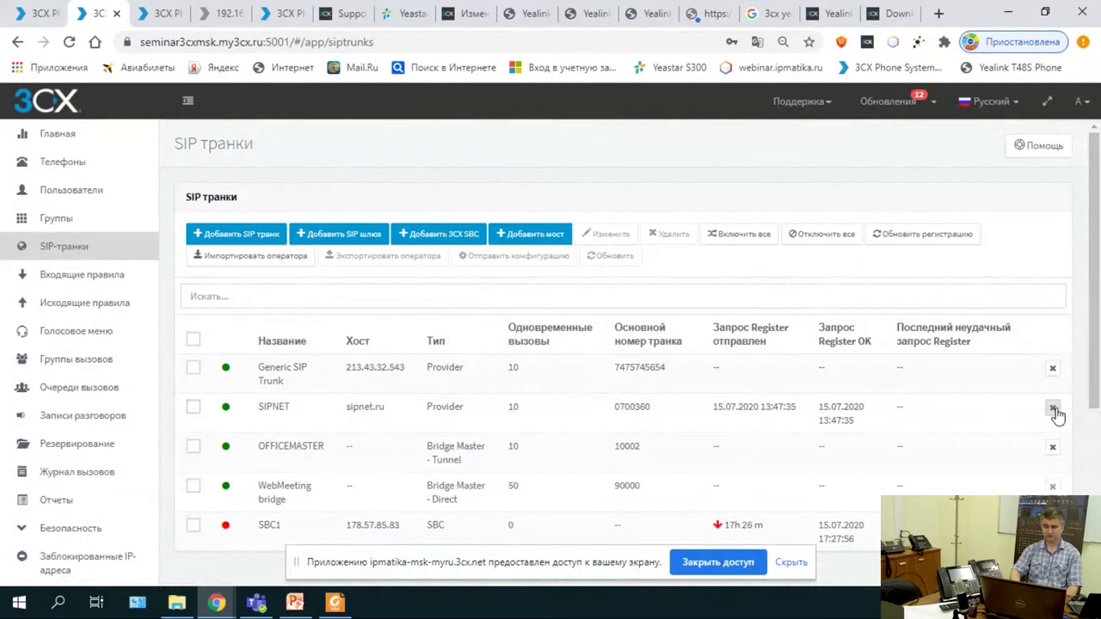
- Open the SIPNET trunk and tick 'Установить индивидуальные рабочие часы для этого транка'
double_click(554, 414)
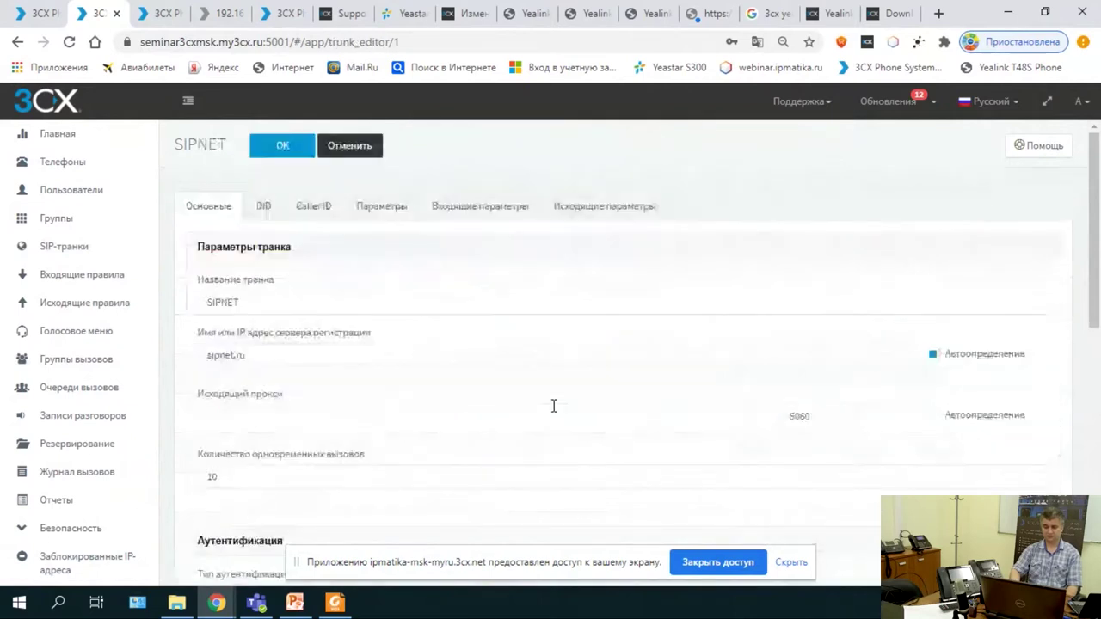
scroll(554, 406, down, 7)
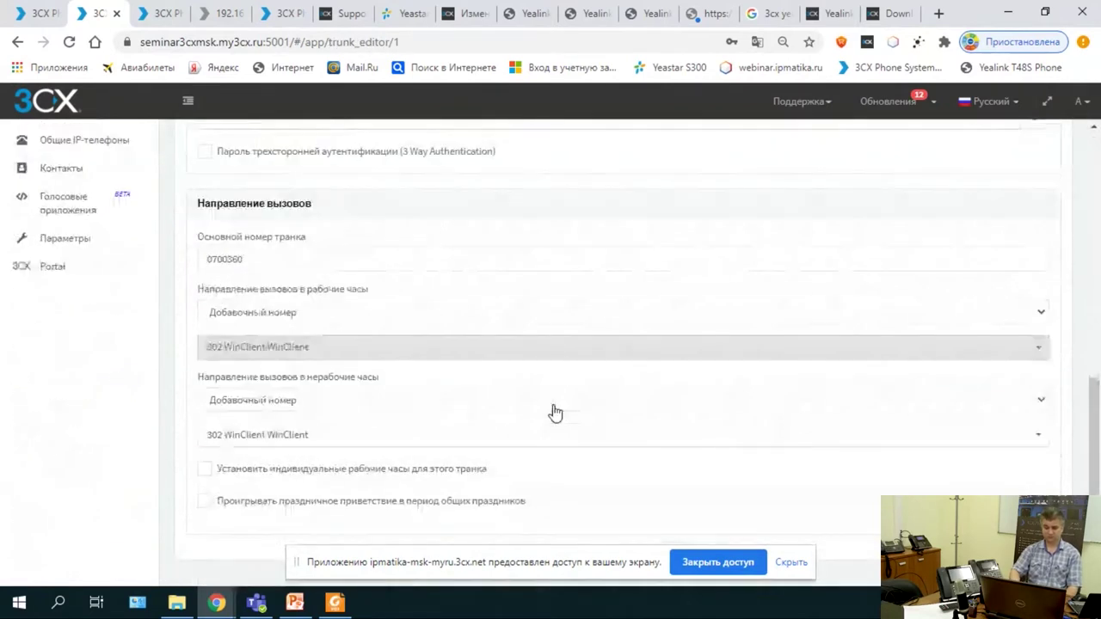
scroll(554, 413, up, 1)
scroll(548, 418, down, 1)
scroll(516, 438, up, 1)
scroll(461, 464, down, 1)
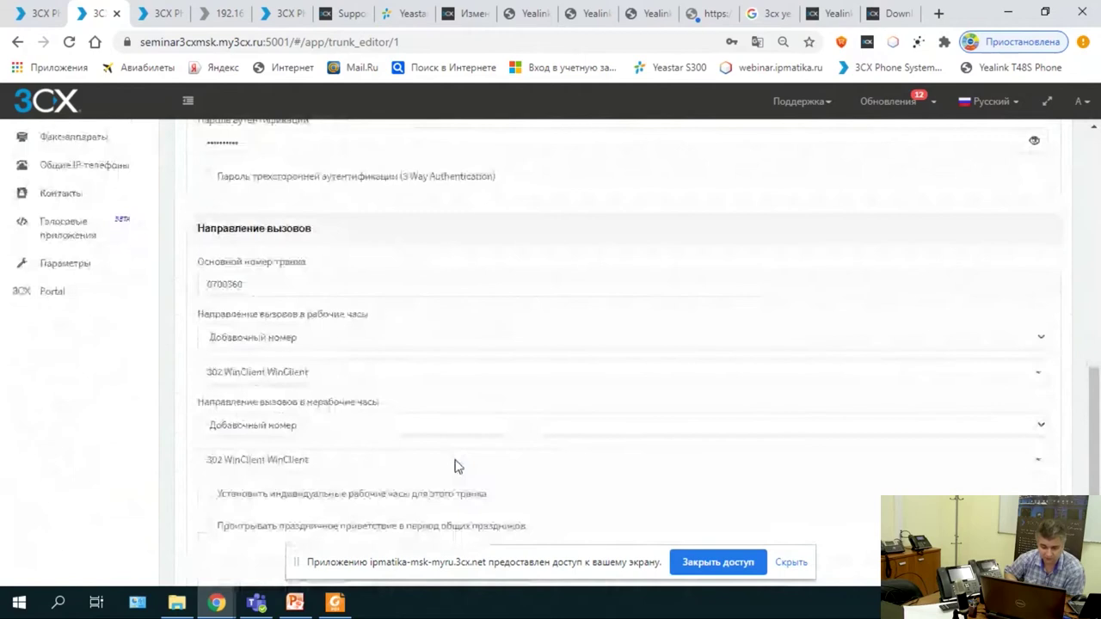
scroll(456, 465, down, 1)
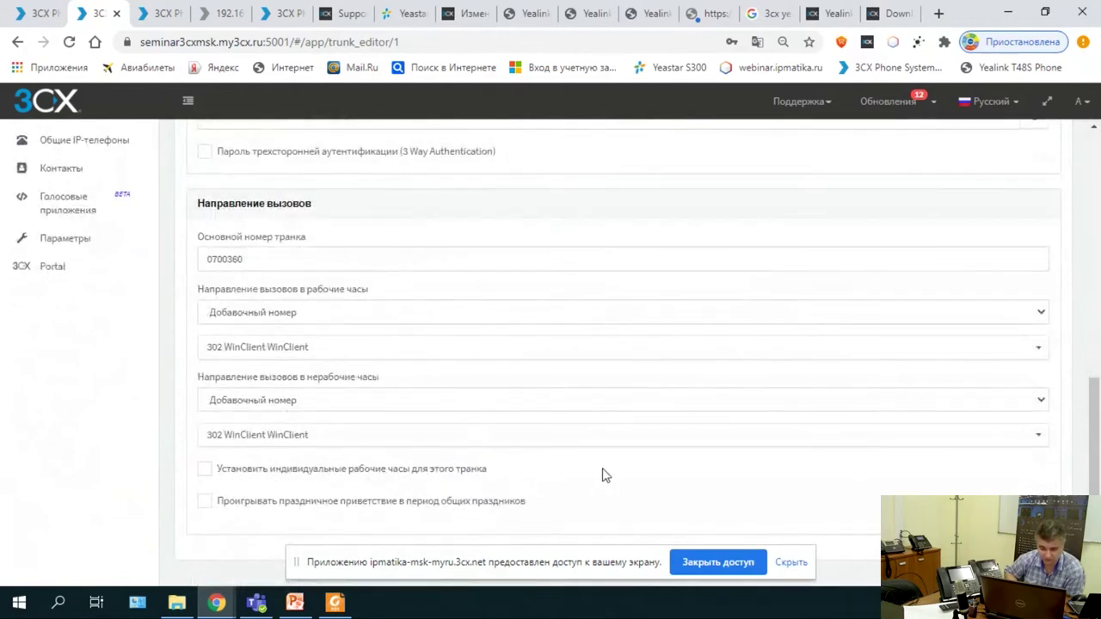
scroll(602, 476, up, 7)
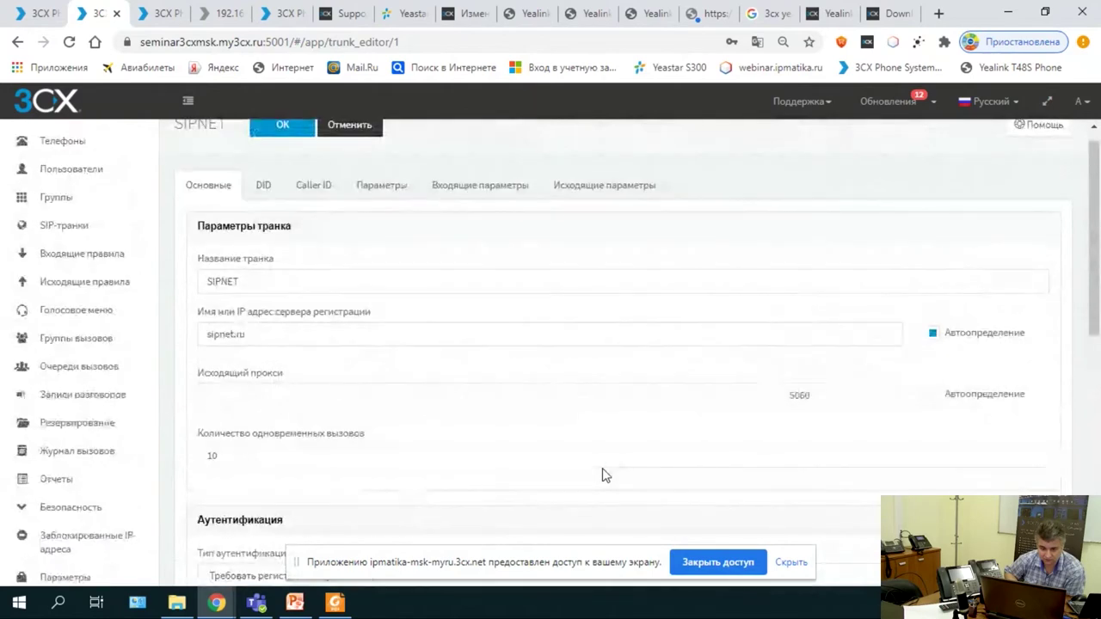
scroll(602, 475, up, 1)
scroll(602, 467, down, 2)
scroll(602, 468, up, 2)
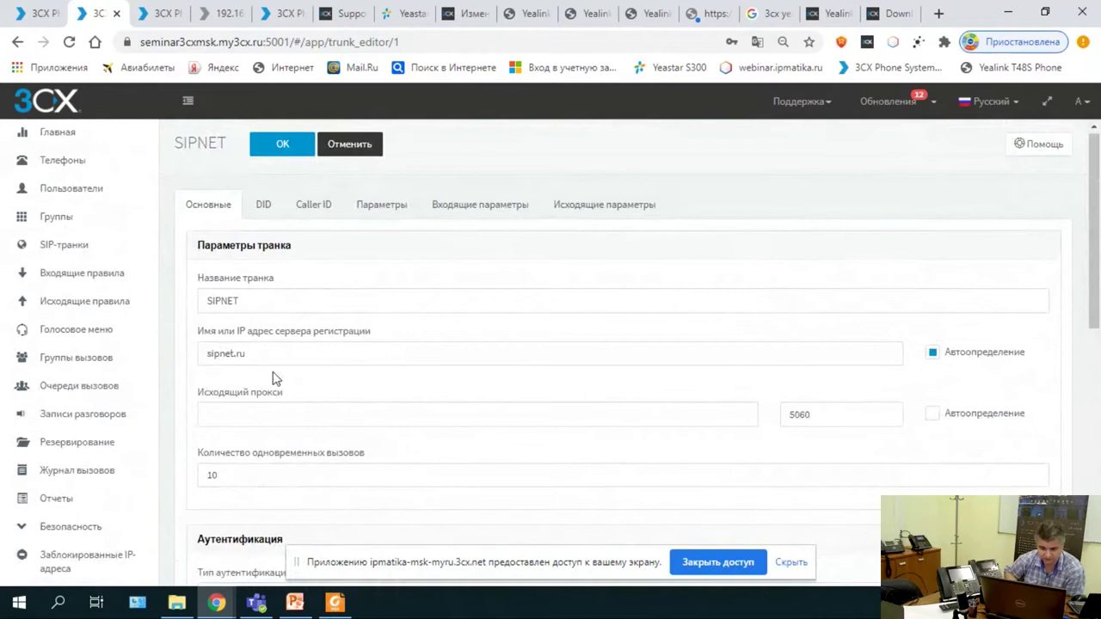
scroll(274, 379, down, 10)
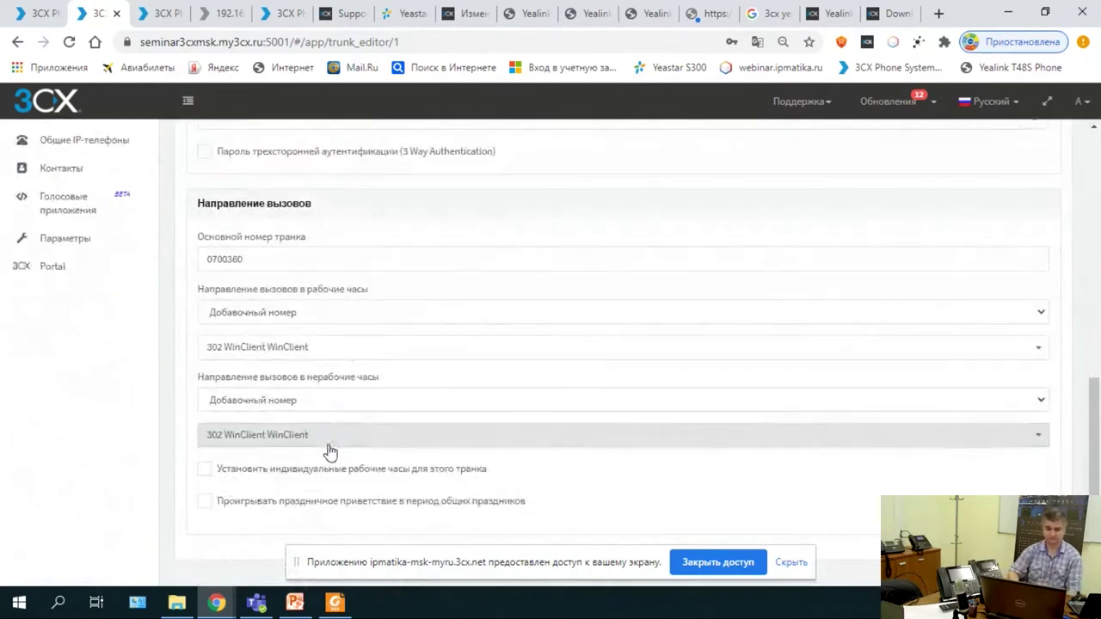
click(206, 471)
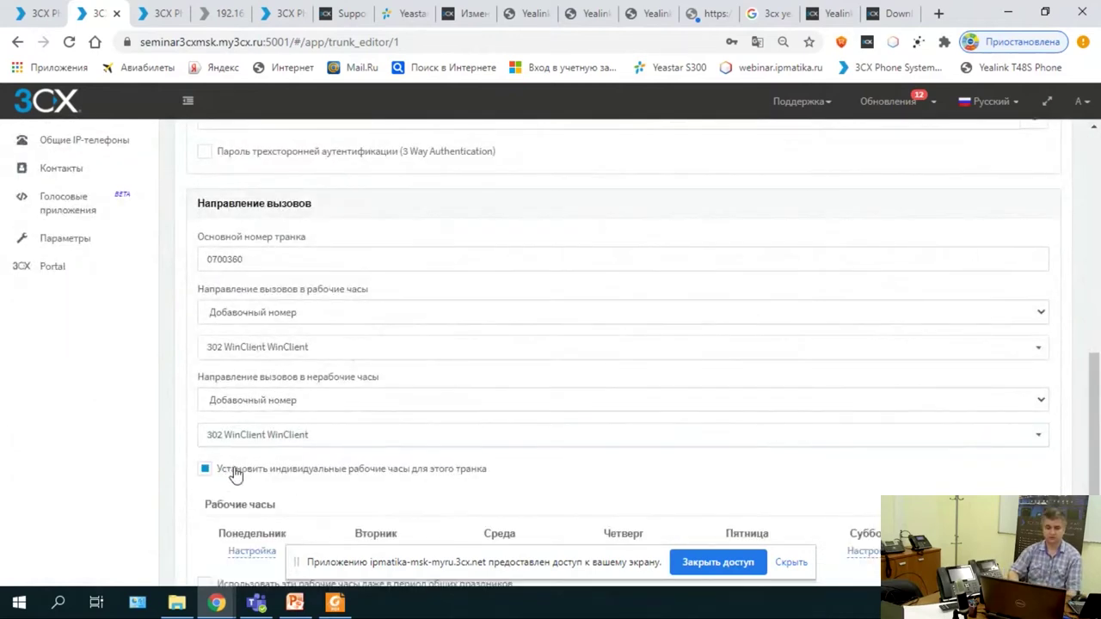
- Confirm 08:00–17:00 as the SIPNET trunk's Monday working hours
scroll(503, 427, down, 2)
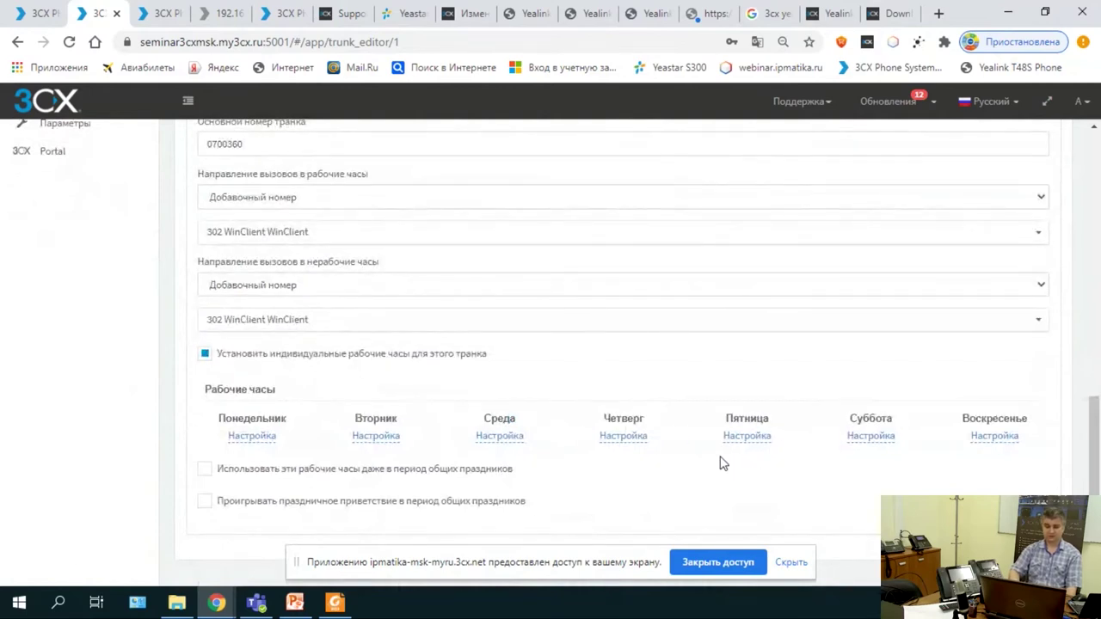
click(263, 441)
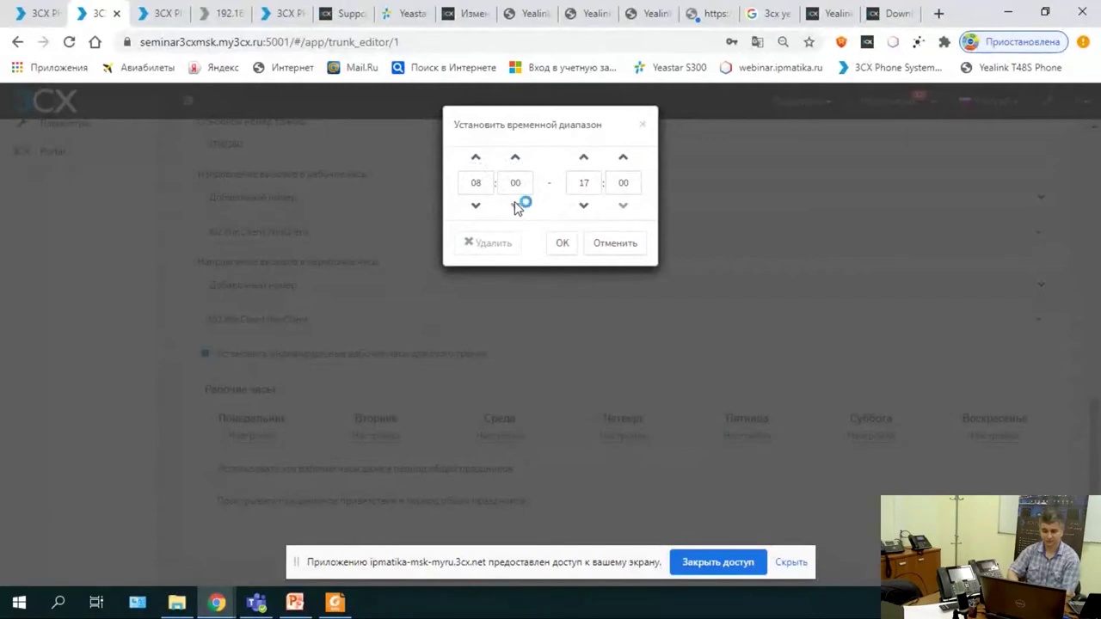
click(562, 242)
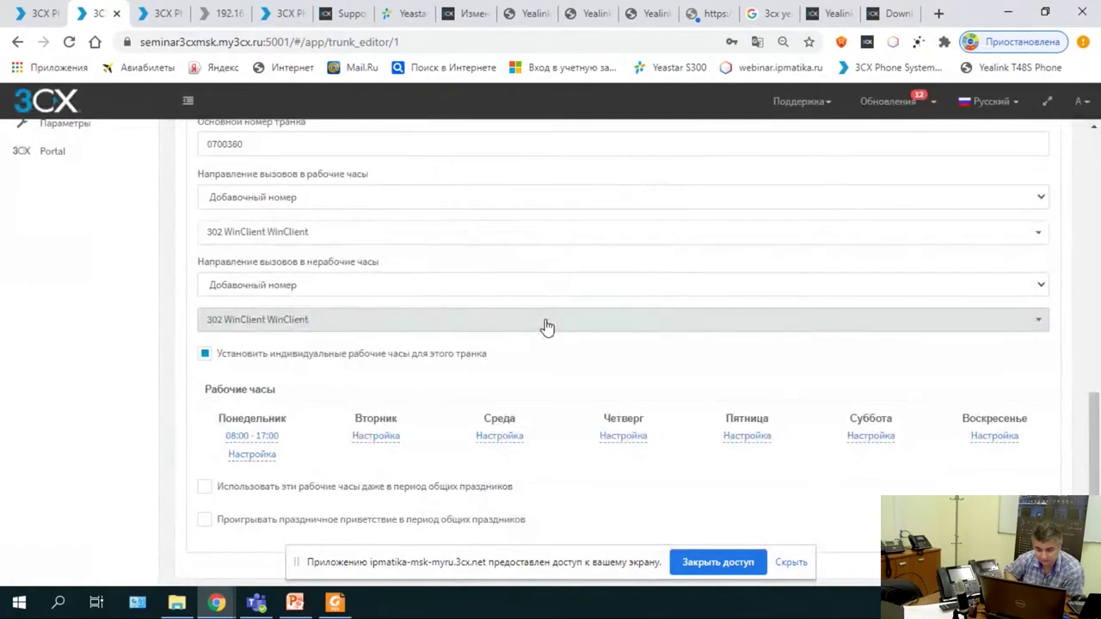
scroll(547, 326, down, 1)
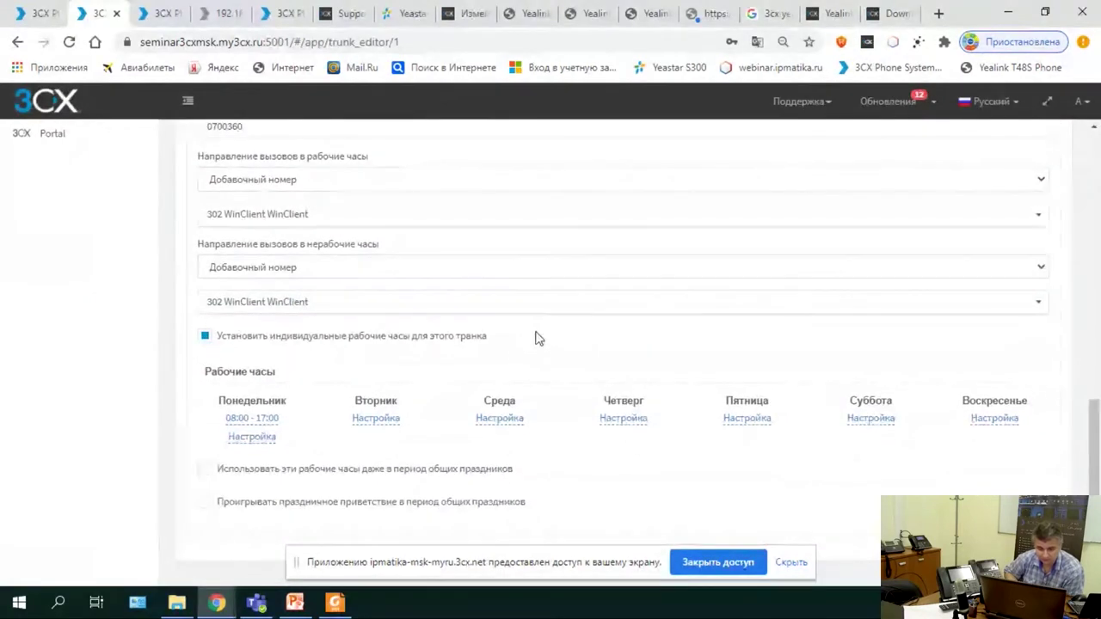
click(262, 438)
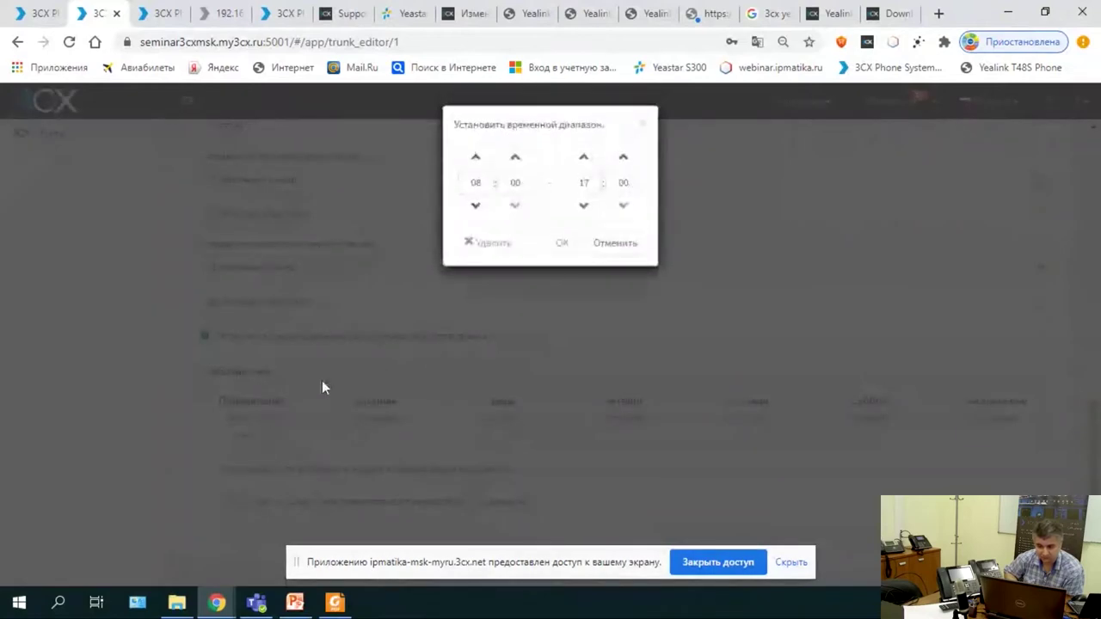
click(643, 129)
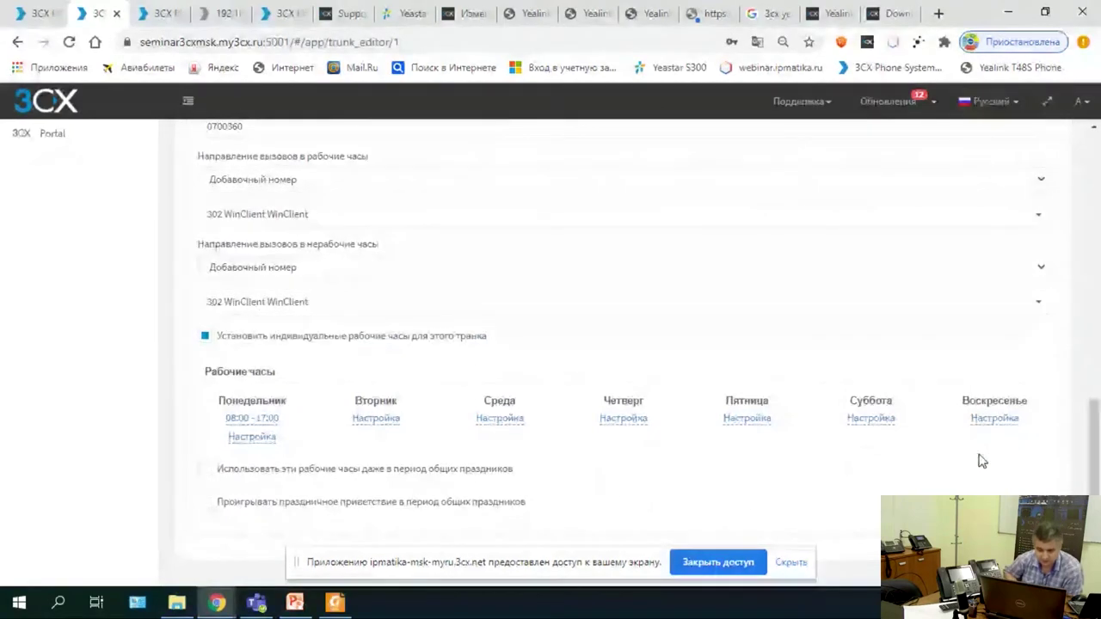
- Toggle the trunk's holiday options between keeping working hours and playing the holiday greeting
click(207, 471)
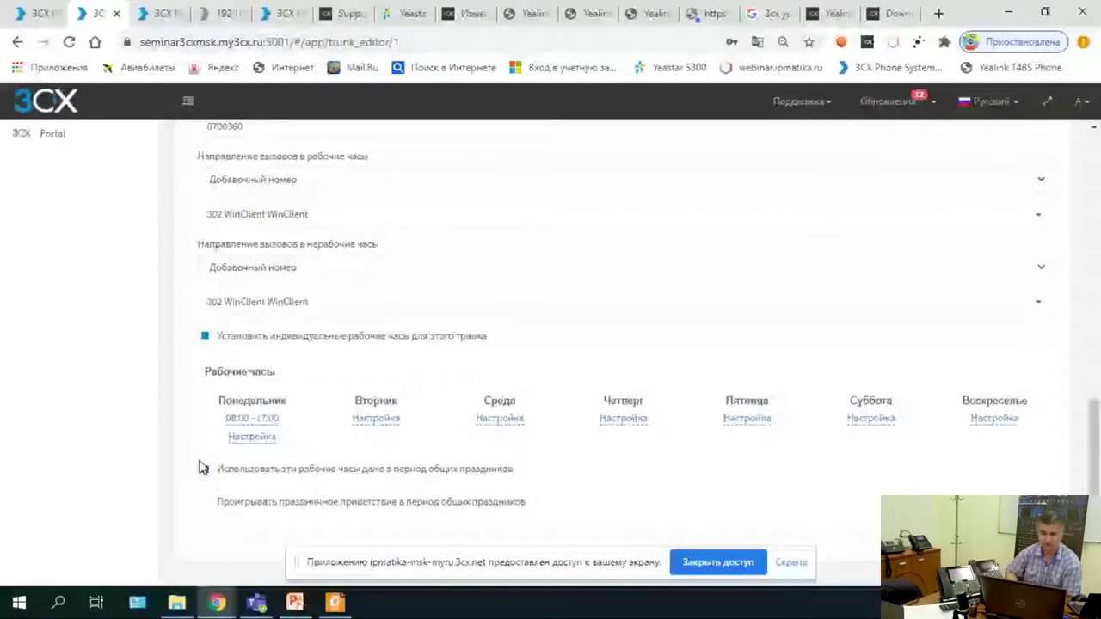
scroll(276, 428, up, 2)
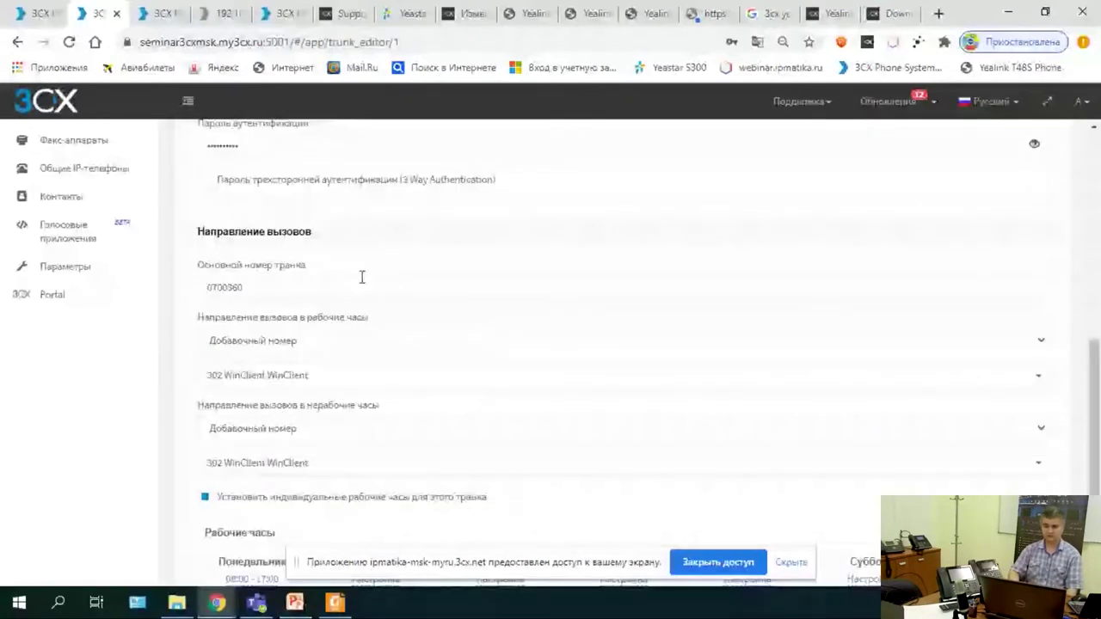
scroll(1000, 350, down, 2)
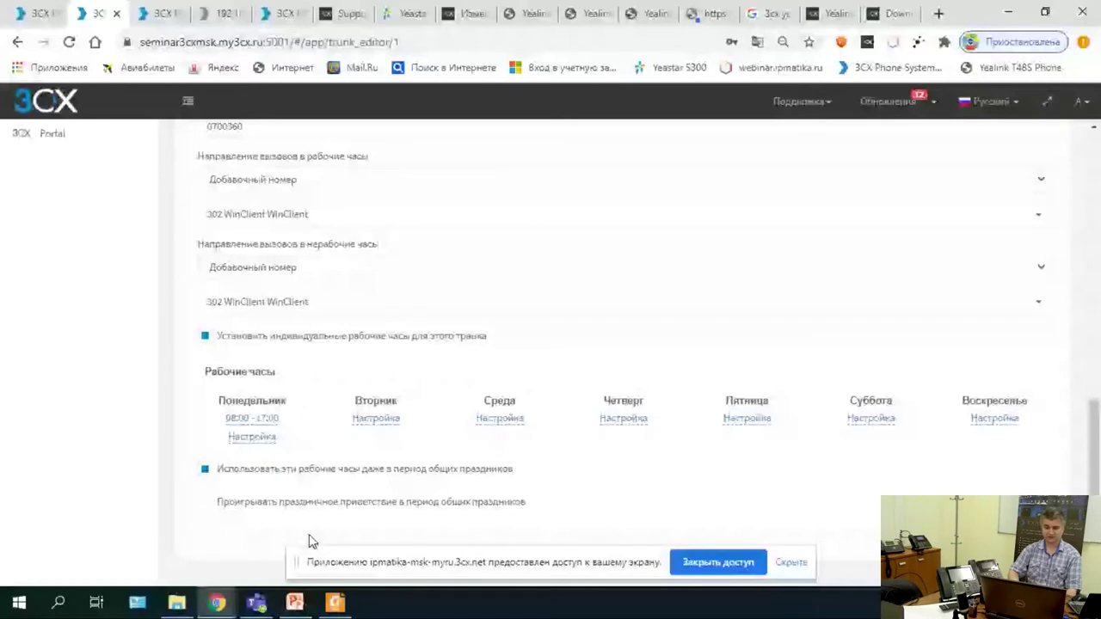
click(207, 469)
click(207, 506)
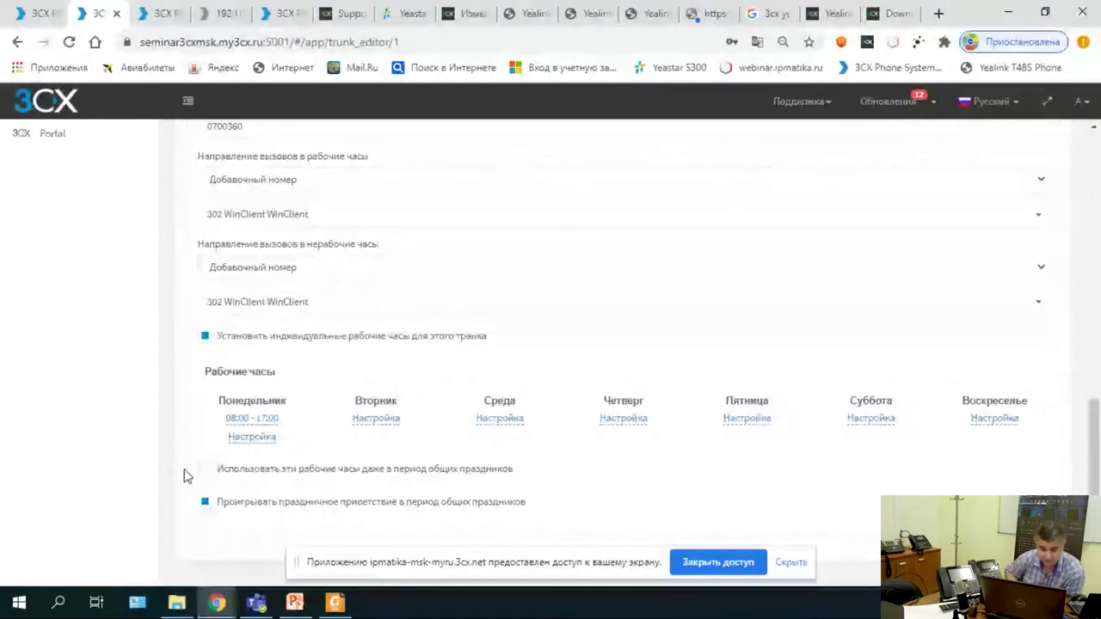
click(208, 471)
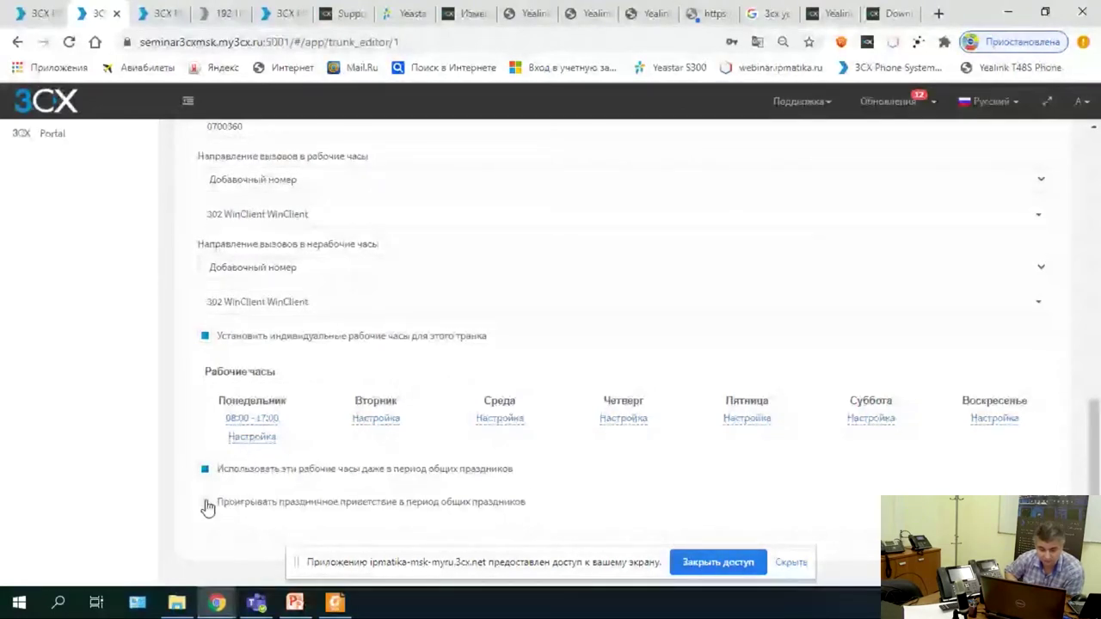
click(206, 469)
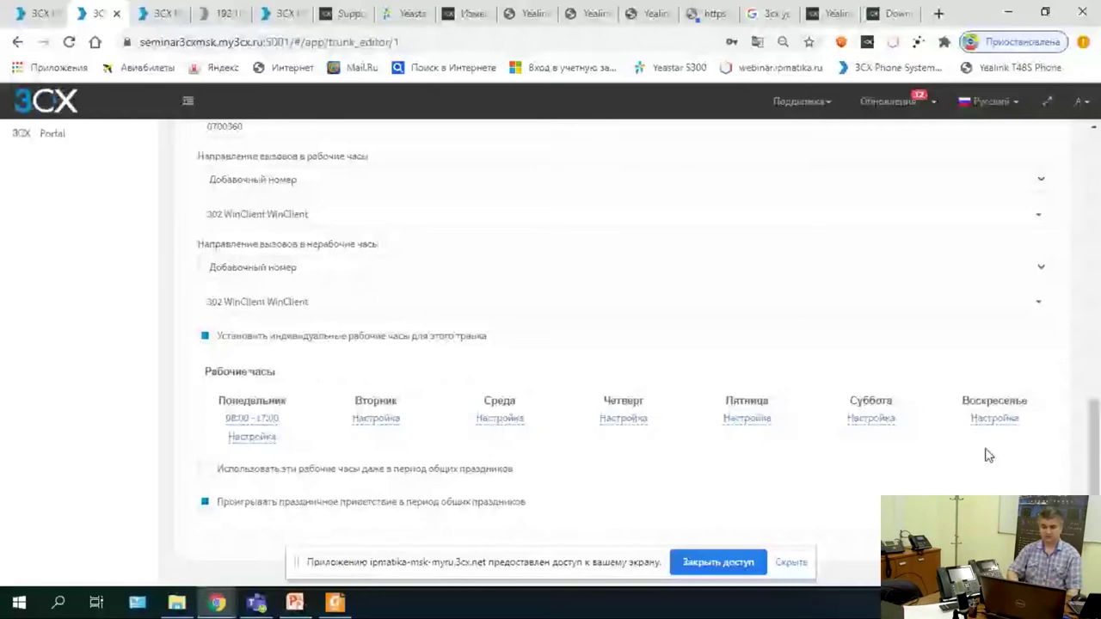
- Untick individual working hours and the holiday greeting, then go to Входящие правила
scroll(626, 439, up, 1)
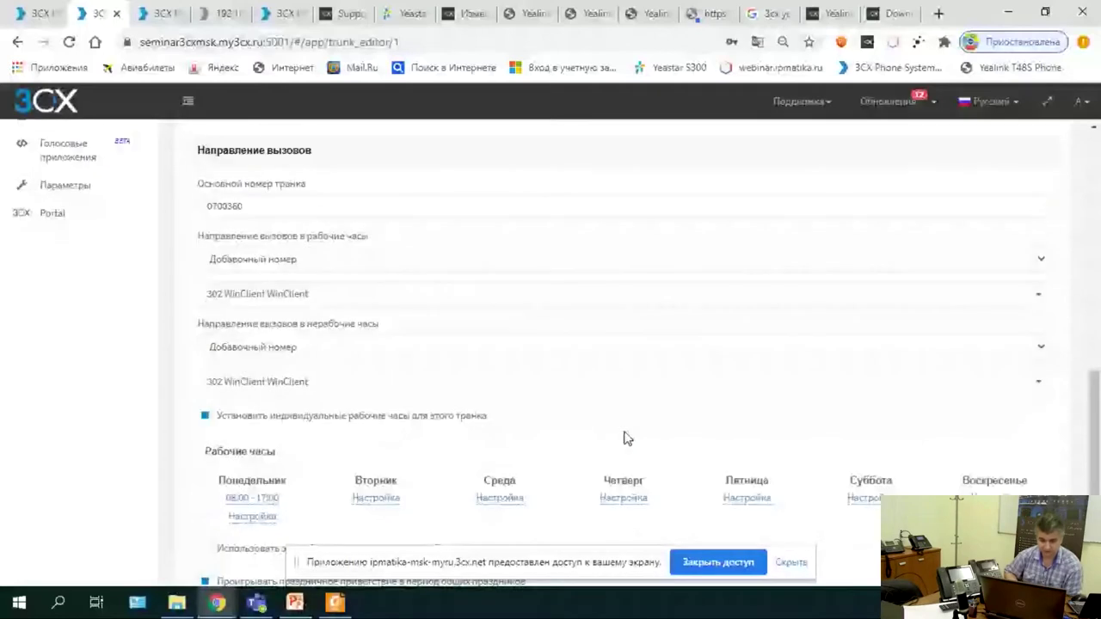
scroll(626, 439, up, 5)
scroll(632, 422, down, 5)
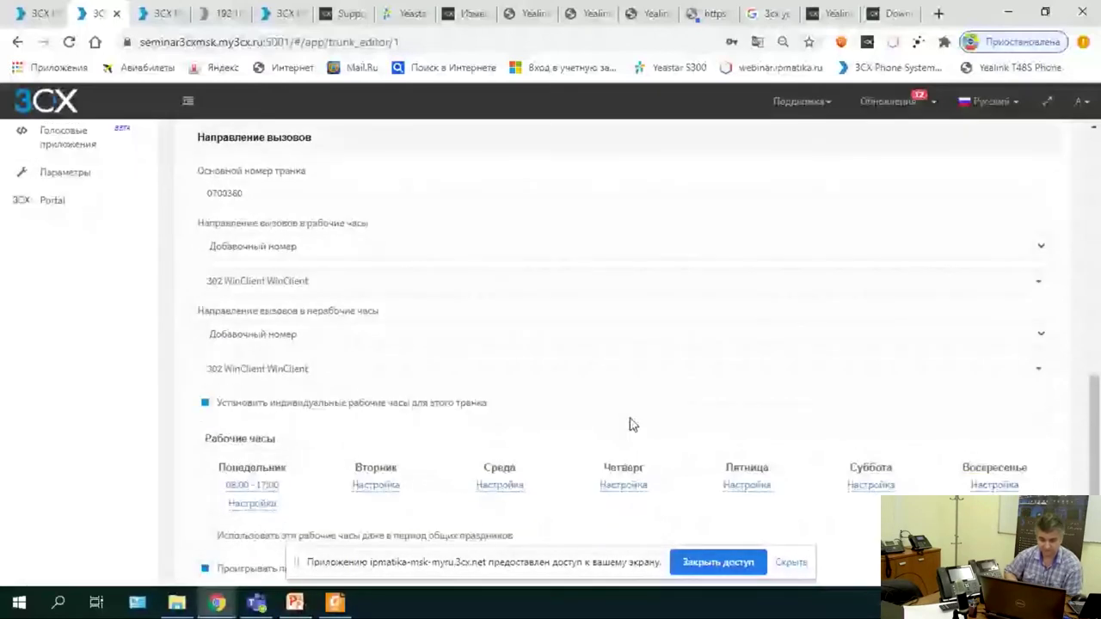
scroll(632, 425, down, 1)
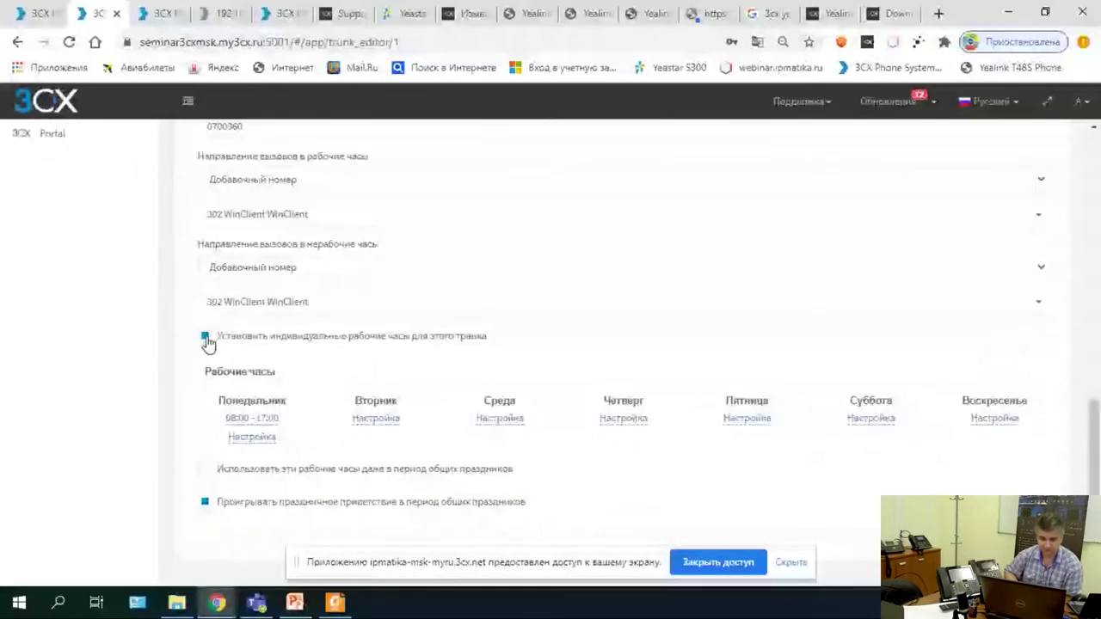
click(206, 339)
click(205, 504)
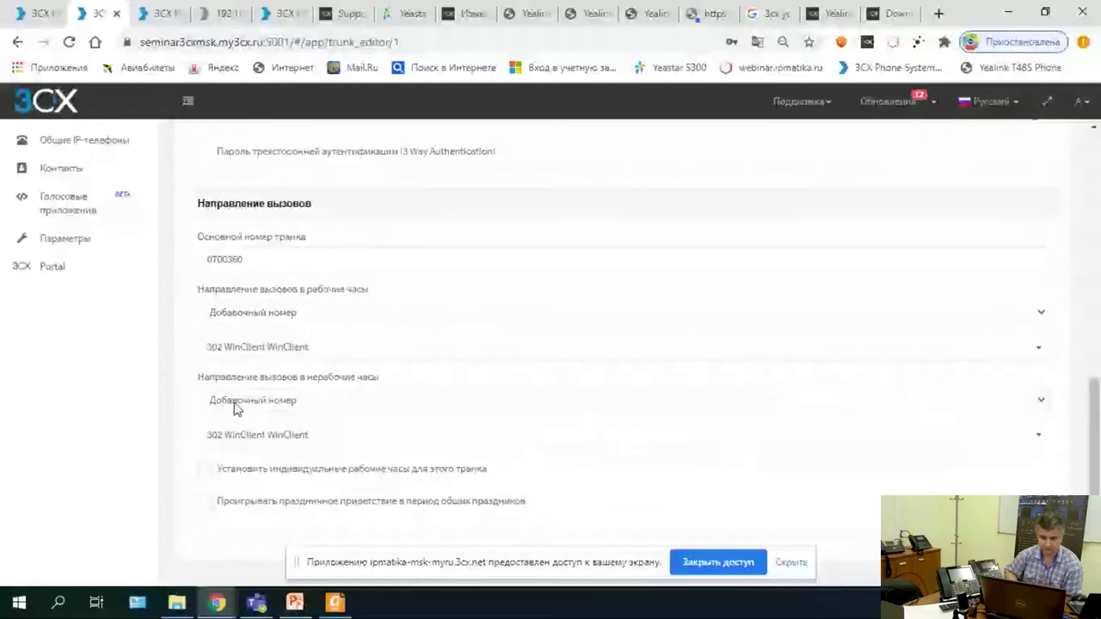
scroll(235, 409, up, 10)
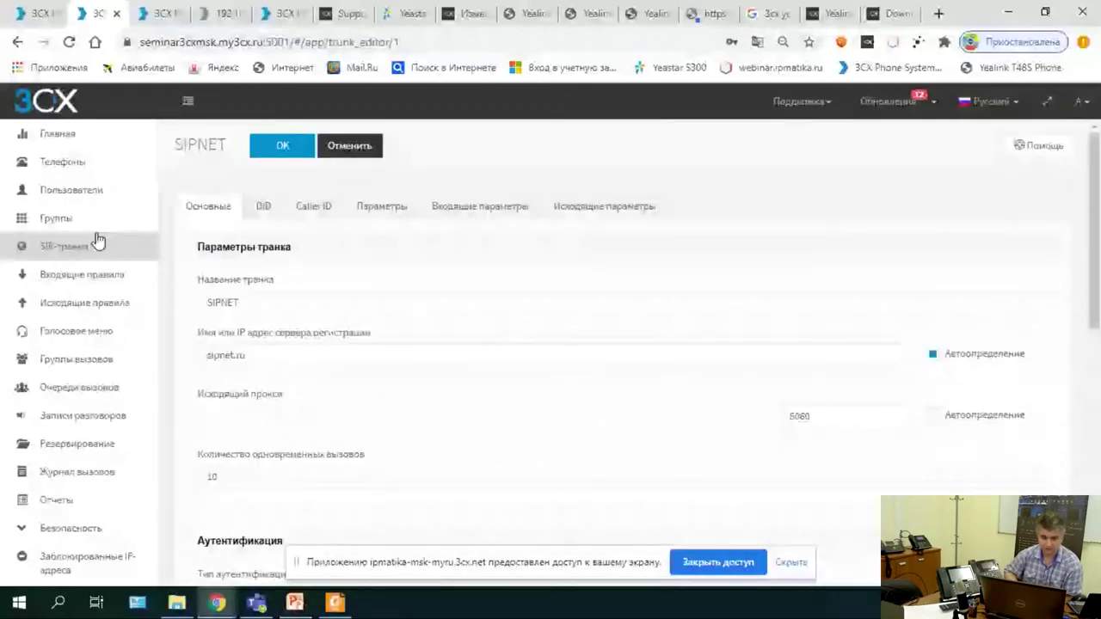
click(91, 277)
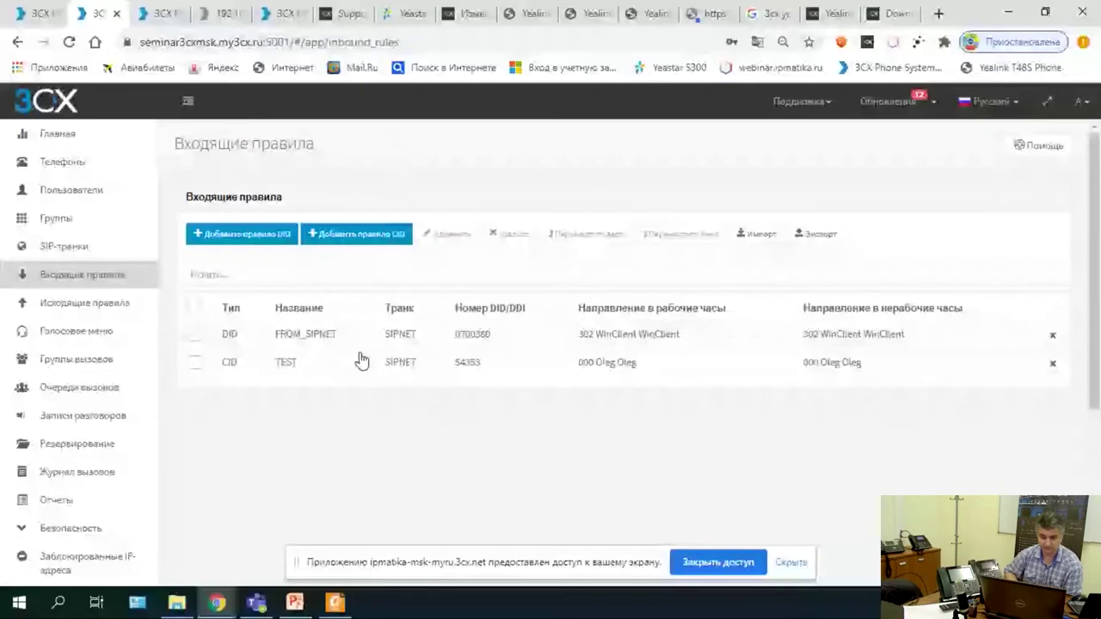
- Open the FROM_SIPNET inbound rule and enable its own individual working hours
double_click(399, 341)
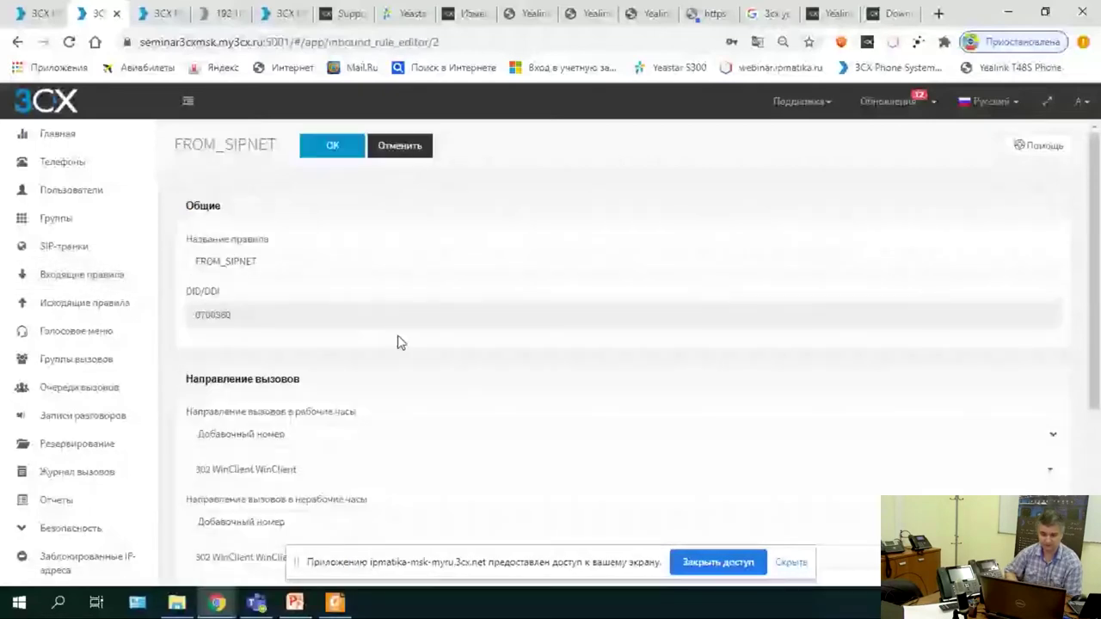
scroll(506, 320, down, 3)
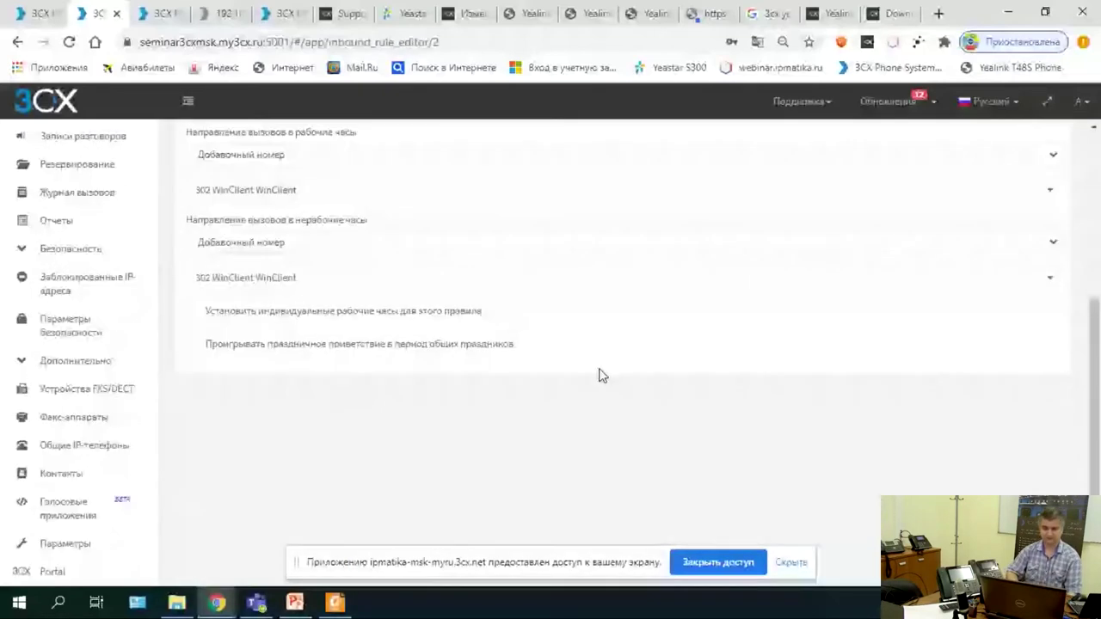
click(196, 324)
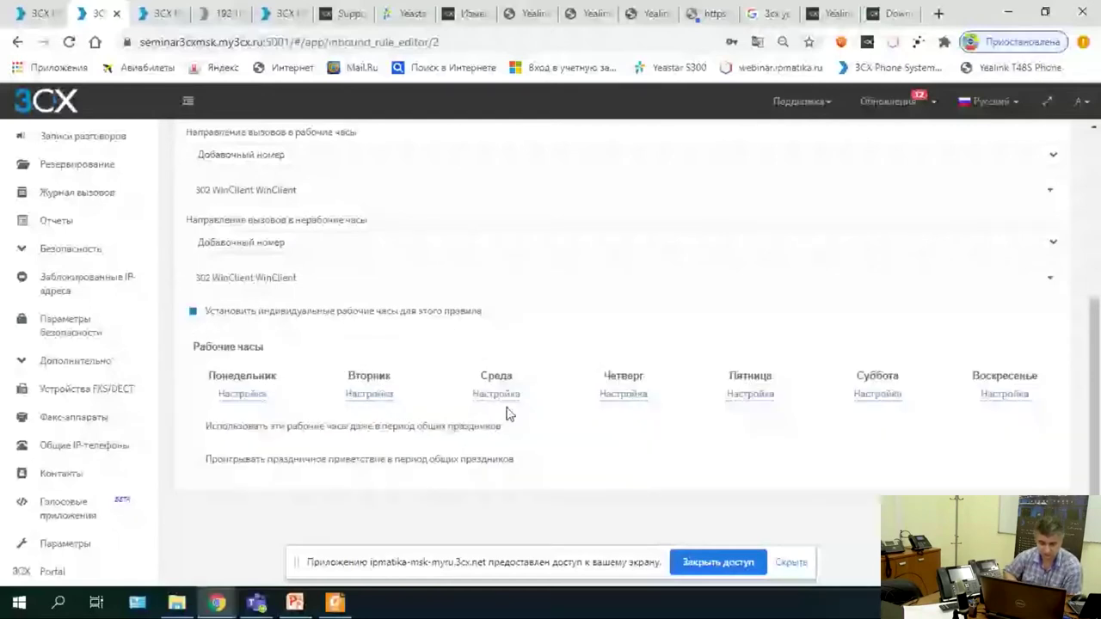
click(259, 394)
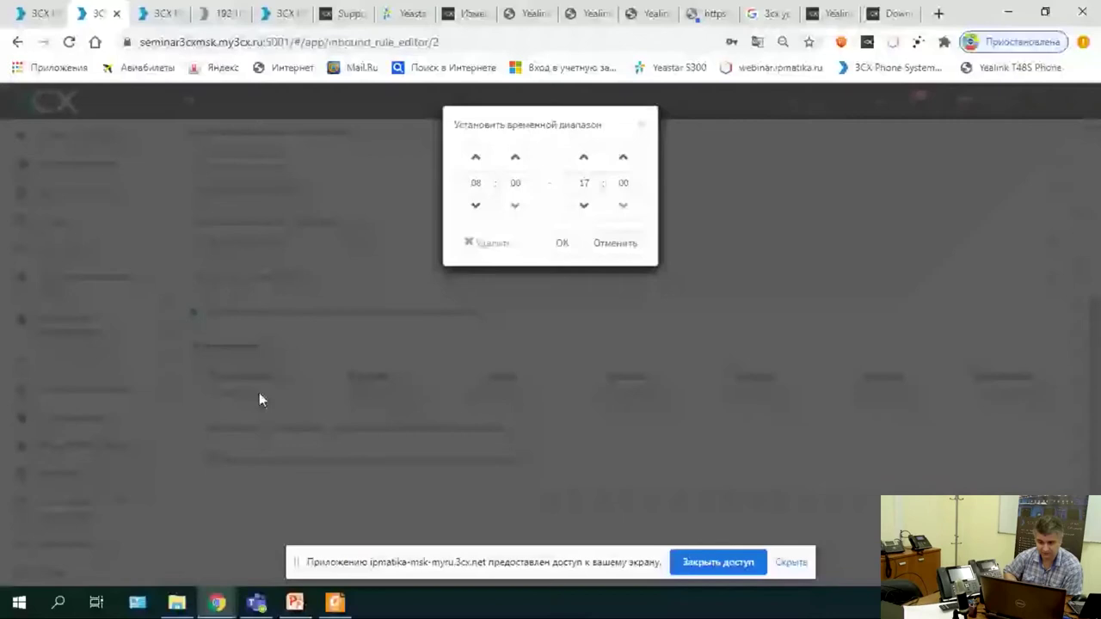
click(641, 125)
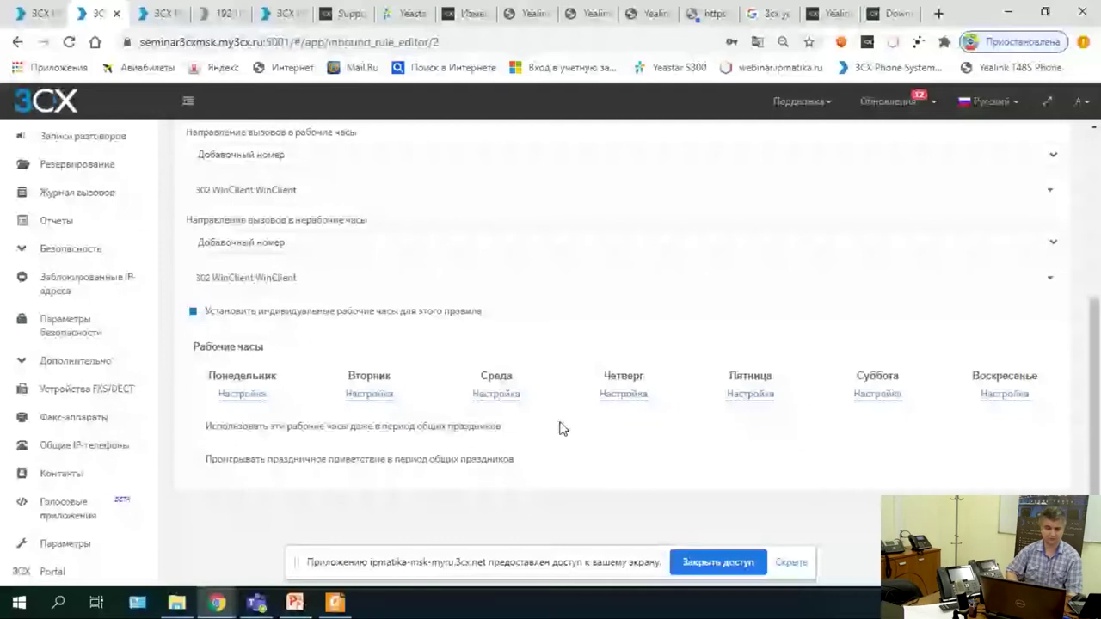
scroll(559, 429, up, 3)
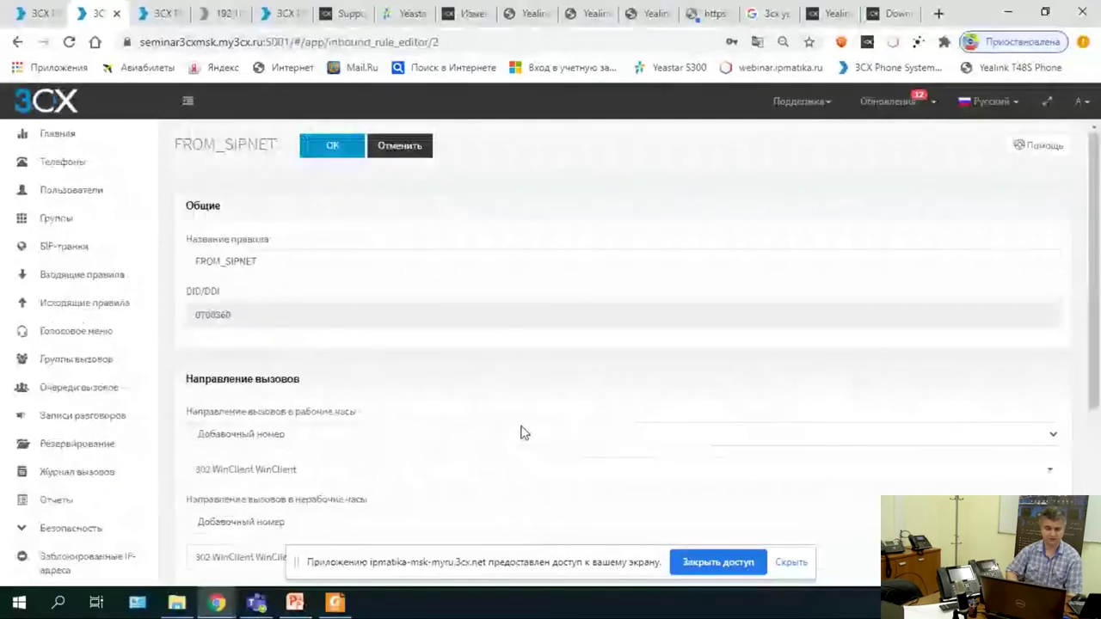
- Show extension 306's forwarding rules, then switch to the presentation in Foxit Reader
click(101, 190)
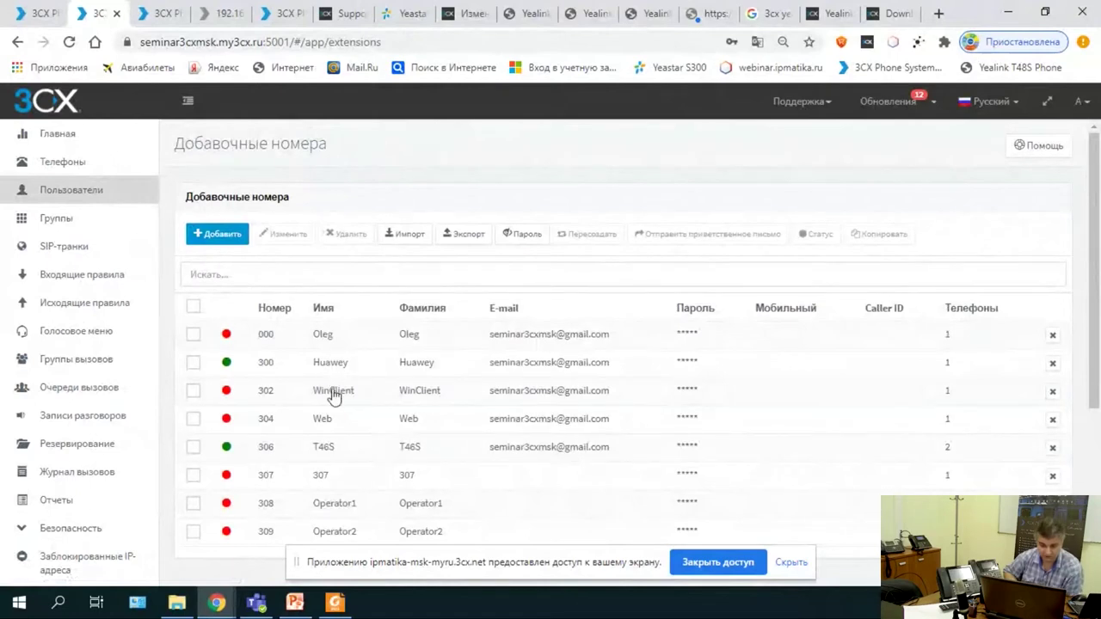
click(327, 456)
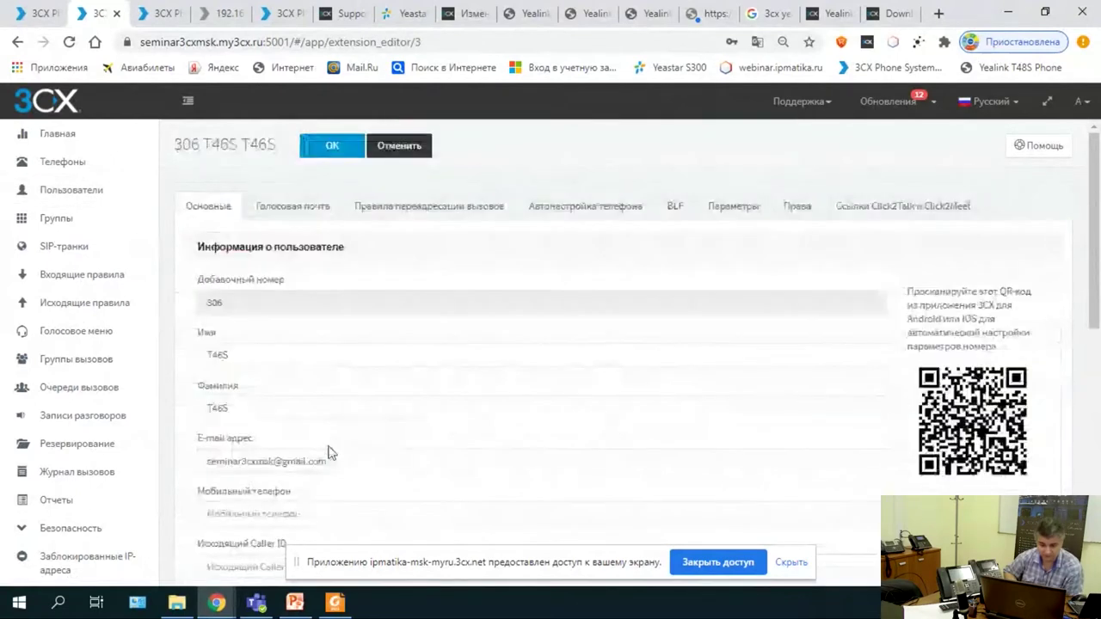
click(455, 209)
scroll(393, 246, down, 10)
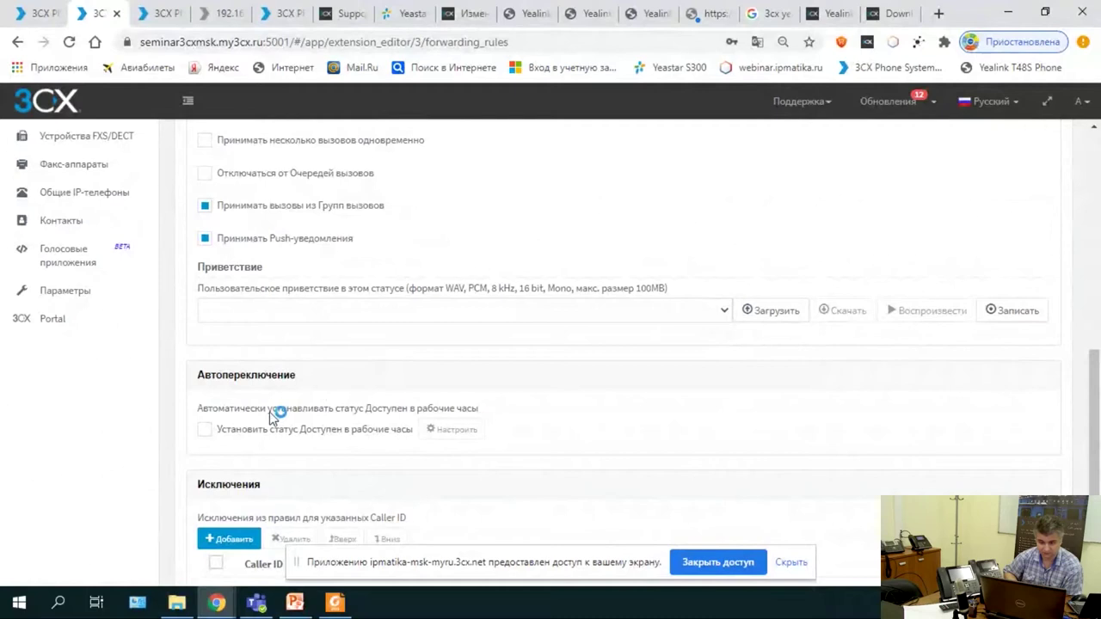
scroll(540, 440, up, 2)
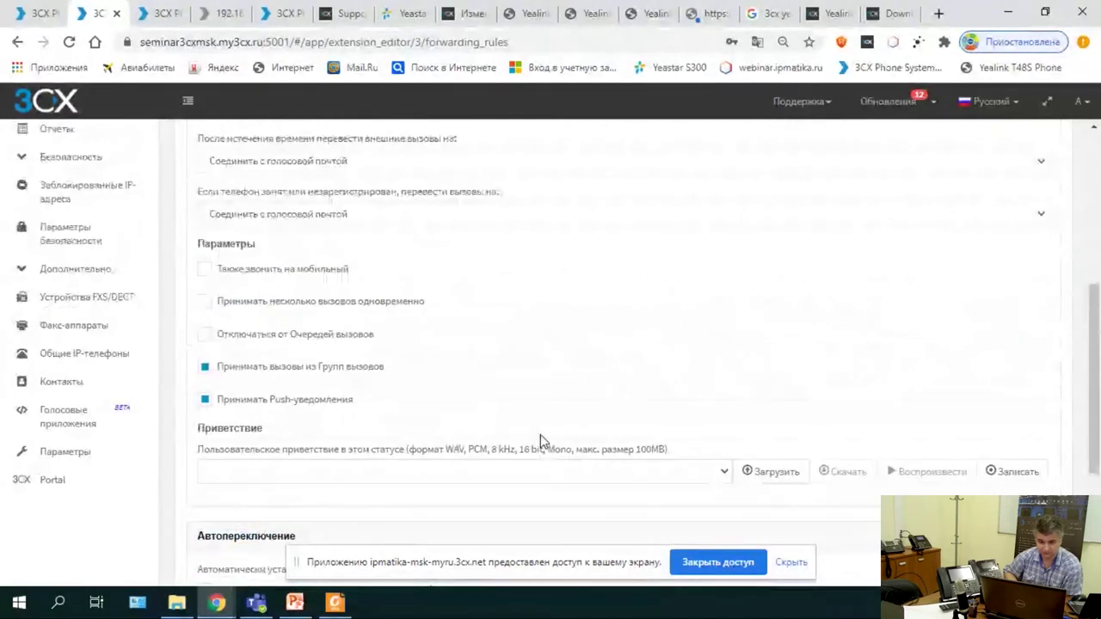
key(alt+Tab)
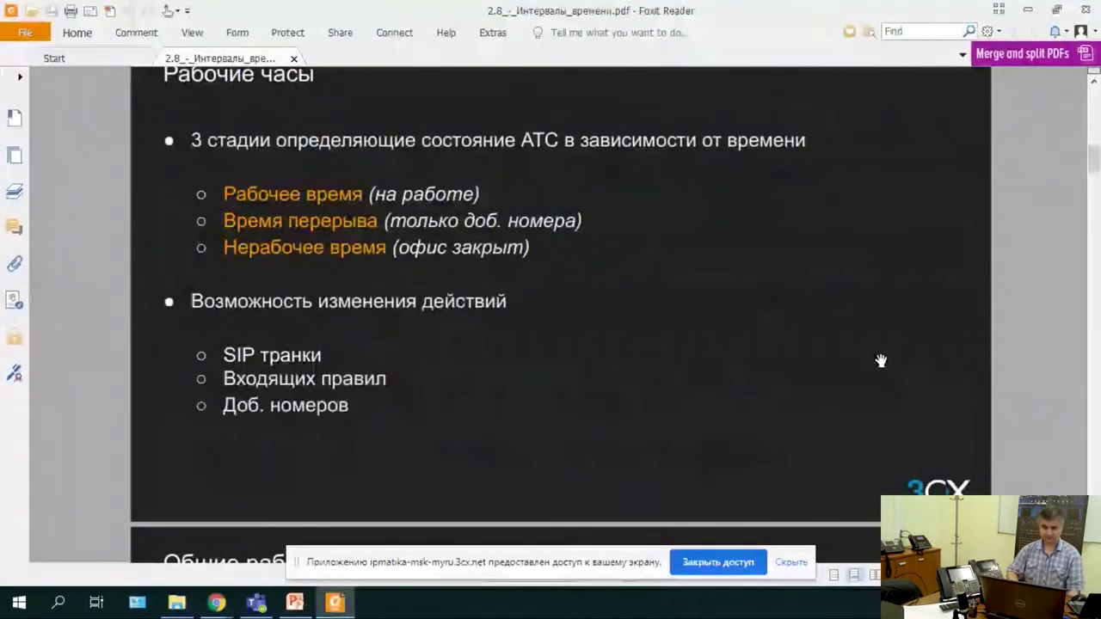
- Scroll the PDF down to the 'Общие рабочие часы' slide
scroll(883, 359, down, 3)
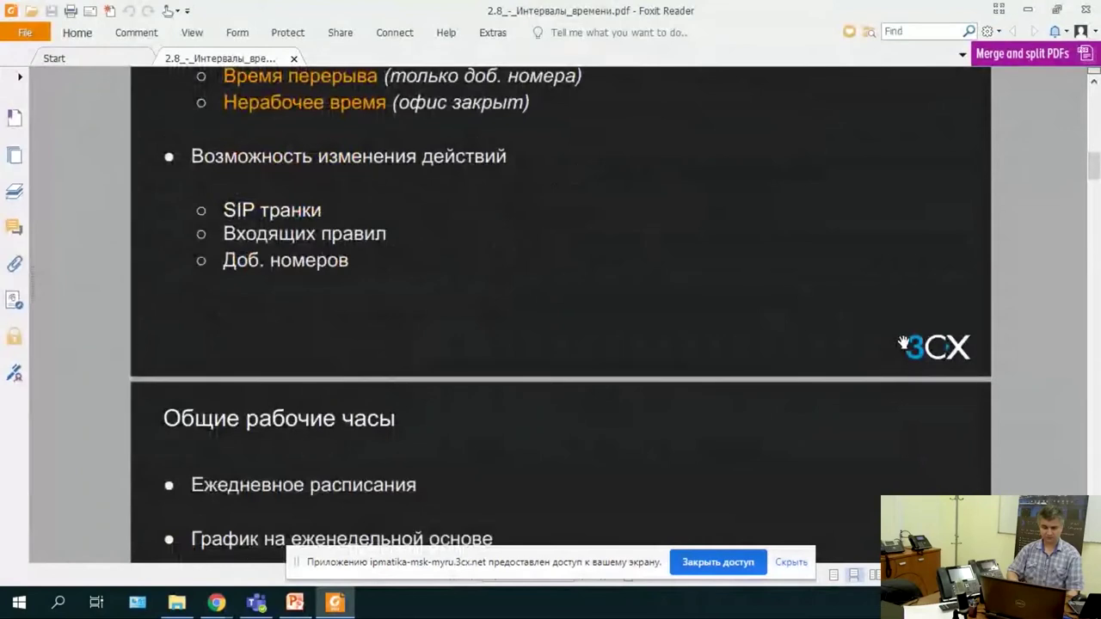
scroll(988, 297, down, 2)
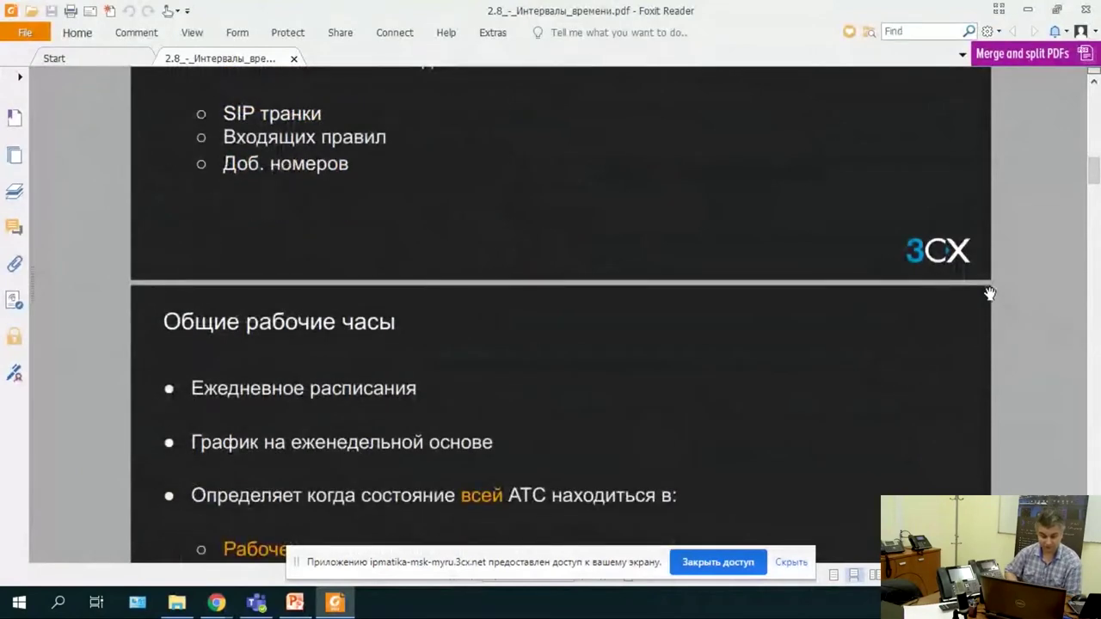
scroll(992, 291, down, 1)
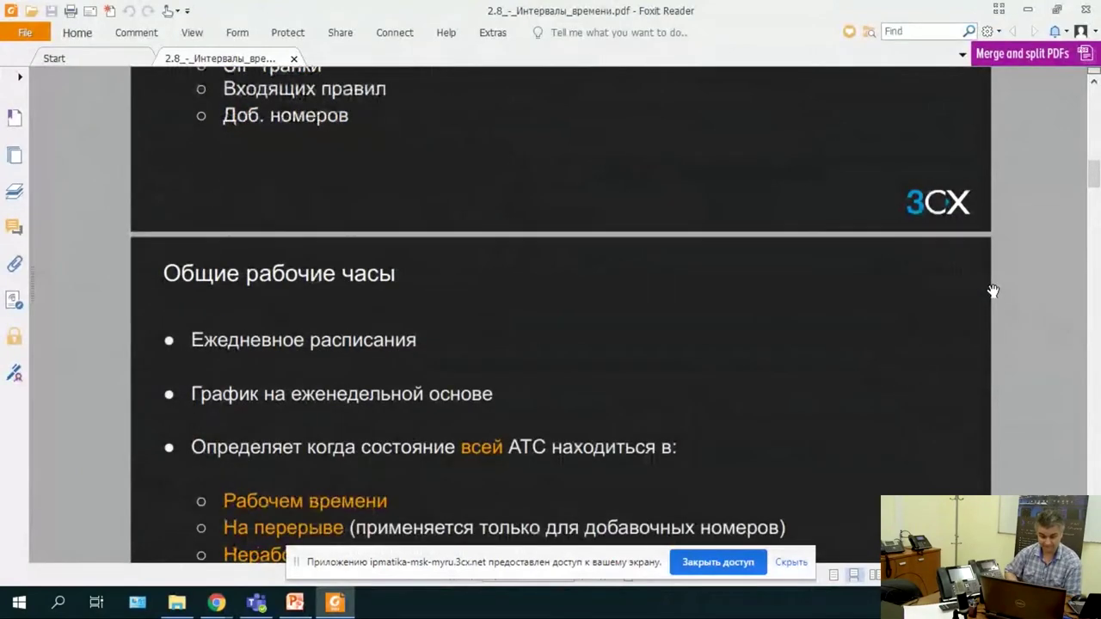
scroll(996, 289, down, 1)
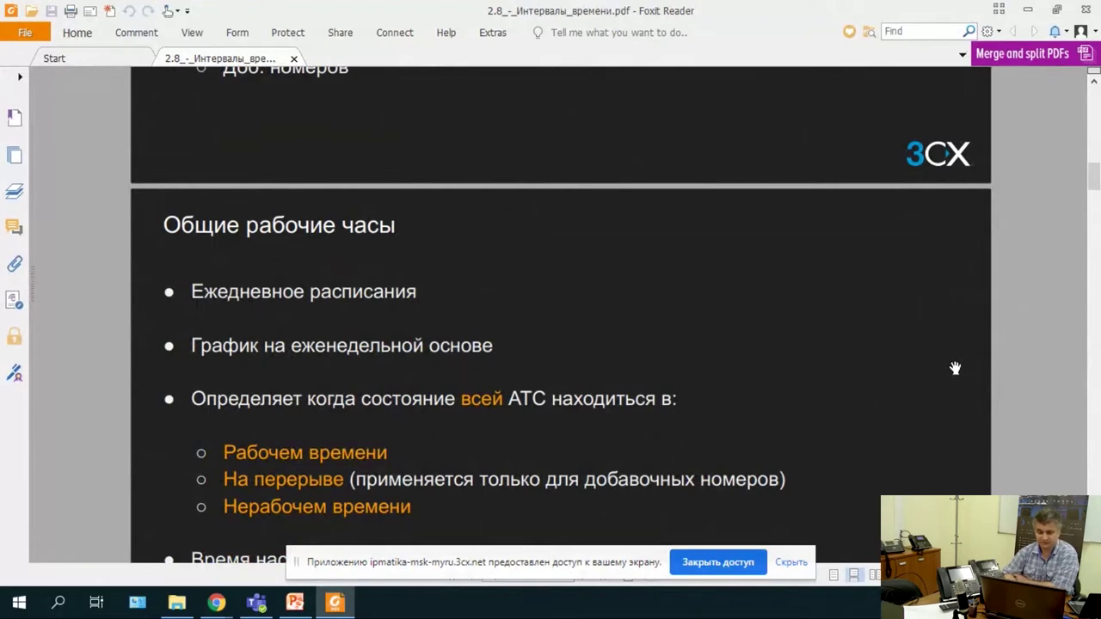
scroll(955, 369, down, 1)
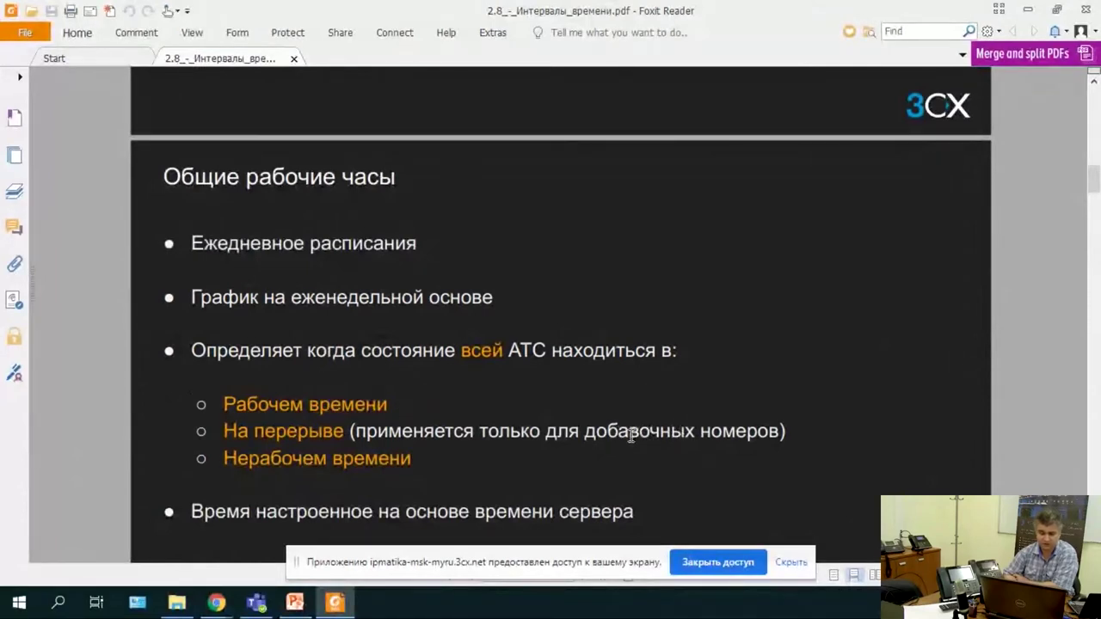
scroll(437, 482, down, 3)
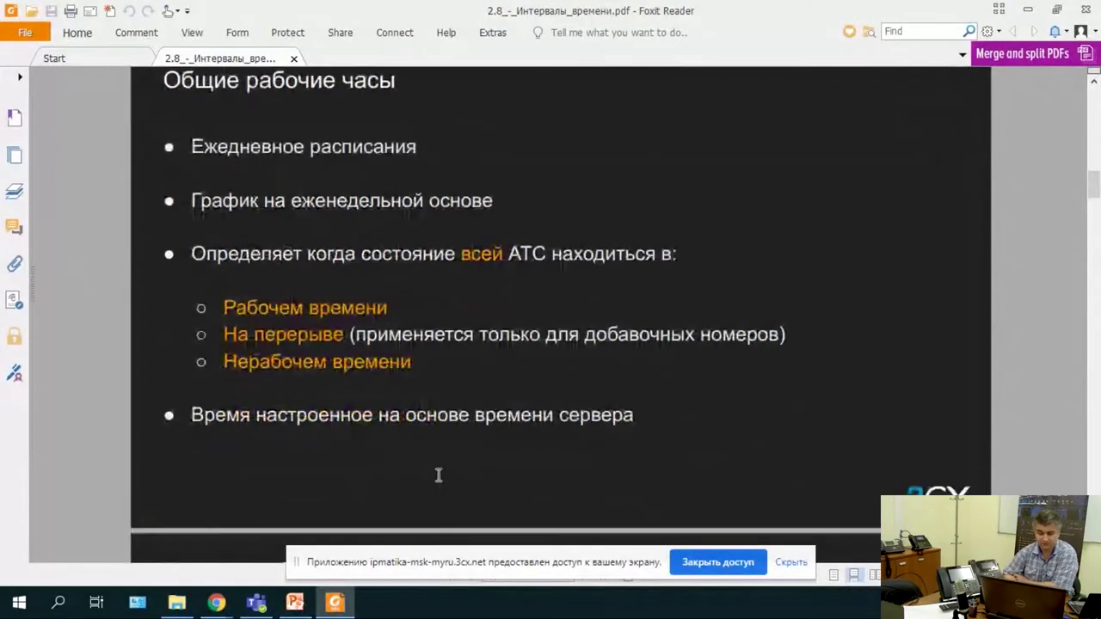
- Return to 3CX and open 'Рабочие часы и праздники' under Параметры
mouse_move(217, 605)
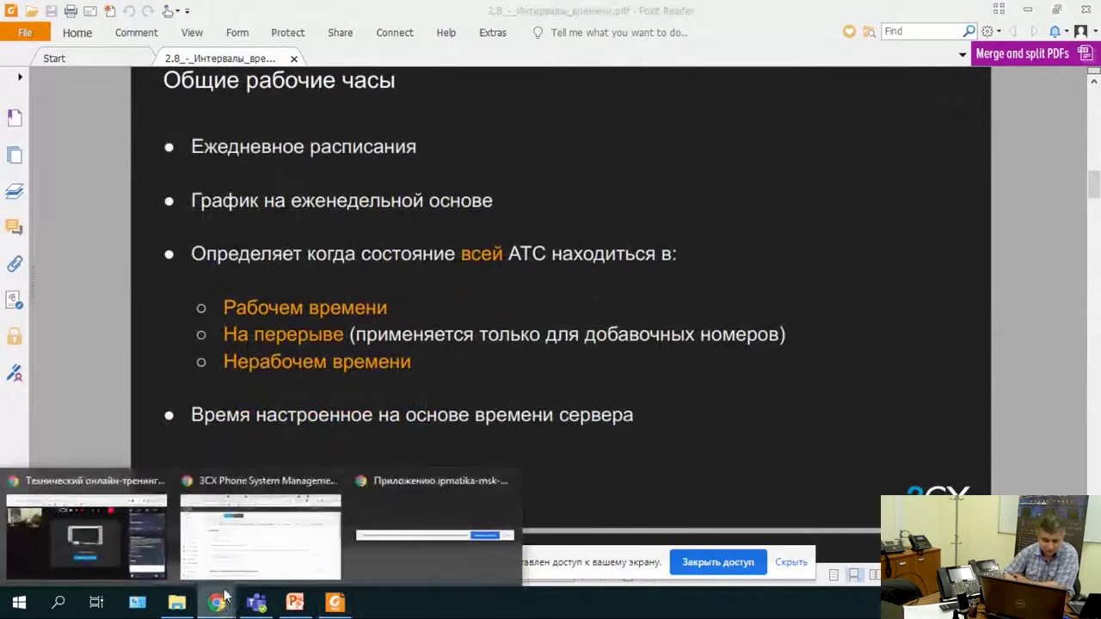
click(258, 526)
scroll(134, 440, down, 5)
scroll(133, 440, down, 1)
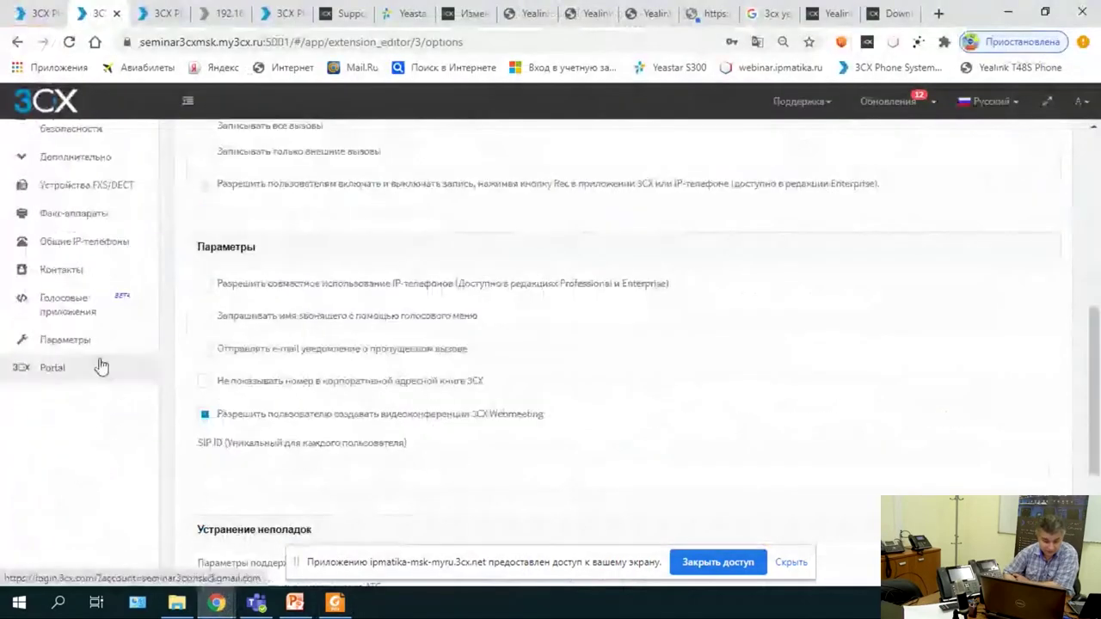
click(79, 340)
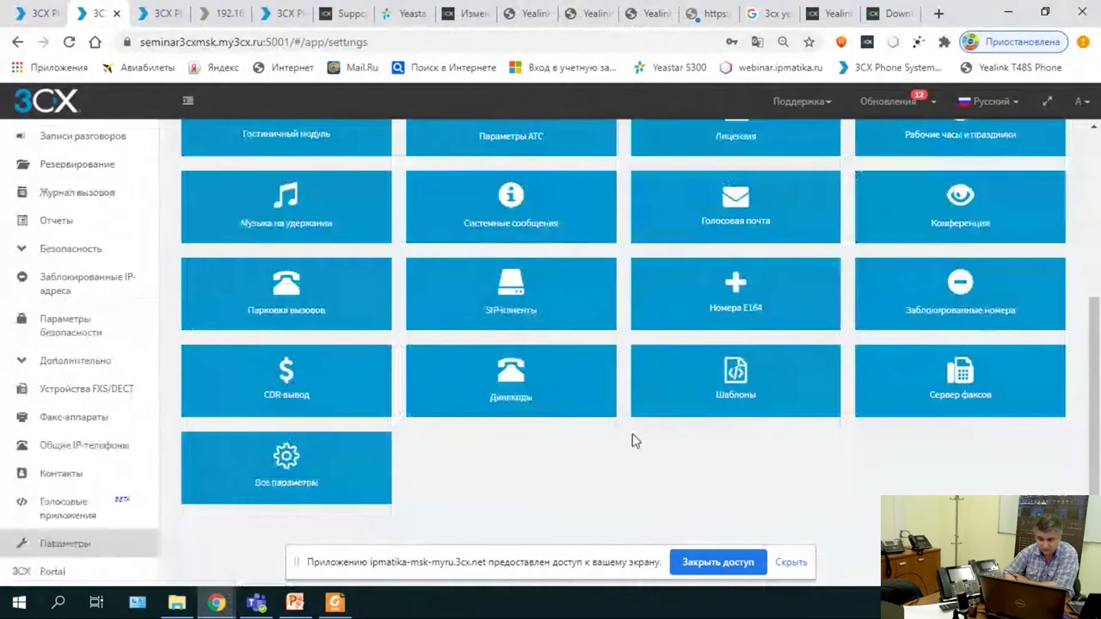
scroll(712, 450, up, 5)
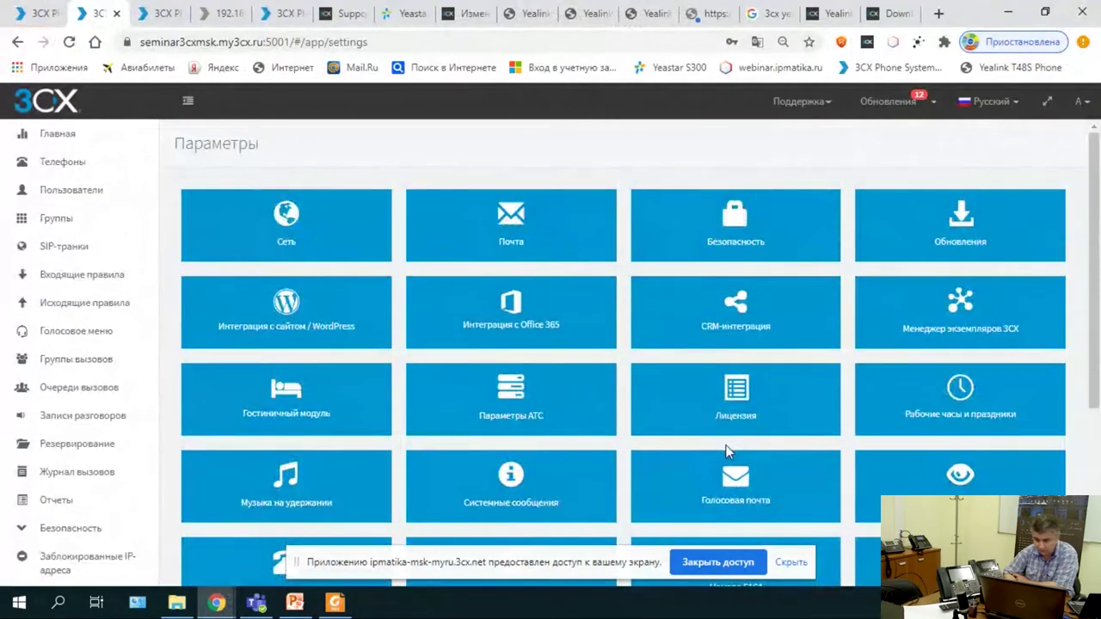
click(962, 399)
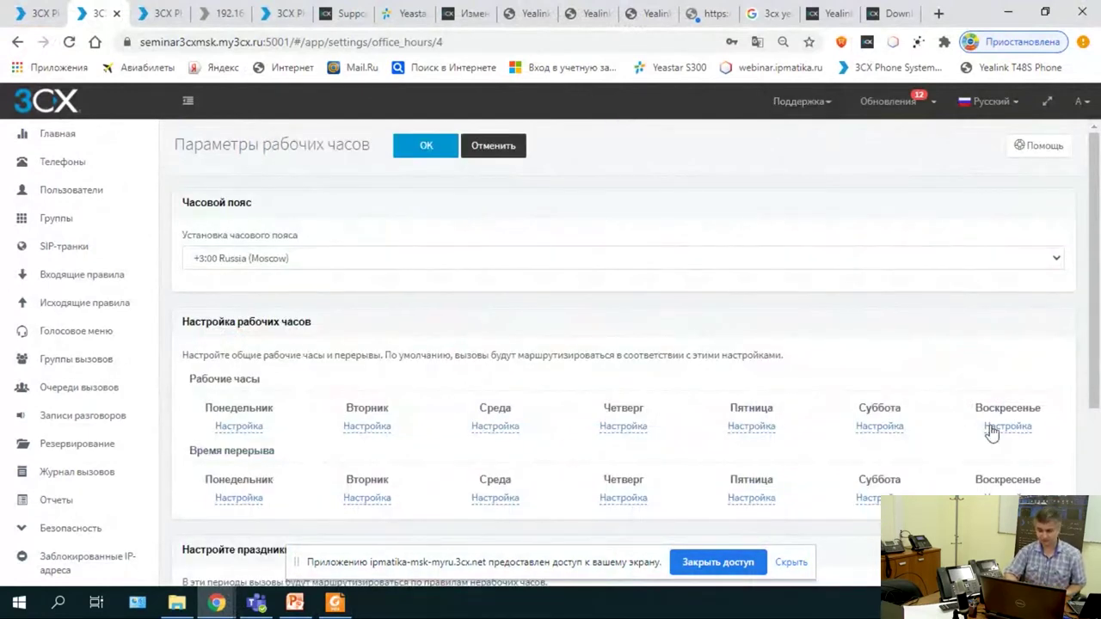
- Bring up Monday's working time range showing 08:00–17:00
scroll(915, 362, down, 2)
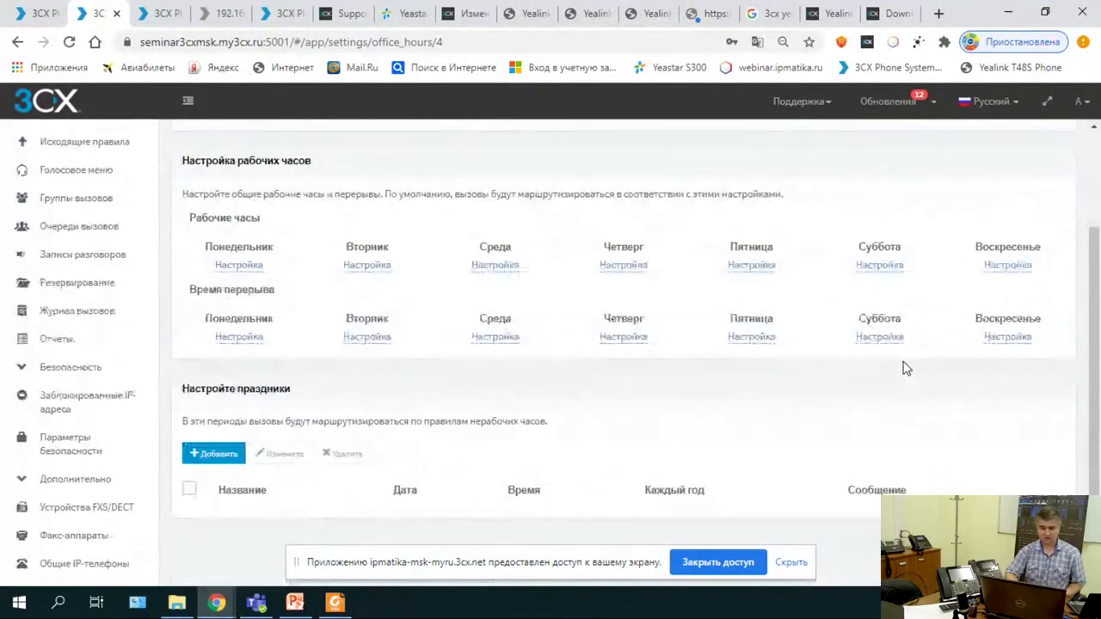
scroll(904, 364, down, 1)
scroll(903, 369, up, 1)
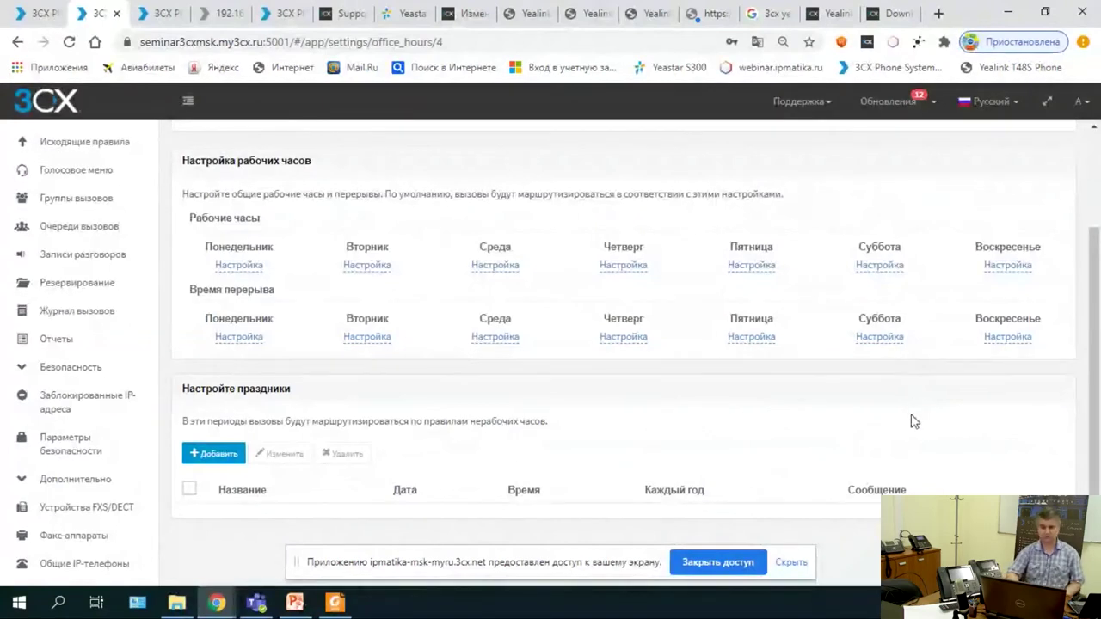
scroll(915, 417, up, 2)
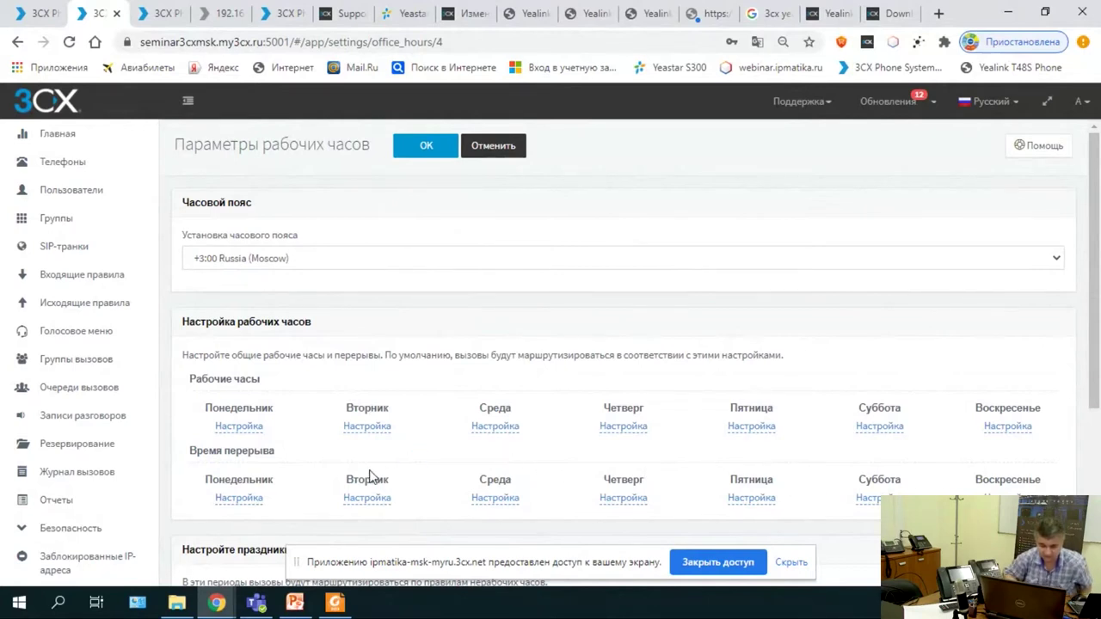
scroll(372, 474, down, 1)
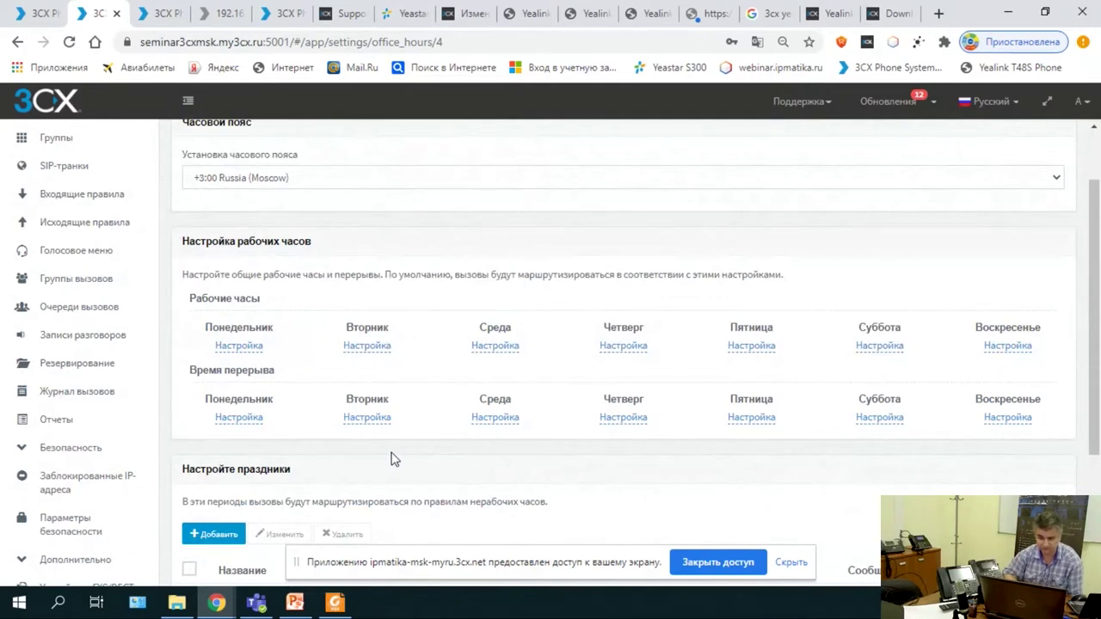
scroll(392, 459, down, 2)
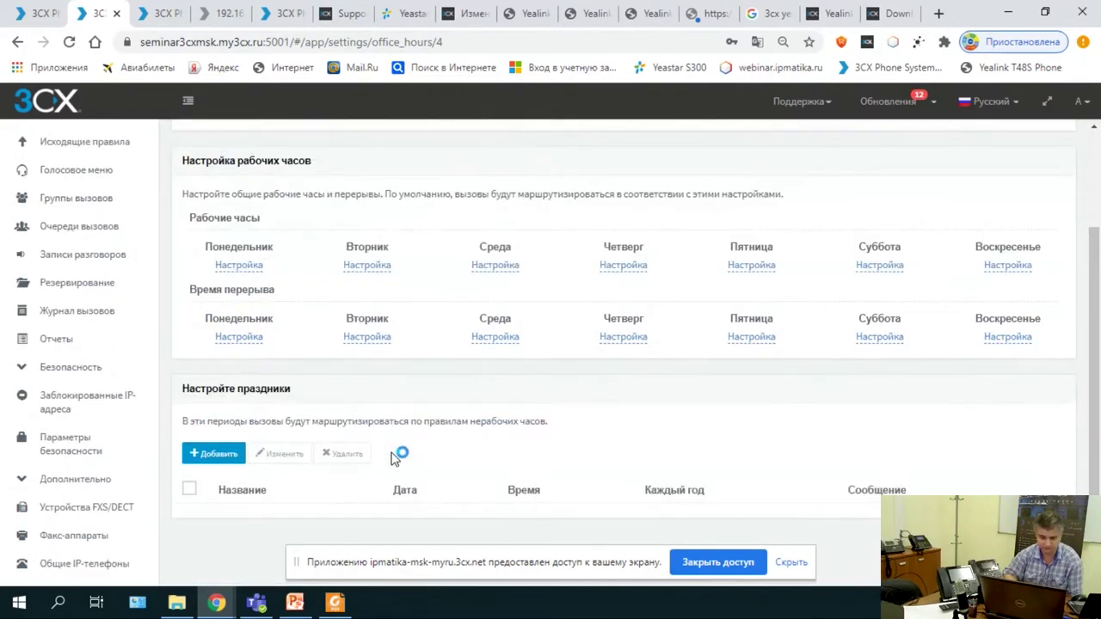
scroll(418, 454, up, 4)
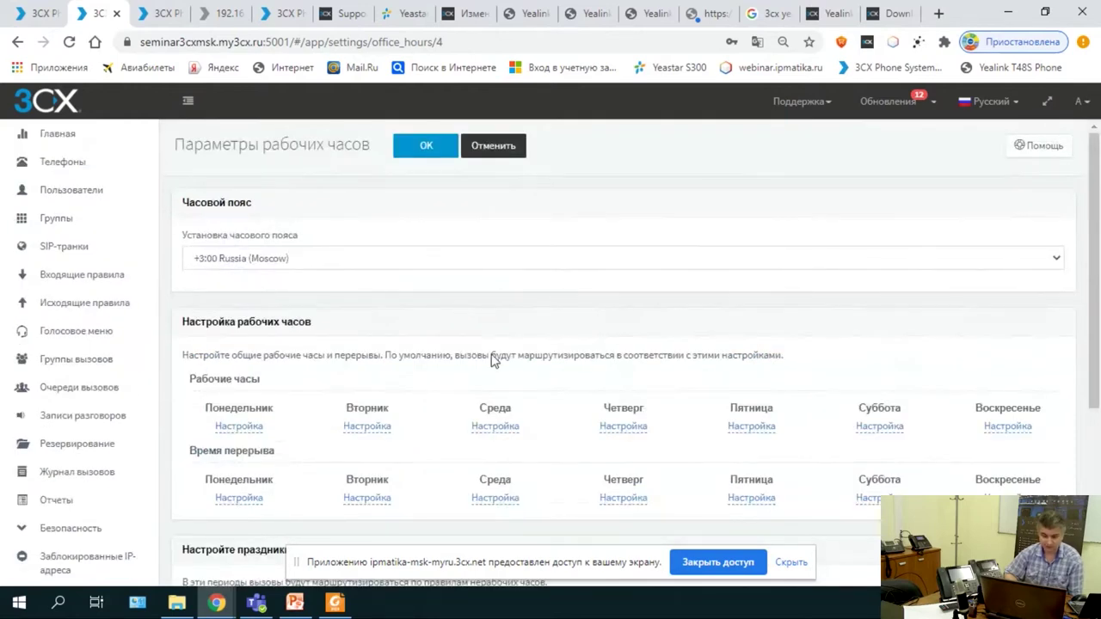
click(234, 427)
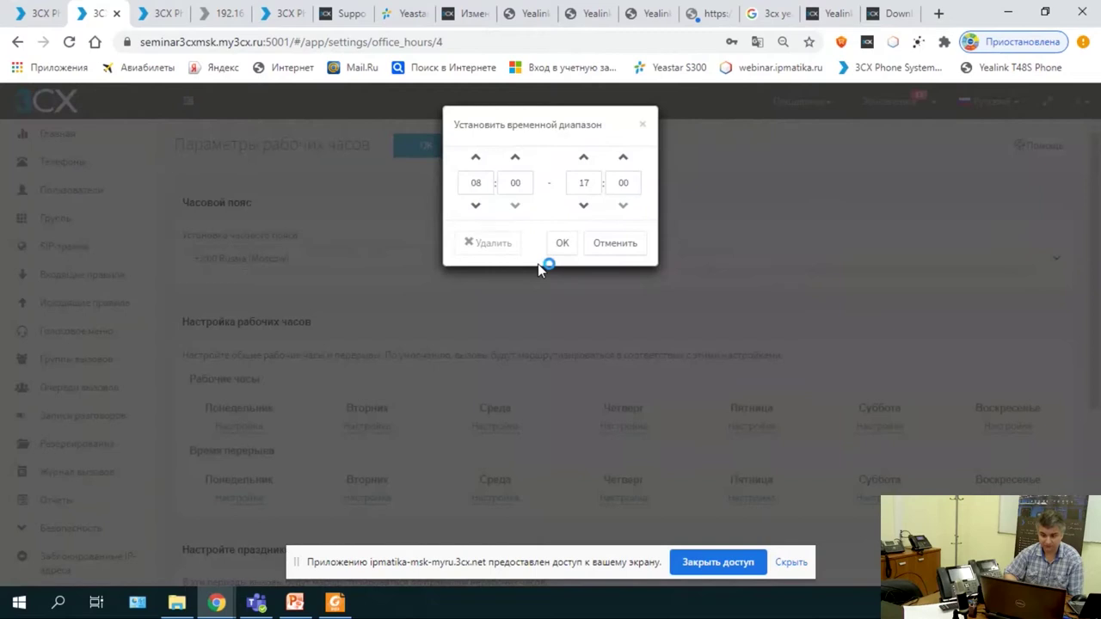
- Set Monday's global working hours to 08:00–17:00
click(641, 124)
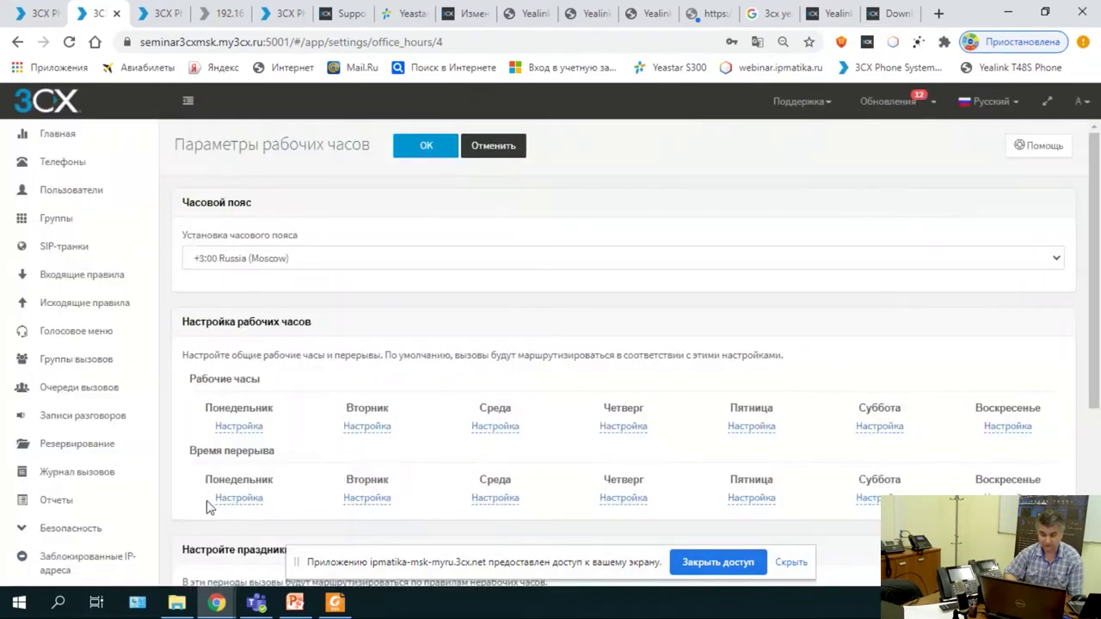
click(238, 426)
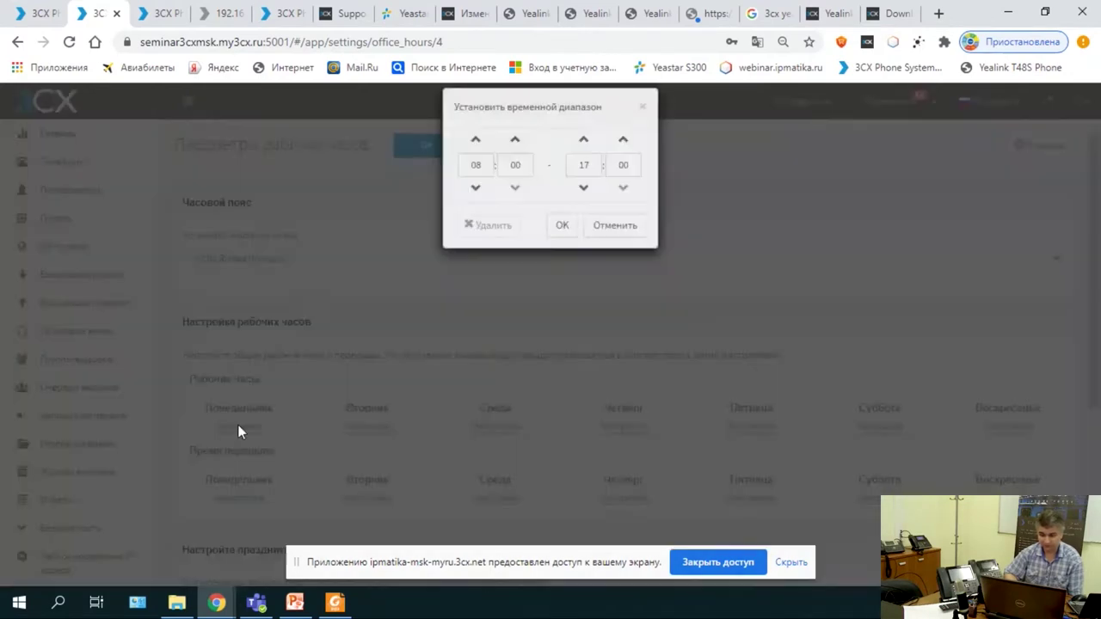
click(561, 246)
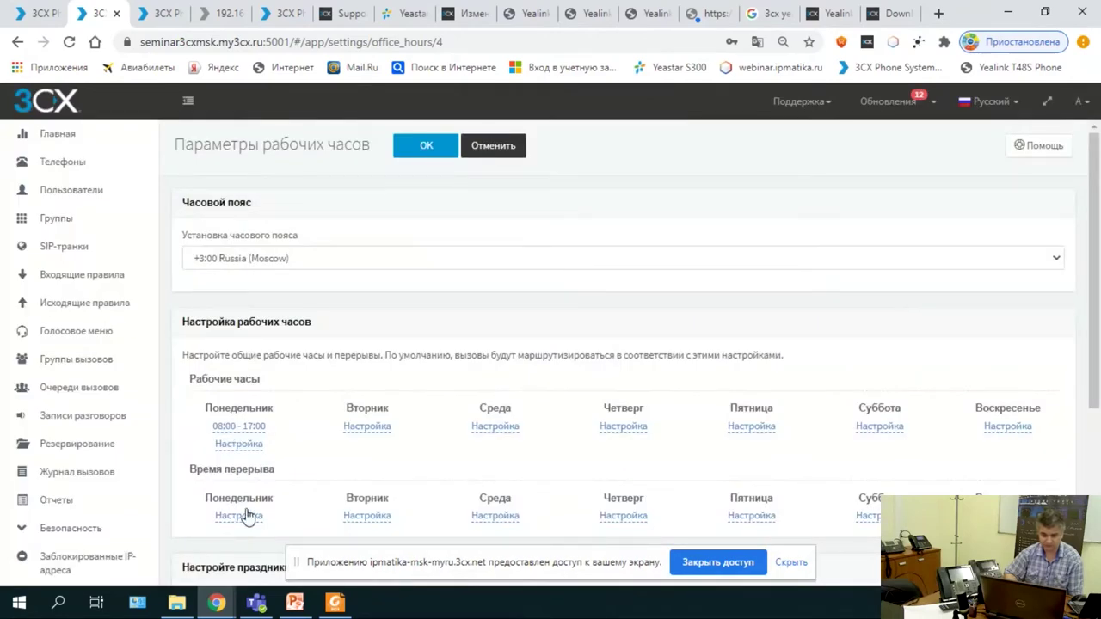
- Set Monday's break to 13:00–14:00
click(240, 516)
drag(487, 184, 452, 180)
text(13)
drag(593, 185, 558, 181)
text(14)
click(559, 244)
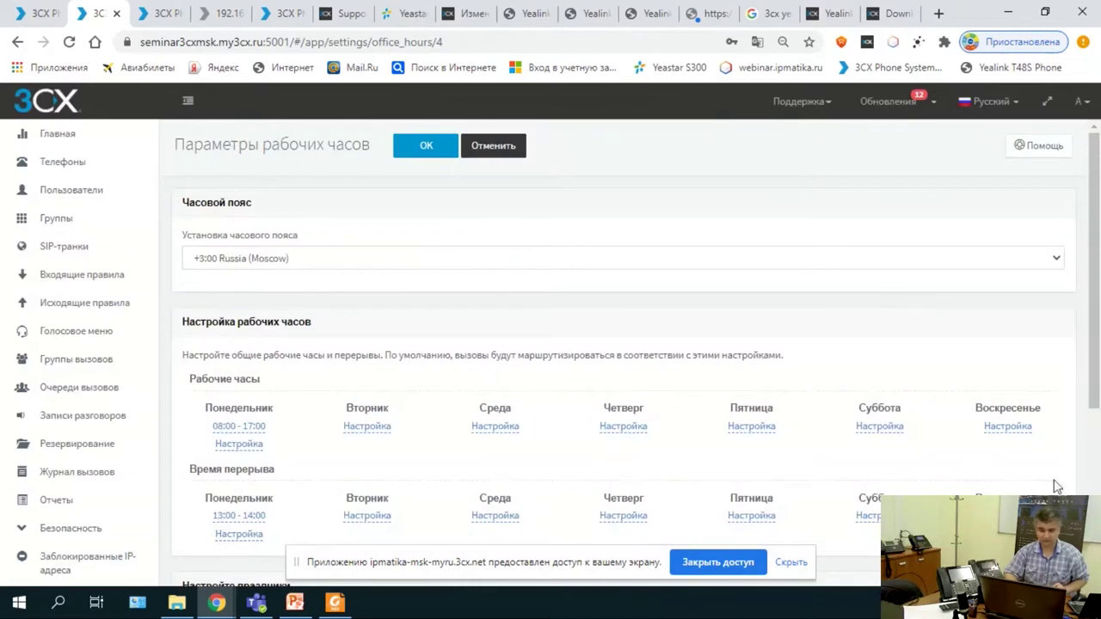
scroll(1057, 484, down, 1)
scroll(720, 472, down, 1)
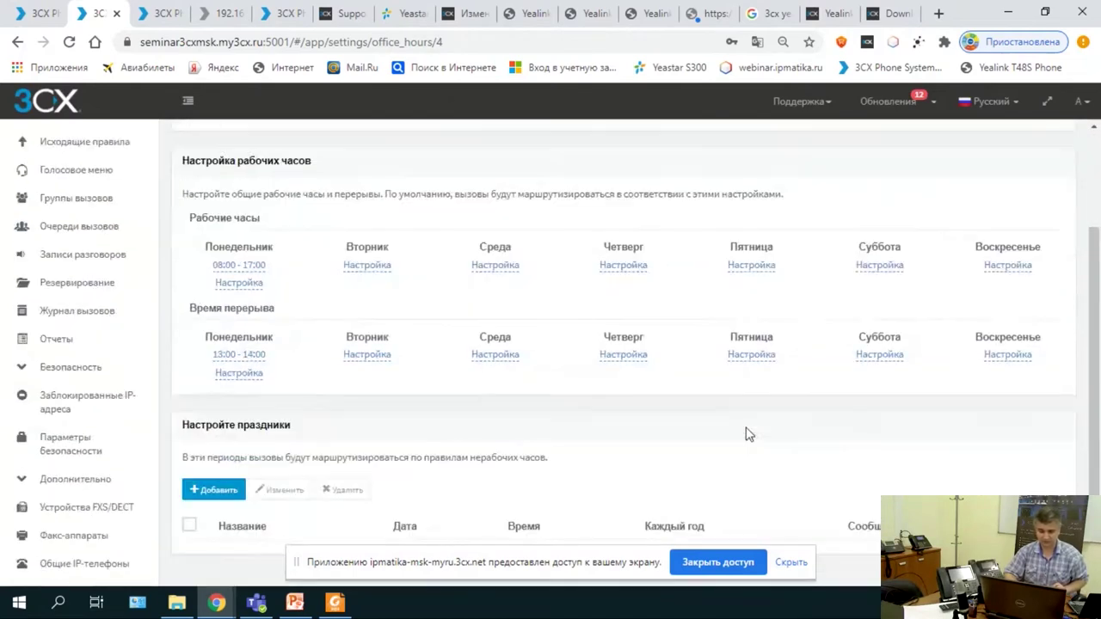
scroll(740, 443, down, 1)
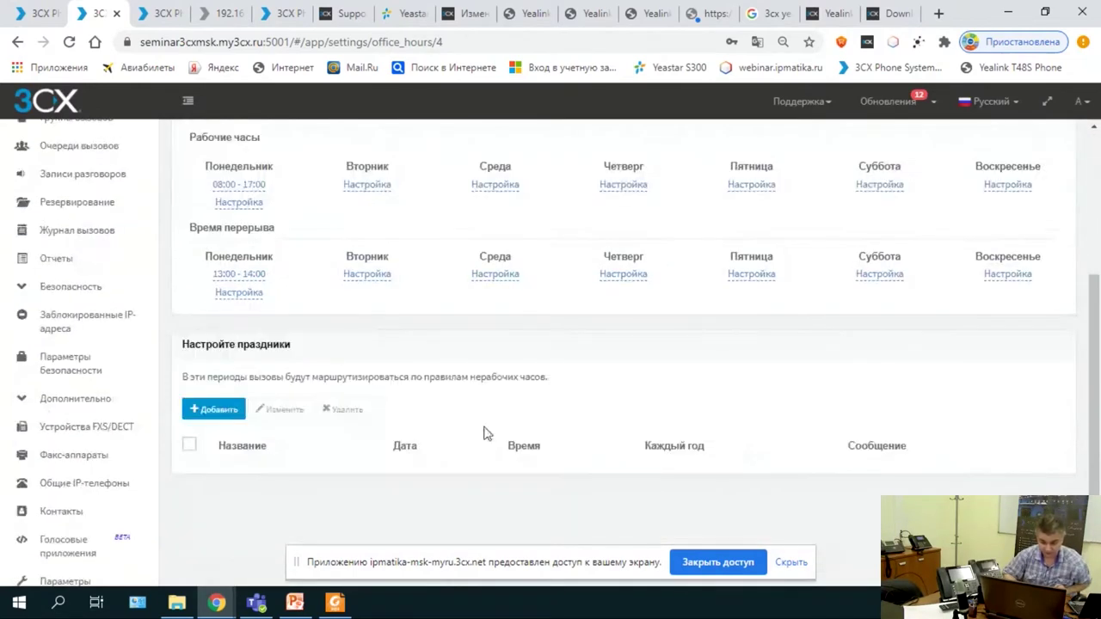
scroll(450, 427, down, 1)
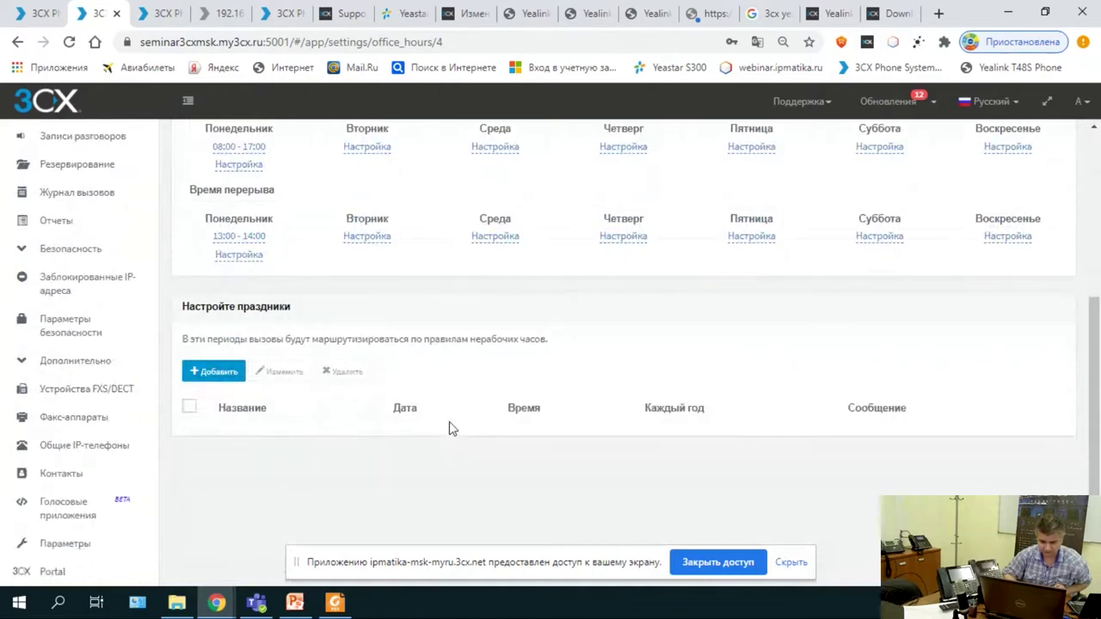
- Add a new holiday named PRAZDNIK
click(231, 375)
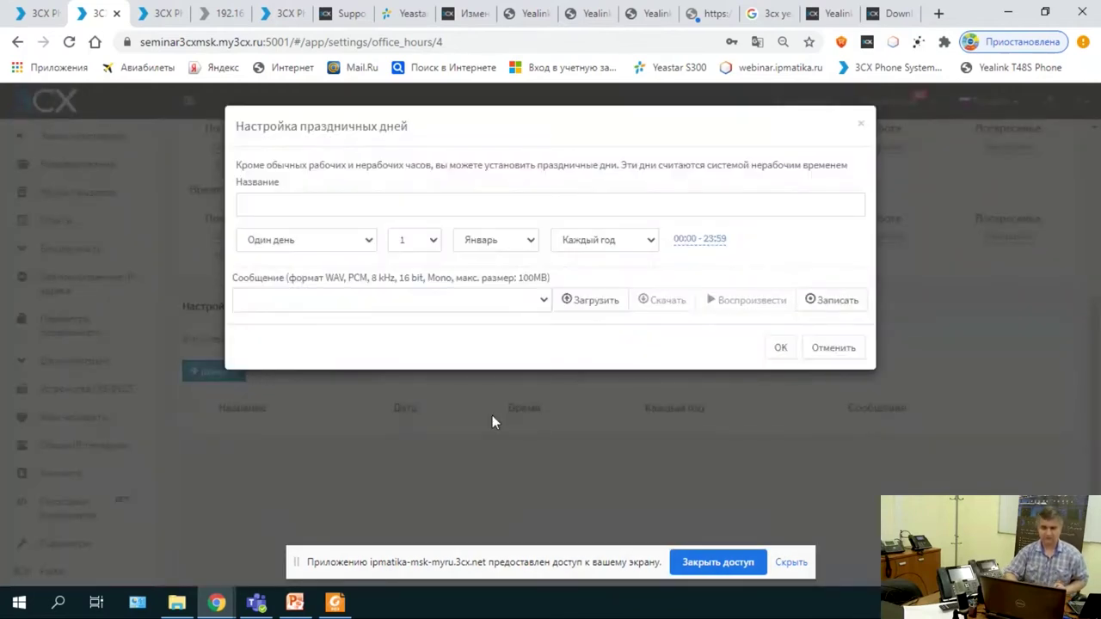
click(506, 203)
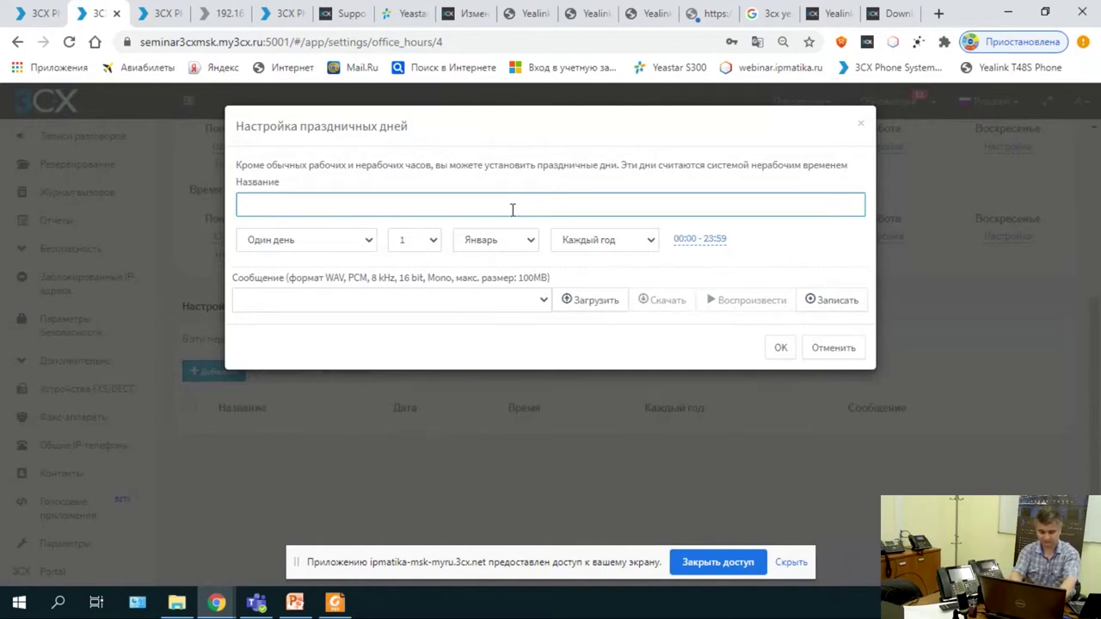
text(G)
key(BackSpace)
text(П)
text(РАЗ)
text(DN)
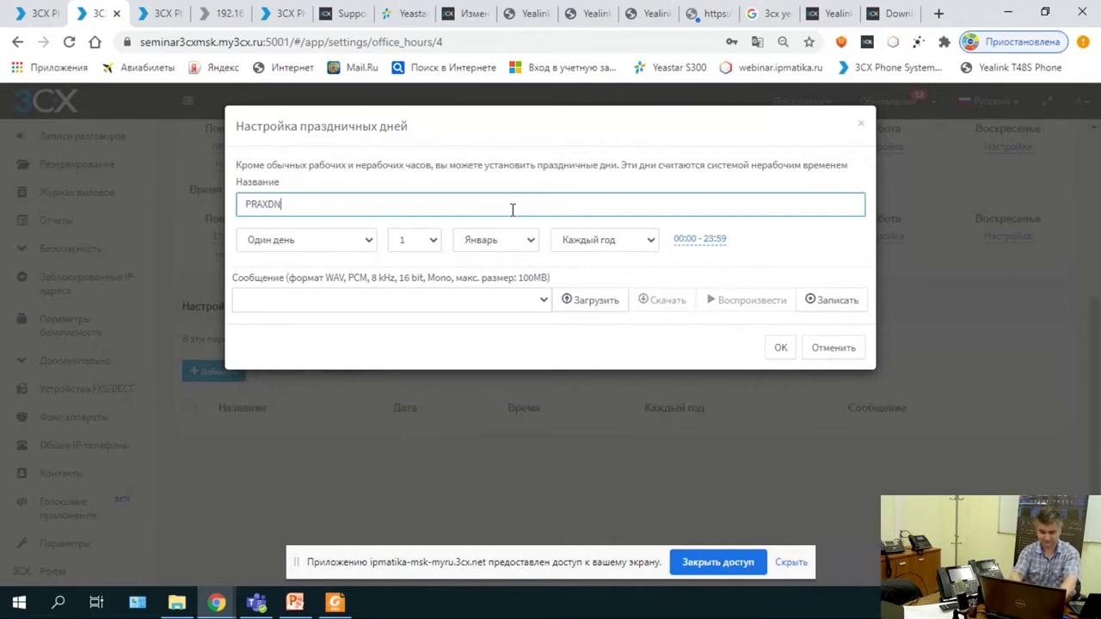
text(IK)
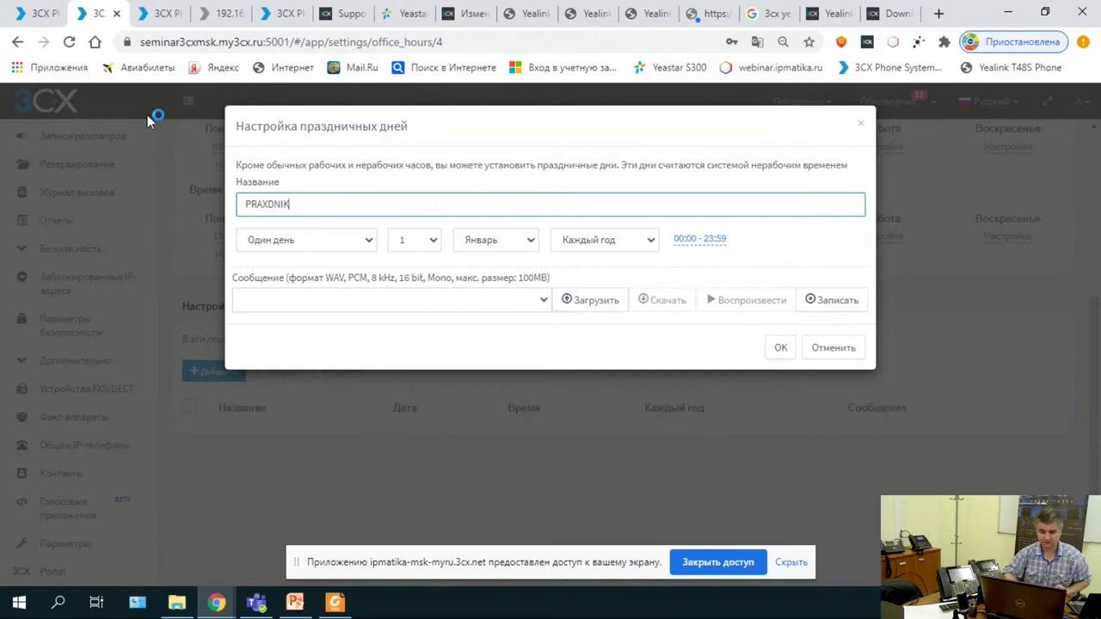
drag(261, 205, 270, 206)
text(Z)
- Make PRAZDNIK a date range from 10 to 11 July and save it
click(369, 245)
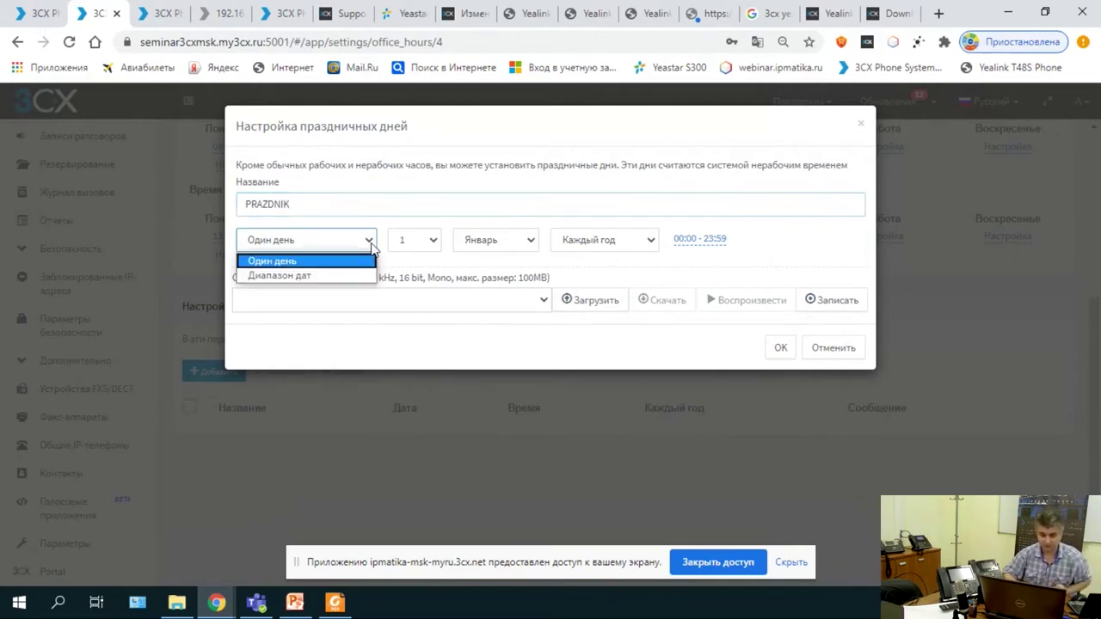
click(348, 275)
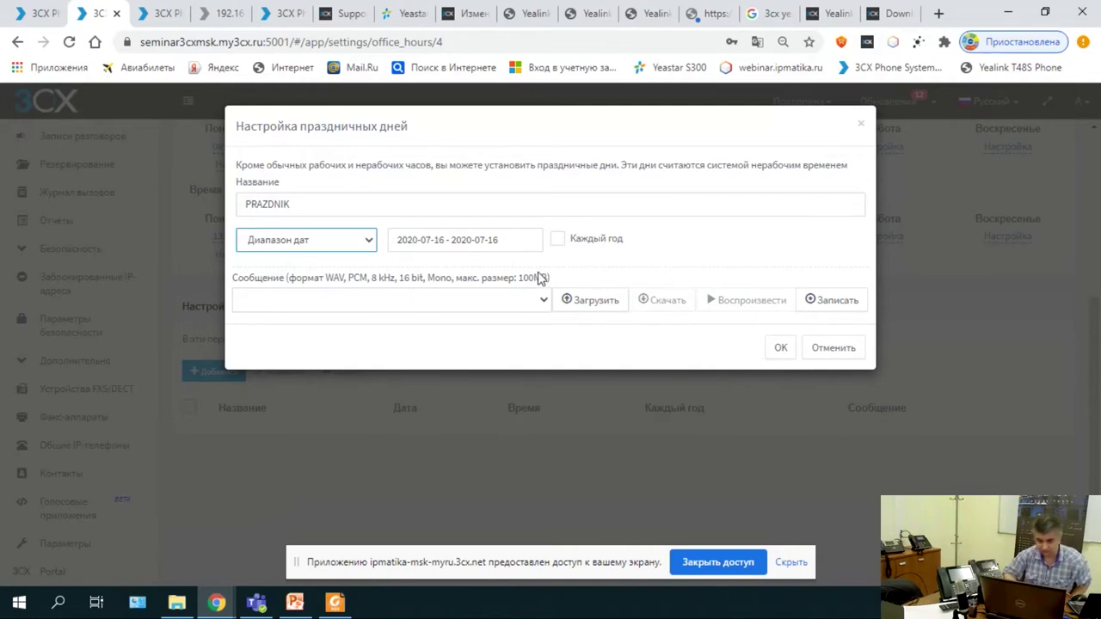
double_click(437, 241)
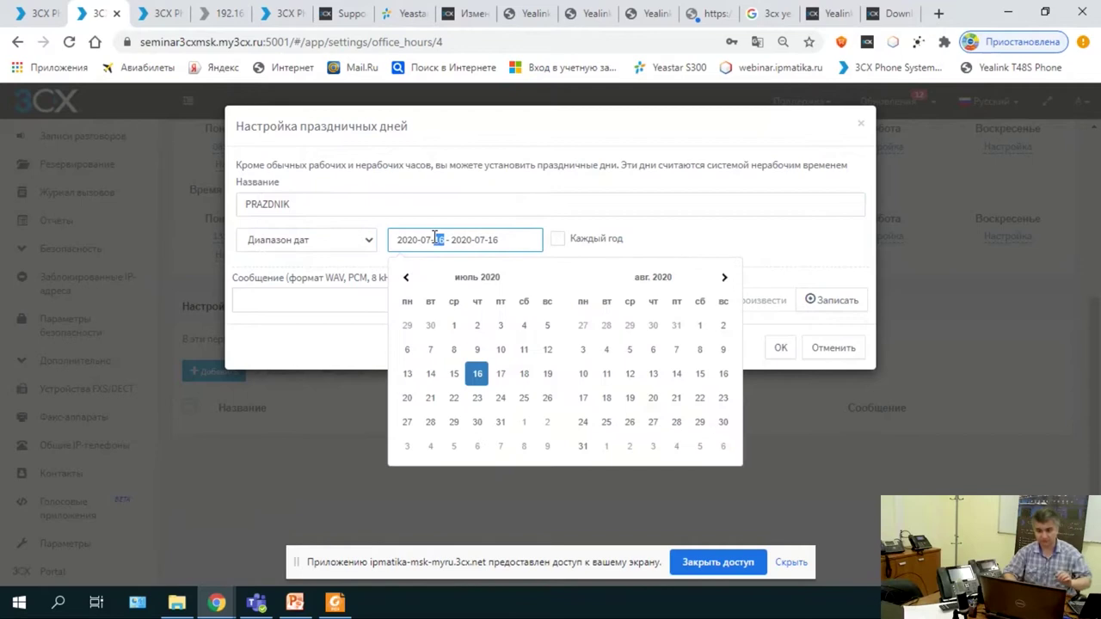
click(500, 350)
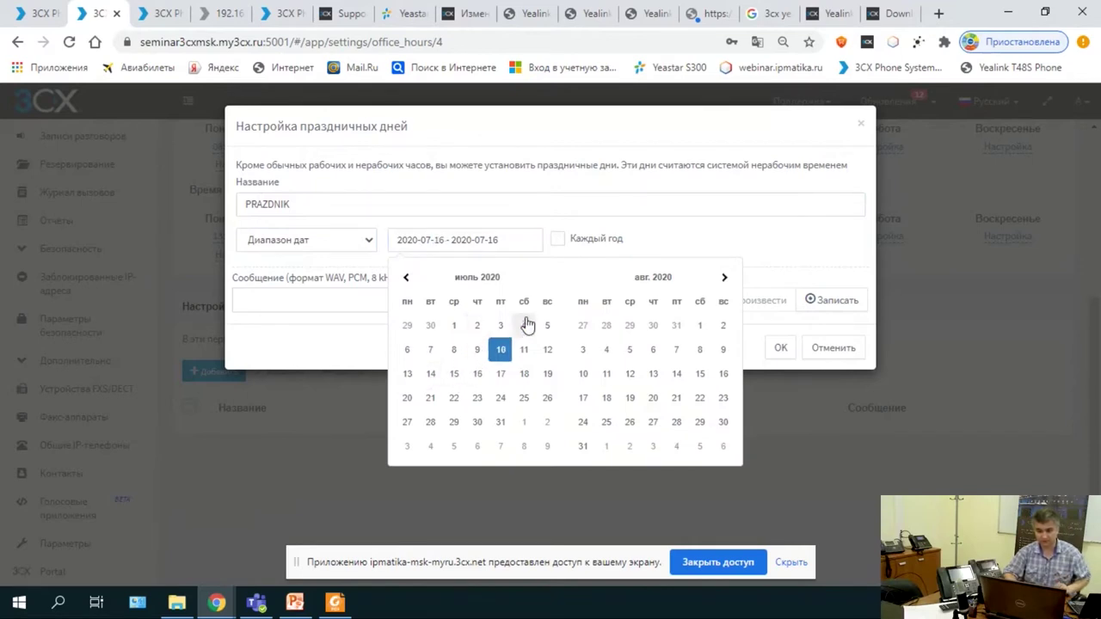
double_click(485, 242)
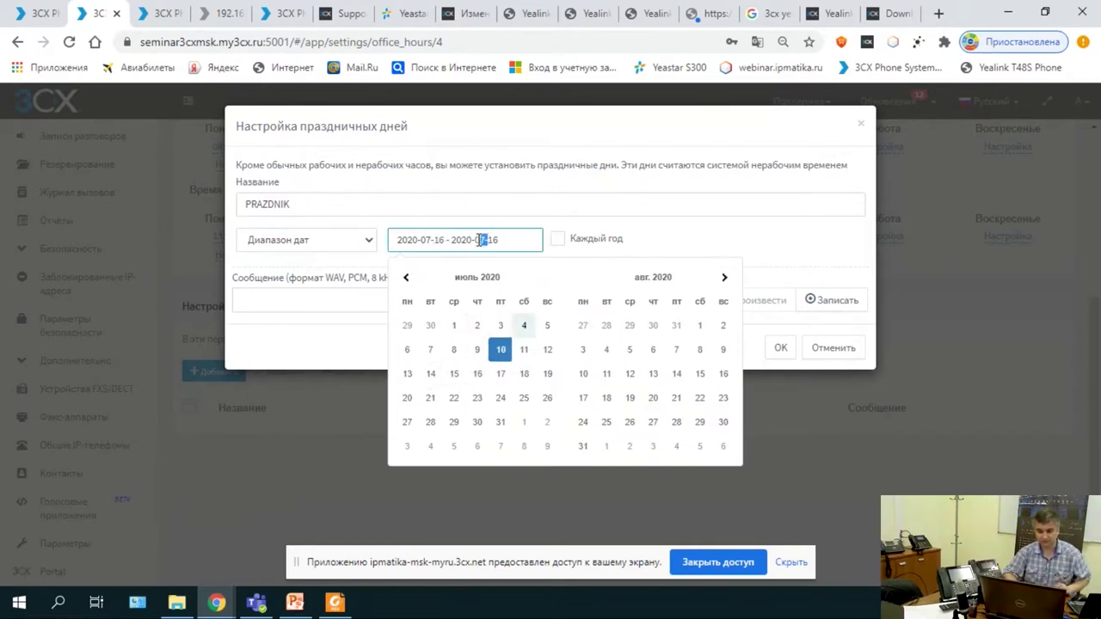
click(524, 350)
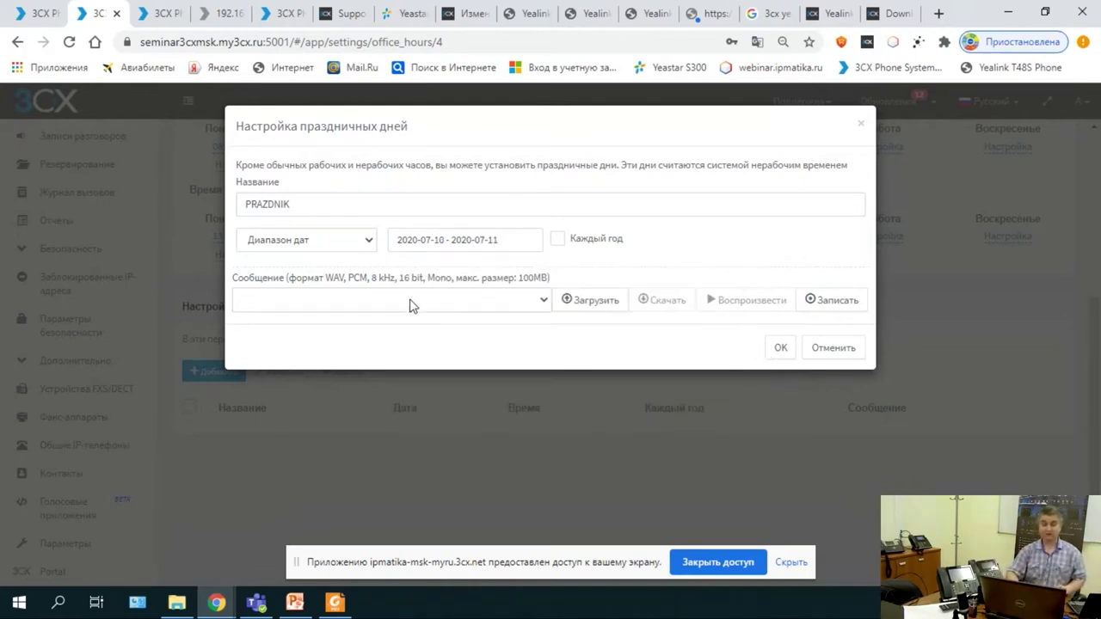
click(780, 347)
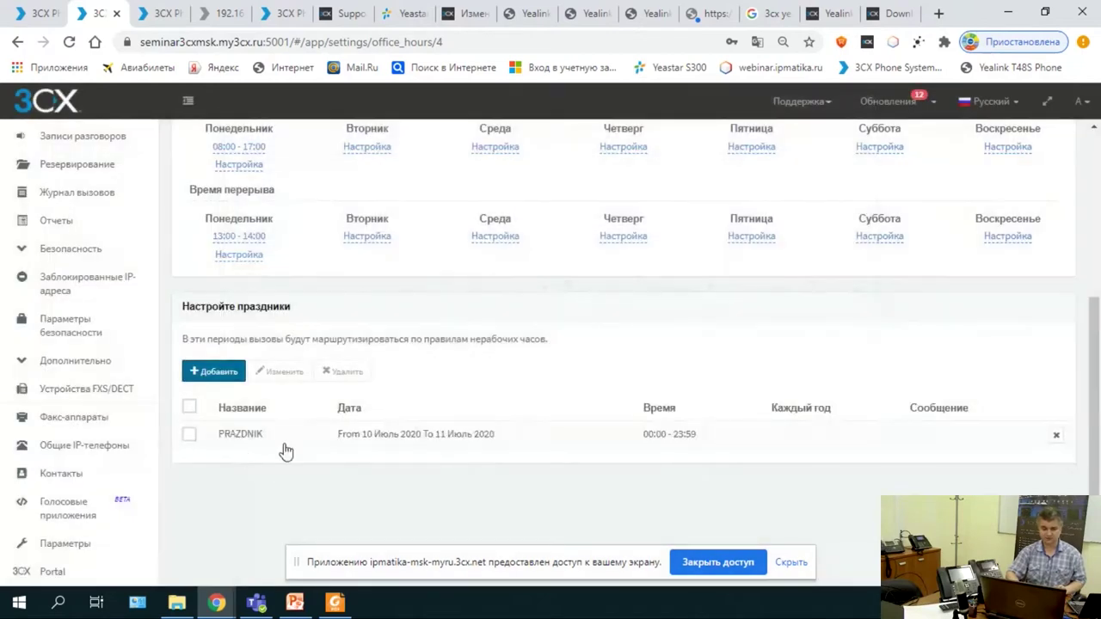
- Review the PRAZDNIK holiday unchanged, then open the Голосовое меню list
double_click(291, 439)
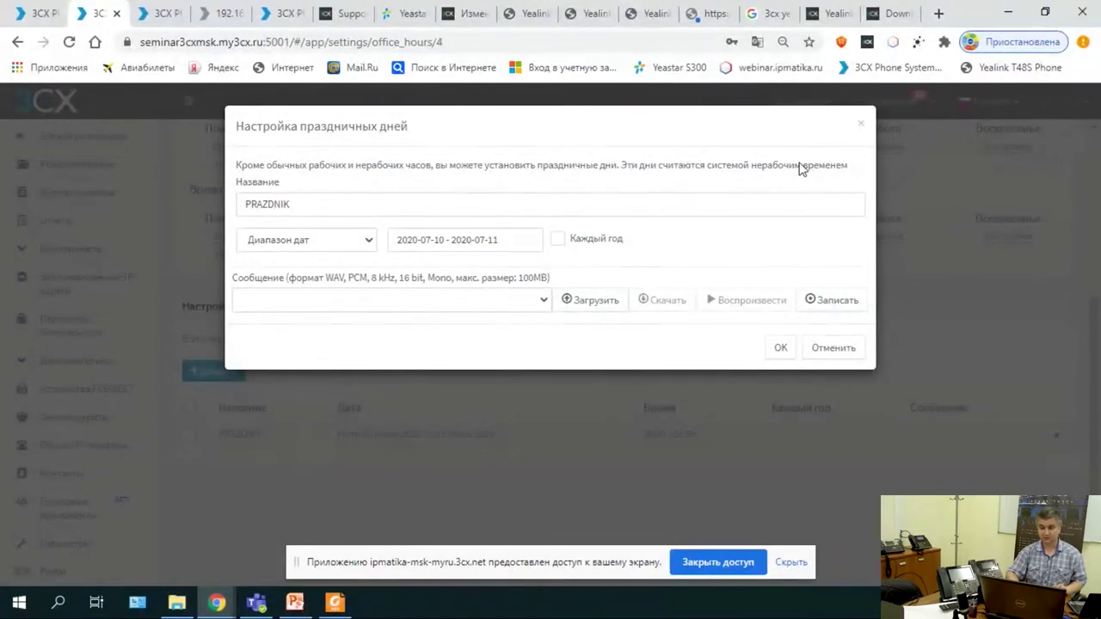
click(859, 127)
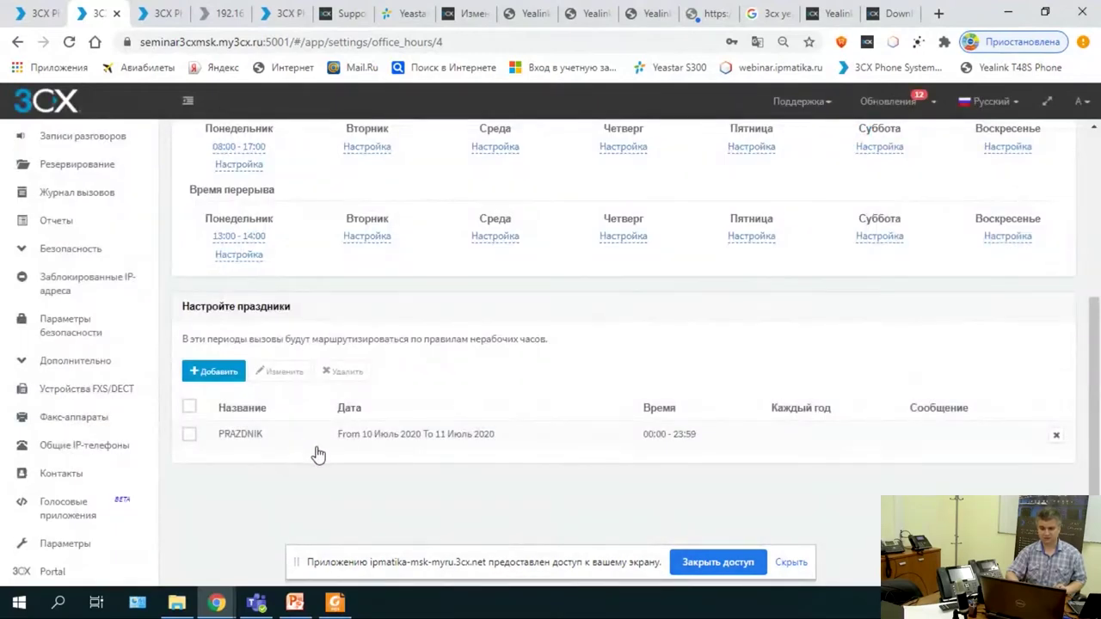
scroll(594, 459, up, 2)
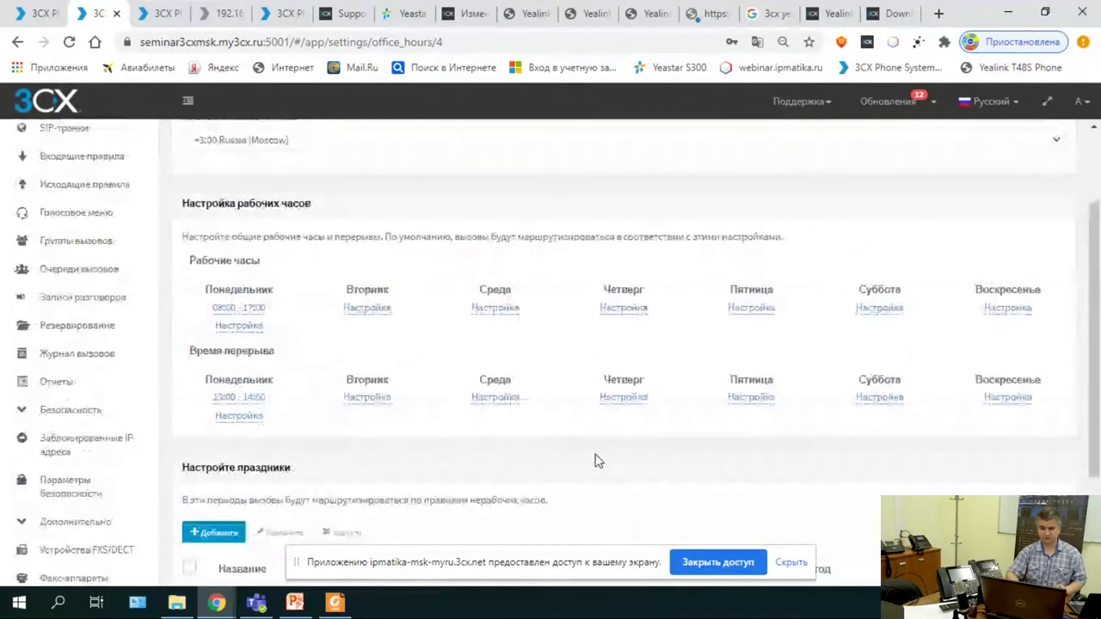
scroll(595, 459, up, 2)
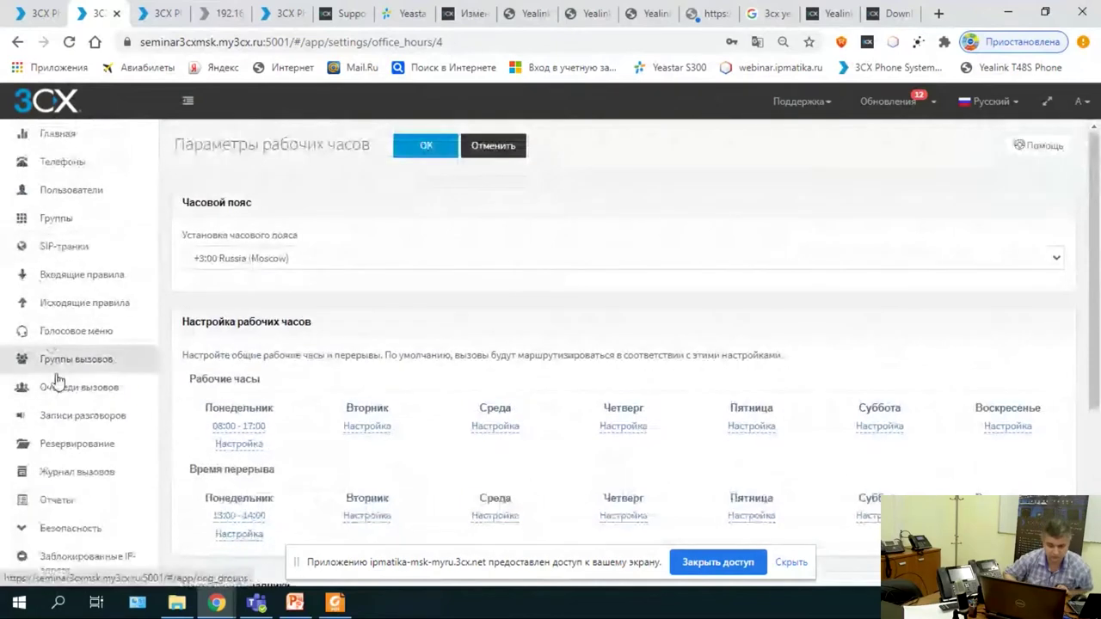
scroll(77, 469, down, 1)
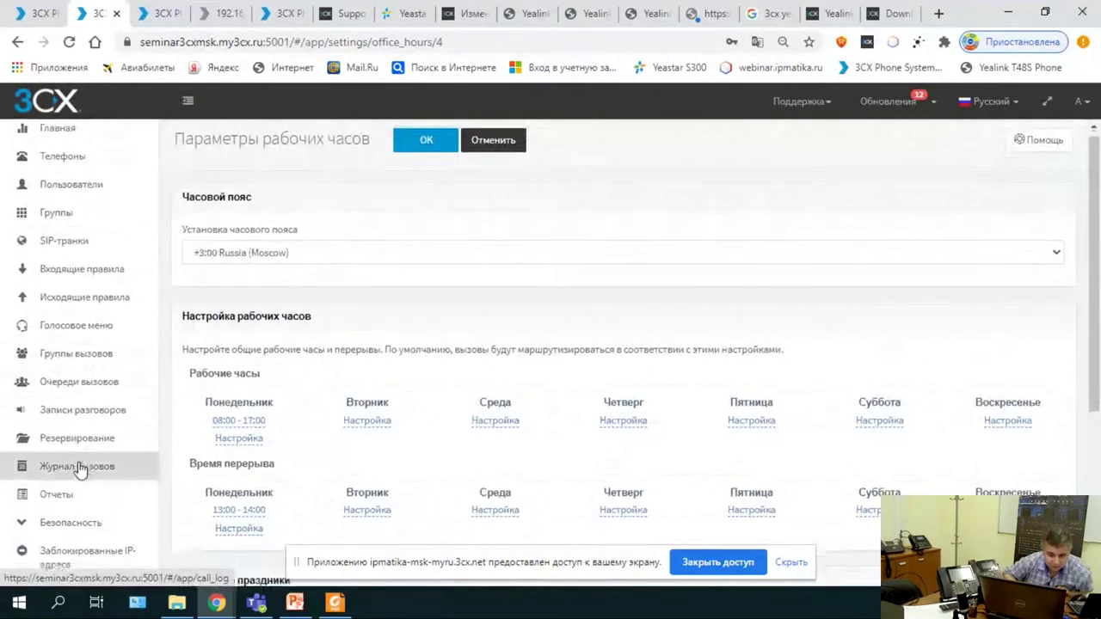
scroll(77, 469, down, 1)
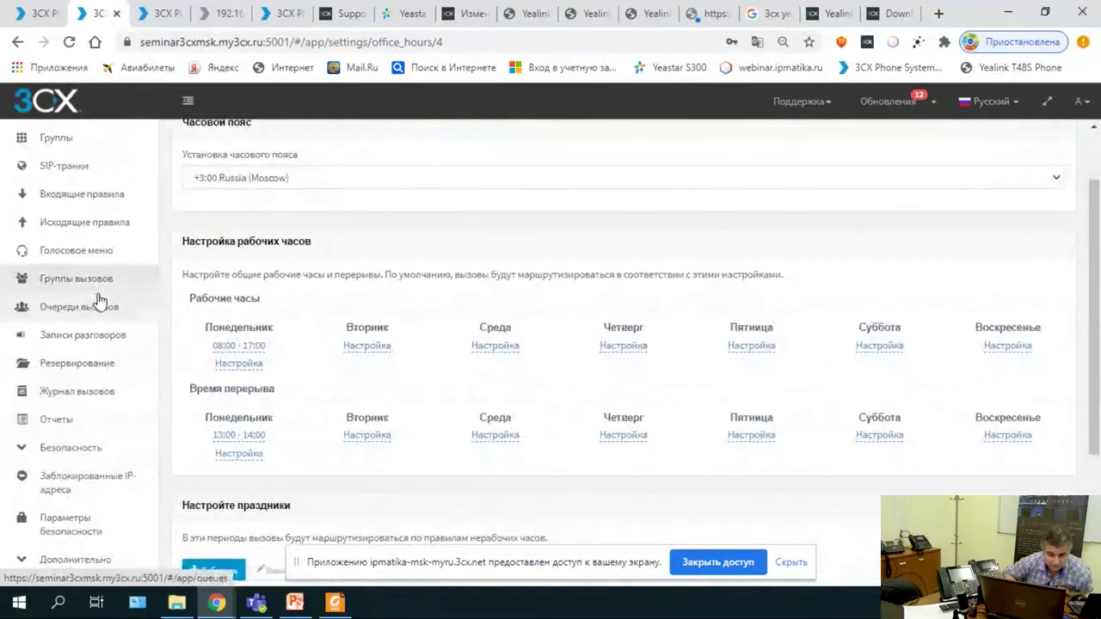
scroll(99, 299, up, 1)
click(97, 331)
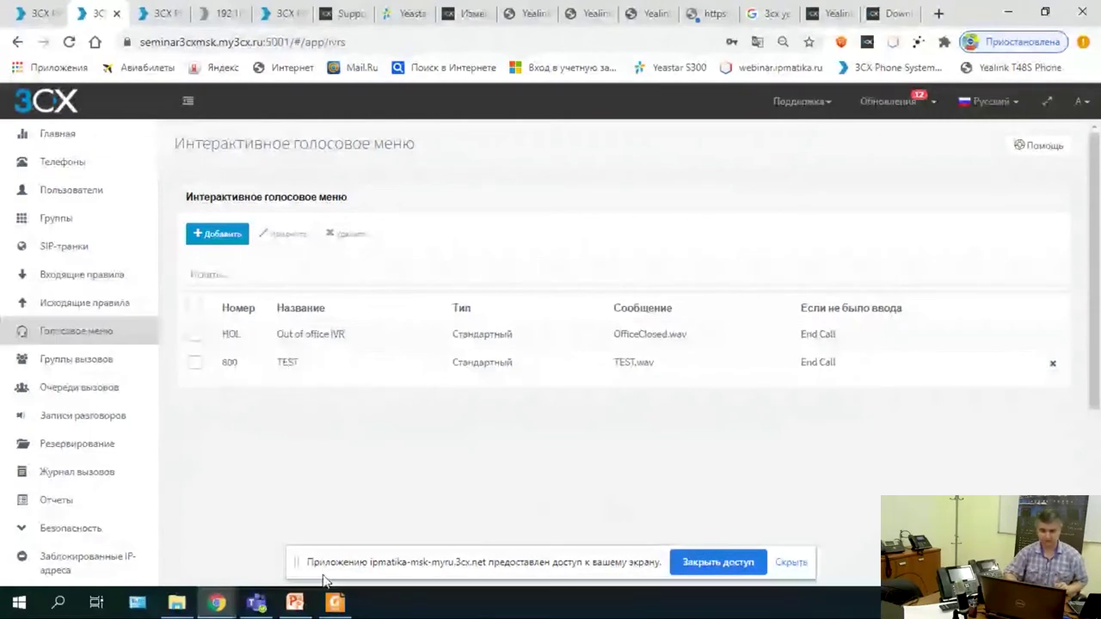
- Bring Foxit Reader back to the front, showing the 'Общие рабочие часы' slide of the Интервалы времени presentation
click(335, 603)
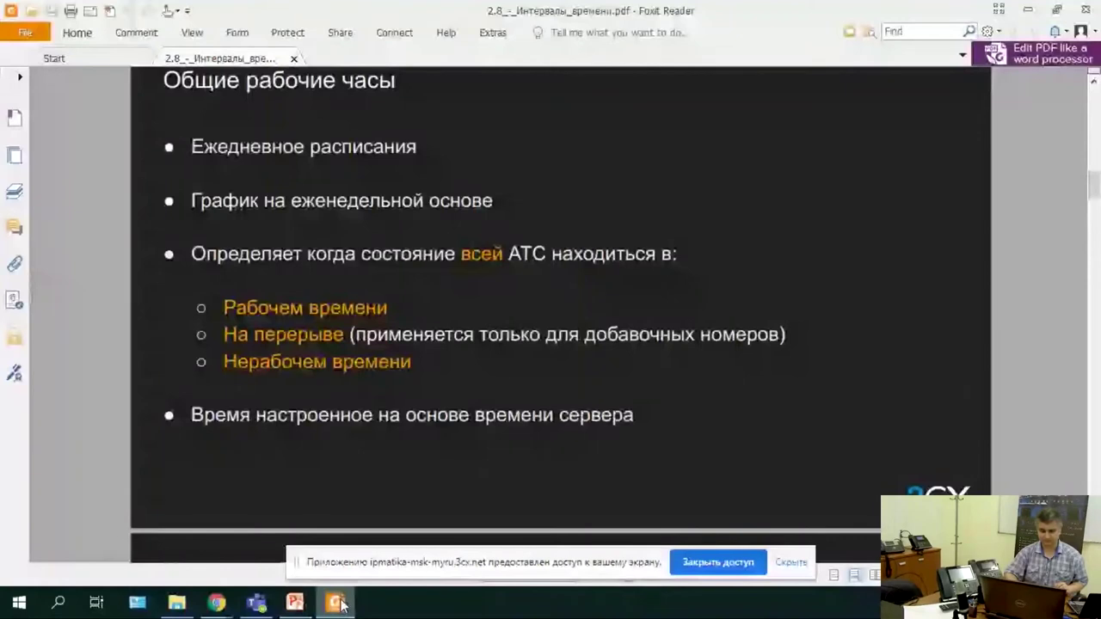
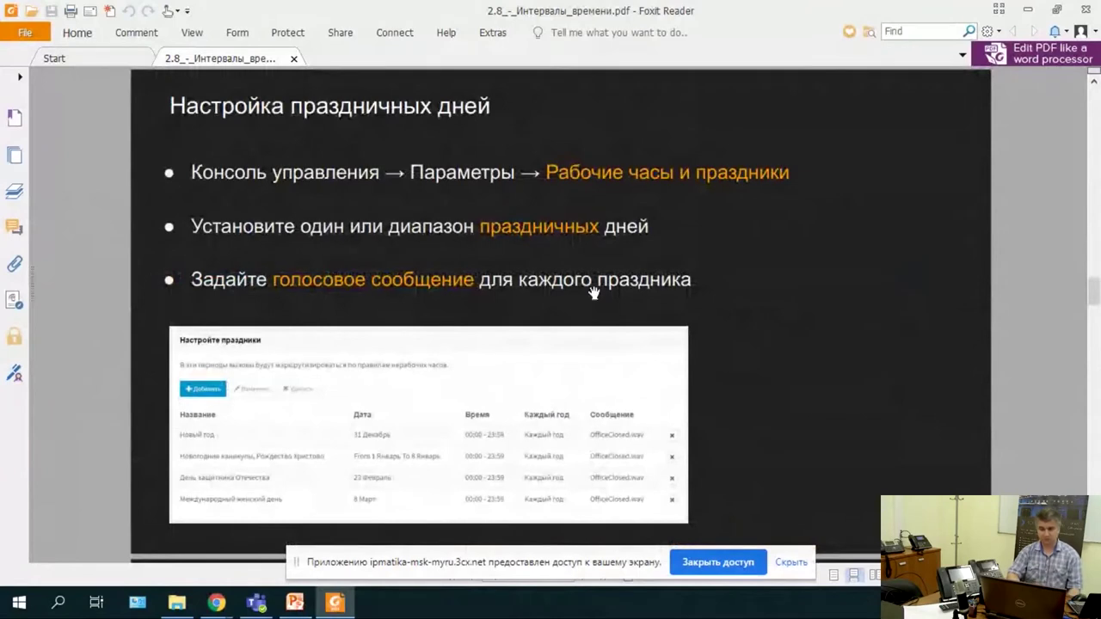
- Scroll the PDF to the slide 'Входящее направление во время общих рабочих часов'
scroll(680, 337, down, 3)
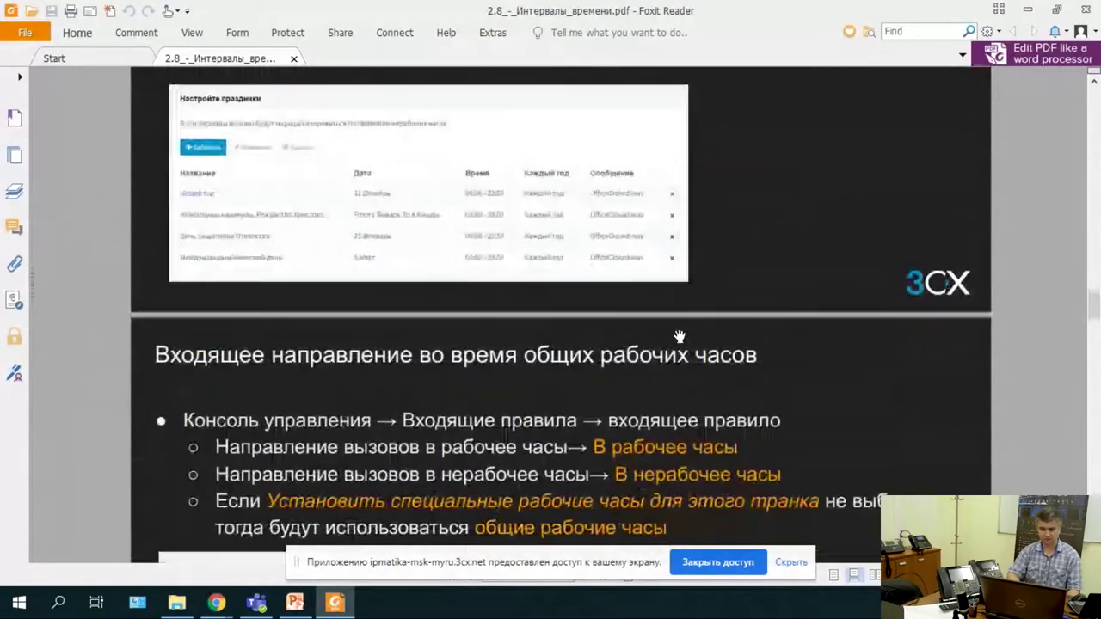
scroll(680, 337, down, 1)
scroll(679, 337, down, 2)
scroll(678, 337, down, 1)
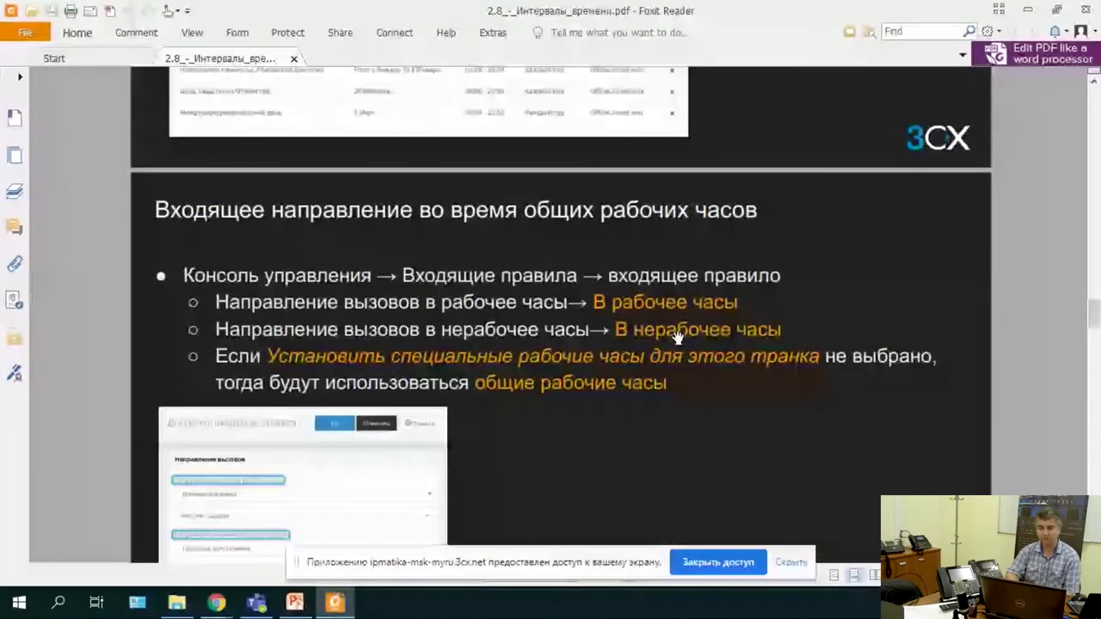
scroll(675, 334, down, 1)
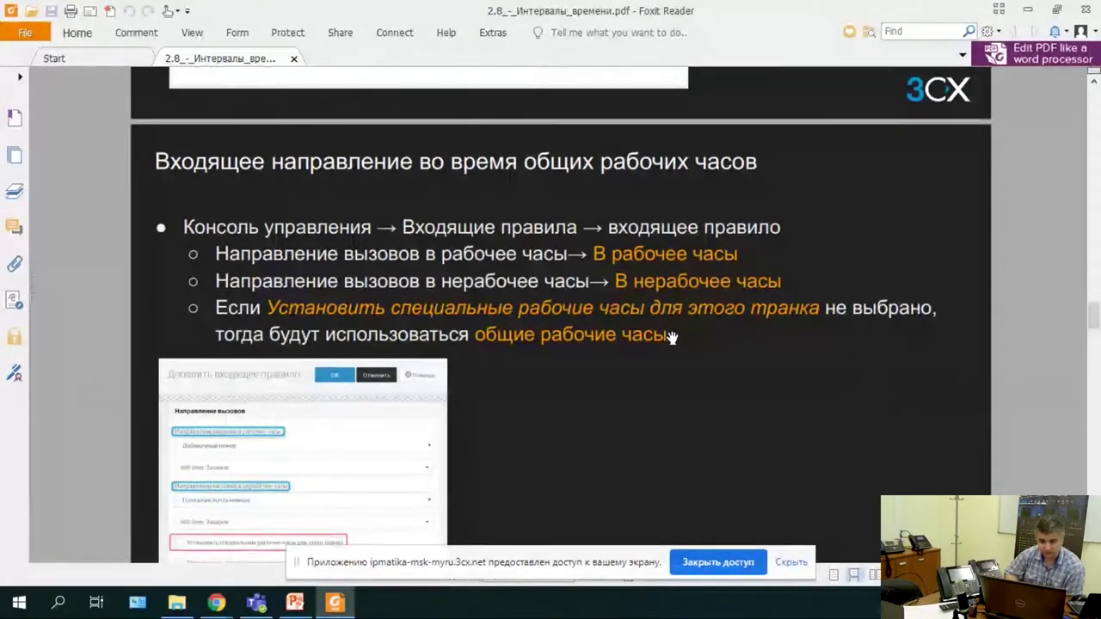
scroll(672, 338, down, 1)
scroll(672, 338, down, 1)
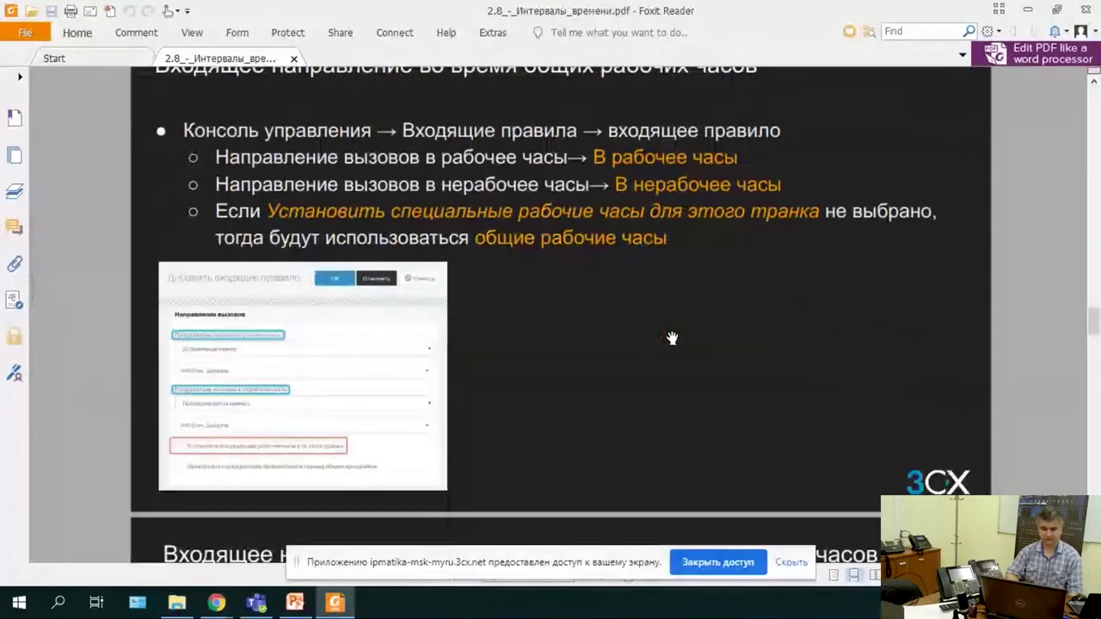
scroll(672, 338, up, 1)
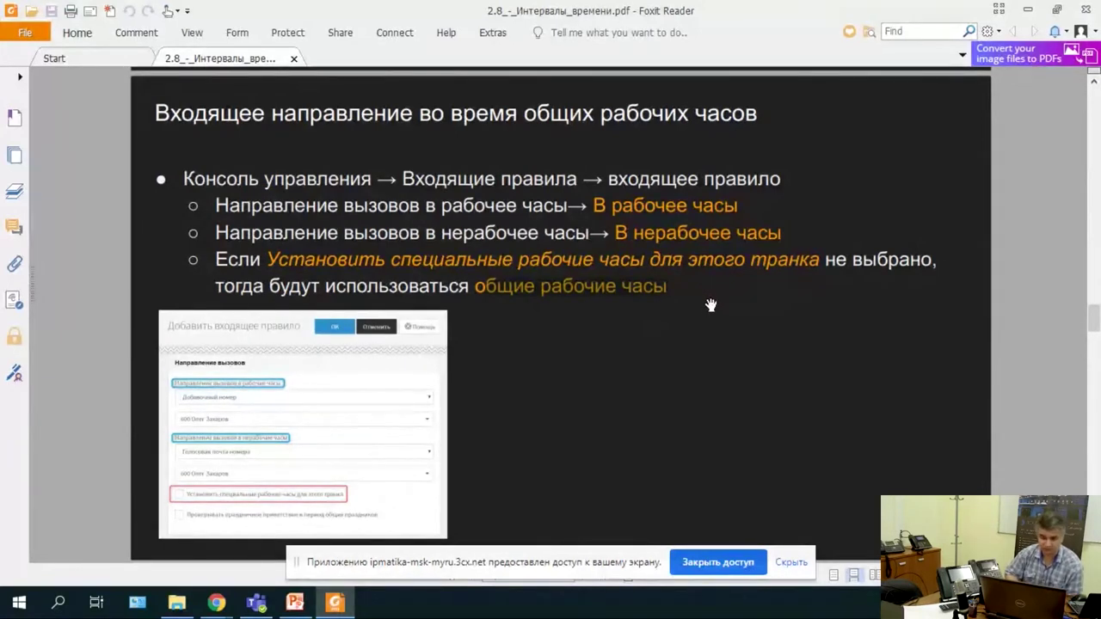
- In the 3CX console, open inbound rule FROM_SIPNET and show its working-hours extension list
click(216, 602)
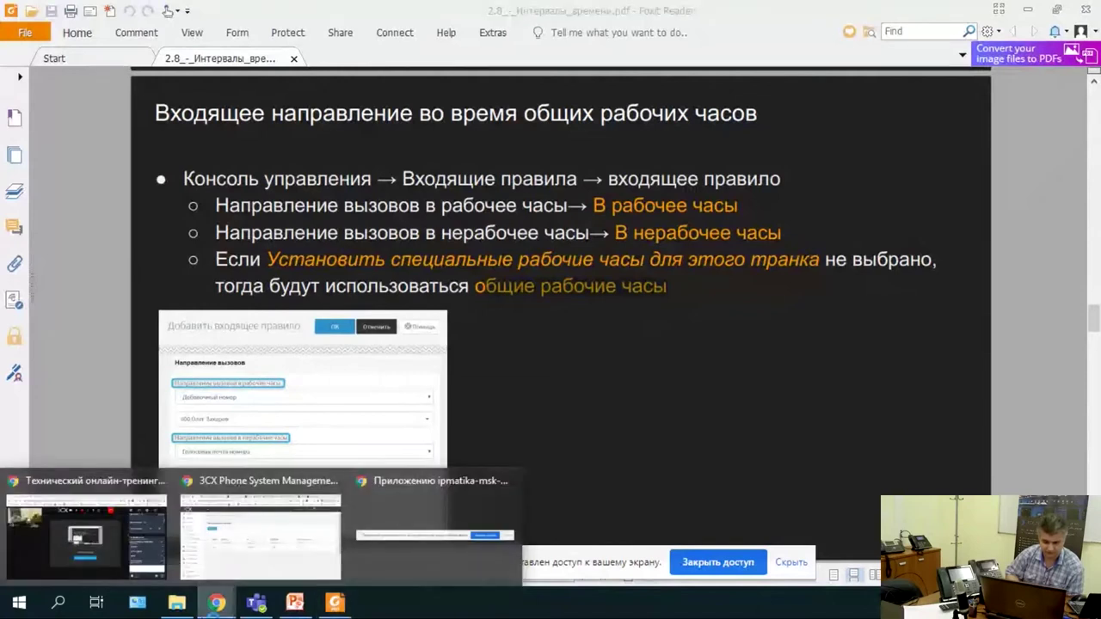
click(243, 561)
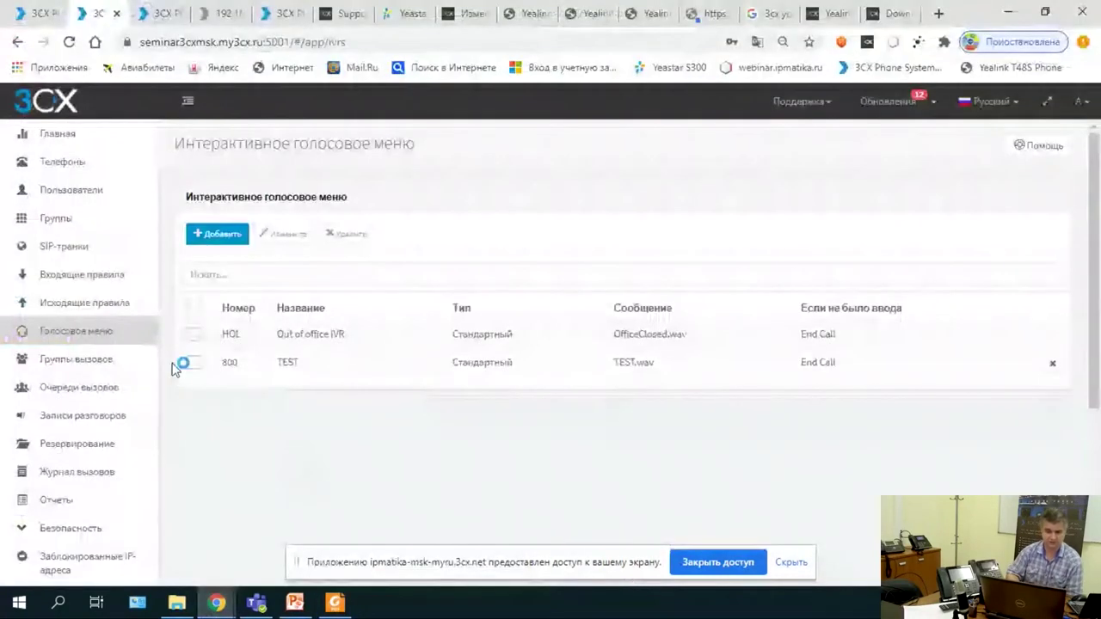
click(125, 274)
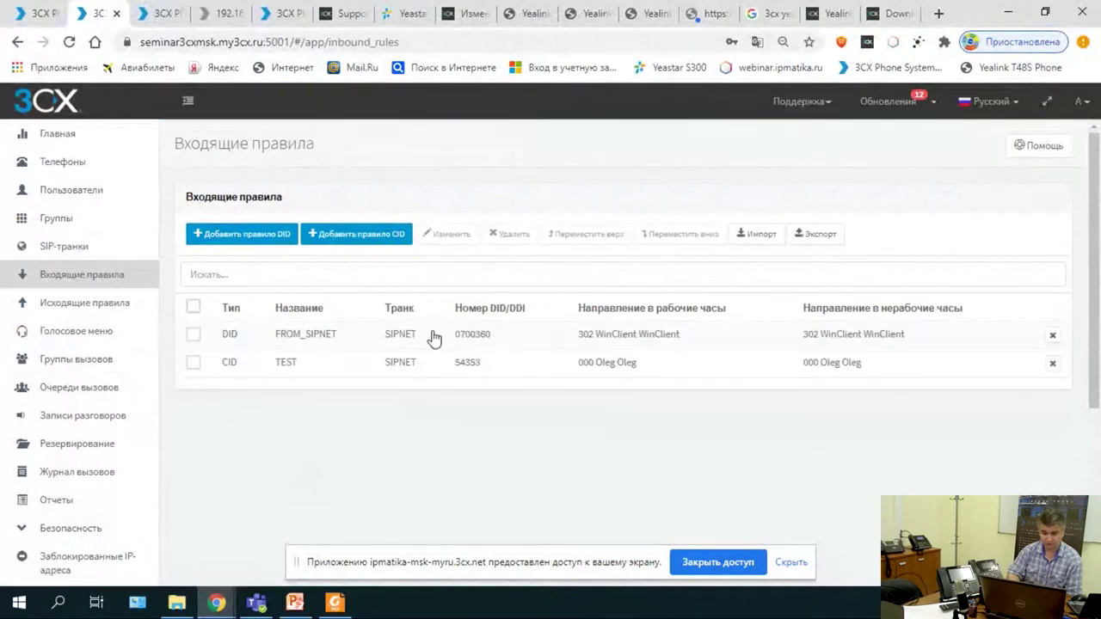
double_click(434, 336)
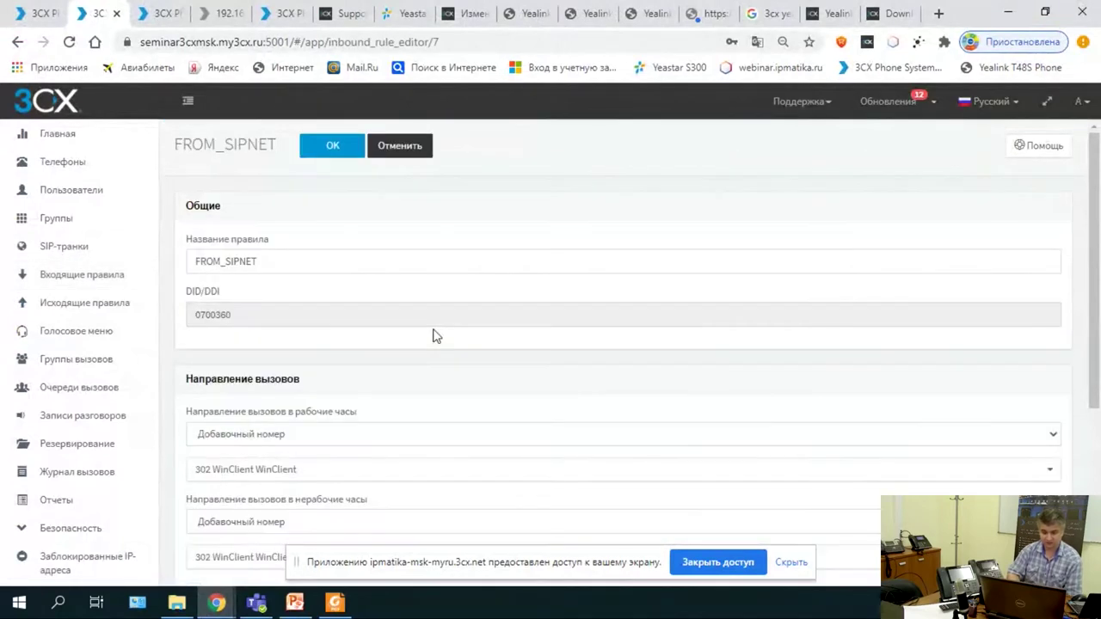
scroll(434, 336, down, 3)
scroll(434, 336, up, 2)
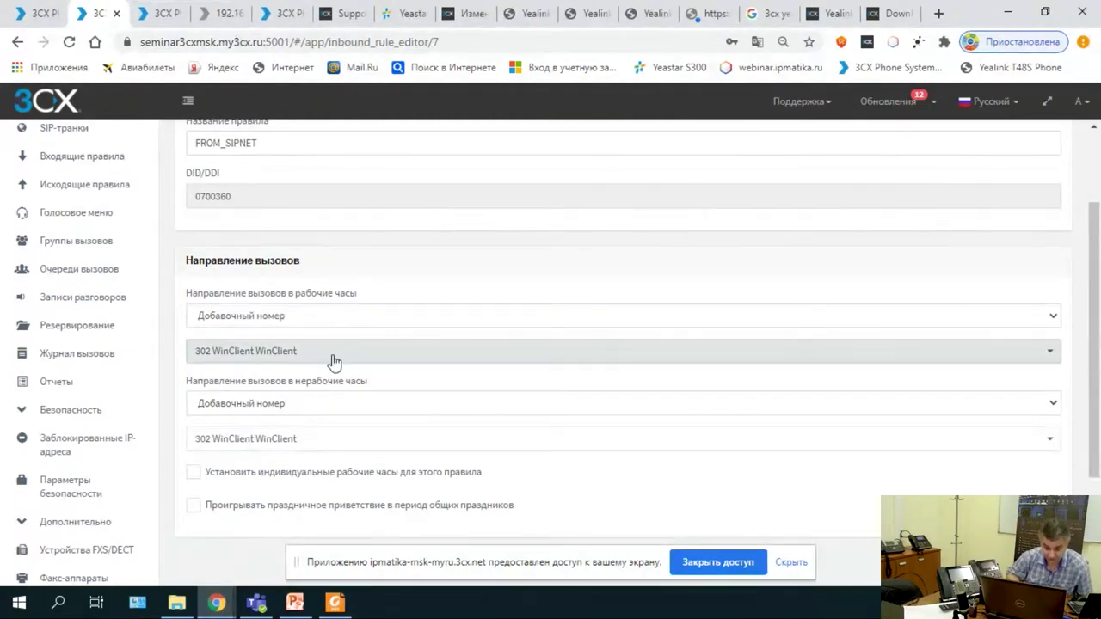
click(335, 350)
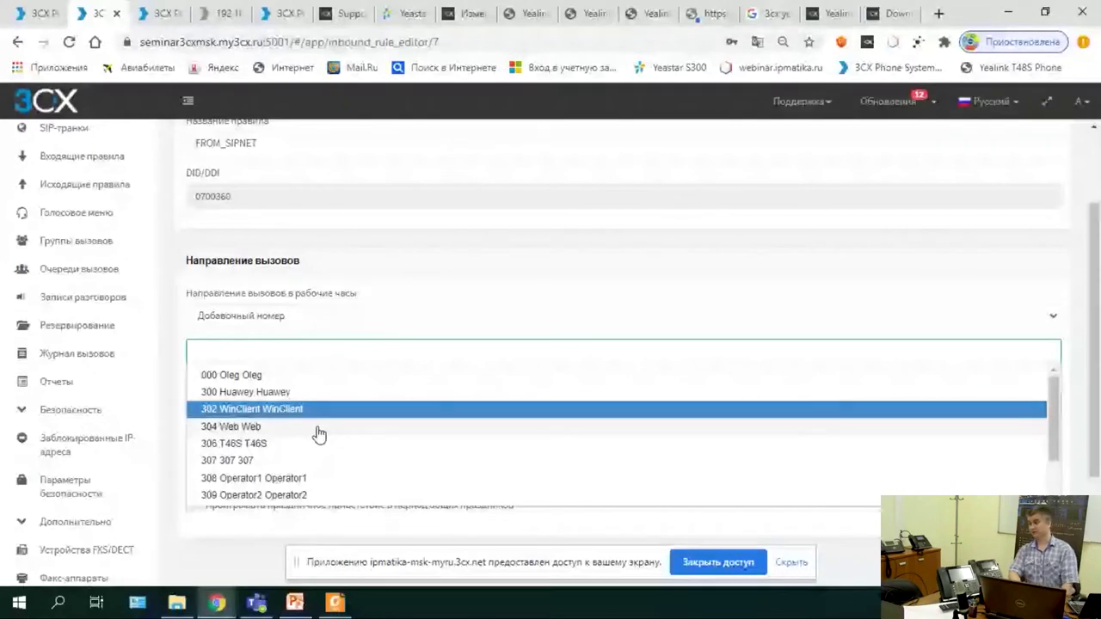
- Leave 302 WinClient as the working-hours extension and highlight the 'Направление вызовов в рабочие часы' label
click(379, 295)
drag(369, 297, 176, 296)
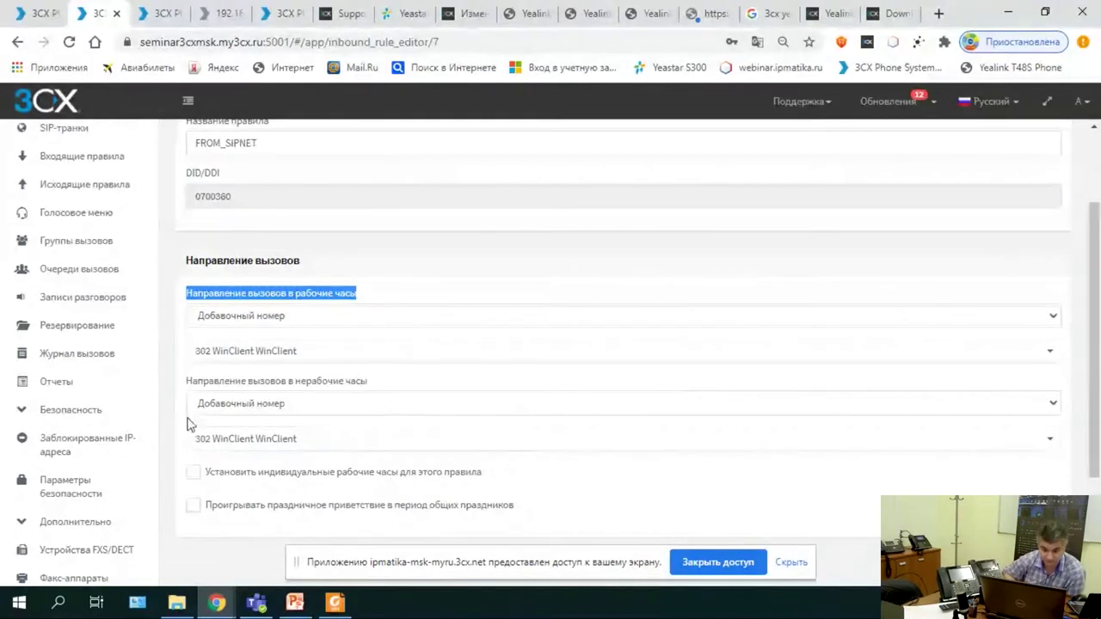
- Keep after-hours routing on Добавочный номер, then return to the individual working-hours slide
click(482, 406)
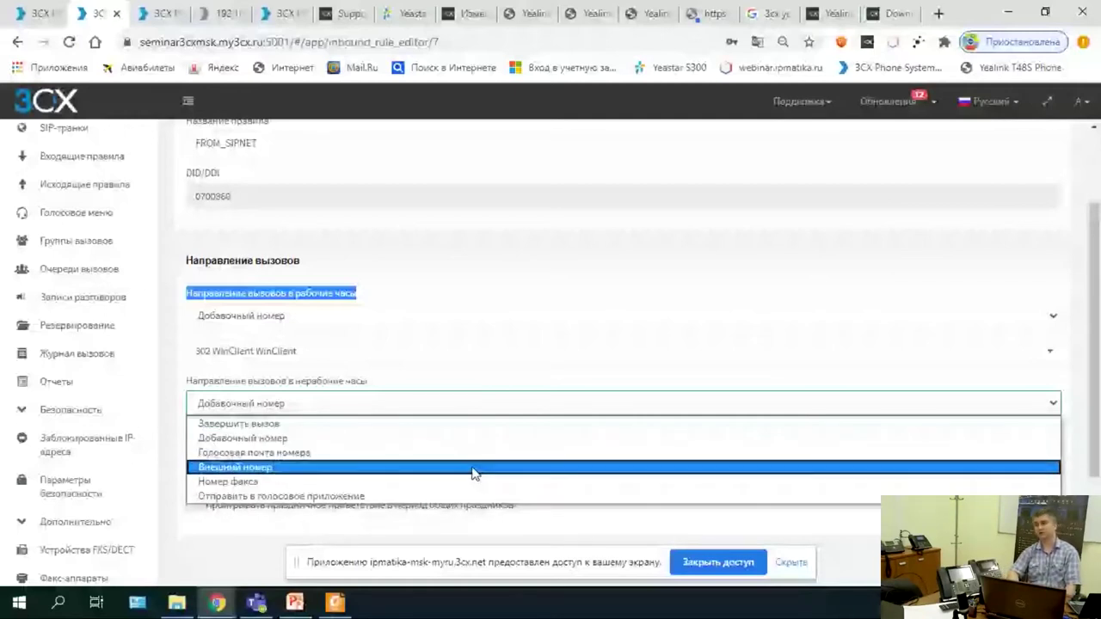
click(566, 366)
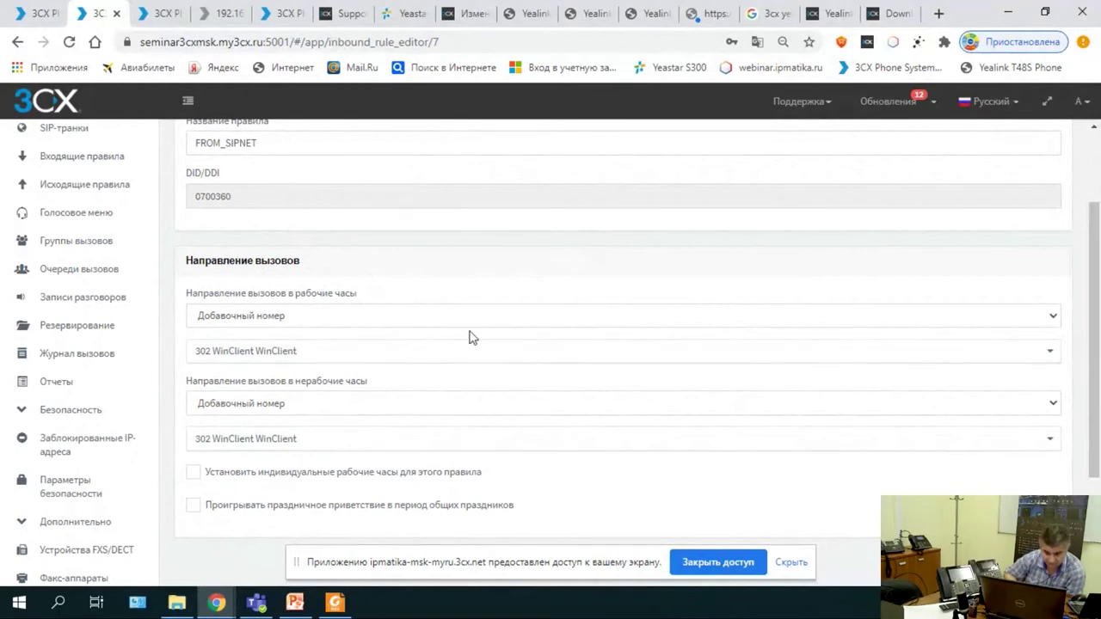
click(344, 602)
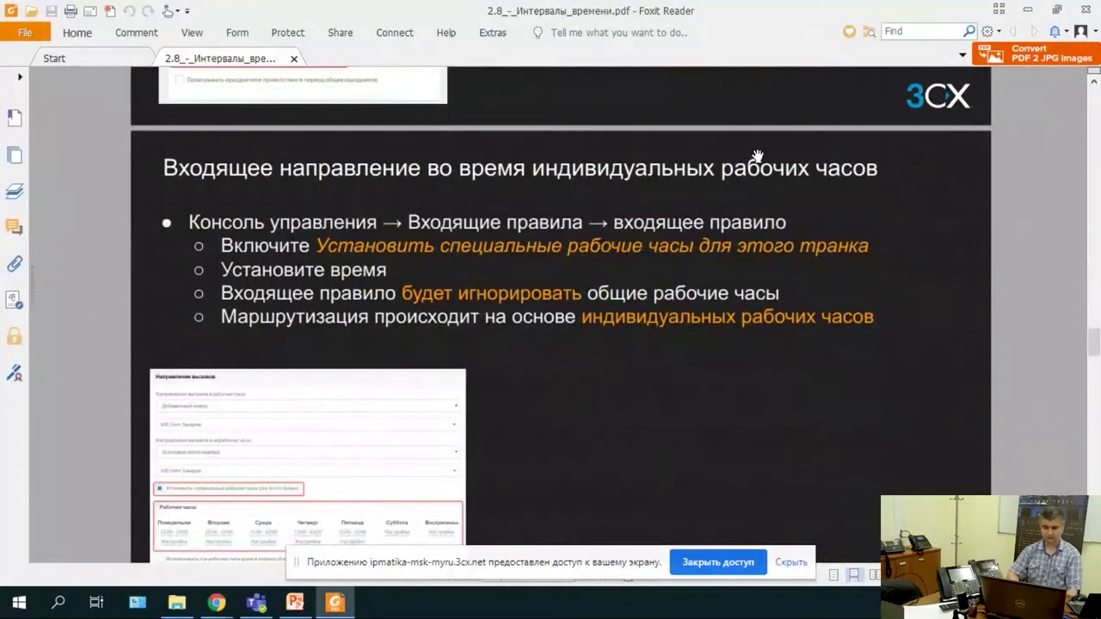
scroll(757, 156, down, 1)
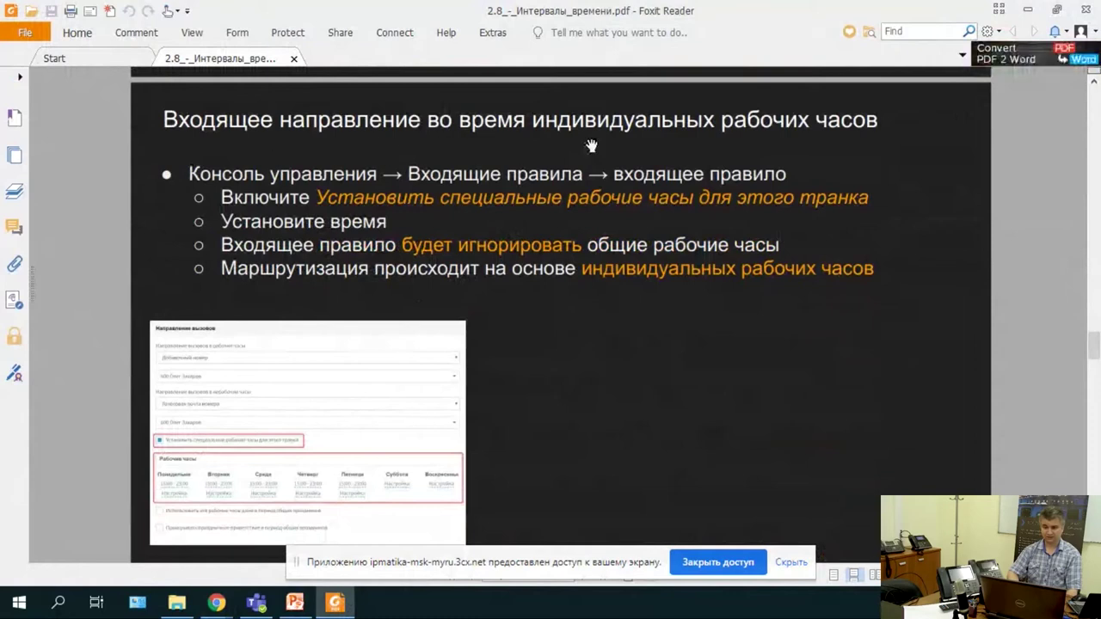
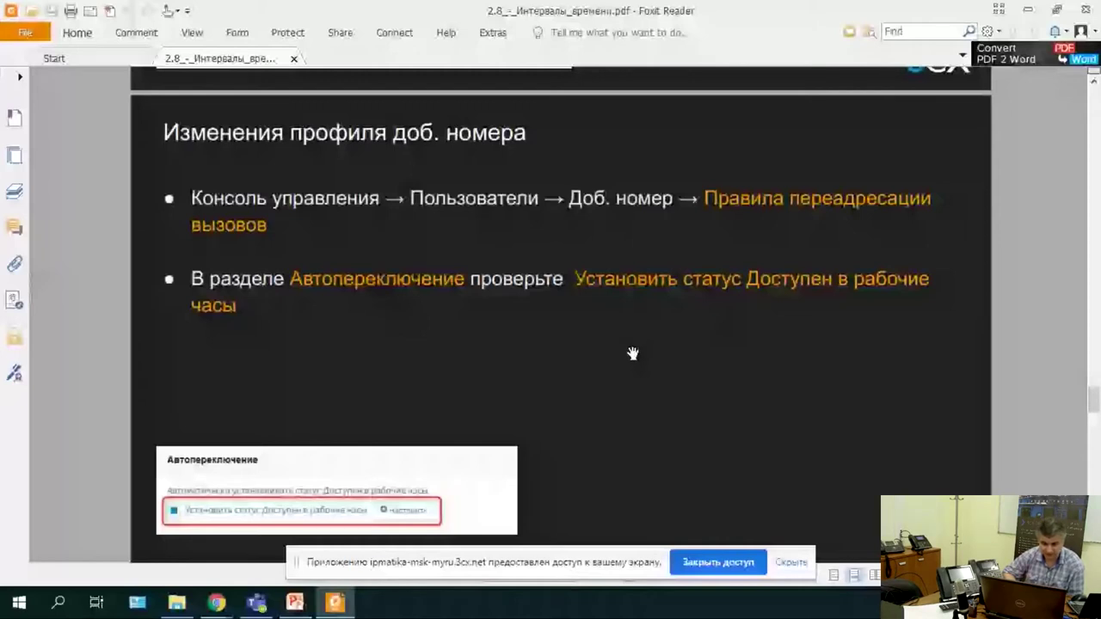
- Switch from the Foxit Reader slide to the 3CX Management Console in Chrome
key(alt+Tab)
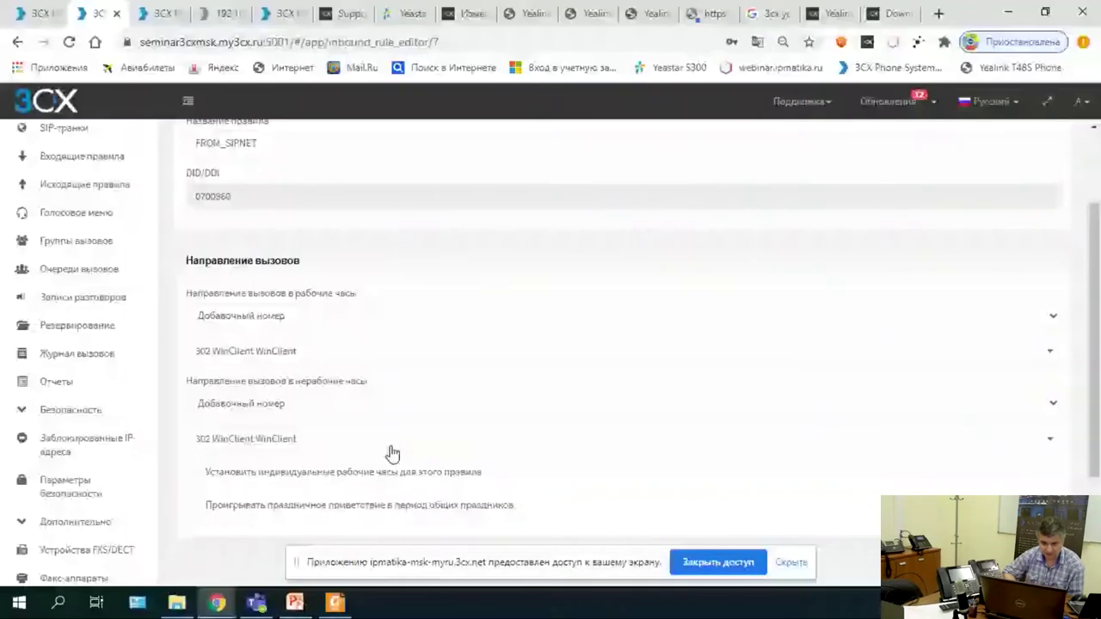
- Open extension 306 T46S from Users and show its Call Forwarding Rules
scroll(392, 454, up, 3)
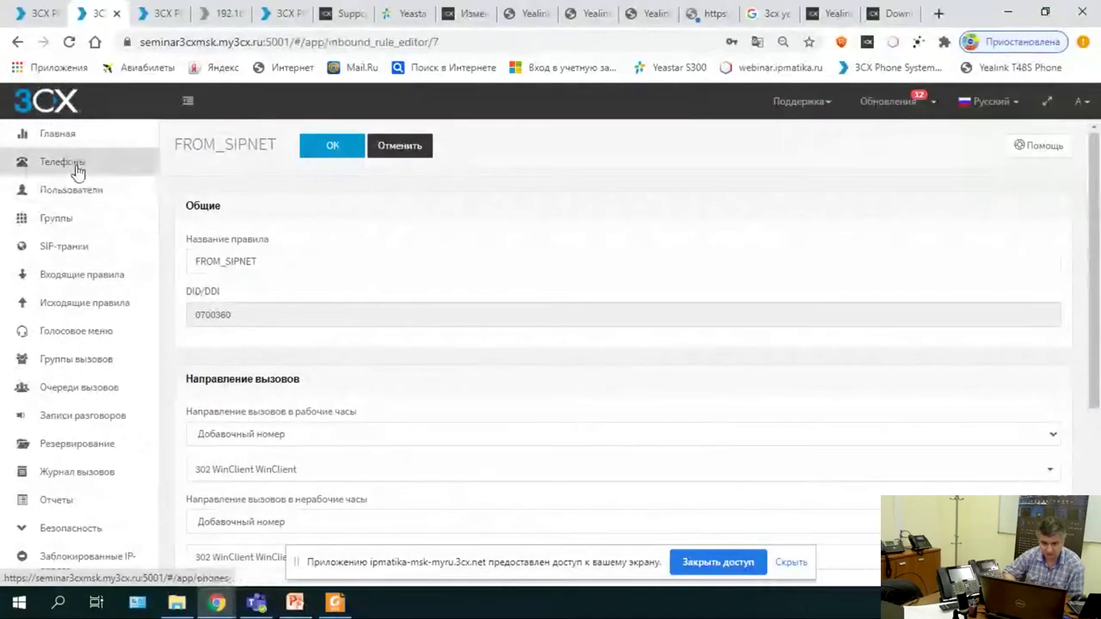
click(78, 190)
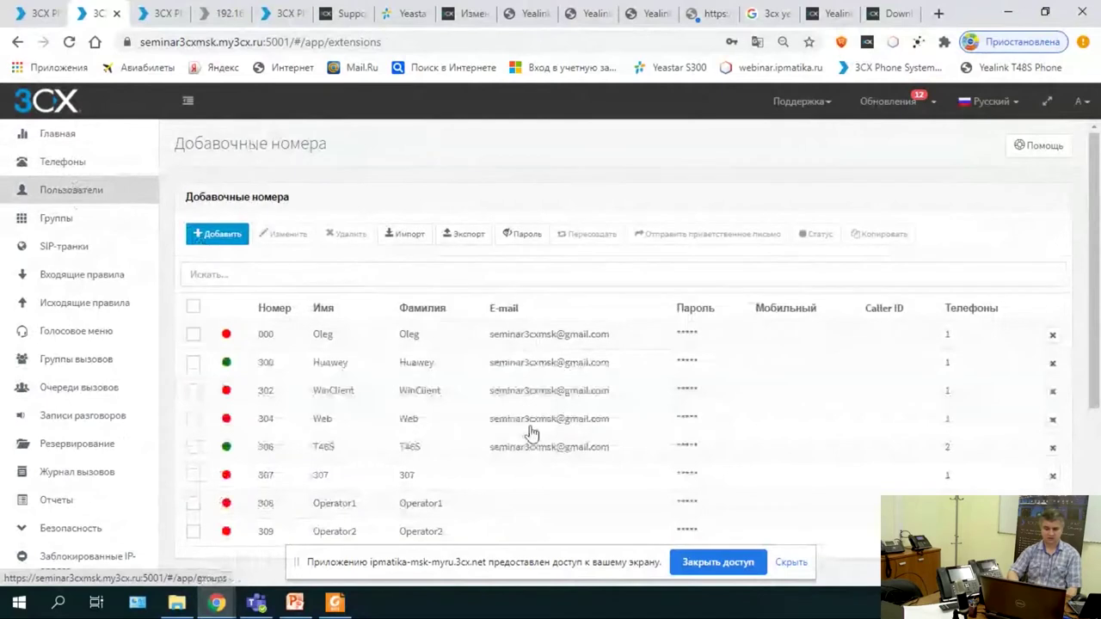
double_click(324, 449)
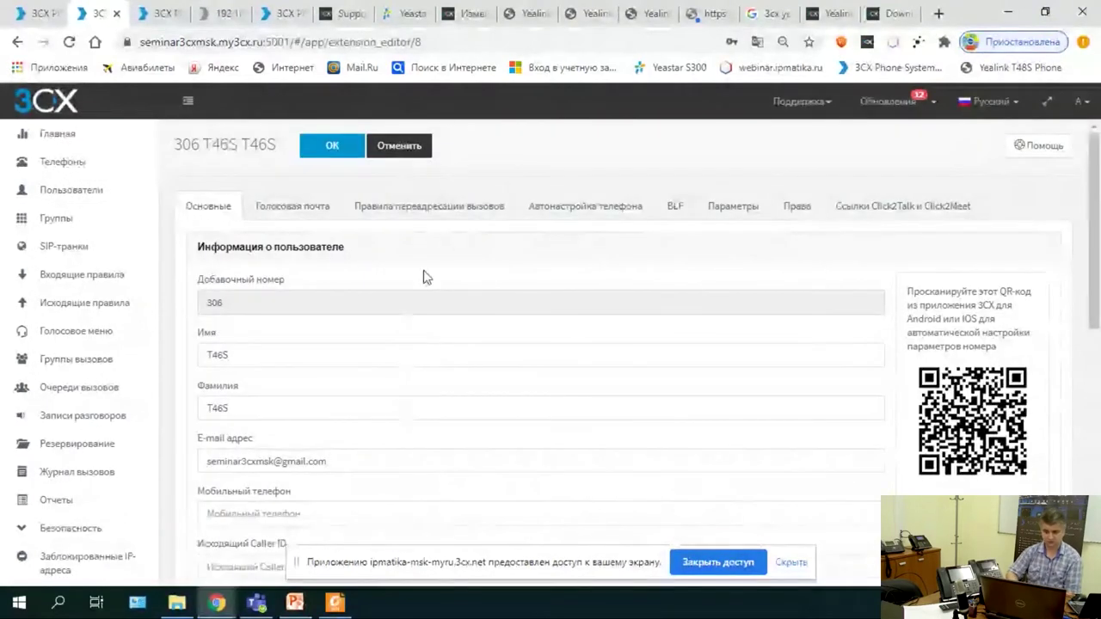
click(473, 207)
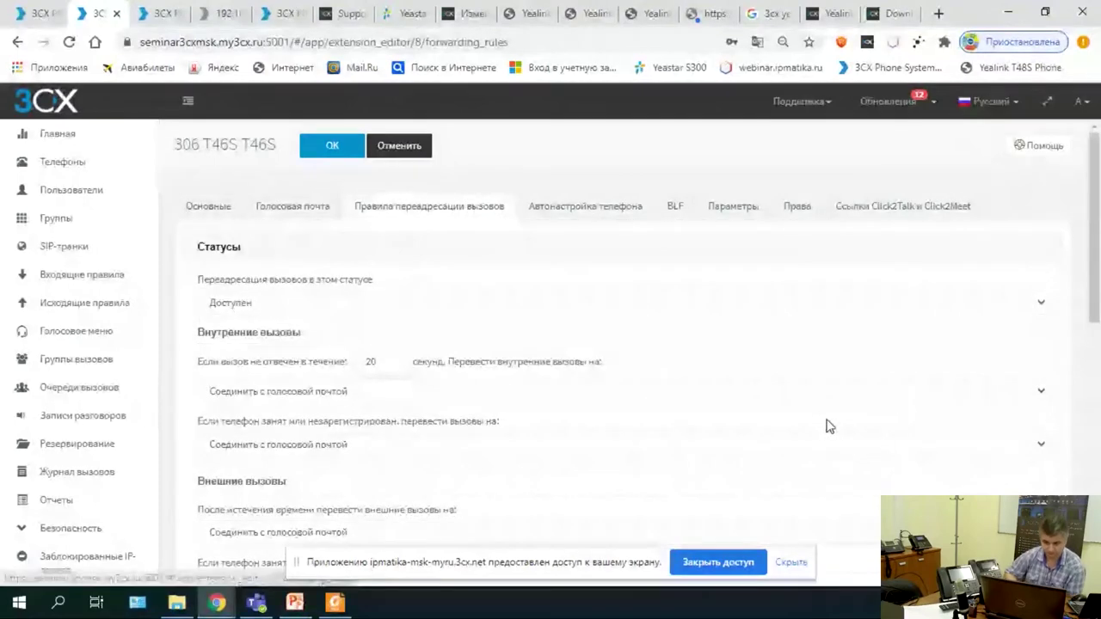
- Tick 'Set status Available in working hours' and open its working-hours Configure dialog
scroll(831, 419, down, 1)
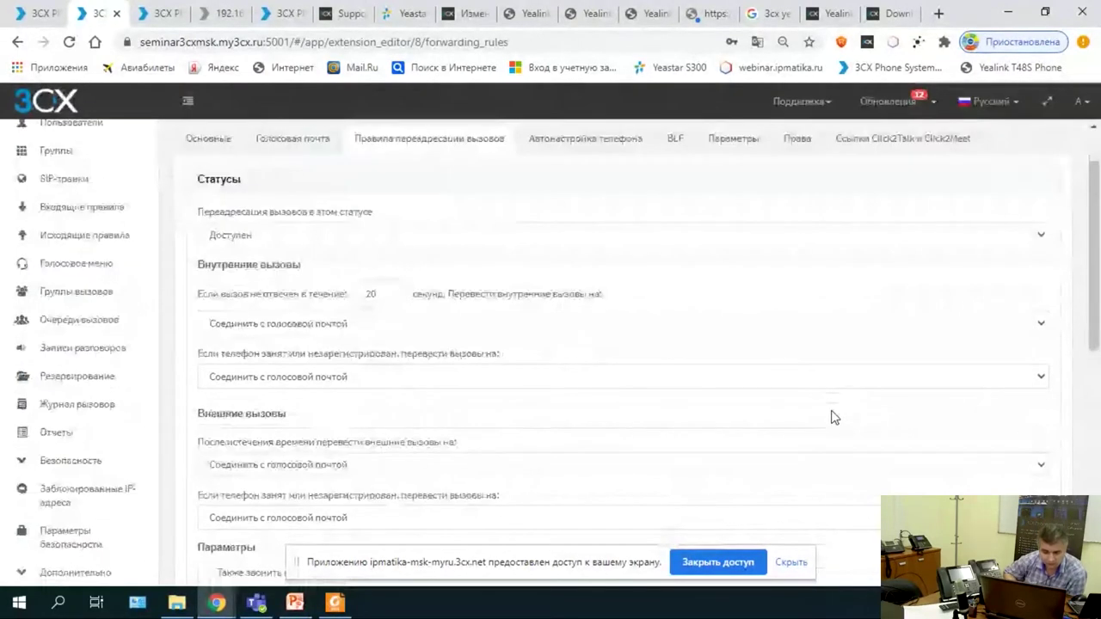
scroll(831, 419, down, 5)
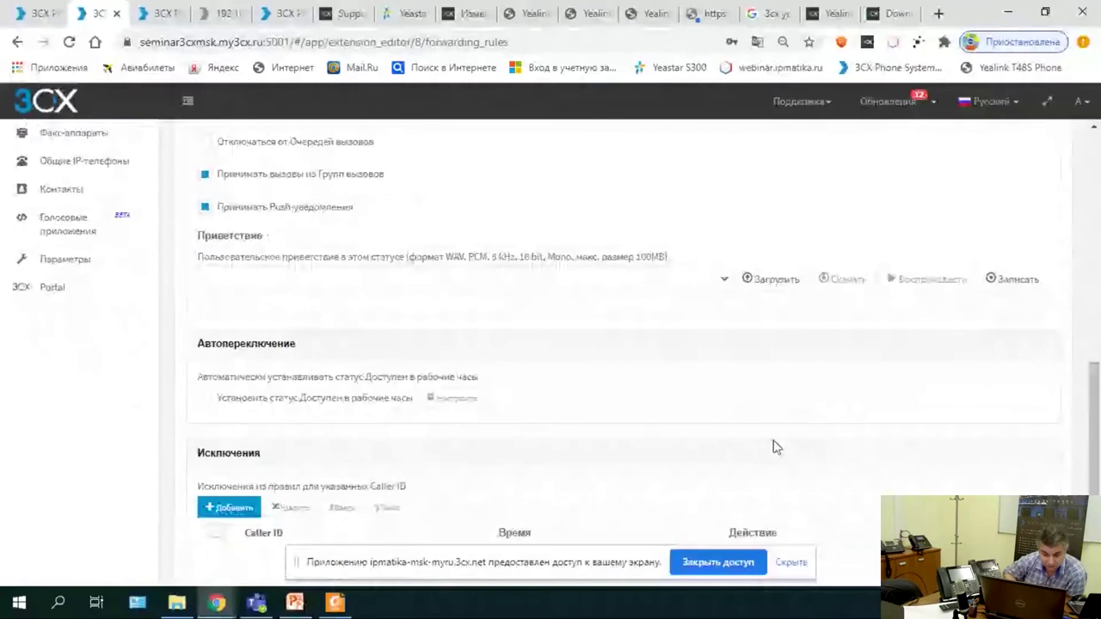
click(205, 400)
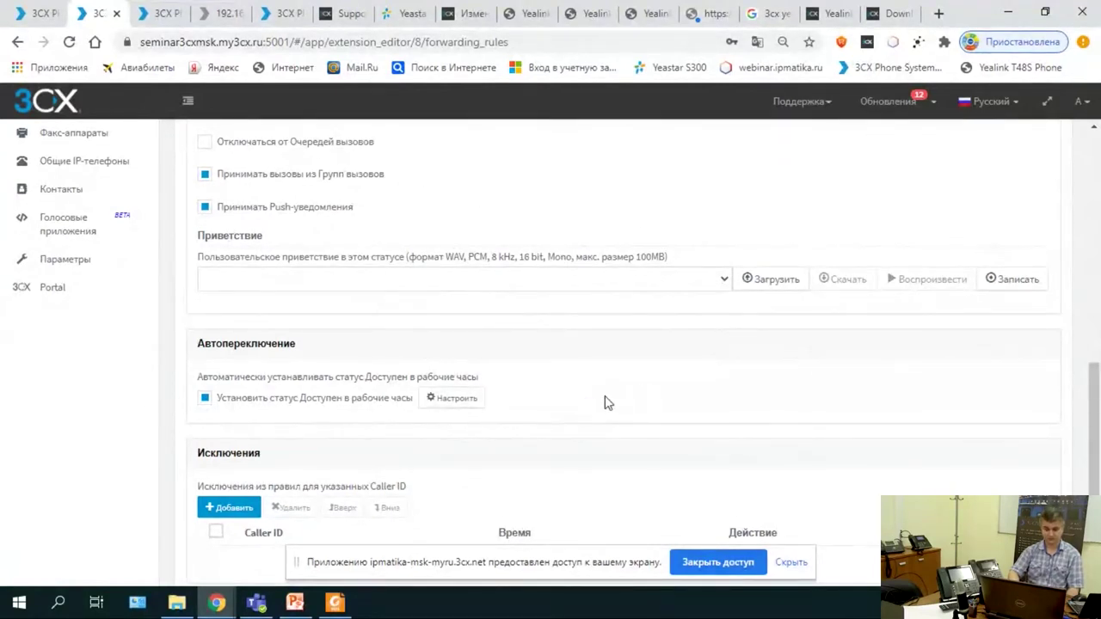
click(478, 401)
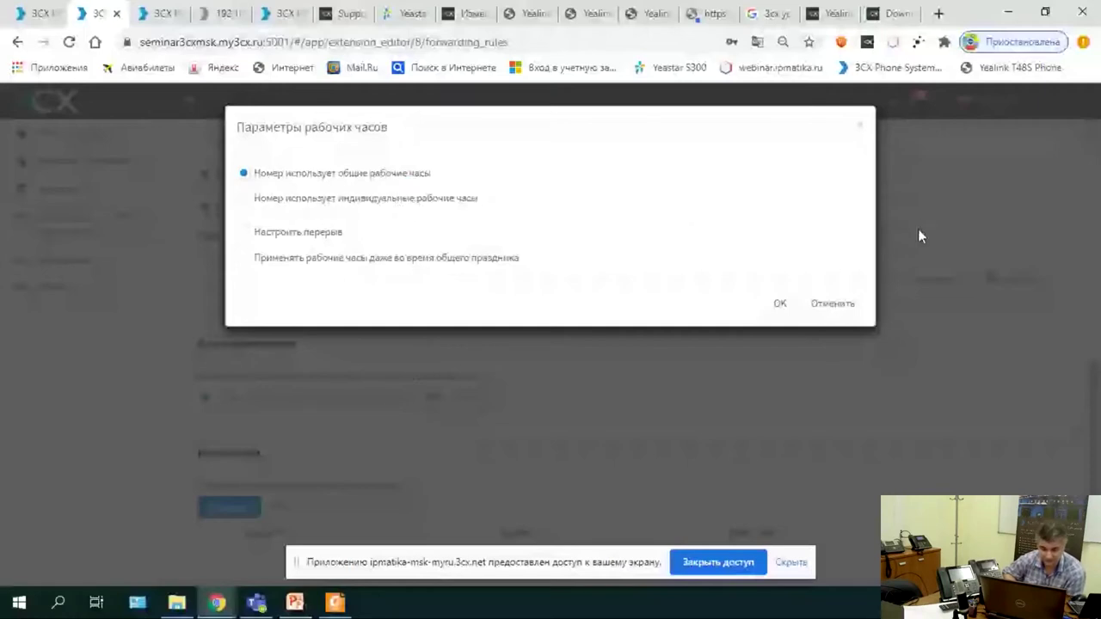
- Give extension 306 individual working hours and preview Wednesday's working-time settings
click(244, 200)
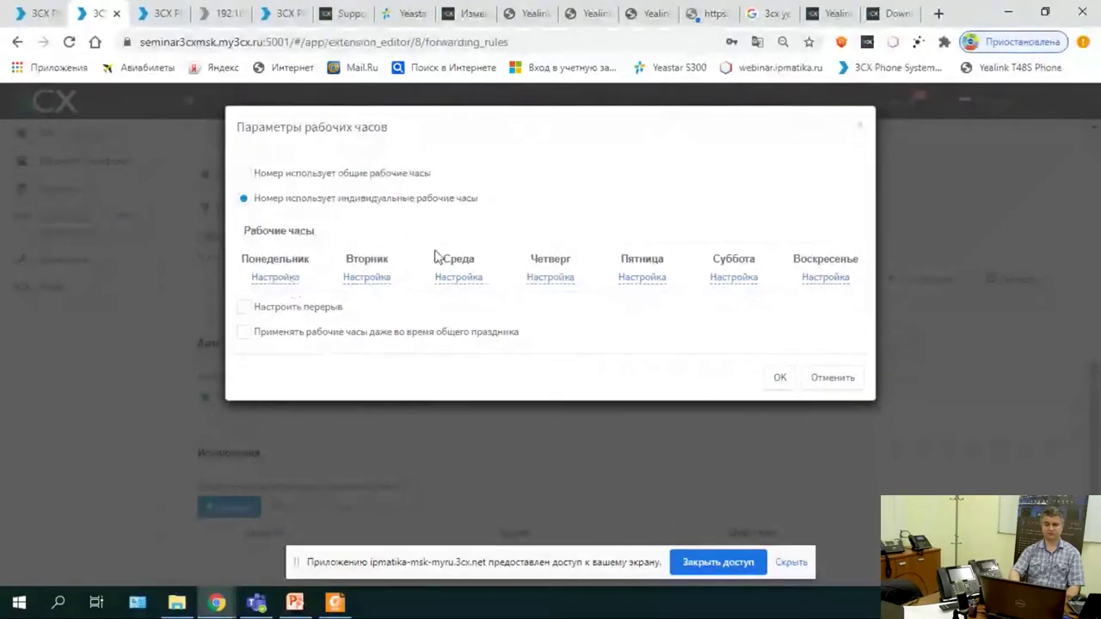
click(458, 277)
click(646, 126)
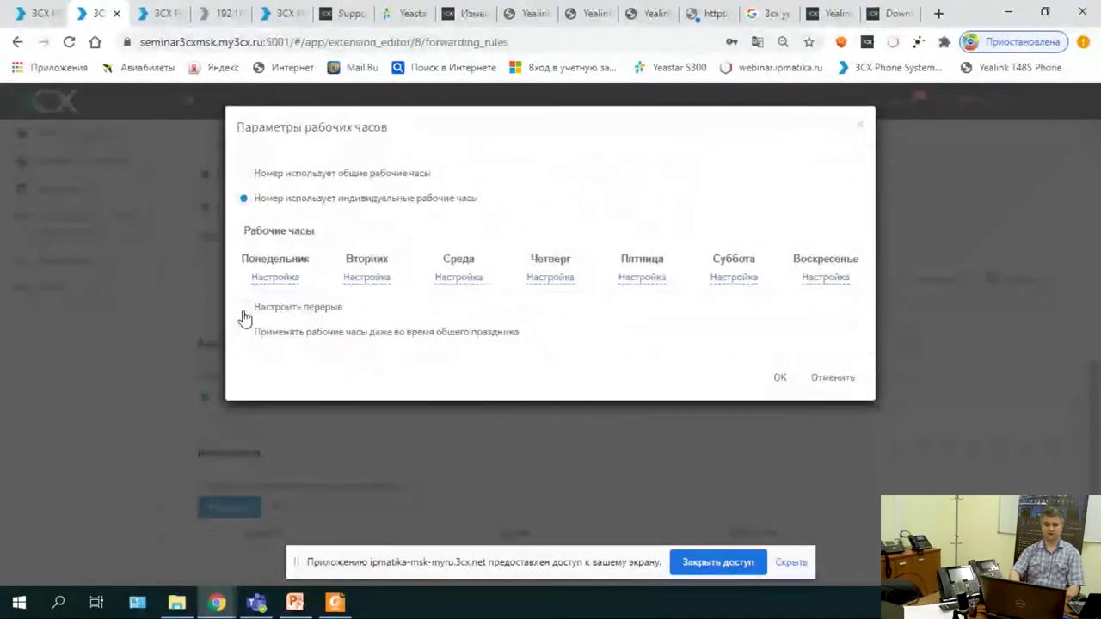
- Enable per-weekday breaks and applying hours during holidays, then close the dialog
click(243, 308)
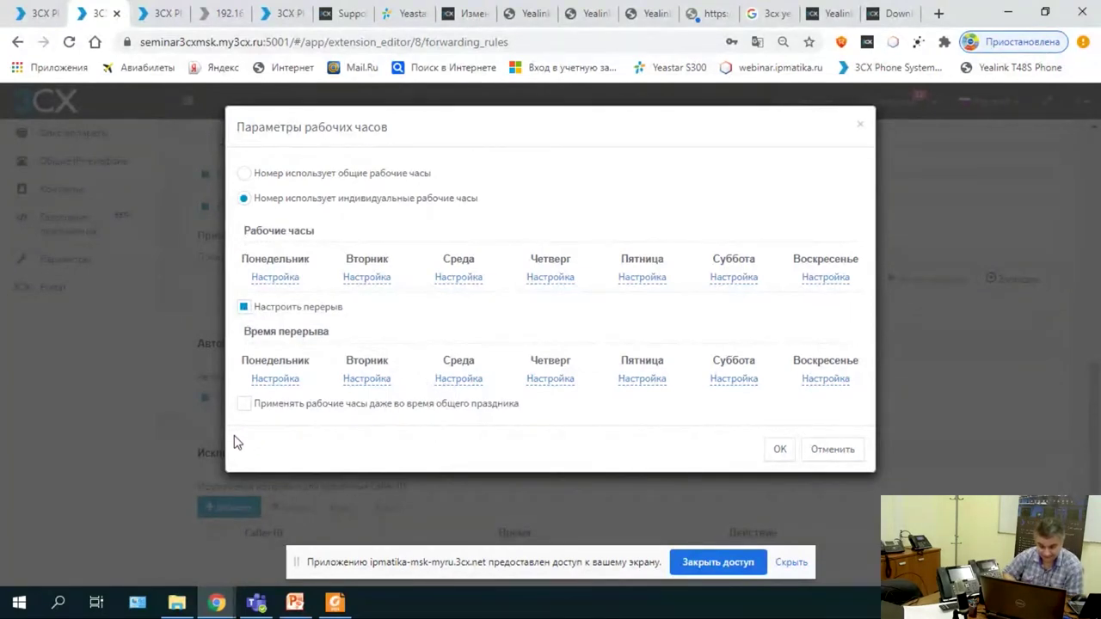
click(244, 404)
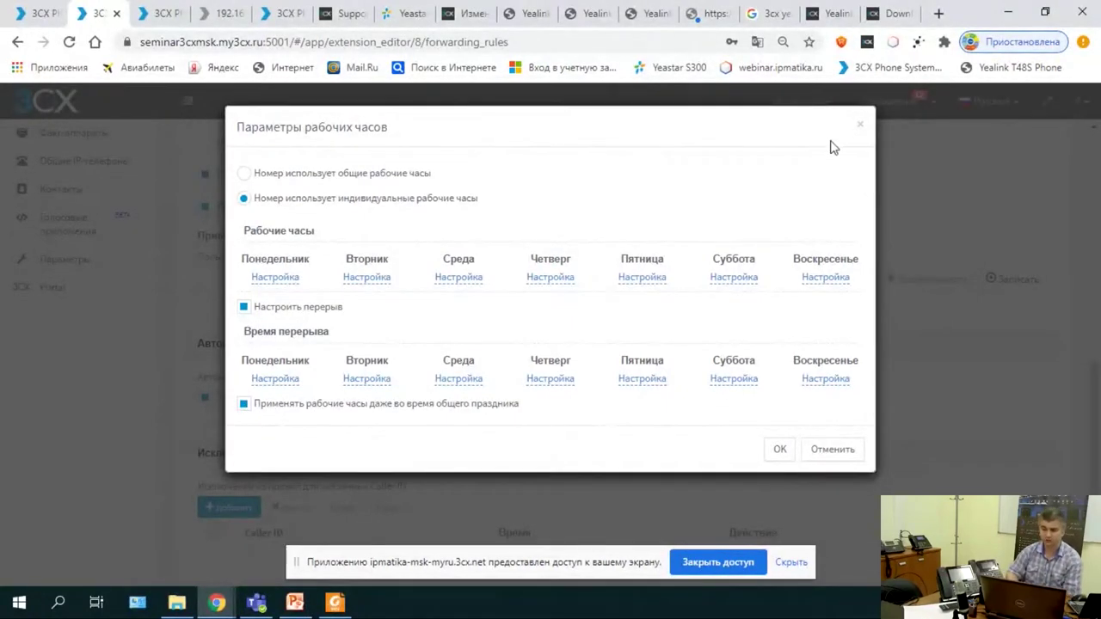
click(860, 129)
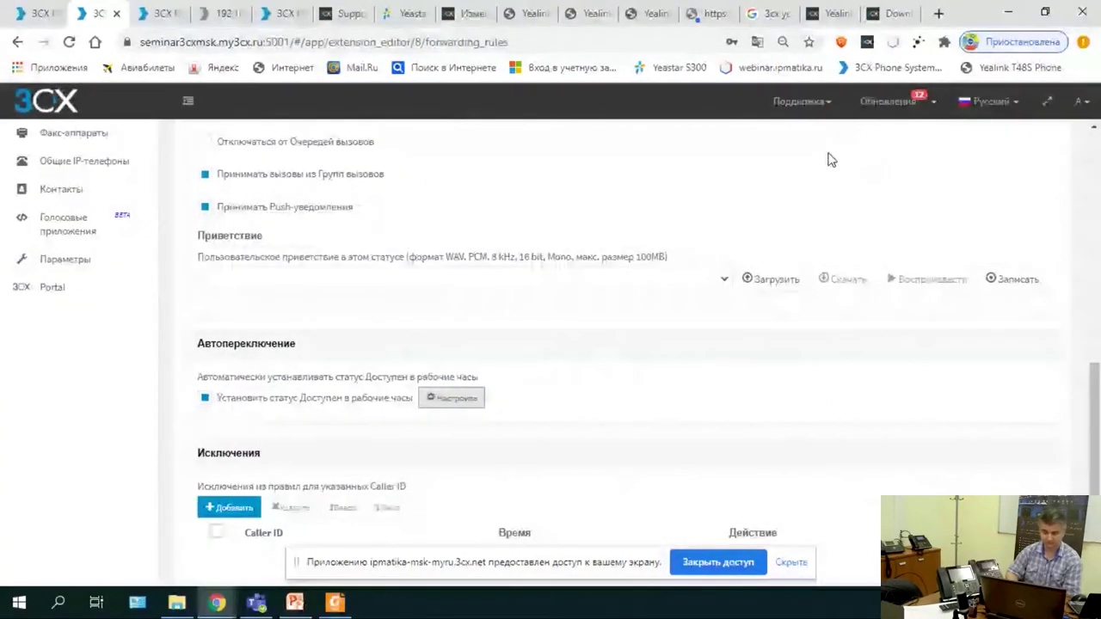
- Untick the auto-switch to Available in working hours on the Forwarding Rules tab
scroll(720, 249, down, 1)
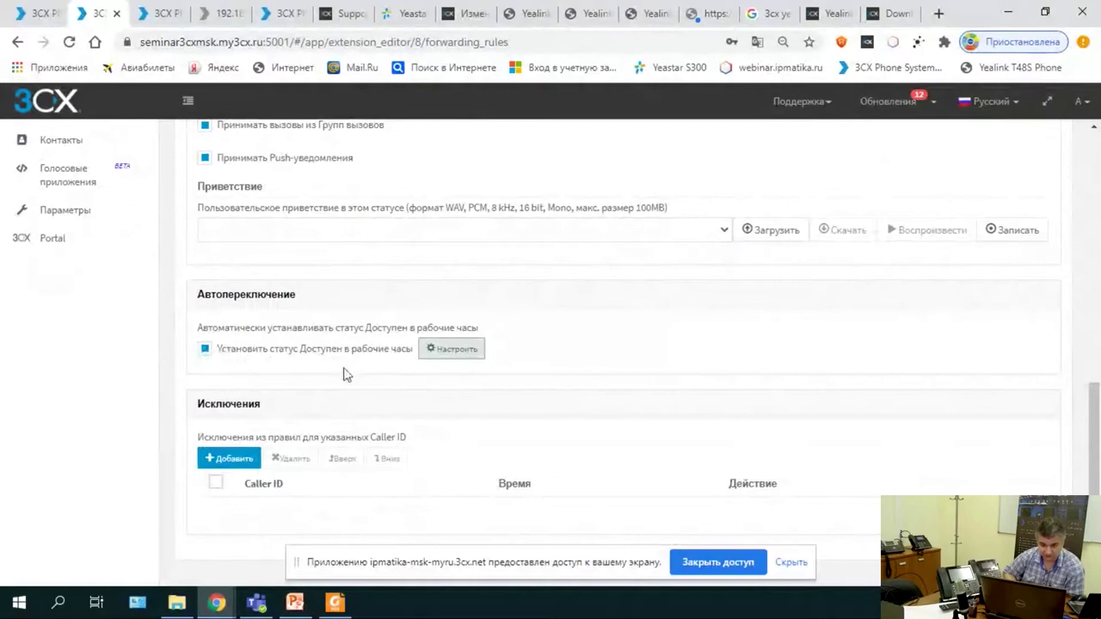
scroll(346, 375, up, 3)
scroll(375, 374, down, 2)
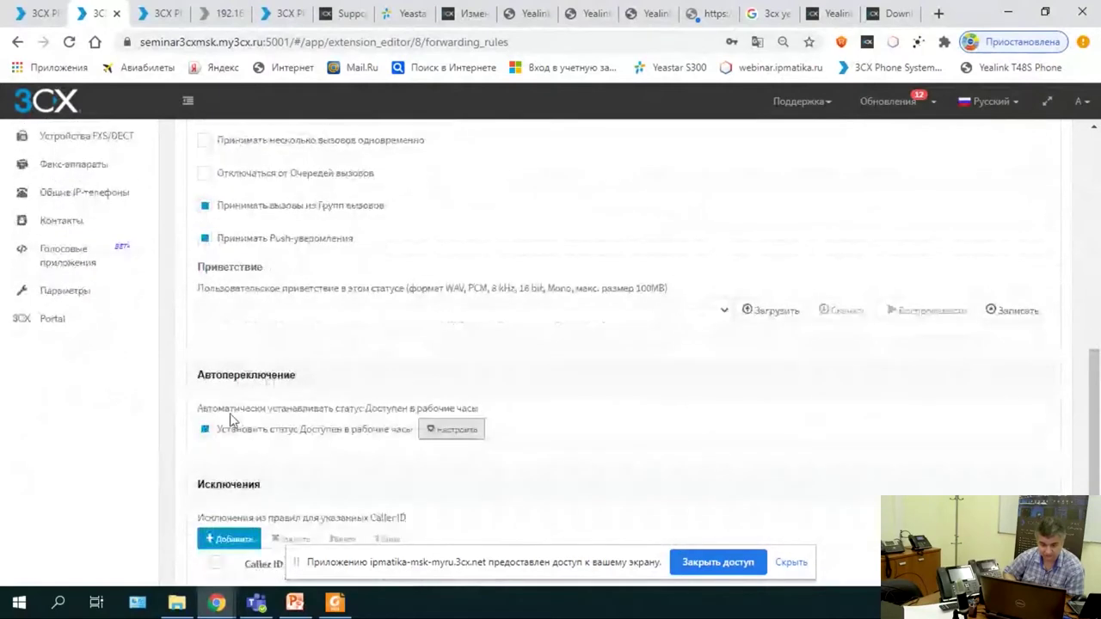
click(205, 429)
- Check the forwarding status list, keeping Доступен (Available) as the status to edit
scroll(472, 357, up, 2)
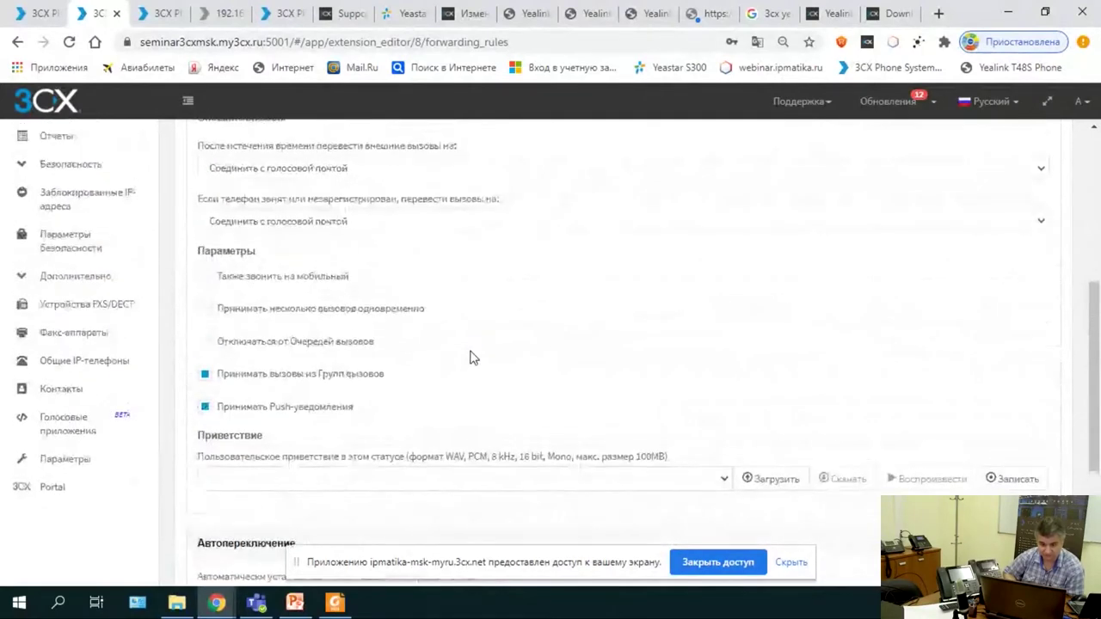
scroll(472, 357, up, 4)
scroll(472, 357, down, 2)
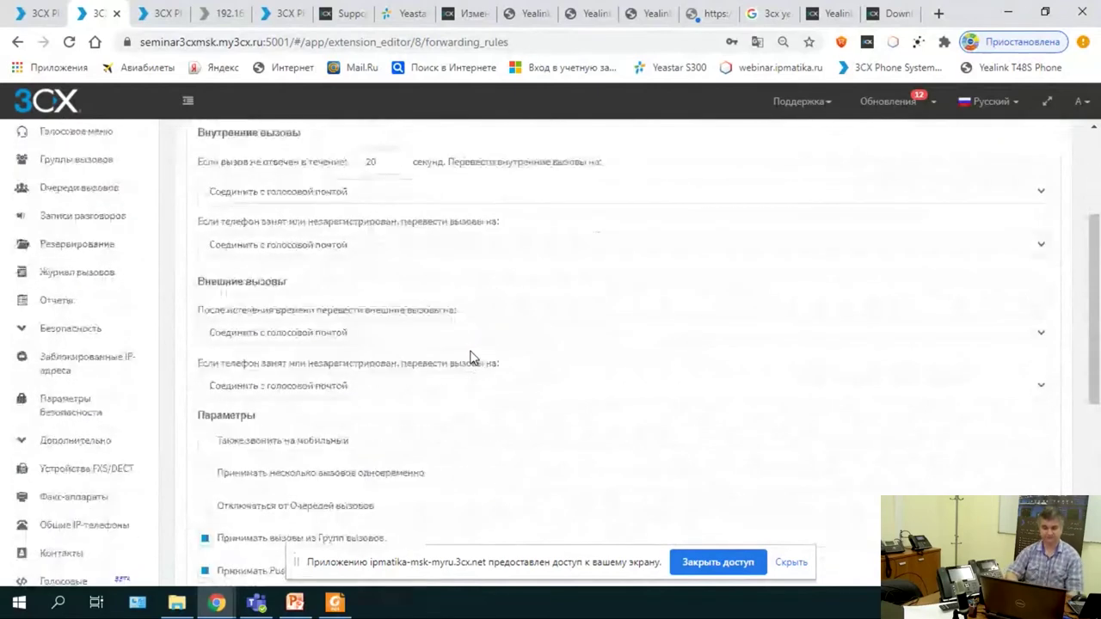
scroll(472, 355, down, 4)
scroll(473, 351, up, 4)
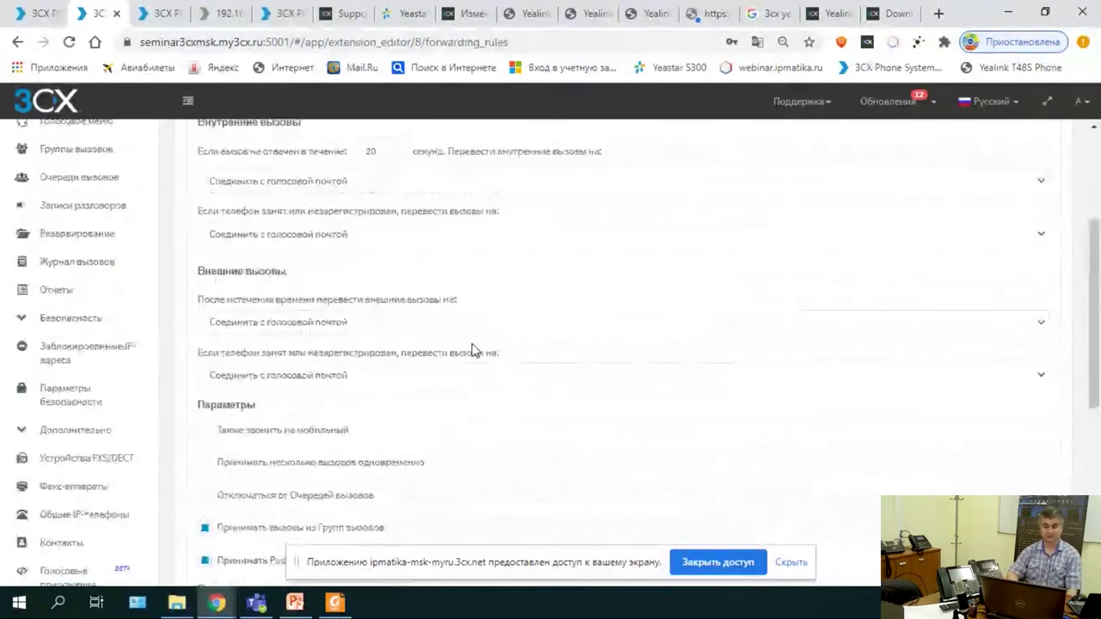
scroll(472, 351, up, 2)
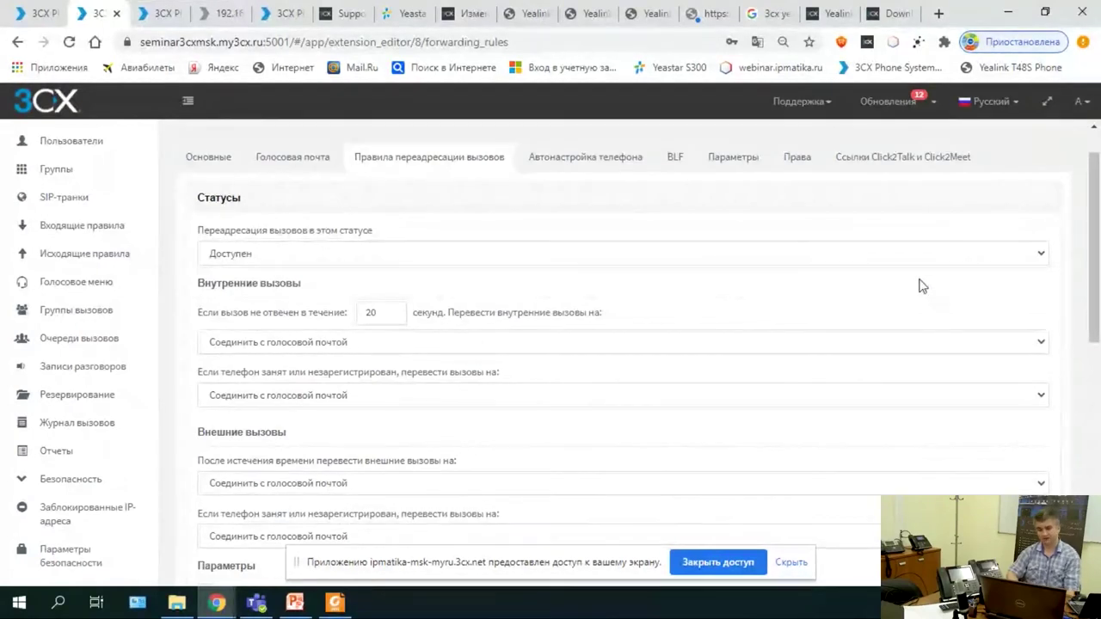
scroll(925, 280, down, 3)
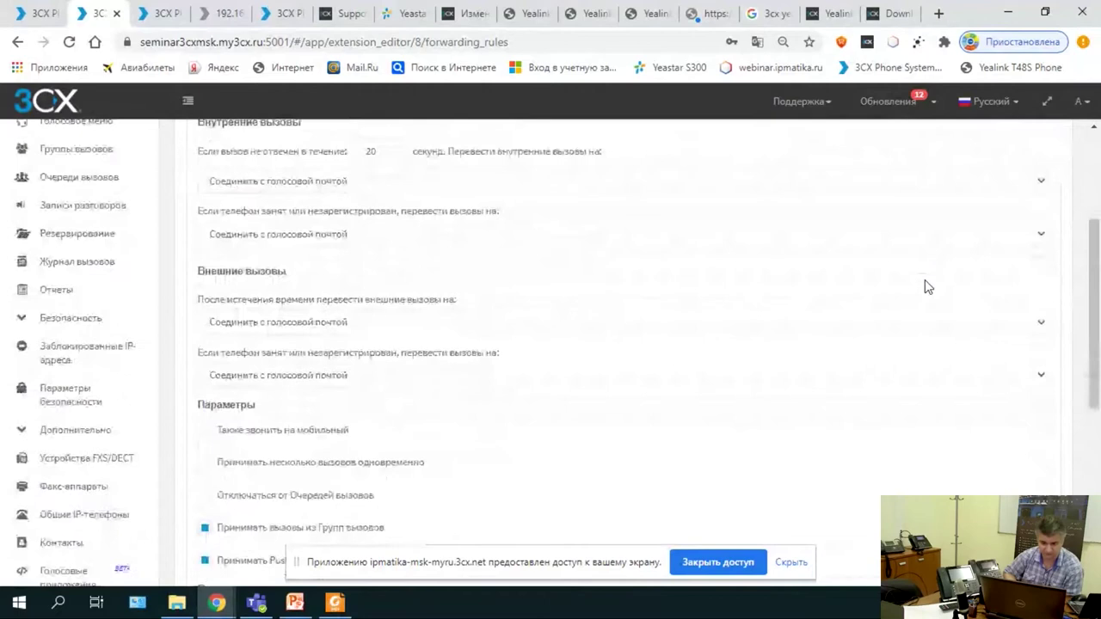
scroll(925, 286, down, 1)
scroll(925, 286, up, 5)
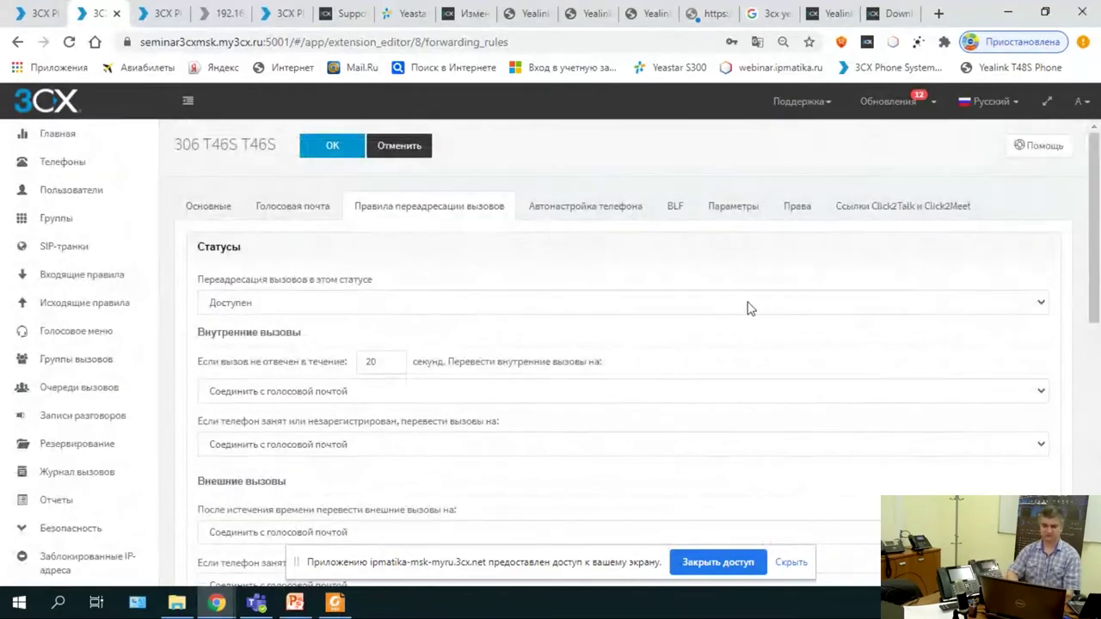
click(521, 302)
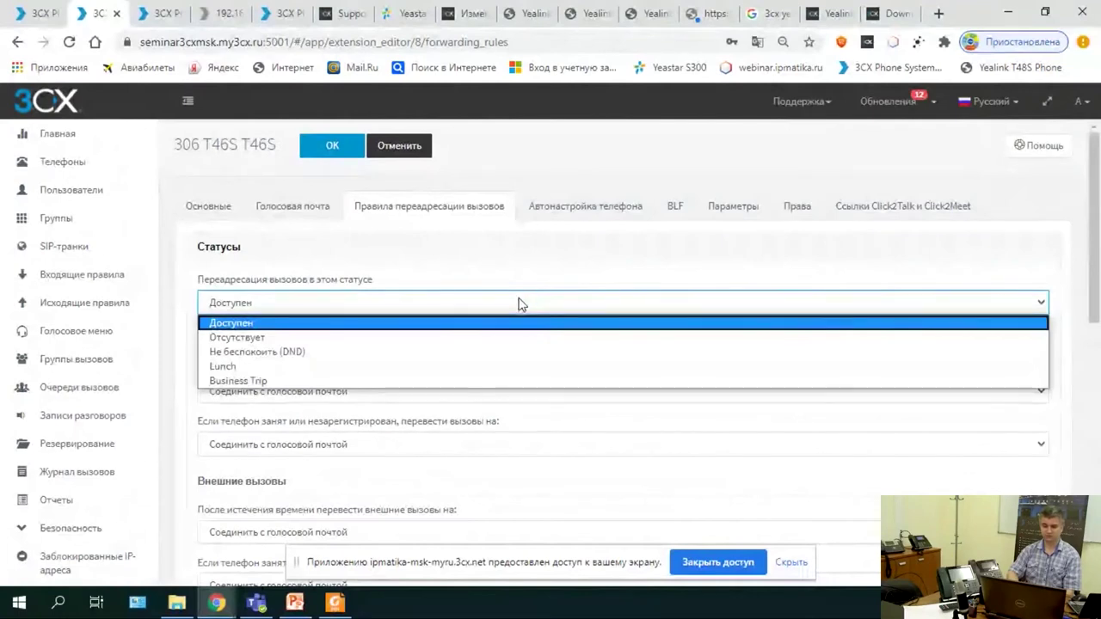
click(520, 303)
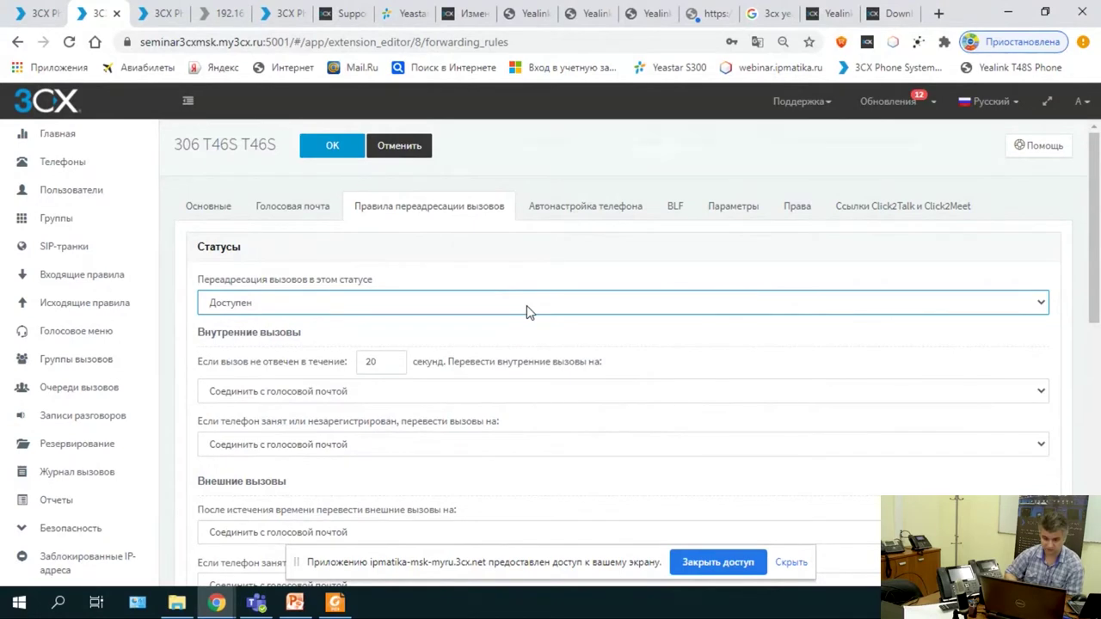
- Re-enable auto-switch to Available, review the working-hours settings unchanged, and return to the slides PDF
scroll(529, 312, down, 2)
scroll(529, 312, down, 3)
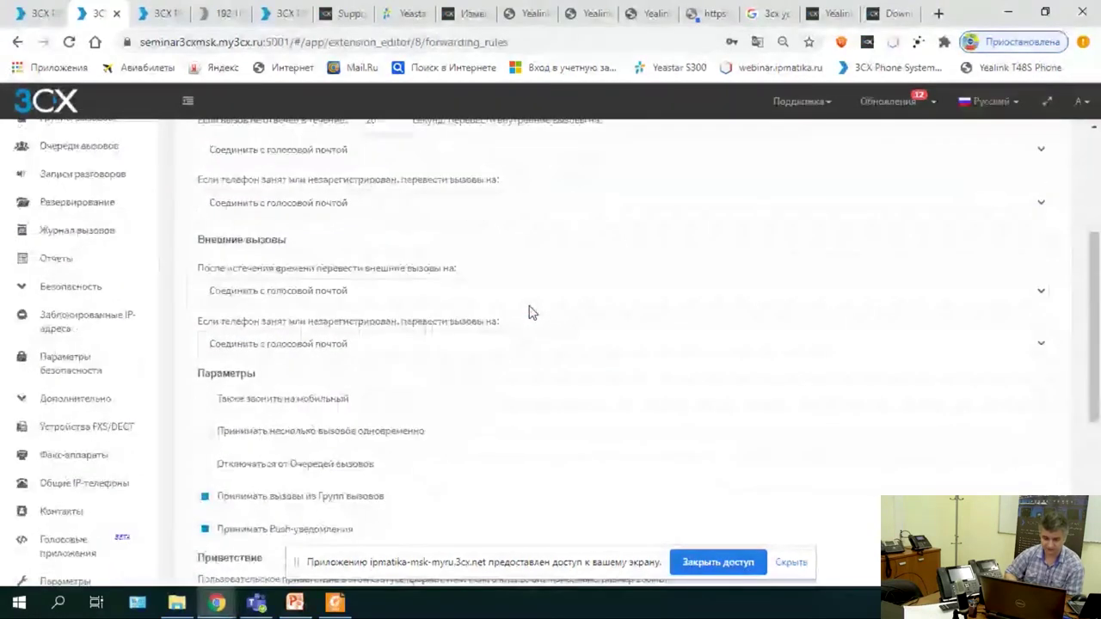
scroll(529, 313, down, 2)
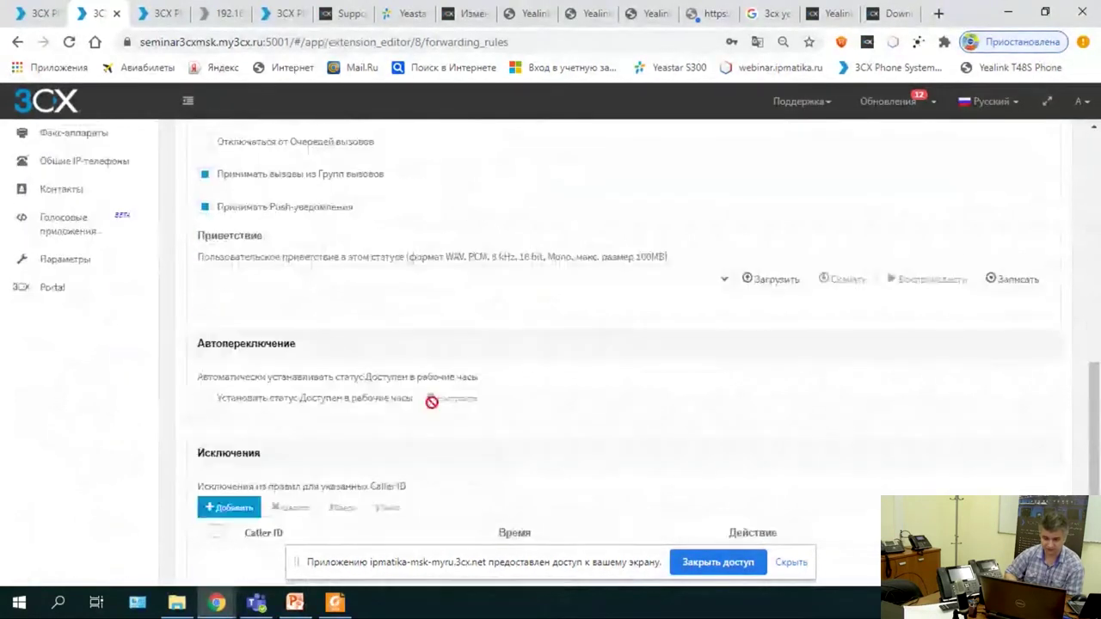
click(206, 400)
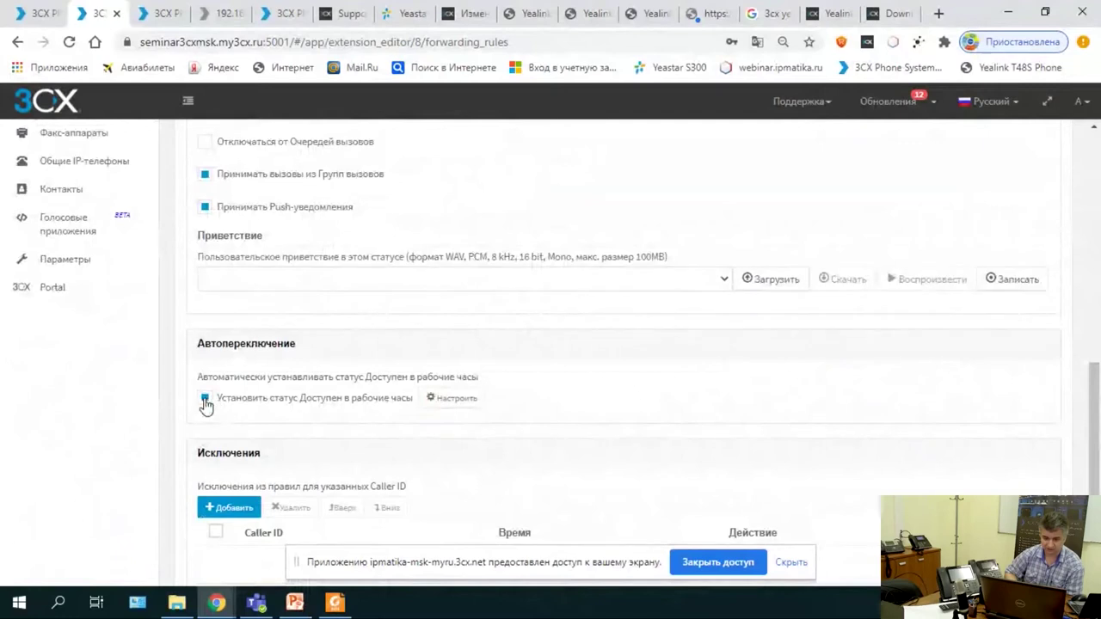
click(473, 404)
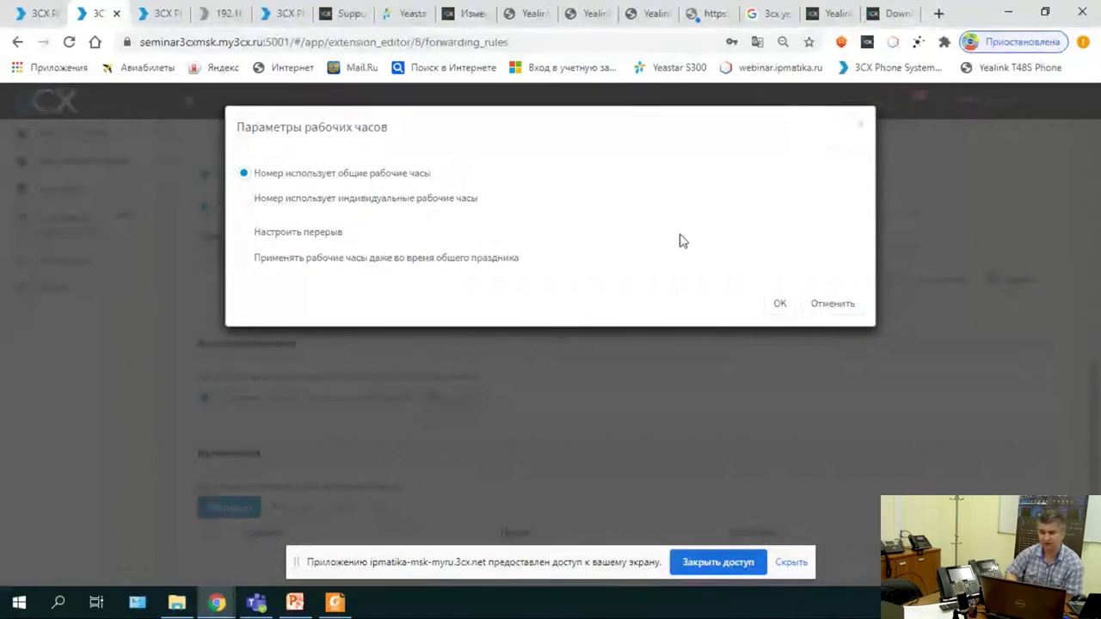
click(860, 125)
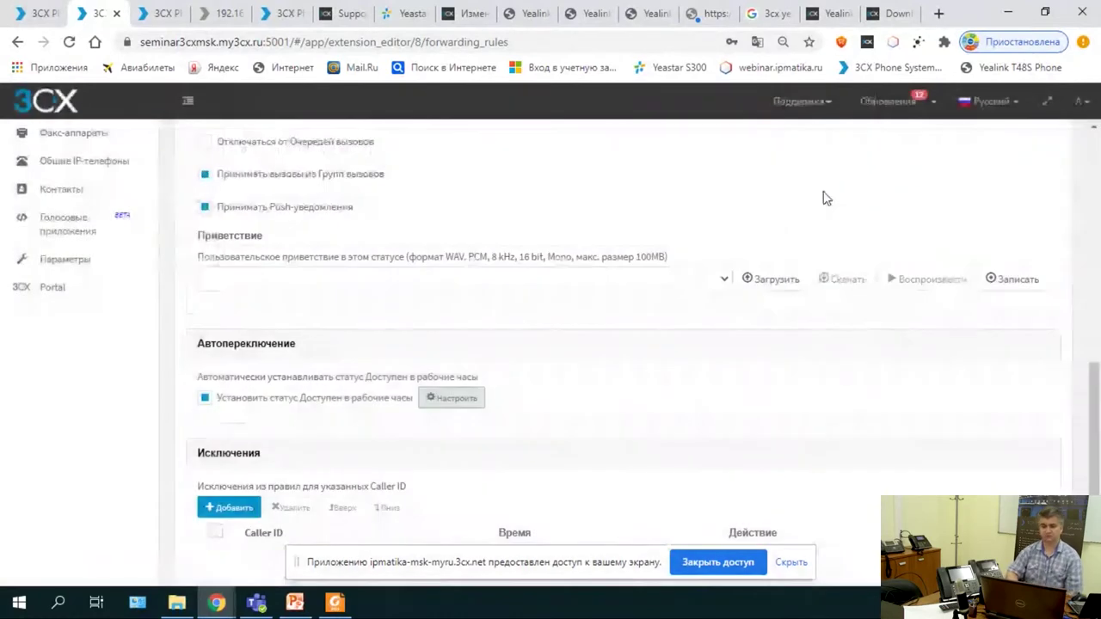
scroll(724, 406, down, 1)
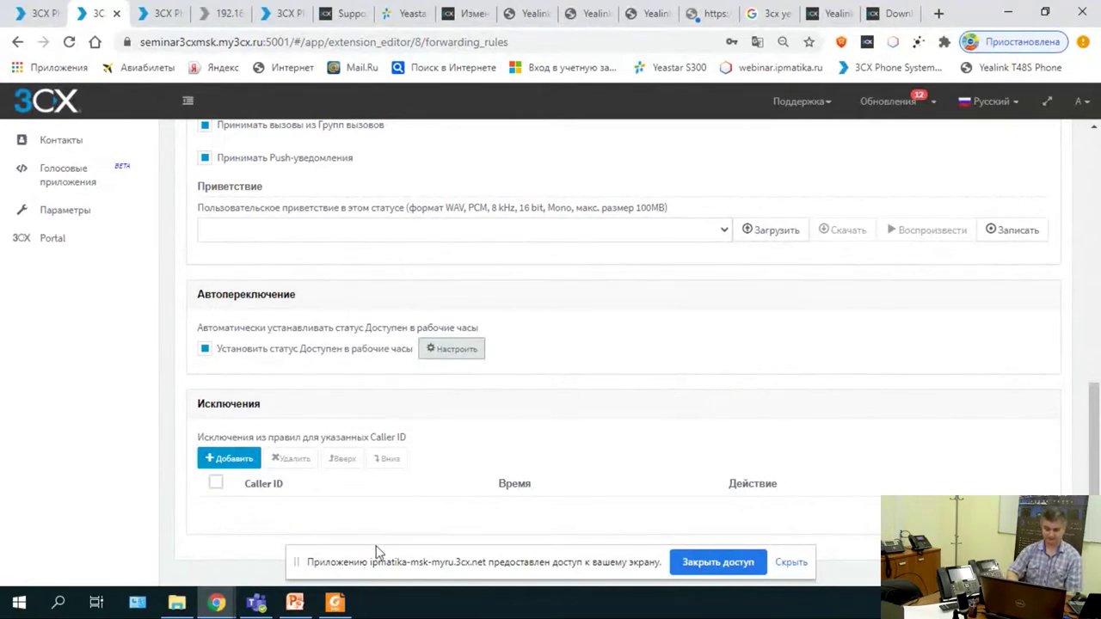
click(335, 604)
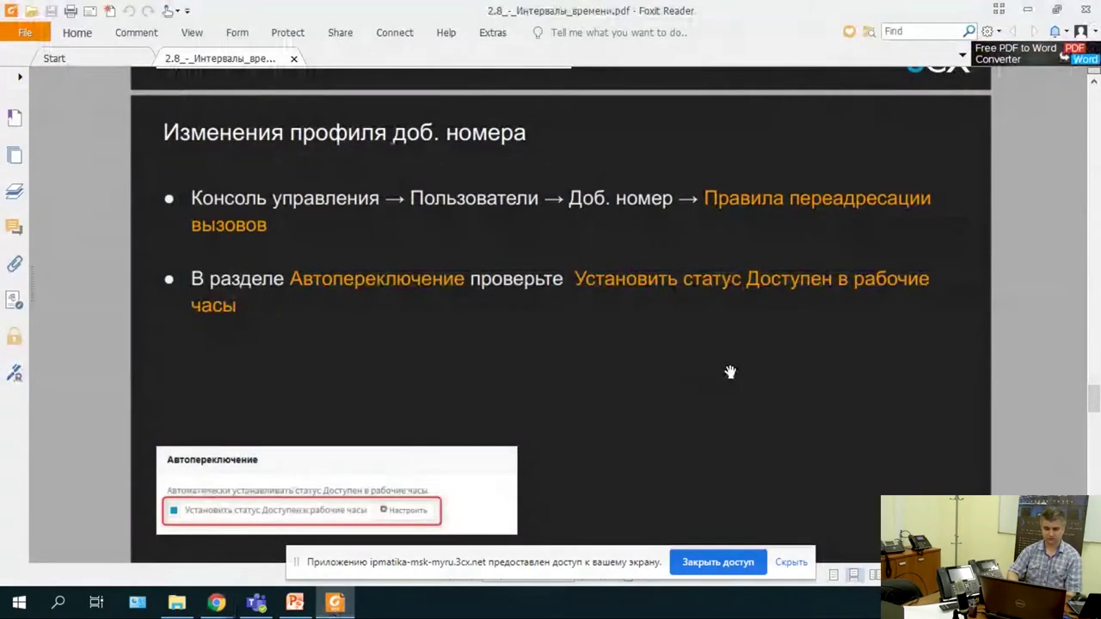
- Scroll the slides to 'Совет: Настройка рабочих часов' showing correct and incorrect time ranges
scroll(730, 371, down, 8)
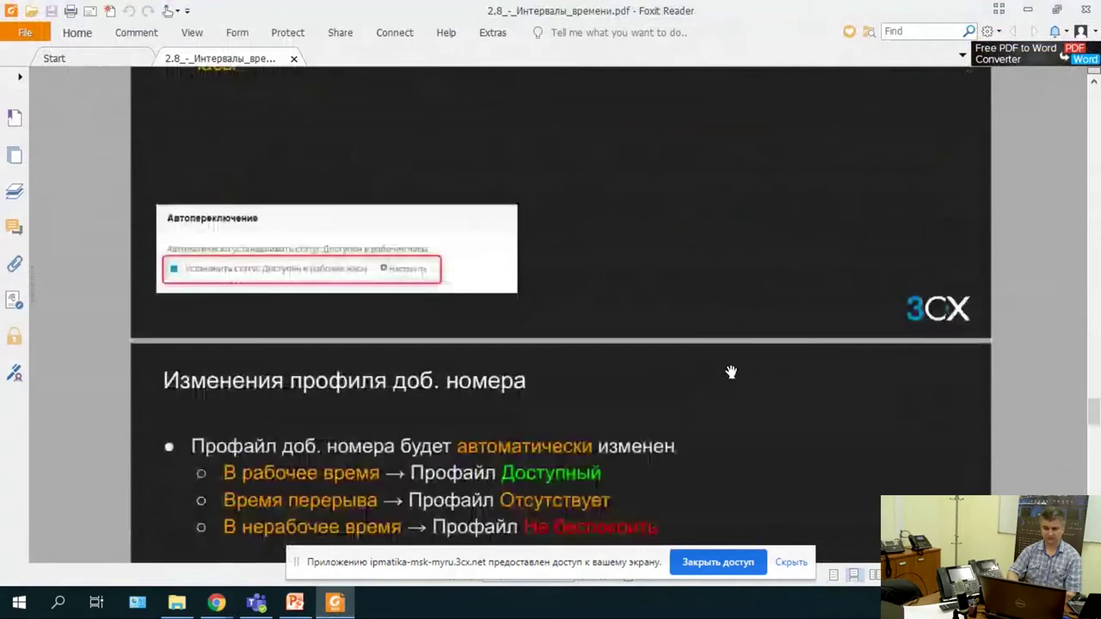
scroll(730, 372, down, 2)
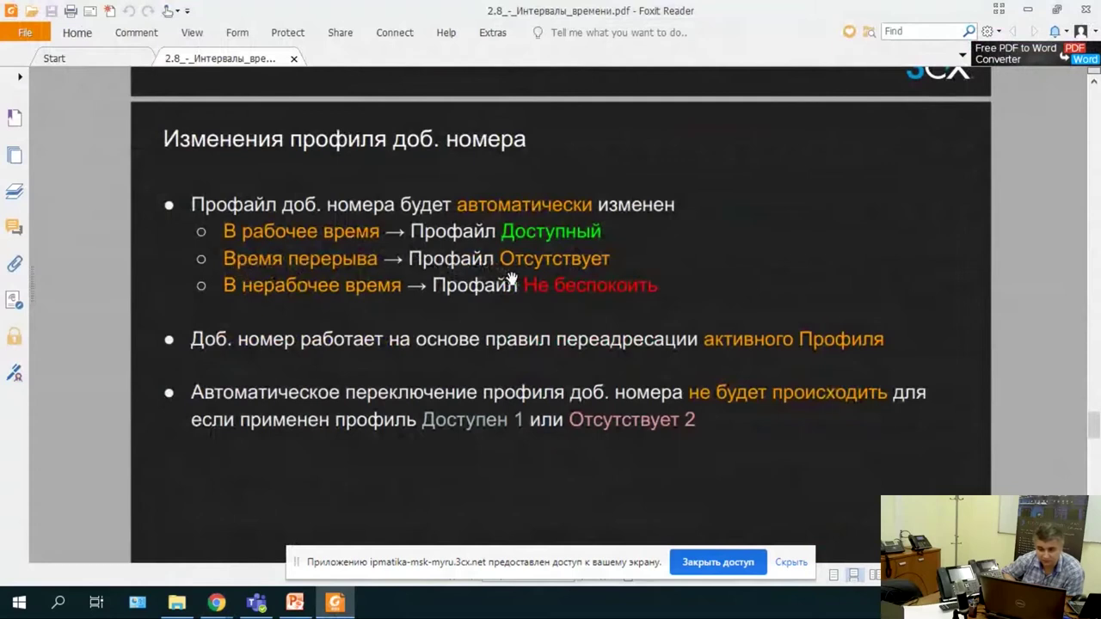
scroll(833, 439, down, 10)
scroll(633, 334, down, 1)
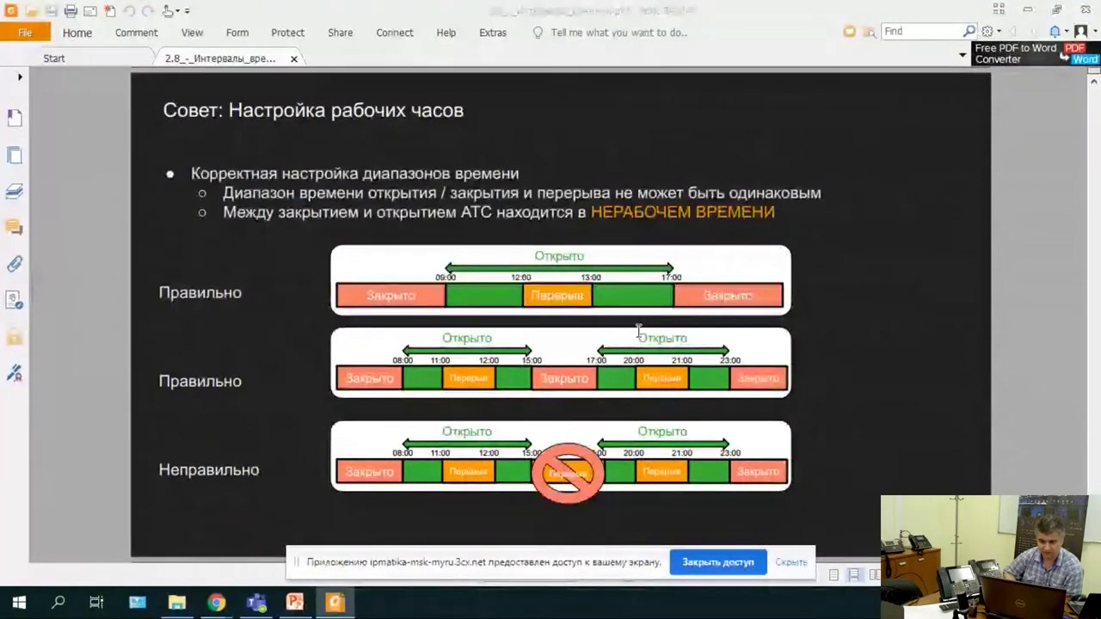
scroll(638, 331, up, 10)
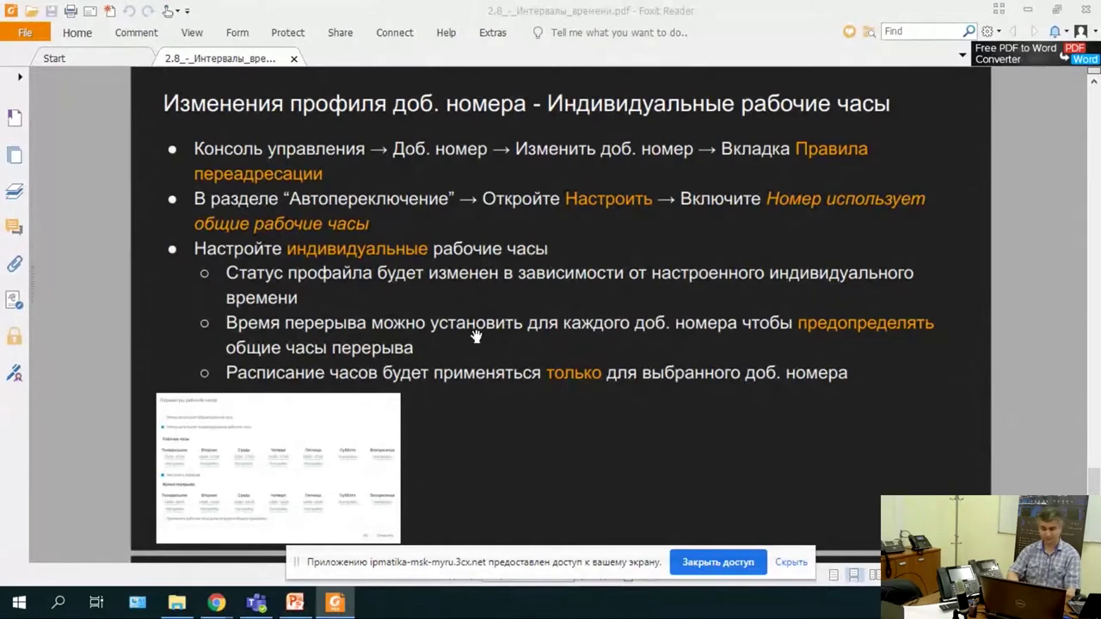
scroll(553, 322, down, 1)
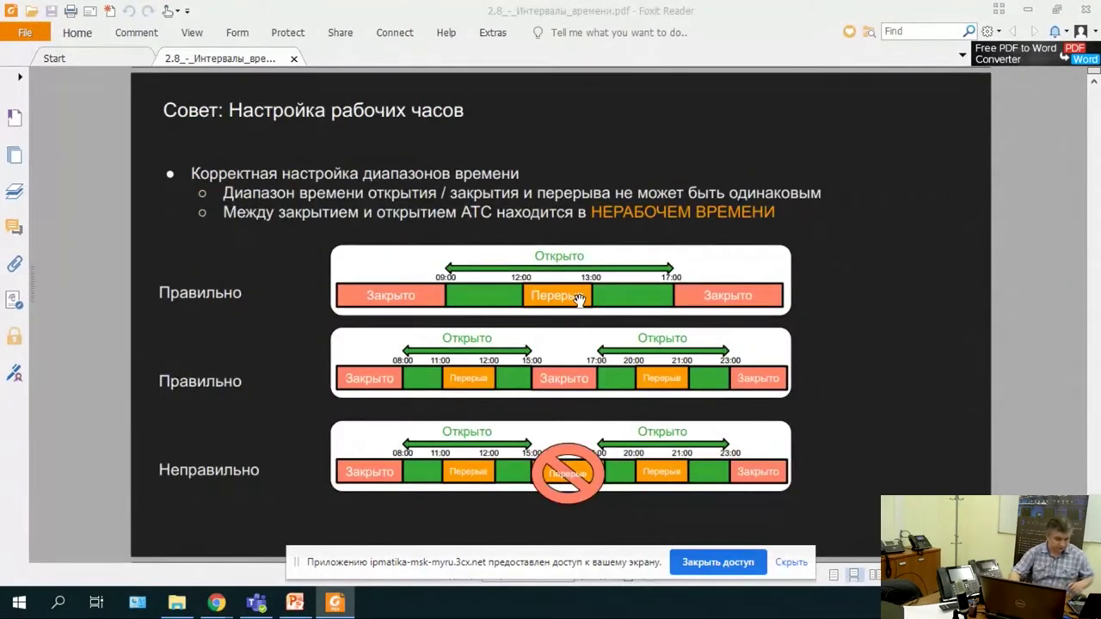
scroll(585, 293, up, 2)
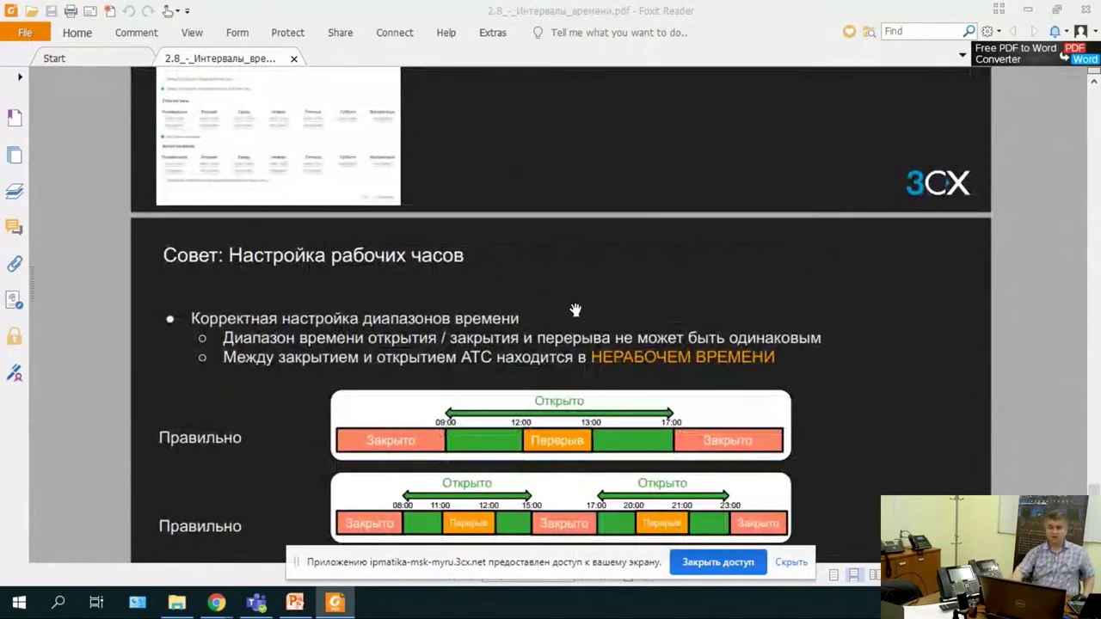
scroll(576, 310, up, 1)
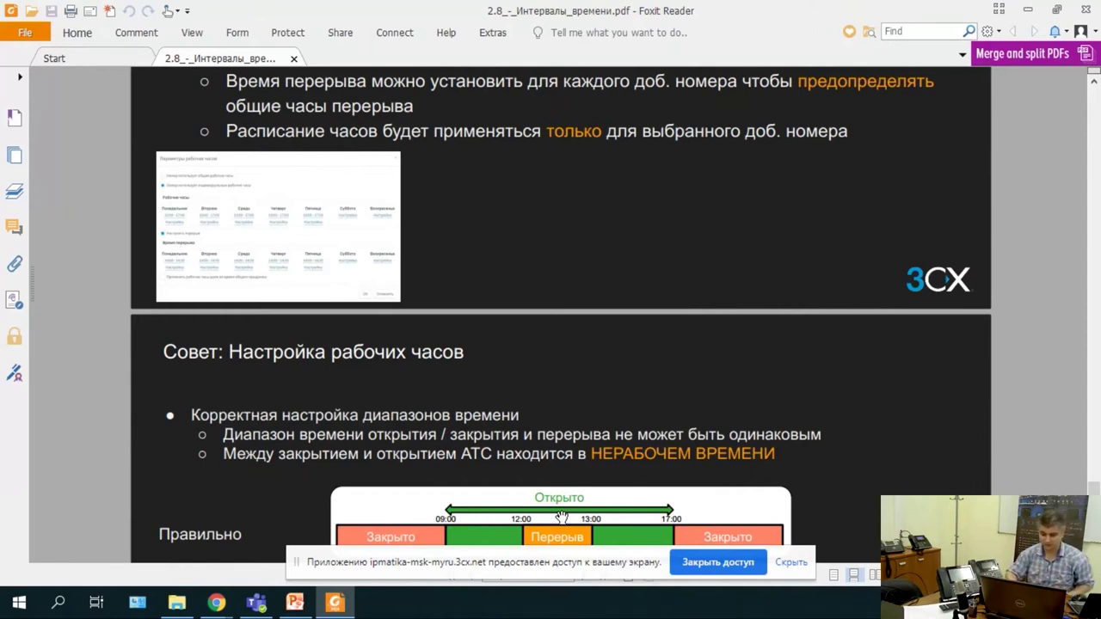
scroll(805, 410, down, 5)
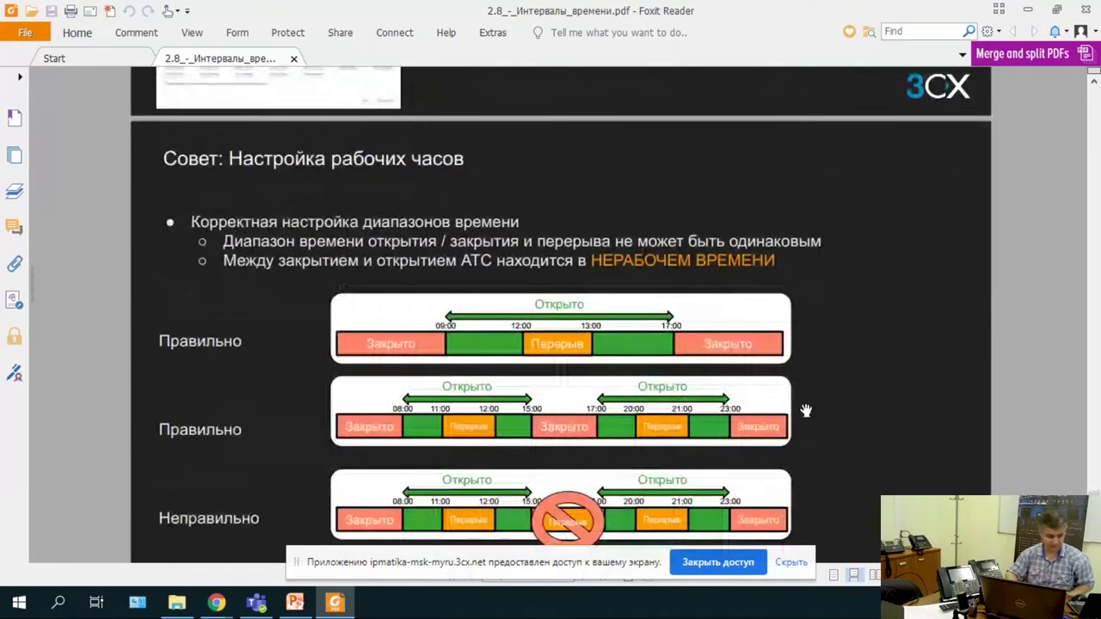
scroll(809, 412, down, 5)
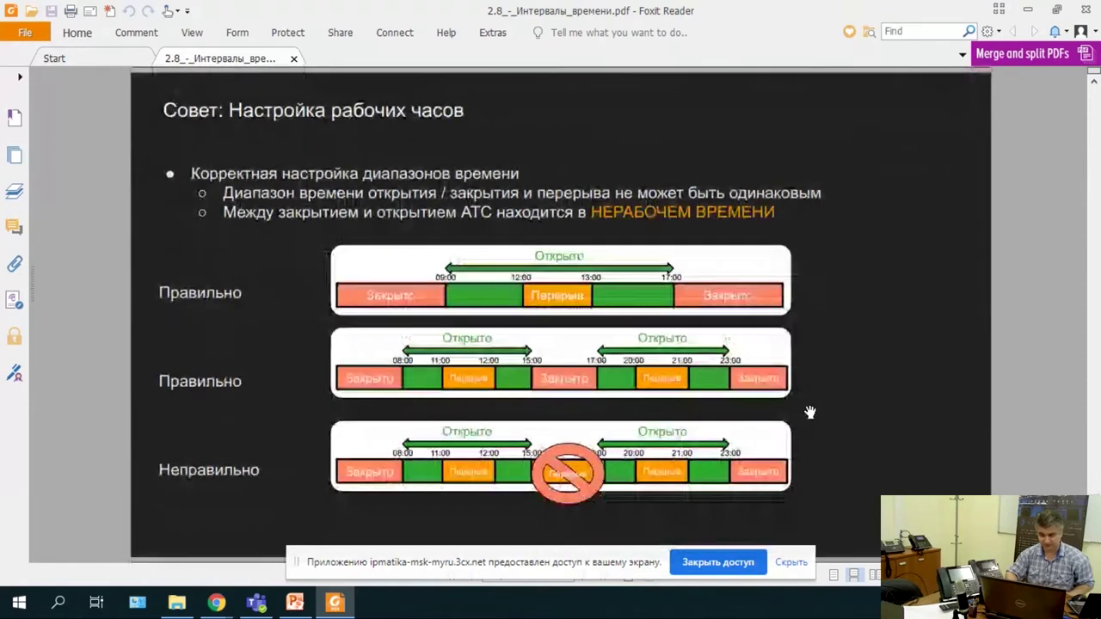
scroll(817, 413, up, 5)
scroll(824, 414, down, 1)
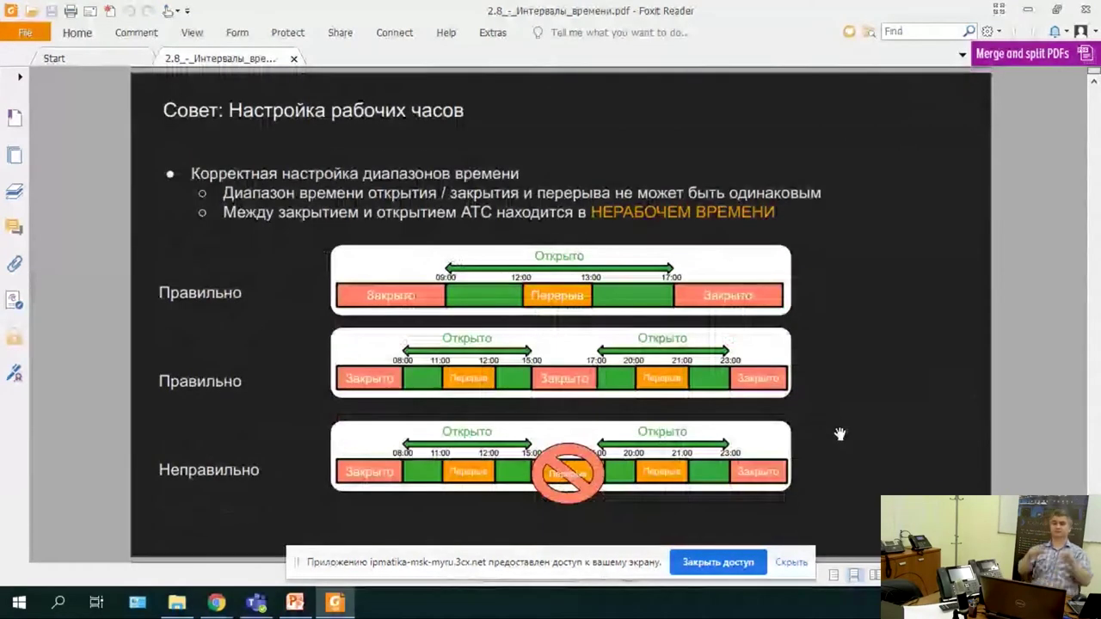
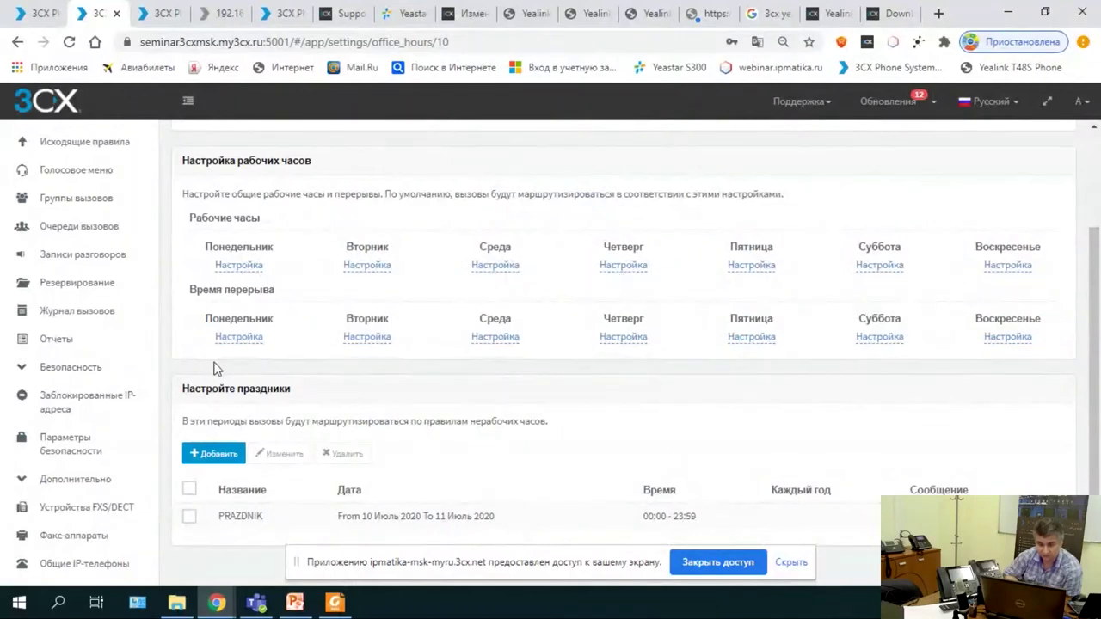
scroll(544, 341, up, 2)
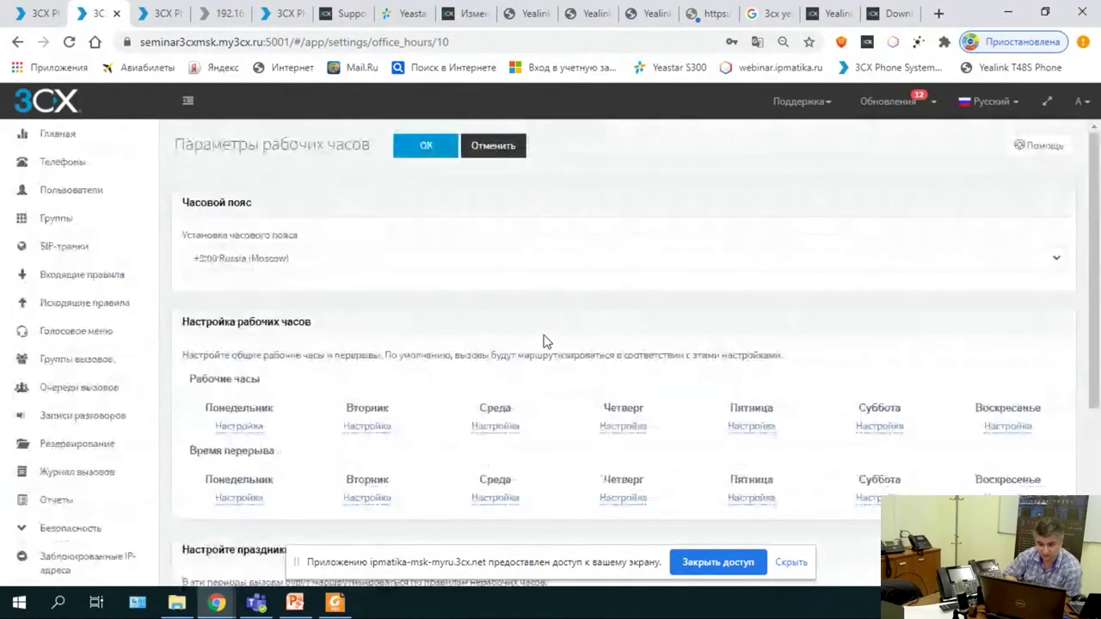
scroll(430, 344, down, 2)
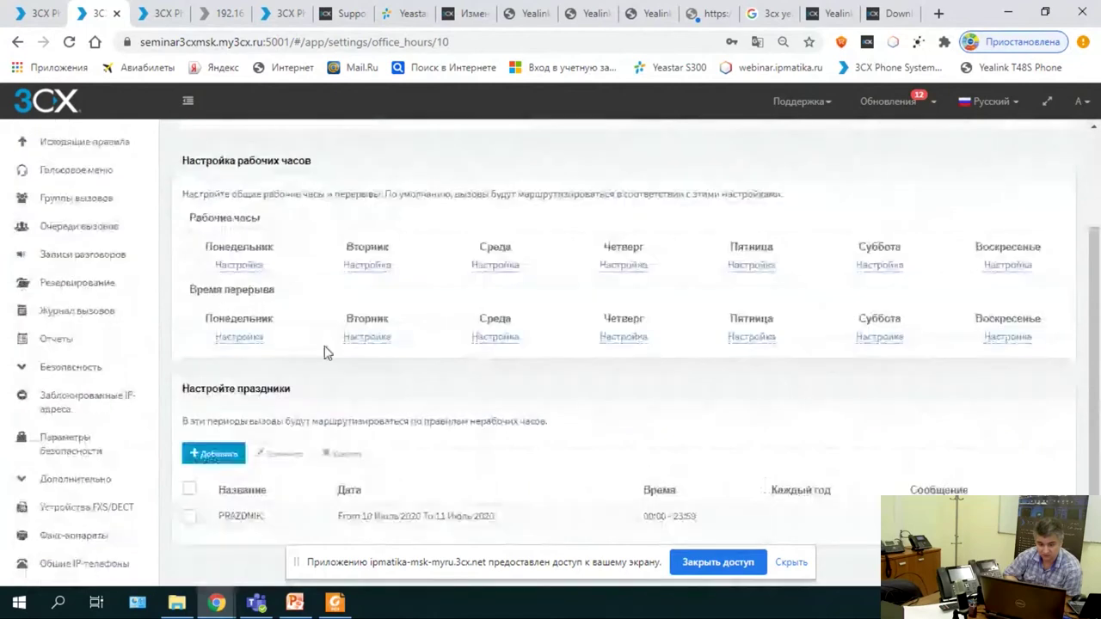
click(238, 337)
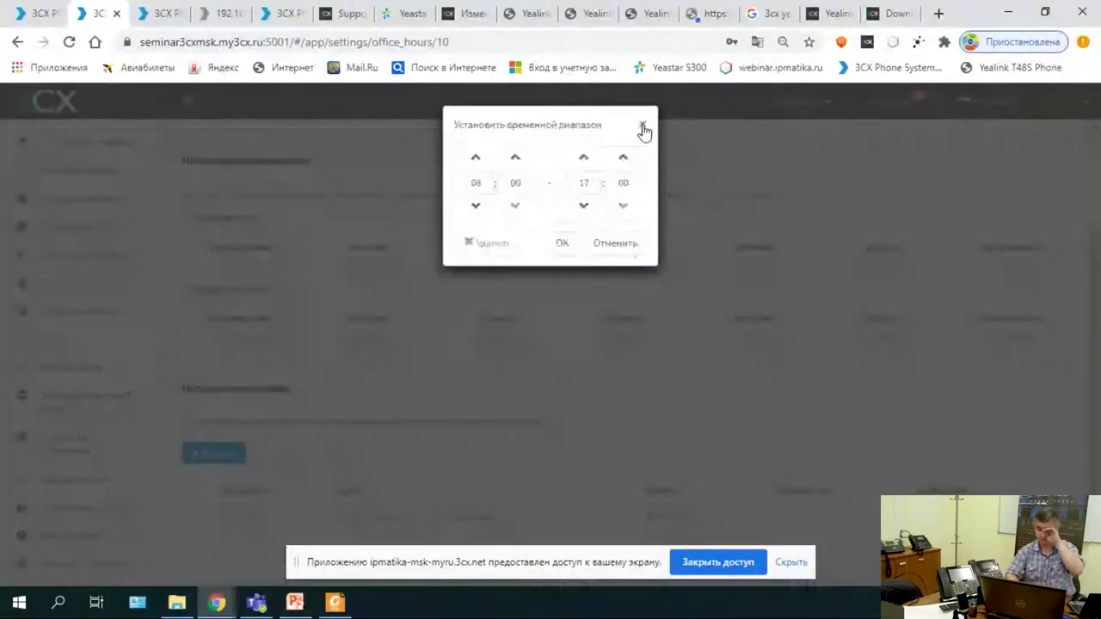
click(643, 126)
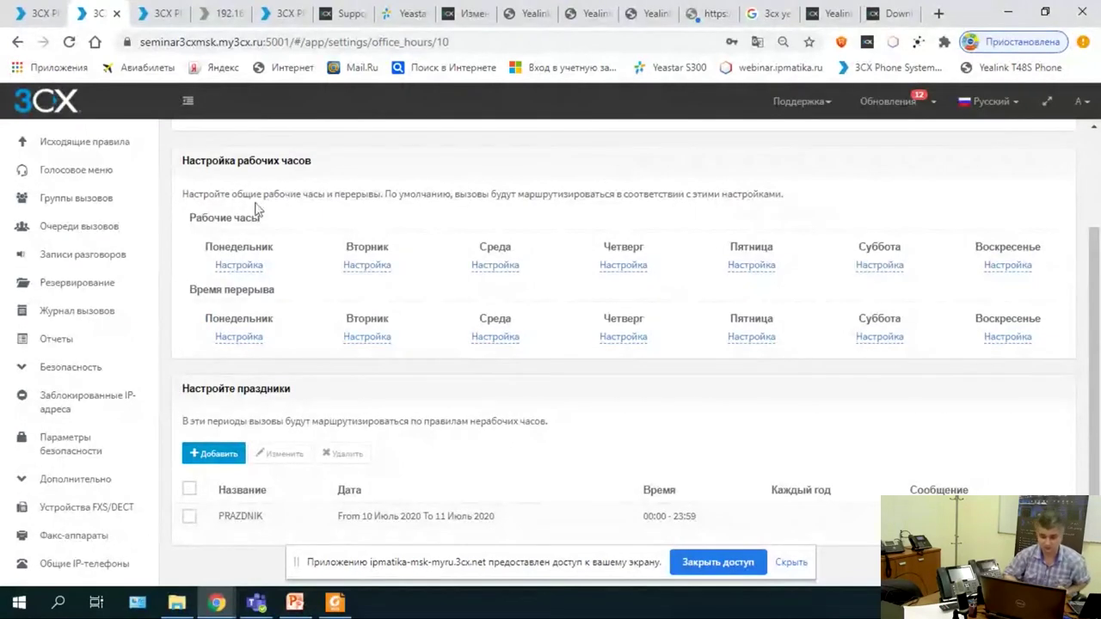
- Switch to Foxit Reader and scroll to the 'Совет: Настройка рабочих часов' slide
key(alt+Tab)
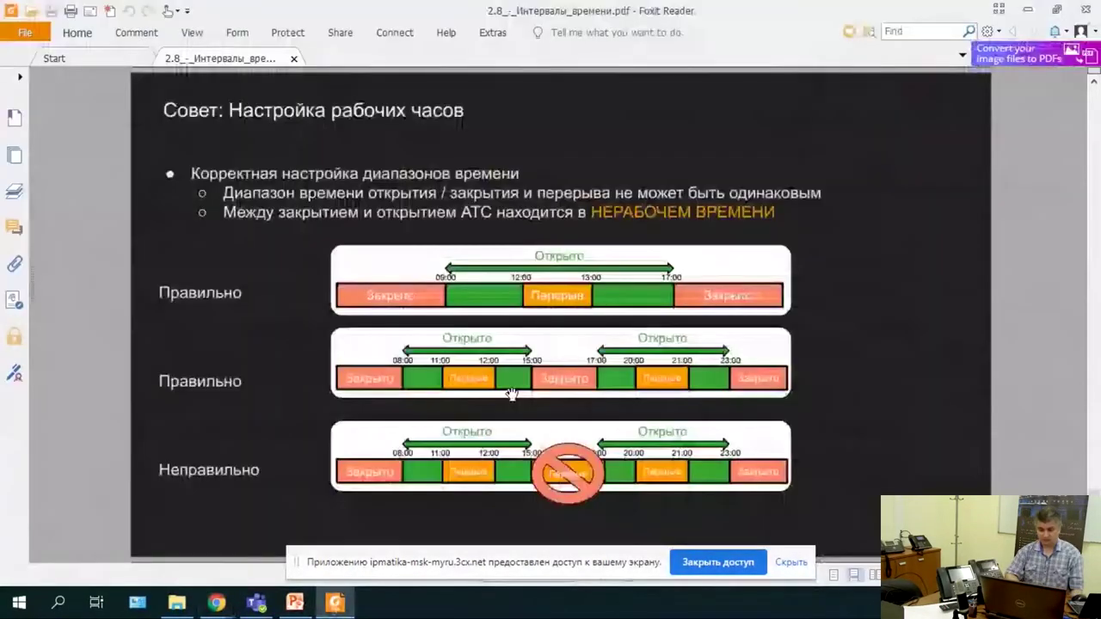
scroll(593, 390, down, 1)
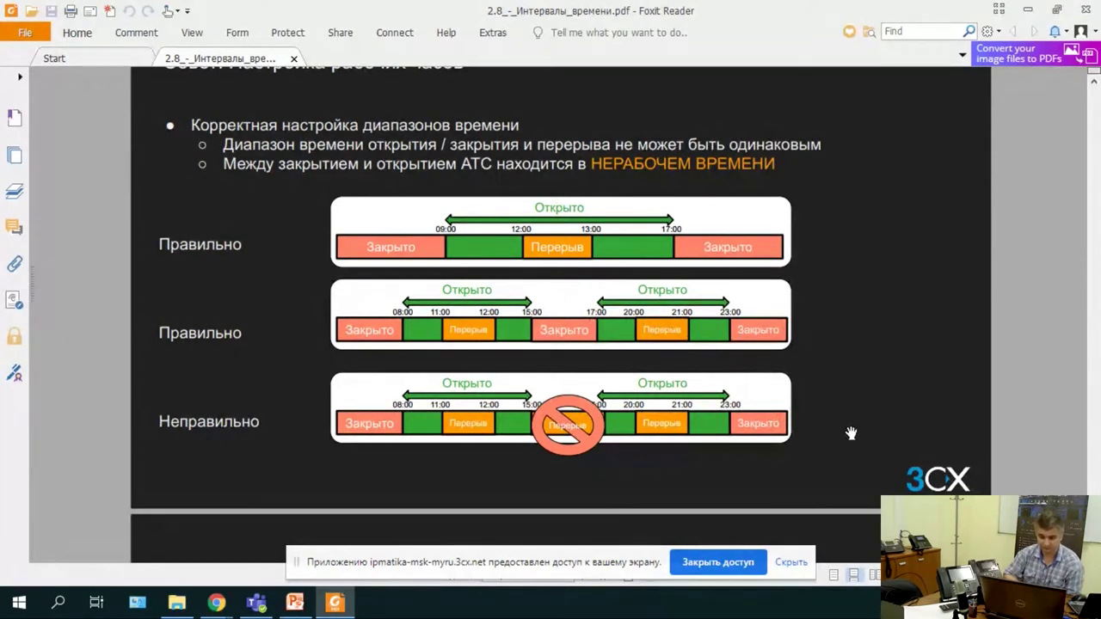
- Return to the 3CX console and open extension 306 T46S from the extensions list
key(alt+Tab)
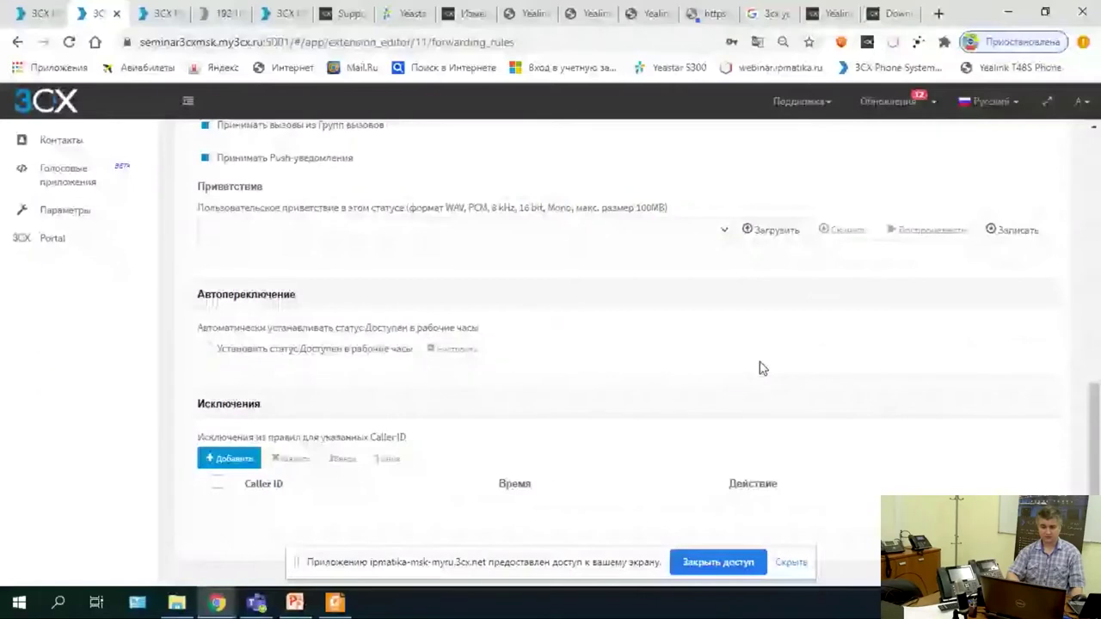
scroll(761, 369, up, 15)
scroll(761, 368, down, 1)
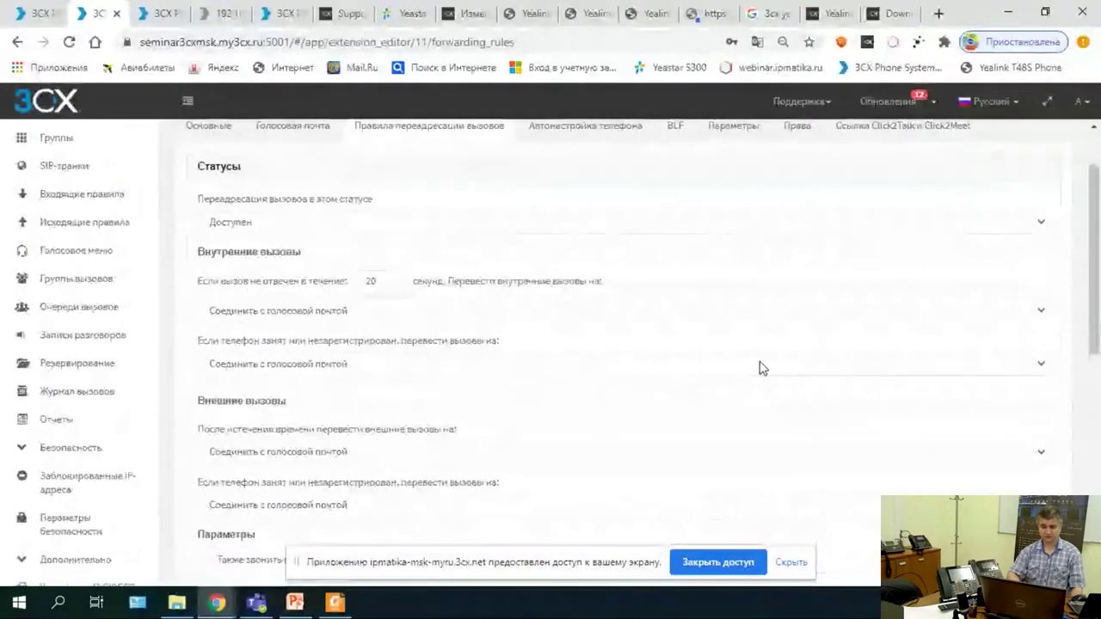
scroll(764, 371, up, 2)
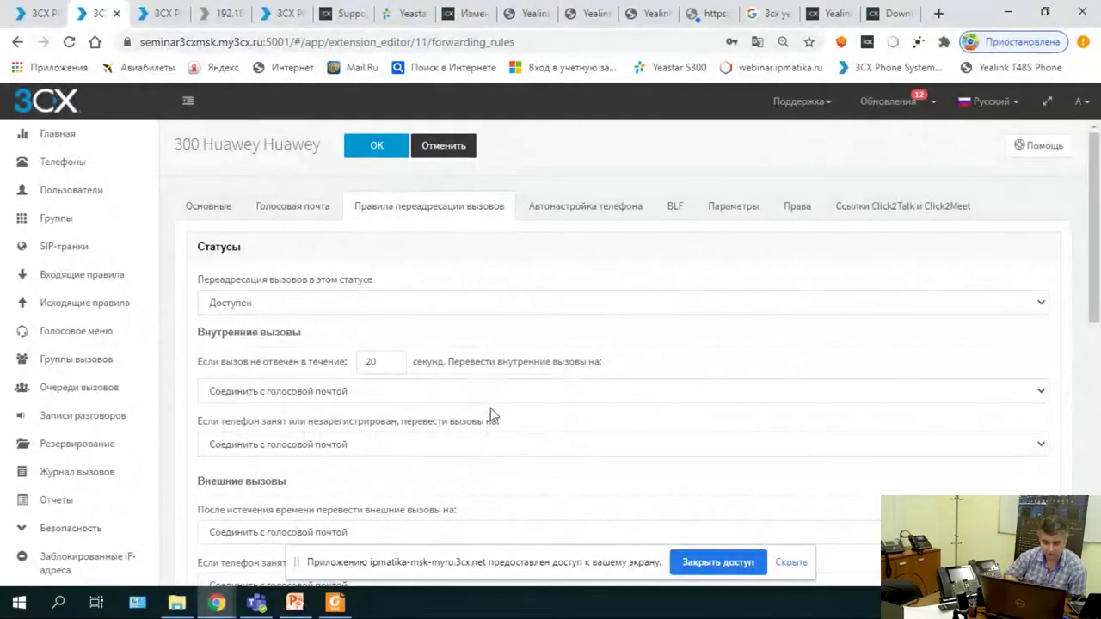
key(alt+Left)
click(339, 455)
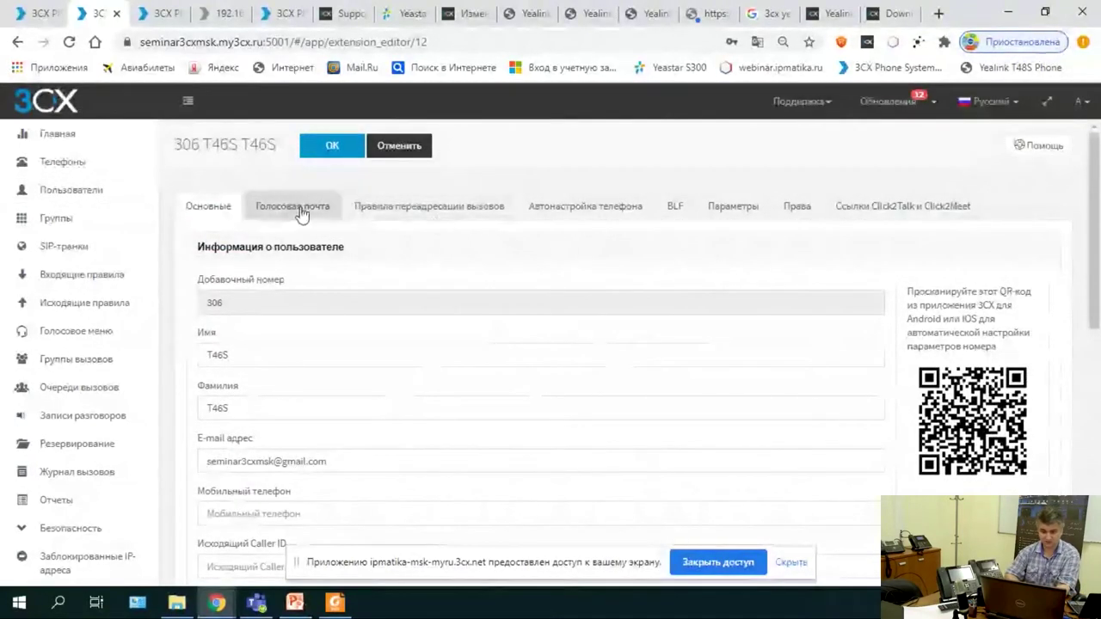
- Replace the extension's web-client password under Веб аутентификация and save the change
scroll(681, 519, down, 4)
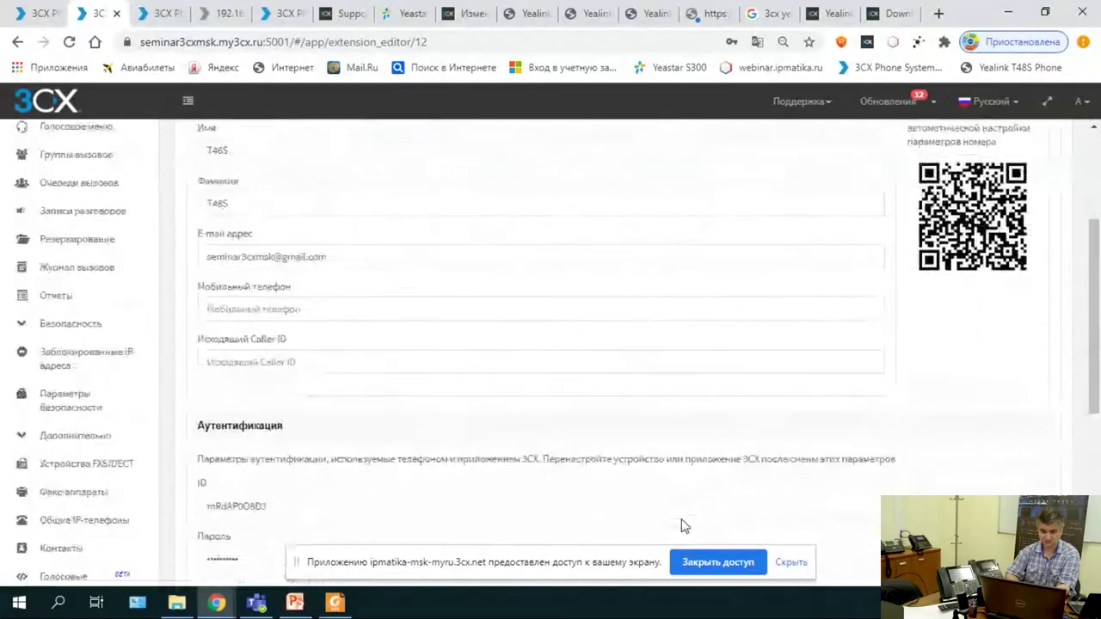
scroll(322, 369, down, 3)
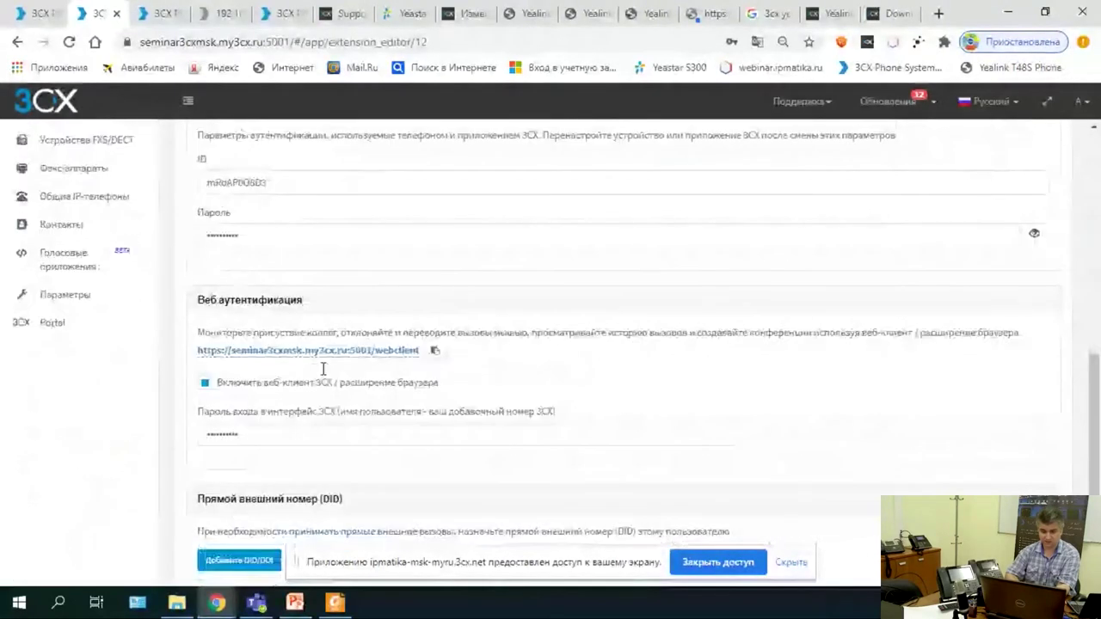
click(319, 407)
key(ctrl+a)
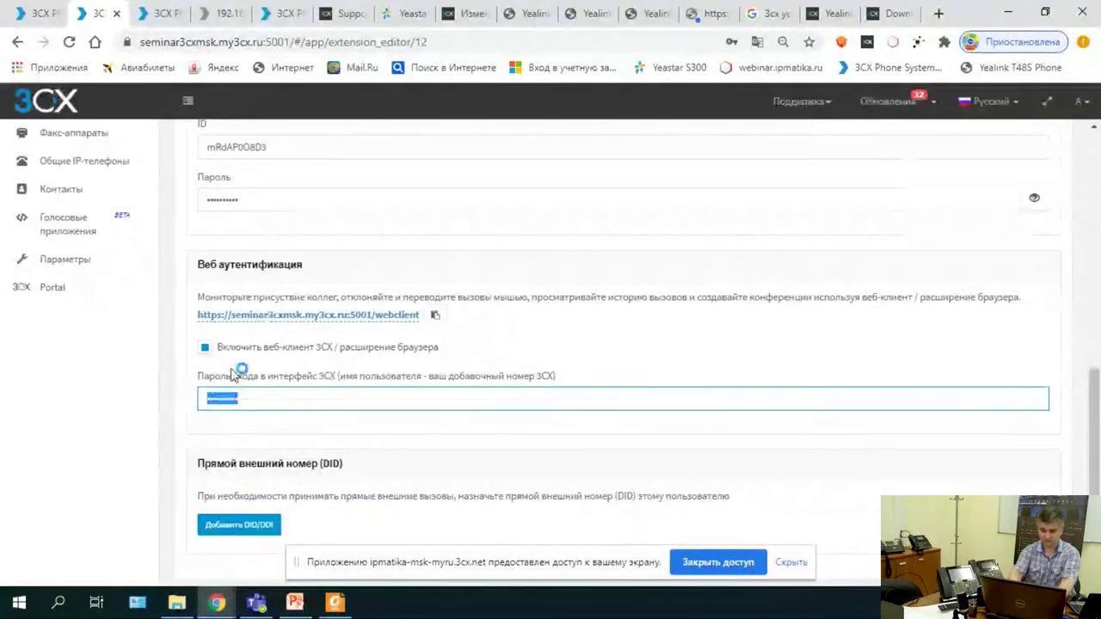
text(1)
key(Return)
mouse_move(319, 290)
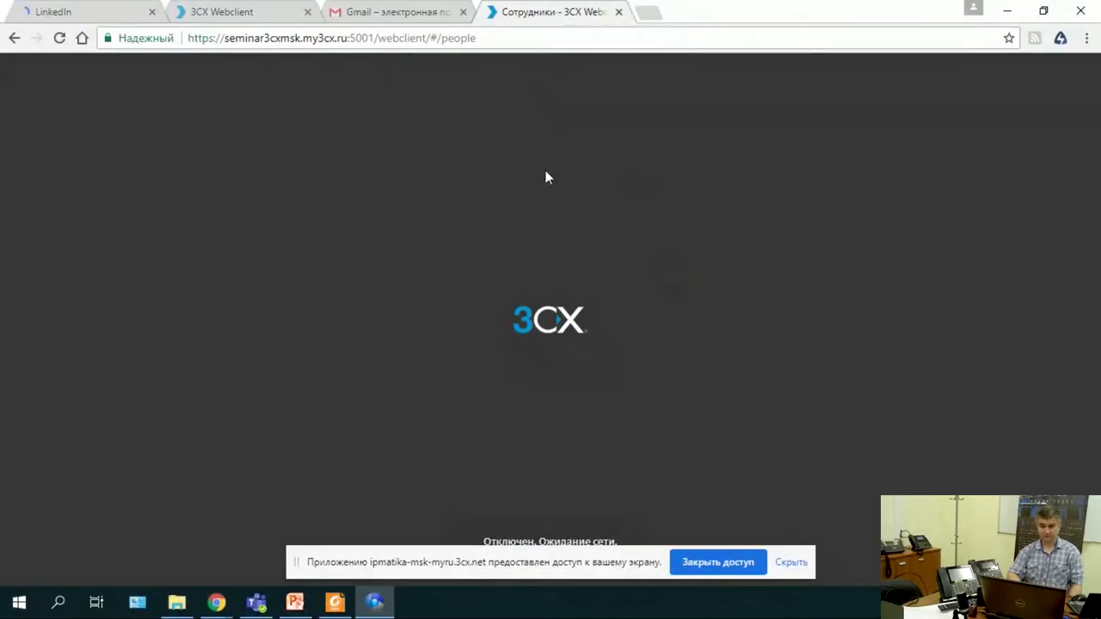
- Sign out of the web client and review the presence statuses, leaving it on Доступен
click(1071, 75)
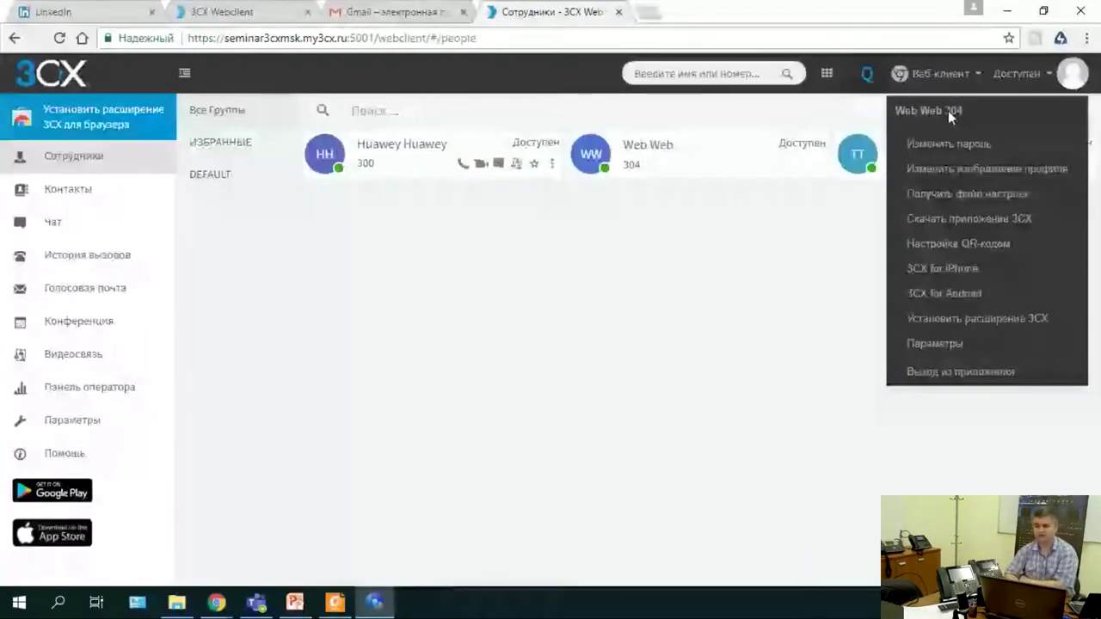
click(943, 377)
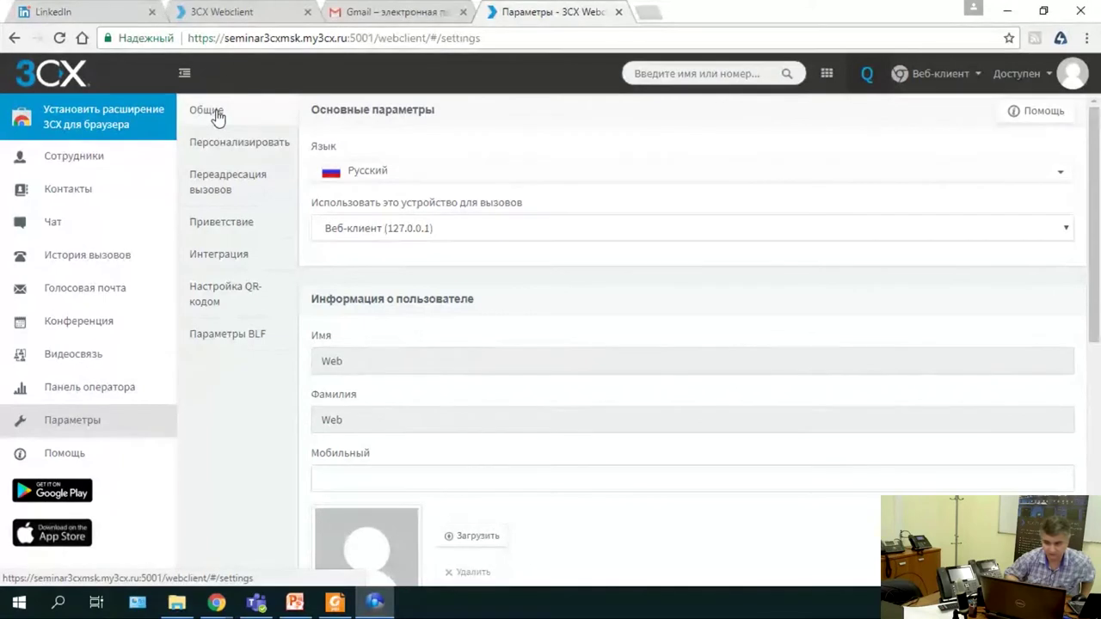
click(1048, 76)
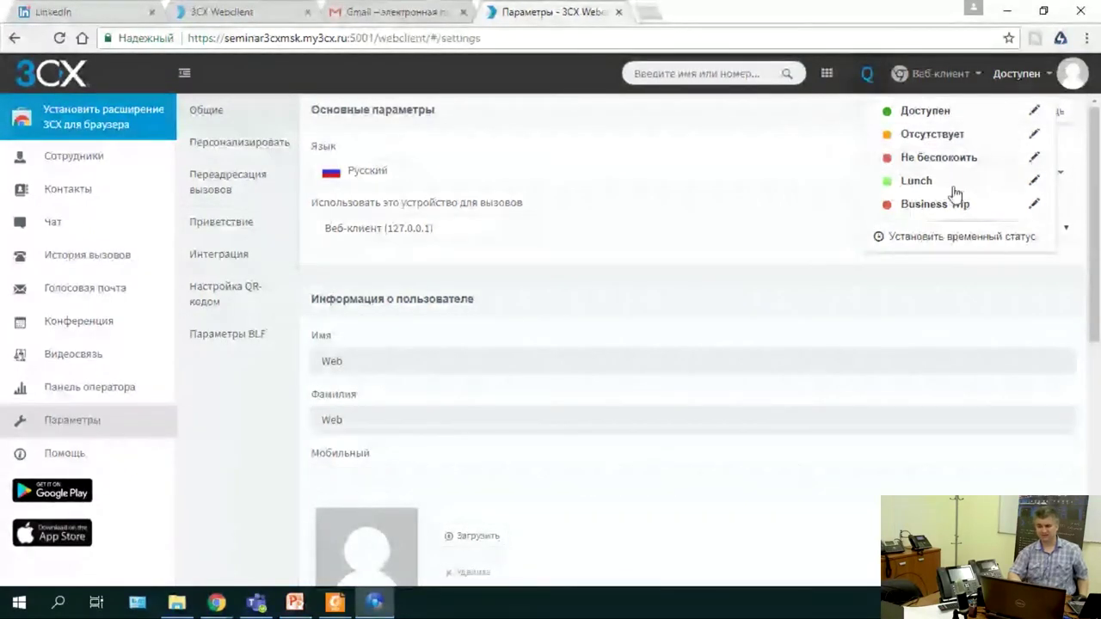
click(964, 244)
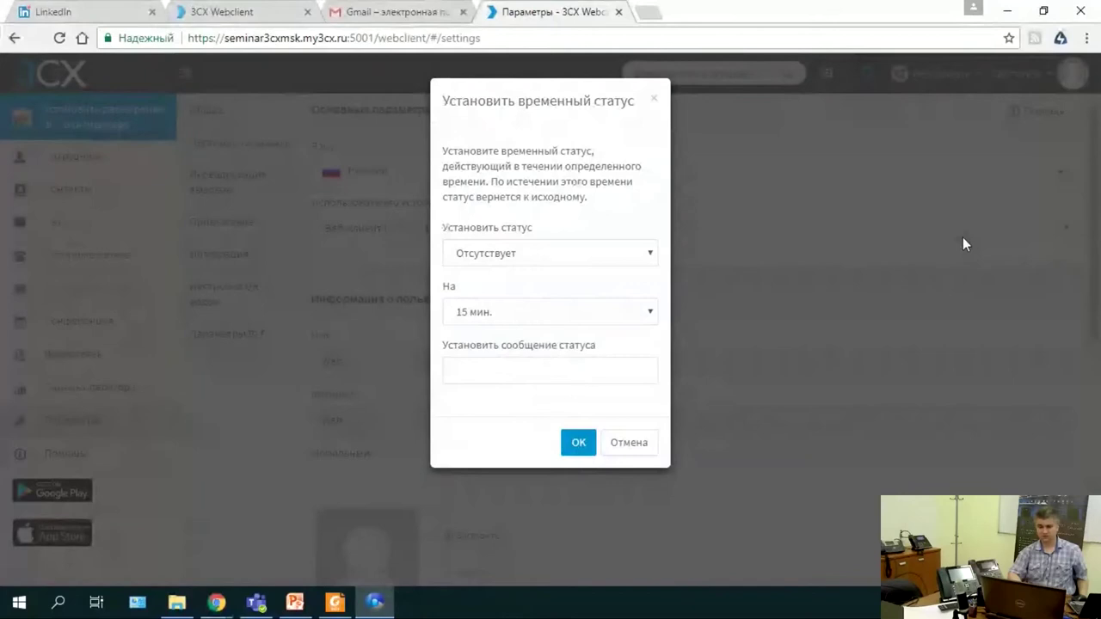
click(654, 101)
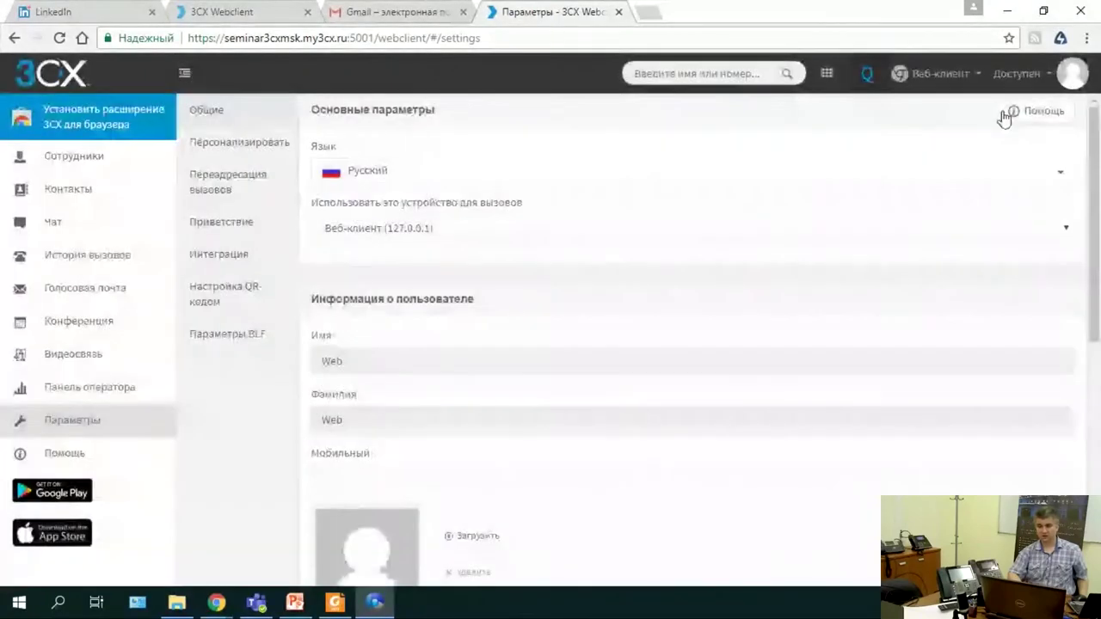
click(1027, 74)
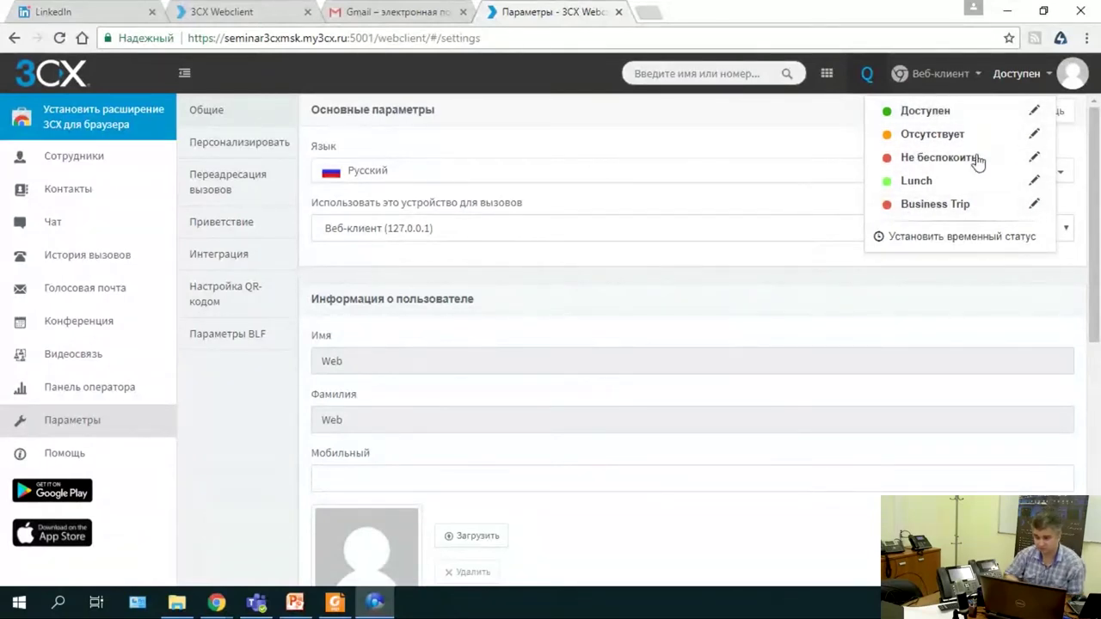
click(267, 118)
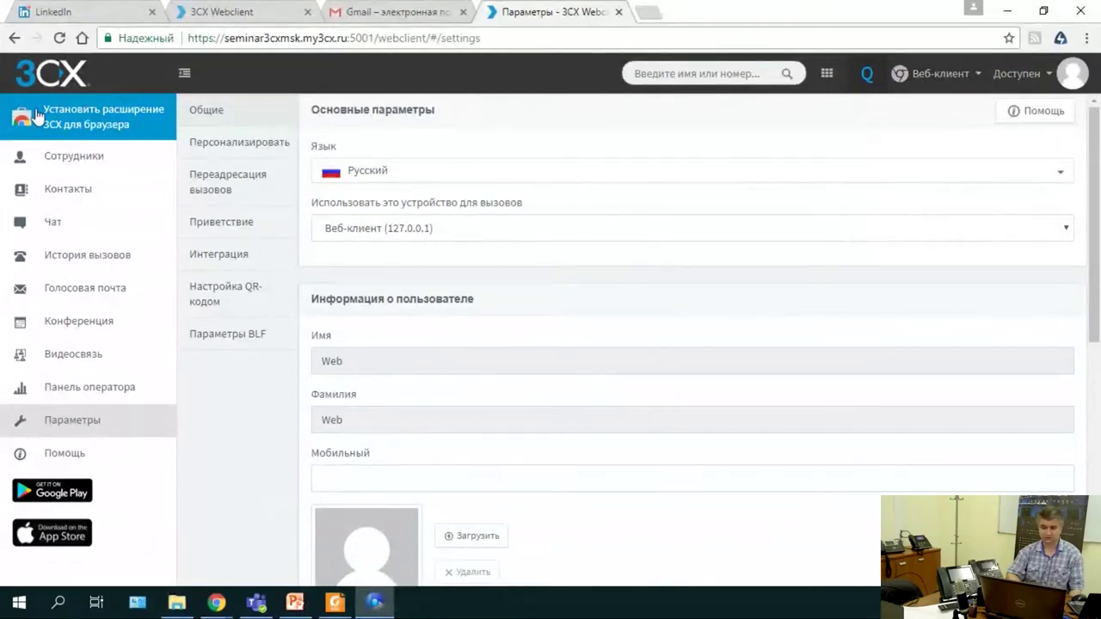
- Dismiss the 3CX browser extension offer and highlight the T46S extension's name in the people list
click(103, 129)
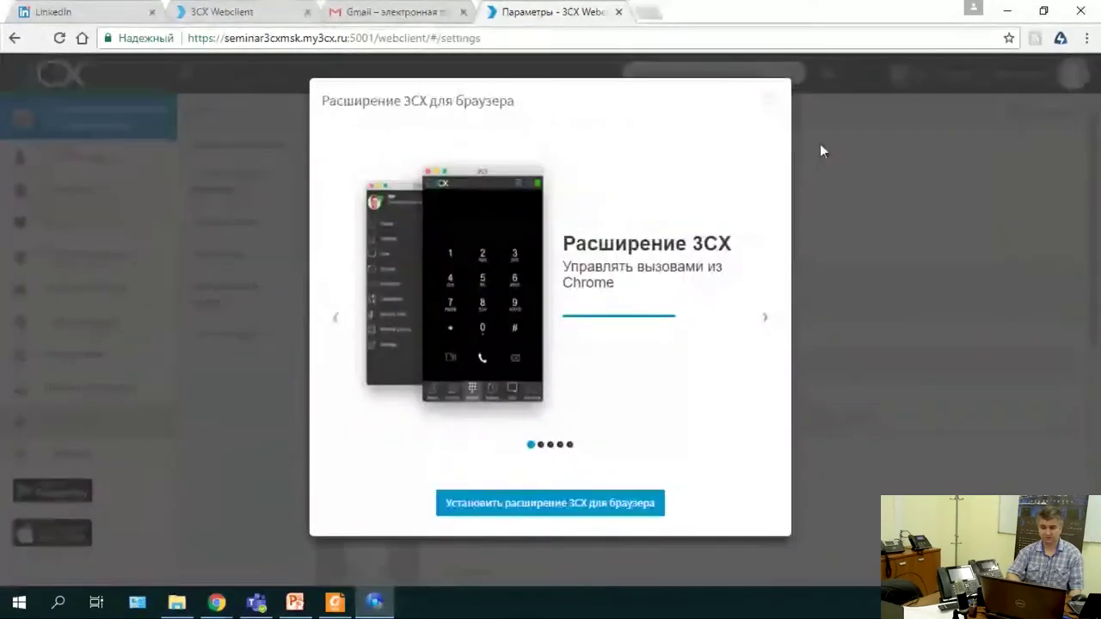
click(820, 146)
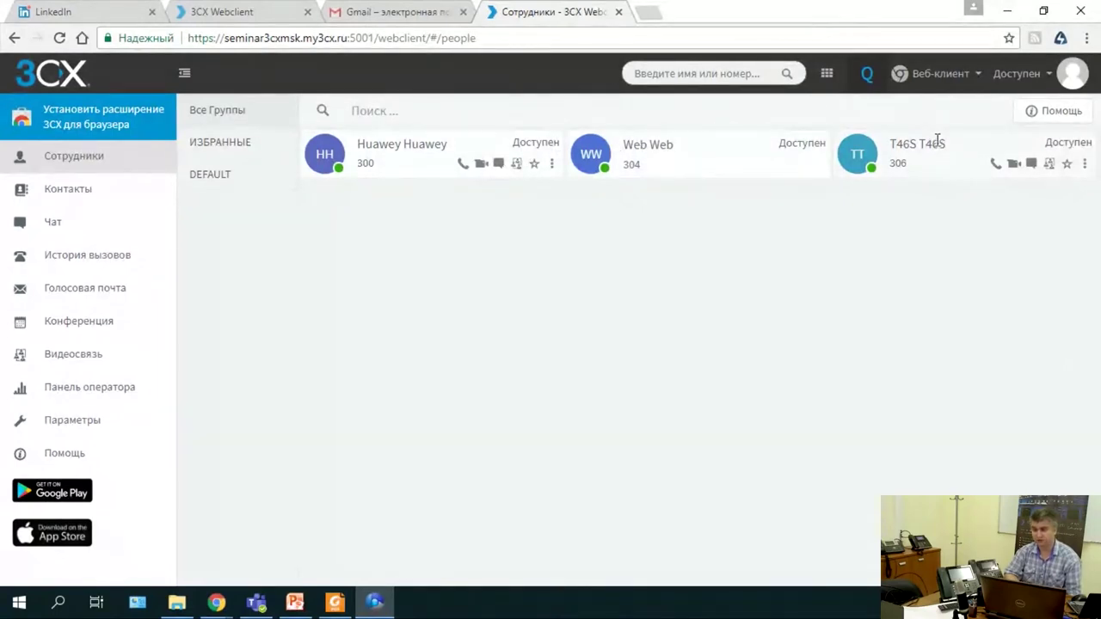
drag(901, 146, 944, 138)
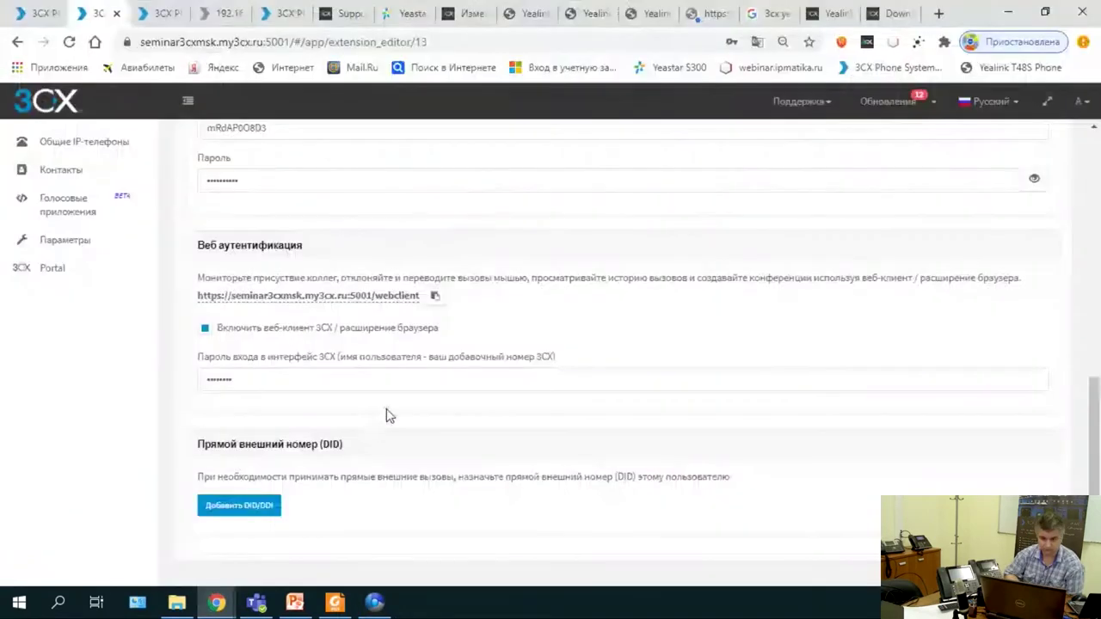
- Switch extension 306's forwarding-rule working hours to individual hours with breaks enabled
double_click(362, 456)
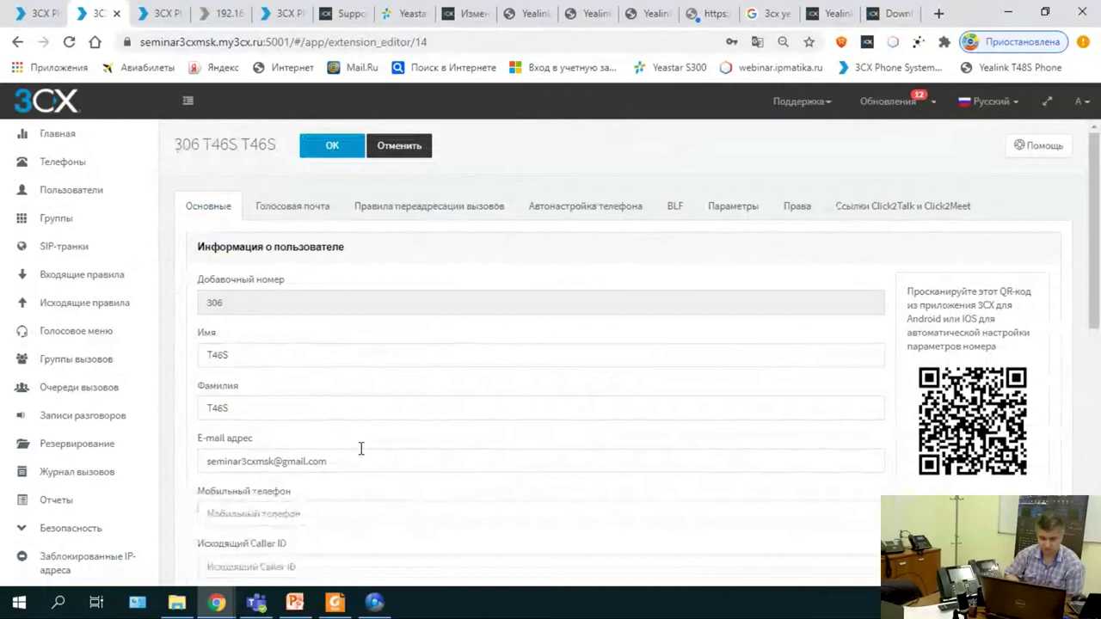
scroll(361, 451, down, 3)
scroll(363, 454, up, 3)
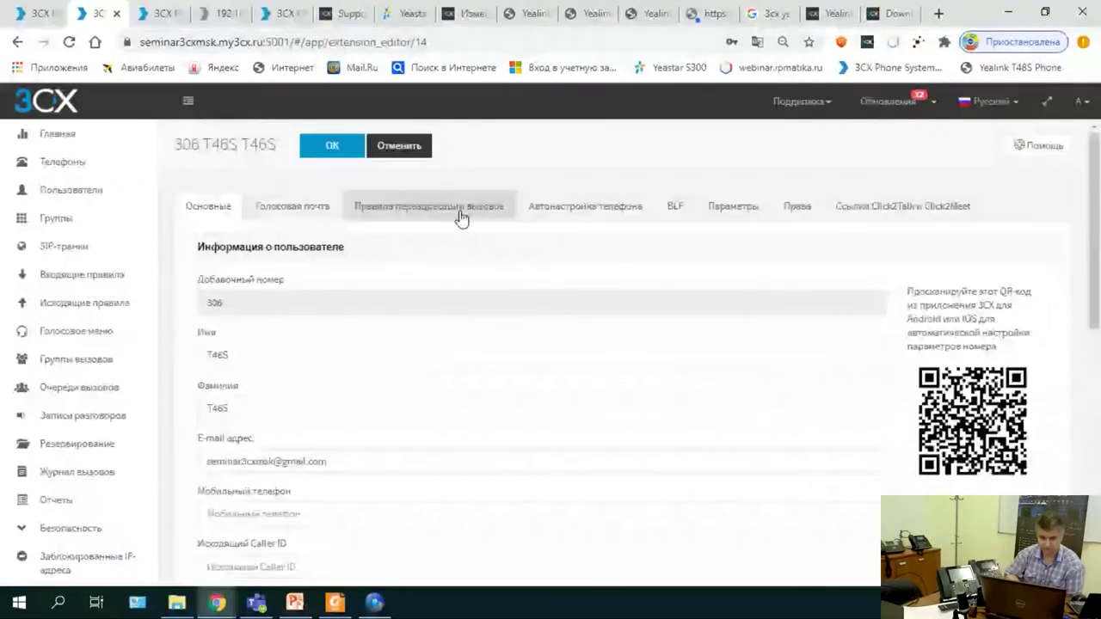
click(444, 204)
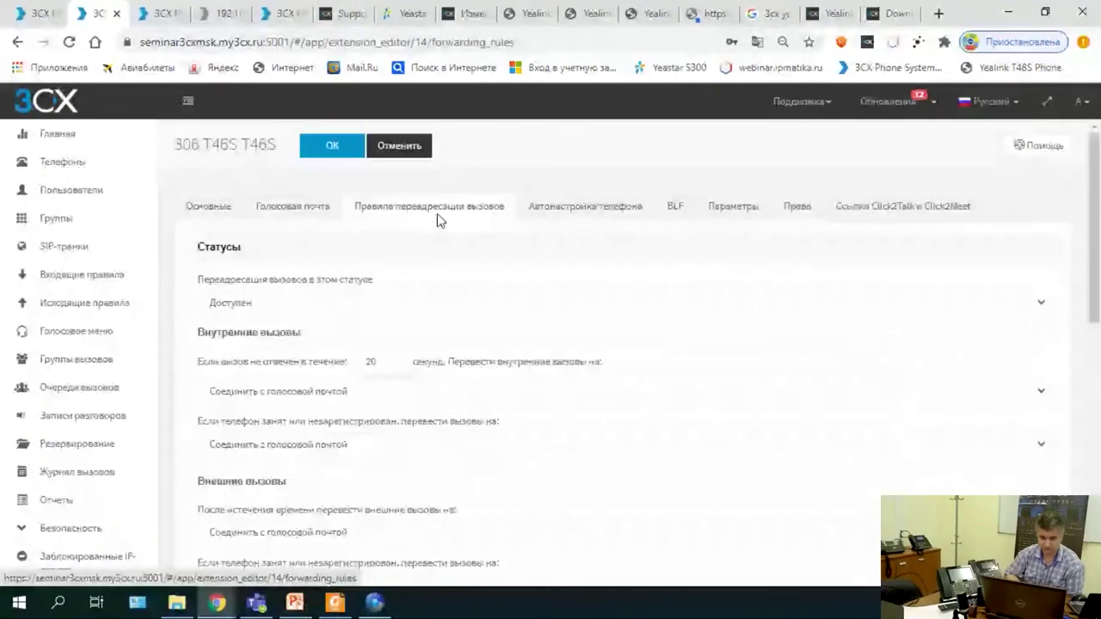
scroll(419, 347, down, 5)
scroll(419, 347, down, 3)
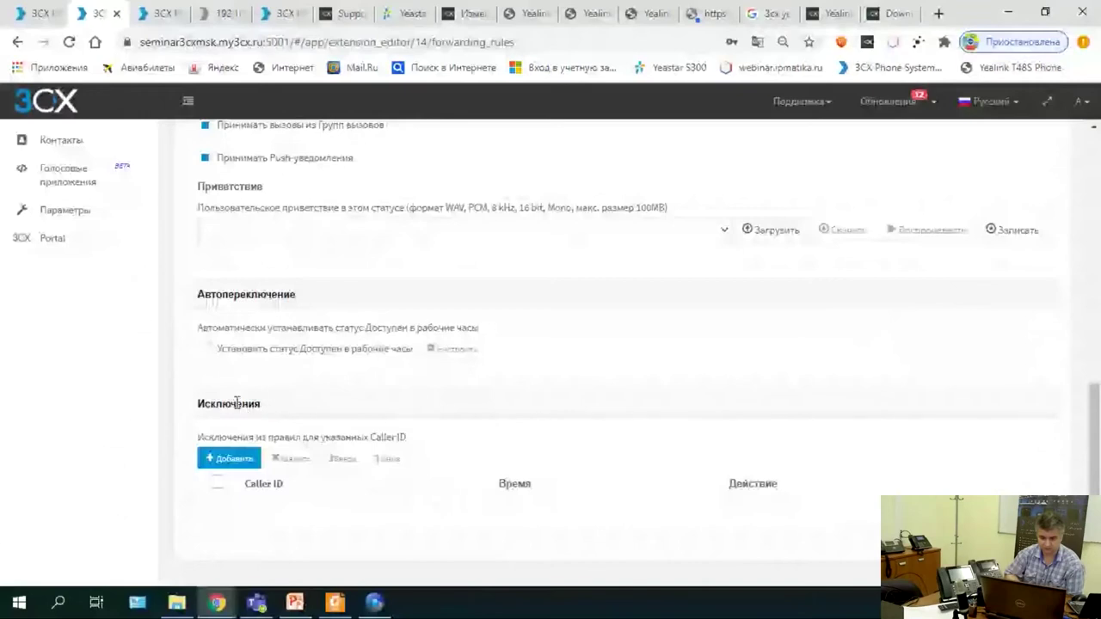
click(449, 347)
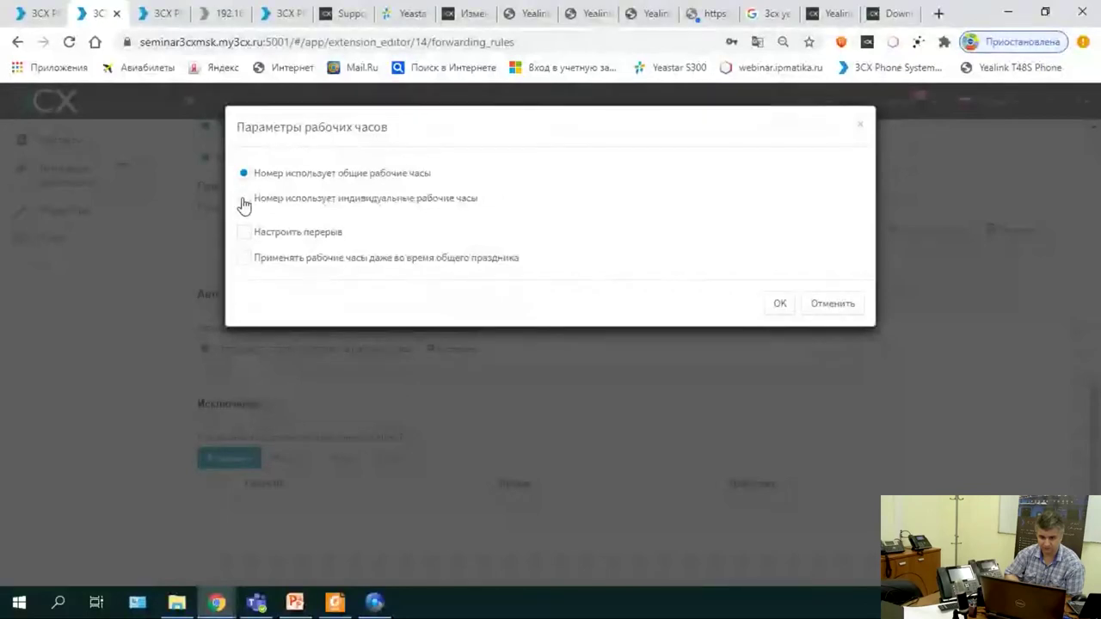
click(245, 203)
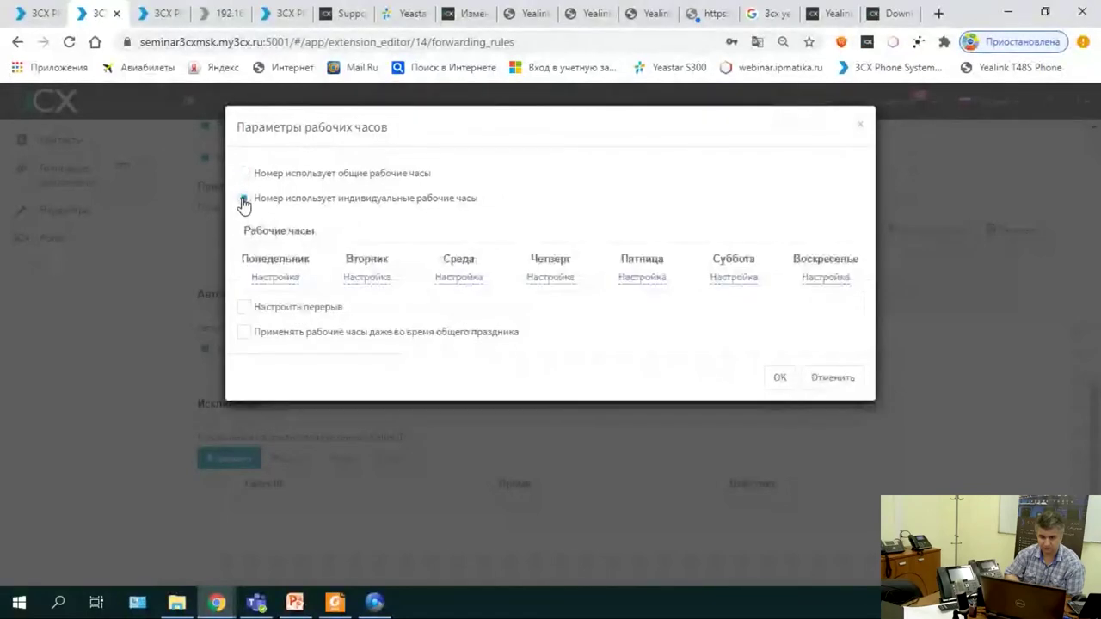
click(244, 312)
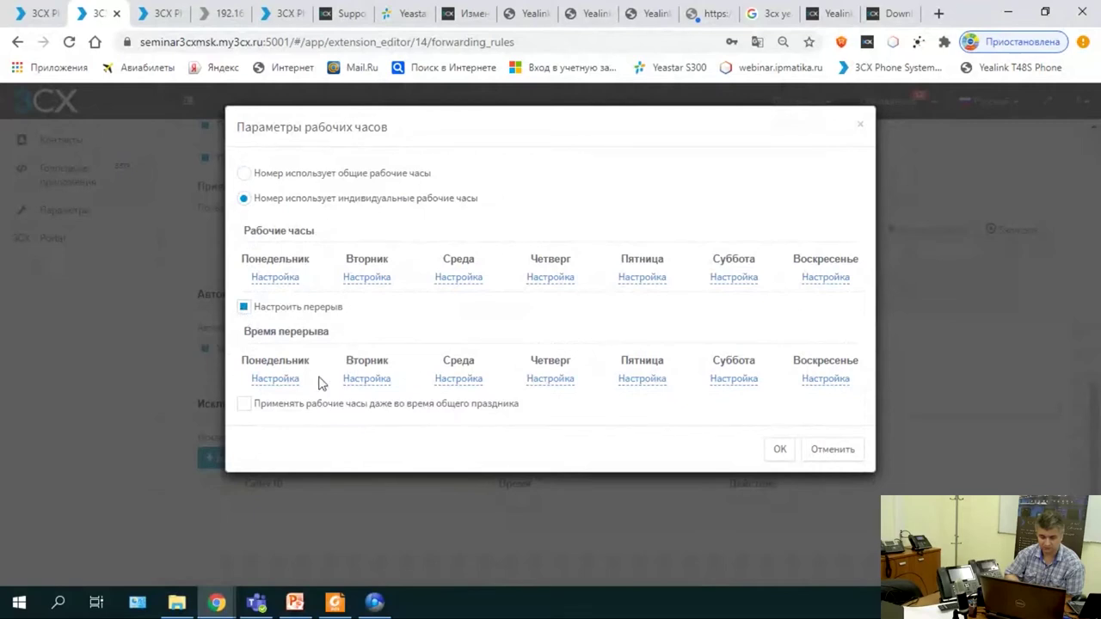
- Keep Wednesday at 08:00–17:00 with a 10:00–15:00 break and add Monday's 17:00–23:00 range
click(458, 277)
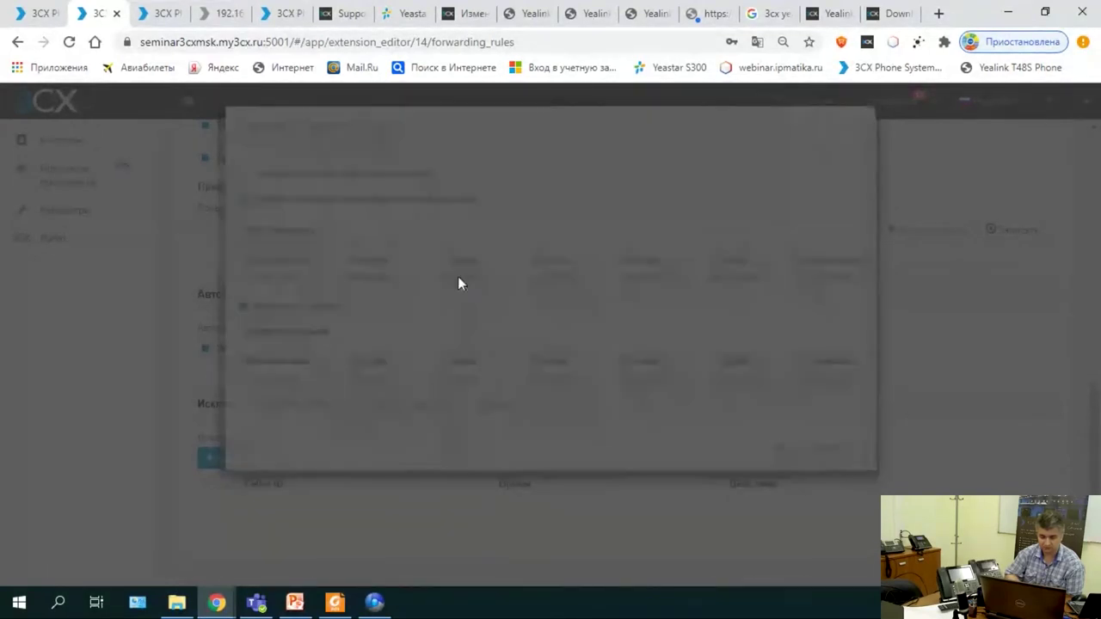
click(561, 244)
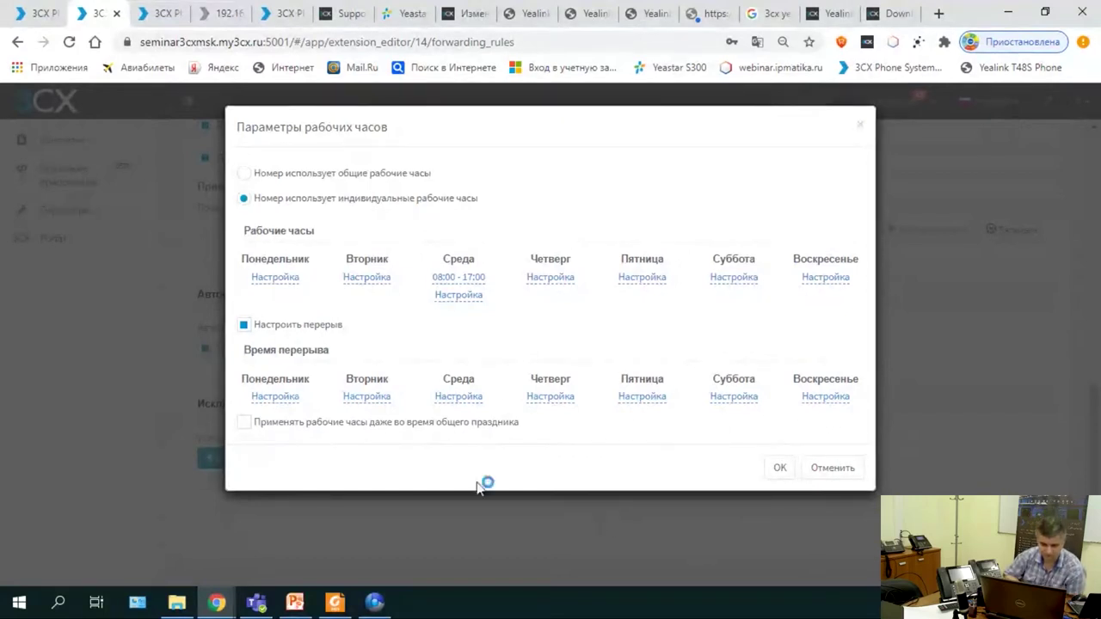
click(464, 397)
click(489, 182)
text(10)
drag(601, 177, 562, 180)
text(15)
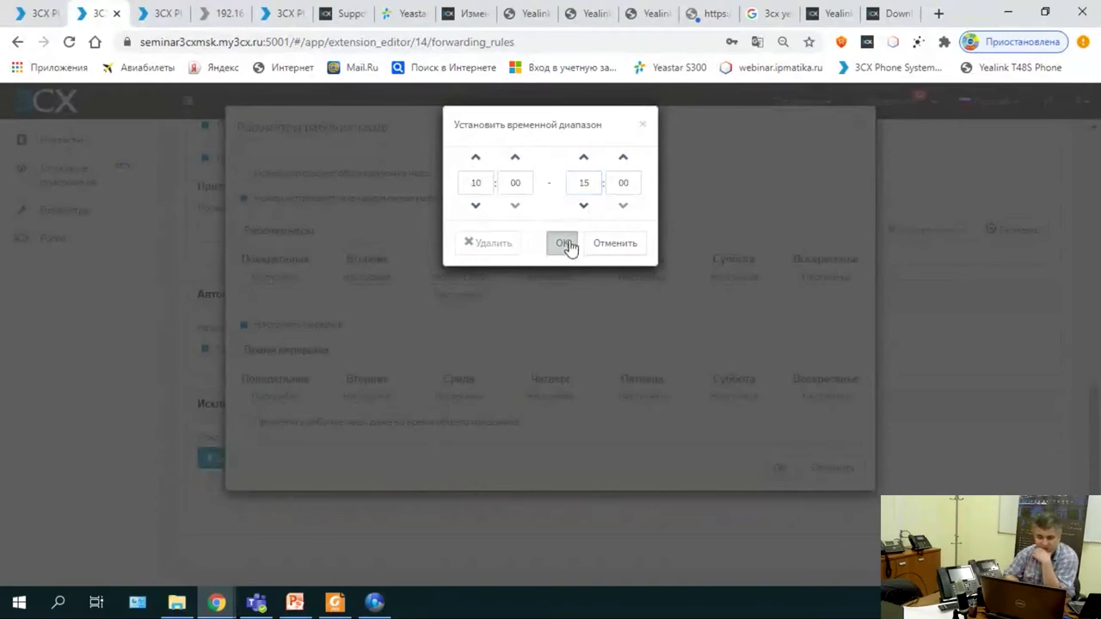
click(566, 244)
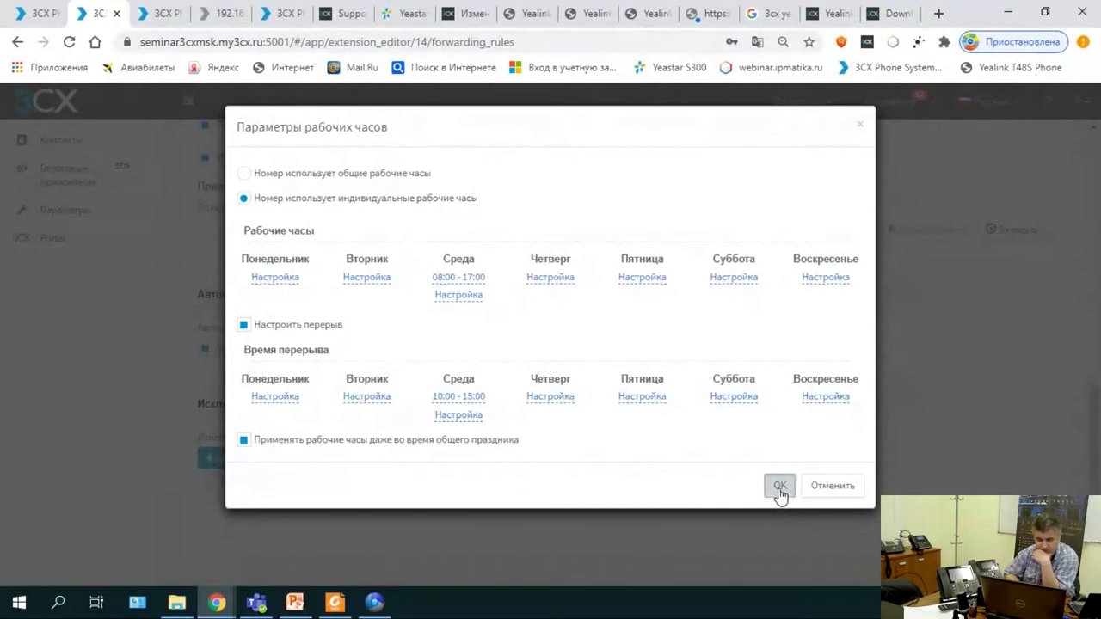
click(780, 488)
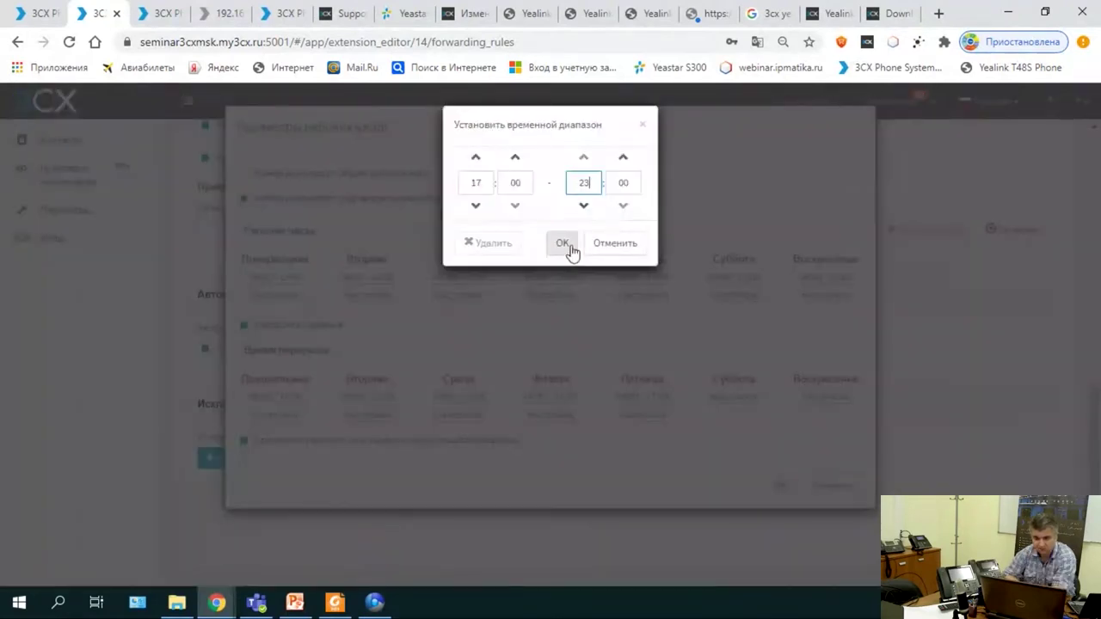
click(570, 251)
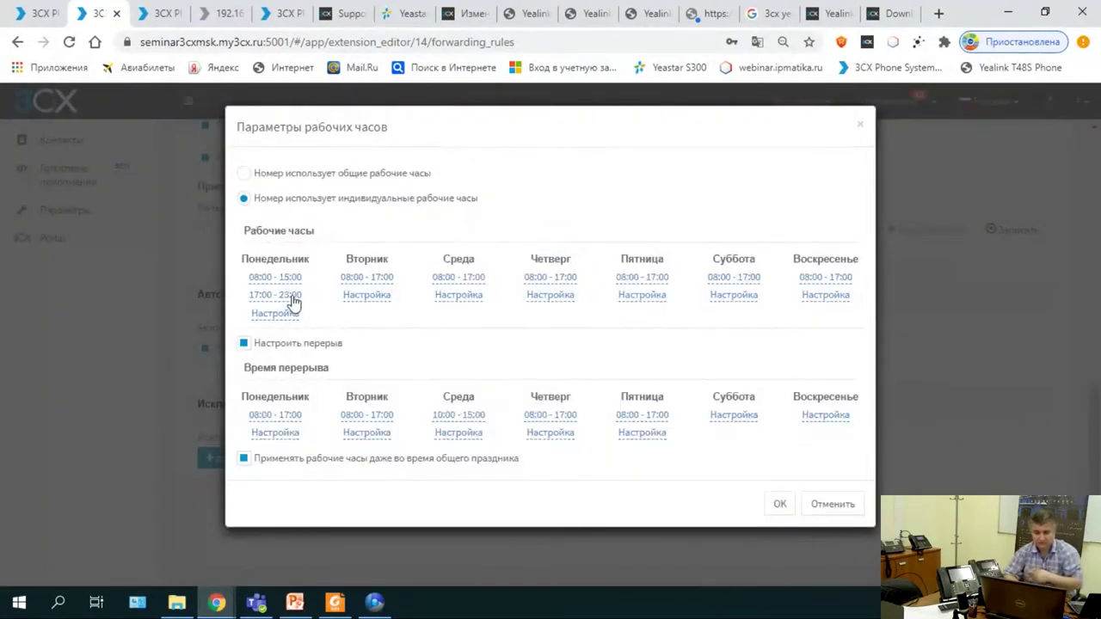
click(337, 601)
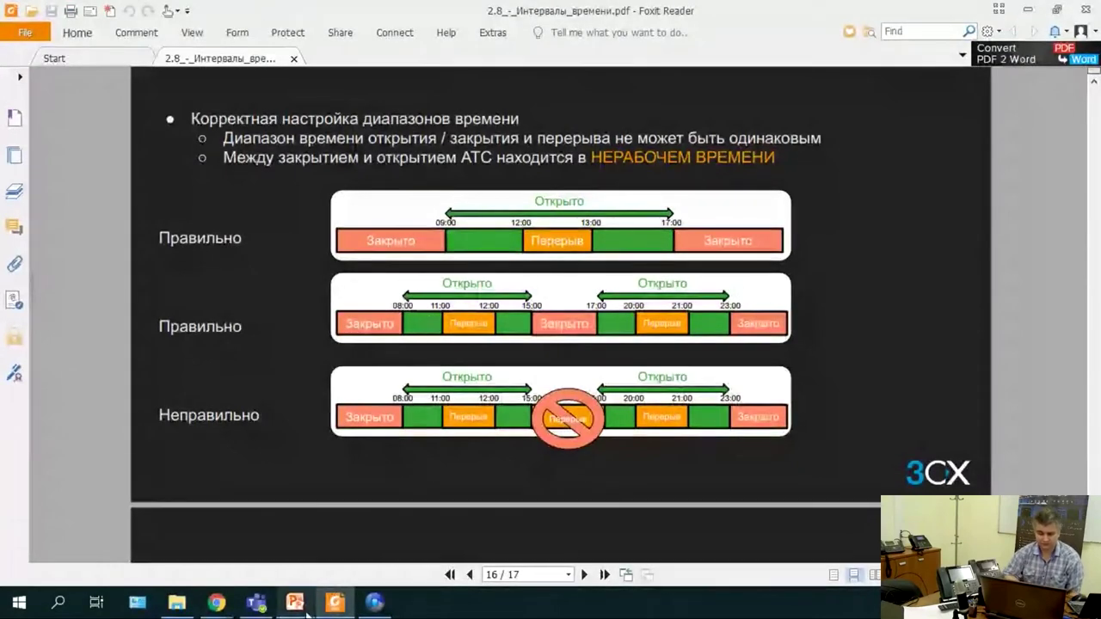
- Review the time-intervals PDF slide, then return to the 3CX working-hours dialog
click(378, 604)
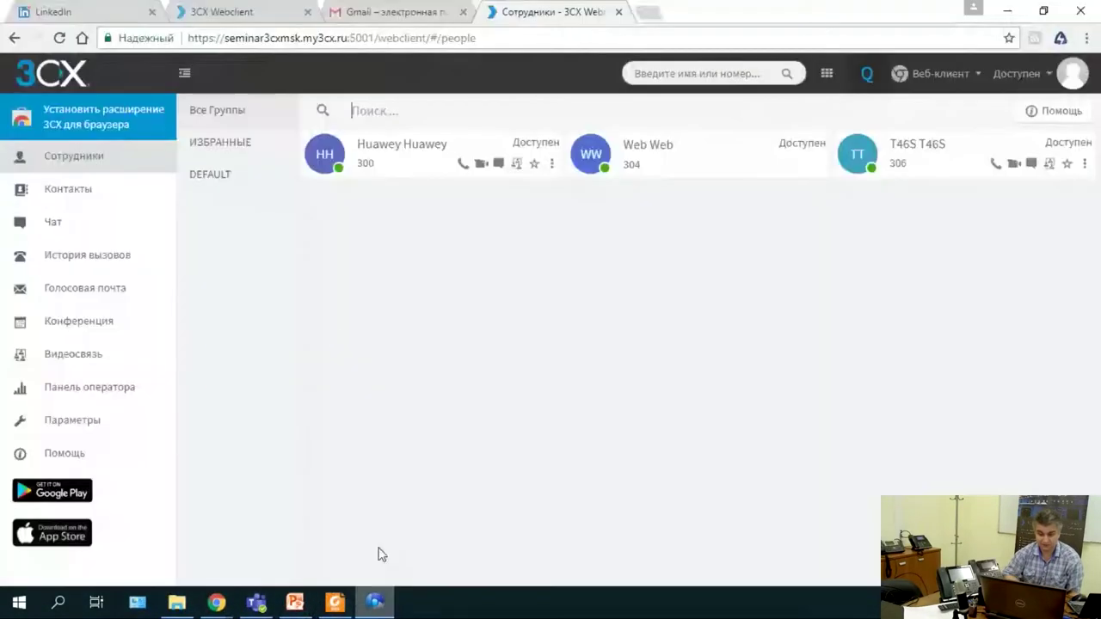
click(329, 607)
mouse_move(216, 605)
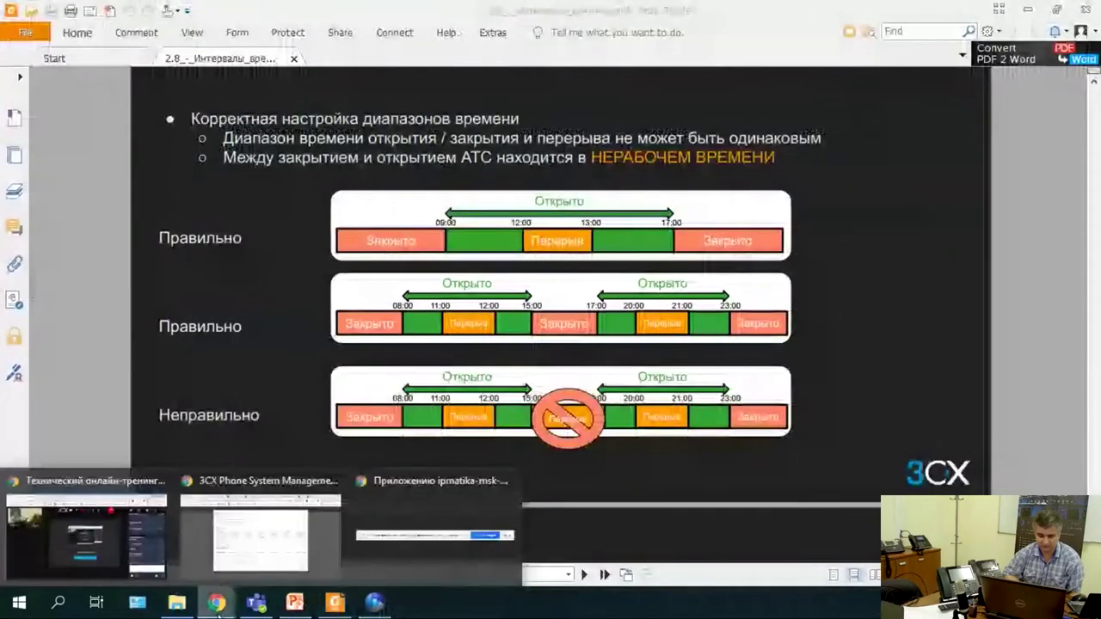
click(266, 540)
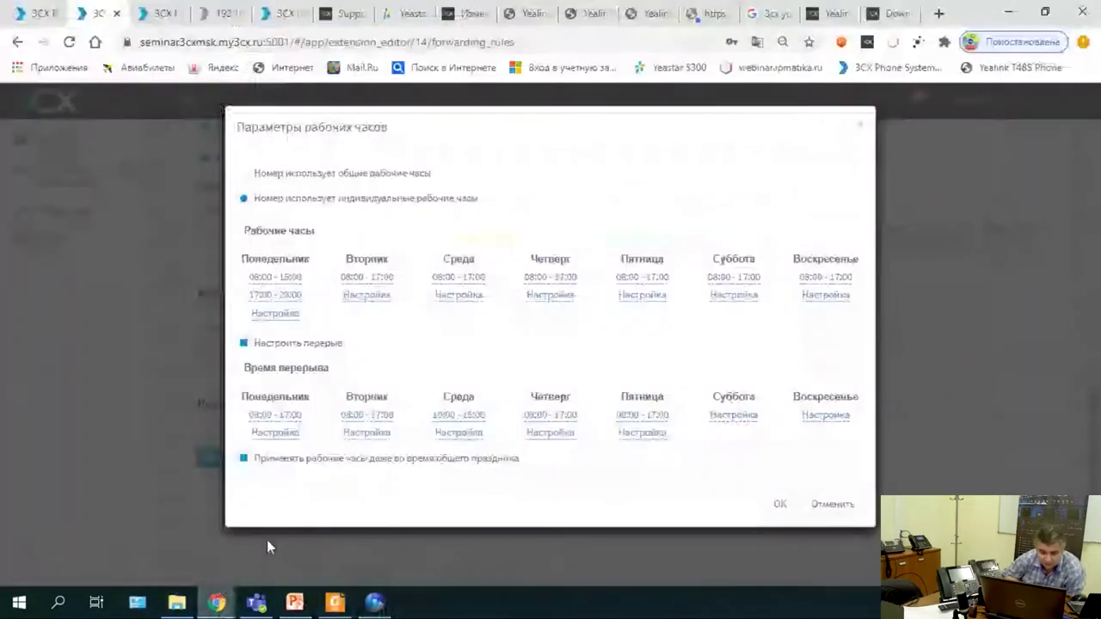
- Try changing Monday's first working-hours range start hour to 24, which is rejected as invalid
click(265, 313)
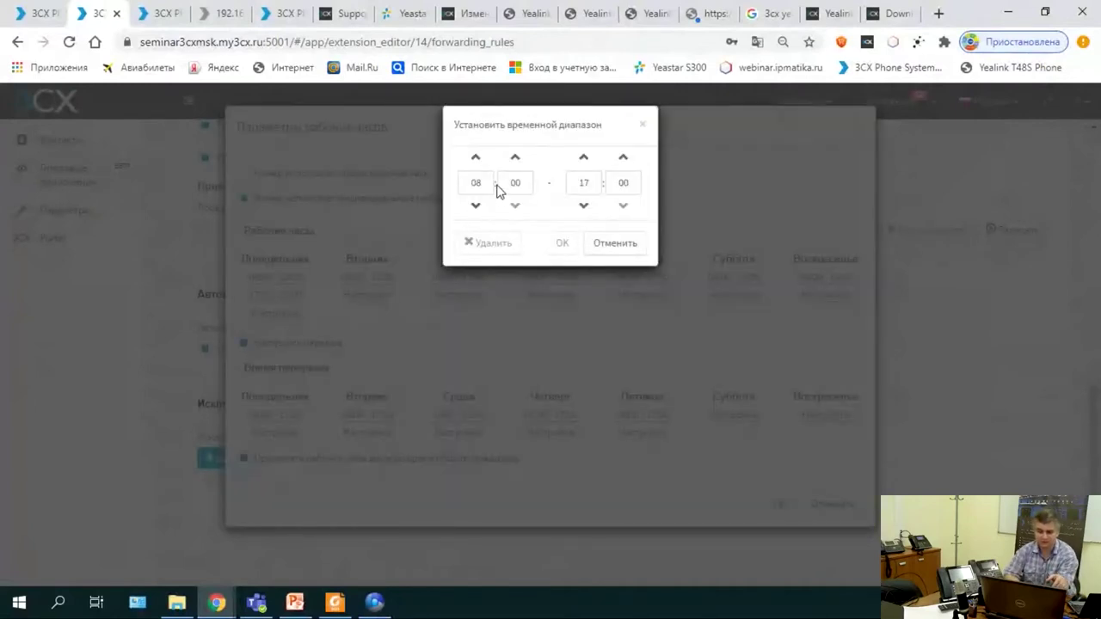
drag(492, 182, 430, 181)
text(24)
click(592, 184)
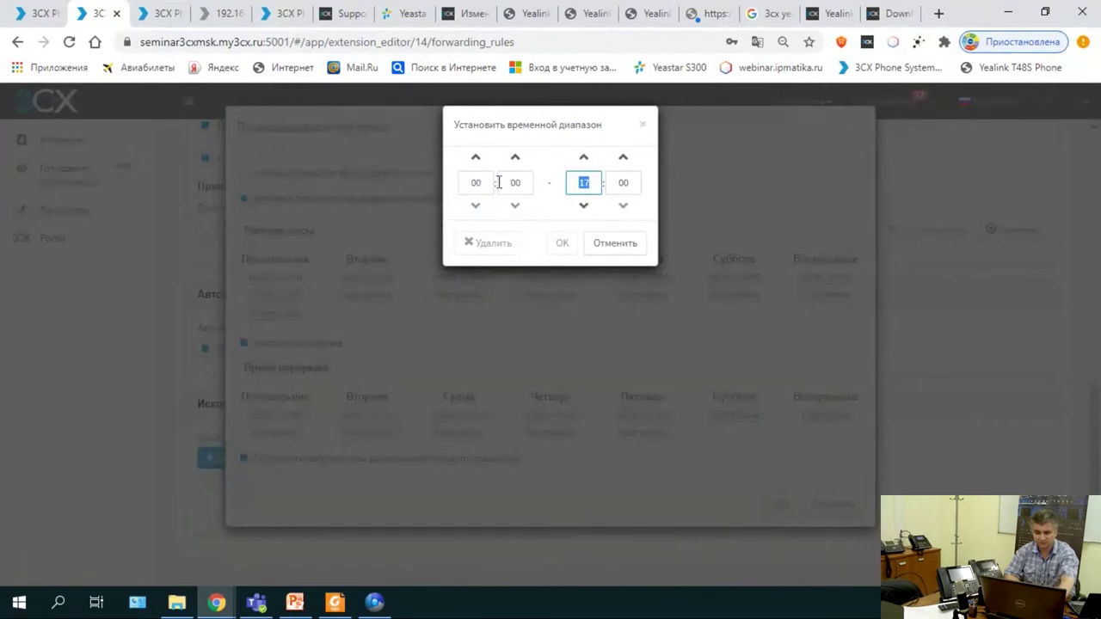
click(476, 184)
click(599, 182)
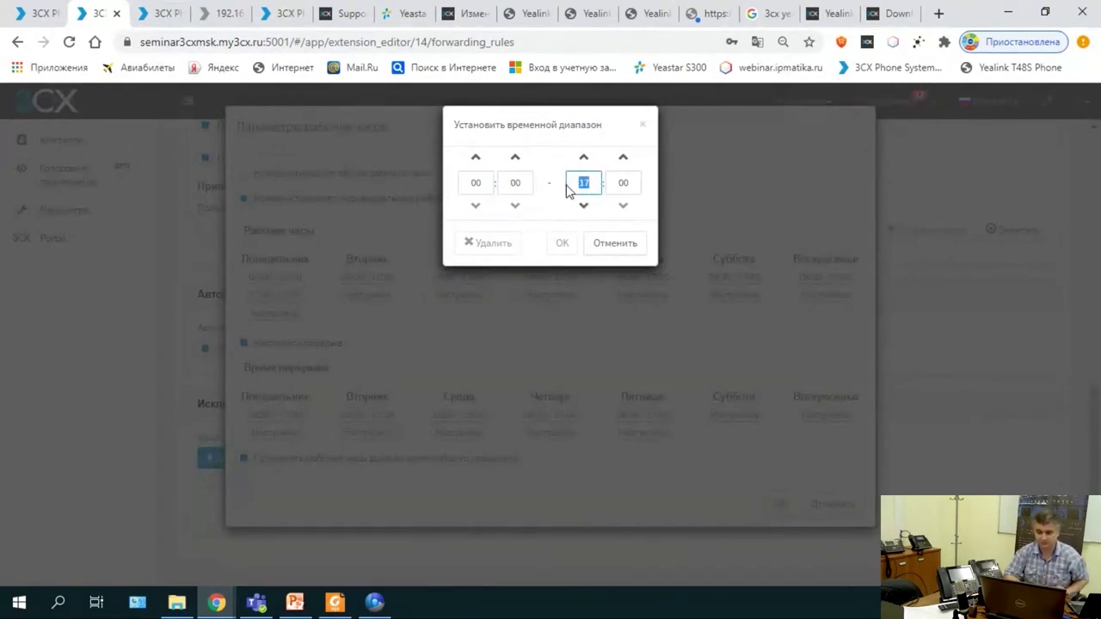
- Close the time-range editor unchanged, glance at the slide deck, and return to the extensions list
click(643, 126)
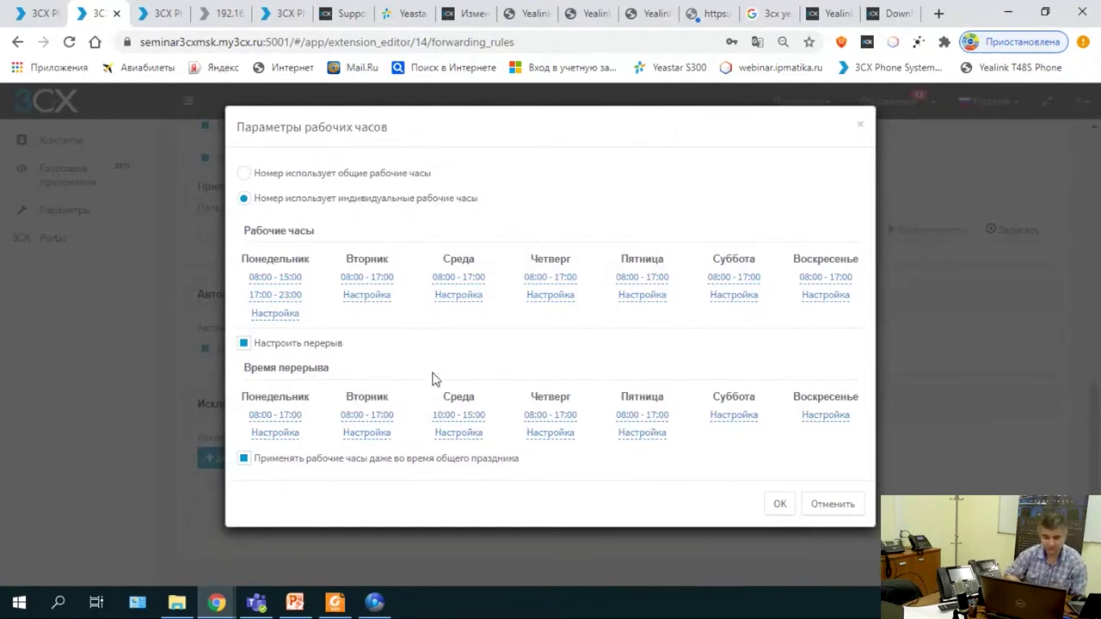
click(336, 604)
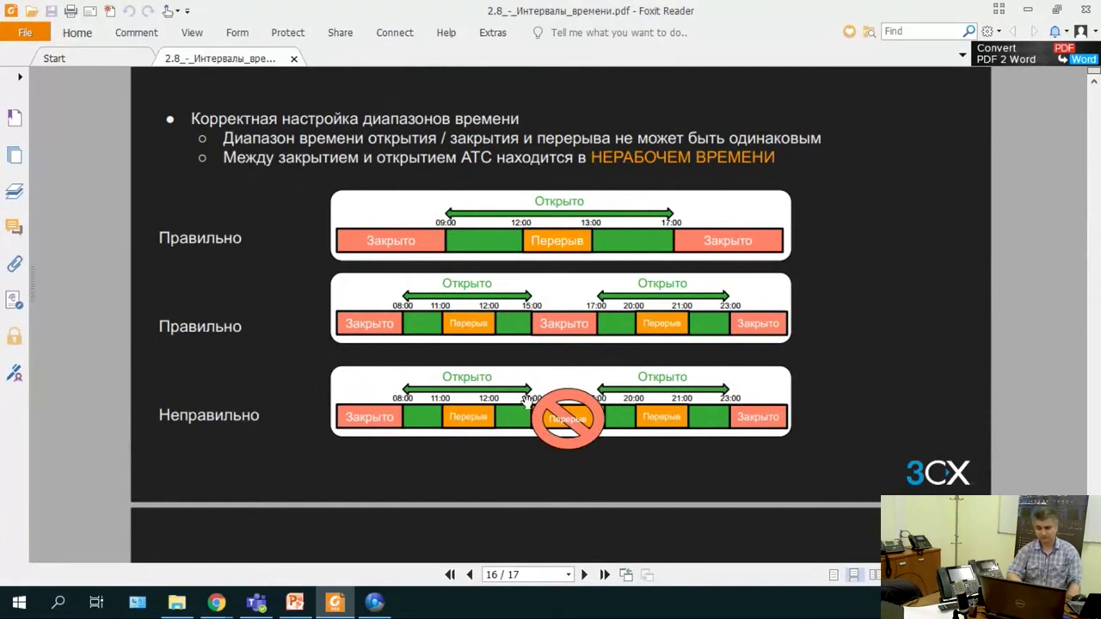
key(alt+Tab)
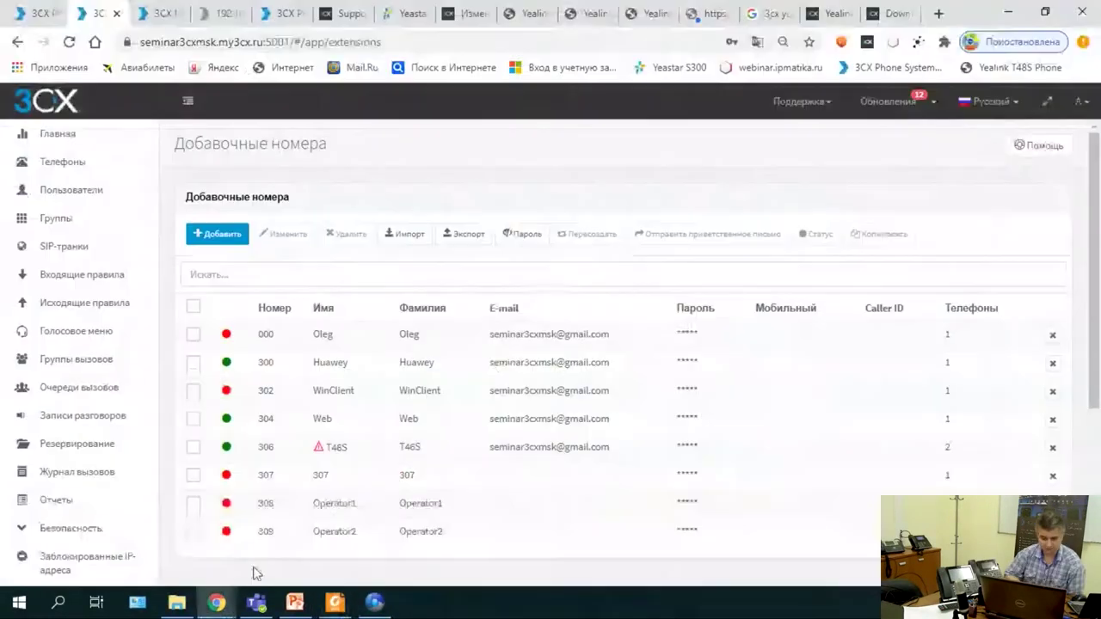
- Open the 02_Intermediate training-slides folder and select the 2.6 forwarding-rules presentation
click(176, 604)
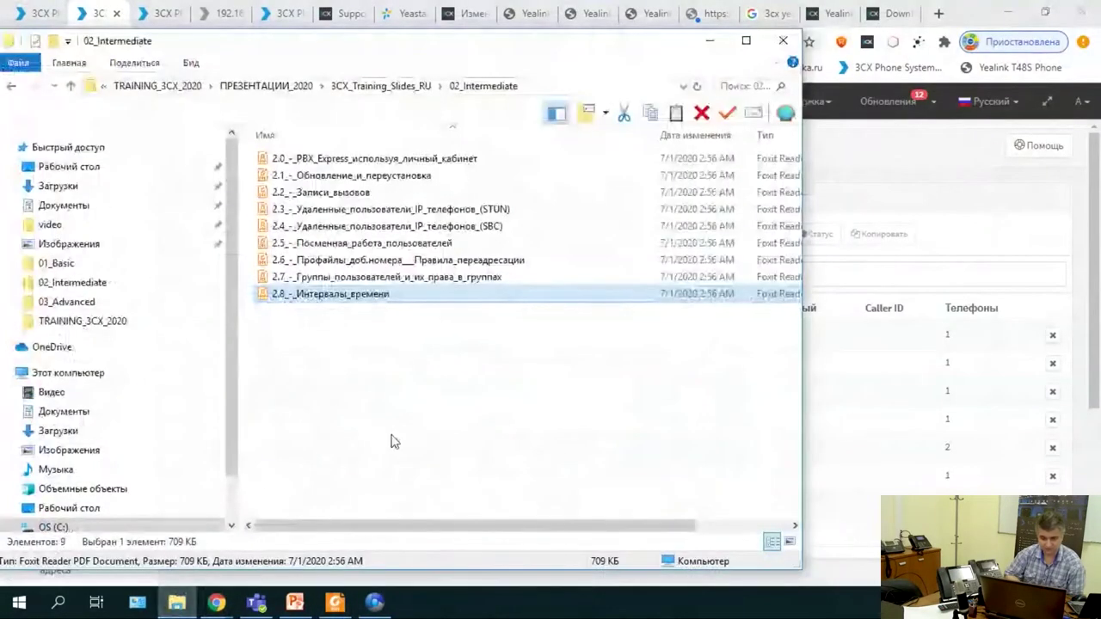
click(392, 441)
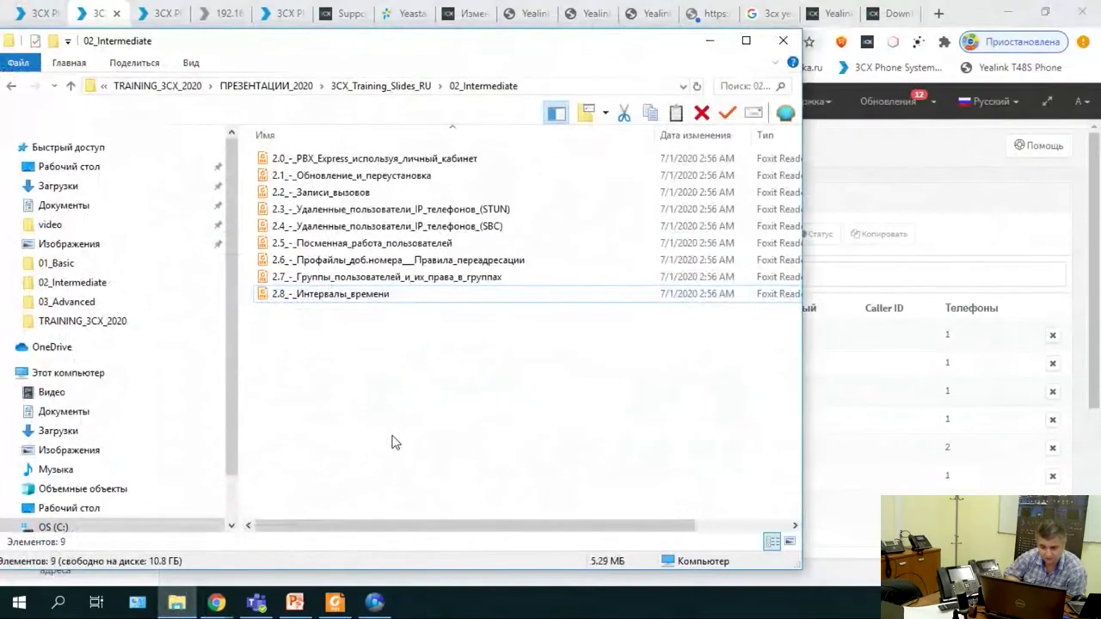
key(Up)
key(Up)
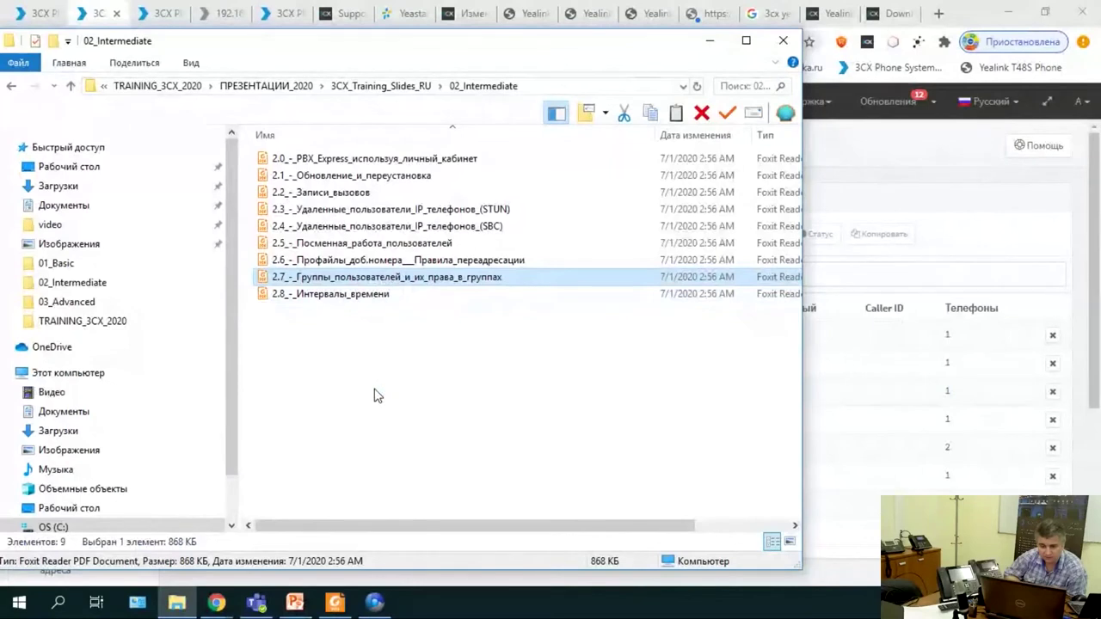
key(Up)
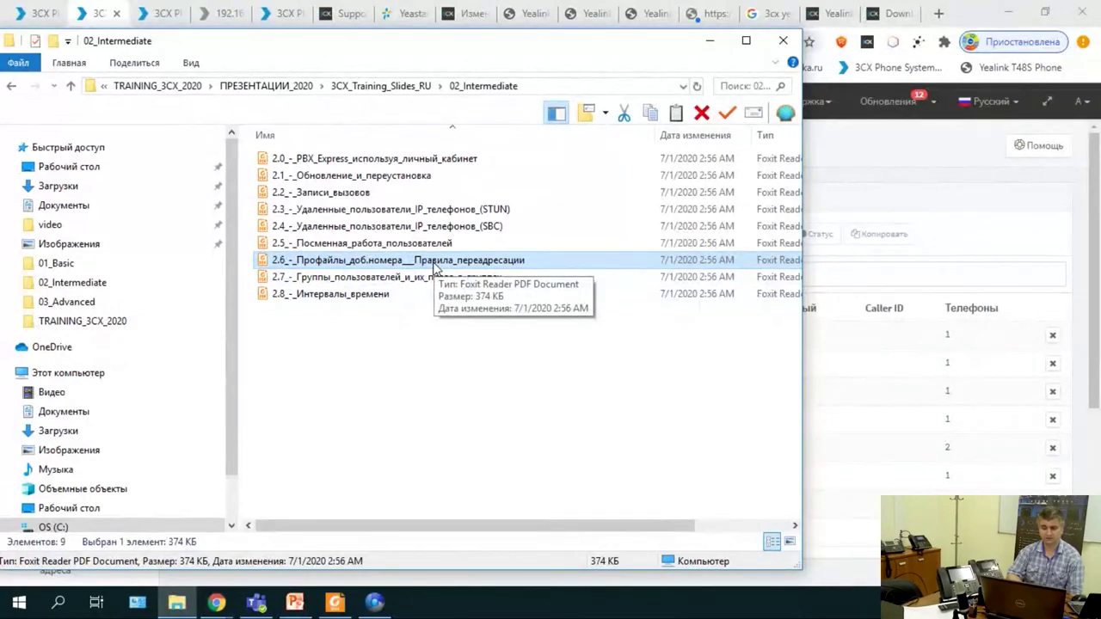
- Open the 2.6 profiles and forwarding-rules deck at the extension-statuses slide, then return to the web client
double_click(433, 261)
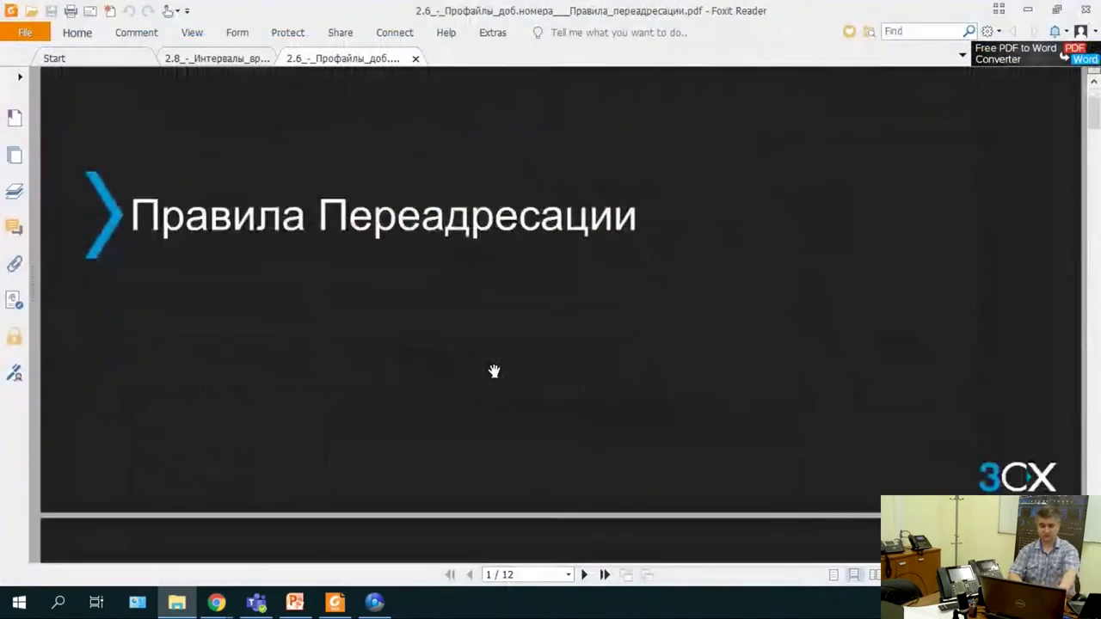
scroll(495, 373, down, 1)
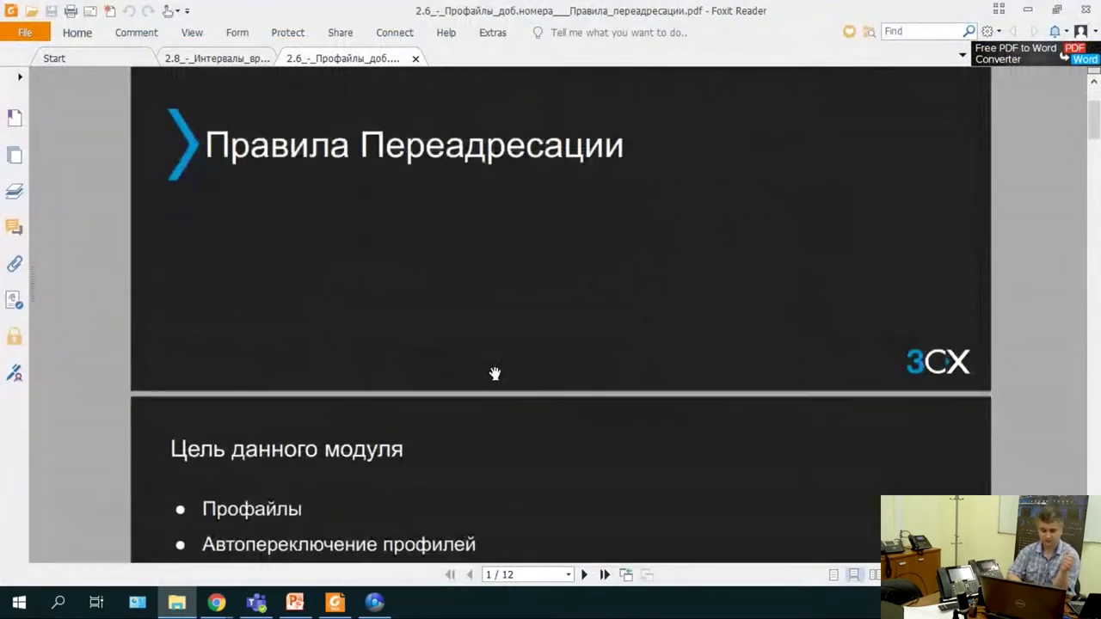
scroll(495, 373, down, 1)
scroll(495, 373, down, 1)
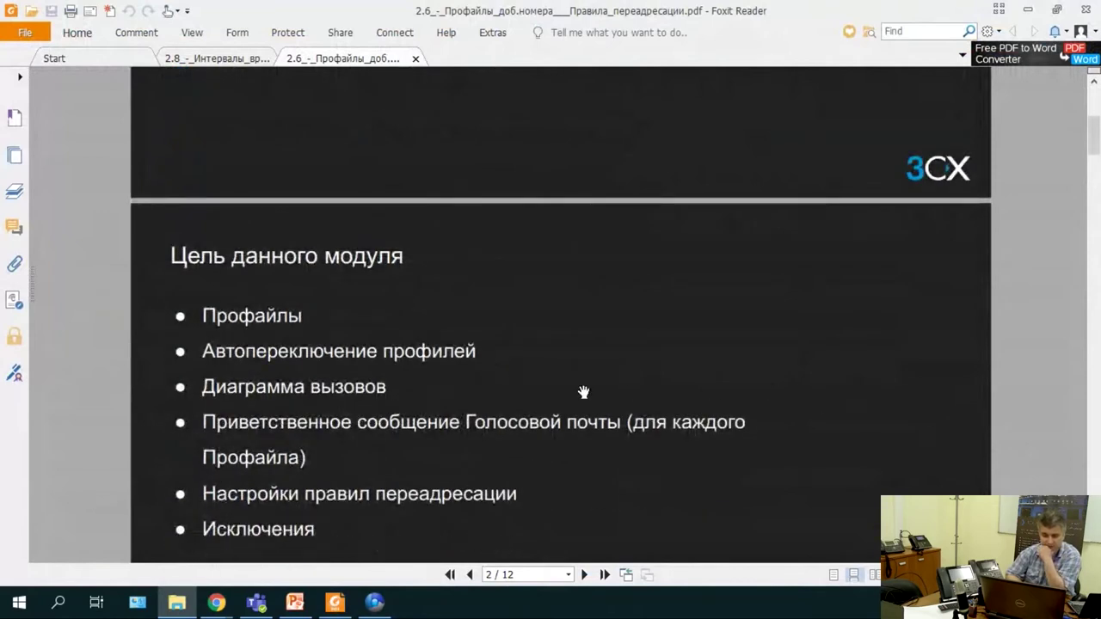
scroll(792, 398, down, 1)
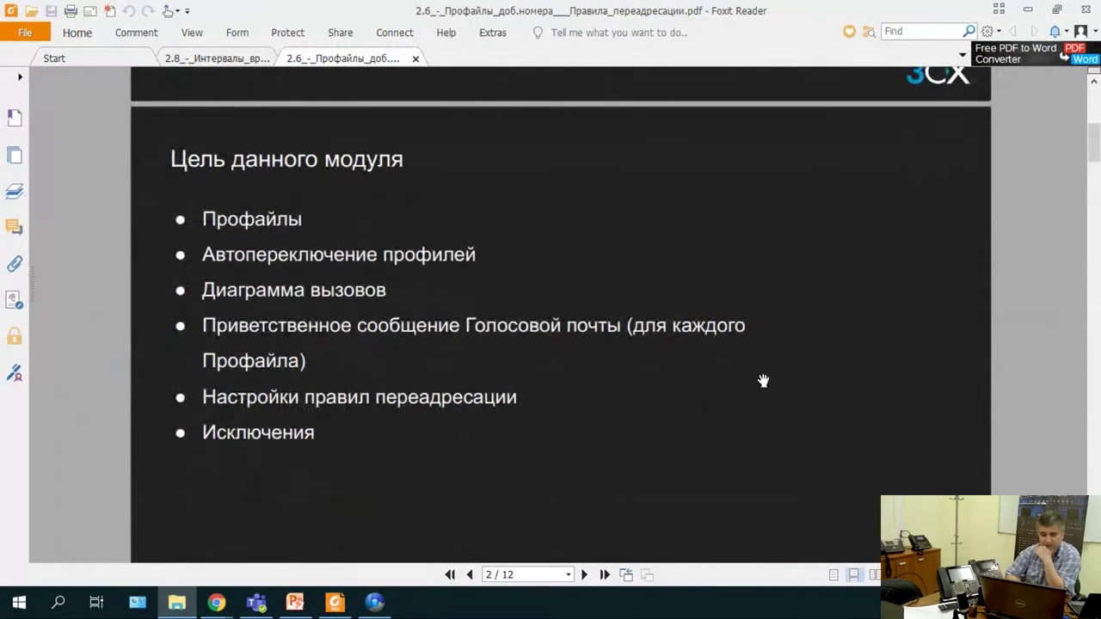
scroll(763, 382, down, 1)
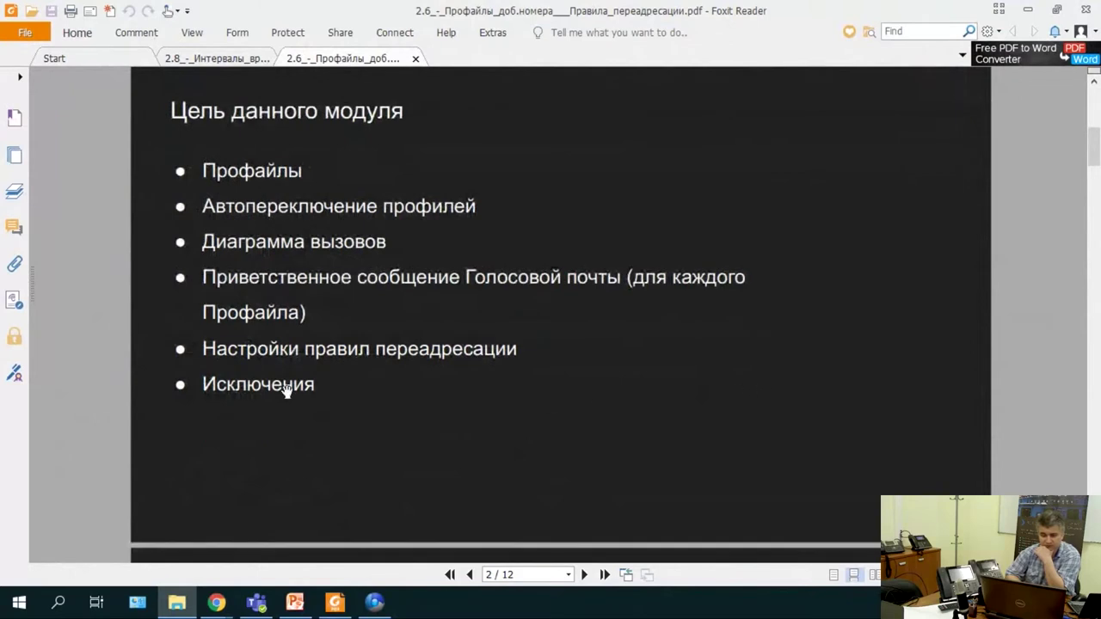
scroll(668, 381, down, 2)
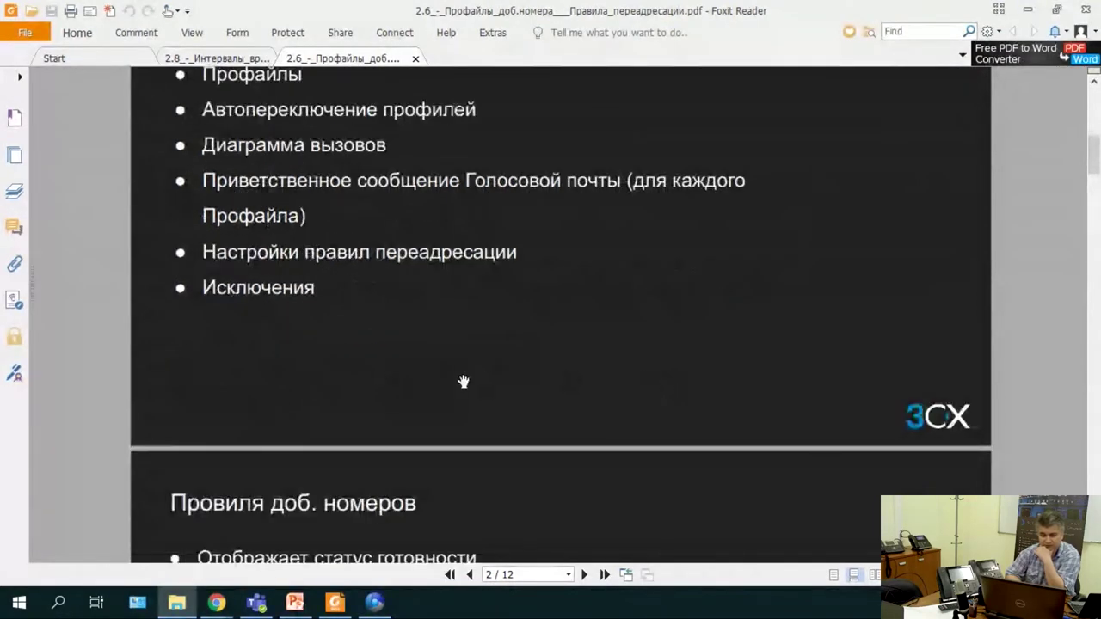
scroll(464, 381, down, 3)
scroll(193, 178, down, 4)
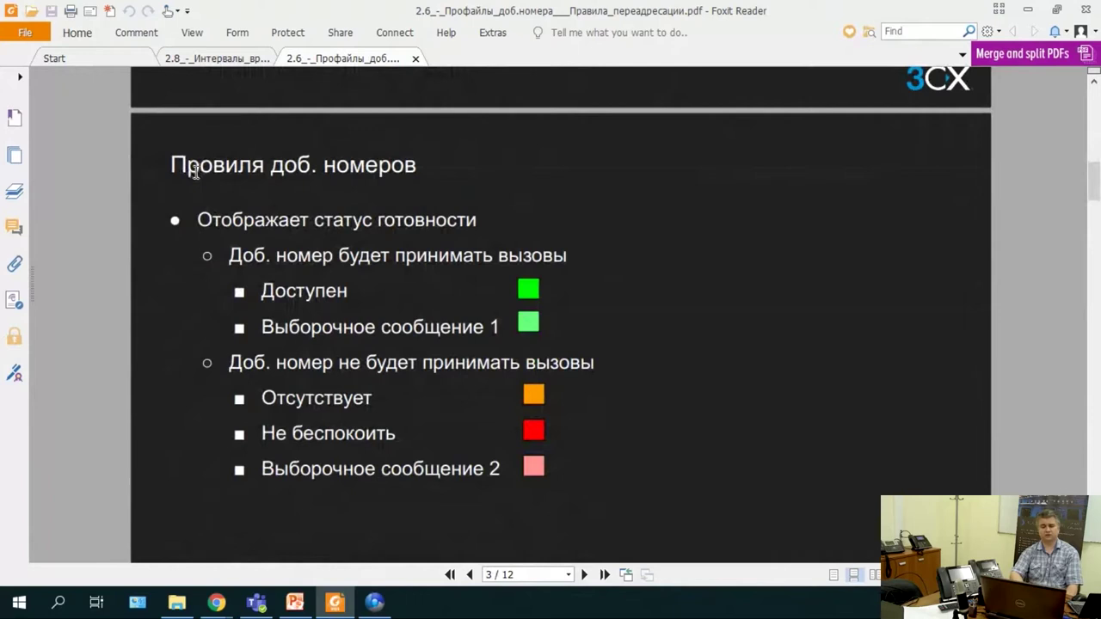
drag(178, 168, 430, 176)
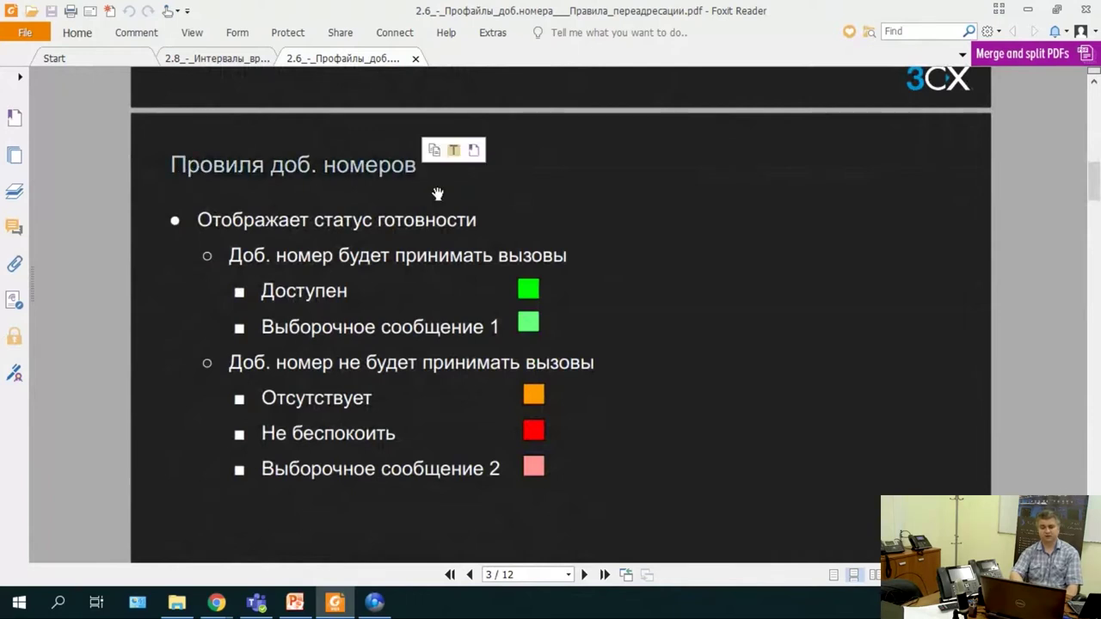
scroll(657, 331, down, 1)
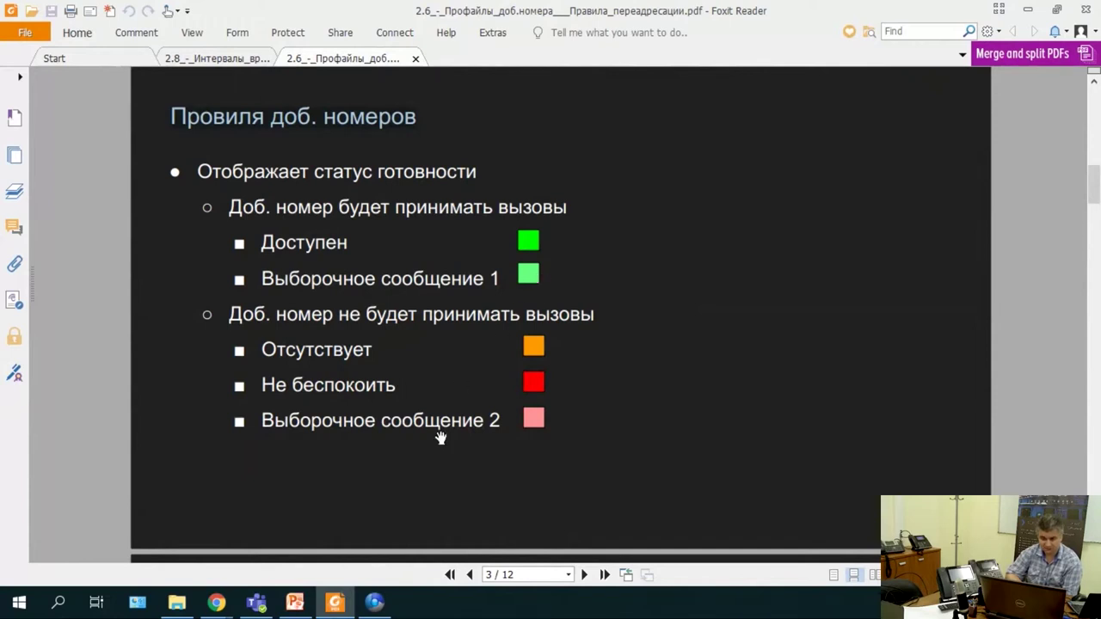
click(375, 602)
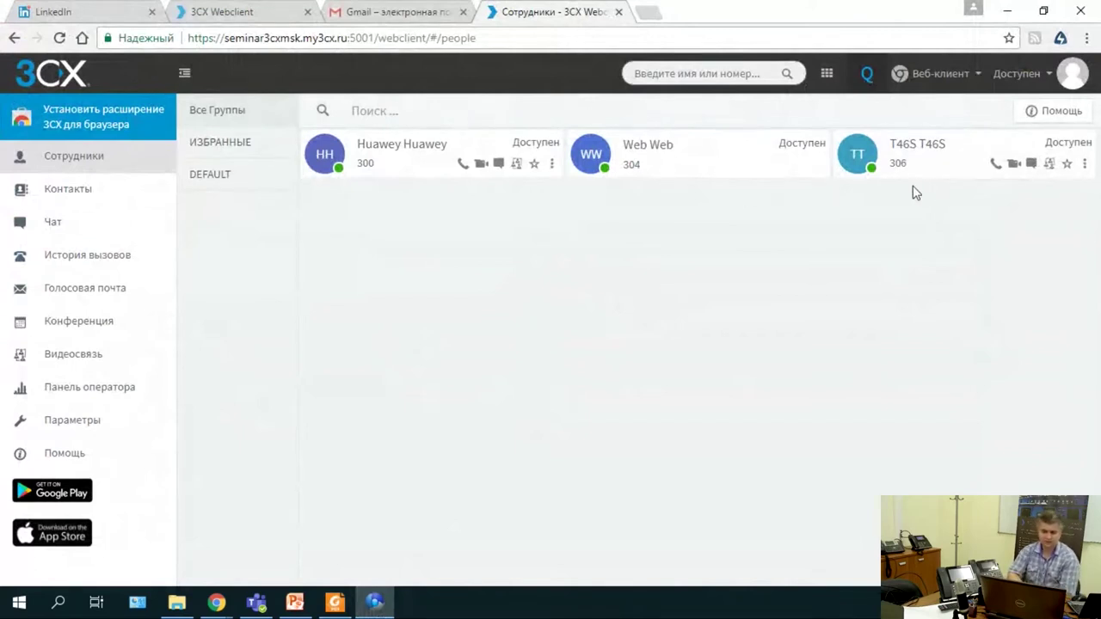
click(336, 602)
click(336, 602)
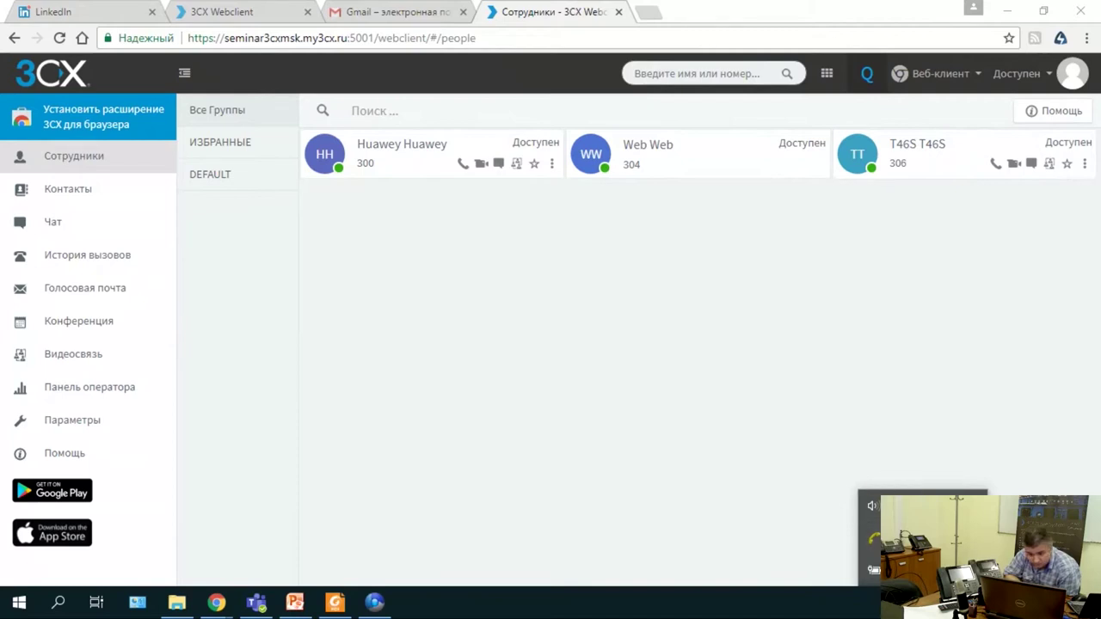
click(57, 602)
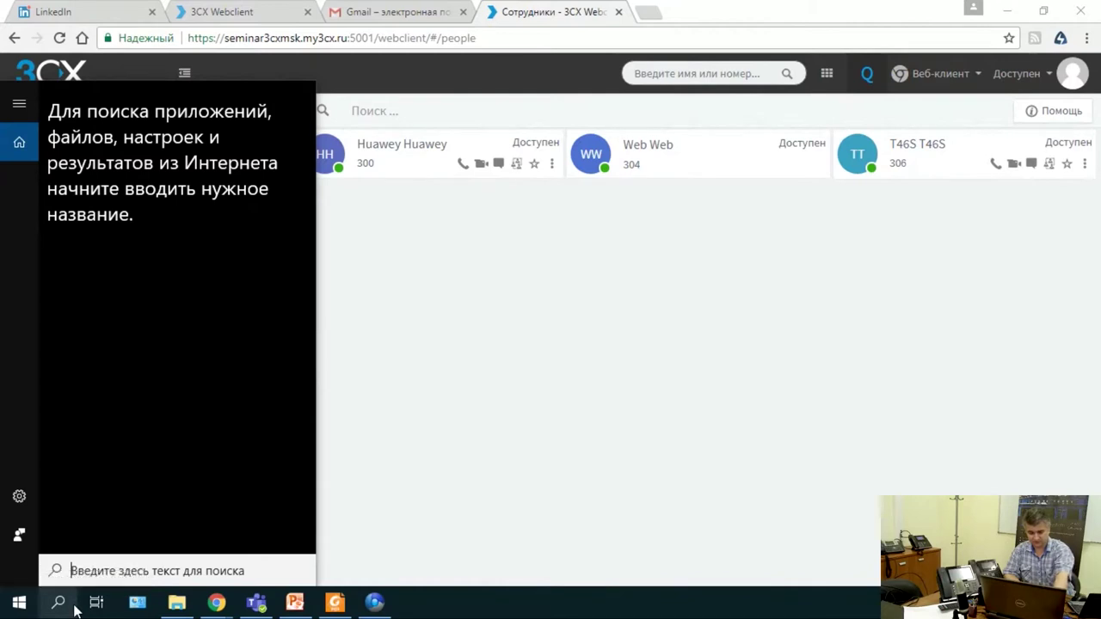
click(75, 608)
- Bring Foxit back and highlight 'Выборочное сообщение 1' on the extension-statuses slide
click(332, 604)
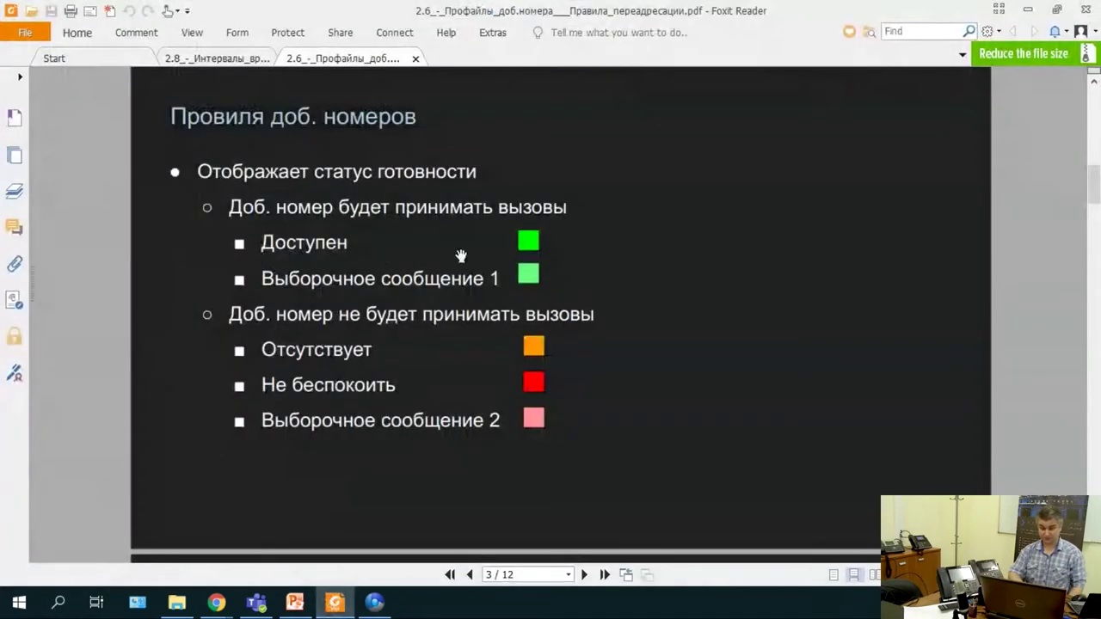
drag(267, 282, 494, 281)
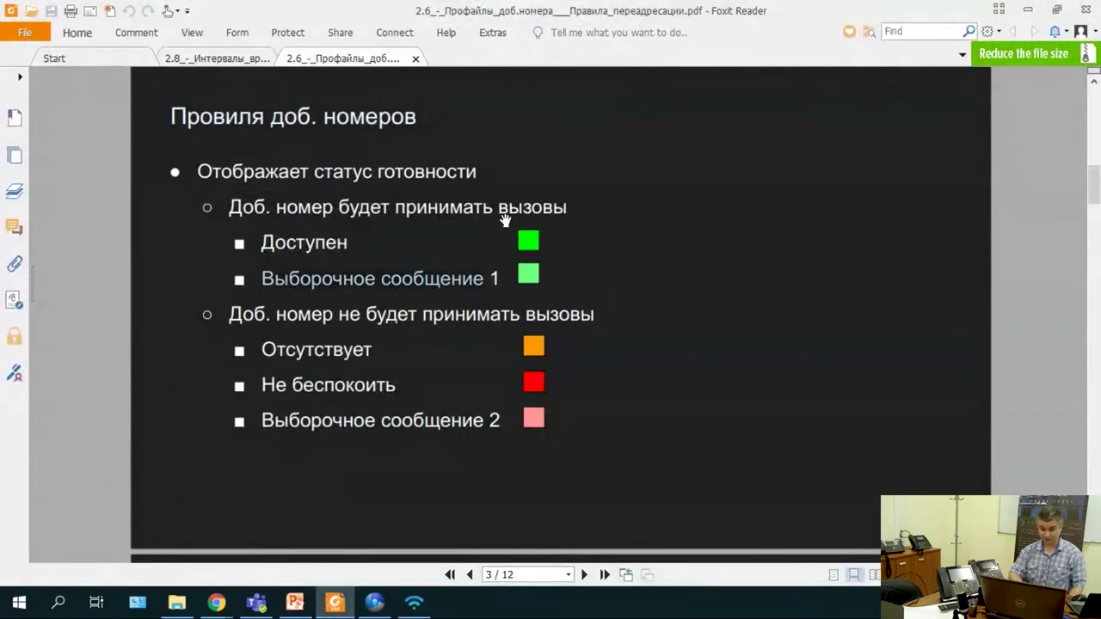
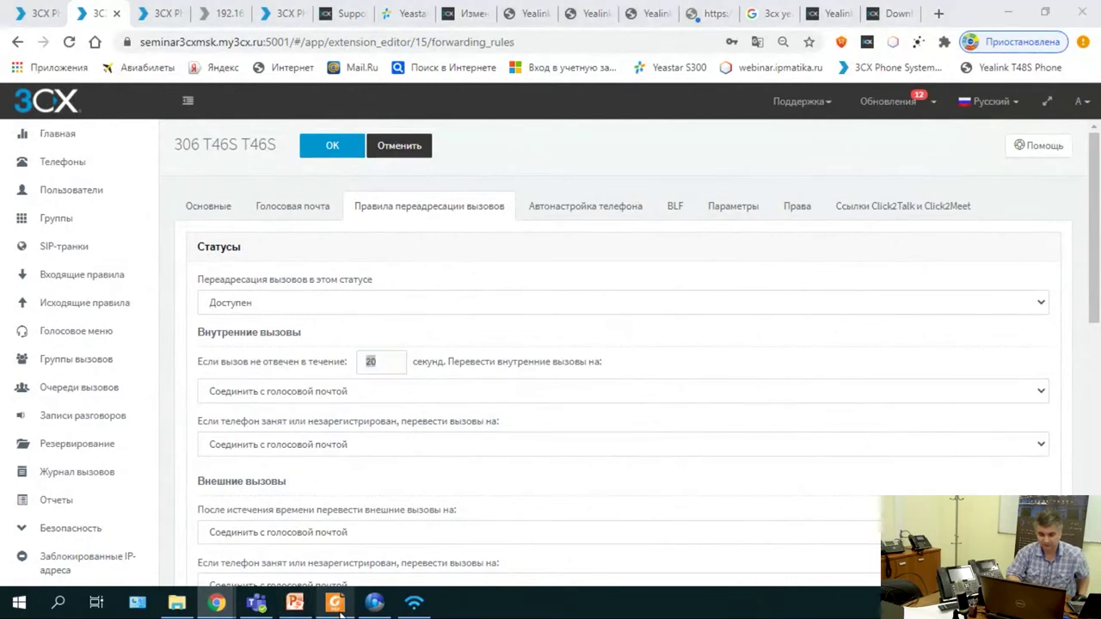
click(336, 604)
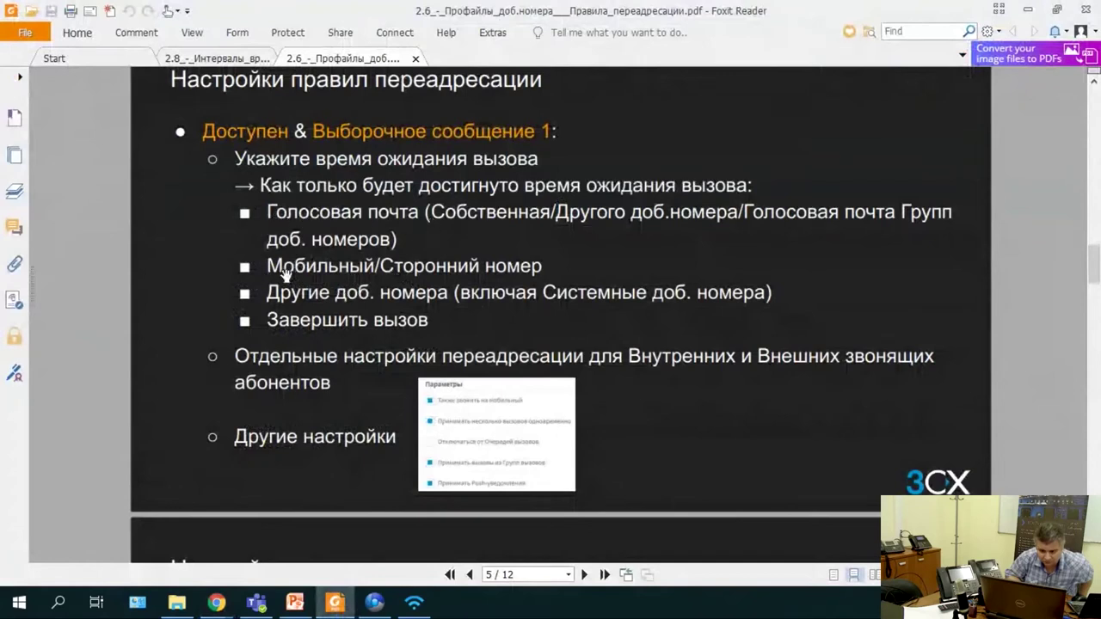
mouse_move(216, 604)
click(258, 551)
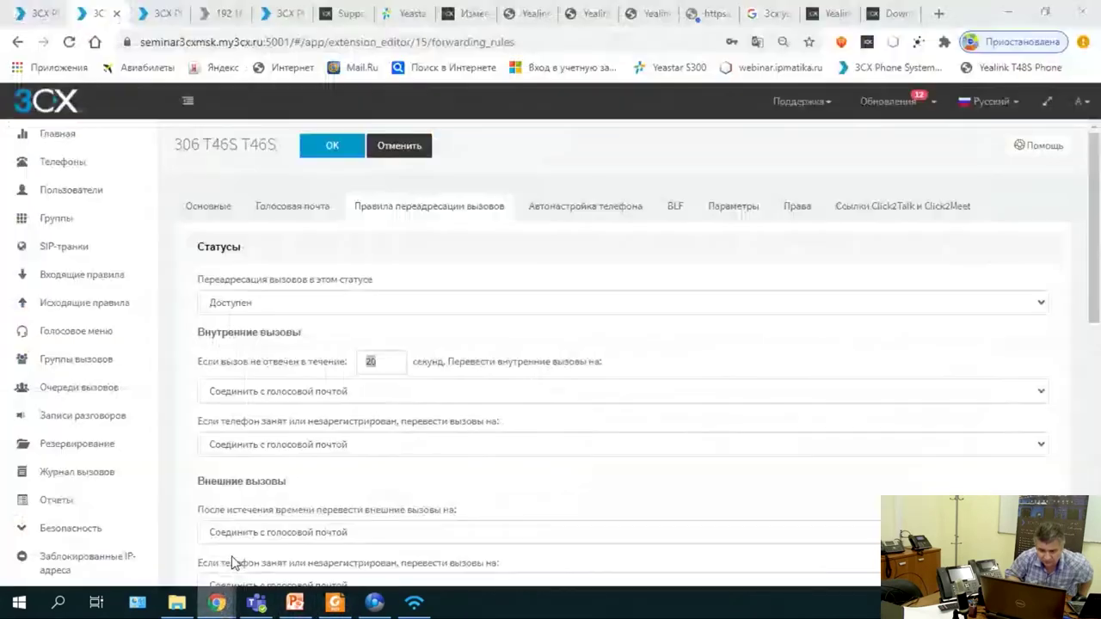
click(310, 390)
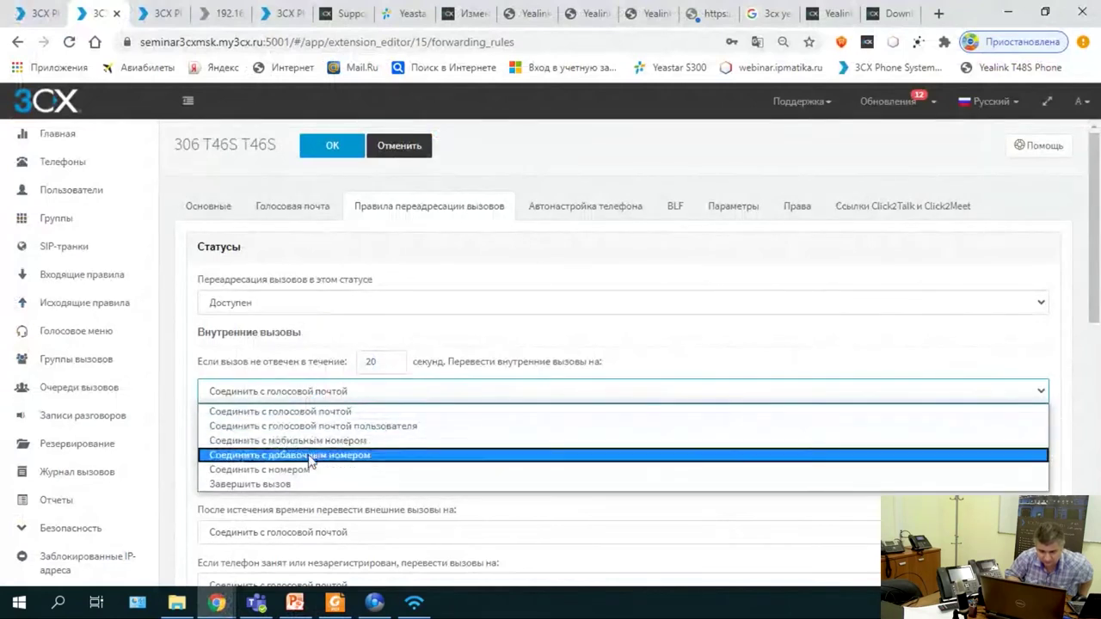
click(335, 602)
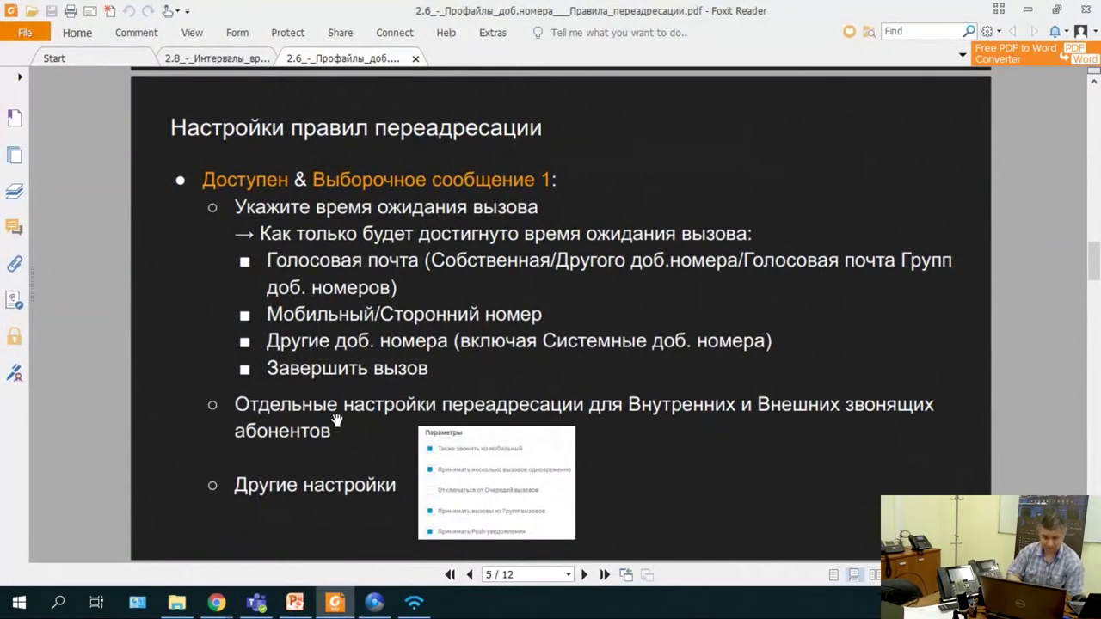
mouse_move(217, 604)
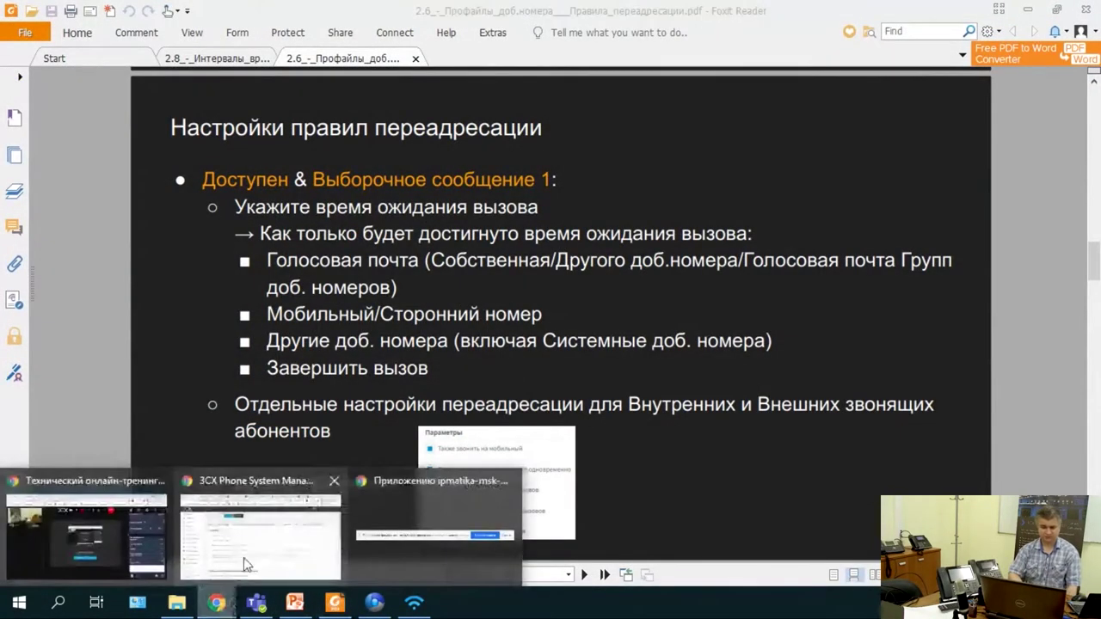
click(258, 538)
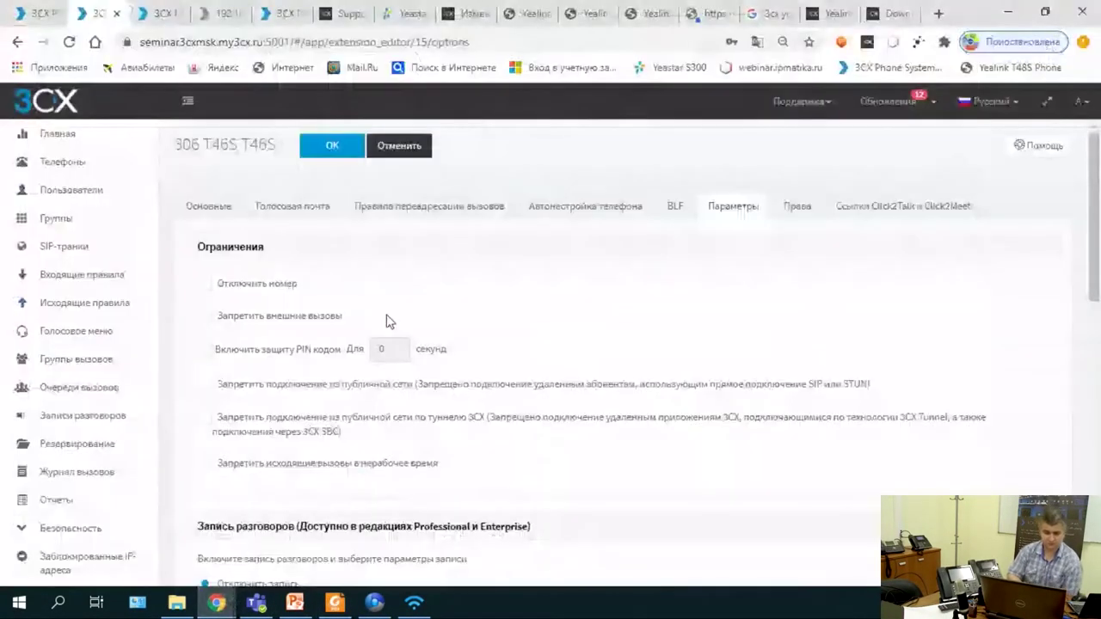
click(383, 222)
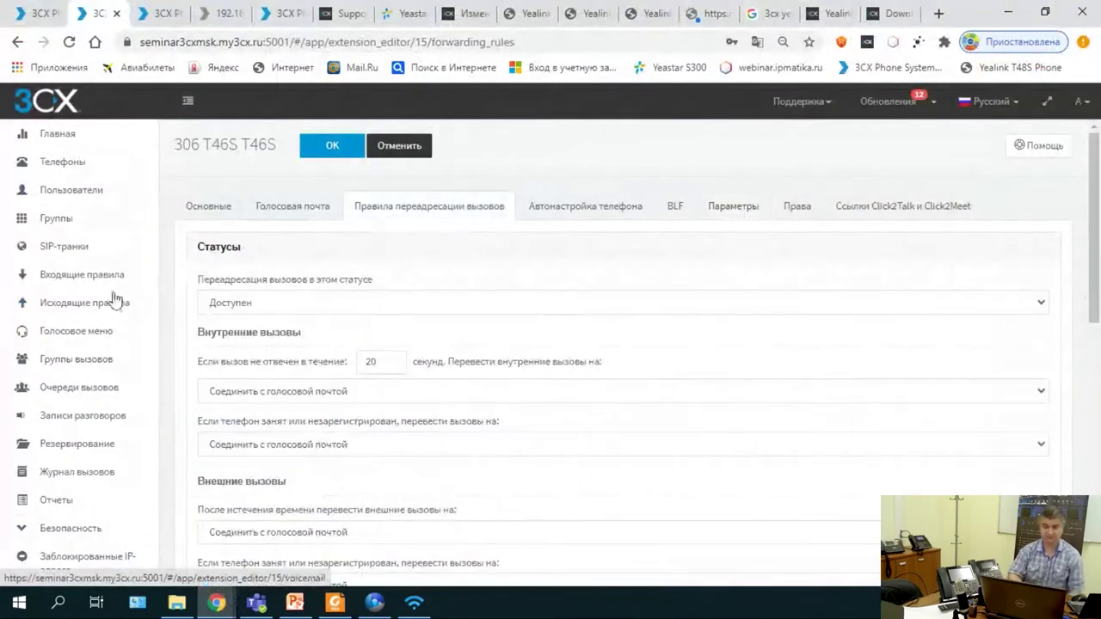
scroll(1019, 439, down, 3)
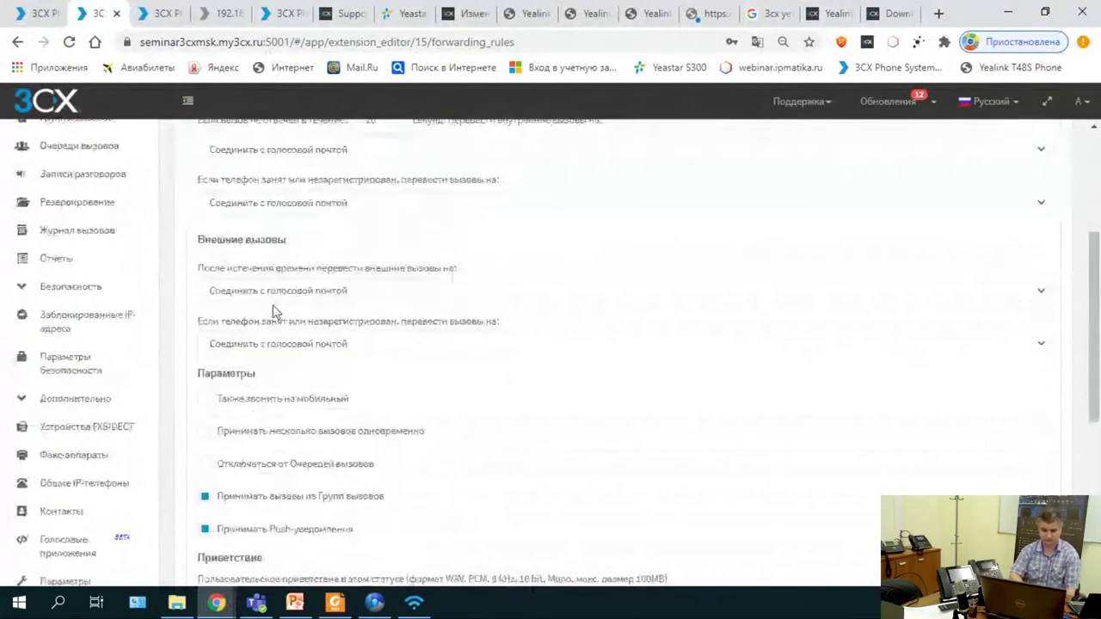
scroll(347, 449, down, 2)
scroll(344, 456, up, 1)
scroll(806, 250, up, 4)
scroll(803, 254, down, 6)
scroll(725, 326, down, 1)
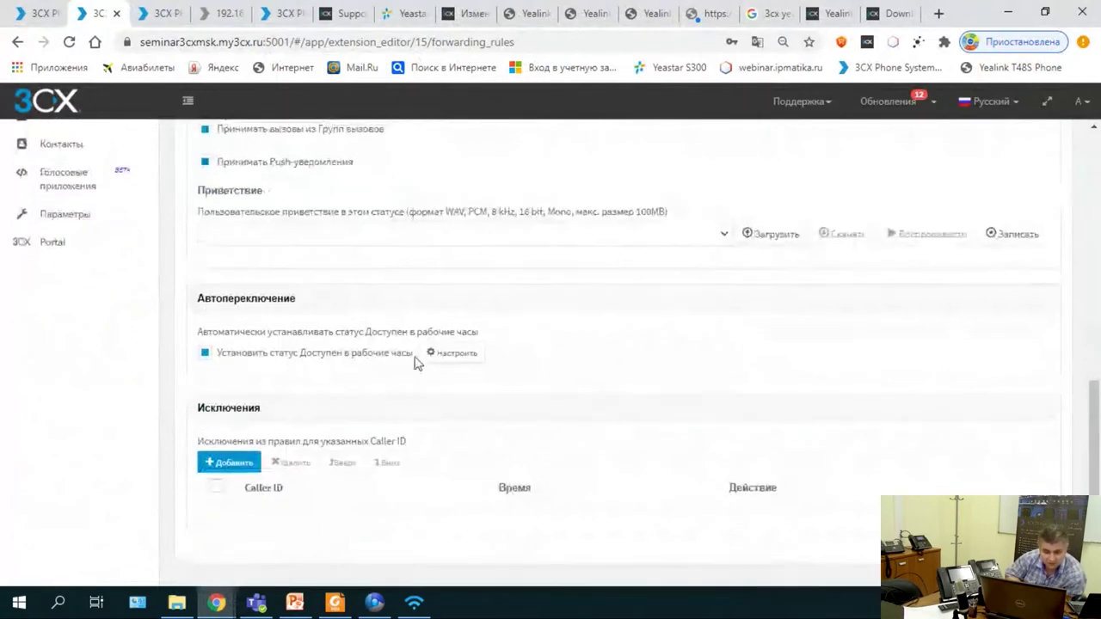
scroll(418, 359, up, 2)
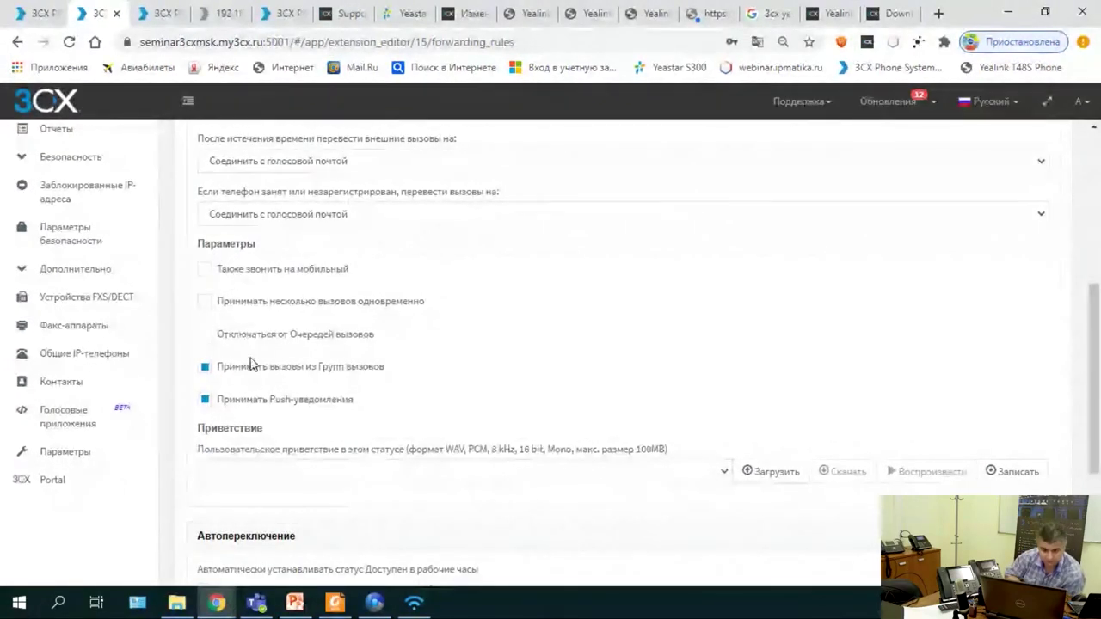
scroll(251, 365, up, 5)
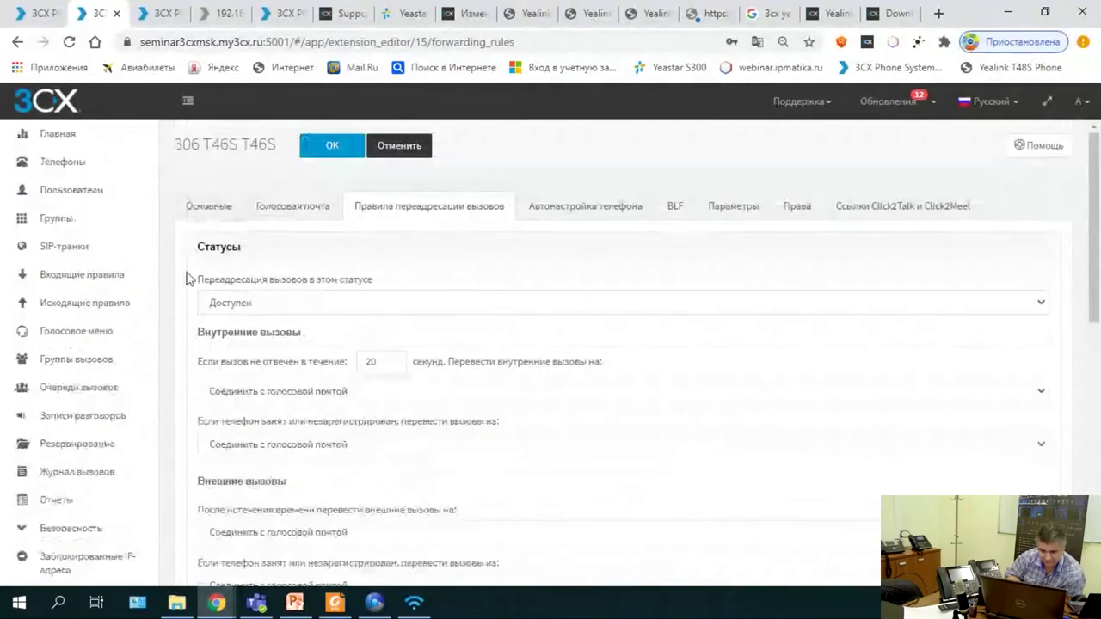
- Check the forwarding status list and leave it on Доступен
click(661, 298)
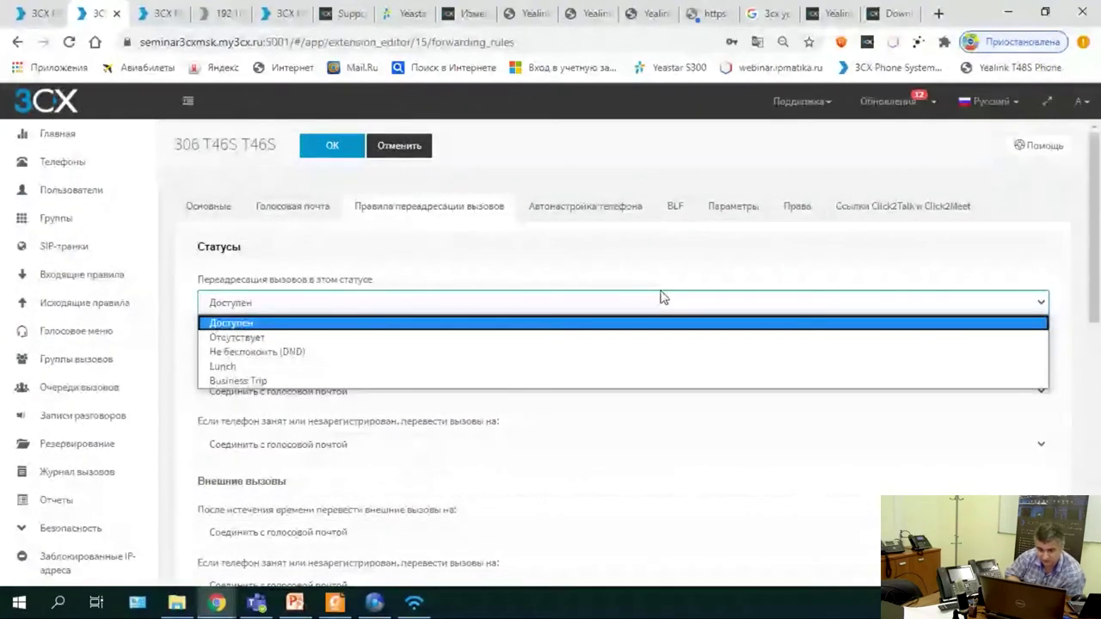
click(662, 298)
click(660, 306)
click(659, 306)
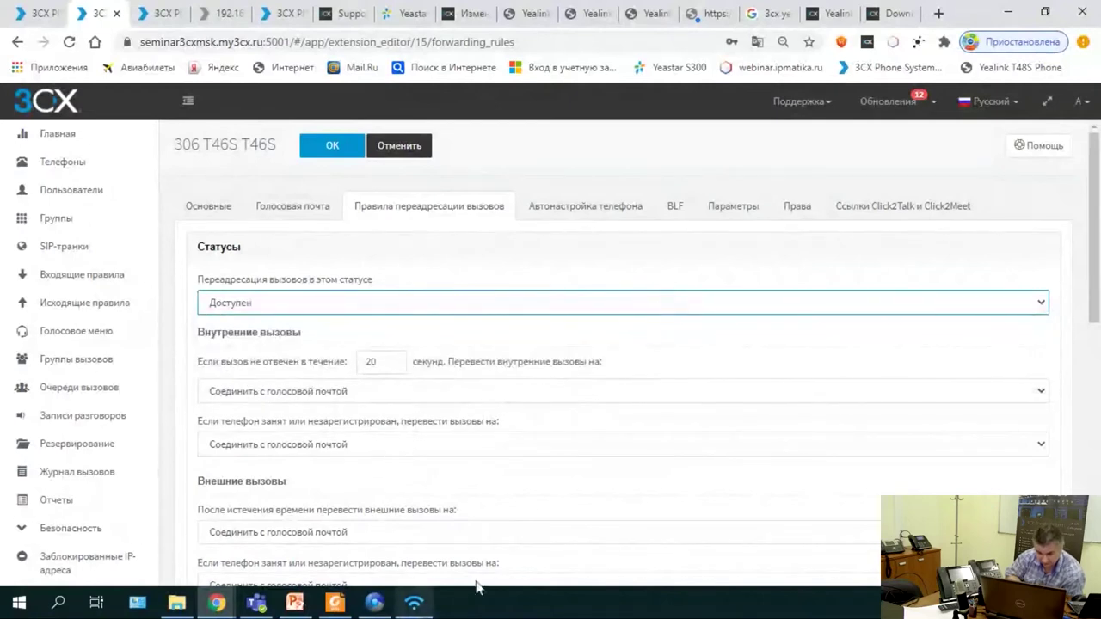
scroll(624, 507, down, 2)
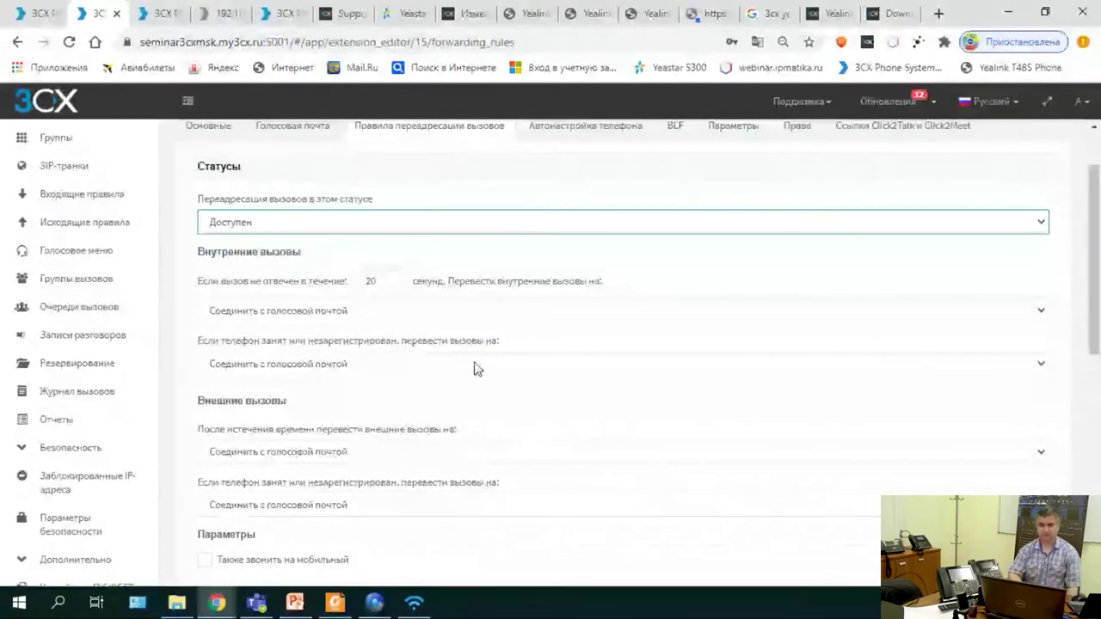
- Keep voicemail forwarding for unanswered internal calls and for busy or unregistered phones
click(913, 313)
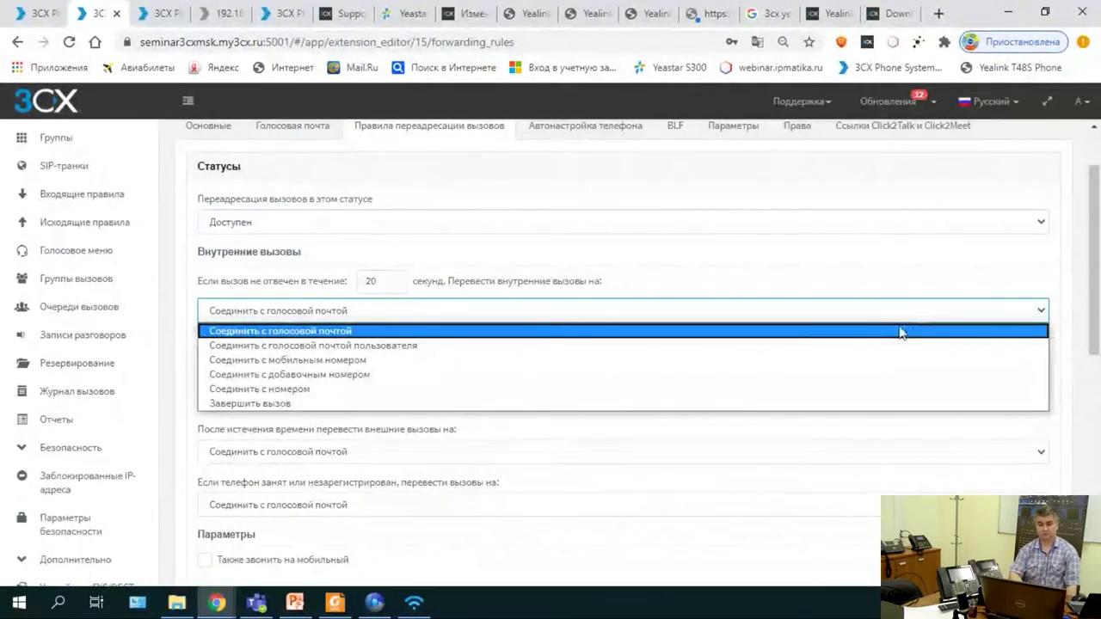
click(886, 291)
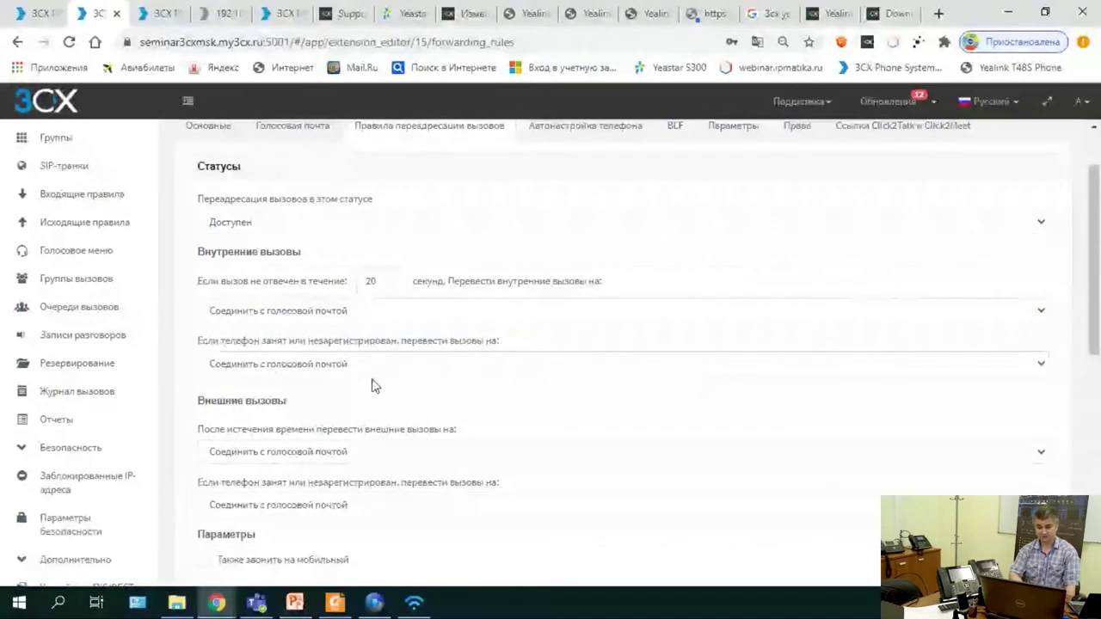
click(558, 368)
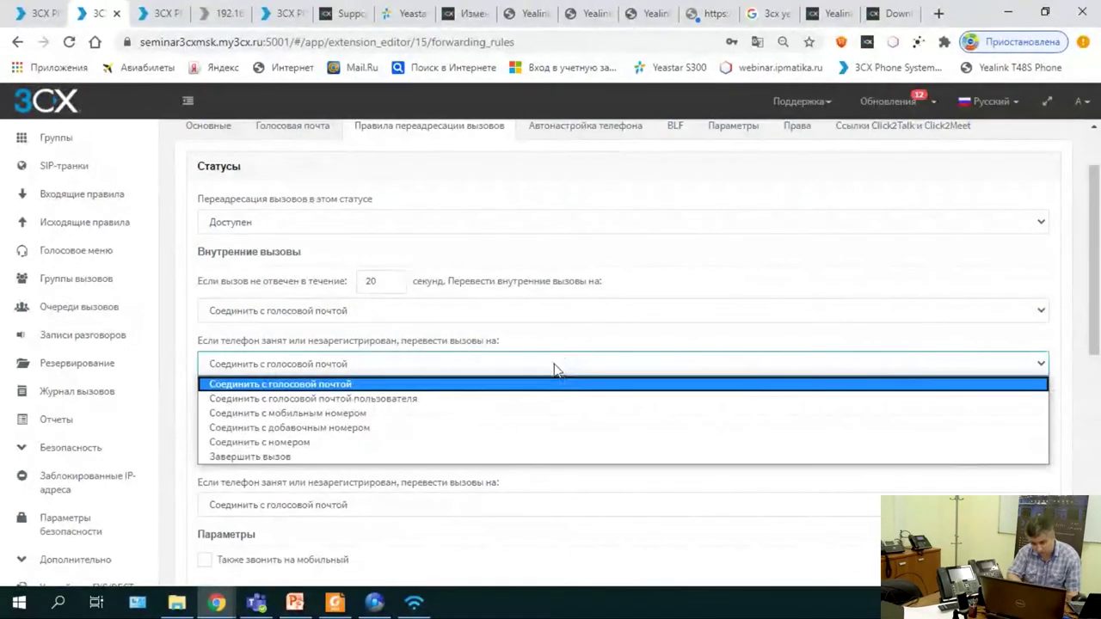
click(628, 275)
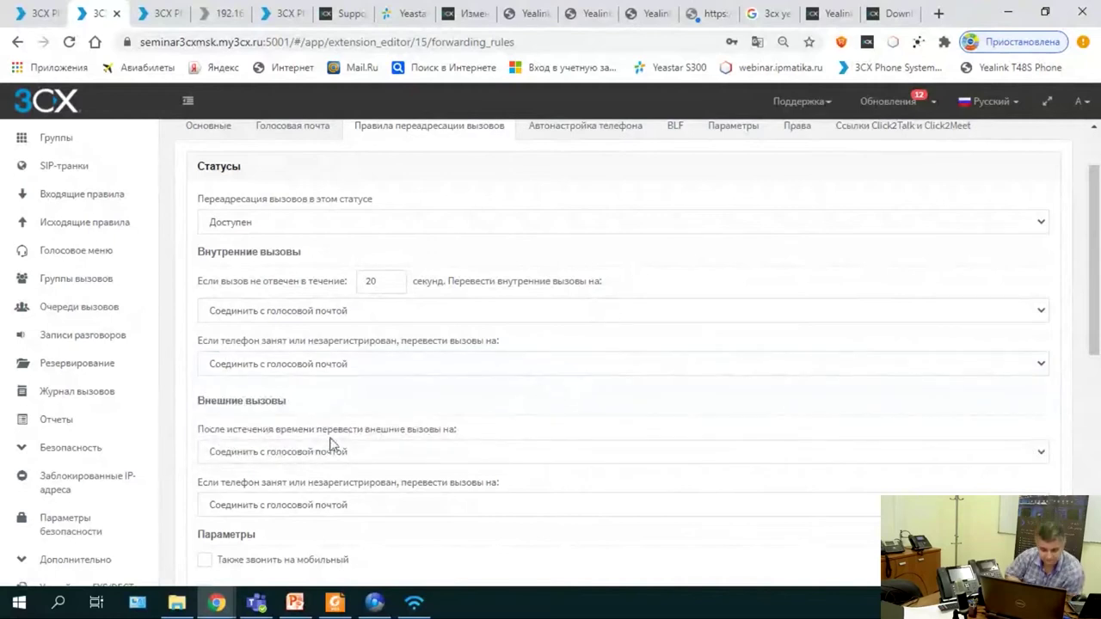
scroll(343, 436, down, 1)
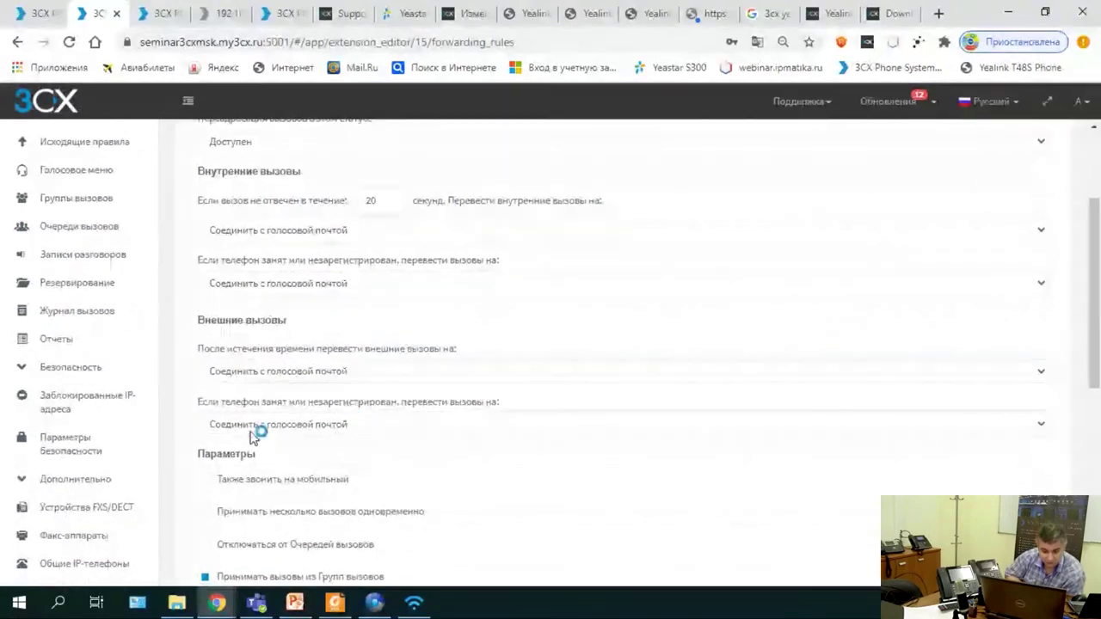
scroll(248, 438, up, 1)
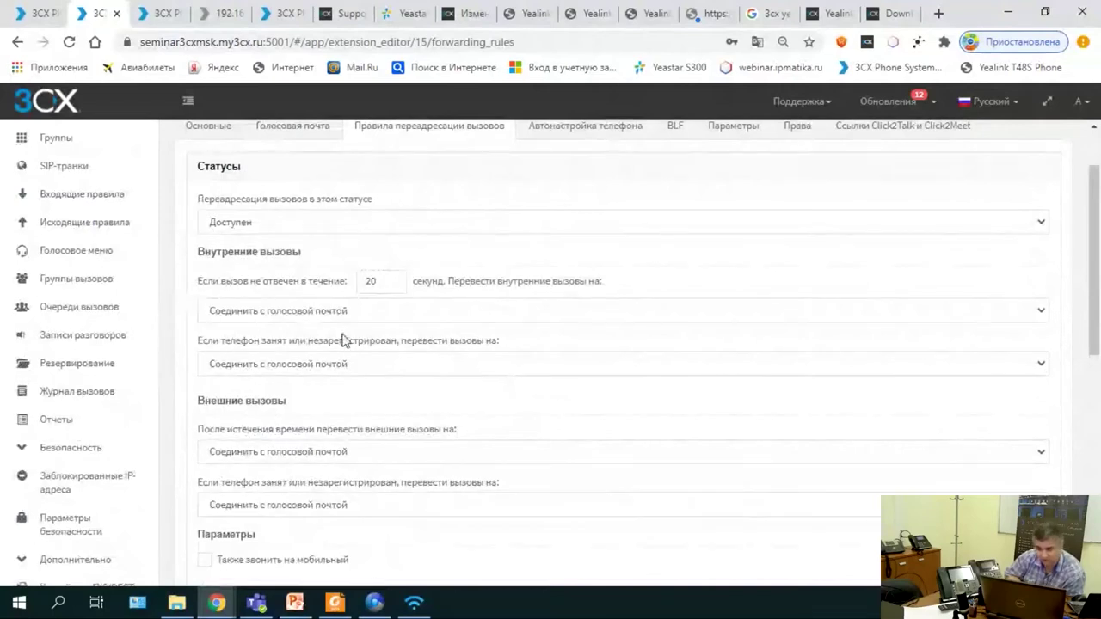
- Glance at the forwarding-rules slides, then leave the external-call forwarding choices unchanged
click(334, 604)
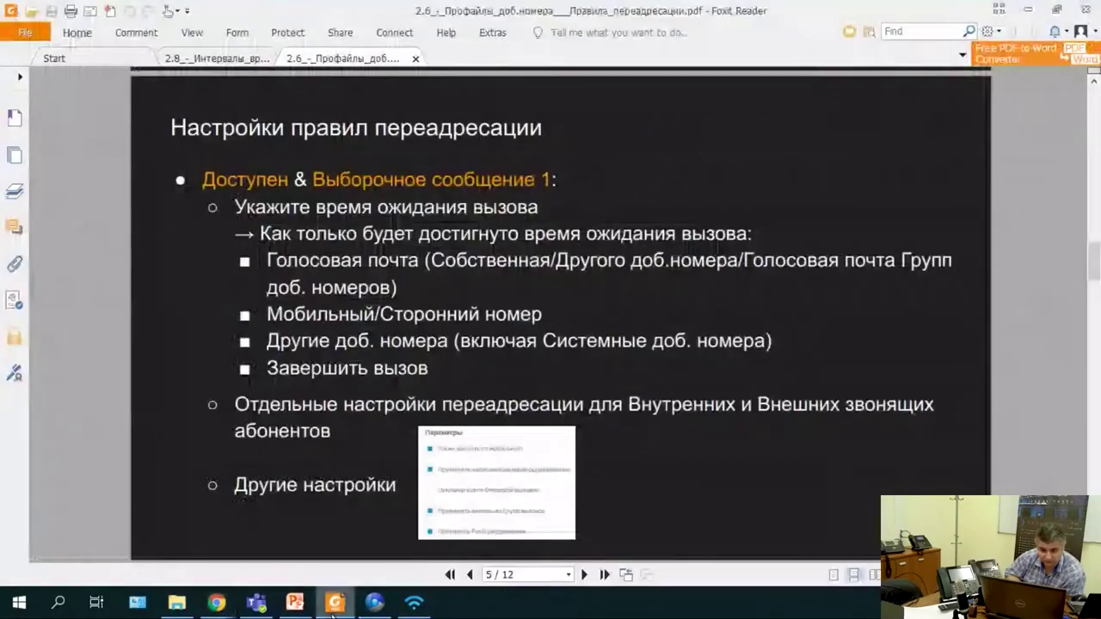
click(335, 605)
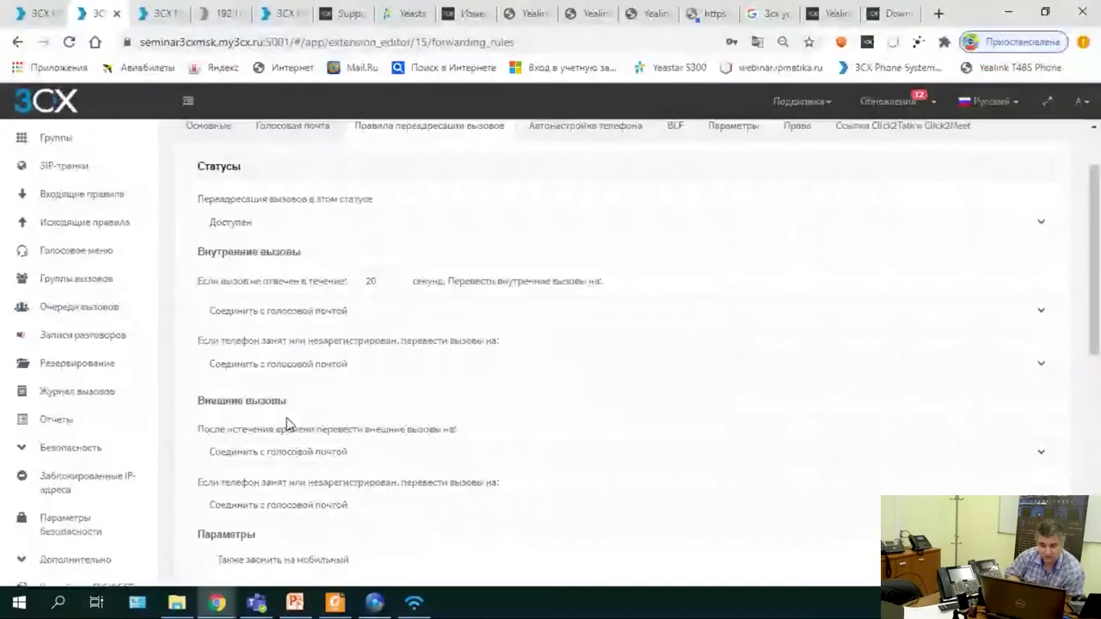
scroll(286, 423, down, 1)
click(352, 370)
click(348, 371)
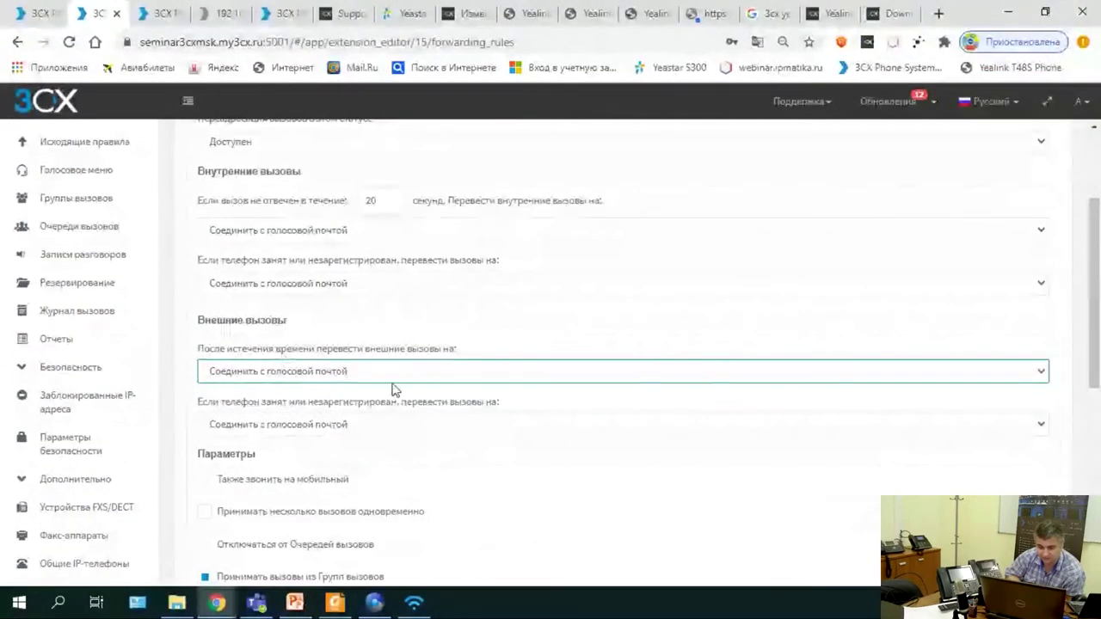
- Keep external-call timeout forwarding on 'Соединить с голосовой почтой' and show slide 5 in Foxit Reader
click(413, 380)
click(412, 382)
click(413, 382)
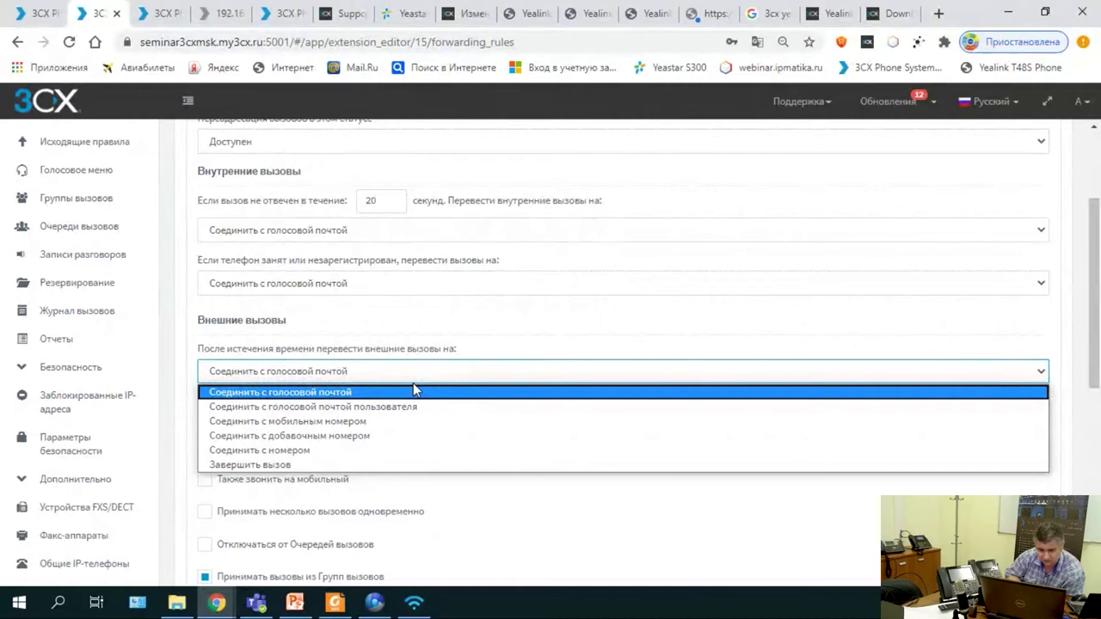
click(413, 384)
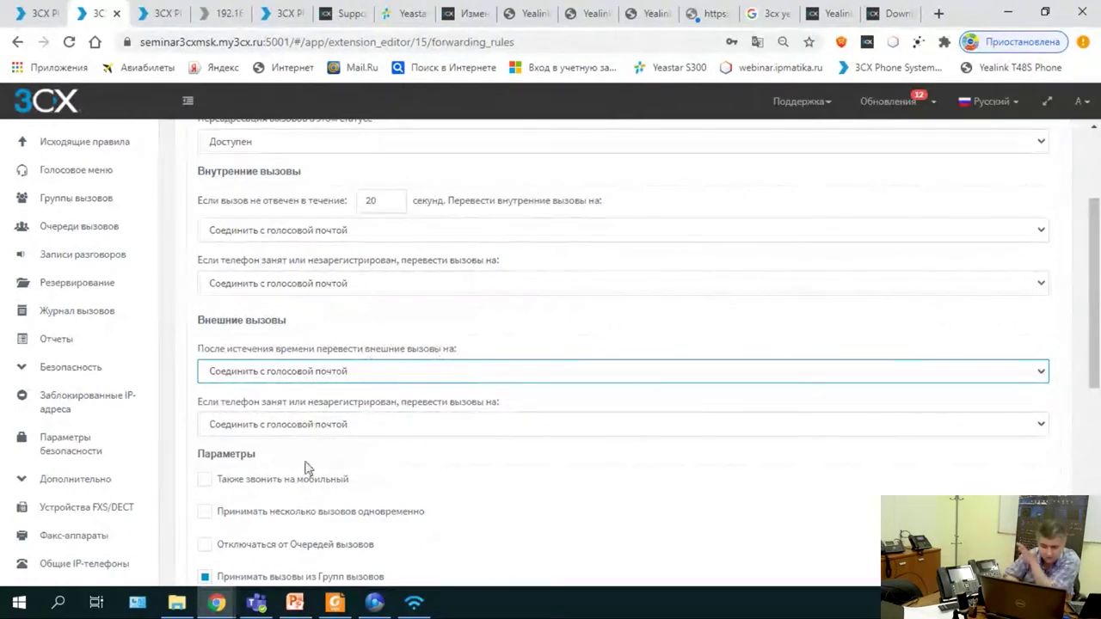
scroll(628, 531, down, 1)
scroll(628, 531, down, 3)
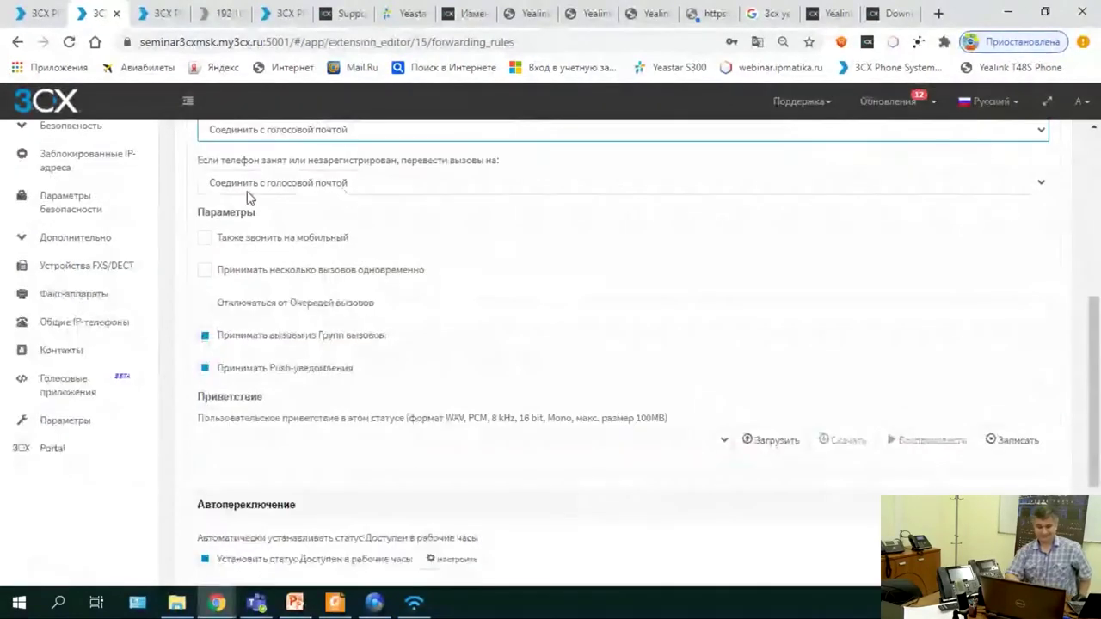
click(335, 605)
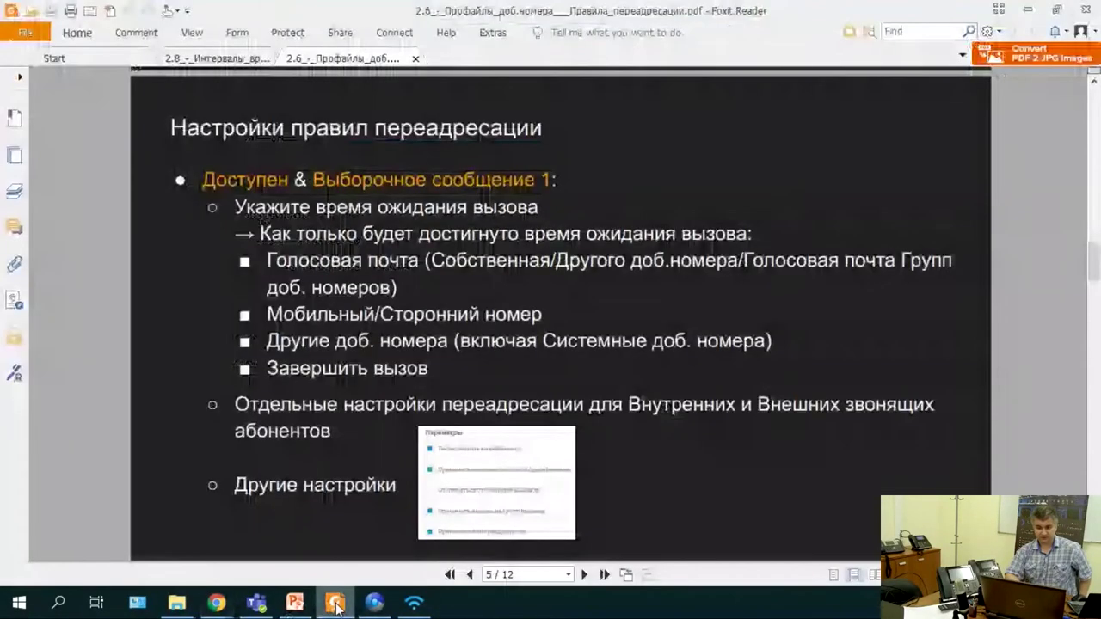
- Minimize Foxit Reader to reveal the 3CX page with ring-group calls and push notifications enabled
click(335, 605)
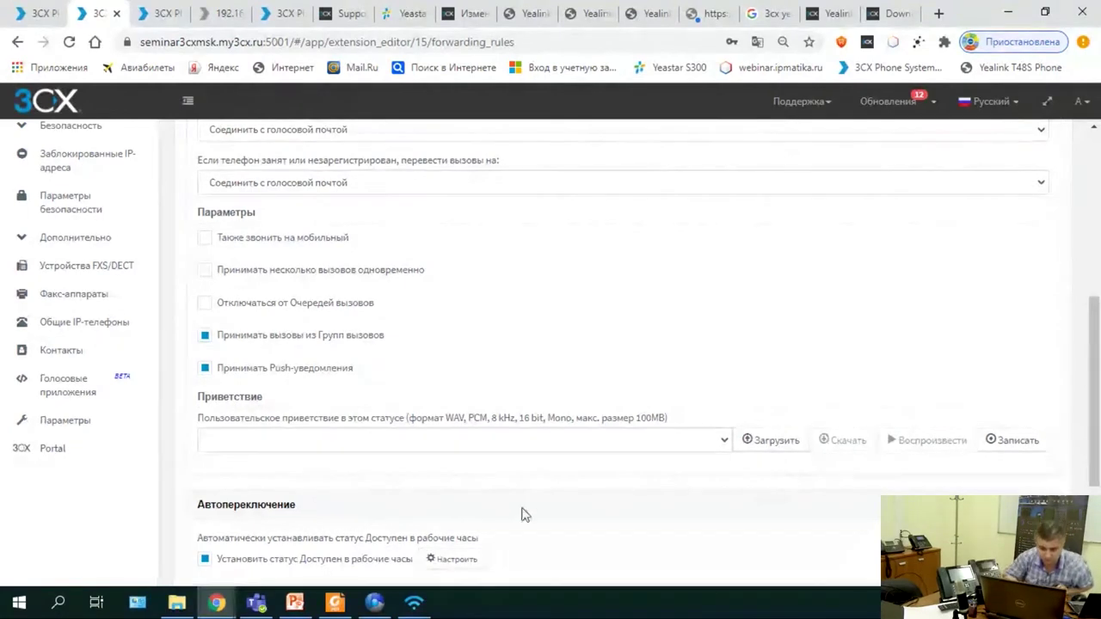
- Review the remaining forwarding rules, then show Foxit slide 6 on Отсутствует and Не беспокоить
scroll(573, 518, down, 2)
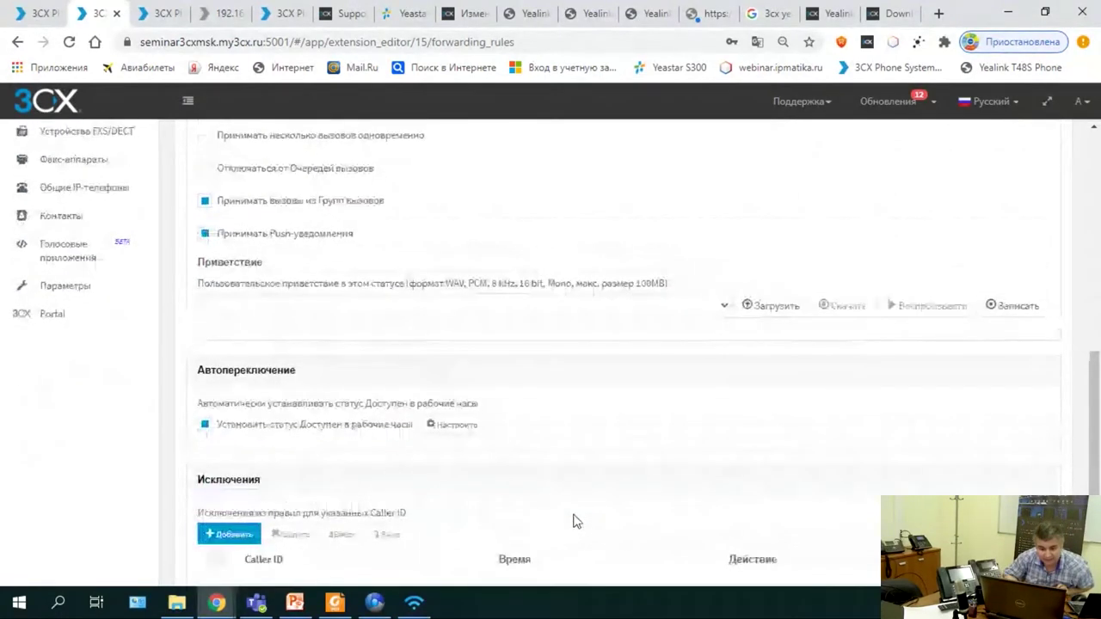
scroll(577, 522, up, 3)
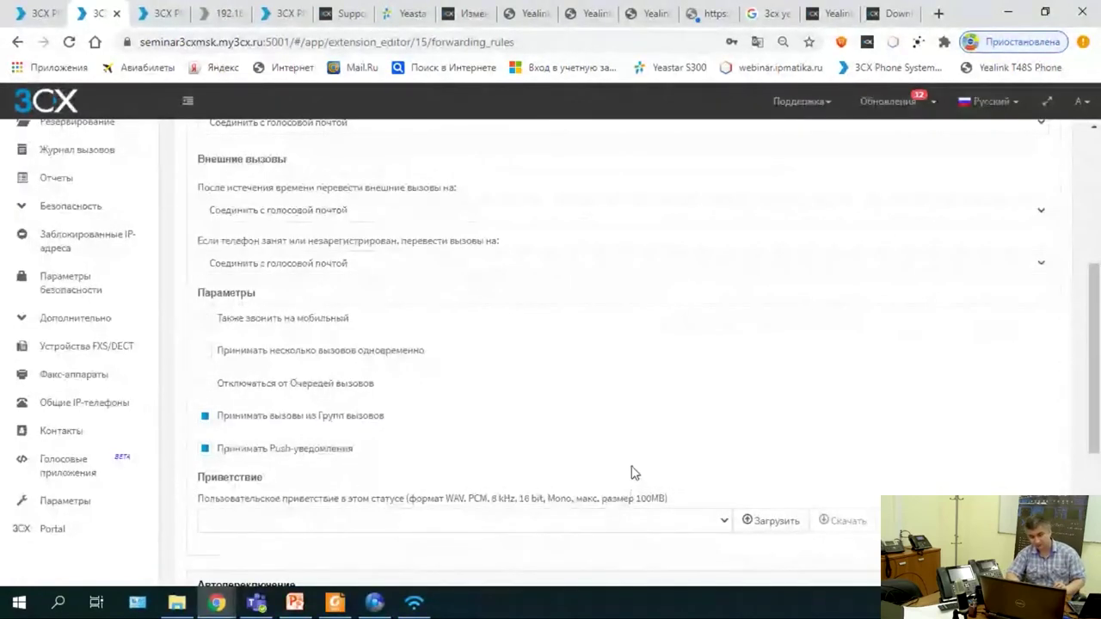
scroll(770, 447, up, 1)
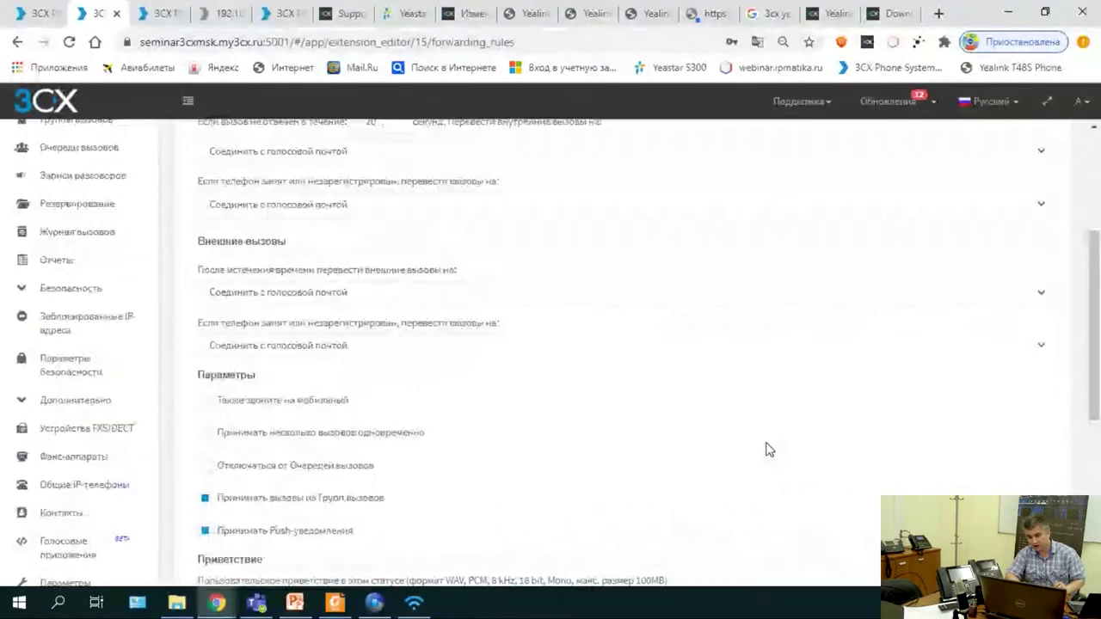
scroll(769, 448, up, 3)
scroll(770, 447, down, 7)
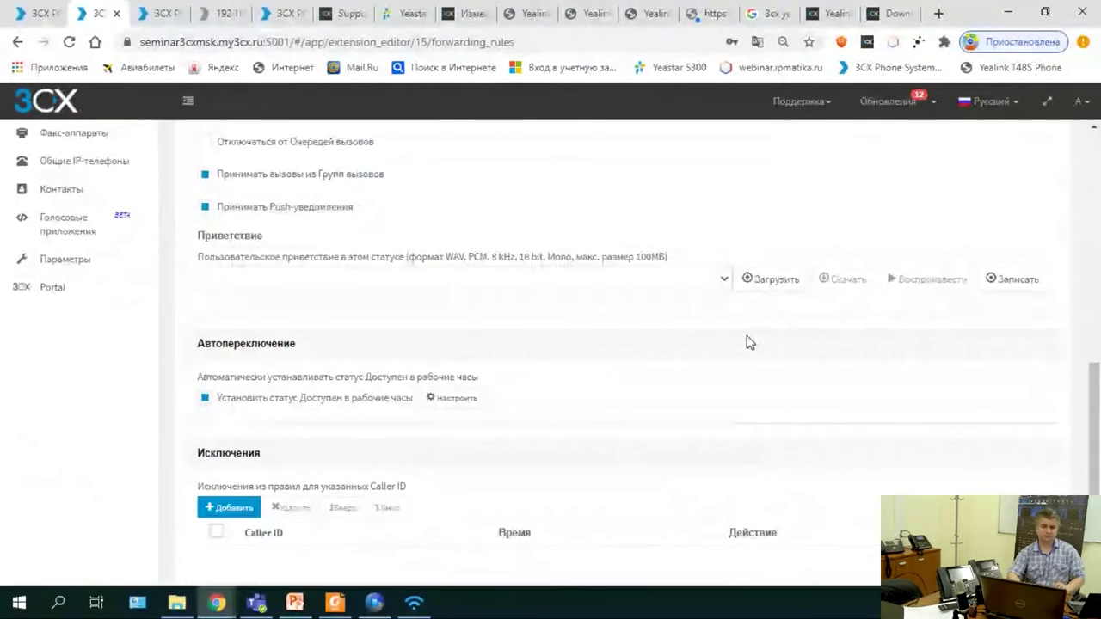
scroll(739, 351, up, 5)
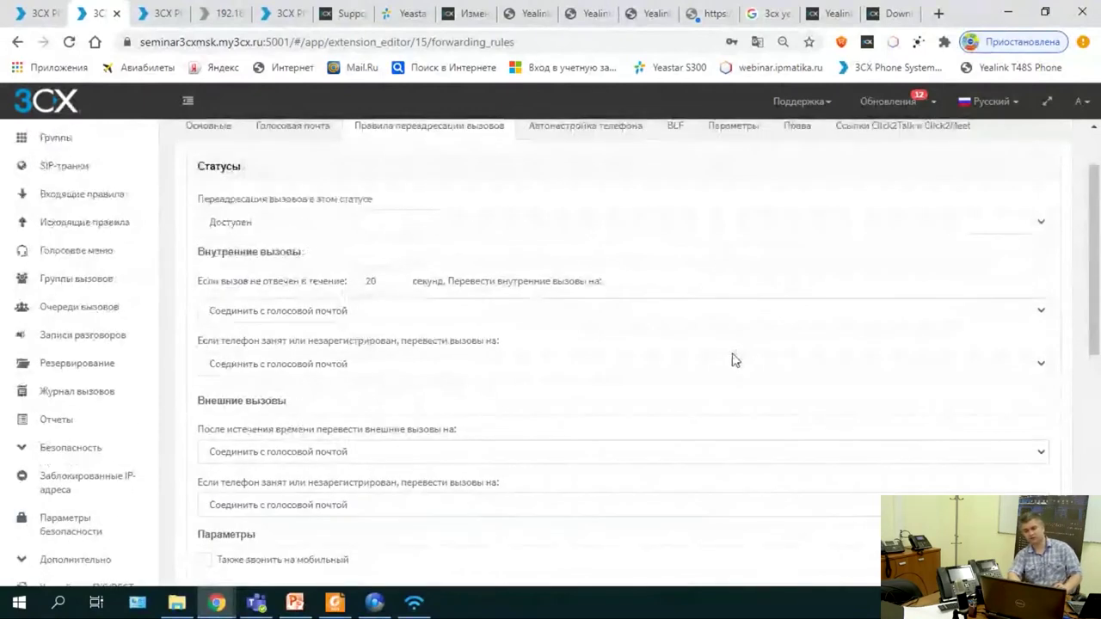
scroll(738, 353, down, 3)
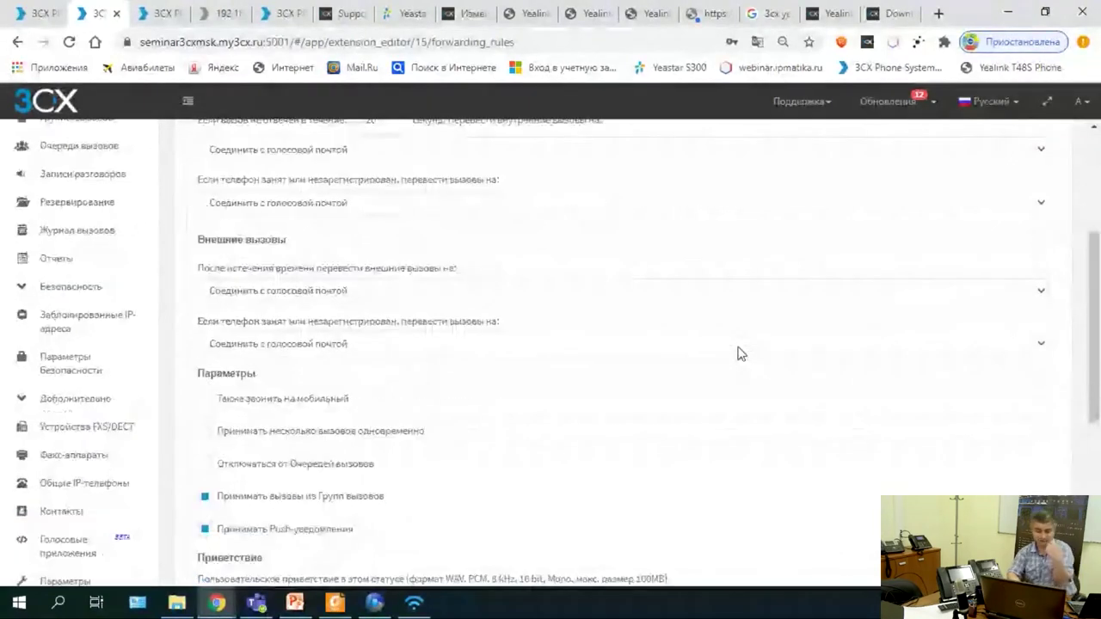
scroll(732, 376, down, 4)
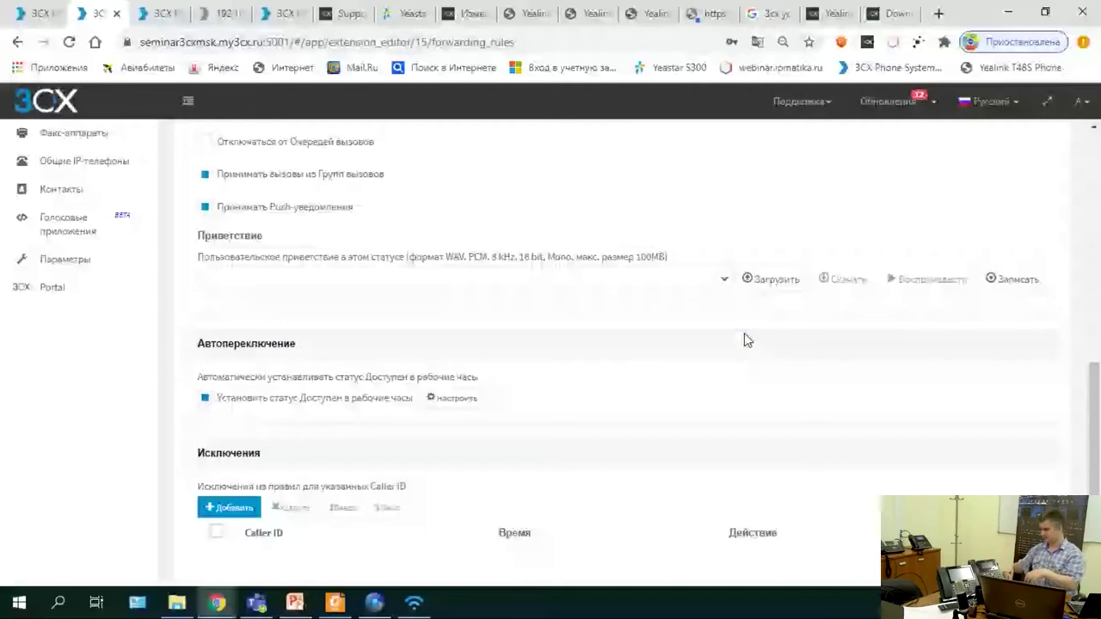
key(alt+Tab)
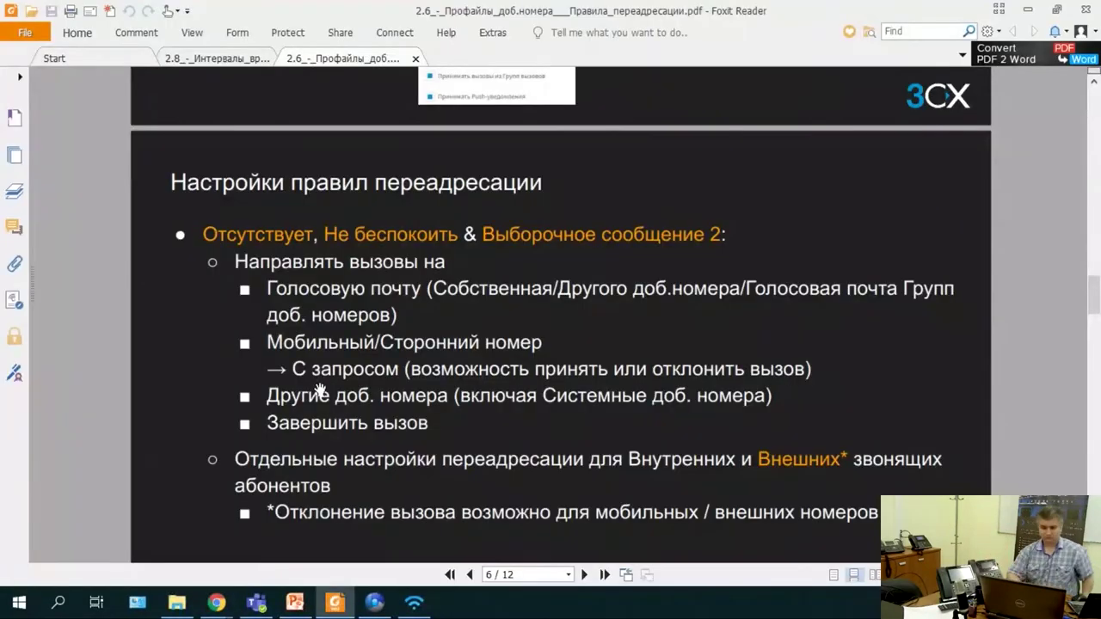
scroll(312, 416, down, 1)
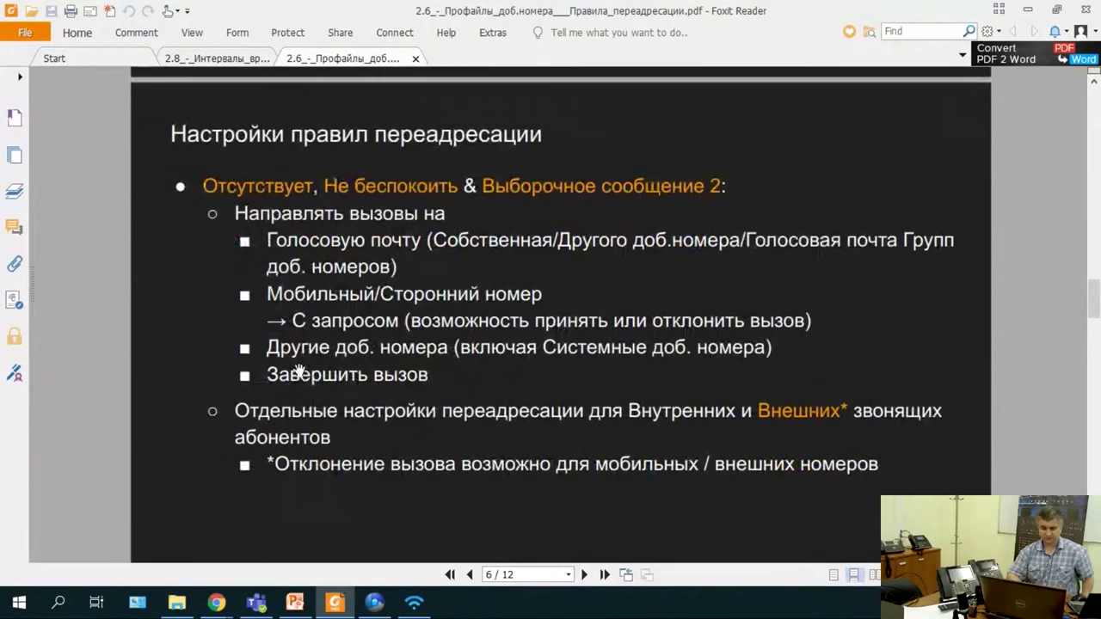
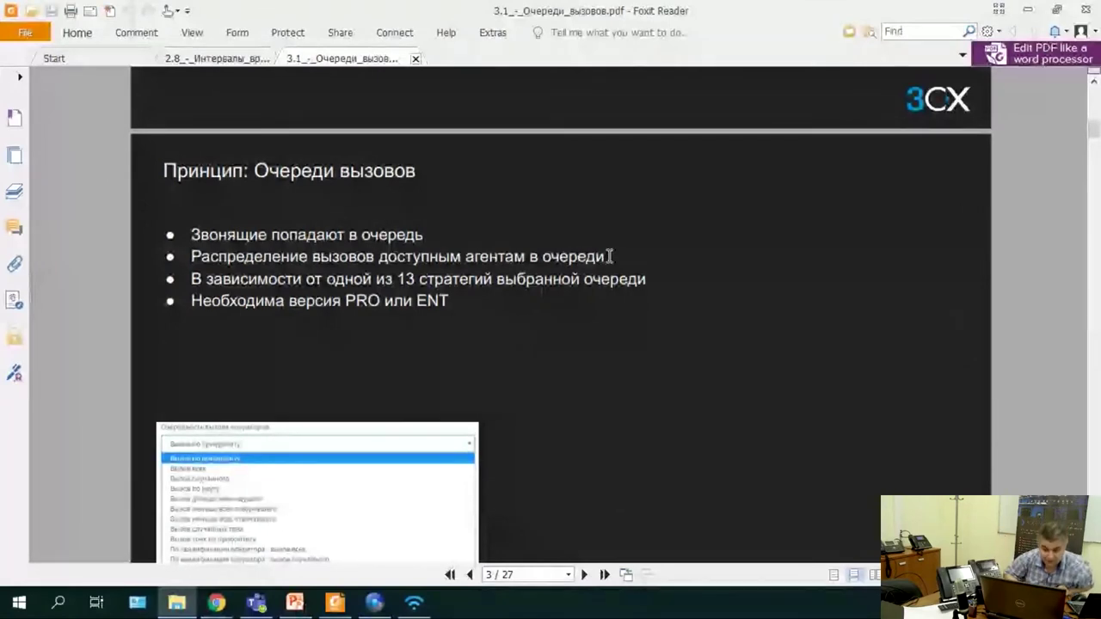
- Scroll the call-queues PDF to page 3, the 'Принцип: Очереди вызовов' slide
scroll(610, 253, down, 1)
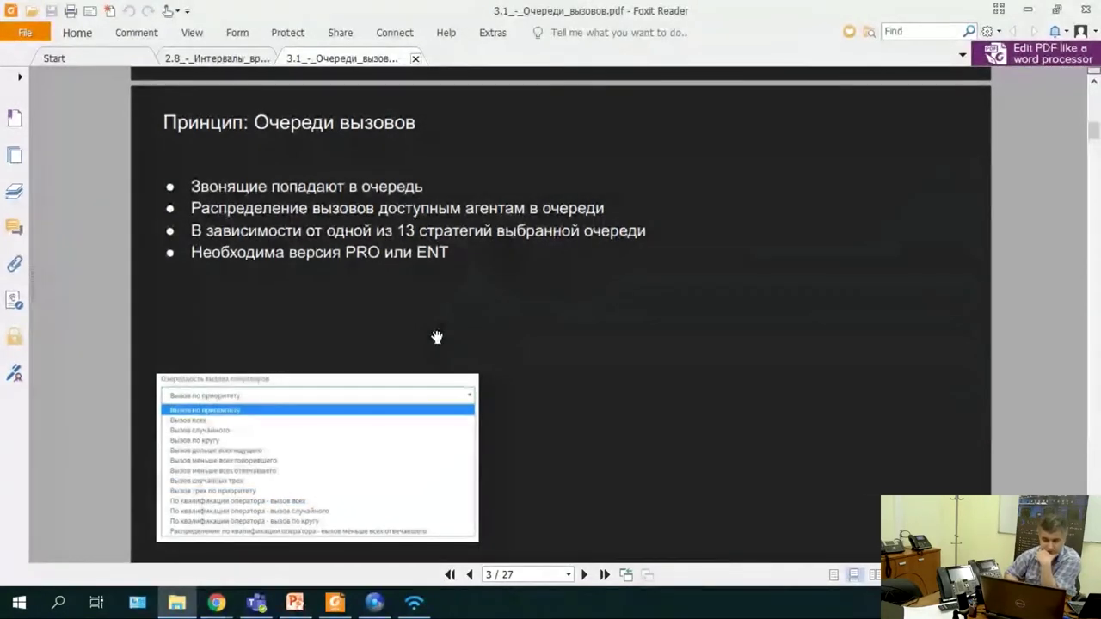
- Read down to the 'Создание очереди вызовов' slide, then show the 3CX Очереди вызовов page
scroll(437, 337, down, 1)
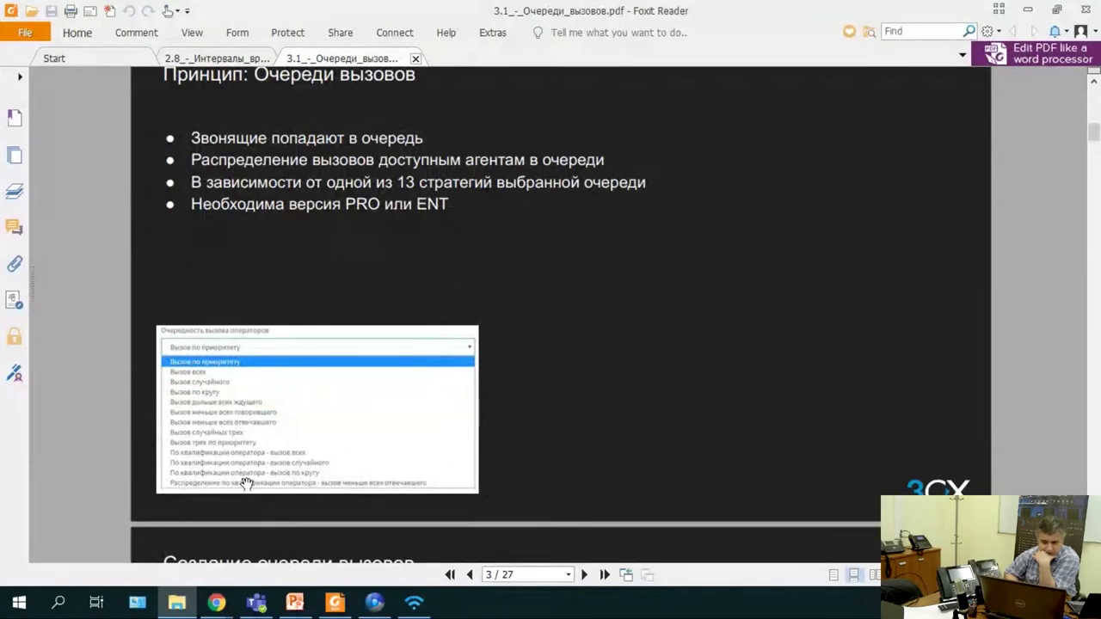
scroll(363, 441, down, 2)
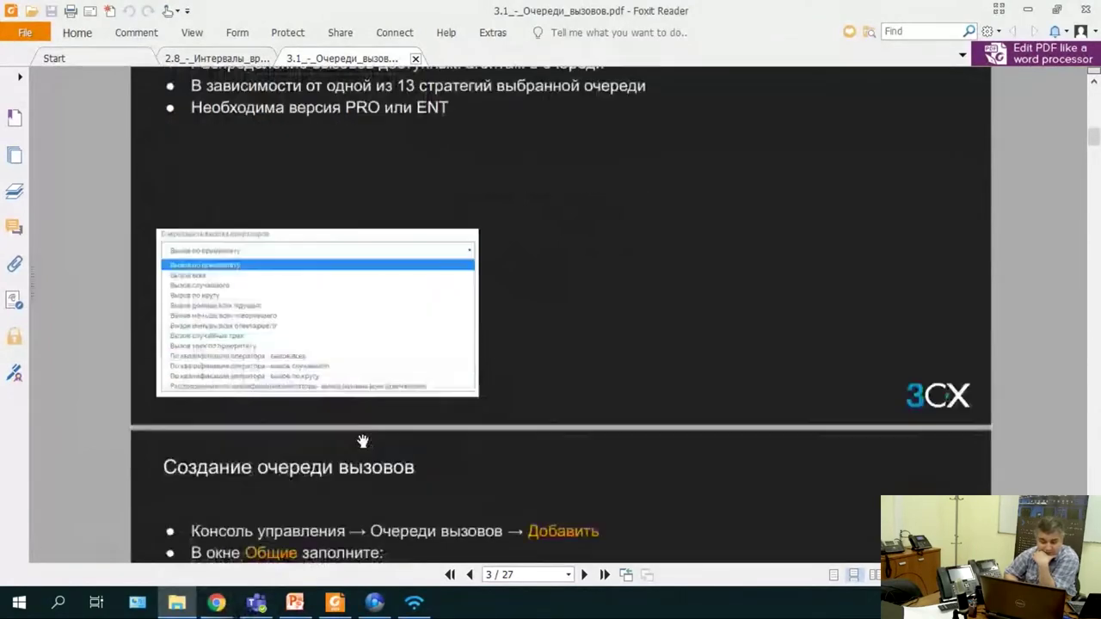
scroll(363, 442, down, 2)
key(alt+Tab)
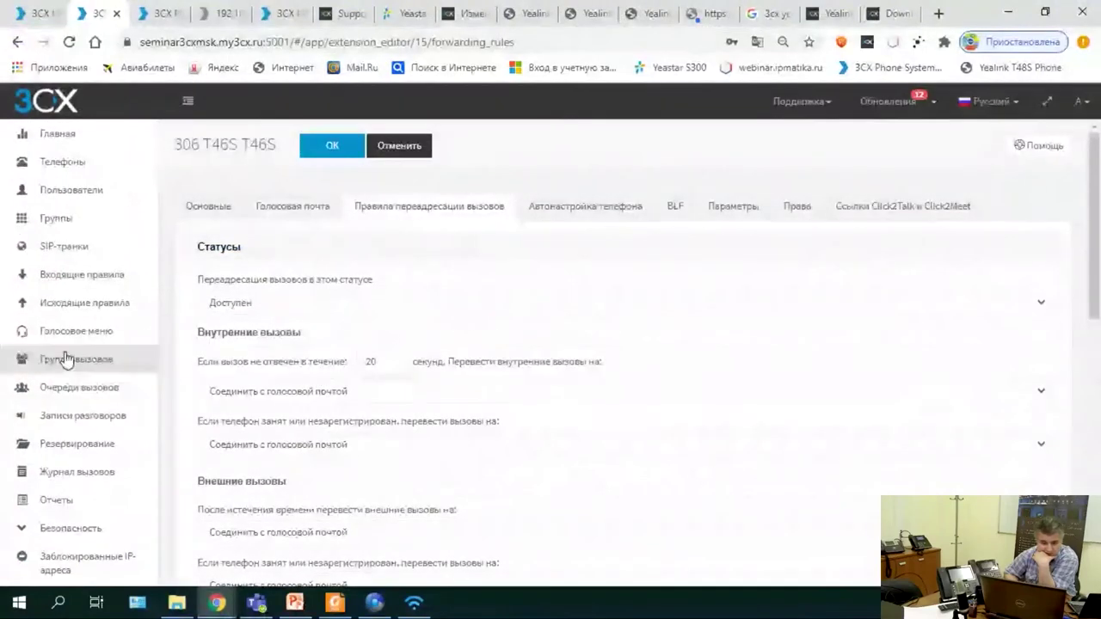
click(74, 387)
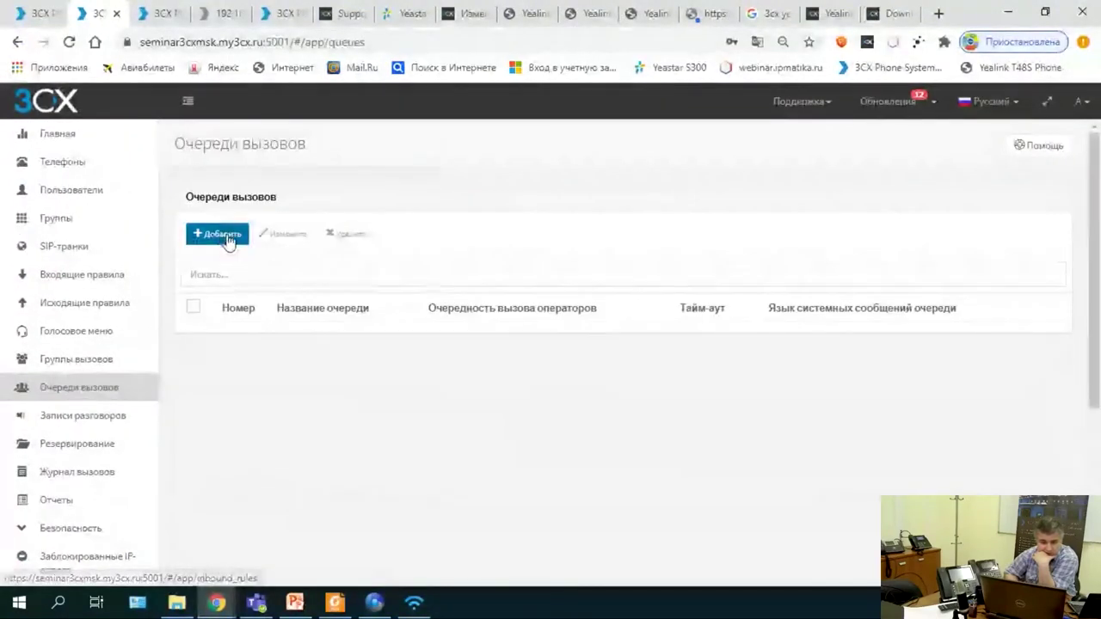
- Add a new call queue and enter 'ОЧЕРЕДЬ' as its name
click(223, 234)
click(262, 302)
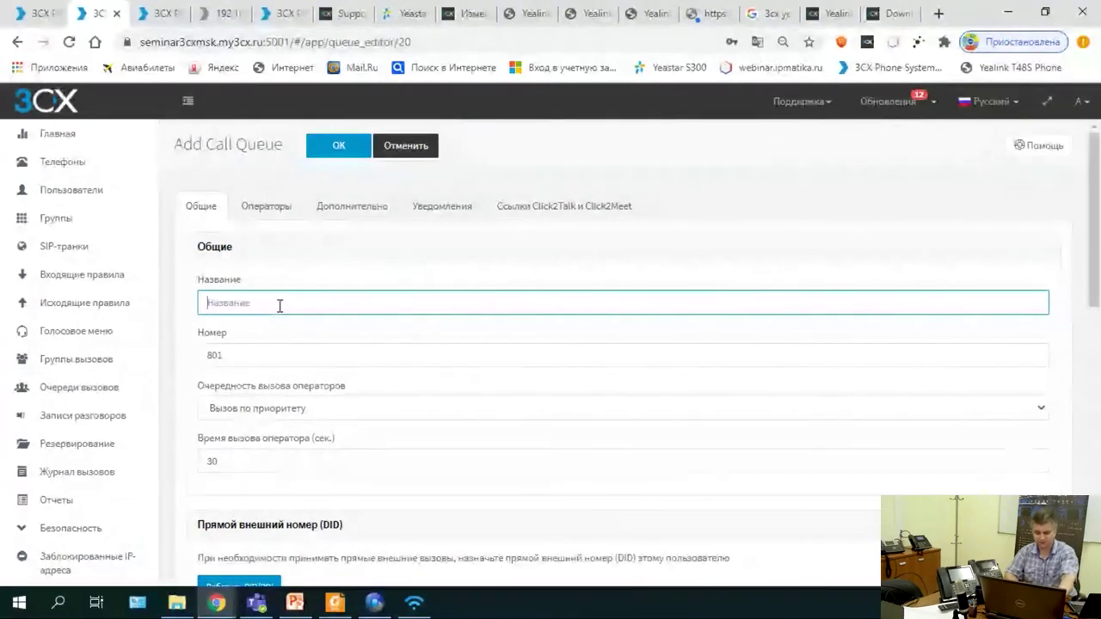
text(Щ)
key(BackSpace)
text(O)
text(ЧЕРЕД)
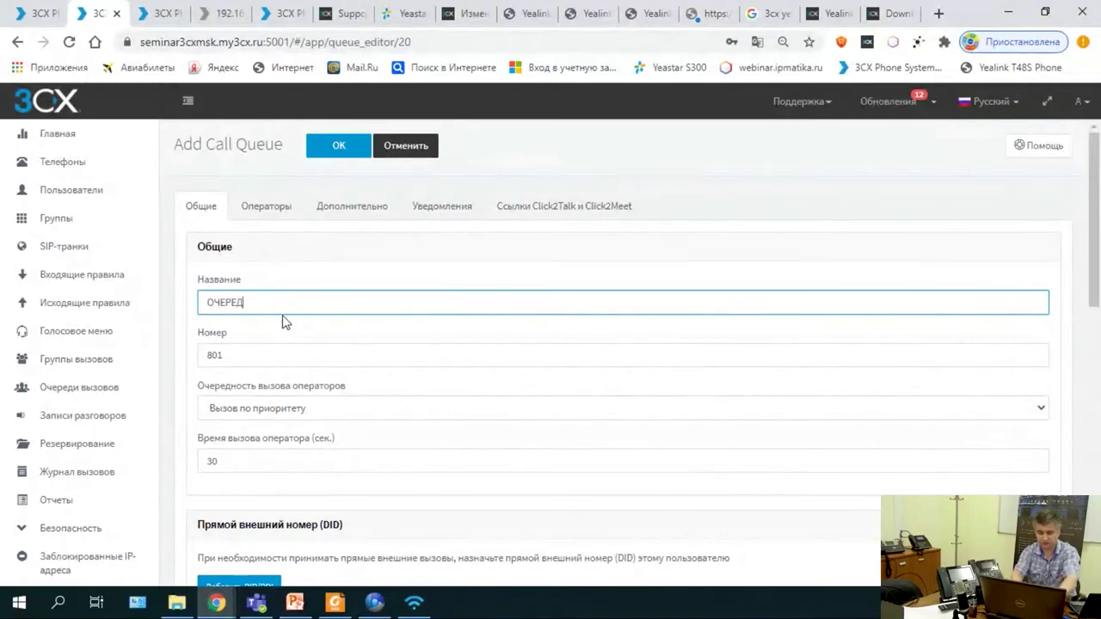
text(Ь)
- Browse the call-order strategy options, then return to the PDF slides
click(356, 408)
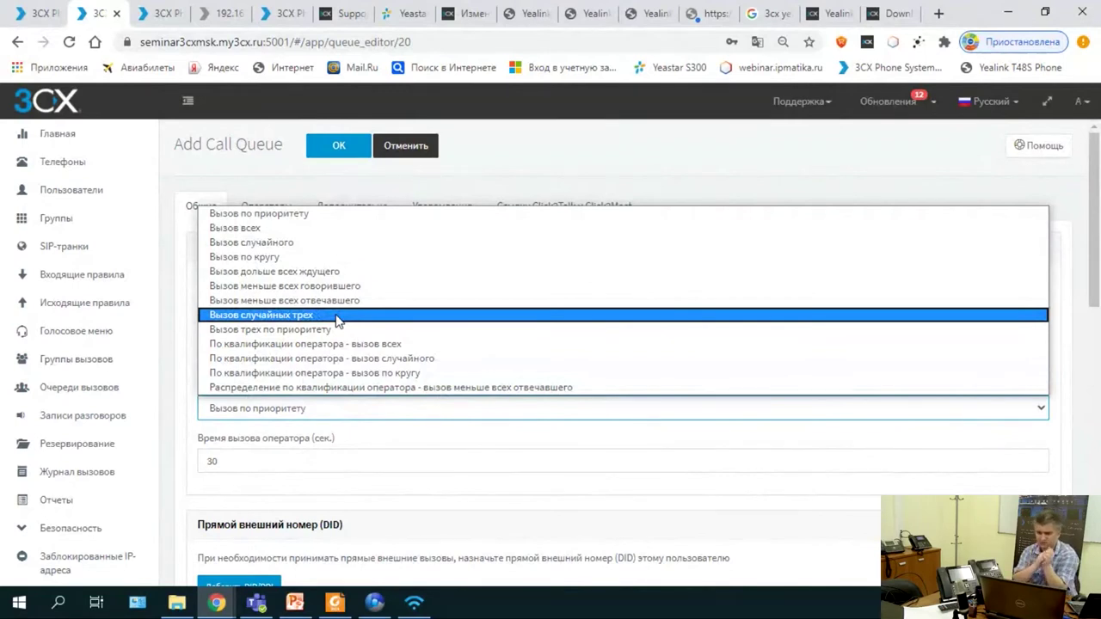
scroll(336, 320, down, 1)
key(alt+Tab)
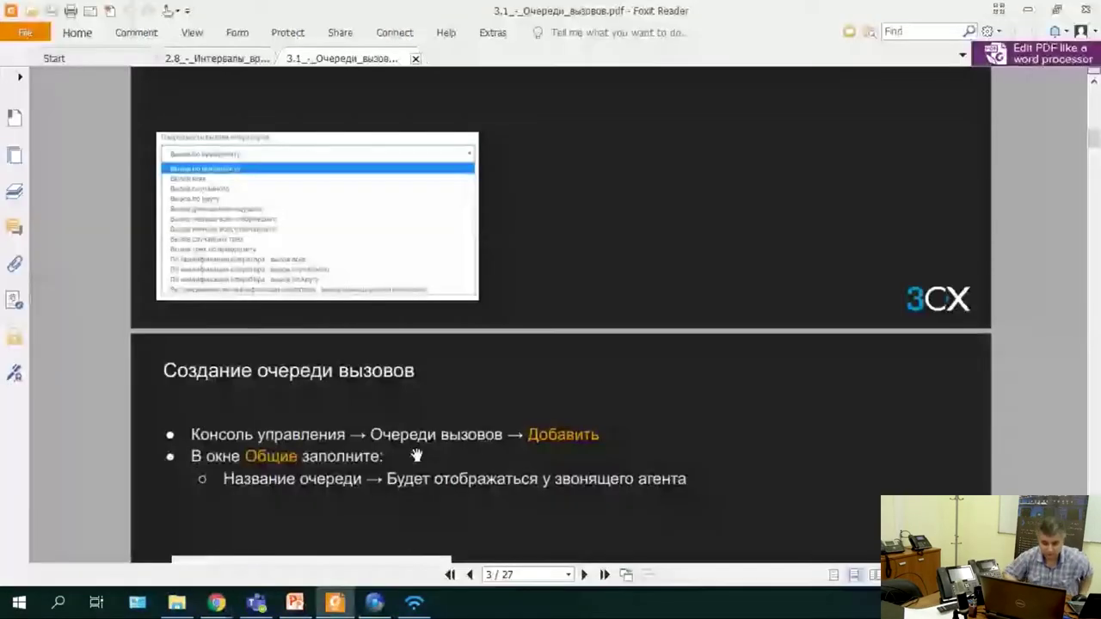
- Scroll back to 'Принцип: Очереди вызовов' and highlight the phrase about 13 queue strategies
scroll(419, 452, up, 2)
scroll(421, 451, up, 1)
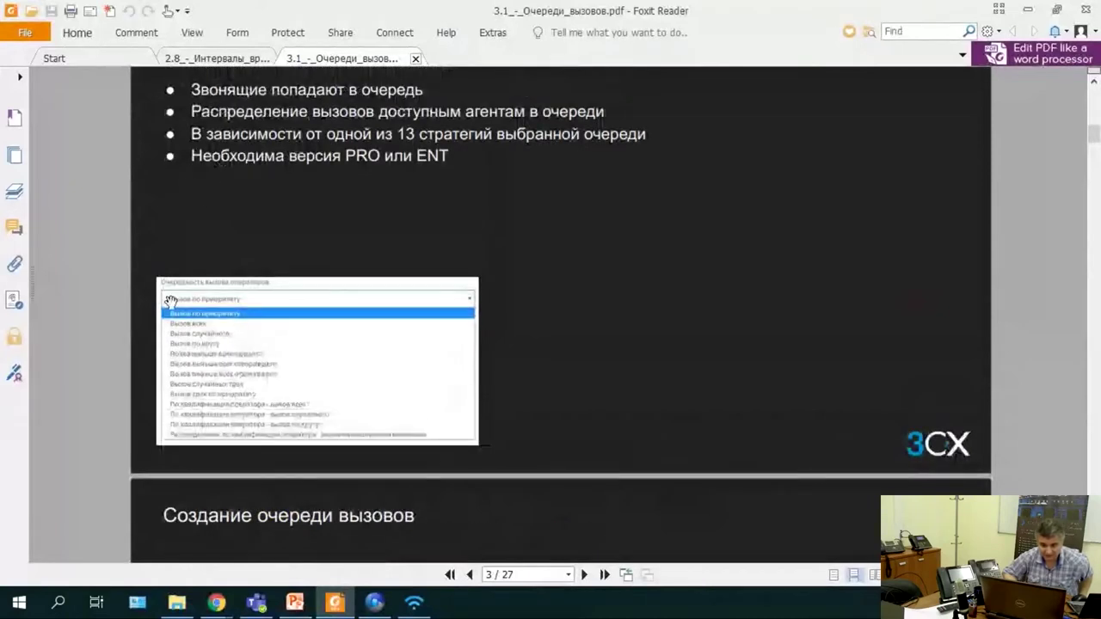
scroll(365, 302, up, 1)
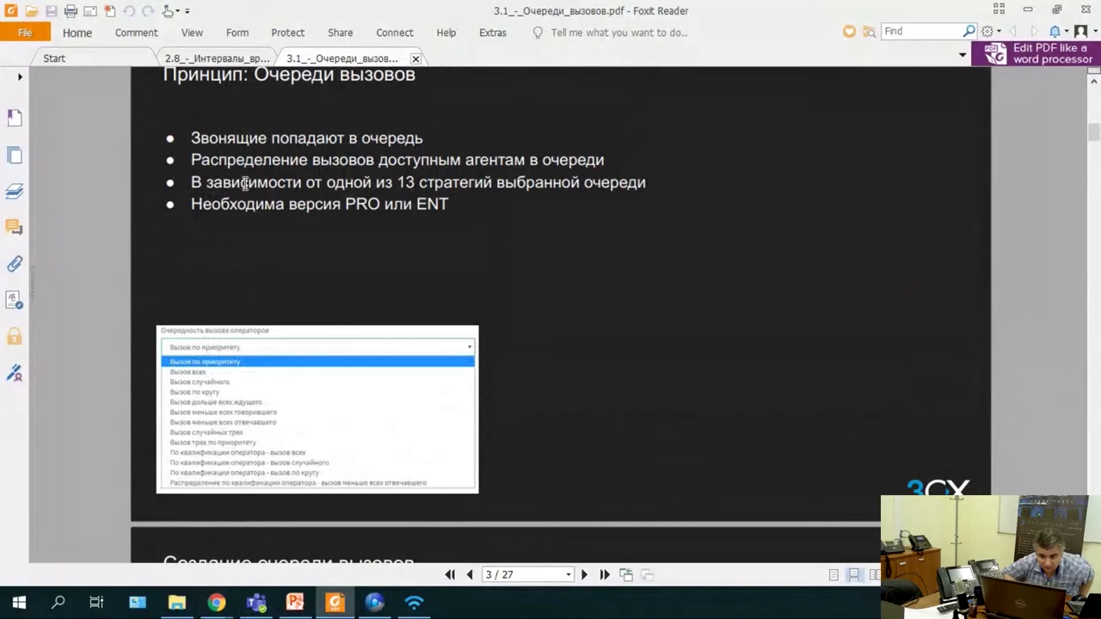
drag(206, 187, 653, 179)
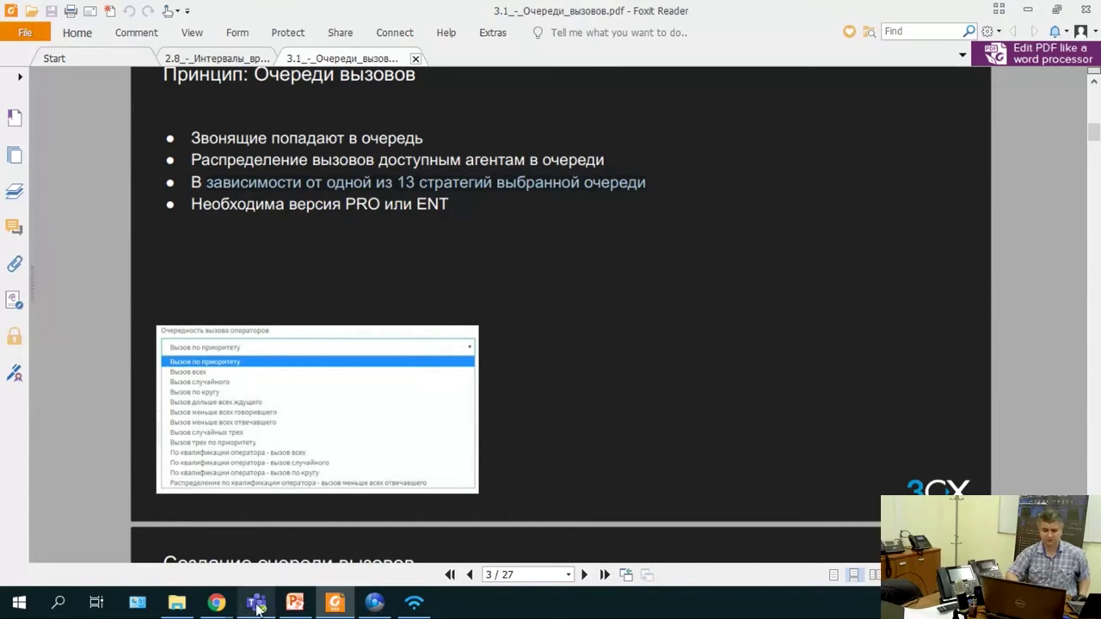
- Return to the ОЧЕРЕДЬ1 queue editor and glance at the strategy list without changing it
mouse_move(216, 602)
click(261, 528)
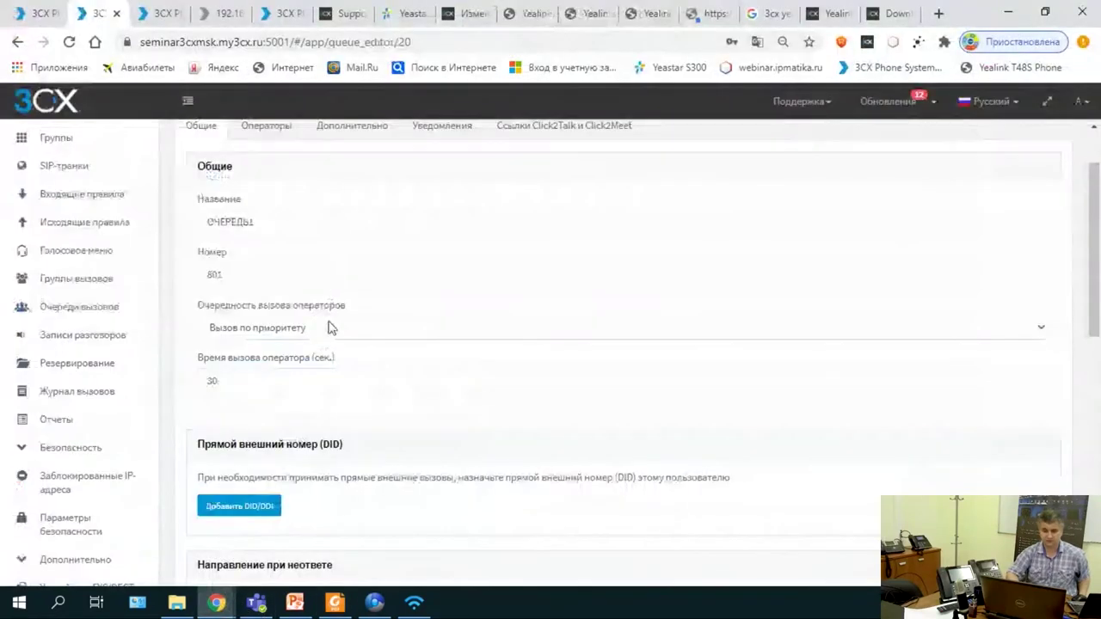
click(330, 328)
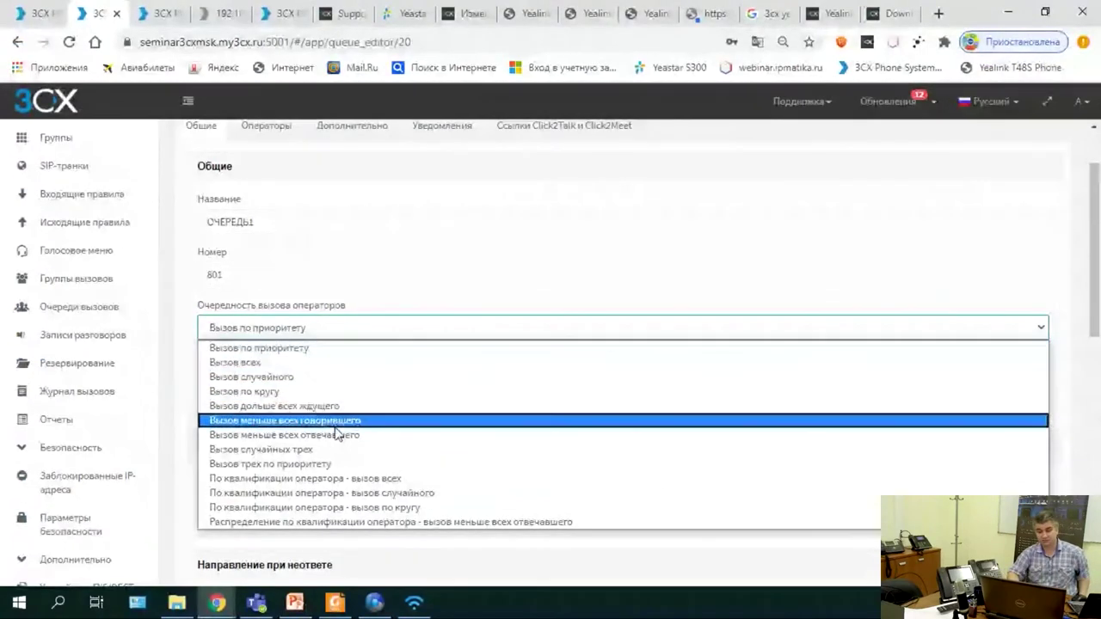
click(480, 320)
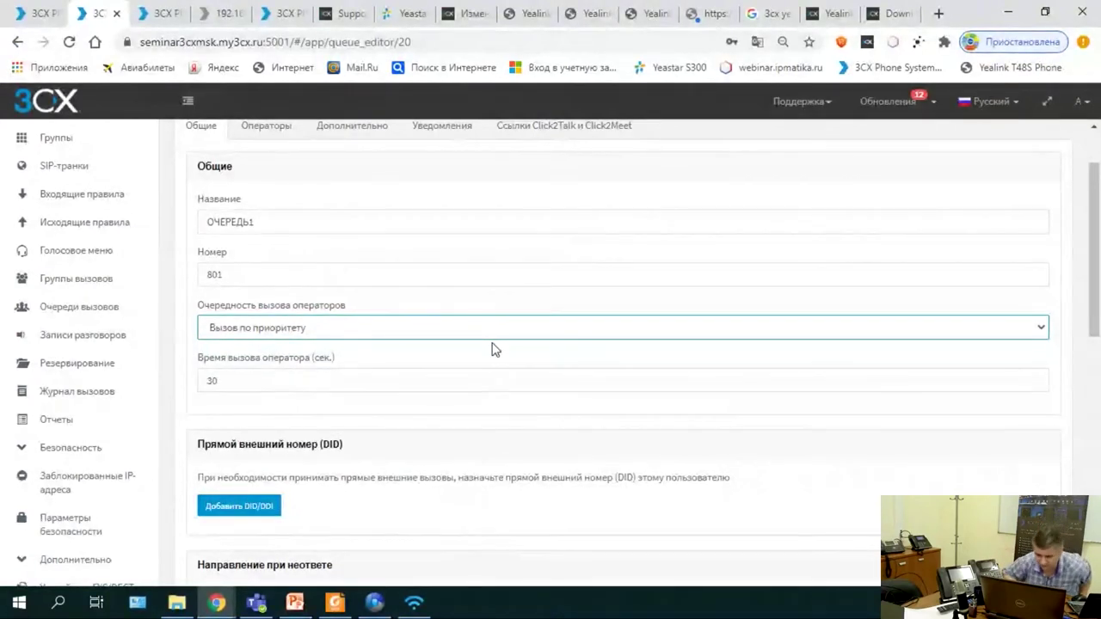
- Review the ОЧЕРЕДЬ1 (801) queue form and reopen the call-order strategy choices
scroll(506, 400, down, 1)
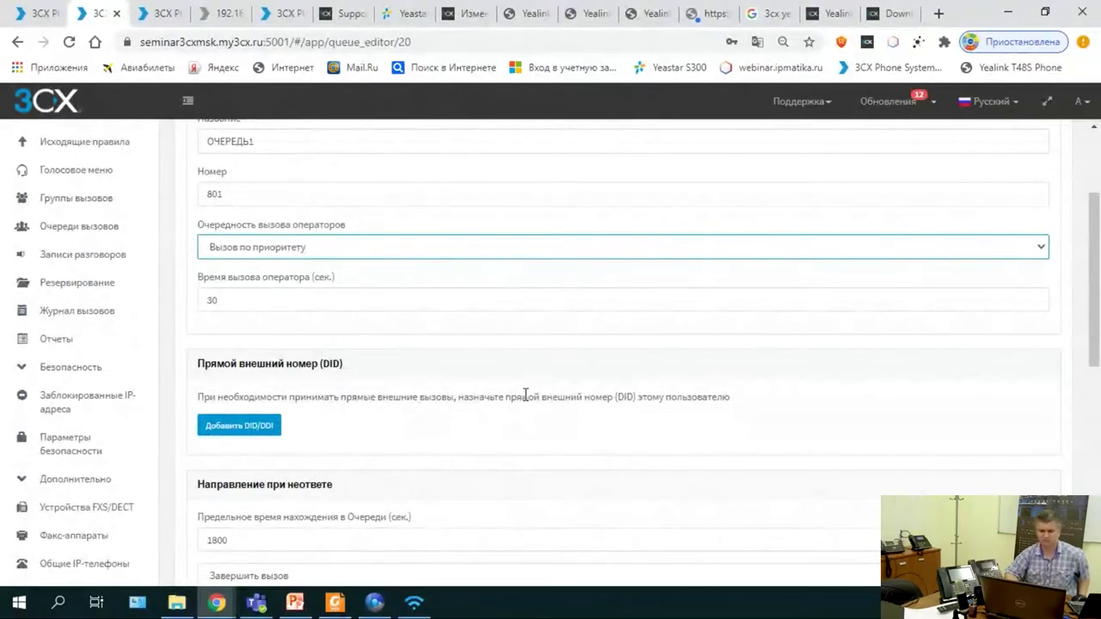
scroll(525, 395, up, 1)
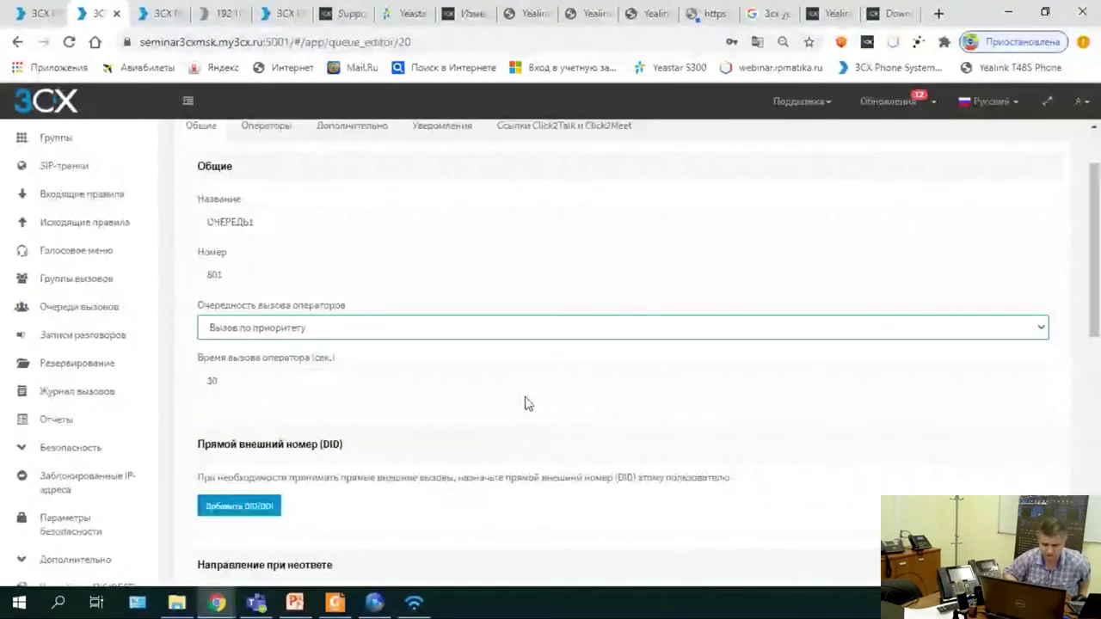
scroll(528, 404, down, 2)
scroll(528, 397, up, 1)
scroll(529, 392, up, 2)
scroll(526, 387, down, 2)
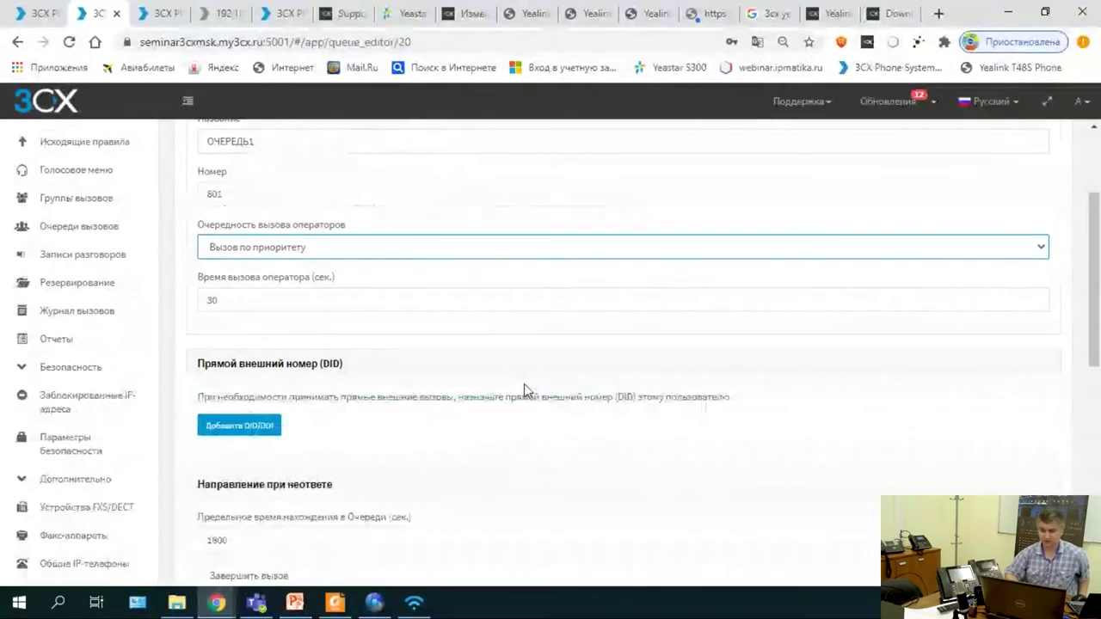
scroll(525, 387, down, 2)
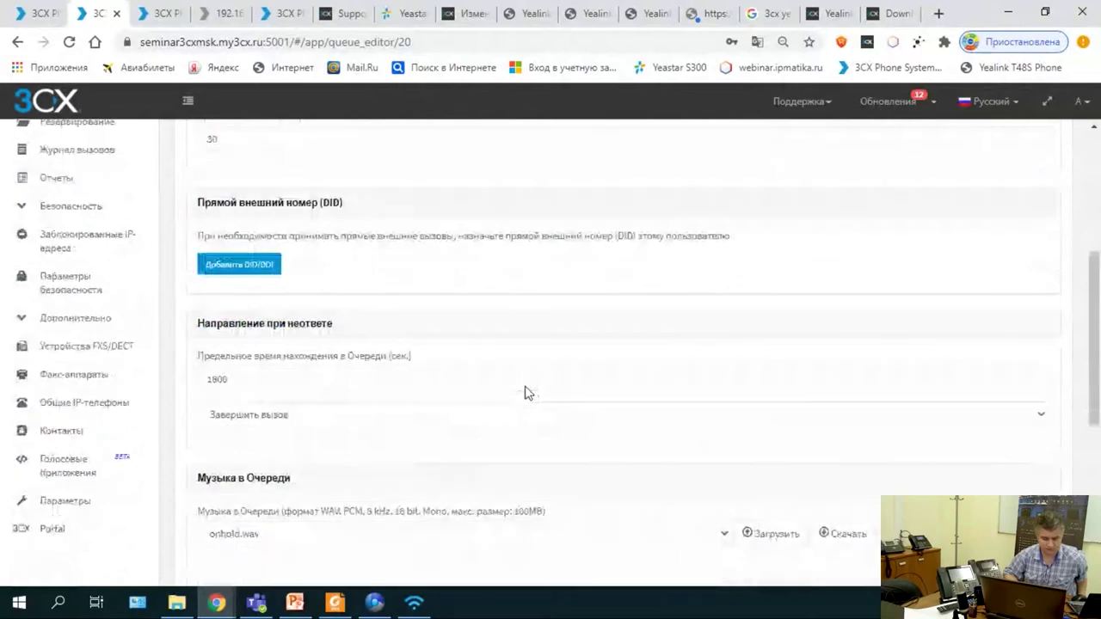
scroll(526, 389, up, 3)
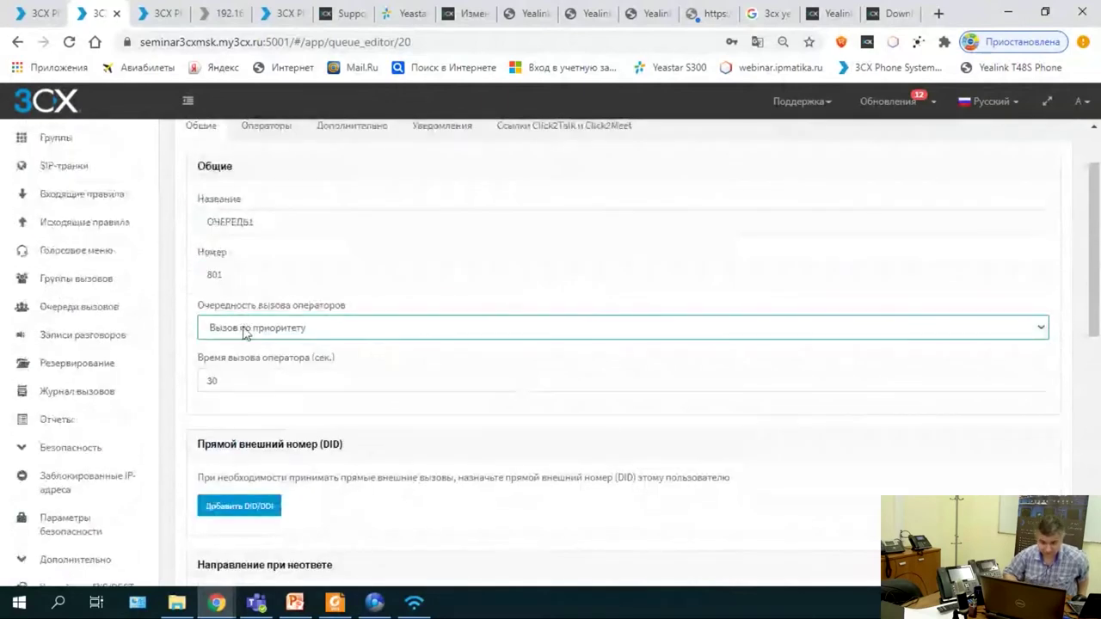
click(243, 329)
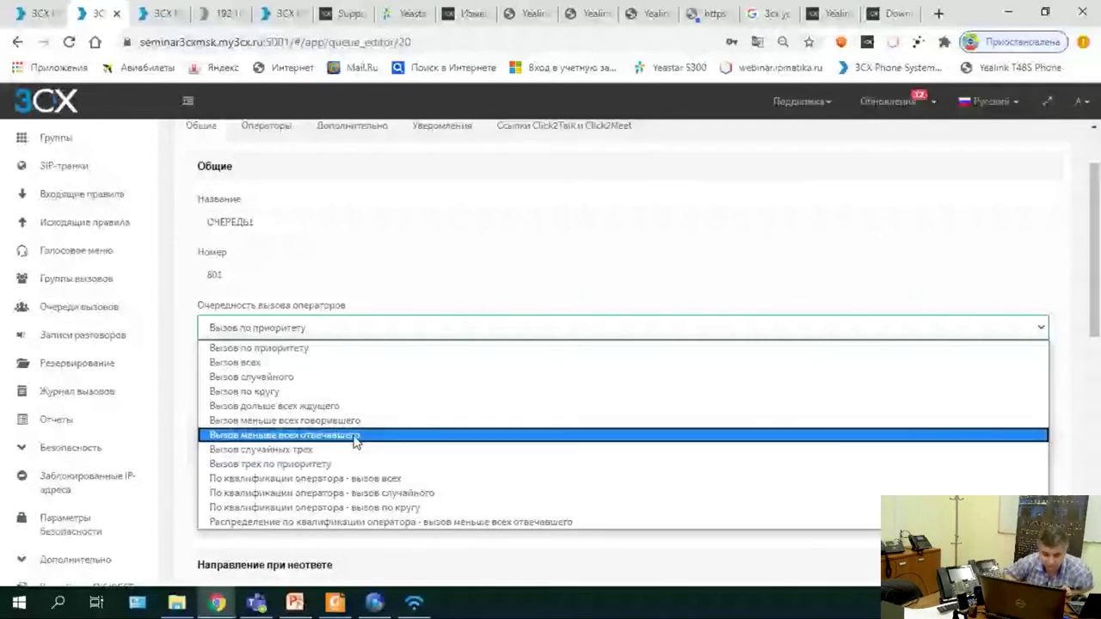
click(303, 363)
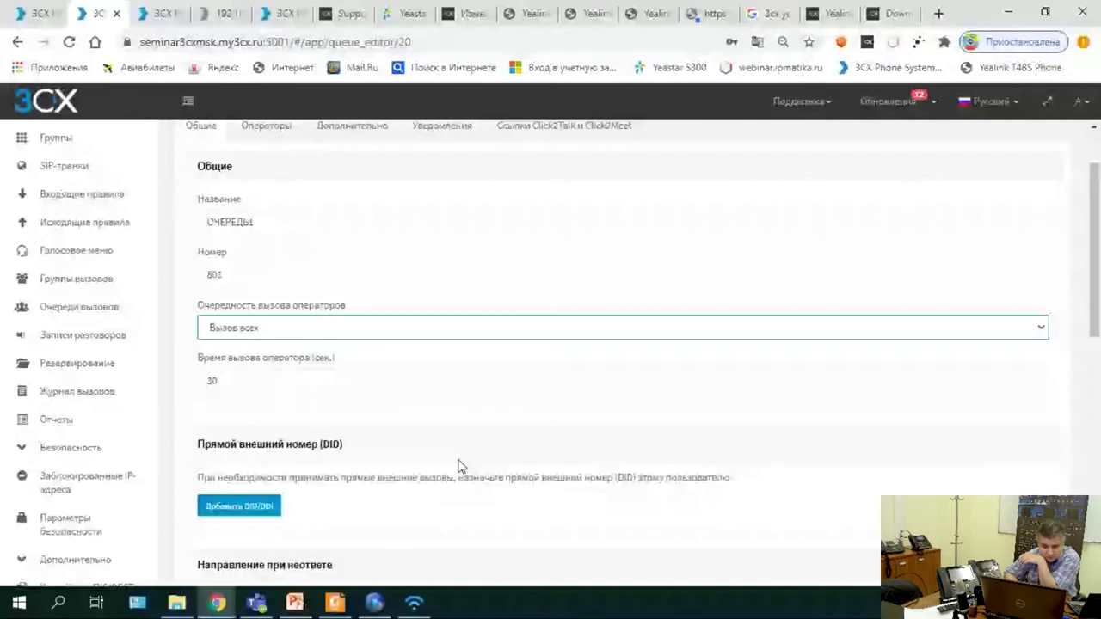
key(Tab)
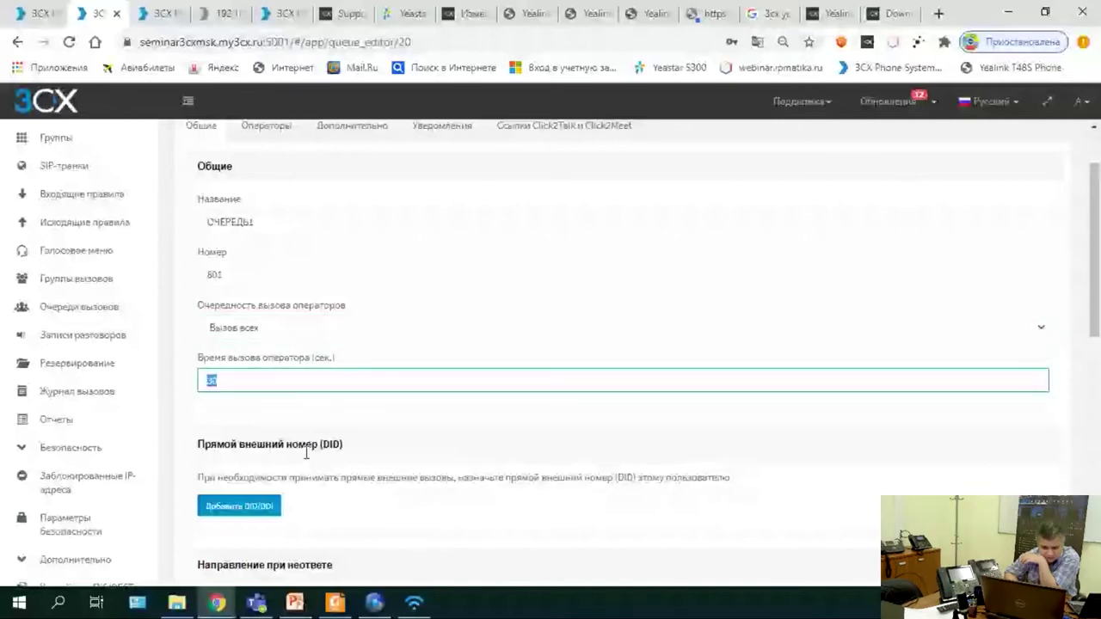
click(176, 602)
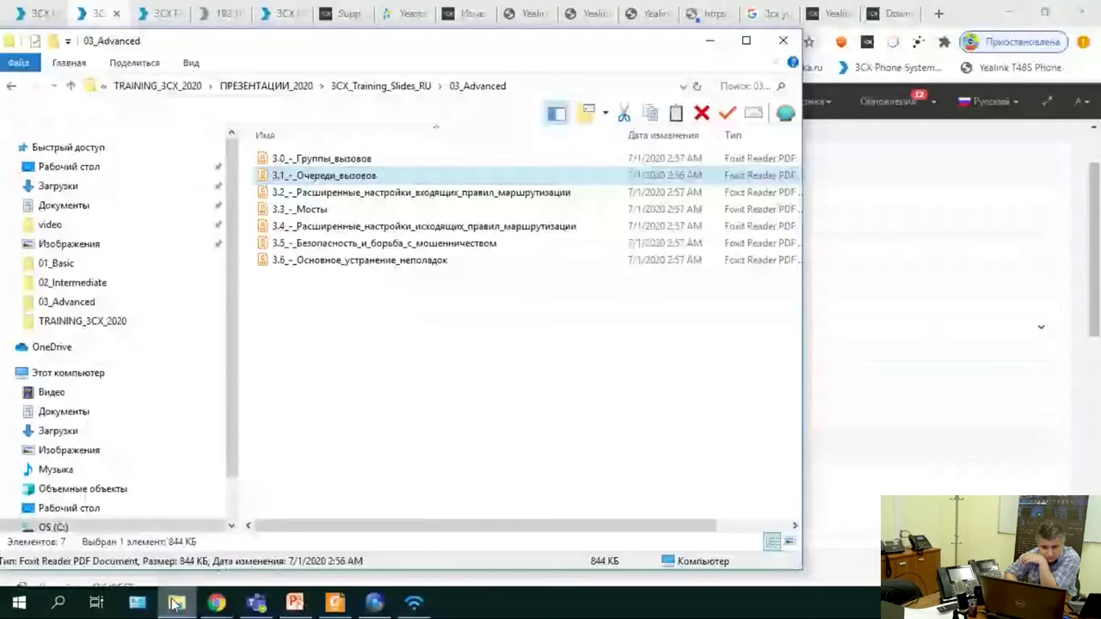
click(707, 42)
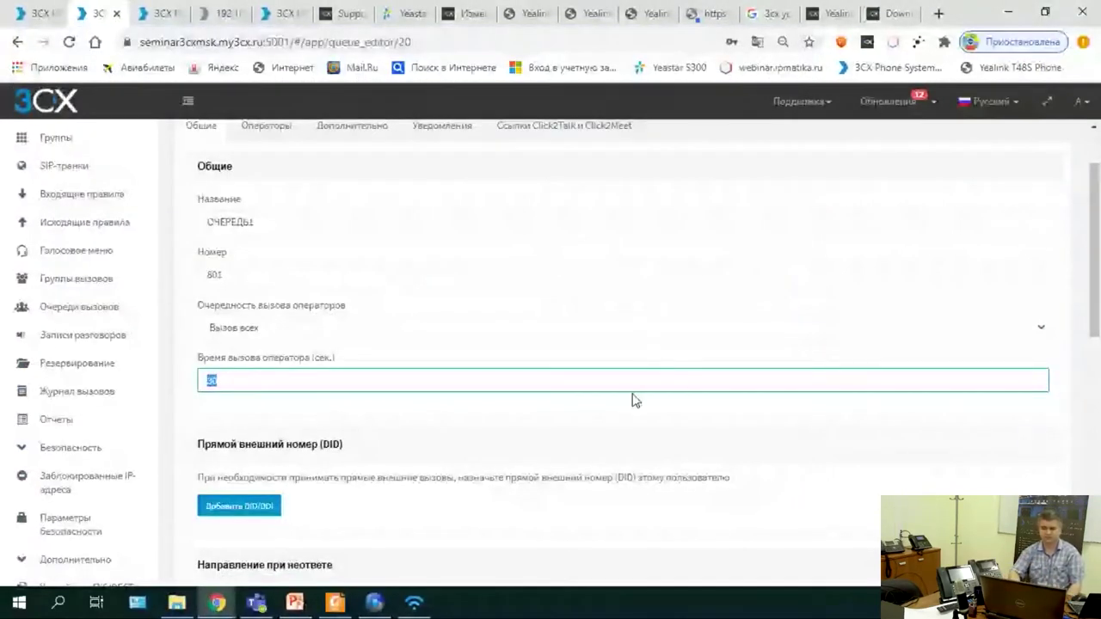
scroll(750, 472, down, 1)
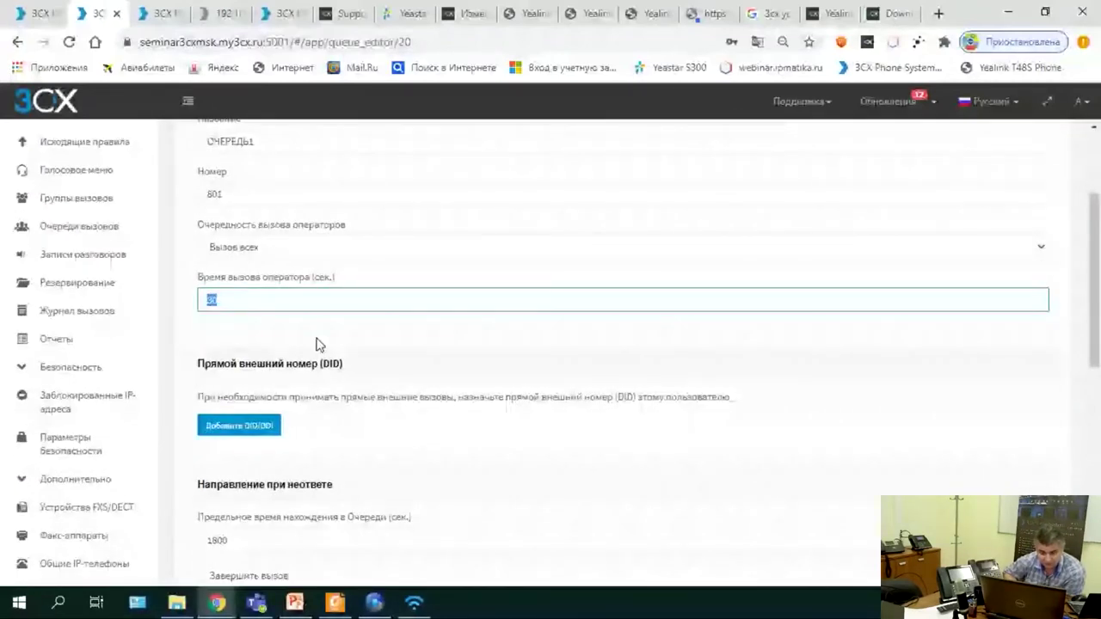
scroll(318, 344, down, 1)
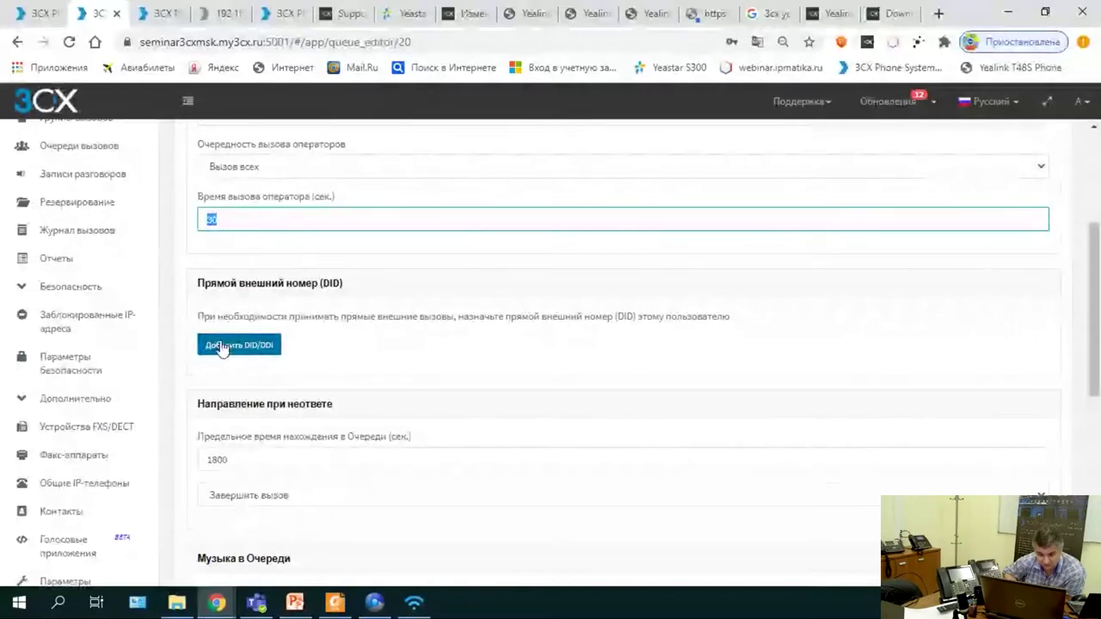
drag(199, 315, 754, 327)
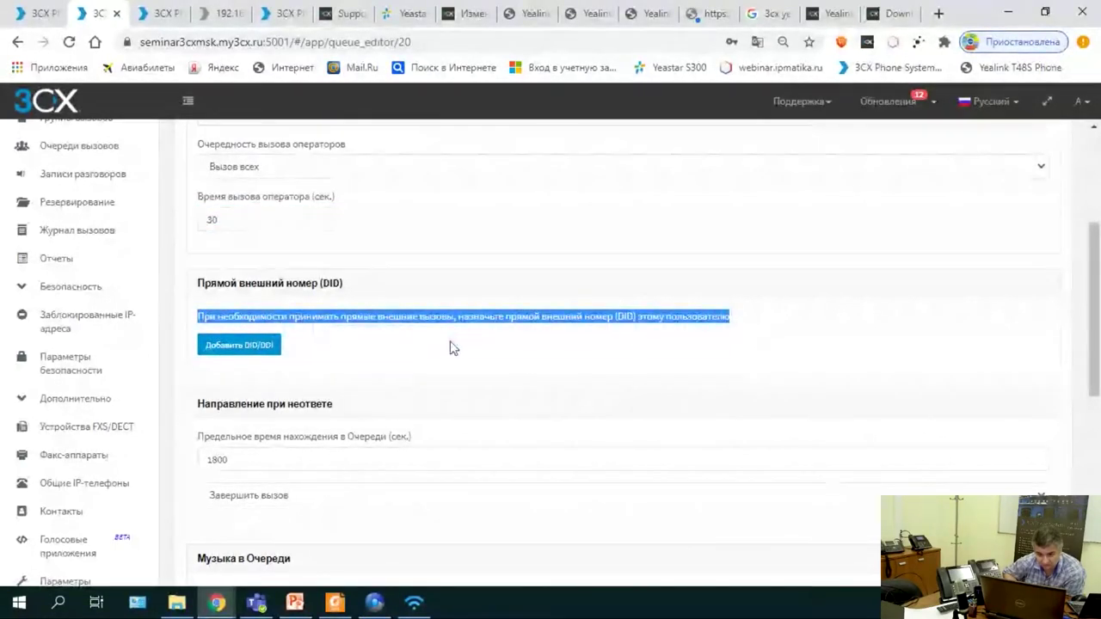
scroll(430, 309, up, 3)
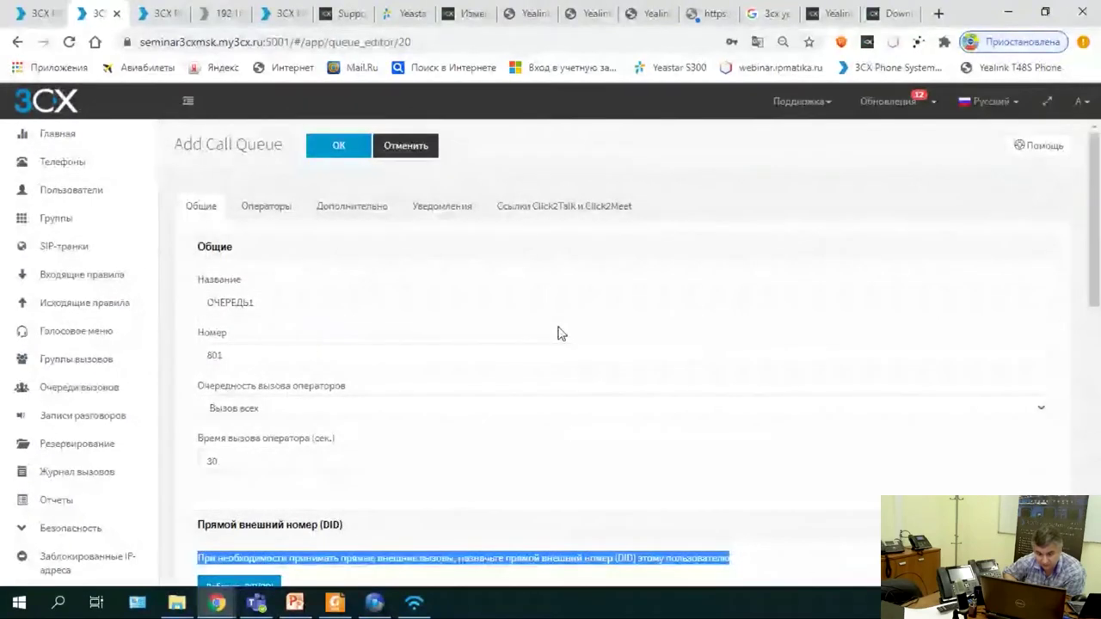
scroll(557, 333, down, 3)
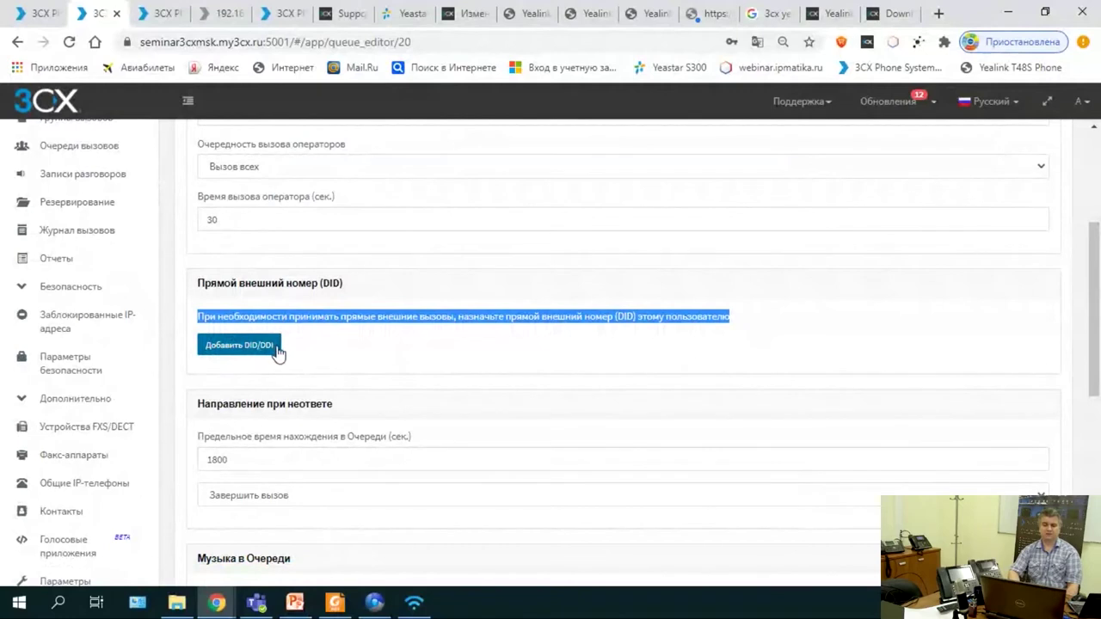
scroll(610, 363, up, 2)
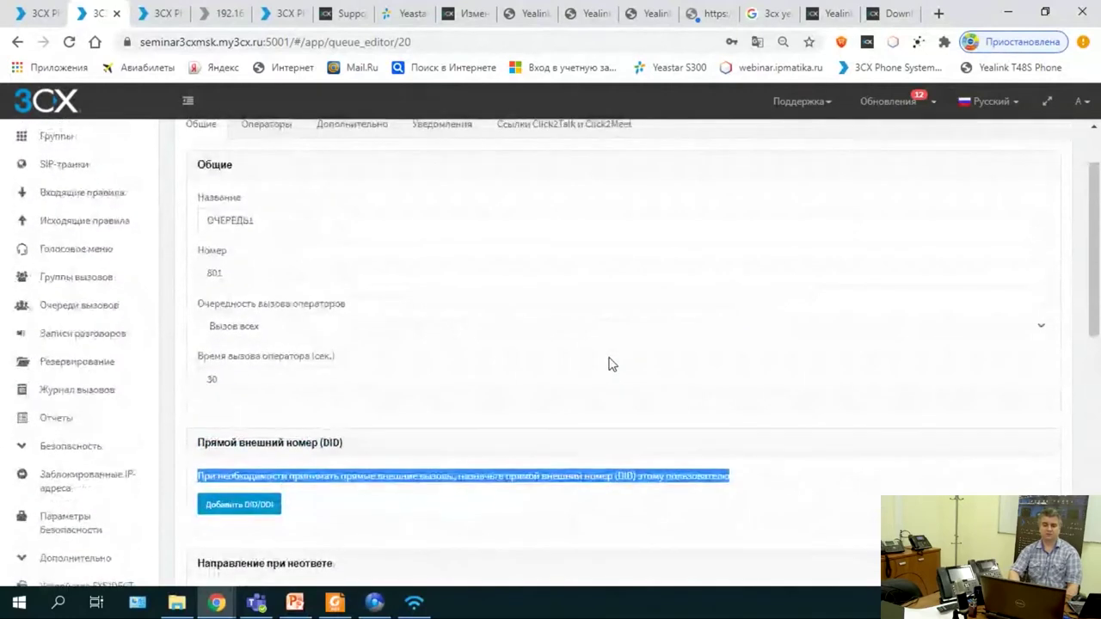
scroll(610, 364, down, 2)
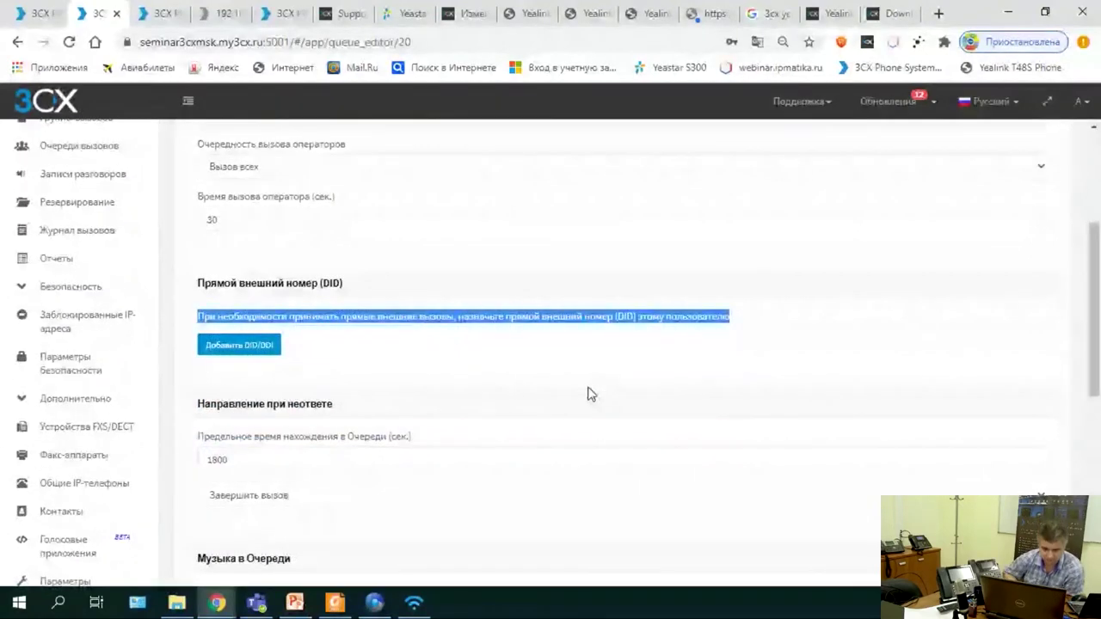
scroll(591, 392, up, 3)
scroll(591, 394, down, 2)
scroll(591, 394, down, 2)
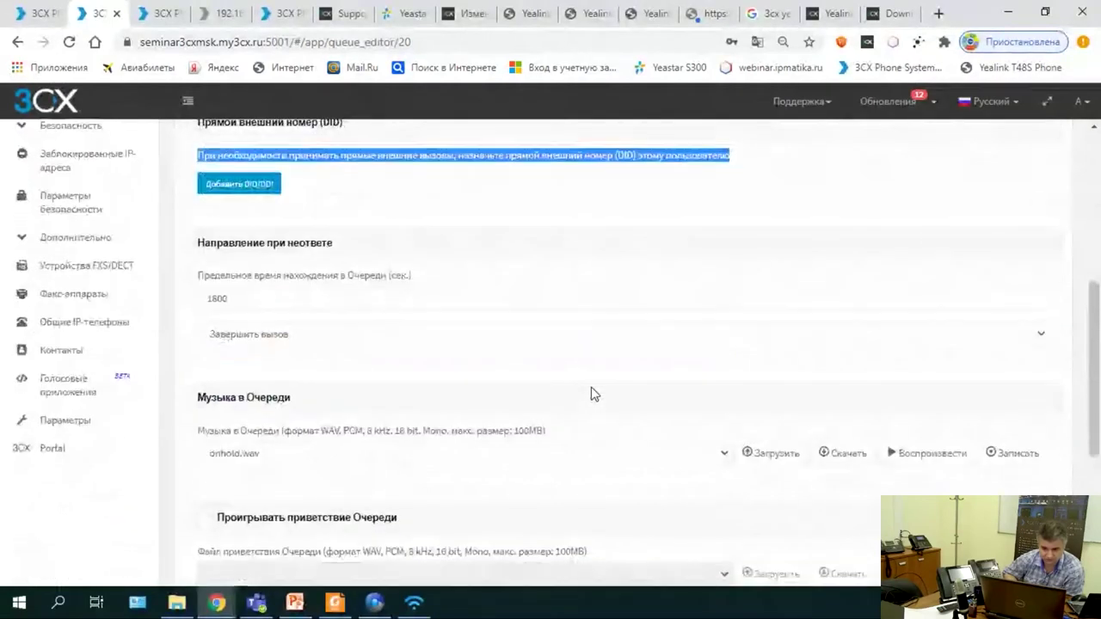
scroll(591, 394, up, 1)
scroll(591, 394, up, 4)
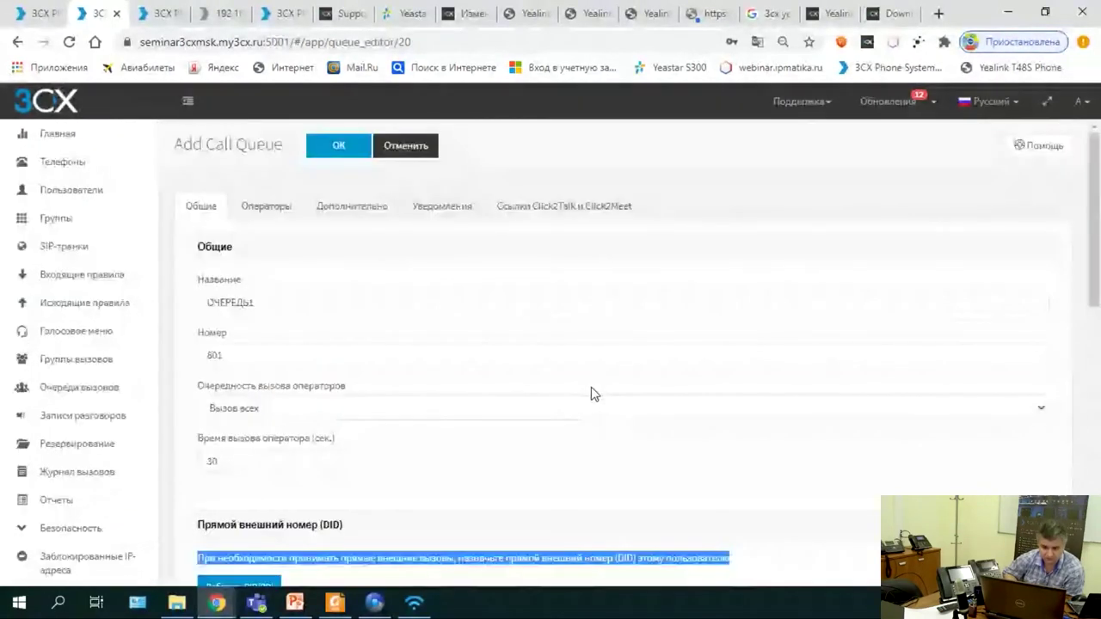
- Assign extensions 306, 308 and 309 as agents on the queue's Операторы tab
click(259, 203)
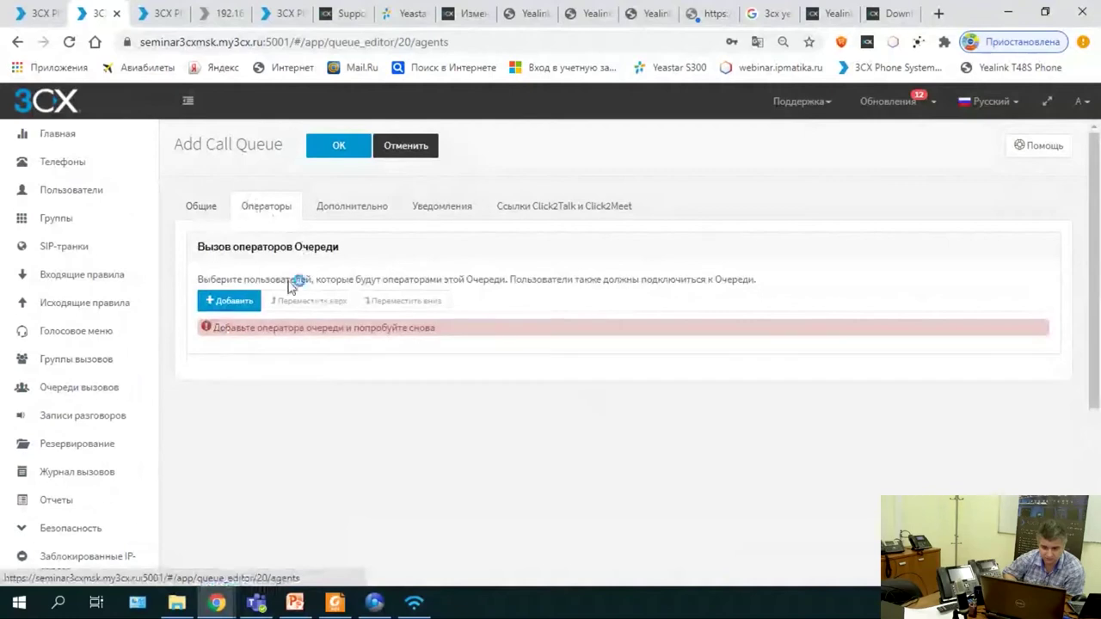
click(211, 303)
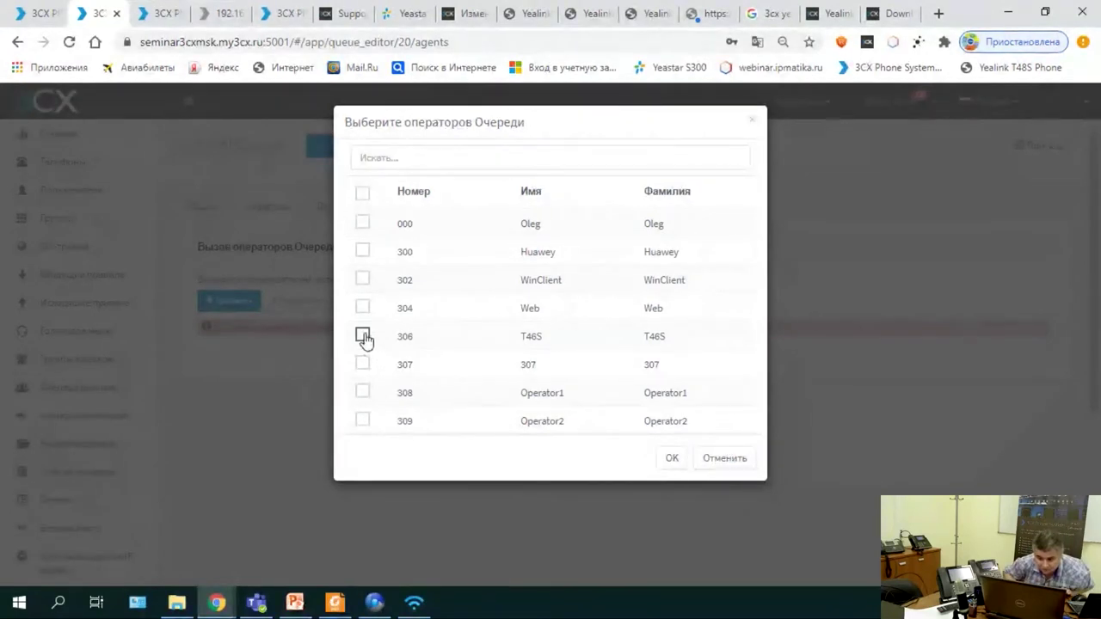
click(362, 336)
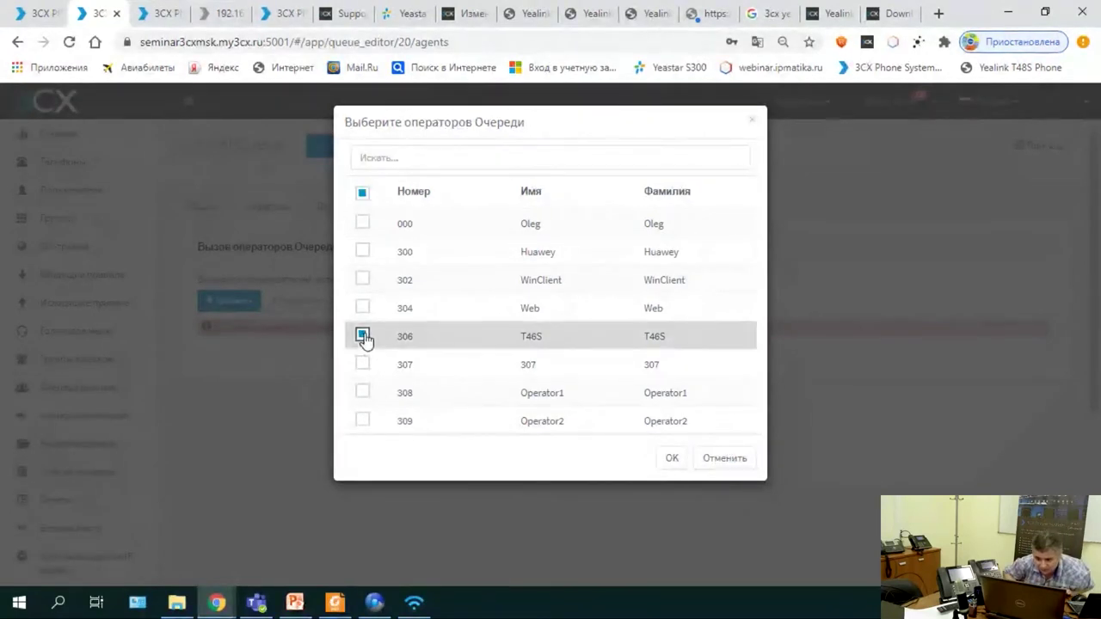
click(362, 393)
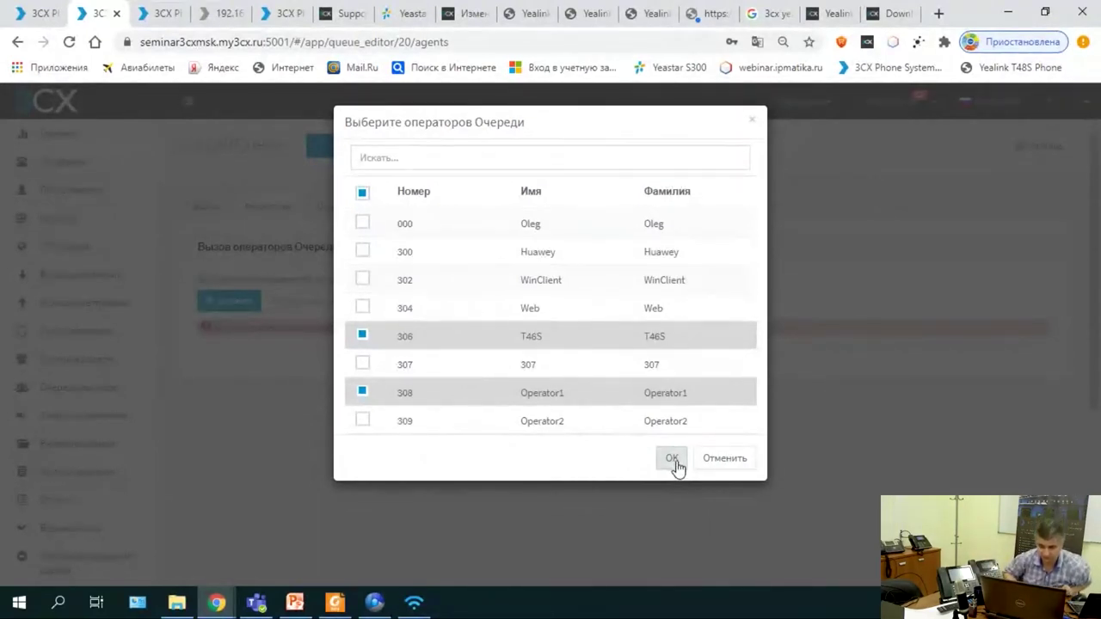
click(362, 420)
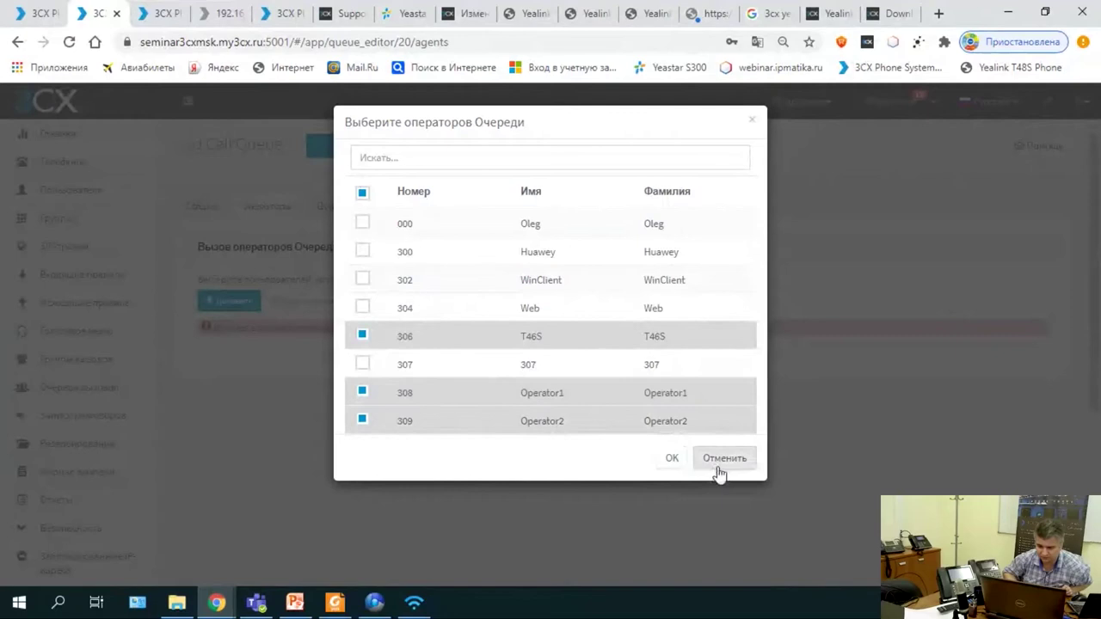
click(675, 457)
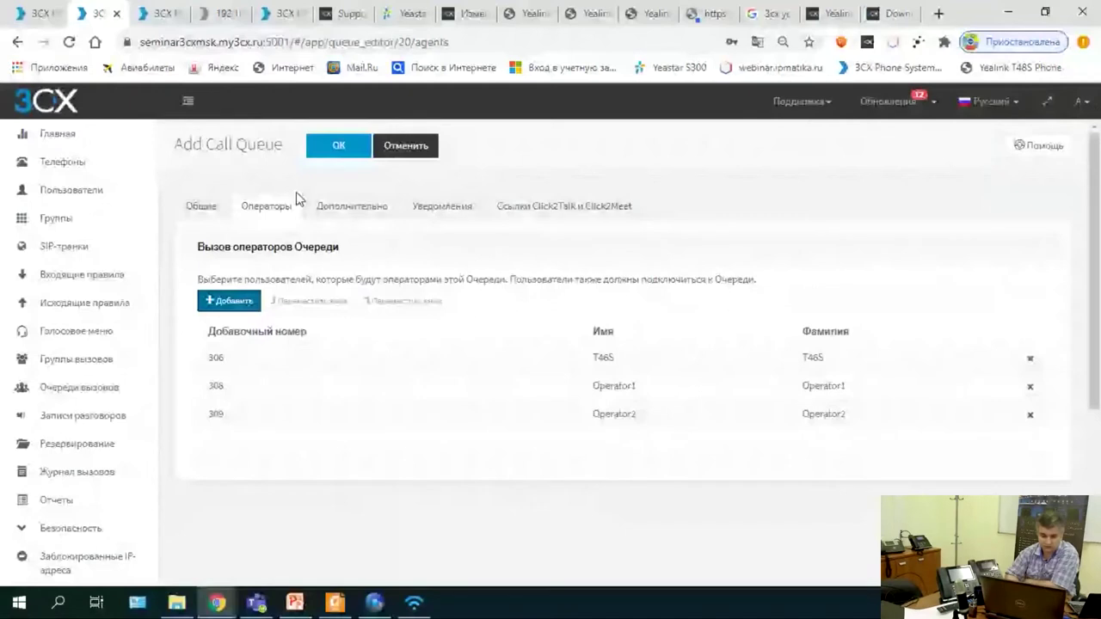
- Save queue ОЧЕРЕДЬ1 (801), reopen it to check its settings, then open the slides PDF
click(339, 148)
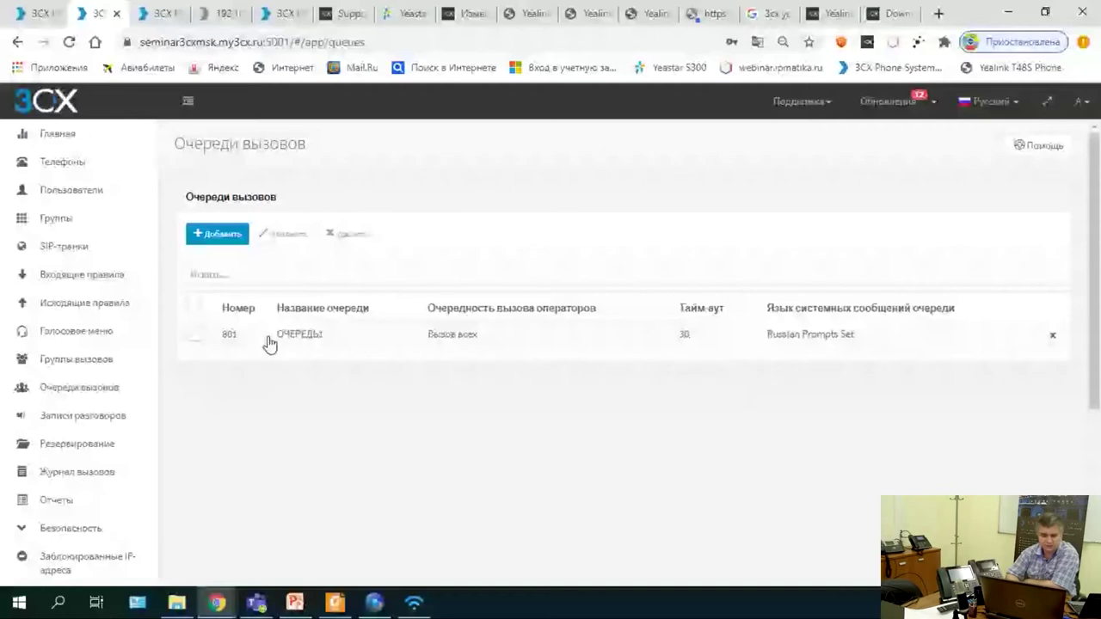
double_click(268, 340)
scroll(608, 491, down, 3)
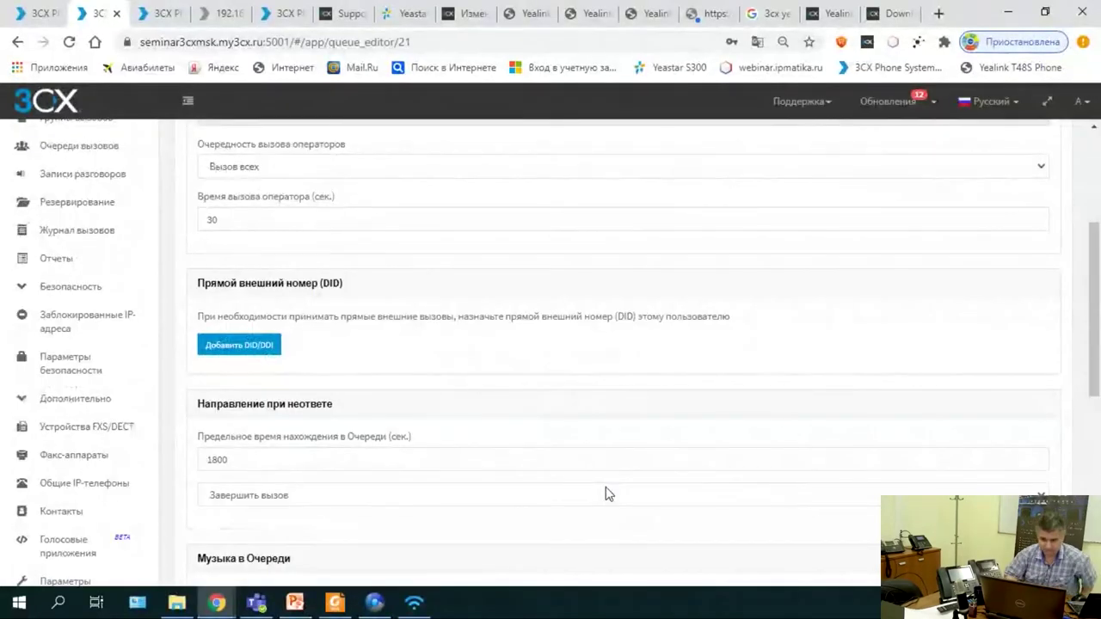
scroll(607, 494, up, 3)
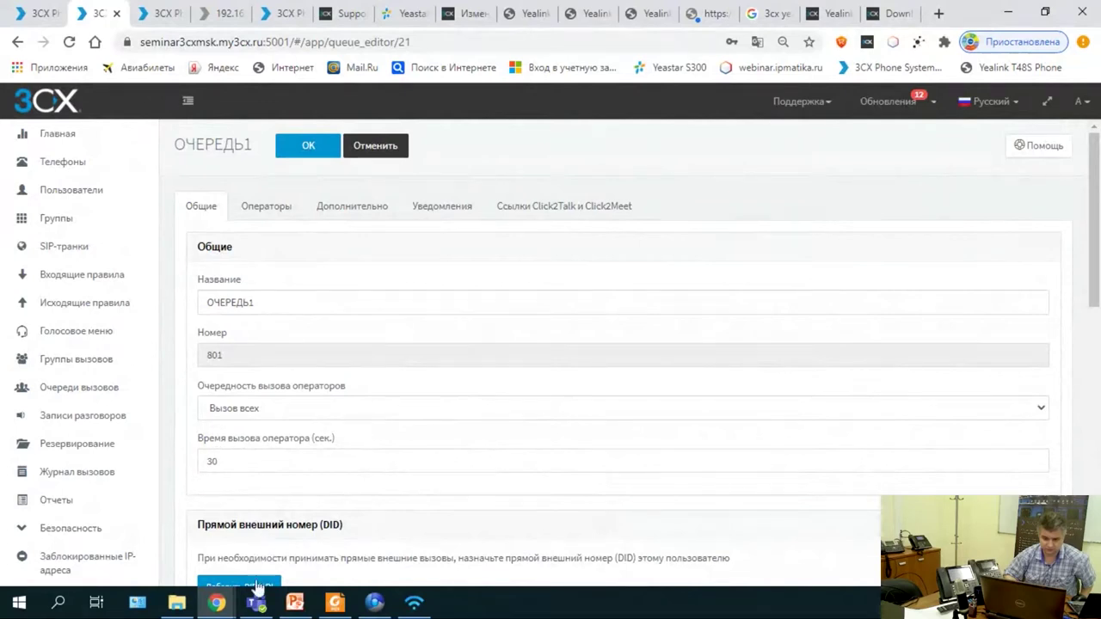
click(177, 602)
key(Return)
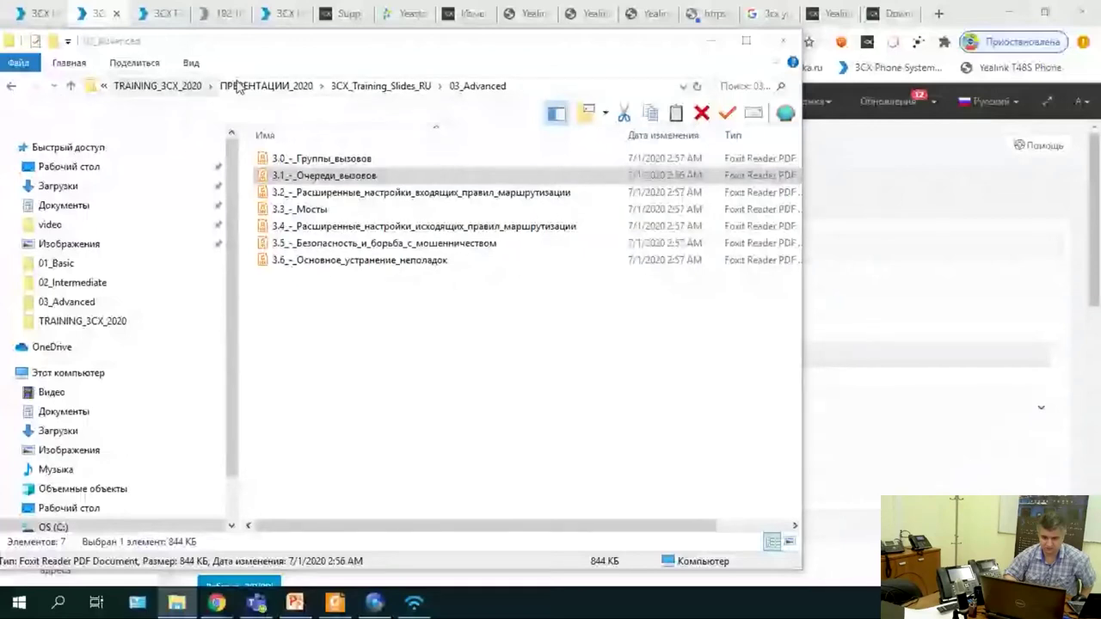
- Go up to 3CX_Training_Slides_RU, open the 02_Intermediate folder, then switch windows
key(alt+Up)
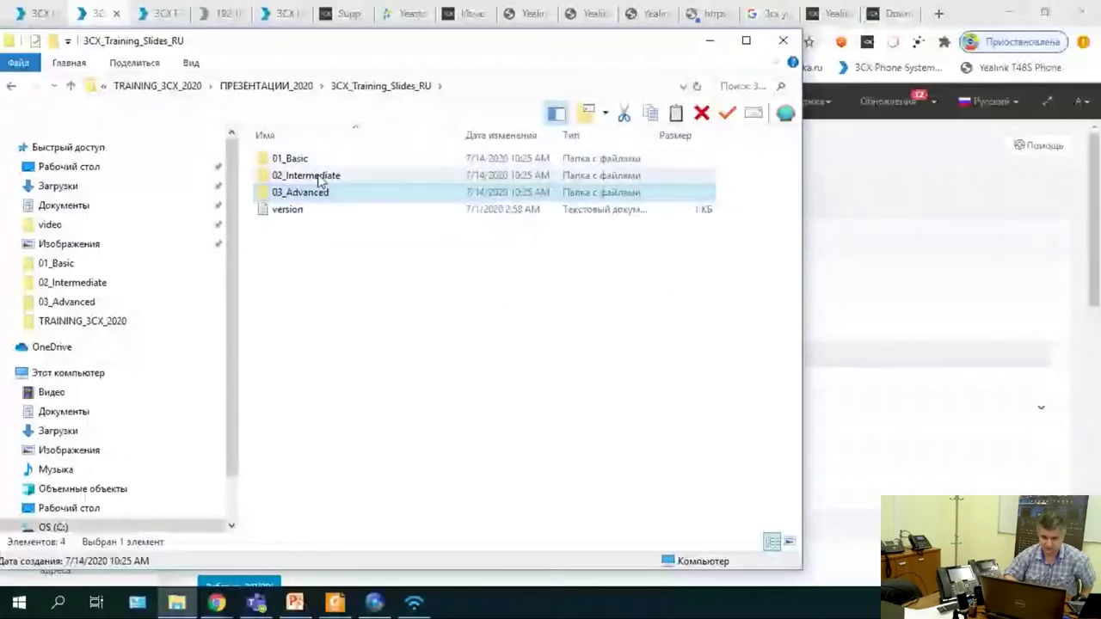
double_click(319, 177)
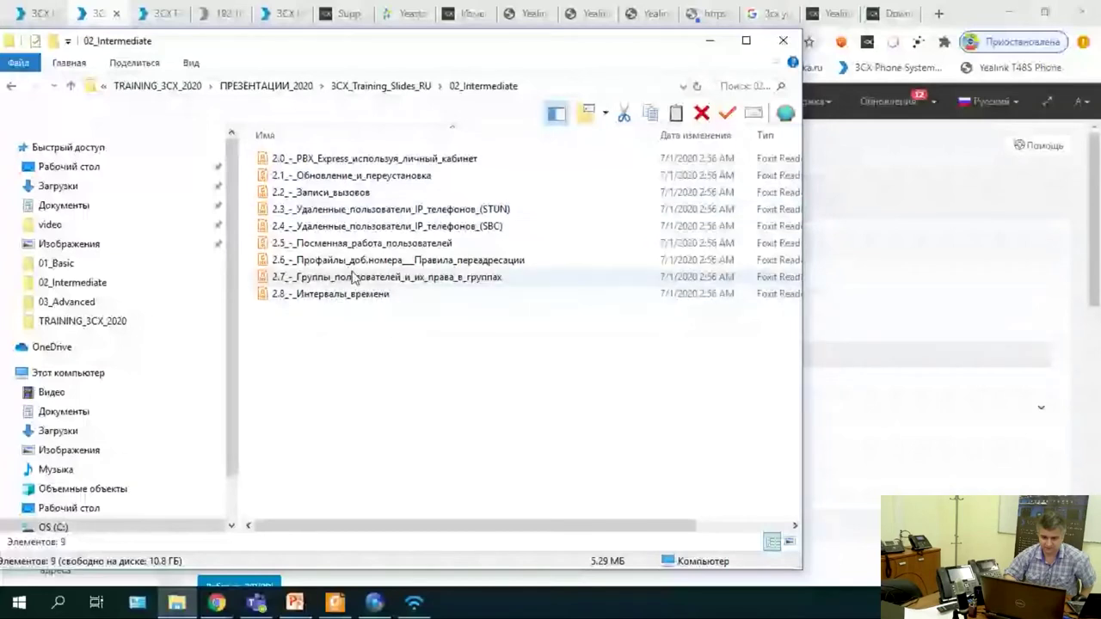
key(alt+Tab)
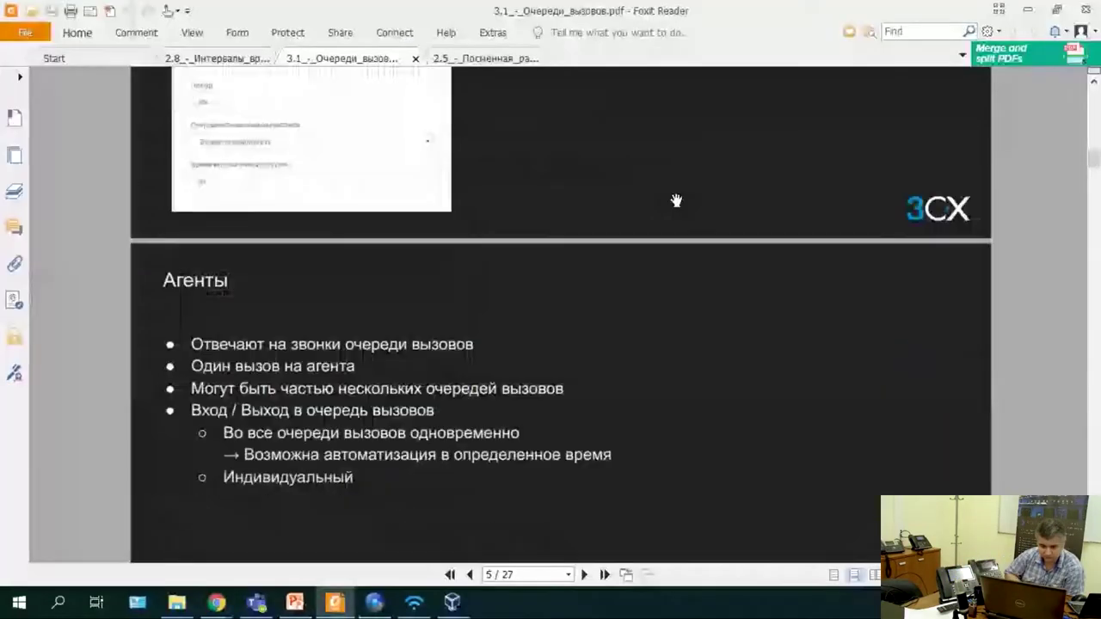
- Scroll to the Агенты slide and highlight its first two bullets, including 'Один вызов на агента'
scroll(676, 200, down, 3)
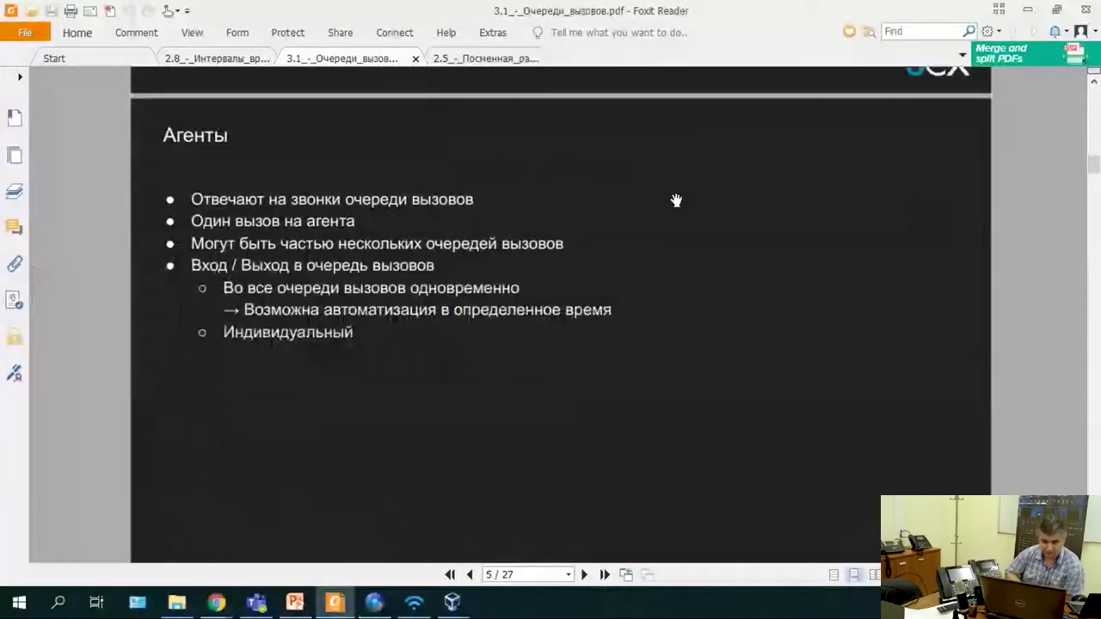
scroll(676, 200, down, 1)
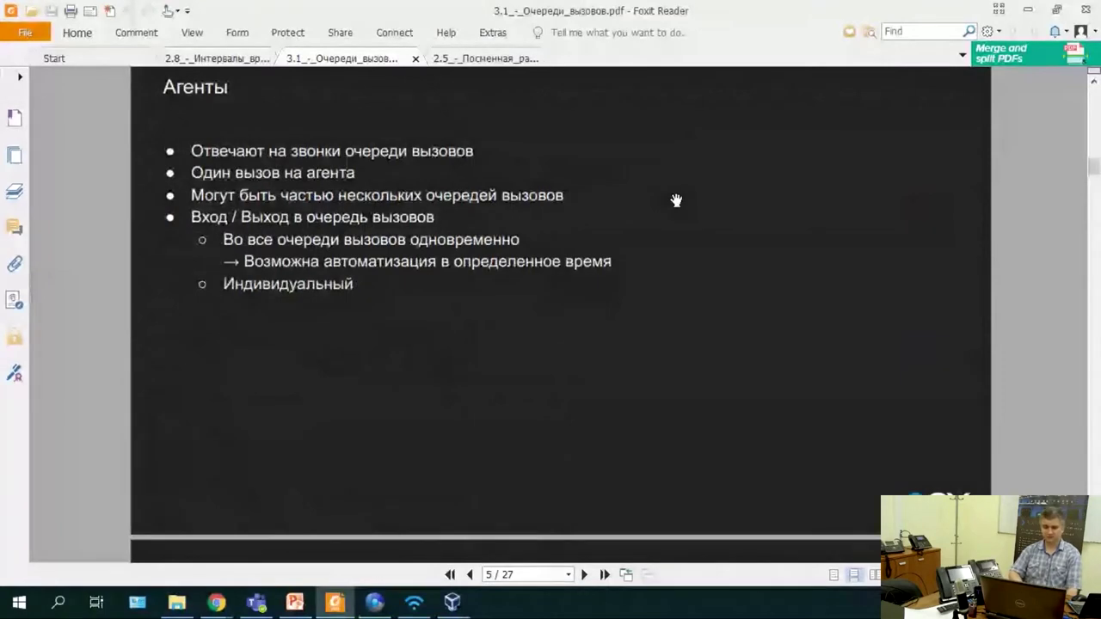
scroll(186, 197, up, 1)
drag(187, 199, 499, 201)
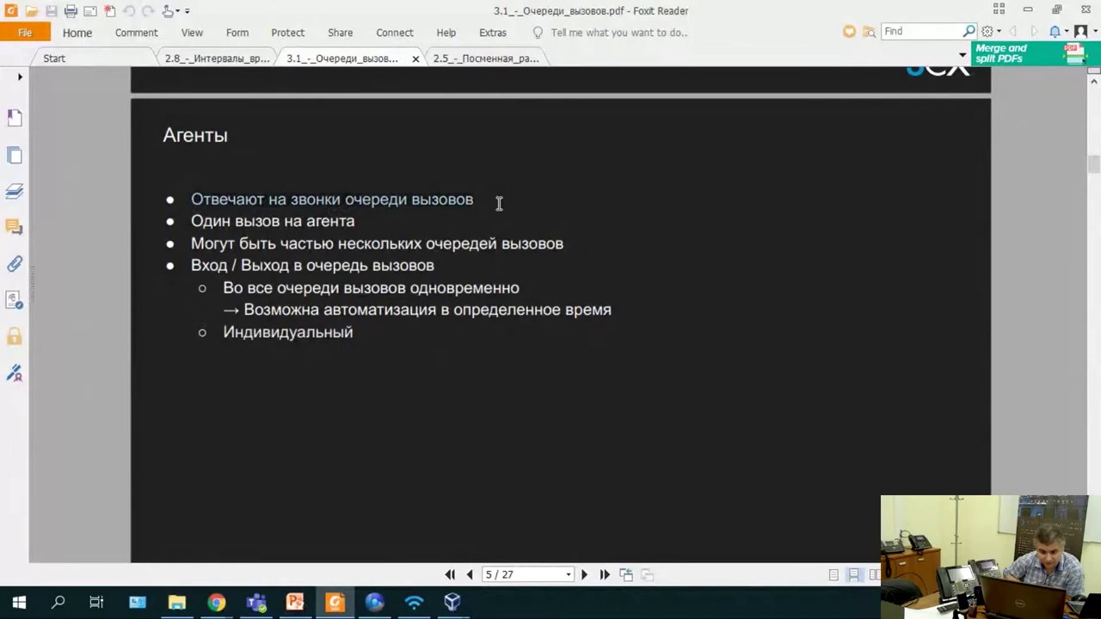
drag(191, 219, 369, 221)
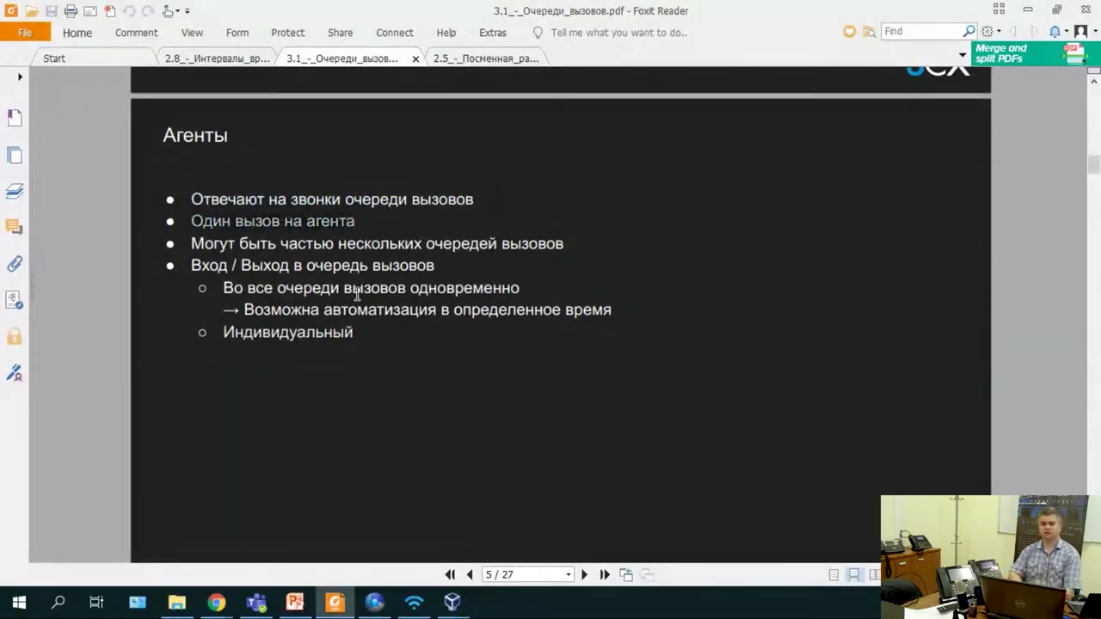
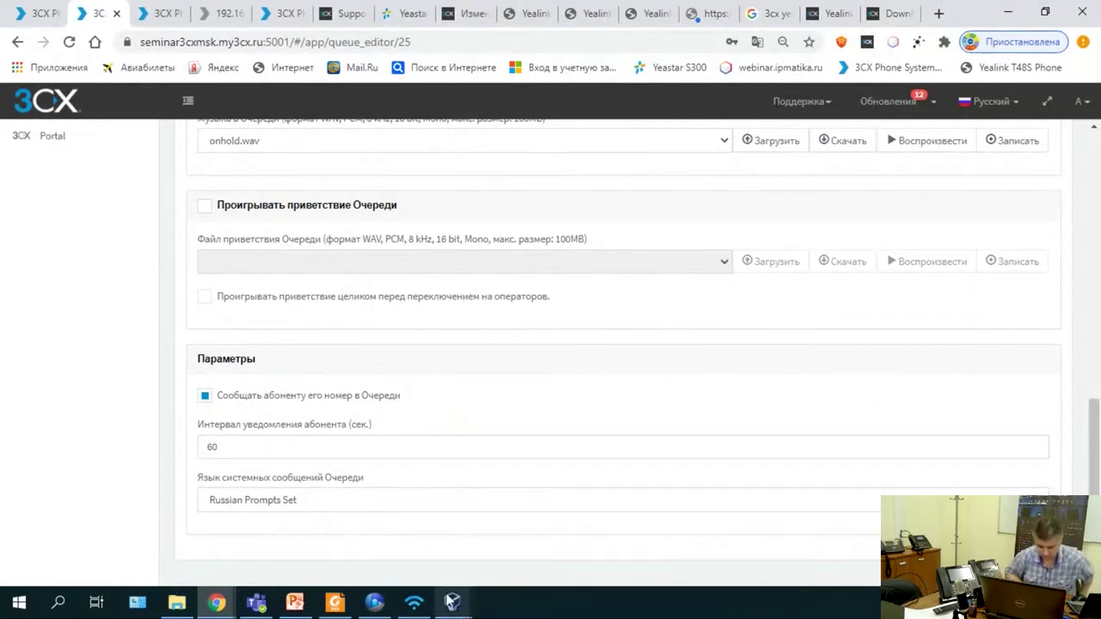
- Bring up the 3CX WinClient softphone to place a test call to queue 801
click(413, 602)
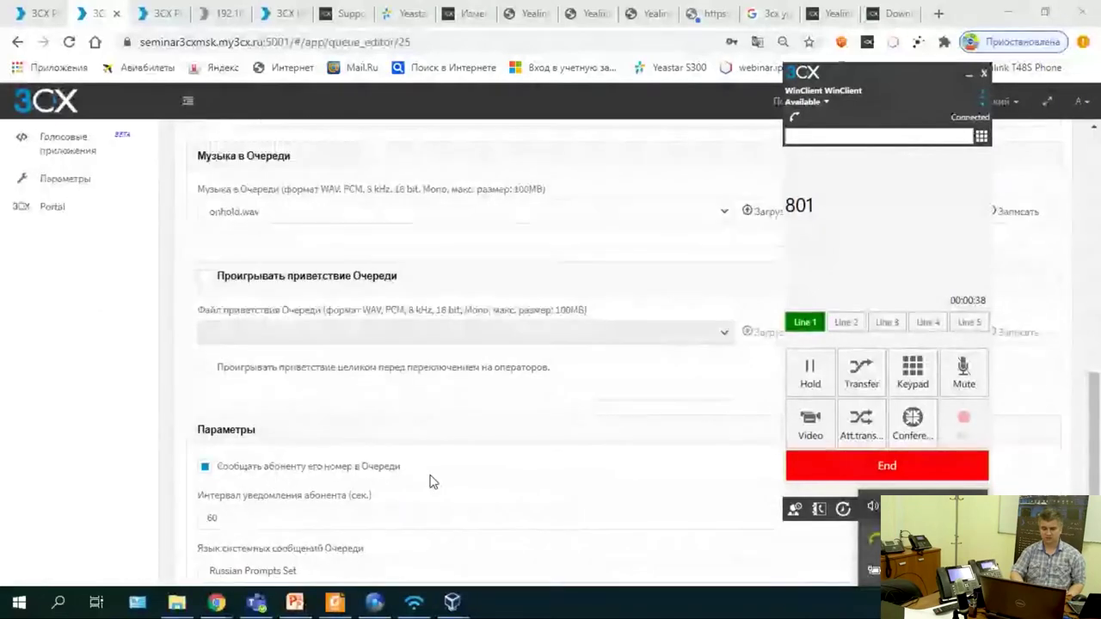
- Scroll through queue ОЧЕРЕДЬ1's settings in the queue editor to review them
scroll(432, 482, down, 1)
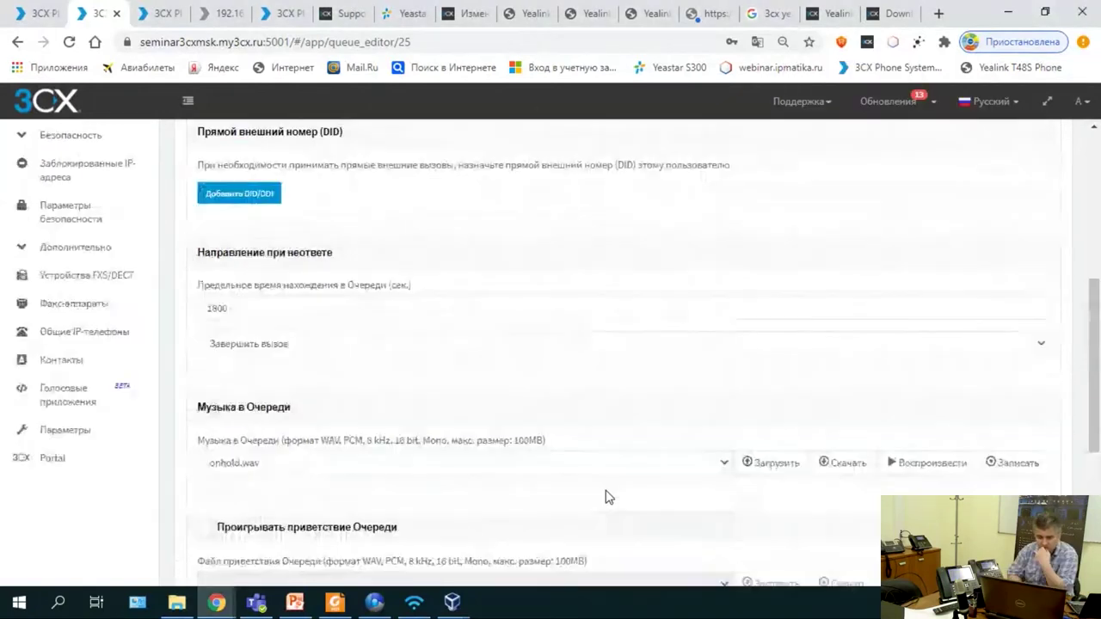
scroll(609, 495, down, 2)
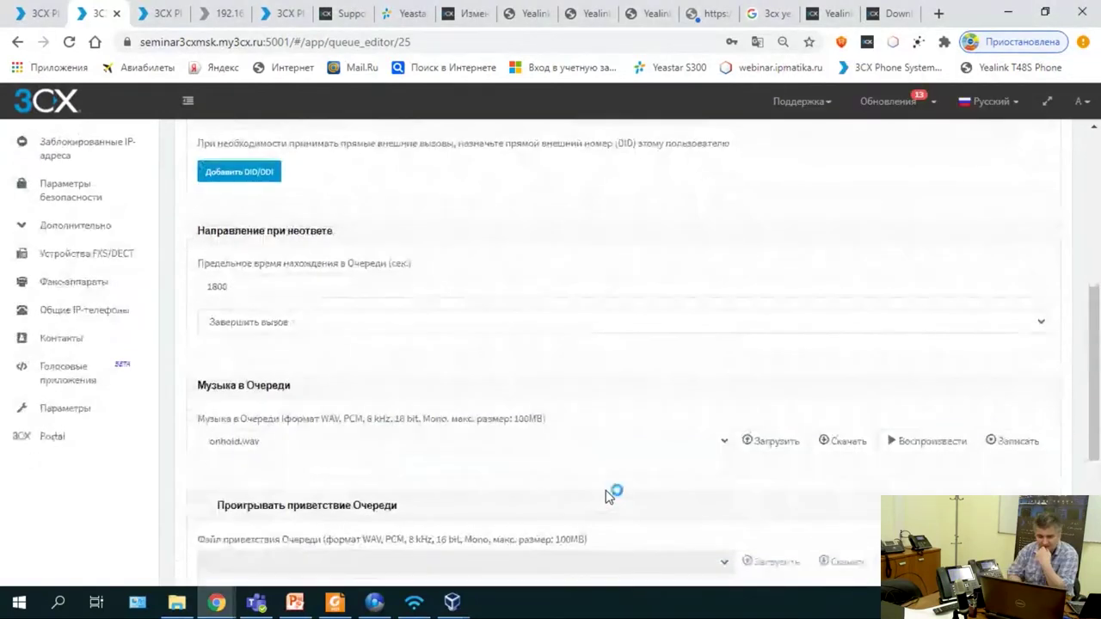
scroll(593, 529, down, 2)
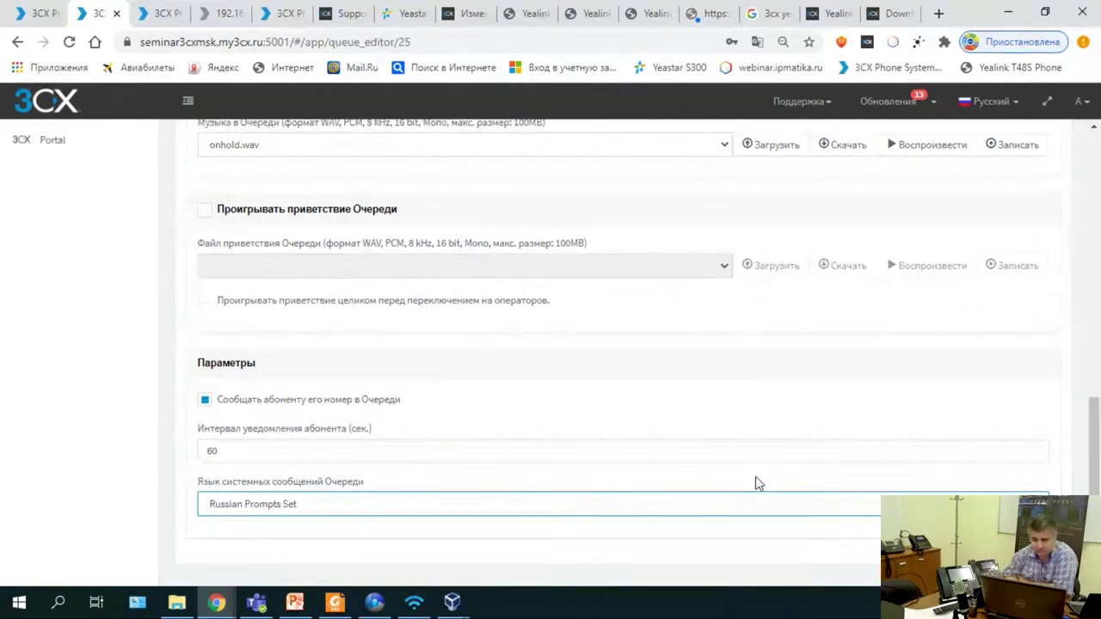
scroll(757, 483, up, 5)
scroll(757, 483, up, 4)
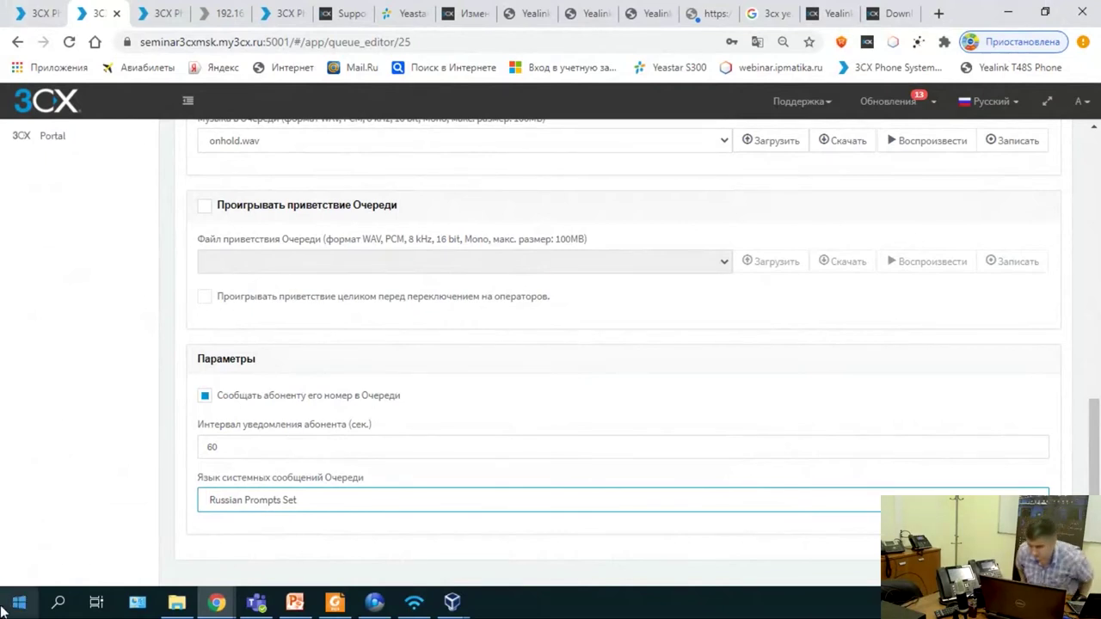
scroll(722, 378, up, 3)
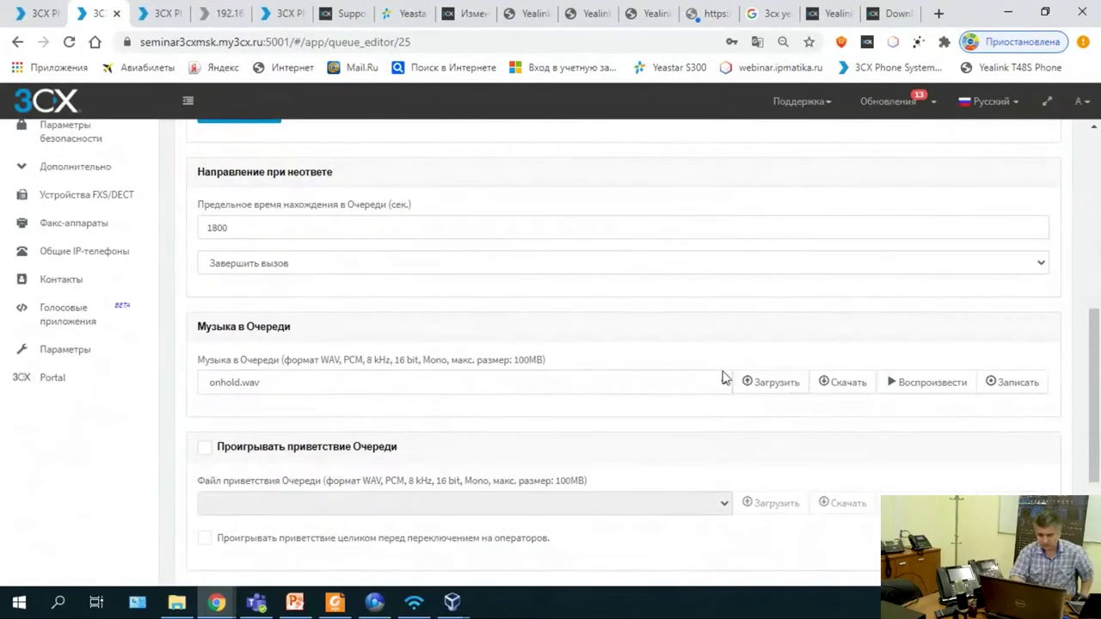
- Check the hold music list without changing it, then open the 02_Intermediate training slides folder
click(725, 381)
click(724, 382)
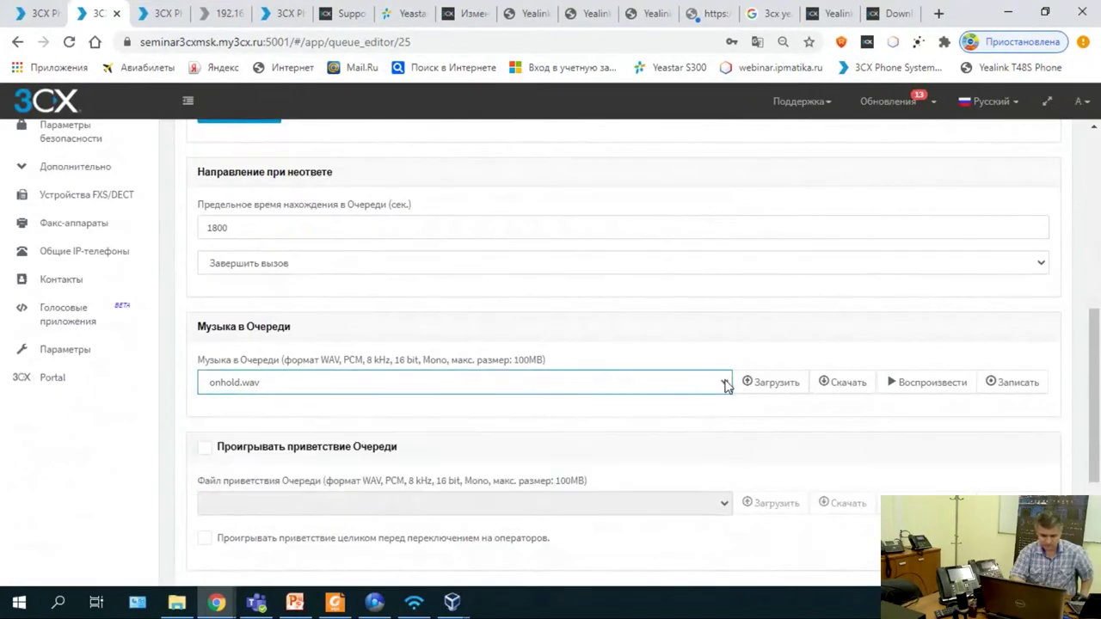
click(177, 602)
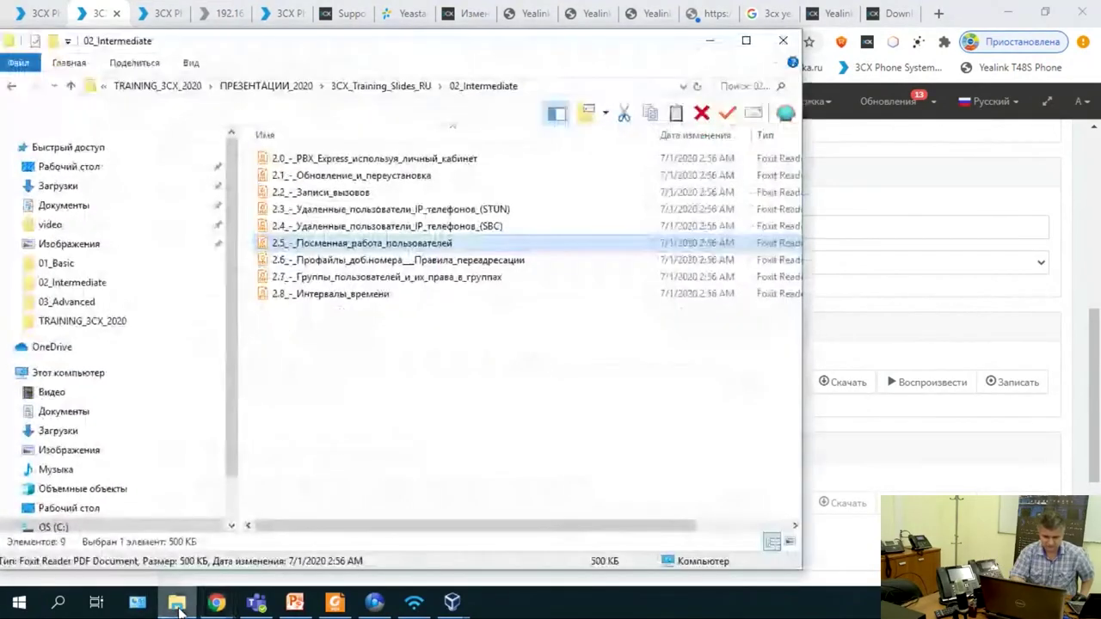
- Open the 3CX presentation PDF and go to the 'Очереди вызовов' slides on pages 63–64
click(14, 86)
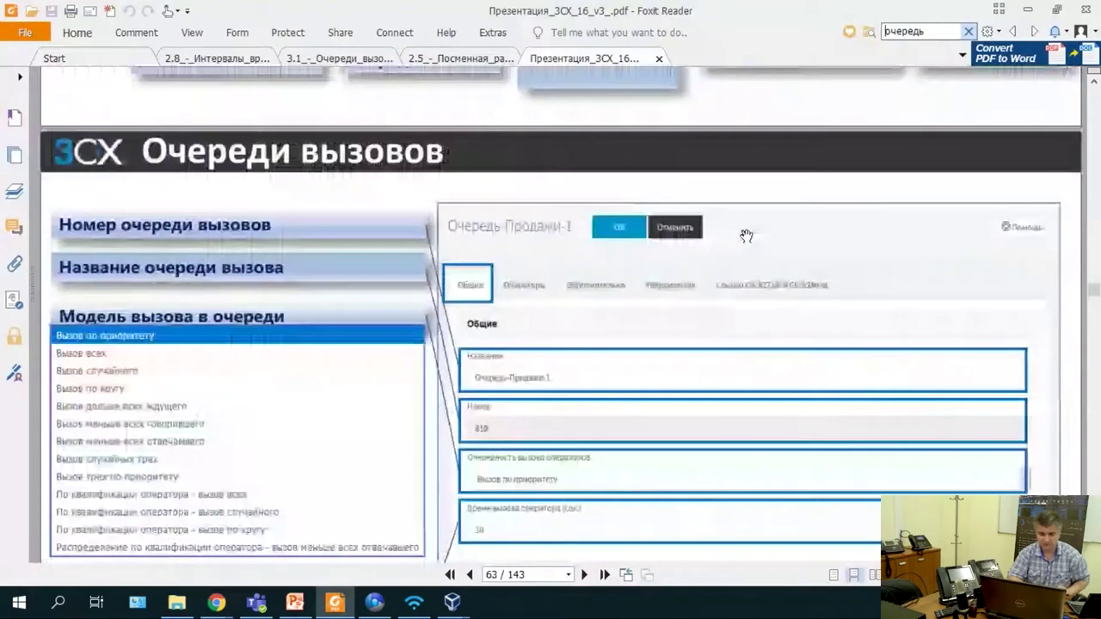
scroll(746, 236, down, 2)
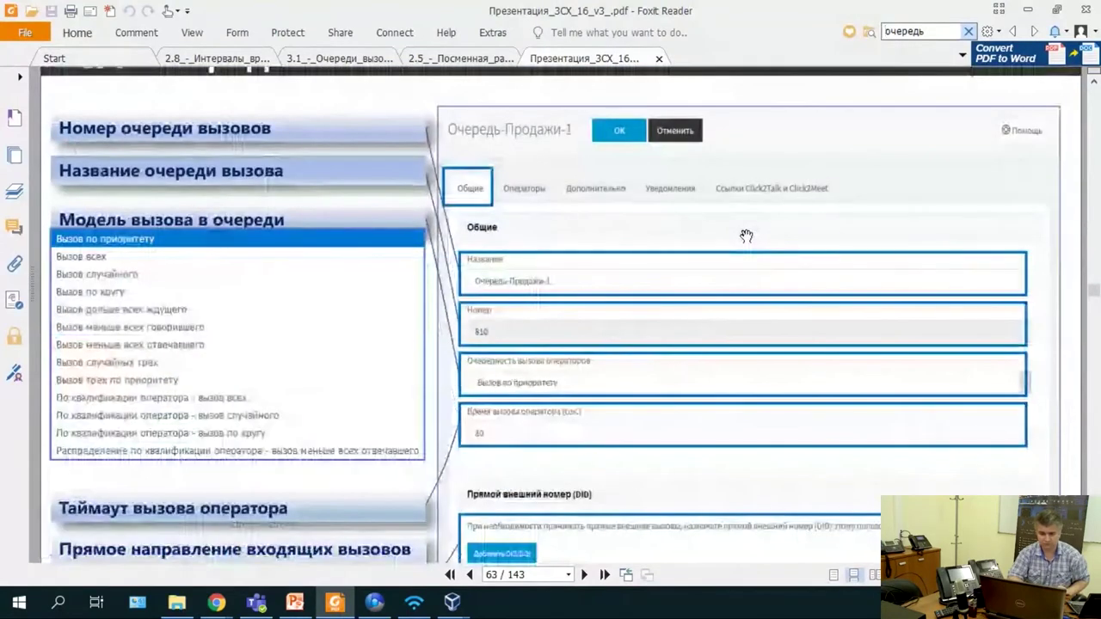
scroll(745, 235, down, 1)
scroll(746, 235, up, 2)
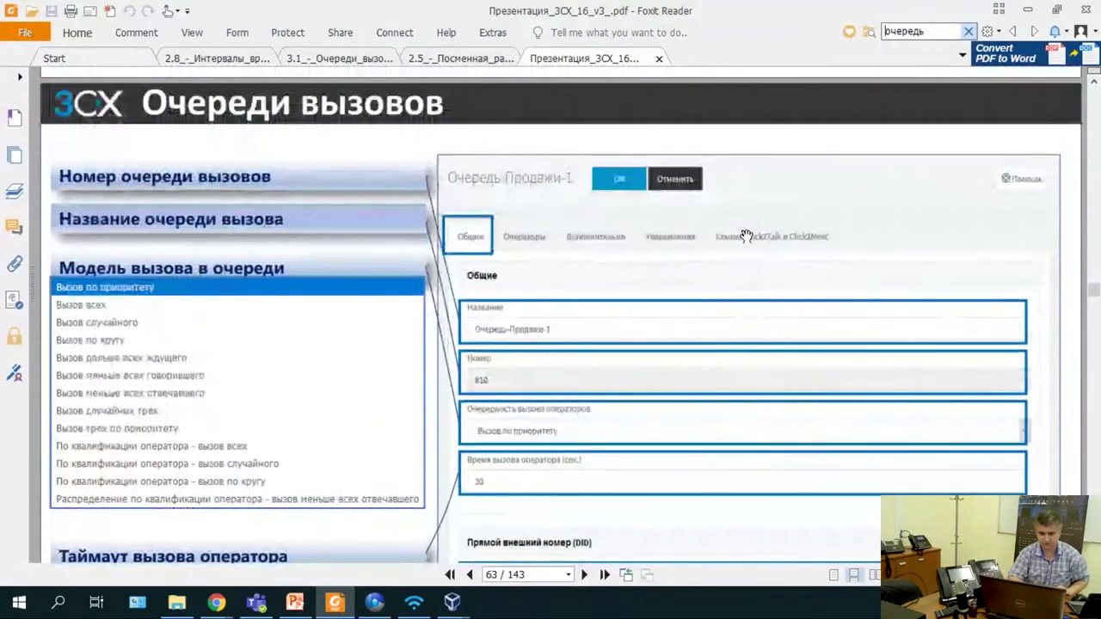
scroll(746, 236, down, 5)
scroll(746, 236, down, 3)
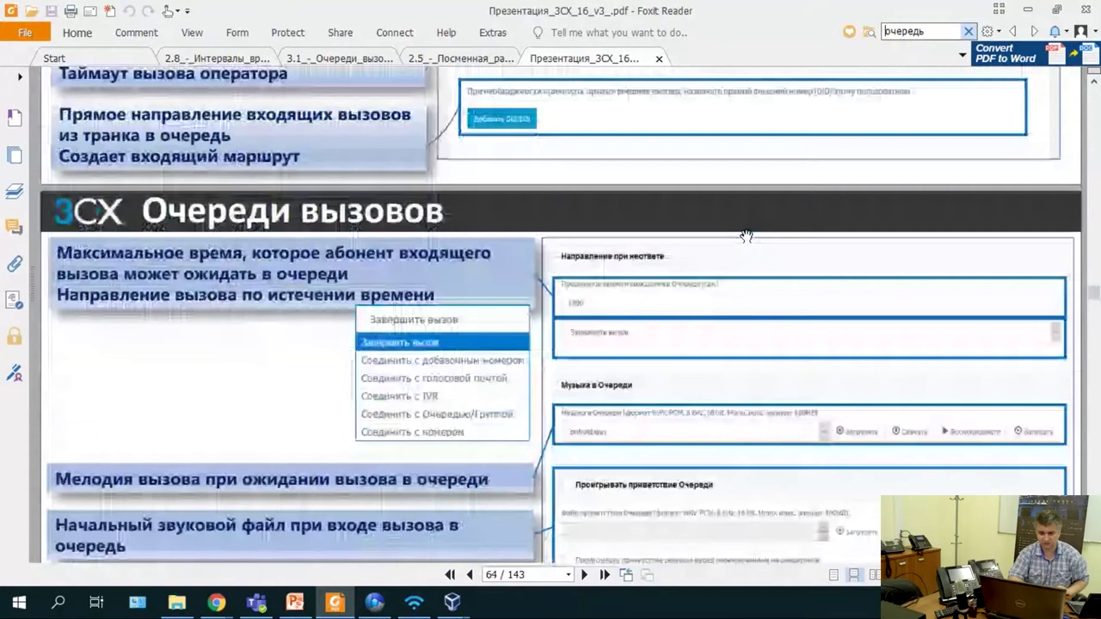
scroll(745, 235, down, 1)
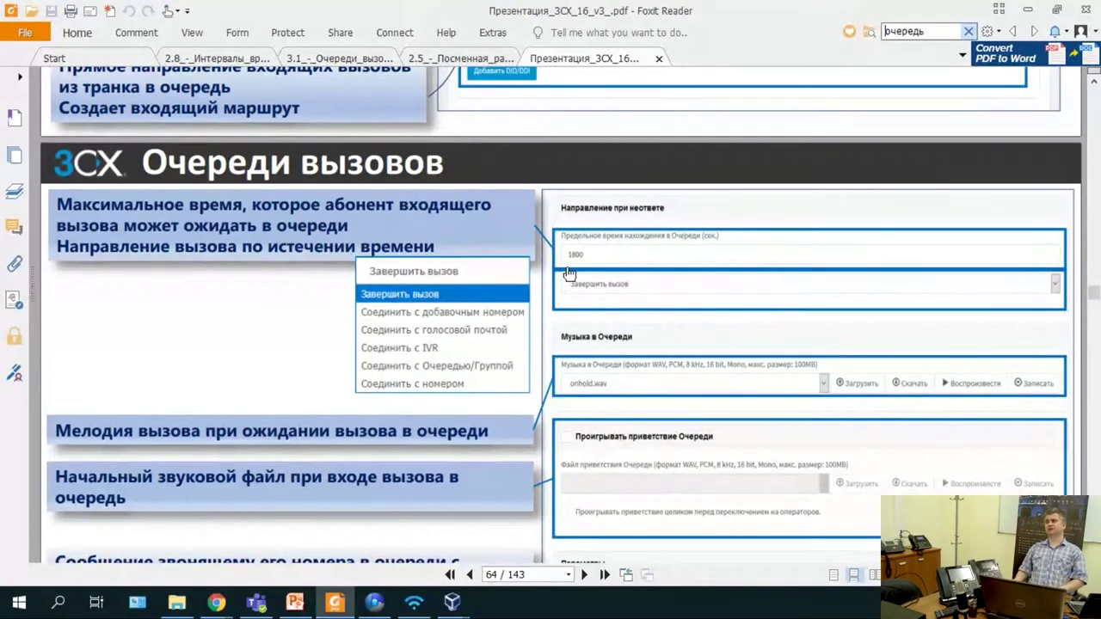
scroll(567, 273, up, 5)
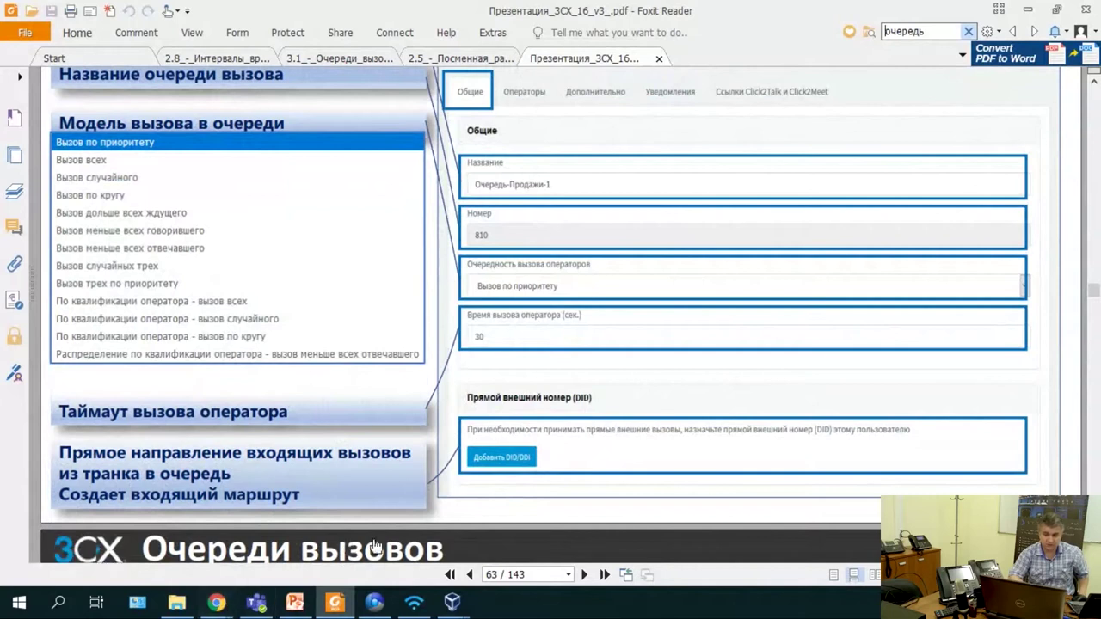
- Add the trunk's DID number to queue ОЧЕРЕДЬ1 (801) and save the queue
key(alt+Tab)
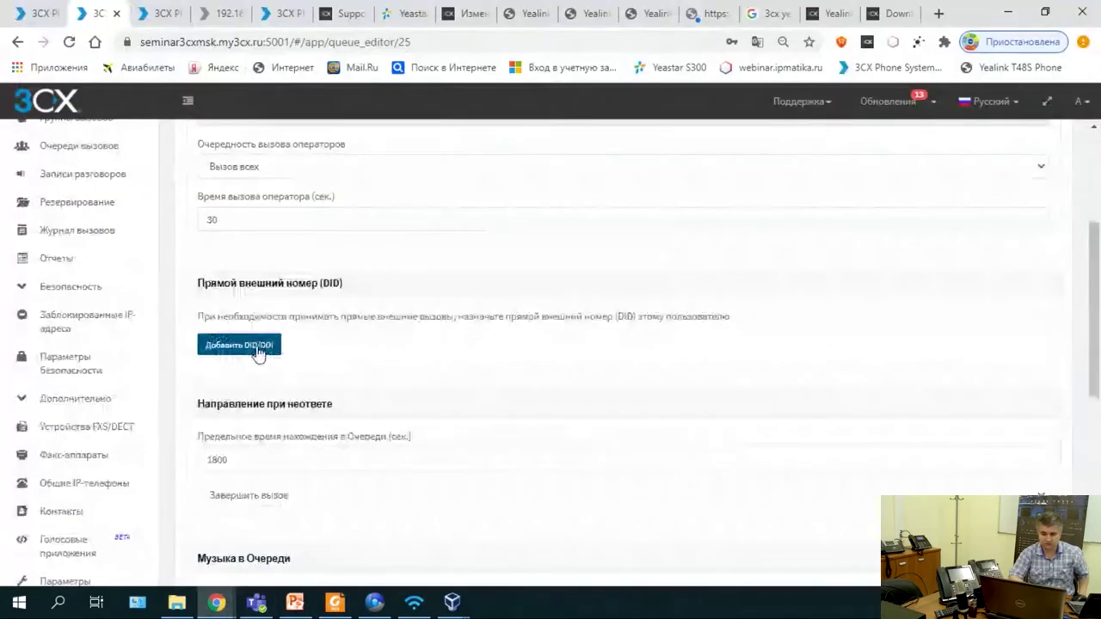
click(256, 346)
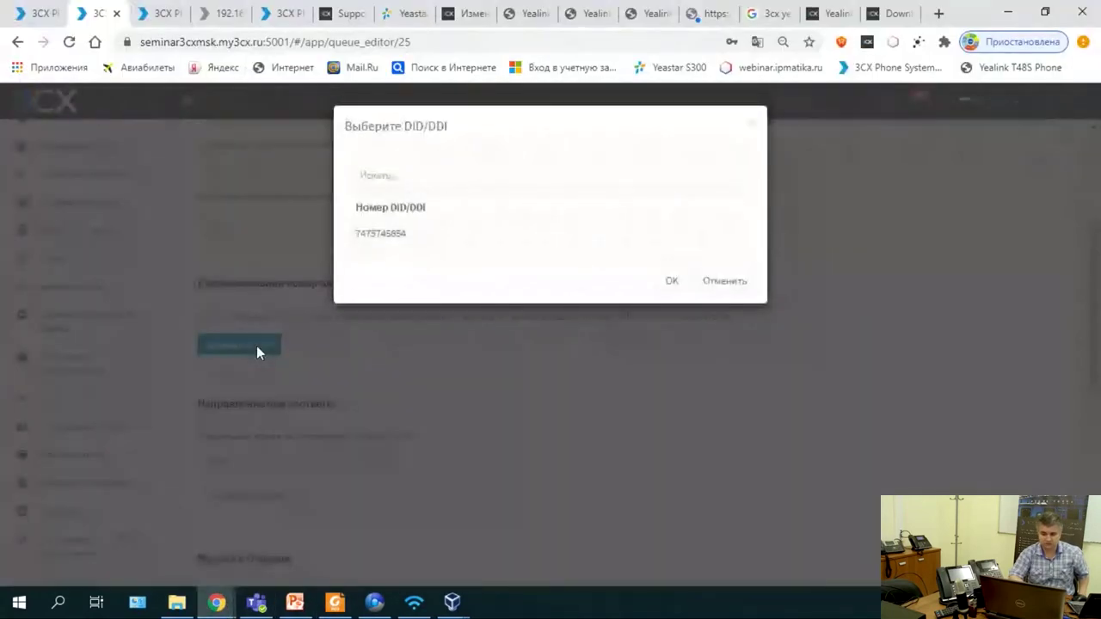
click(408, 245)
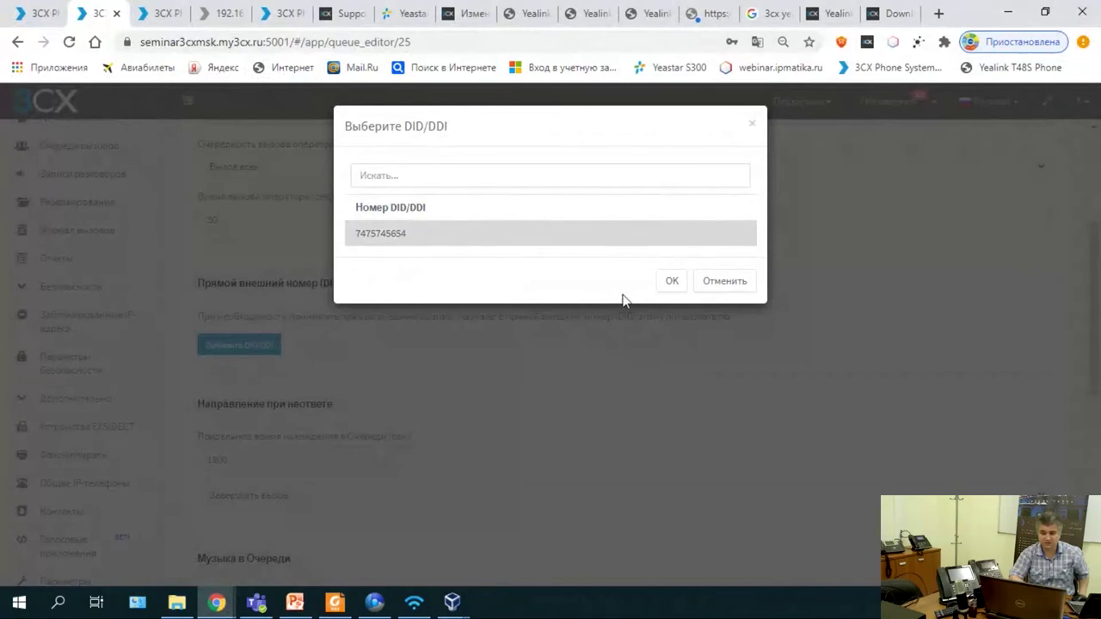
click(670, 284)
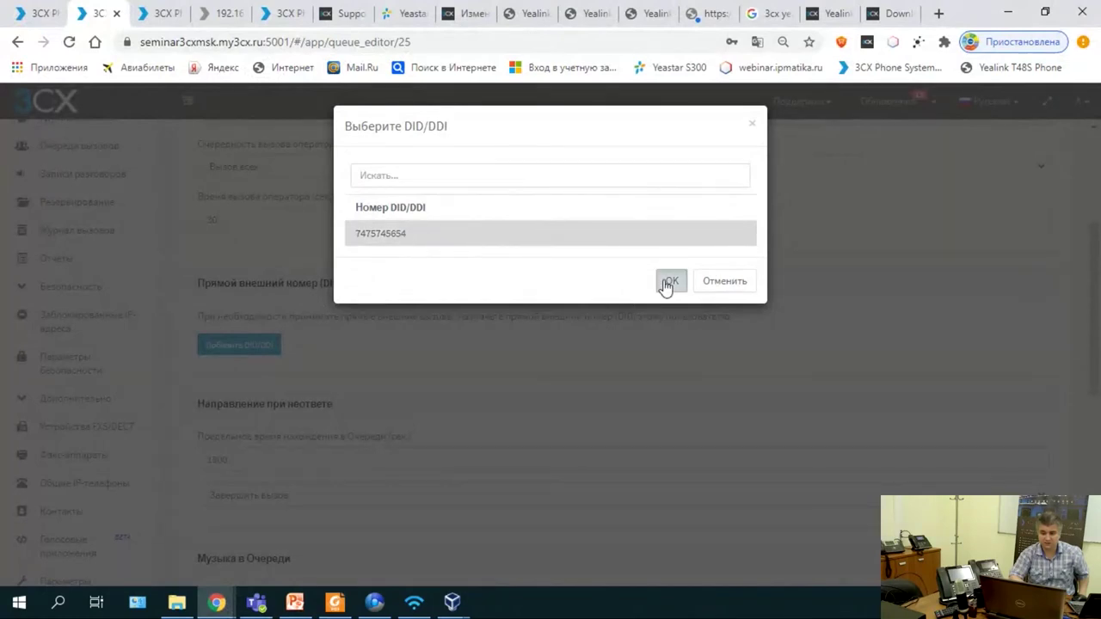
scroll(435, 275, up, 3)
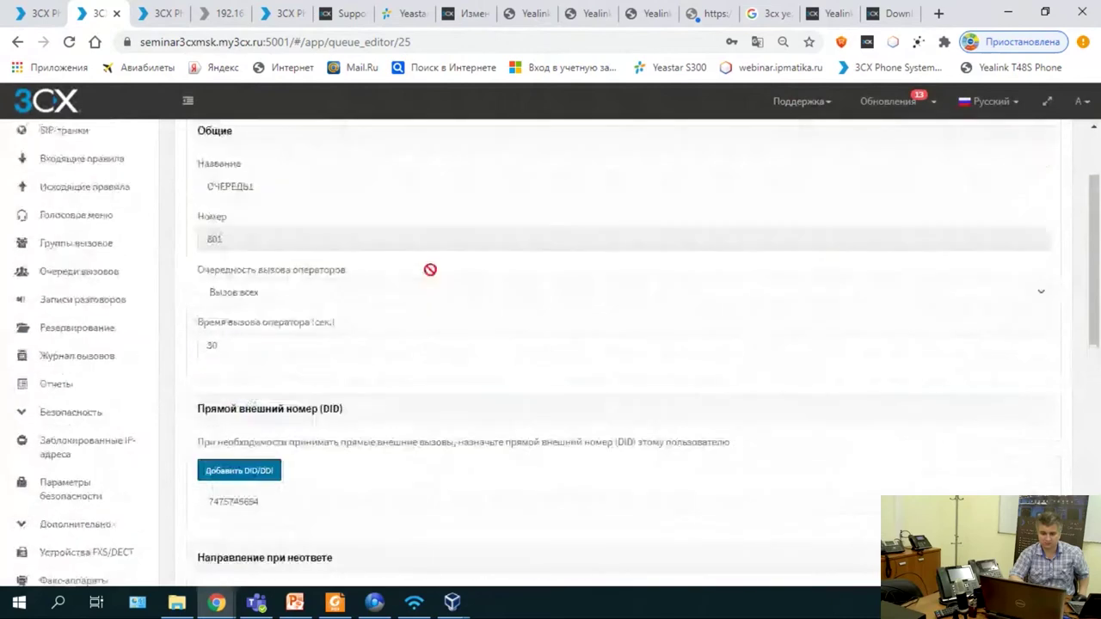
click(316, 153)
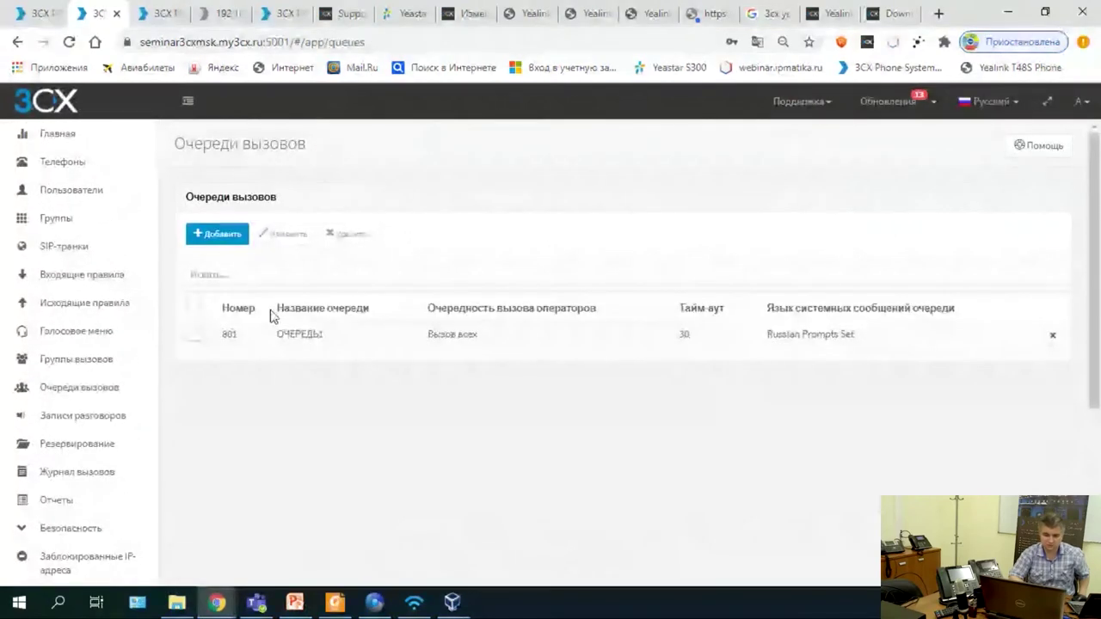
- Reopen queue 801's settings, review them, and return to slide 64 in Foxit Reader
double_click(314, 342)
scroll(286, 464, down, 4)
scroll(284, 464, up, 4)
scroll(284, 462, down, 4)
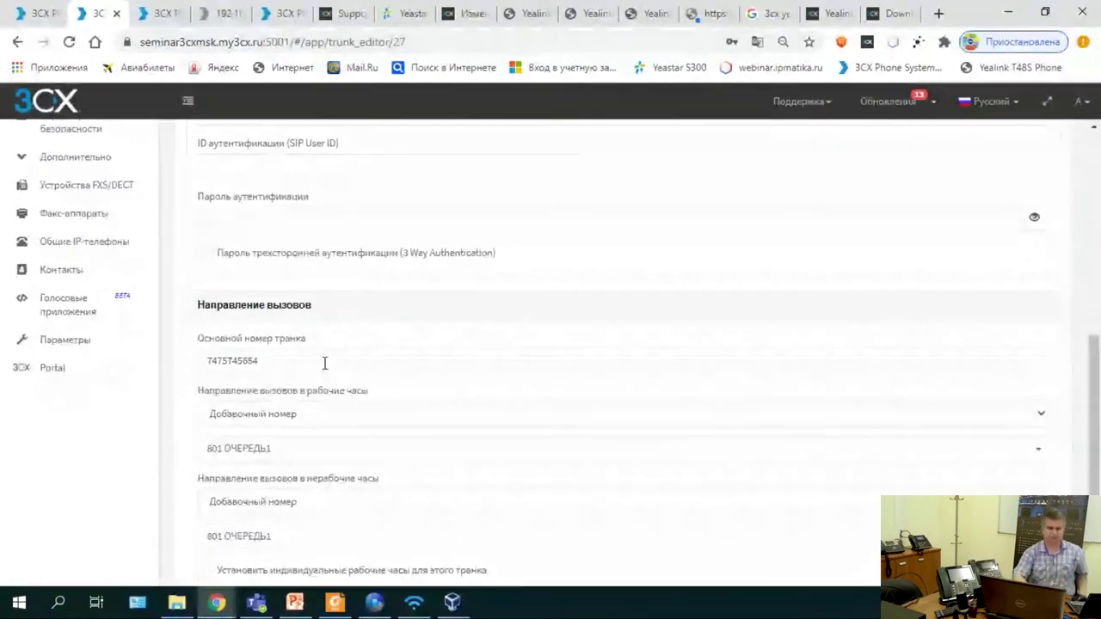
scroll(539, 400, down, 1)
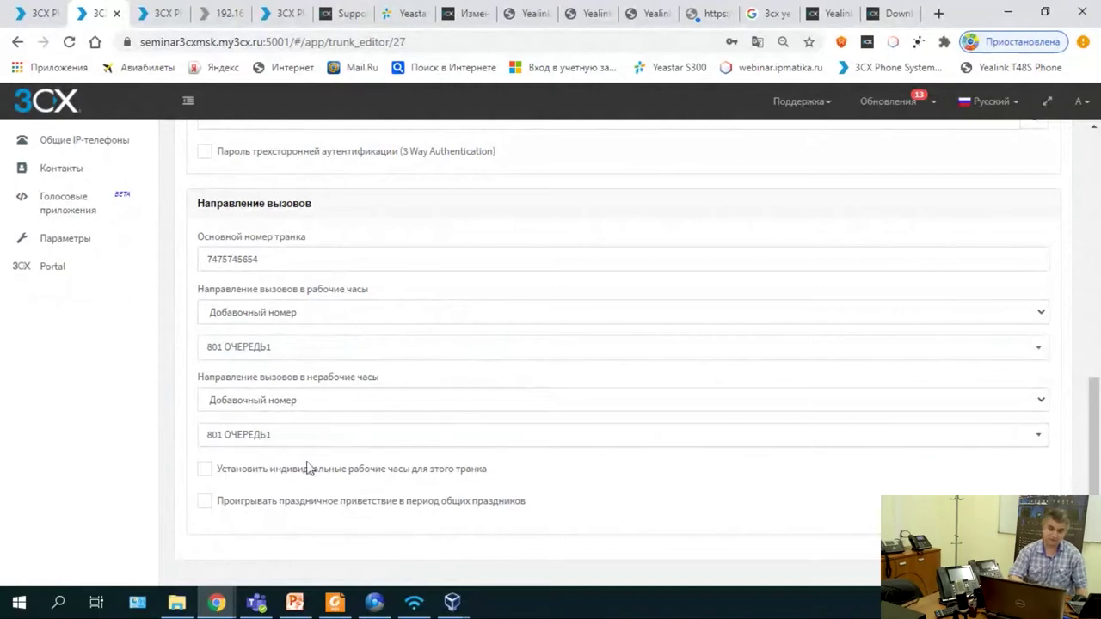
scroll(323, 447, up, 10)
scroll(335, 412, down, 10)
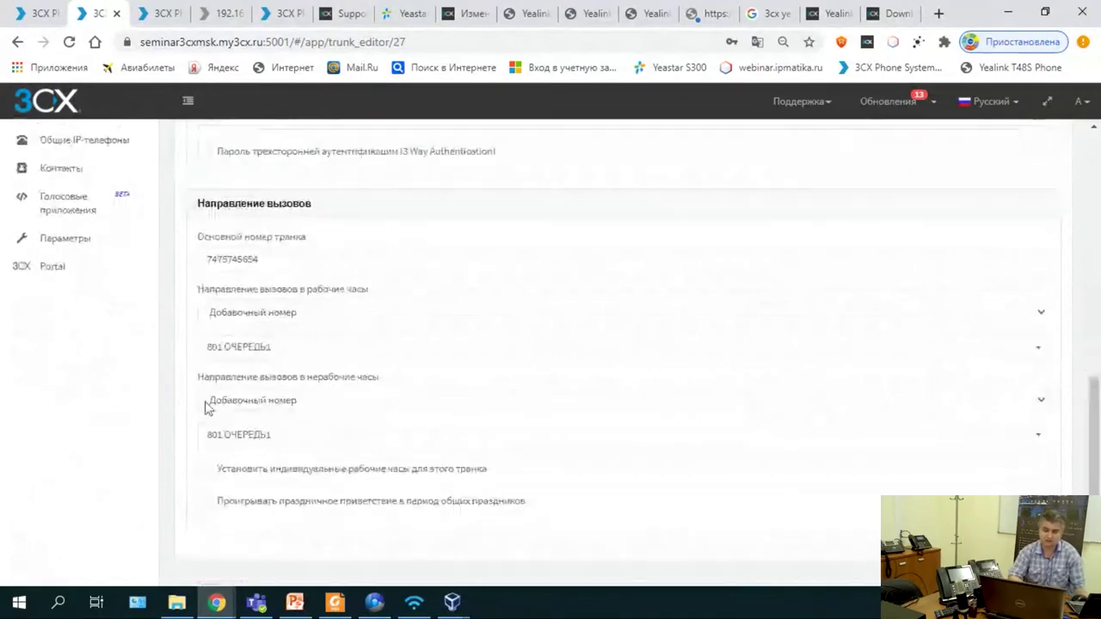
scroll(550, 357, up, 10)
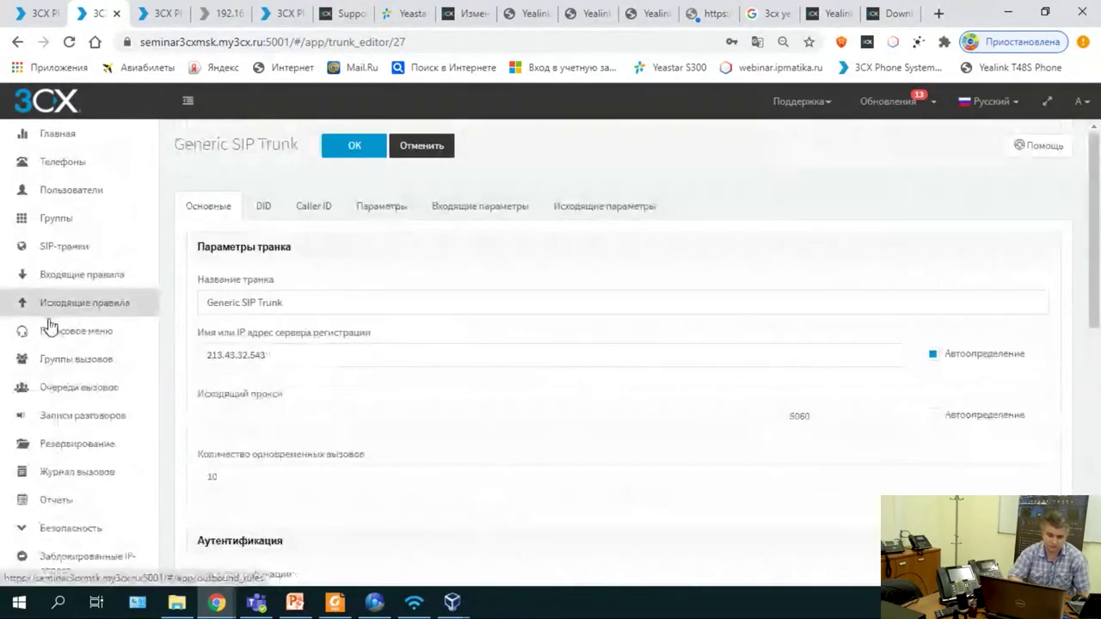
click(335, 602)
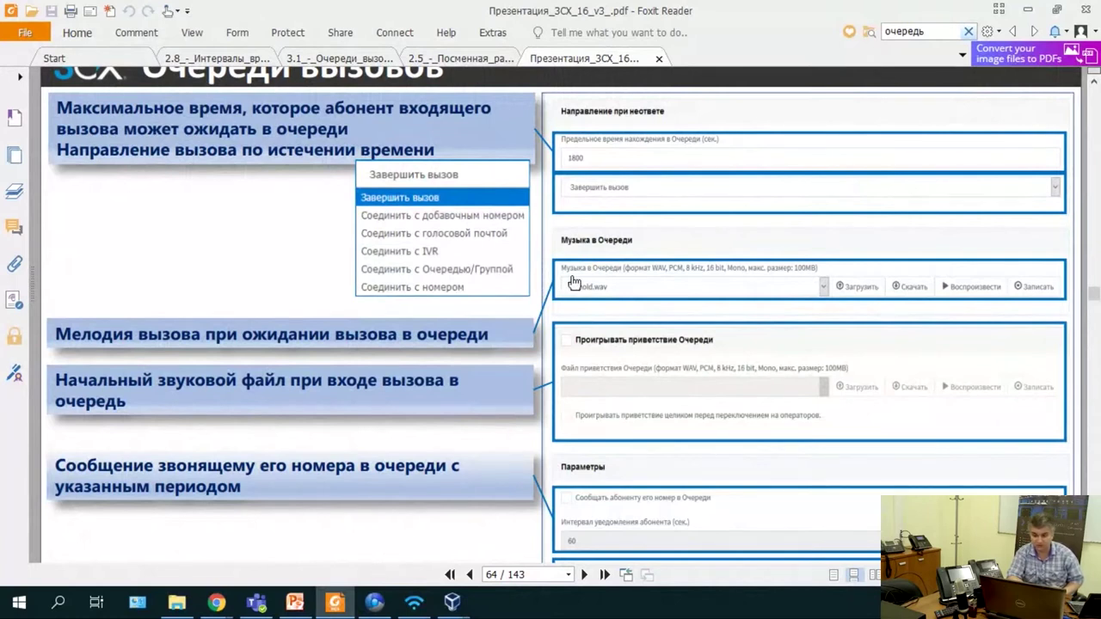
- Open queue 801 ОЧЕРЕДЬ1 from the Очереди вызовов list in the 3CX browser window
mouse_move(217, 602)
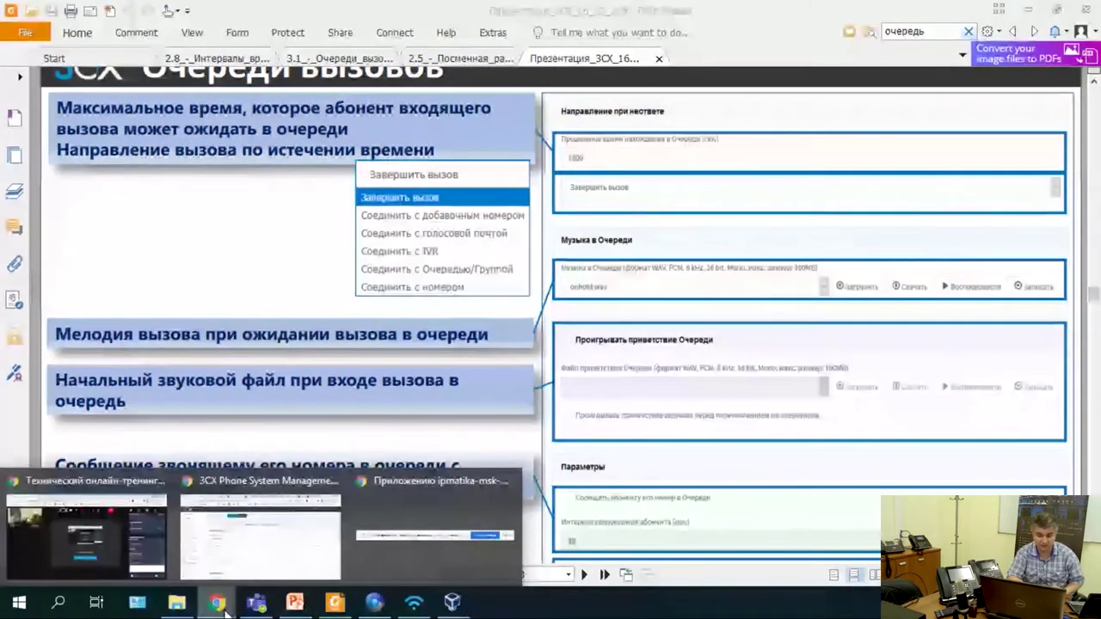
click(254, 557)
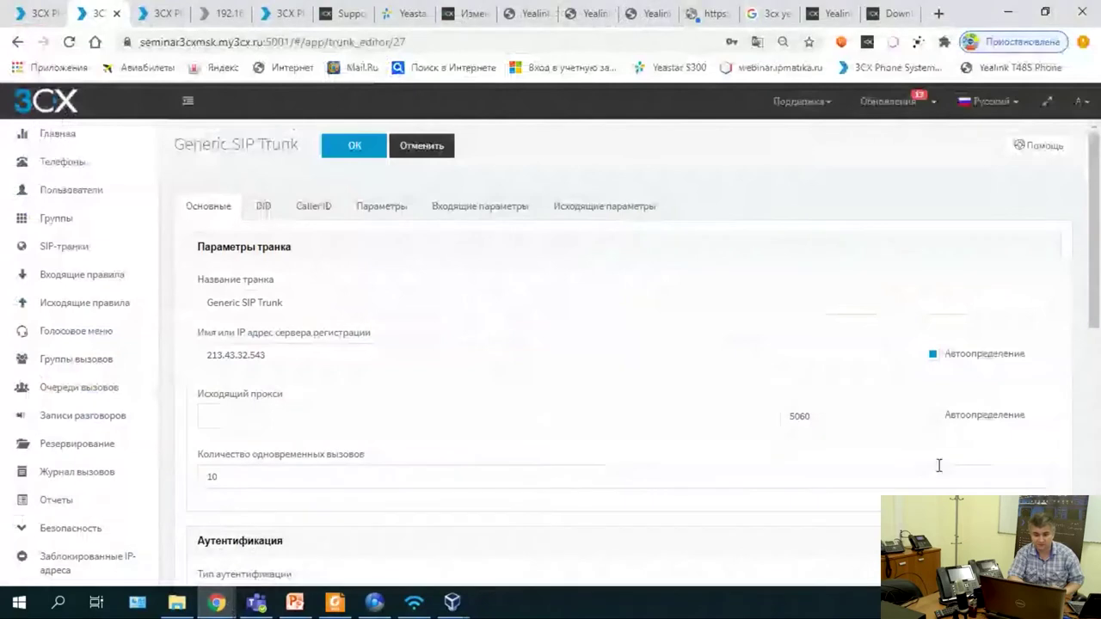
click(44, 393)
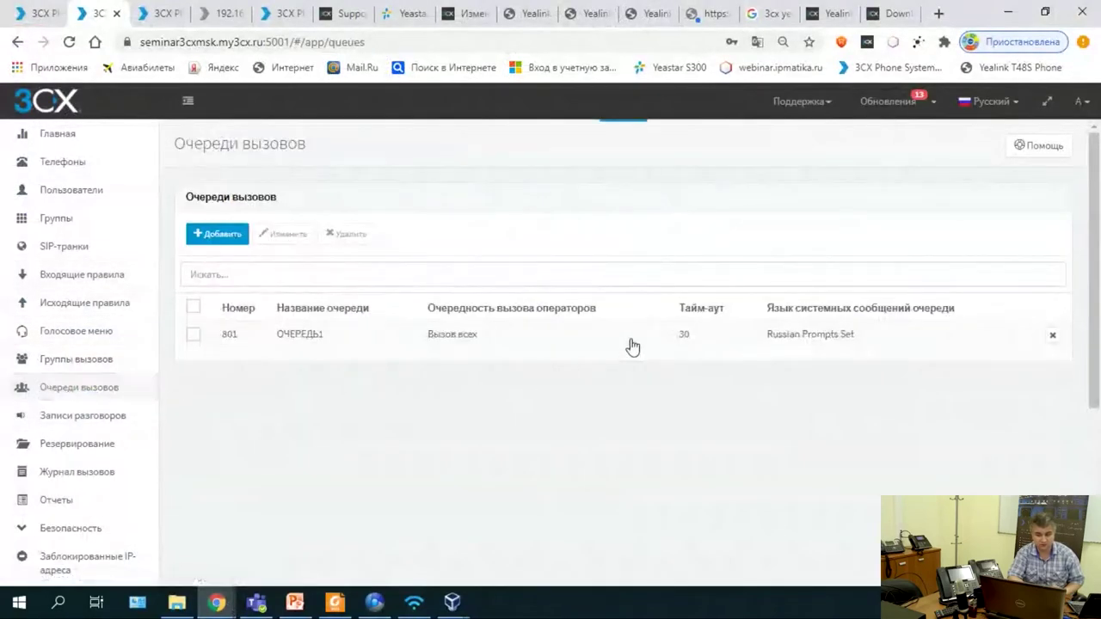
double_click(634, 342)
- Review its DID, no-answer and hold-music sections, then return to slide 64 in Foxit
scroll(881, 449, down, 5)
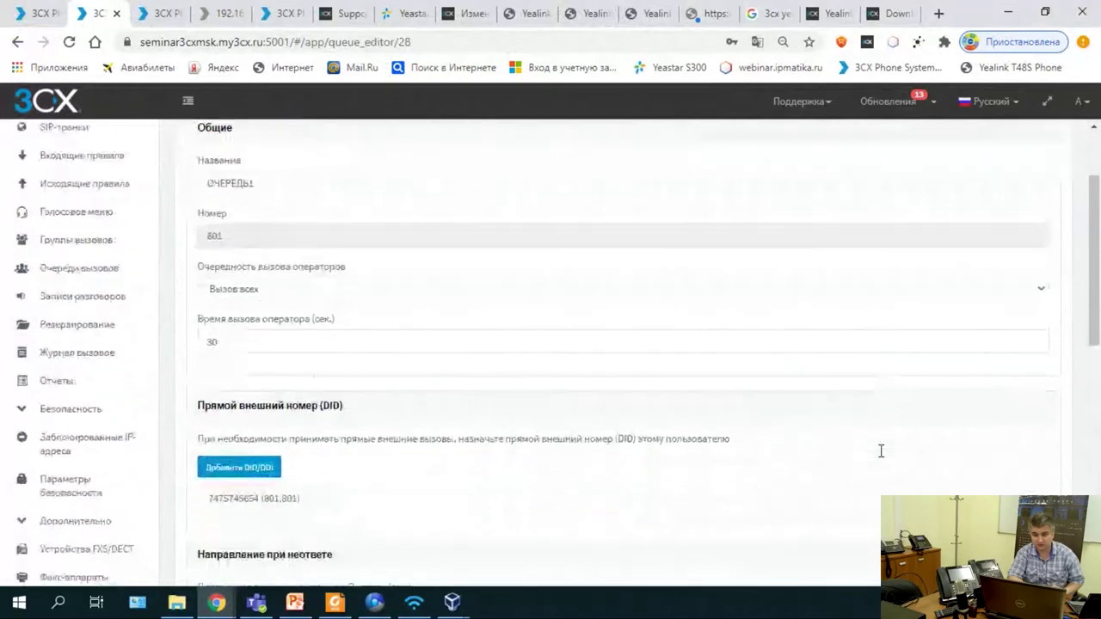
scroll(881, 451, up, 5)
scroll(878, 451, down, 6)
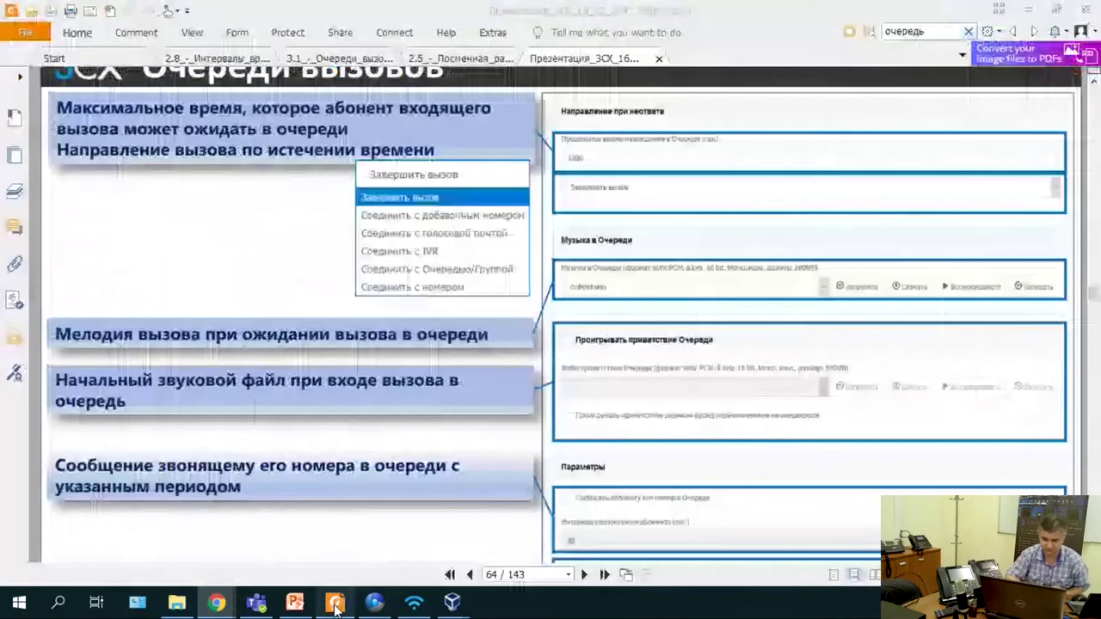
click(335, 602)
scroll(553, 406, down, 2)
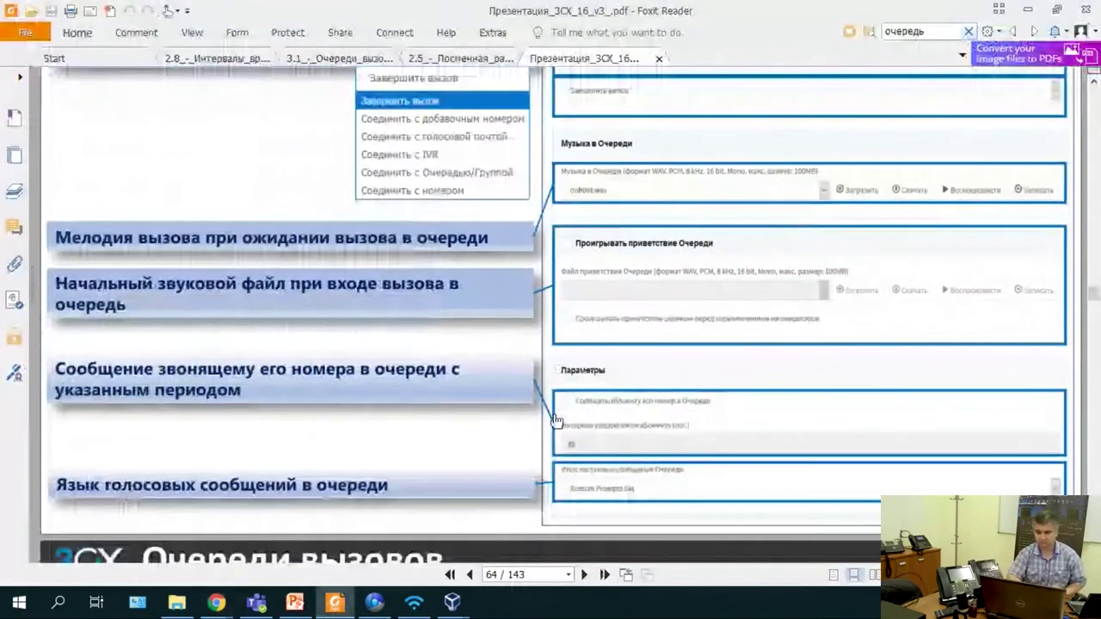
- Page through the presentation from slide 64 to the slide 66 callback and priority options
scroll(555, 419, up, 2)
scroll(554, 419, down, 1)
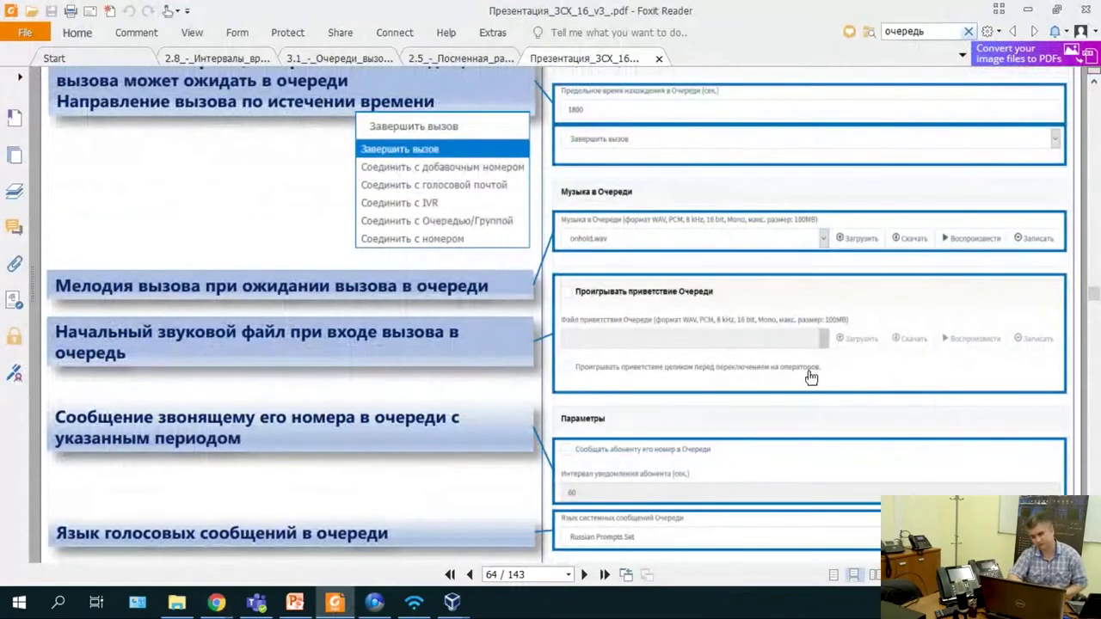
scroll(812, 376, down, 1)
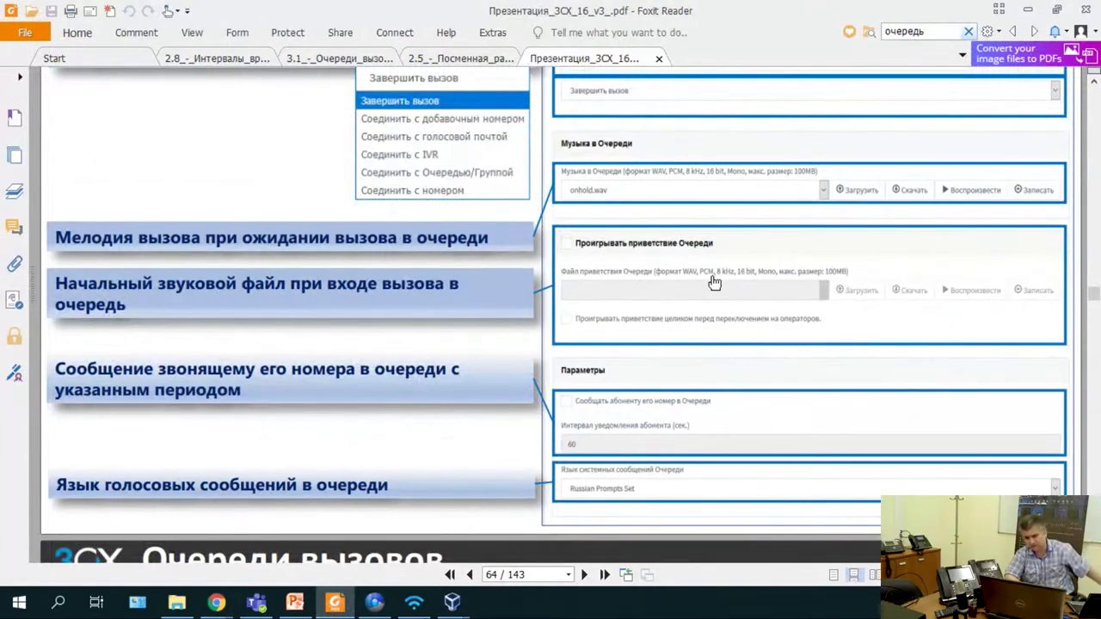
scroll(713, 282, down, 1)
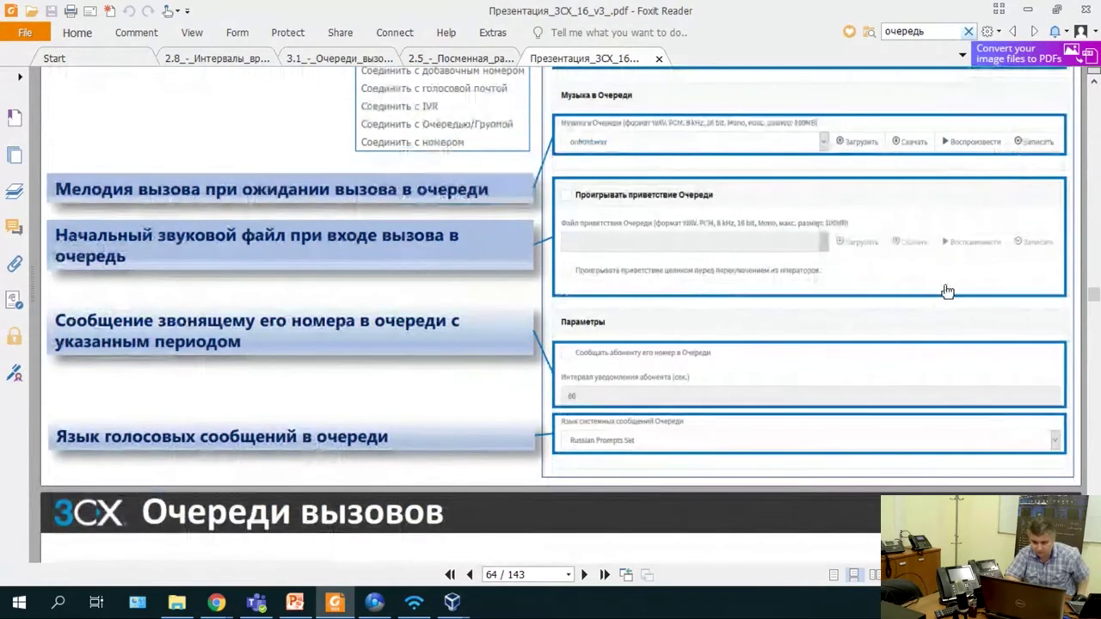
scroll(946, 292, down, 1)
scroll(914, 295, down, 8)
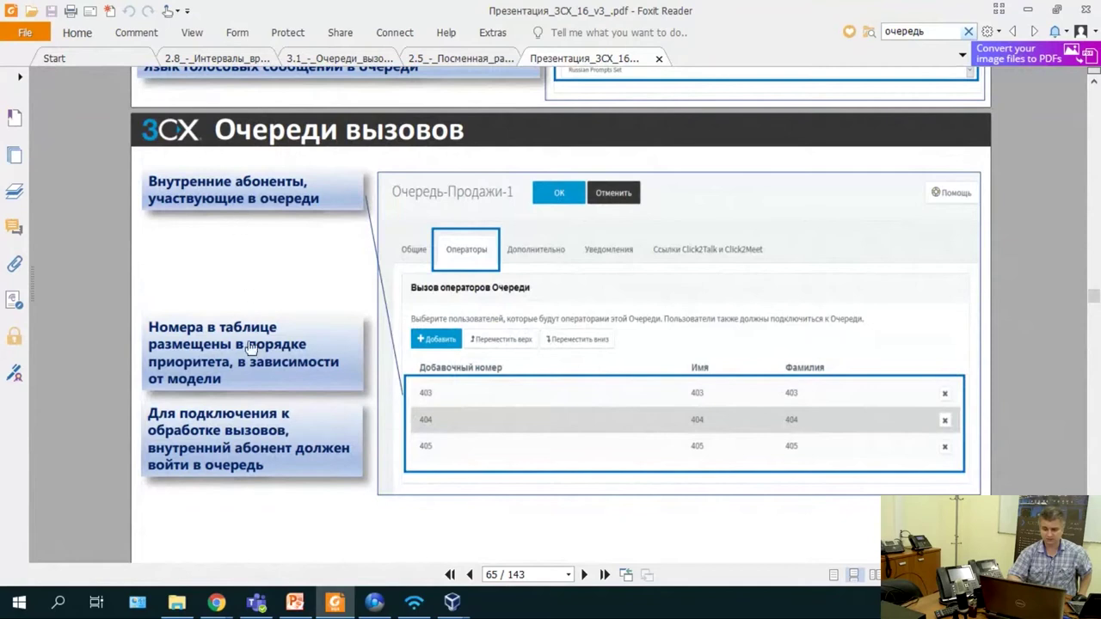
scroll(425, 453, down, 10)
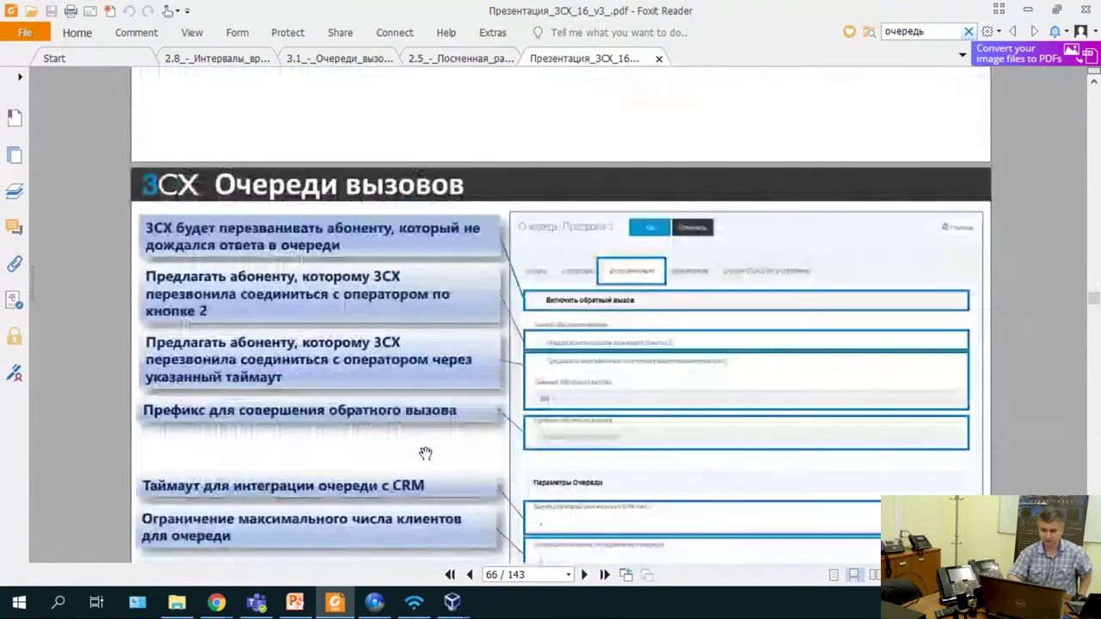
scroll(426, 453, down, 2)
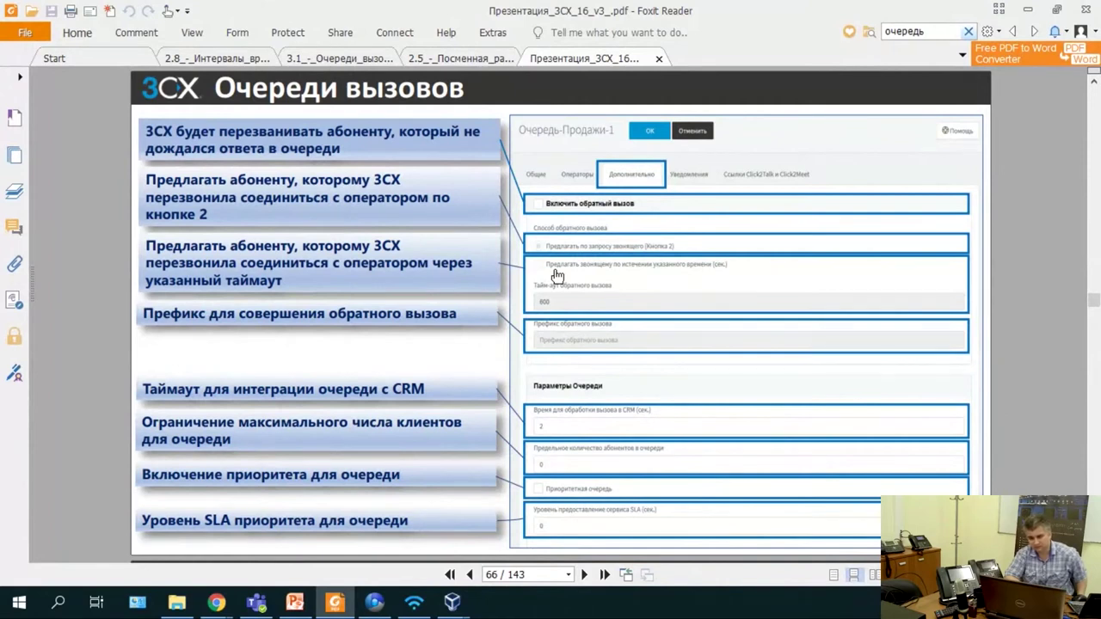
scroll(557, 275, down, 1)
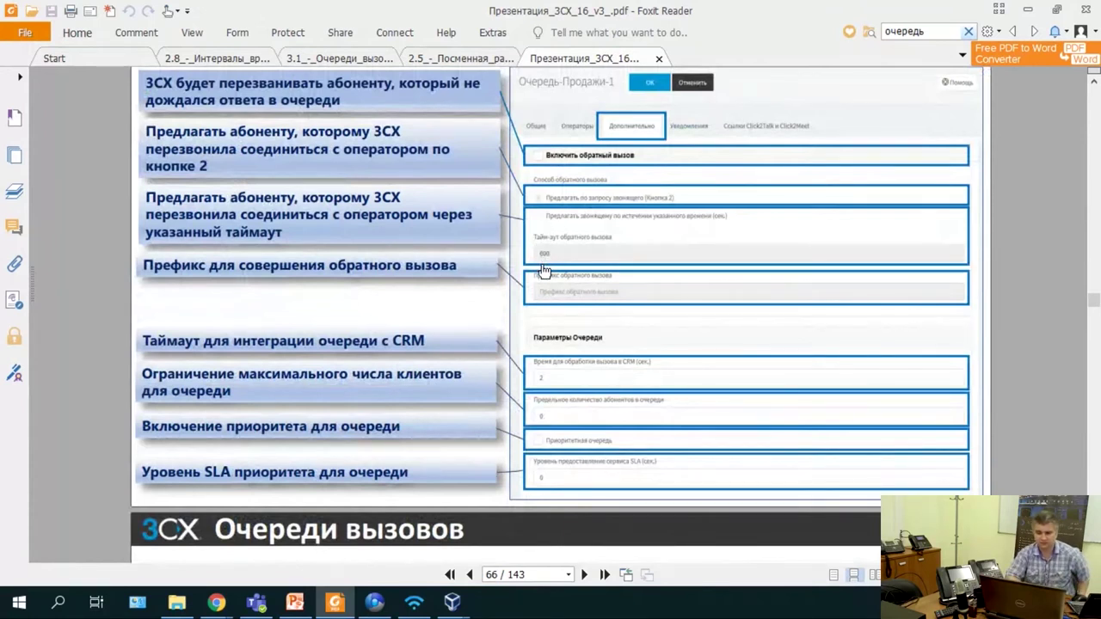
scroll(543, 272, down, 1)
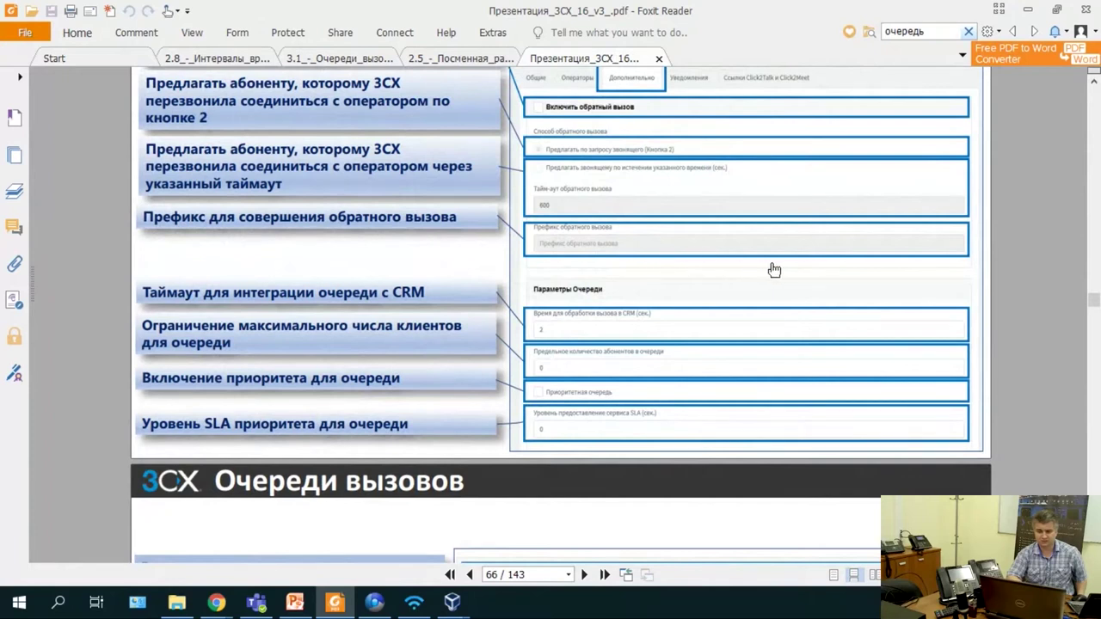
scroll(826, 274, up, 1)
scroll(826, 275, down, 1)
- Review the Дополнительно tab's CRM, client limit, priority and recording settings, then return to slide 66
key(alt+Tab)
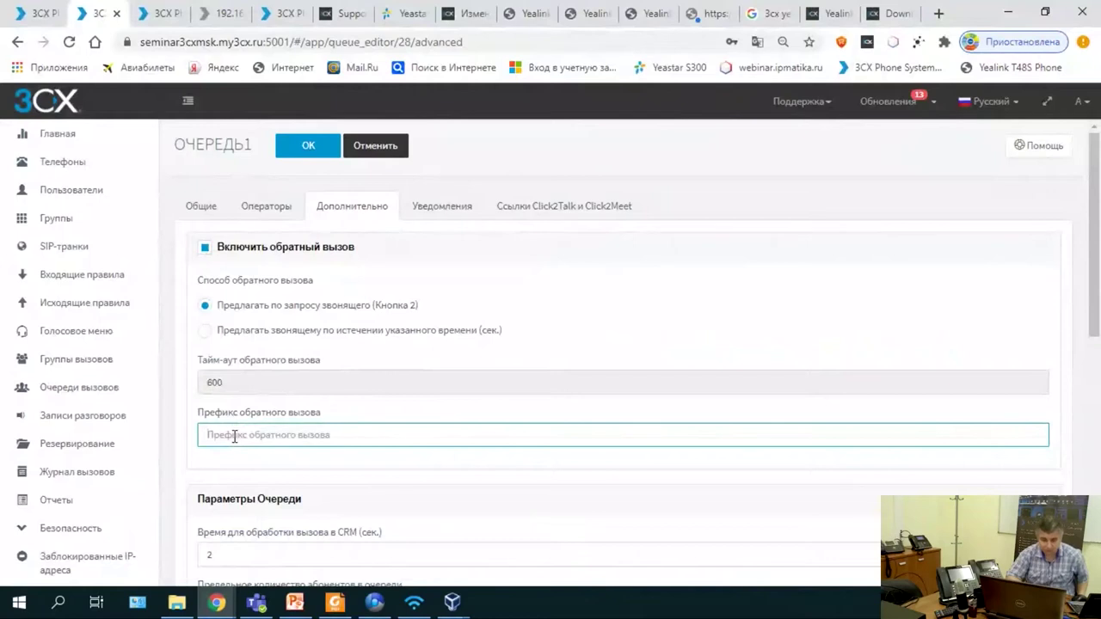
scroll(395, 441, down, 1)
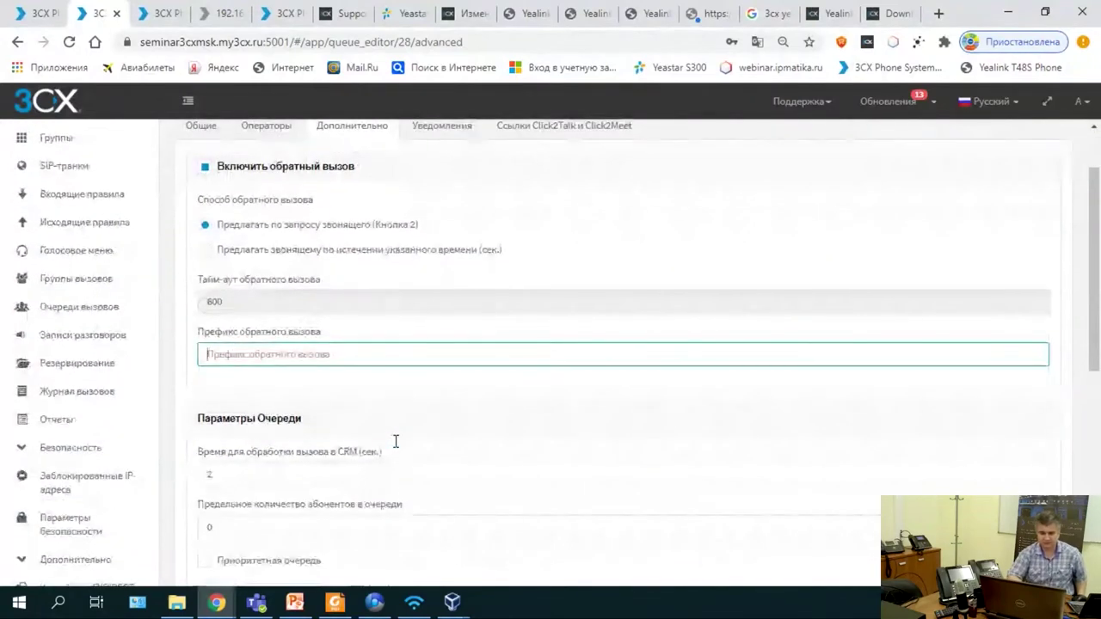
scroll(396, 448, up, 1)
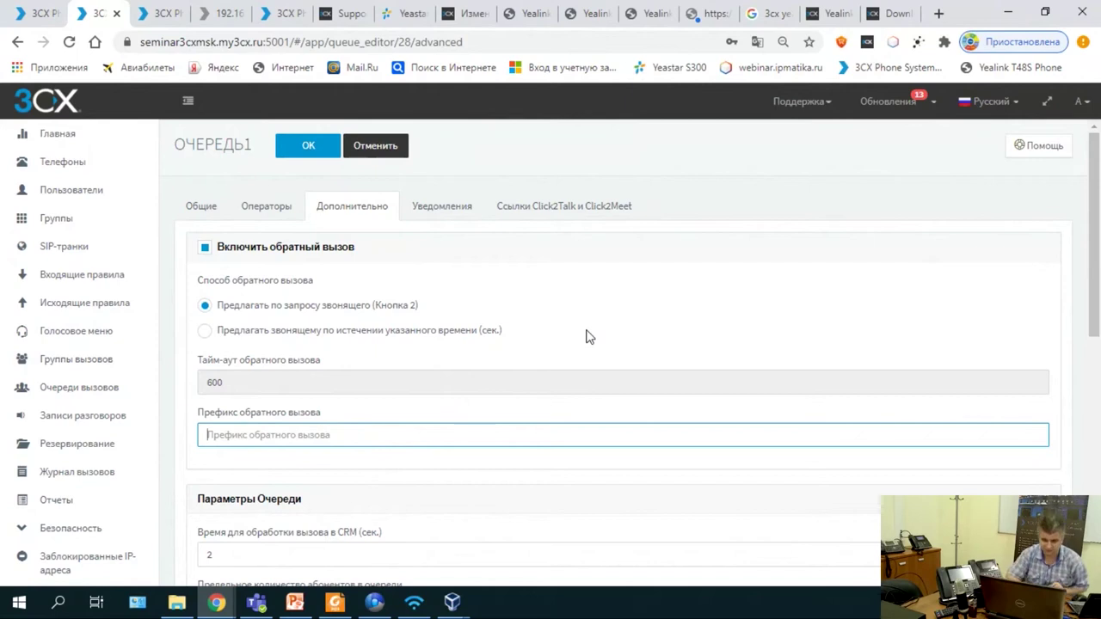
scroll(463, 395, down, 4)
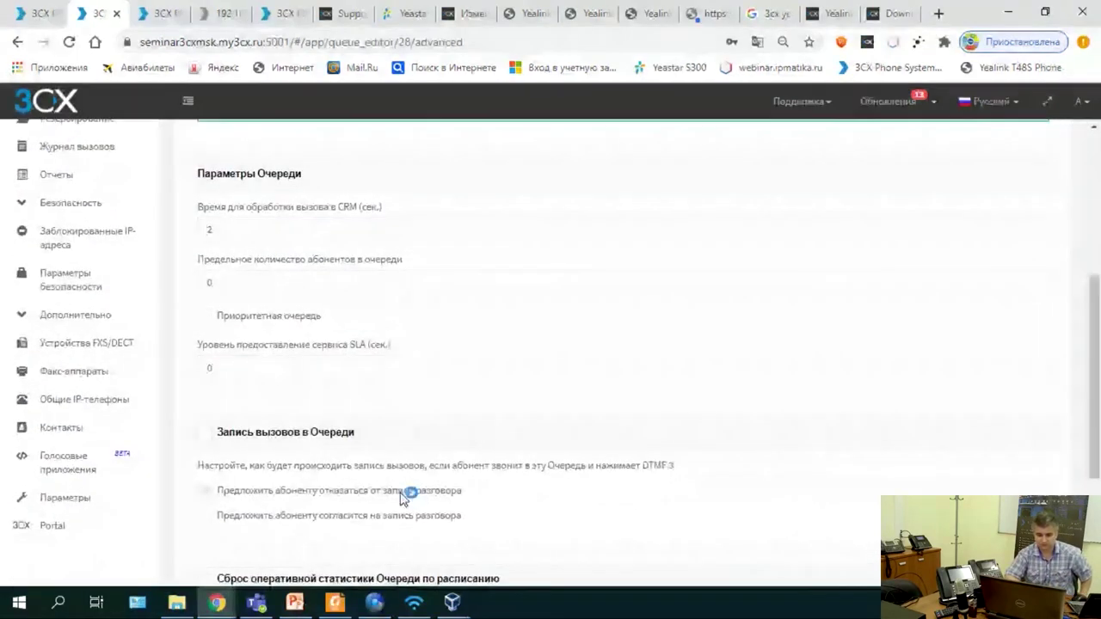
scroll(404, 491, down, 2)
click(334, 604)
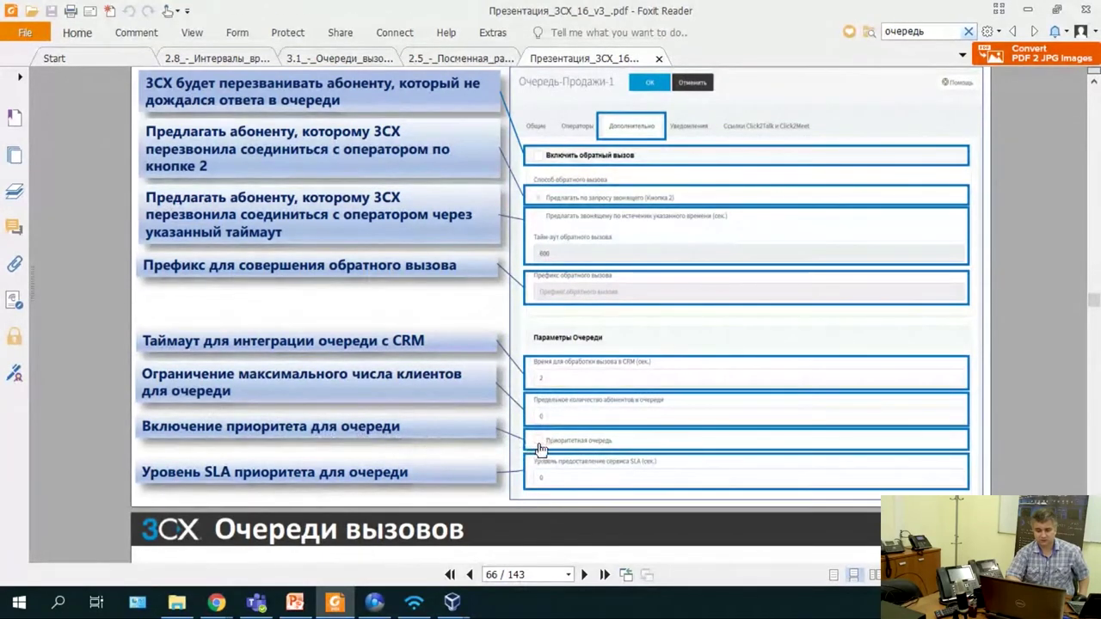
- Select the SLA level value in ОЧЕРЕДЬ1's advanced settings, then go back to the presentation
scroll(550, 447, down, 3)
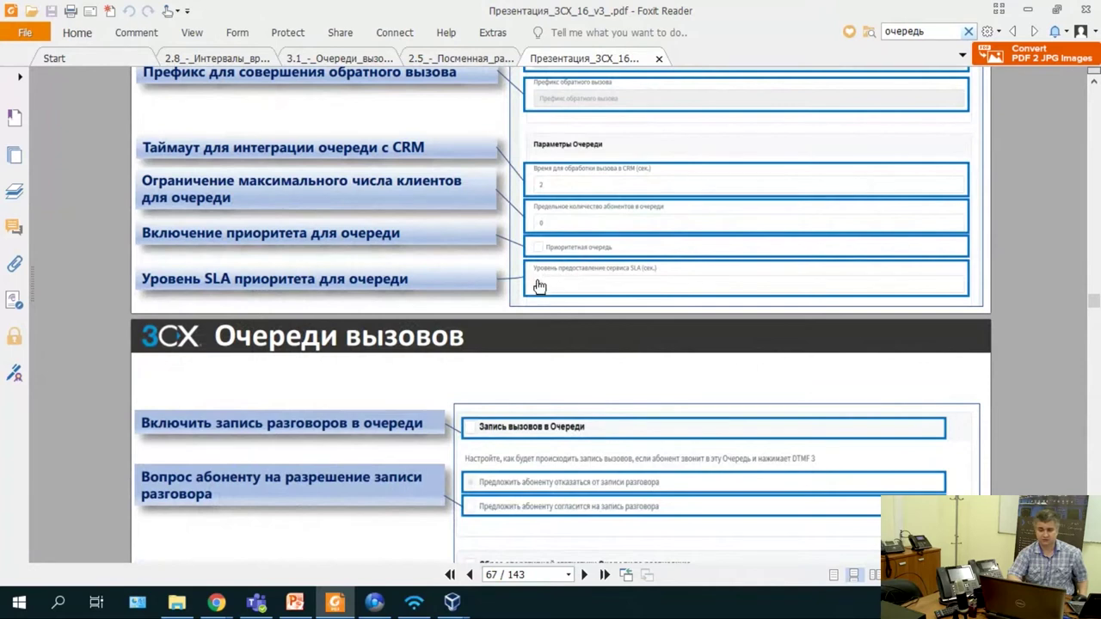
key(alt+Tab)
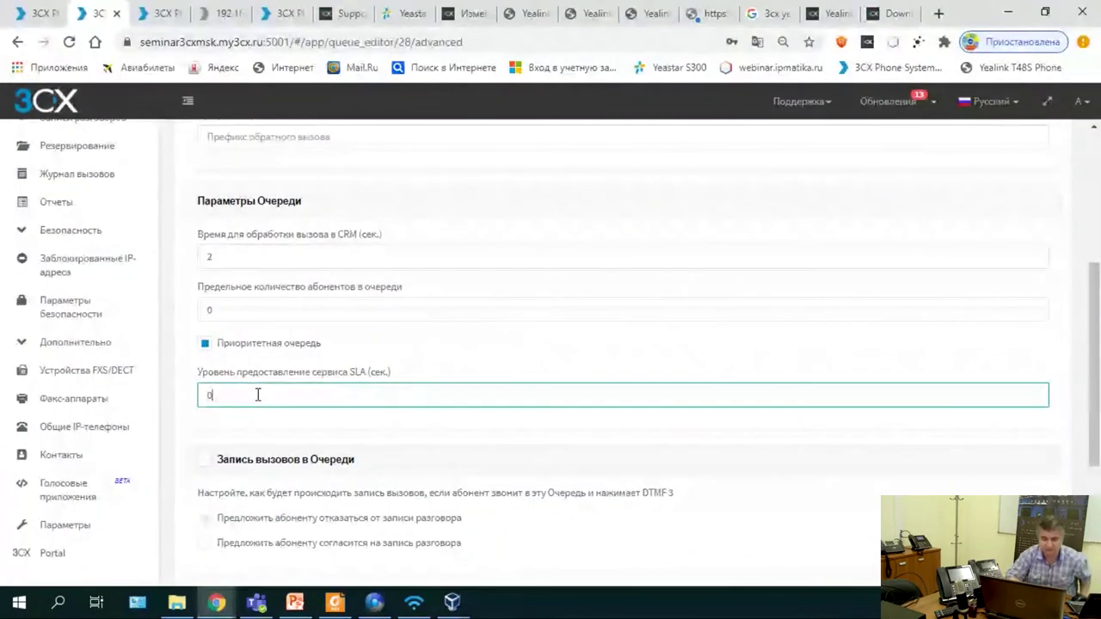
double_click(201, 395)
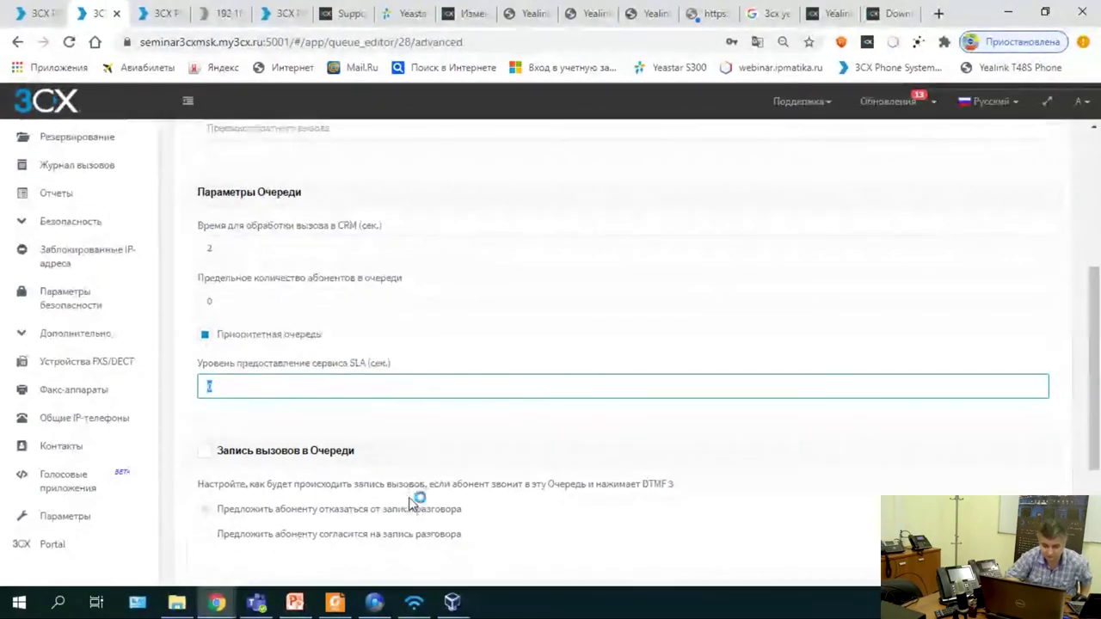
key(alt+Tab)
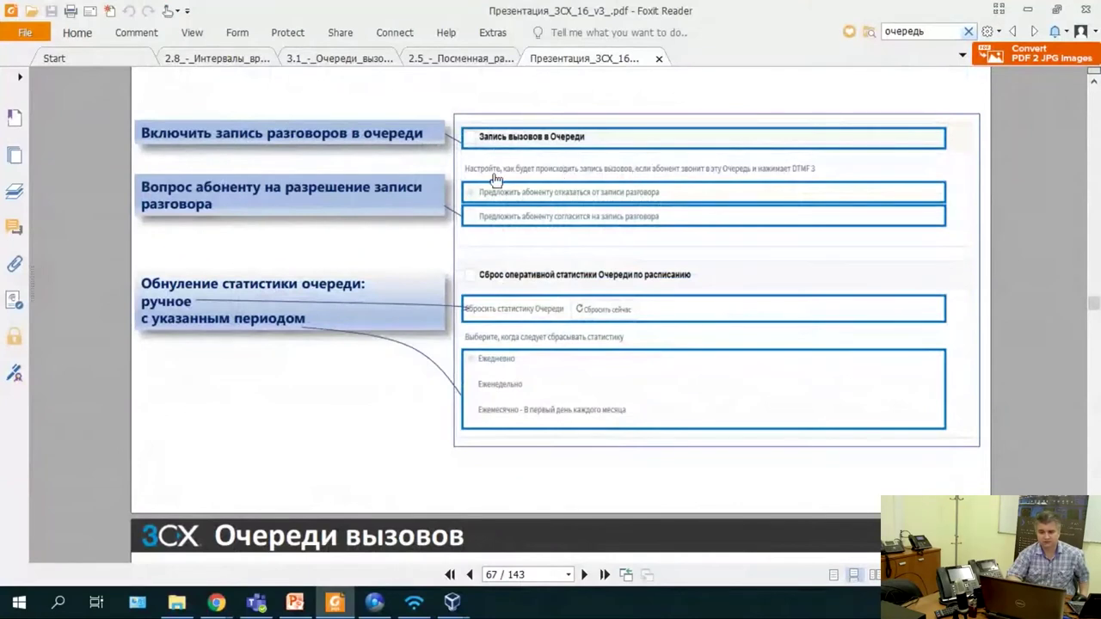
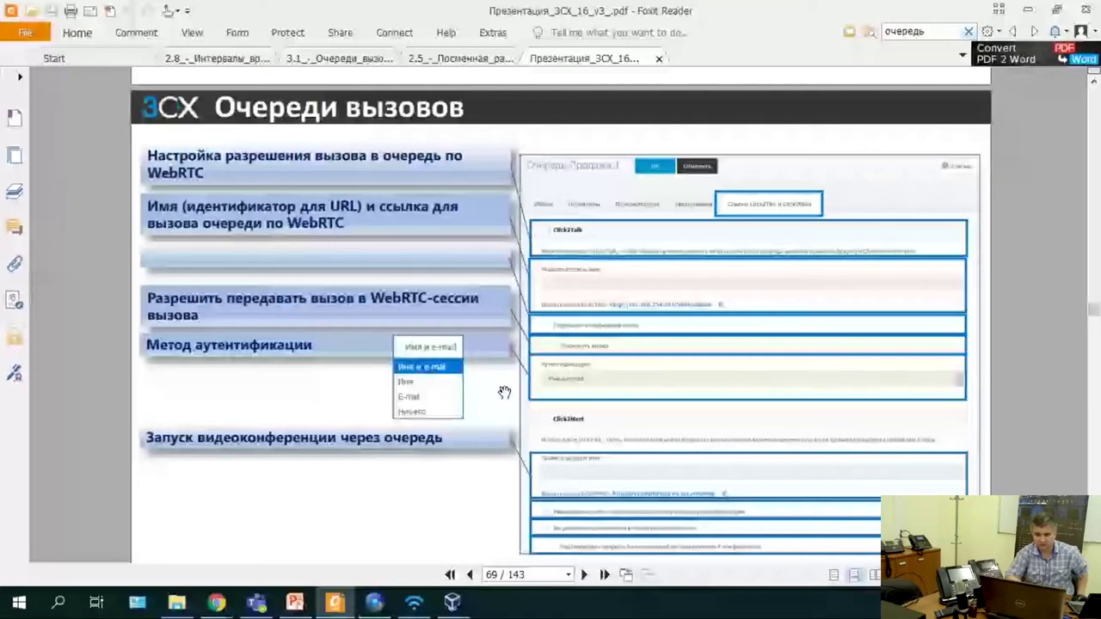
- Scroll through the slides and switch back to the 3.1_-_Очереди_вызовов PDF
scroll(580, 361, down, 1)
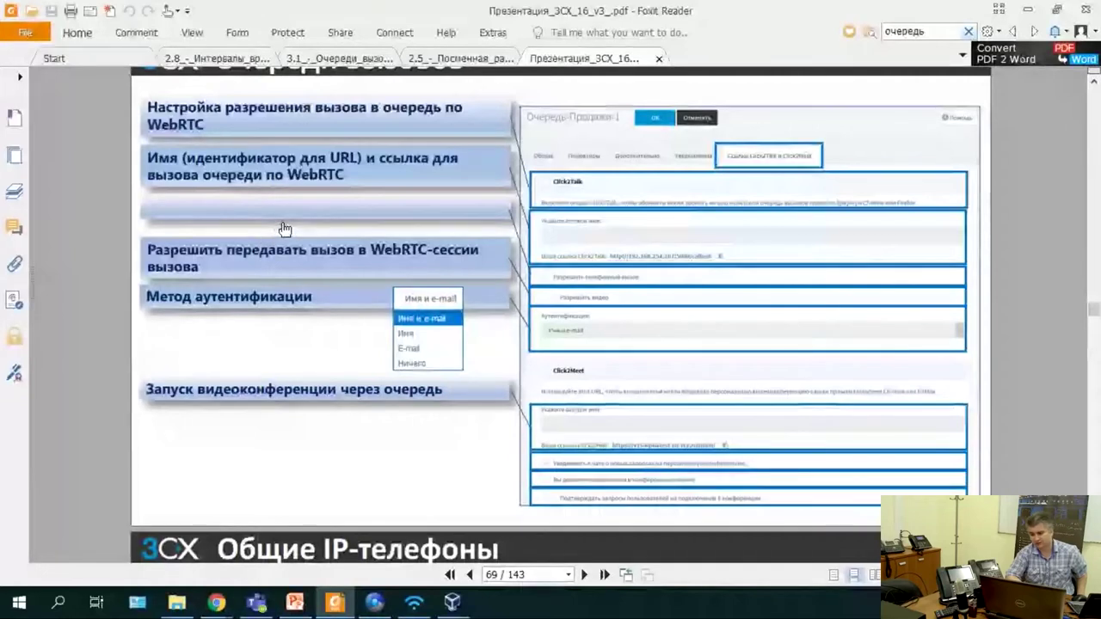
scroll(266, 237, down, 3)
scroll(285, 229, down, 6)
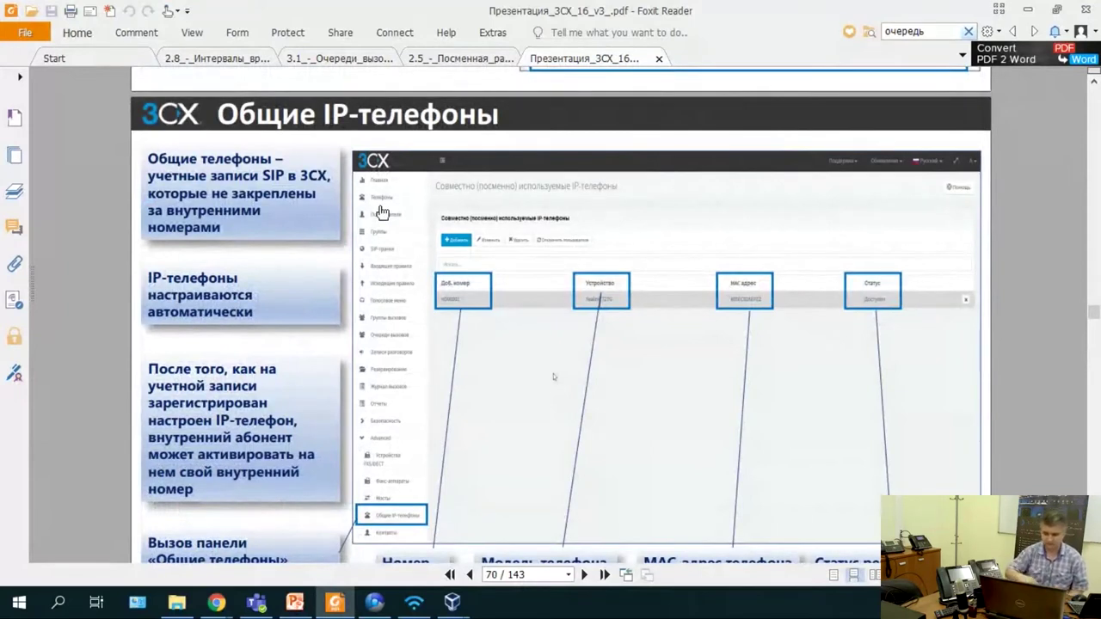
scroll(454, 140, down, 1)
scroll(454, 140, up, 1)
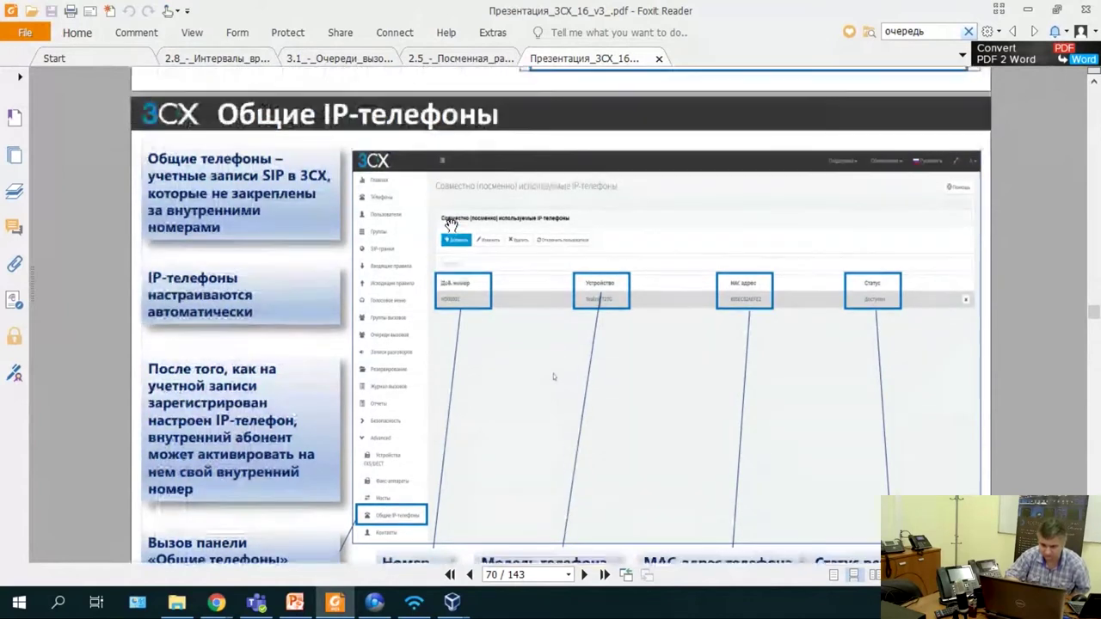
key(ctrl+shift+Tab)
key(ctrl+shift+Tab)
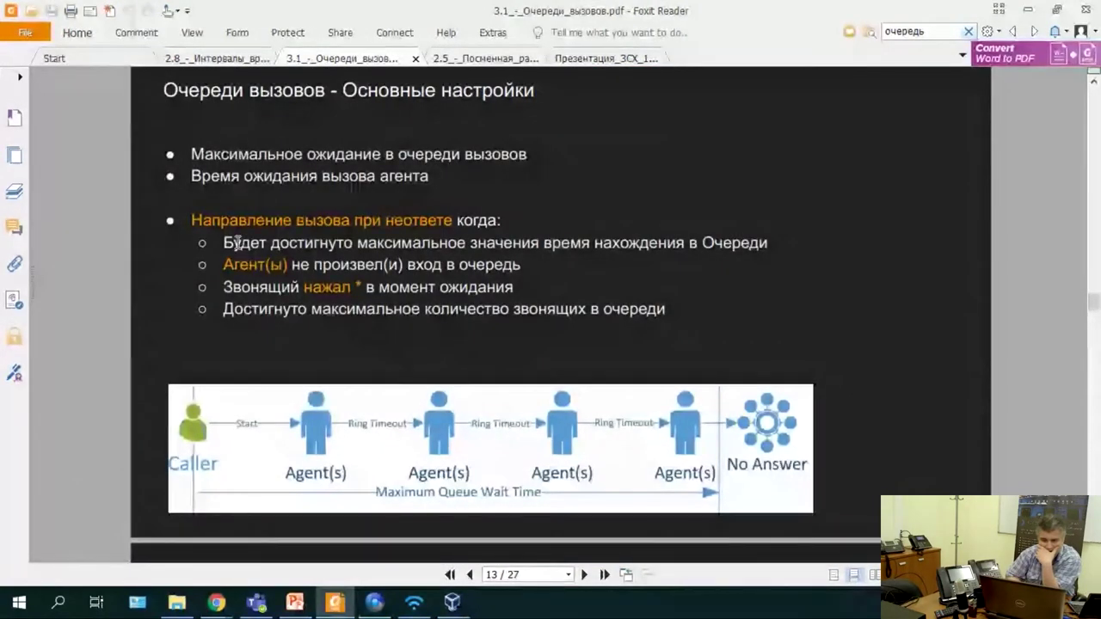
- Highlight the slide line about agents not logged in, then briefly check the 3CX WinClient
drag(229, 264, 532, 267)
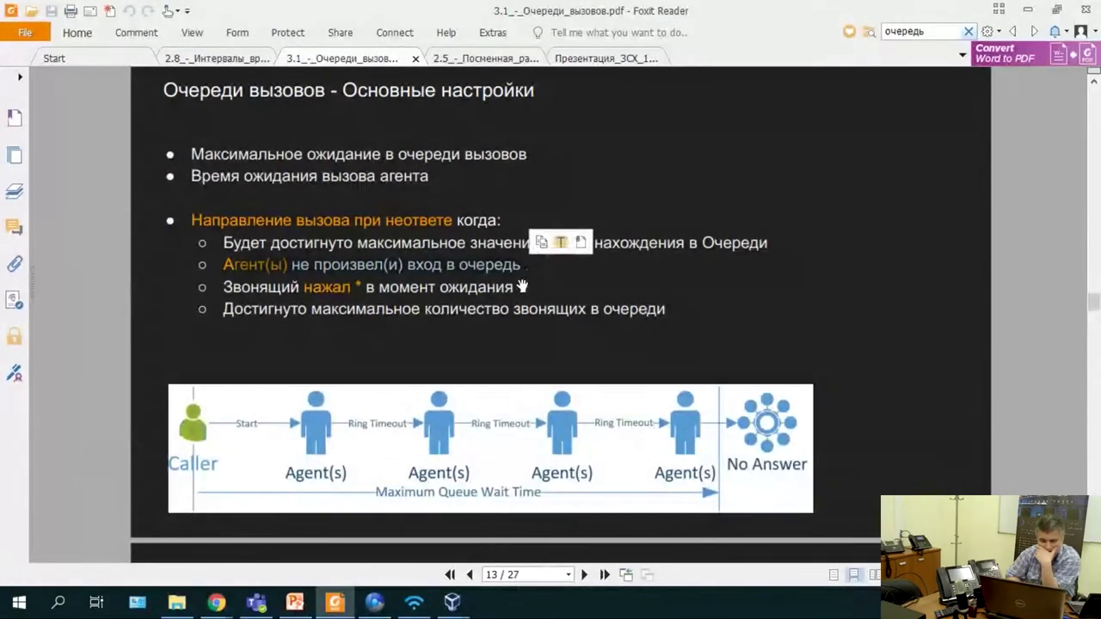
click(700, 292)
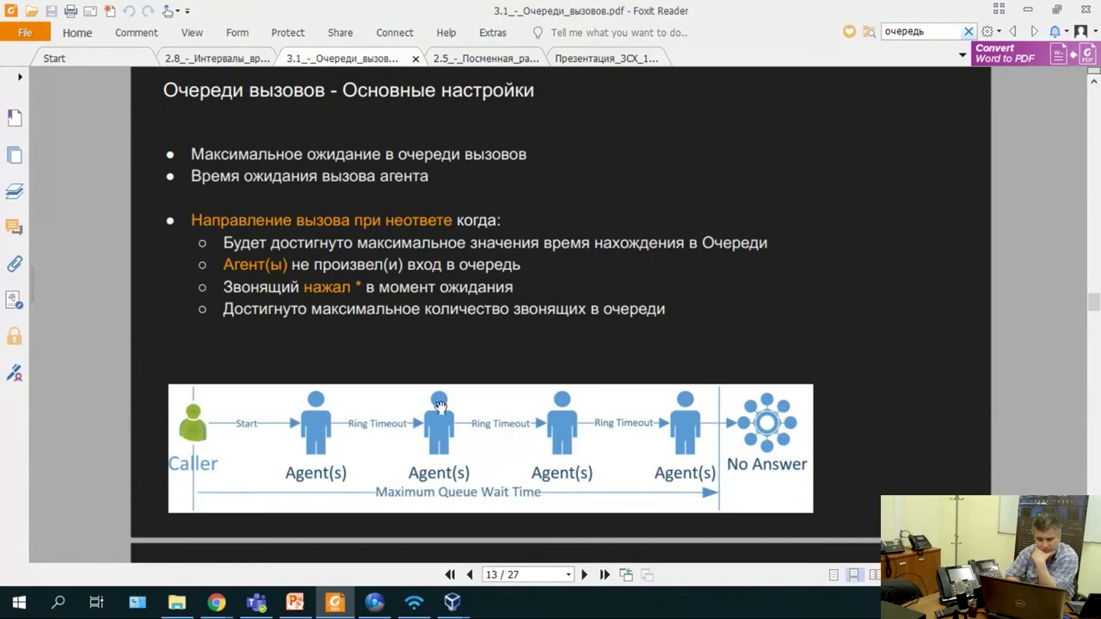
click(414, 602)
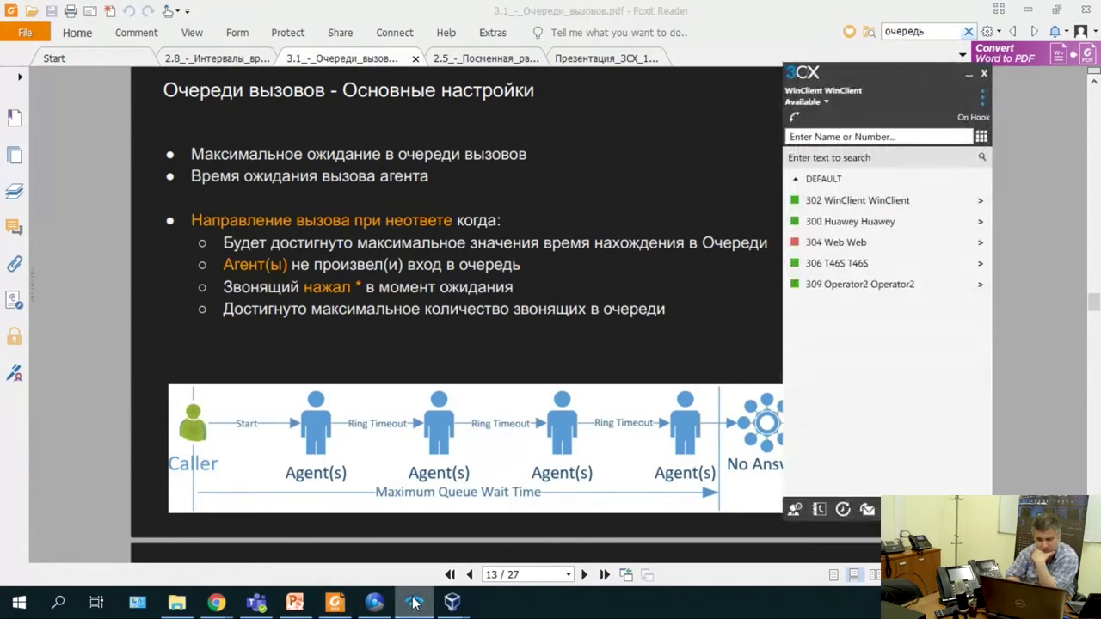
click(414, 602)
- Scroll to page 14's no-answer routing slide and bring the 3CX queue editor forward
scroll(944, 379, down, 5)
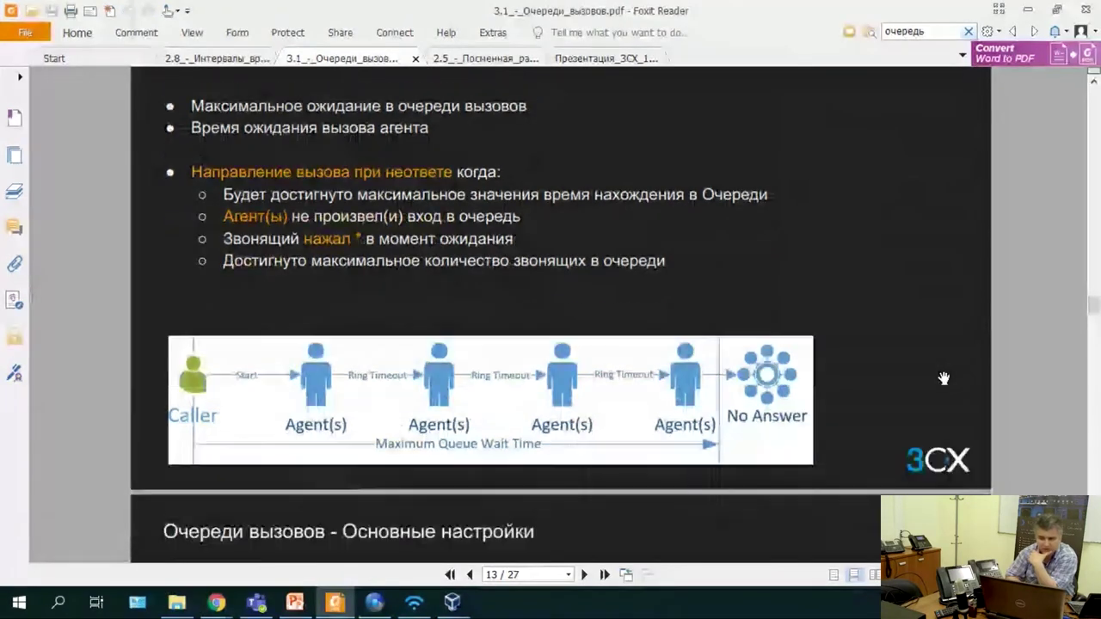
scroll(944, 379, down, 3)
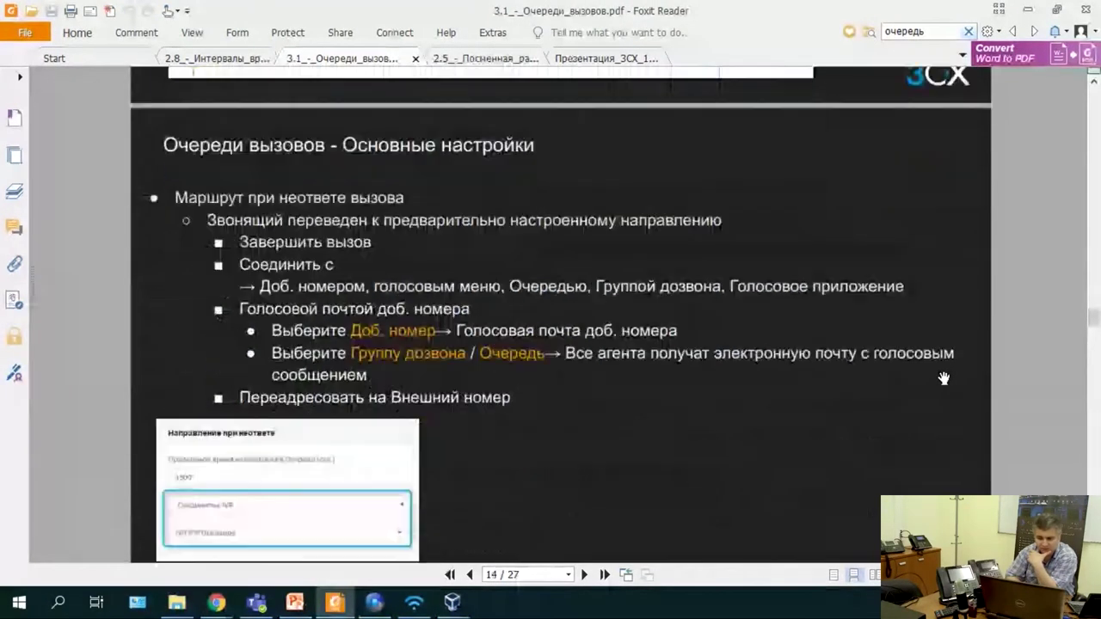
scroll(944, 378, down, 1)
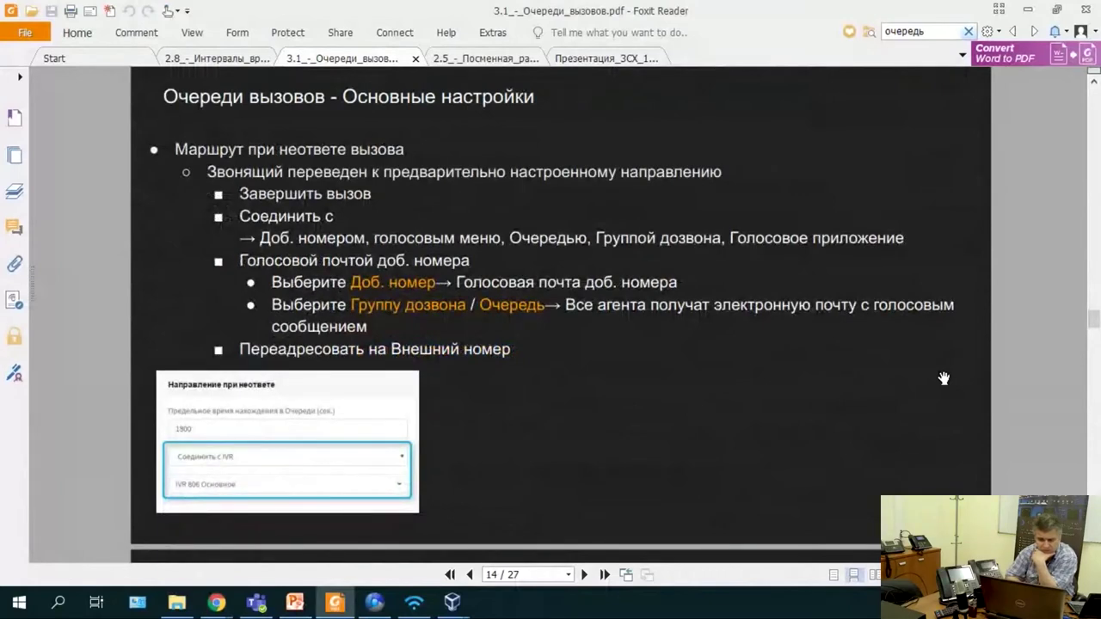
scroll(943, 378, up, 1)
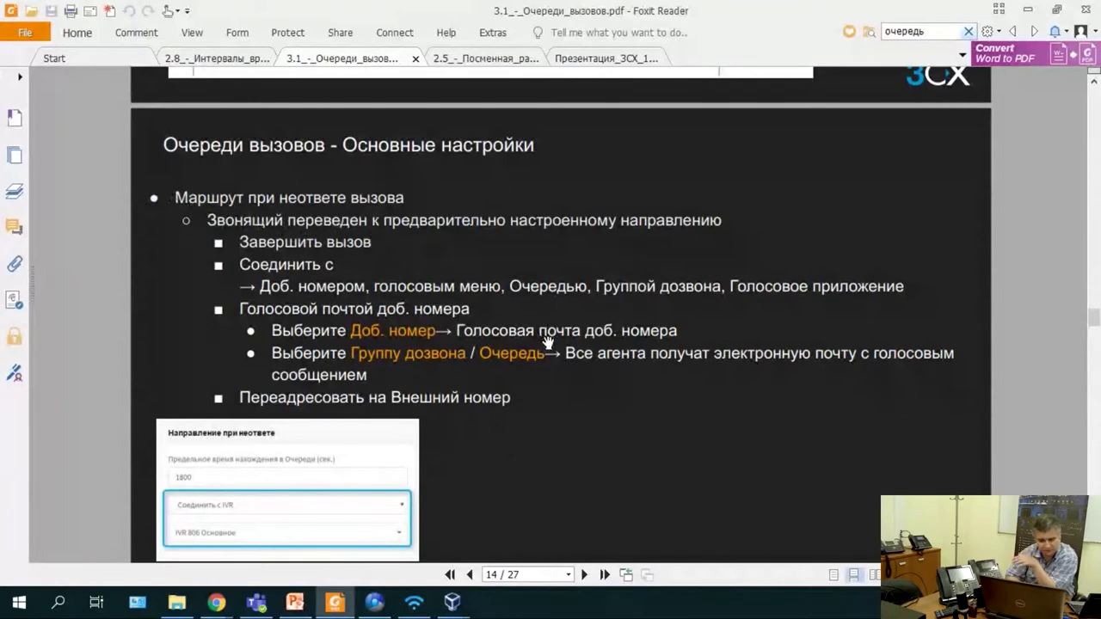
scroll(546, 355, down, 2)
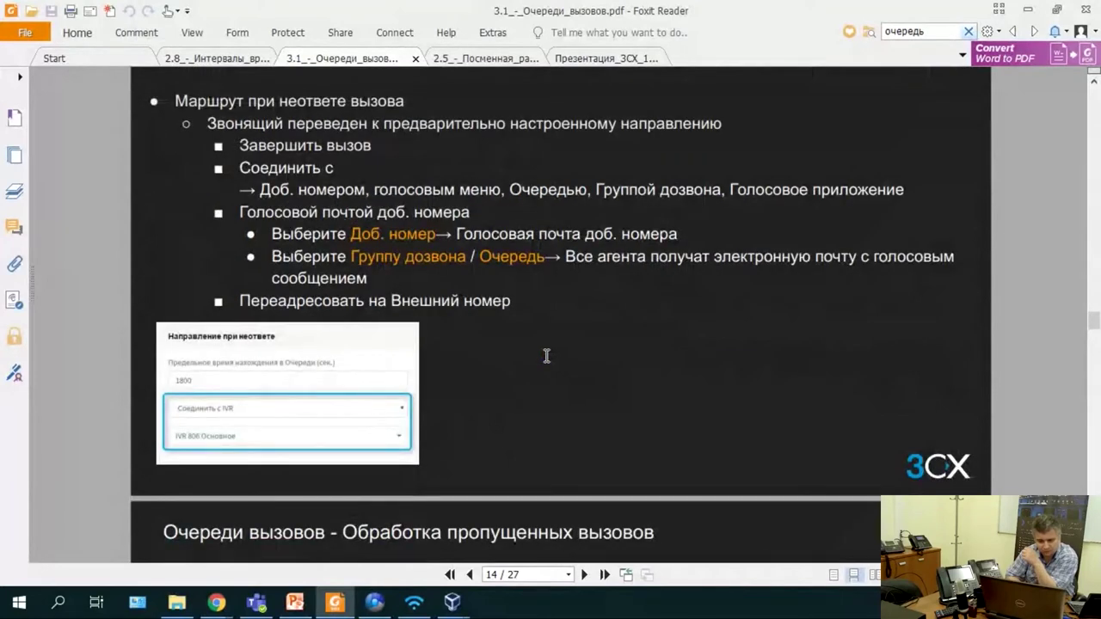
mouse_move(216, 602)
click(208, 550)
scroll(449, 386, up, 15)
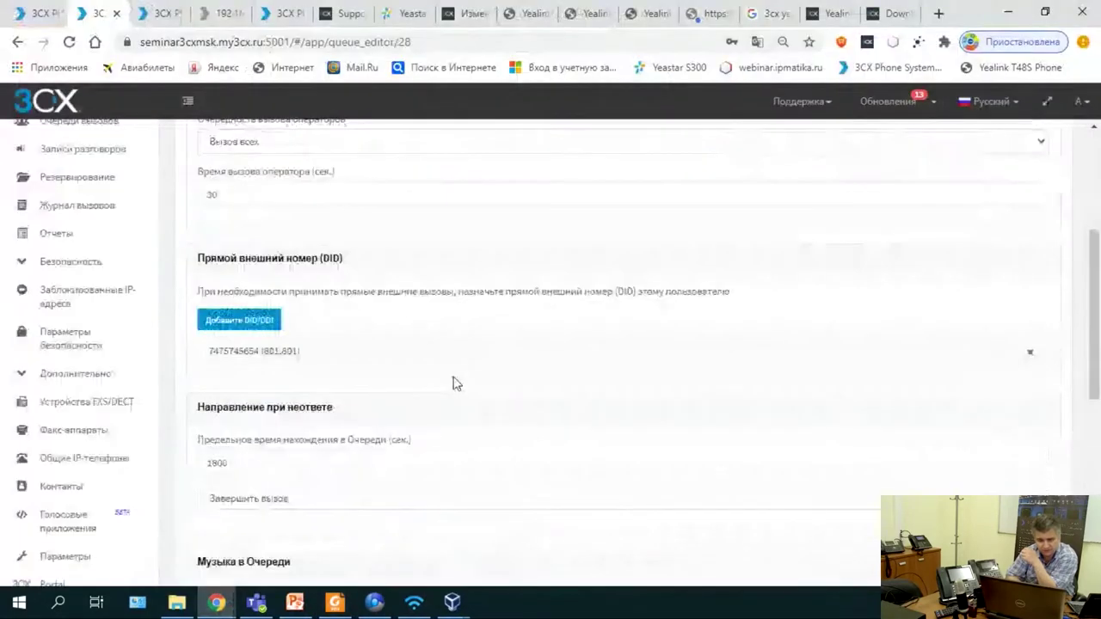
- Return to the queues PDF at page 15 on missed queue calls with Alt+Tab
key(alt+Tab)
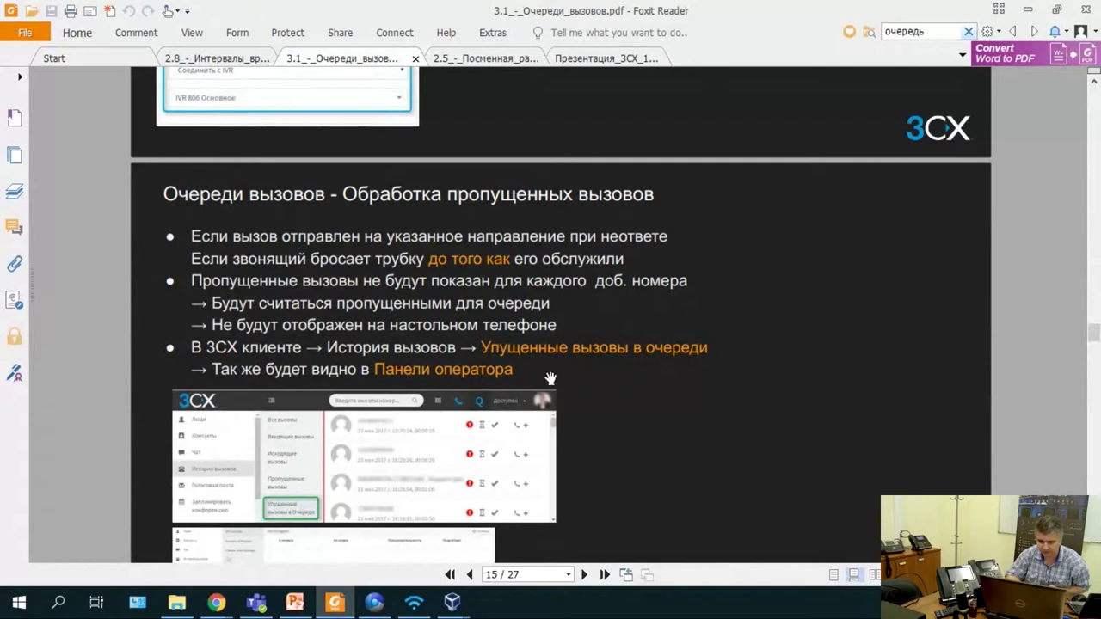
- Bring the 3CX webclient's Сотрудники page with extensions 300–309 to the front
scroll(564, 387, down, 1)
scroll(563, 391, up, 1)
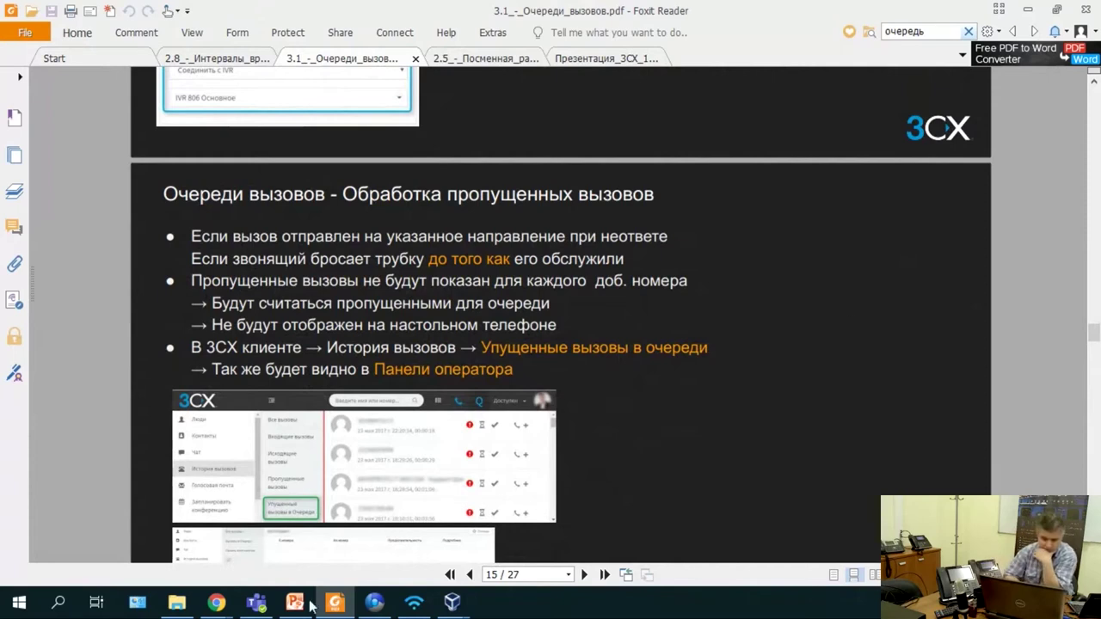
click(216, 602)
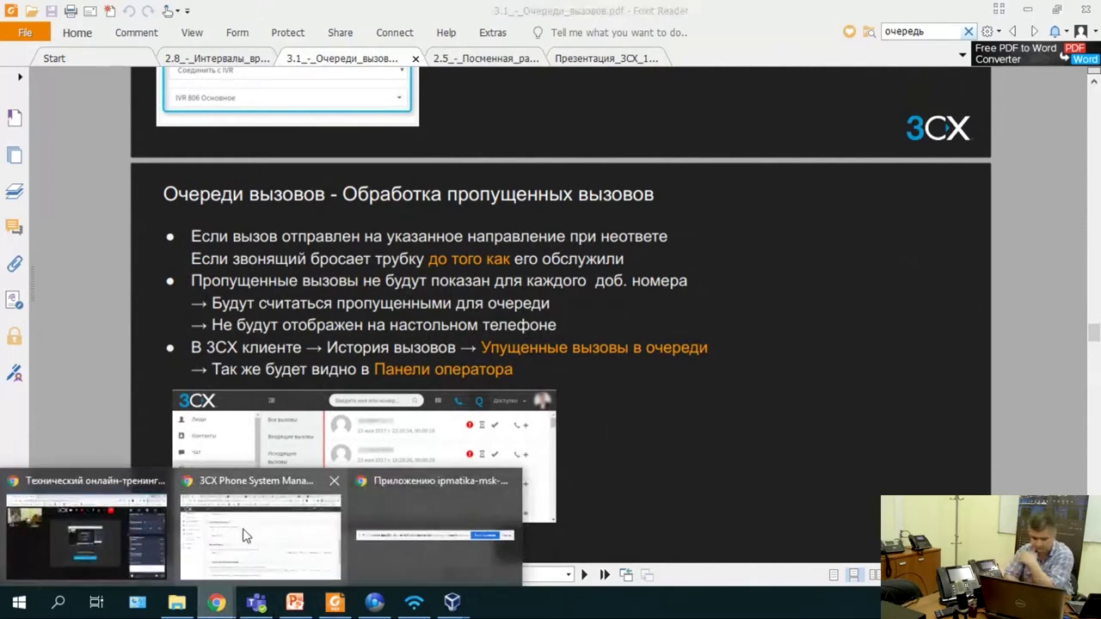
mouse_move(245, 536)
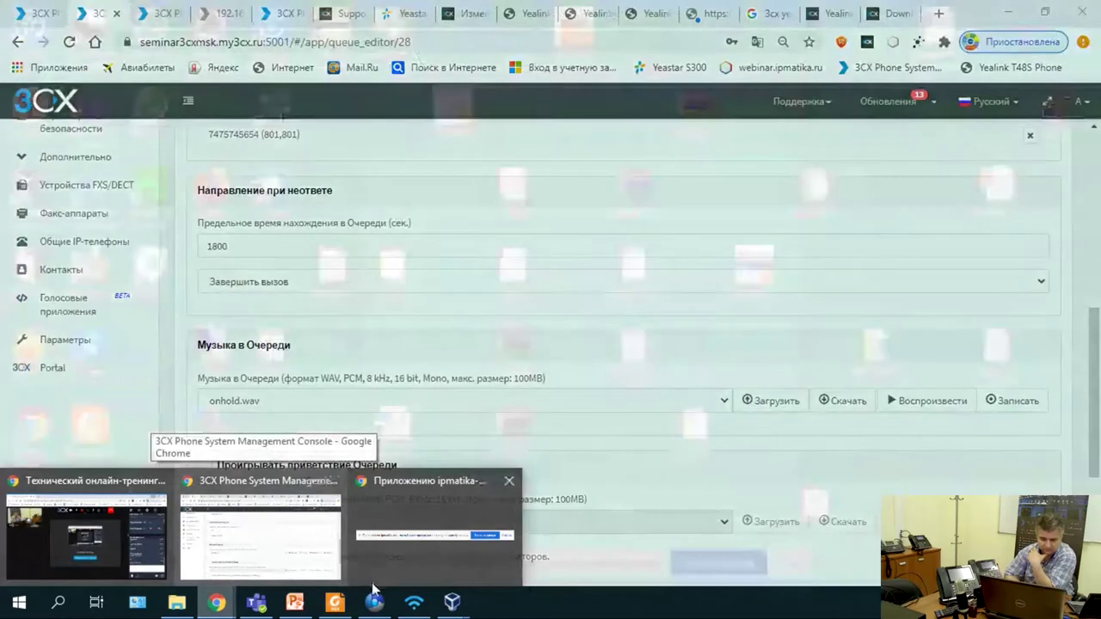
click(374, 600)
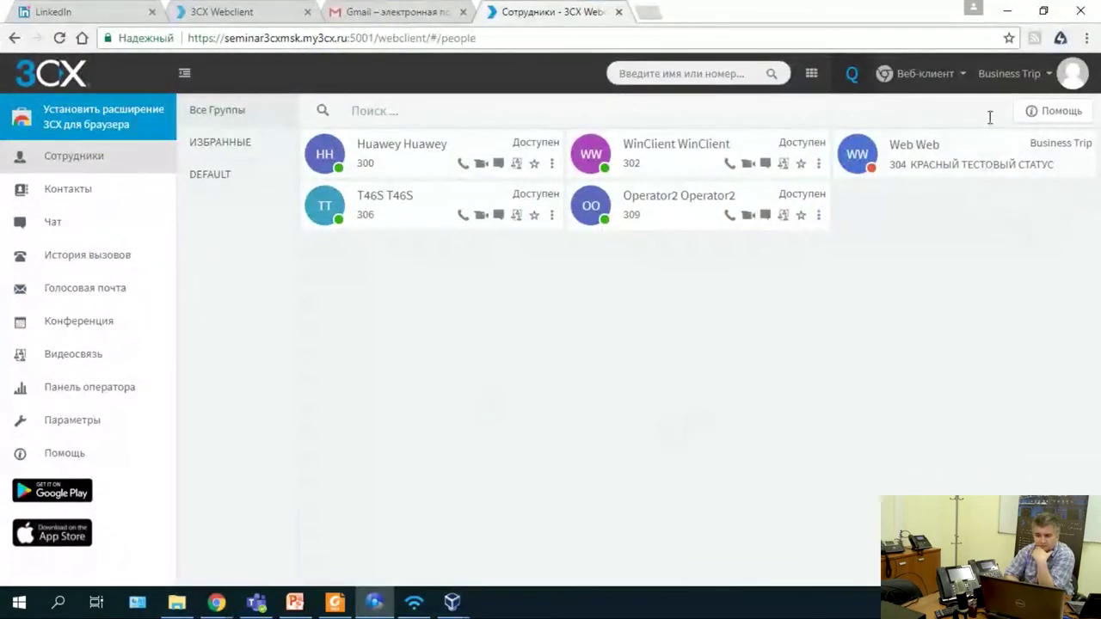
- Check the presence status list, keeping extension 304's status as Business Trip
click(1035, 79)
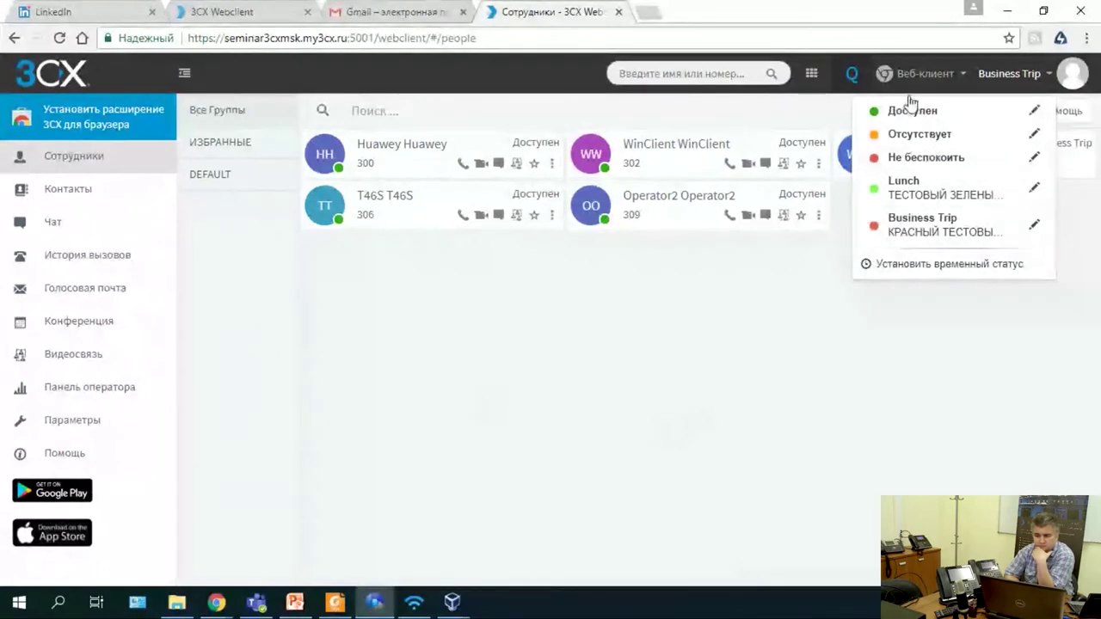
click(951, 84)
click(1013, 77)
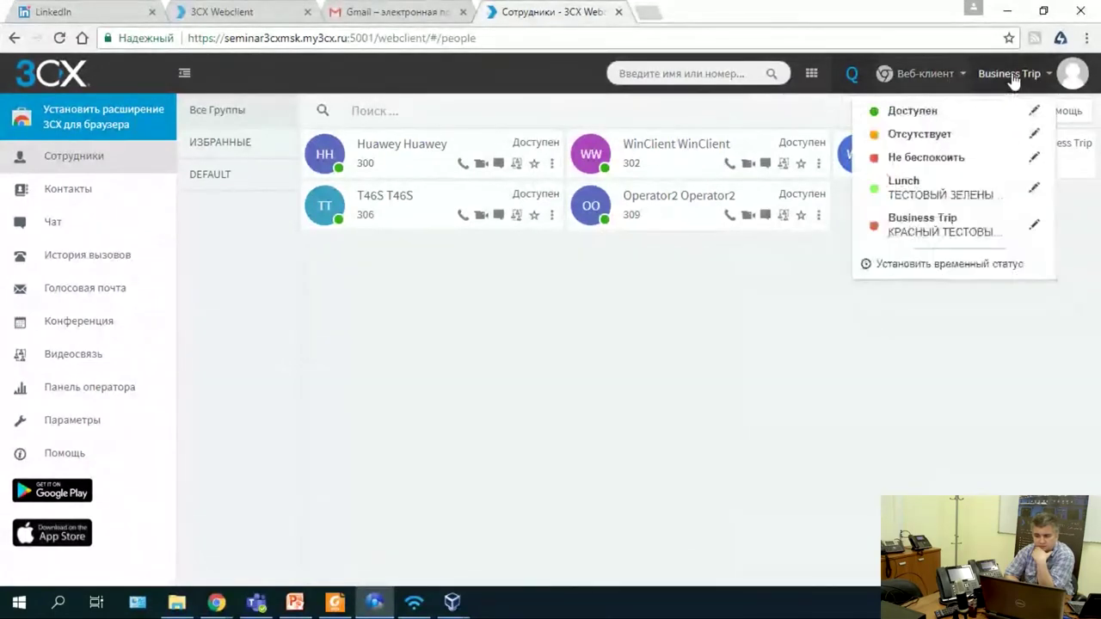
click(956, 245)
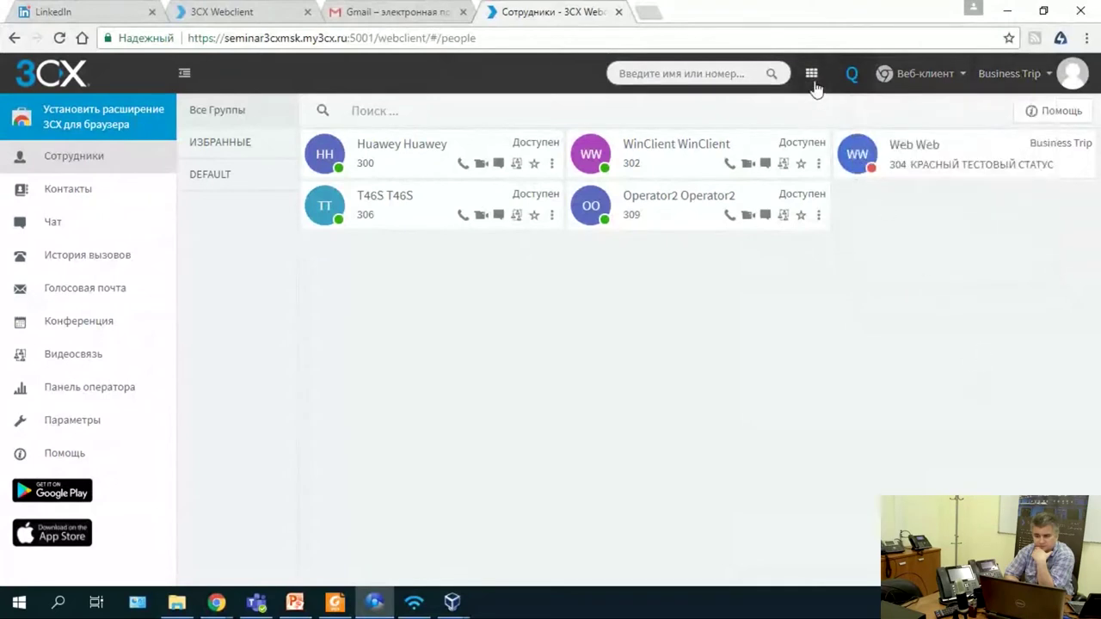
- Log extension 304 out of the webclient and return to the 3CX queue editor
click(1072, 77)
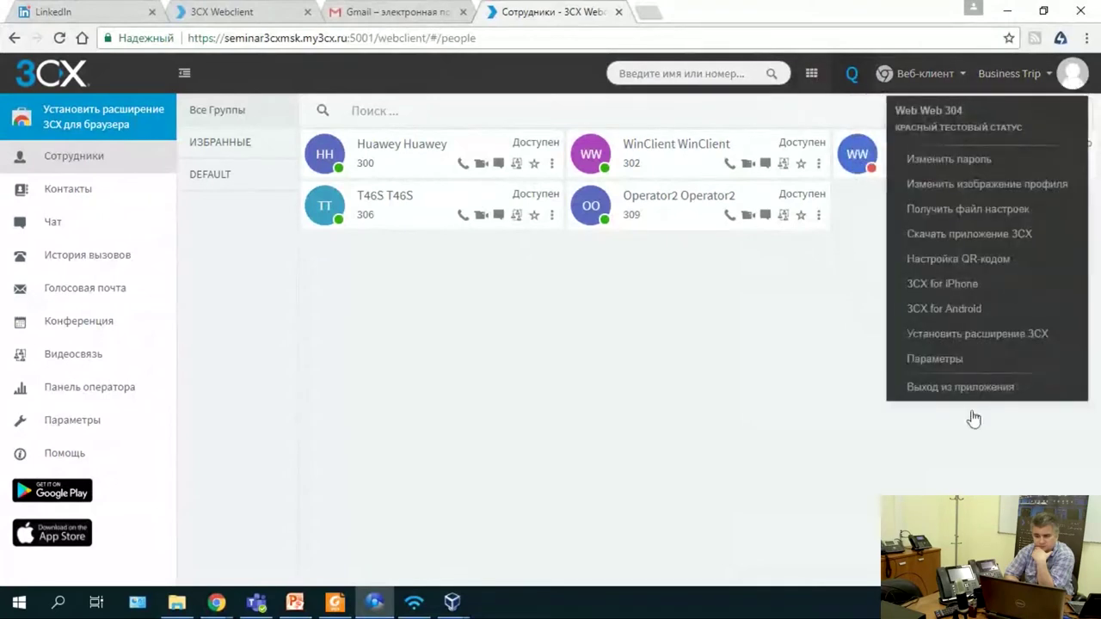
click(947, 392)
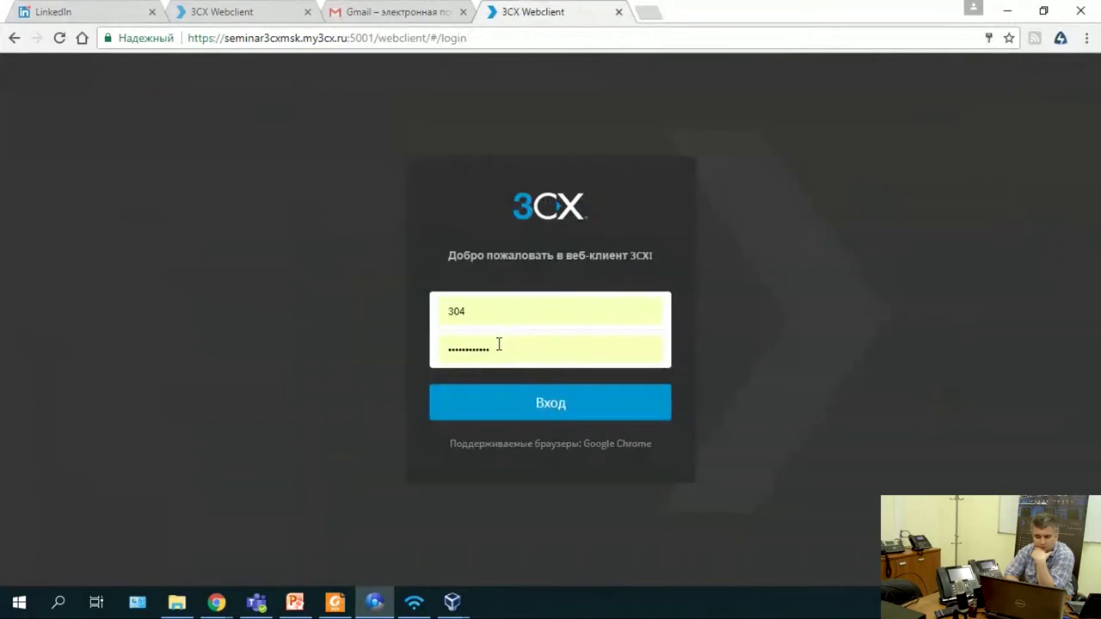
mouse_move(220, 604)
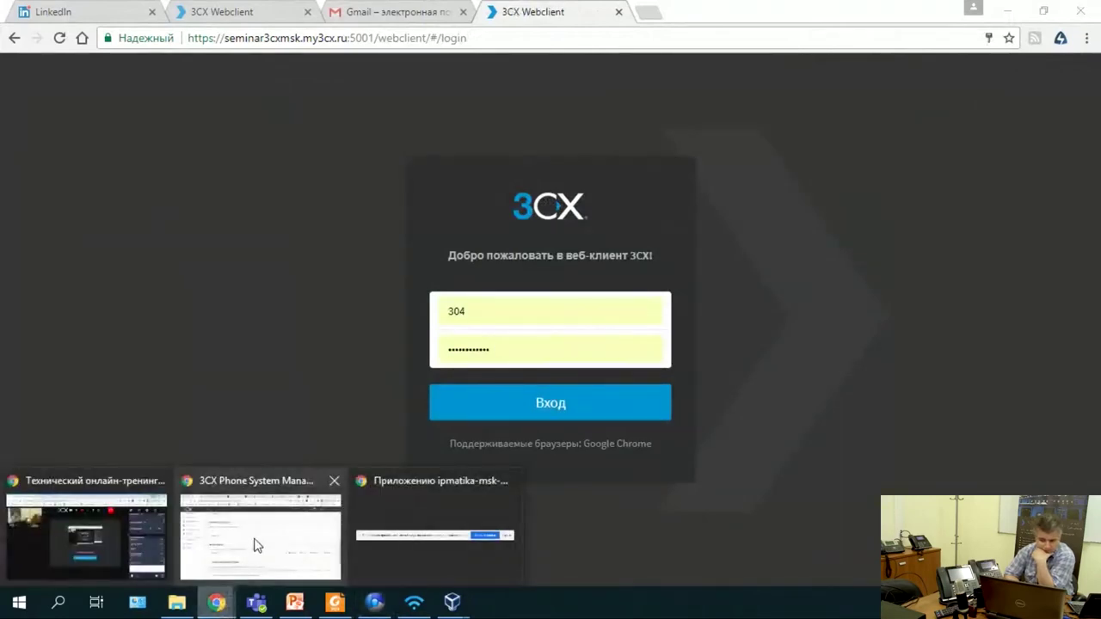
click(254, 546)
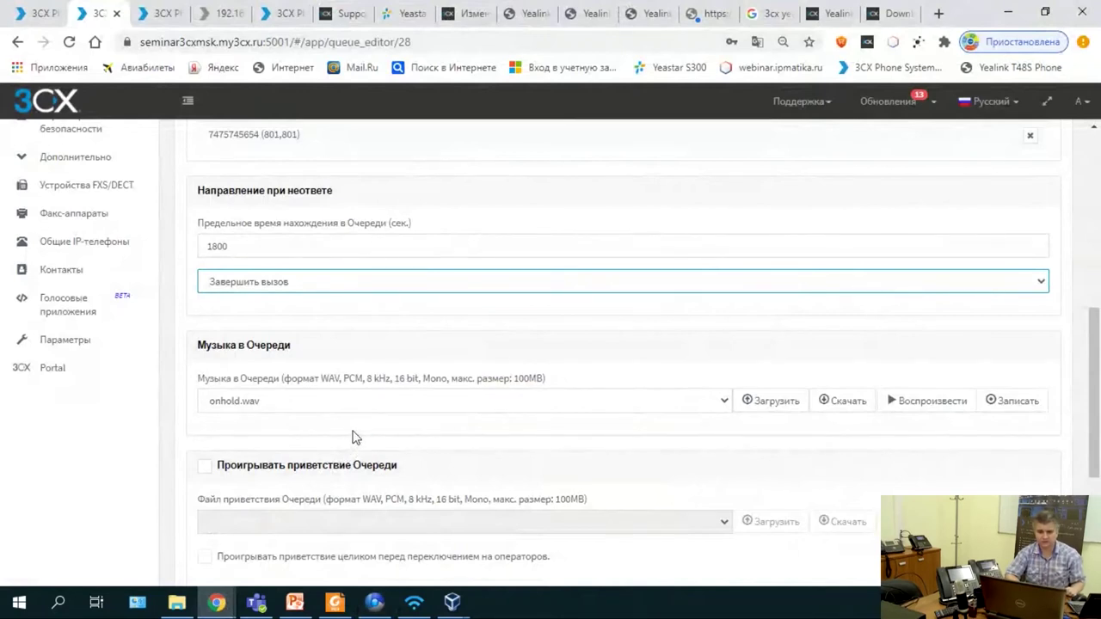
- Open extension 306 T46S from the user extensions list for editing
scroll(348, 420, up, 6)
click(59, 193)
scroll(353, 421, down, 1)
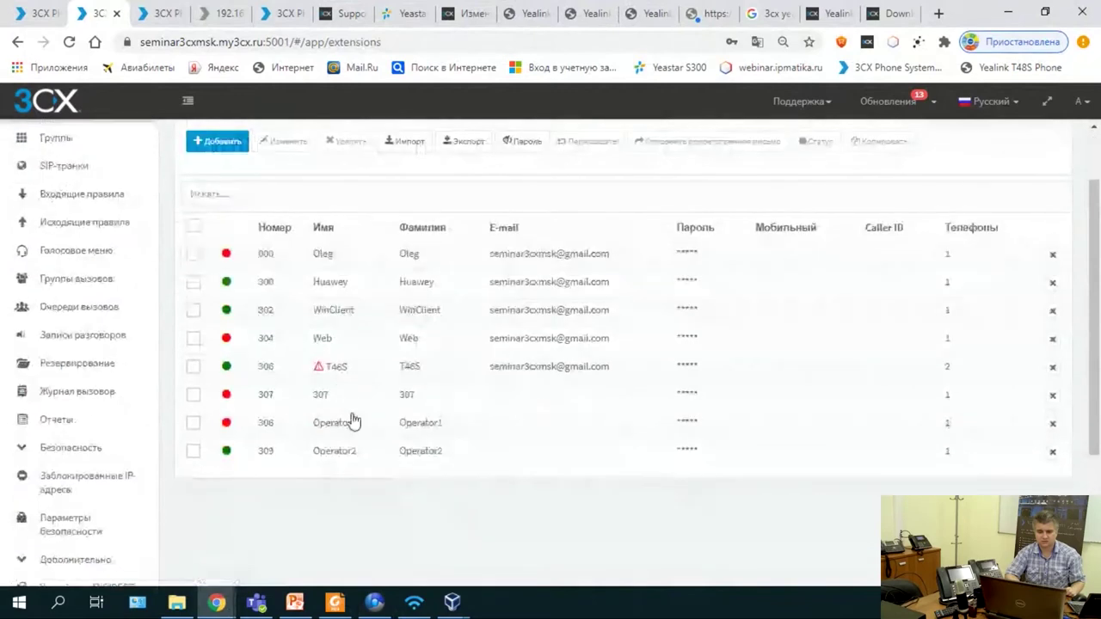
double_click(334, 370)
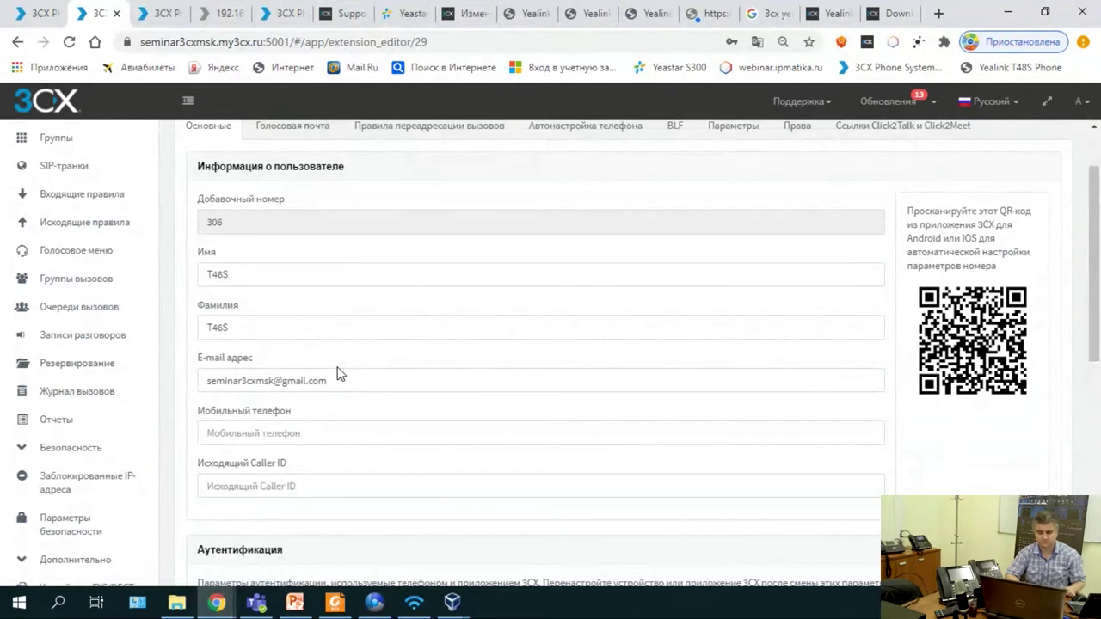
scroll(341, 422, down, 2)
scroll(344, 420, down, 4)
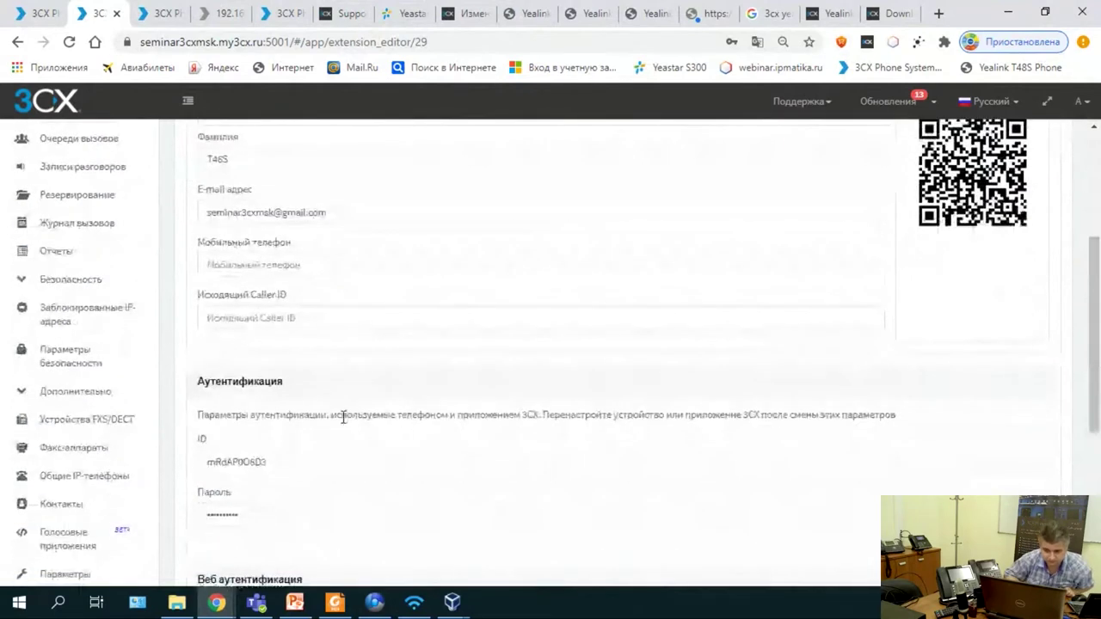
scroll(343, 418, up, 5)
scroll(343, 417, down, 2)
scroll(343, 417, down, 3)
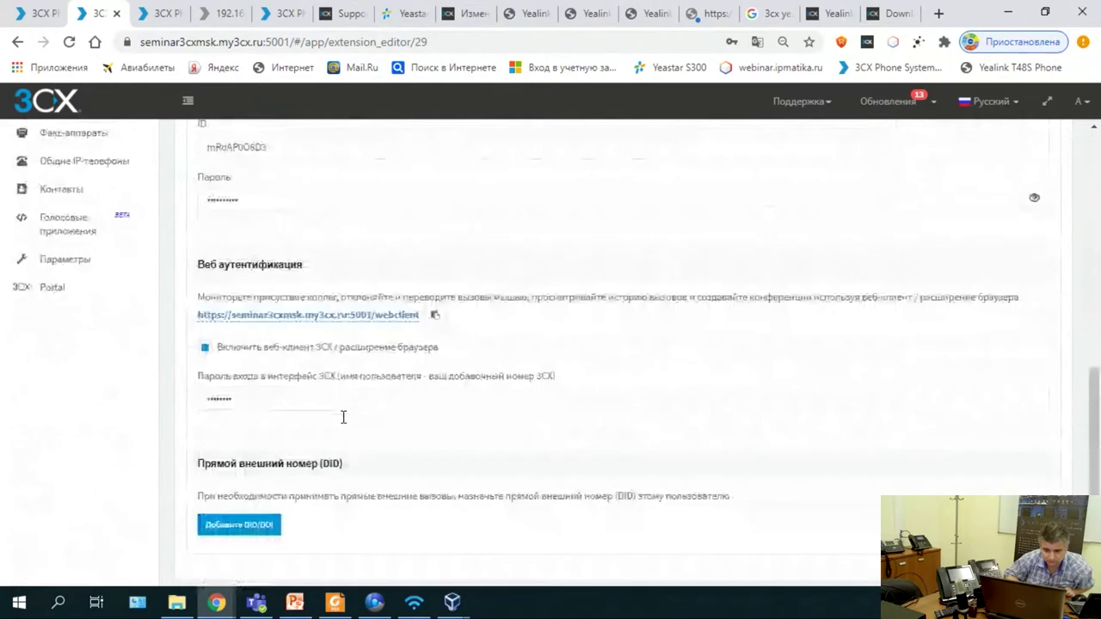
- Replace extension 306's web-client password under Веб аутентификация with a new one and save
click(255, 398)
double_click(255, 399)
text(1)
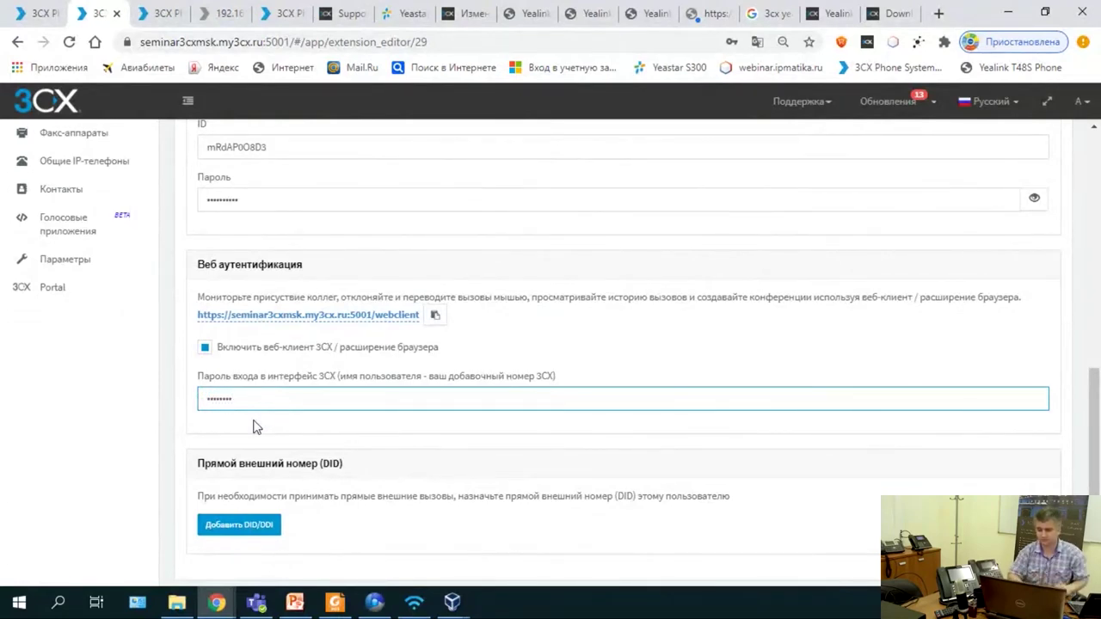
scroll(484, 387, up, 1)
scroll(485, 386, down, 1)
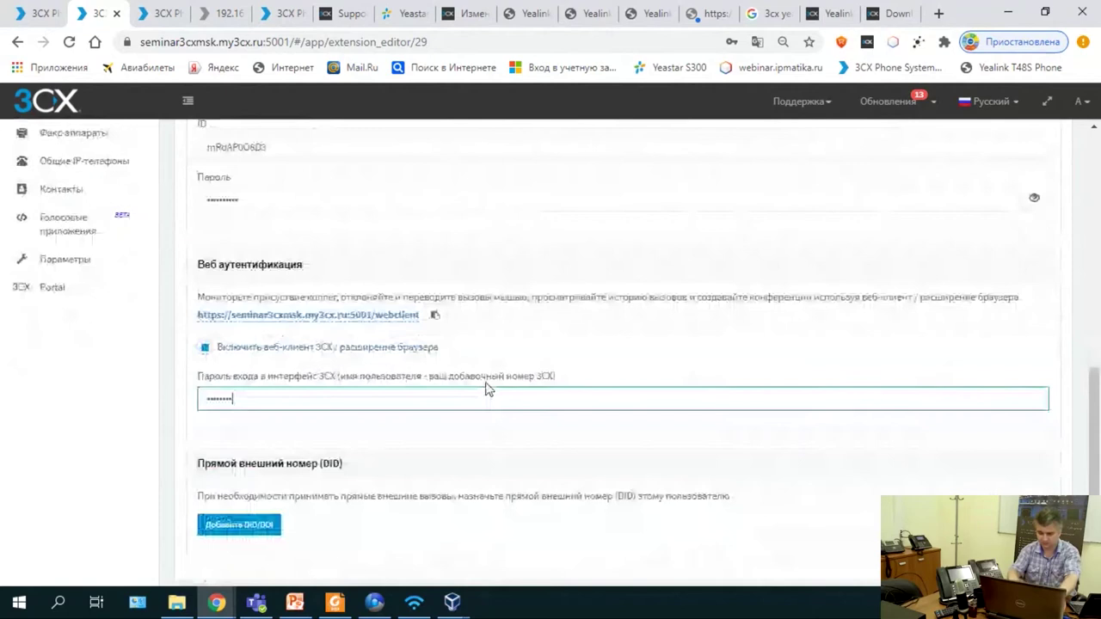
key(BackSpace)
key(BackSpace)
key(BackSpace)
key(BackSpace)
key(BackSpace)
key(BackSpace)
key(BackSpace)
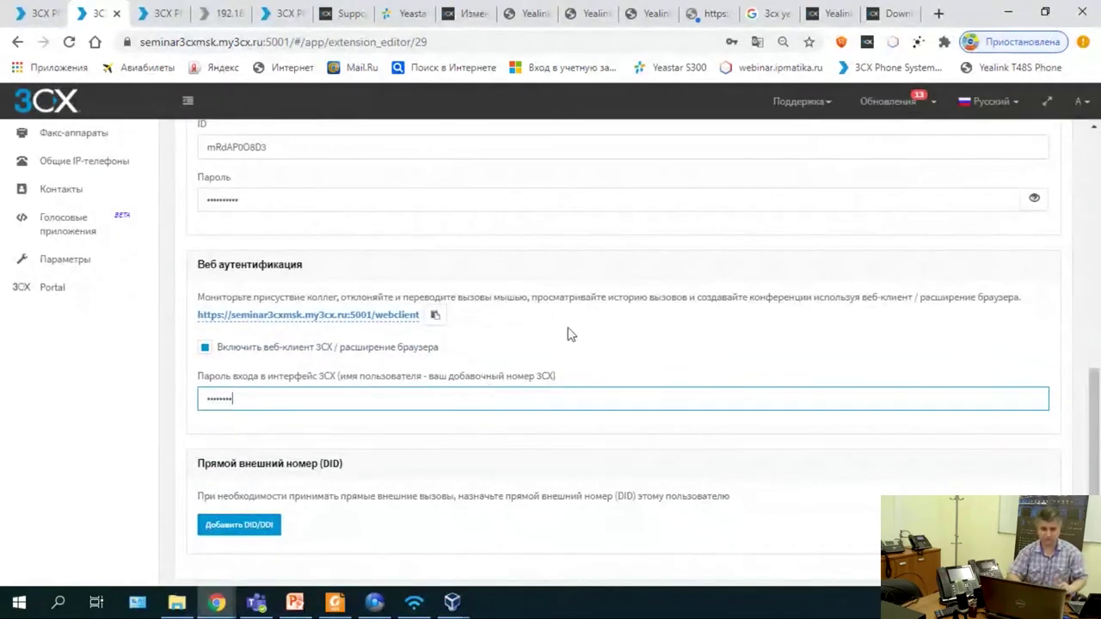
scroll(570, 335, up, 10)
click(350, 155)
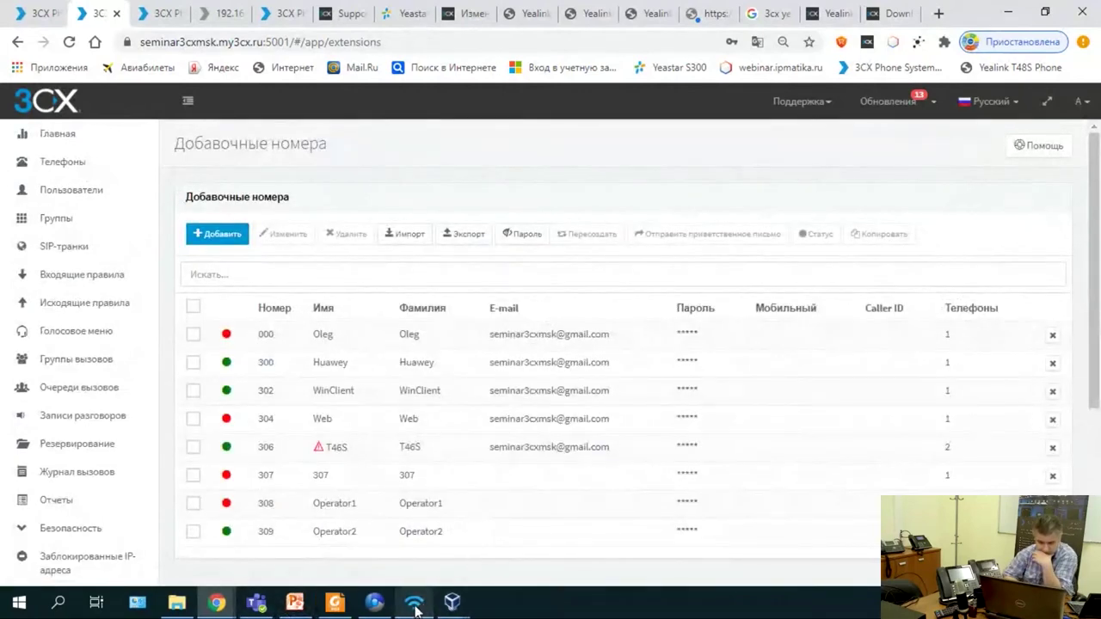
- Sign extension 306 into the webclient, correcting the extension number and entering the new password
click(374, 602)
click(495, 305)
key(BackSpace)
text(6)
click(548, 408)
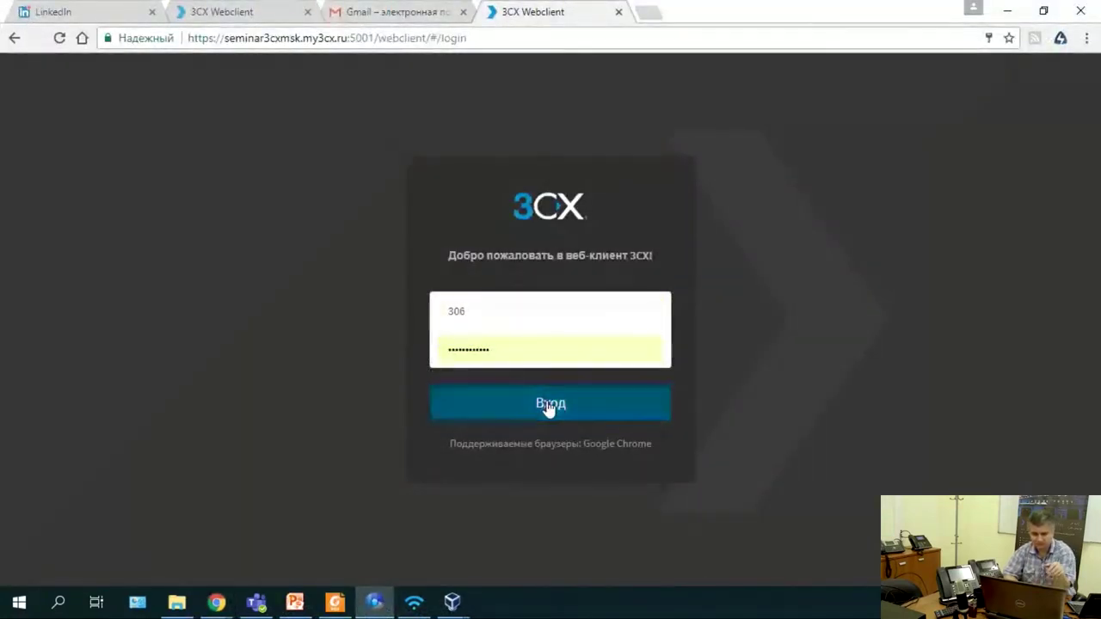
double_click(523, 364)
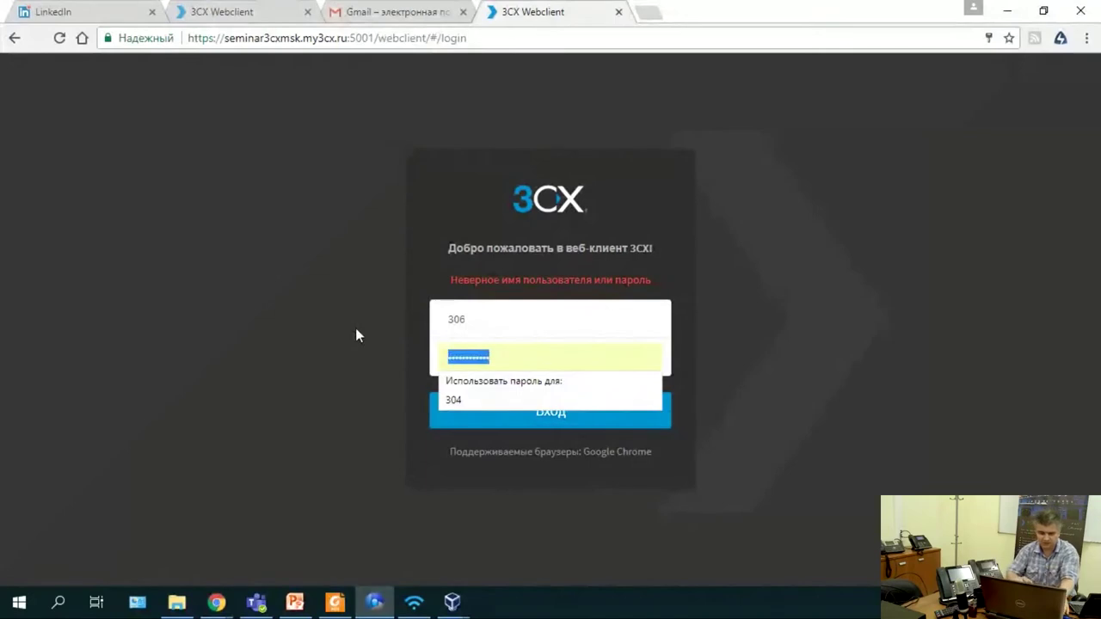
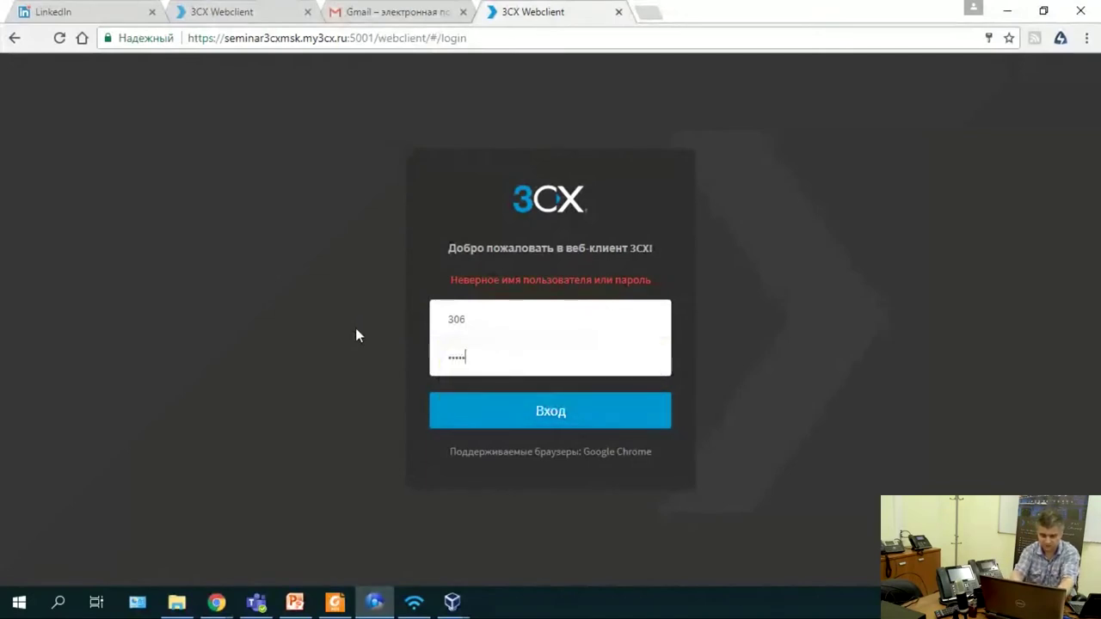
click(605, 421)
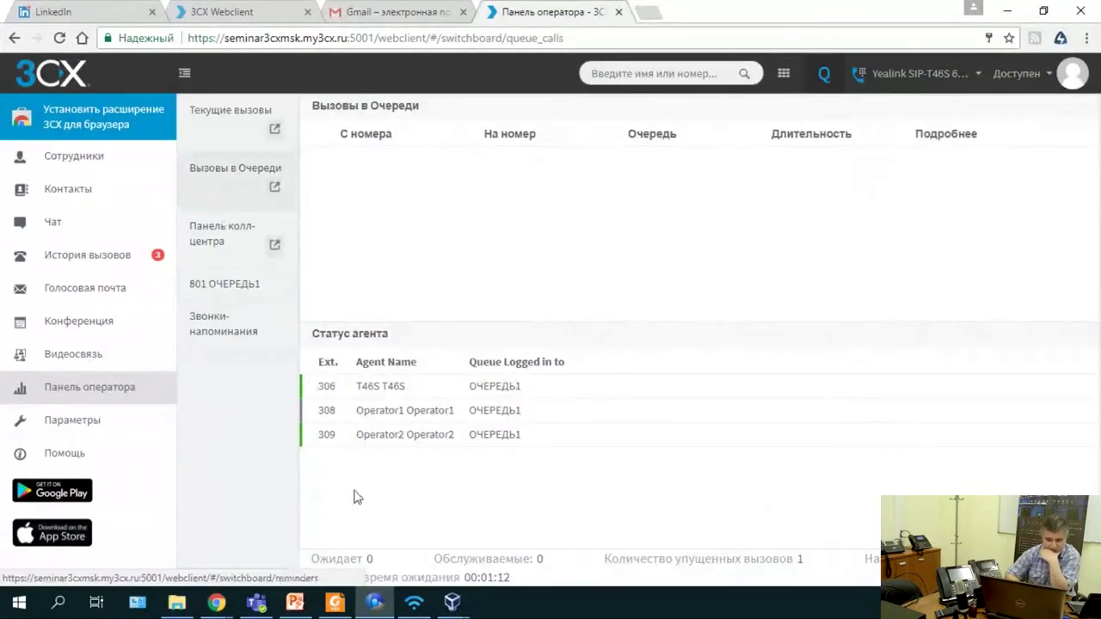
- Review the abandoned-calls slide alongside the webclient
click(335, 609)
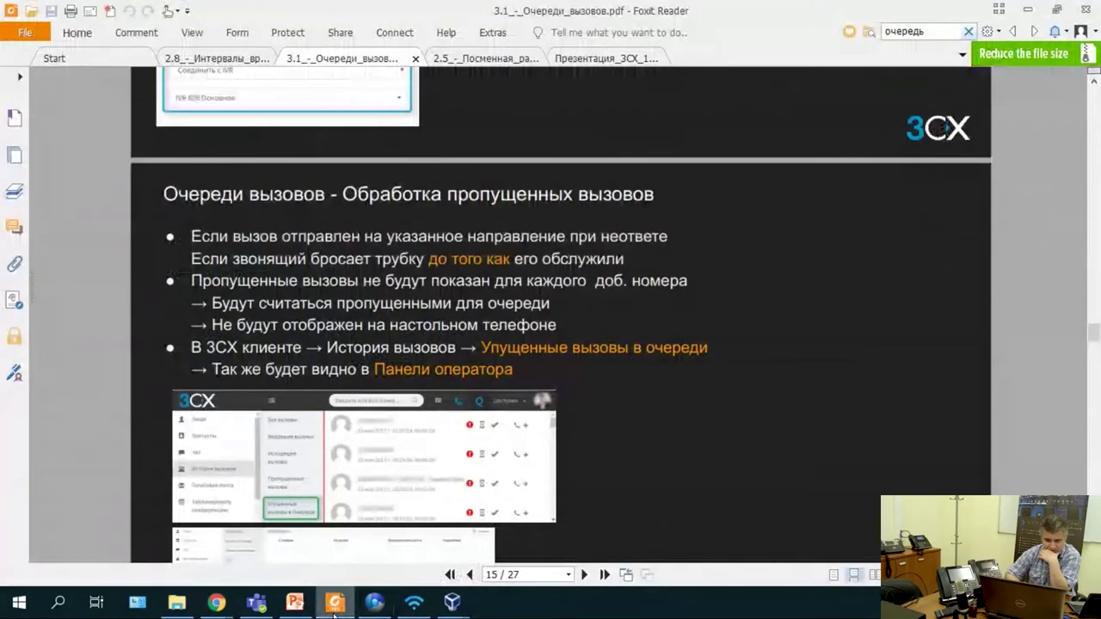
click(335, 606)
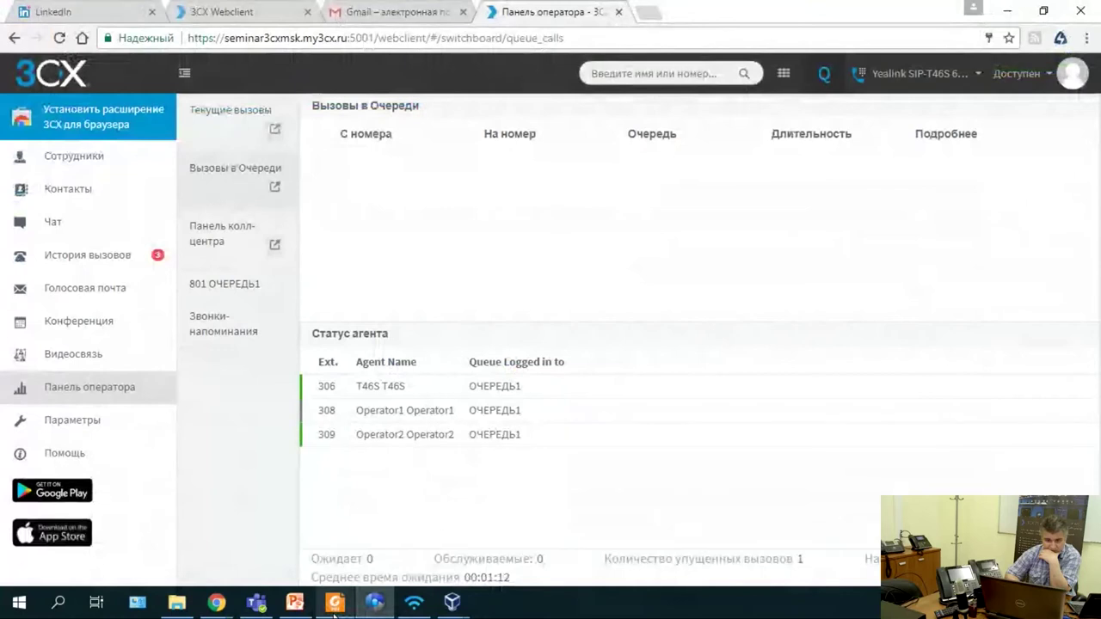
click(335, 606)
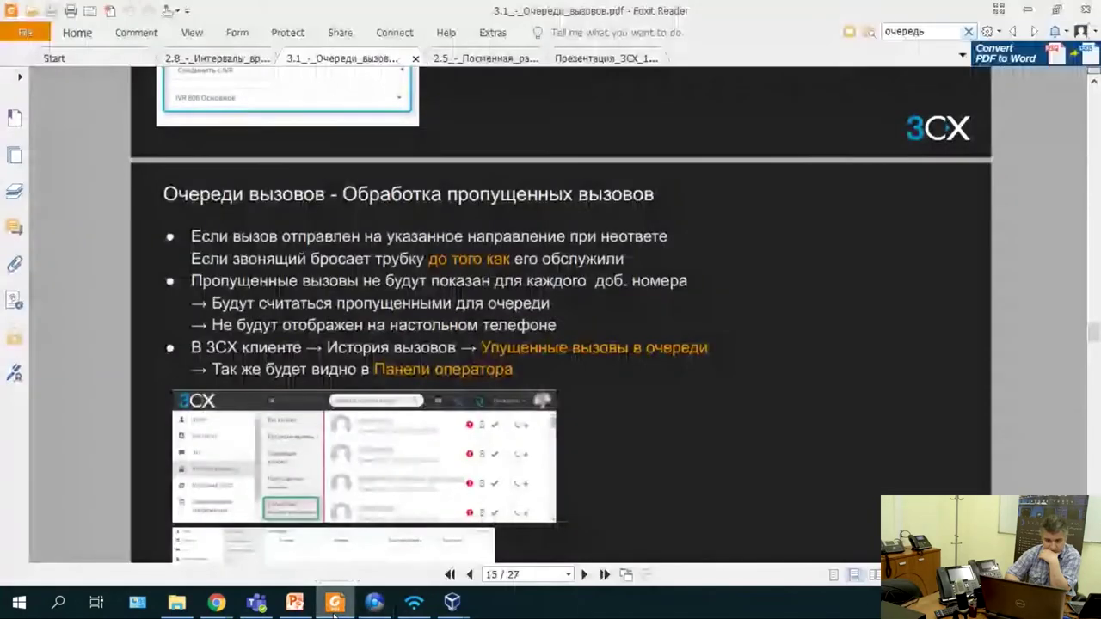
click(335, 606)
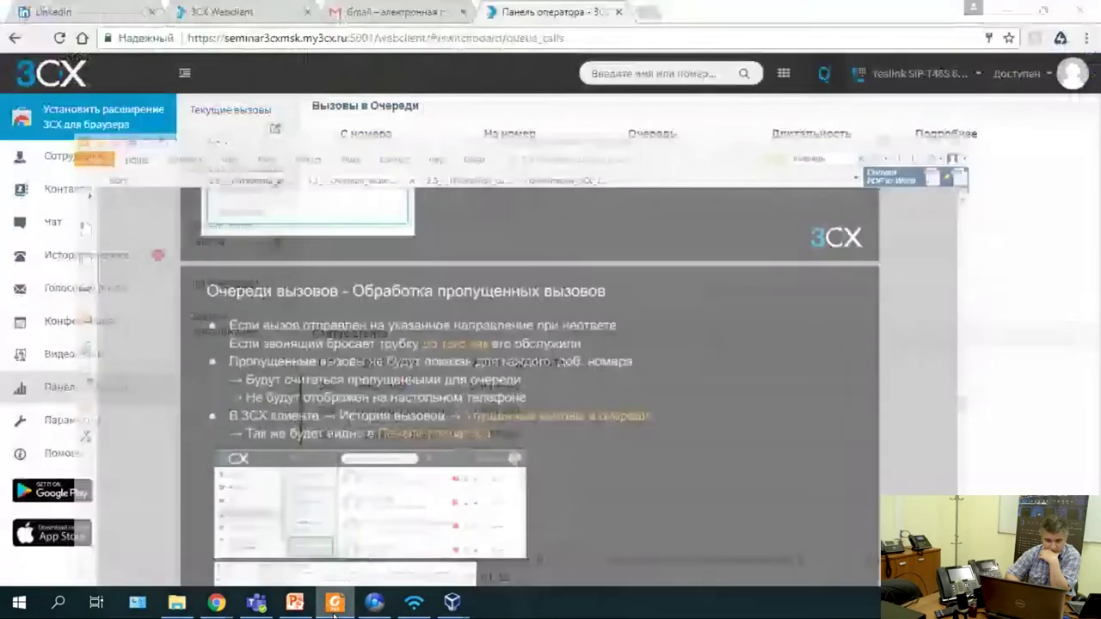
- Show the call history's Упущенные вызовы в Очереди list, comparing it with the slide
click(45, 255)
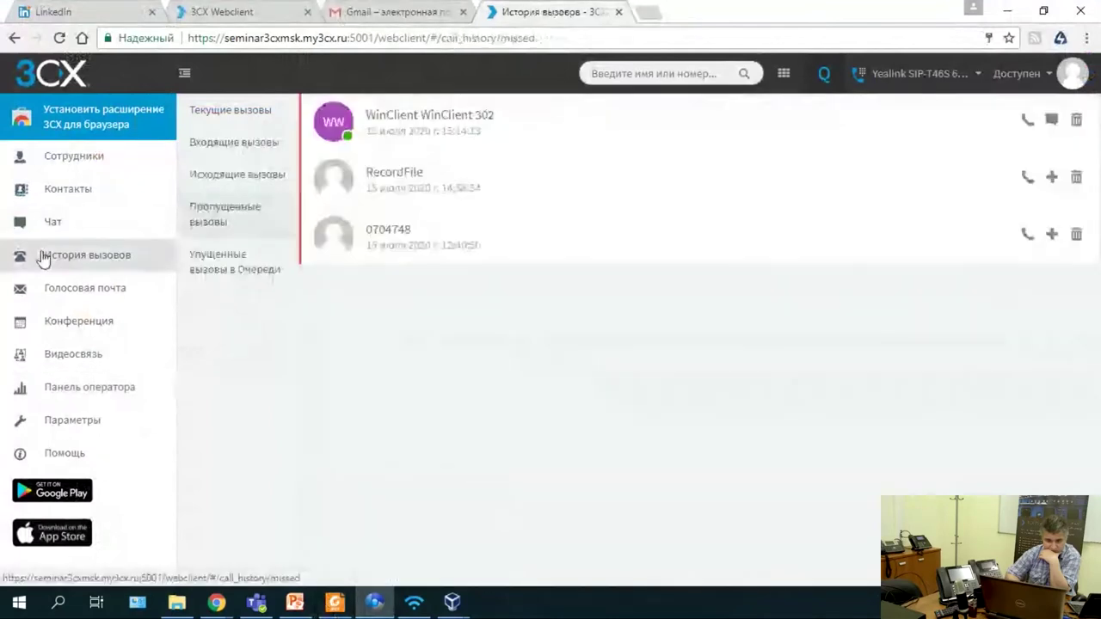
click(199, 273)
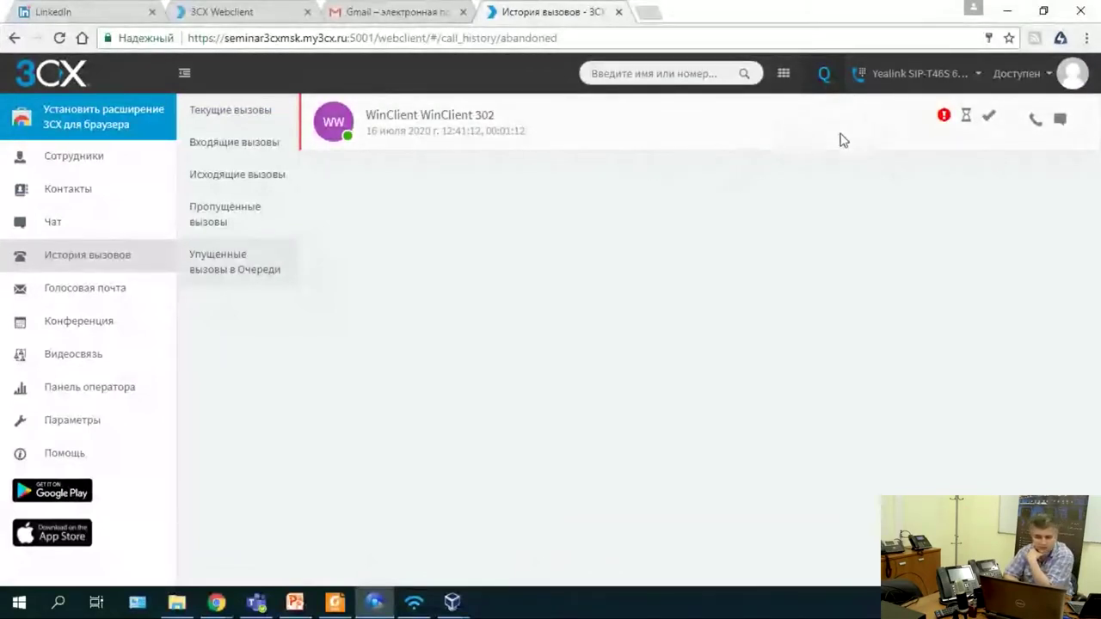
click(336, 604)
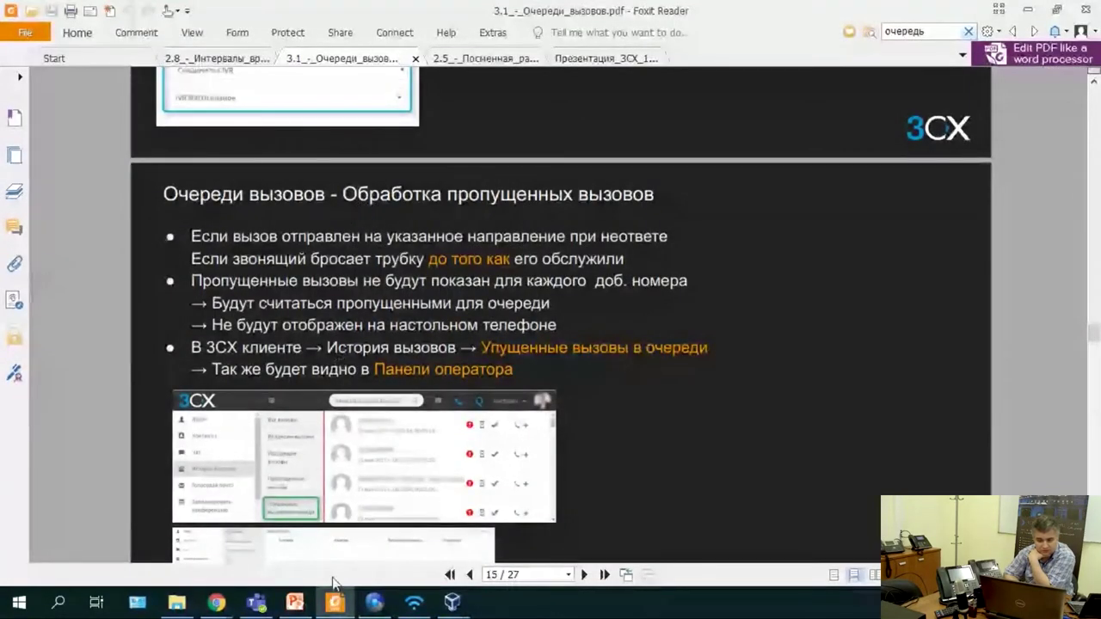
click(335, 604)
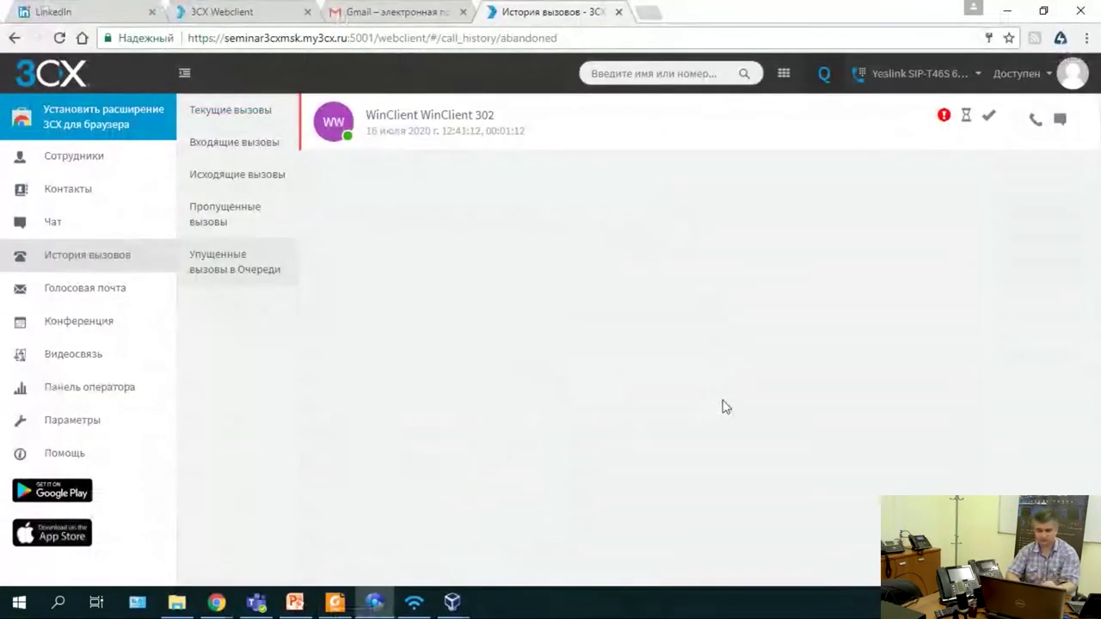
click(415, 603)
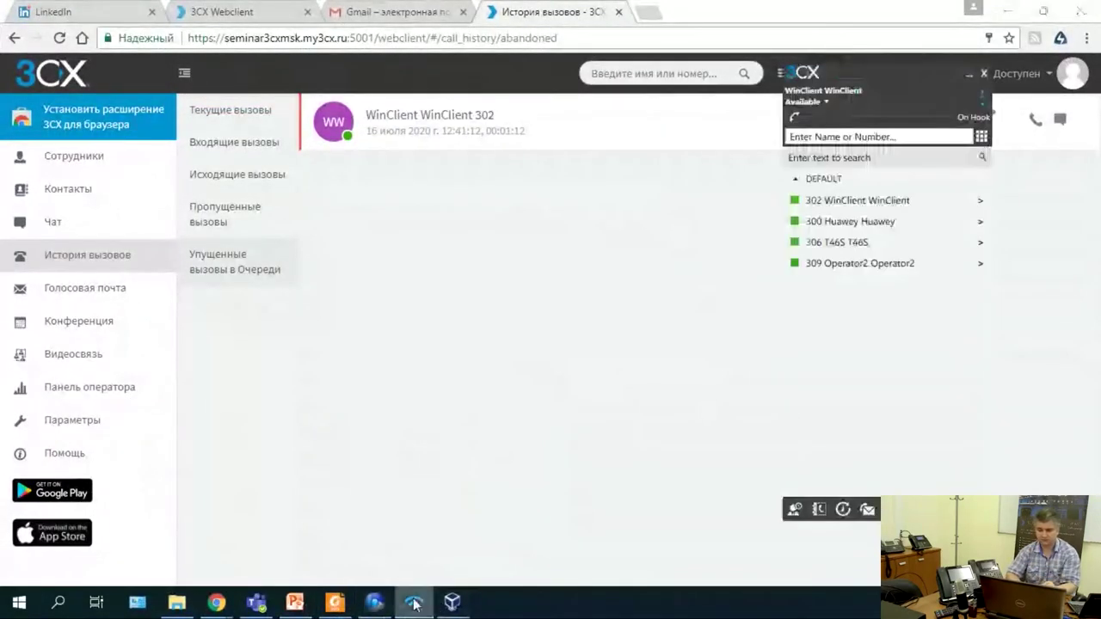
- End an accidental call to 302, then dial queue 801 and reload the call history
double_click(830, 203)
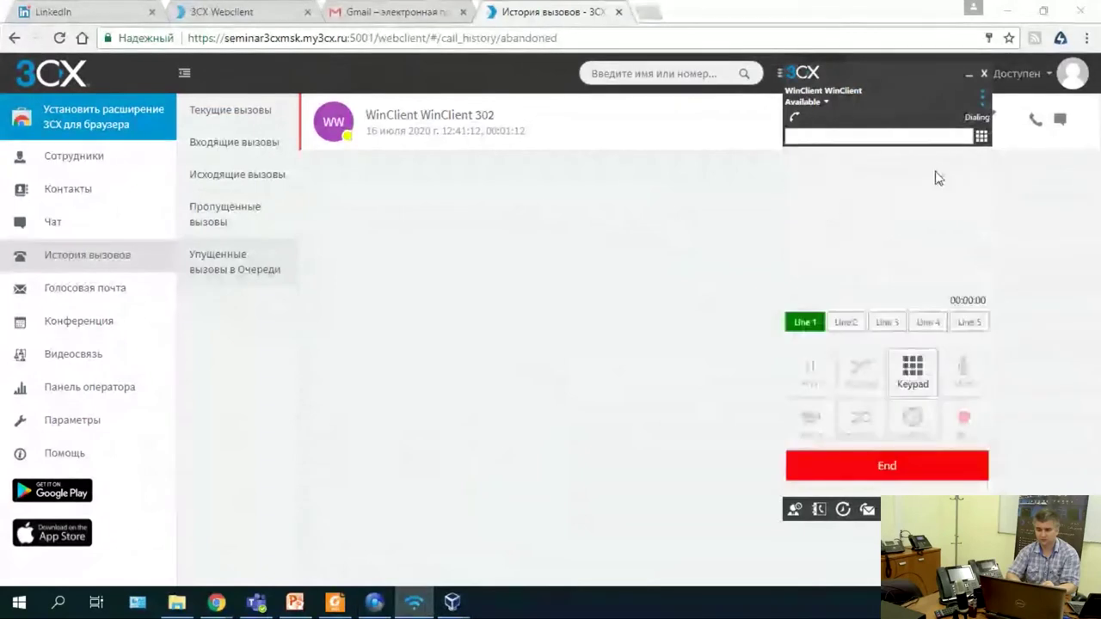
click(918, 474)
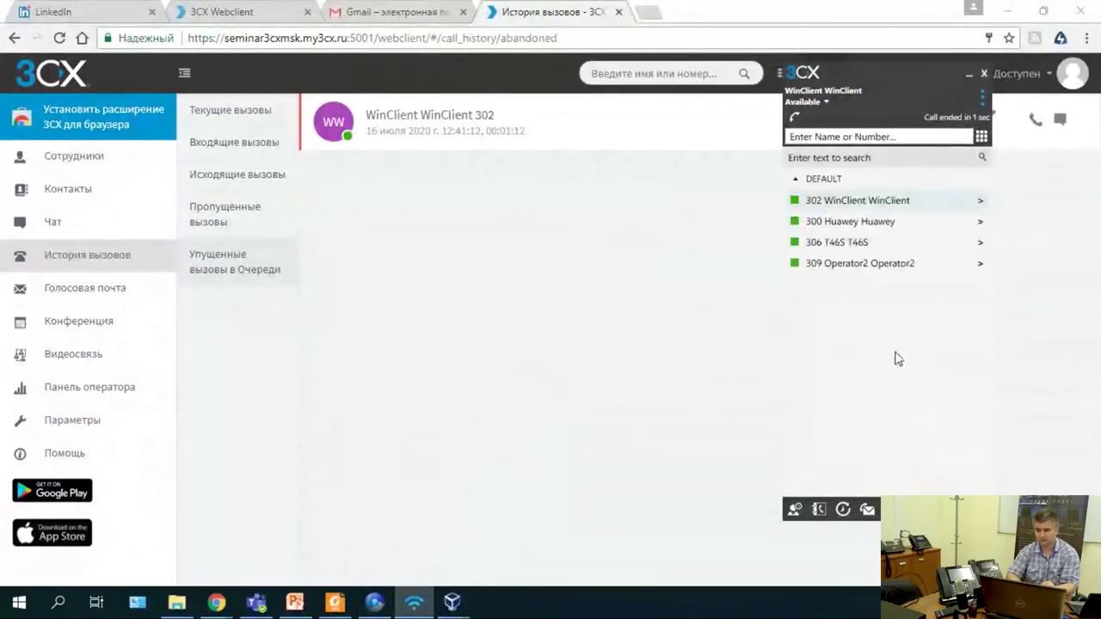
click(981, 137)
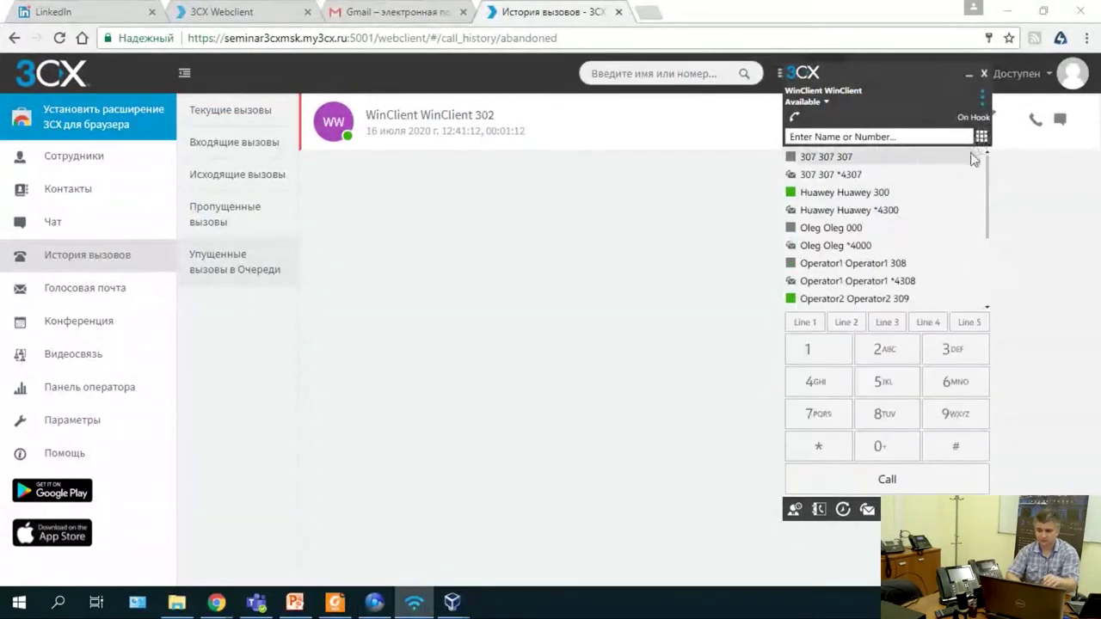
click(896, 407)
click(904, 446)
click(817, 352)
click(902, 480)
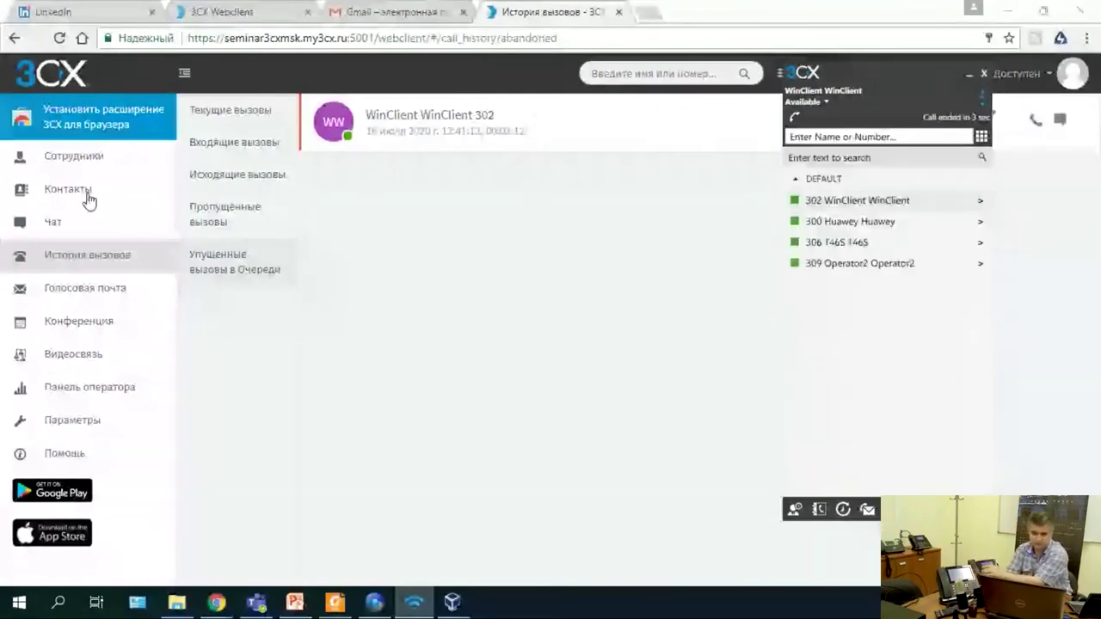
click(60, 38)
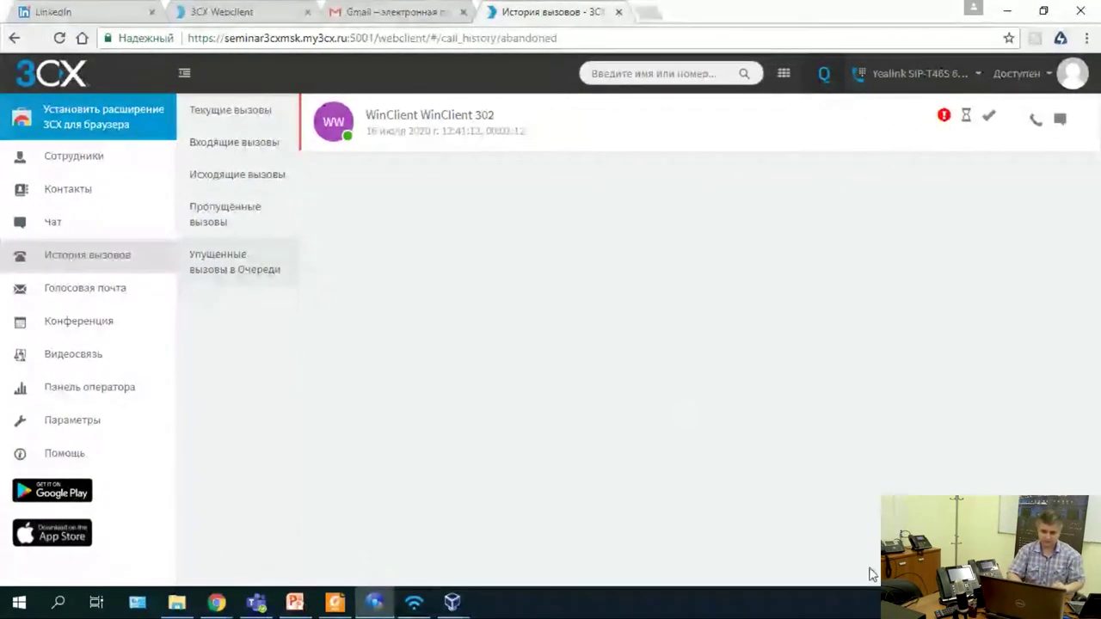
- Call queue 801 again, hang up before an answer, and reload the call history
click(414, 604)
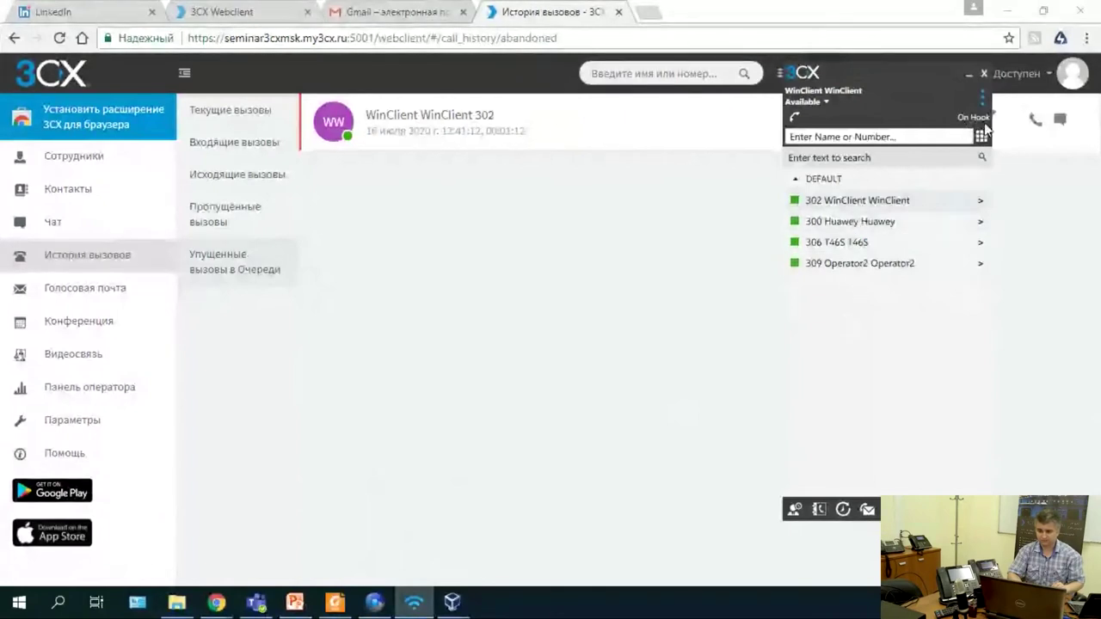
click(980, 136)
click(884, 421)
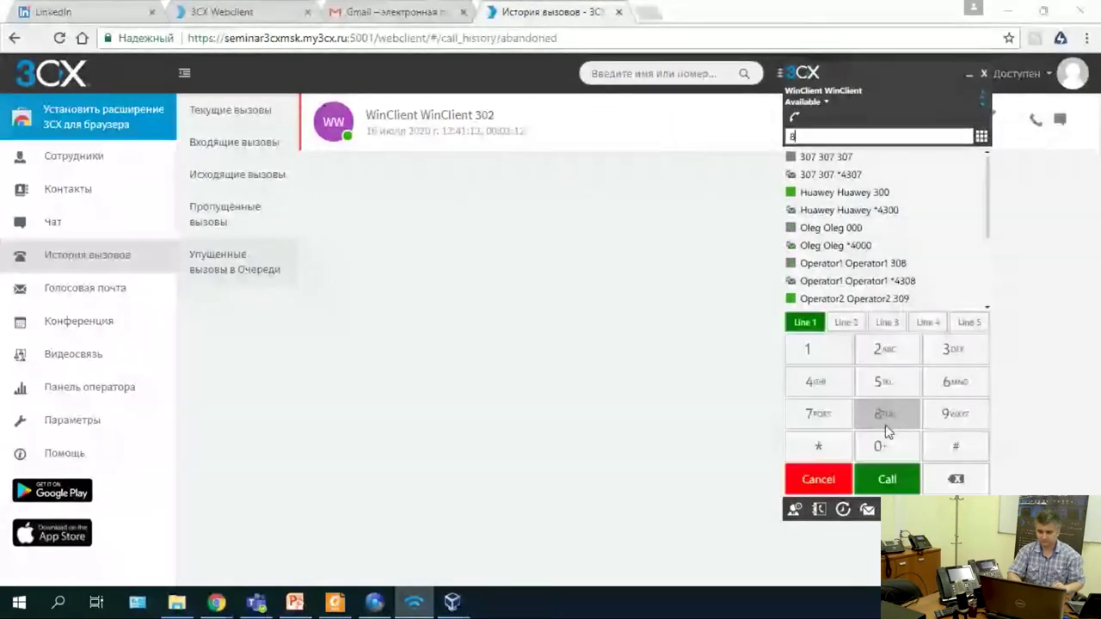
click(879, 446)
click(813, 352)
click(881, 474)
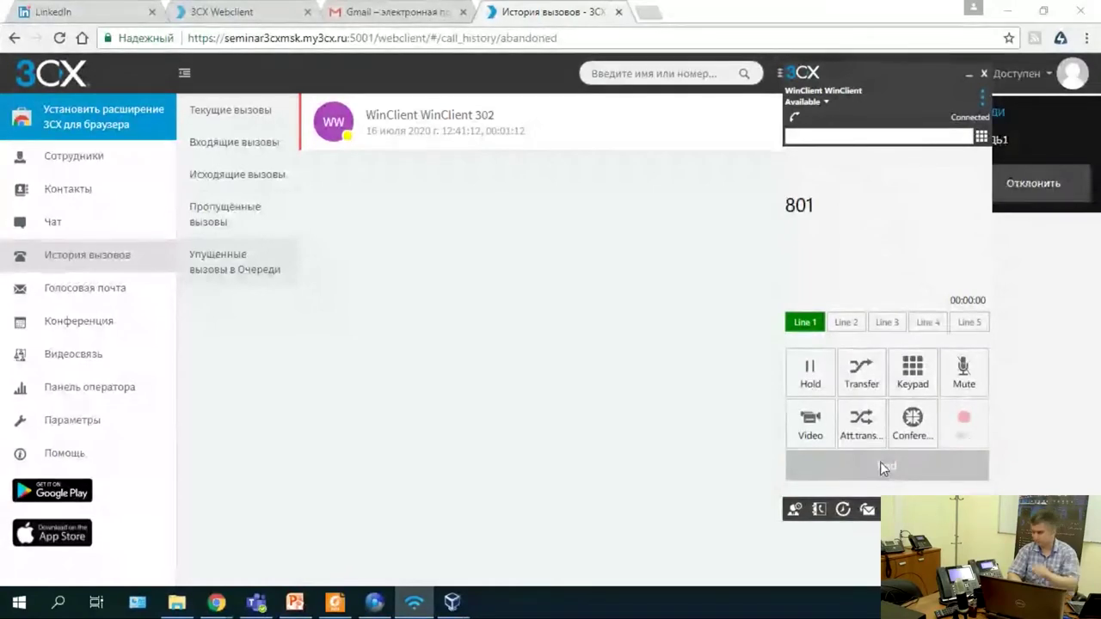
click(872, 461)
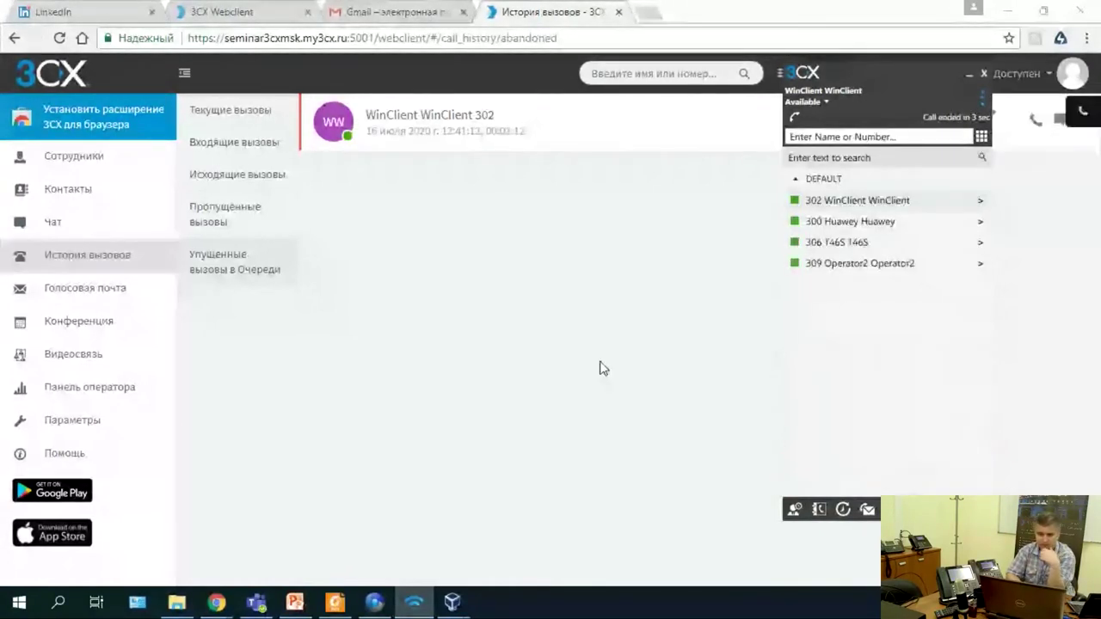
click(59, 40)
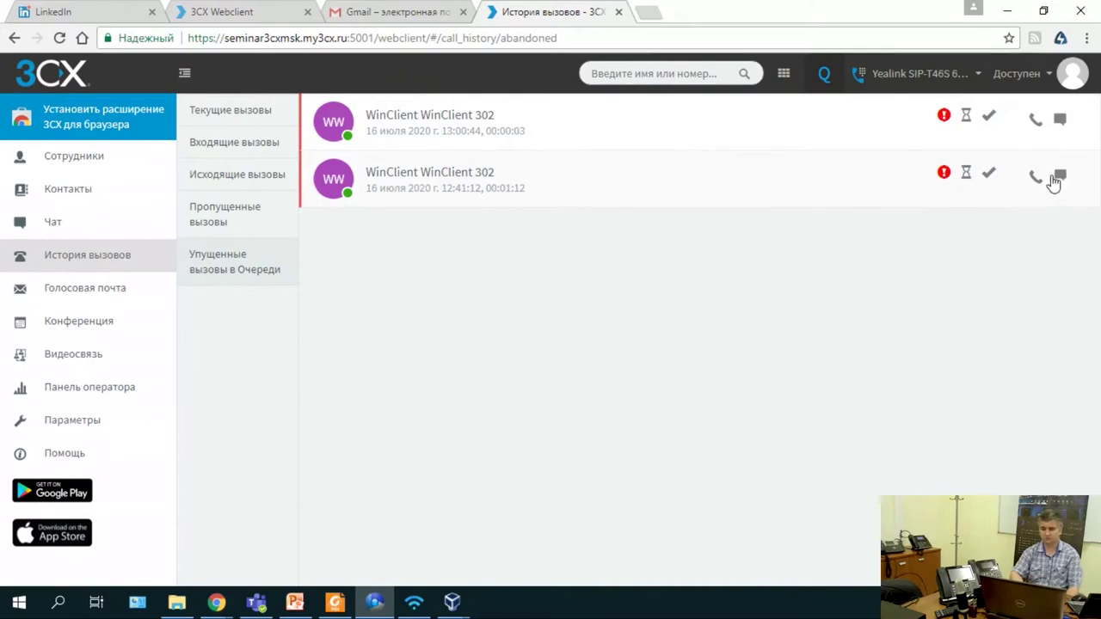
- Leave the webclient for the management console's Добавочные номера list of extensions 000–309
key(alt+Tab)
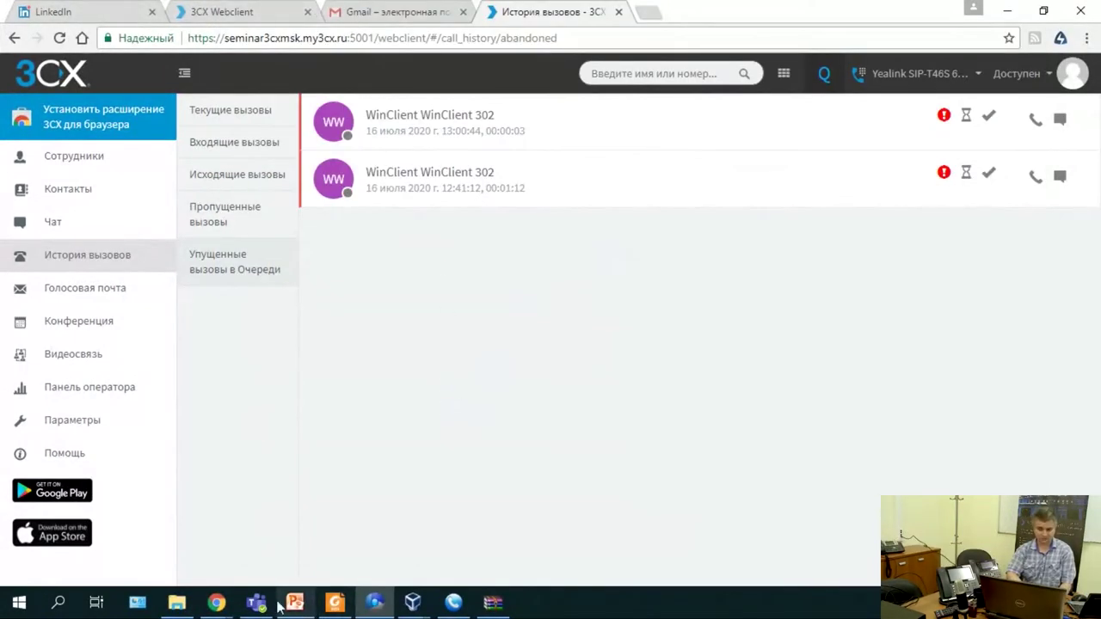
mouse_move(216, 603)
click(226, 534)
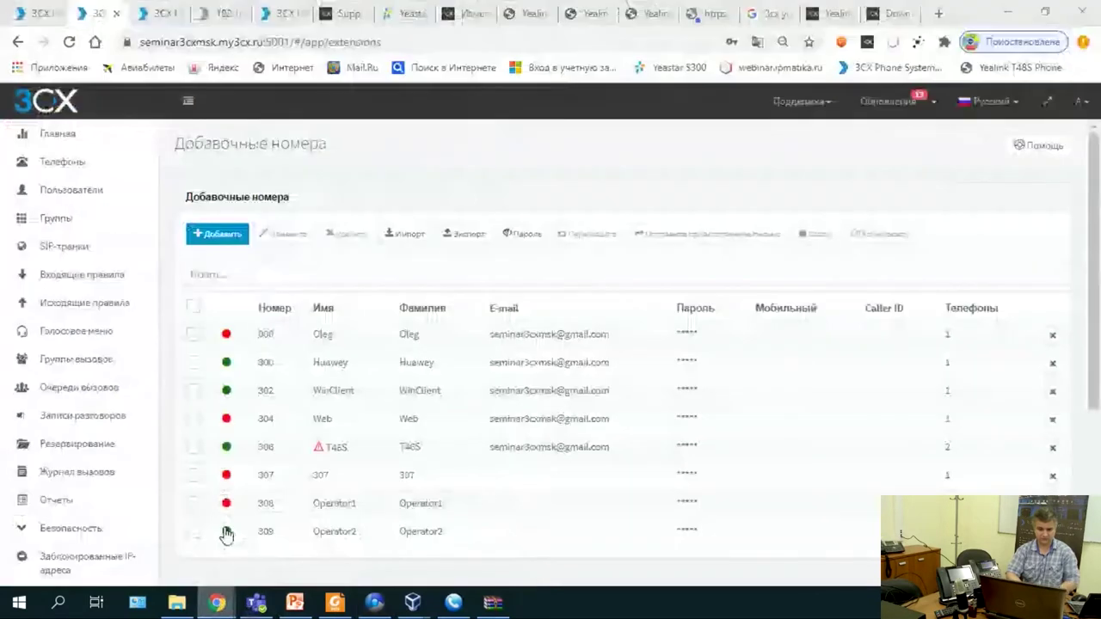
click(122, 280)
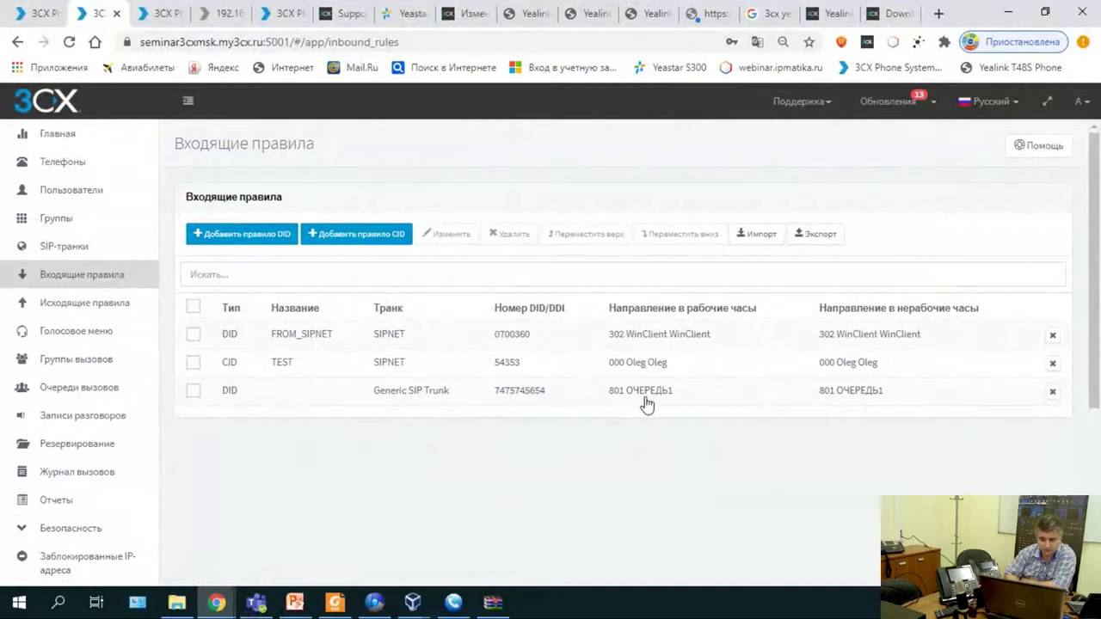
double_click(550, 400)
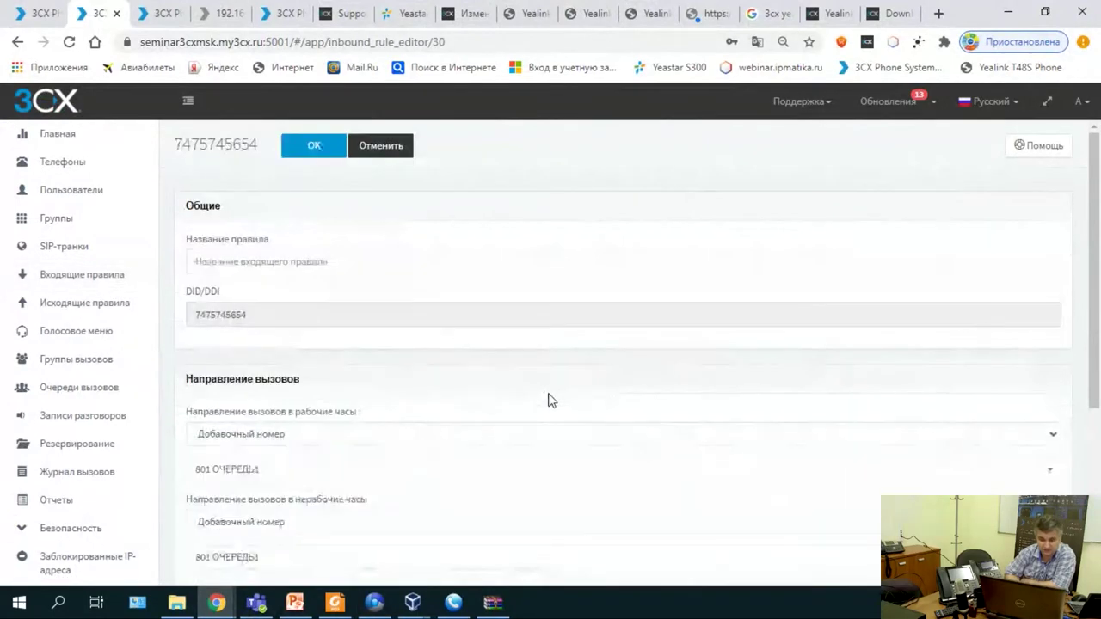
click(84, 252)
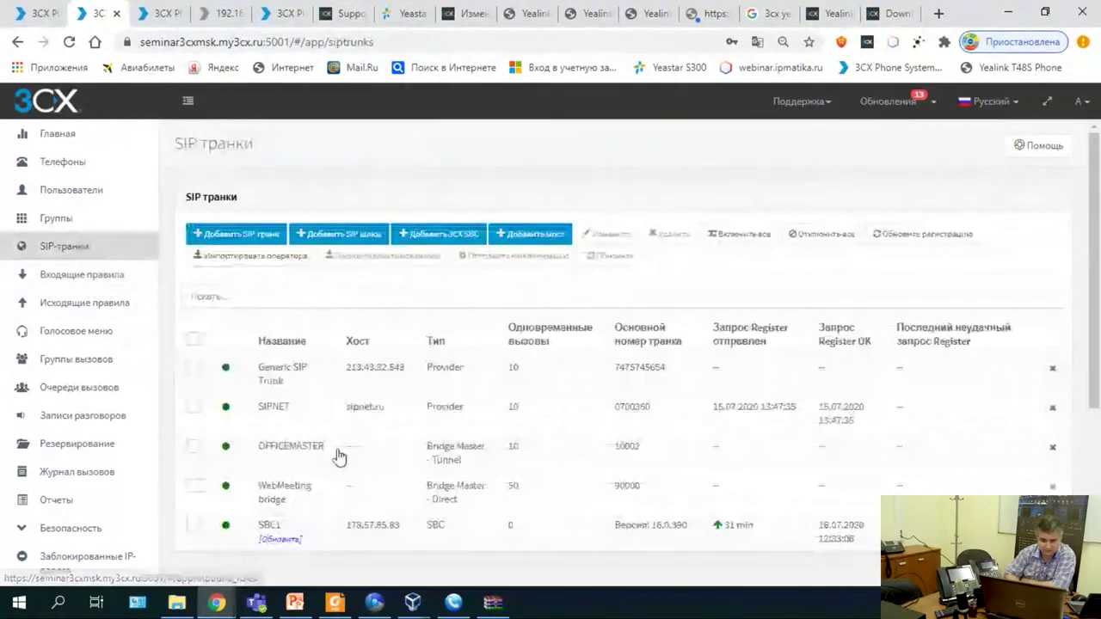
double_click(373, 425)
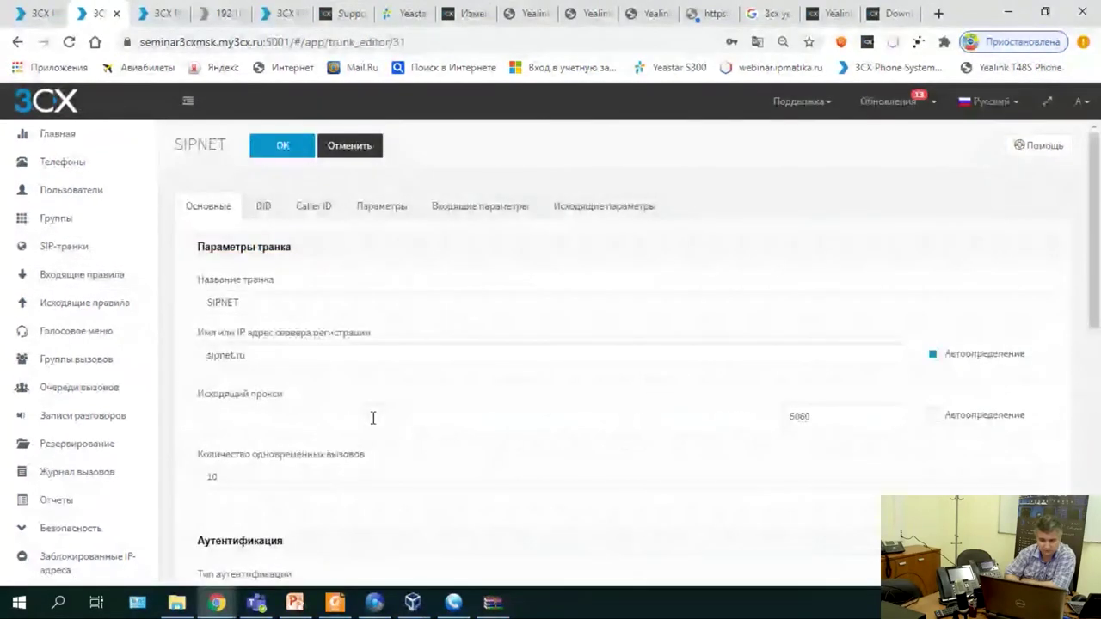
scroll(307, 380, down, 4)
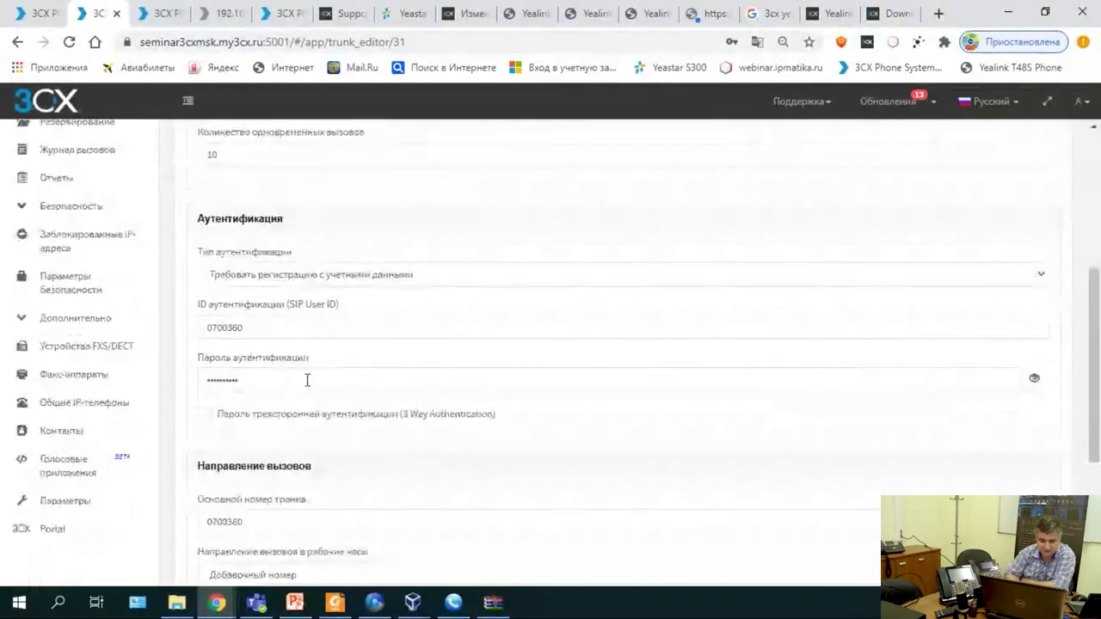
click(416, 276)
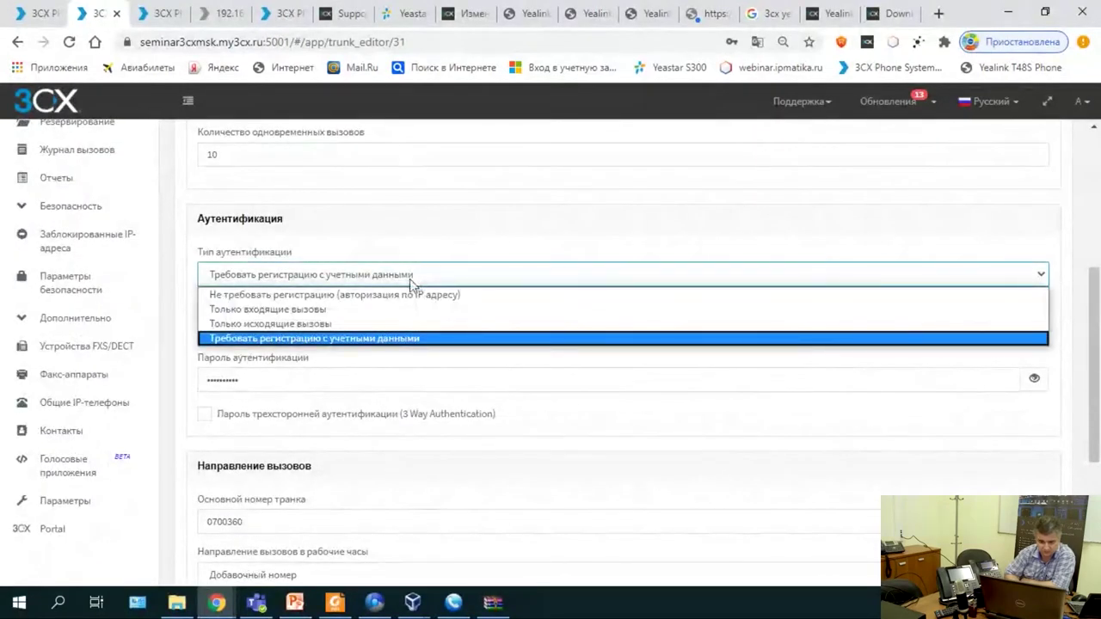
scroll(312, 319, down, 3)
click(312, 313)
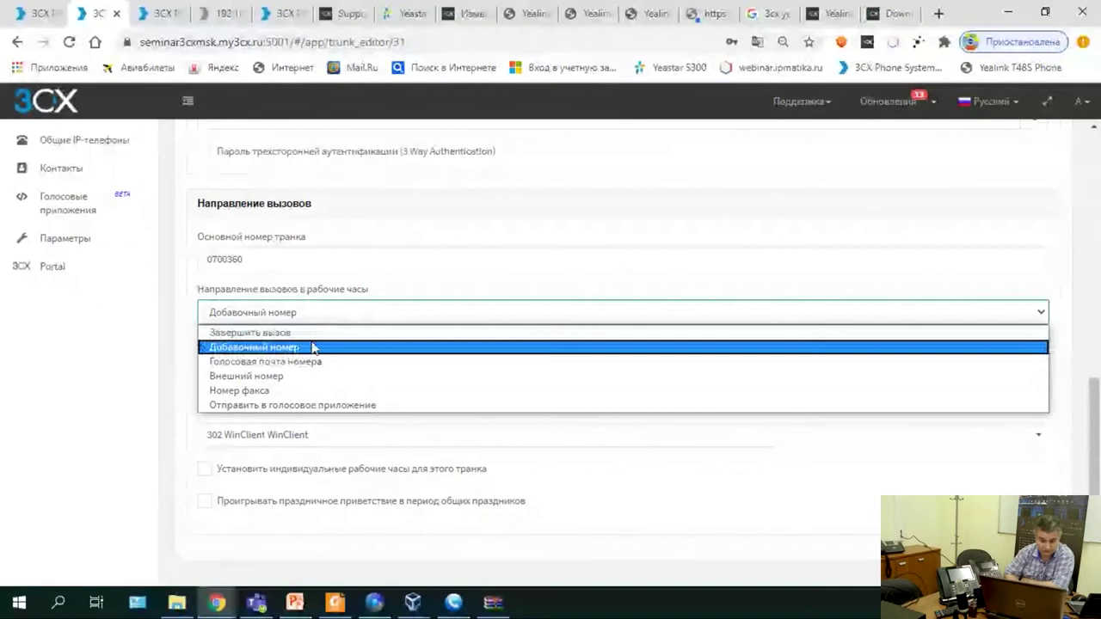
click(423, 301)
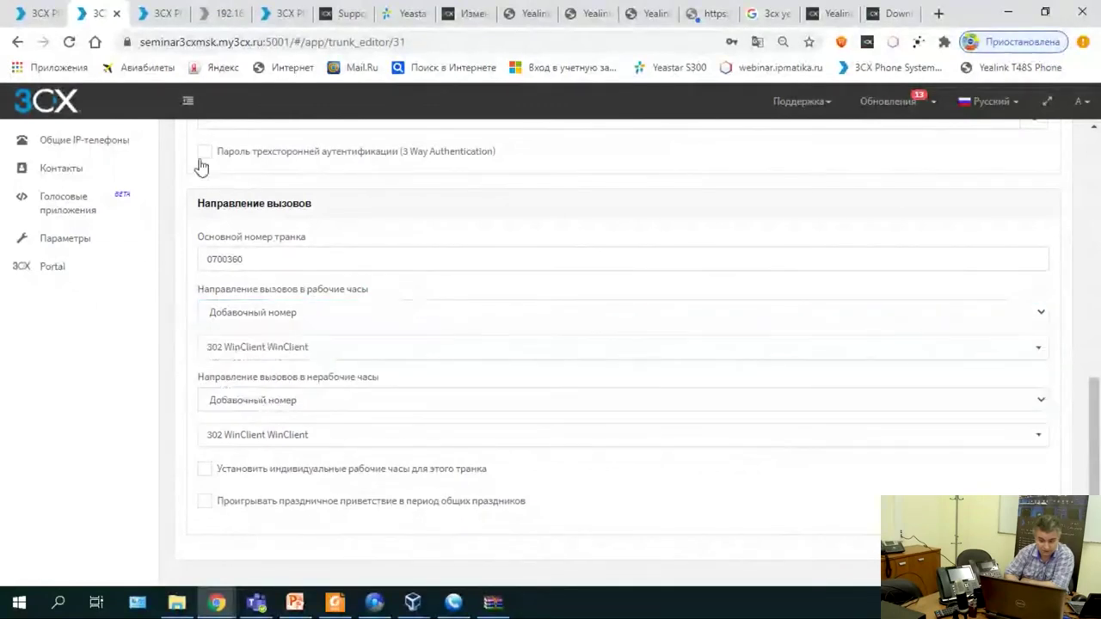
click(252, 312)
click(251, 345)
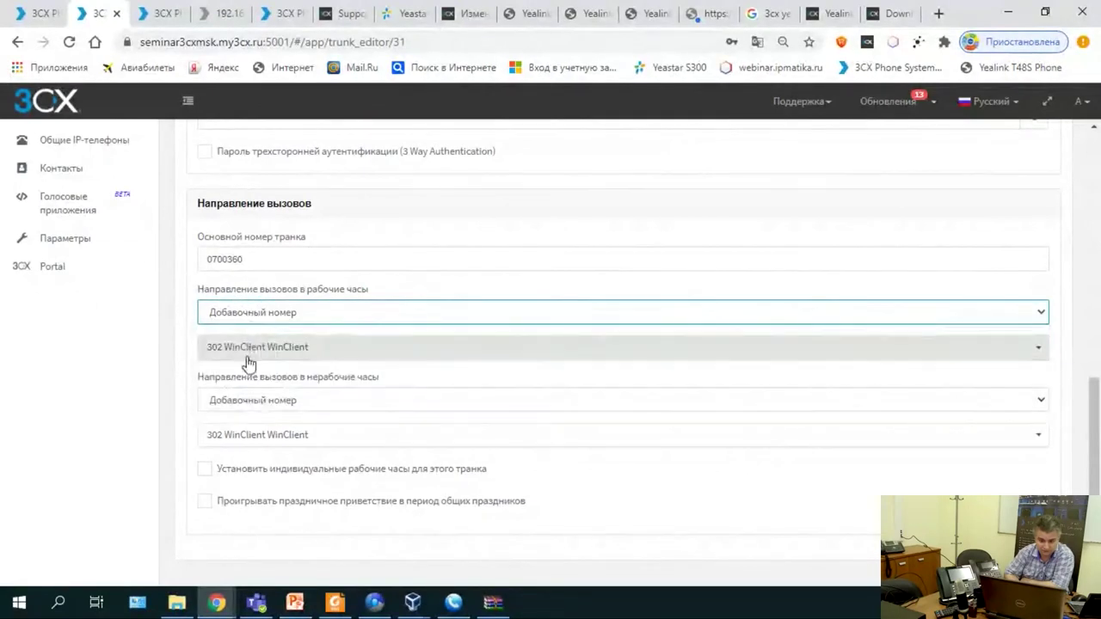
click(246, 347)
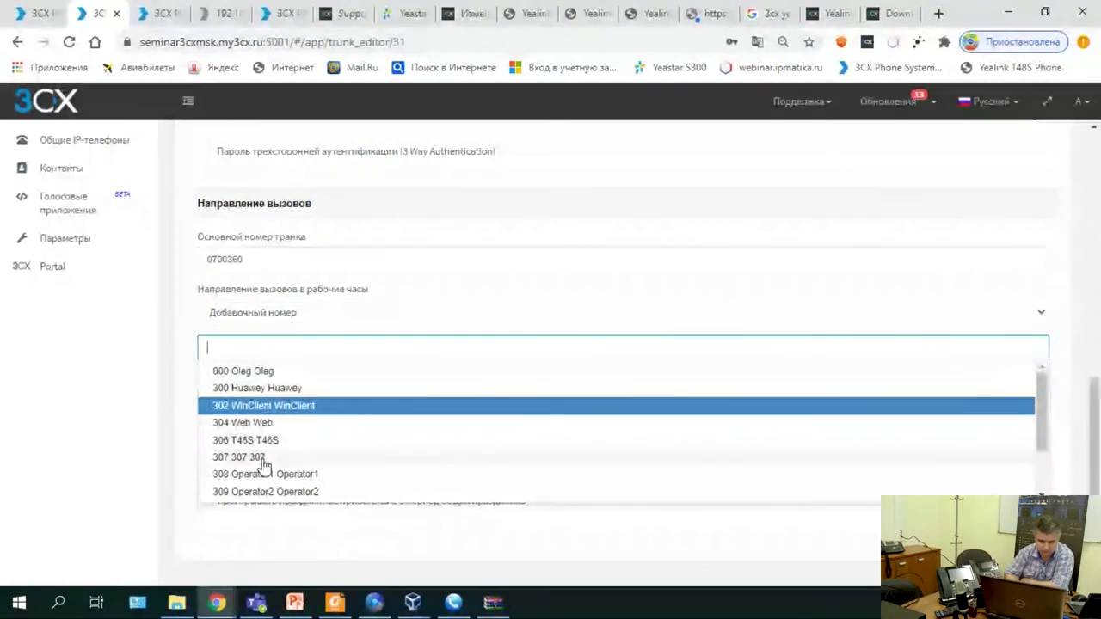
click(283, 315)
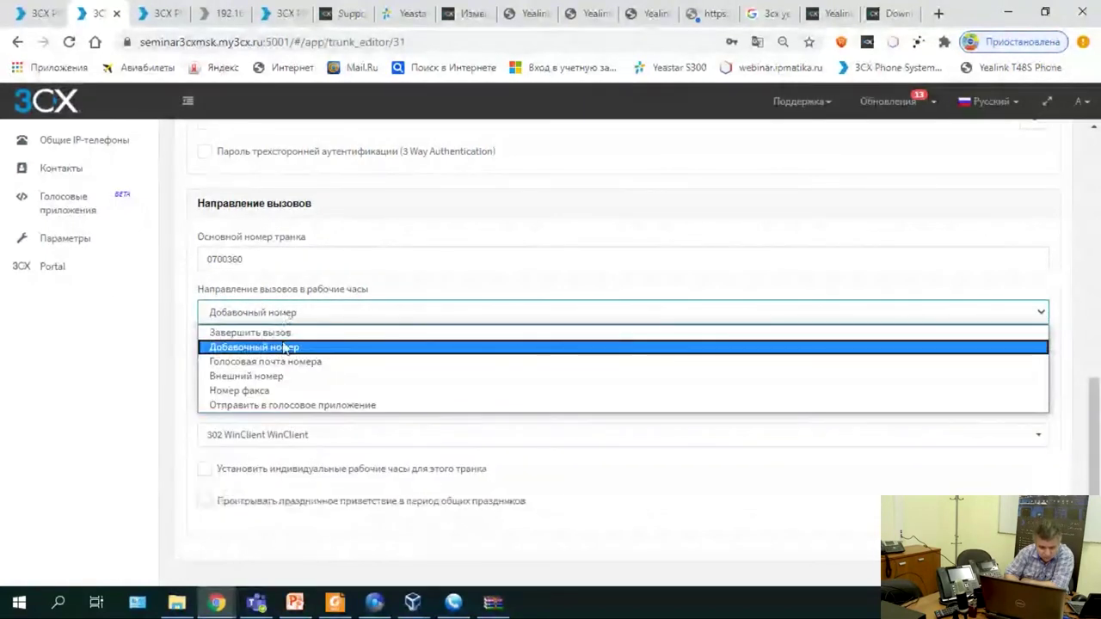
click(289, 349)
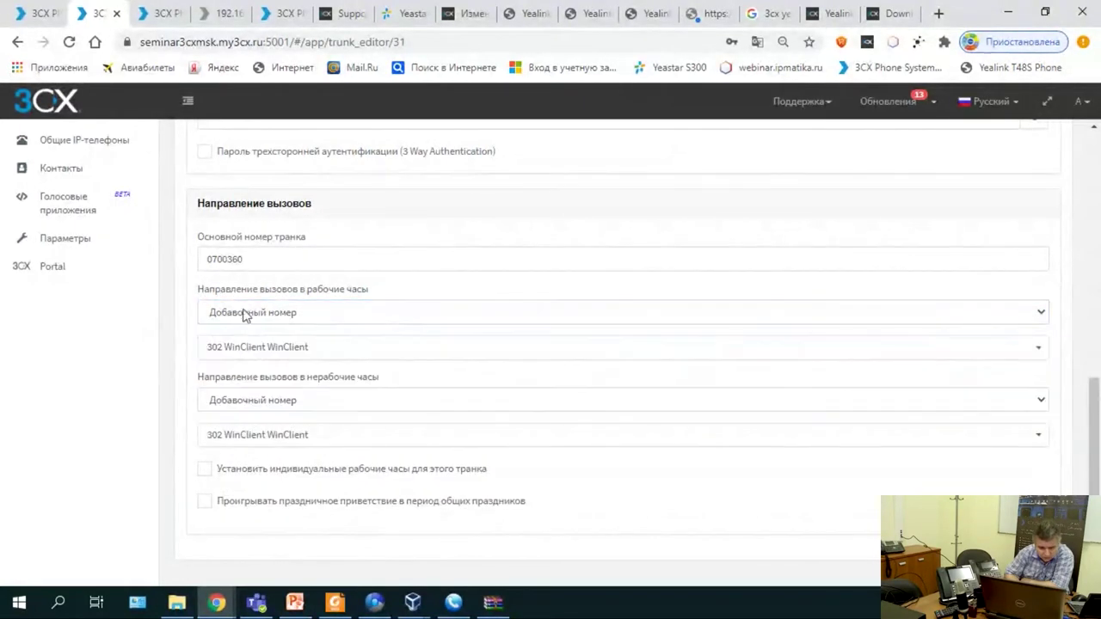
click(356, 320)
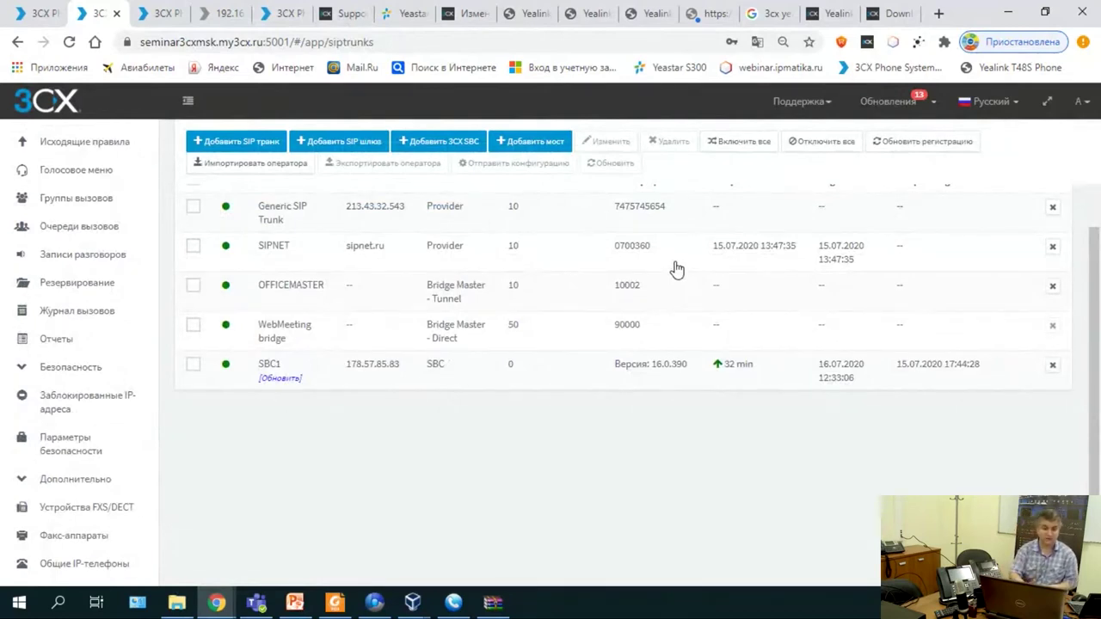
- Go to Отчеты and look over the queue's DID and no-answer settings
click(83, 342)
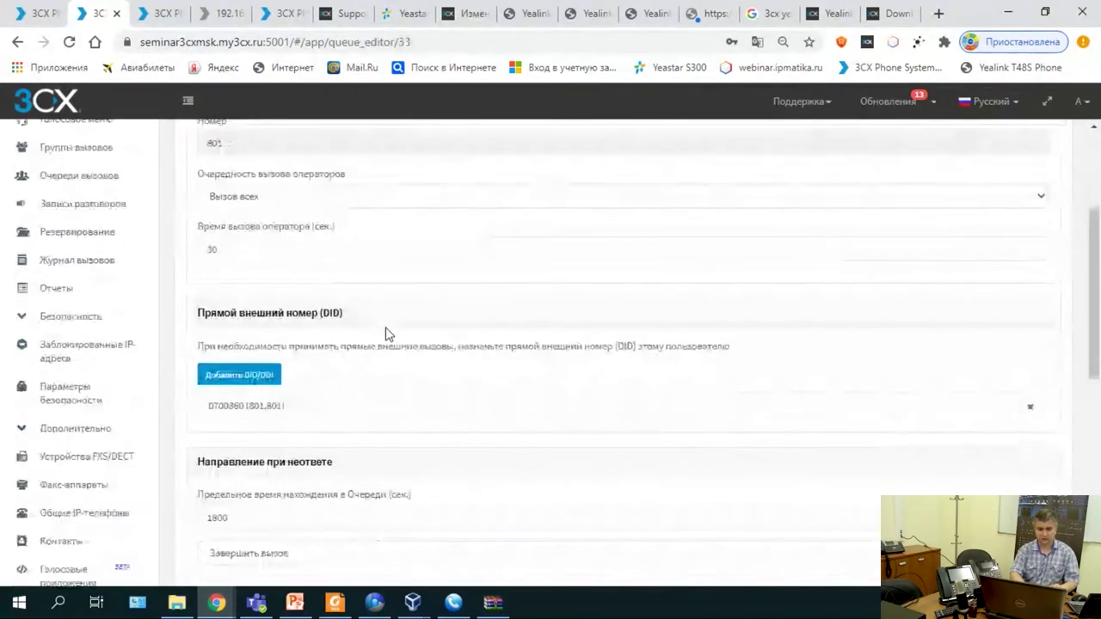
scroll(386, 333, down, 2)
scroll(387, 333, up, 1)
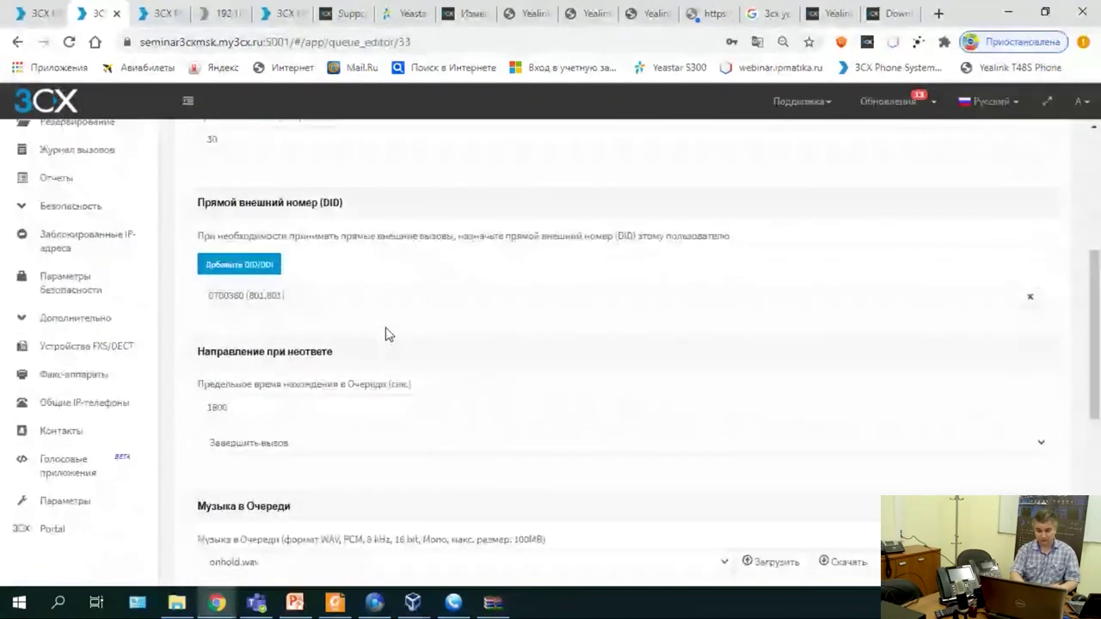
scroll(412, 361, up, 1)
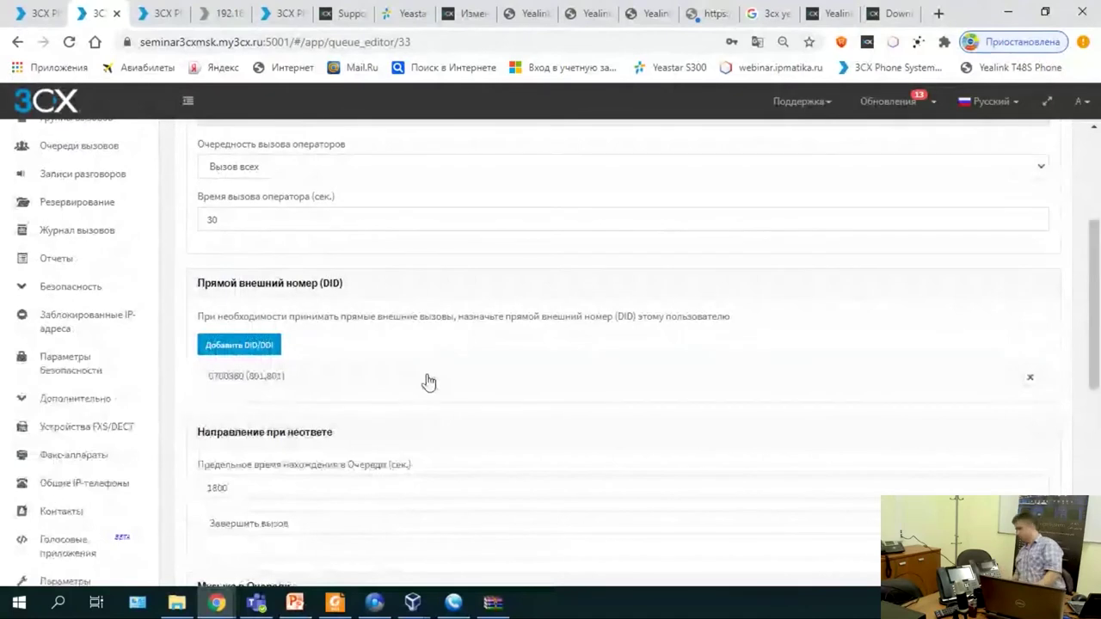
- Reload the Webclient's abandoned queue calls, now showing a third 00:00:18 SIPNET call
mouse_move(433, 612)
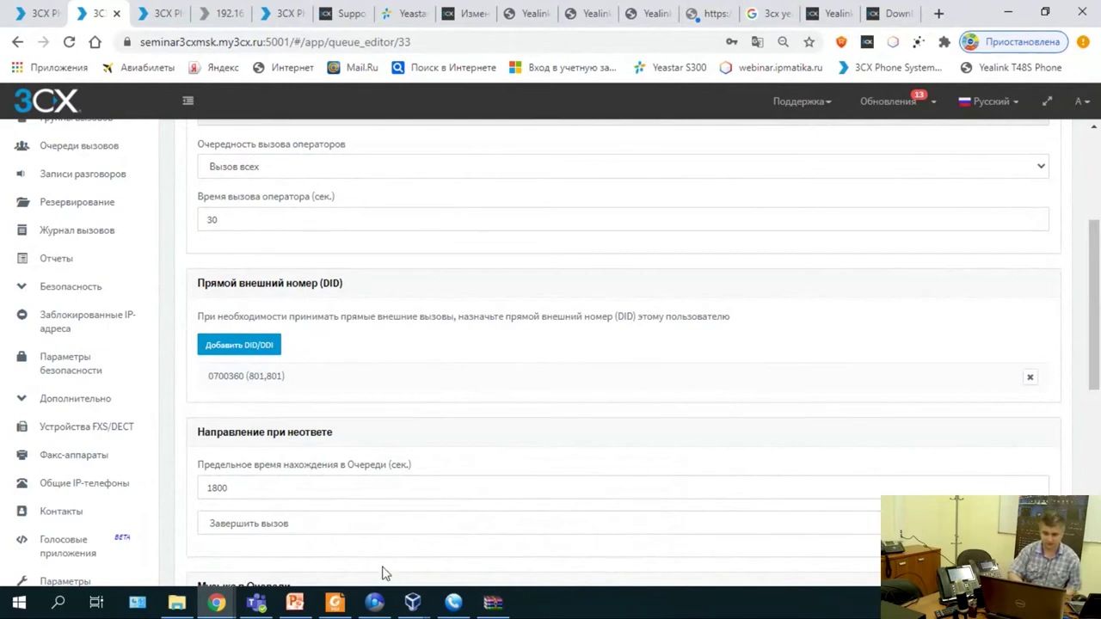
click(374, 603)
click(59, 39)
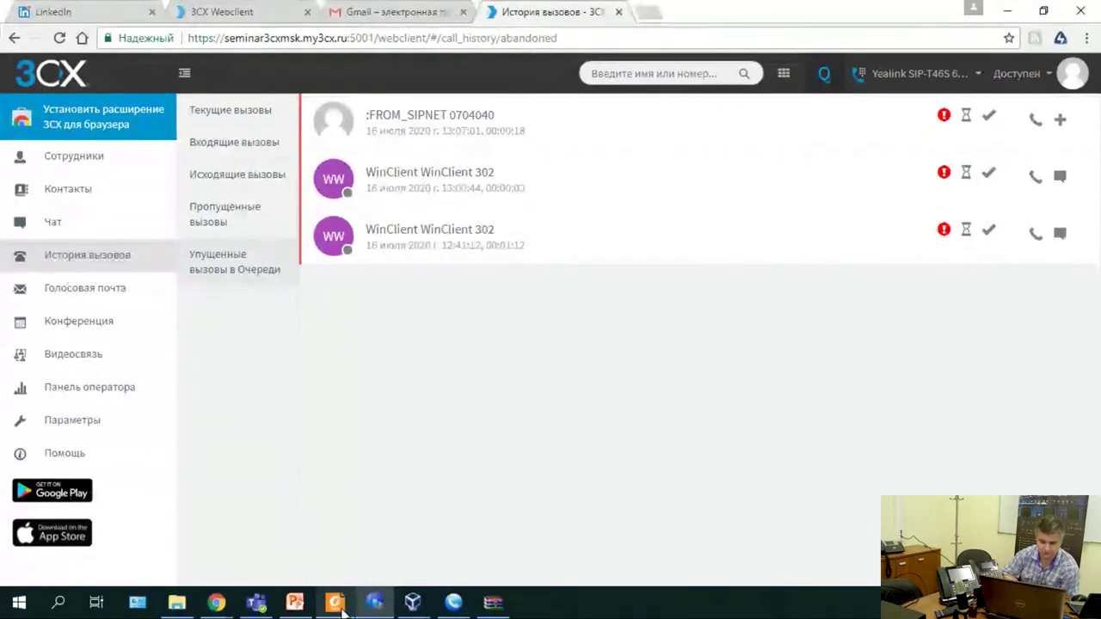
- Return to the 3.1_-_Очереди_вызовов.pdf slides at page 16, basic call-queue settings
mouse_move(334, 602)
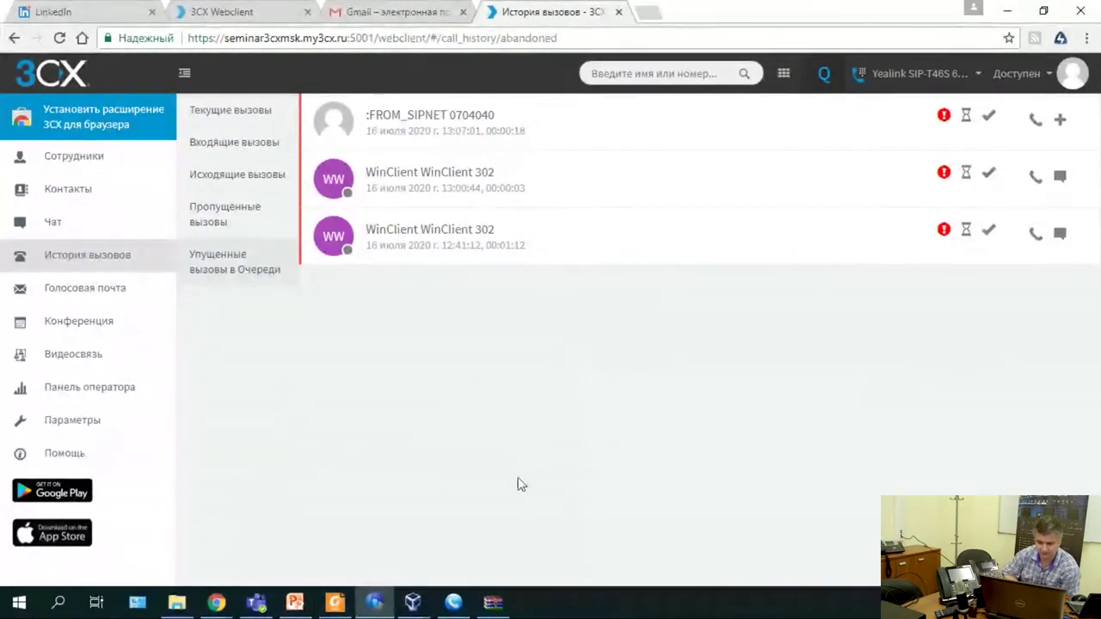
click(867, 594)
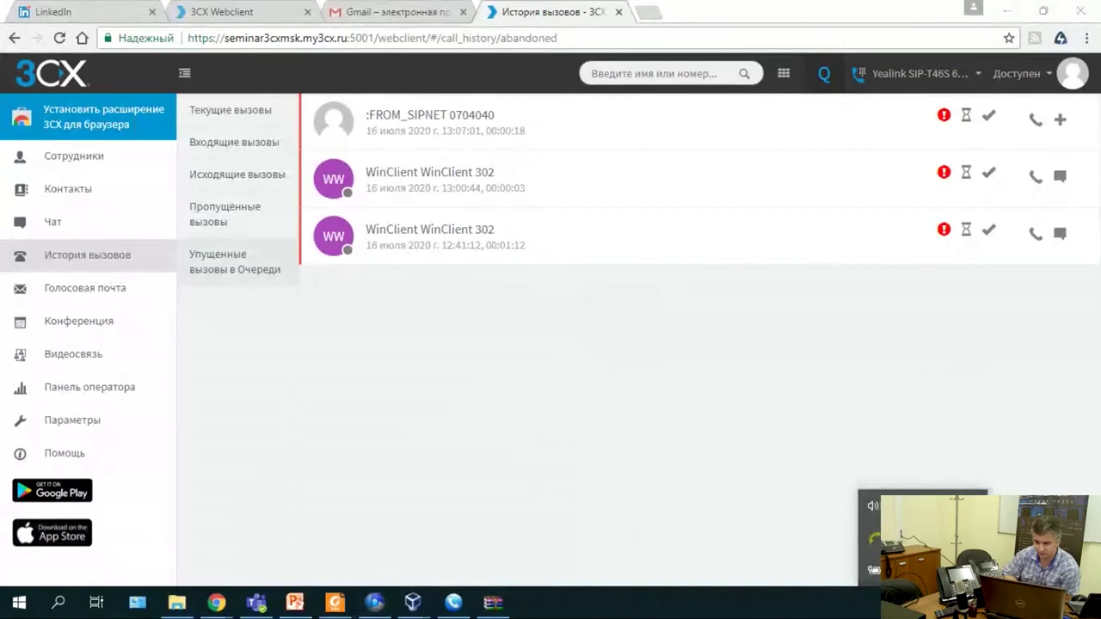
key(alt+Tab)
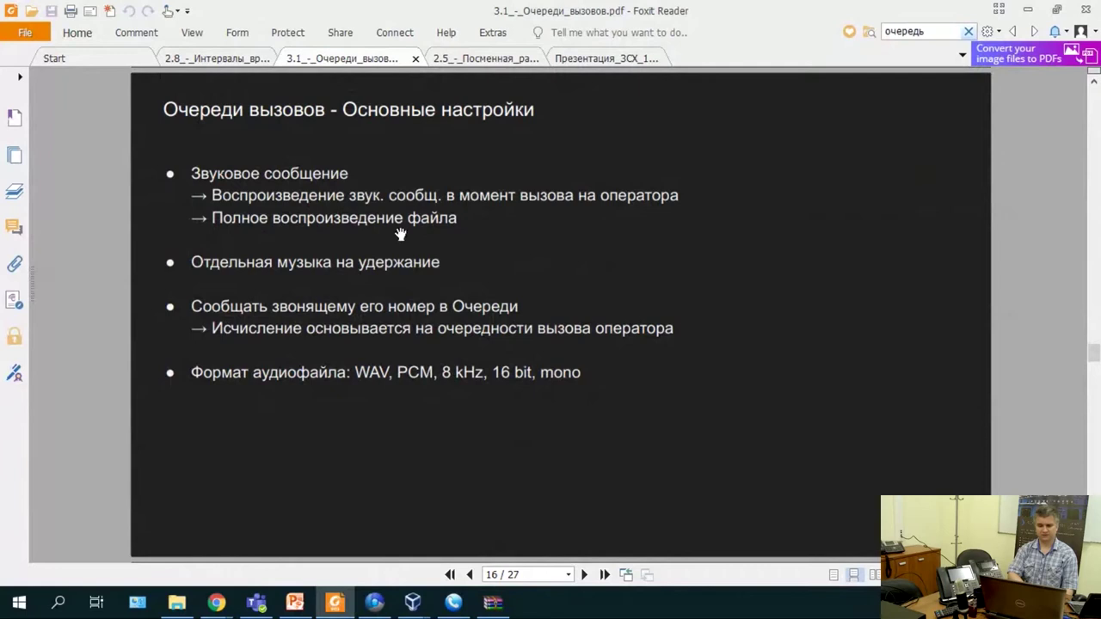
- Scroll the queues PDF to page 17, the advanced settings slide on callback and priority queues
scroll(209, 337, down, 1)
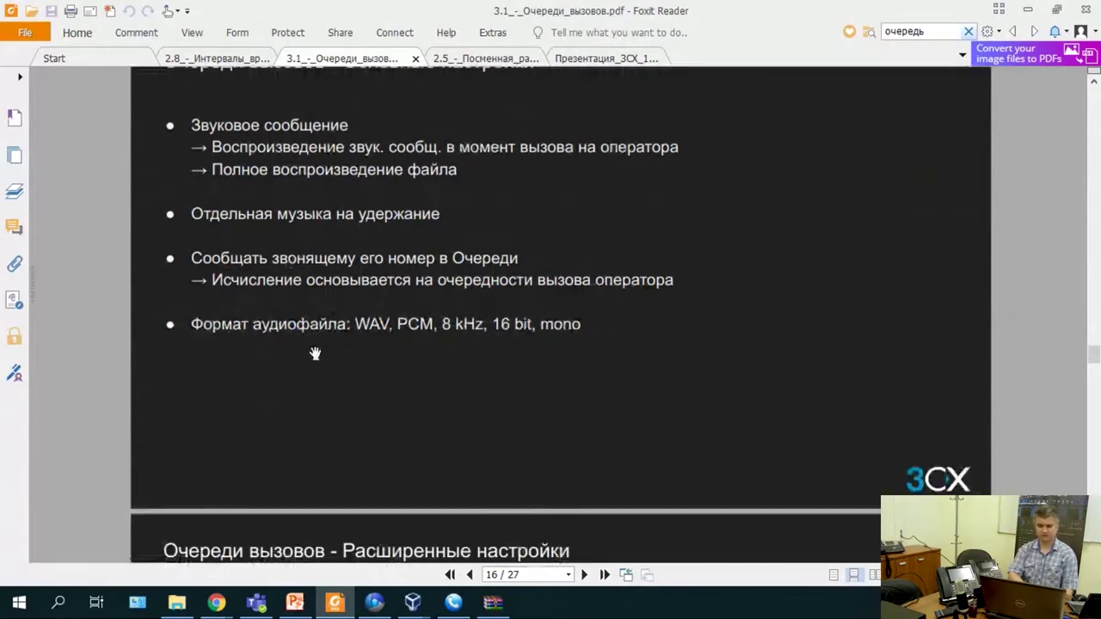
scroll(322, 215, down, 8)
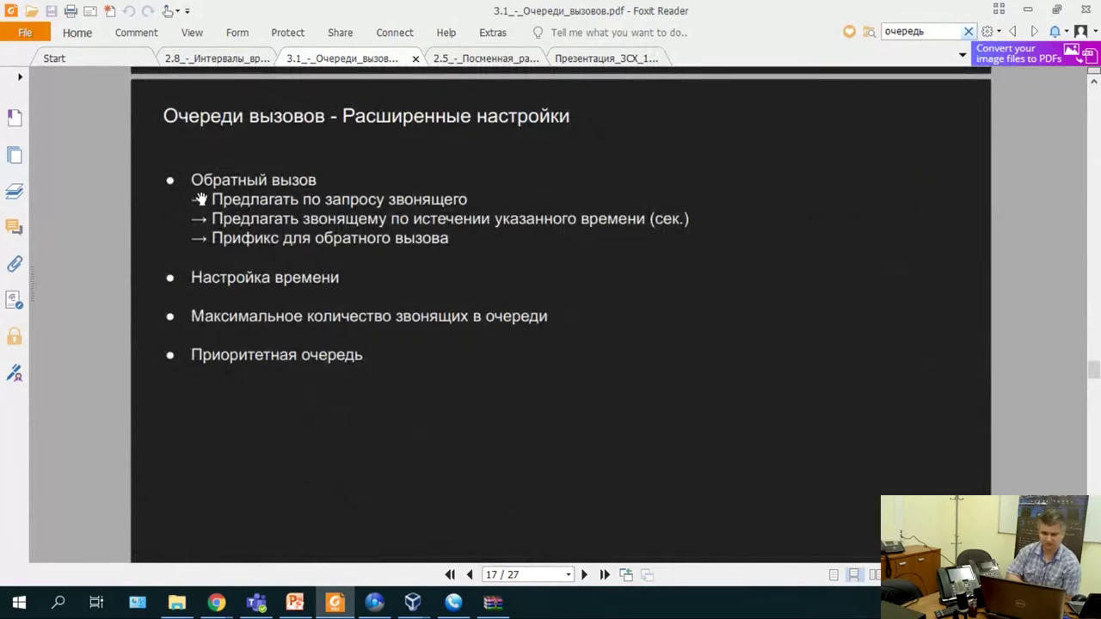
scroll(646, 261, down, 2)
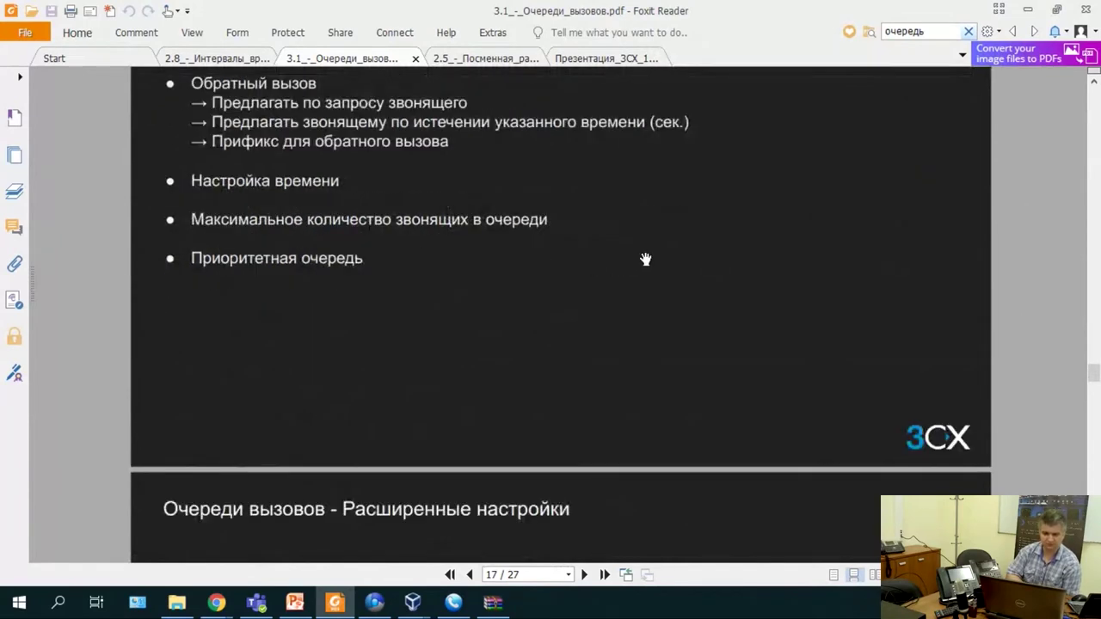
scroll(646, 259, down, 1)
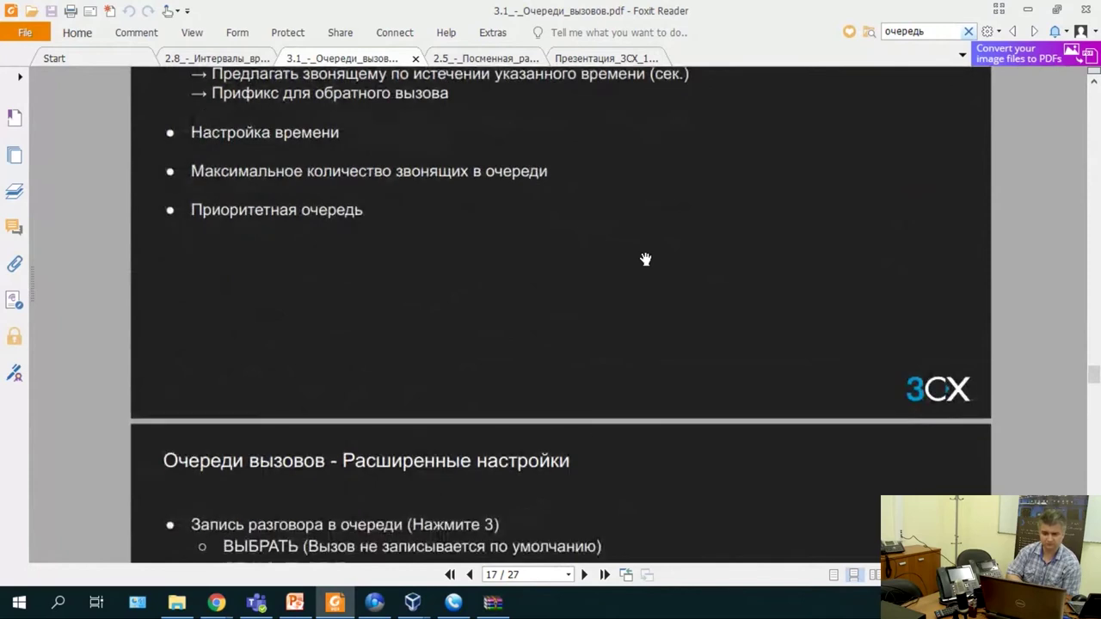
scroll(646, 259, down, 1)
scroll(636, 257, up, 2)
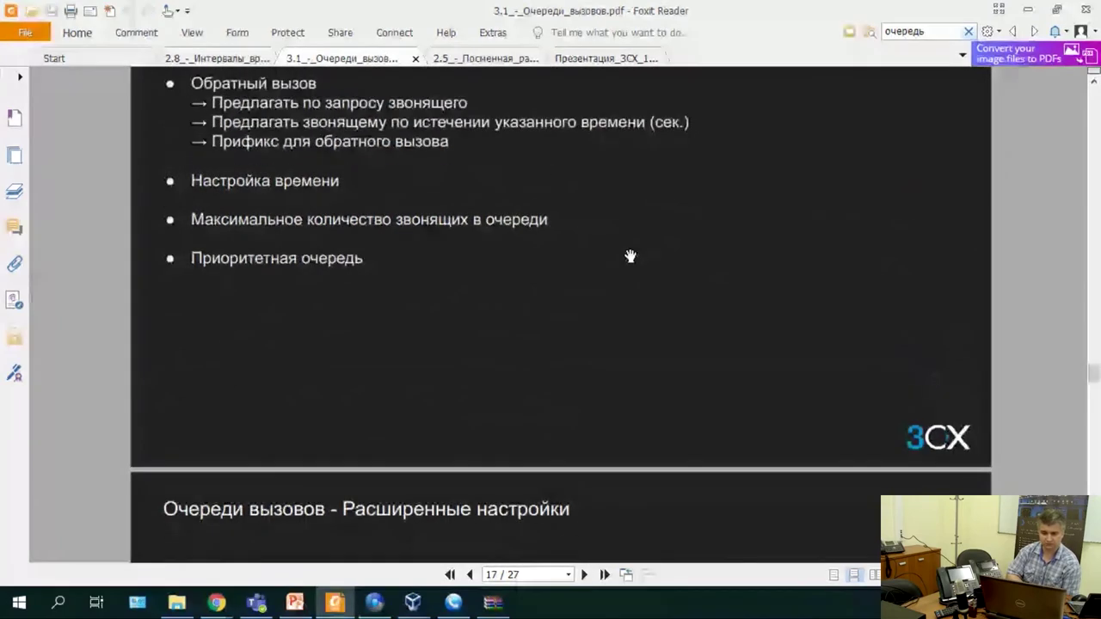
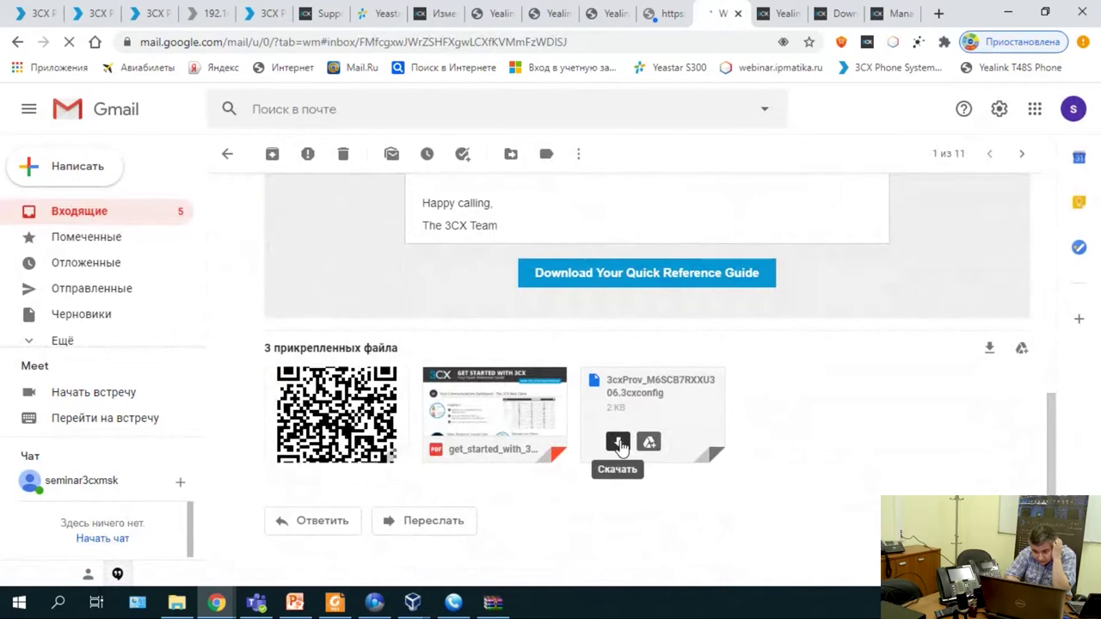
- Download the 2 KB .3cxconfig provisioning attachment from the 3CX welcome email
click(619, 443)
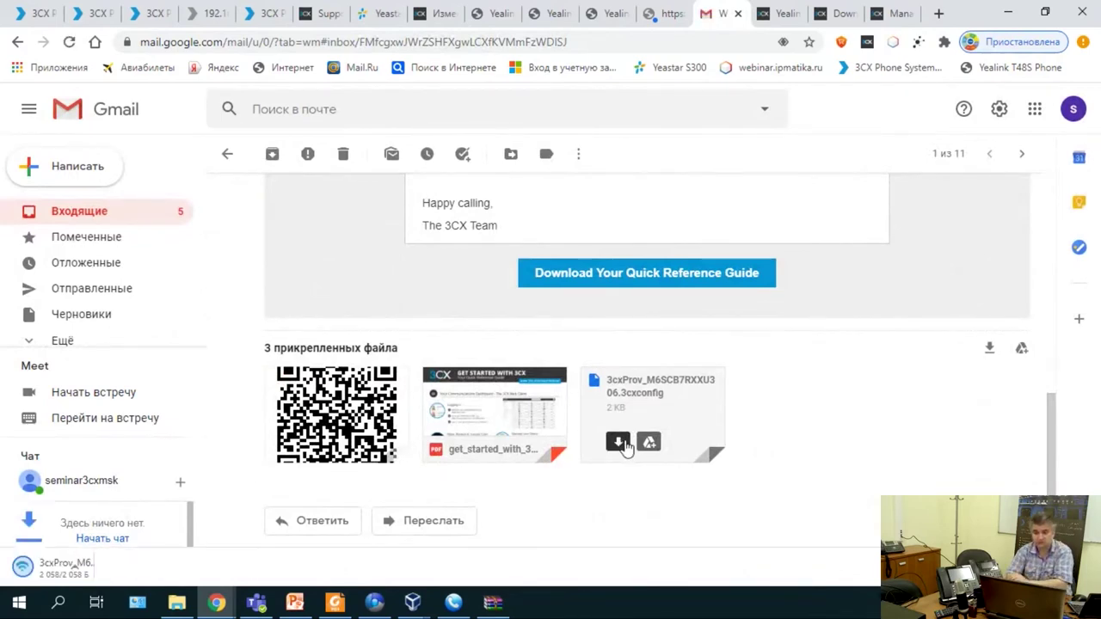
- Open the downloaded .3cxconfig file and minimize Gmail to reveal the Webclient call history
click(80, 570)
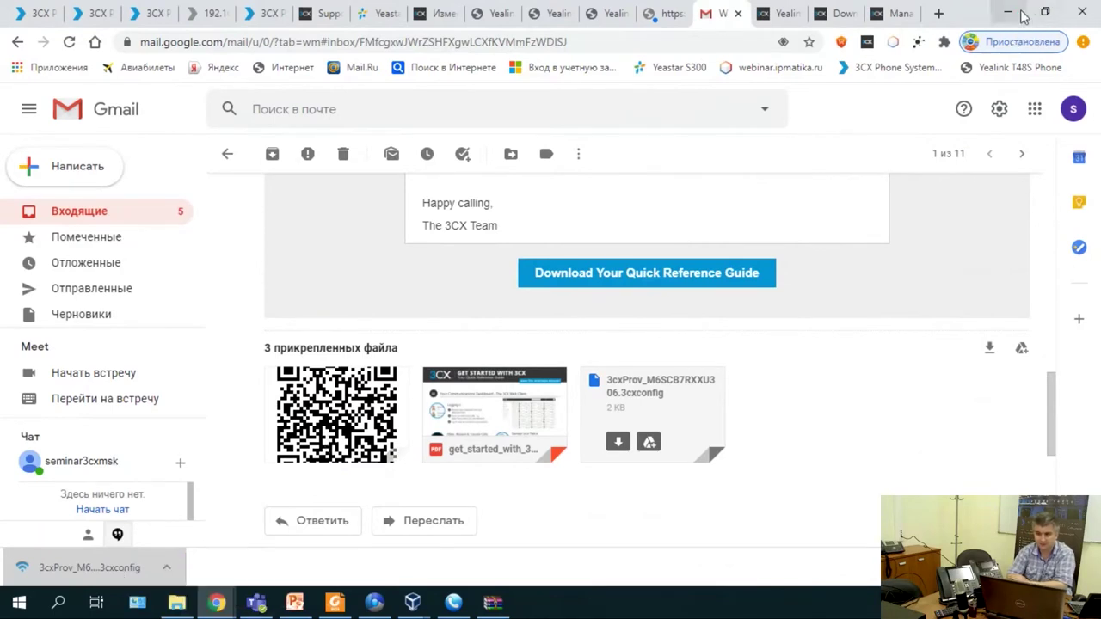
click(1015, 14)
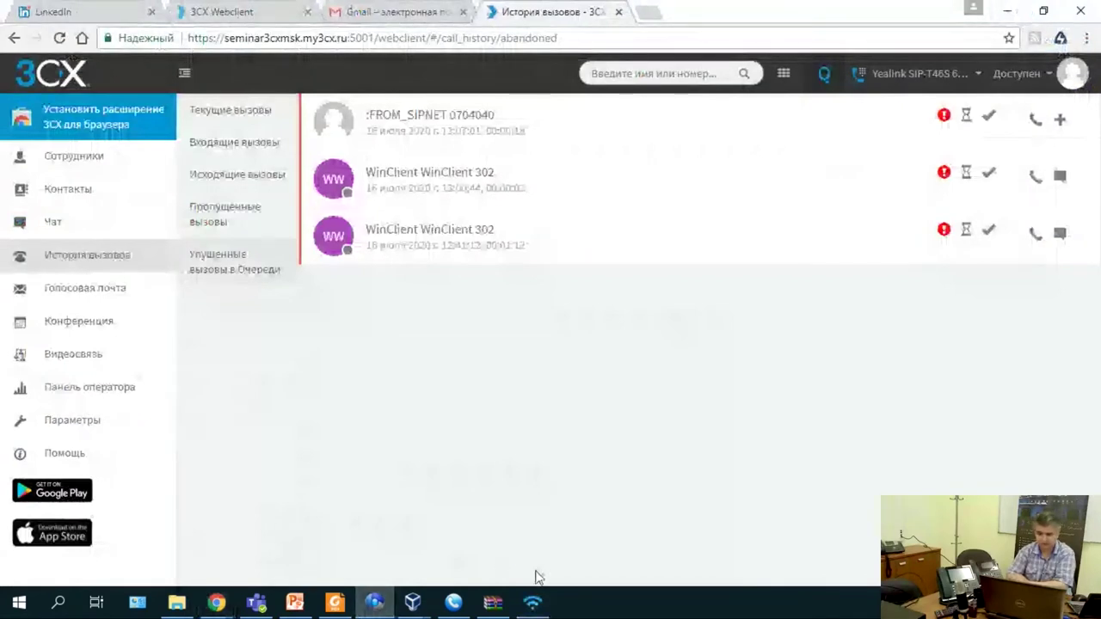
- Glance at the 3CX phone app's contact list, close it, and return to the Gmail welcome email
click(535, 602)
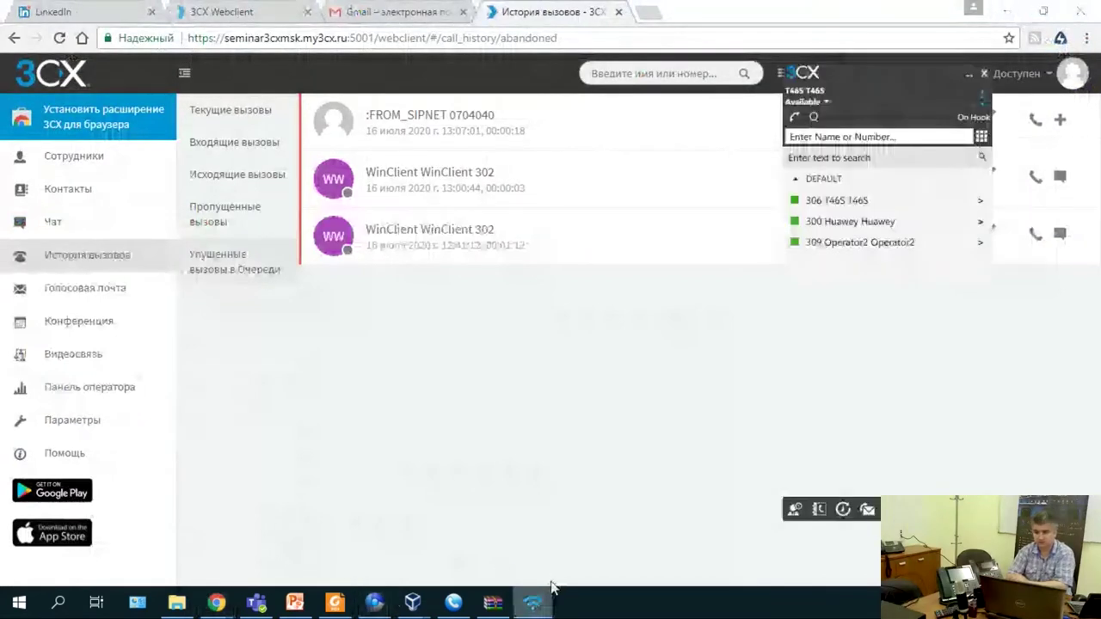
click(663, 401)
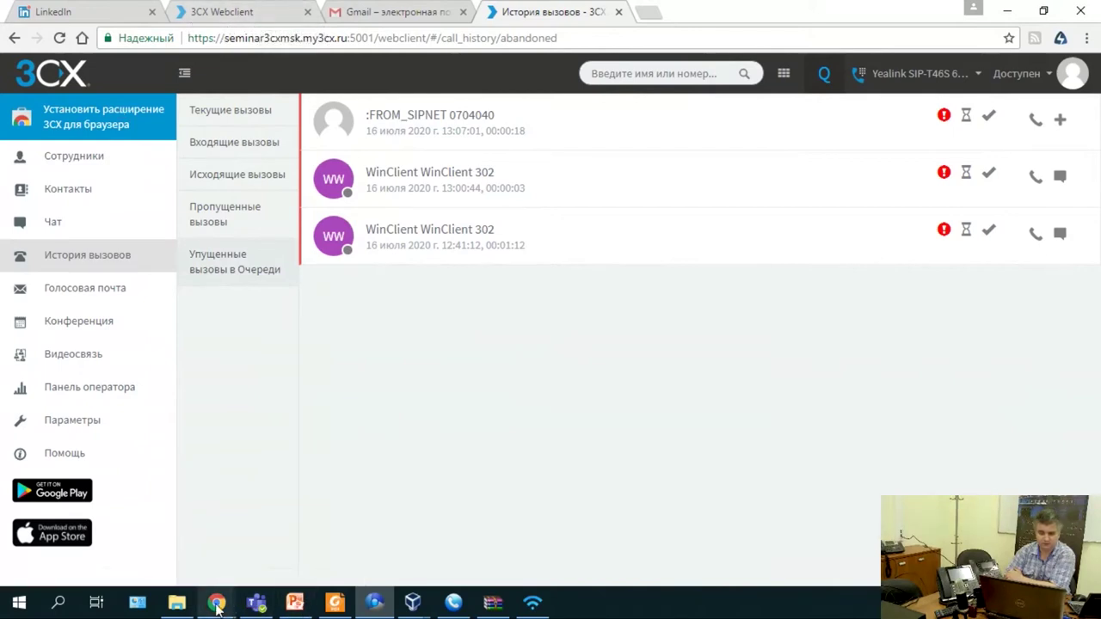
mouse_move(217, 607)
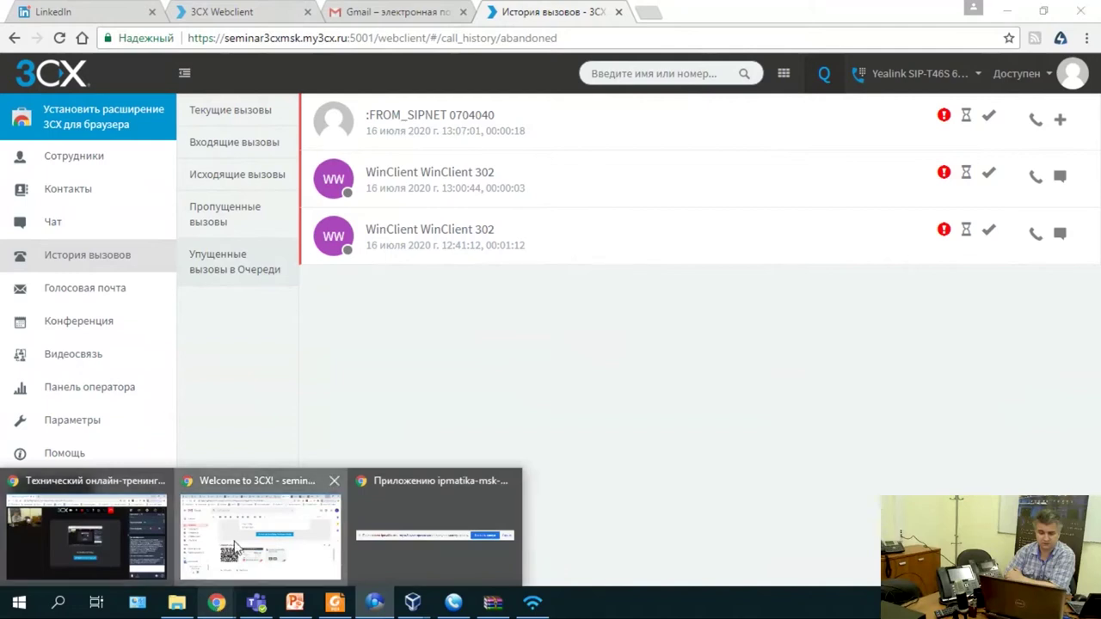
click(239, 541)
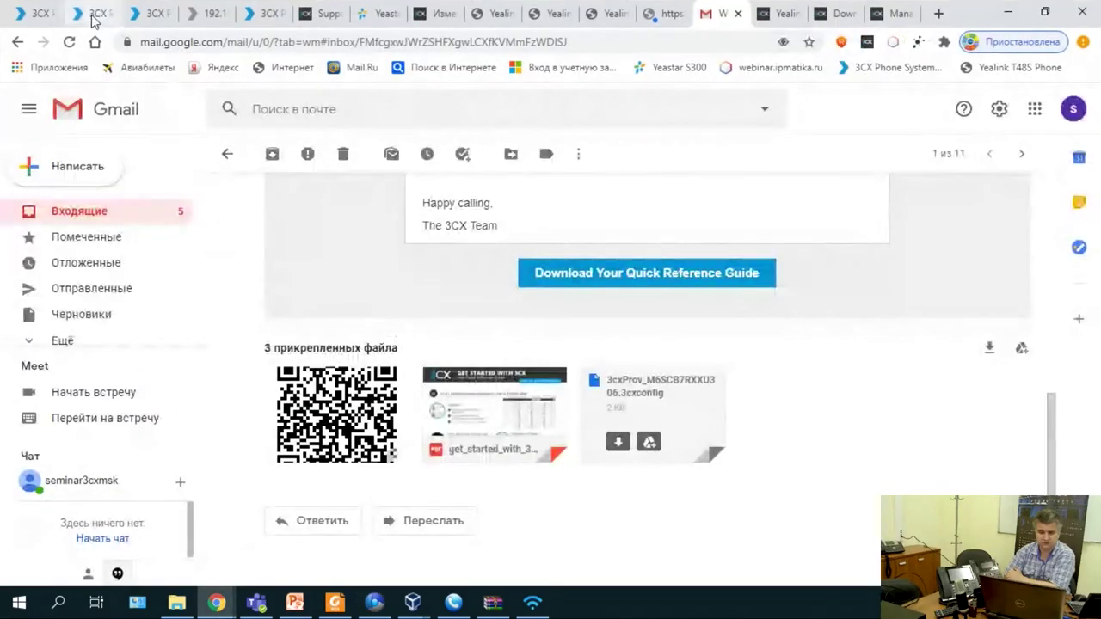
- Switch to the 3CX management tab and show the Группы page with the DEFAULT group
click(94, 13)
scroll(422, 495, down, 2)
scroll(421, 495, up, 2)
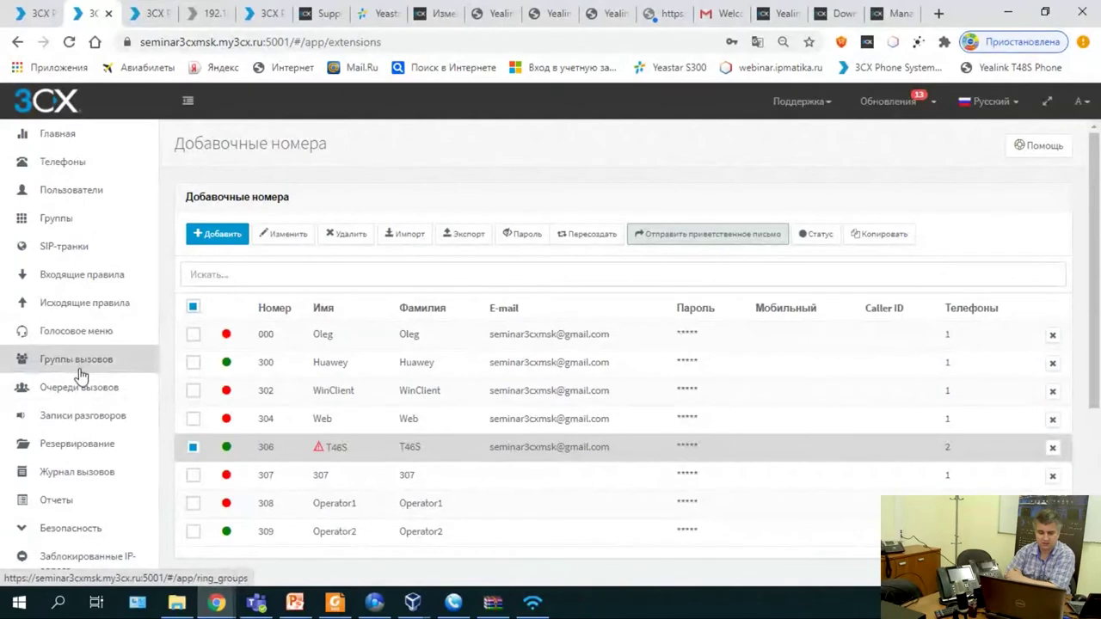
click(79, 222)
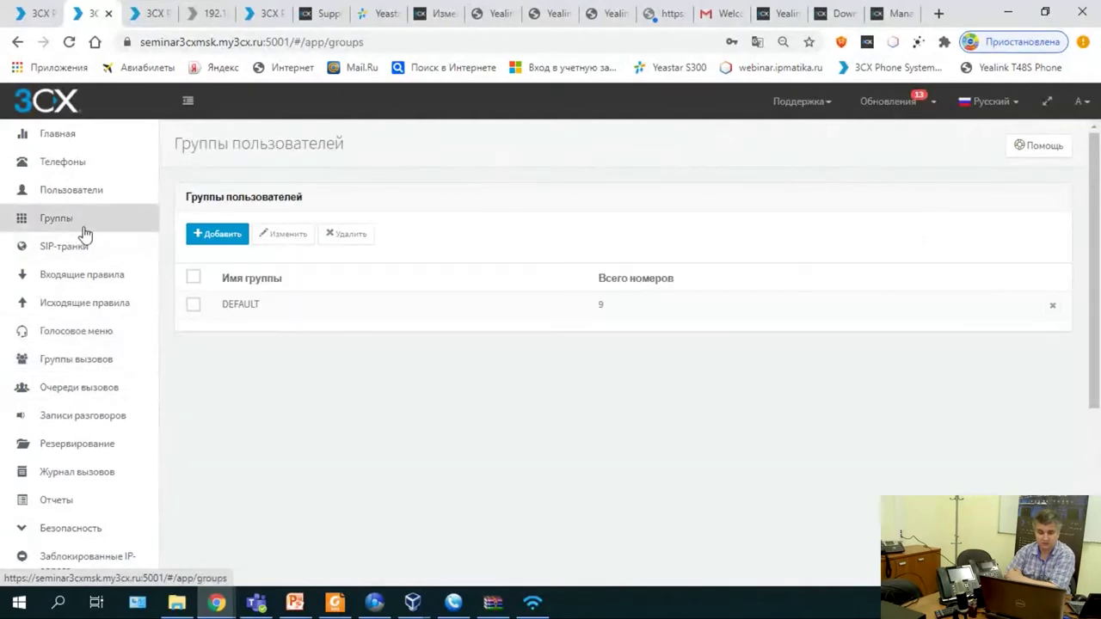
- Start a new user group and name it MANAGERS_QUEWE
click(206, 240)
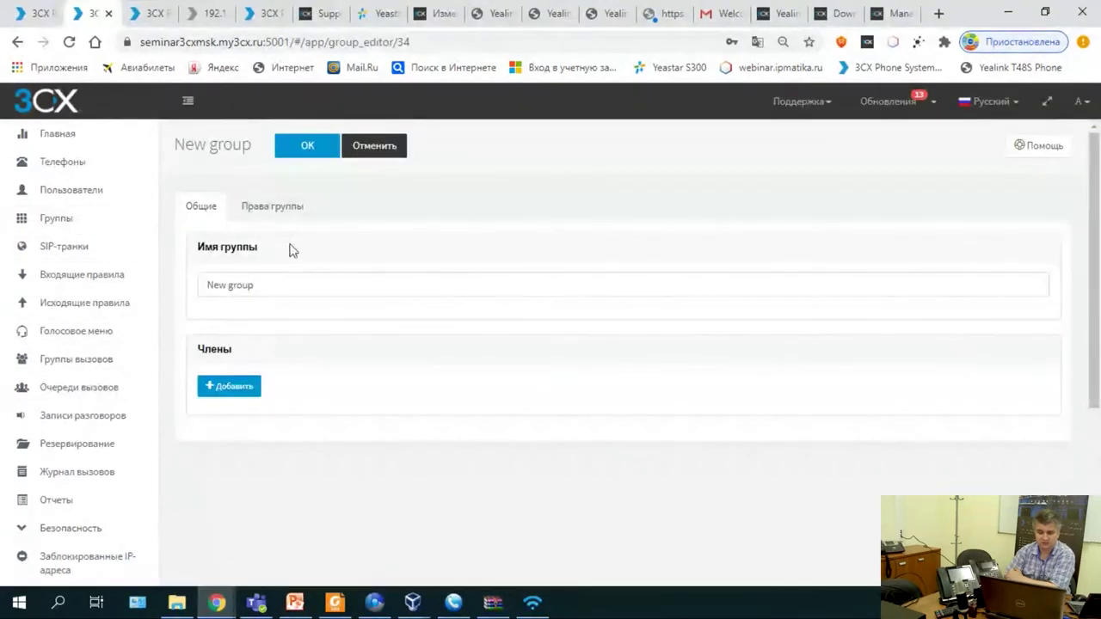
triple_click(280, 287)
text(МANA)
text(GERS_)
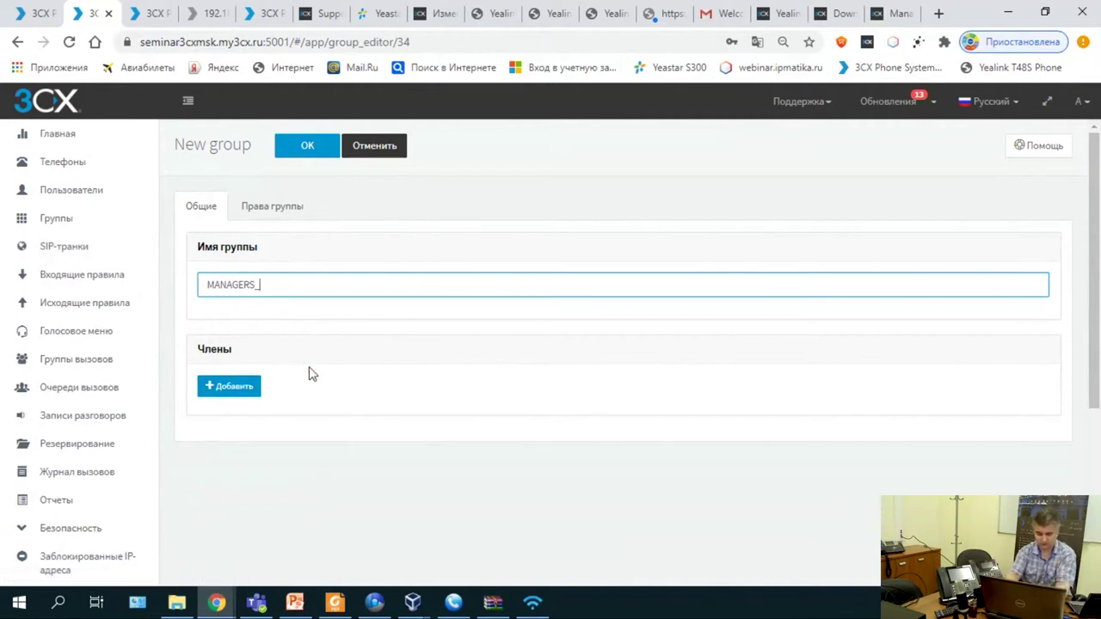
text( QUEWE)
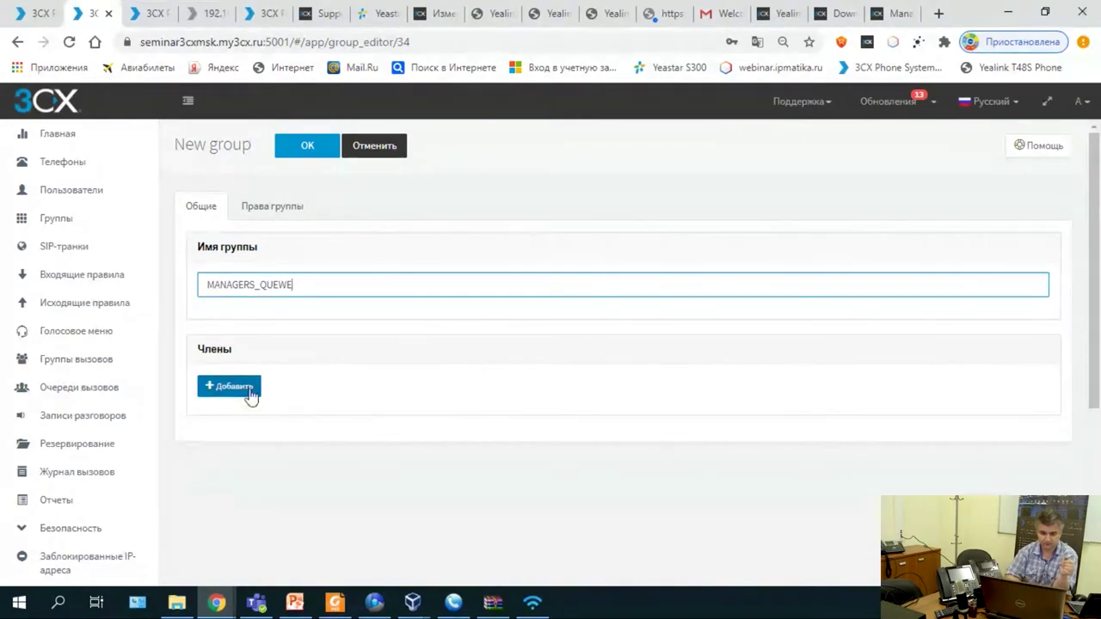
click(241, 393)
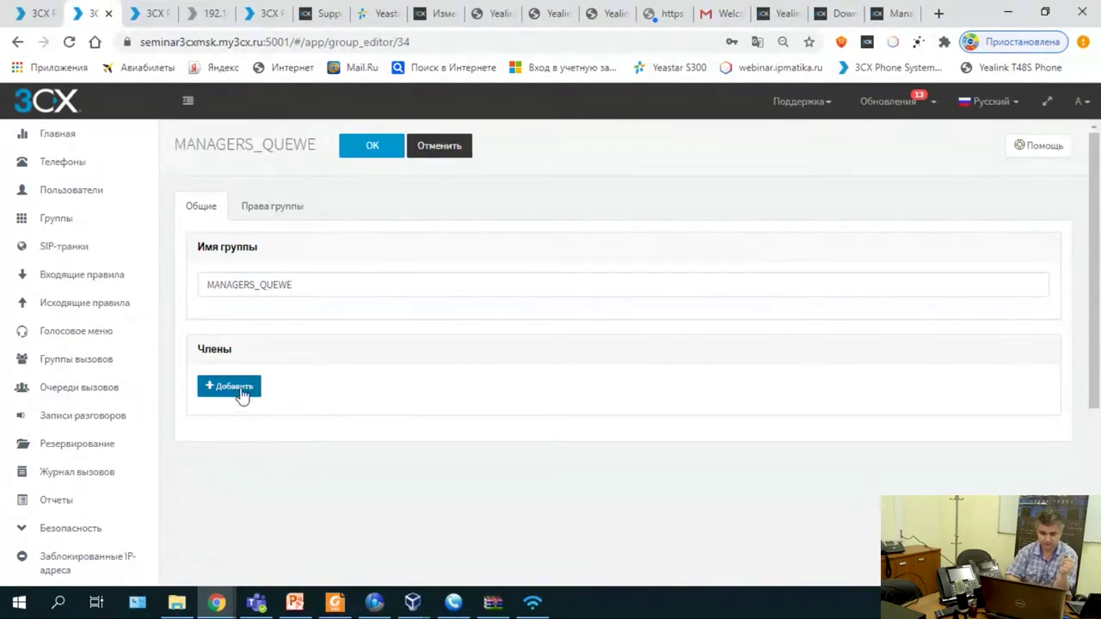
- Add extension 306 (T46S) to the group as a member
click(242, 392)
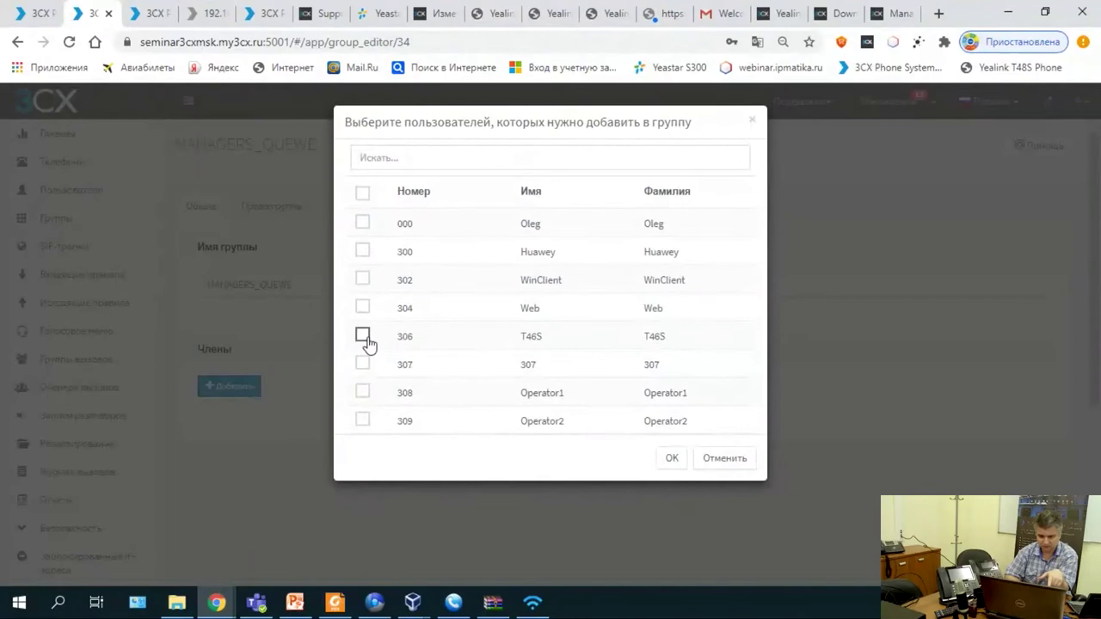
click(363, 336)
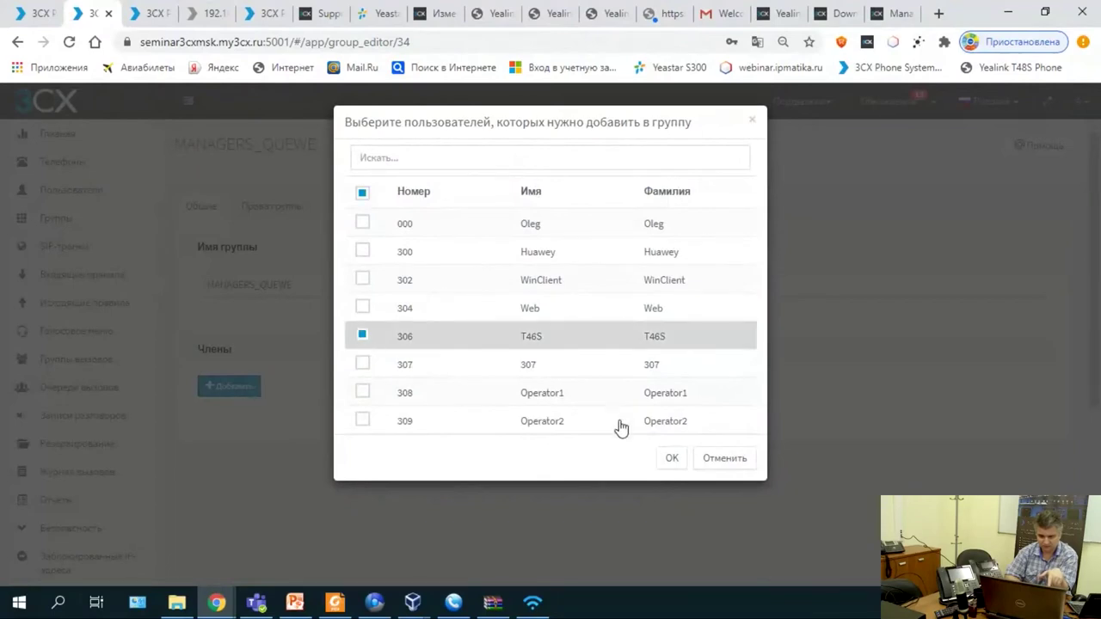
click(671, 458)
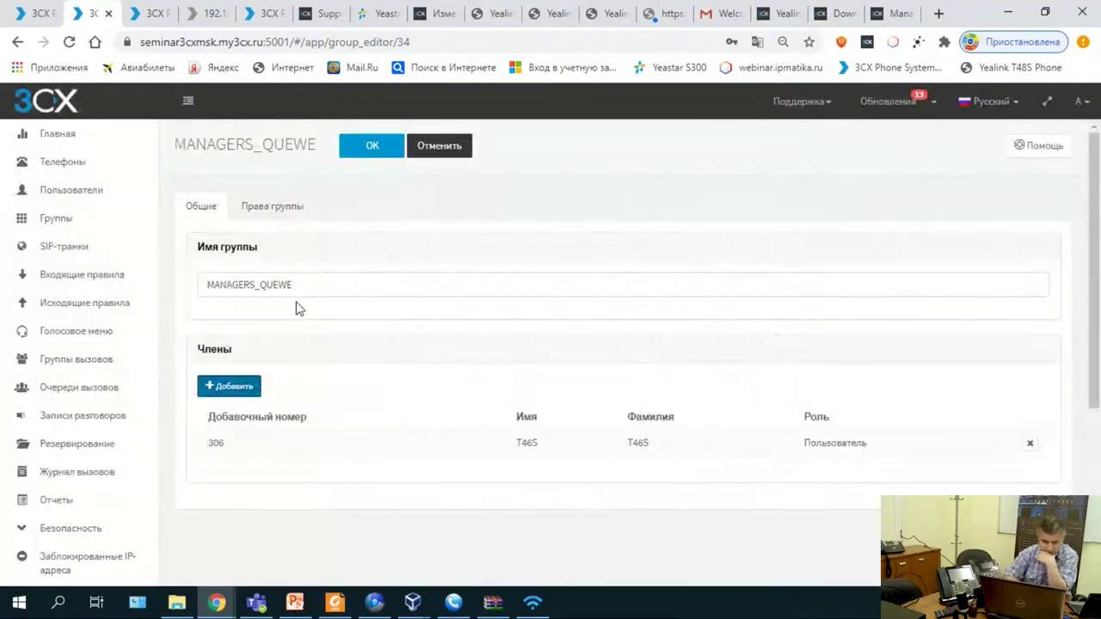
- Review the MANAGERS_QUEWE group's Права группы settings, then switch to the queue manager rights slide
click(278, 219)
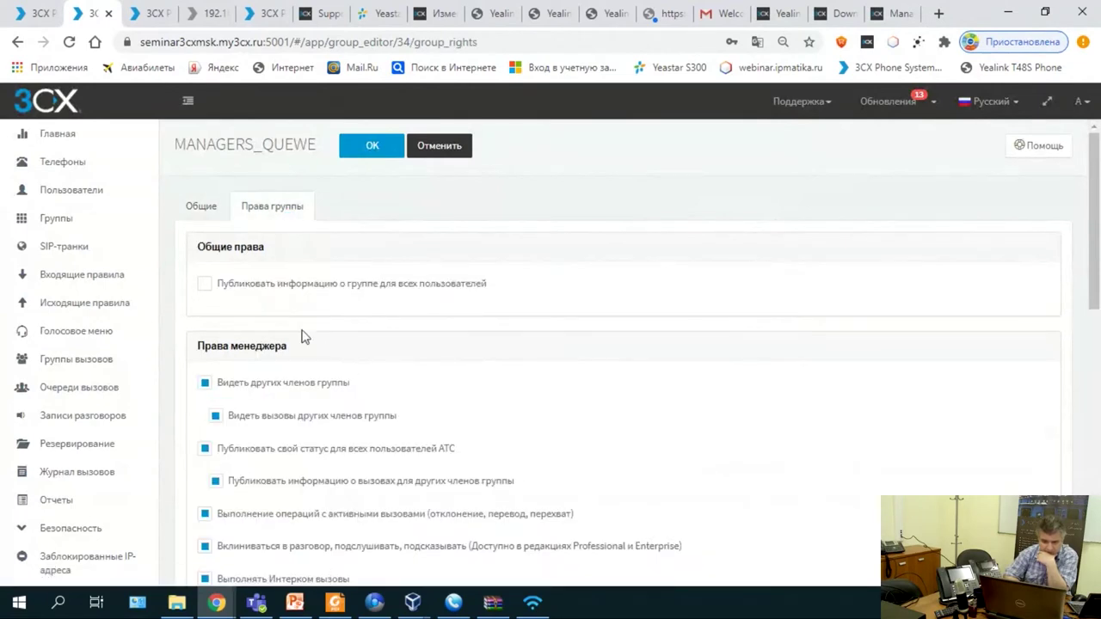
scroll(430, 387, down, 5)
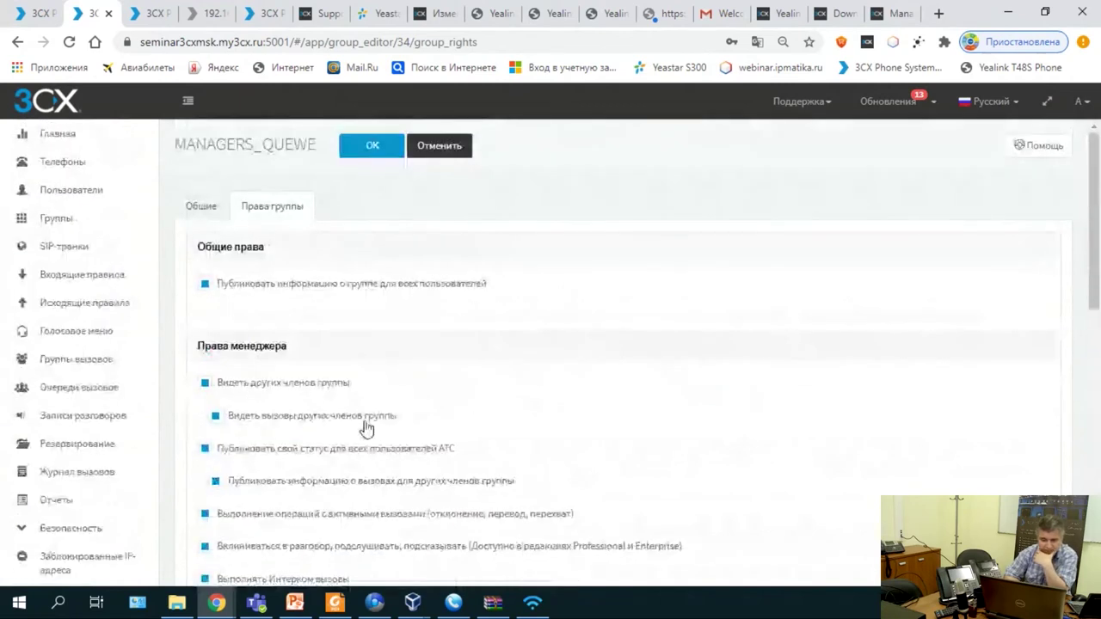
scroll(430, 421, down, 5)
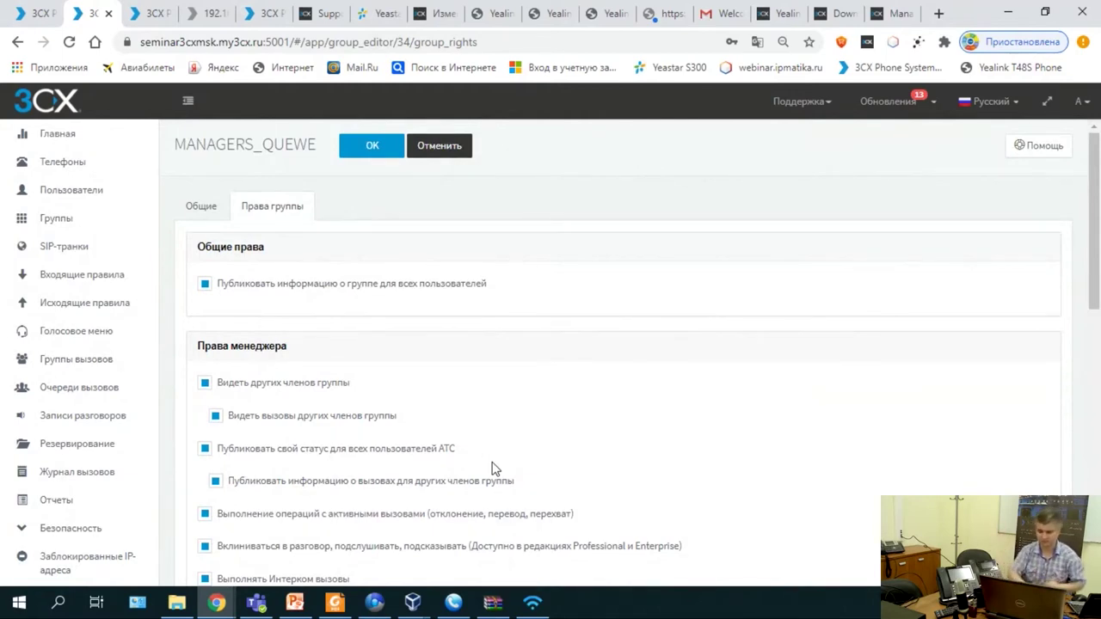
scroll(548, 454, down, 4)
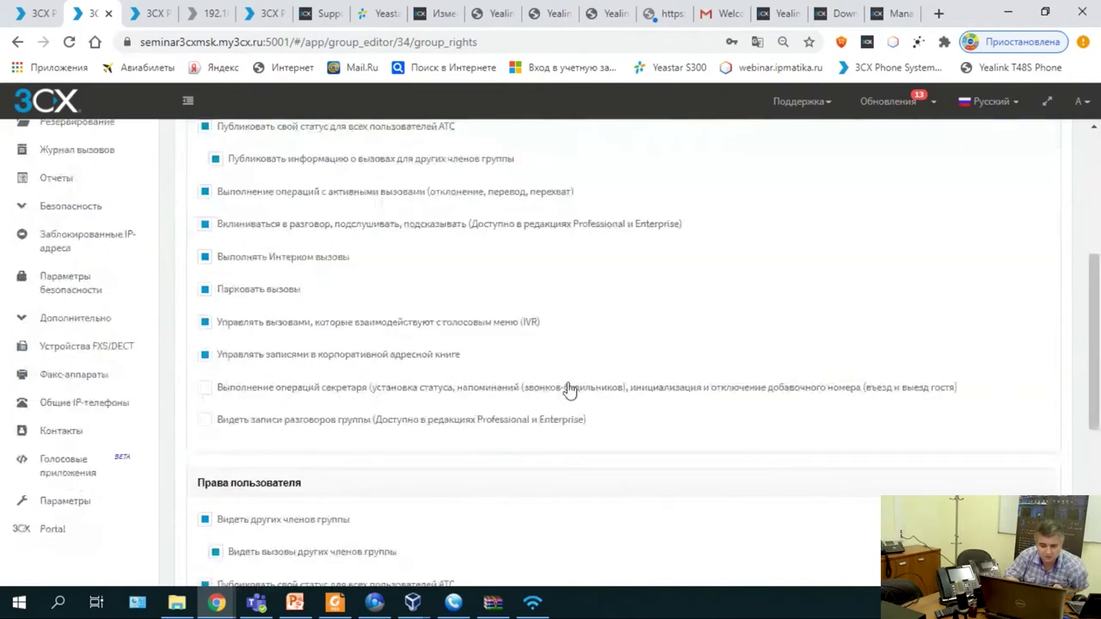
scroll(567, 389, down, 2)
scroll(569, 387, up, 5)
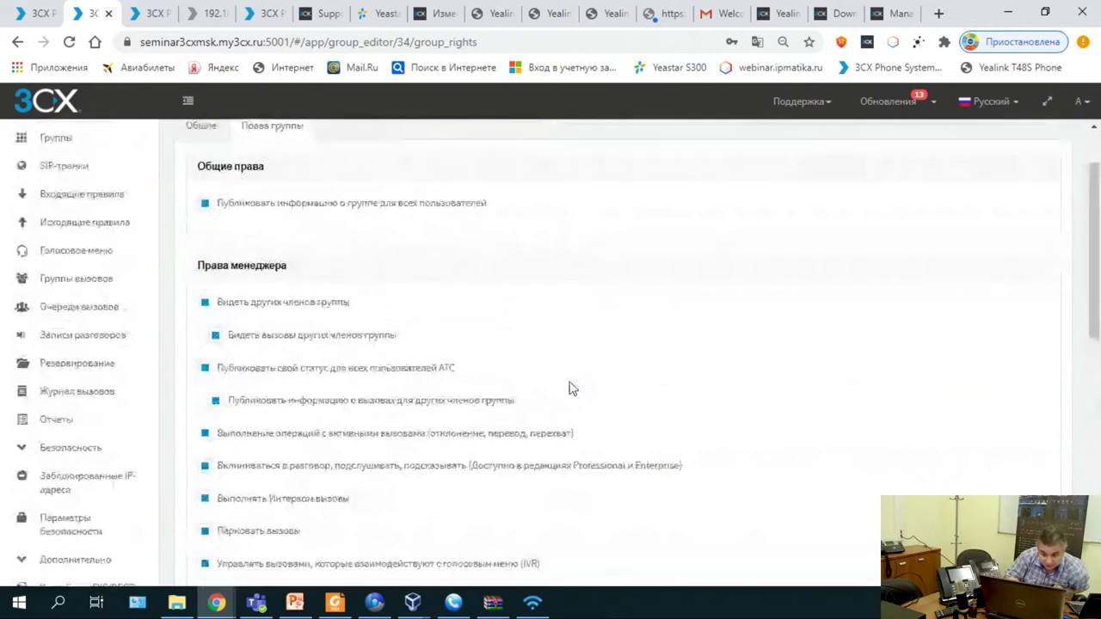
key(alt+Tab)
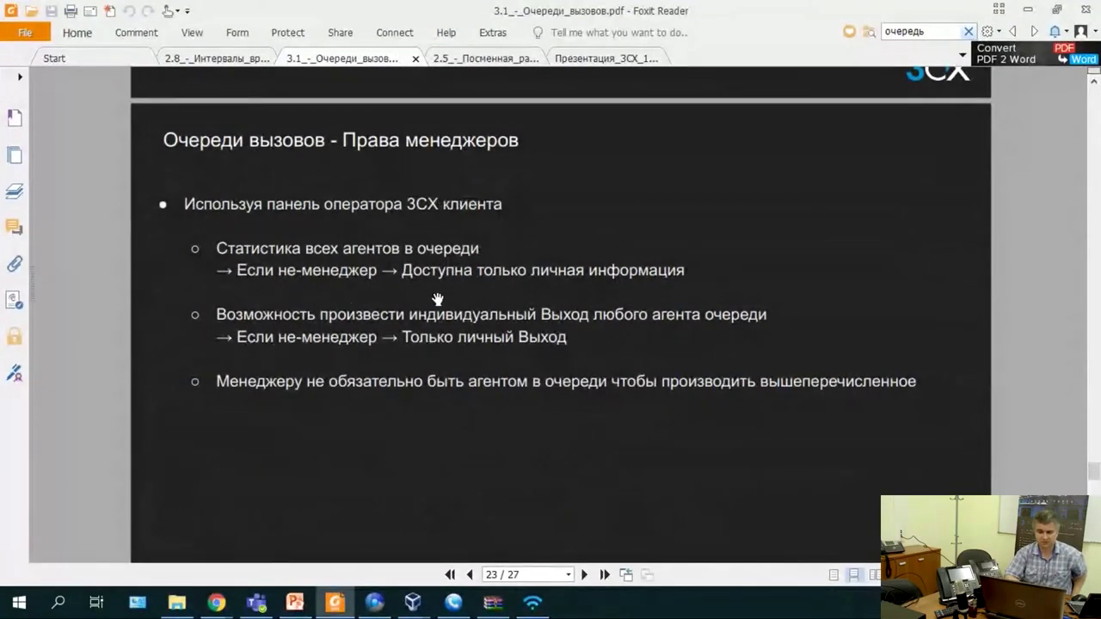
- Scroll through the remaining Foxit queue slides to the final page 27/27
scroll(615, 307, down, 5)
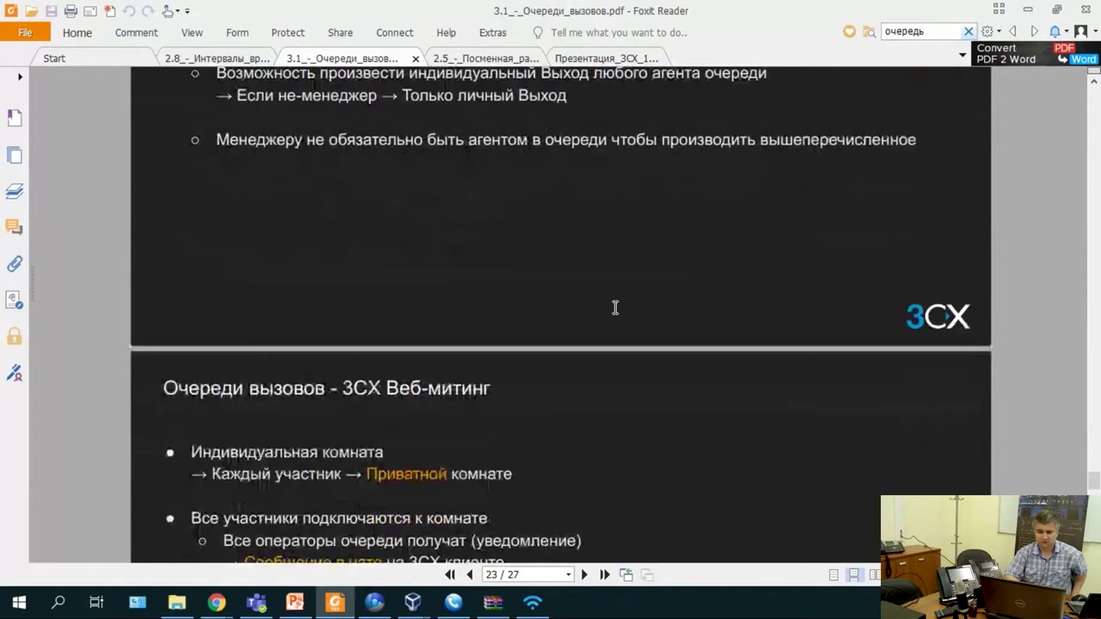
scroll(615, 307, down, 5)
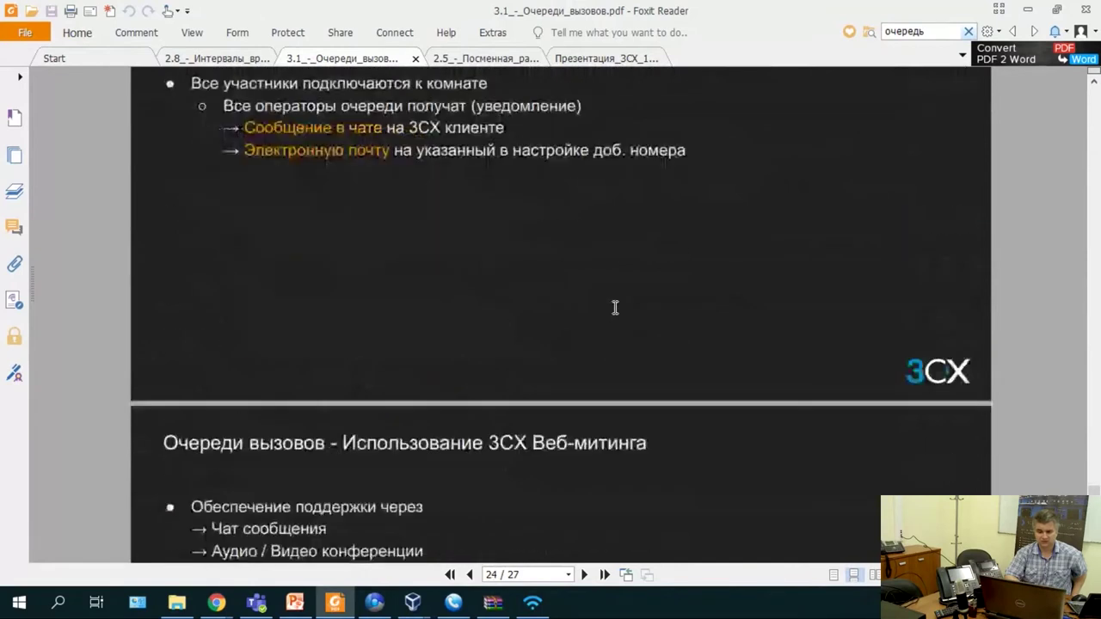
scroll(615, 307, down, 3)
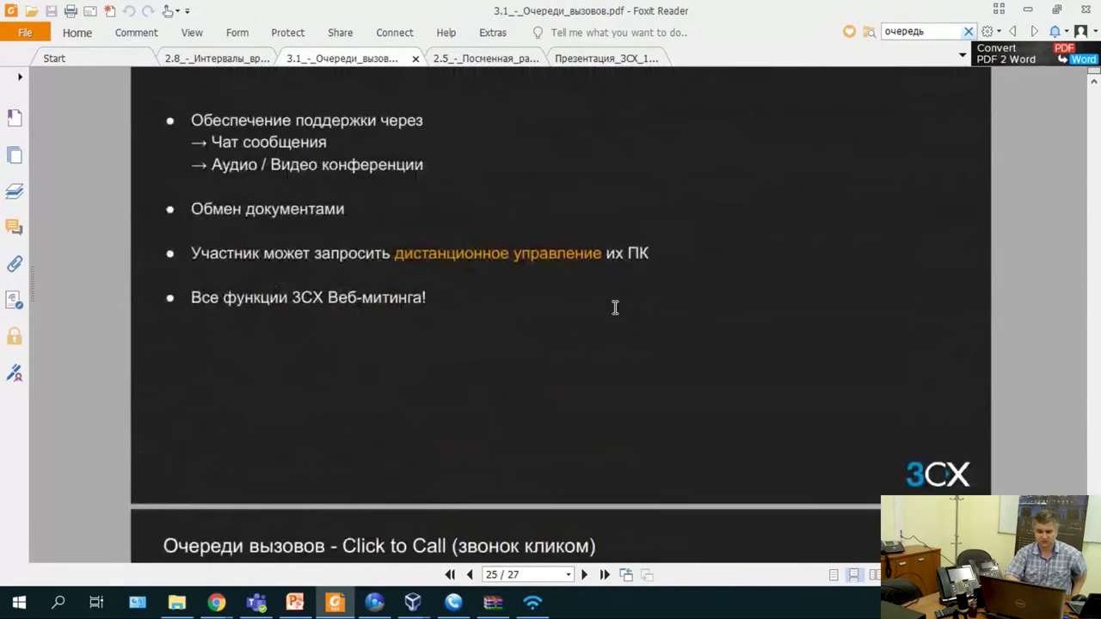
scroll(615, 307, down, 15)
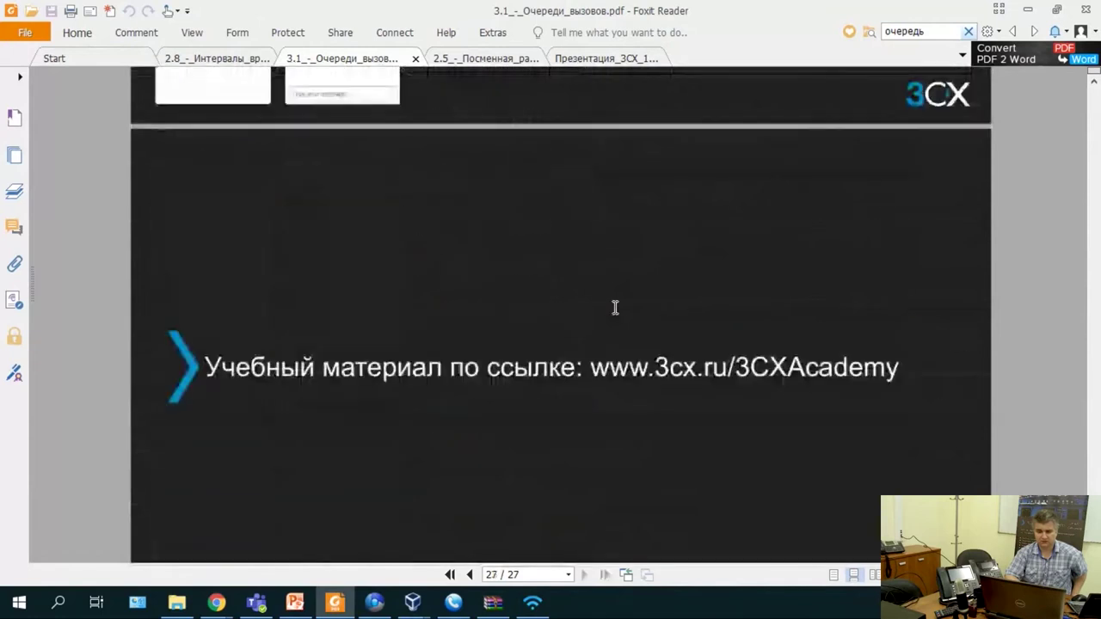
scroll(627, 295, up, 3)
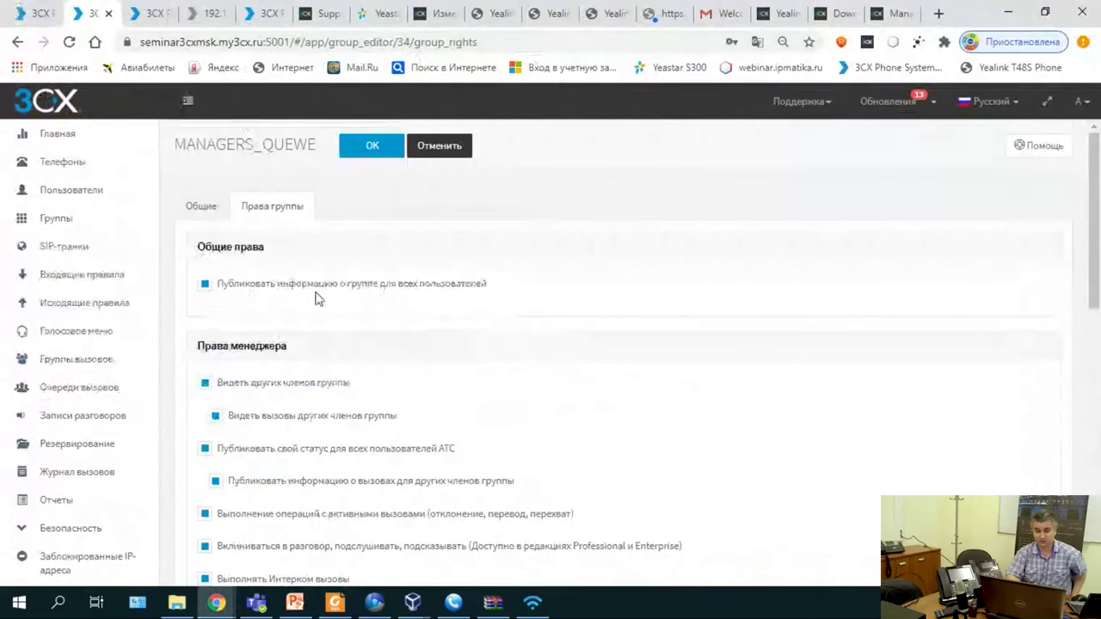
- On the group's rights tab, tick Видеть записи разговоров группы under manager rights
click(201, 207)
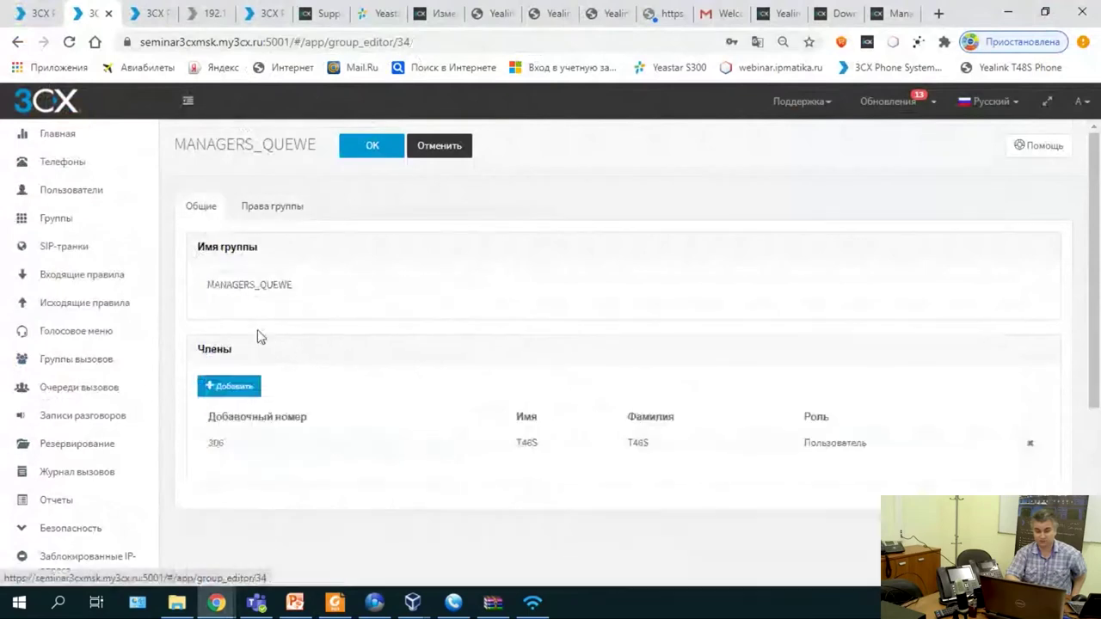
click(286, 211)
scroll(361, 330, down, 1)
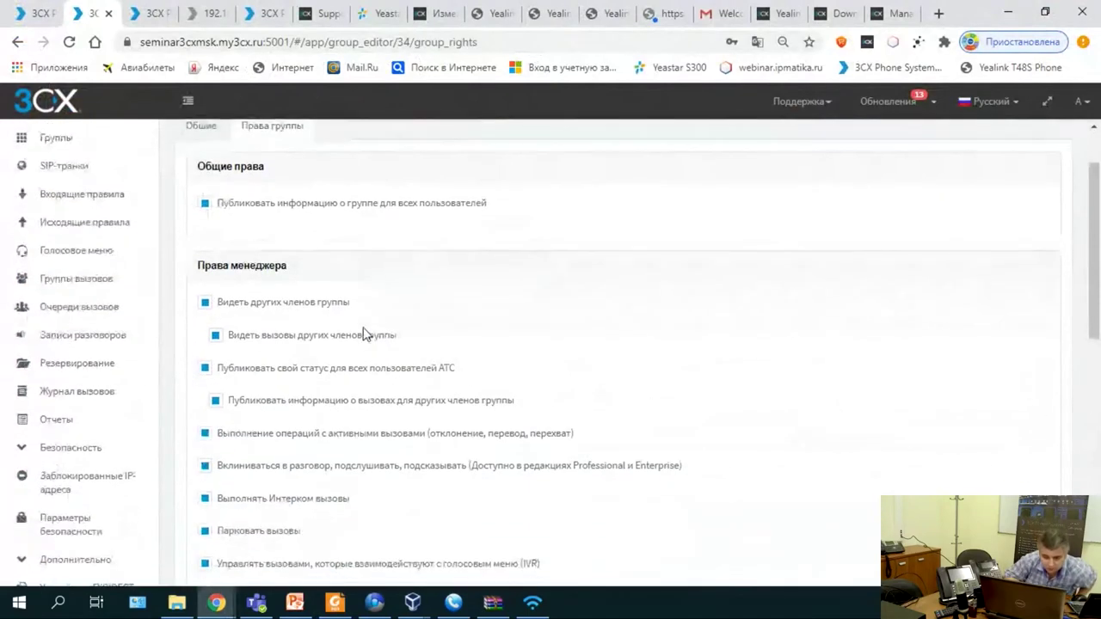
scroll(272, 386, down, 1)
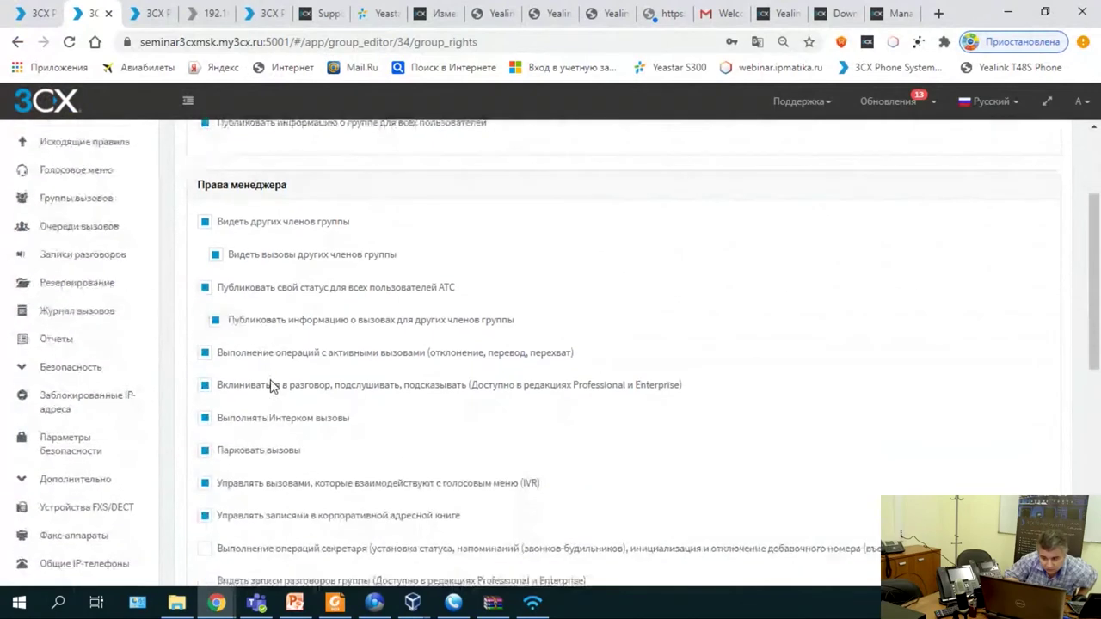
scroll(354, 406, down, 1)
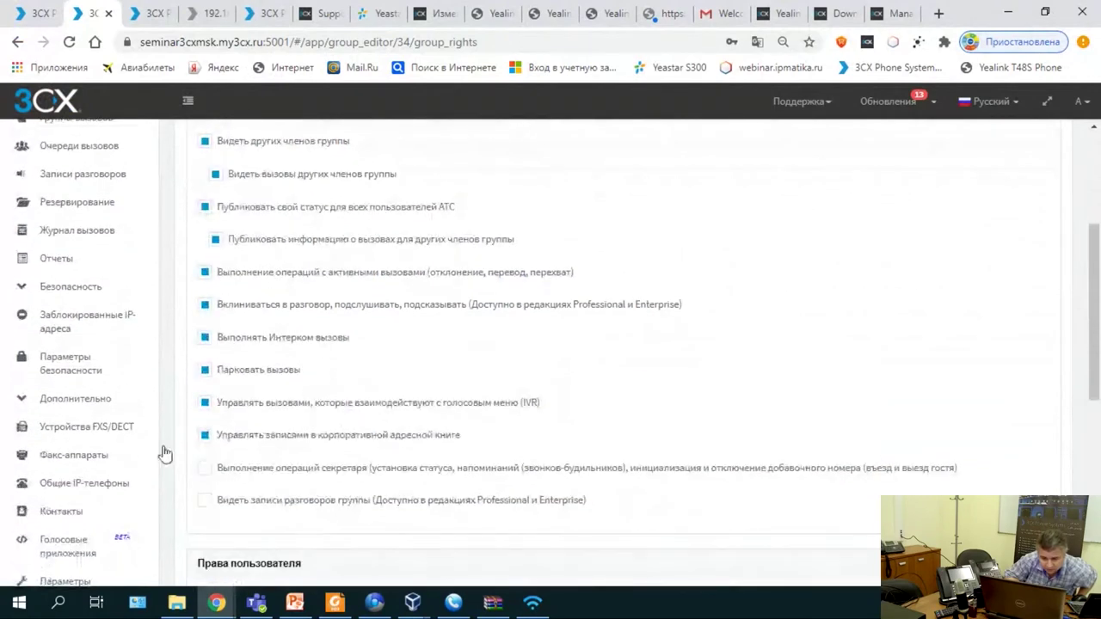
click(205, 500)
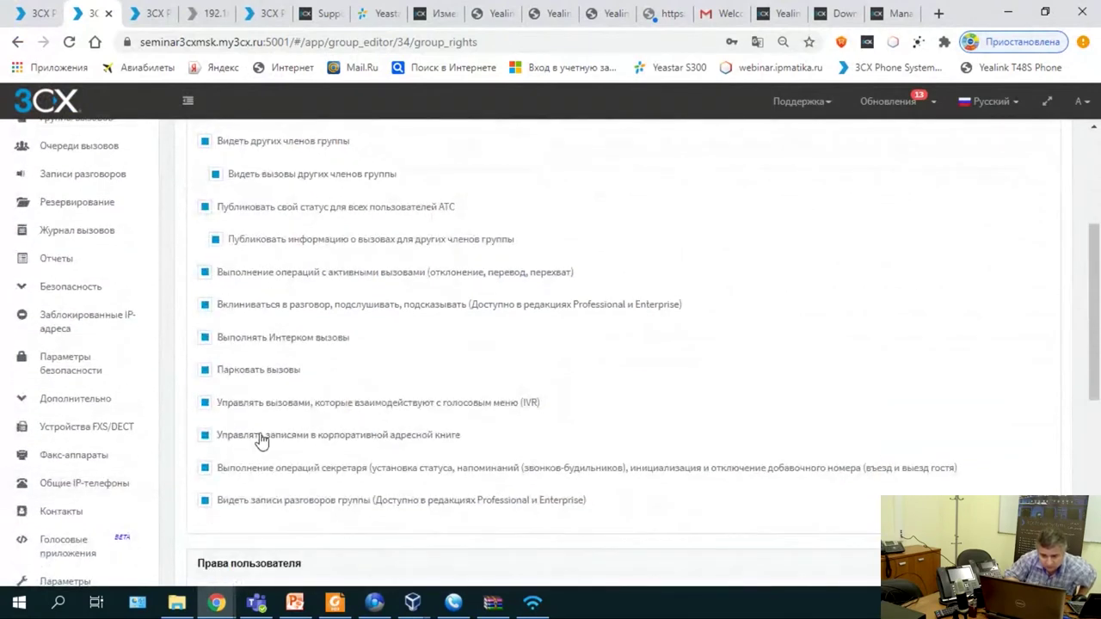
- Scroll back to the top and save the MANAGERS_QUEWE group with OK
scroll(260, 437, down, 5)
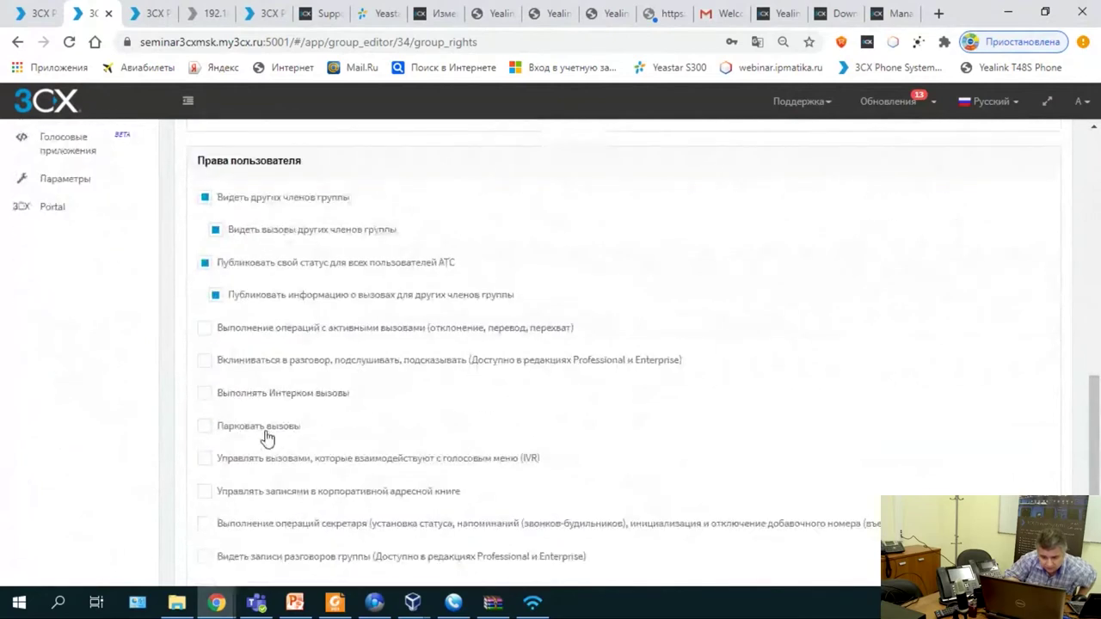
scroll(256, 275, up, 5)
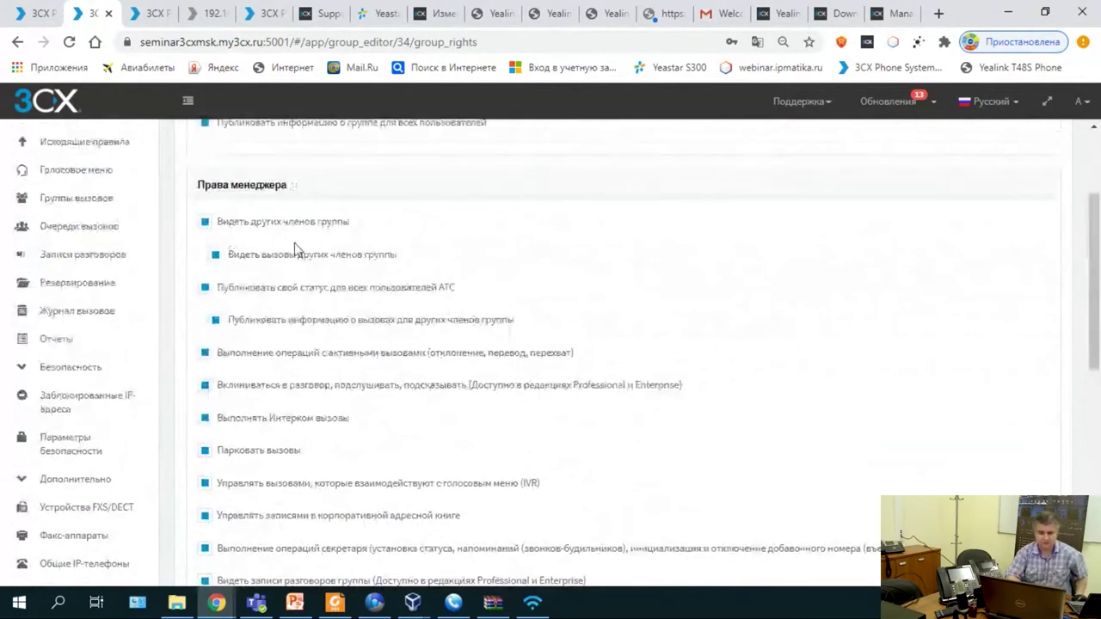
scroll(327, 437, down, 5)
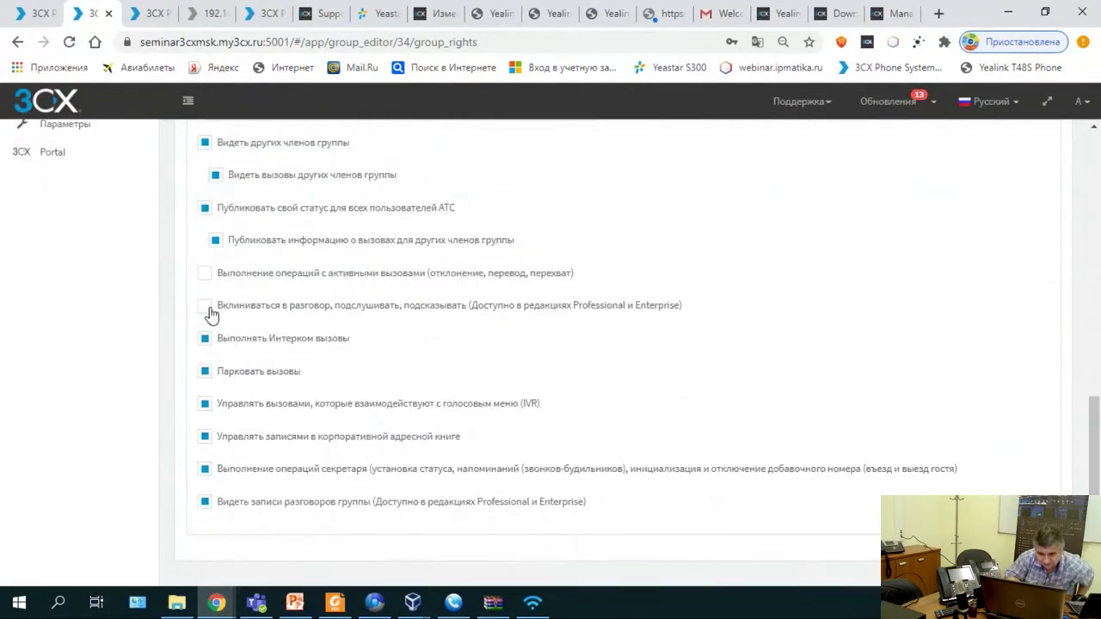
scroll(224, 301, up, 1)
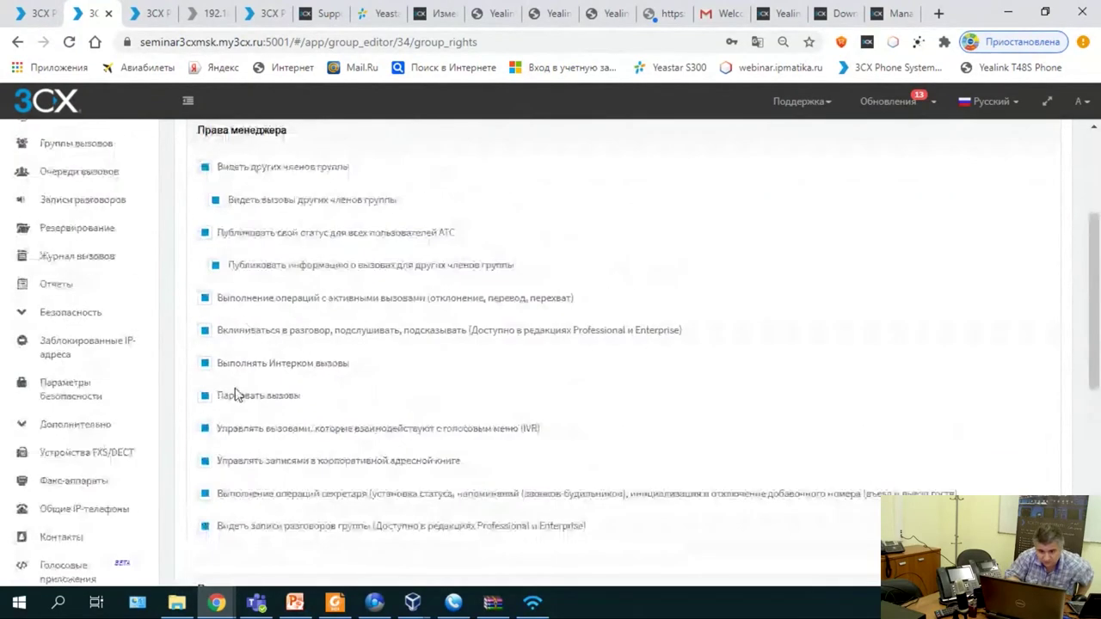
scroll(258, 421, up, 3)
scroll(263, 430, down, 3)
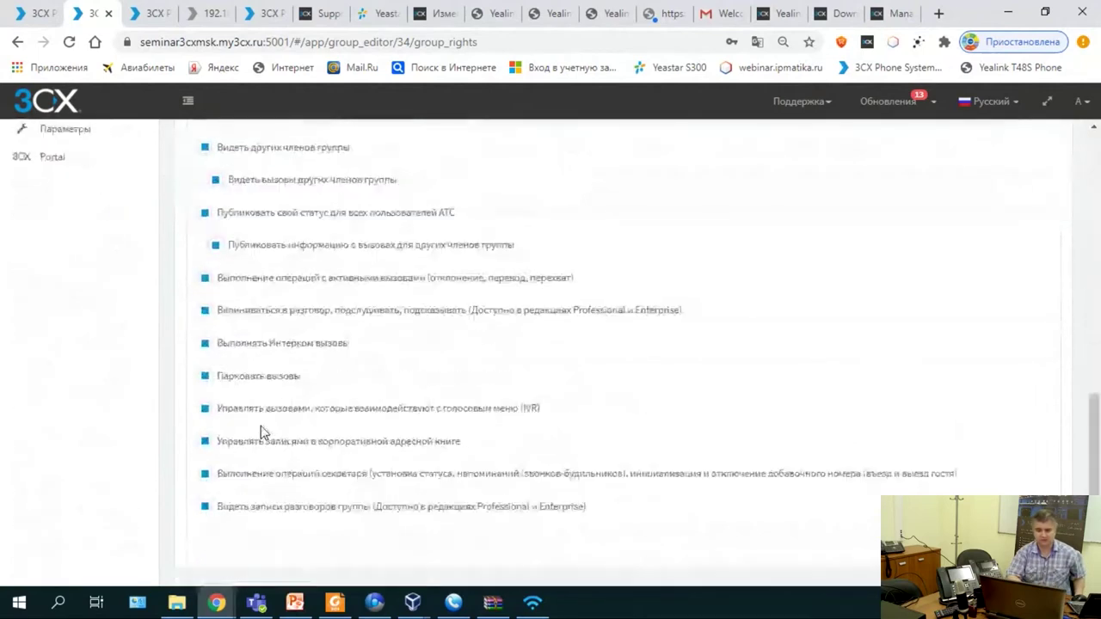
scroll(924, 361, up, 3)
click(373, 146)
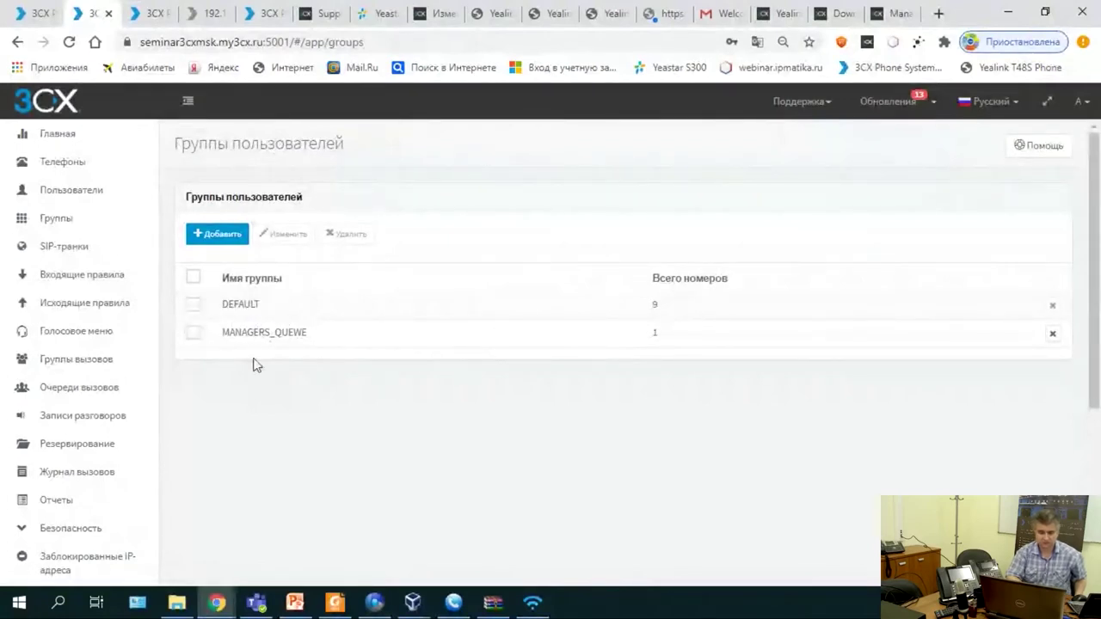
- Open extension 306 (T46S) for editing on its Права tab
click(93, 196)
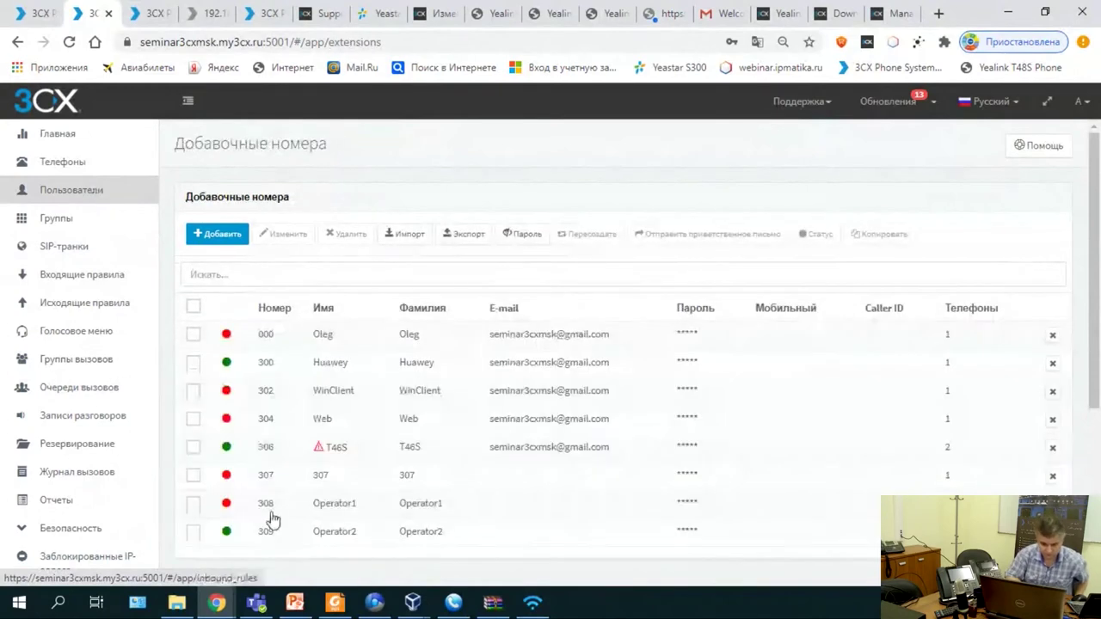
double_click(337, 452)
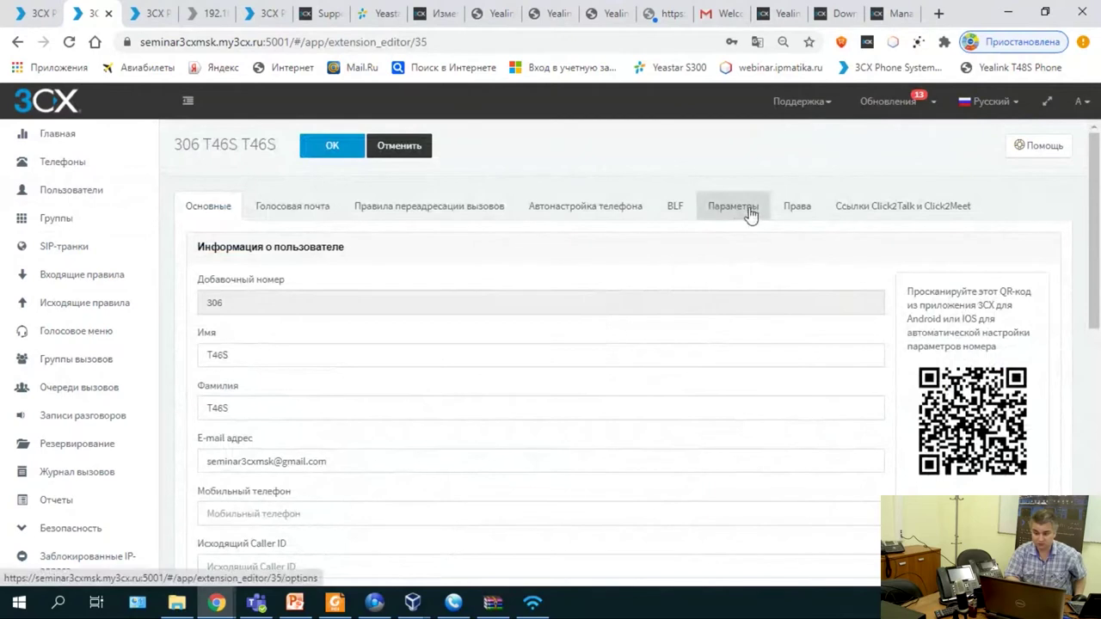
click(797, 208)
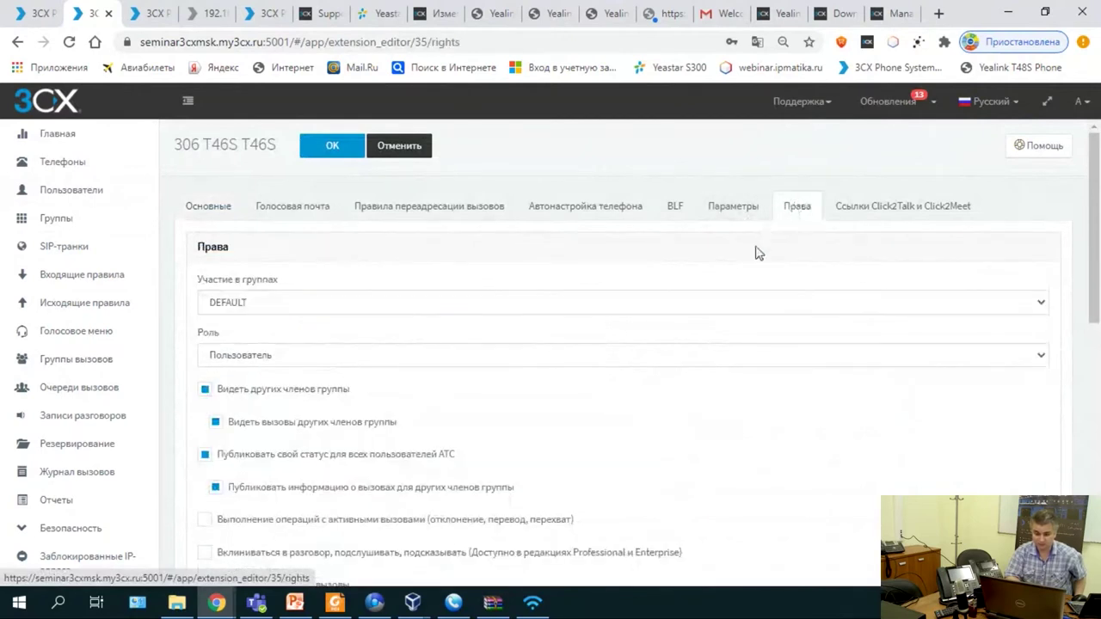
- Set the extension's Участие в группах to MANAGERS_QUEWE
click(365, 308)
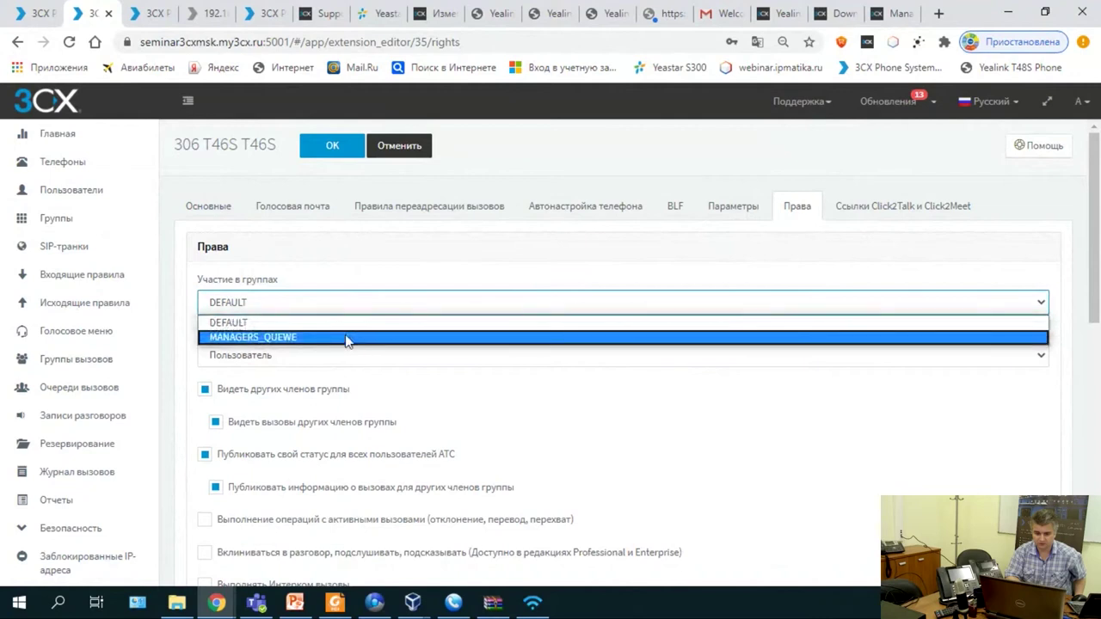
click(347, 338)
scroll(592, 520, down, 4)
scroll(591, 516, up, 4)
click(417, 303)
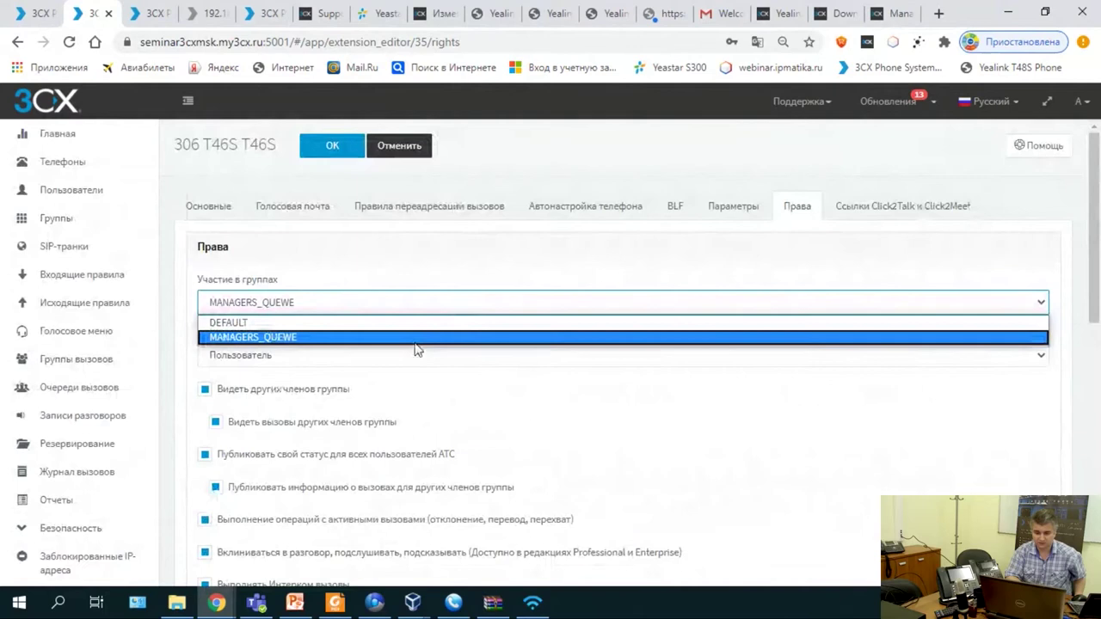
click(430, 323)
click(443, 304)
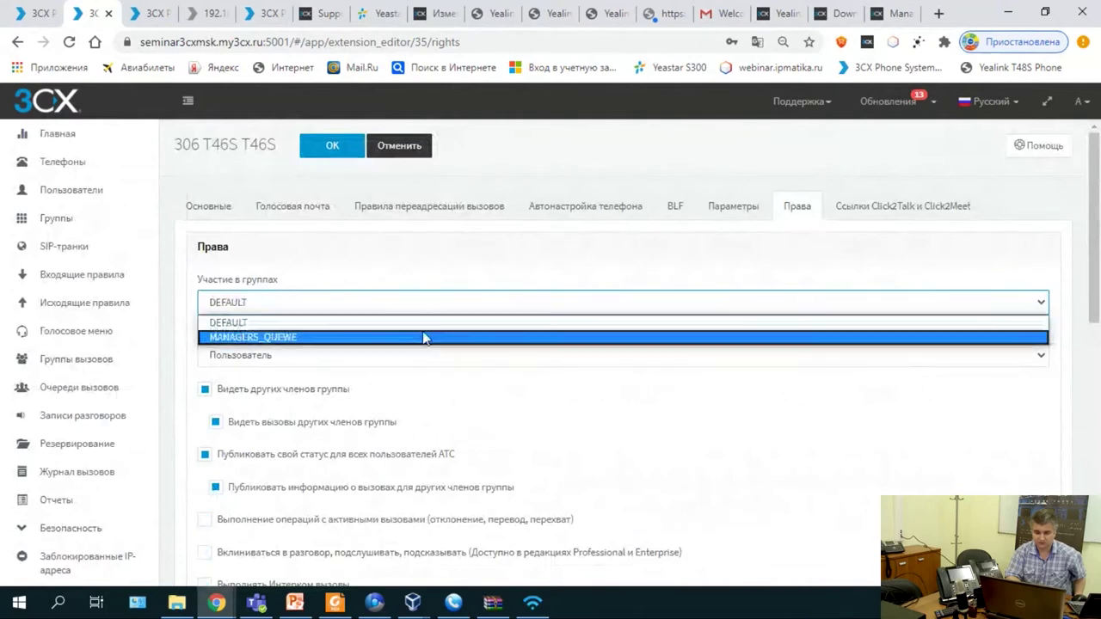
click(419, 342)
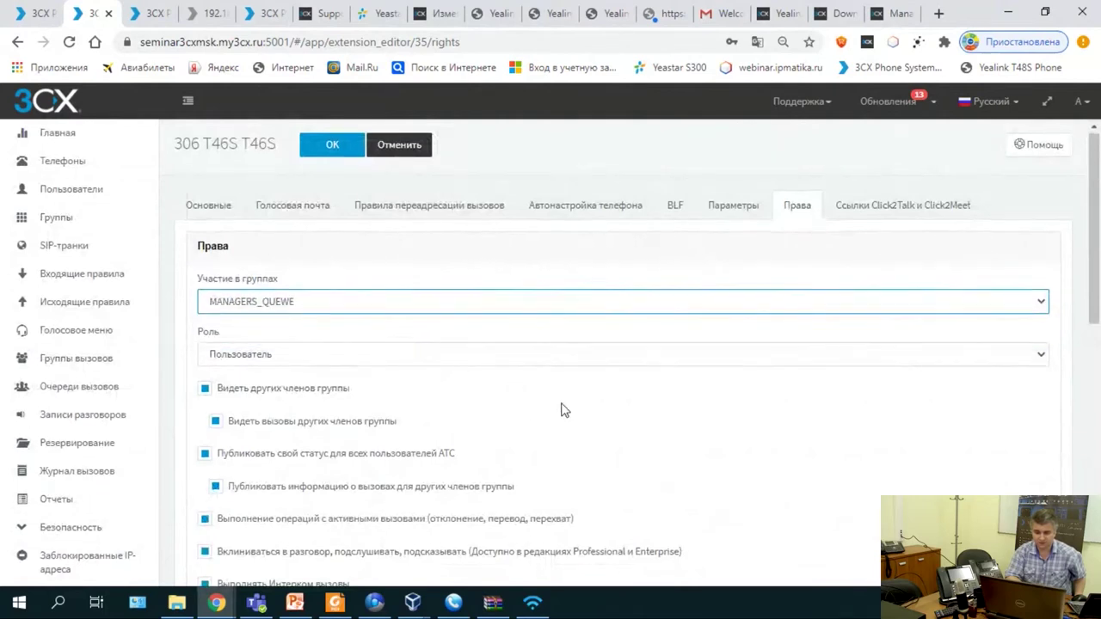
scroll(563, 408, down, 2)
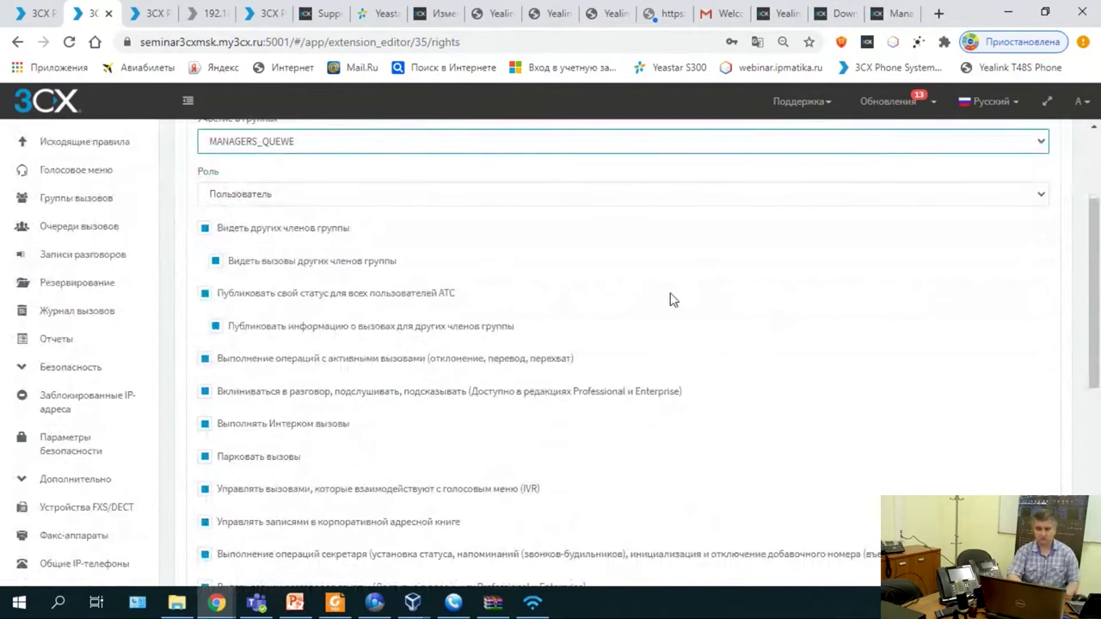
scroll(593, 430, down, 1)
scroll(606, 428, up, 1)
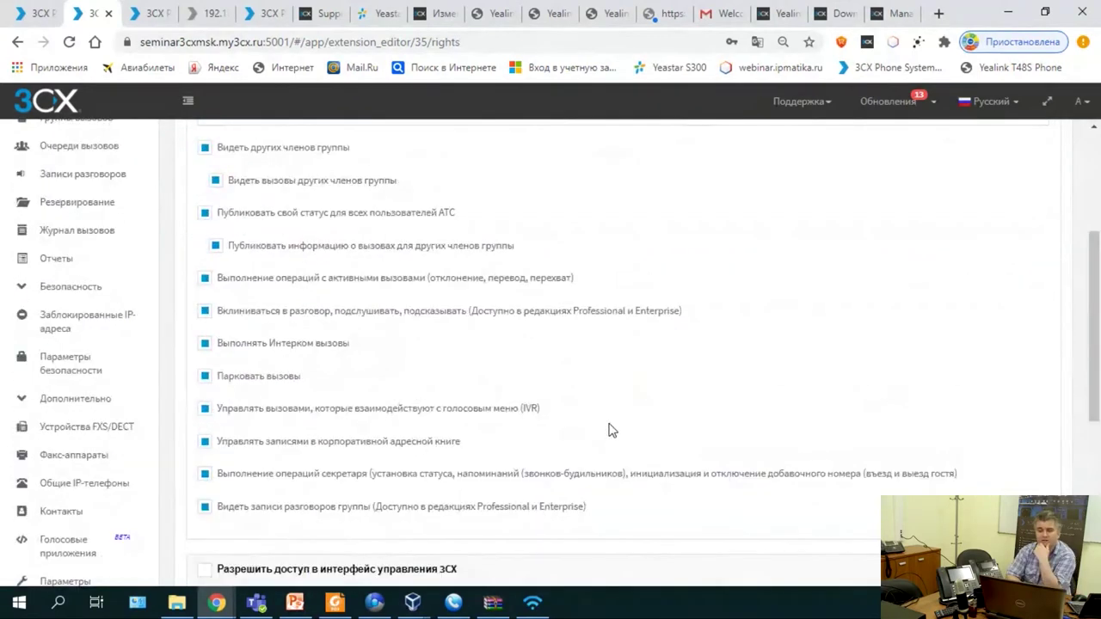
scroll(610, 430, up, 3)
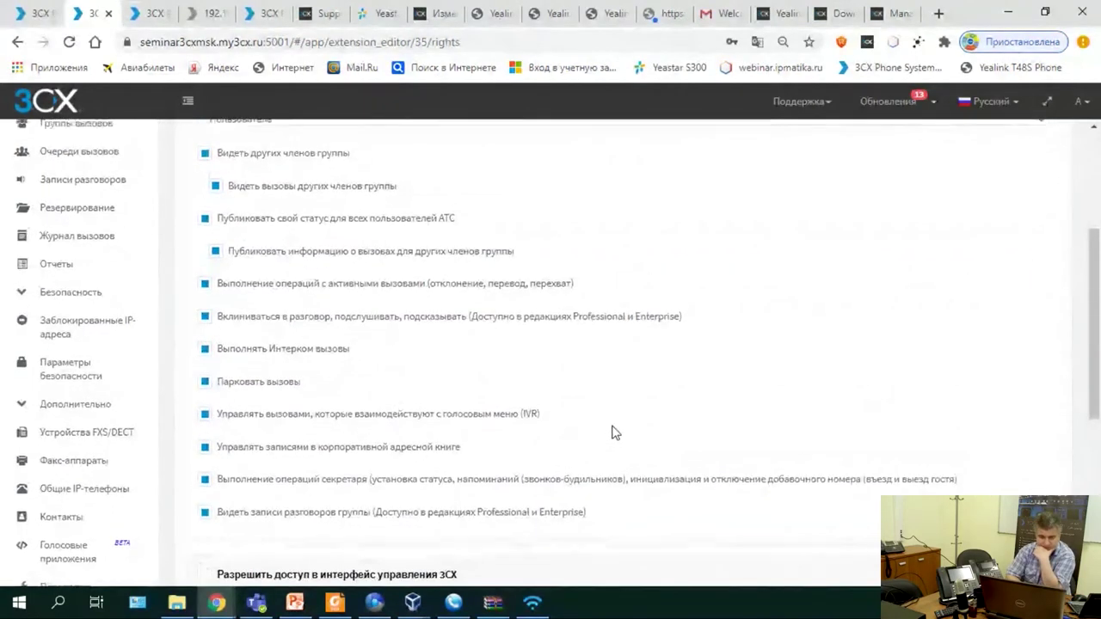
- Give extension 306 the Менеджер role in MANAGERS_QUEWE
click(335, 344)
click(300, 391)
scroll(544, 497, down, 3)
scroll(544, 497, down, 2)
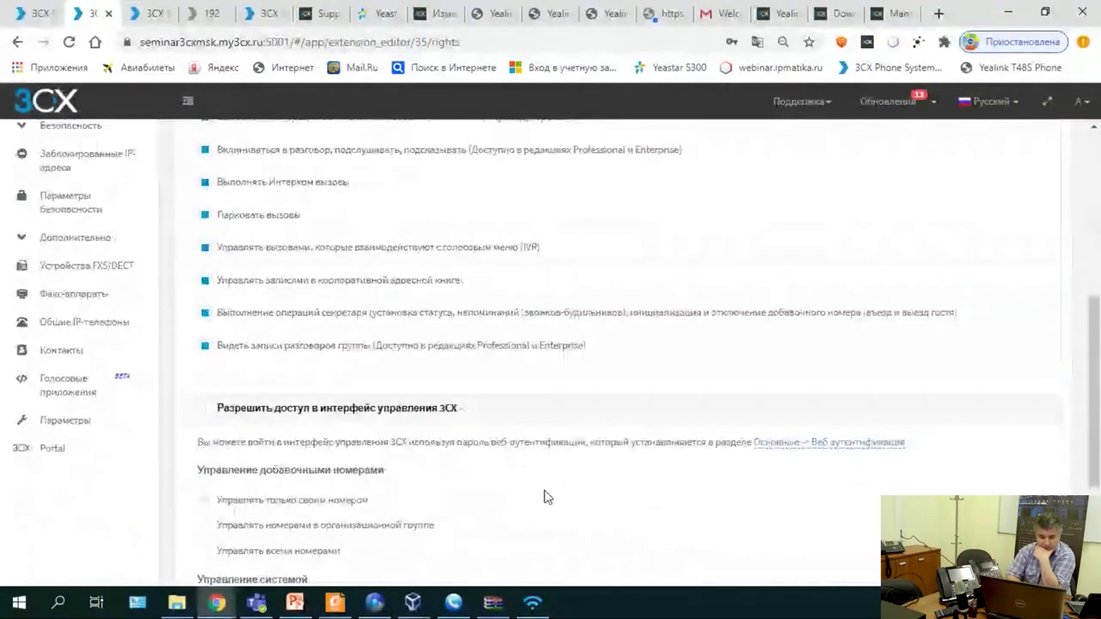
- Scroll through extension 306's rights to review its Менеджер role permissions
scroll(543, 497, up, 5)
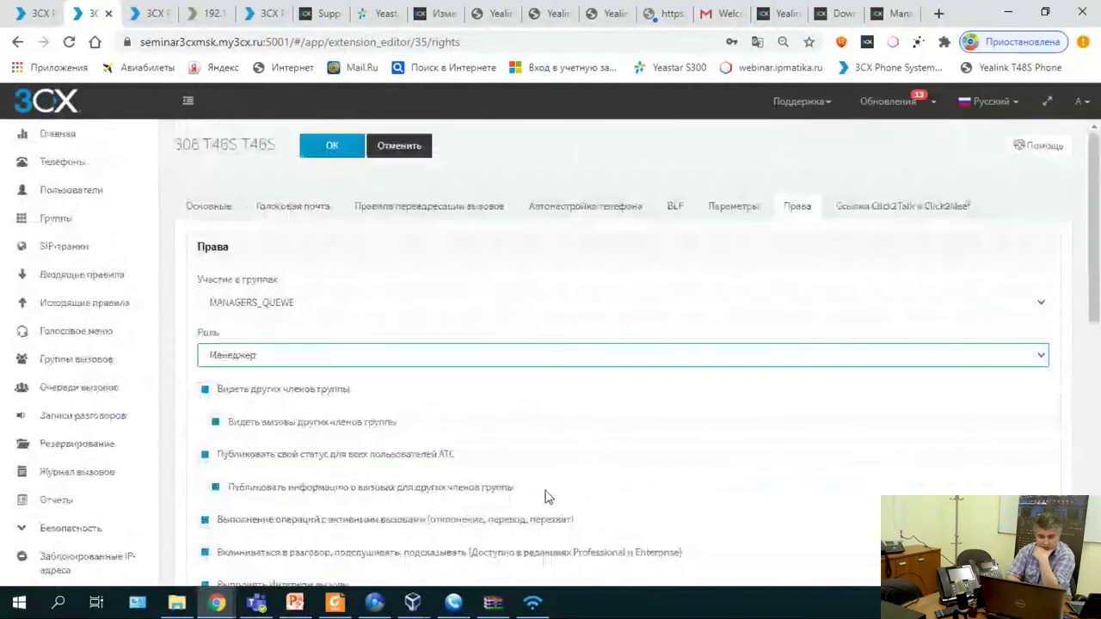
scroll(548, 497, down, 3)
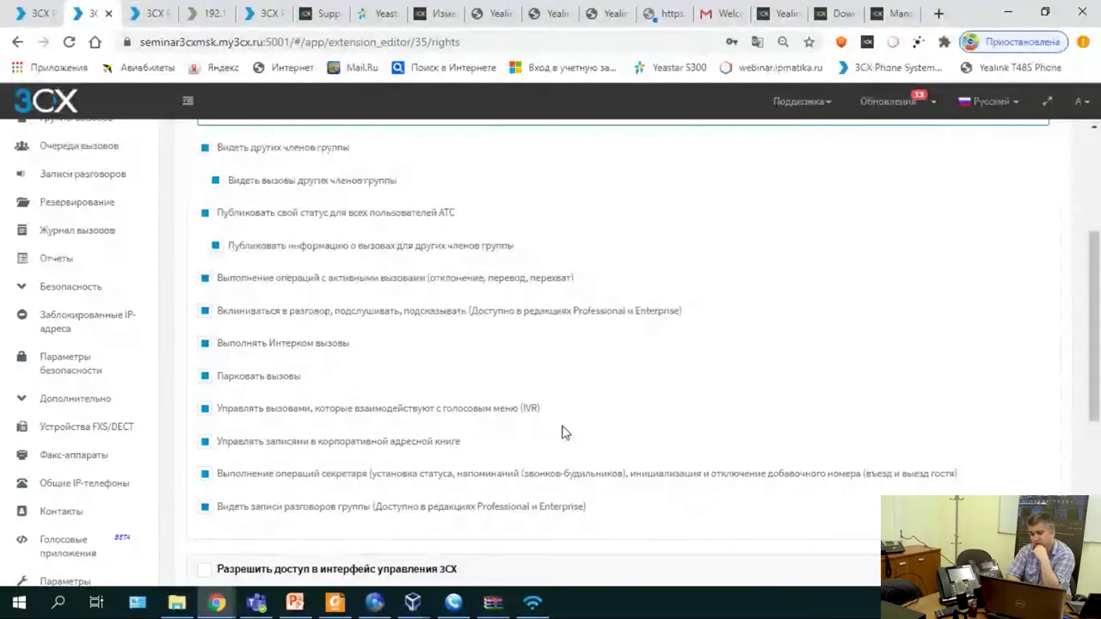
scroll(564, 432, up, 1)
scroll(563, 432, up, 1)
scroll(564, 432, down, 3)
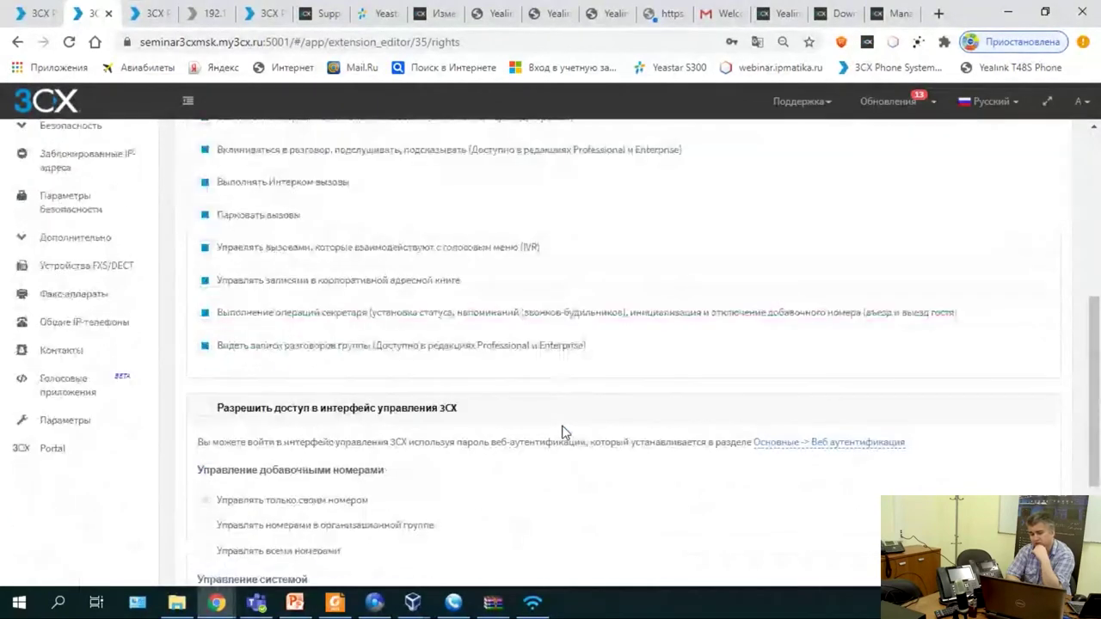
scroll(563, 432, up, 1)
scroll(563, 432, up, 1)
scroll(564, 433, down, 4)
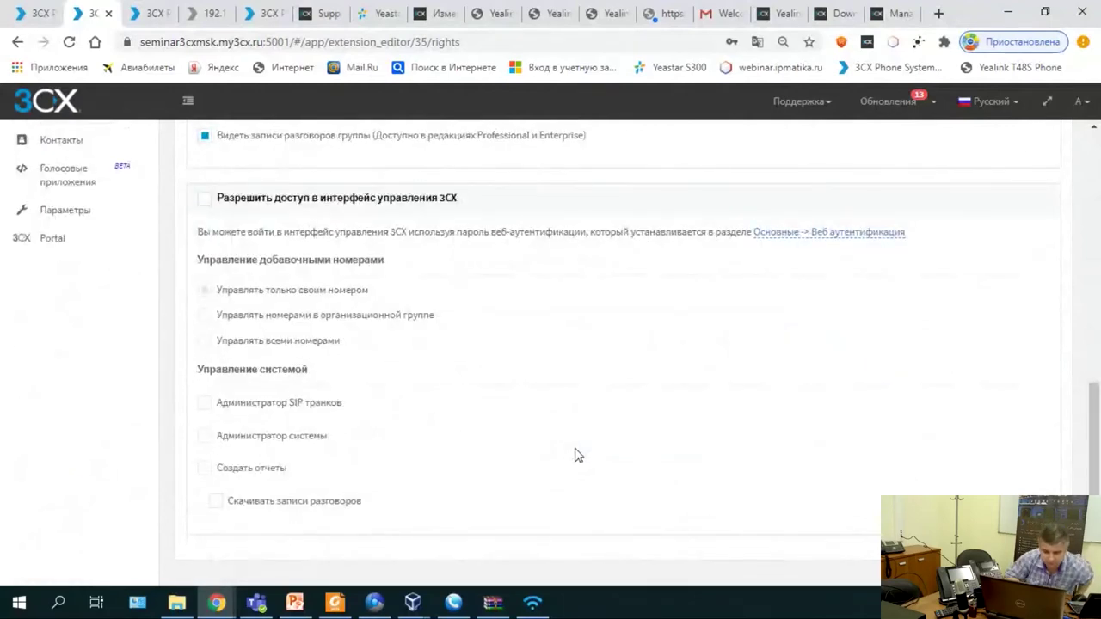
scroll(327, 160, up, 10)
scroll(430, 475, down, 3)
scroll(376, 344, up, 2)
scroll(331, 456, down, 1)
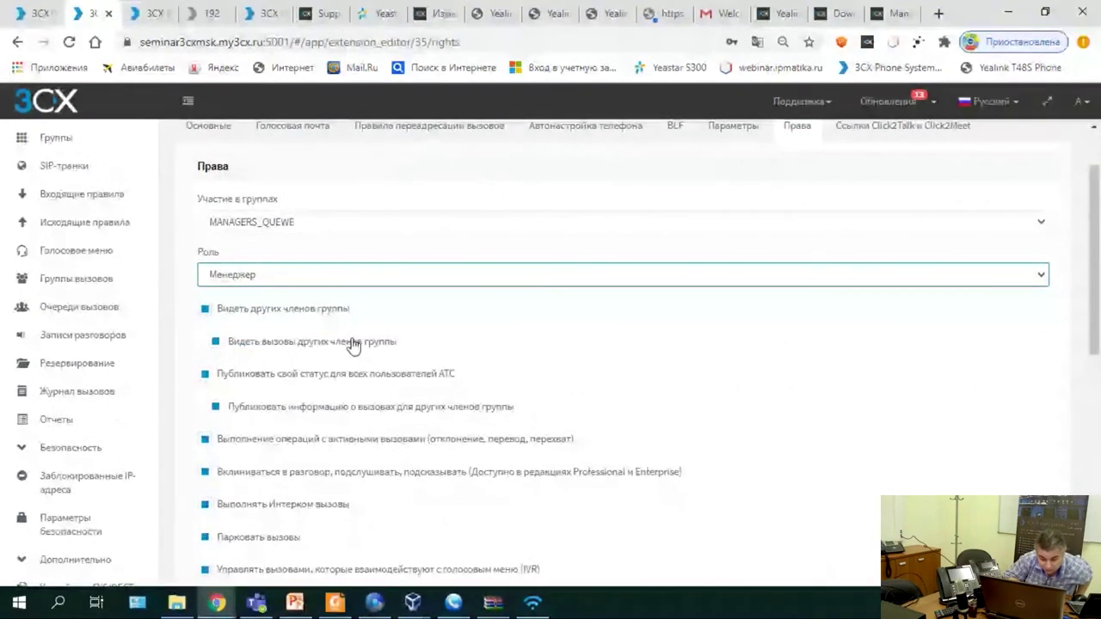
scroll(351, 387, down, 2)
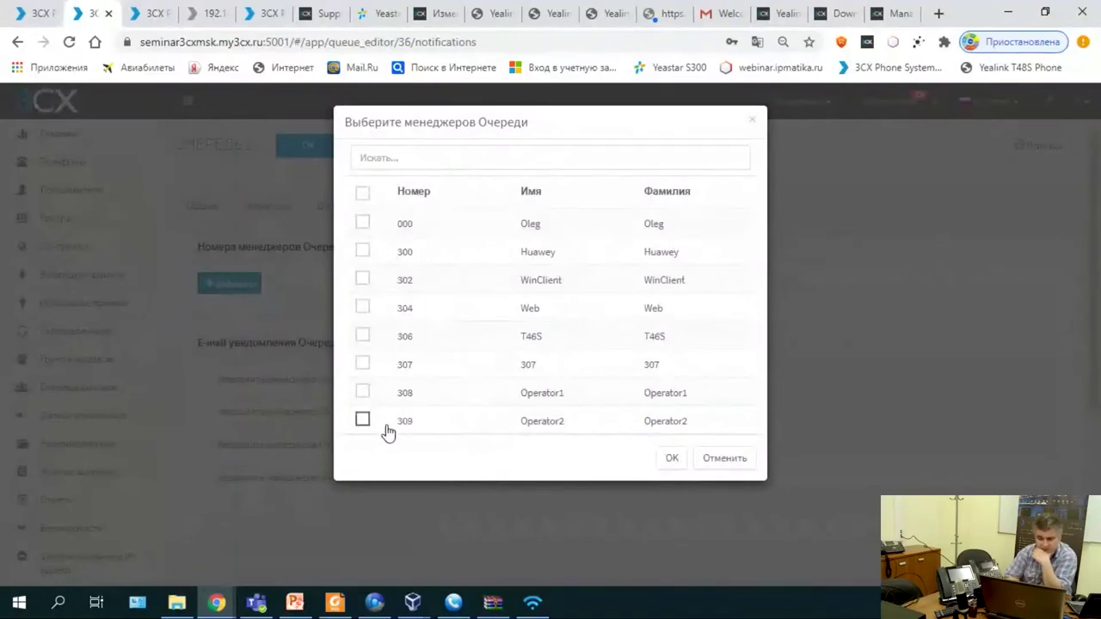
- Make extension 306 (T46S) a manager of ОЧЕРЕДЬ1 and review the queue's Дополнительно settings
click(362, 336)
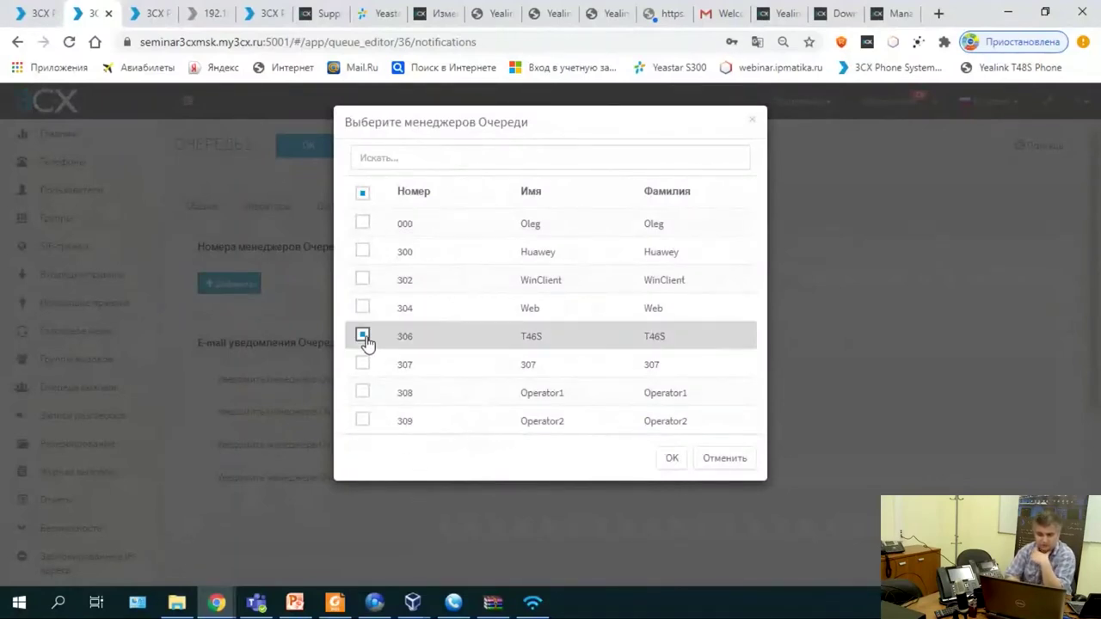
click(673, 458)
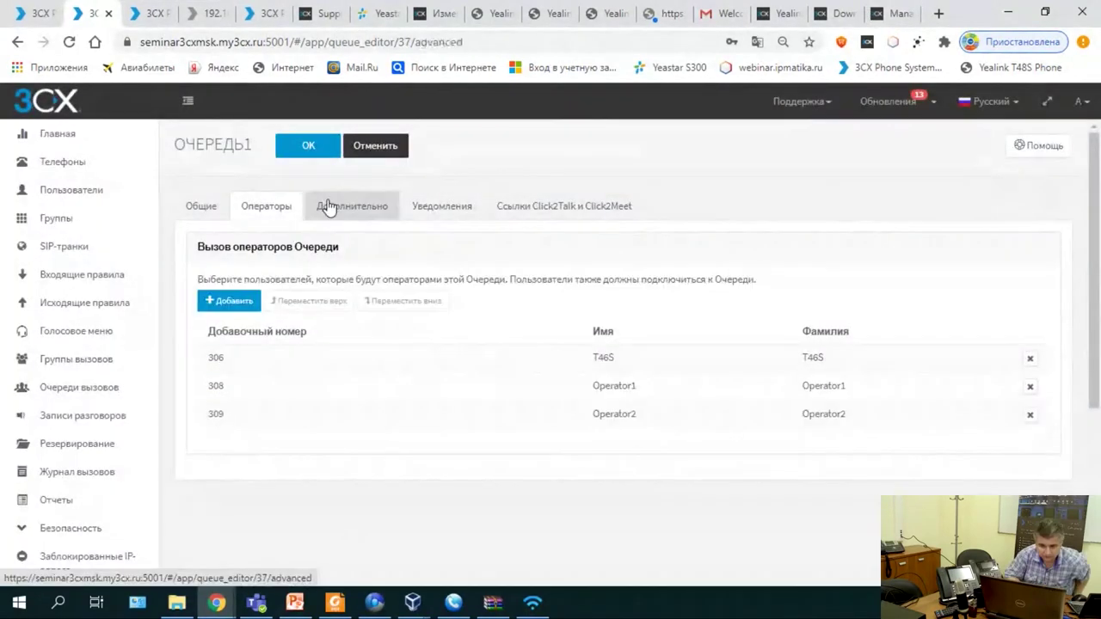
click(327, 208)
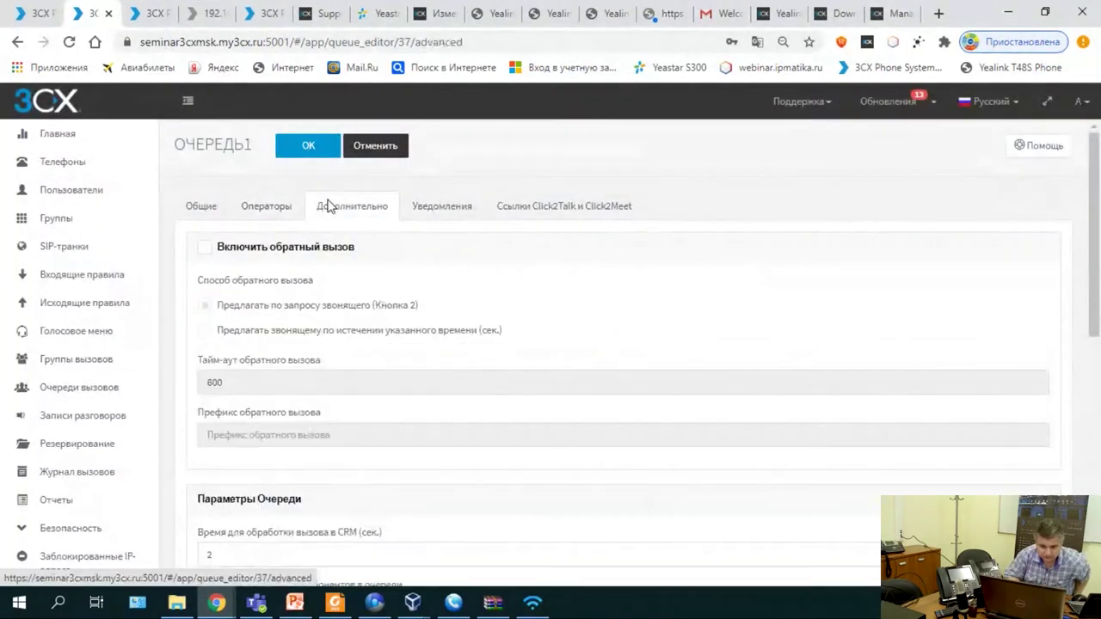
scroll(398, 323, down, 10)
scroll(398, 324, up, 10)
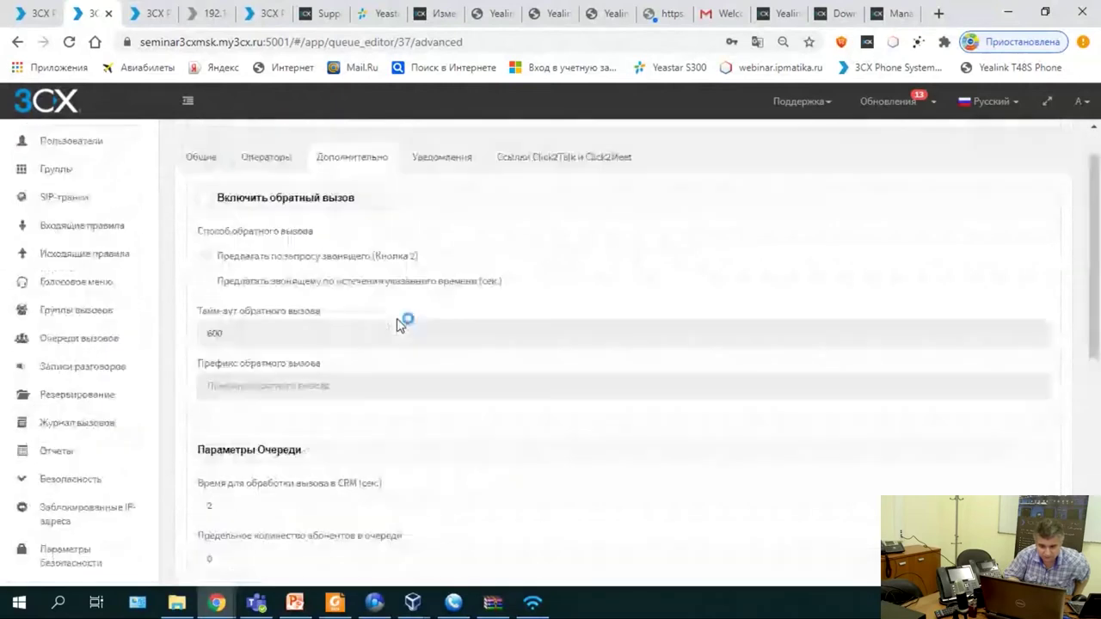
- Check the Уведомления tab's managers and e-mail notifications, then bring up the 3CX client
click(438, 211)
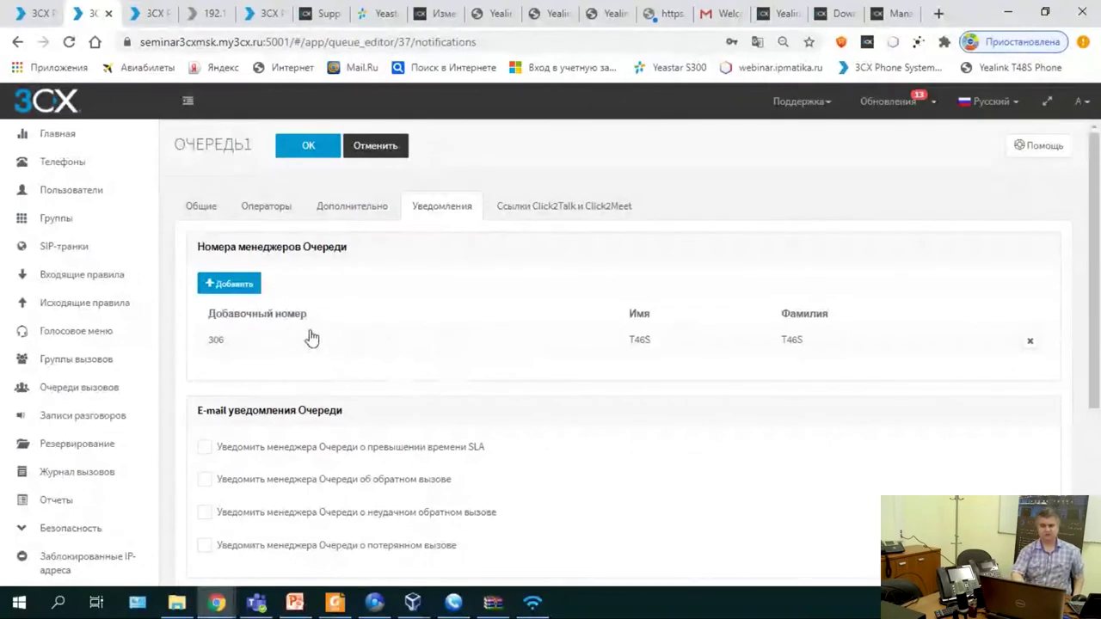
scroll(484, 433, down, 3)
click(531, 605)
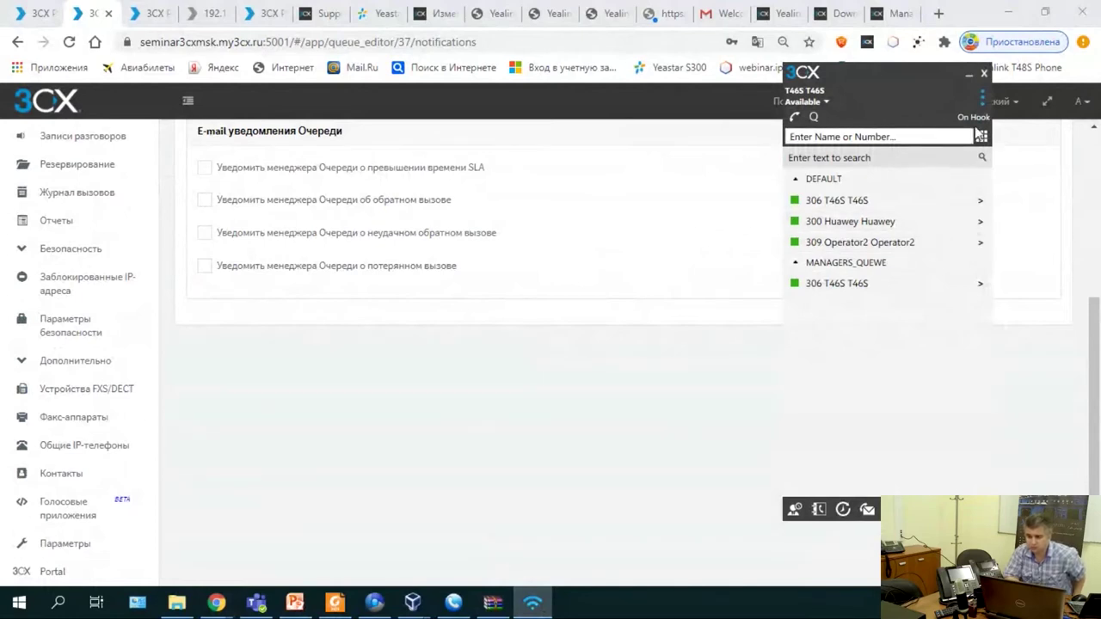
- Switch the 3CX client to Manager View, listing ОЧЕРЕДЬ1 agents 306, 308 and 309
click(982, 99)
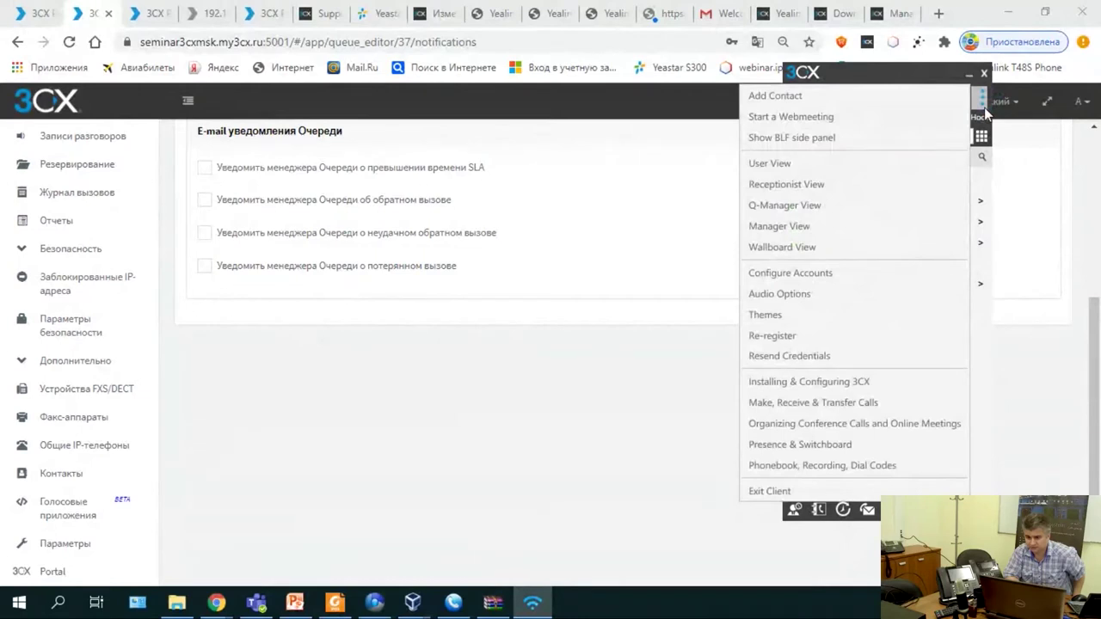
click(902, 79)
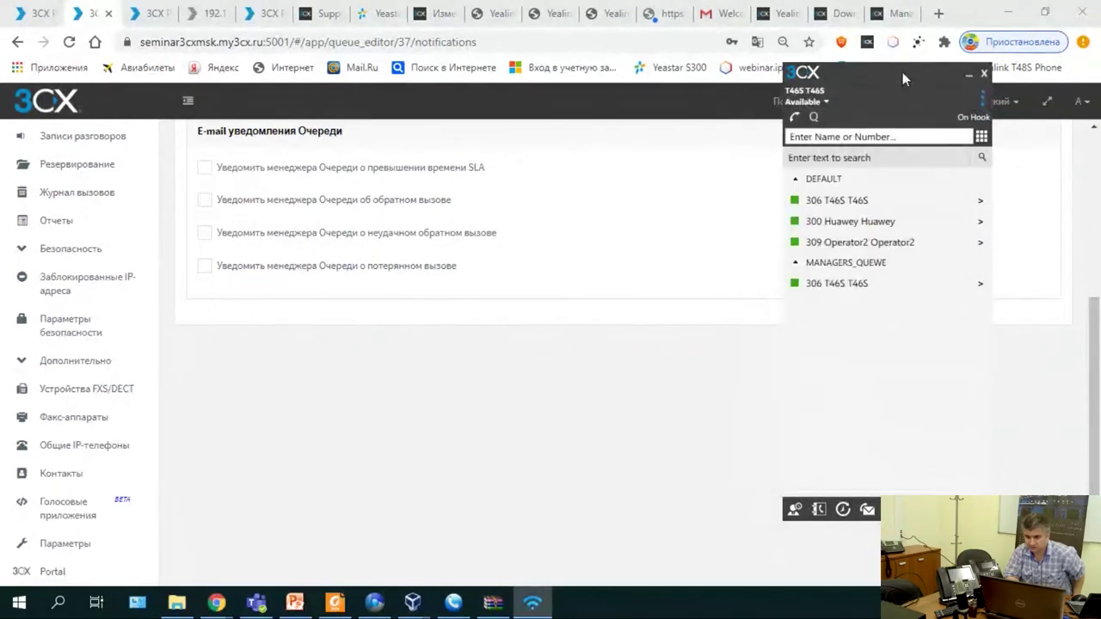
click(798, 121)
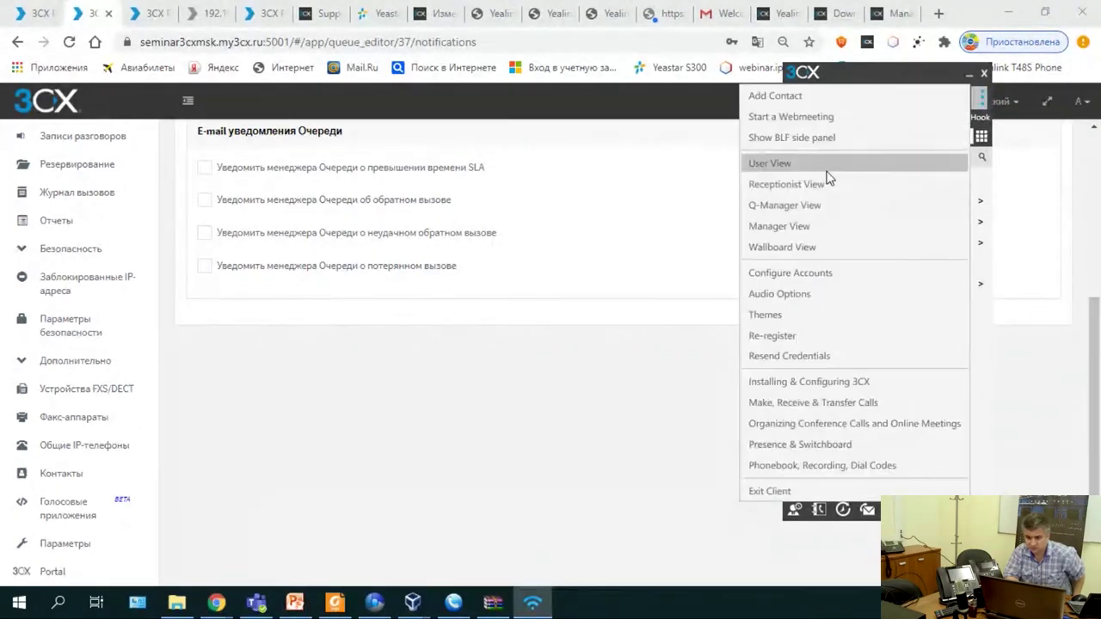
click(810, 229)
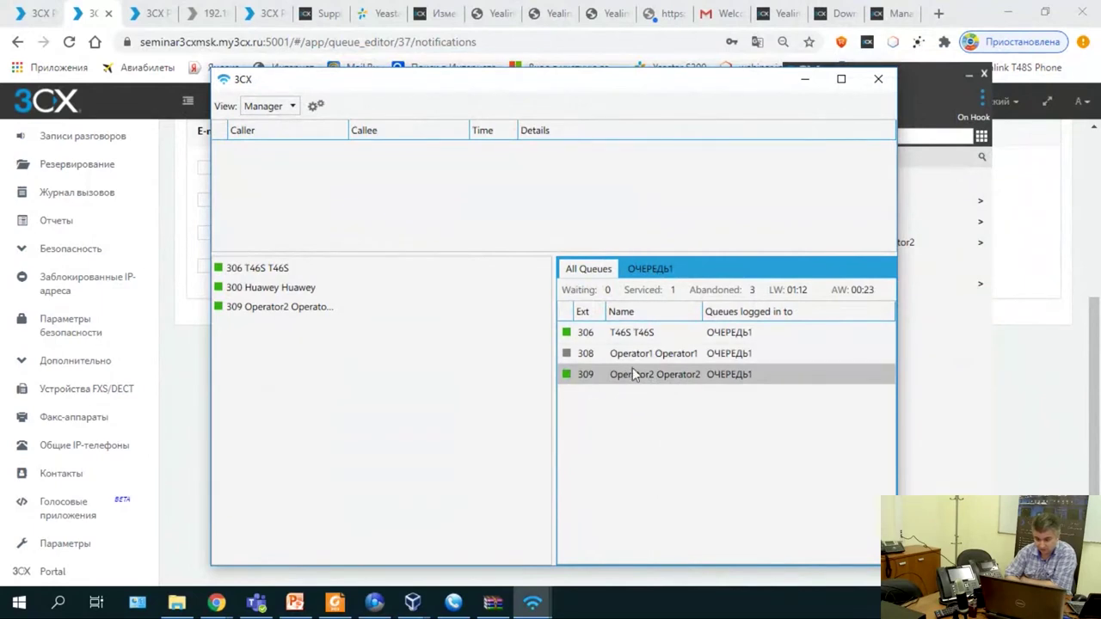
- Show the ОЧЕРЕДЬ1 agents' status, answered counts and login times, then maximize the Manager window
click(650, 270)
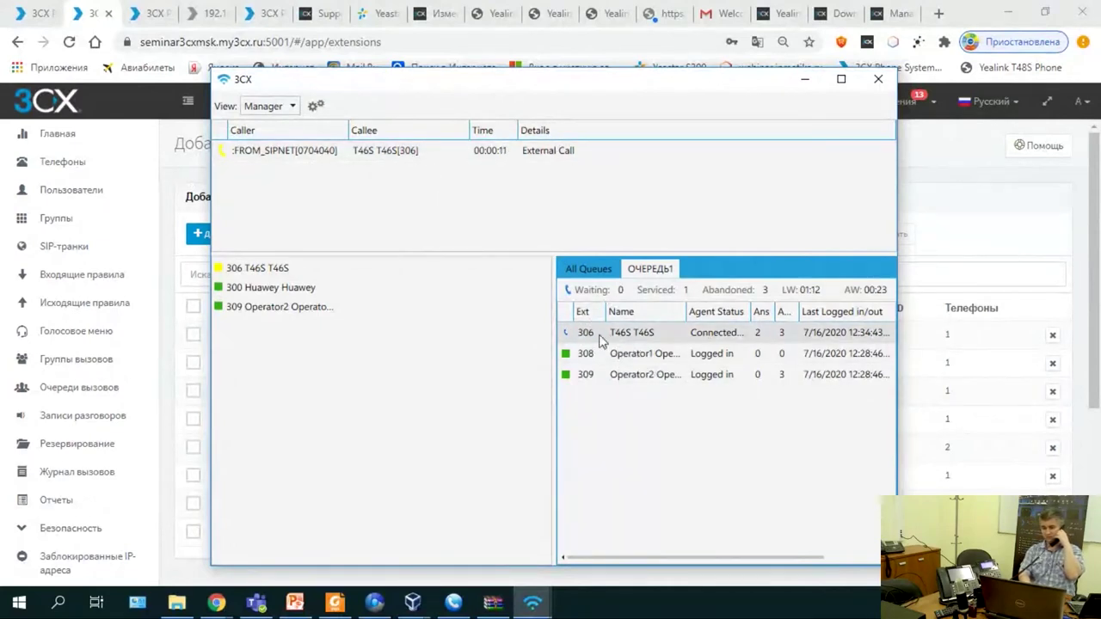
click(841, 80)
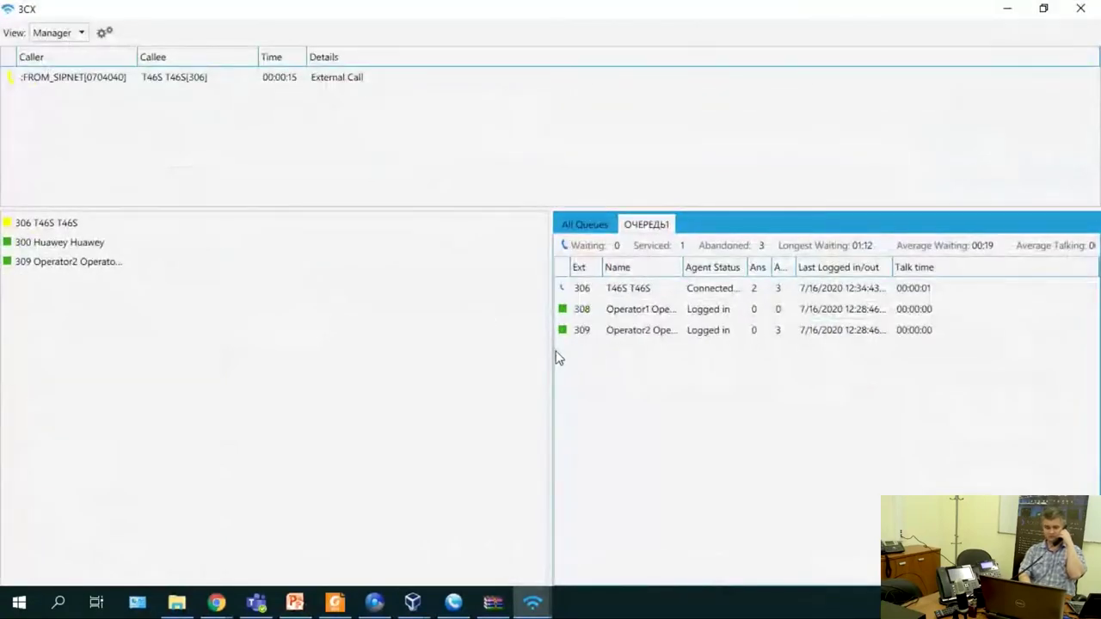
- Drag the panel divider left to widen the queue panel
drag(549, 355, 289, 357)
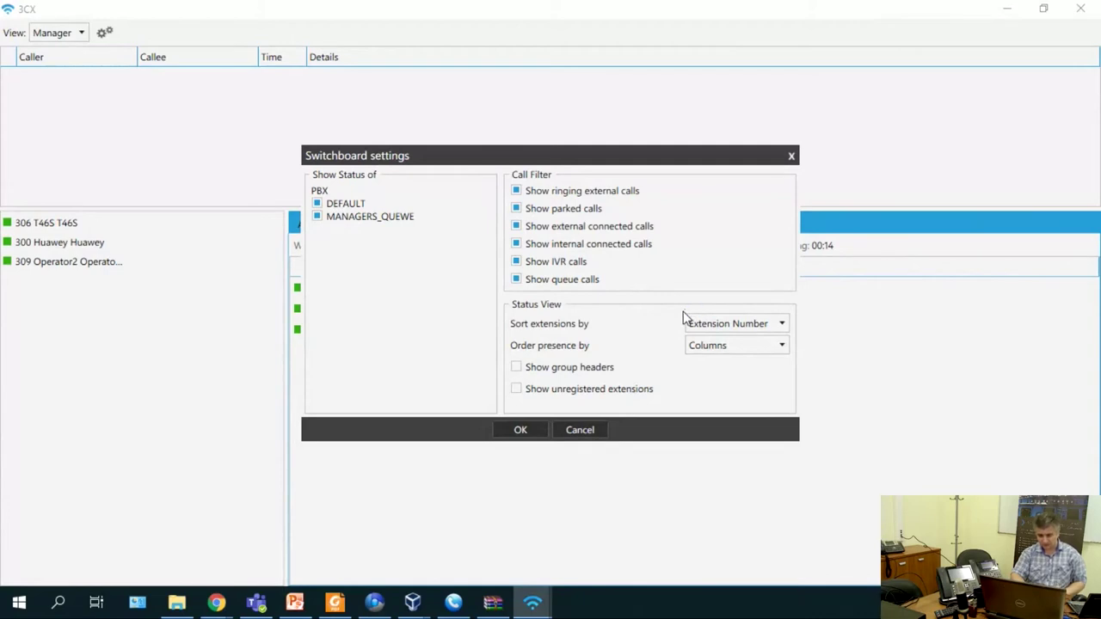
- Close Switchboard settings and try the User and Receptionist views before returning to Manager
click(792, 156)
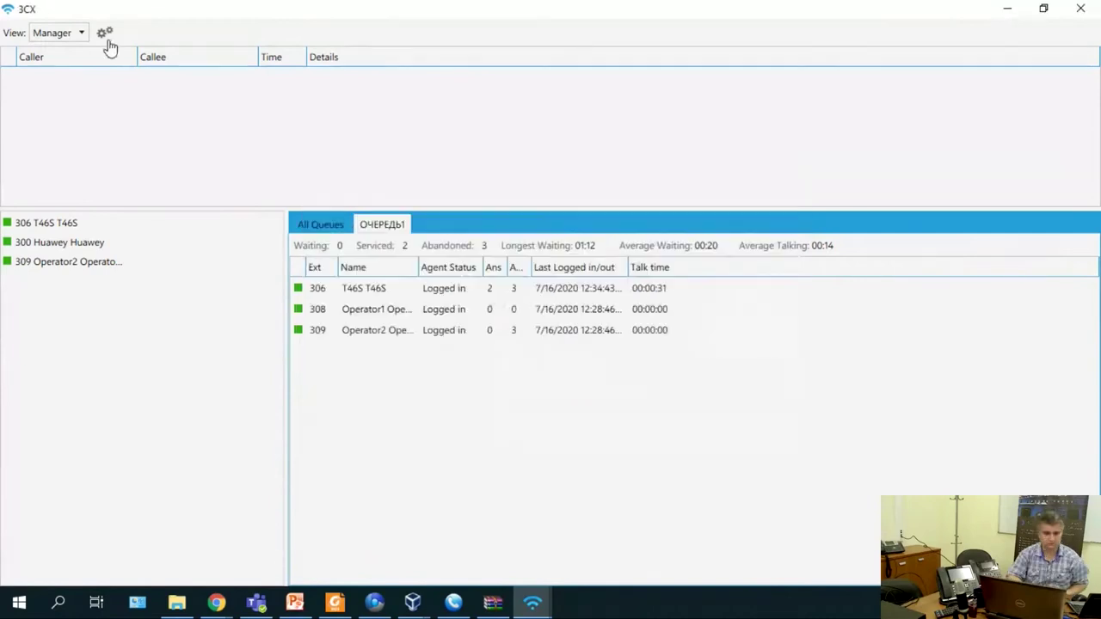
click(81, 33)
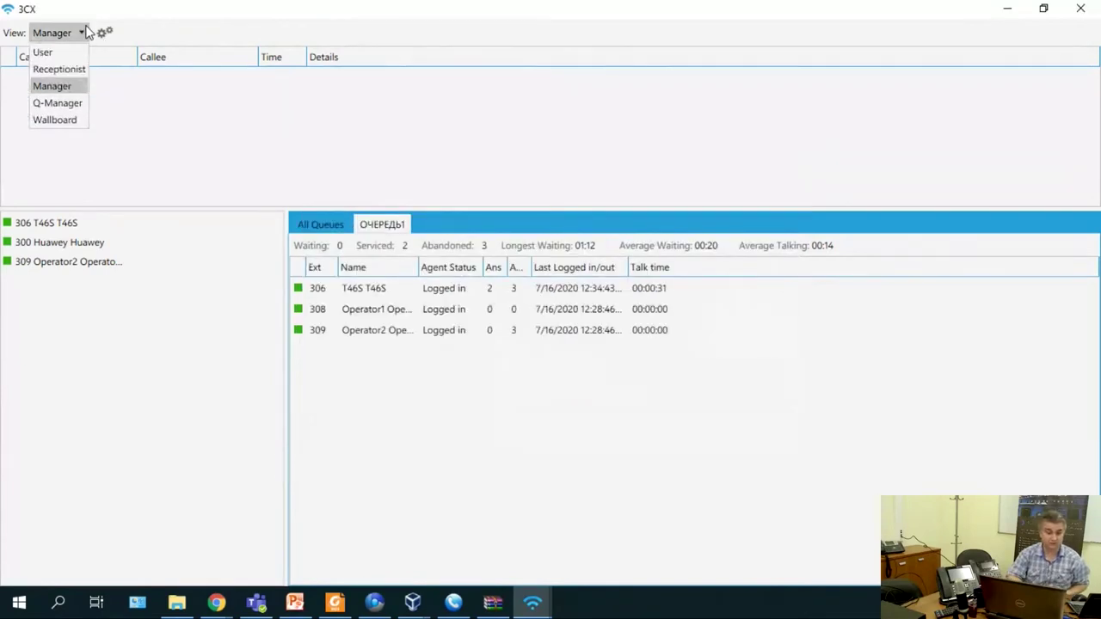
click(71, 51)
click(65, 35)
click(49, 67)
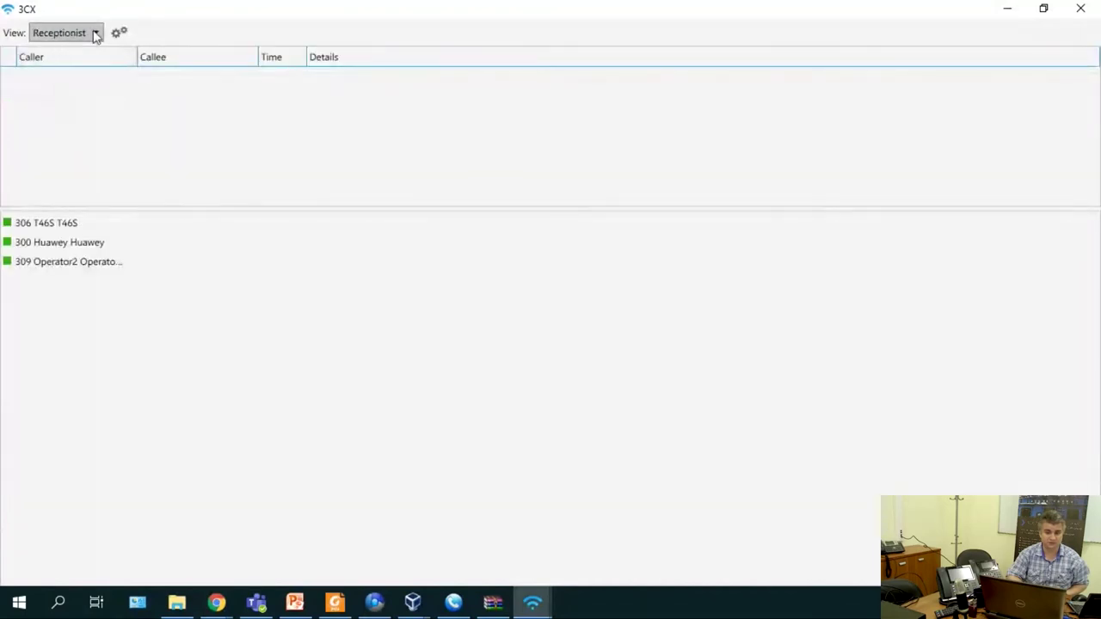
click(93, 33)
click(73, 89)
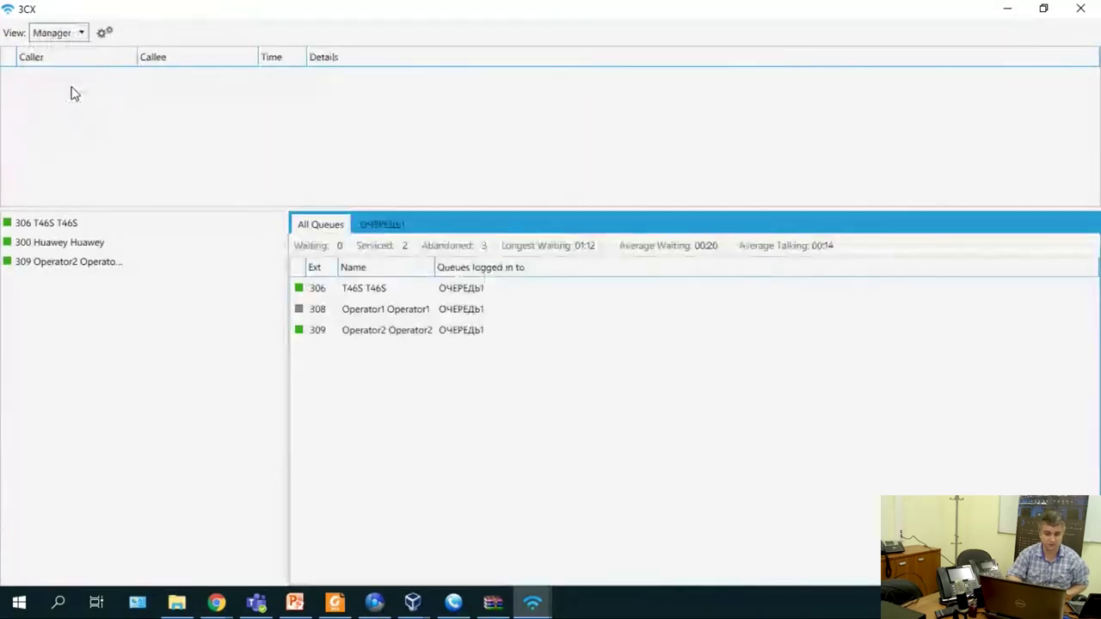
- Try the Q-Manager view, go back to Manager, and finish on the Wallboard view
click(78, 33)
click(61, 104)
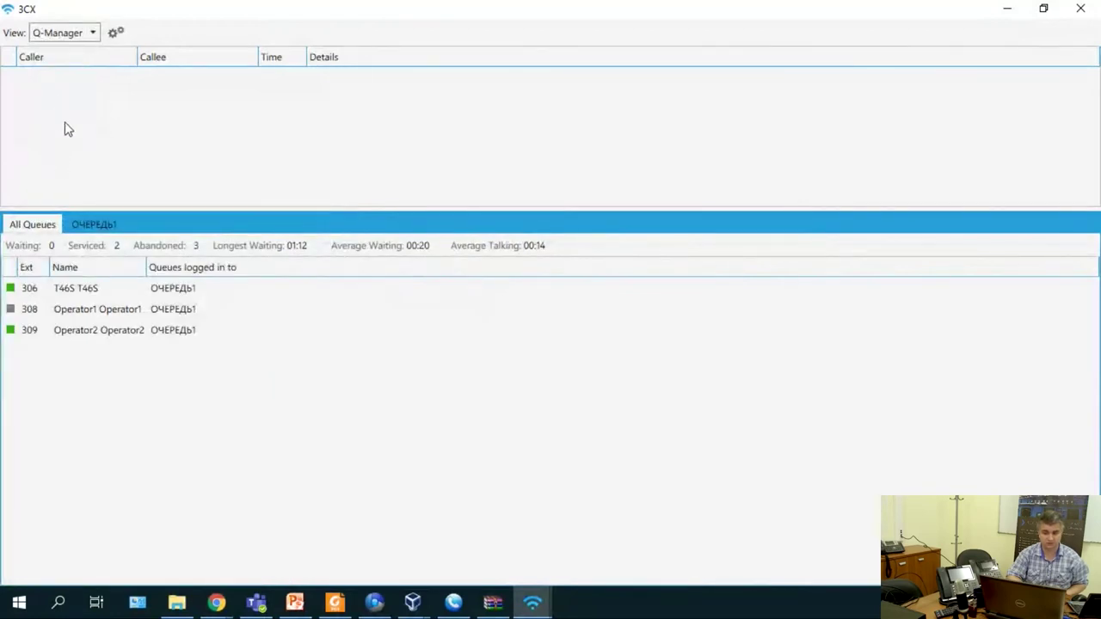
click(76, 34)
click(73, 87)
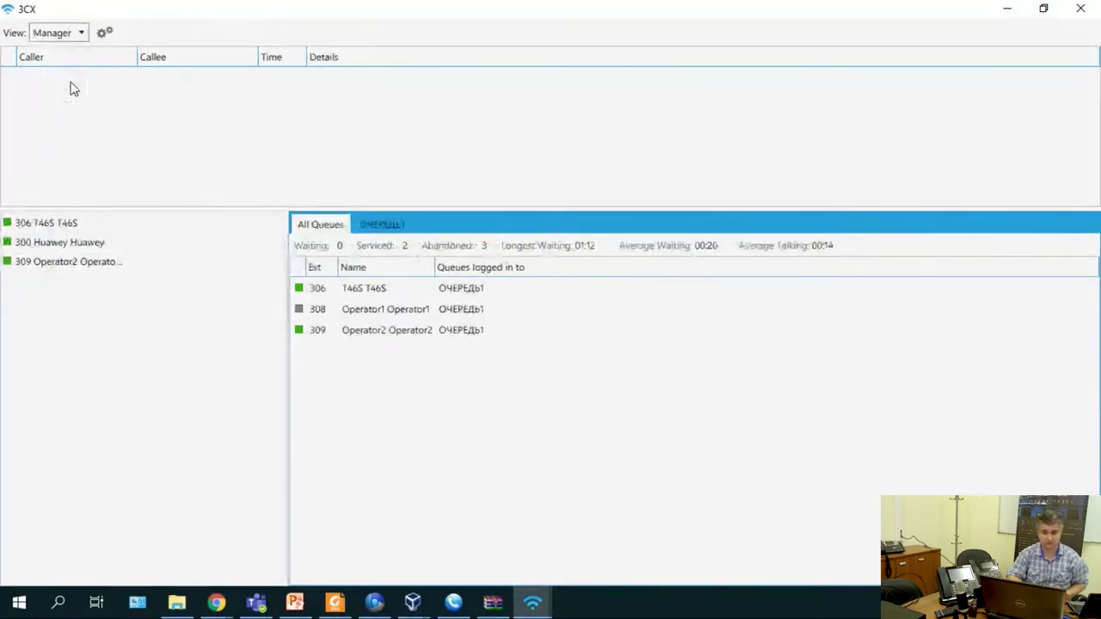
click(83, 35)
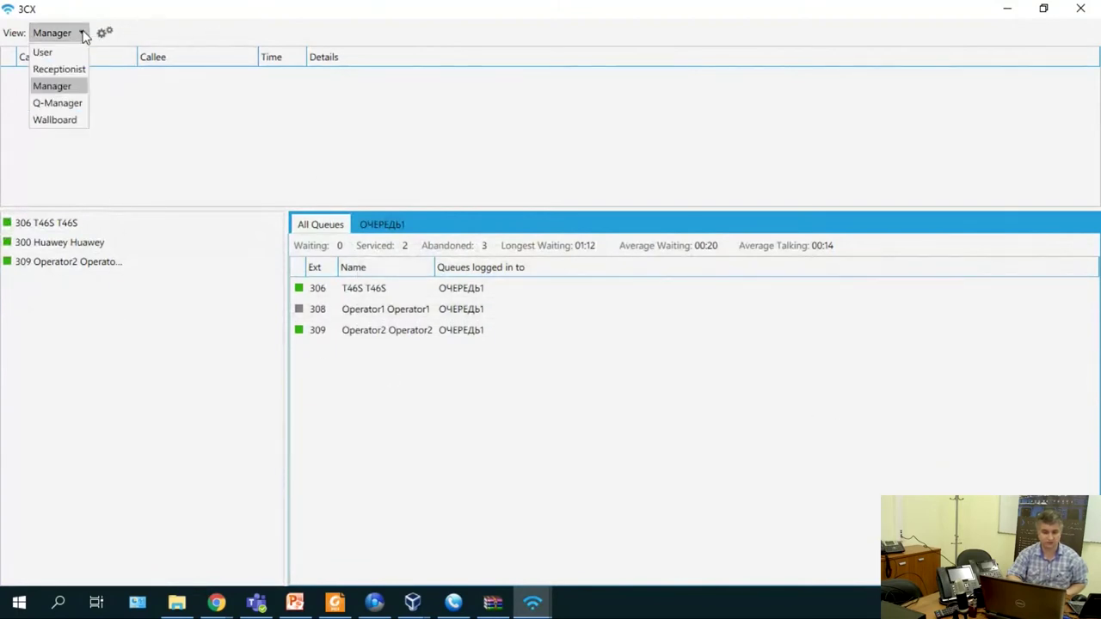
click(55, 118)
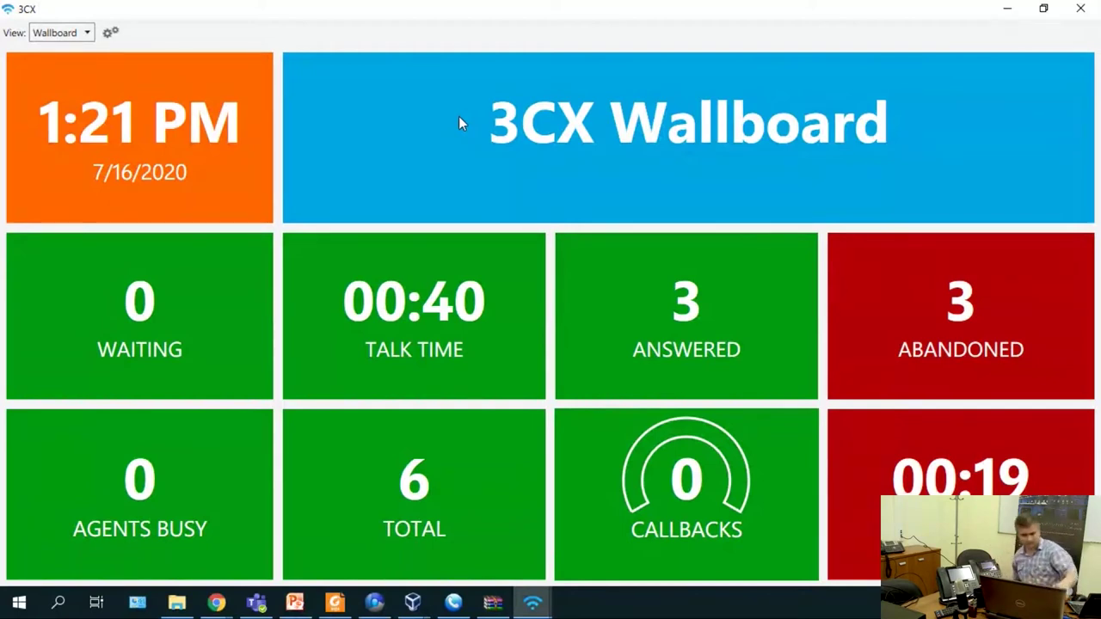
click(334, 602)
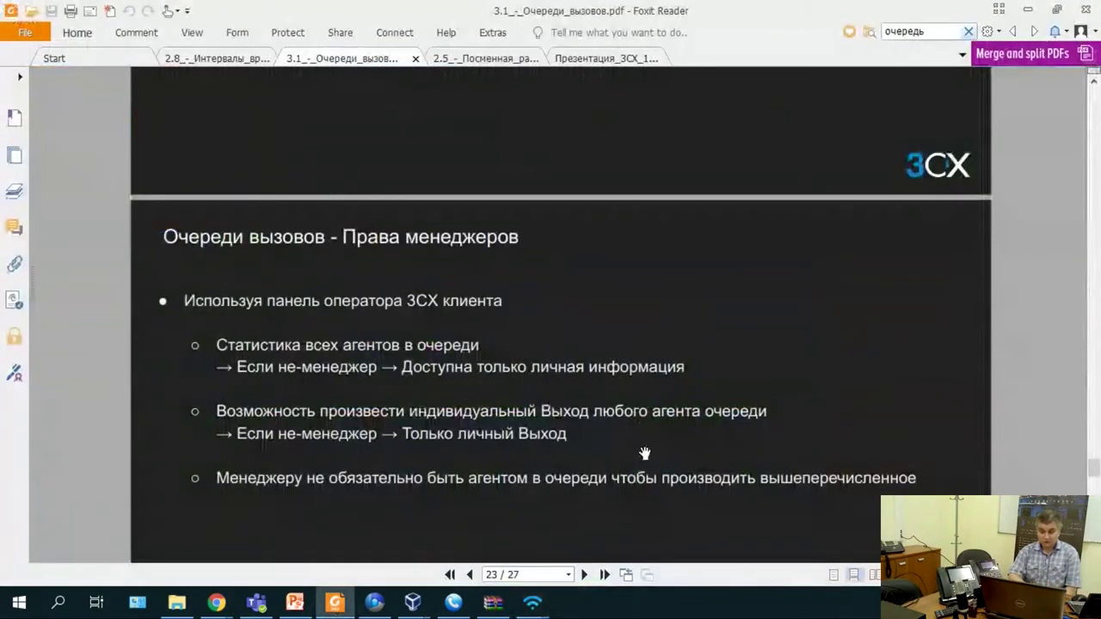
mouse_move(529, 606)
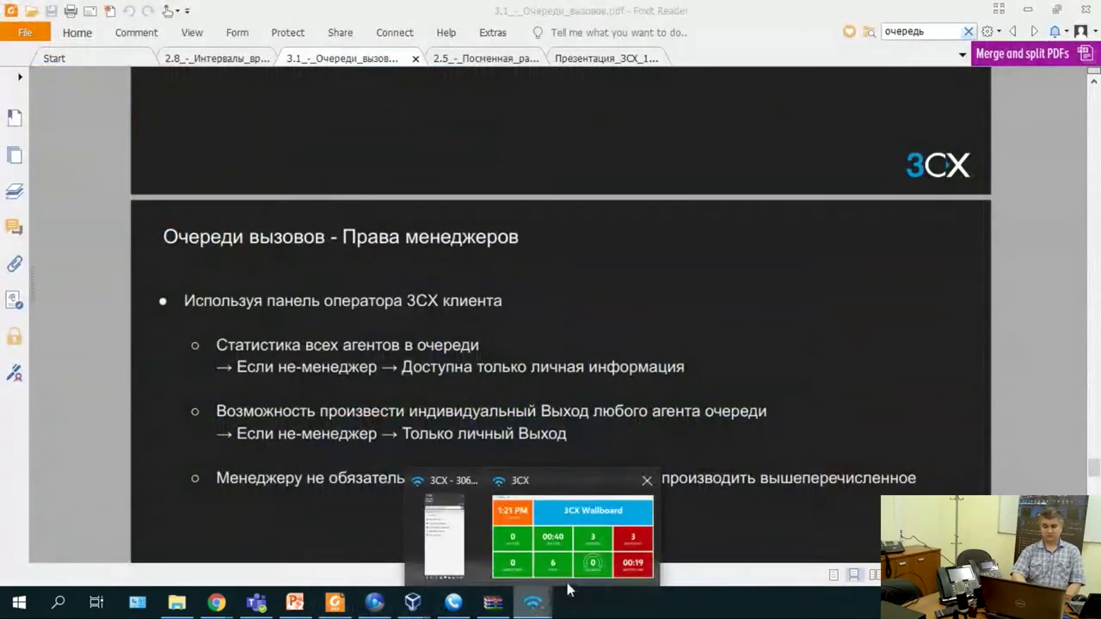
click(577, 559)
click(86, 32)
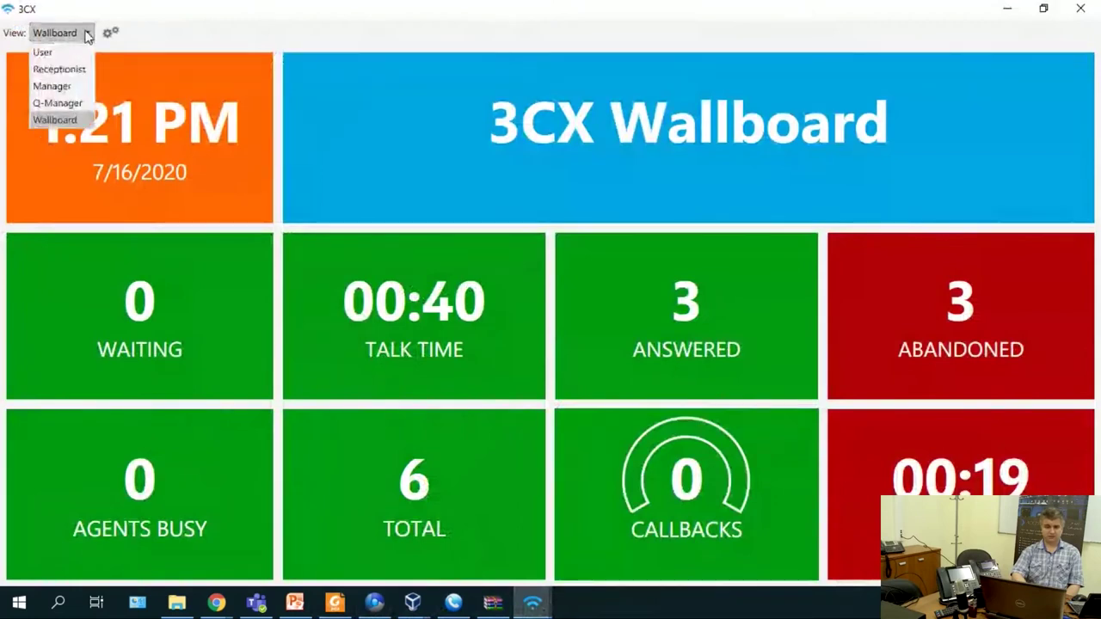
- Return to Manager view and log agent 306 out of ОЧЕРЕДЬ1
click(74, 103)
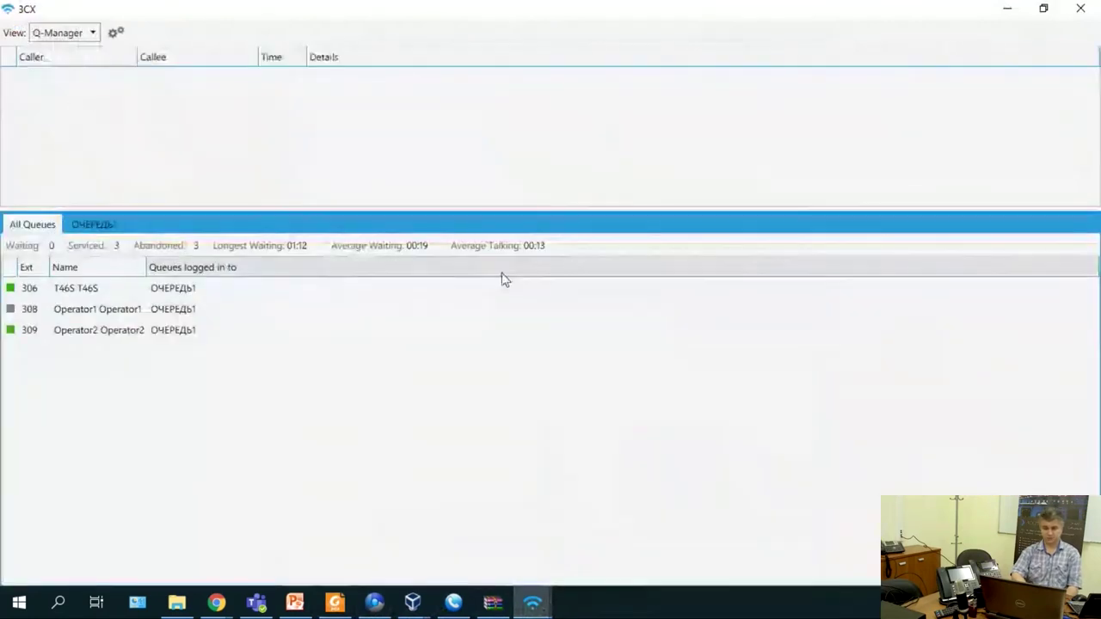
click(81, 32)
click(61, 86)
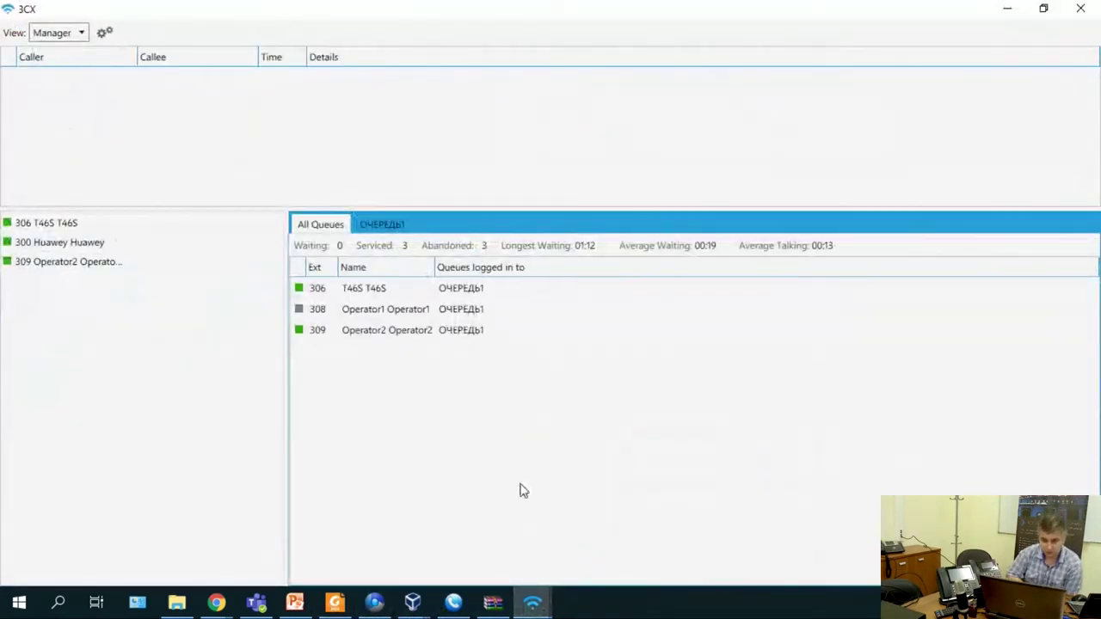
right_click(355, 292)
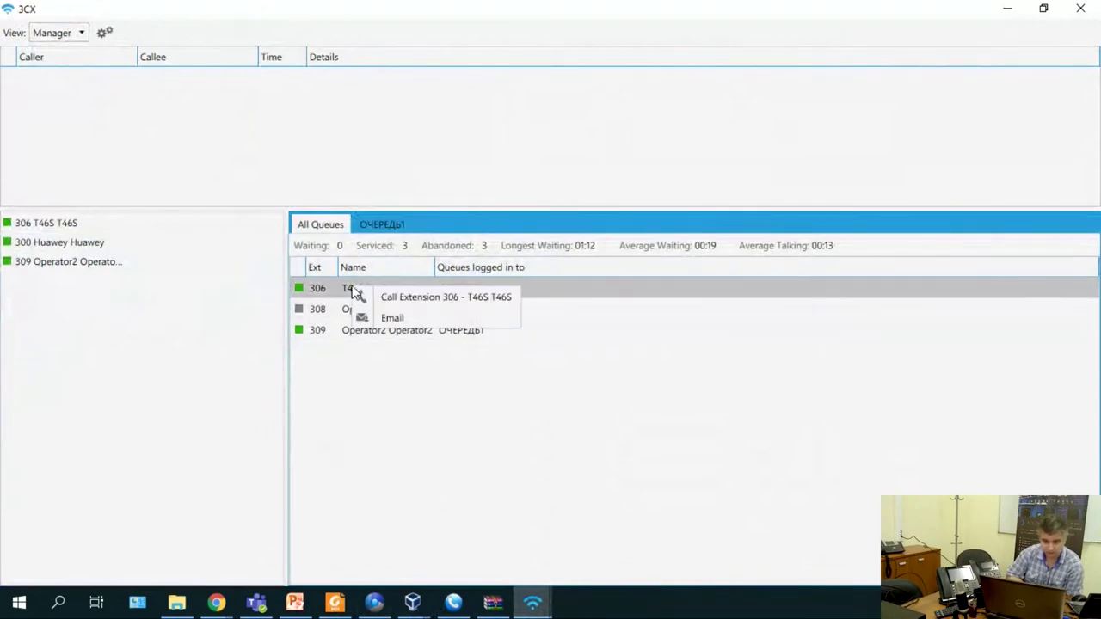
click(382, 223)
right_click(382, 295)
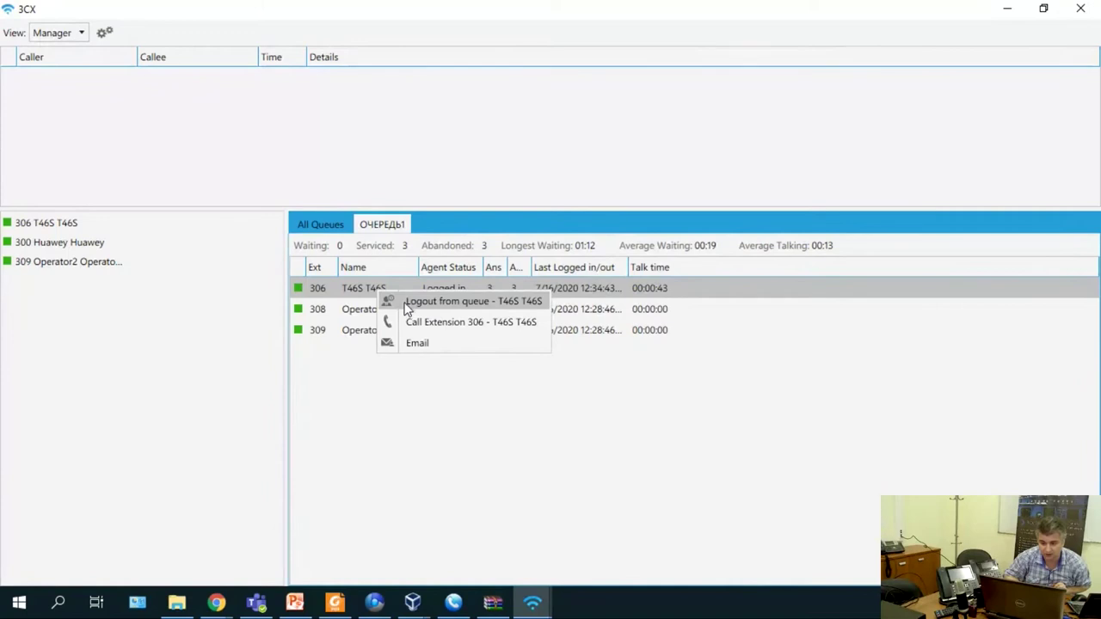
click(408, 303)
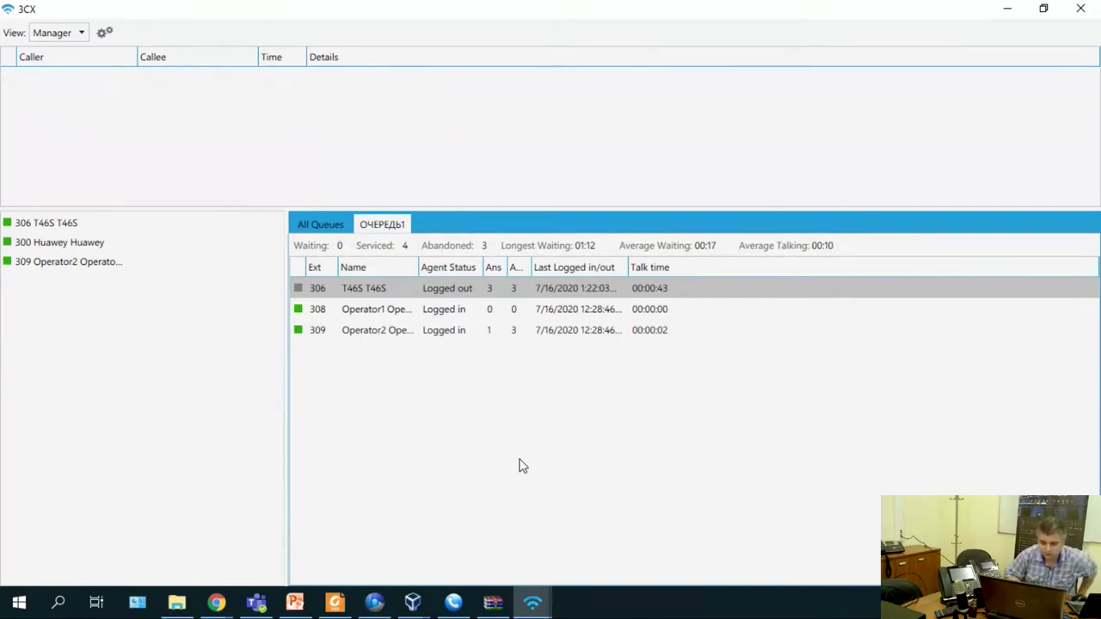
- Log agent 309 out of ОЧЕРЕДЬ1 and recheck the queue's agent list
click(408, 338)
right_click(408, 341)
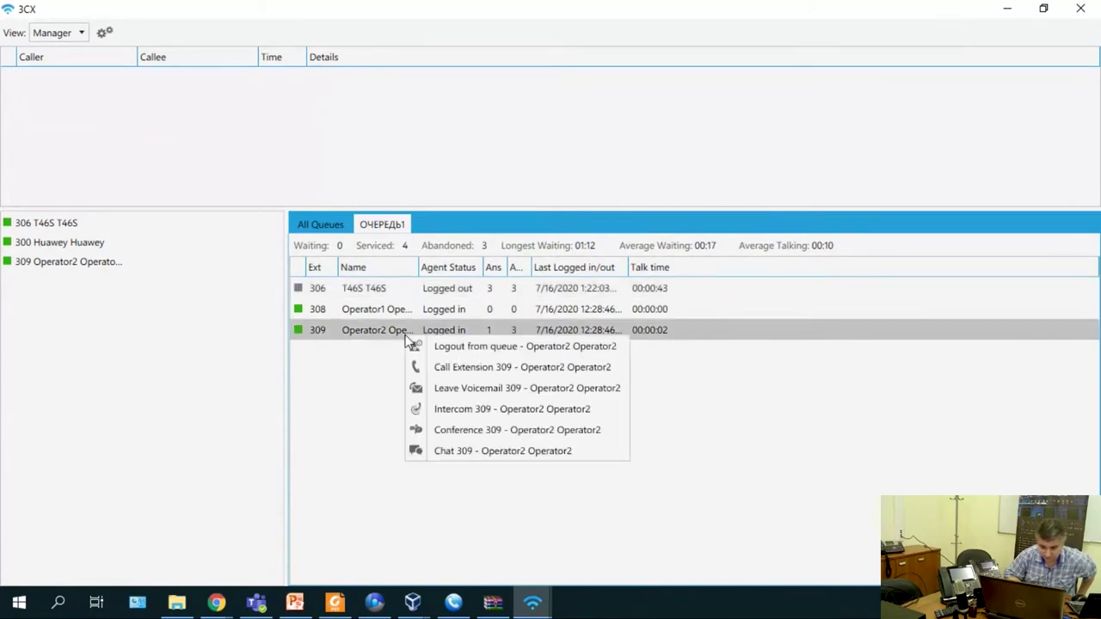
click(452, 351)
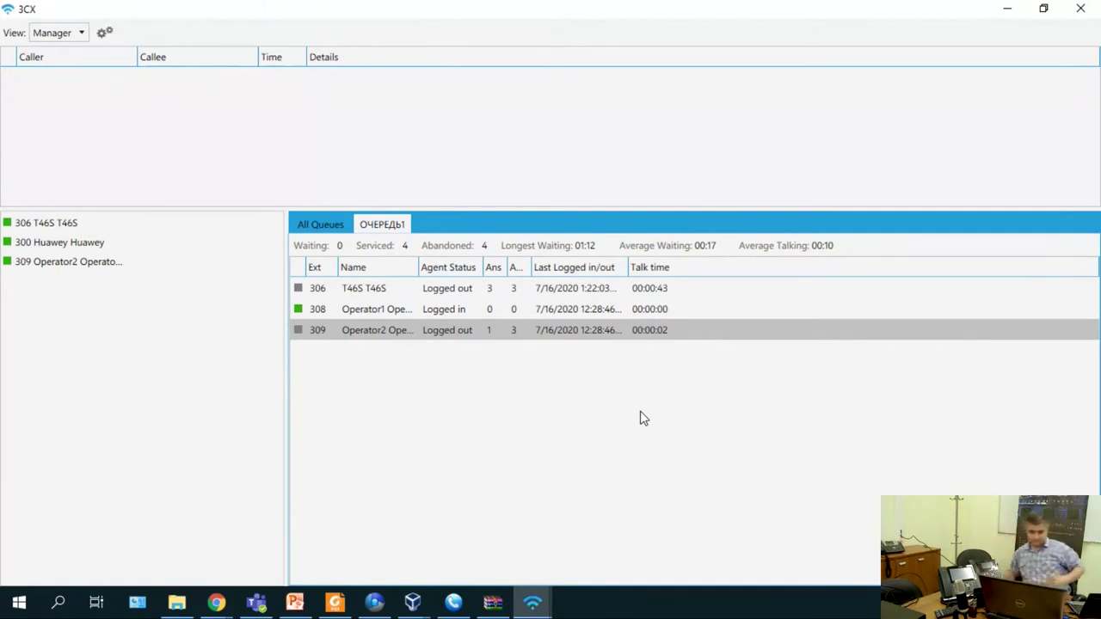
click(430, 313)
click(320, 225)
click(382, 225)
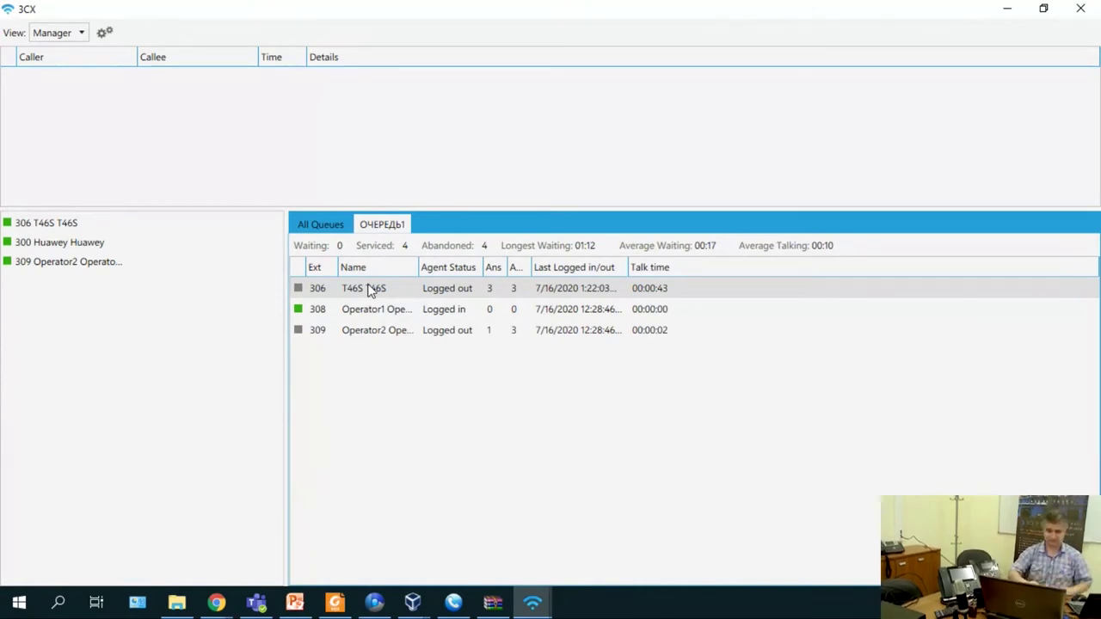
- Bring the Foxit Reader presentation forward and scroll down through the slides
click(335, 602)
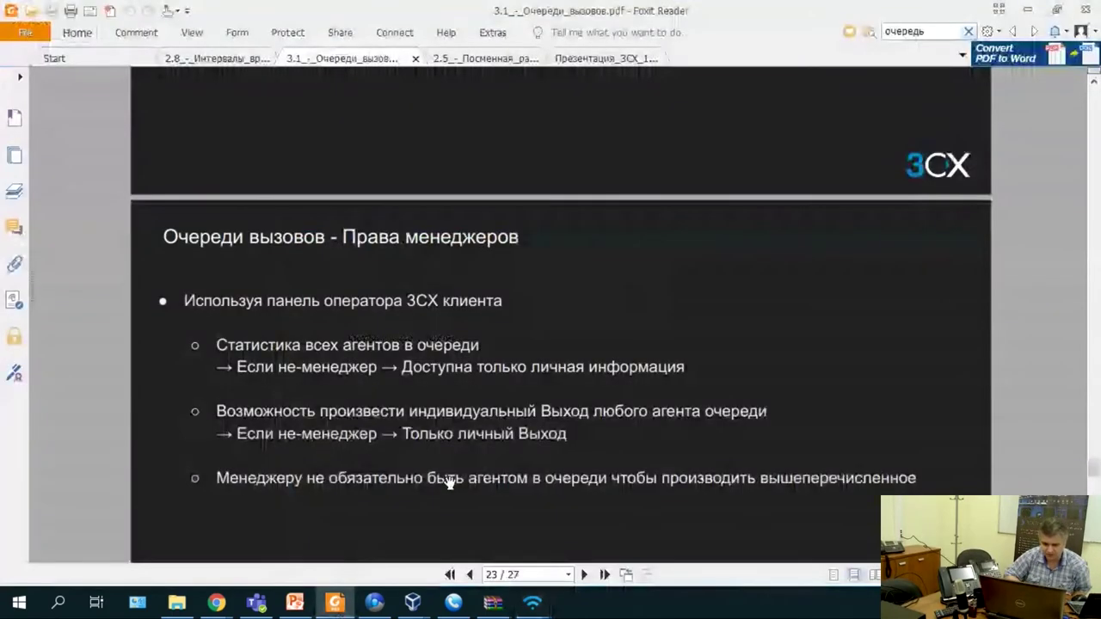
scroll(449, 482, down, 10)
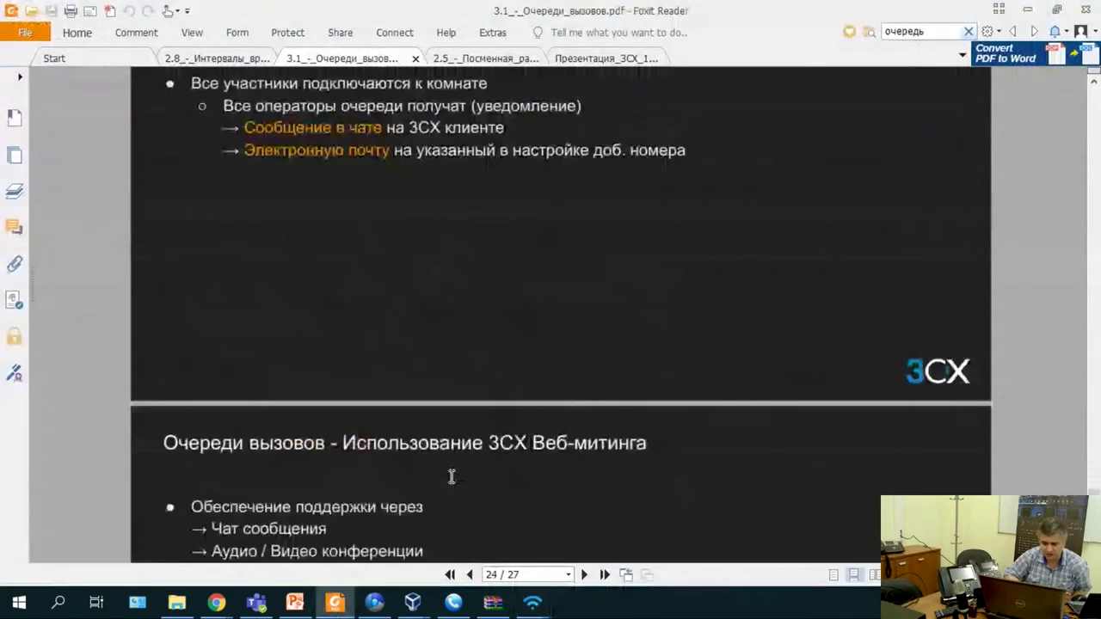
scroll(450, 476, down, 3)
scroll(451, 477, down, 3)
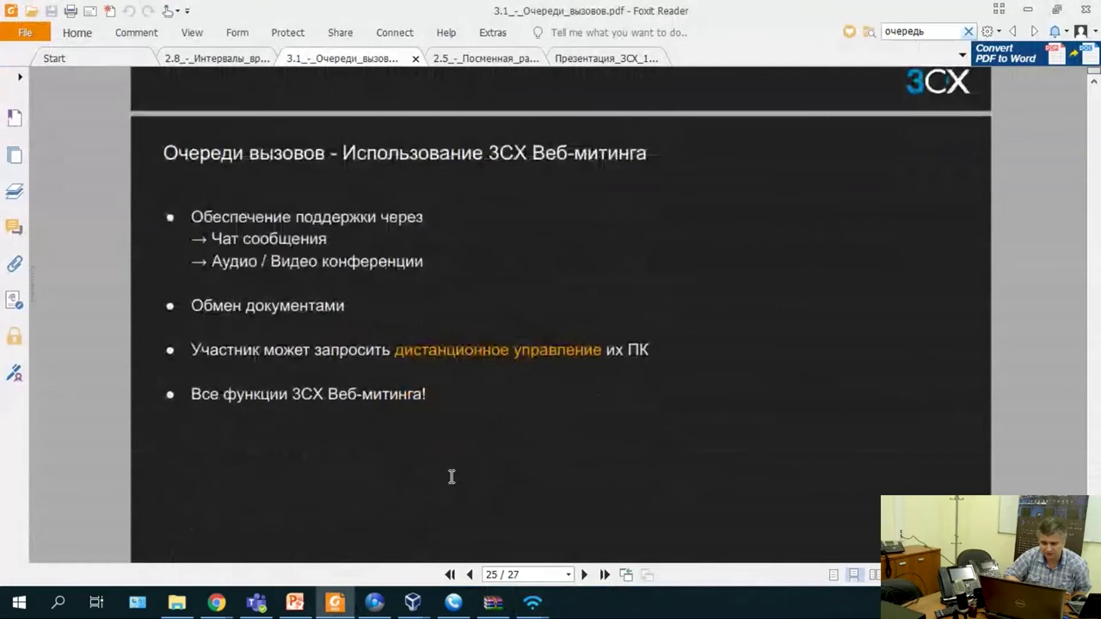
key(alt+Tab)
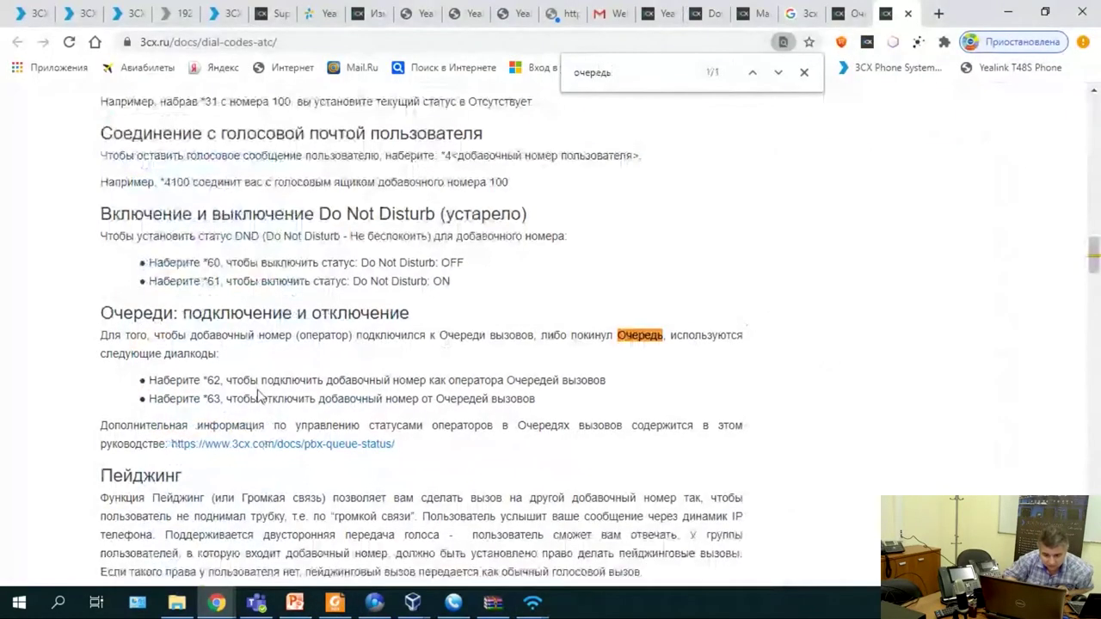
- Highlight the queue login/logout dial codes in the 3CX docs, then view the queue monitor
drag(102, 313, 749, 394)
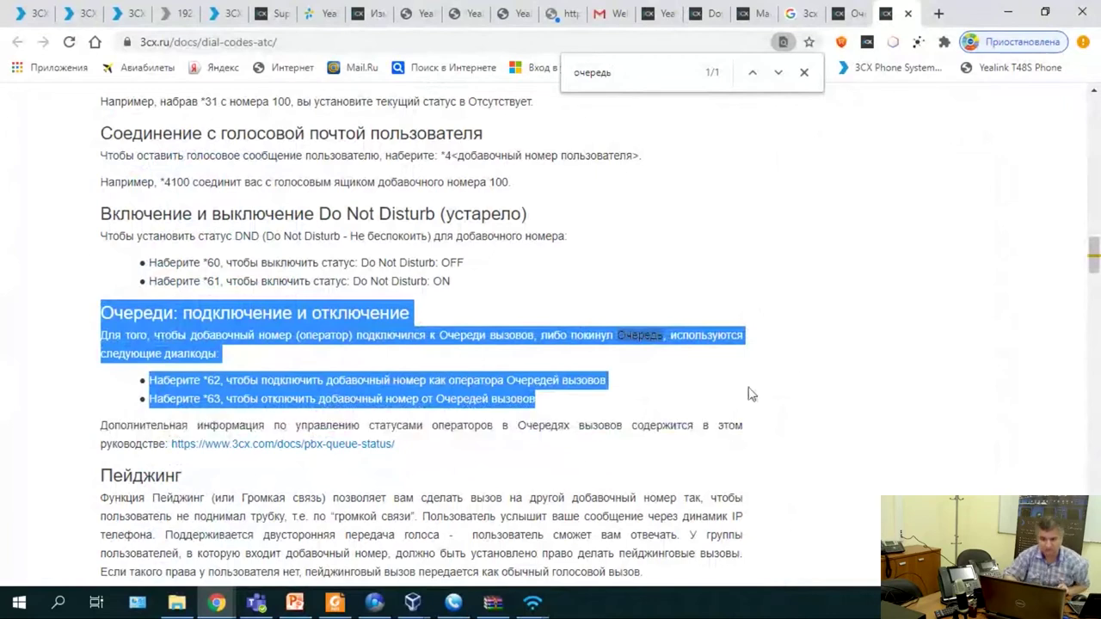
click(922, 454)
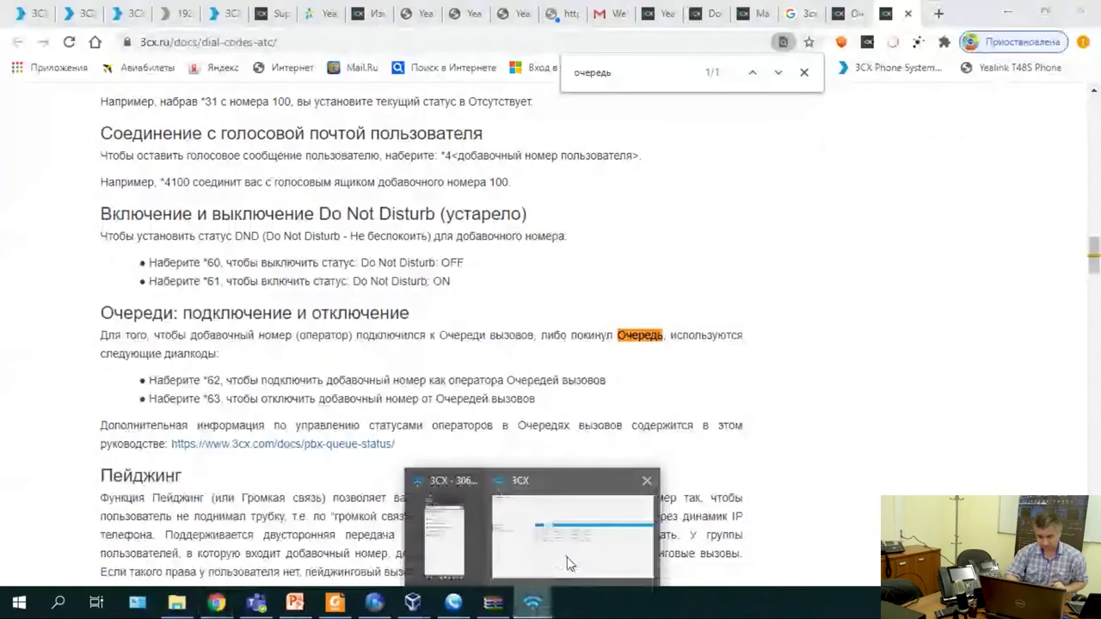
click(568, 560)
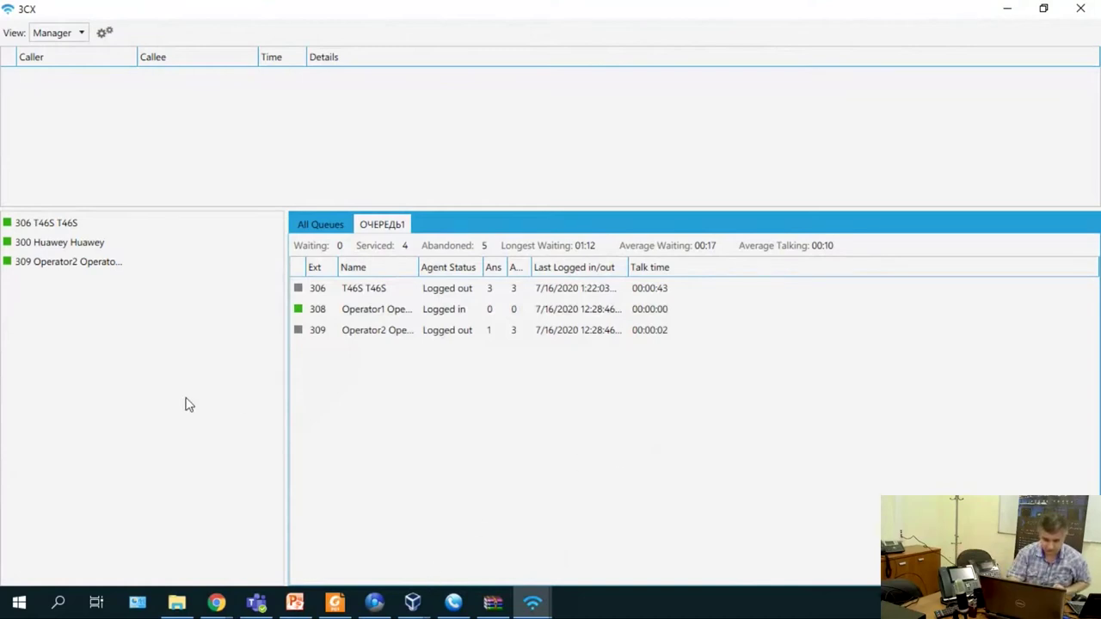
- Reopen the dial-codes page, mark the *62 queue login line, and return to the monitor
click(217, 603)
click(288, 571)
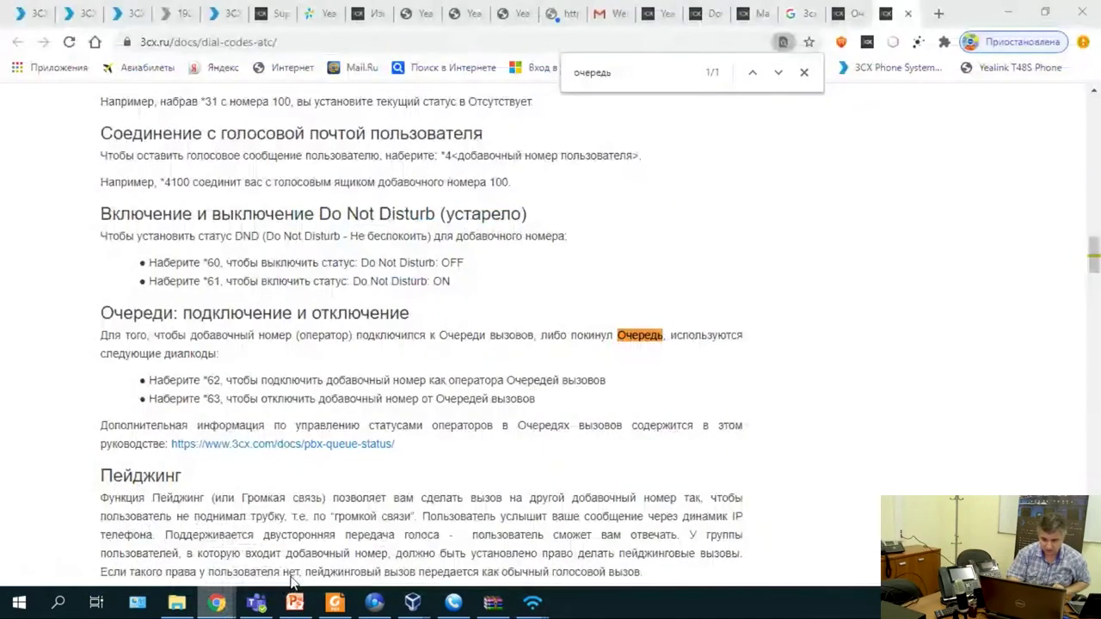
drag(148, 381, 635, 389)
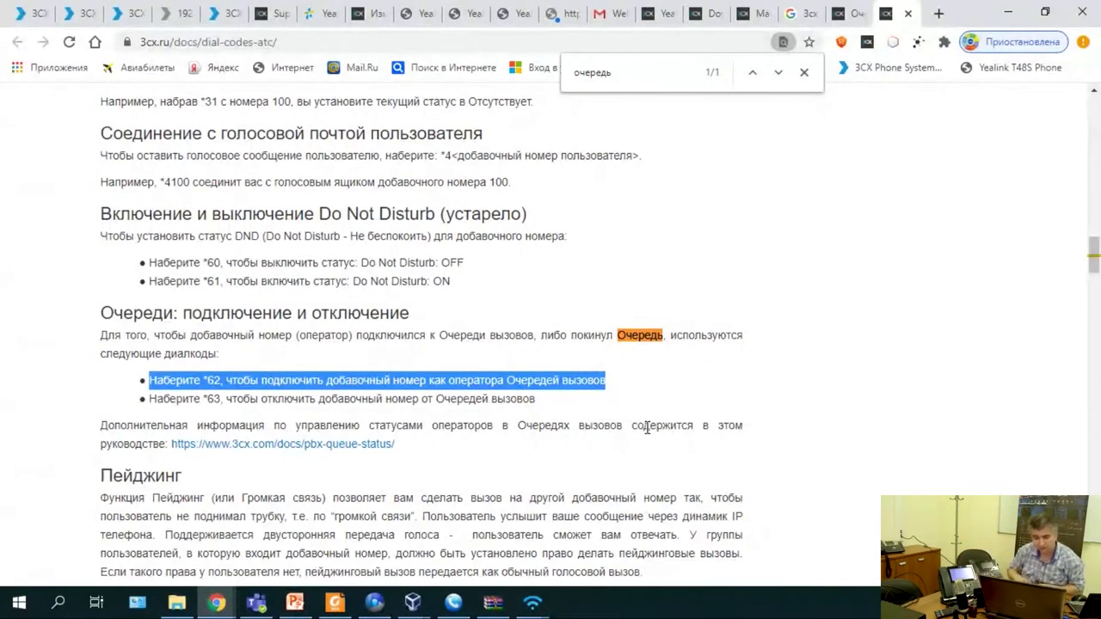
click(533, 602)
click(618, 538)
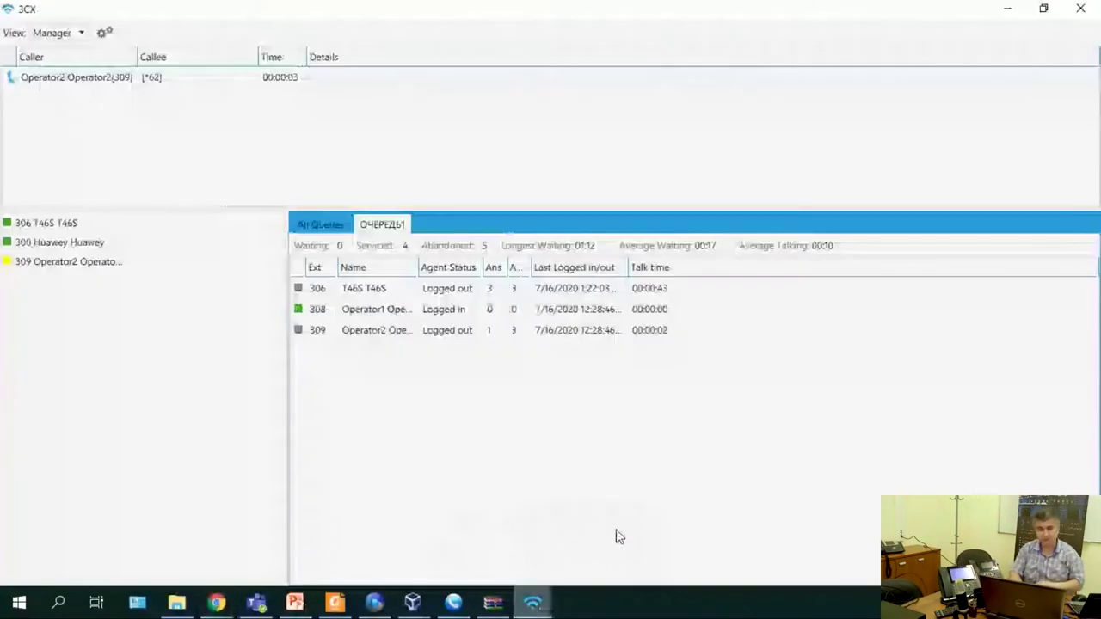
- Open the Диалкоды settings and highlight the *62 queue login code
key(alt+Tab)
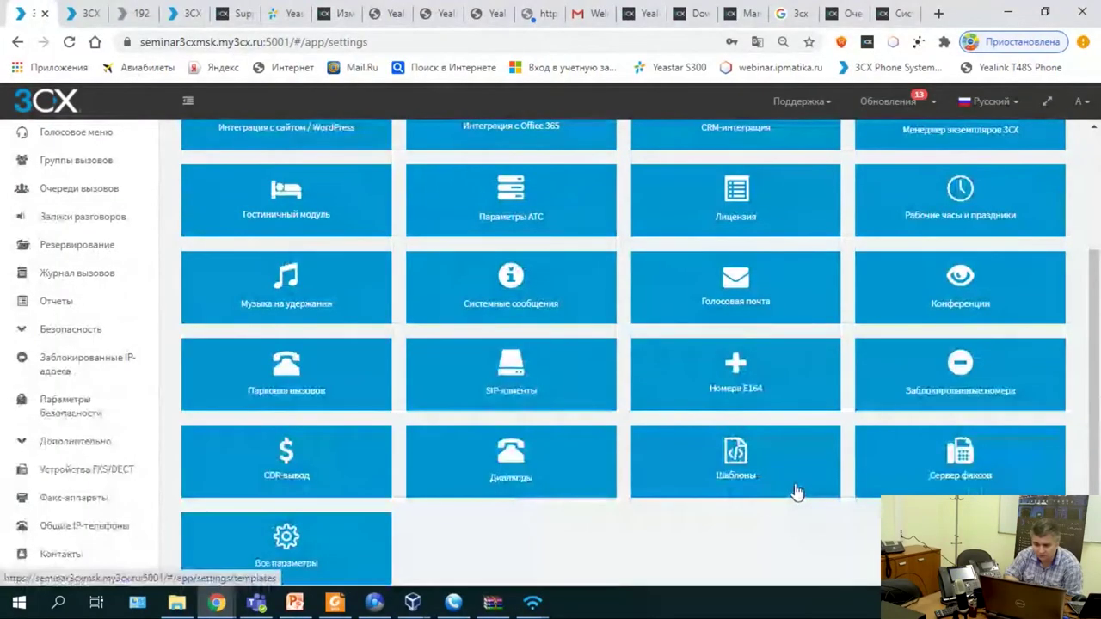
click(530, 460)
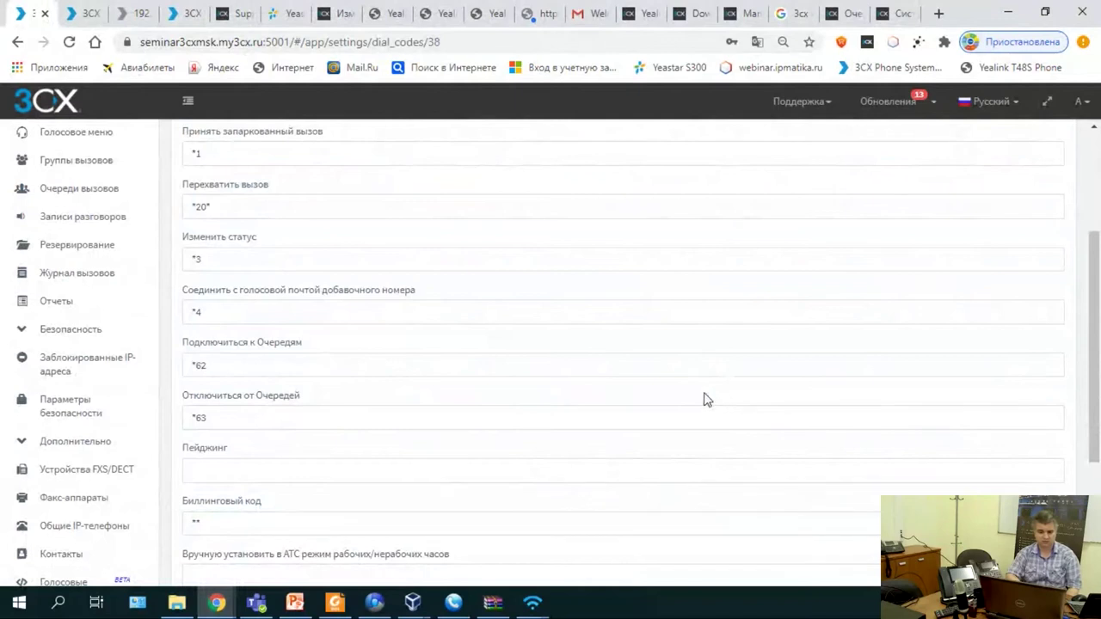
double_click(330, 362)
drag(303, 342, 184, 331)
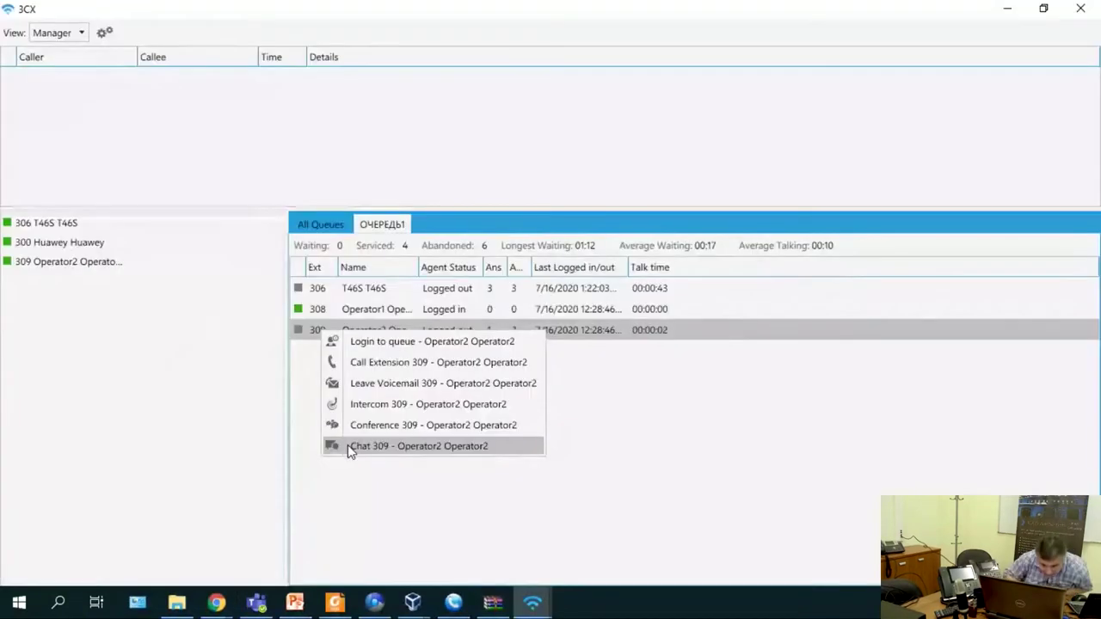
- Log extension 309 into the queue and compare the dial-code settings with the queue monitor
click(388, 343)
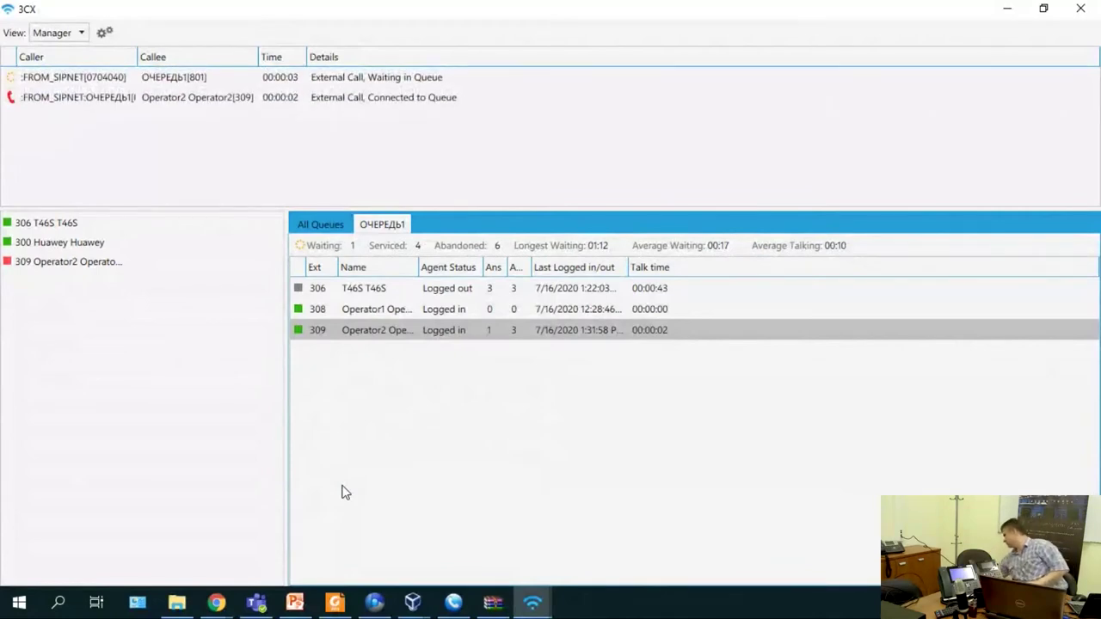
key(alt+Tab)
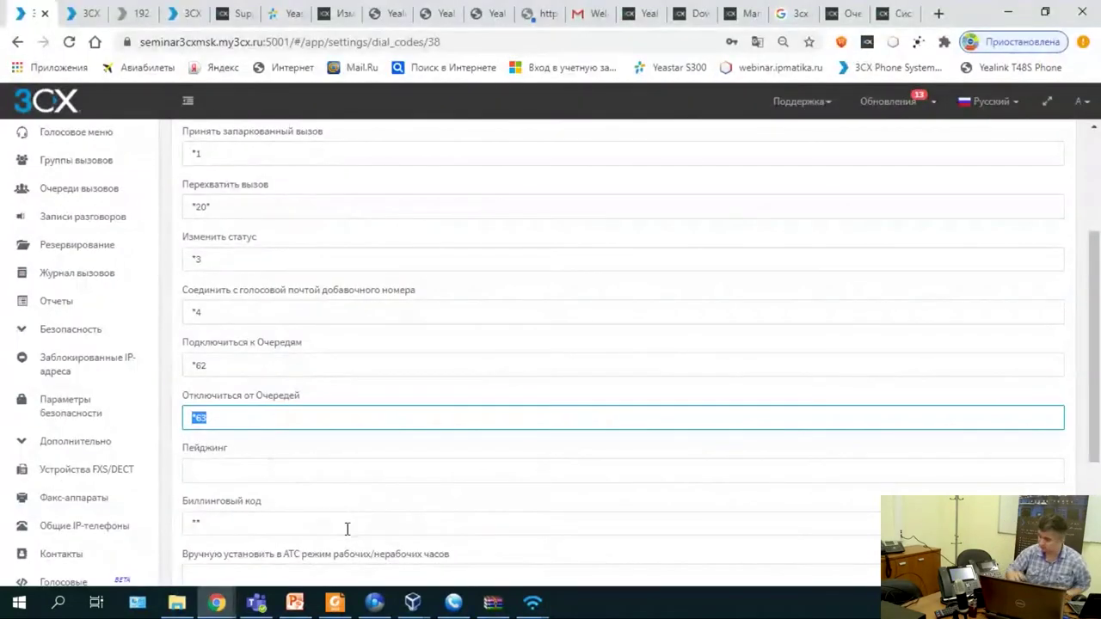
click(1010, 13)
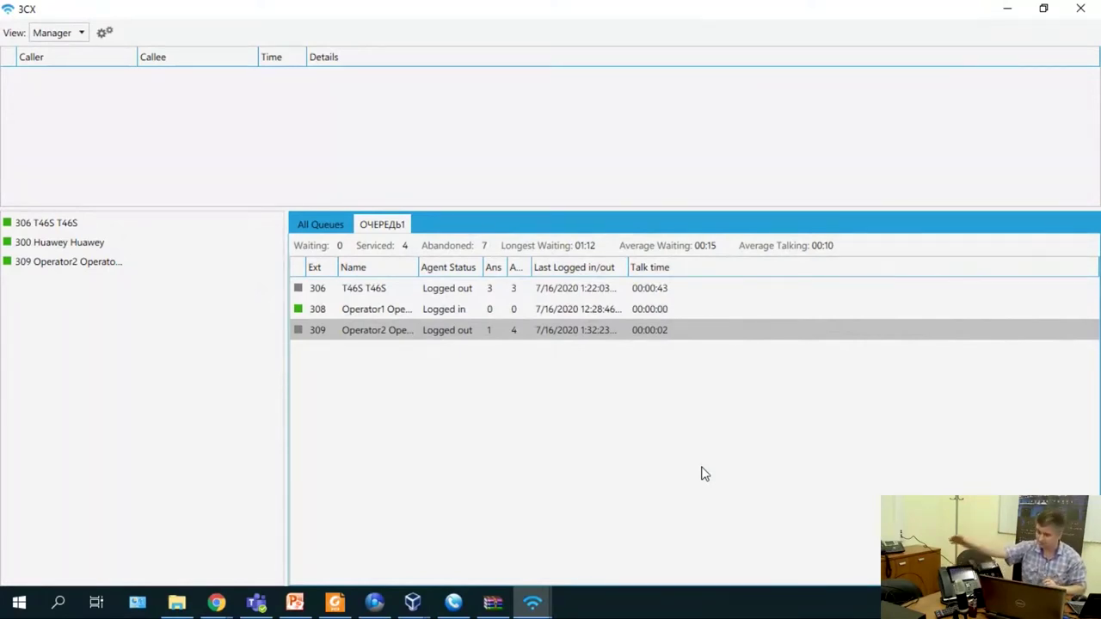
key(alt+Tab)
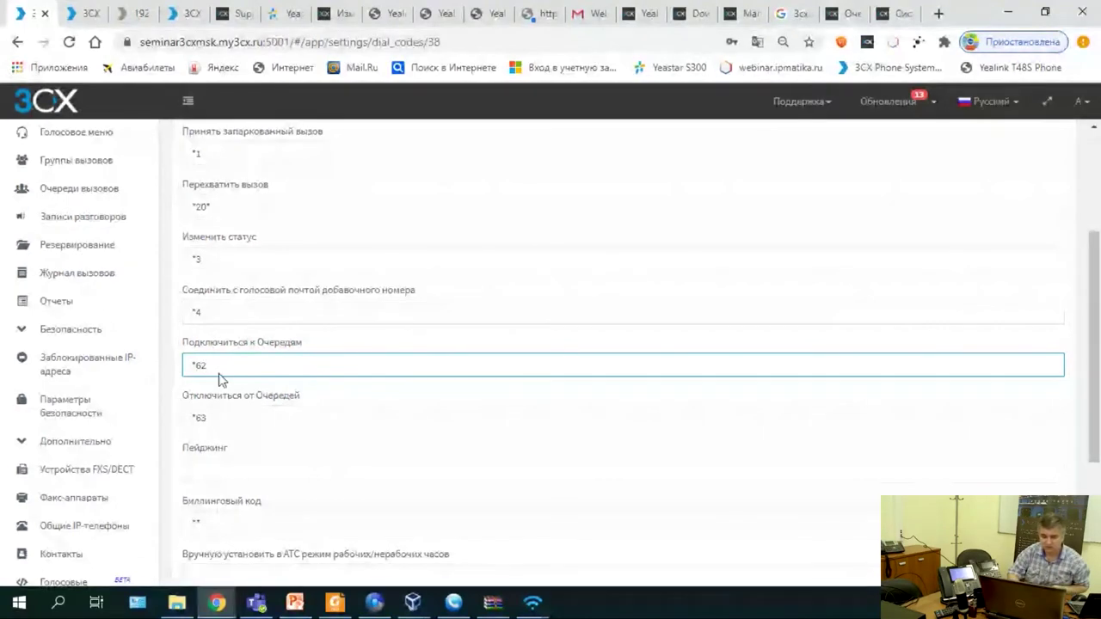
click(532, 602)
click(602, 558)
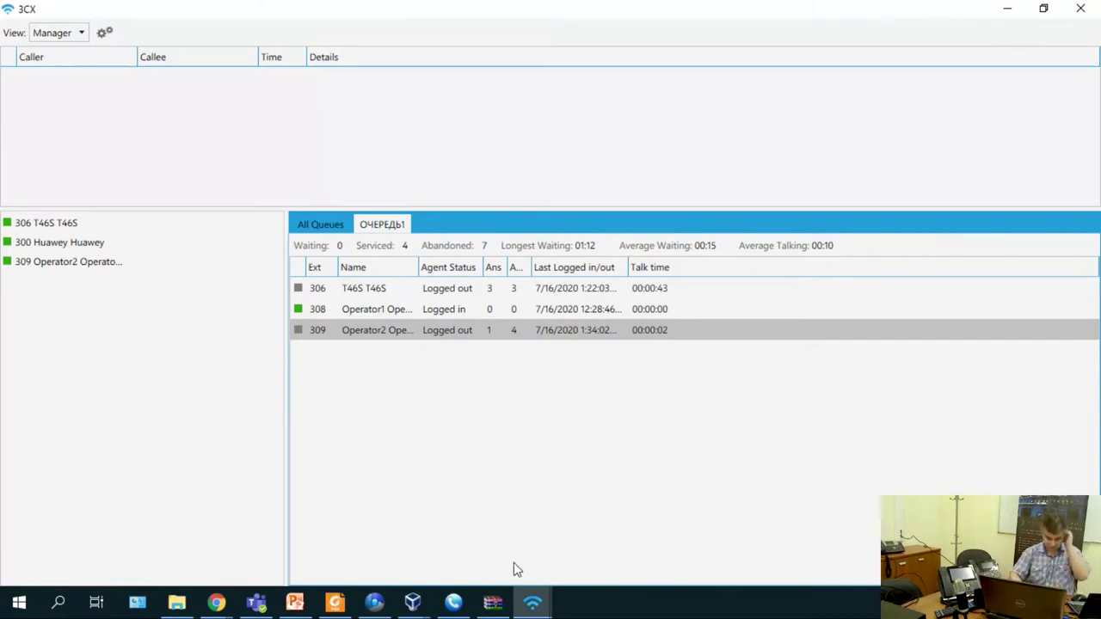
click(375, 602)
- Show Foxit slide 20/27 on queue login and logout, then return to the 3CX queue monitor
click(375, 602)
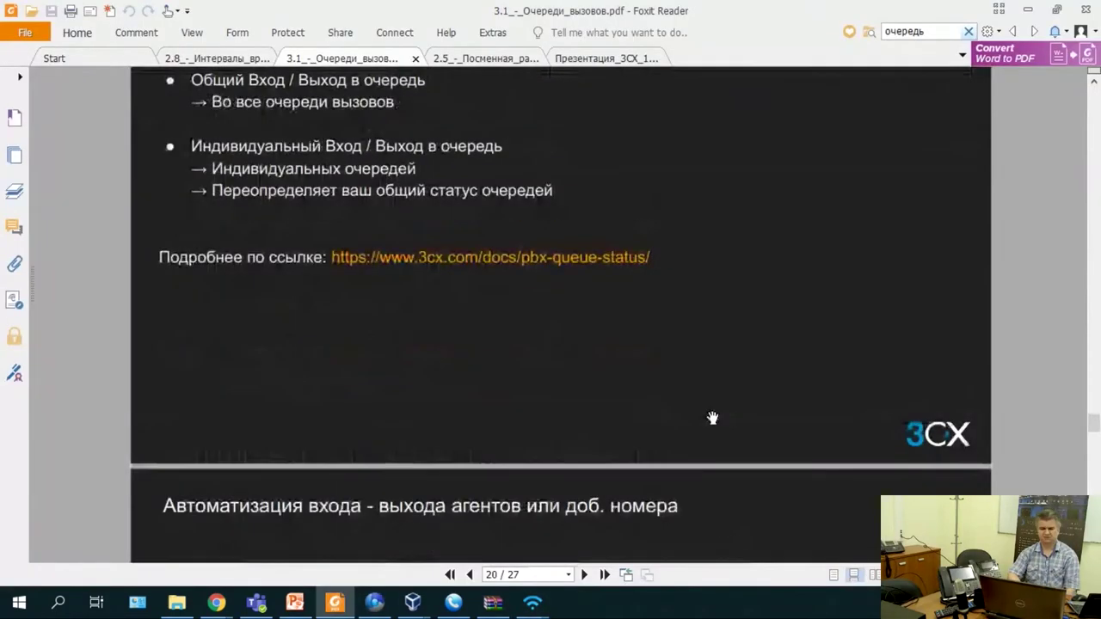
scroll(713, 418, up, 1)
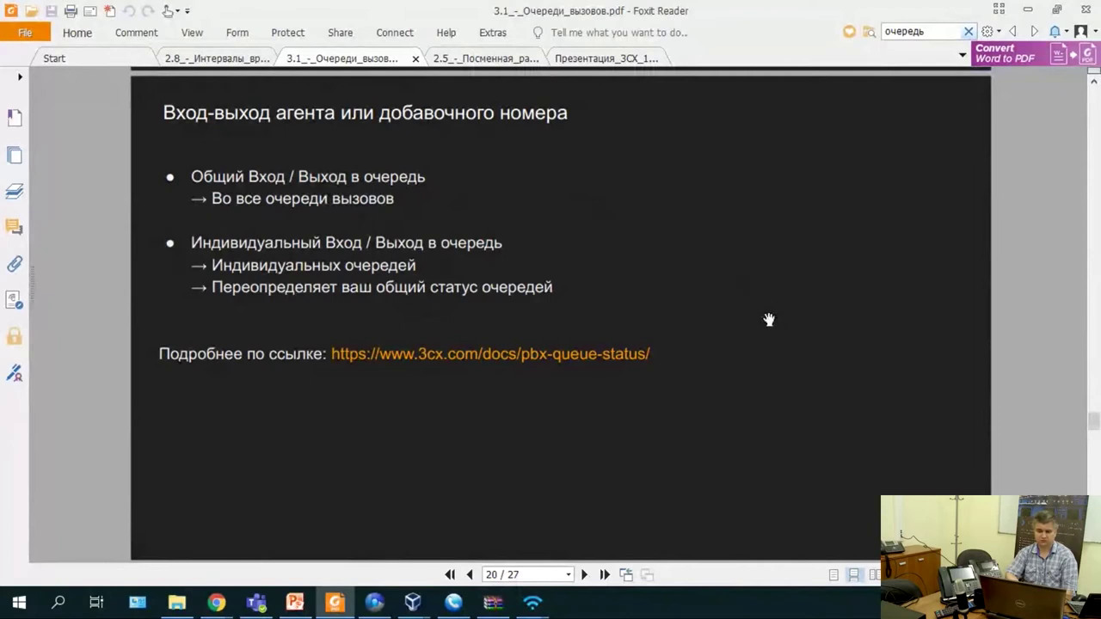
click(532, 602)
click(623, 572)
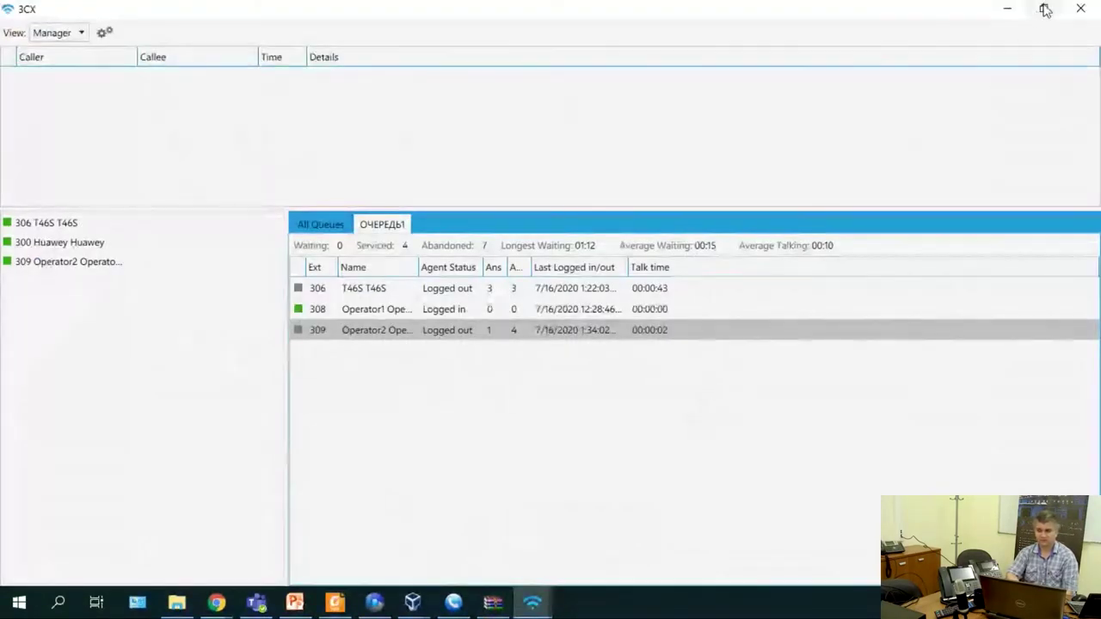
- Log agents 309 and 306 back into ОЧЕРЕДЬ1 using Login to queue in Manager view
key(alt+Tab)
click(374, 604)
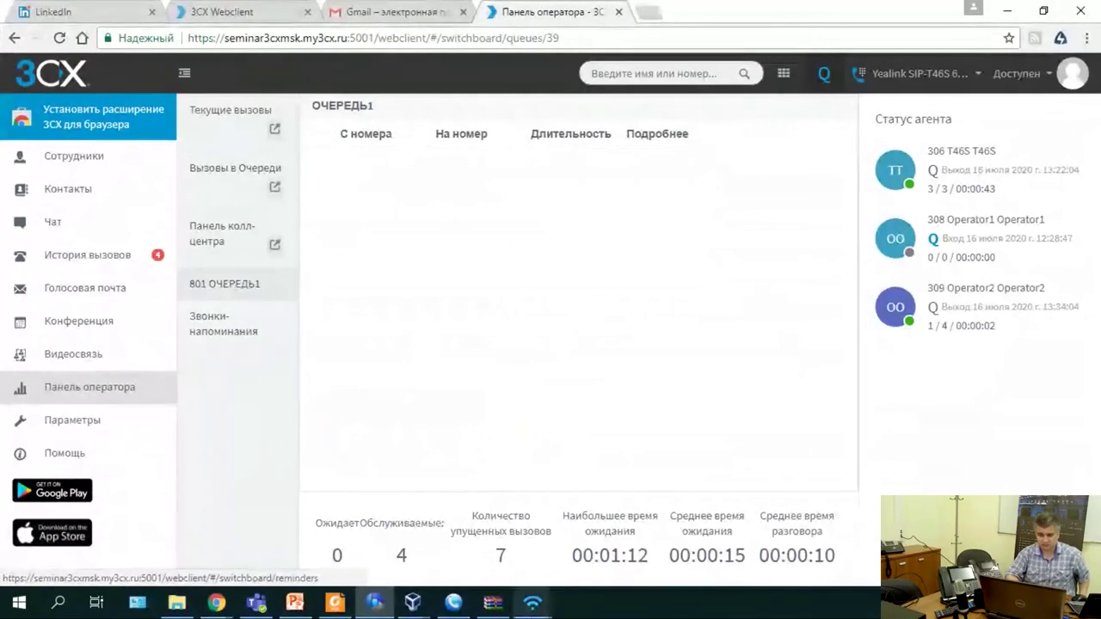
click(527, 605)
right_click(555, 332)
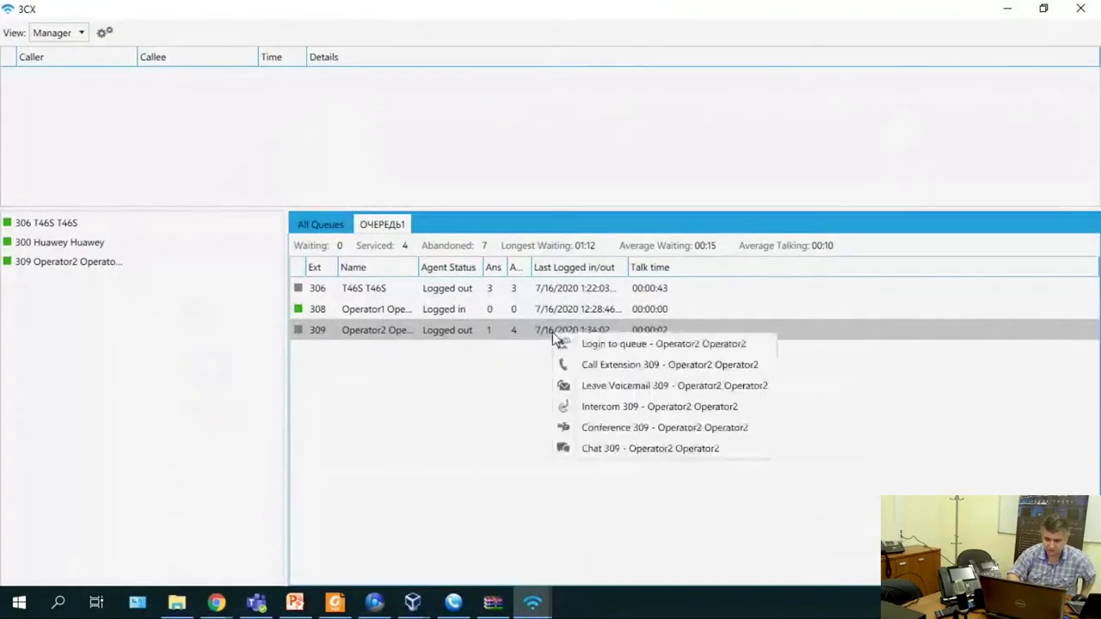
click(603, 345)
click(457, 300)
right_click(457, 298)
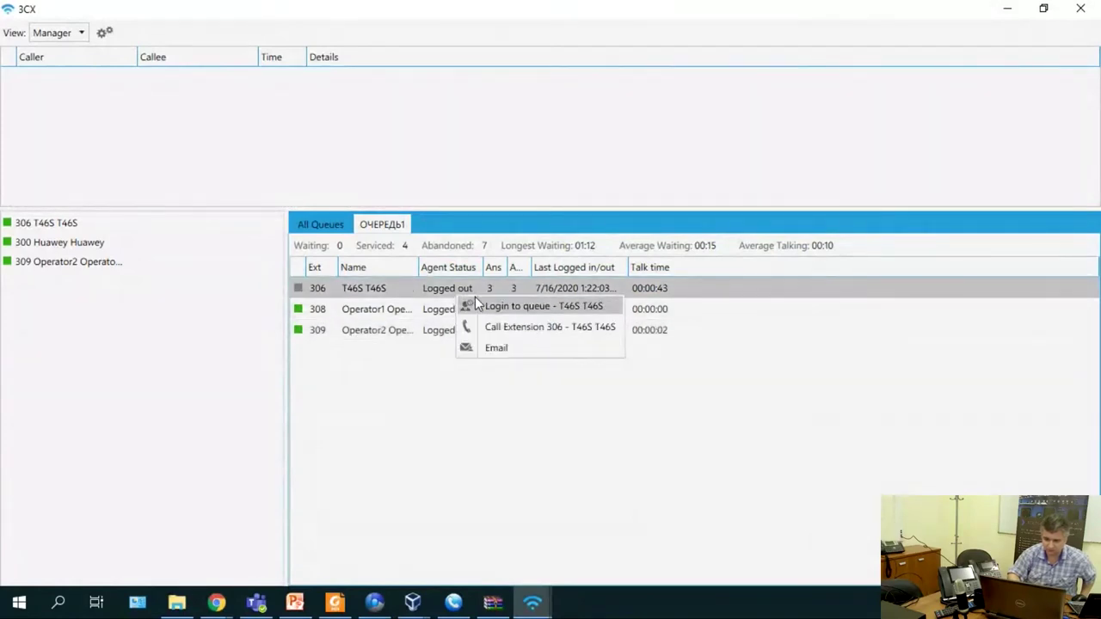
click(490, 308)
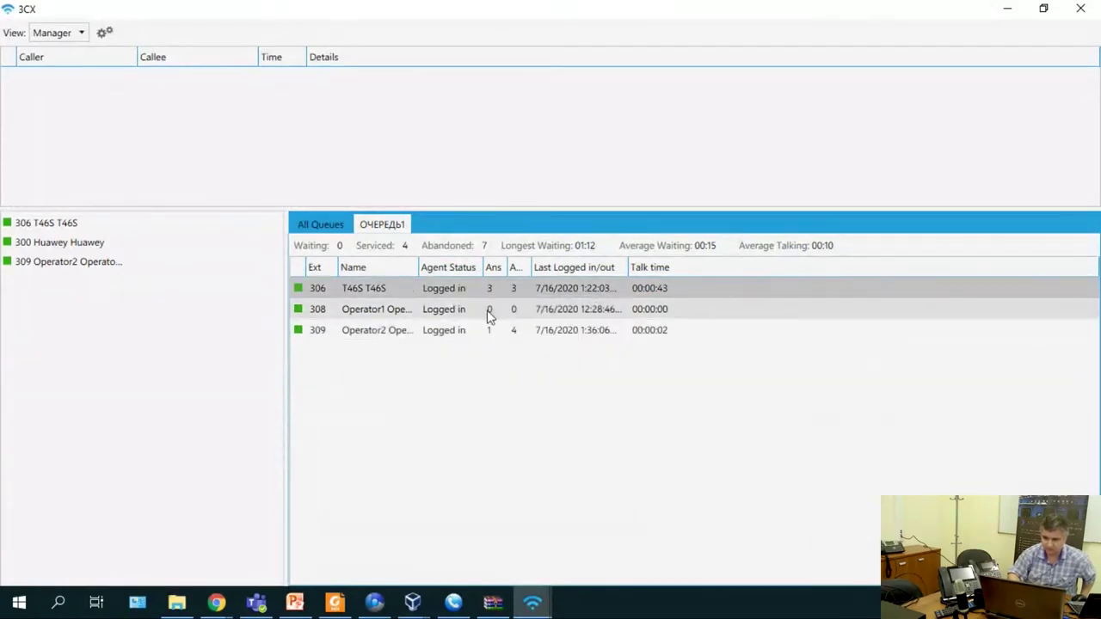
click(408, 311)
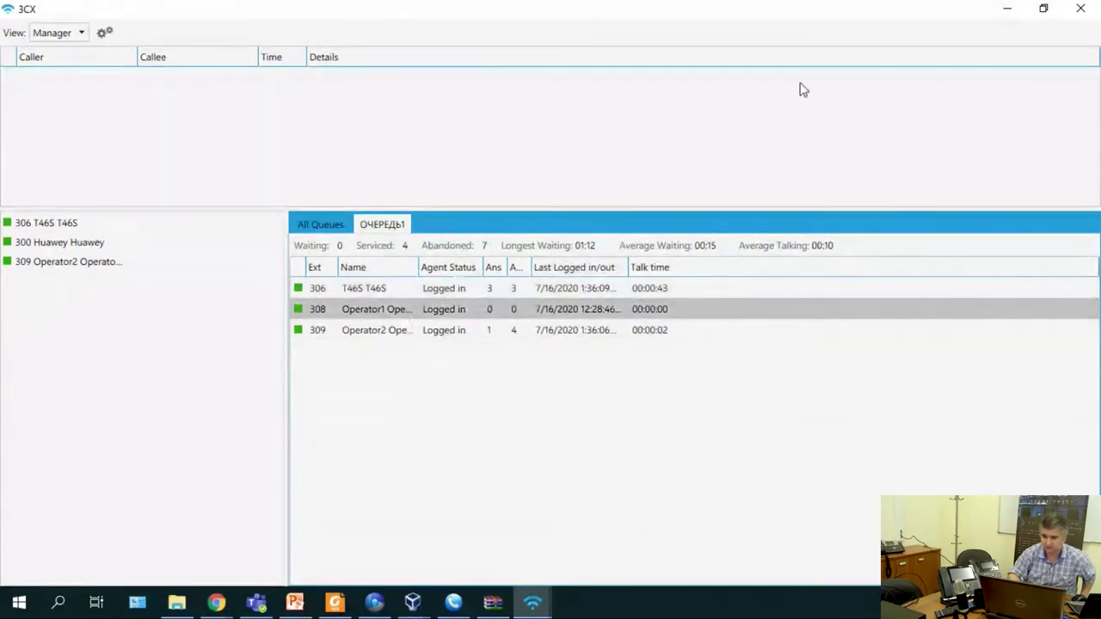
- Answer the incoming queue call in the web client, then end it
click(1020, 10)
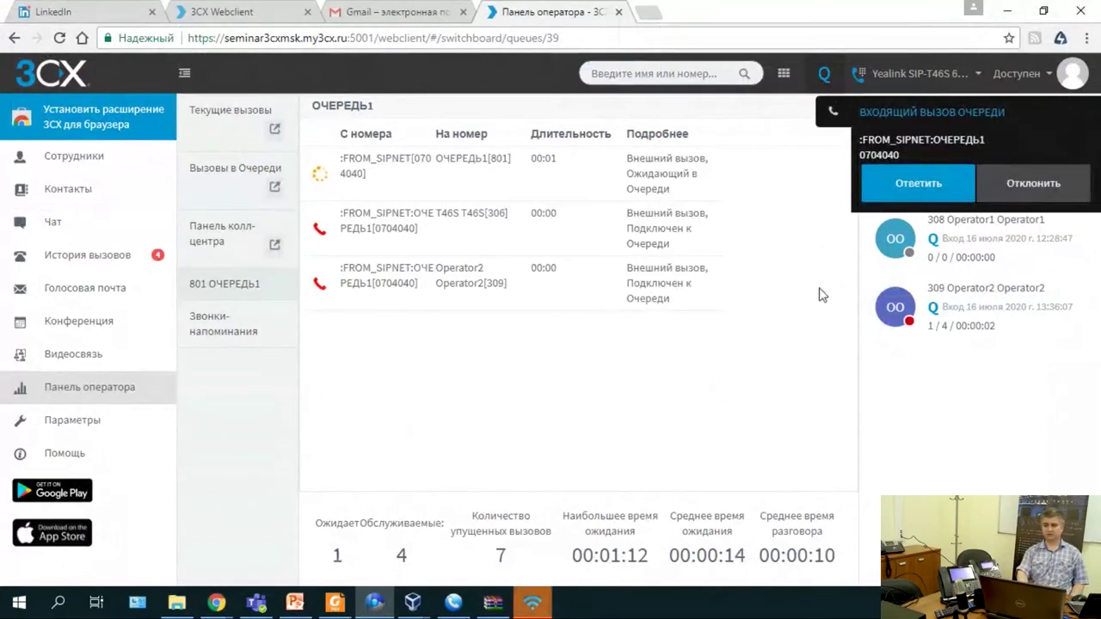
click(876, 193)
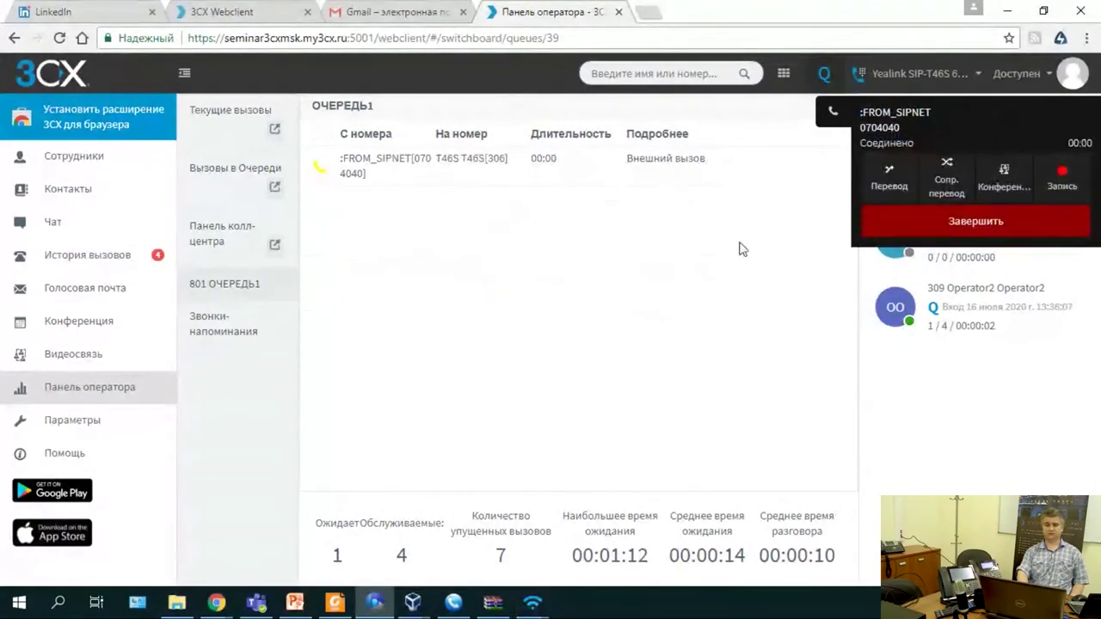
click(934, 218)
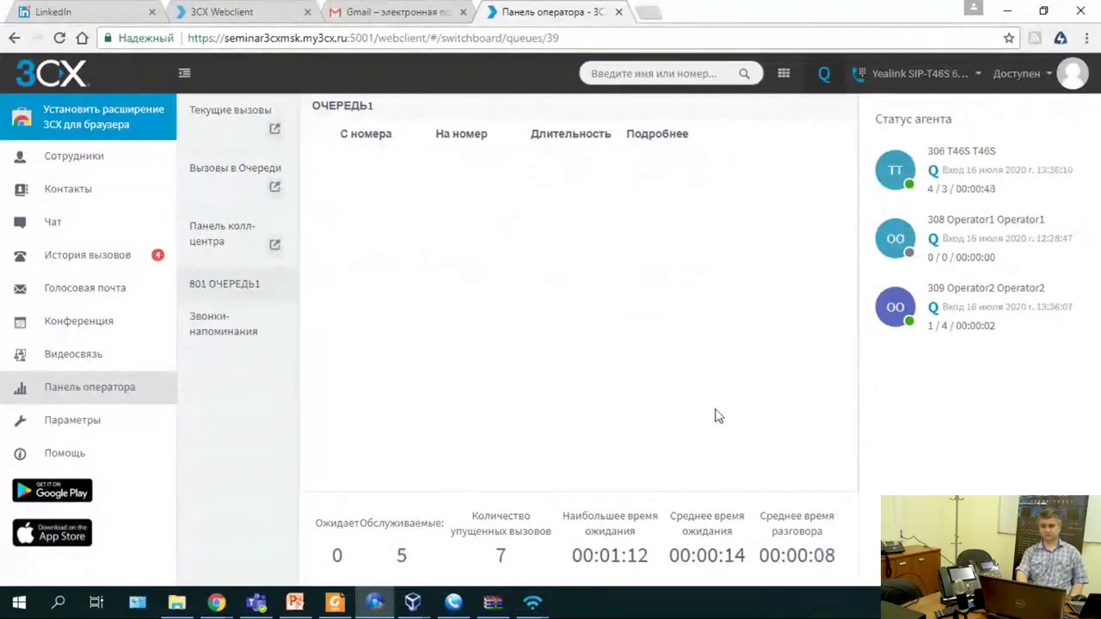
- Show the Панель колл-центра wallboard and the Вызовы в Очереди view with agent status
click(228, 237)
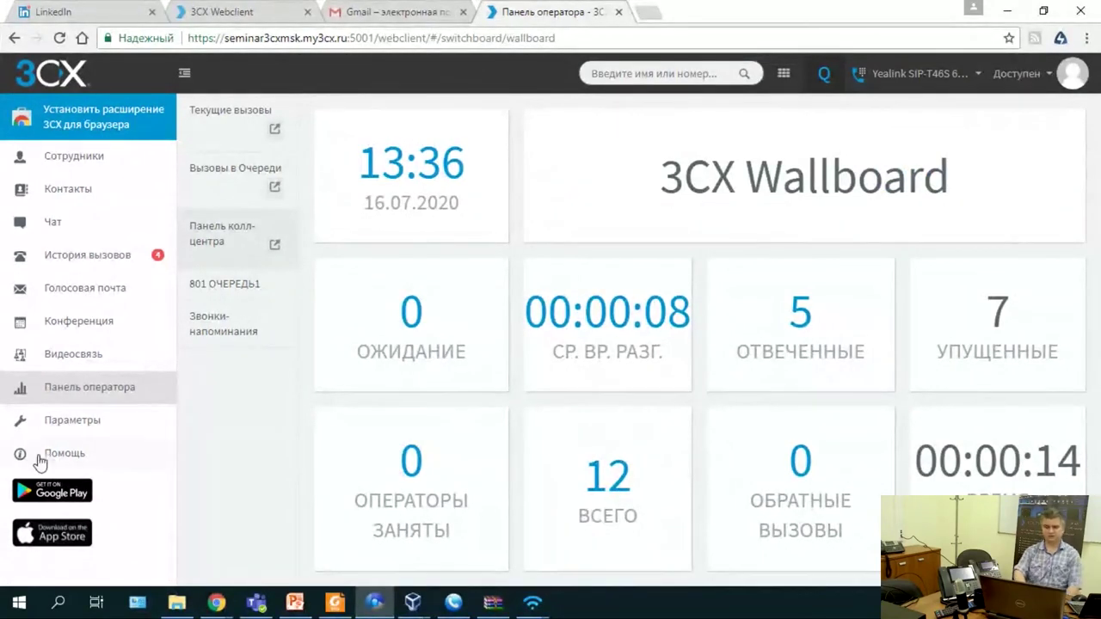
click(221, 176)
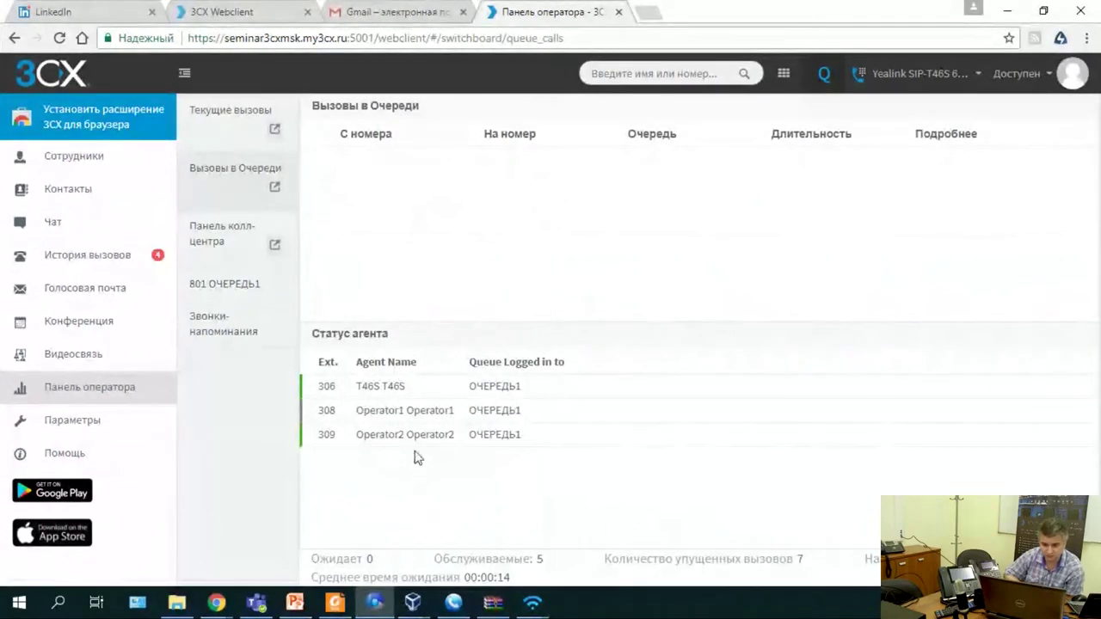
right_click(400, 384)
click(352, 399)
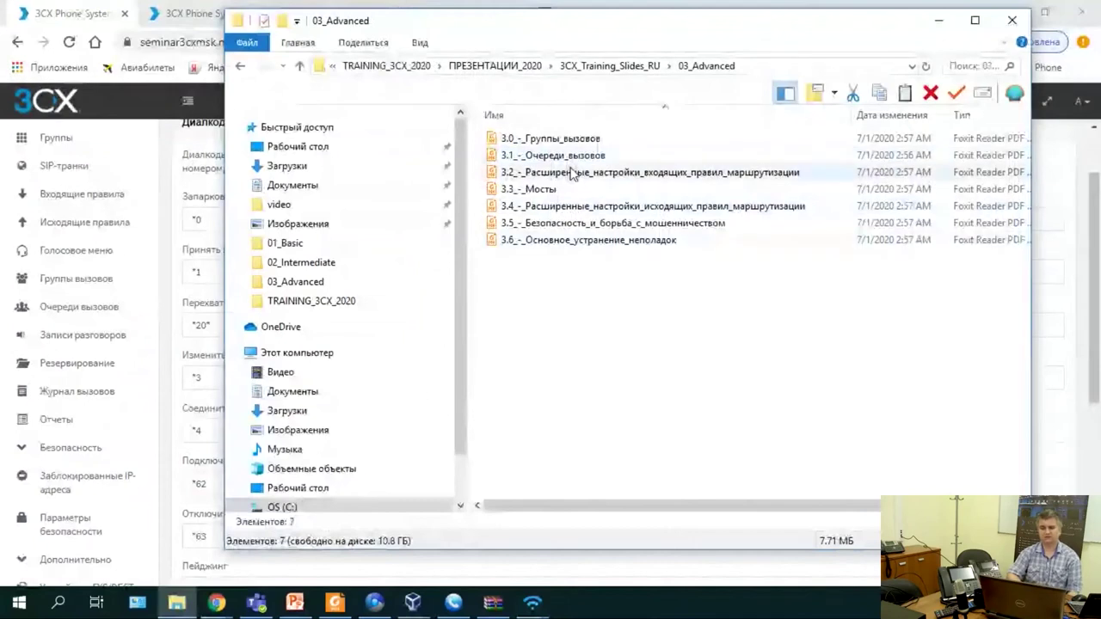
- Open the 3.0_-_Группы_вызовов presentation and scroll to slide 2
click(586, 140)
double_click(586, 140)
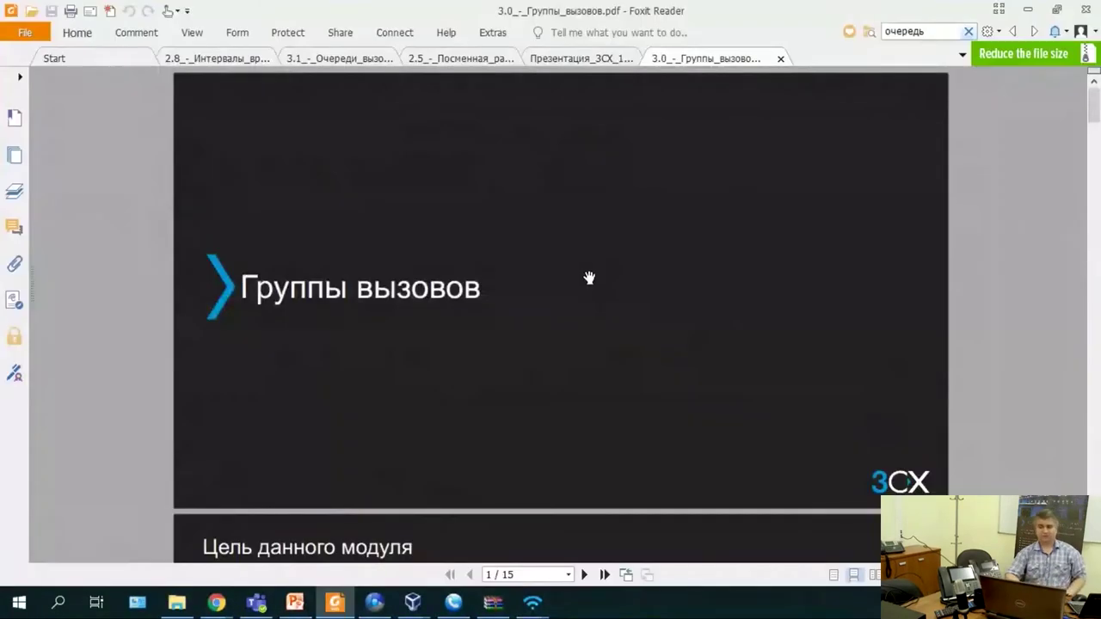
scroll(591, 275, down, 3)
scroll(592, 275, down, 2)
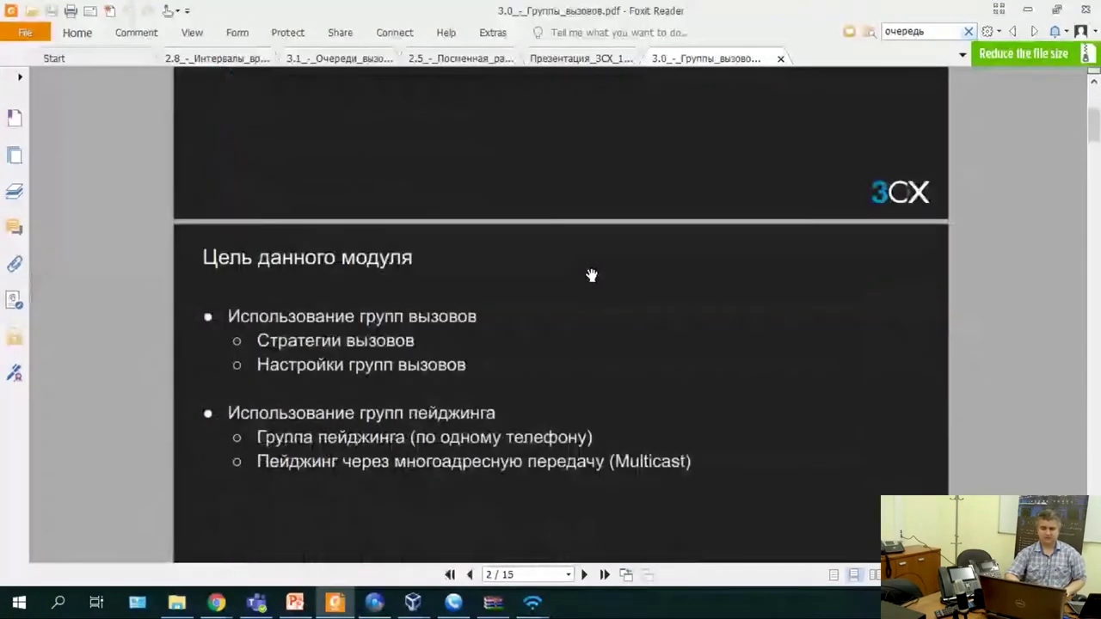
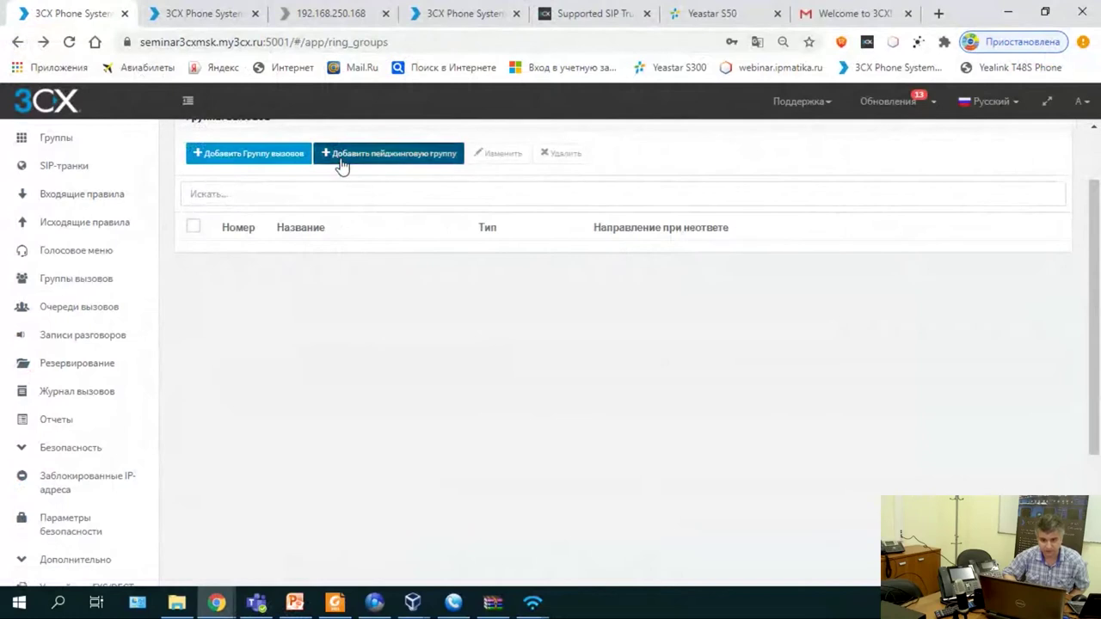
- Start a new paging group and set its call distribution to multicast paging
click(499, 316)
click(491, 347)
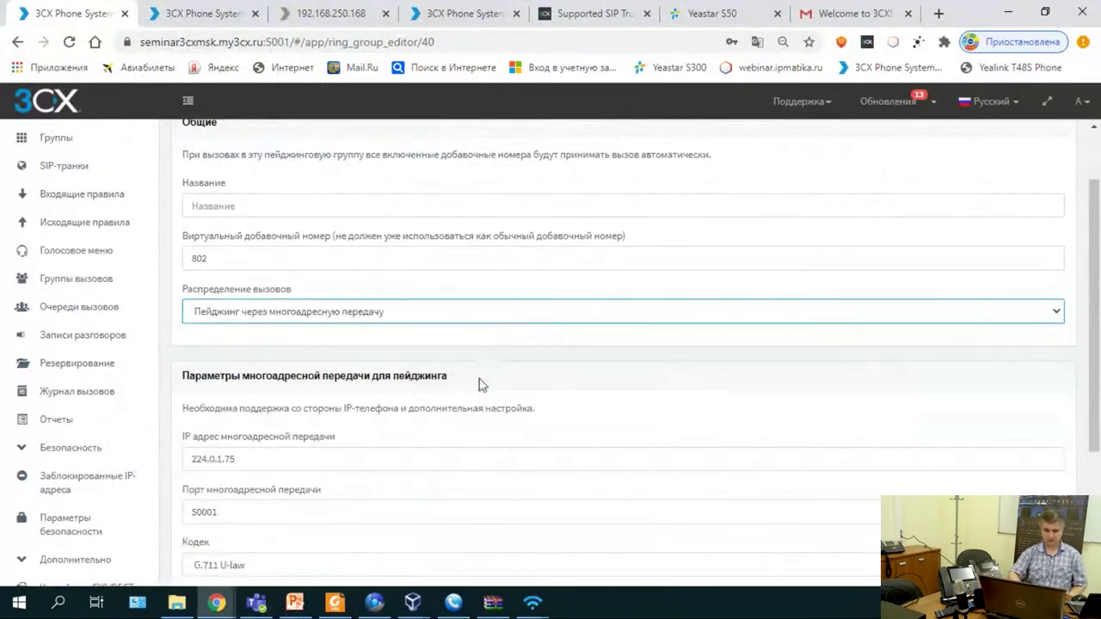
scroll(482, 387, down, 3)
scroll(483, 389, up, 3)
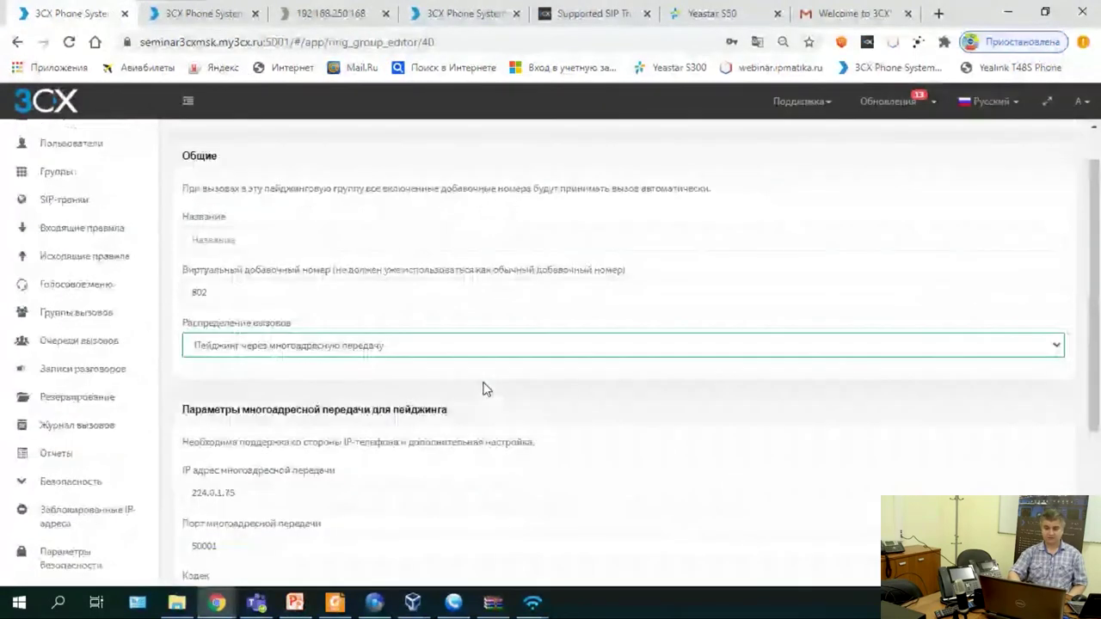
scroll(489, 375, down, 3)
scroll(487, 370, up, 3)
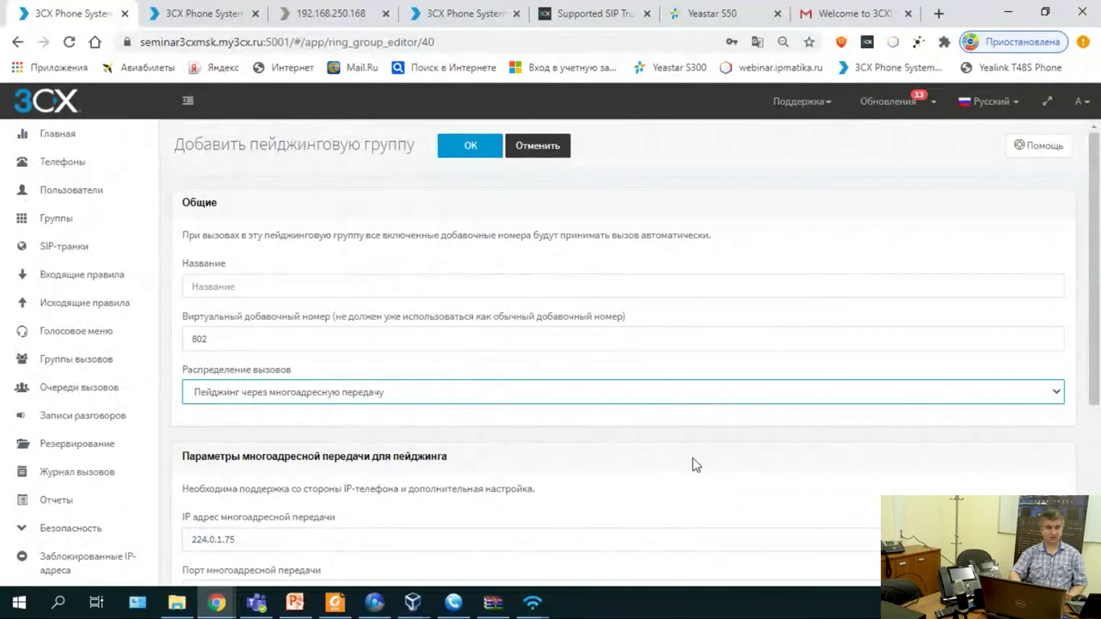
scroll(693, 458, down, 3)
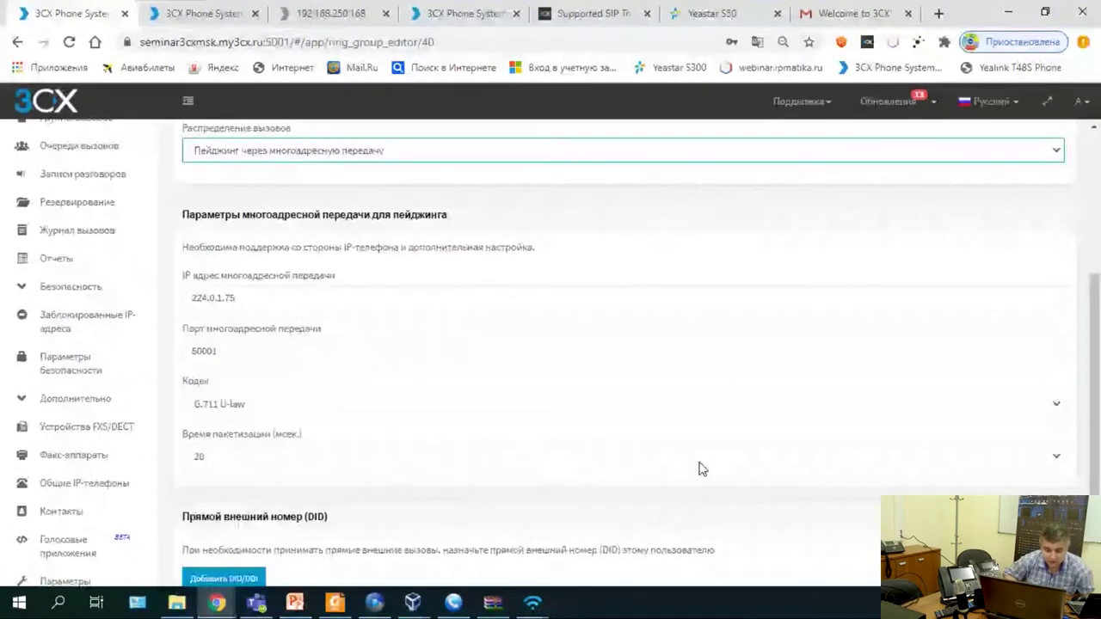
- Select and review the multicast address 224.0.1.75 with port 50001
drag(268, 297, 184, 298)
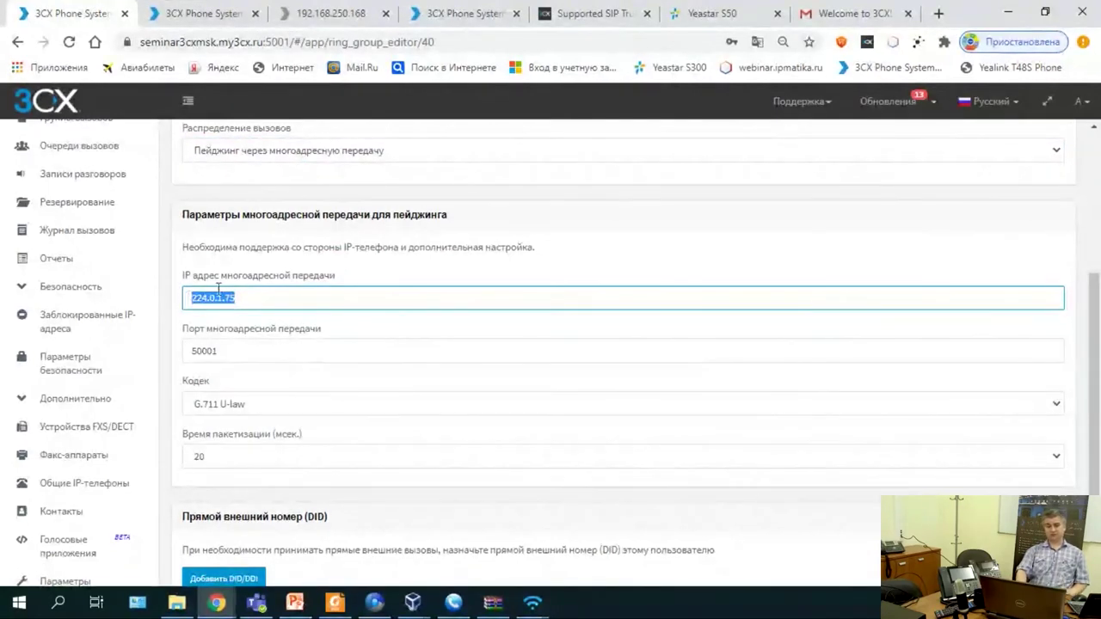
click(267, 299)
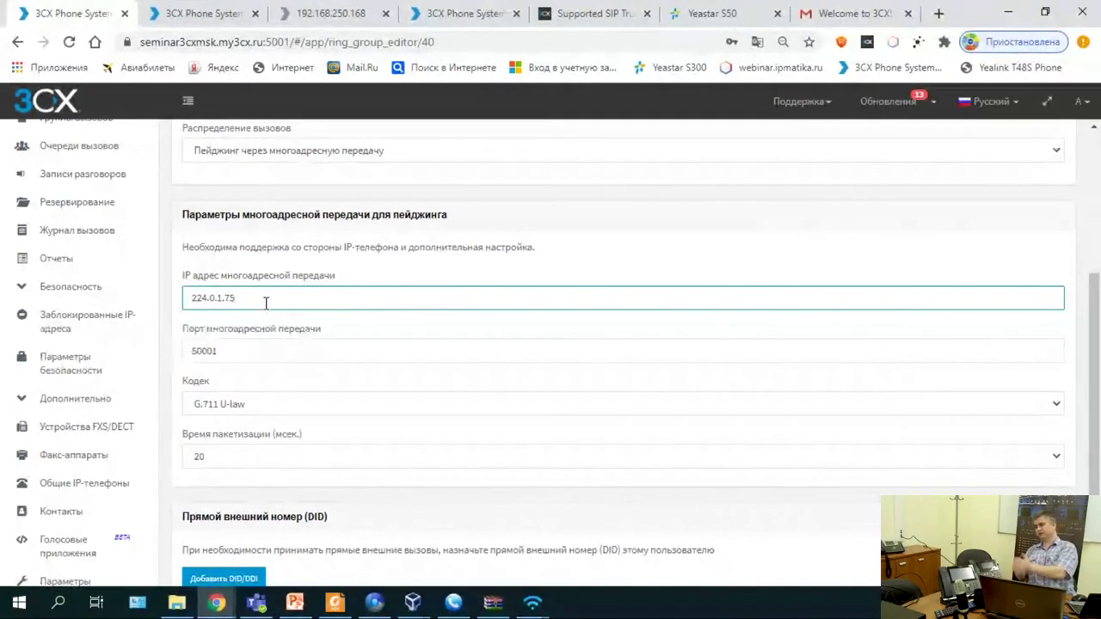
key(ctrl+a)
scroll(389, 305, up, 3)
scroll(387, 310, down, 3)
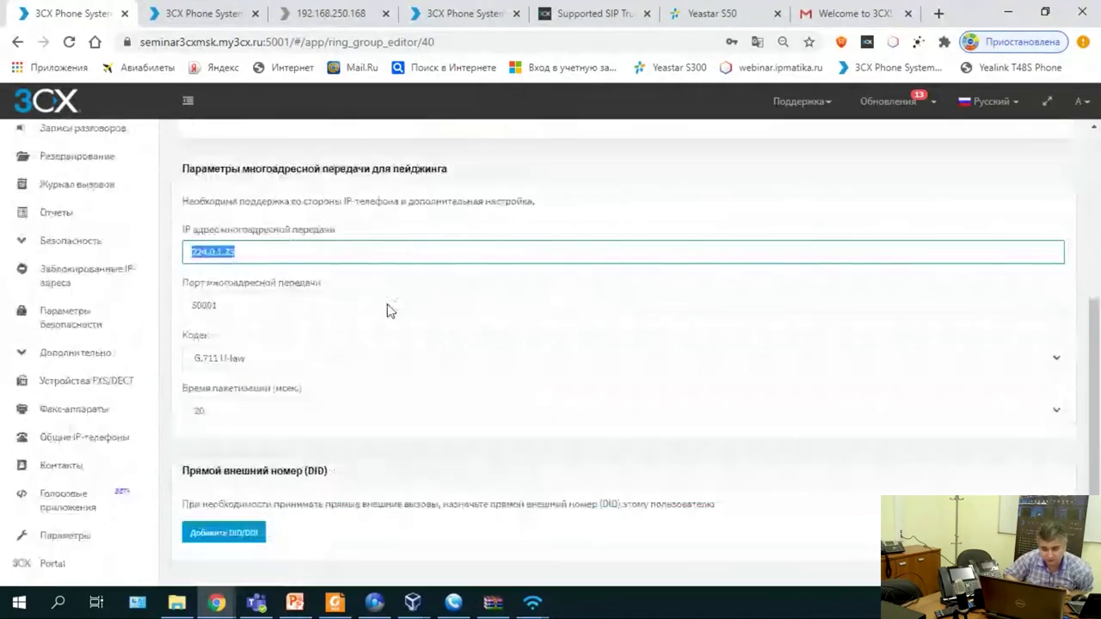
scroll(388, 305, up, 2)
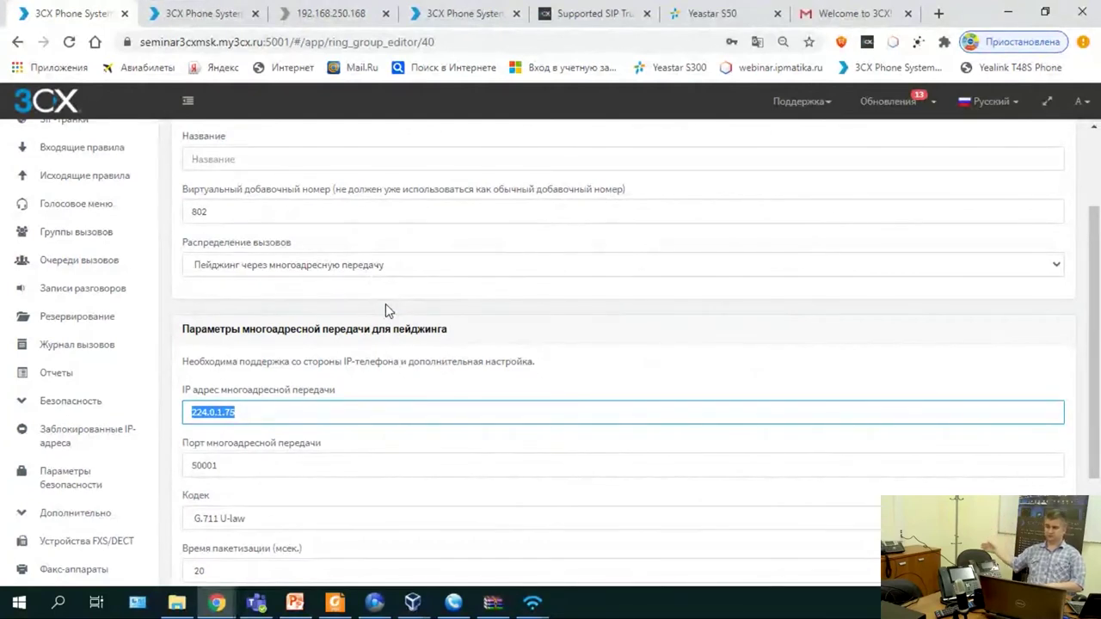
scroll(605, 484, up, 1)
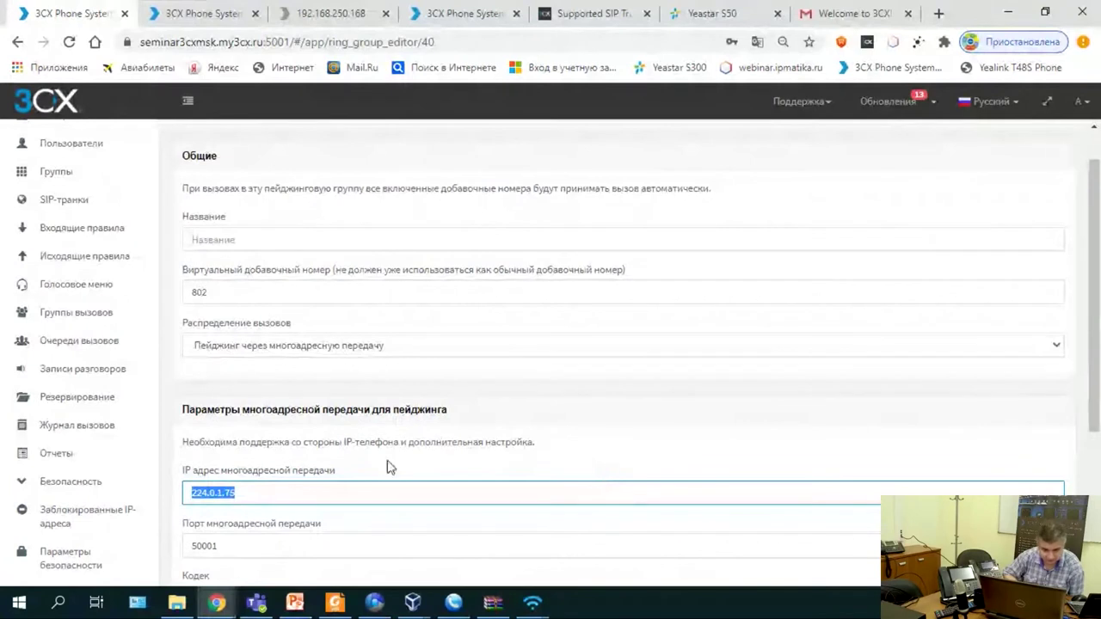
scroll(327, 406, up, 1)
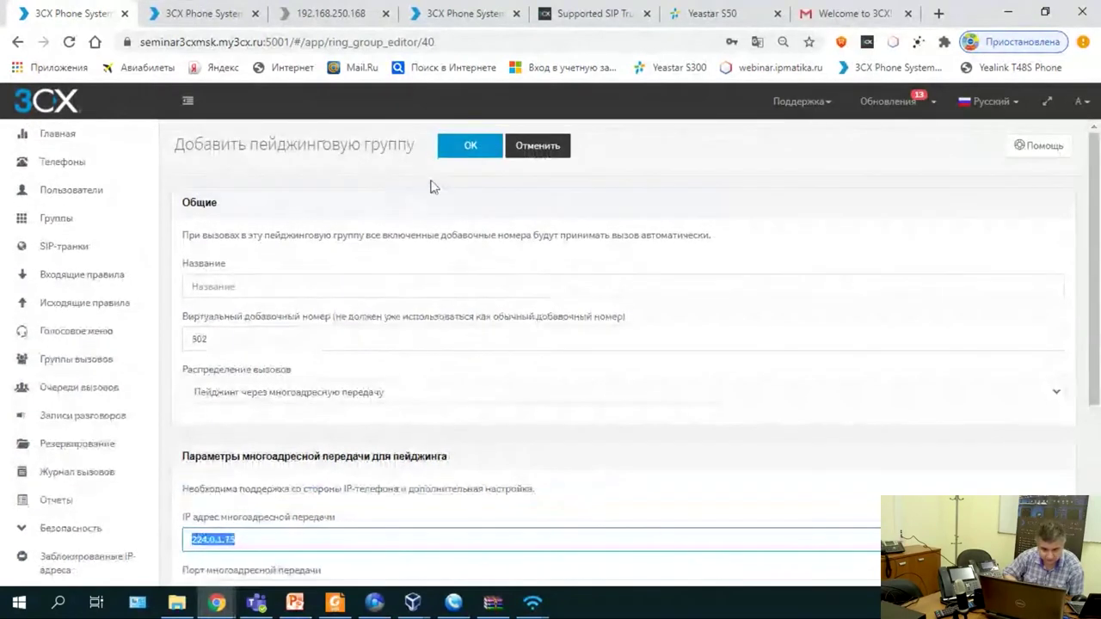
- Start another paging group, extension 802, keeping plain Пейджинг distribution
click(17, 41)
click(385, 235)
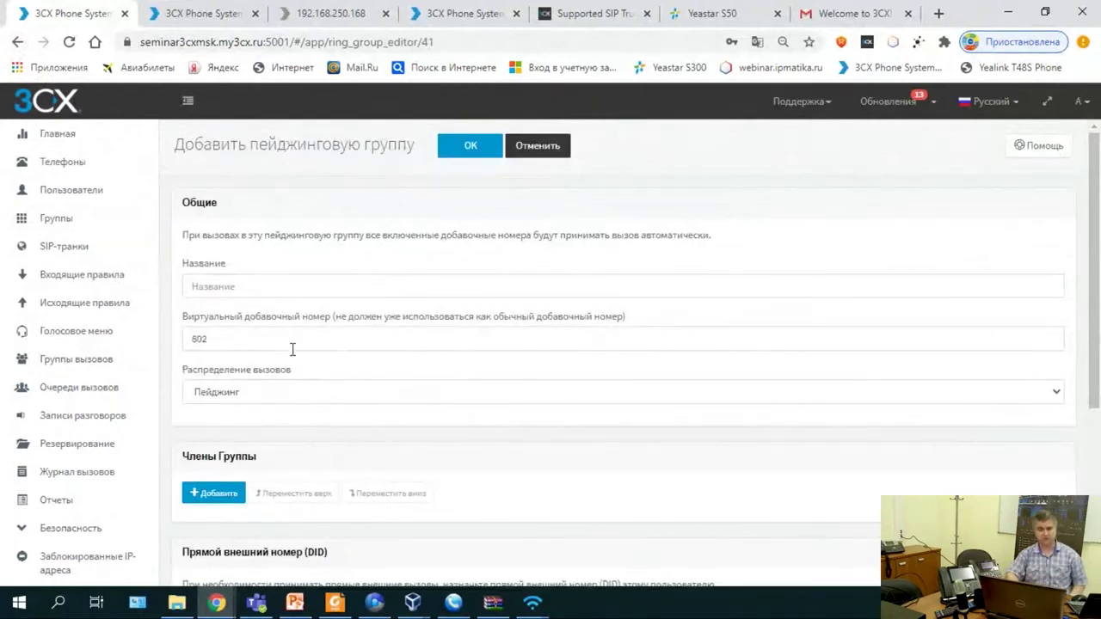
drag(290, 349, 168, 341)
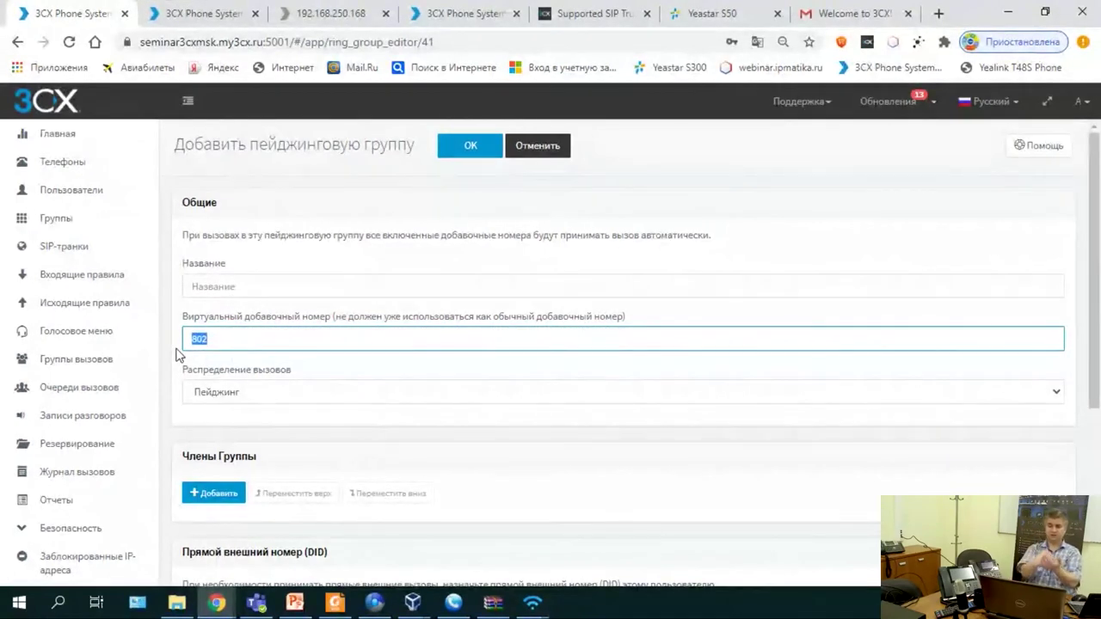
click(278, 392)
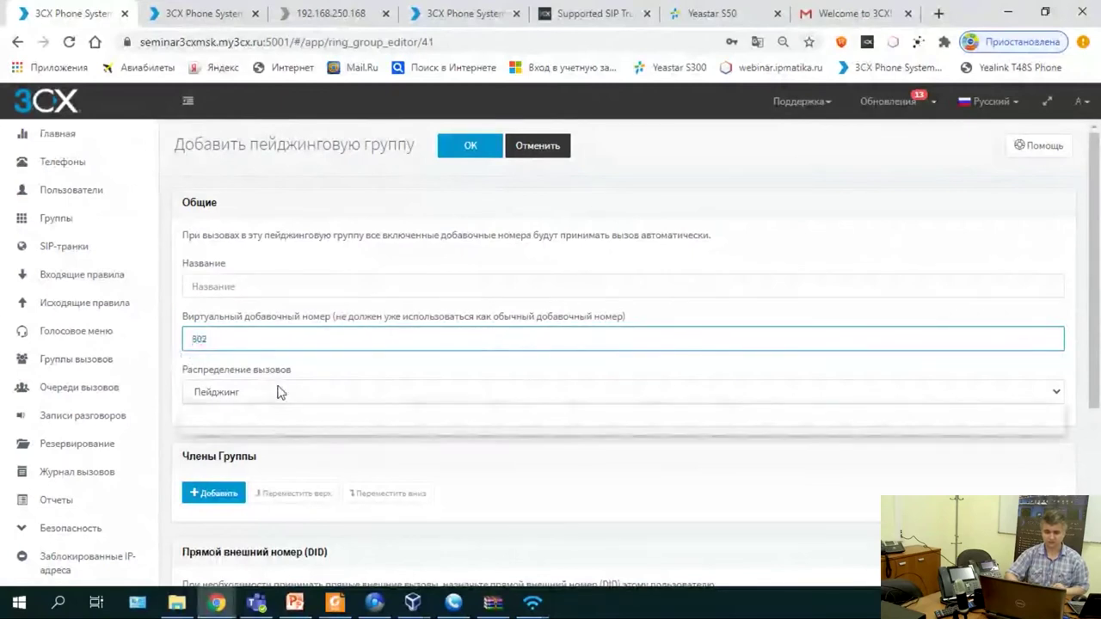
click(320, 403)
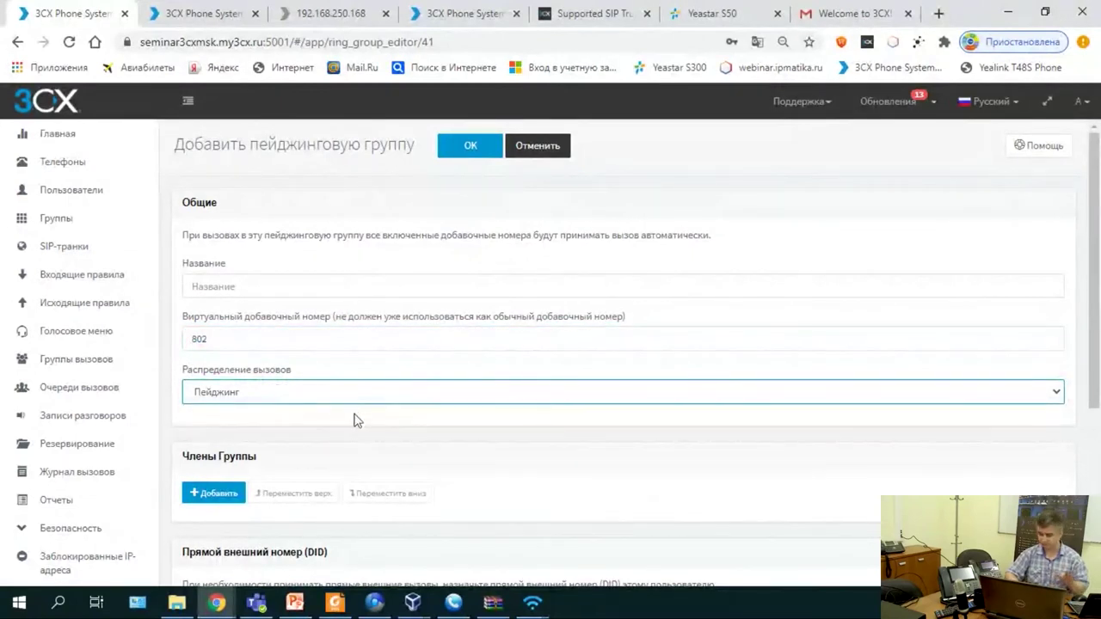
scroll(353, 426, down, 1)
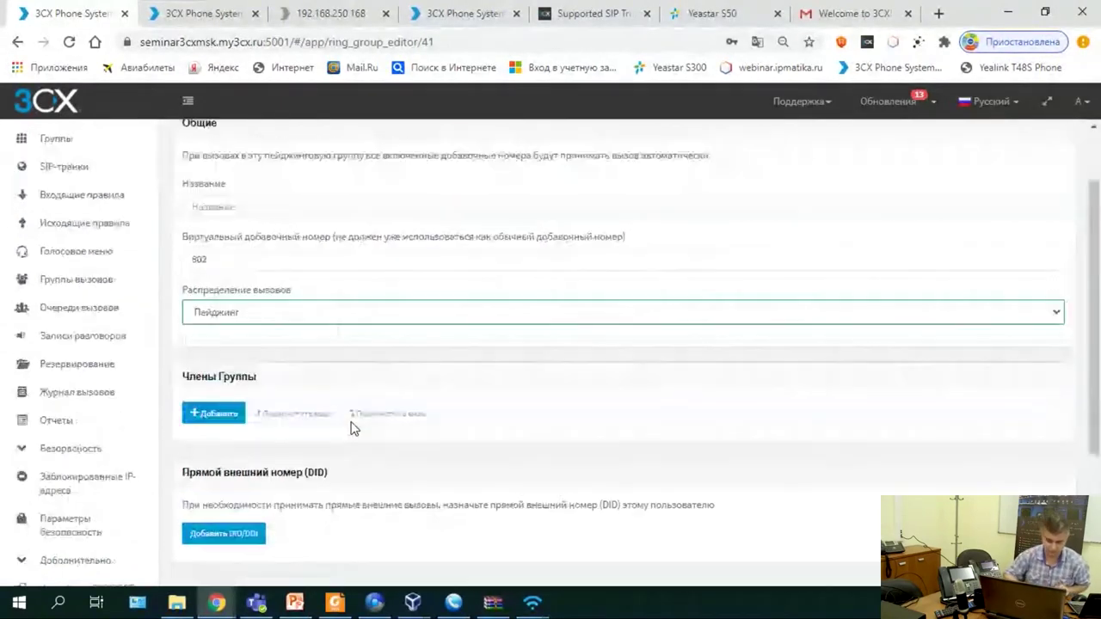
- Add members 306 T46S and 309 Operator2 to the group
click(225, 416)
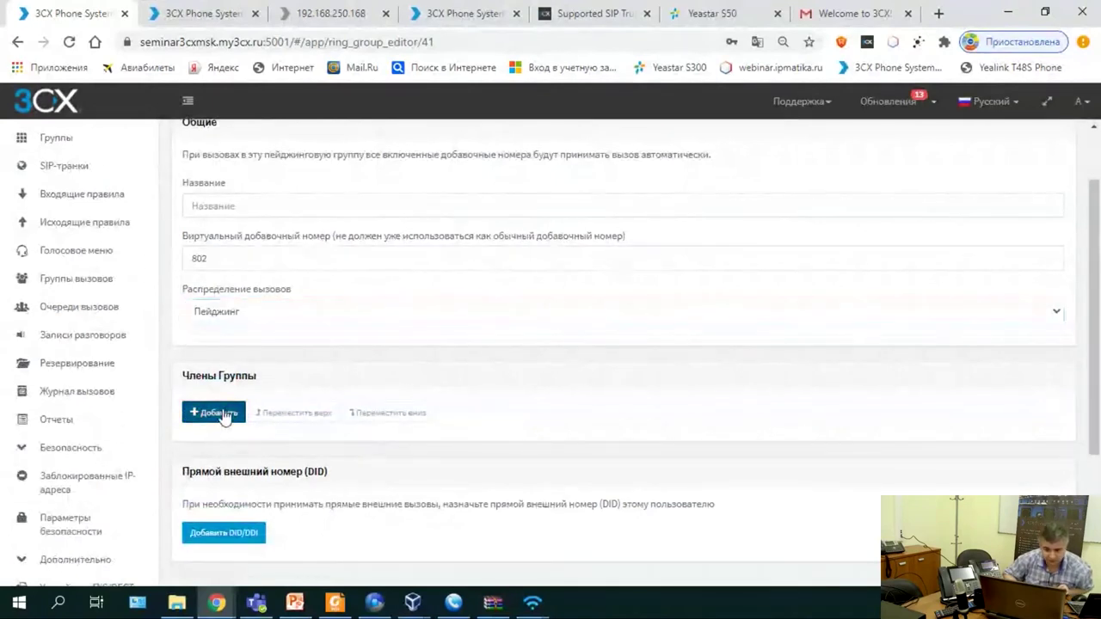
click(362, 336)
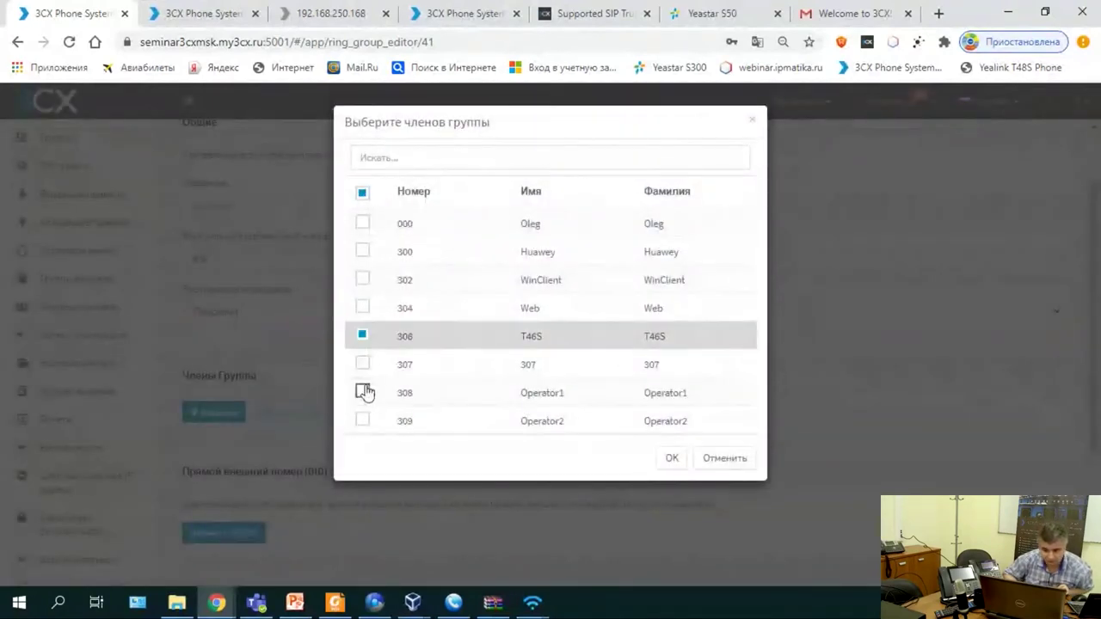
click(362, 419)
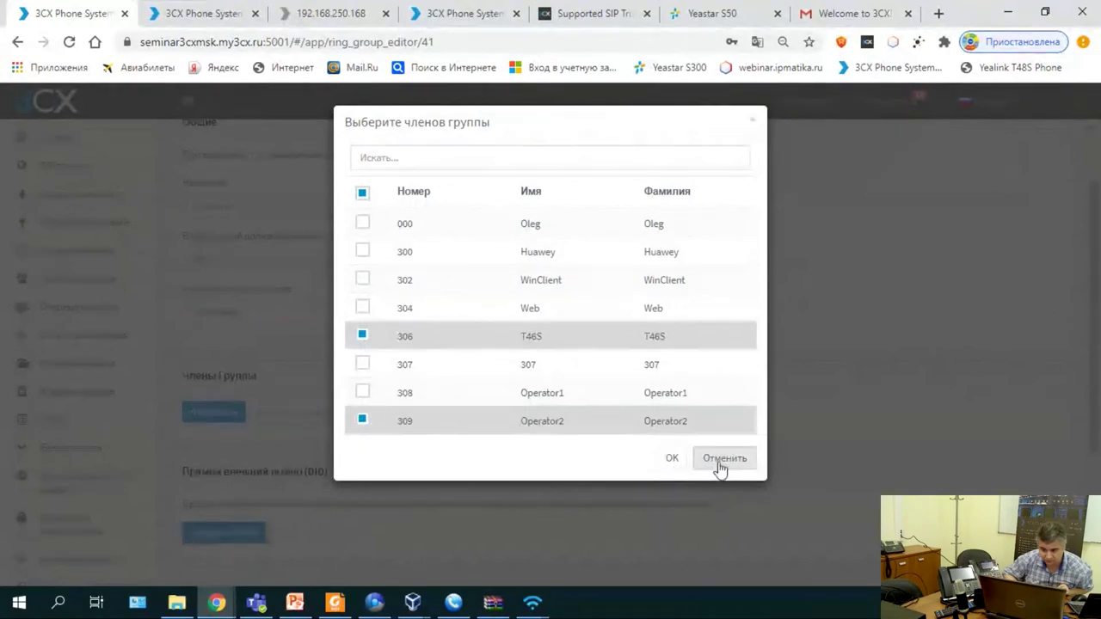
click(670, 461)
scroll(670, 462, down, 3)
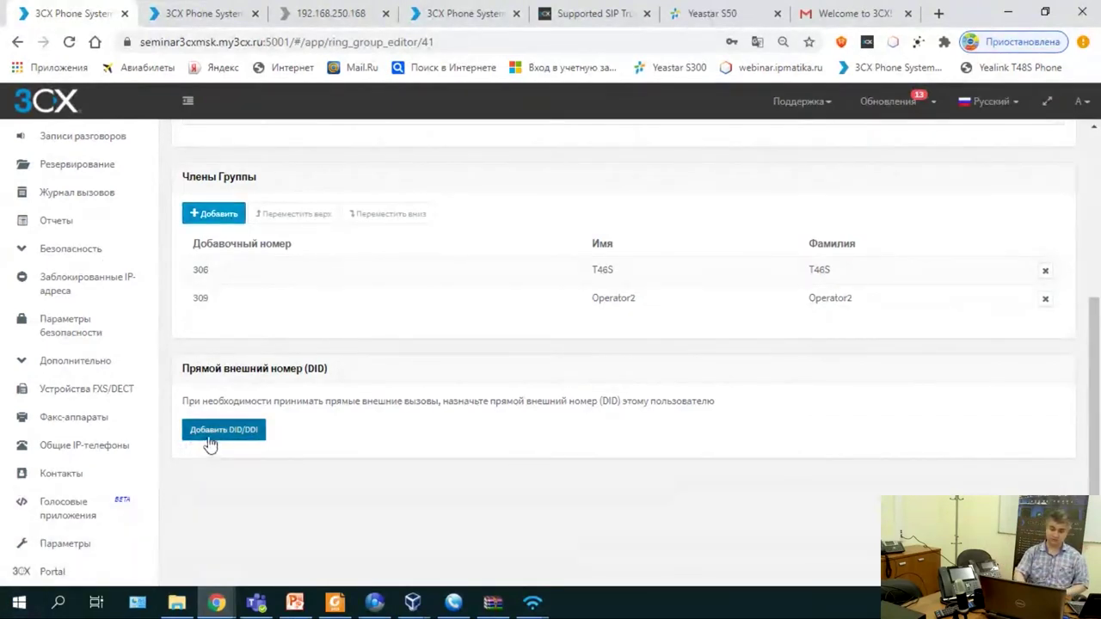
- Open the DID list, close it without assigning a number, and try saving
click(211, 435)
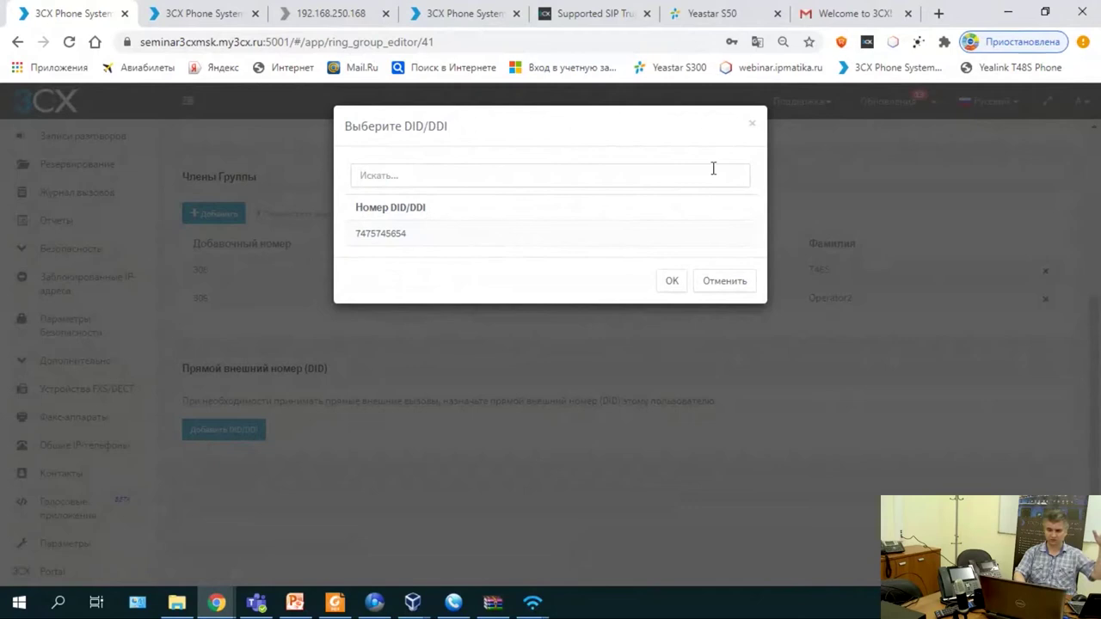
click(753, 127)
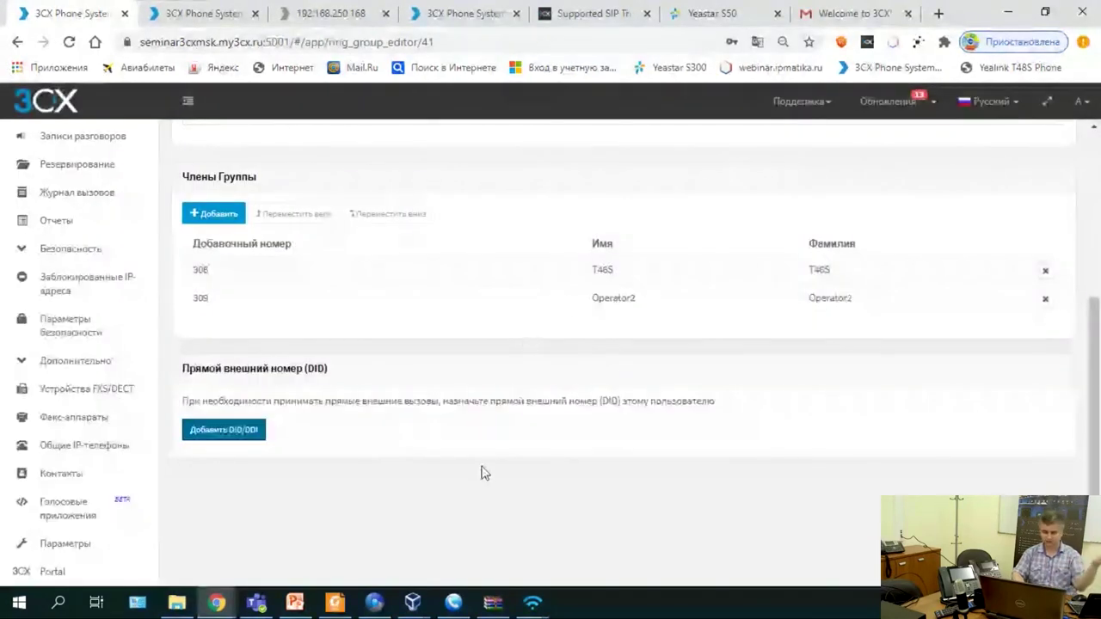
scroll(563, 480, up, 4)
scroll(560, 480, down, 4)
scroll(559, 478, up, 4)
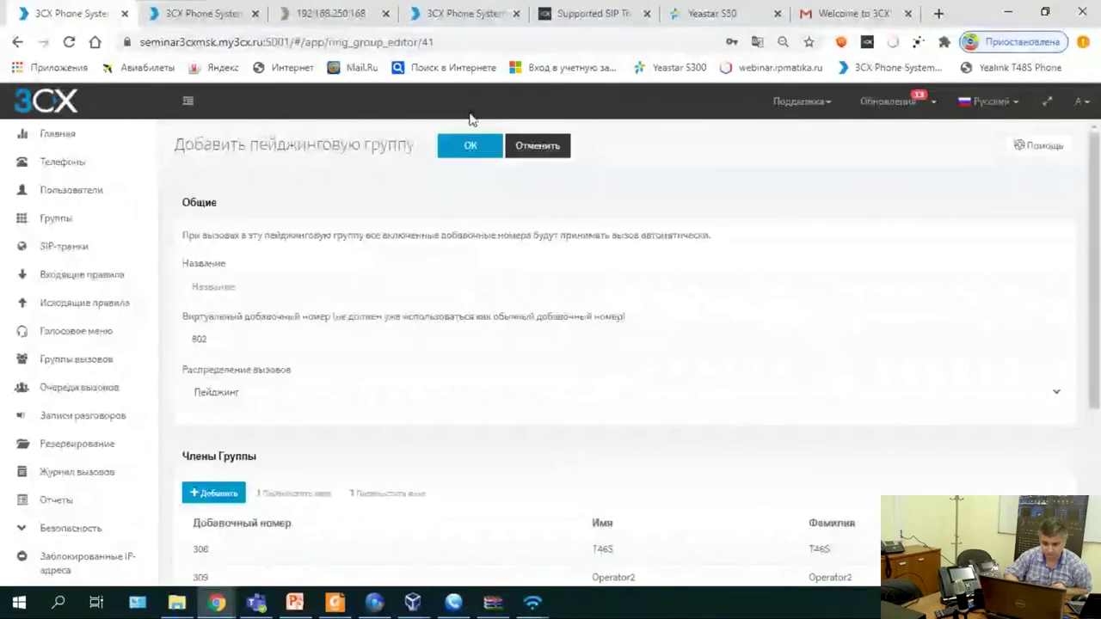
click(473, 146)
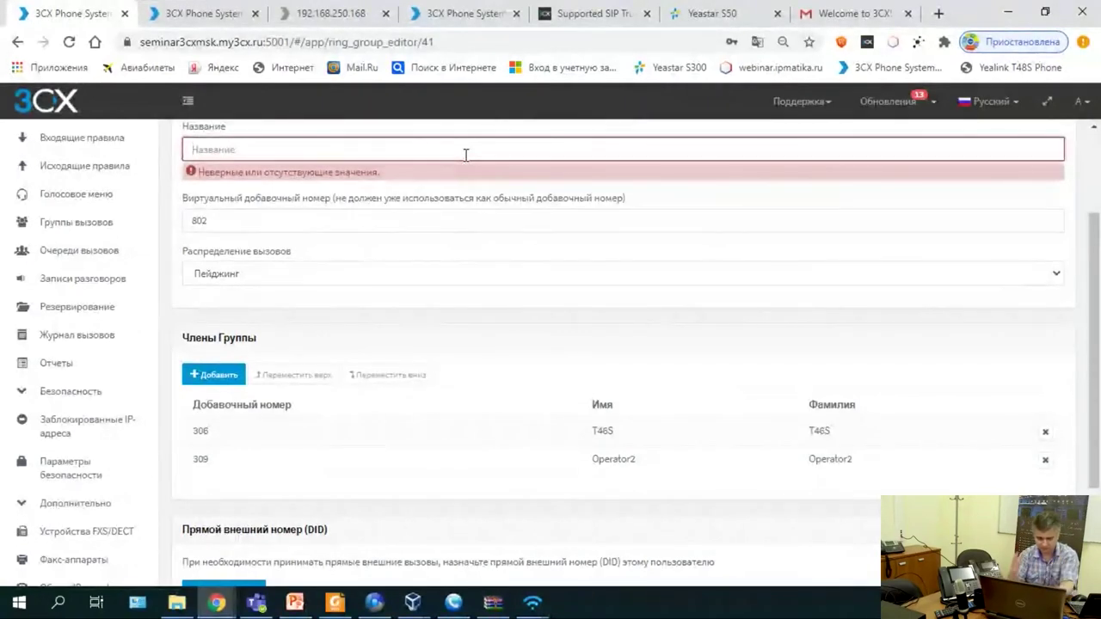
- Name the group PAGING1 and save again, getting the paging dial code error
text(ЗФП)
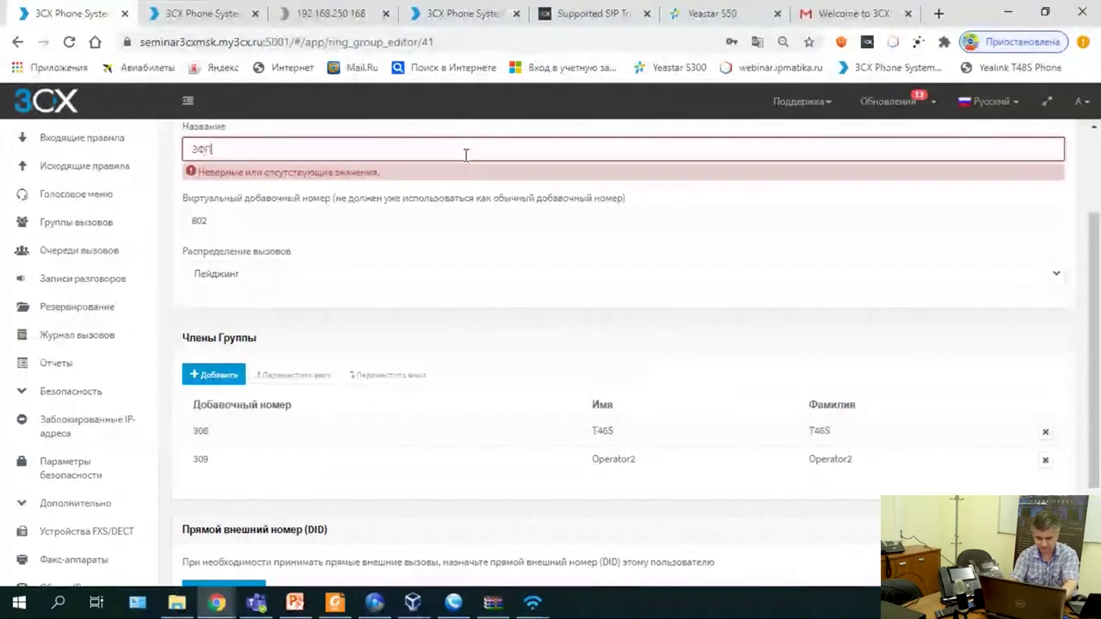
text(ШТП1)
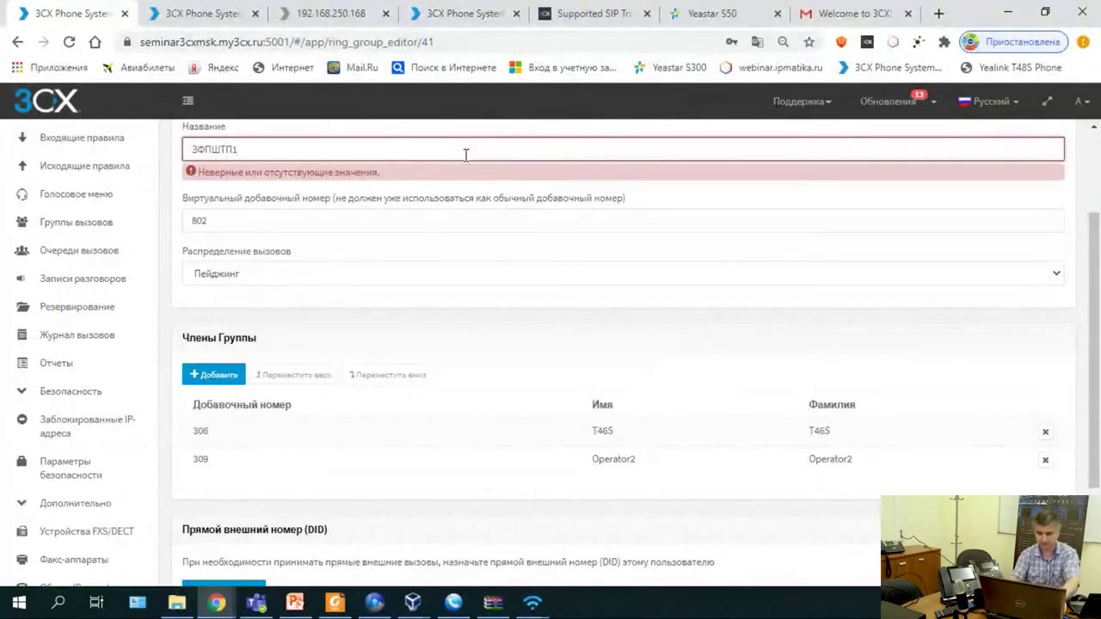
key(BackSpace)
key(BackSpace)
key(BackSpace)
key(BackSpace)
key(BackSpace)
text(PaGING1)
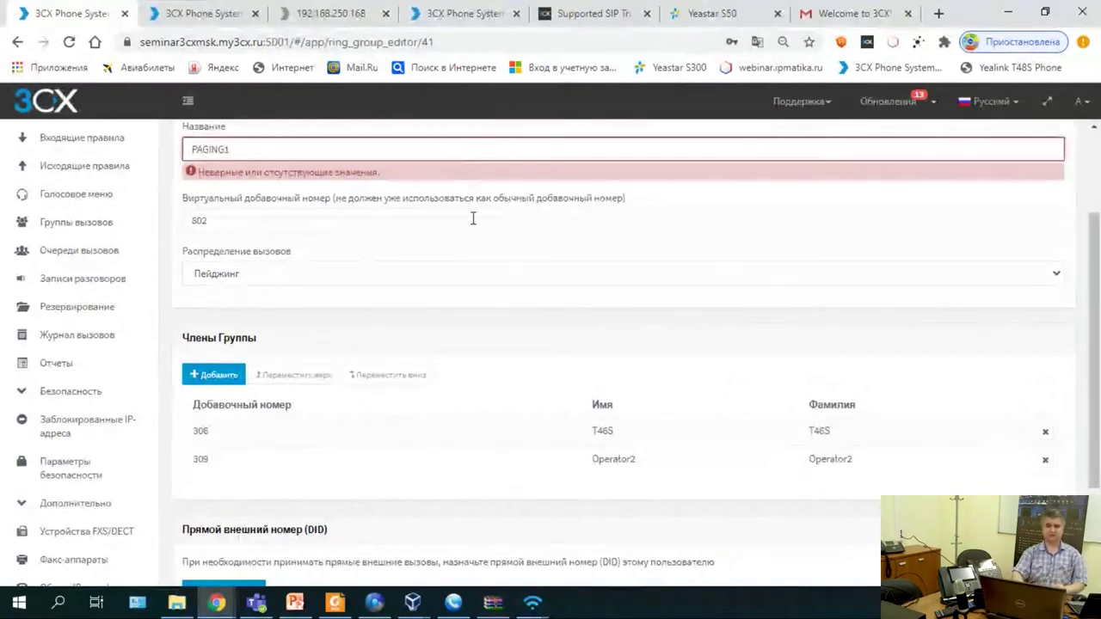
scroll(430, 215, up, 3)
click(455, 147)
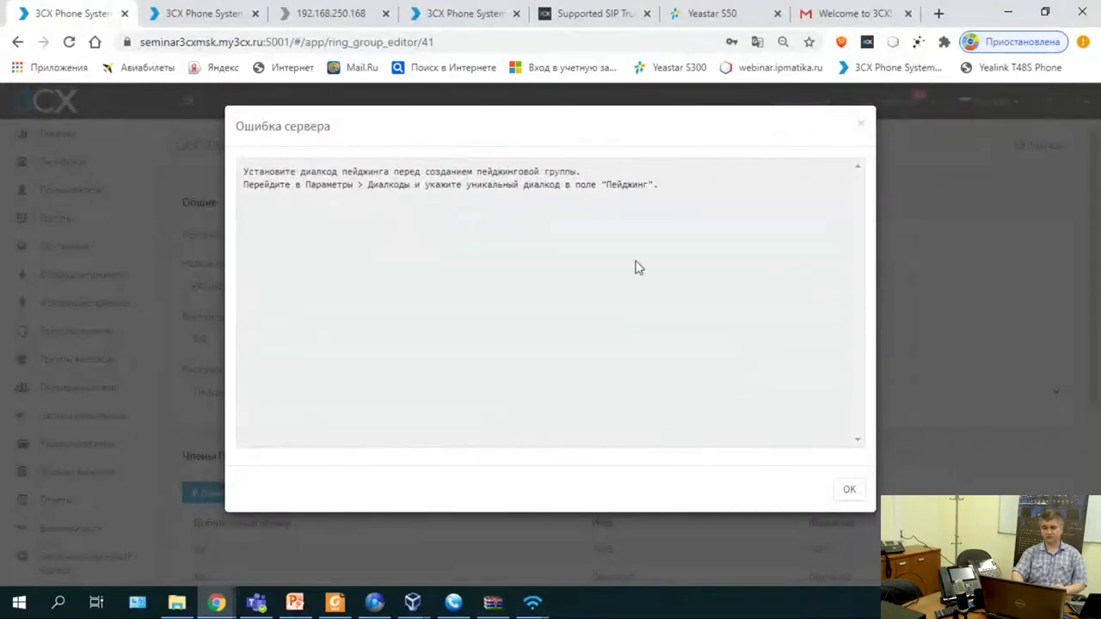
- Dismiss the server error, close the duplicate console tab, and return to the editor
click(849, 489)
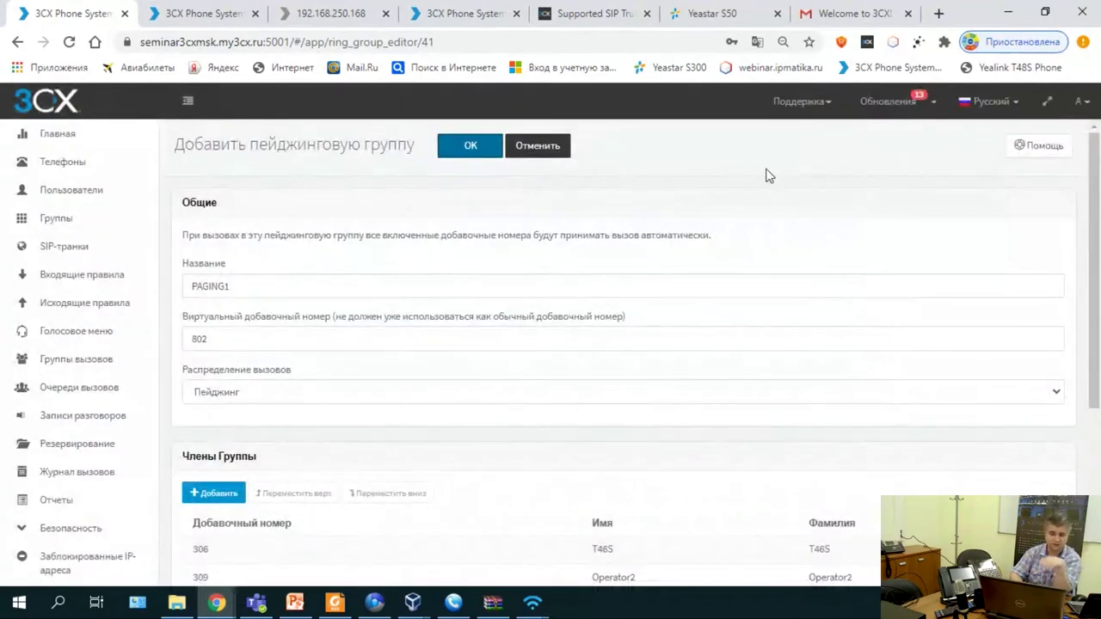
click(125, 13)
click(81, 12)
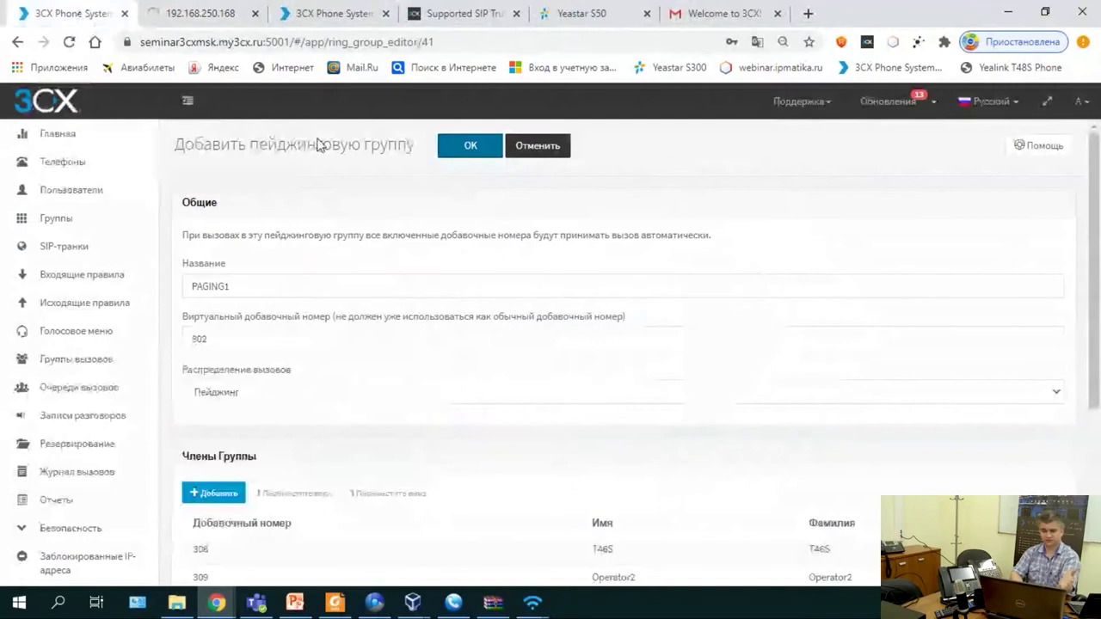
scroll(467, 335, down, 3)
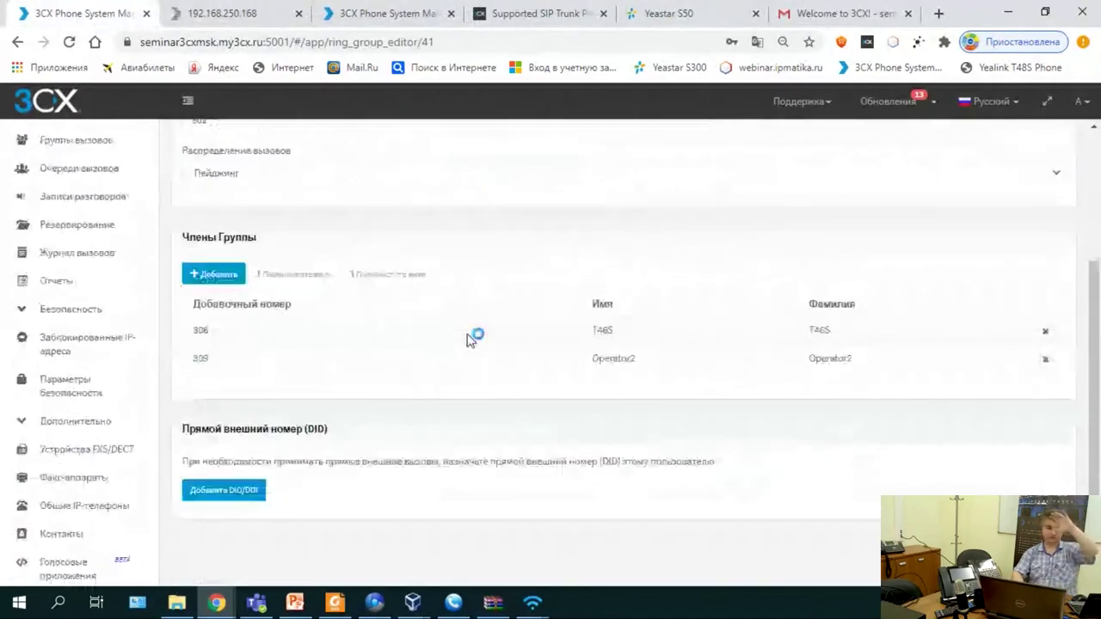
scroll(467, 335, down, 1)
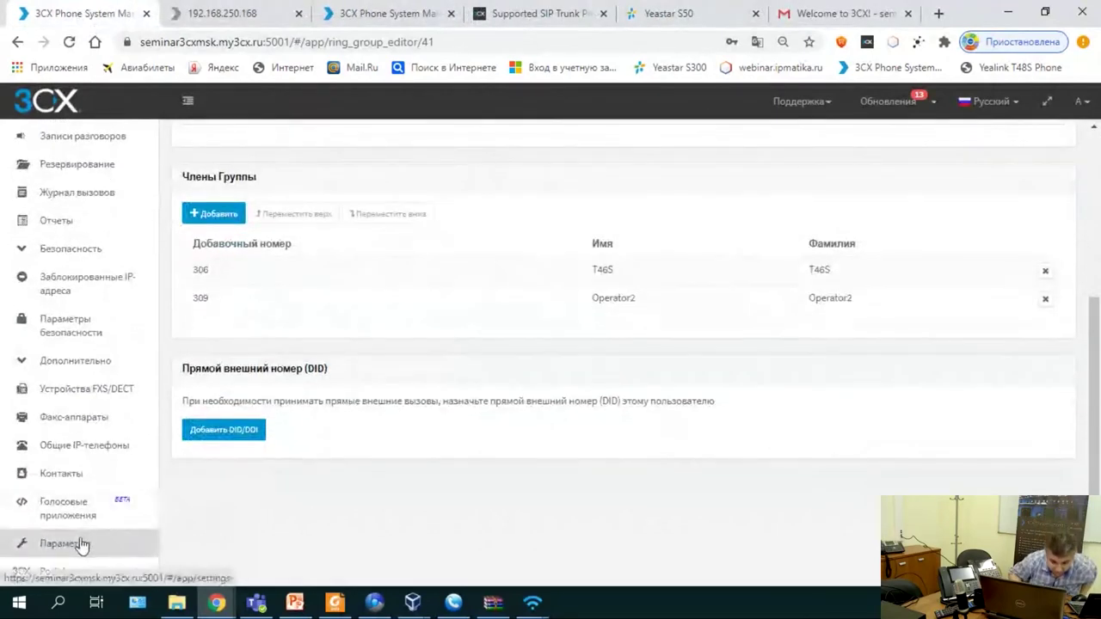
- In a new Settings tab, set the Пейджинг dial code to *9 and save
right_click(105, 547)
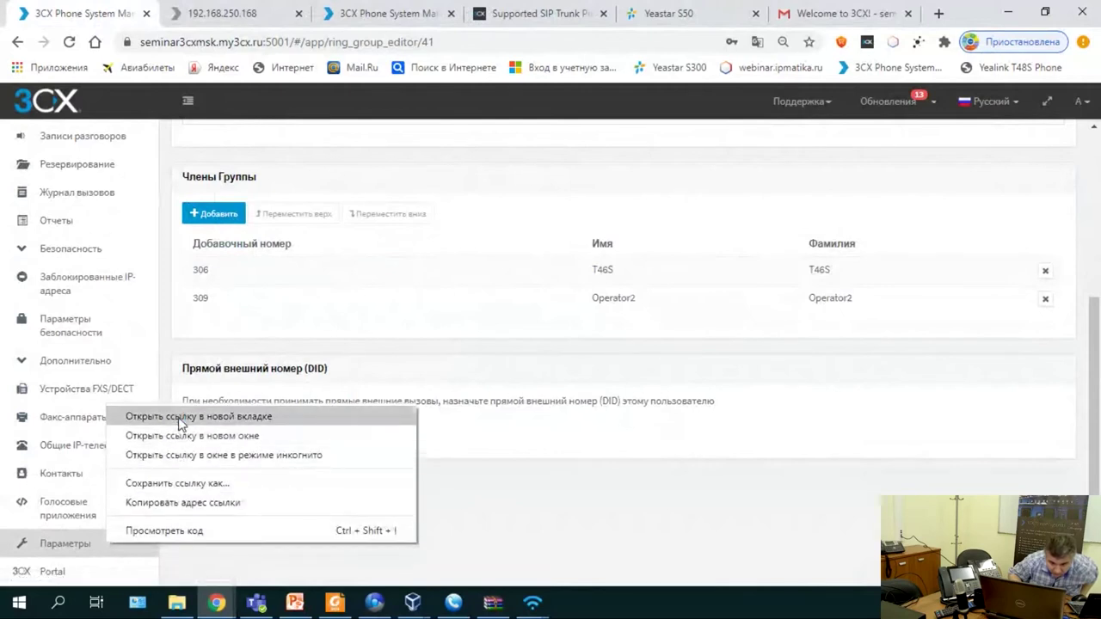
click(179, 423)
click(165, 12)
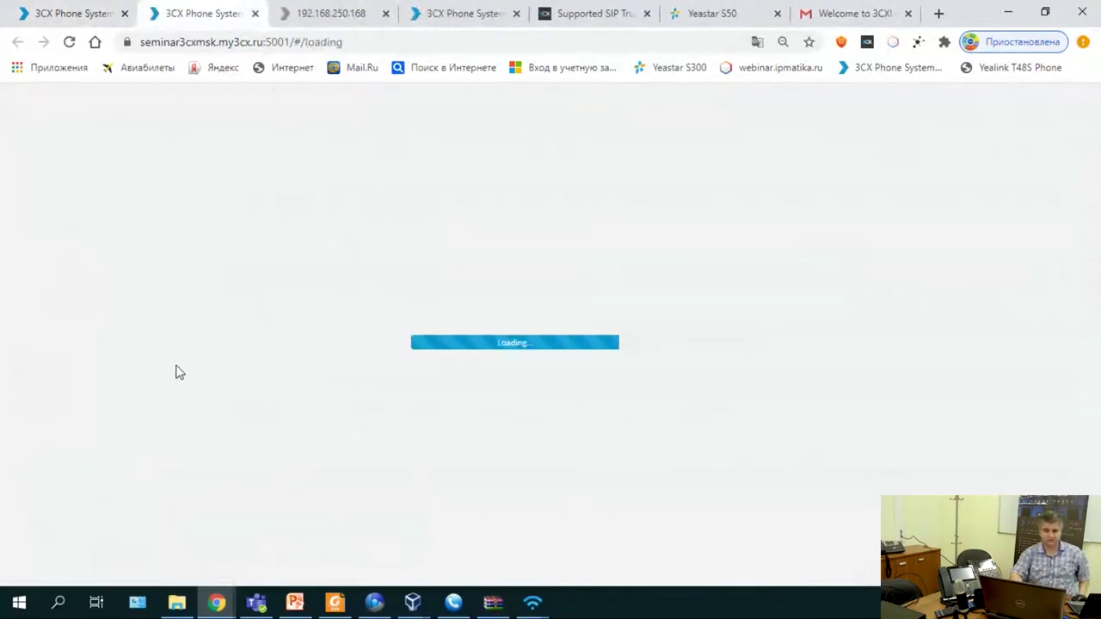
scroll(179, 365, down, 5)
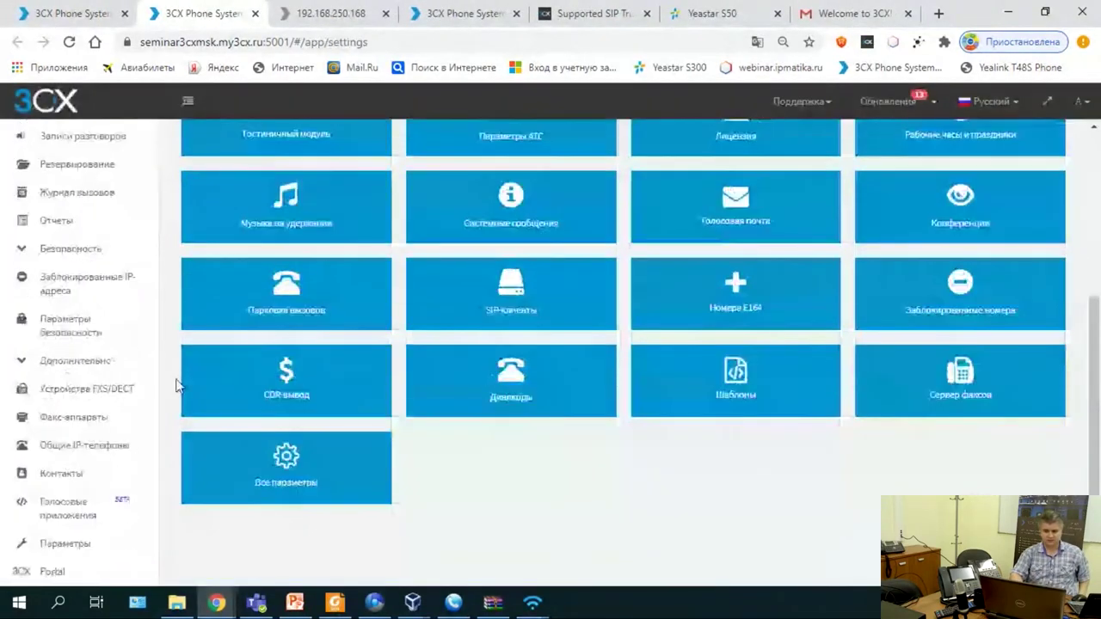
click(503, 378)
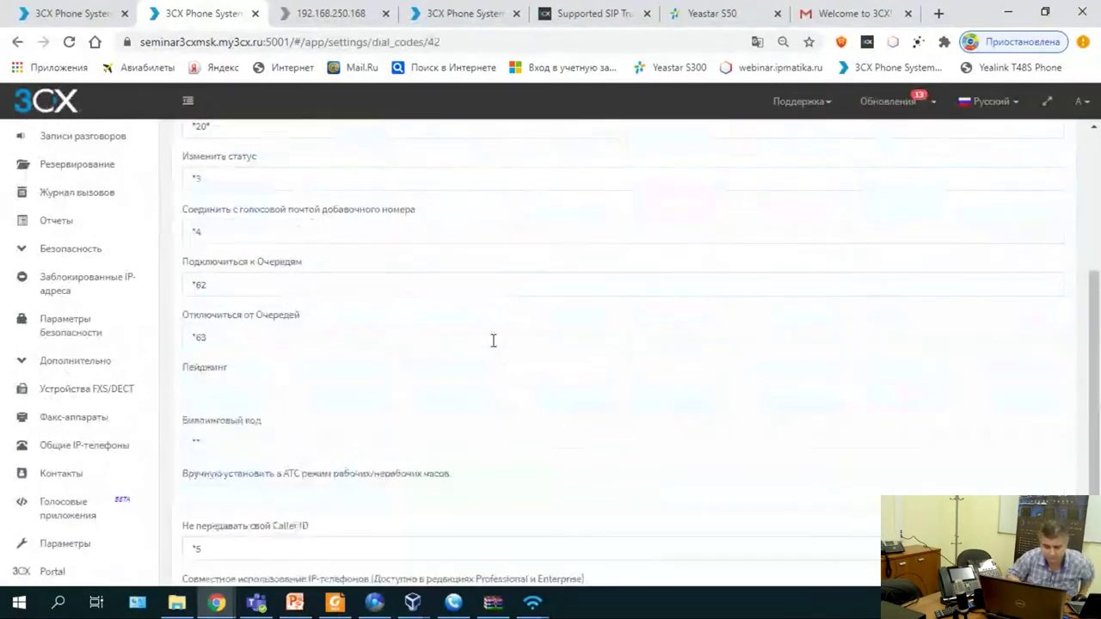
scroll(493, 341, down, 3)
click(329, 249)
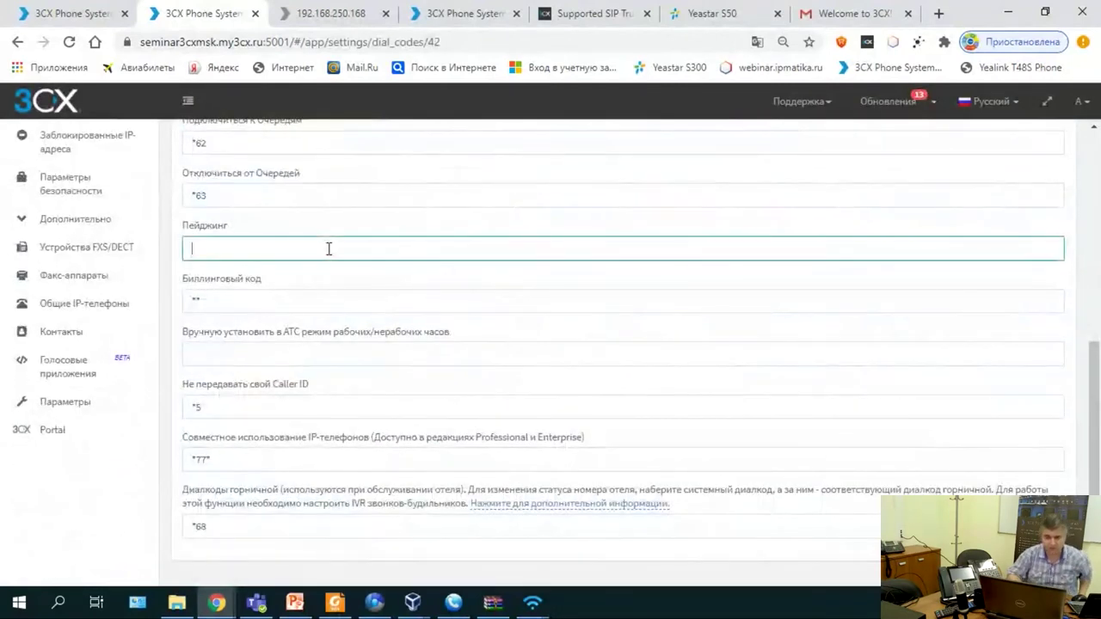
scroll(326, 248, down, 3)
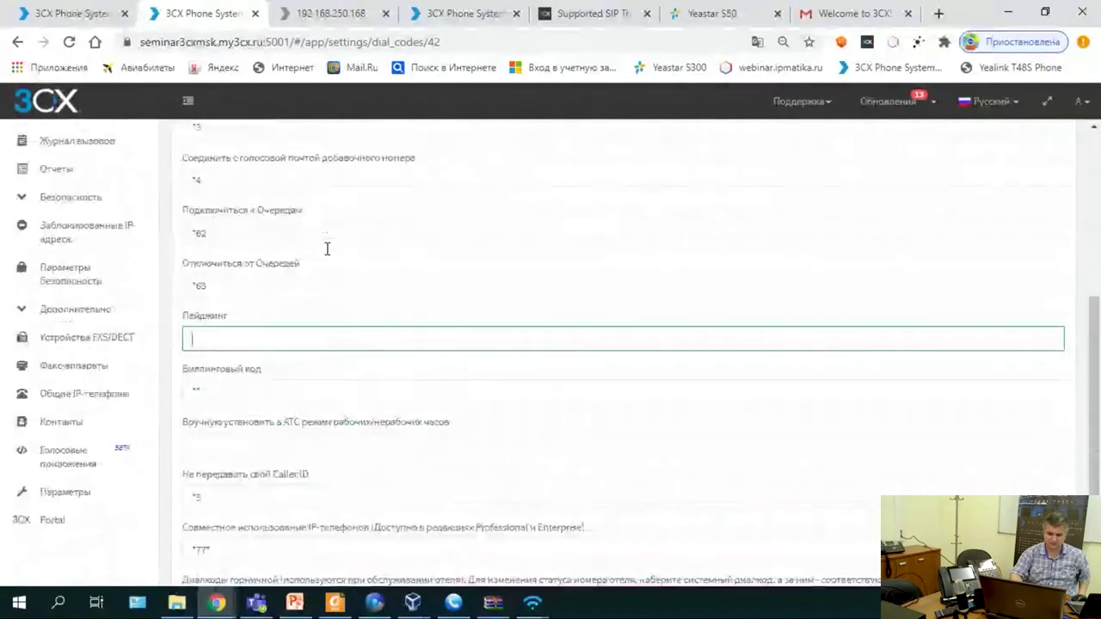
scroll(327, 249, up, 4)
scroll(323, 258, down, 3)
text(*)
text(9)
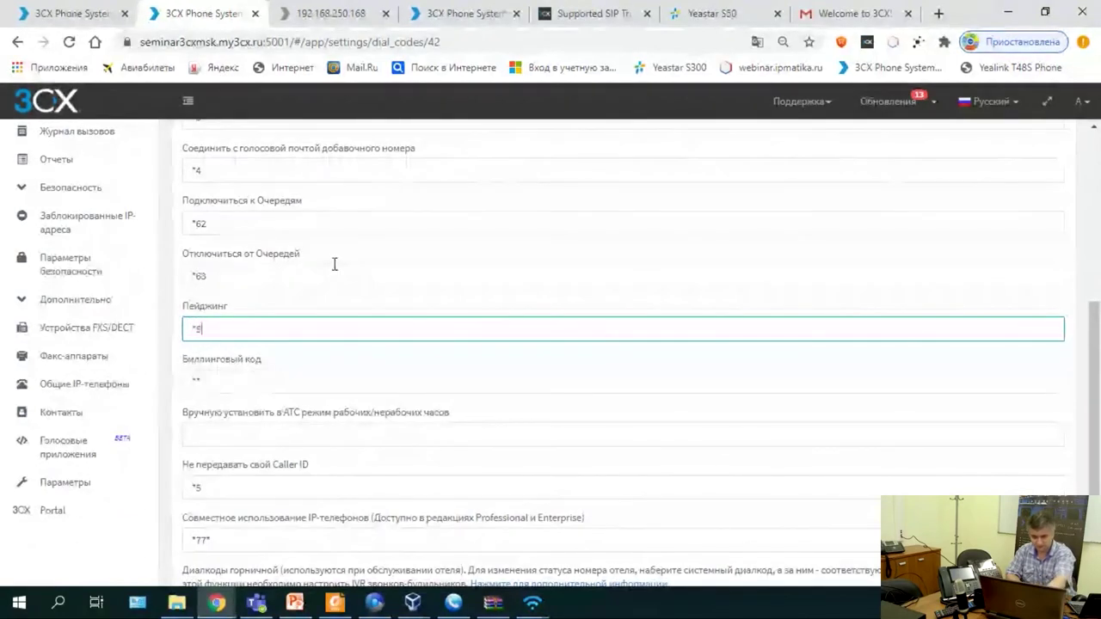
scroll(328, 267, up, 4)
click(430, 152)
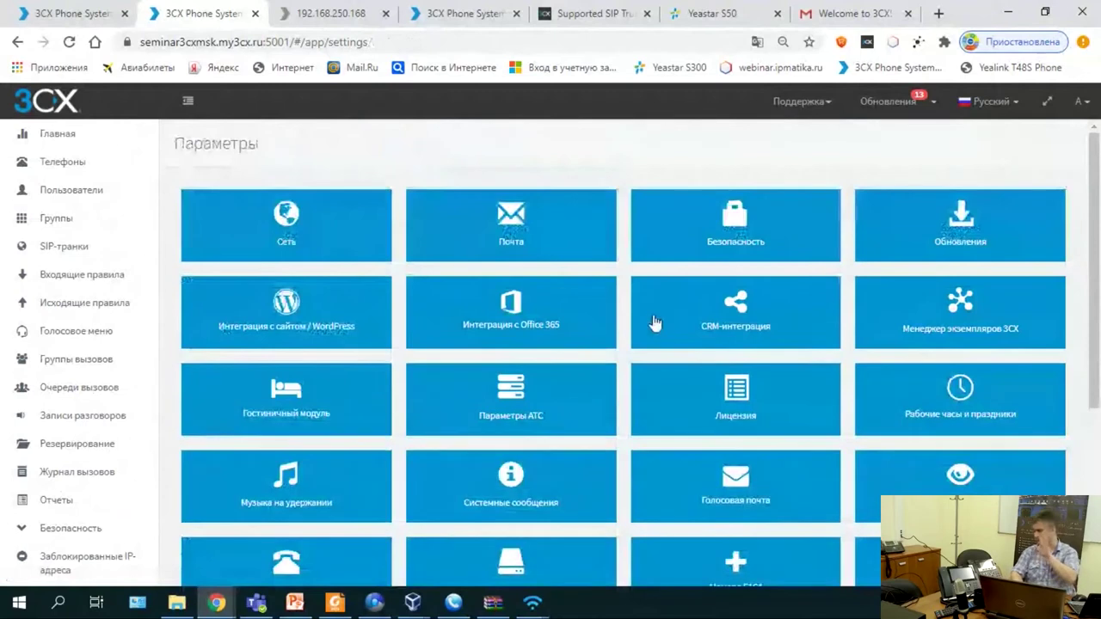
scroll(657, 309, down, 3)
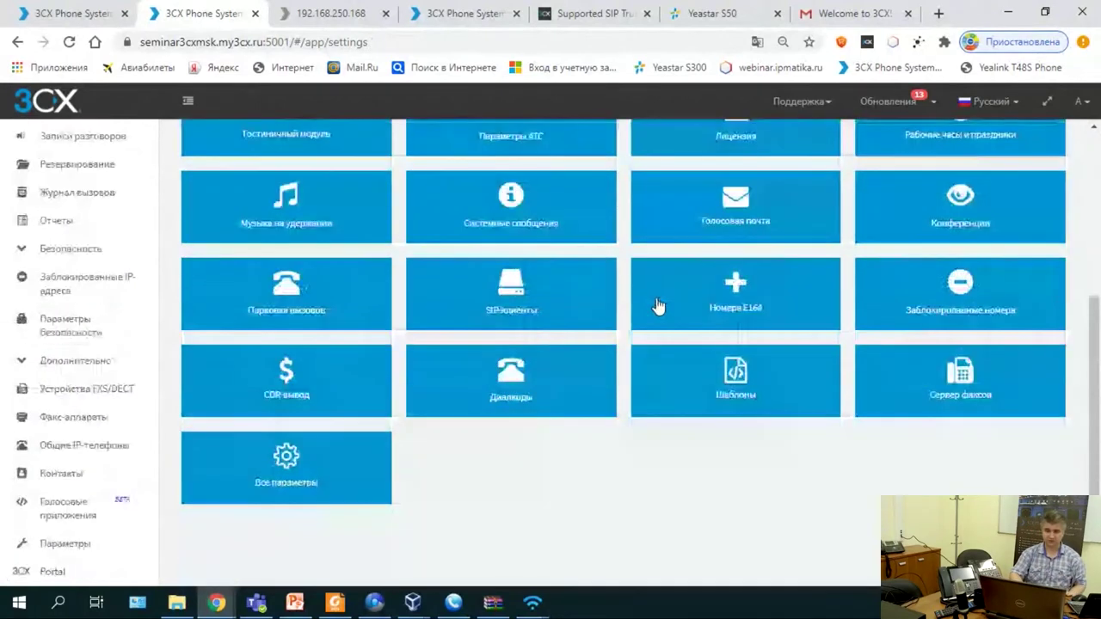
scroll(657, 307, up, 2)
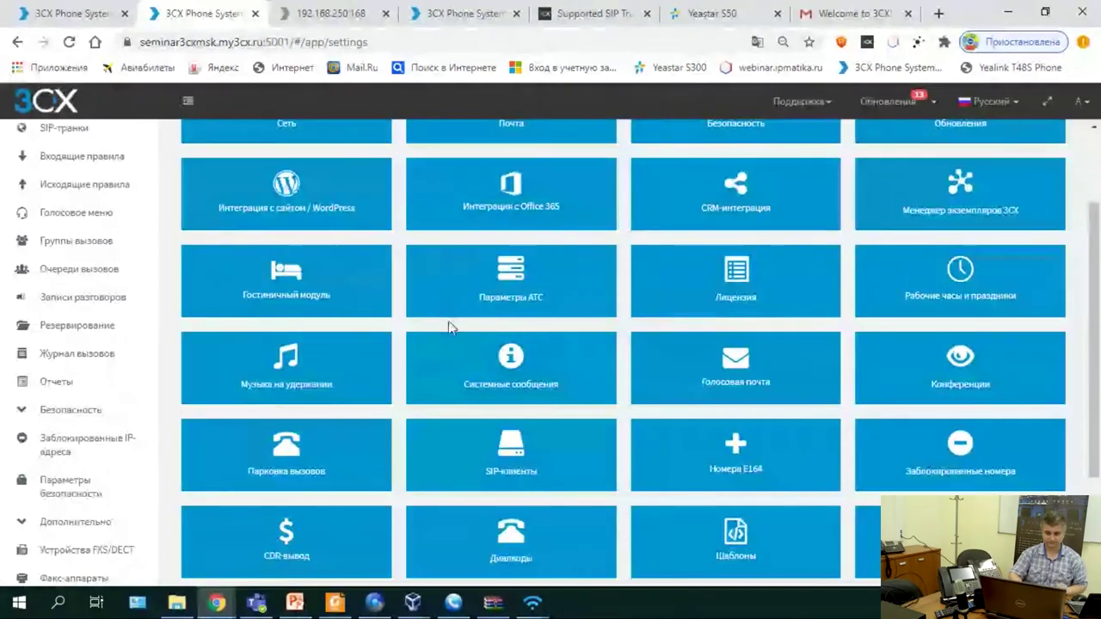
- Back in the paging group editor, save PAGING1 so it appears under ring groups
key(ctrl+shift+Tab)
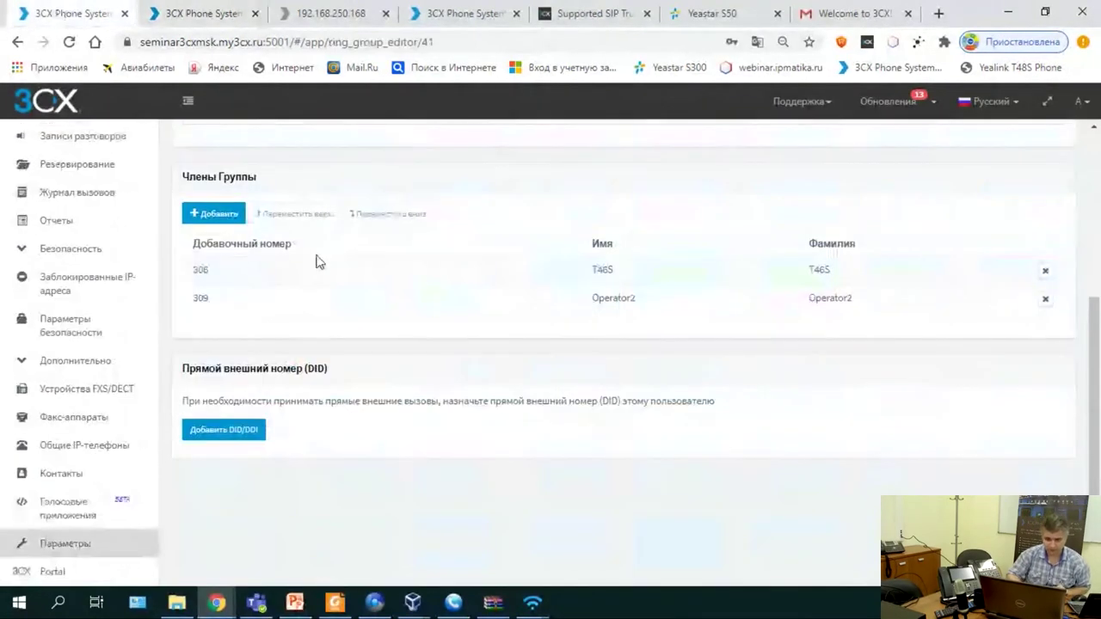
scroll(297, 223, up, 2)
scroll(297, 223, up, 2)
click(482, 152)
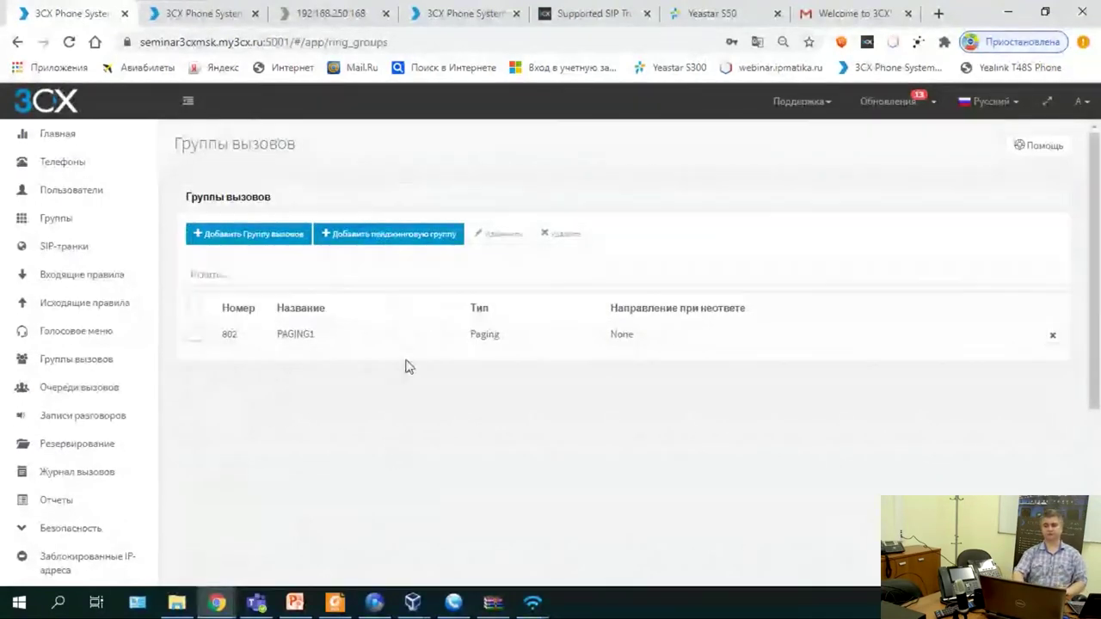
- From extension 306's softphone, dial paging group 802 and hang up after the test
mouse_move(532, 602)
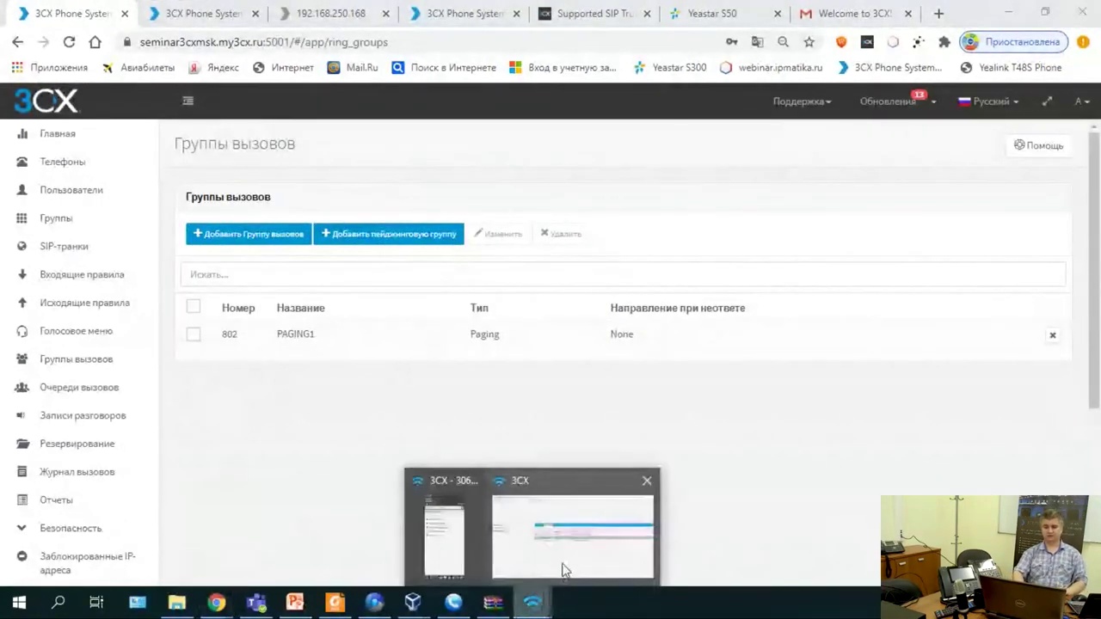
click(598, 527)
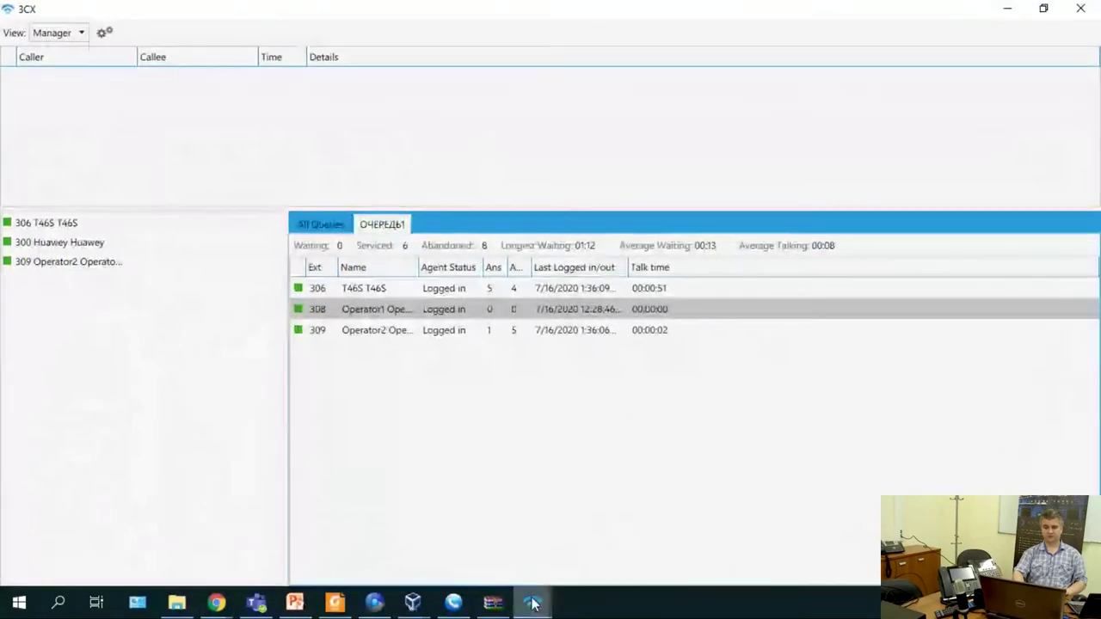
click(456, 553)
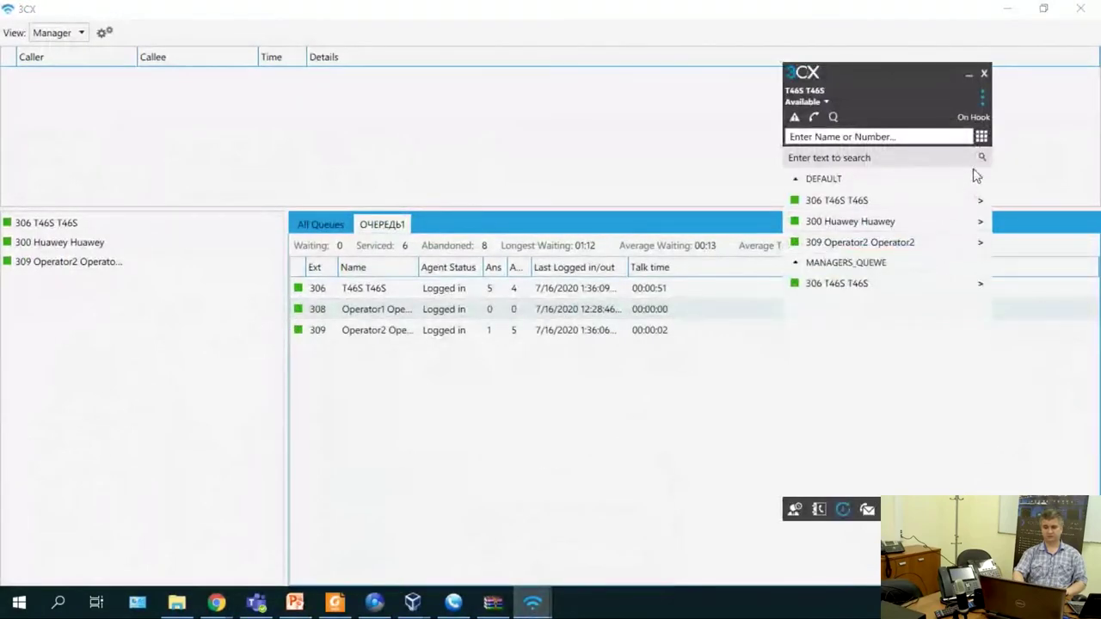
click(981, 139)
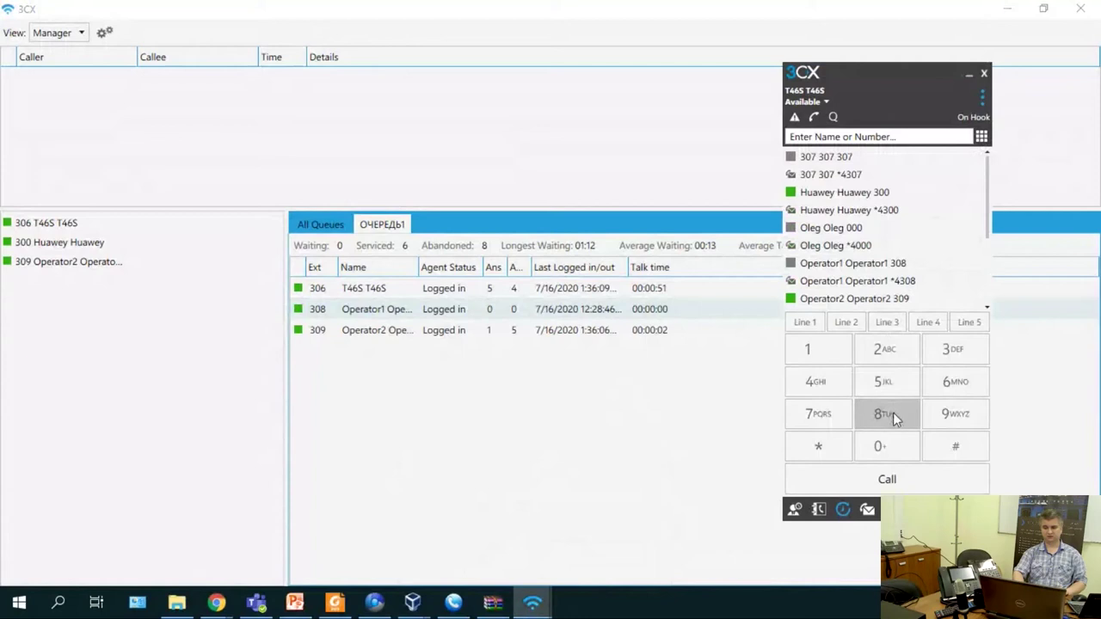
click(886, 413)
click(886, 446)
click(882, 349)
click(881, 479)
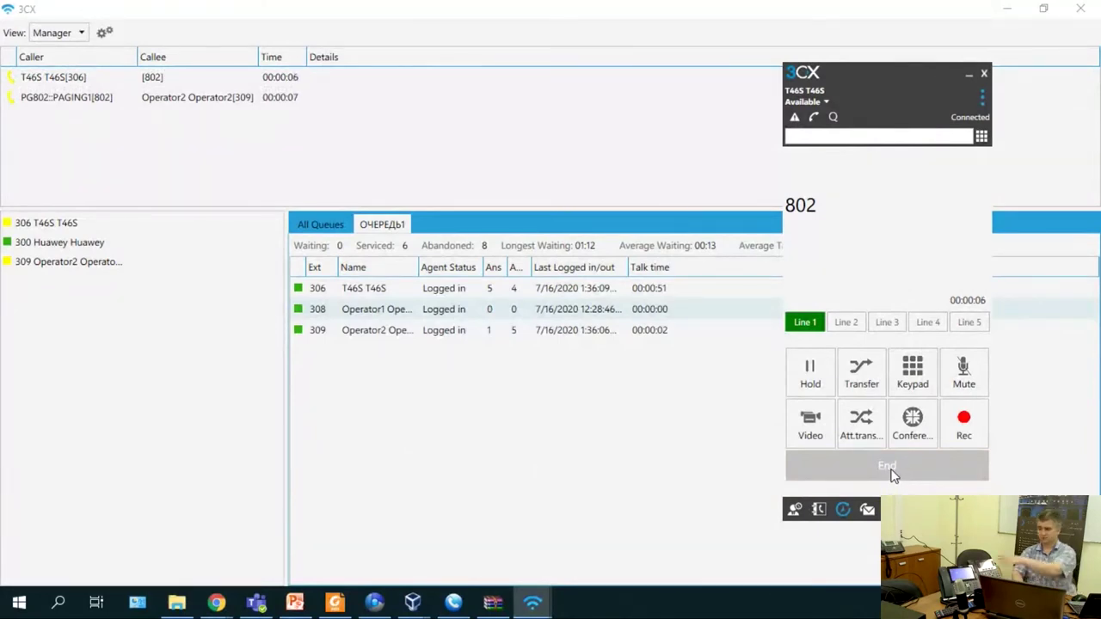
click(886, 479)
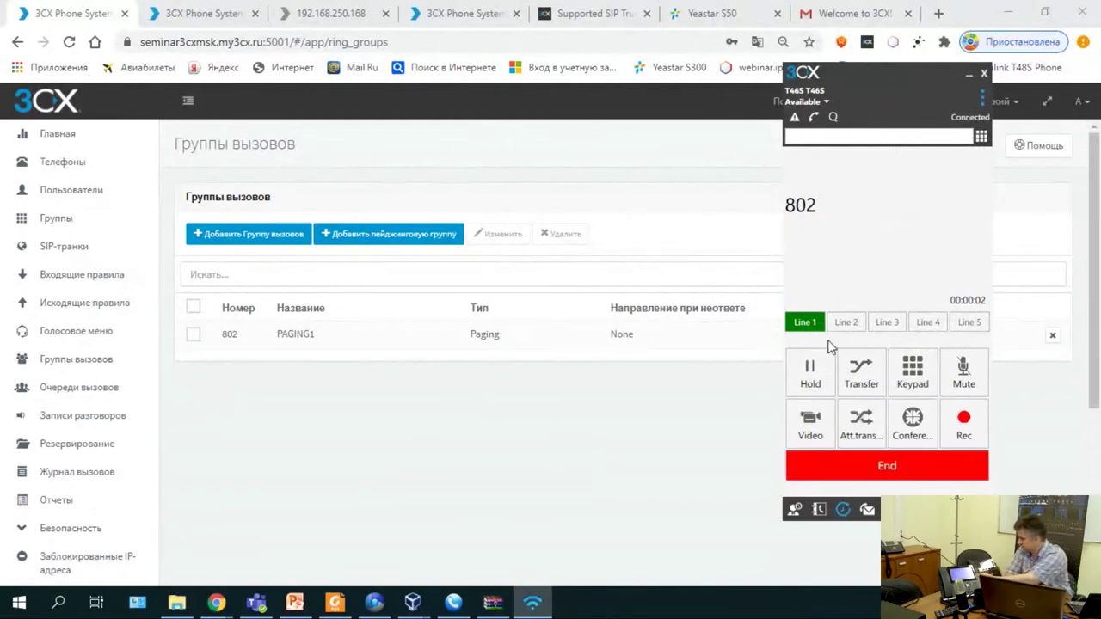
click(862, 474)
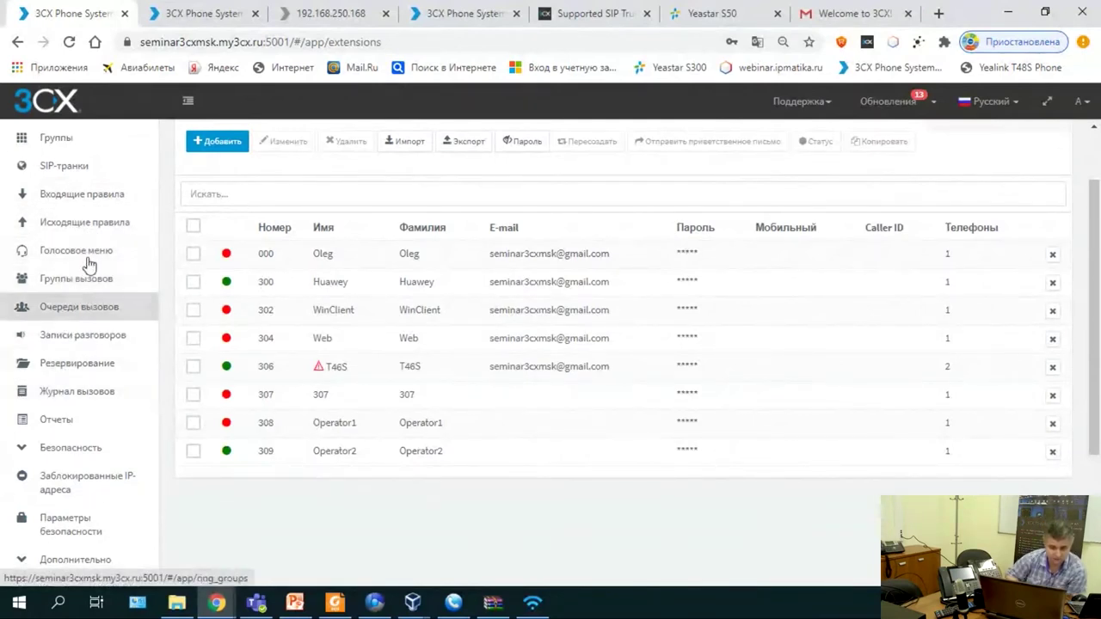
- Open the SIPNET trunk and route working-hours calls to 802 PAGING1
click(79, 174)
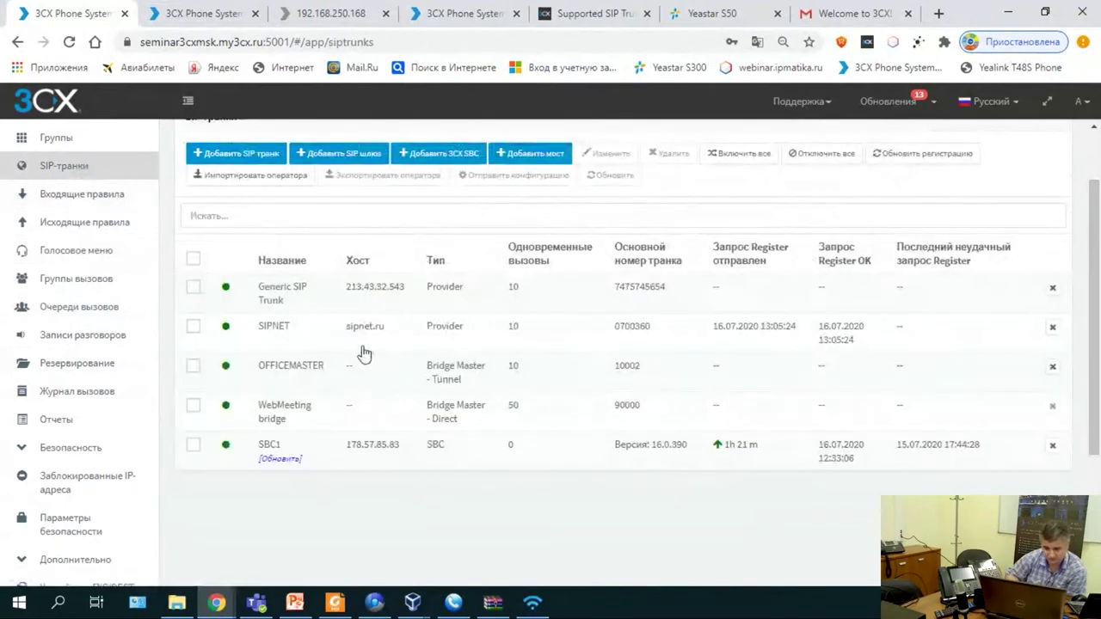
double_click(516, 339)
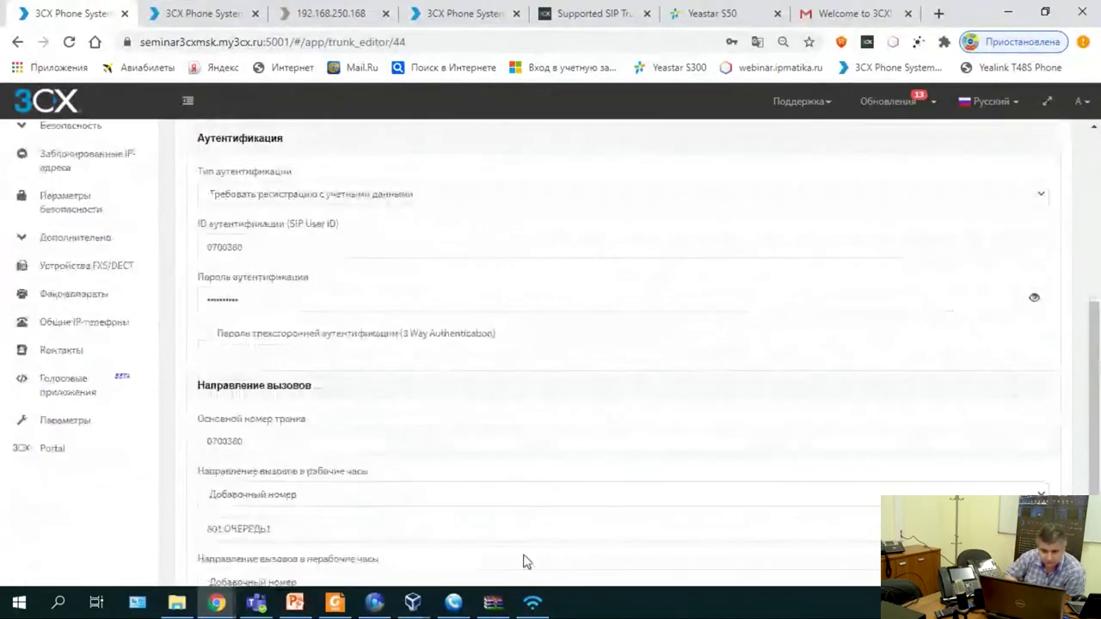
scroll(319, 381, down, 6)
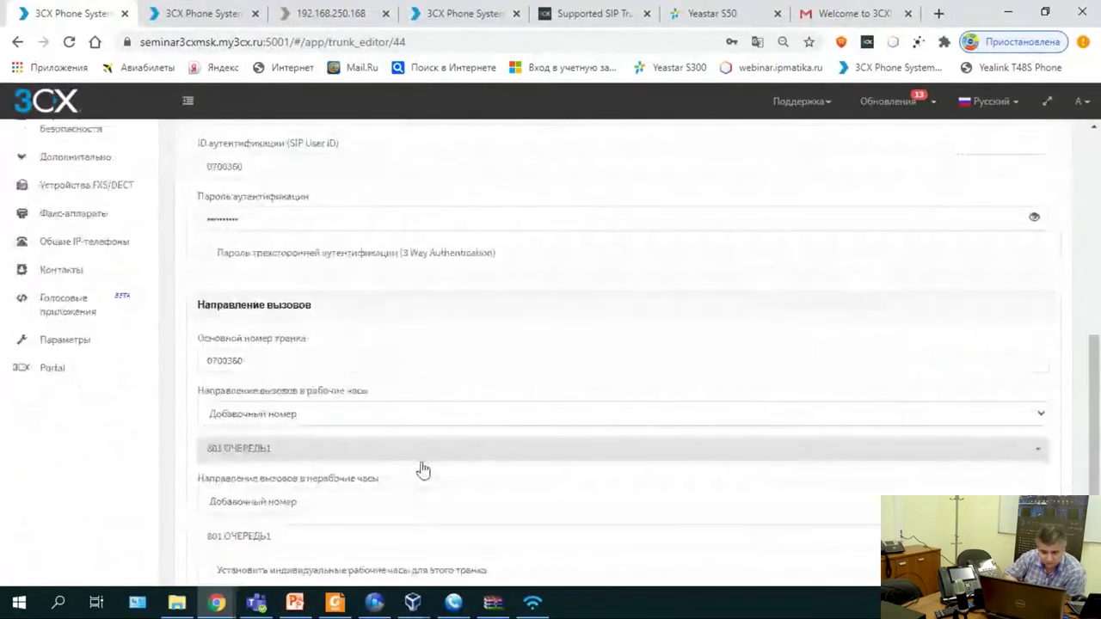
click(356, 448)
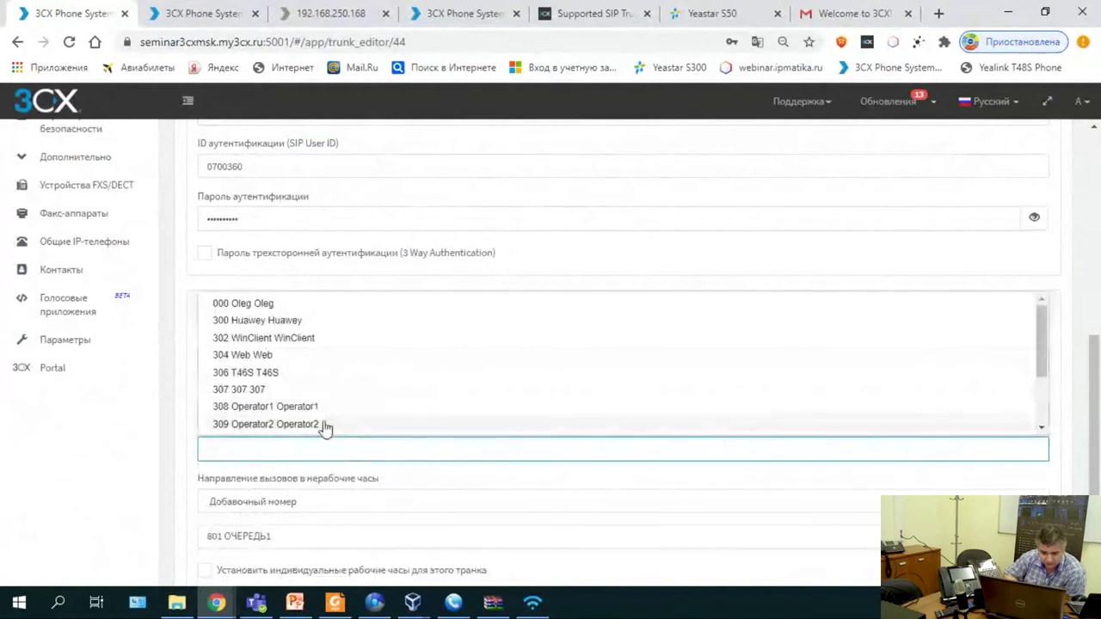
scroll(323, 423, down, 2)
scroll(327, 418, down, 1)
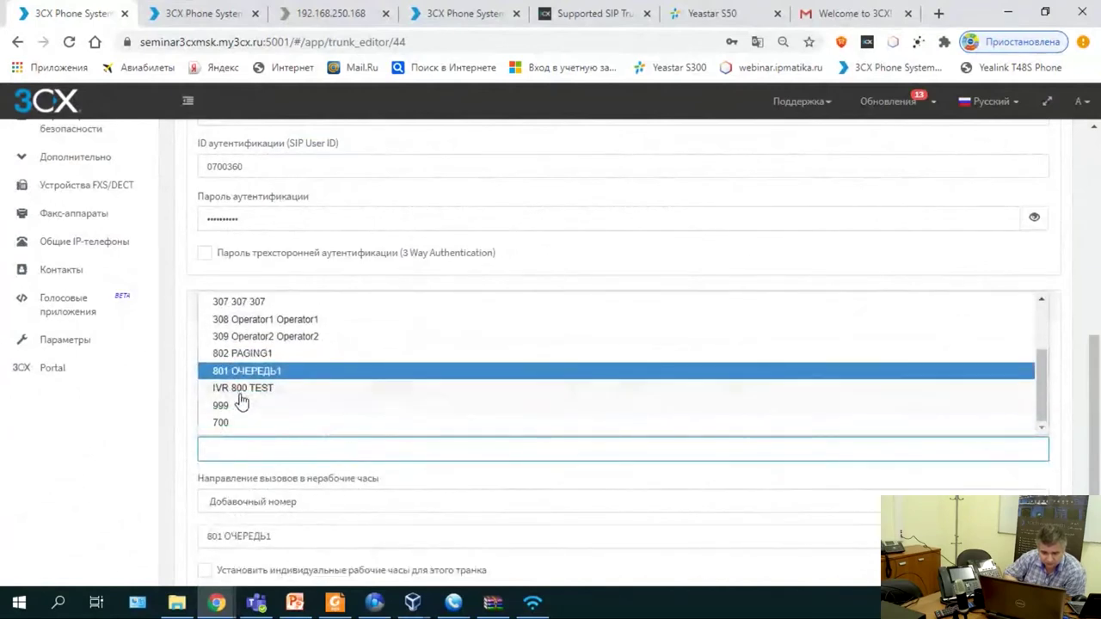
click(262, 357)
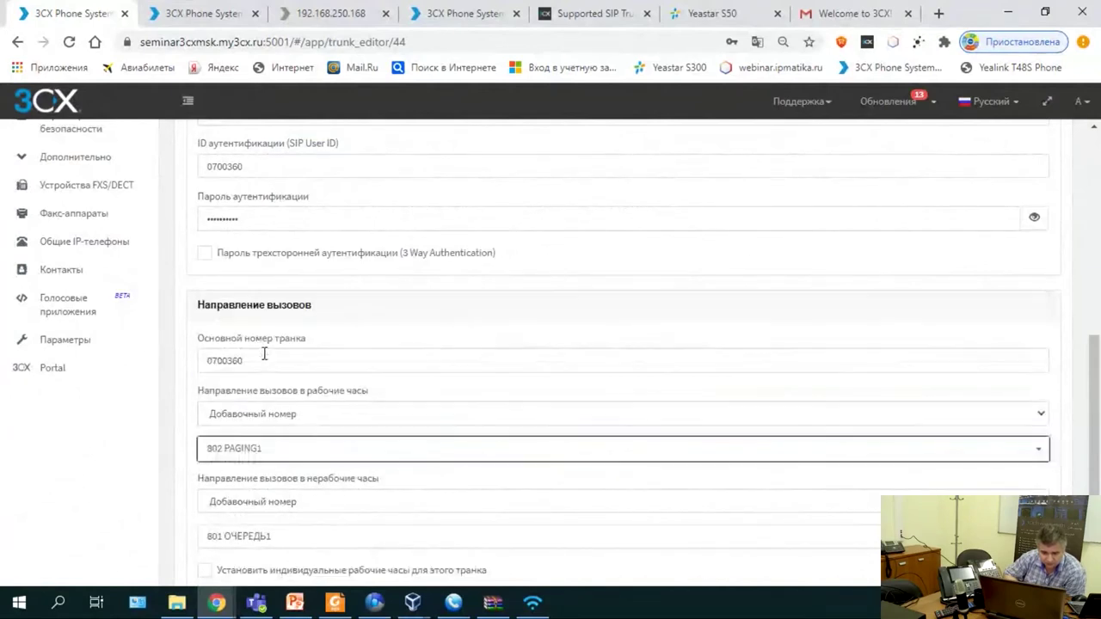
- Route after-hours calls to 802 PAGING1 as well and save the trunk
click(258, 537)
scroll(270, 467, up, 2)
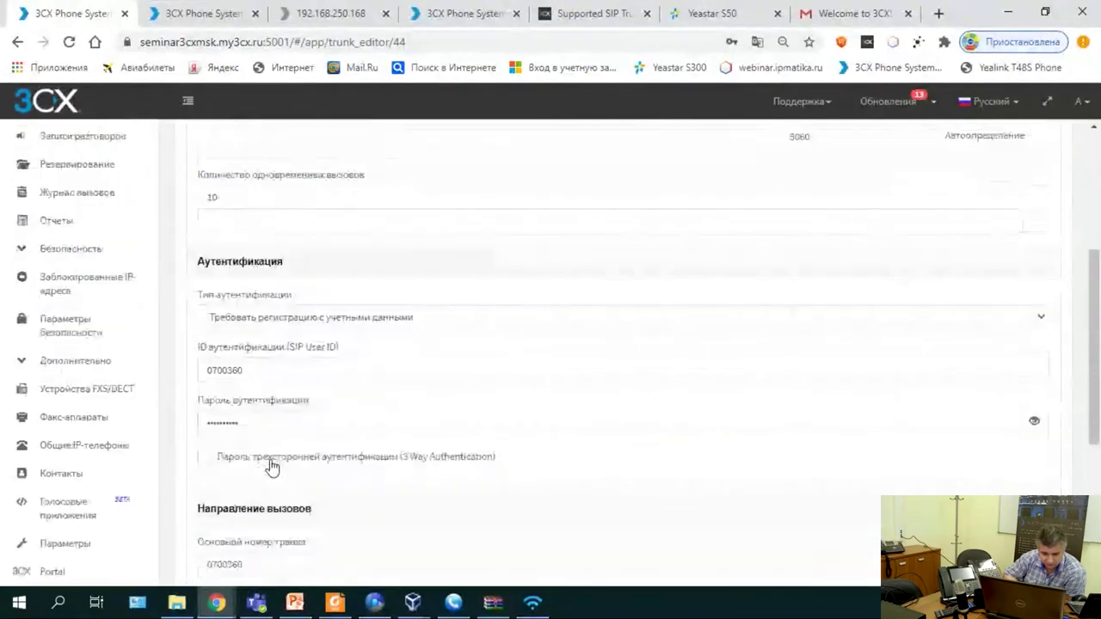
scroll(270, 467, down, 2)
scroll(270, 459, down, 3)
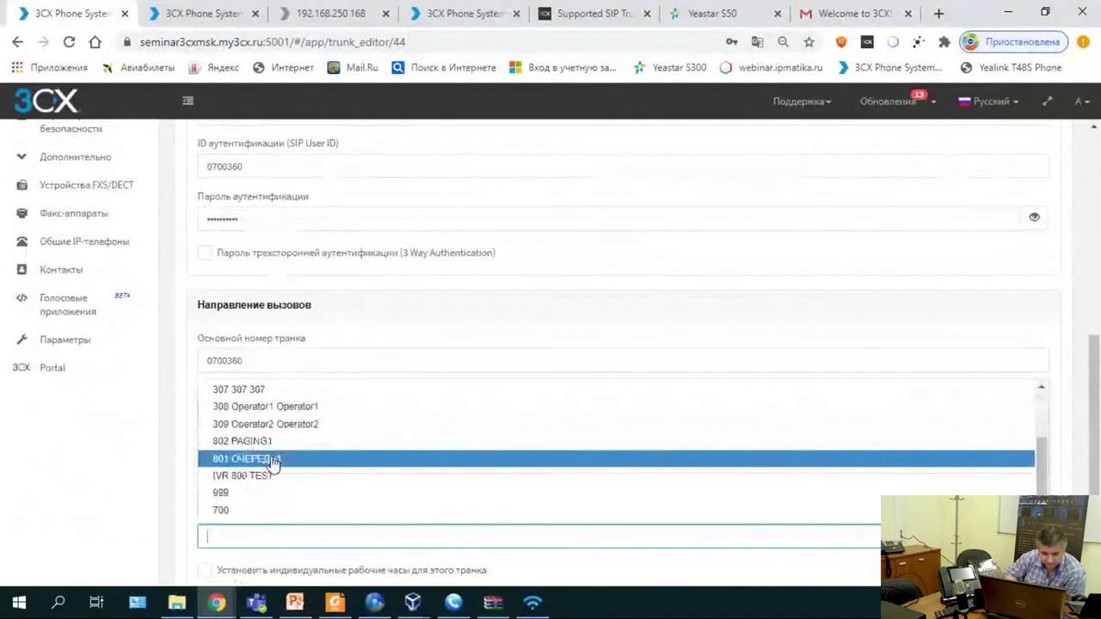
click(274, 441)
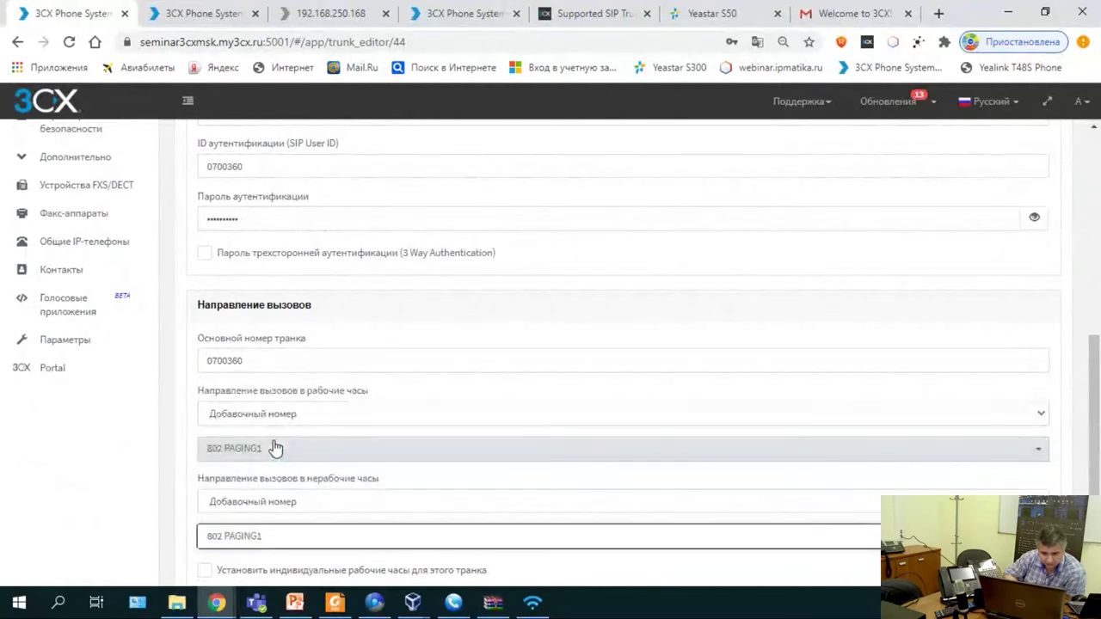
scroll(312, 340, up, 1)
scroll(312, 340, up, 10)
click(283, 142)
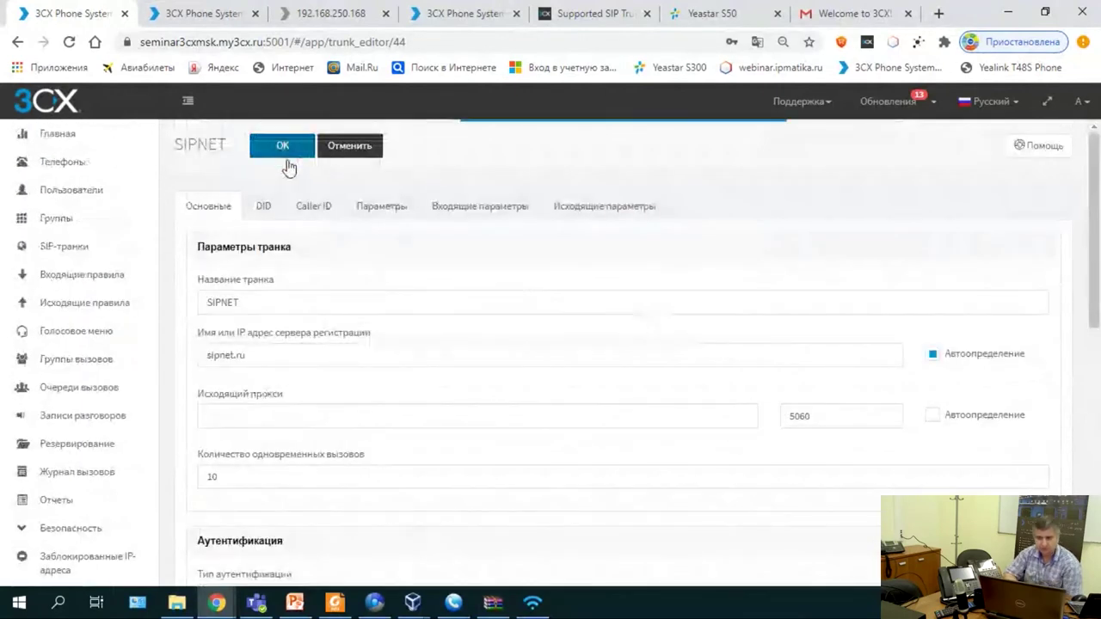
scroll(573, 442, down, 3)
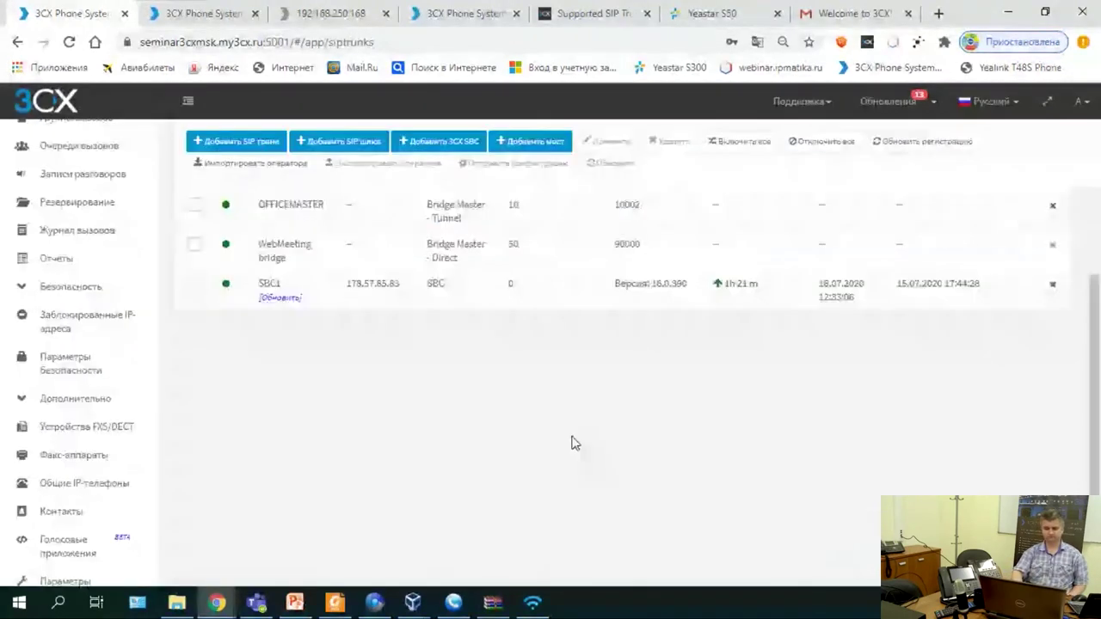
scroll(573, 442, up, 3)
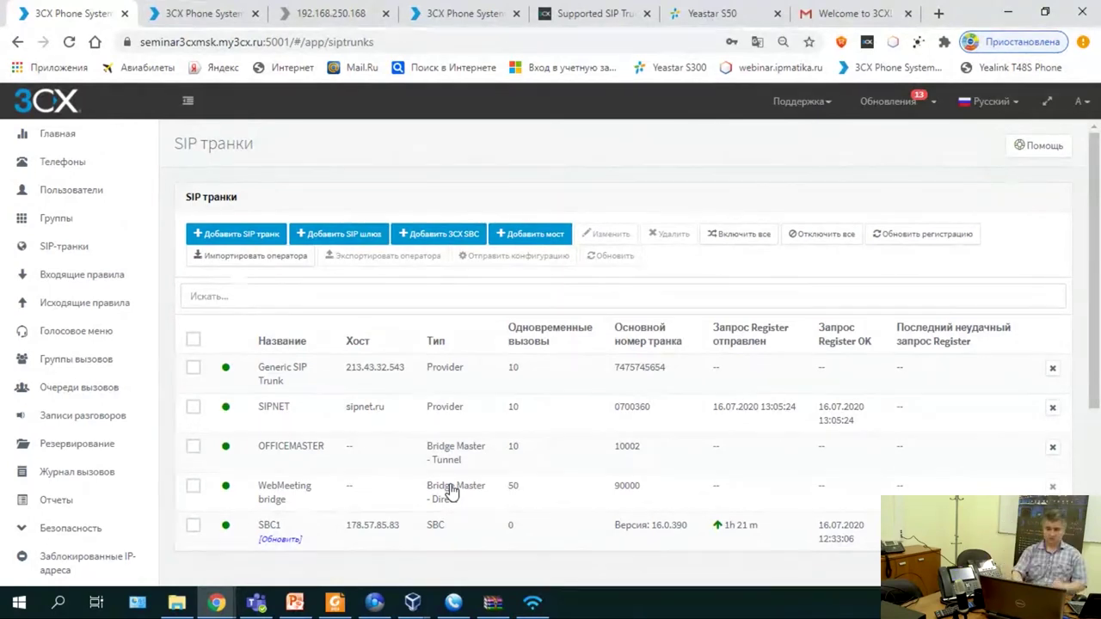
- Switch the 3CX client to Deskphone (CTI) mode, then bring up the Webclient window
click(542, 605)
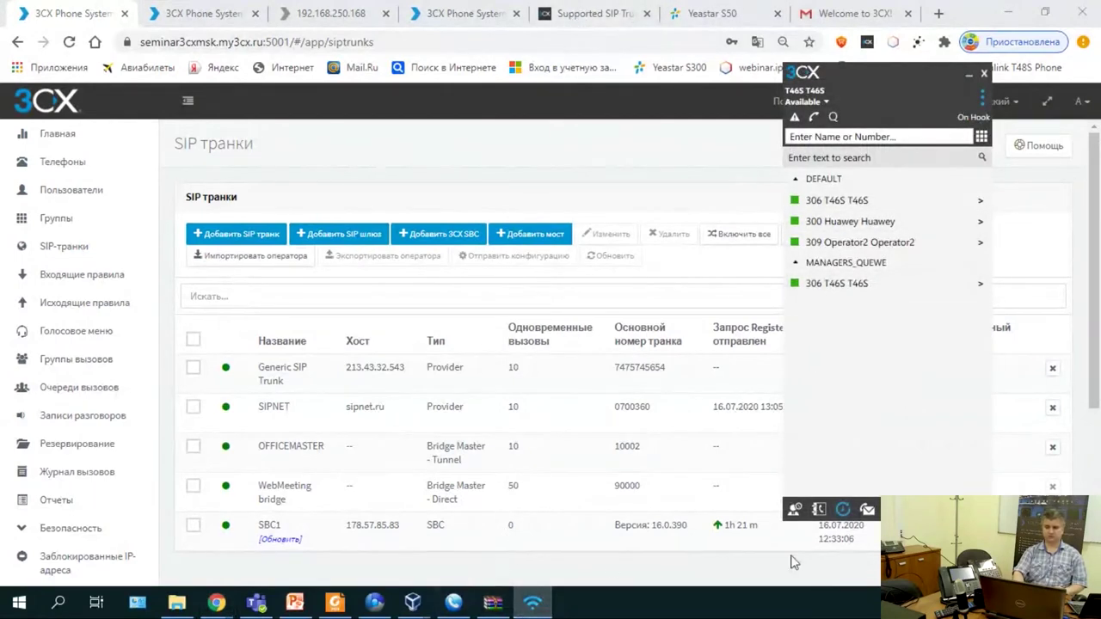
drag(924, 71, 900, 161)
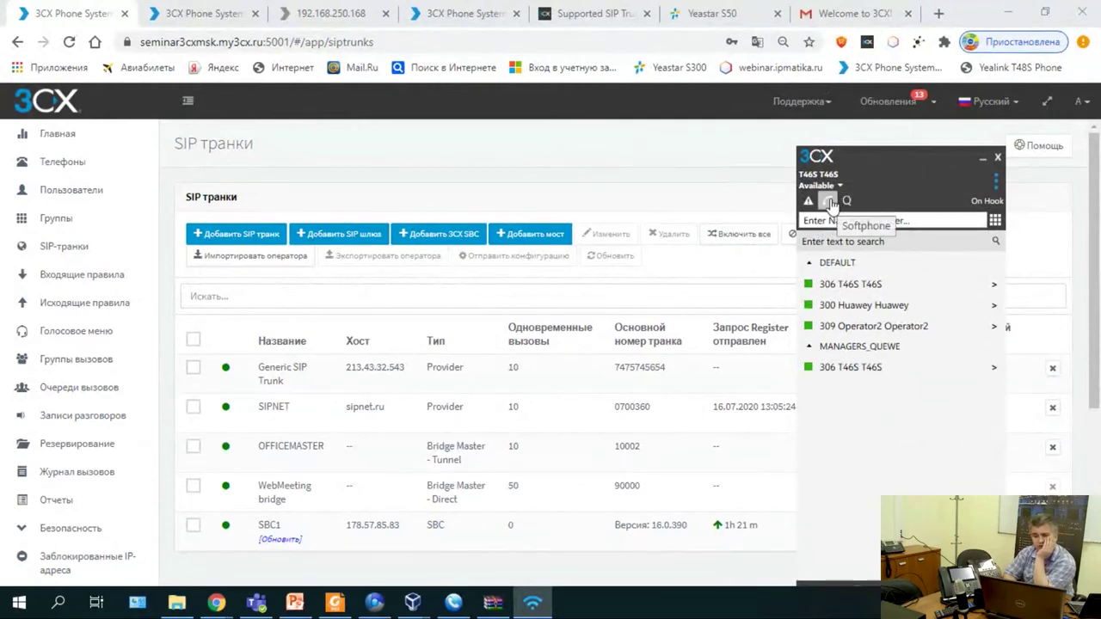
click(830, 203)
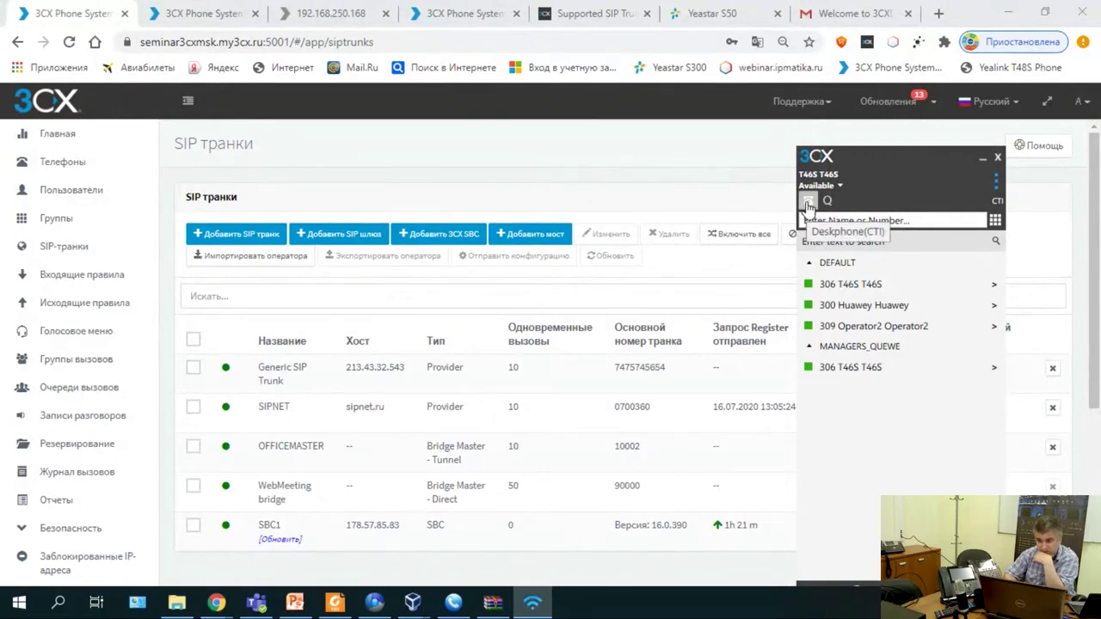
click(808, 205)
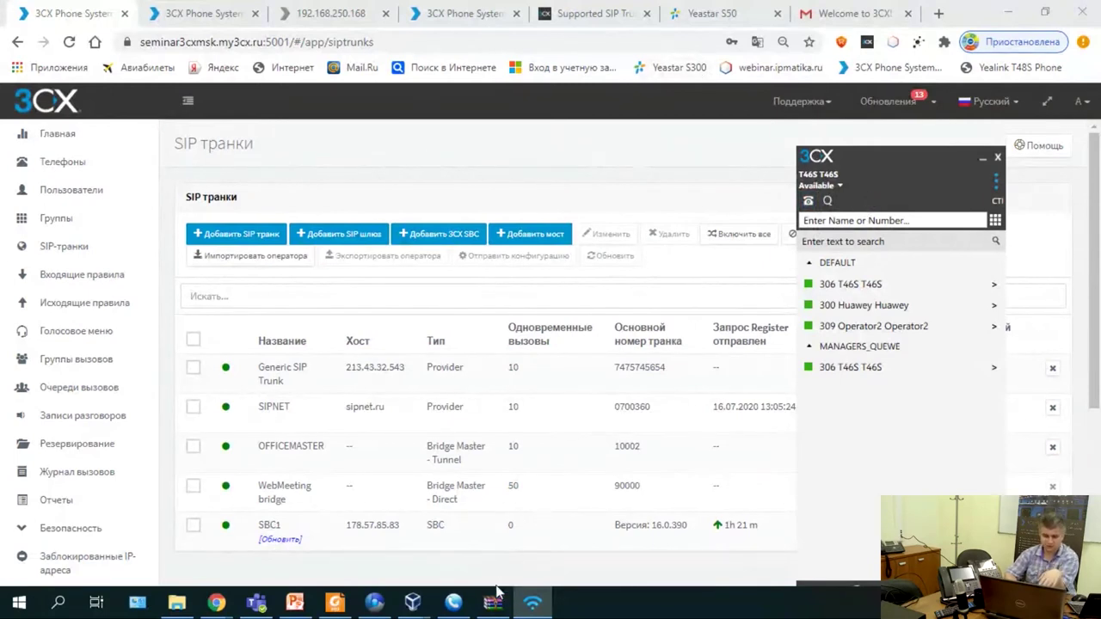
click(379, 604)
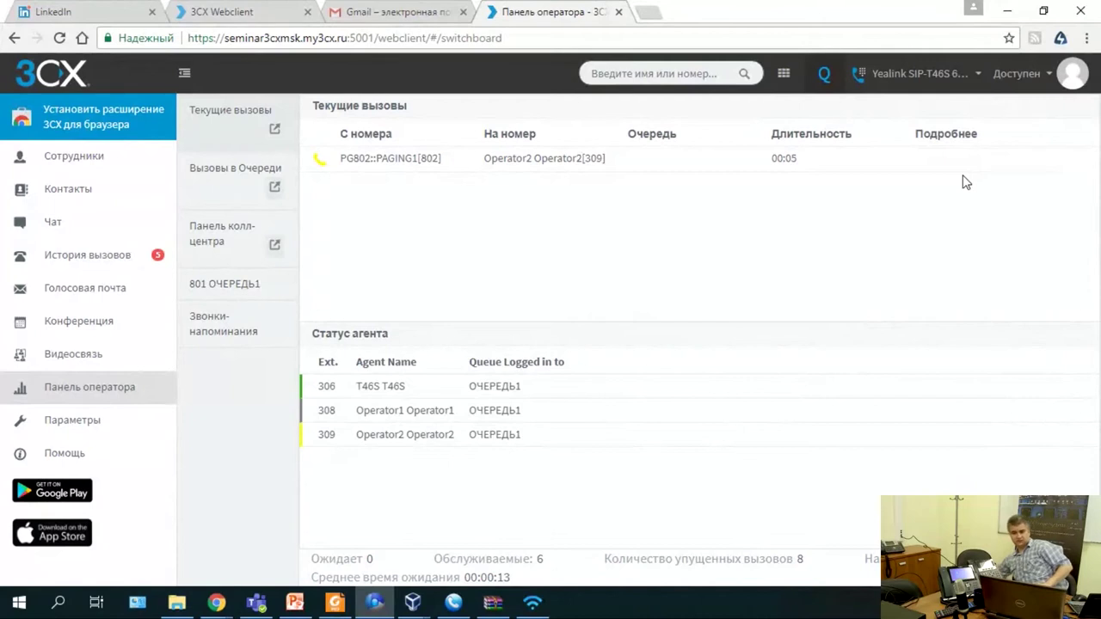
- Make Веб-клиент the active phone instead of the Yealink, then log out via the account menu
click(919, 74)
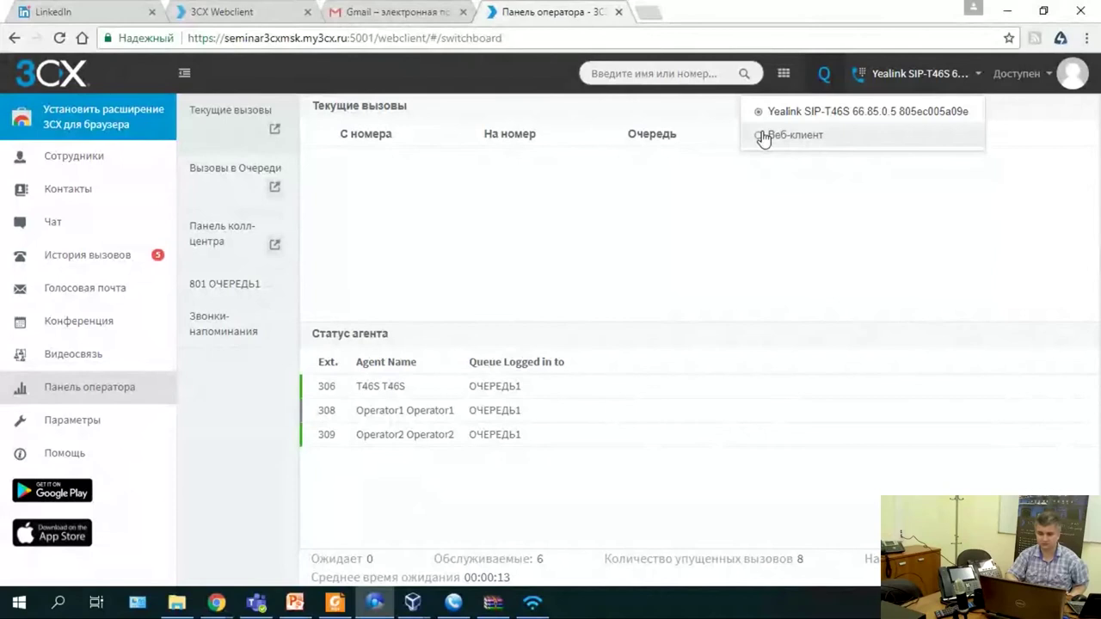
click(774, 135)
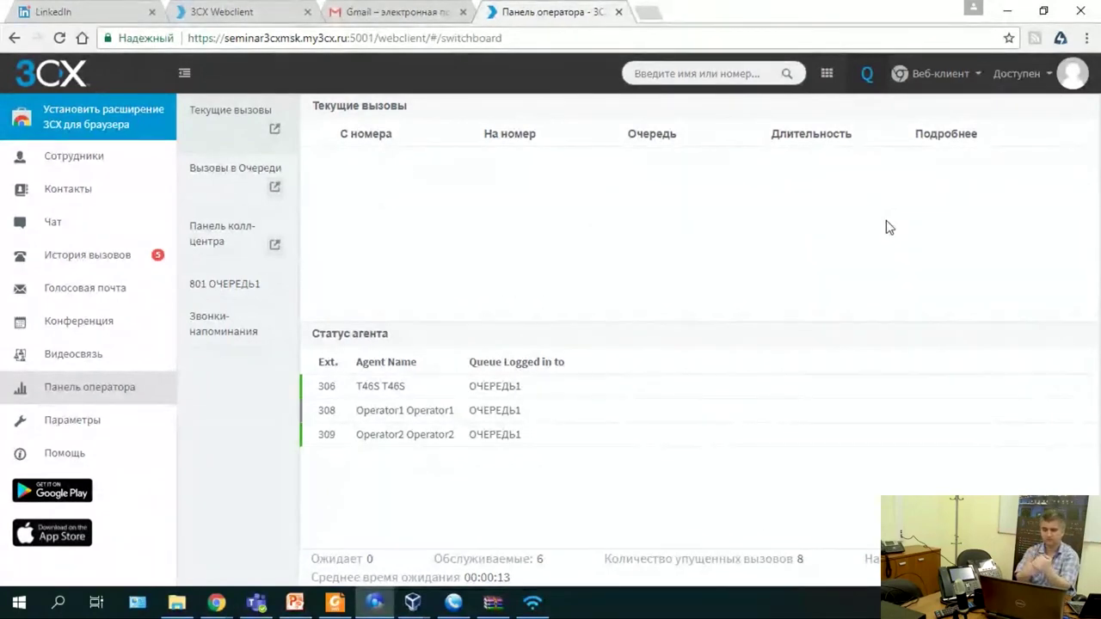
click(534, 603)
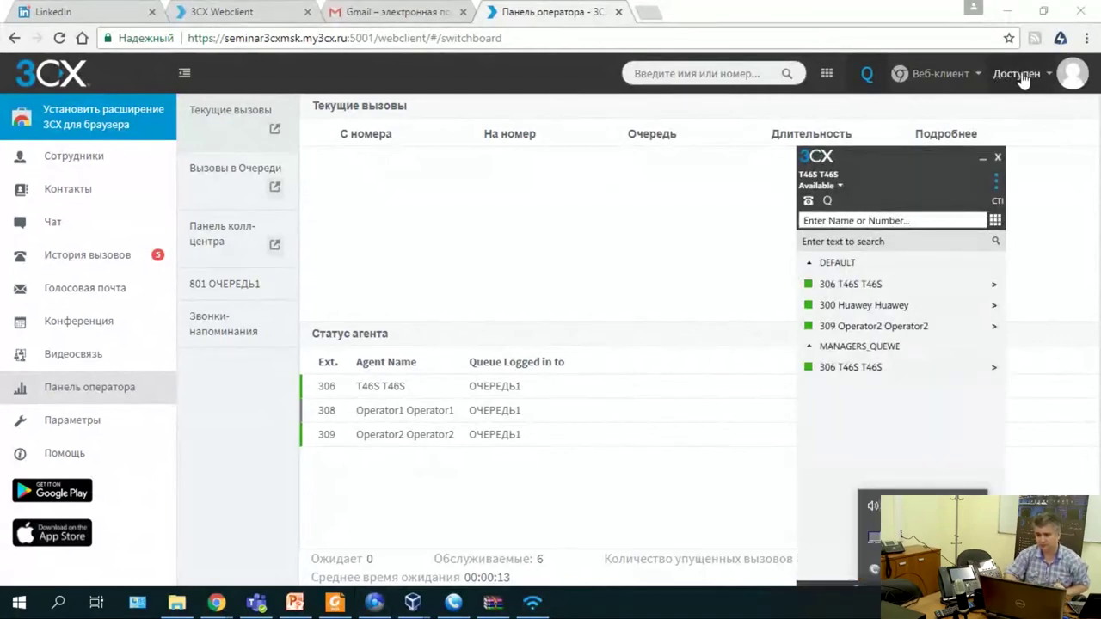
click(1056, 79)
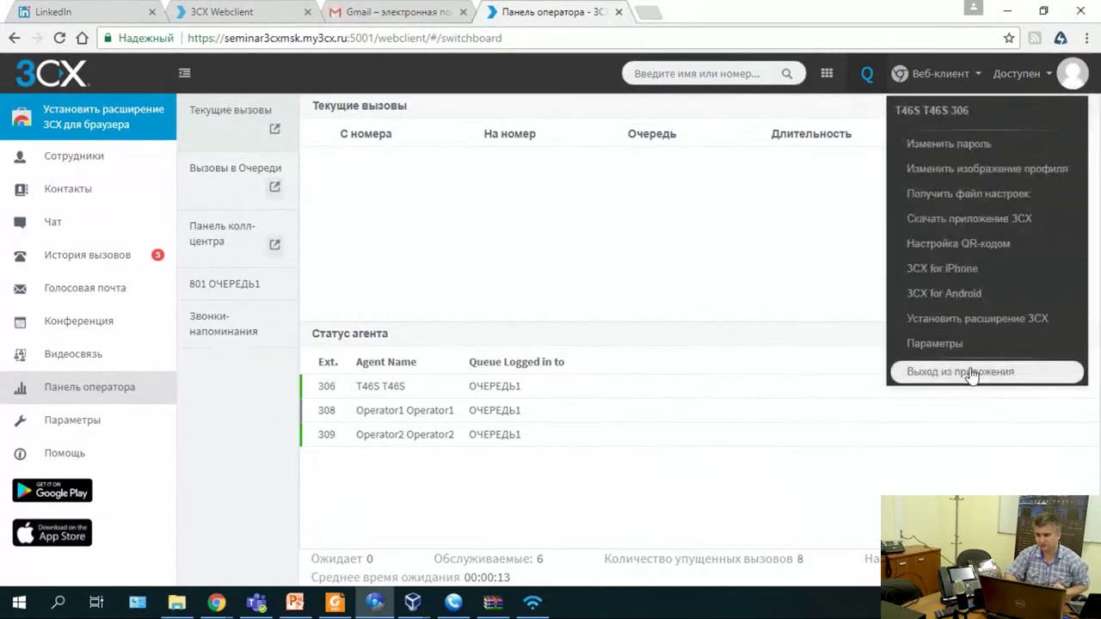
click(966, 370)
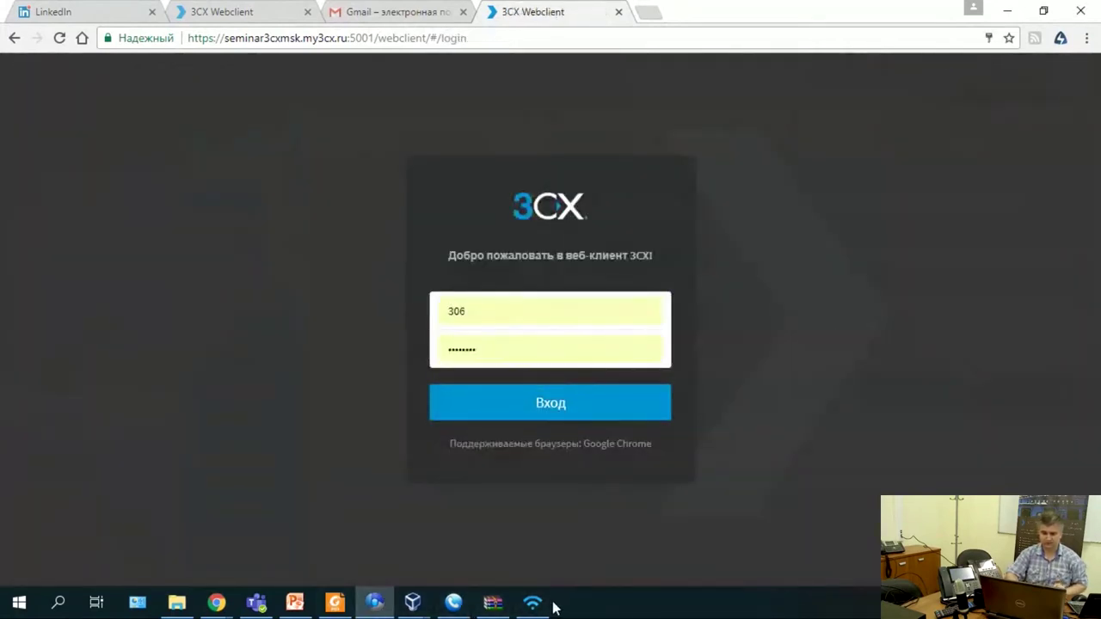
- Reopen the 3CX desktop client panel from the taskbar beside the Webclient login page
click(547, 605)
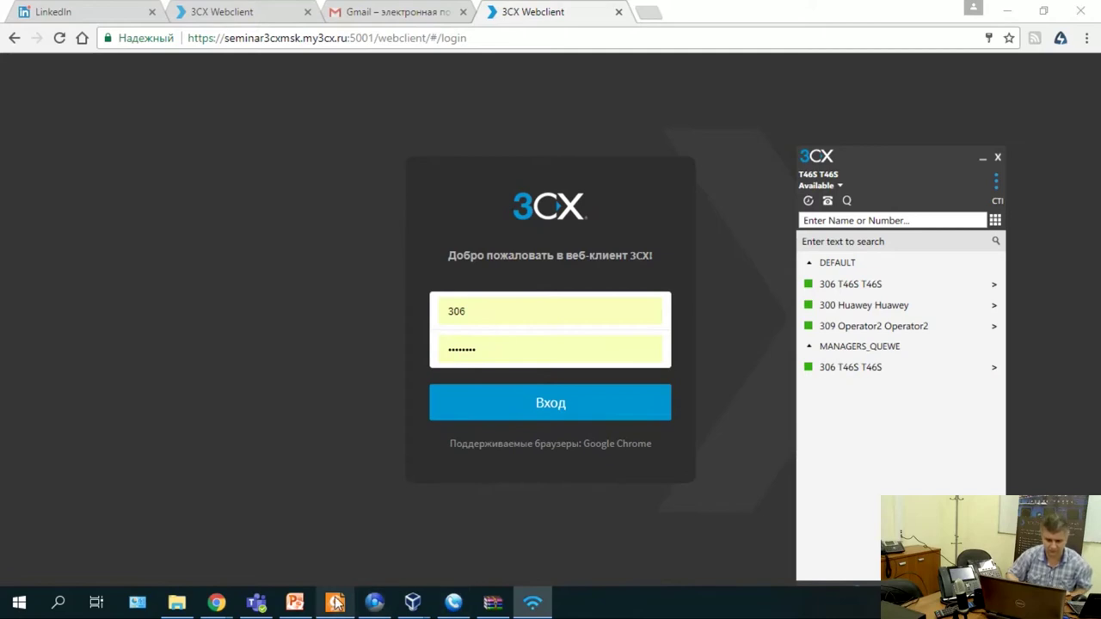
- Switch to the management console and open Телефоны, showing extension 306 at 178.57.85.83
mouse_move(216, 603)
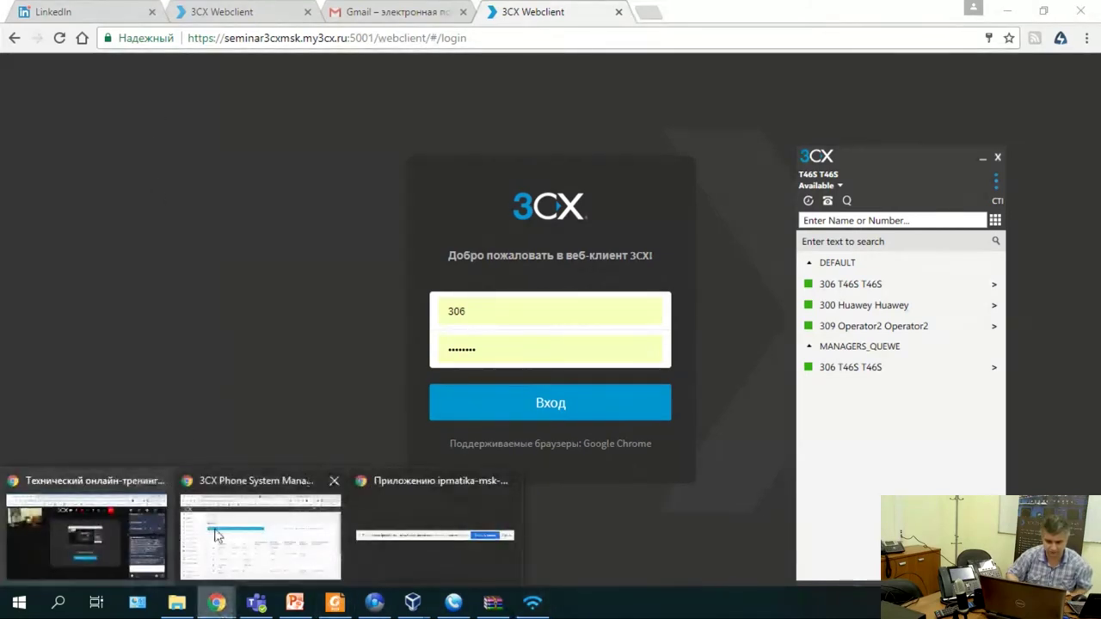
click(227, 535)
scroll(298, 371, down, 3)
scroll(298, 371, up, 3)
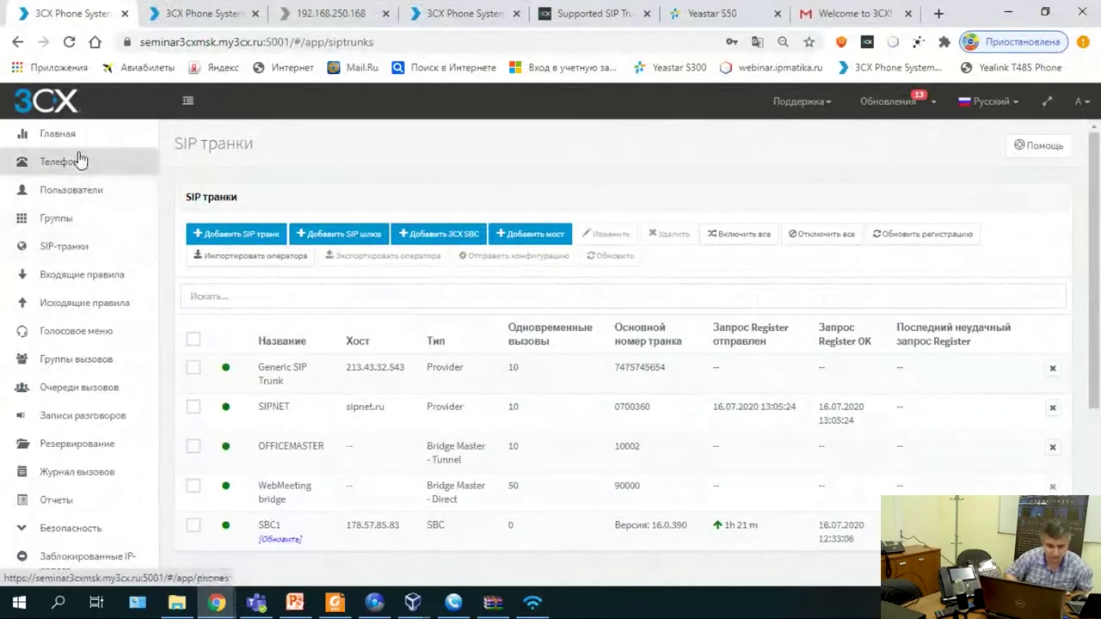
click(78, 160)
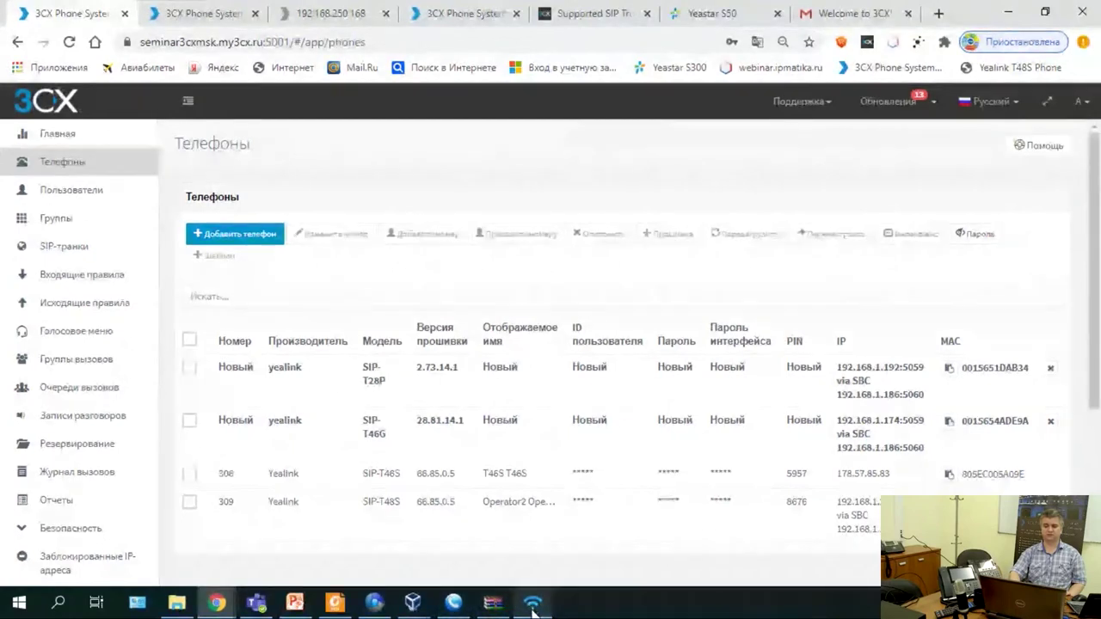
- Log in as root on the SBC virtual machine console
mouse_move(413, 604)
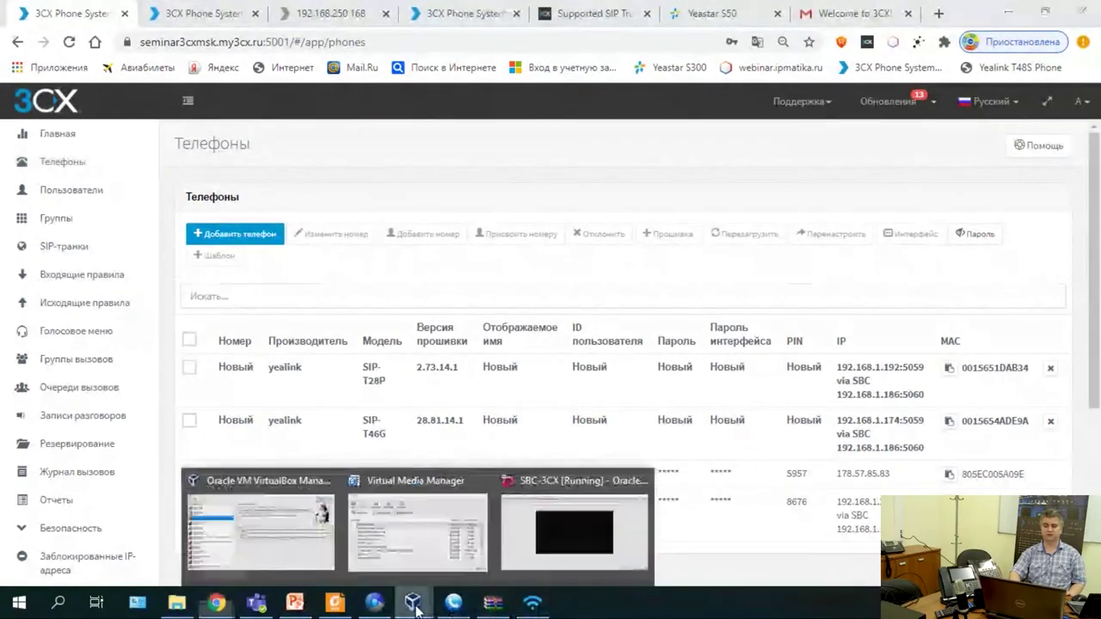
click(624, 546)
key(Return)
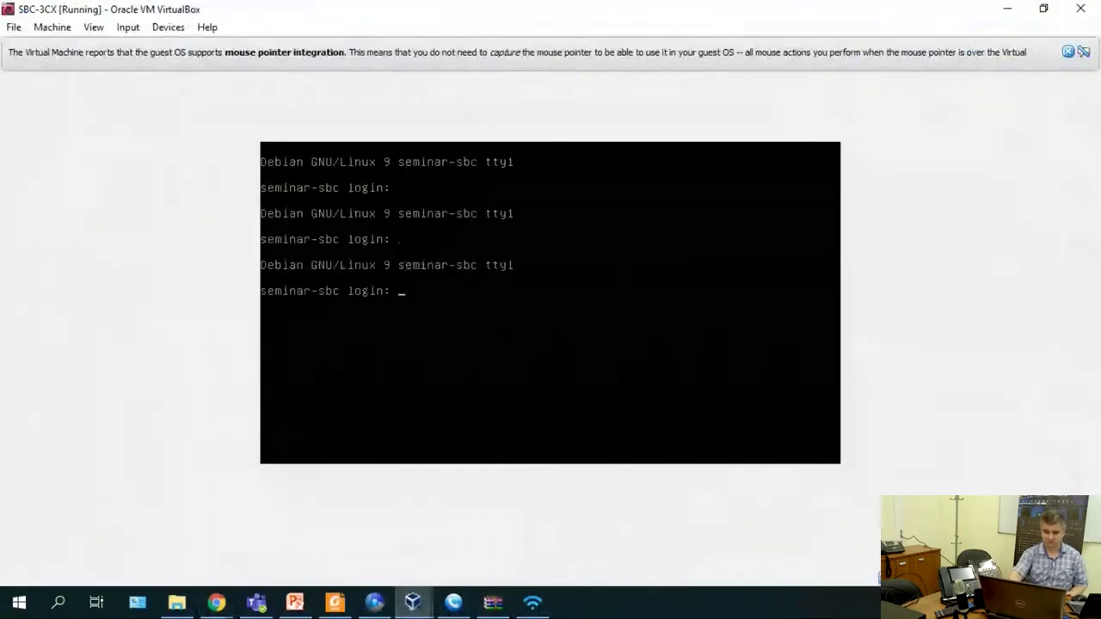
text(root)
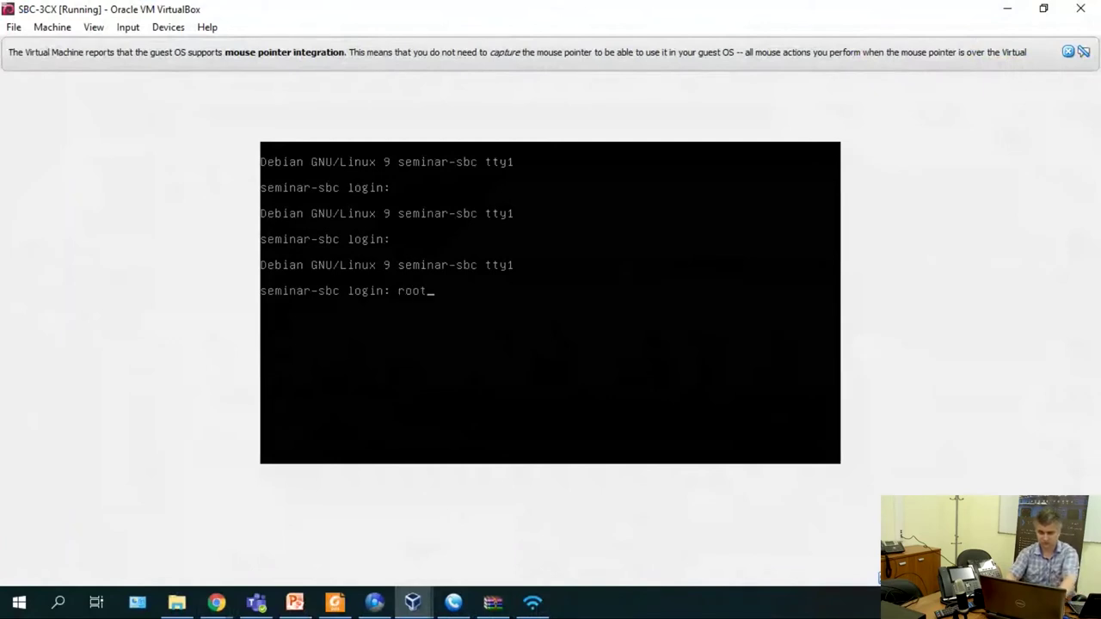
key(Return)
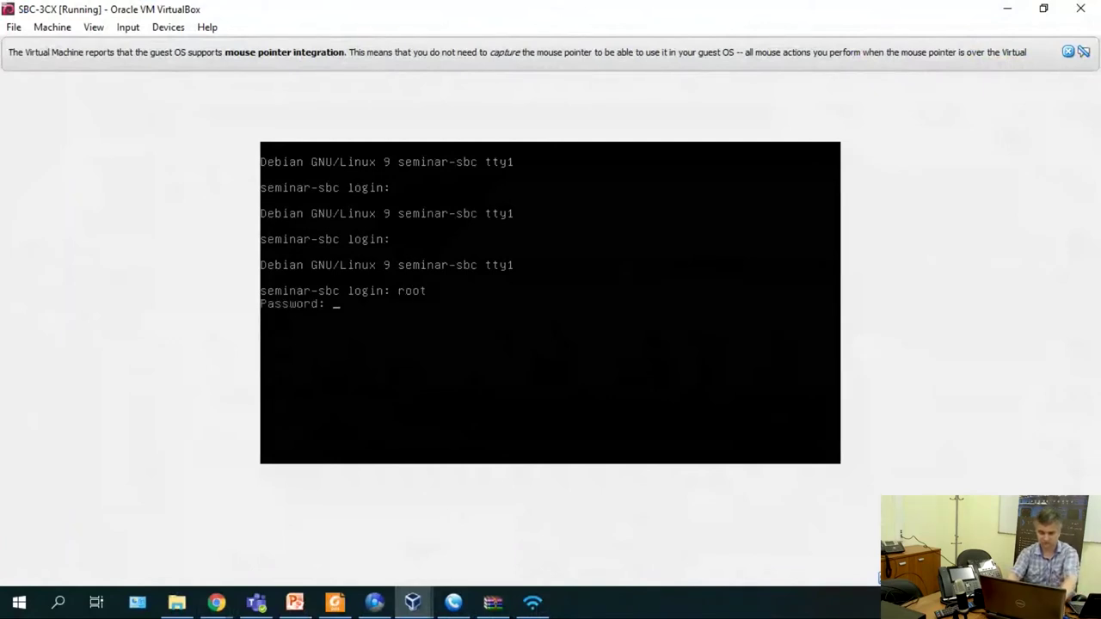
key(Return)
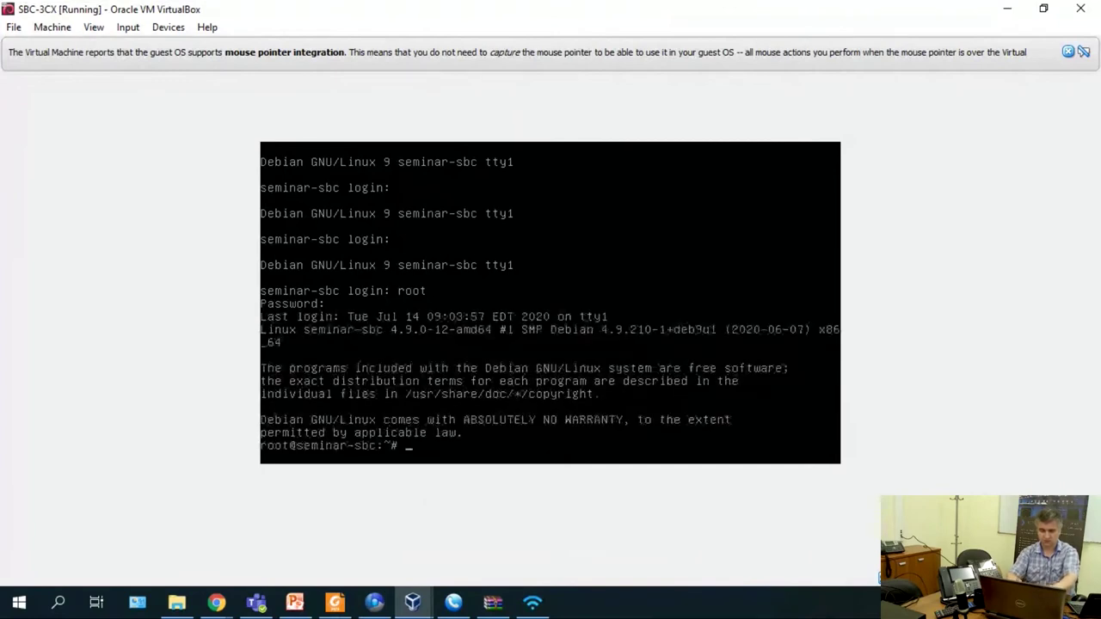
key(Return)
key(Return)
- Run ifconfig to confirm the SBC address 192.168.1.186, then return to the 3CX phones list
text(l)
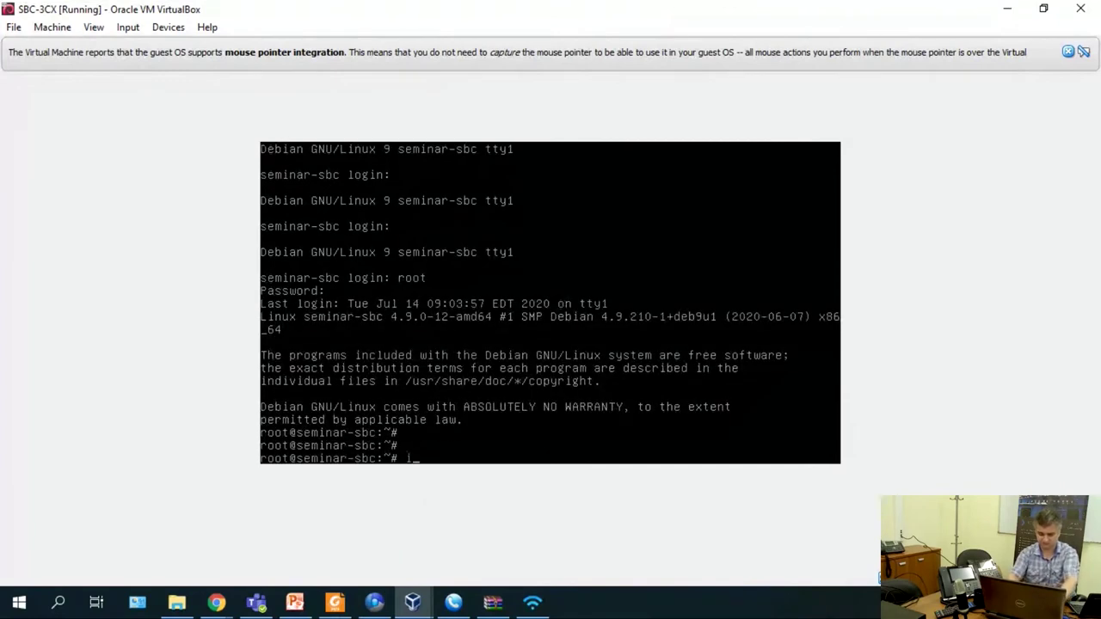
text(fconfig)
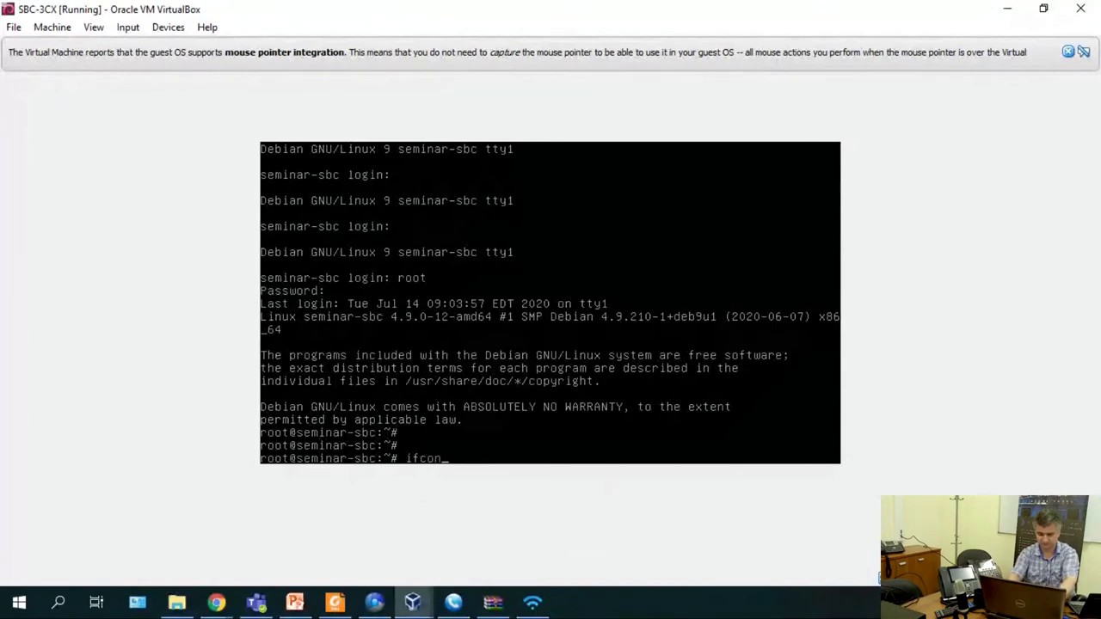
key(Return)
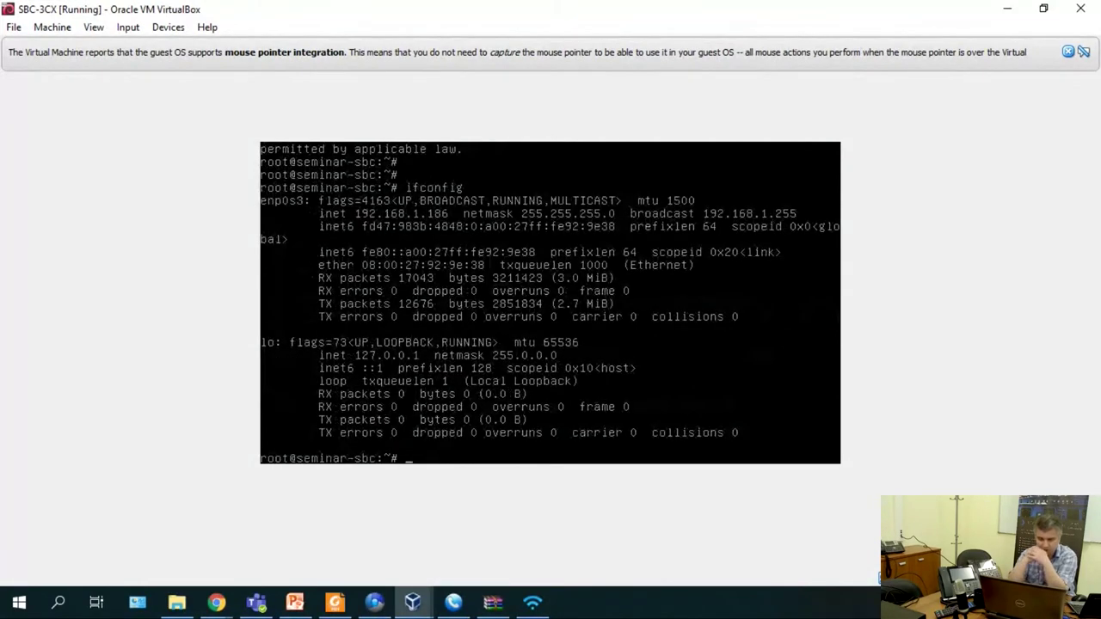
click(217, 602)
click(261, 539)
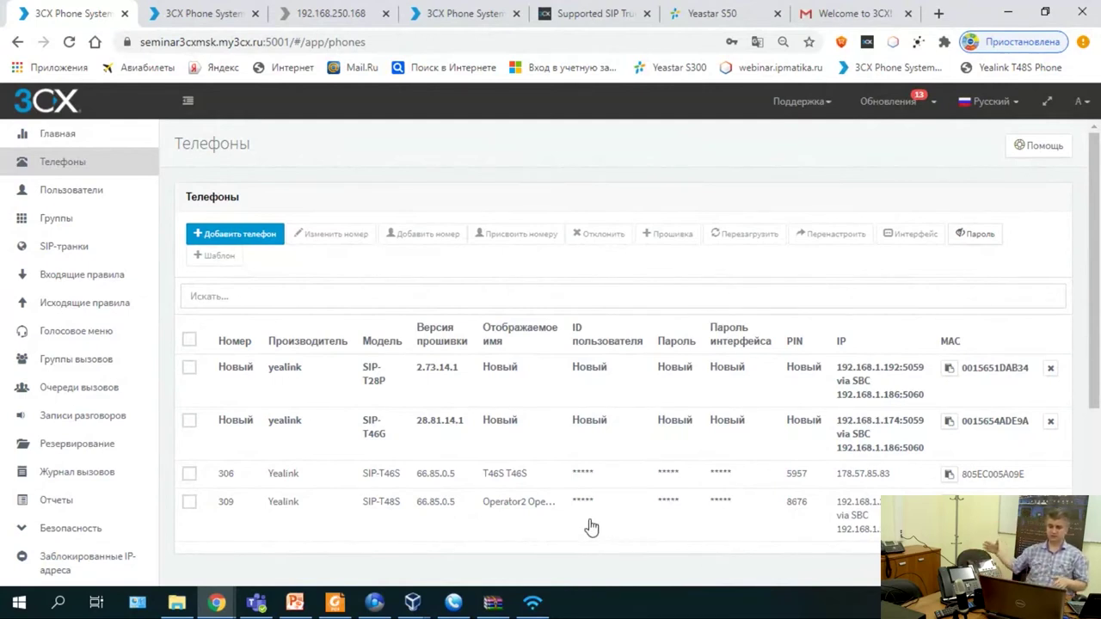
- Nudge the STUN label slightly right on the PowerPoint network diagram, then minimize PowerPoint
click(294, 602)
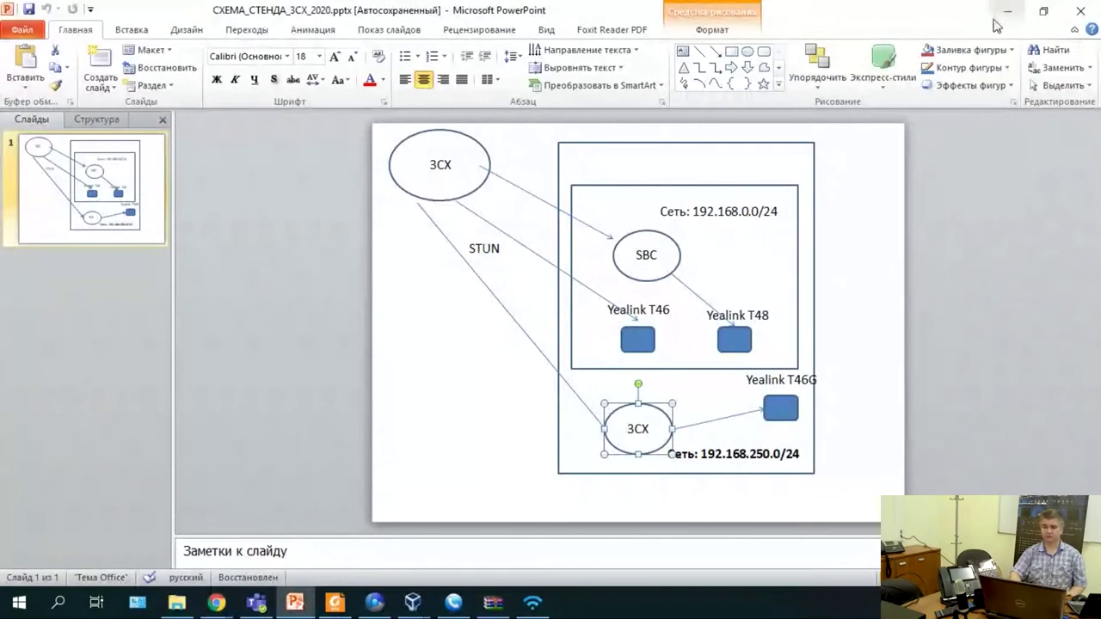
click(494, 241)
drag(492, 239, 529, 240)
click(1006, 10)
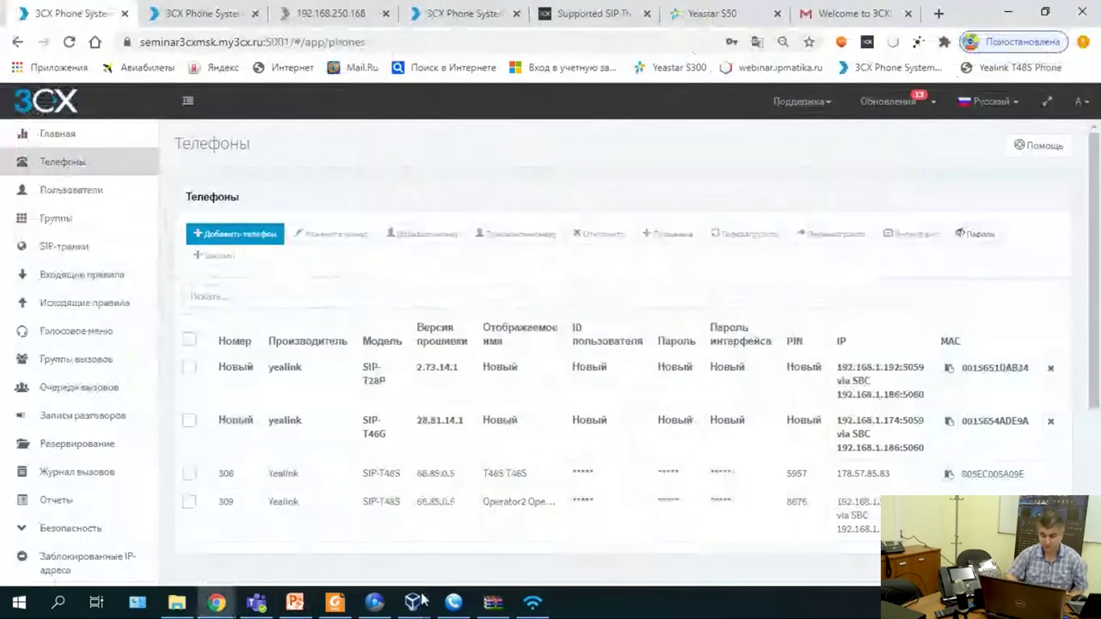
- Scroll the Phones page and switch to the Foxit multicast paging slide, page 12 of 15
mouse_move(453, 602)
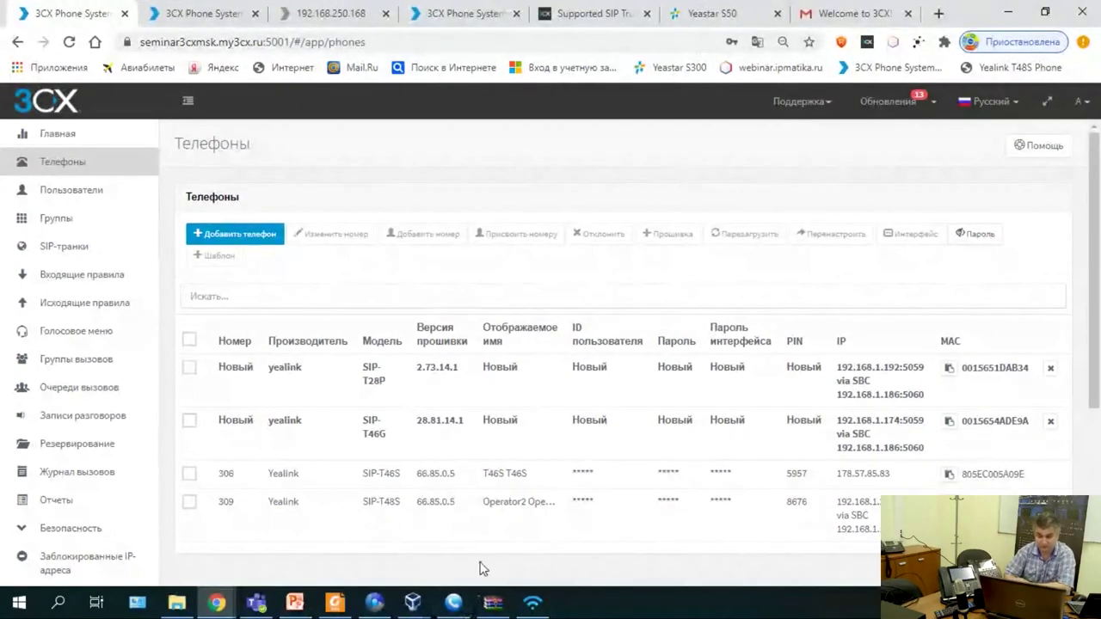
scroll(484, 572, down, 2)
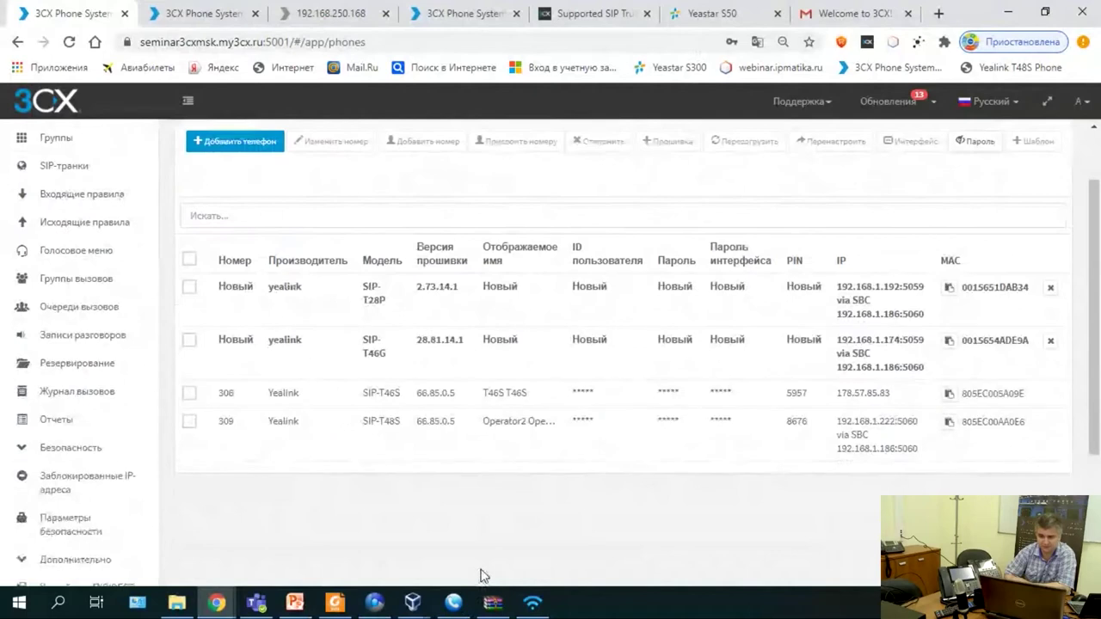
key(alt+Tab)
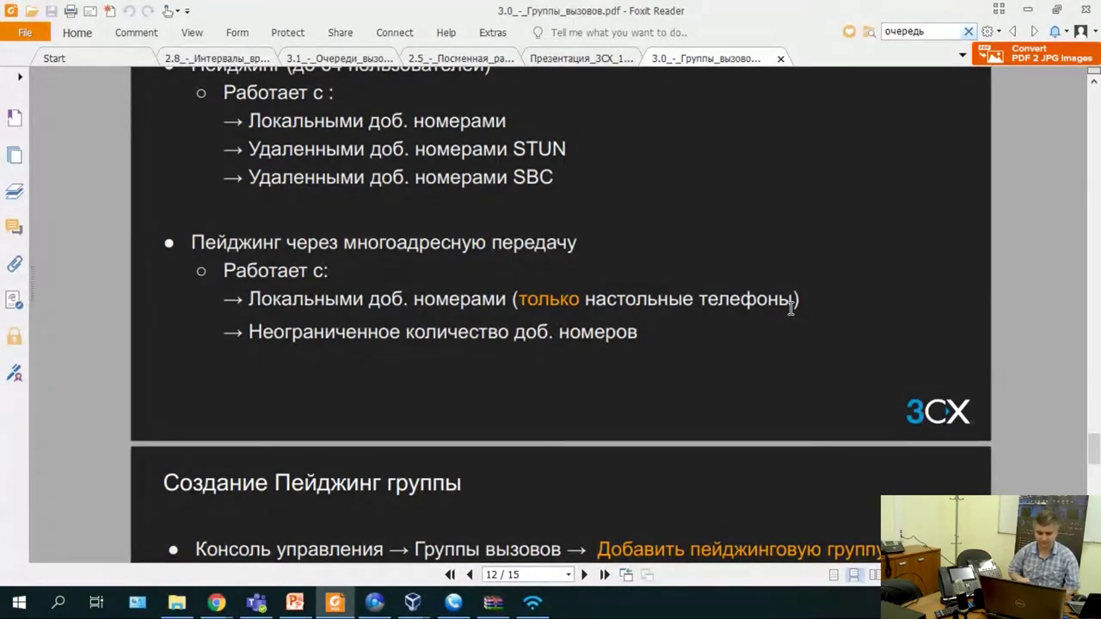
- Open the T46G phone at 192.168.253.181 and go to Контакты > Multicast IP
click(216, 602)
click(222, 566)
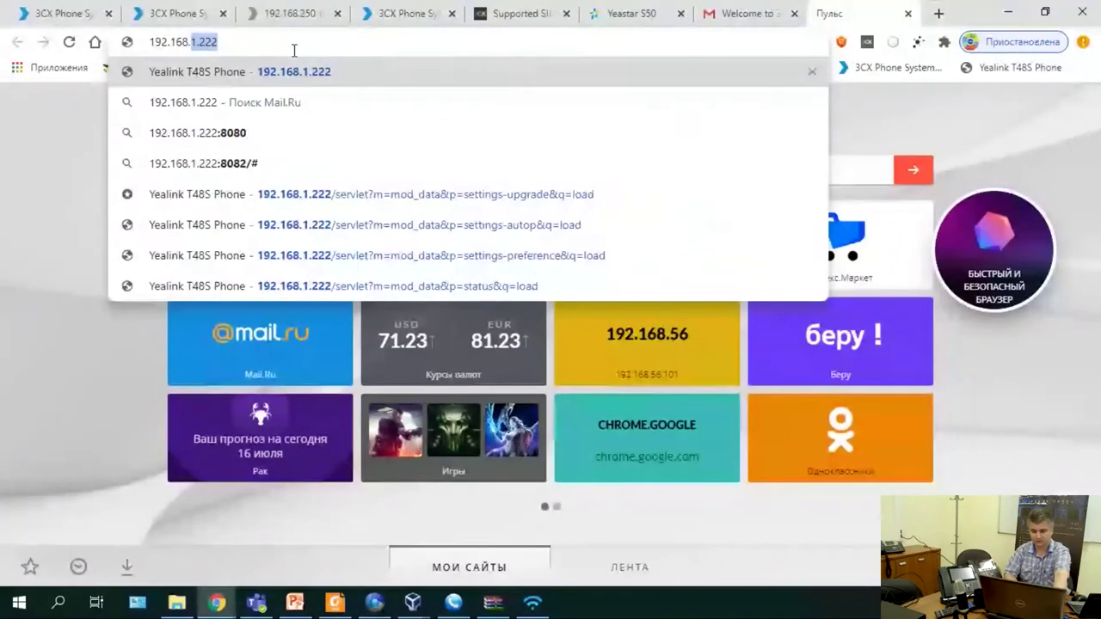
text(253.181/servlet?p=status&q=load)
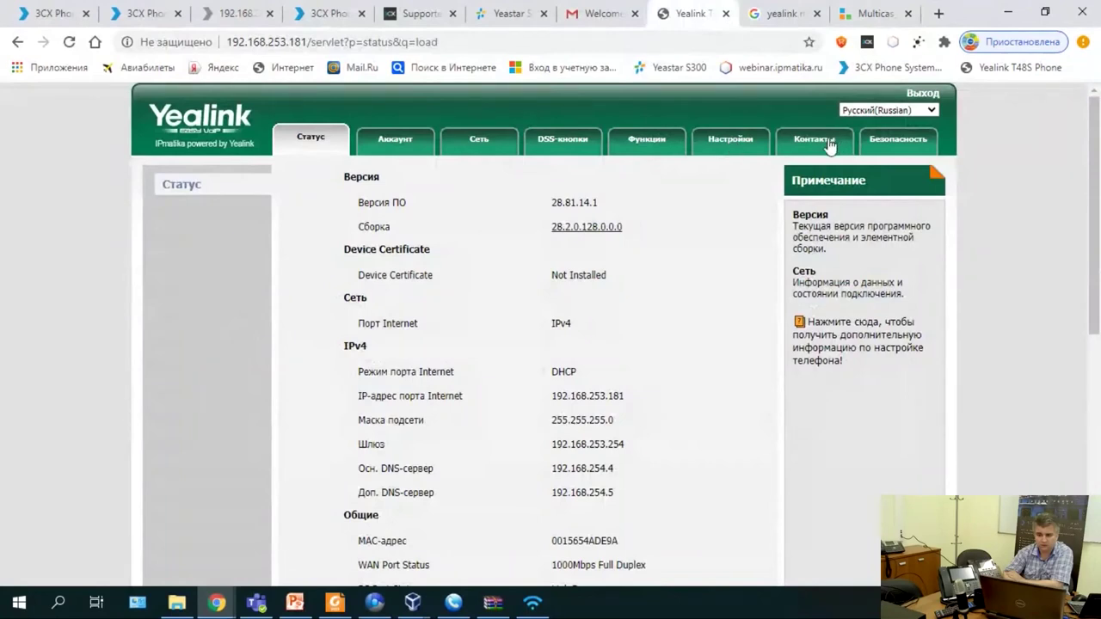
click(828, 144)
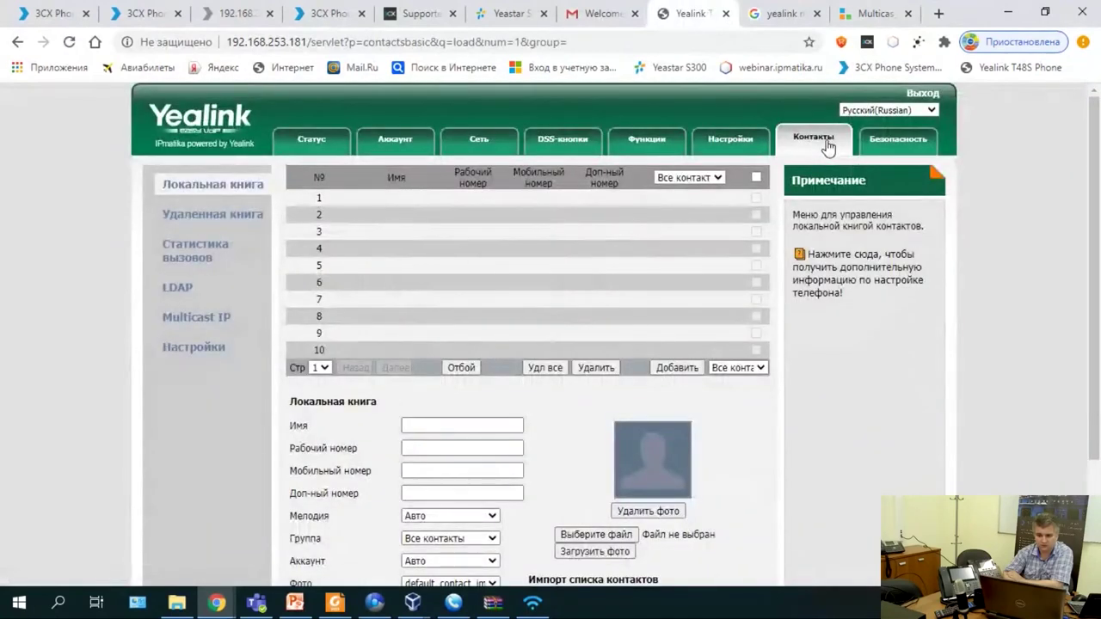
click(184, 325)
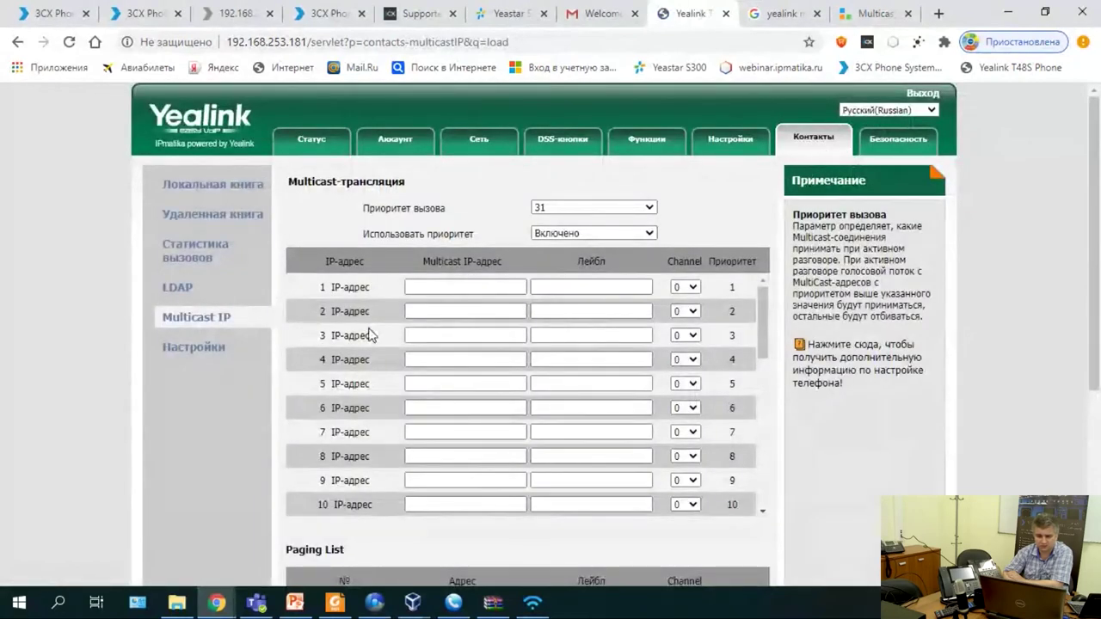
- Inspect row 1's channel and address fields, leaving channel 0, and scroll through the multicast table
click(690, 287)
click(684, 287)
click(479, 288)
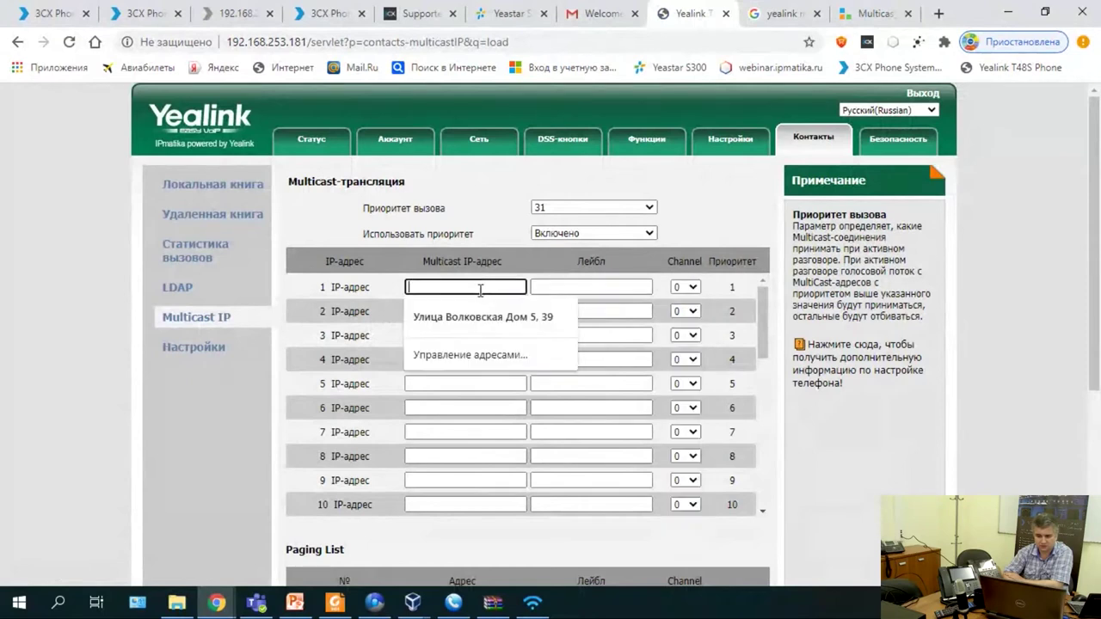
click(501, 249)
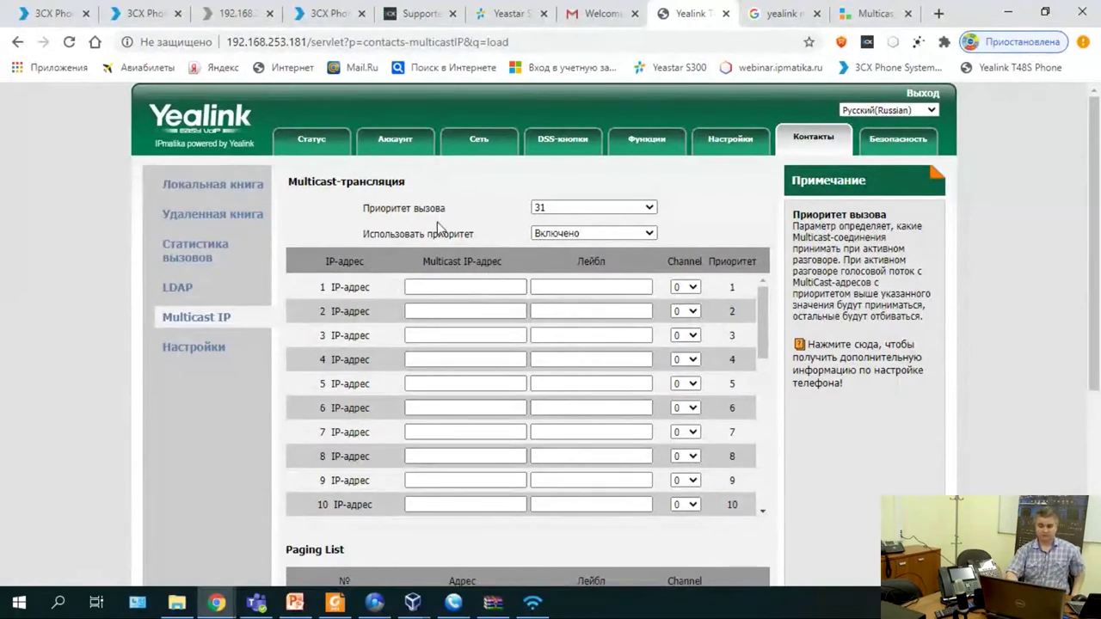
scroll(550, 361, down, 5)
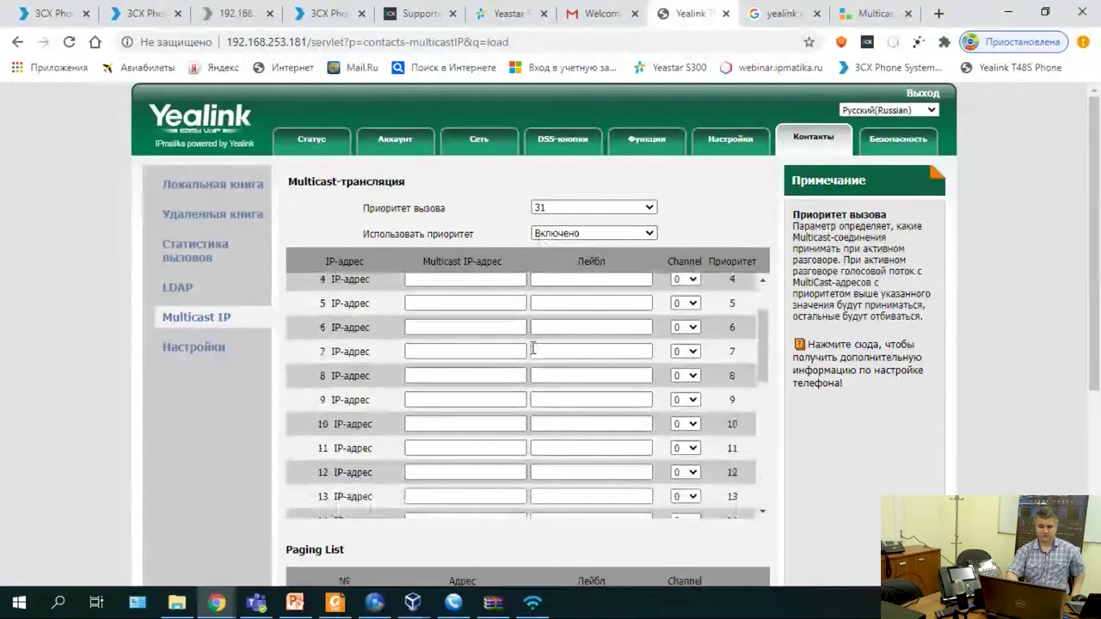
scroll(843, 471, down, 1)
scroll(842, 472, down, 2)
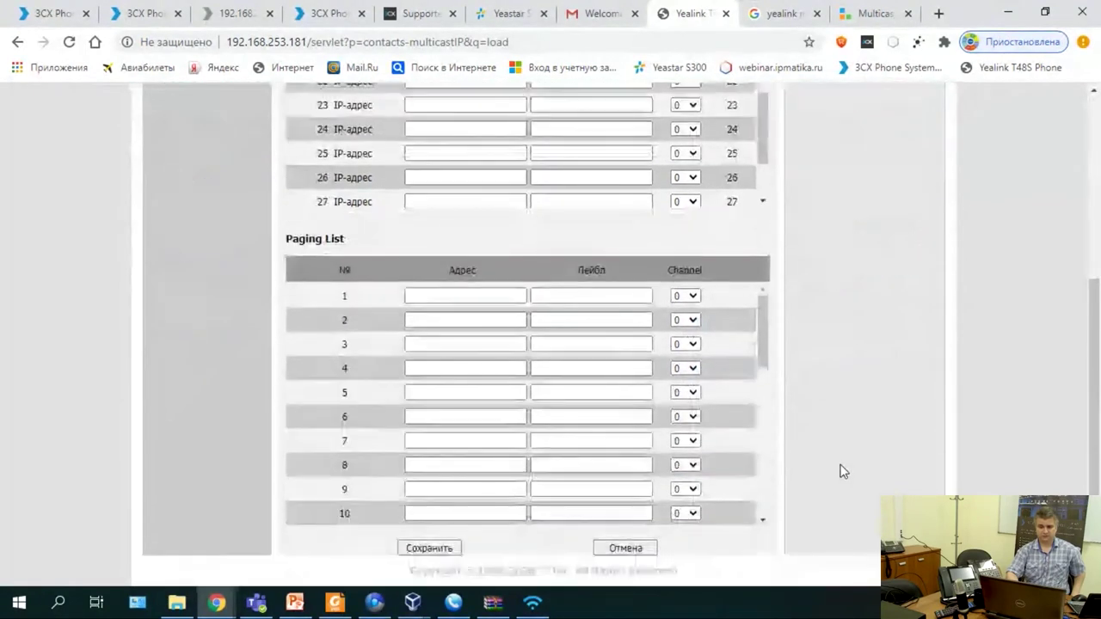
scroll(843, 472, up, 3)
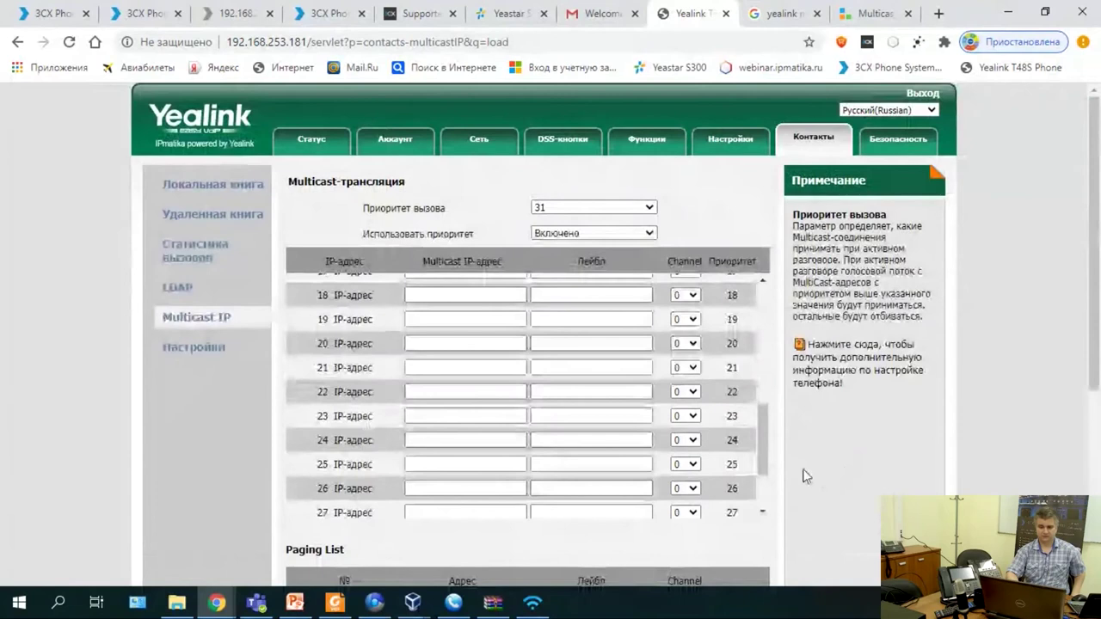
scroll(538, 443, up, 4)
scroll(538, 443, up, 1)
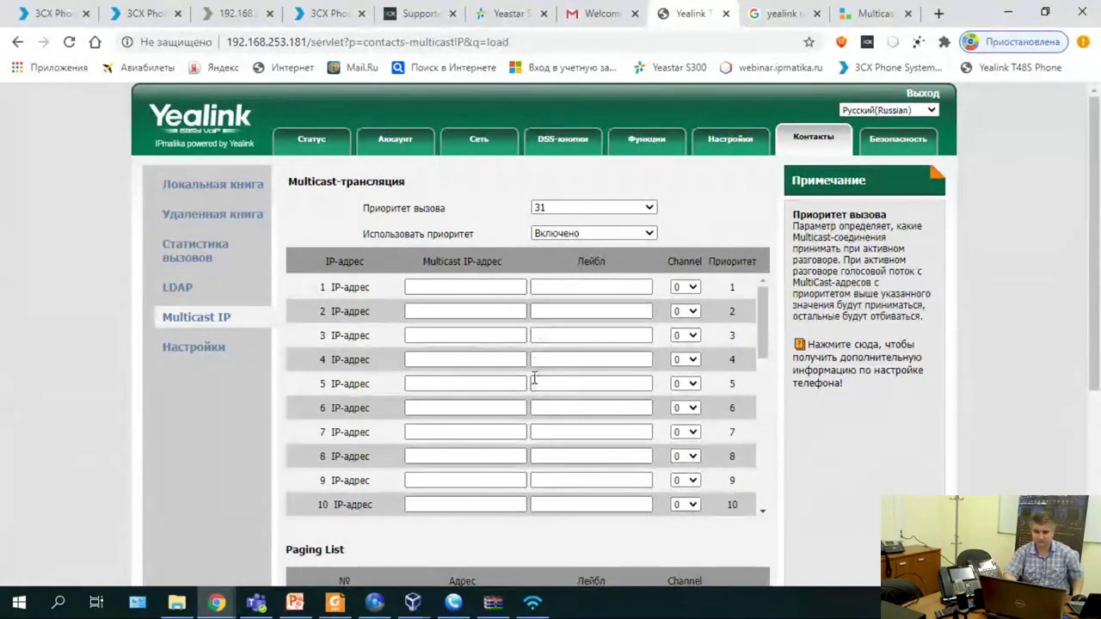
scroll(541, 334, down, 3)
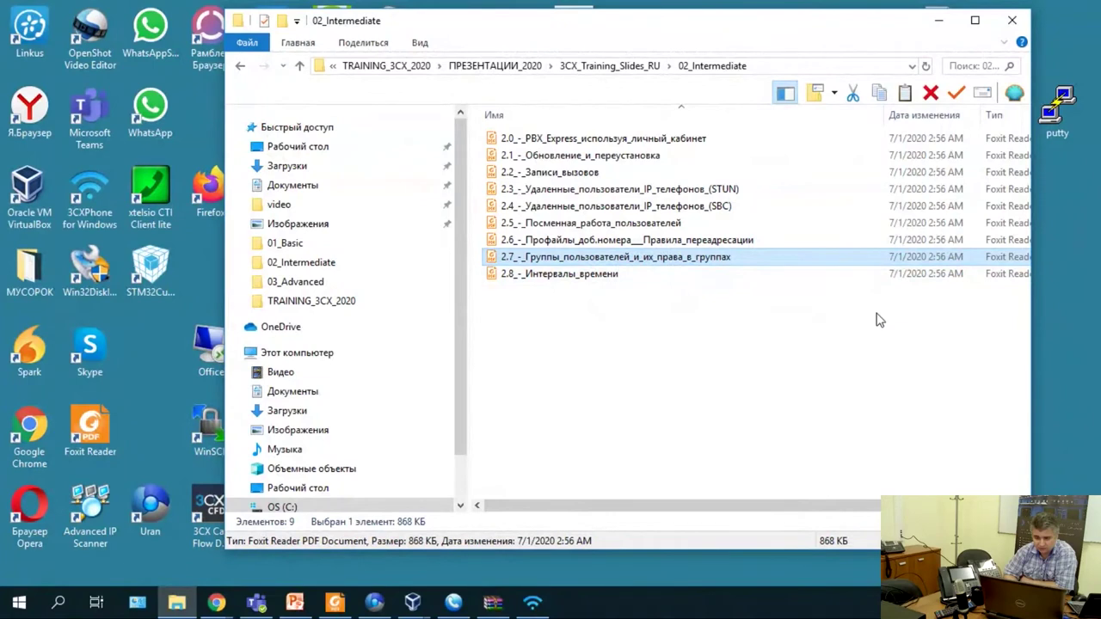
- Go back to the 01_Basic folder and open 1.7_-_Голосовое_меню.pdf in Foxit Reader
click(669, 243)
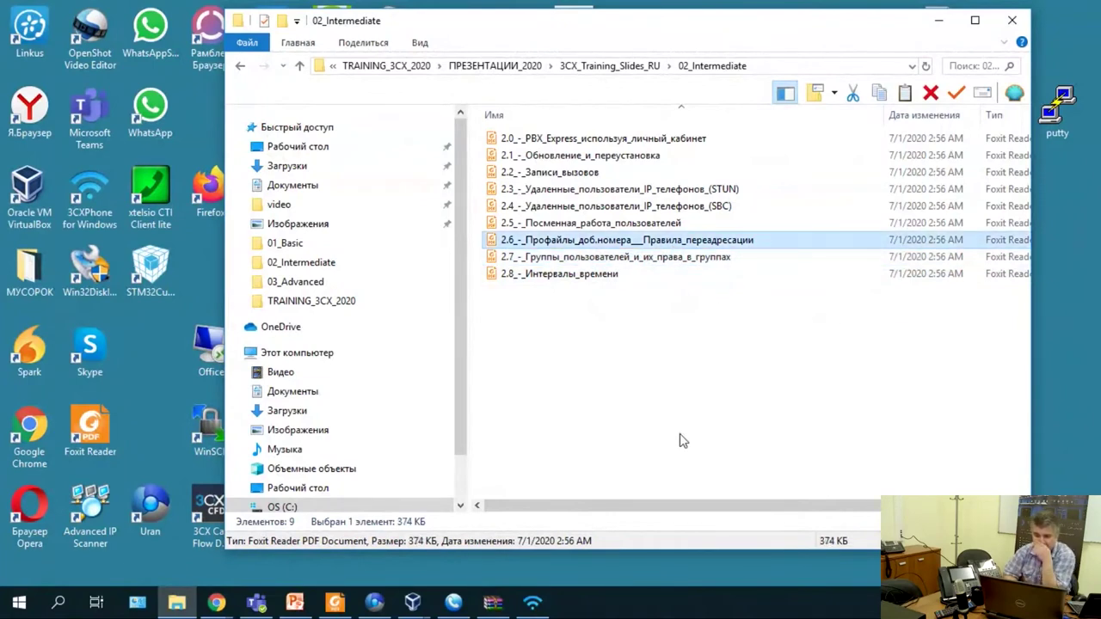
key(alt+Left)
click(549, 258)
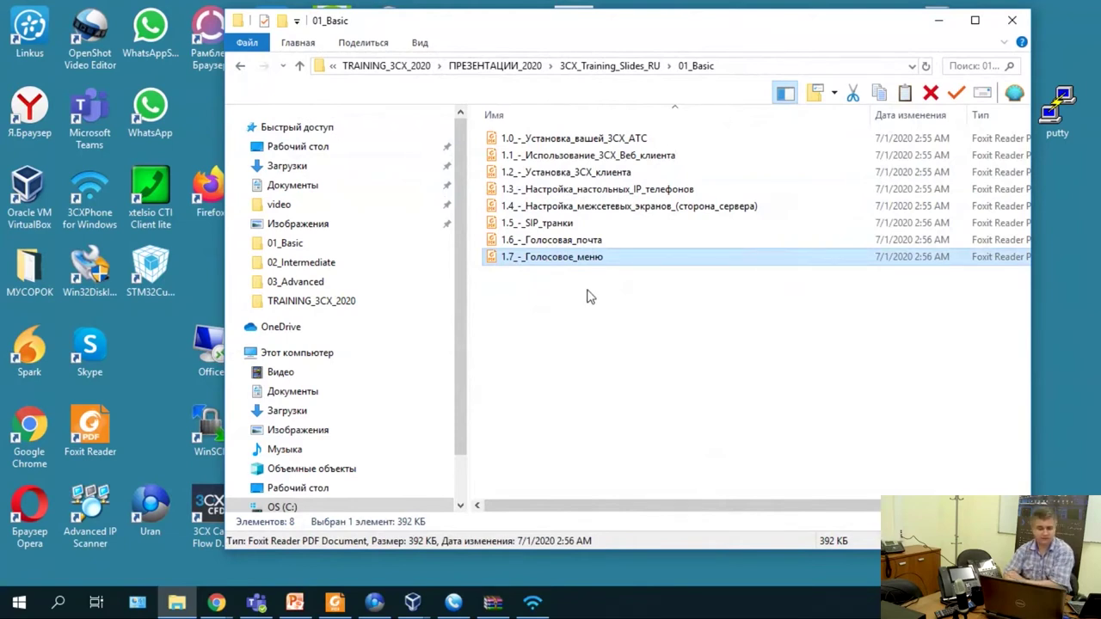
double_click(630, 256)
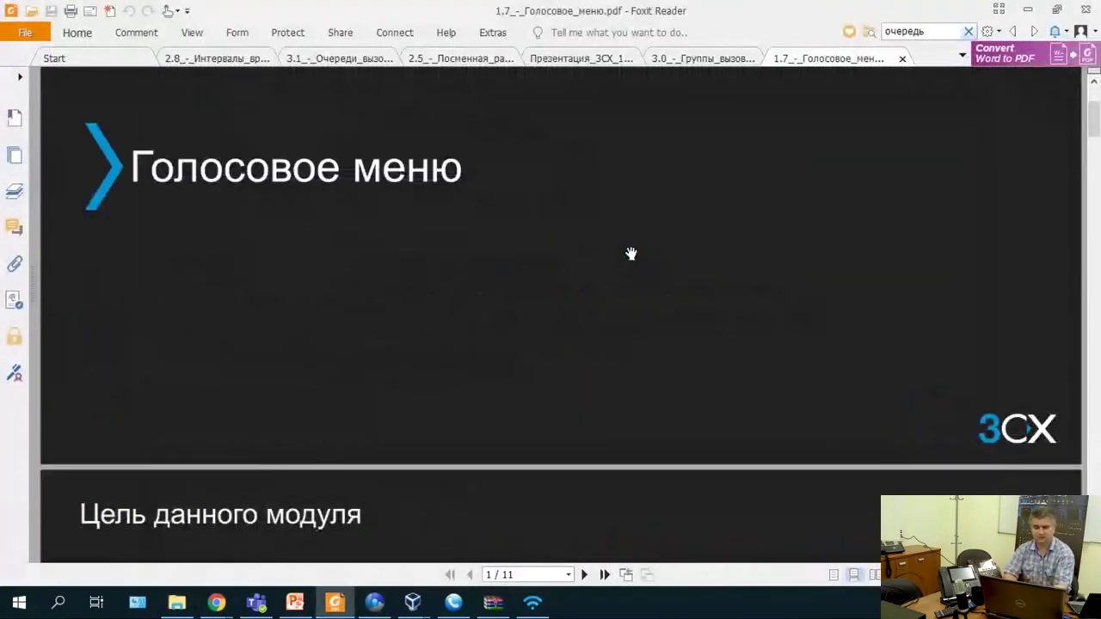
- Scroll the voice menu PDF to page 3 of 11, showing the WAV, PCM, 8 kHz, 16 bit, mono format
scroll(630, 252, down, 3)
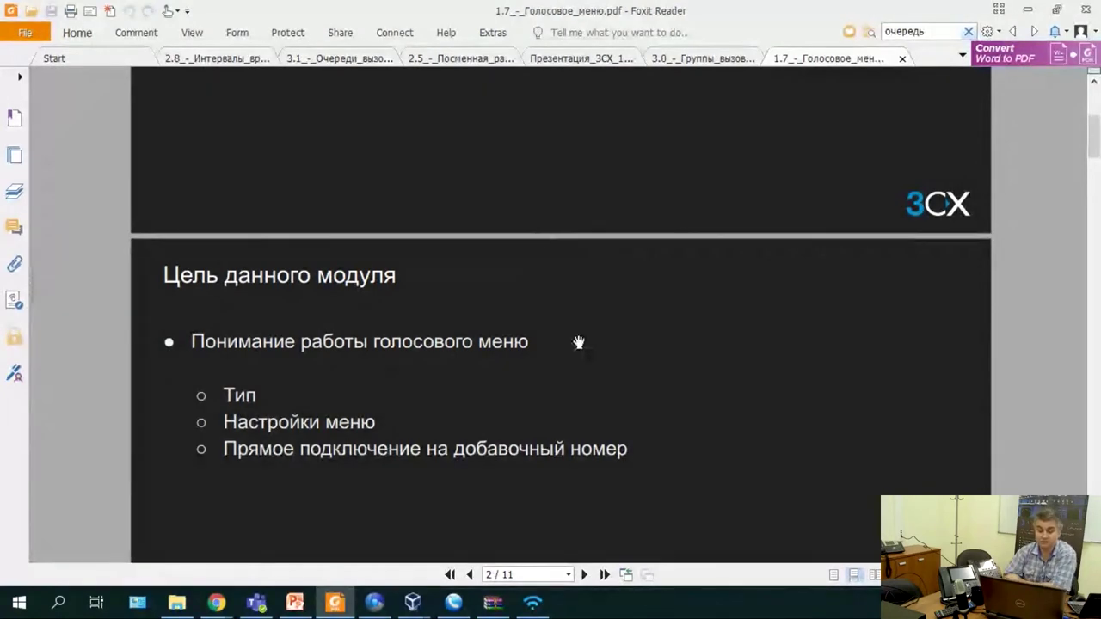
scroll(579, 342, down, 2)
scroll(580, 343, down, 5)
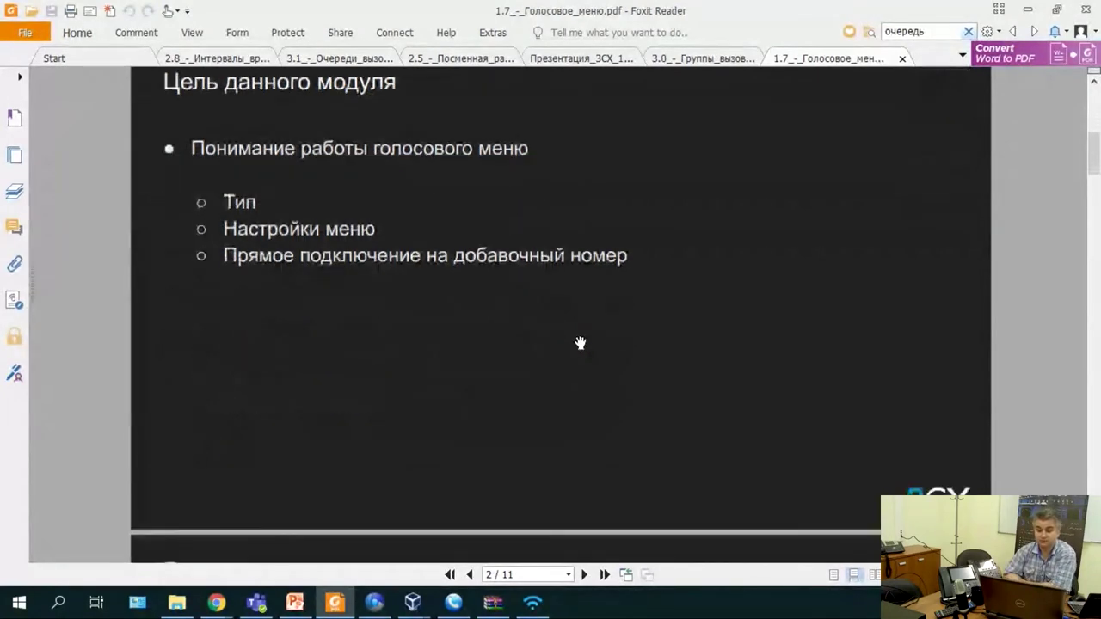
scroll(580, 343, down, 3)
scroll(580, 343, down, 1)
scroll(580, 342, up, 3)
scroll(580, 343, up, 4)
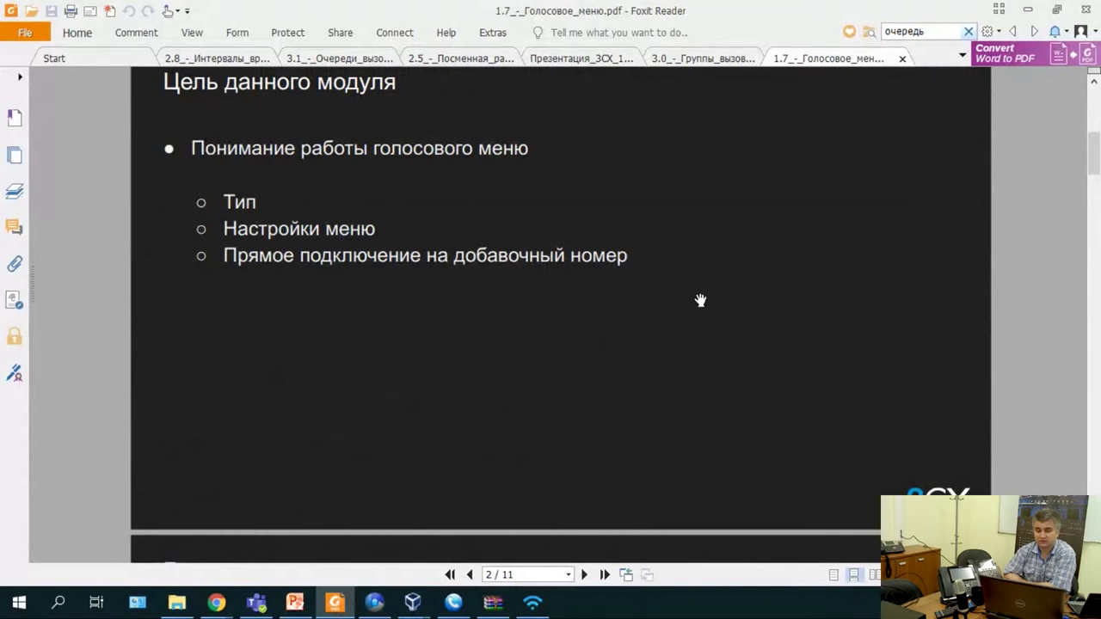
scroll(700, 300, down, 1)
scroll(700, 301, down, 1)
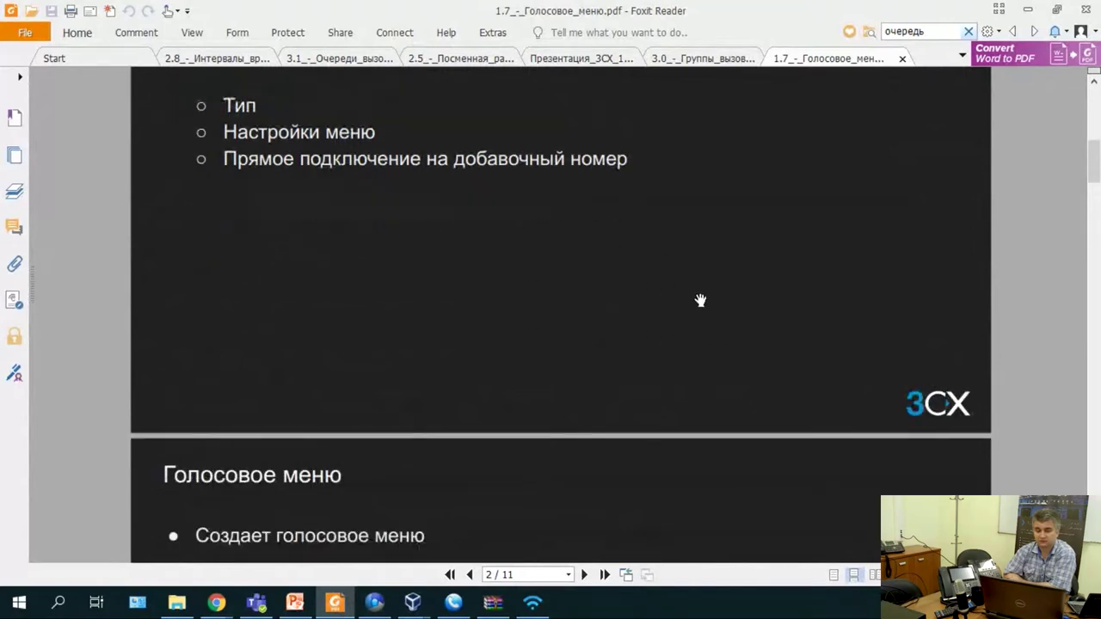
scroll(700, 300, down, 5)
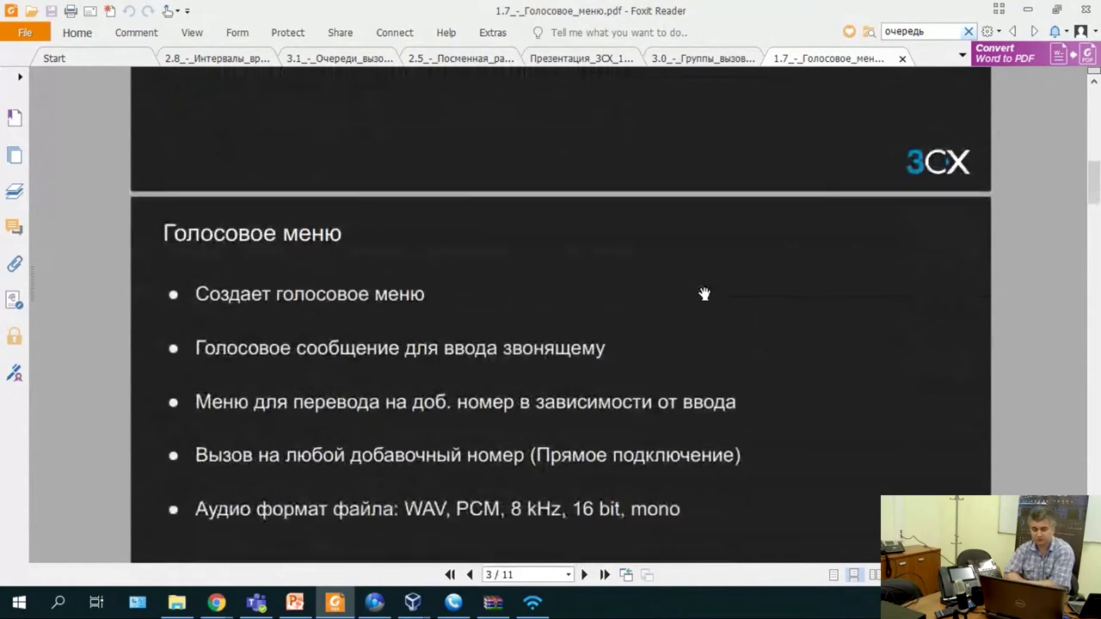
scroll(688, 292, down, 2)
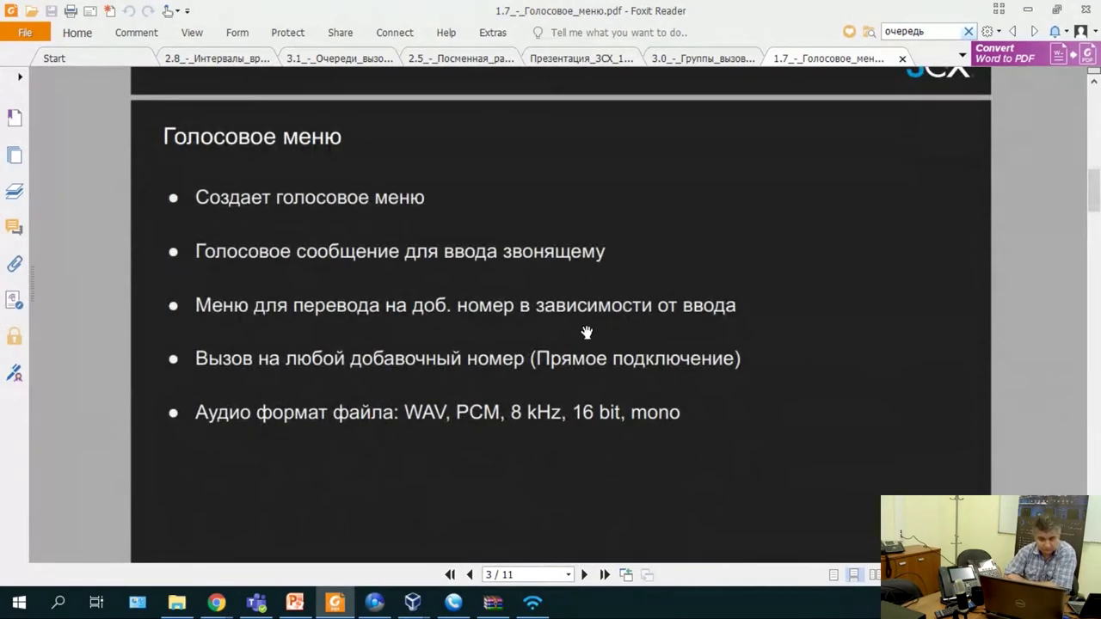
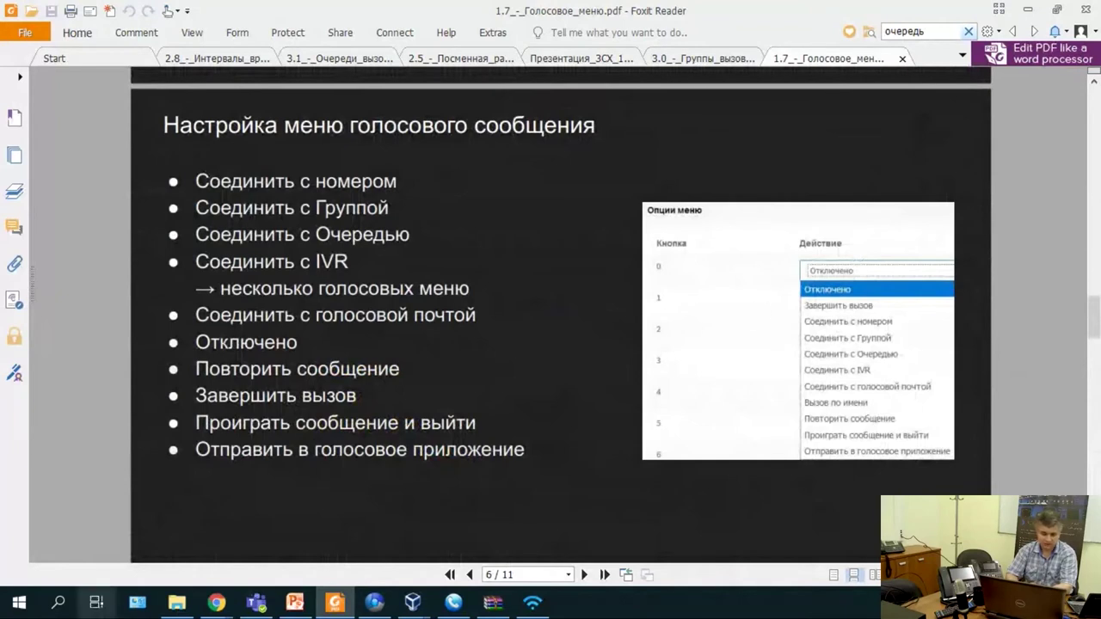
- Scroll through the earlier voice-menu slides in Foxit Reader
click(219, 605)
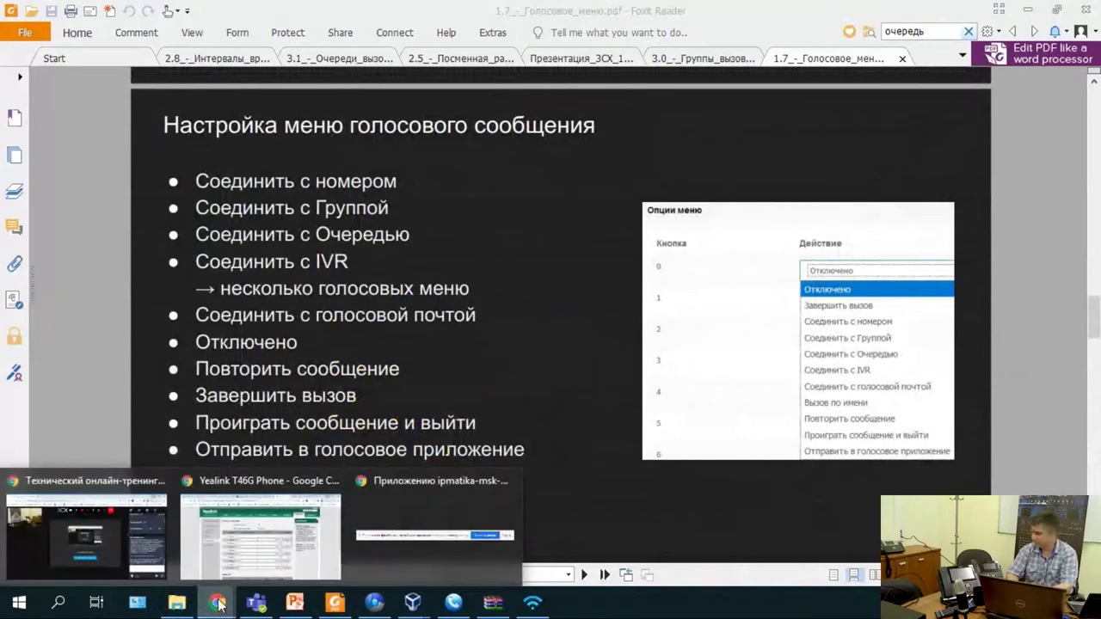
scroll(396, 358, up, 5)
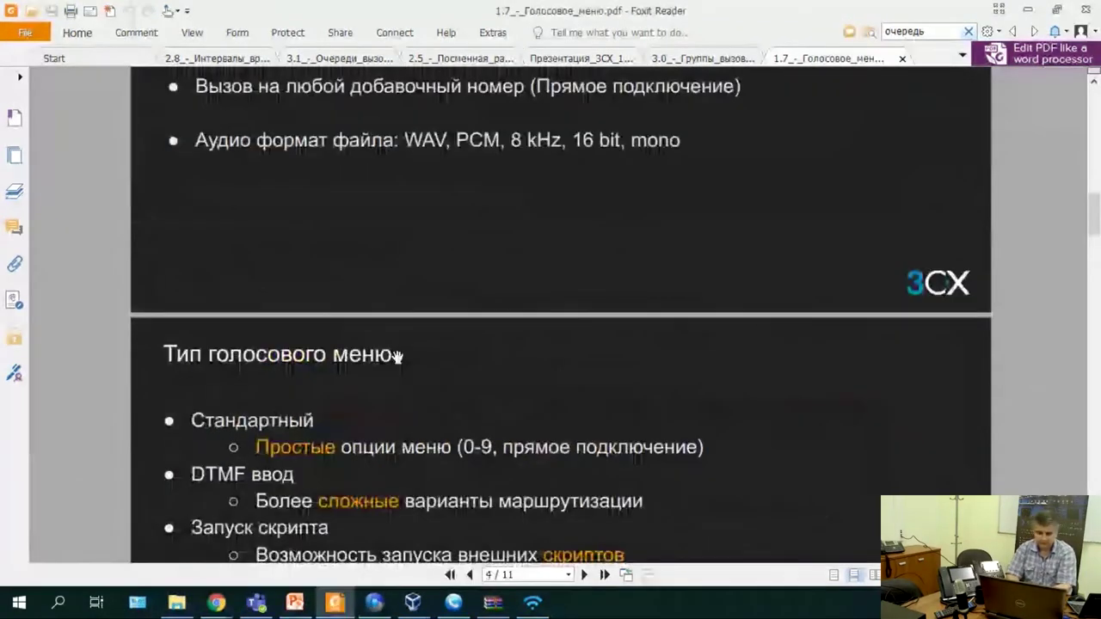
scroll(400, 354, up, 10)
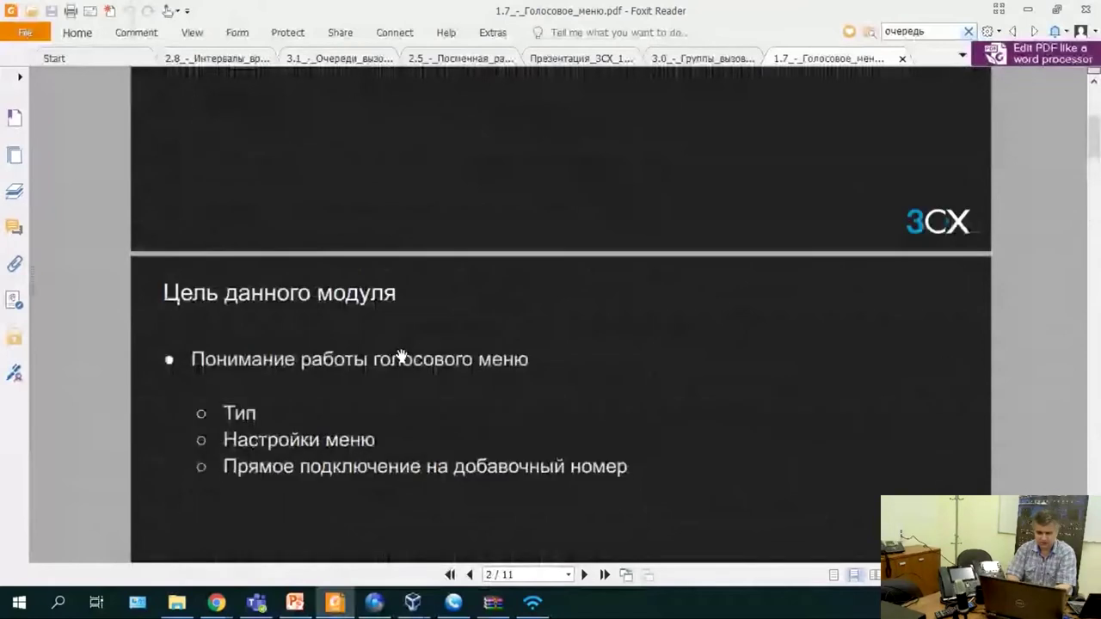
scroll(401, 358, down, 6)
scroll(403, 360, down, 8)
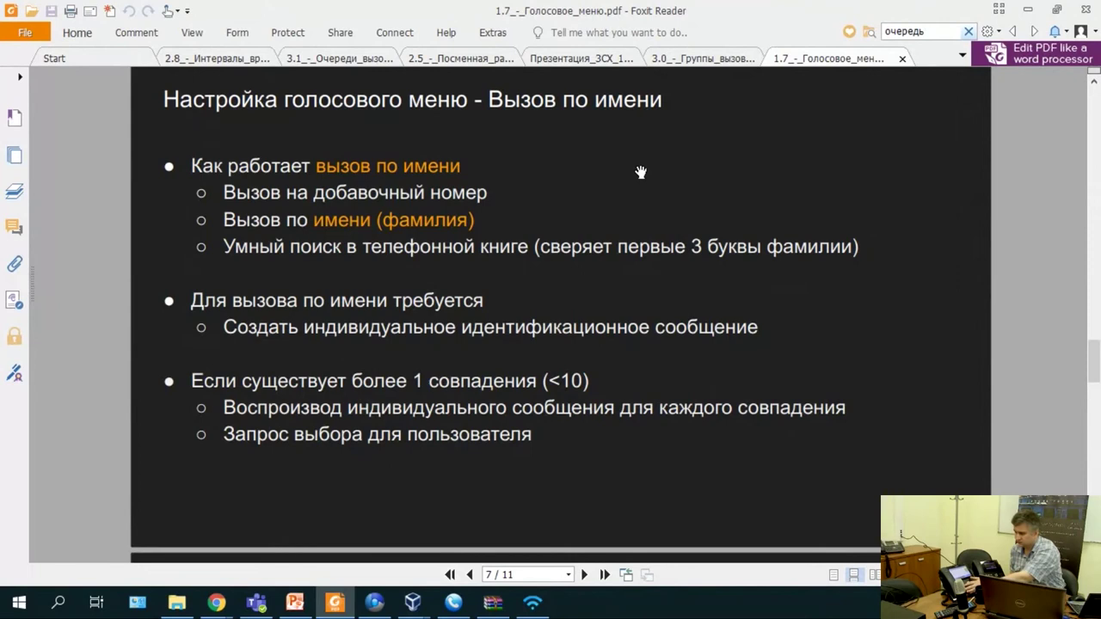
- Return to the 3CX extension's forwarding rules page and scroll to its Exceptions section
key(alt+Tab)
scroll(779, 329, up, 2)
scroll(781, 327, down, 2)
scroll(781, 324, down, 1)
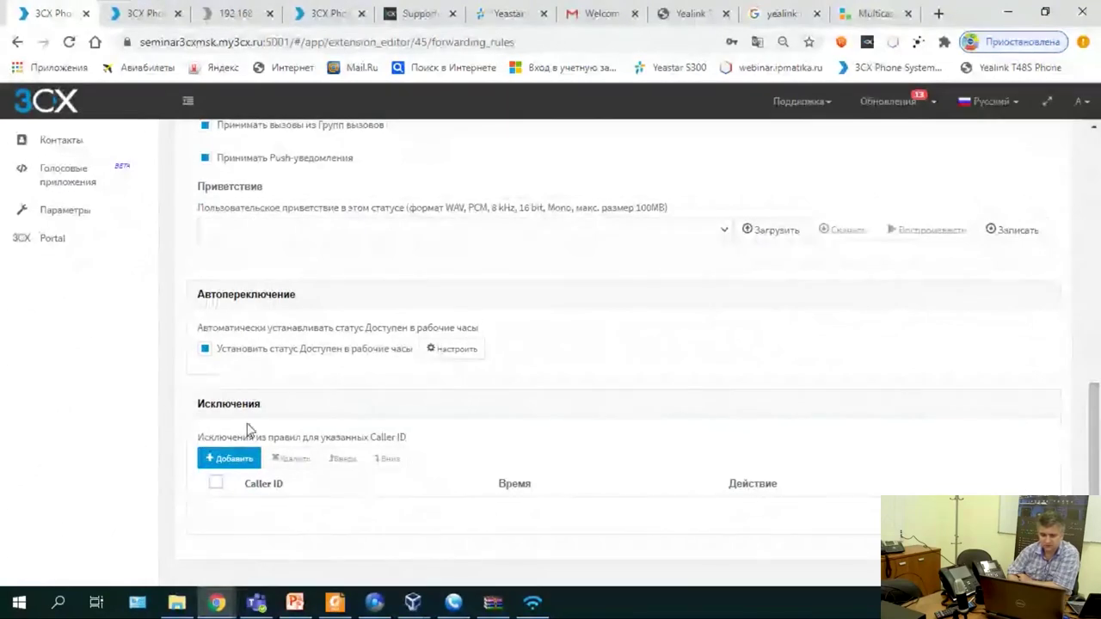
- Untick 'Установить статус Доступен в рабочие часы' and save the extension's forwarding rules with OK
click(462, 353)
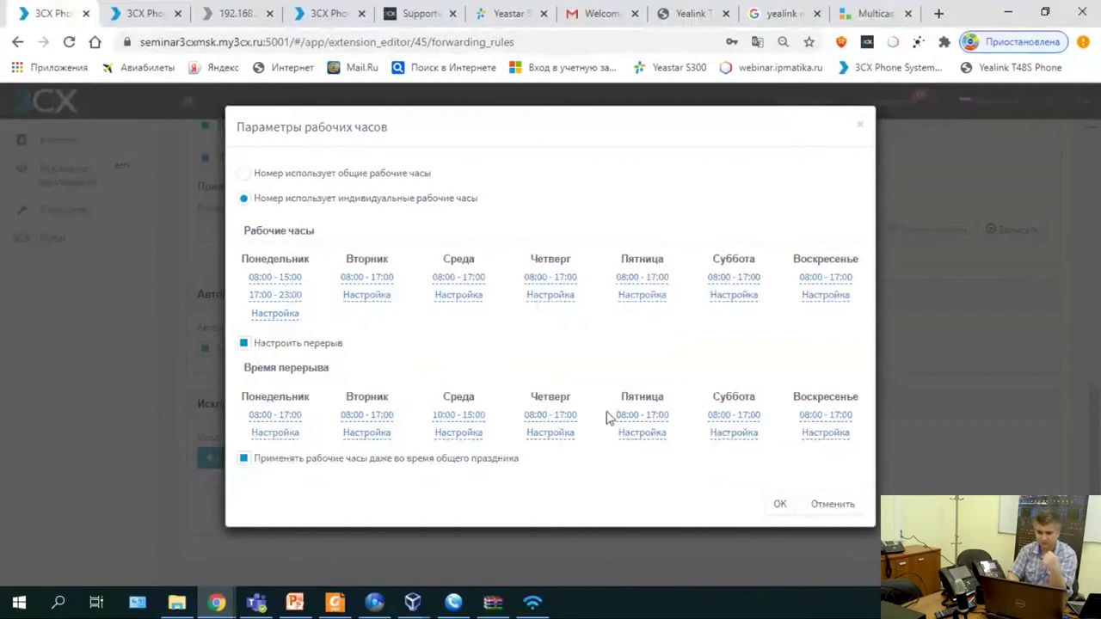
click(861, 131)
scroll(359, 416, up, 2)
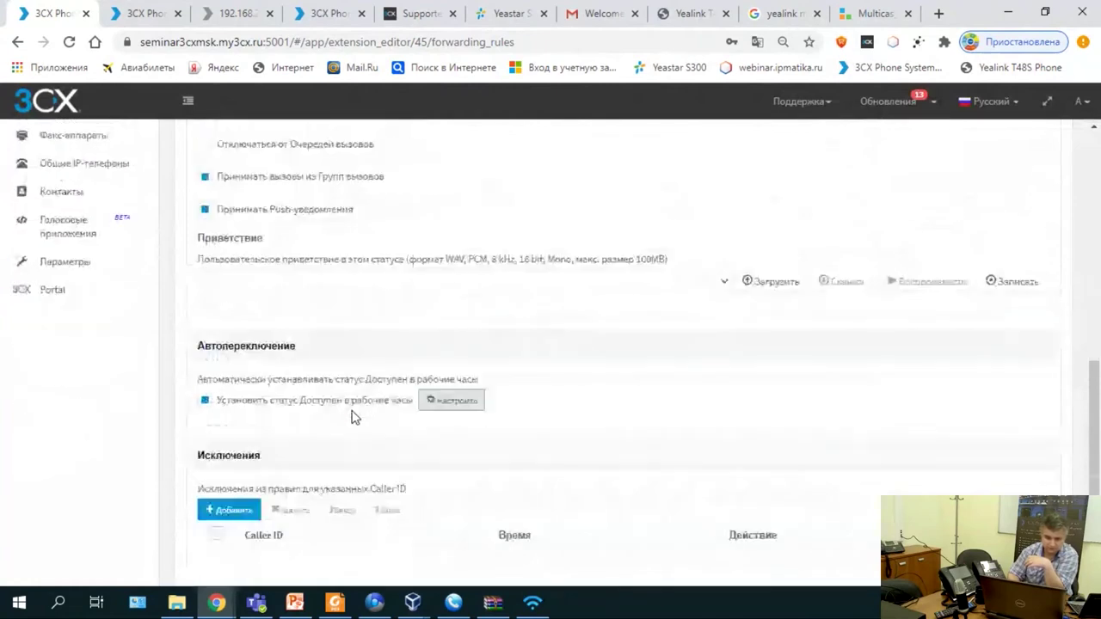
scroll(352, 417, down, 2)
click(207, 348)
scroll(312, 359, up, 6)
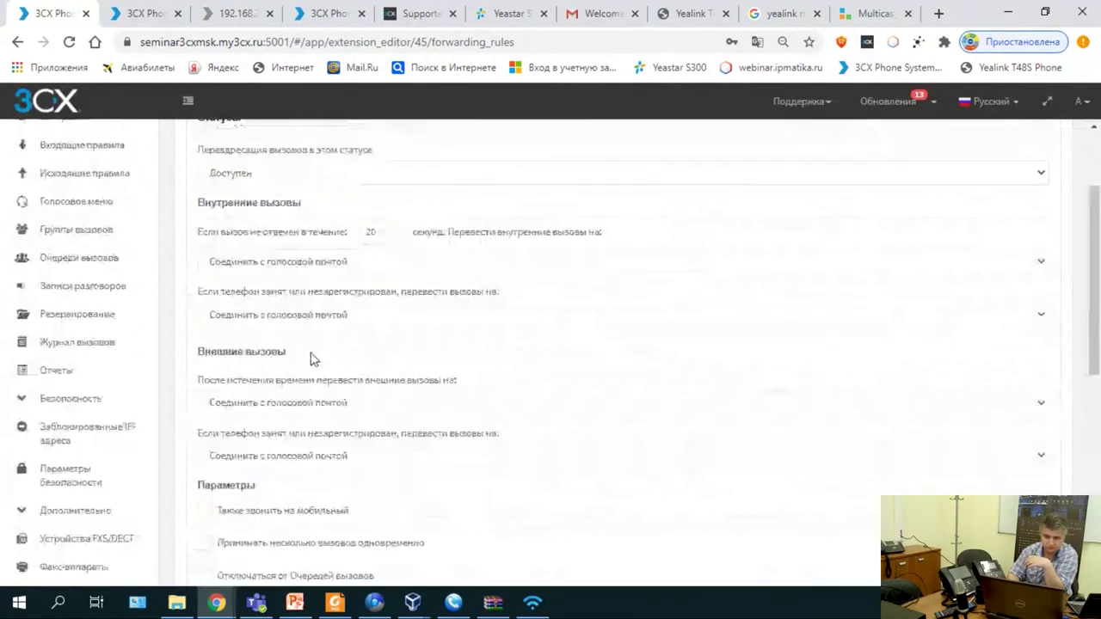
scroll(312, 360, up, 3)
click(330, 147)
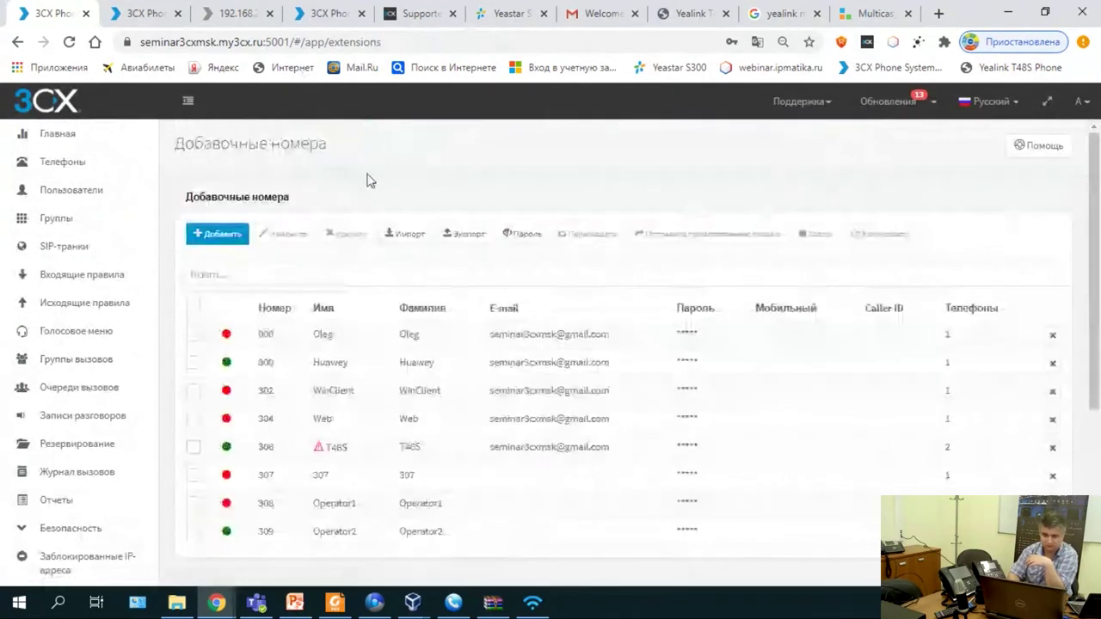
- Go back to the forwarding-rules page and save it again
key(alt+Left)
click(315, 157)
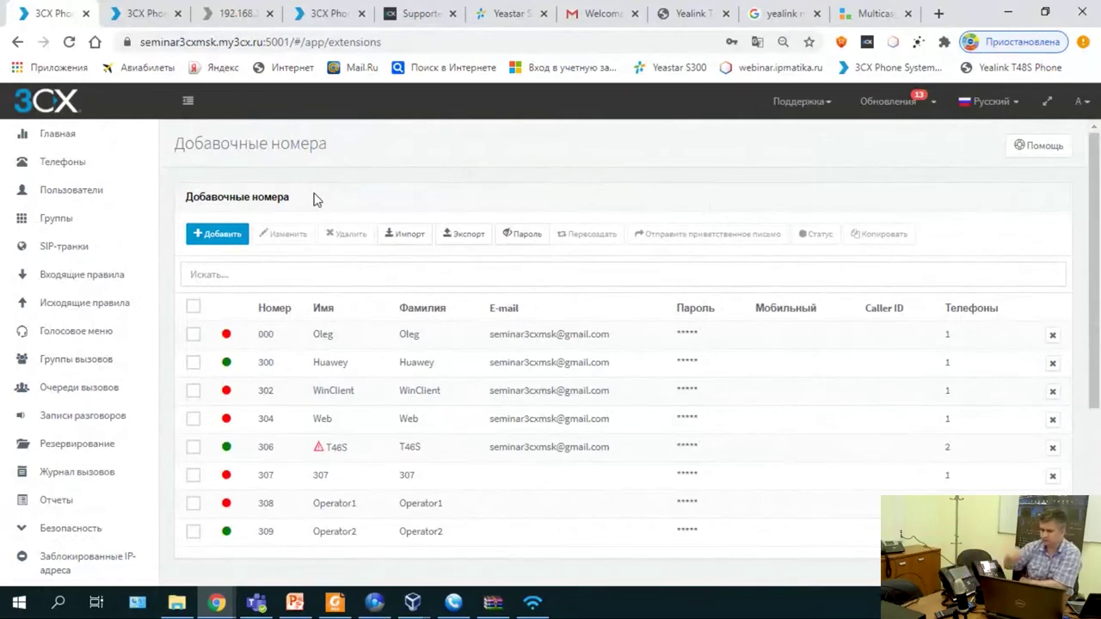
scroll(453, 287, down, 3)
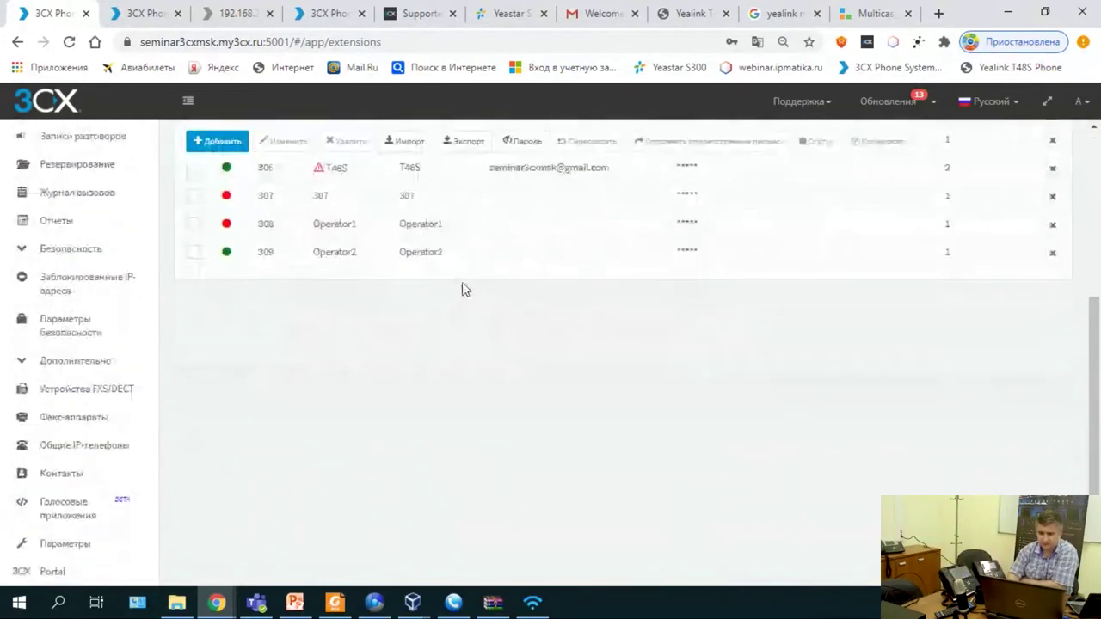
scroll(462, 290, up, 3)
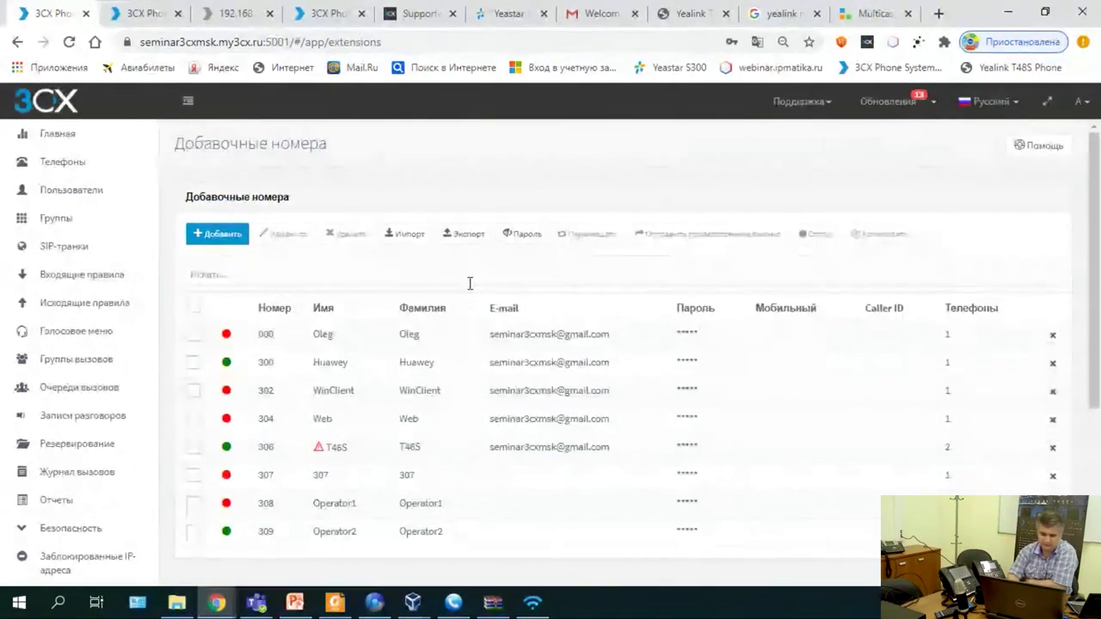
- Open Голосовое меню from the sidebar to list the HOL and 800 TEST IVRs
scroll(470, 293, down, 3)
scroll(471, 291, up, 2)
scroll(470, 291, up, 1)
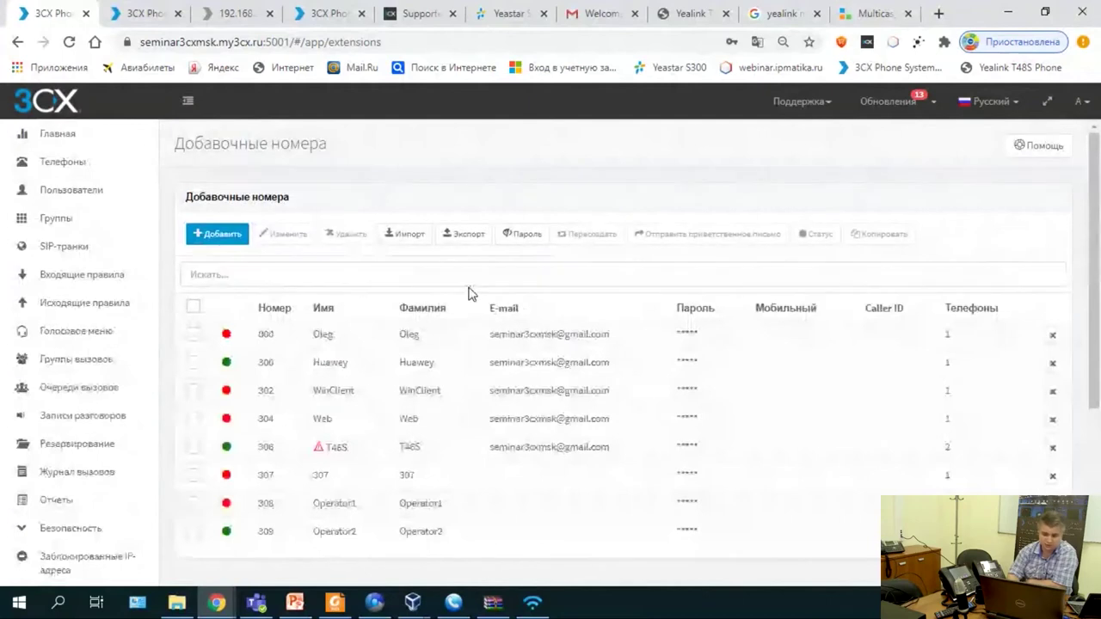
scroll(470, 292, down, 2)
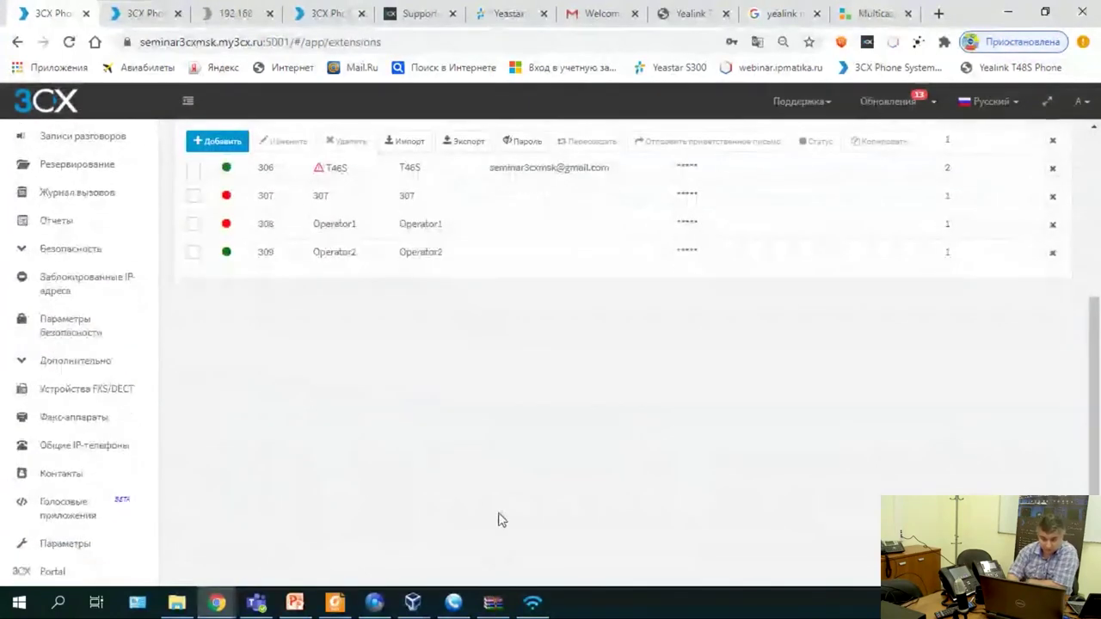
scroll(490, 516, up, 3)
click(106, 318)
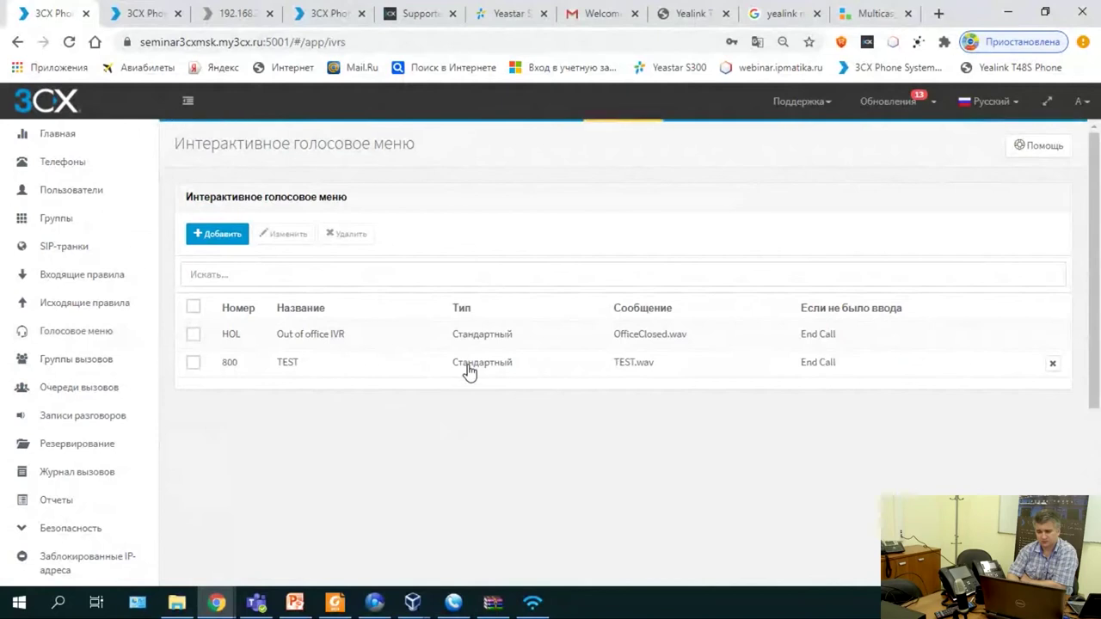
- Open the TEST voice menu for editing and scroll to its Опции меню
double_click(469, 366)
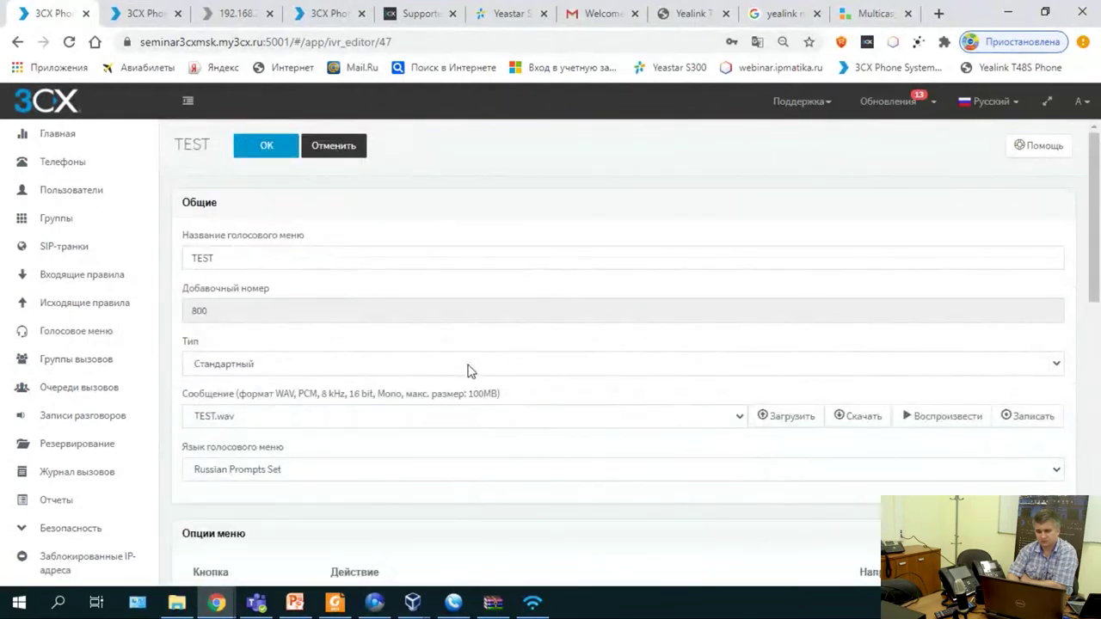
scroll(469, 370, down, 9)
scroll(468, 370, up, 8)
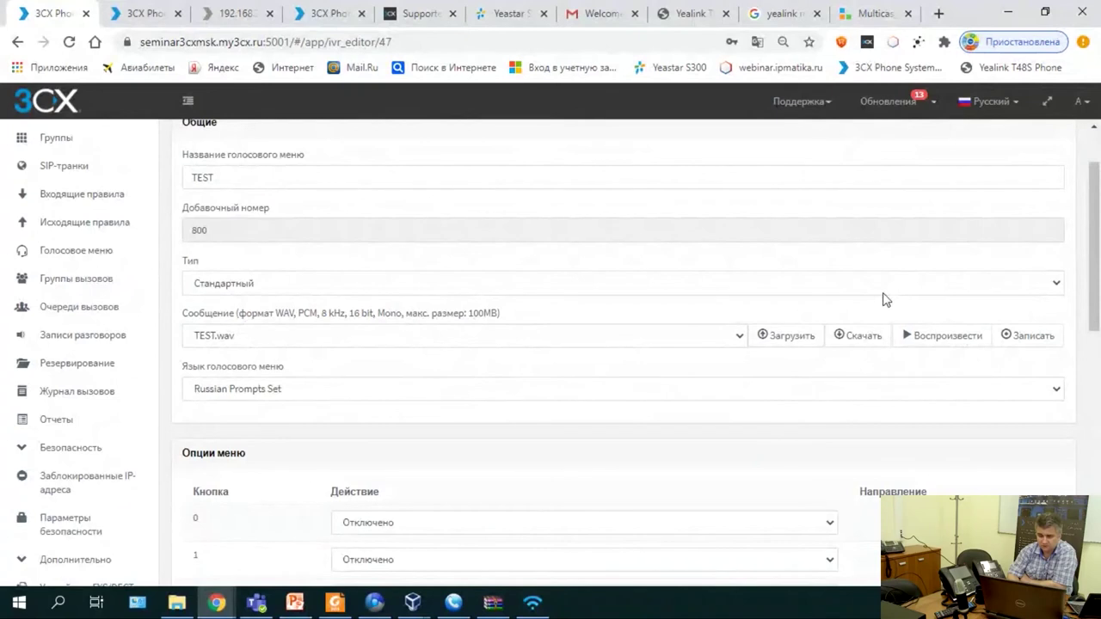
scroll(886, 299, down, 1)
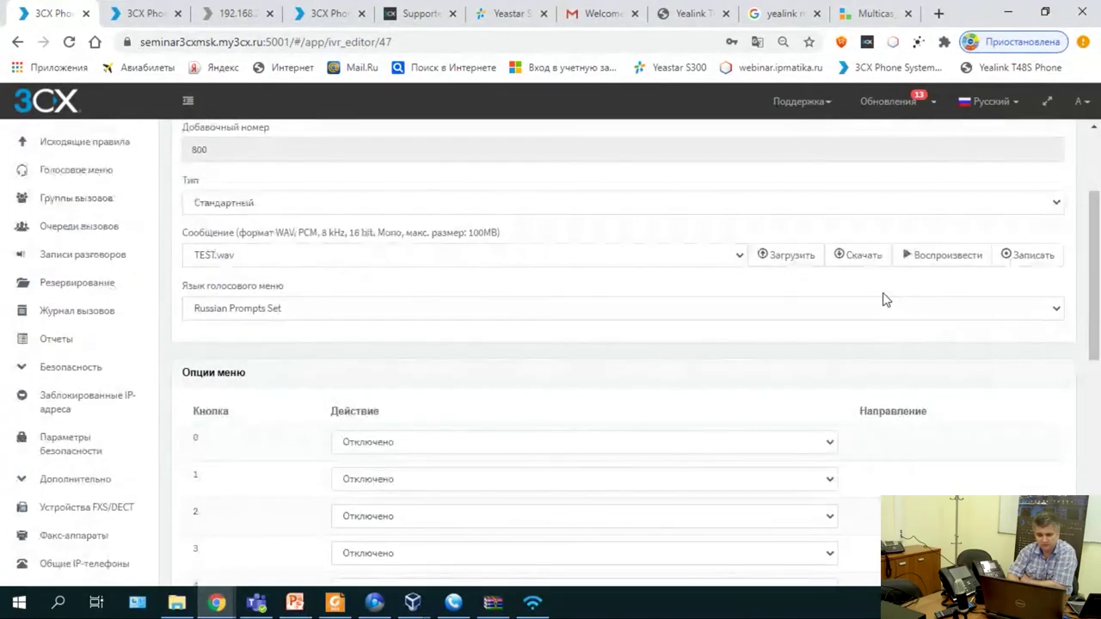
scroll(886, 299, down, 1)
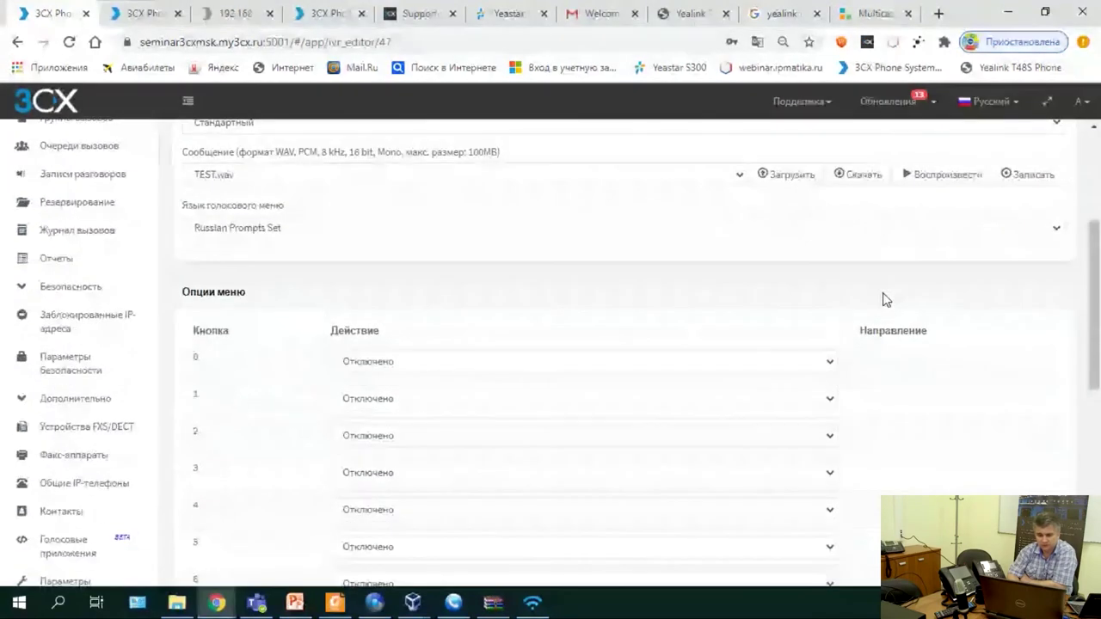
scroll(886, 300, up, 2)
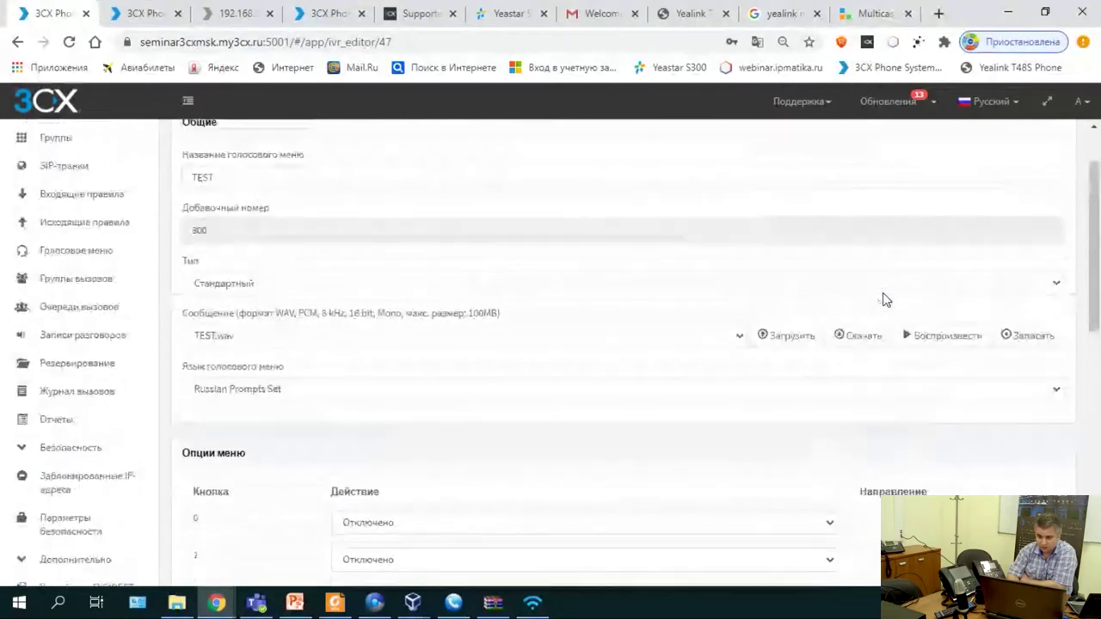
scroll(886, 299, down, 2)
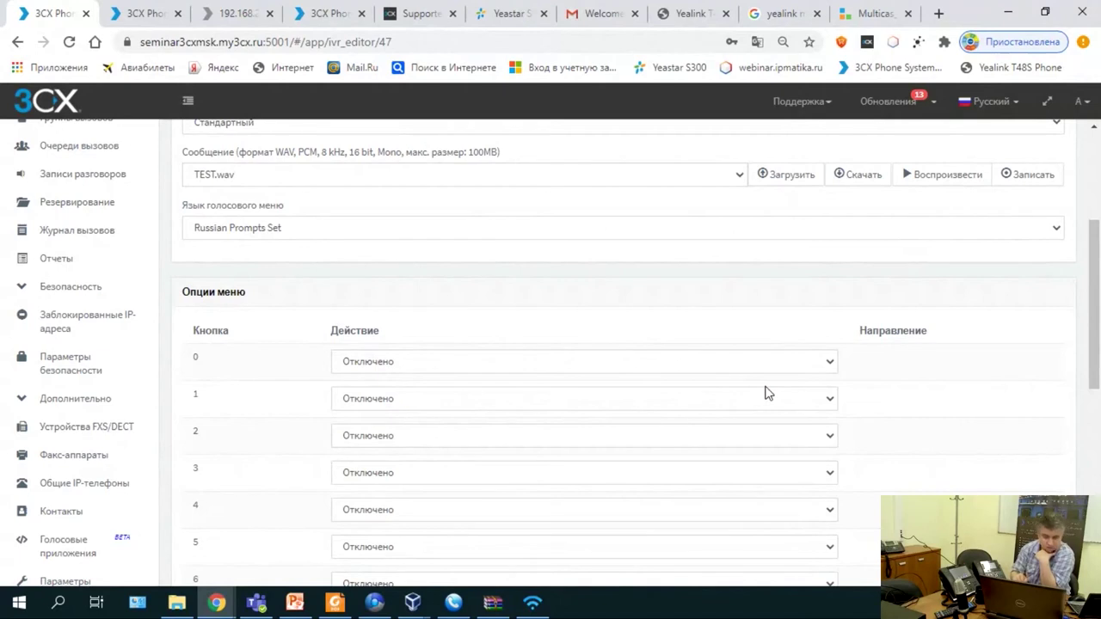
- Set key 0's Действие to 'Вызов по имени' (dial by name)
click(826, 361)
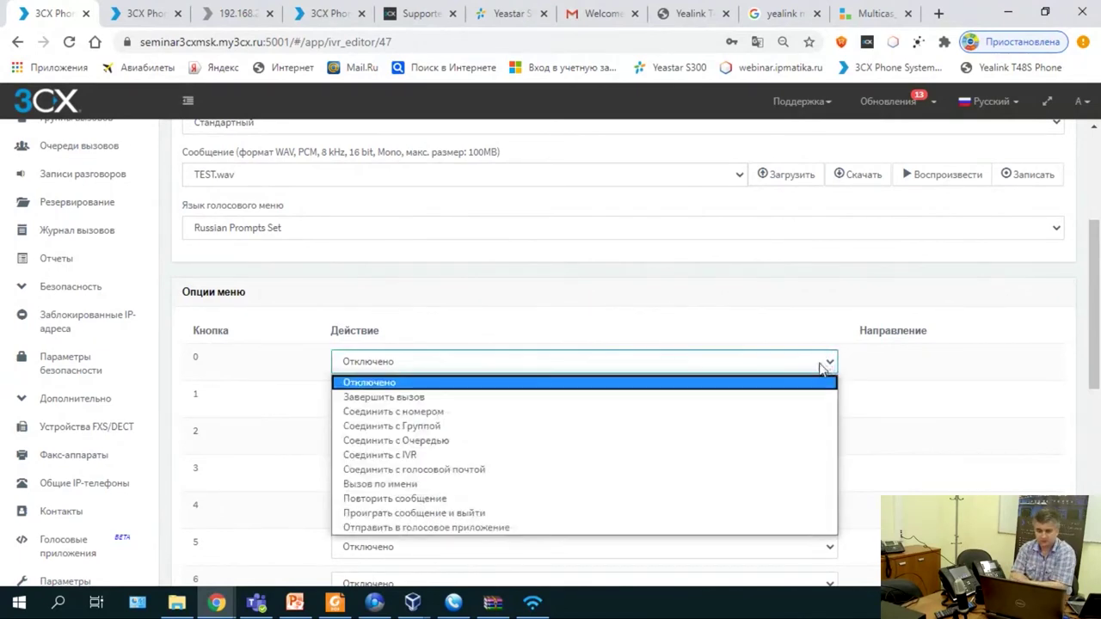
click(689, 484)
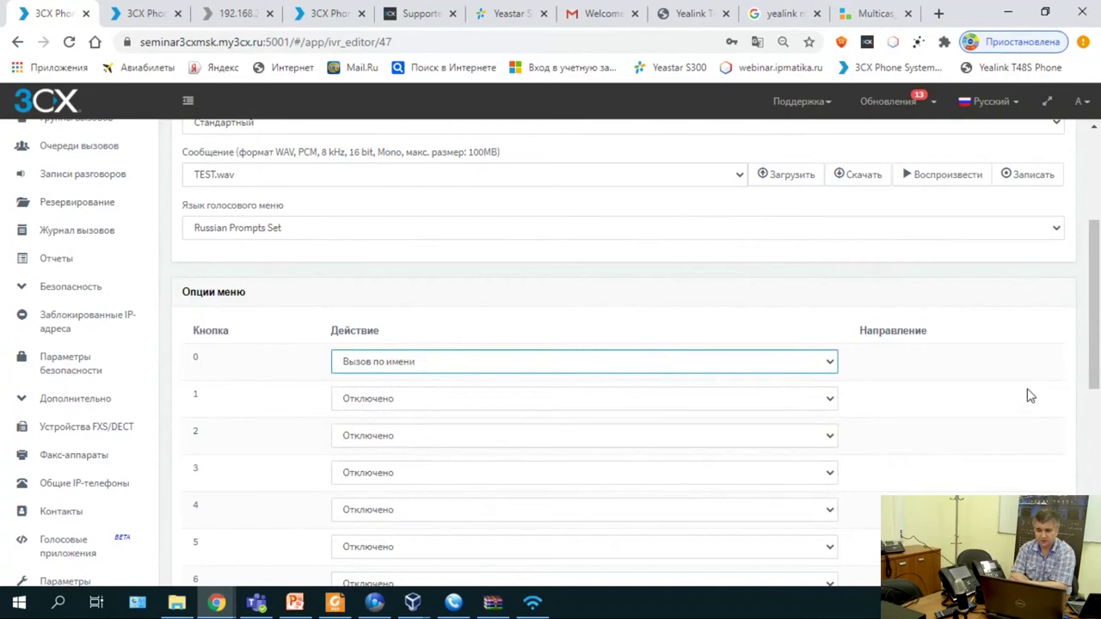
scroll(1030, 396, down, 4)
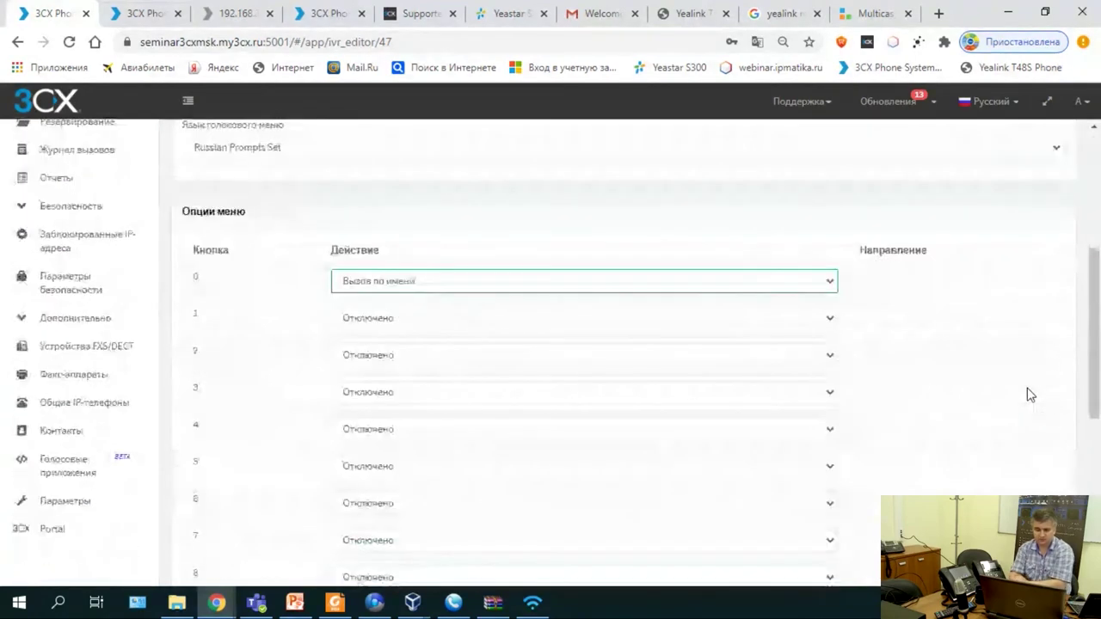
scroll(1030, 395, down, 5)
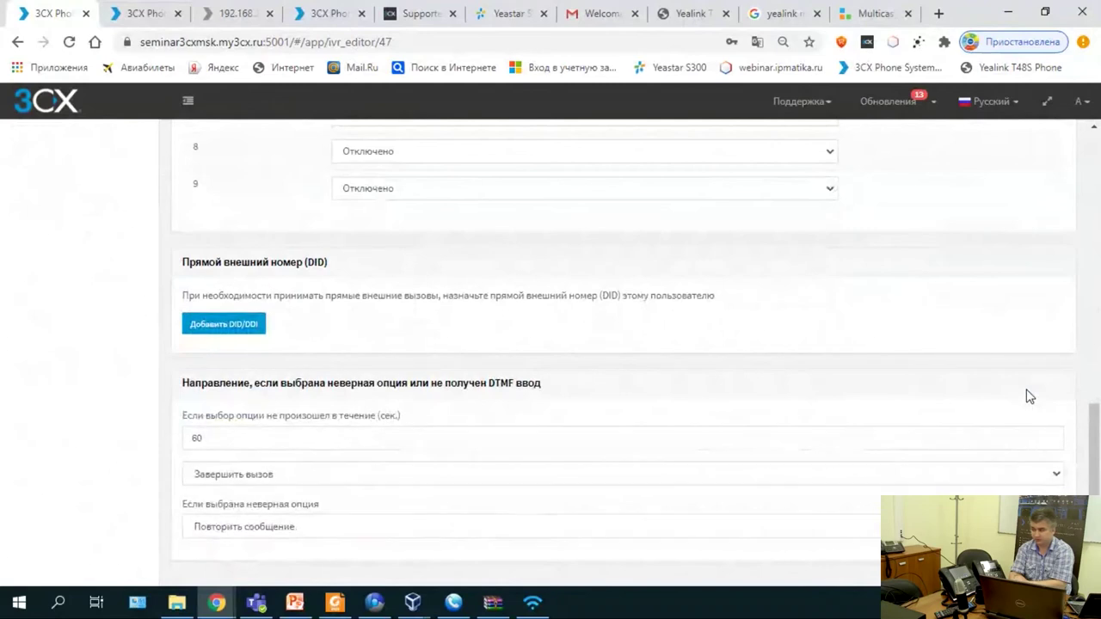
scroll(531, 361, up, 6)
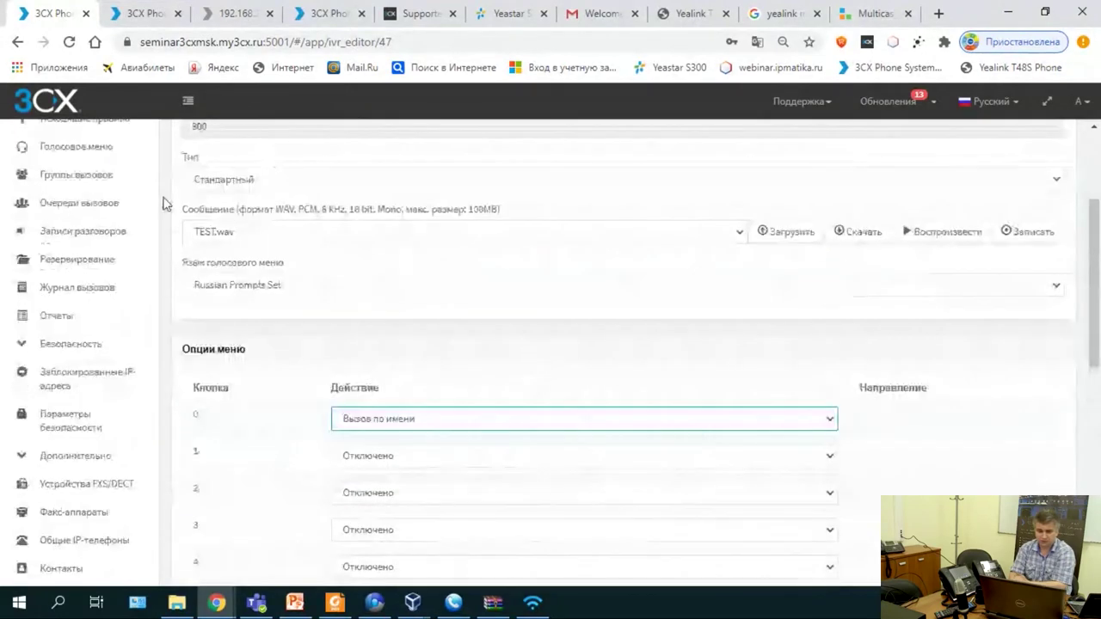
scroll(577, 430, up, 3)
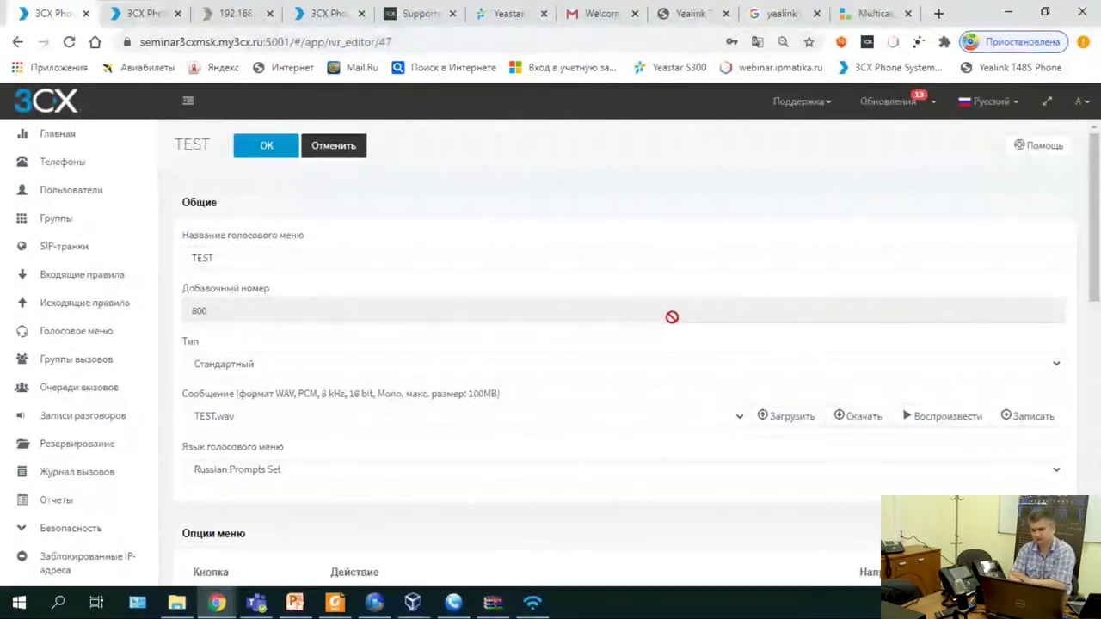
scroll(675, 316, down, 3)
scroll(669, 304, up, 3)
- Save the TEST voice menu, then open and review the HOL out-of-office voice menu
click(263, 153)
click(531, 333)
scroll(744, 299, down, 1)
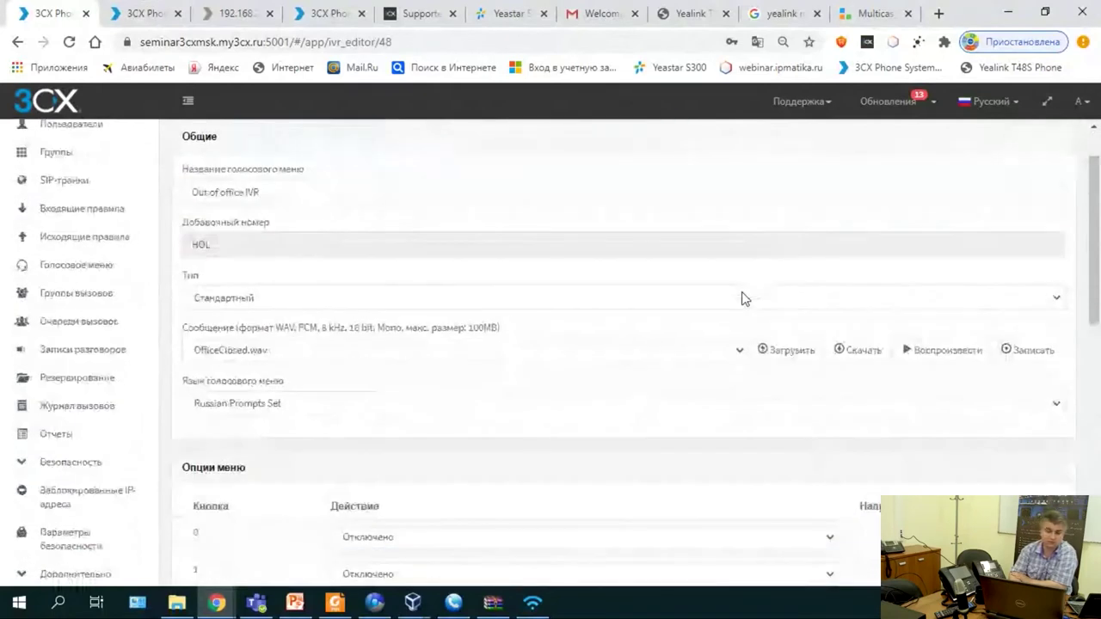
scroll(745, 299, down, 3)
scroll(745, 297, up, 1)
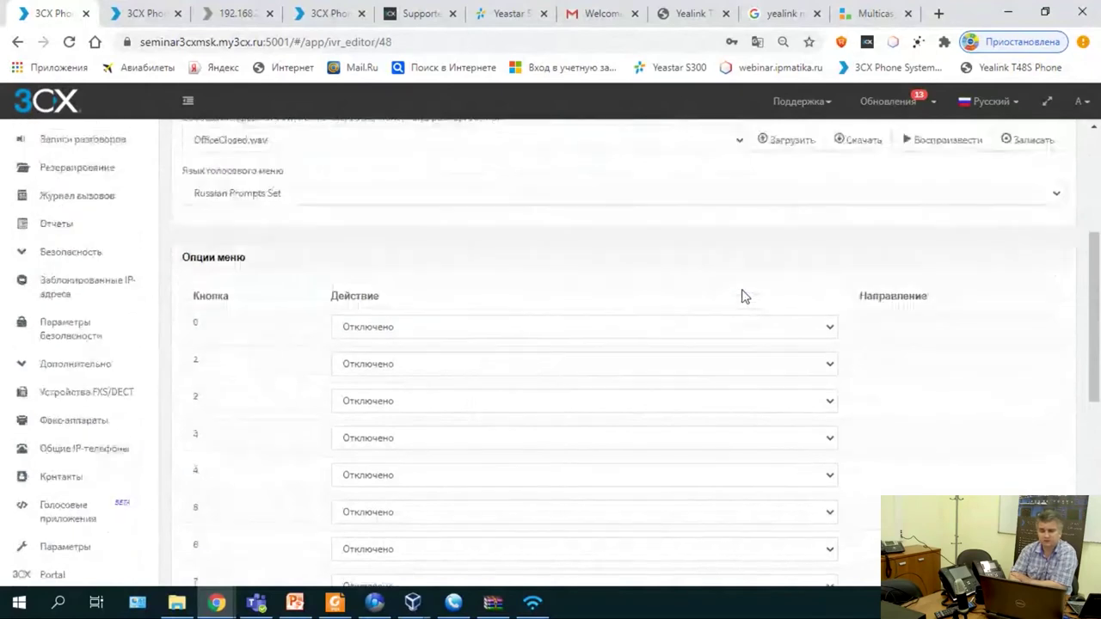
scroll(745, 297, up, 3)
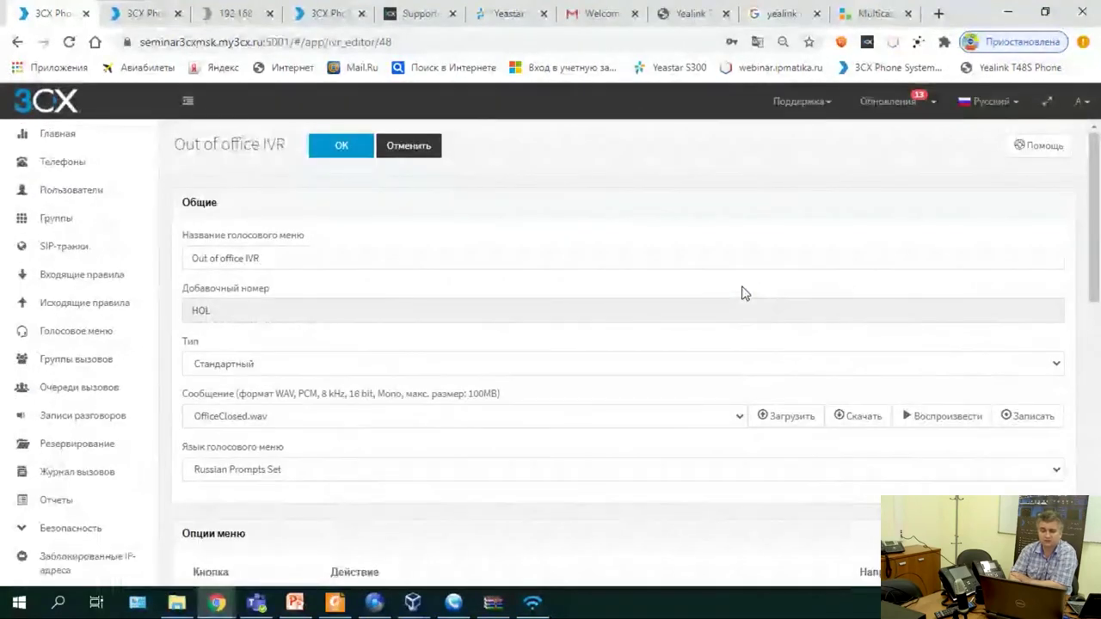
scroll(744, 293, down, 4)
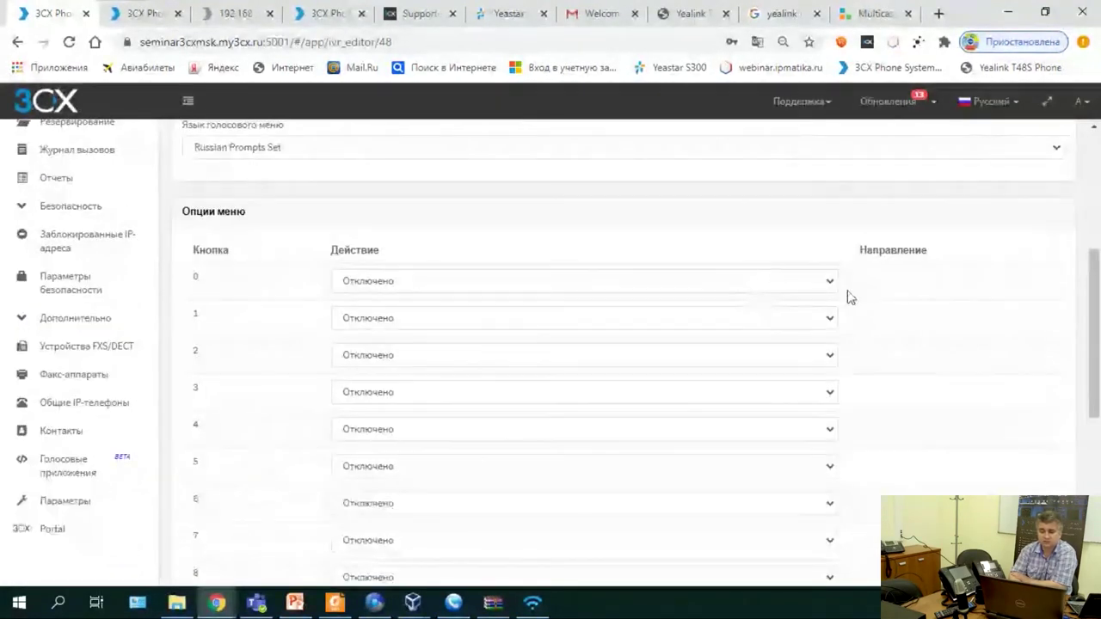
scroll(826, 295, up, 4)
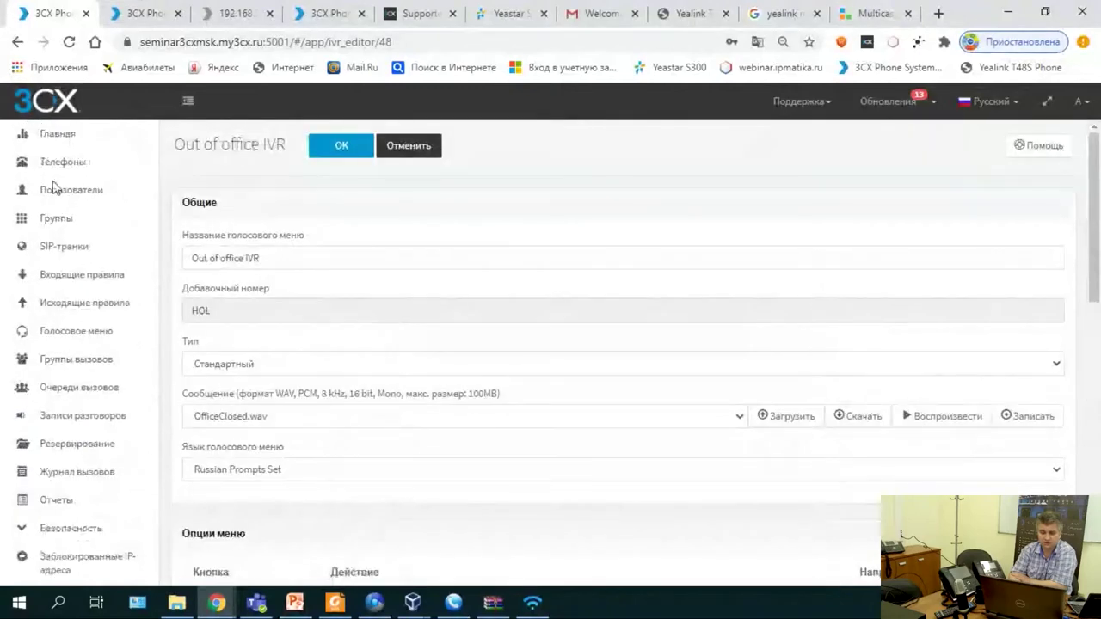
scroll(329, 435, down, 8)
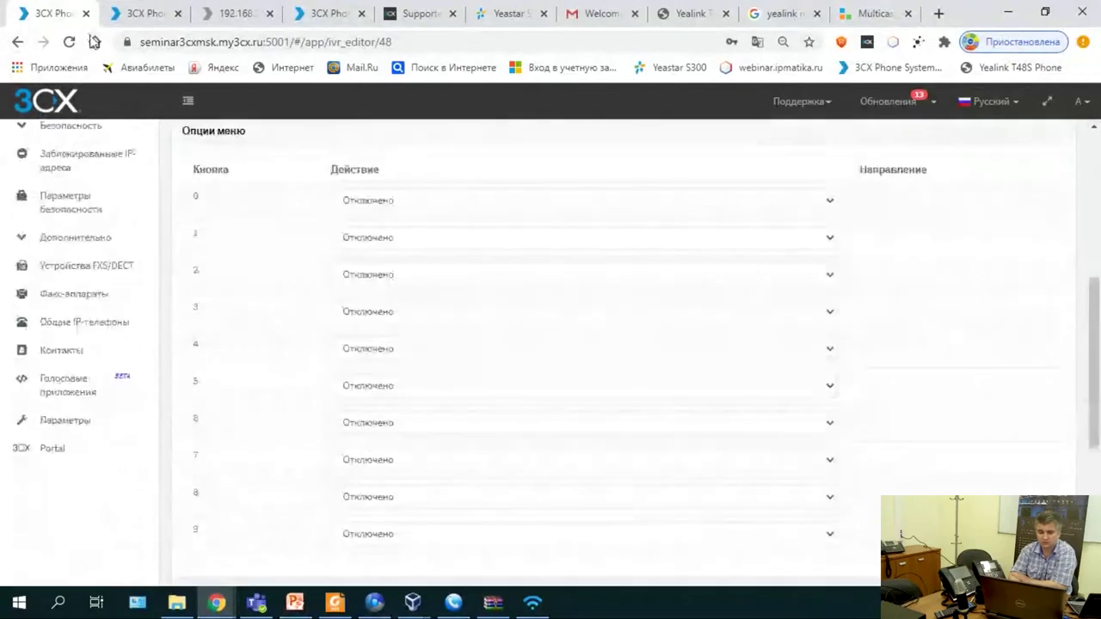
scroll(490, 333, down, 2)
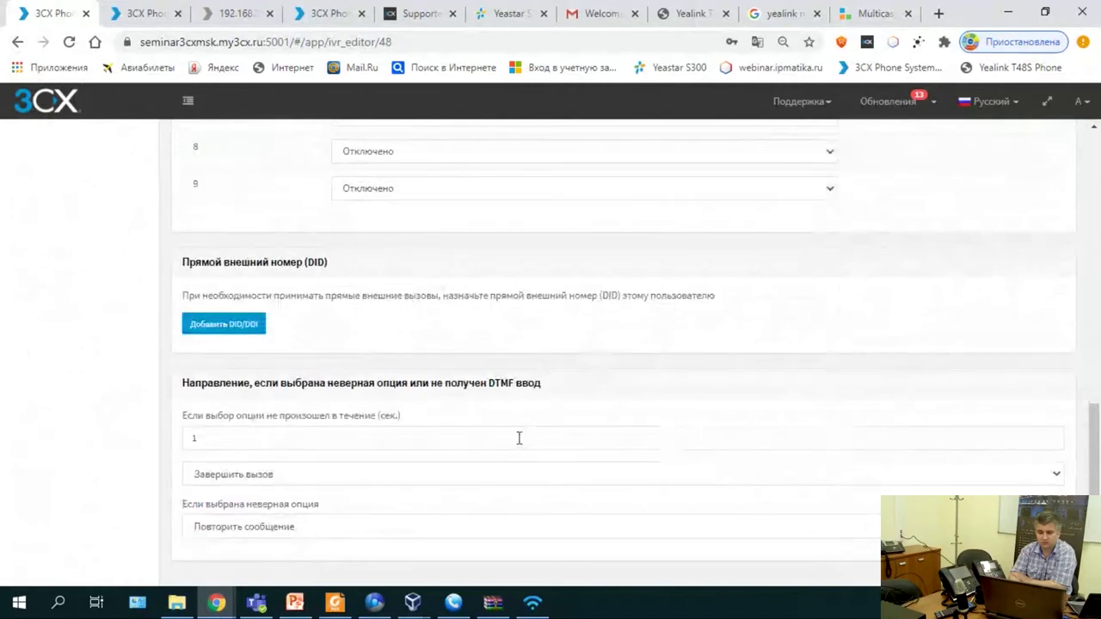
scroll(265, 170, up, 5)
scroll(264, 258, up, 5)
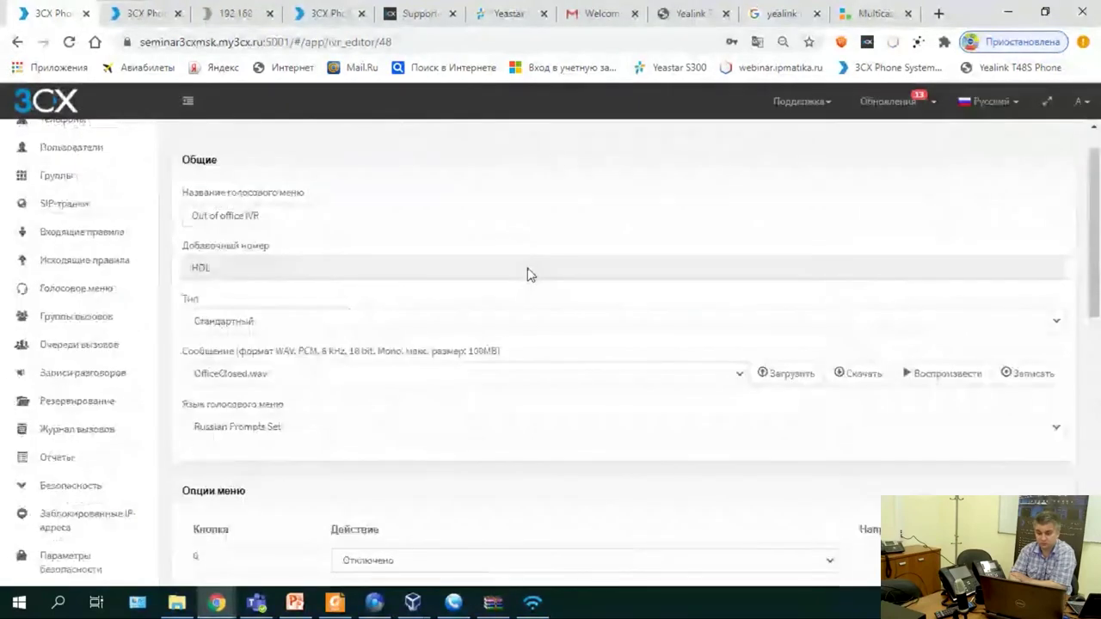
- Reopen the 800 TEST IVR and check key 0's action list, leaving it on Вызов по имени
click(18, 43)
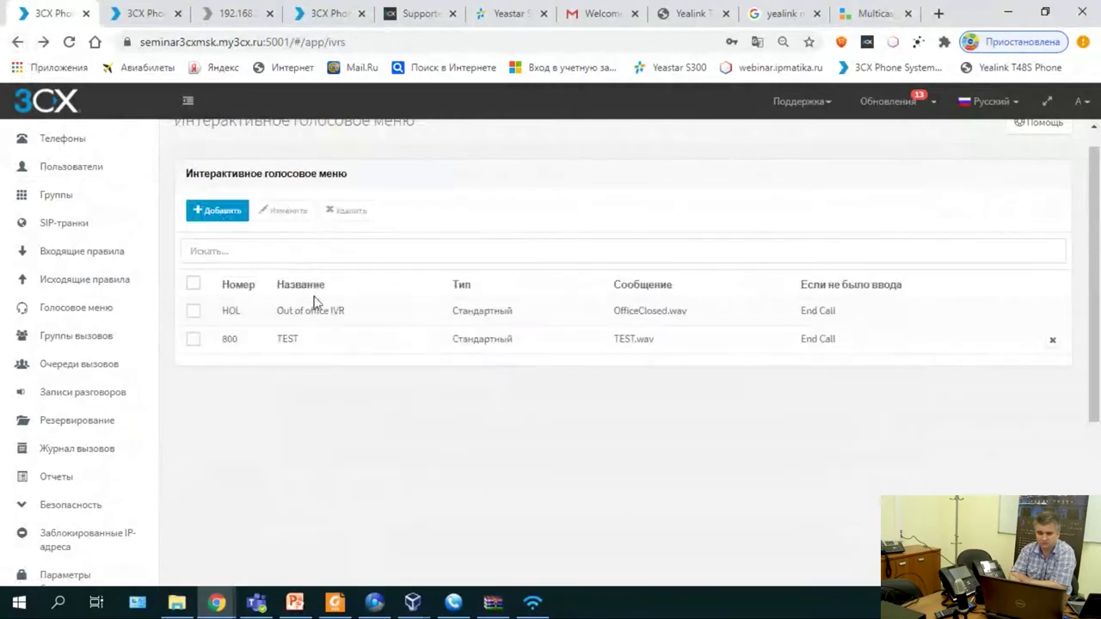
click(315, 349)
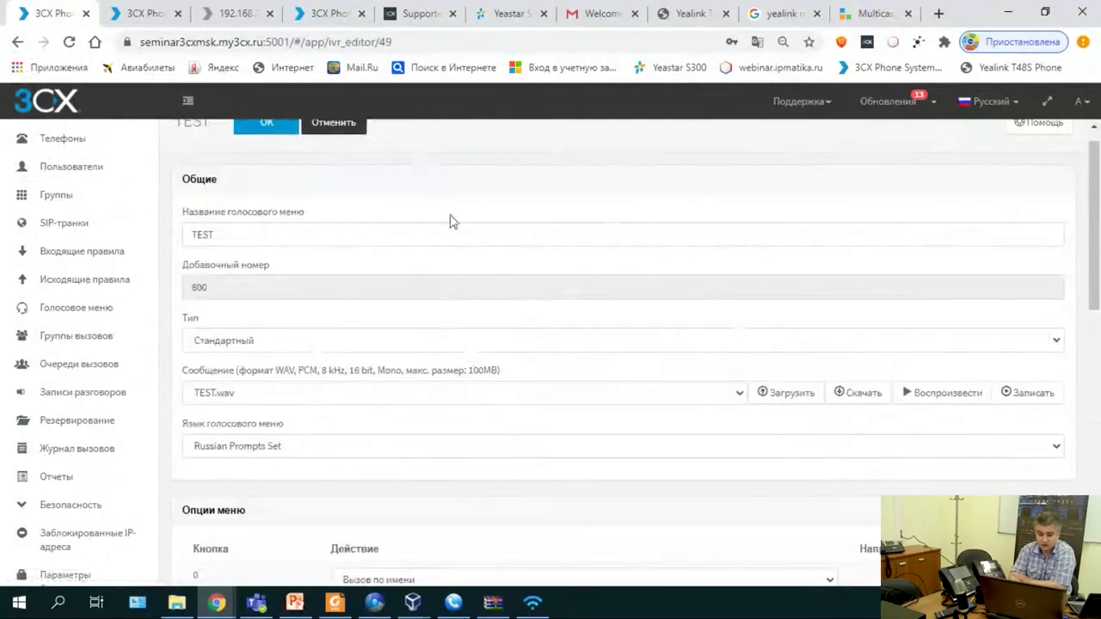
scroll(472, 254, down, 2)
scroll(472, 253, down, 1)
scroll(472, 253, up, 3)
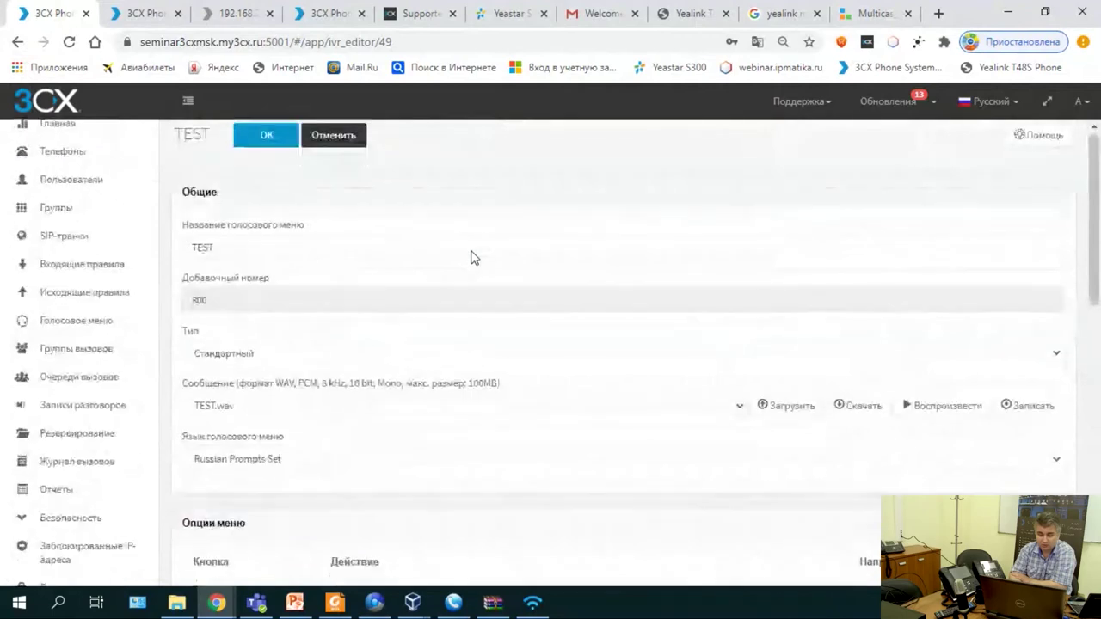
scroll(411, 389, down, 5)
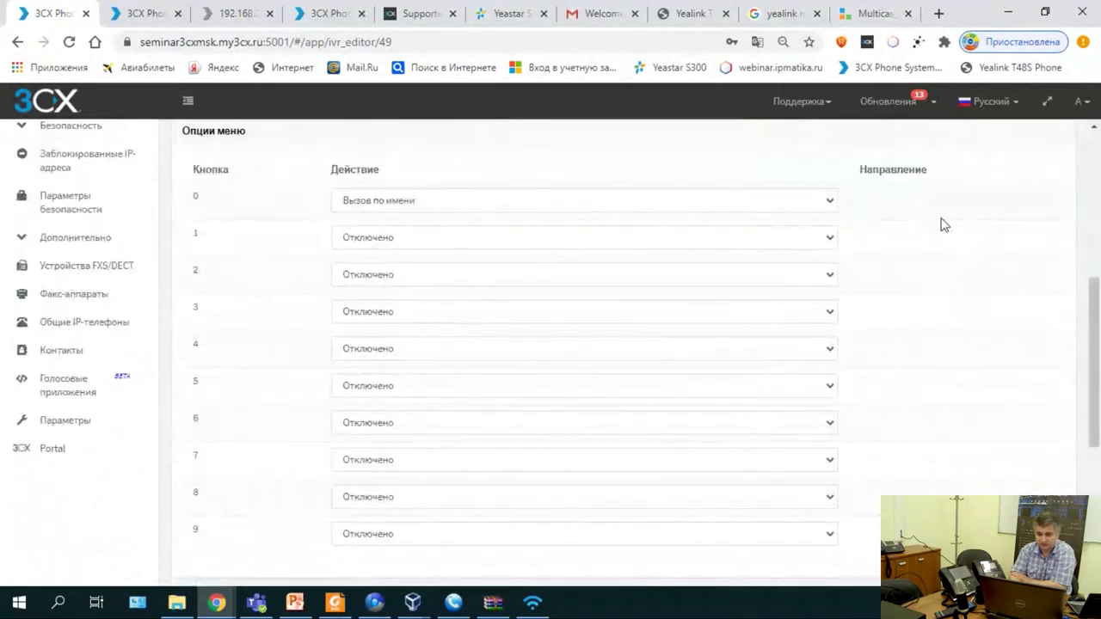
click(830, 203)
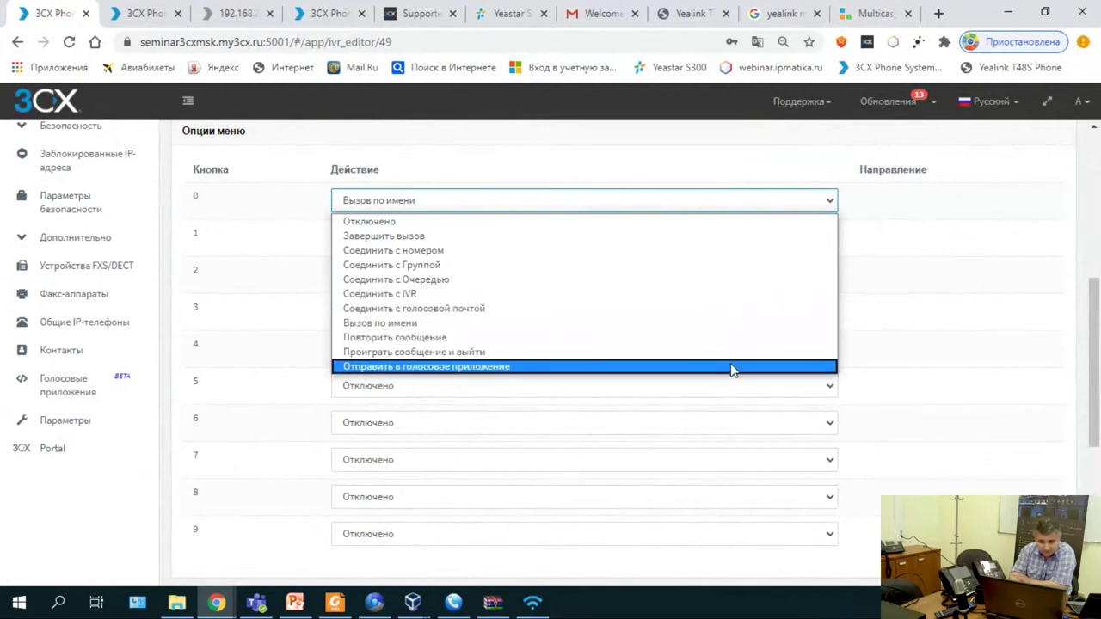
click(944, 304)
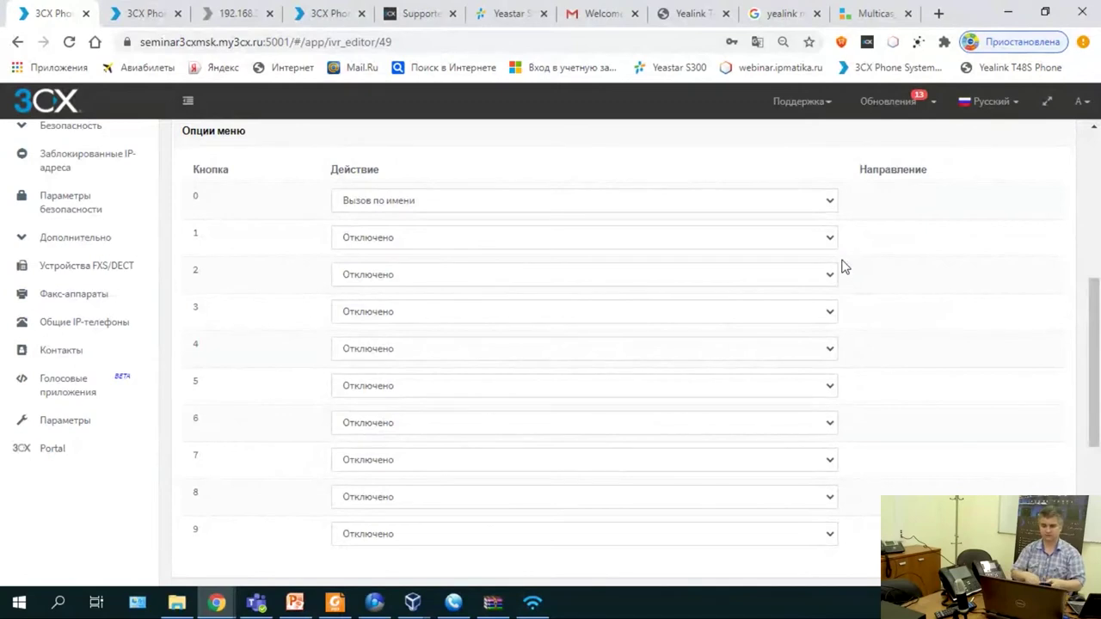
scroll(319, 180, up, 10)
- Save the TEST IVR, reopen it and scroll to its menu options
click(278, 153)
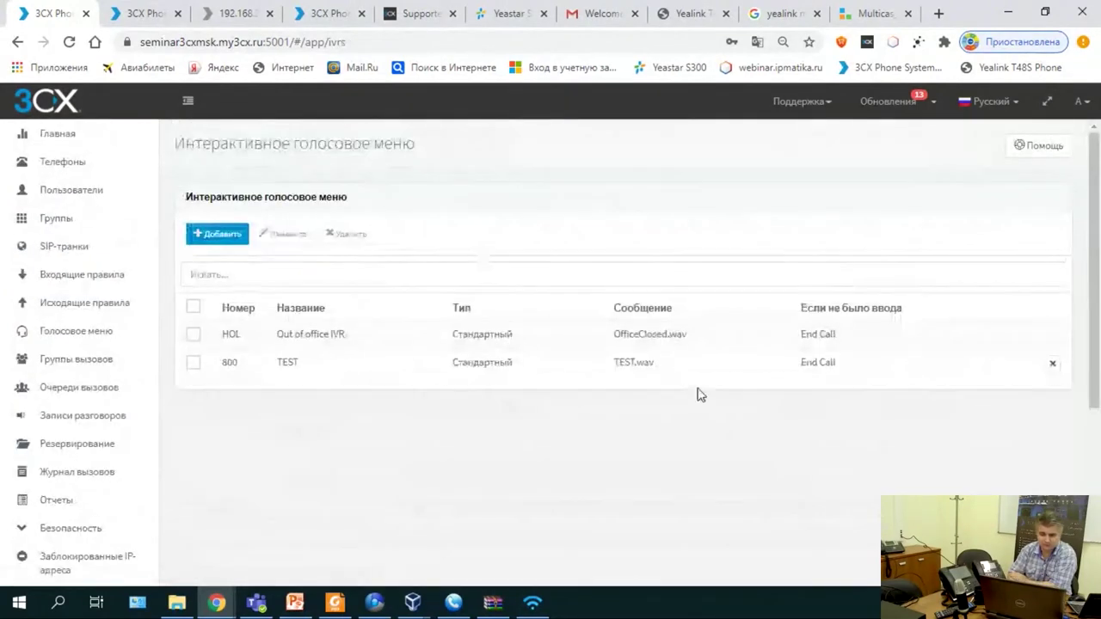
double_click(498, 366)
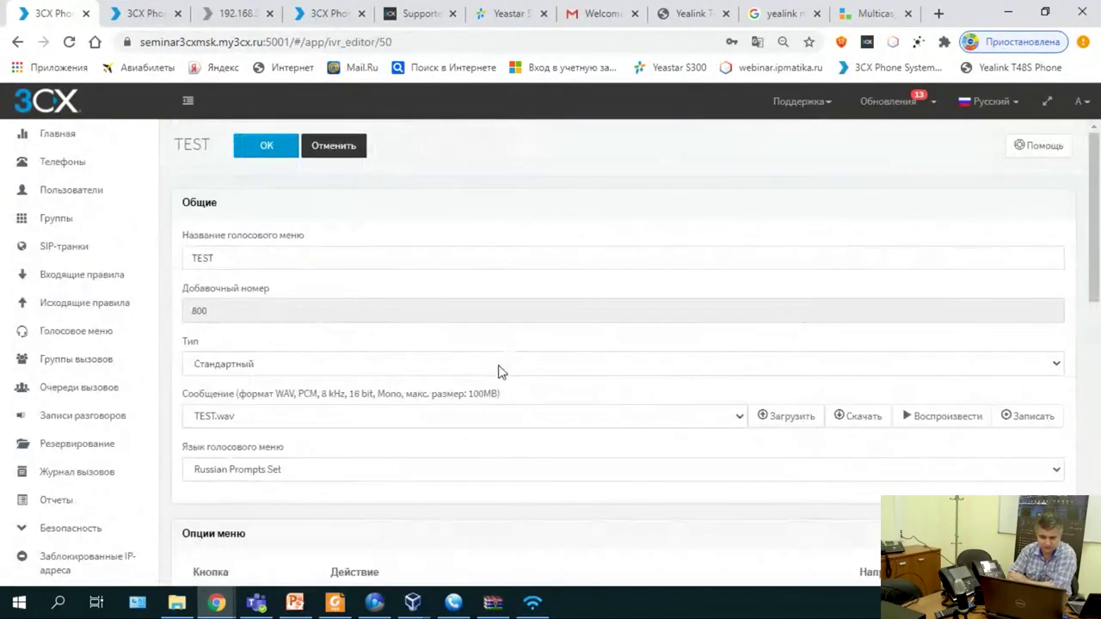
scroll(499, 370, down, 10)
scroll(499, 372, up, 5)
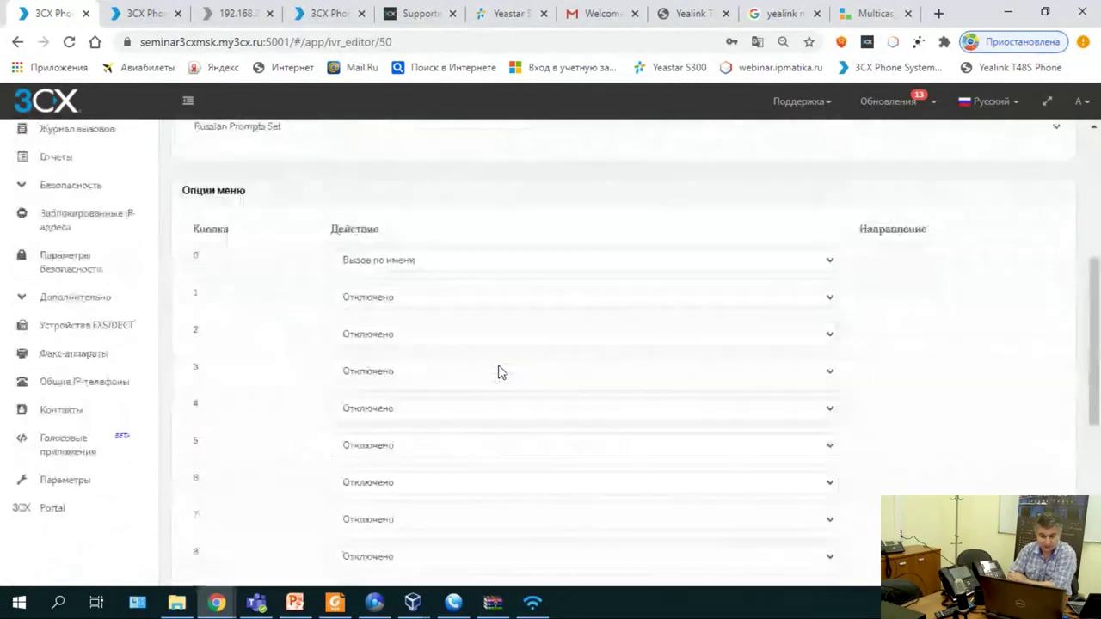
scroll(499, 371, down, 2)
scroll(347, 306, up, 1)
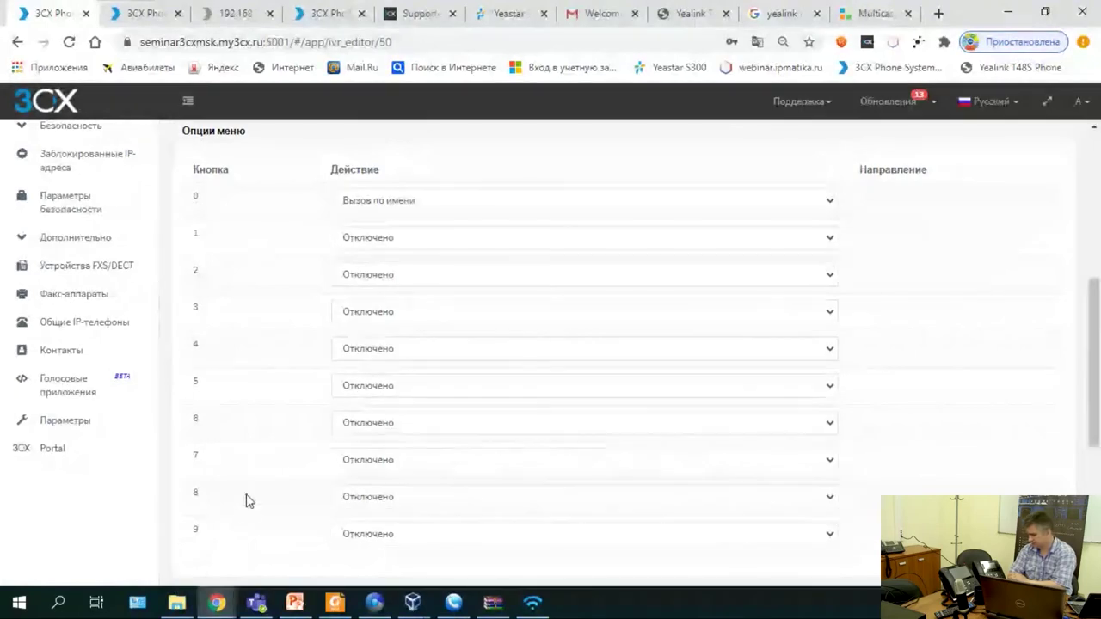
scroll(497, 491, down, 2)
scroll(495, 484, up, 2)
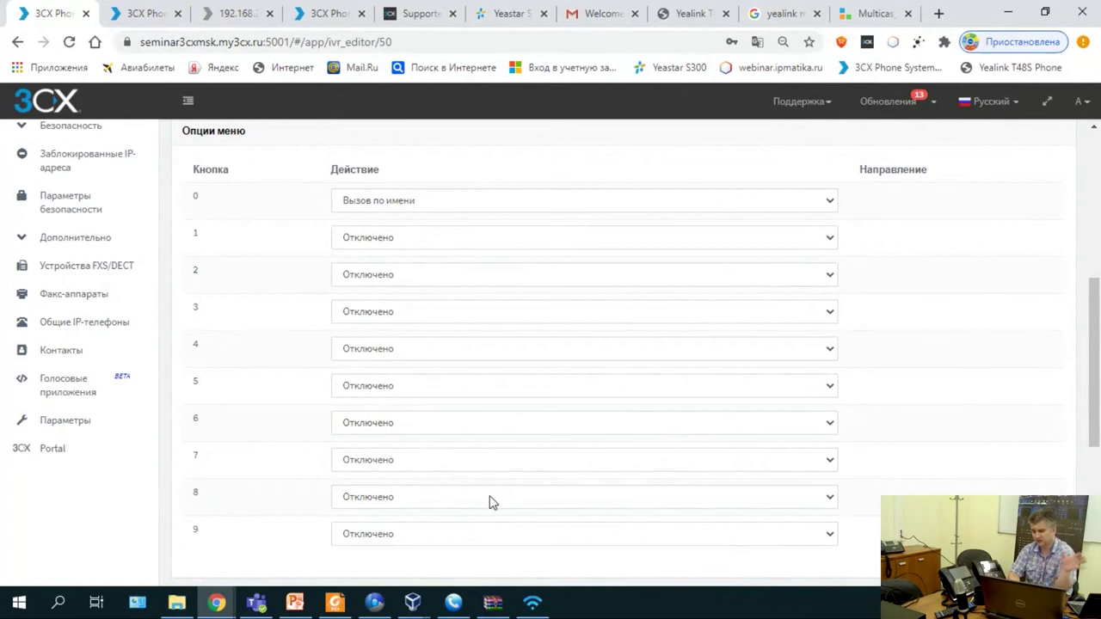
scroll(489, 499, down, 2)
scroll(481, 516, up, 2)
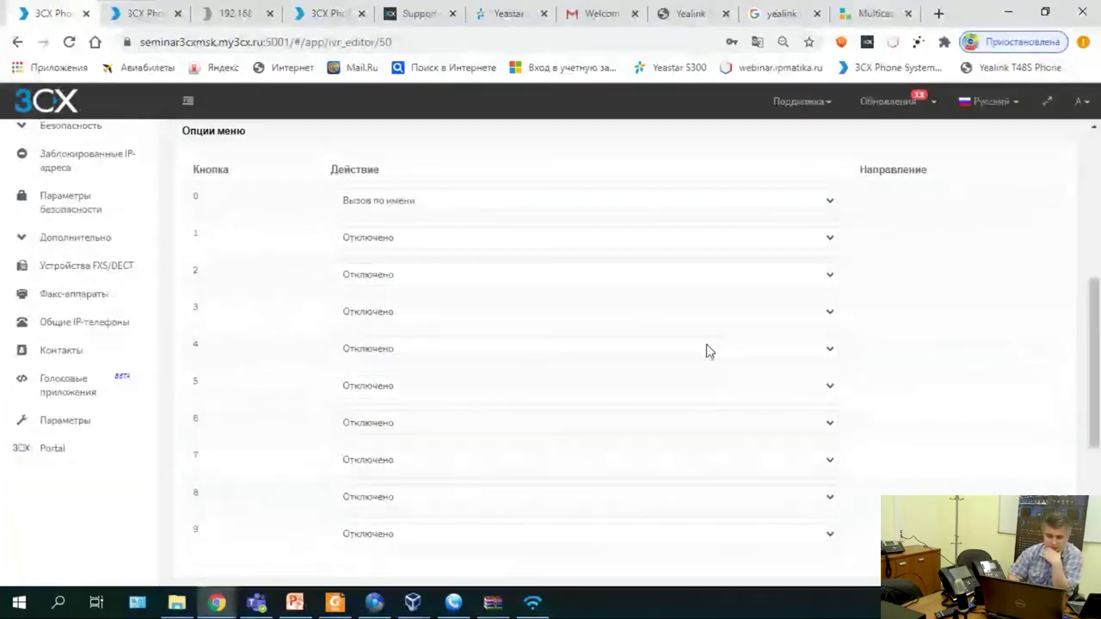
scroll(585, 304, up, 1)
scroll(585, 305, down, 1)
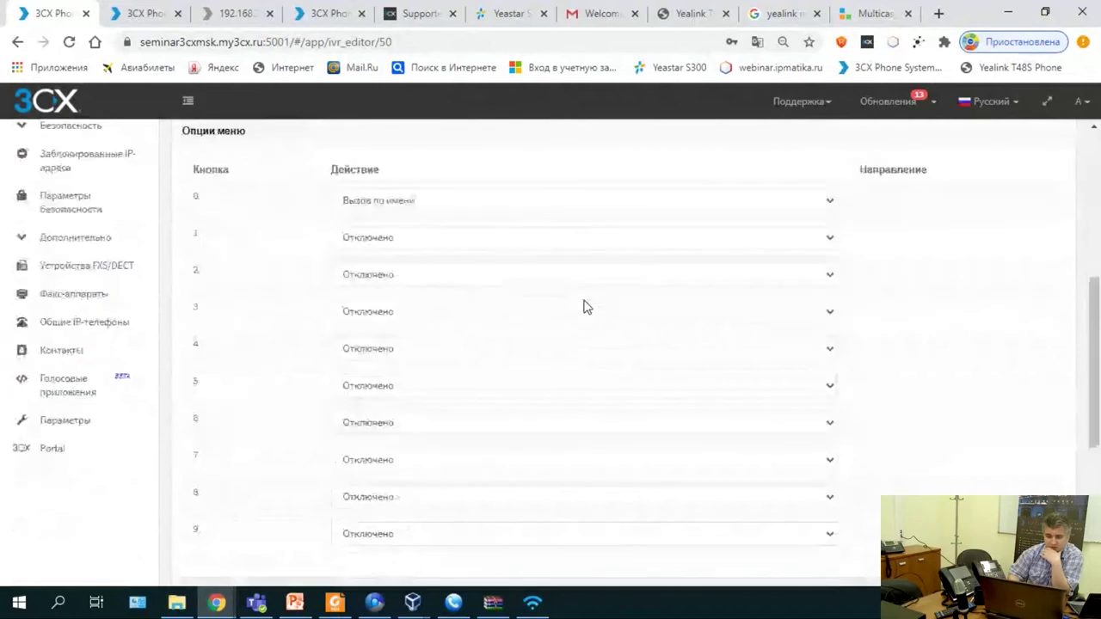
- Set key 1's action to 'Соединить с IVR' with IVR 800 TEST as destination
click(825, 241)
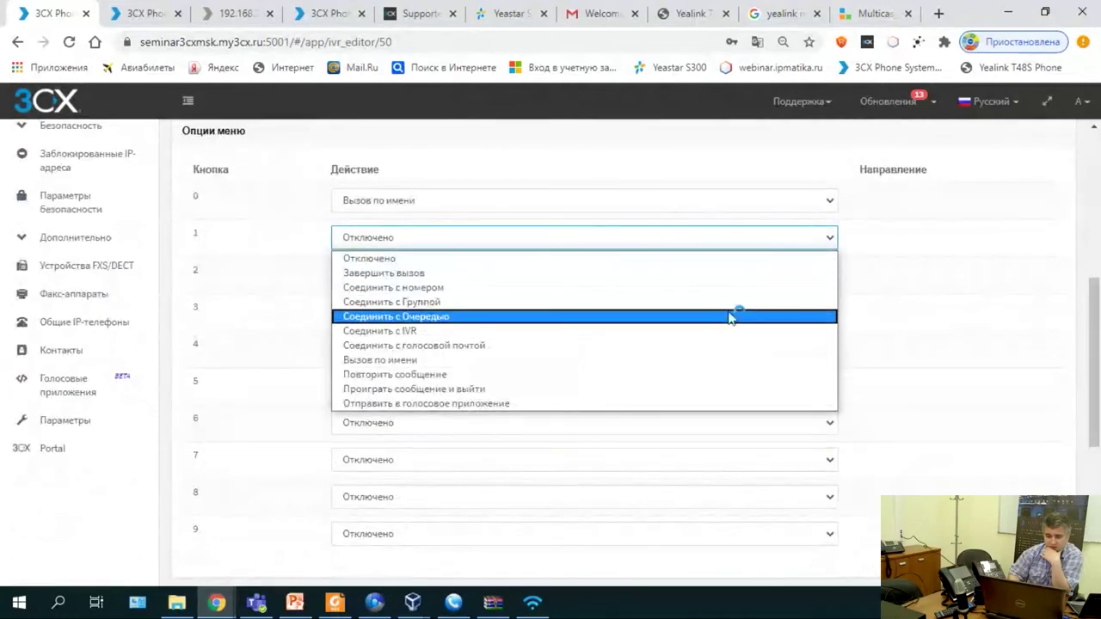
click(714, 331)
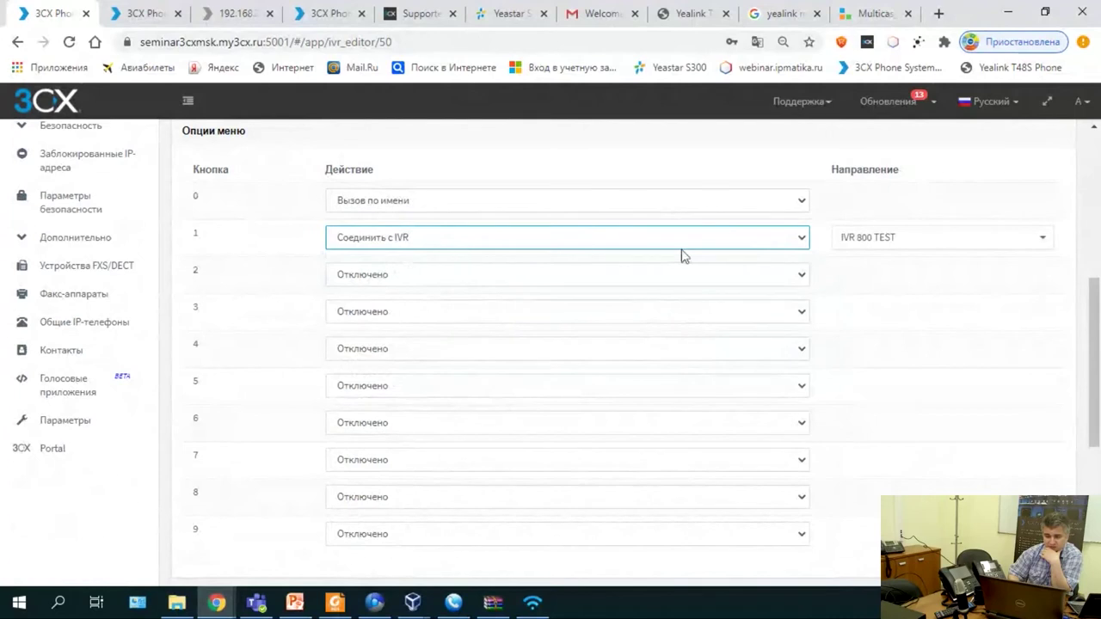
scroll(592, 302, up, 3)
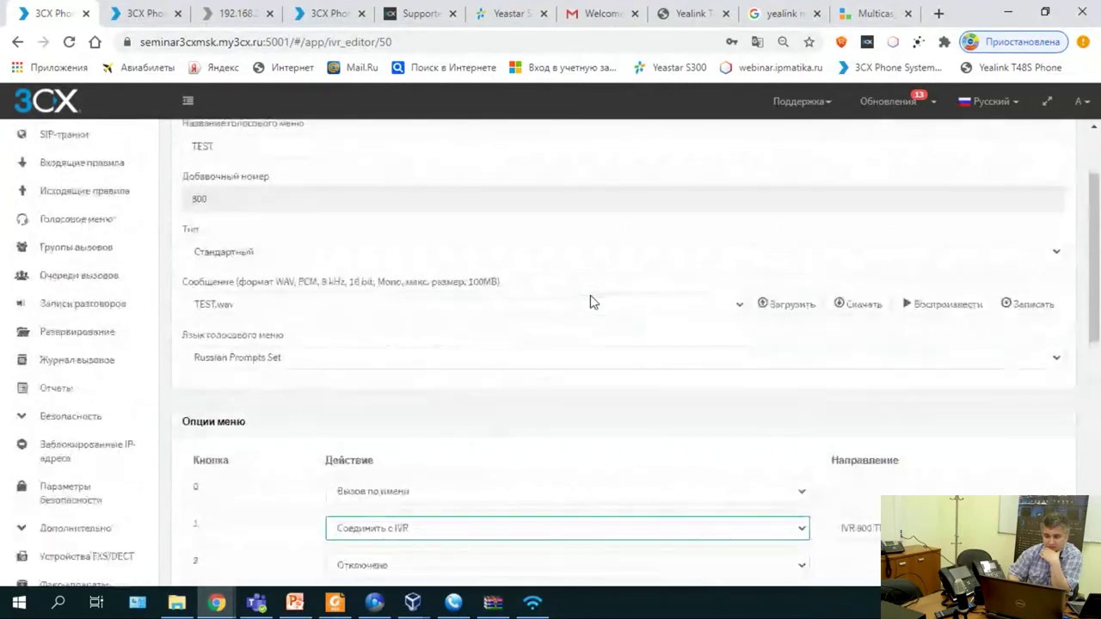
scroll(740, 327, down, 3)
scroll(516, 258, up, 4)
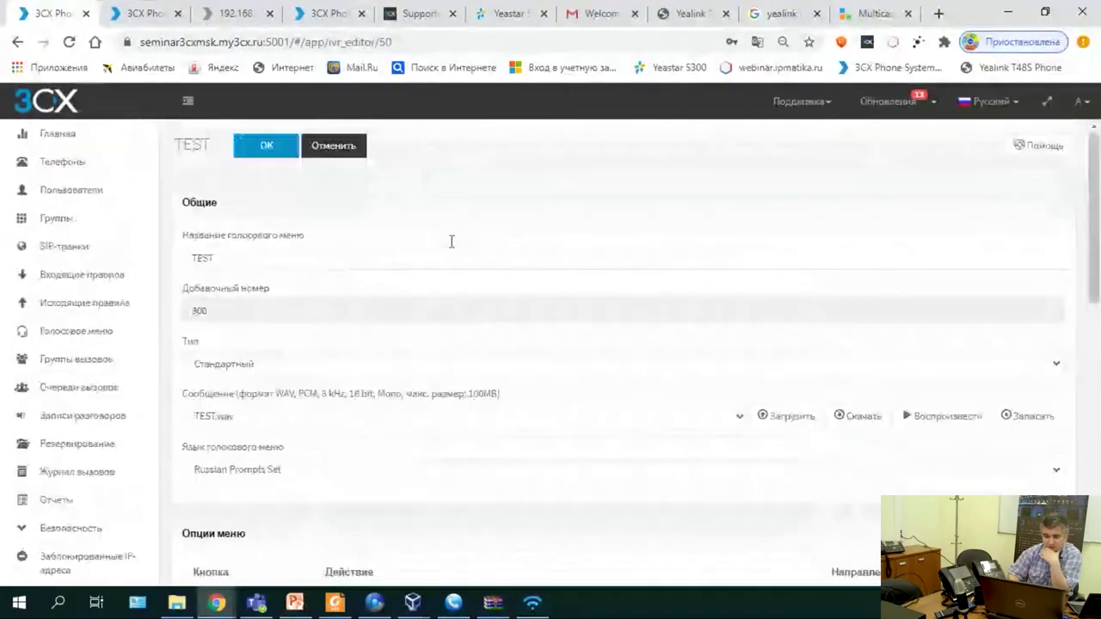
click(265, 152)
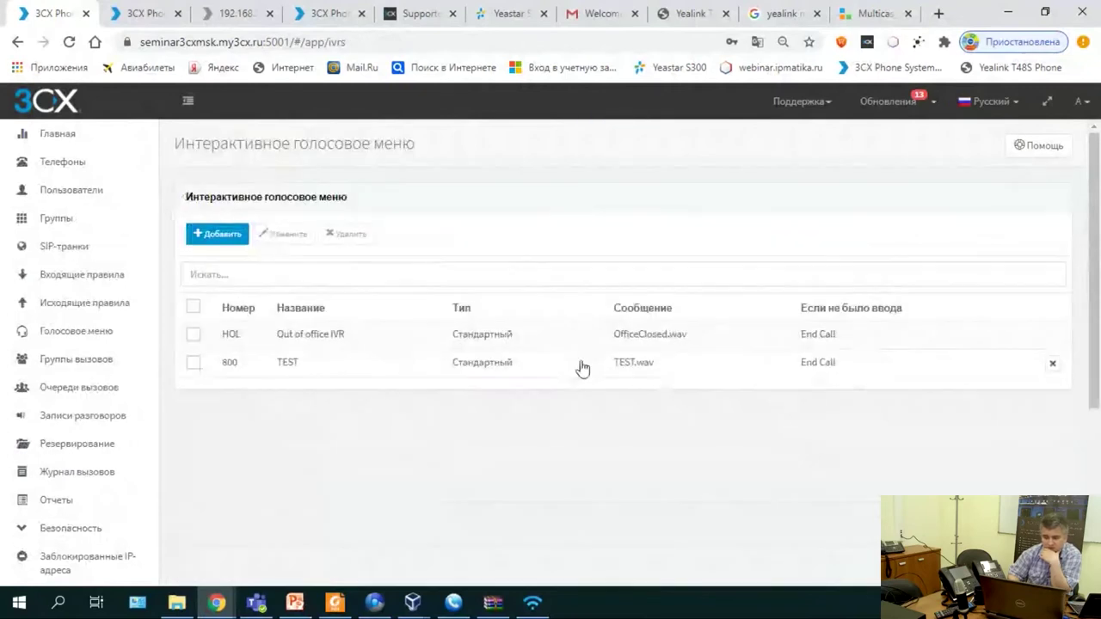
double_click(568, 368)
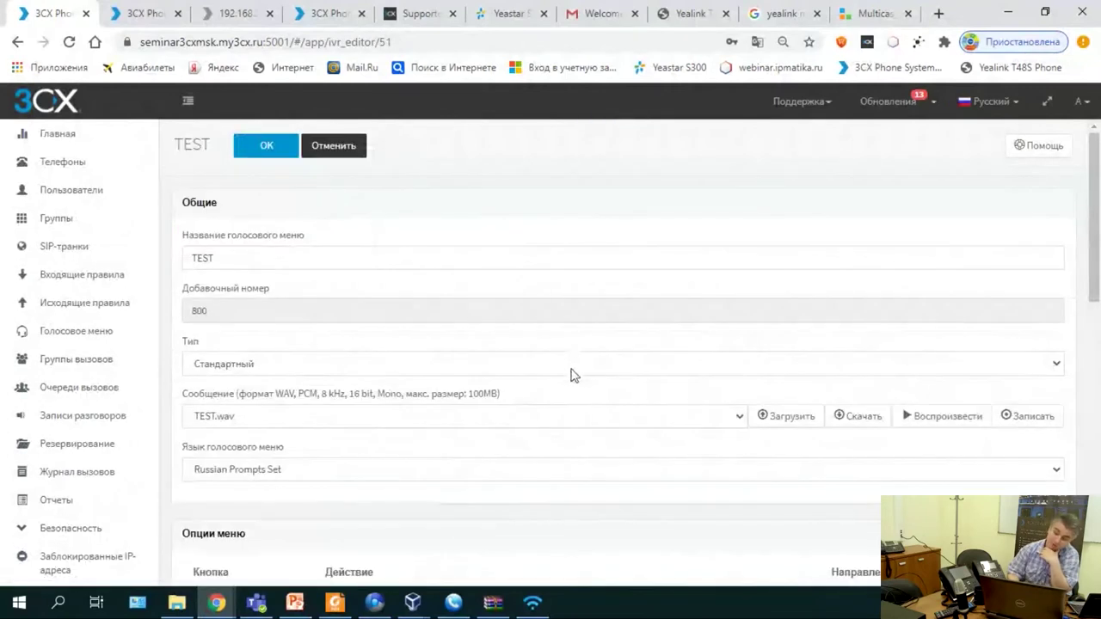
scroll(582, 383, down, 3)
scroll(581, 384, down, 3)
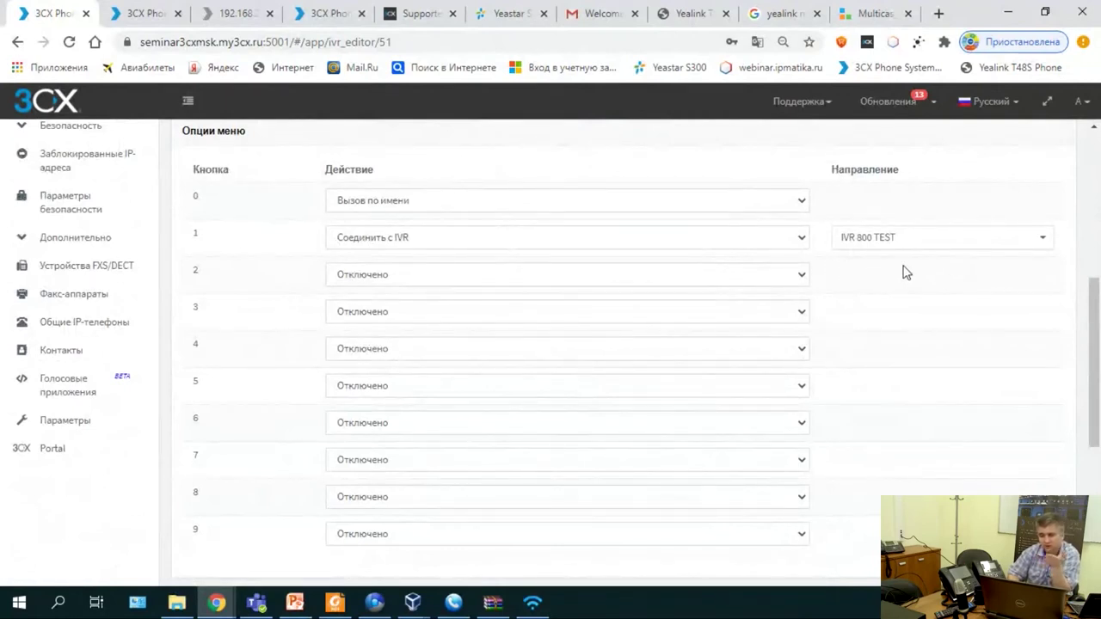
scroll(903, 275, up, 1)
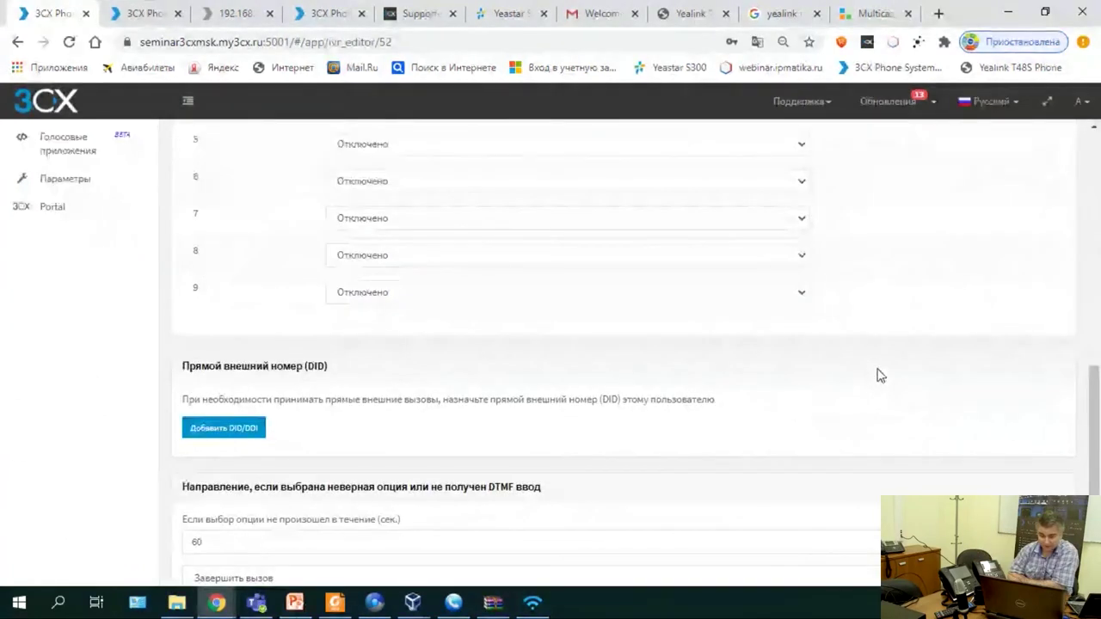
scroll(877, 375, up, 5)
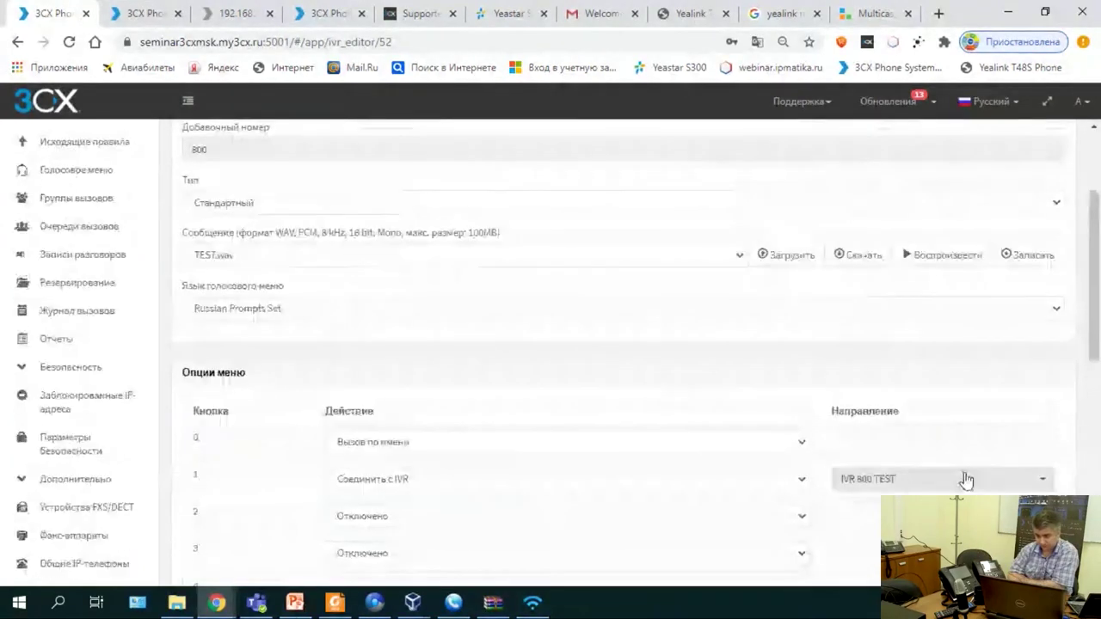
scroll(747, 449, down, 3)
scroll(748, 448, down, 1)
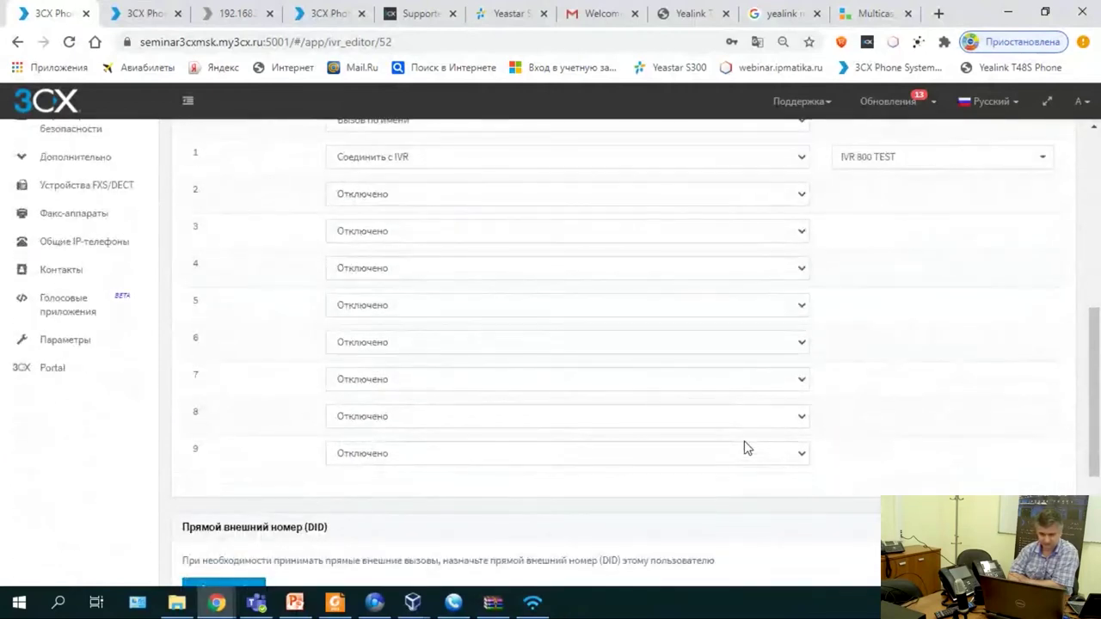
scroll(748, 448, down, 2)
scroll(747, 448, up, 4)
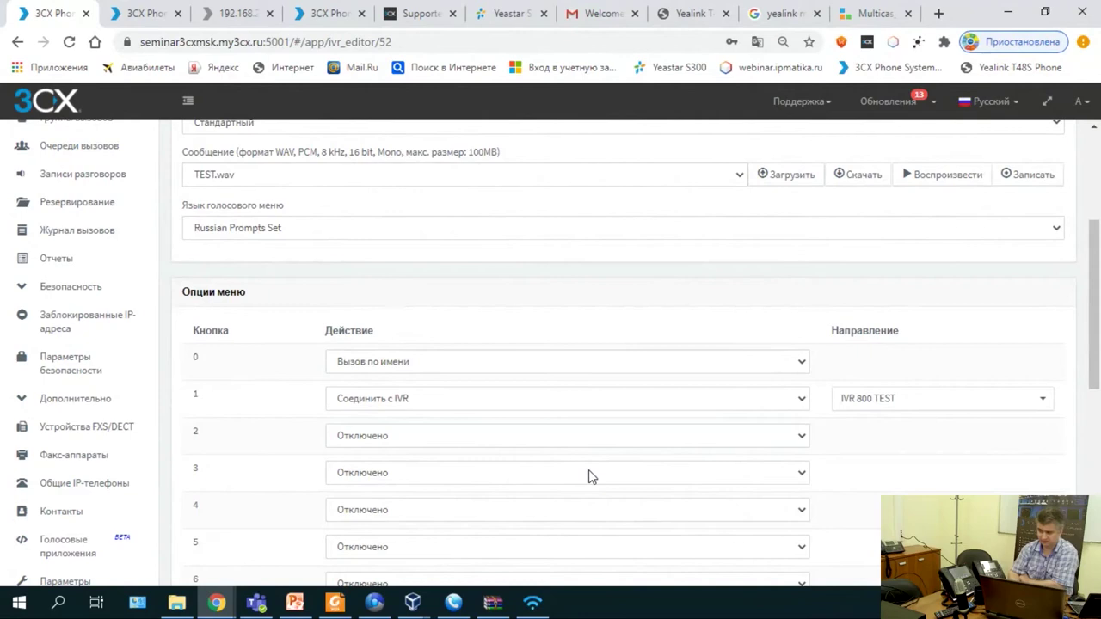
scroll(633, 498, down, 1)
- Close the IVR editor to return to the Голосовое меню list
click(275, 170)
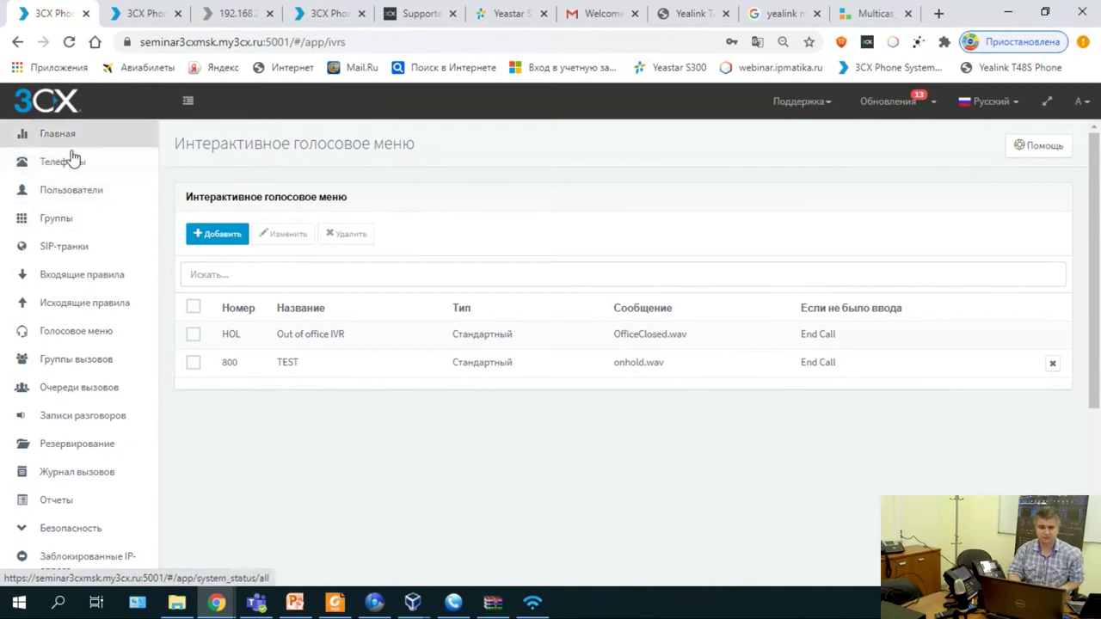
- Open Добавочные номера, view the page-7 dial-by-name slide, then return to the 3CX console
click(69, 193)
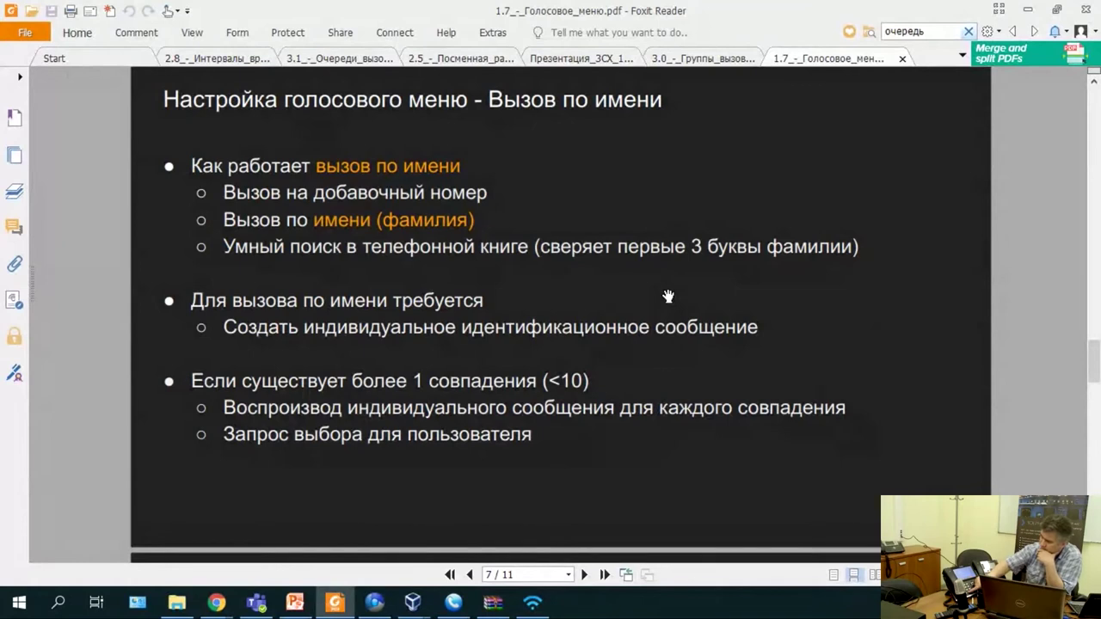
key(alt+Tab)
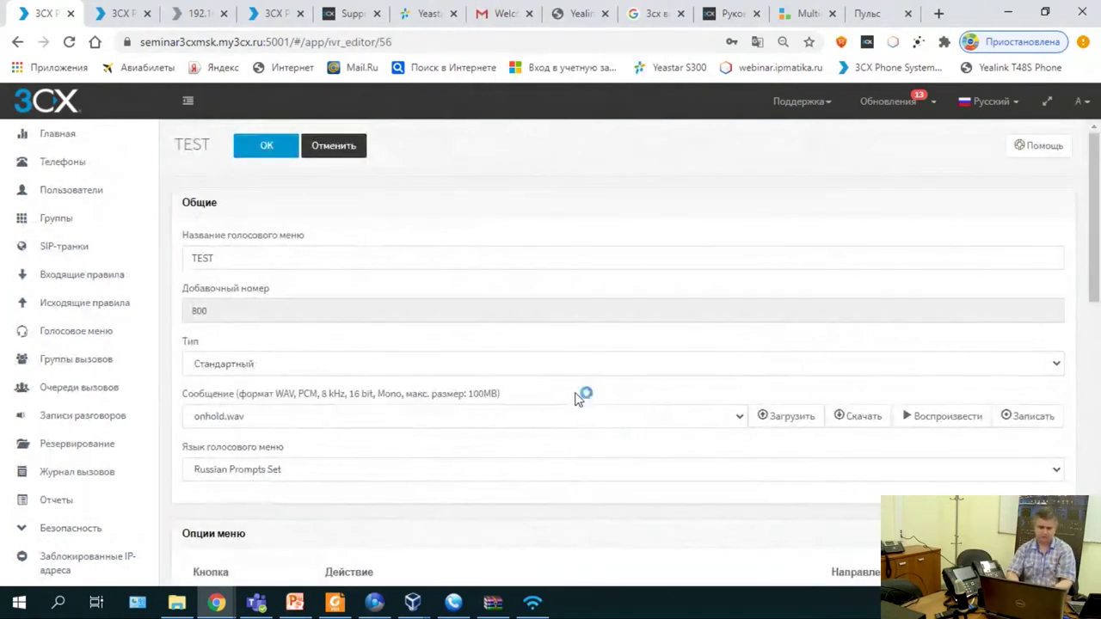
- Open SIP-транки to list Generic SIP Trunk, SIPNET, OFFICEMASTER, WebMeeting bridge and SBC1
scroll(576, 421, down, 1)
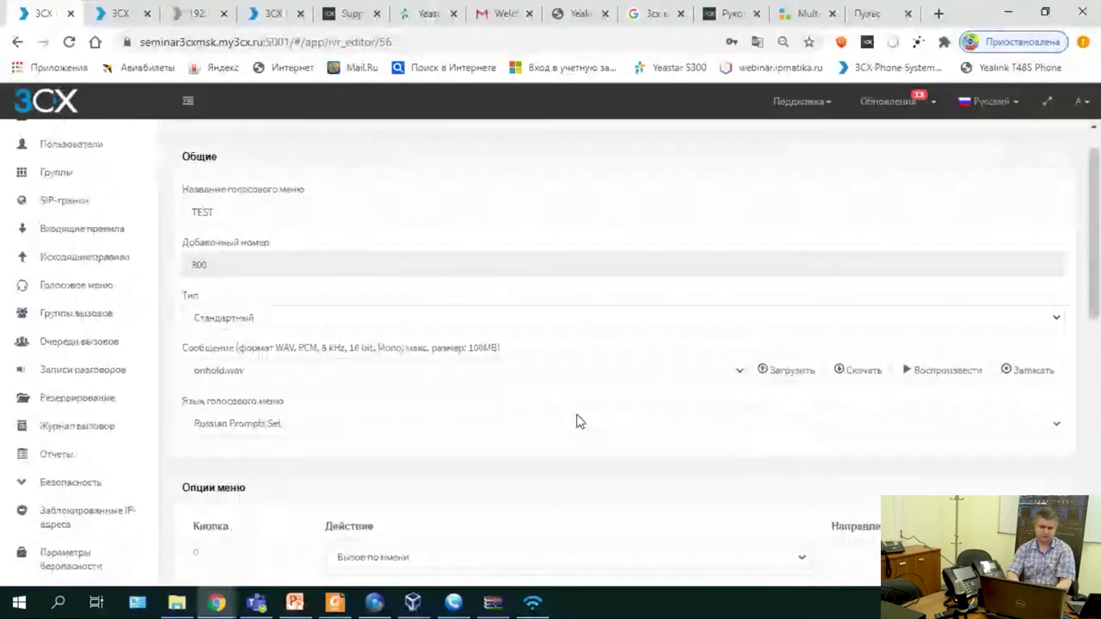
scroll(572, 421, down, 4)
scroll(513, 452, up, 1)
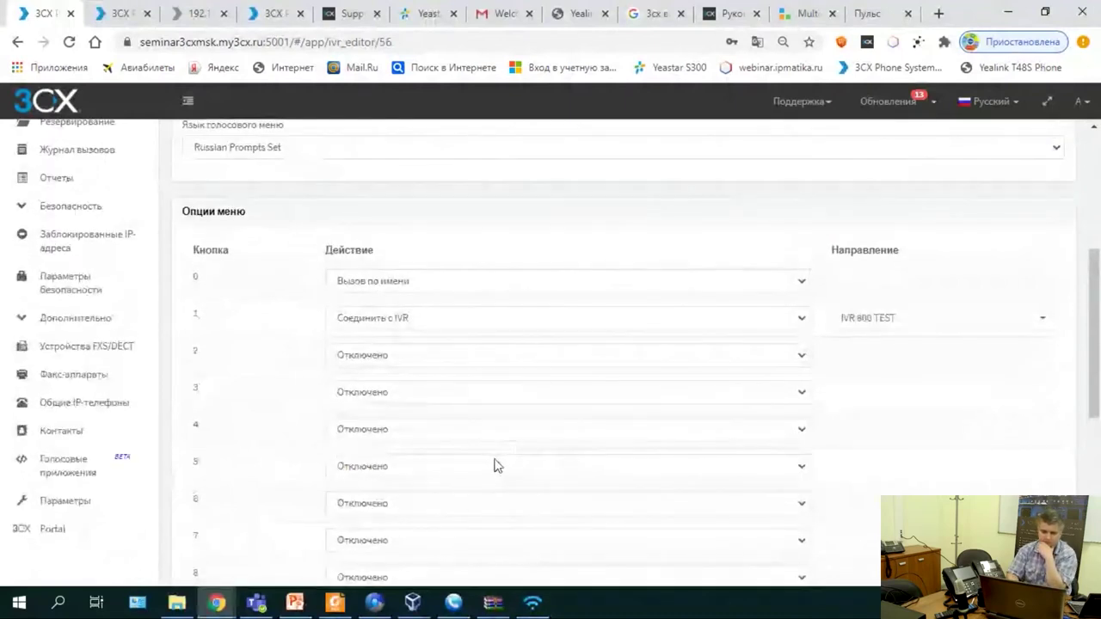
scroll(443, 475, up, 1)
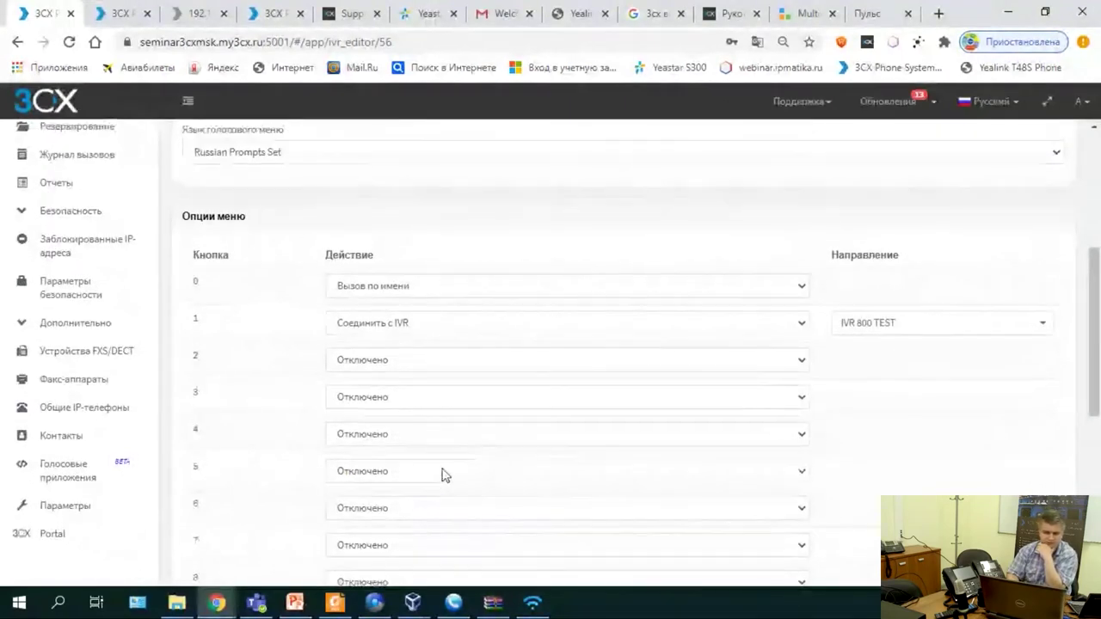
scroll(443, 474, up, 4)
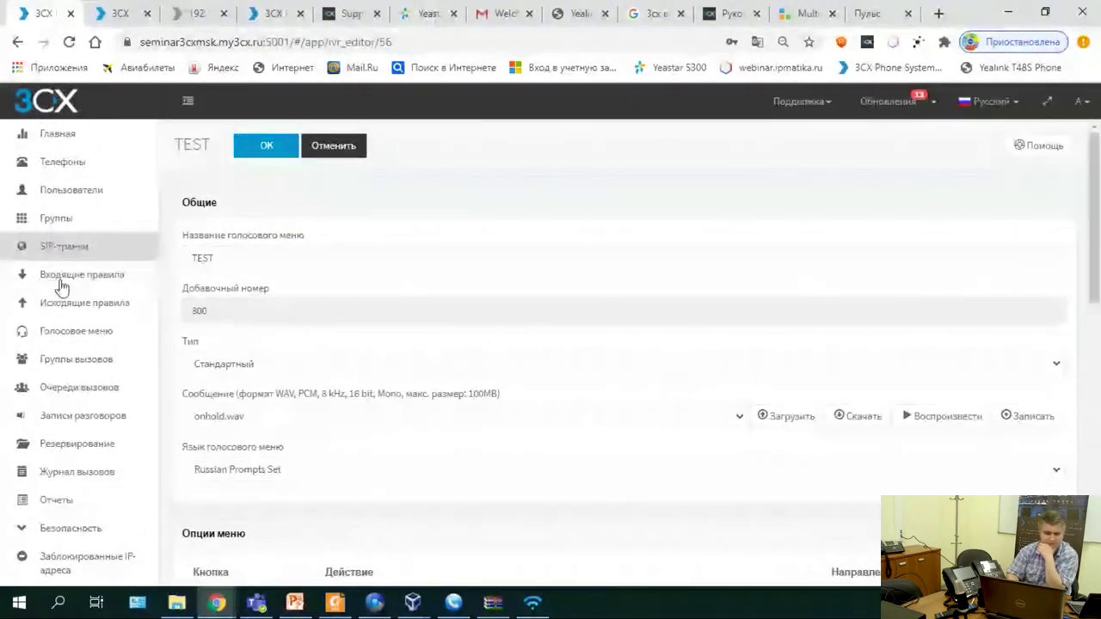
click(69, 247)
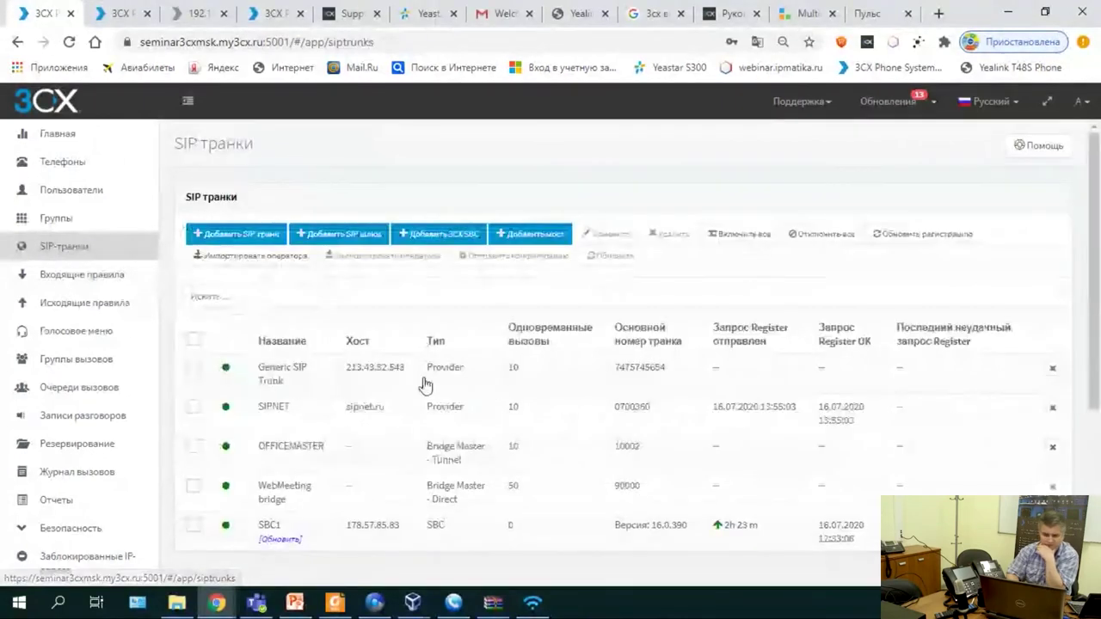
- Set SIPNET's working-hours and after-hours Направление вызовов to IVR 800 TEST and save
double_click(381, 409)
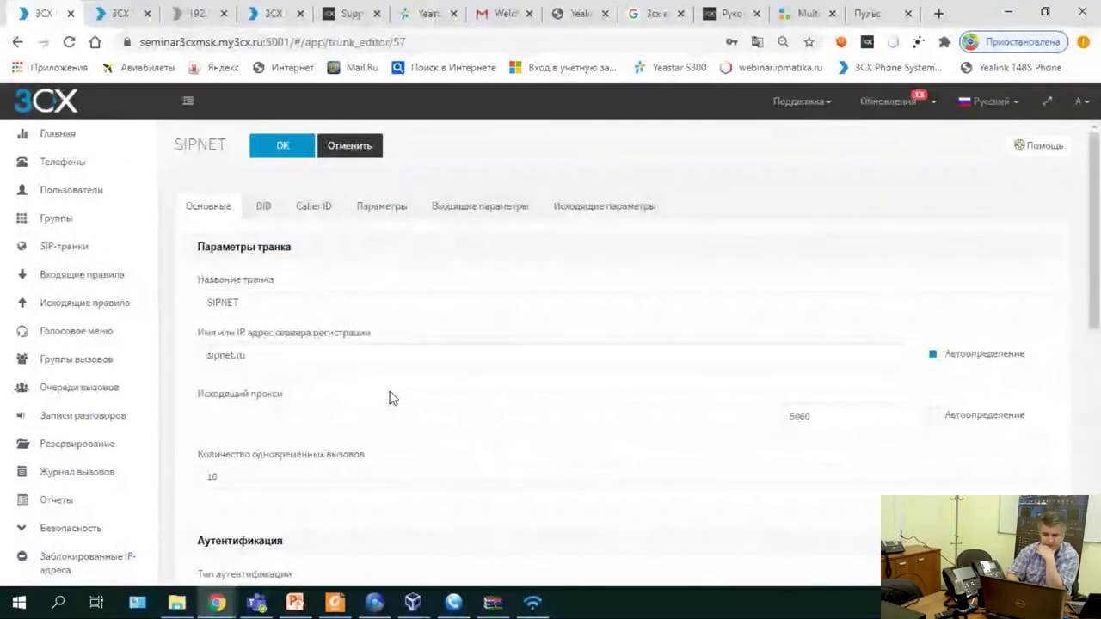
scroll(388, 397, down, 7)
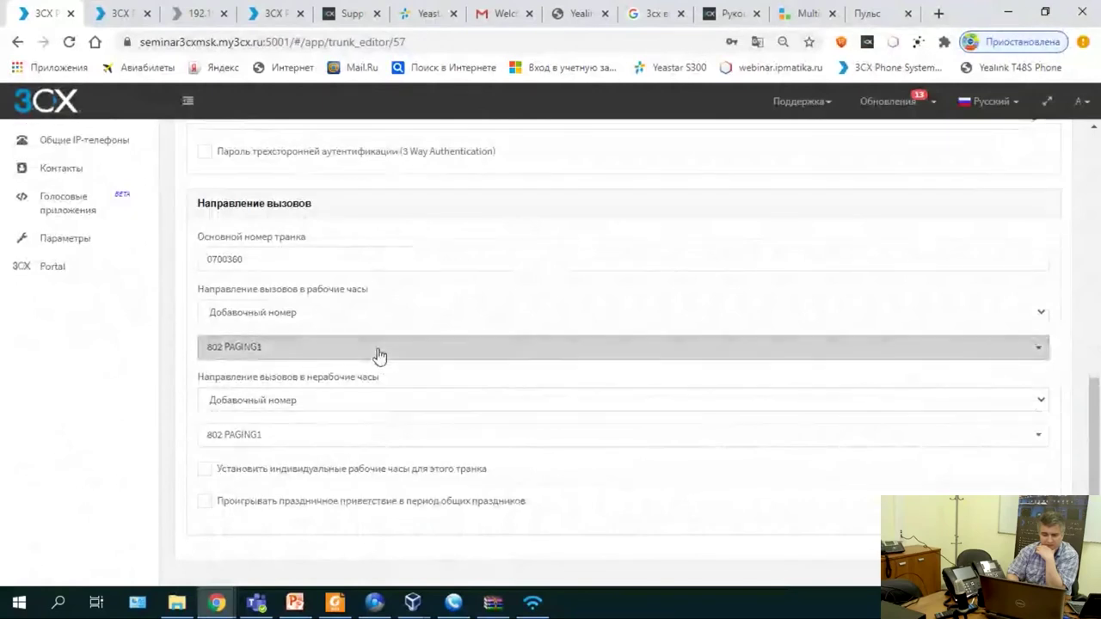
click(379, 355)
scroll(319, 468, down, 3)
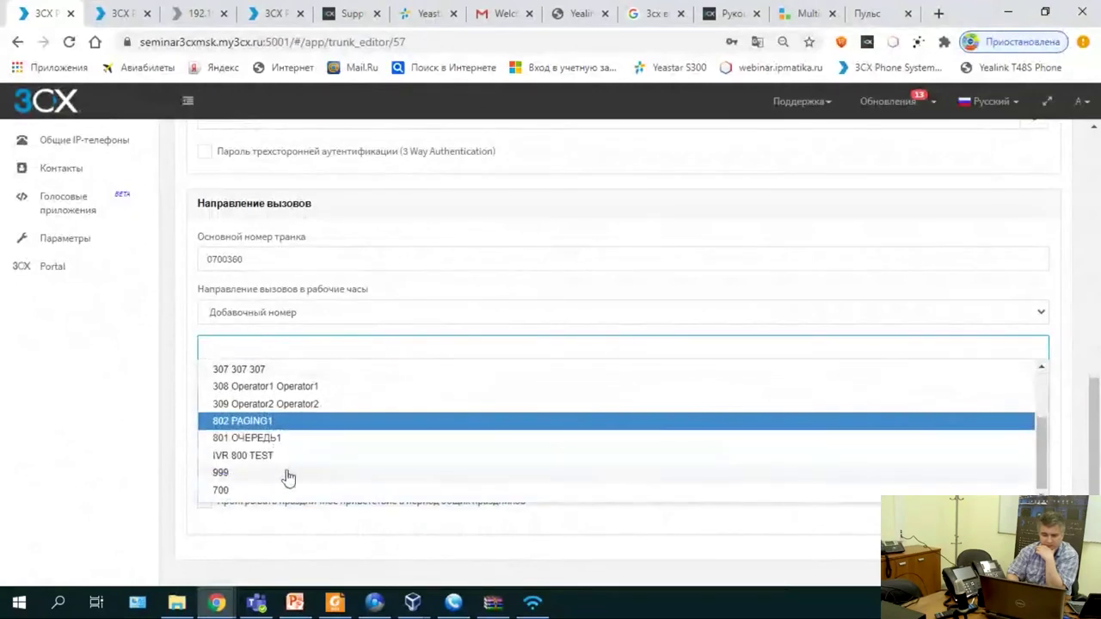
click(280, 457)
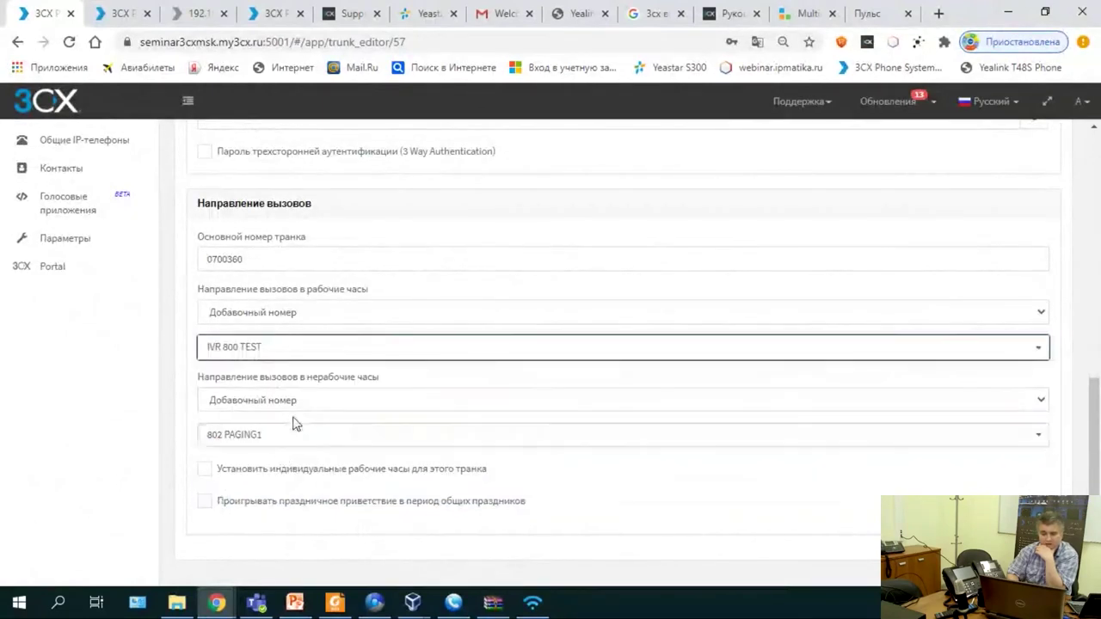
click(298, 441)
scroll(301, 404, down, 2)
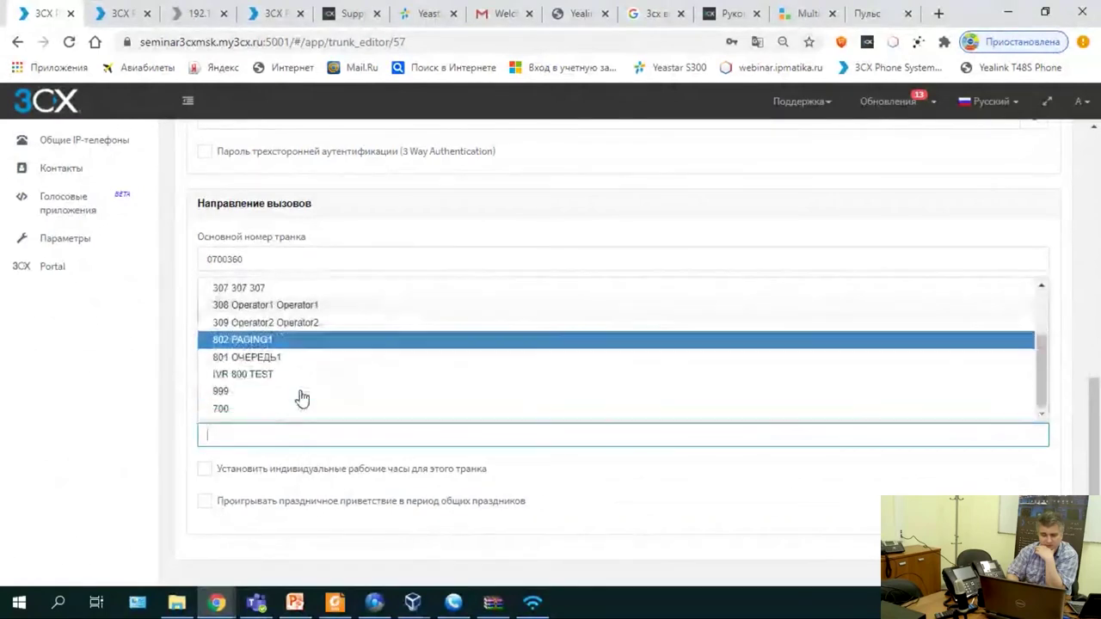
click(294, 382)
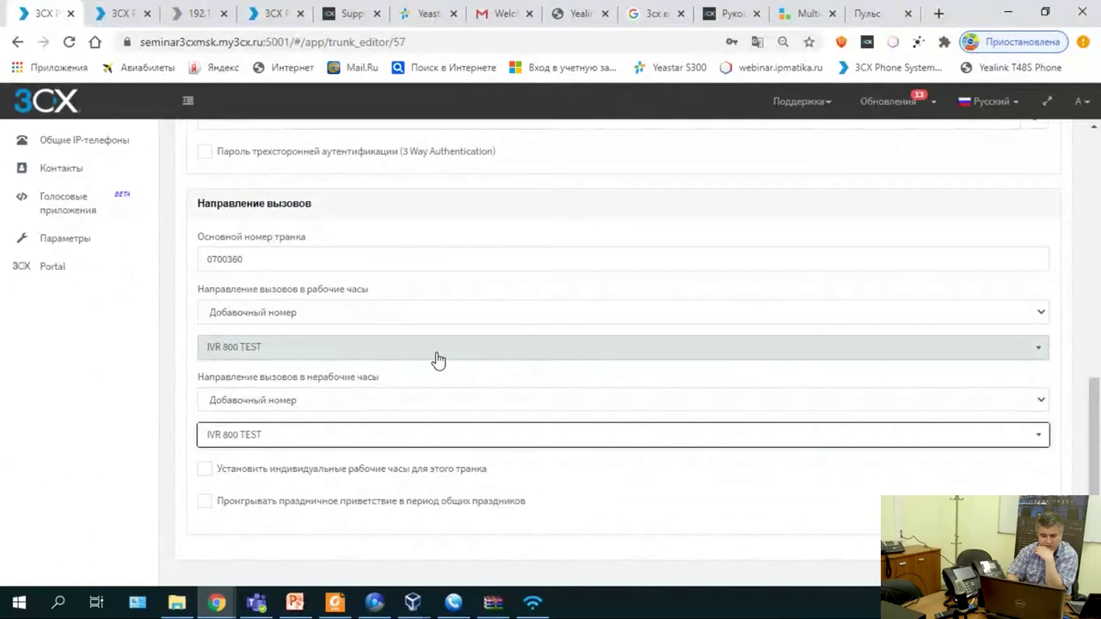
scroll(435, 359, up, 10)
click(283, 146)
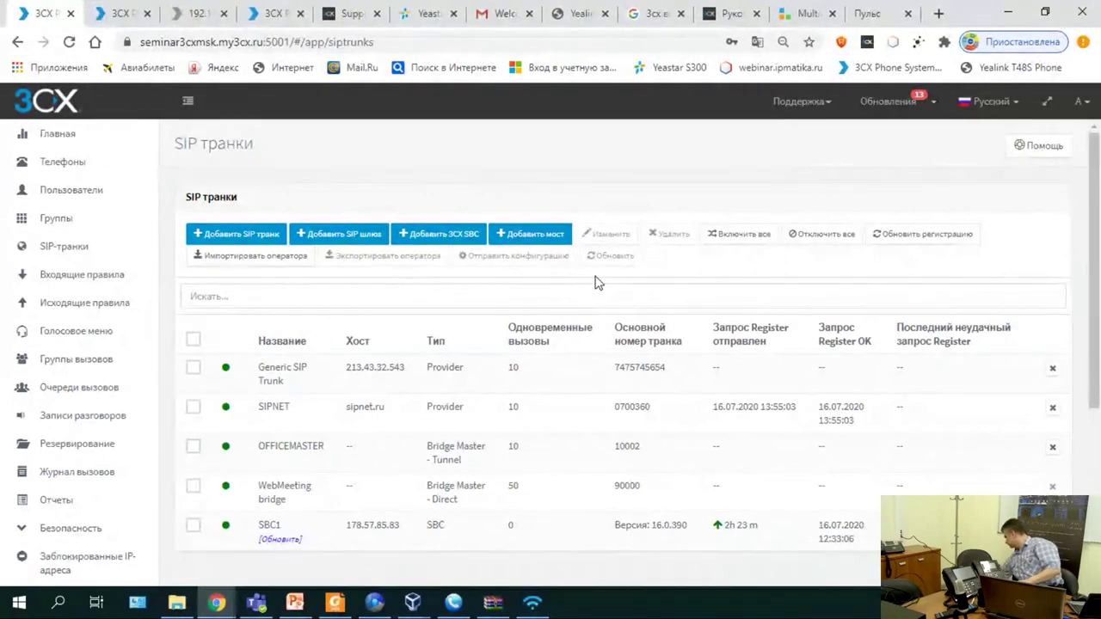
- Glance at the holiday IVR slide in Foxit, then return to extension 300's Права tab
click(1008, 12)
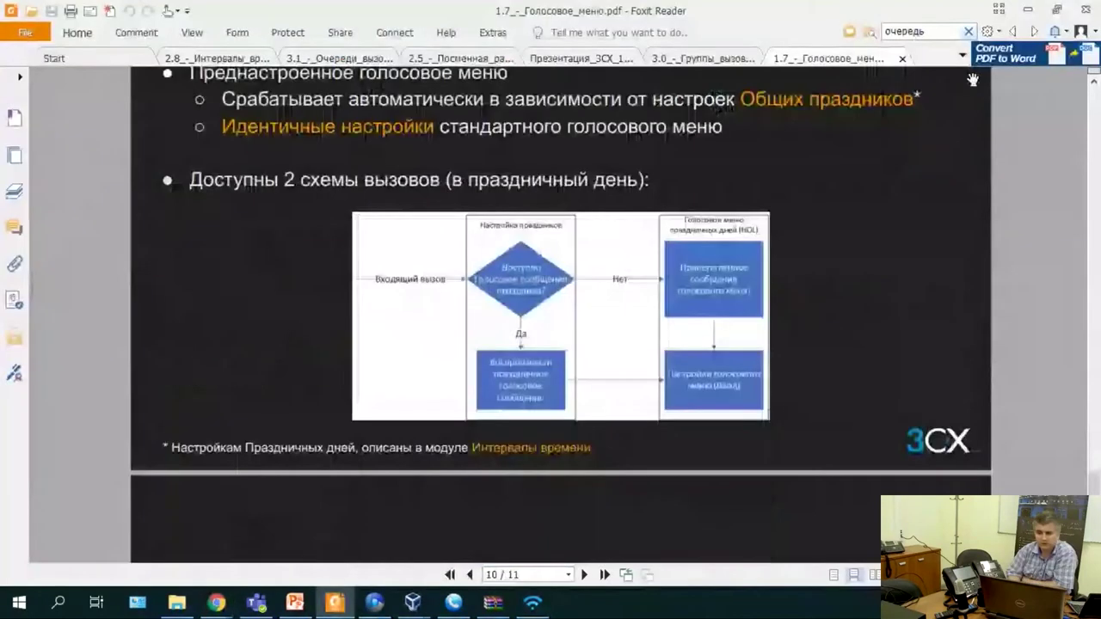
click(1029, 9)
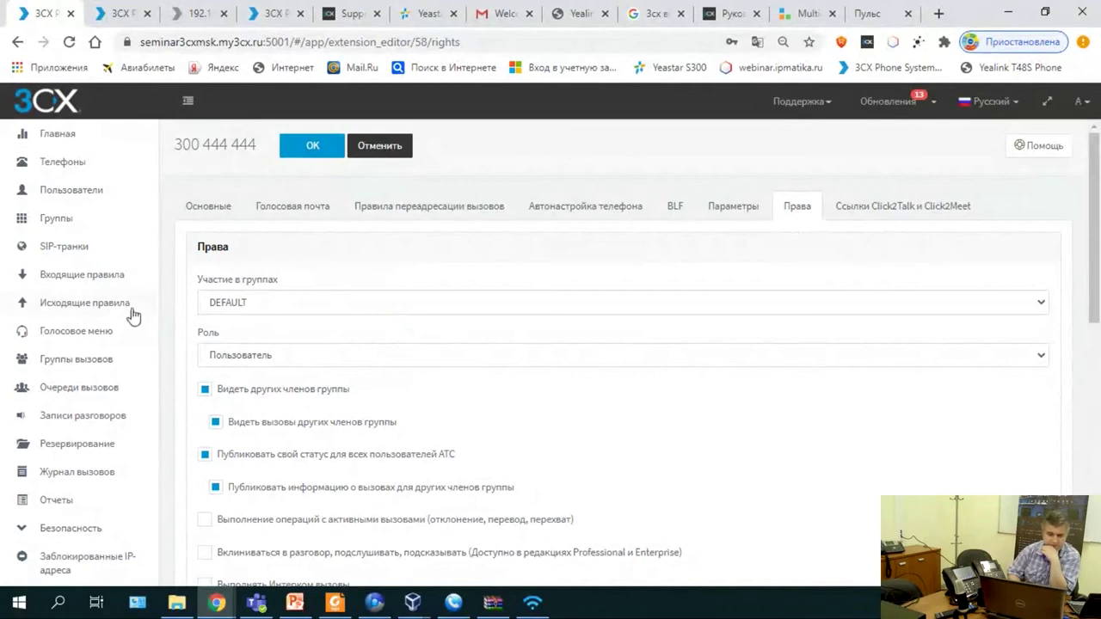
- Set TEST IVR key 1 to Соединить с номером, destination 309 Operator2, and save with OK
click(71, 366)
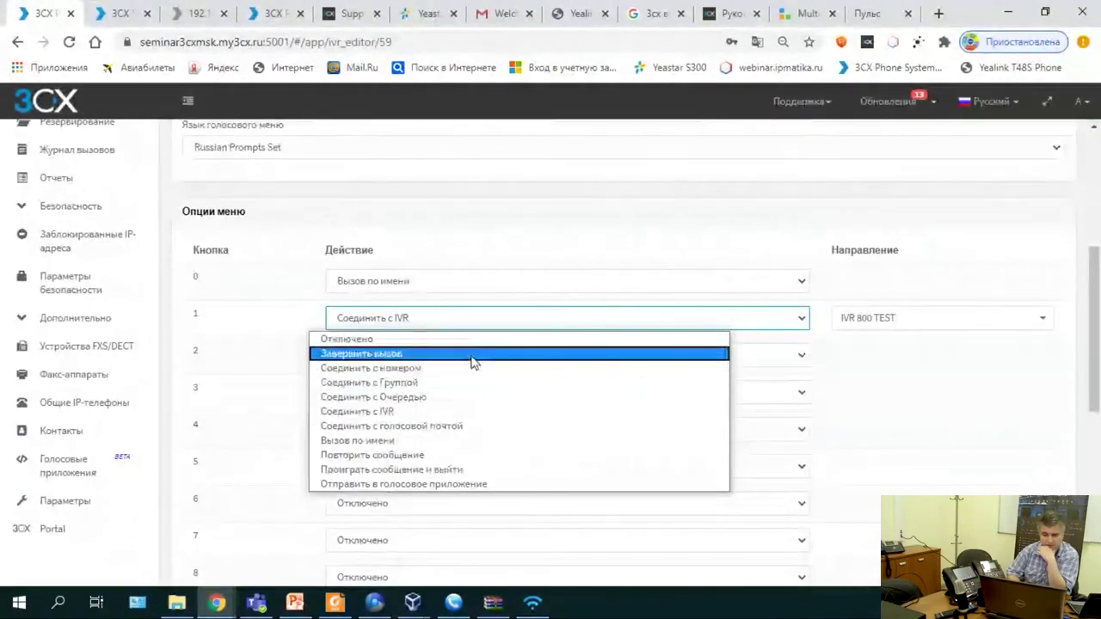
click(469, 368)
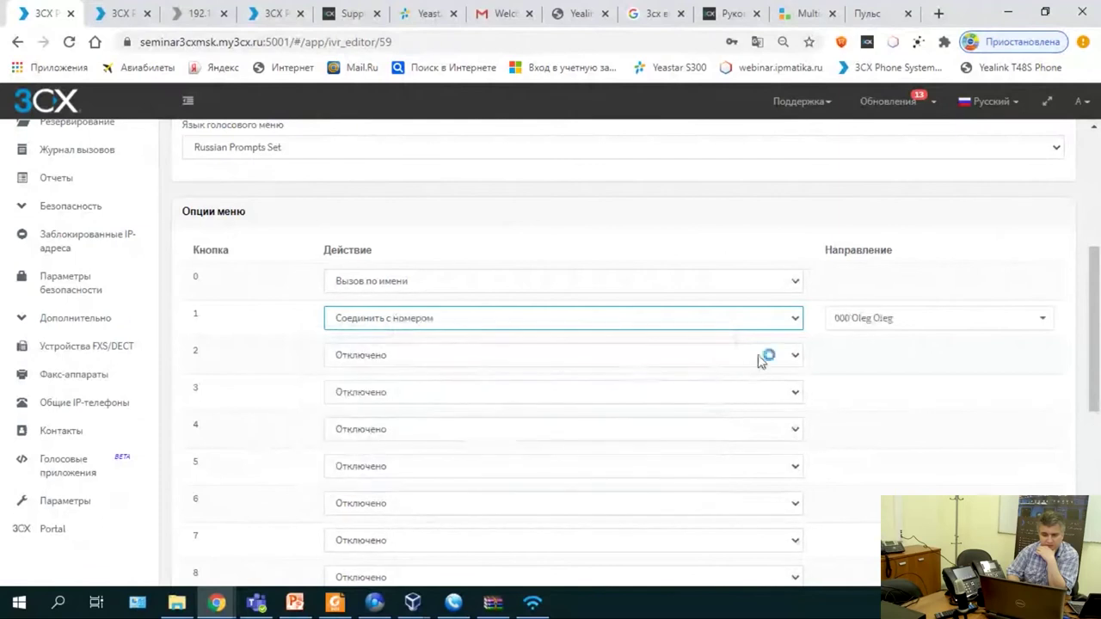
click(863, 332)
click(801, 462)
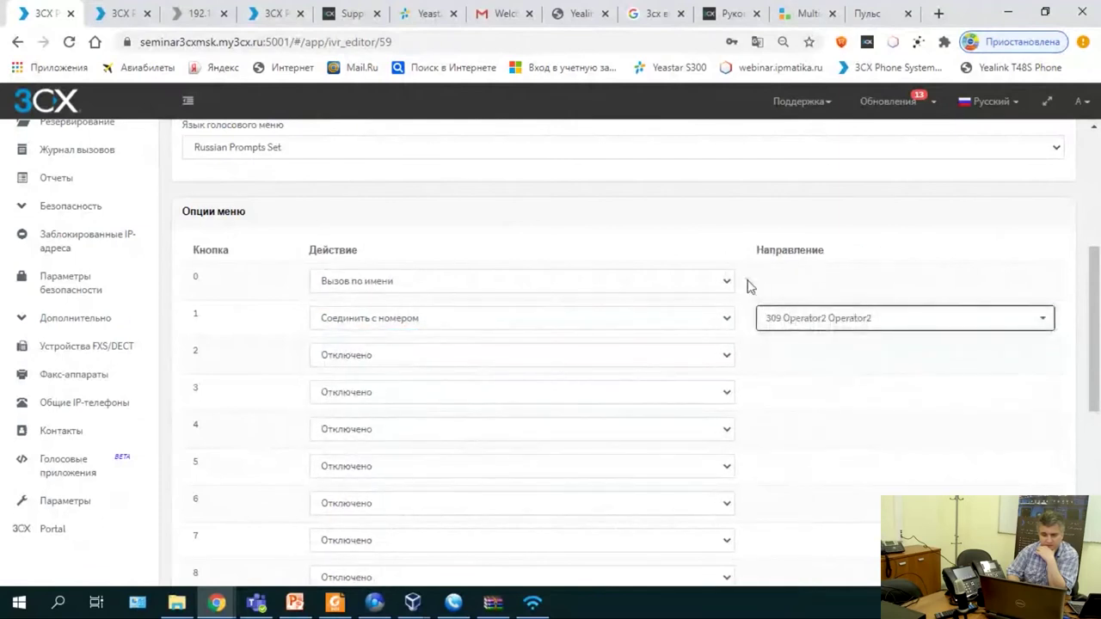
scroll(491, 246, up, 5)
click(263, 147)
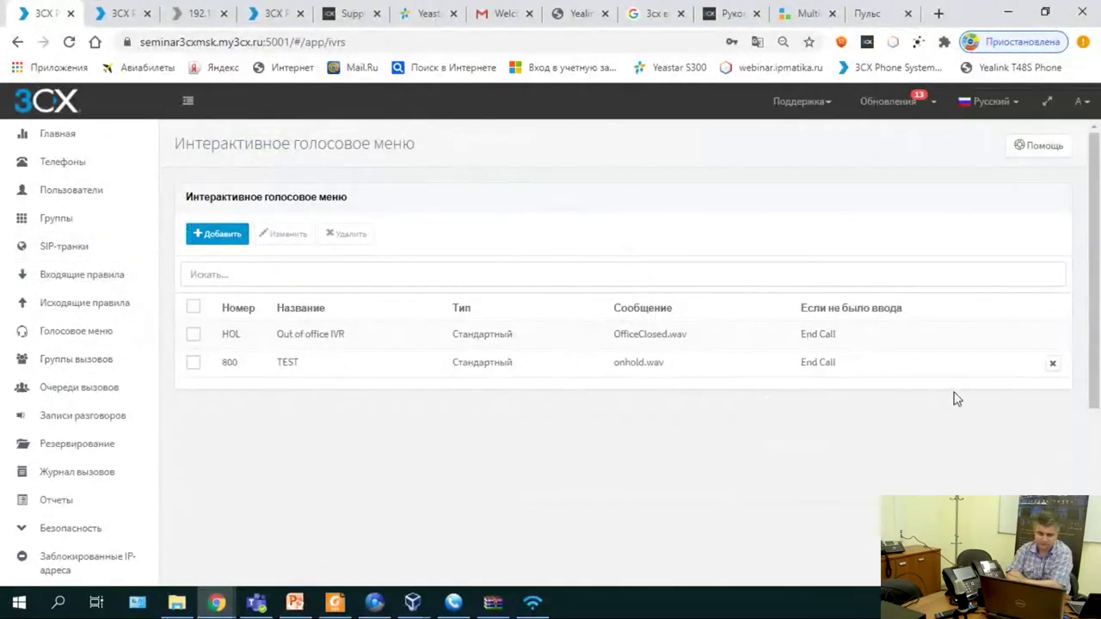
scroll(537, 371, down, 3)
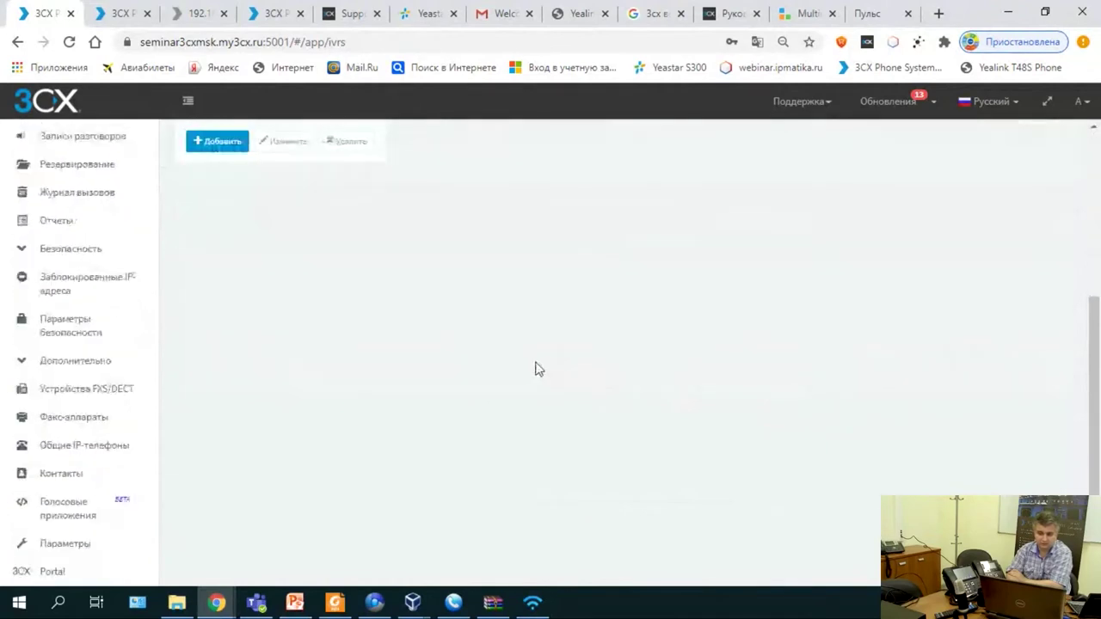
scroll(528, 367, up, 3)
scroll(528, 367, down, 3)
scroll(585, 353, up, 3)
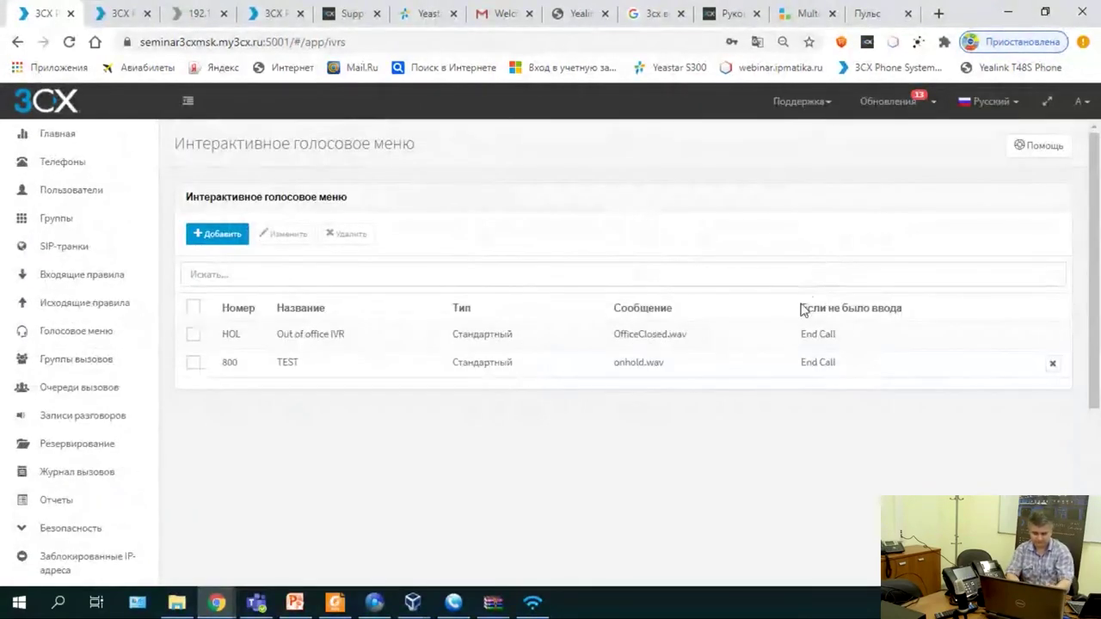
- Bring up the slide deck and scroll to page 9, on no or invalid caller input
click(335, 602)
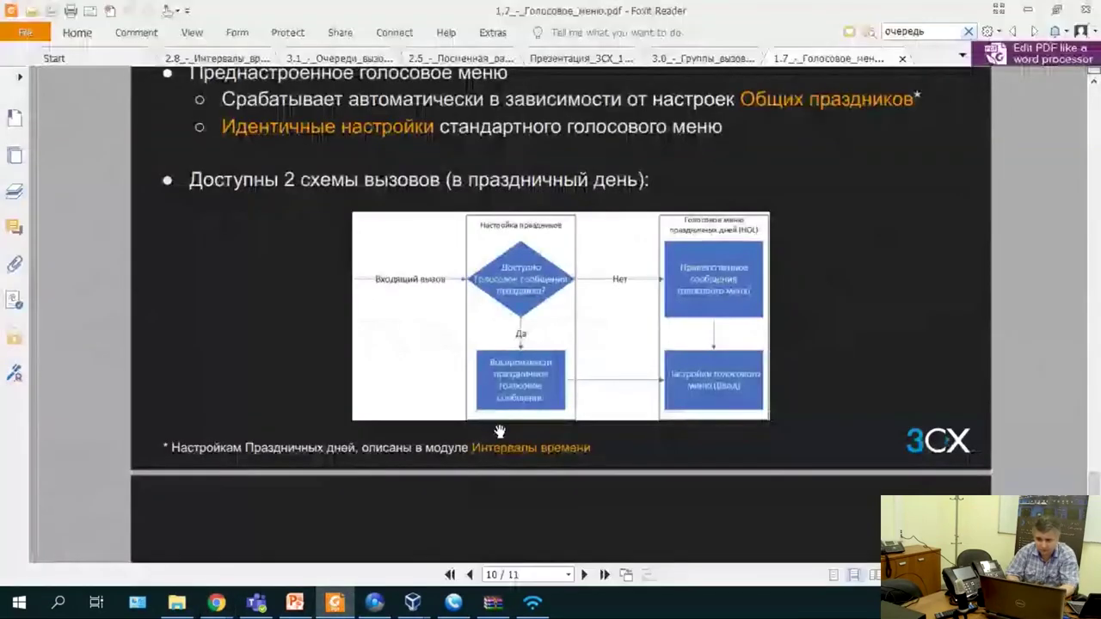
scroll(528, 421, up, 2)
scroll(590, 433, up, 6)
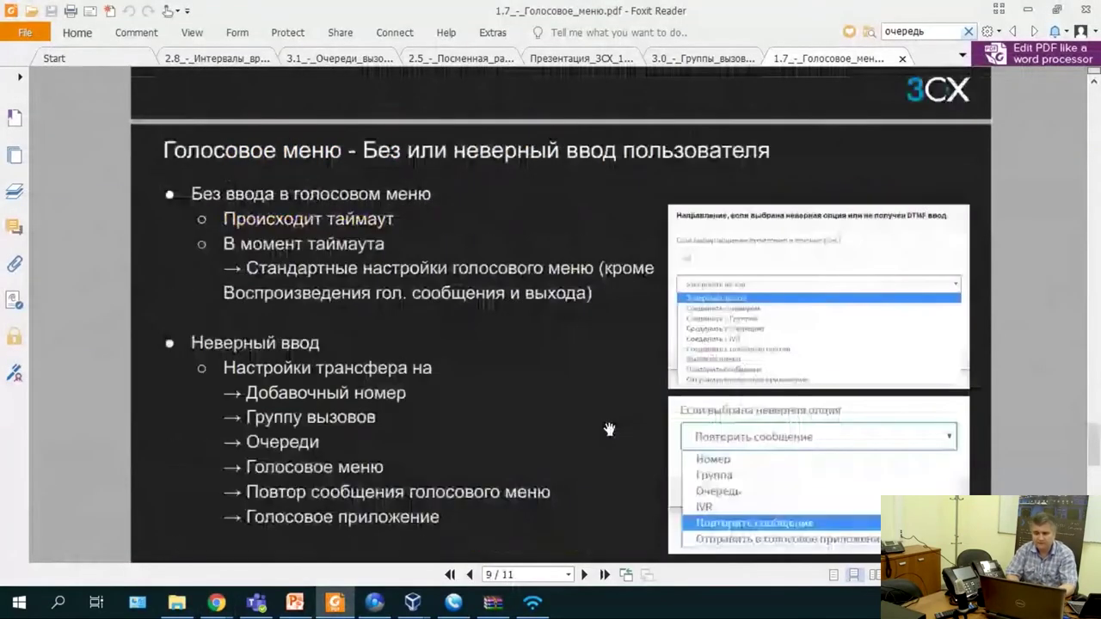
scroll(607, 436, down, 4)
scroll(607, 437, down, 10)
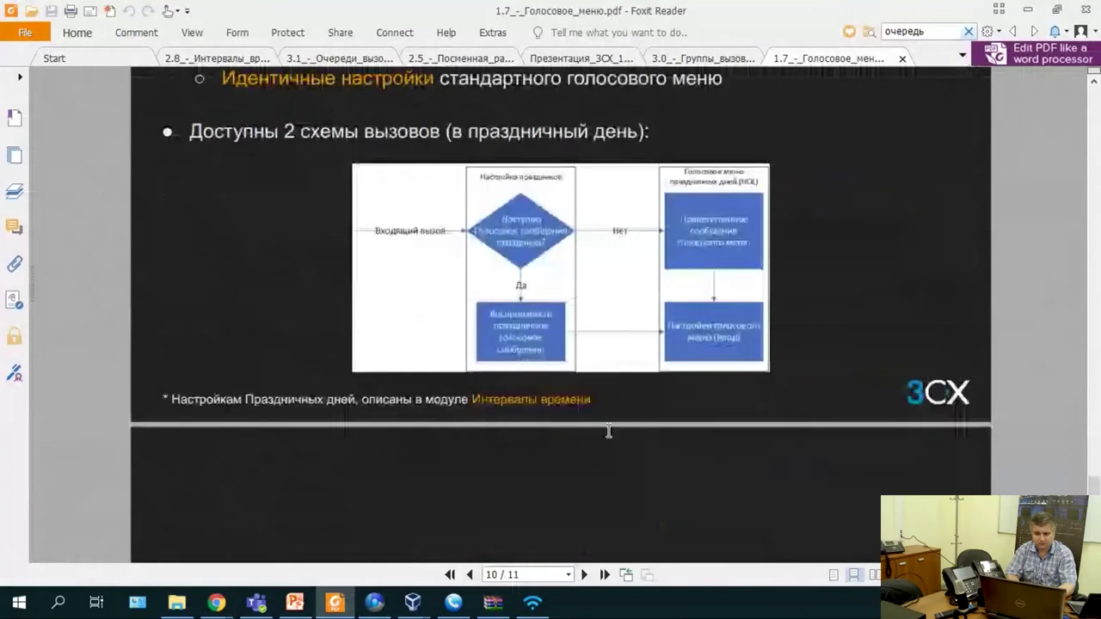
scroll(607, 437, up, 8)
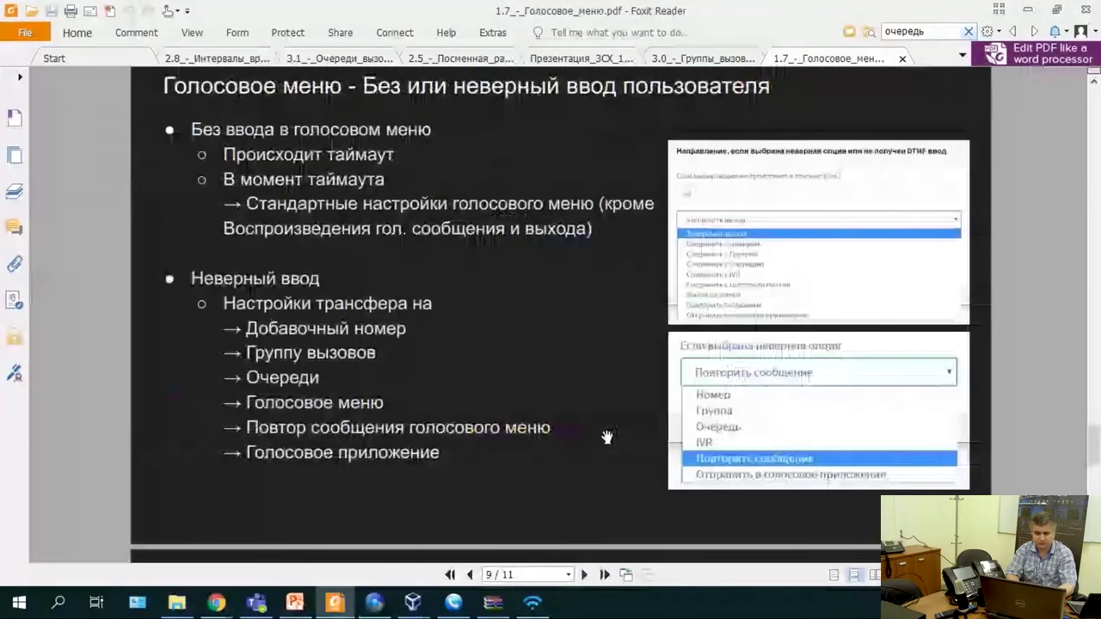
scroll(607, 437, up, 8)
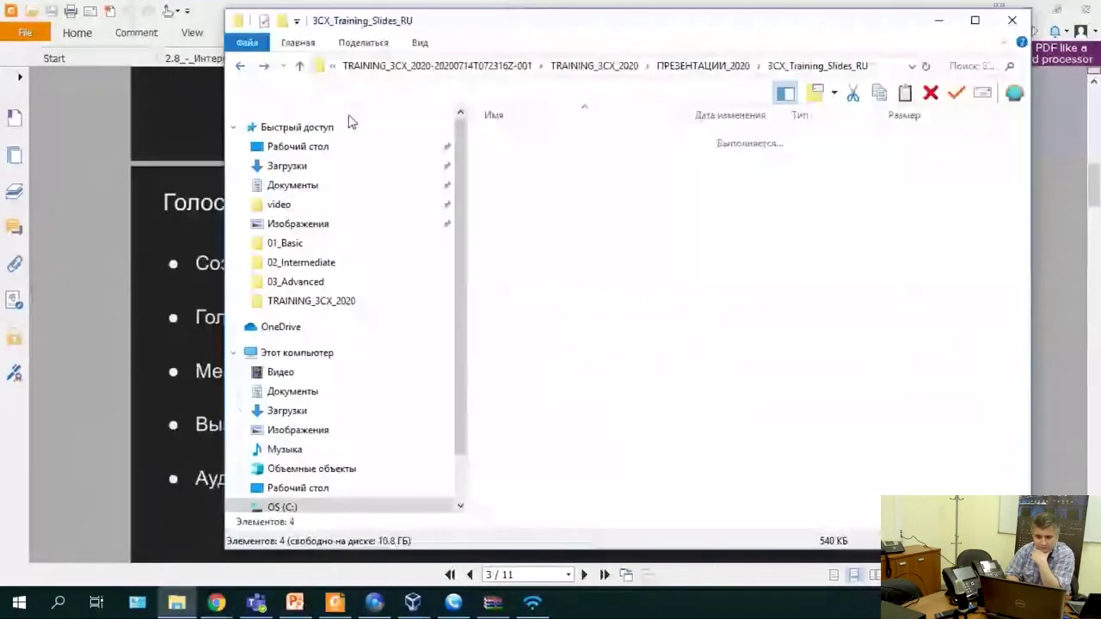
- Open 01_Basic > 1.6_-_Голосовая_почта.pdf in Foxit, then log in to the 3CX Webclient
double_click(525, 139)
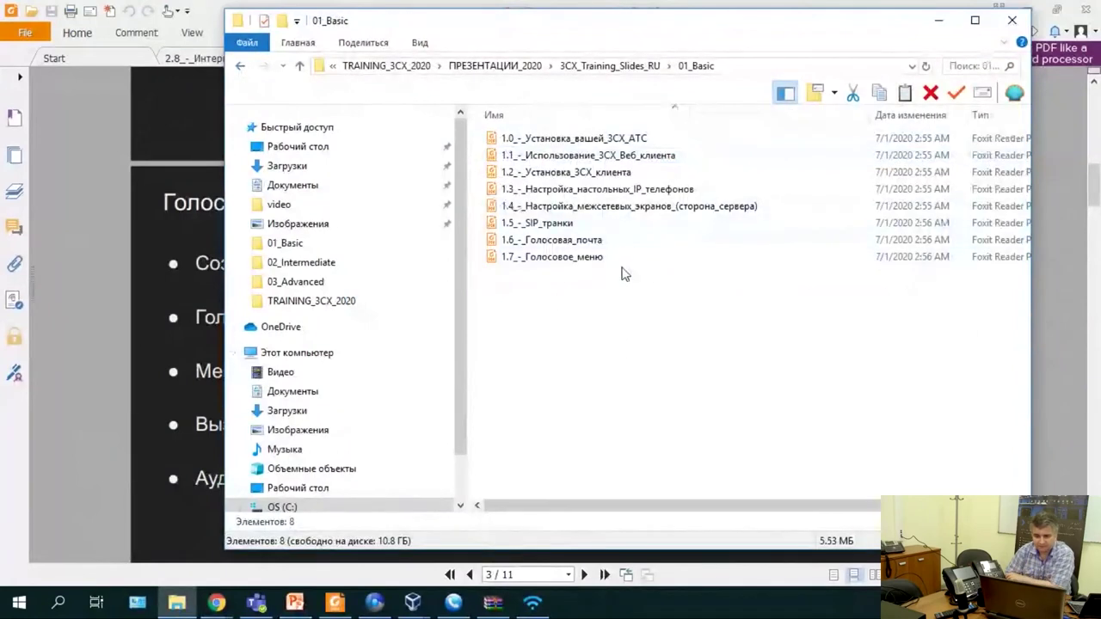
click(607, 246)
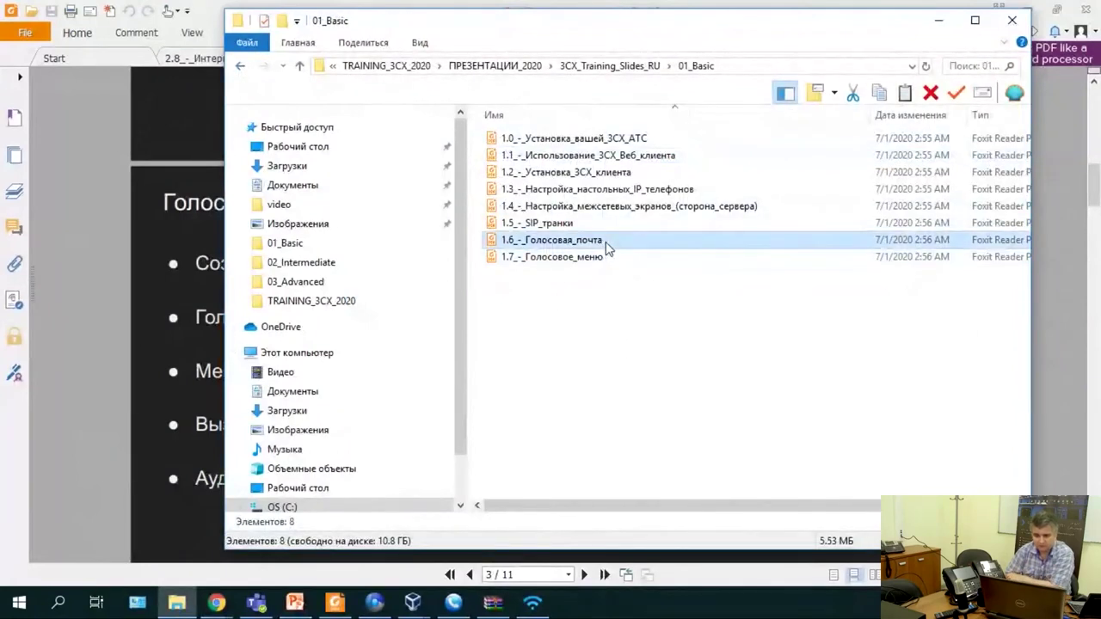
double_click(607, 247)
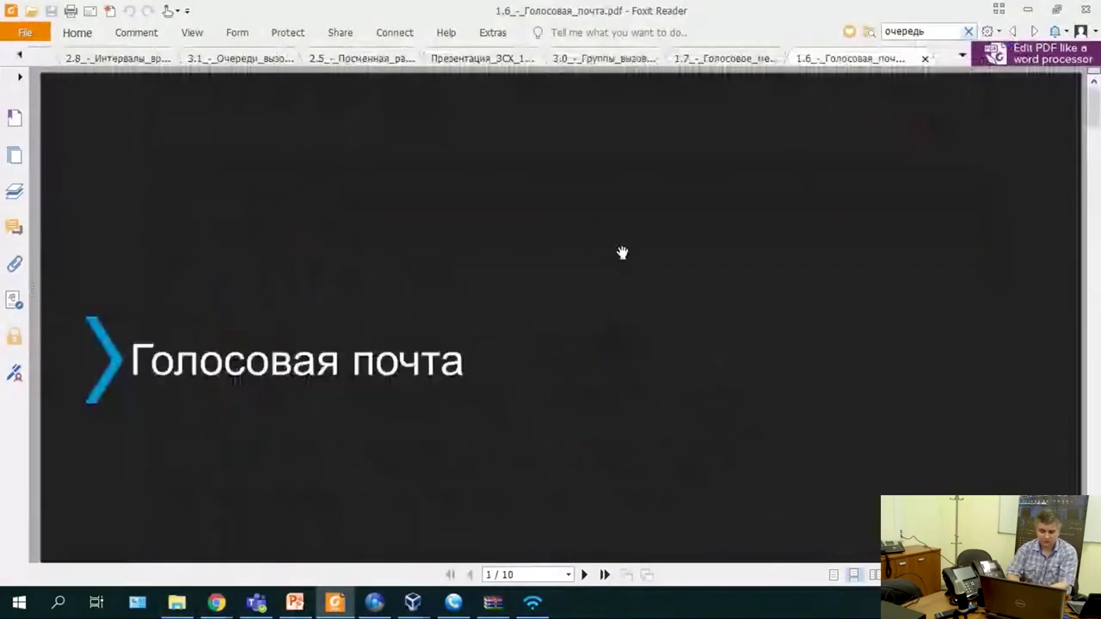
click(374, 602)
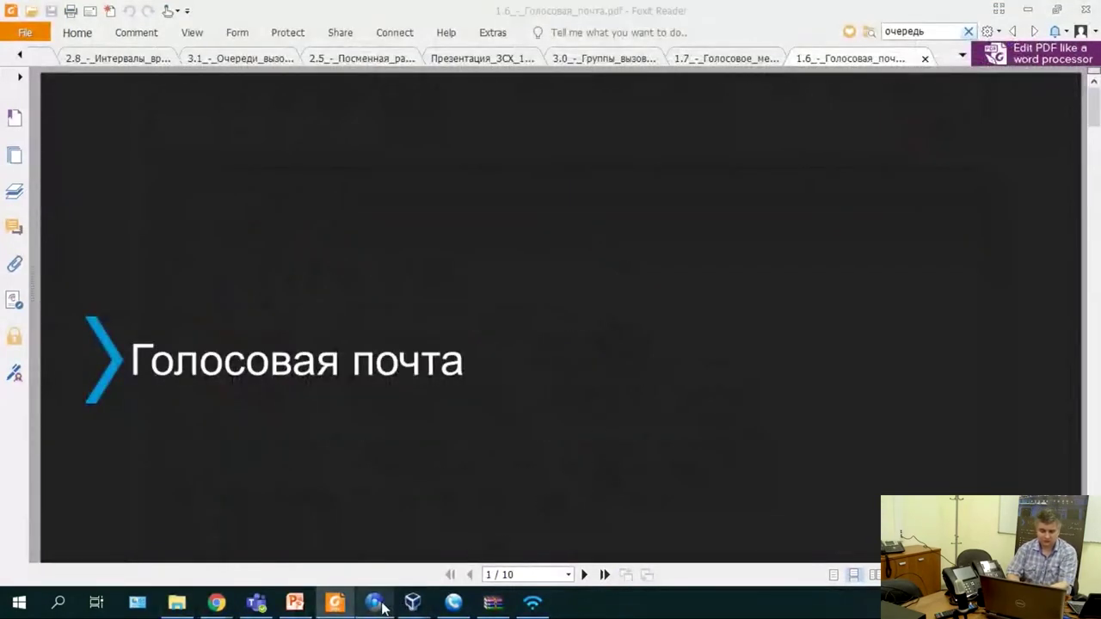
click(557, 404)
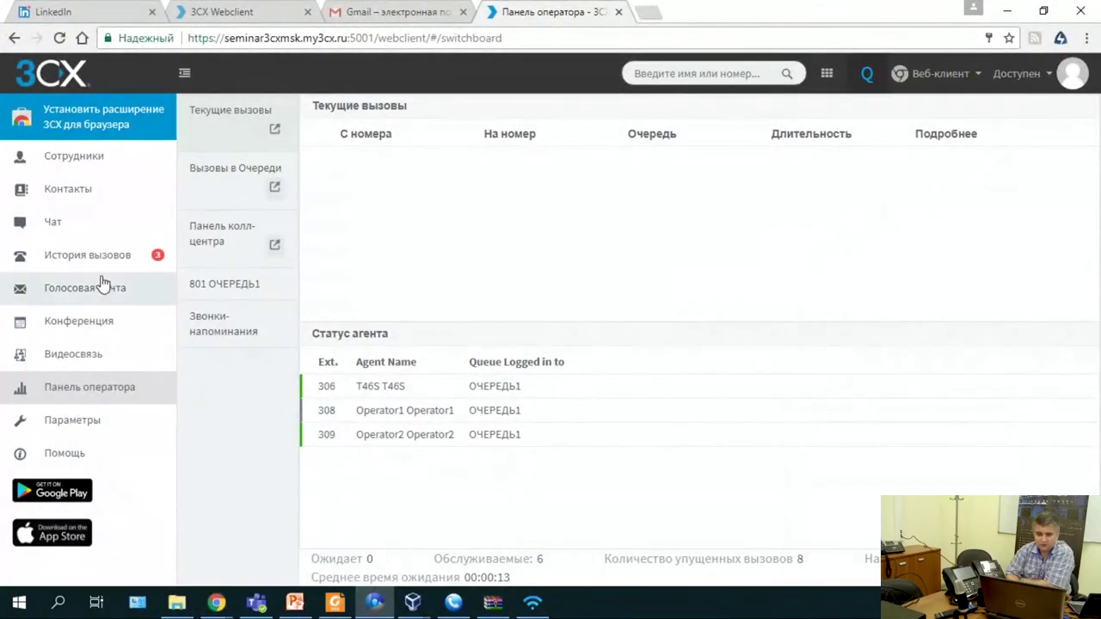
- Check the Webclient's empty Голосовая почта list, then return to the 1.6 voicemail slides
click(99, 291)
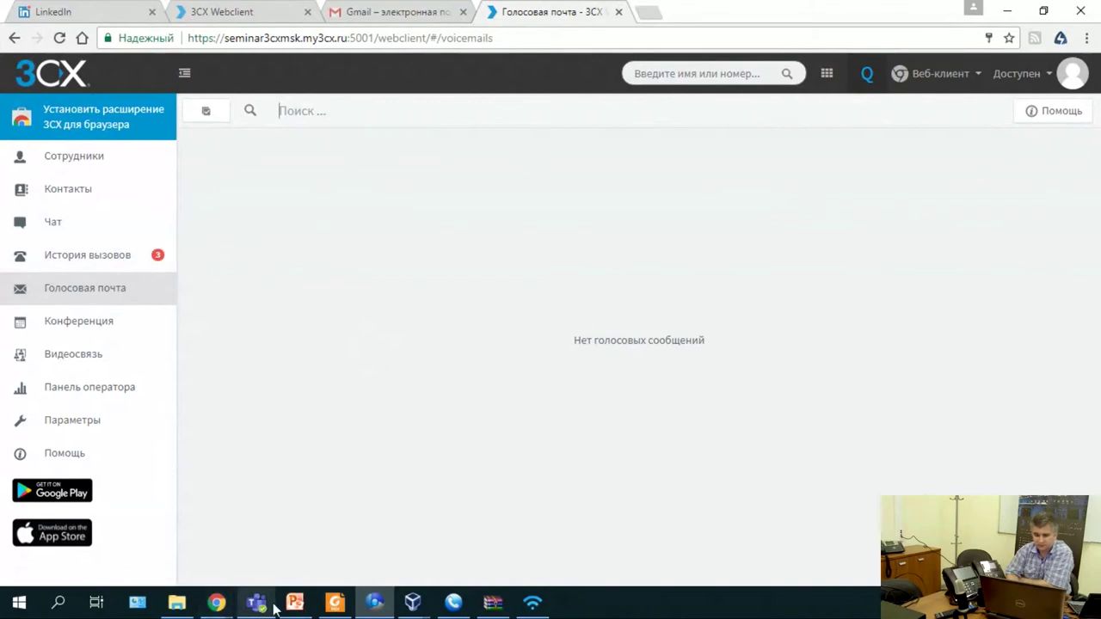
click(335, 603)
- Page through the voicemail deck to page 3, the Общая информация slide
scroll(495, 397, down, 5)
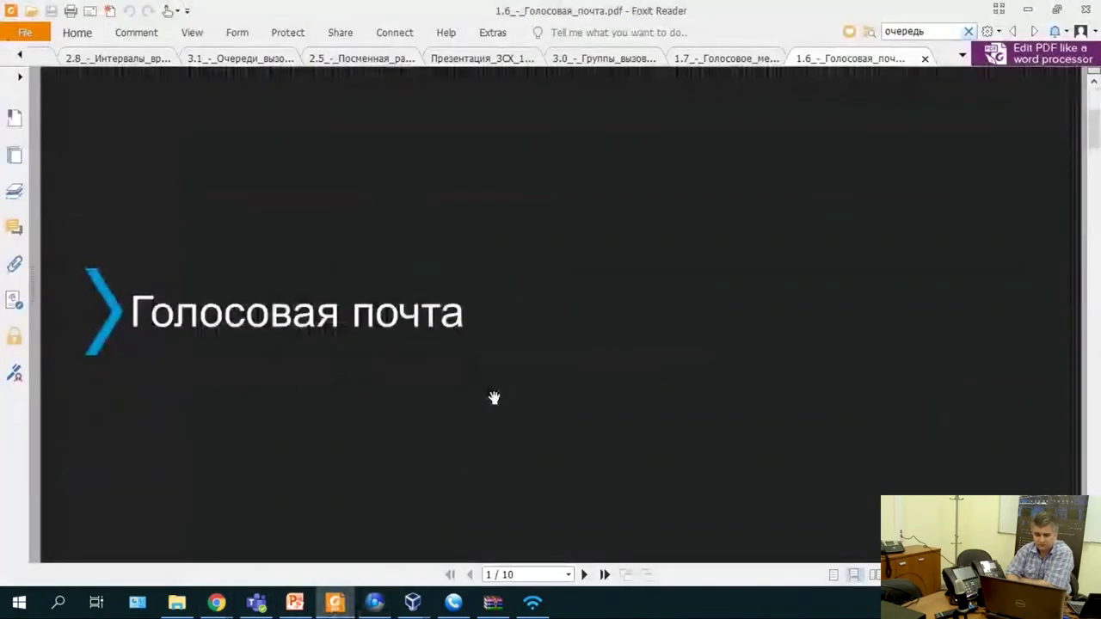
scroll(494, 398, down, 1)
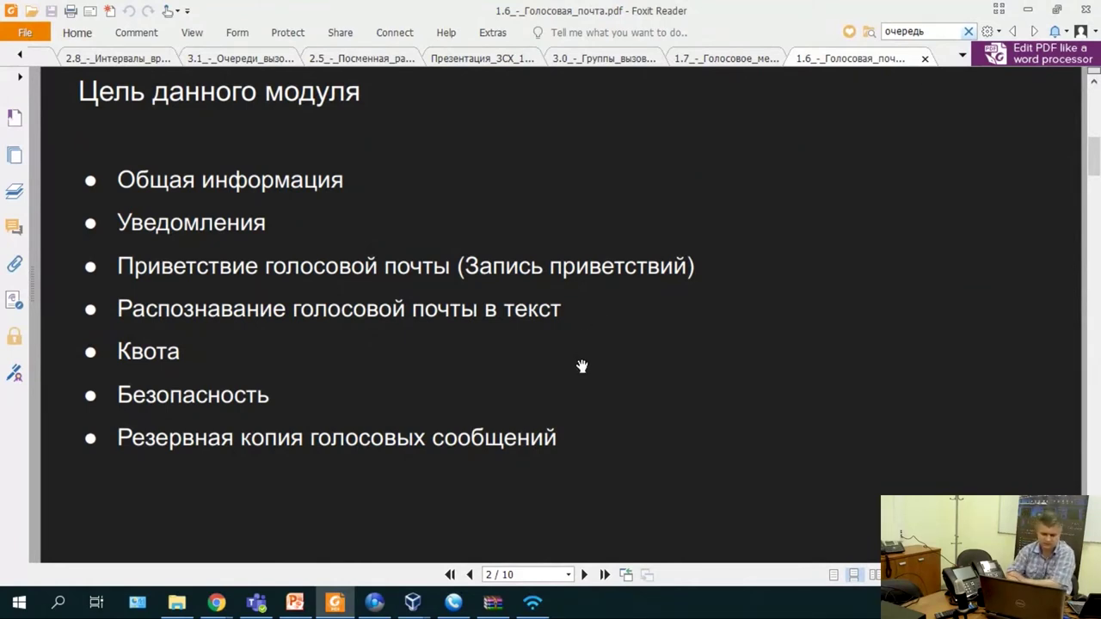
scroll(582, 367, down, 1)
scroll(582, 367, down, 1)
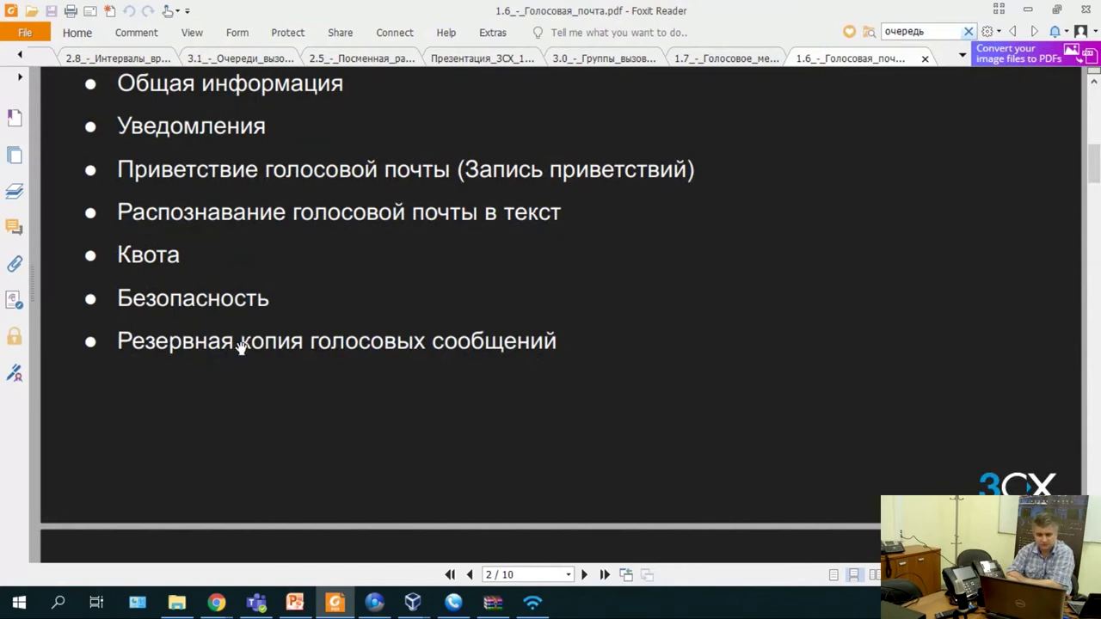
scroll(670, 396, down, 5)
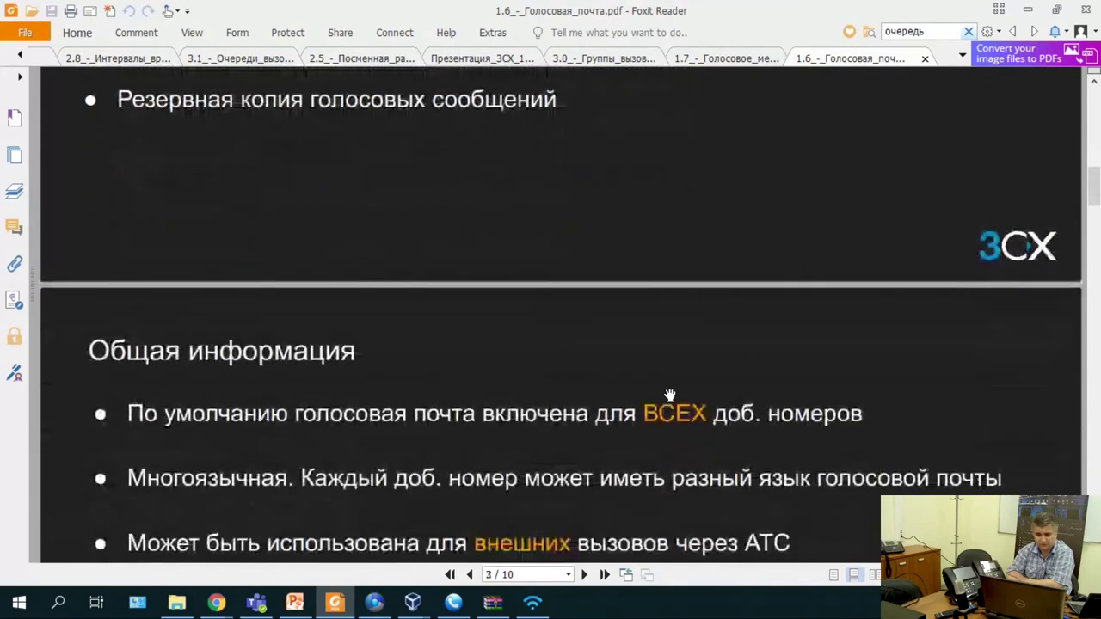
scroll(670, 396, down, 1)
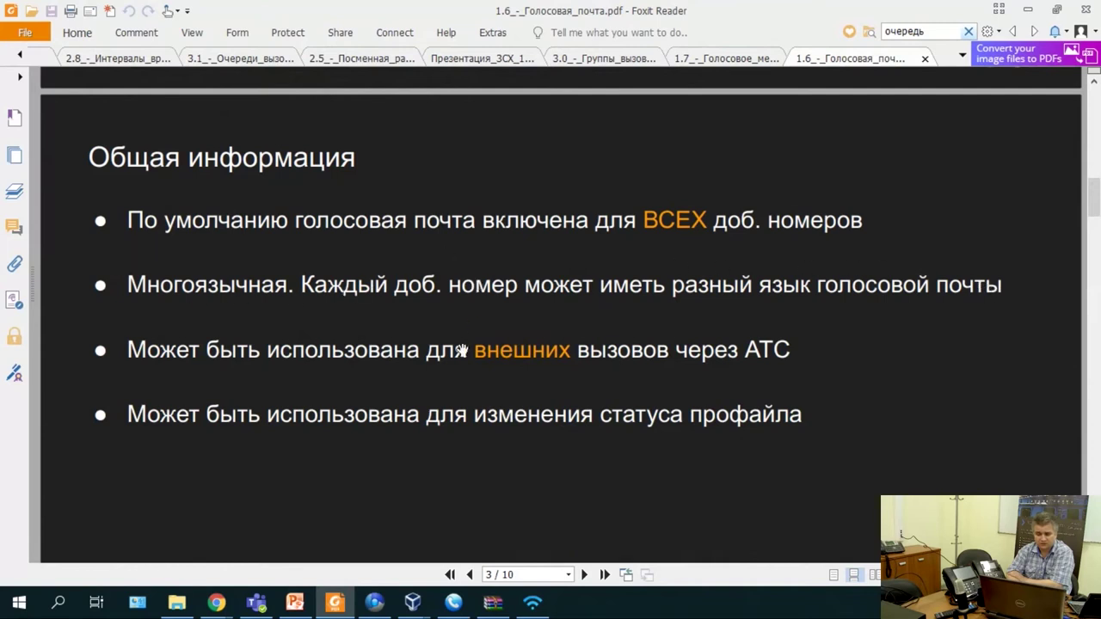
click(217, 604)
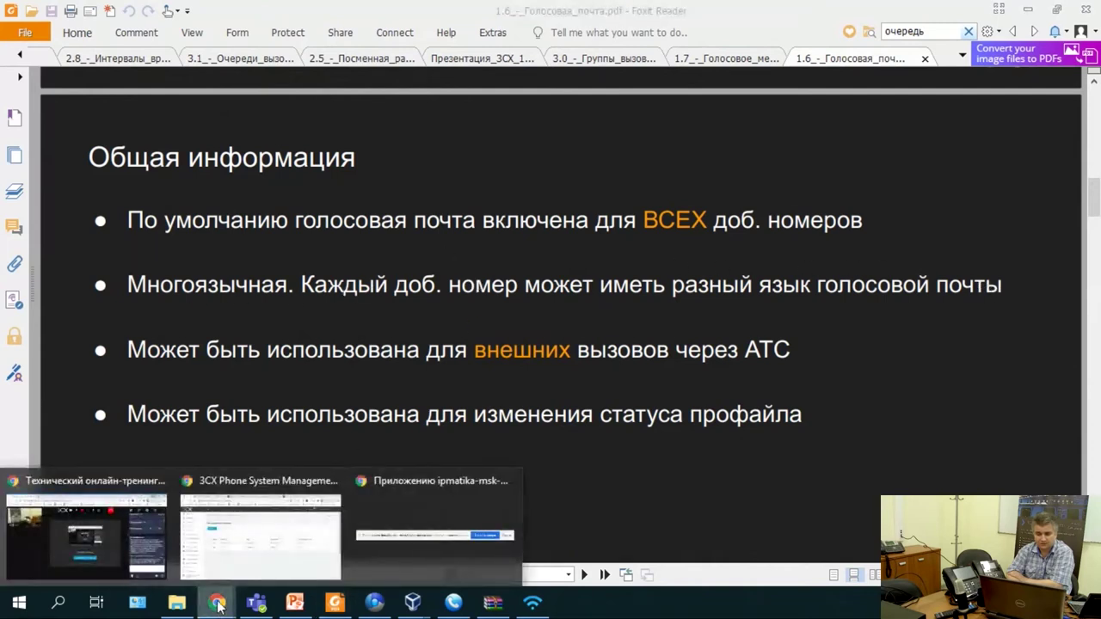
click(246, 542)
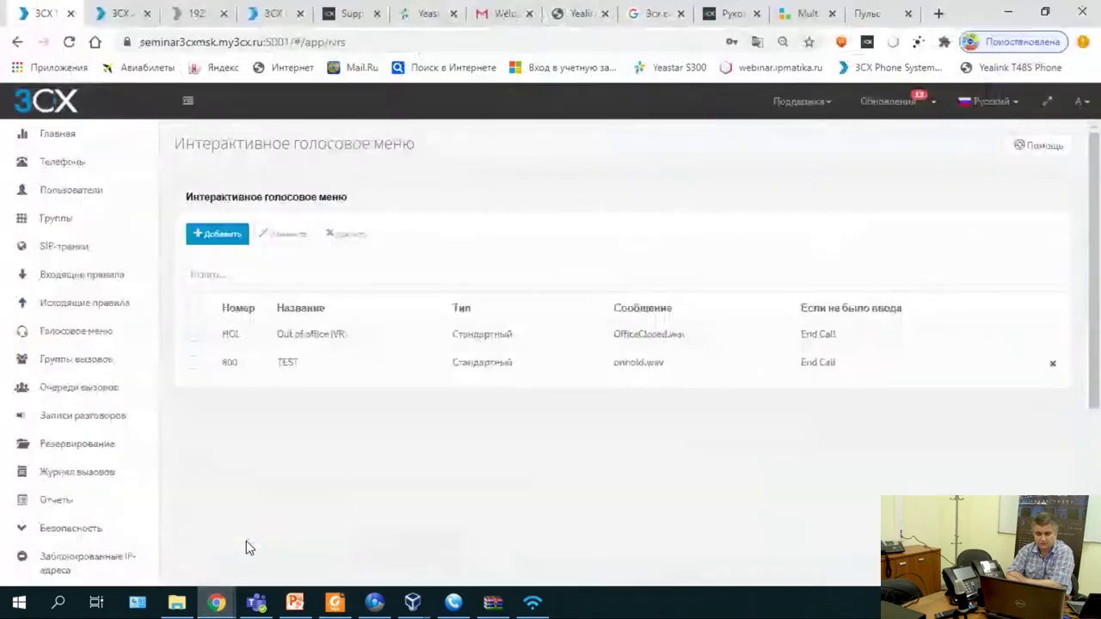
- Open extension 300 from the Пользователи list and show its Голосовая почта tab
click(67, 196)
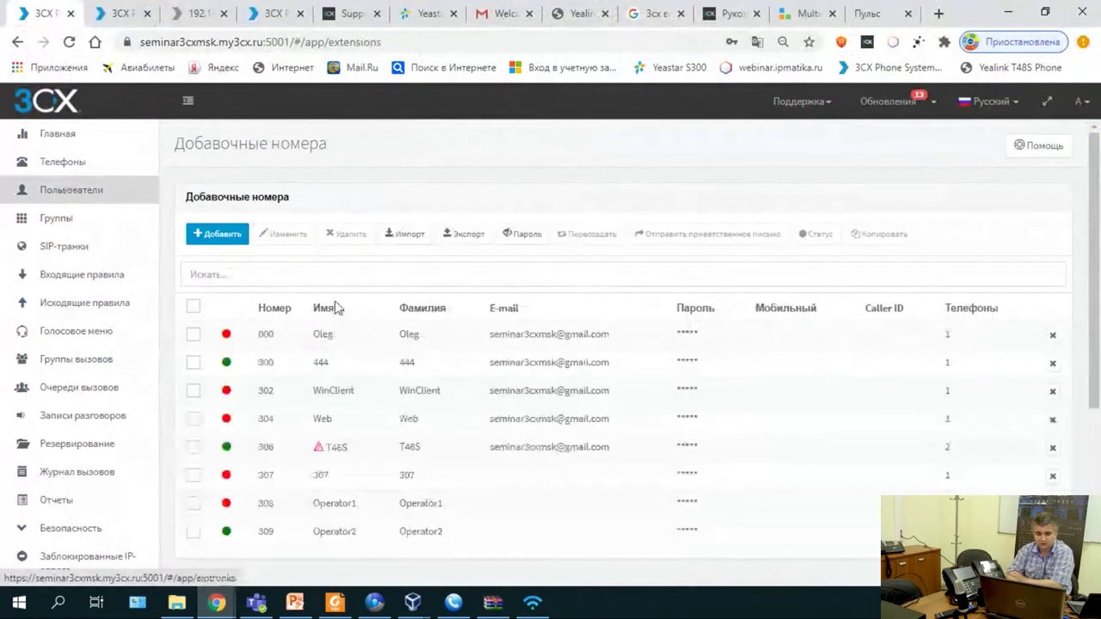
click(320, 365)
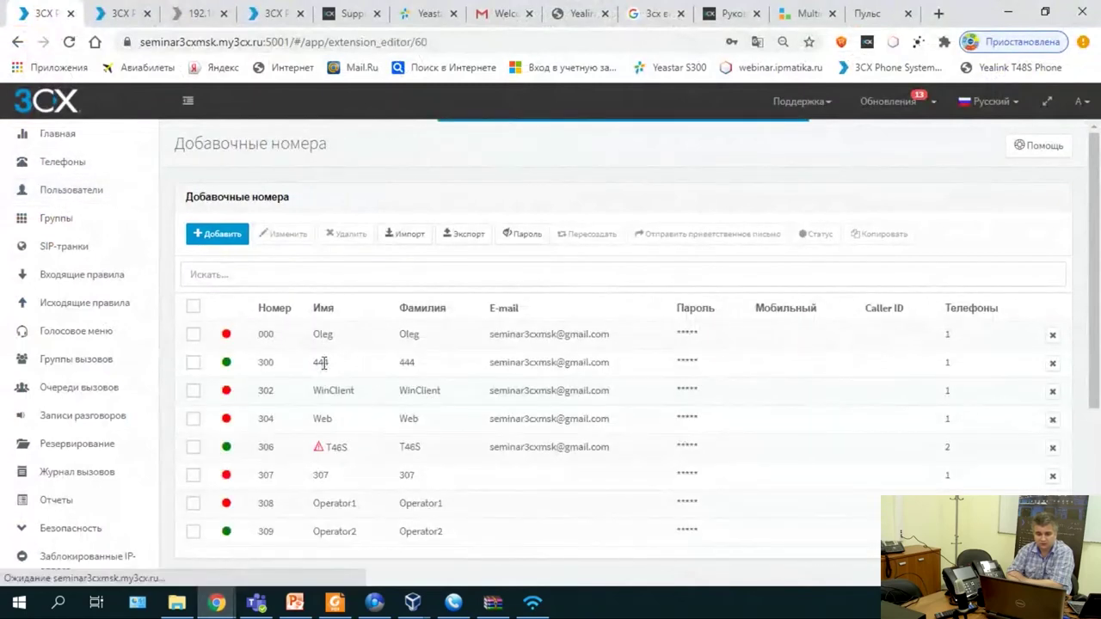
scroll(665, 400, down, 1)
scroll(665, 401, down, 6)
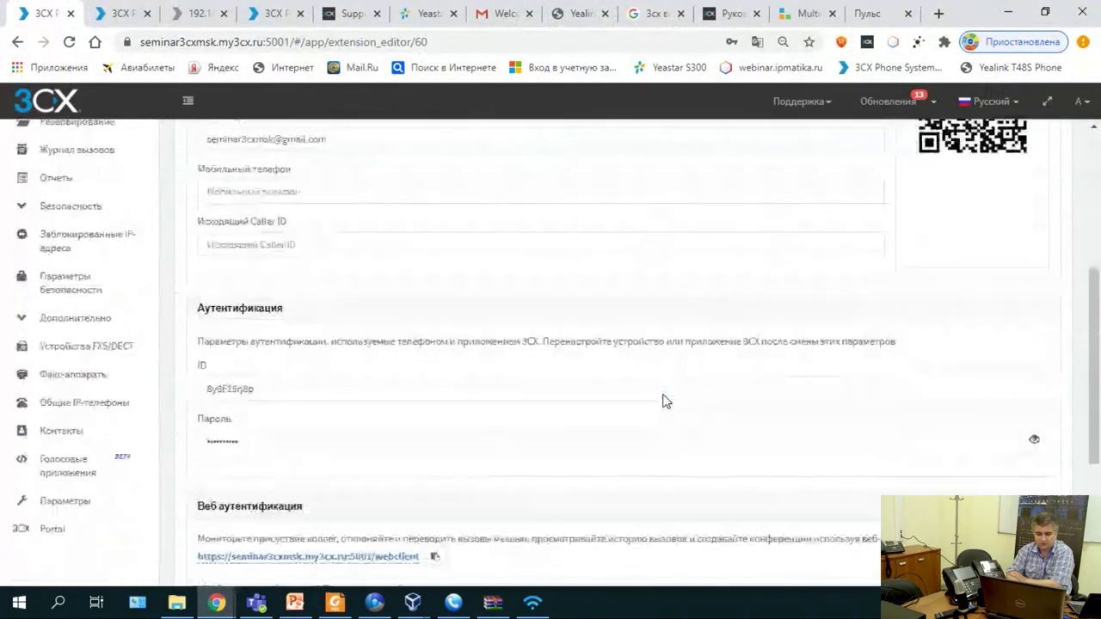
scroll(663, 395, up, 8)
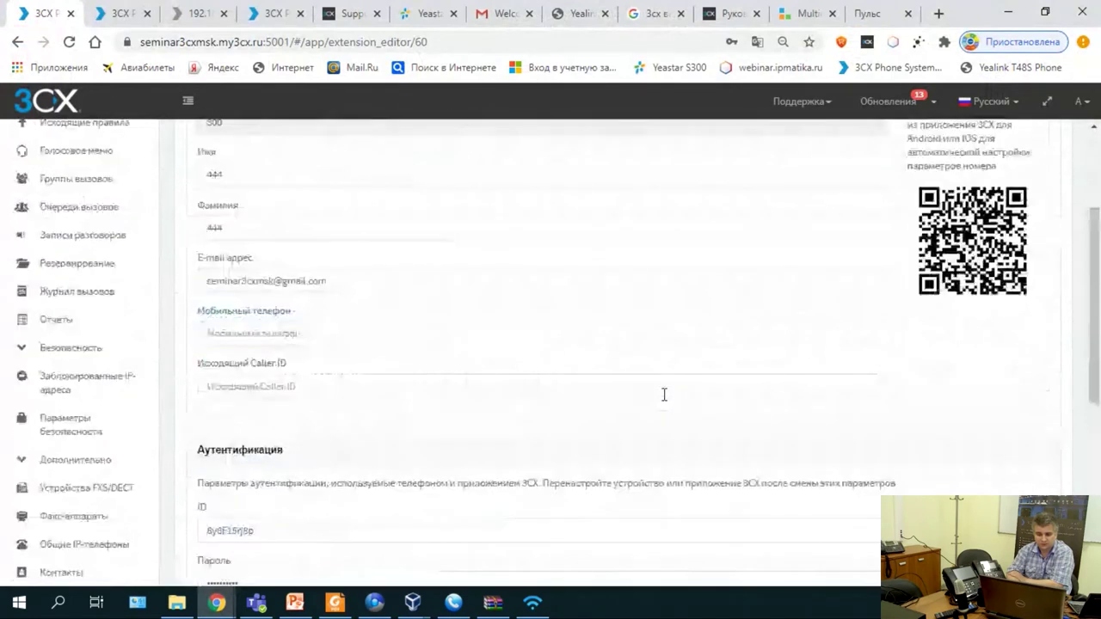
click(325, 215)
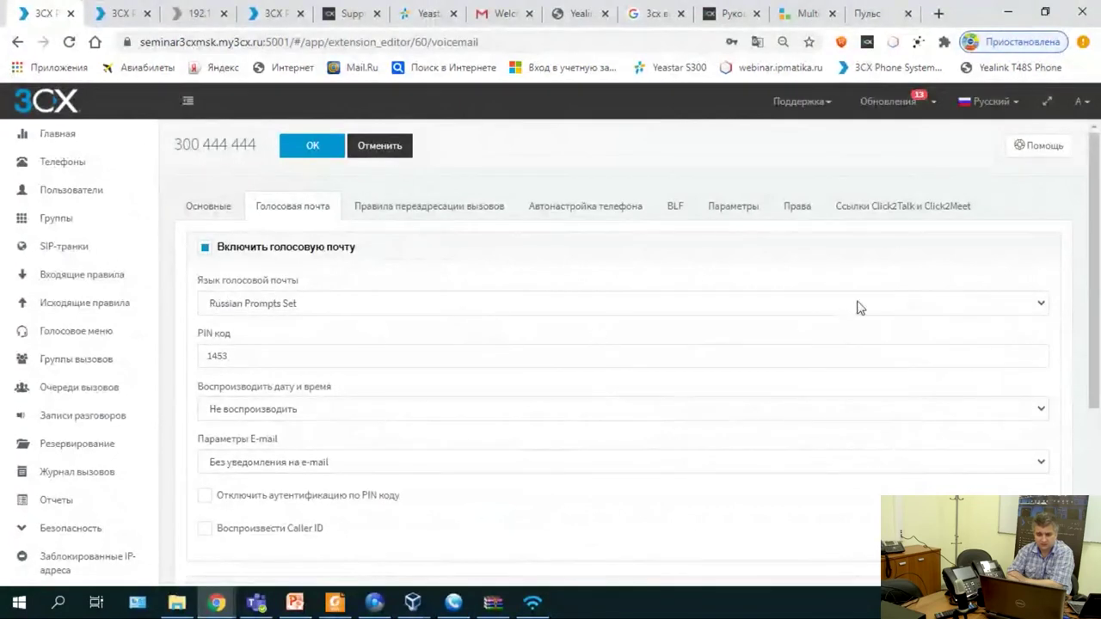
- Keep Russian Prompts Set as extension 300's voicemail language, then return to the voicemail slides
click(859, 308)
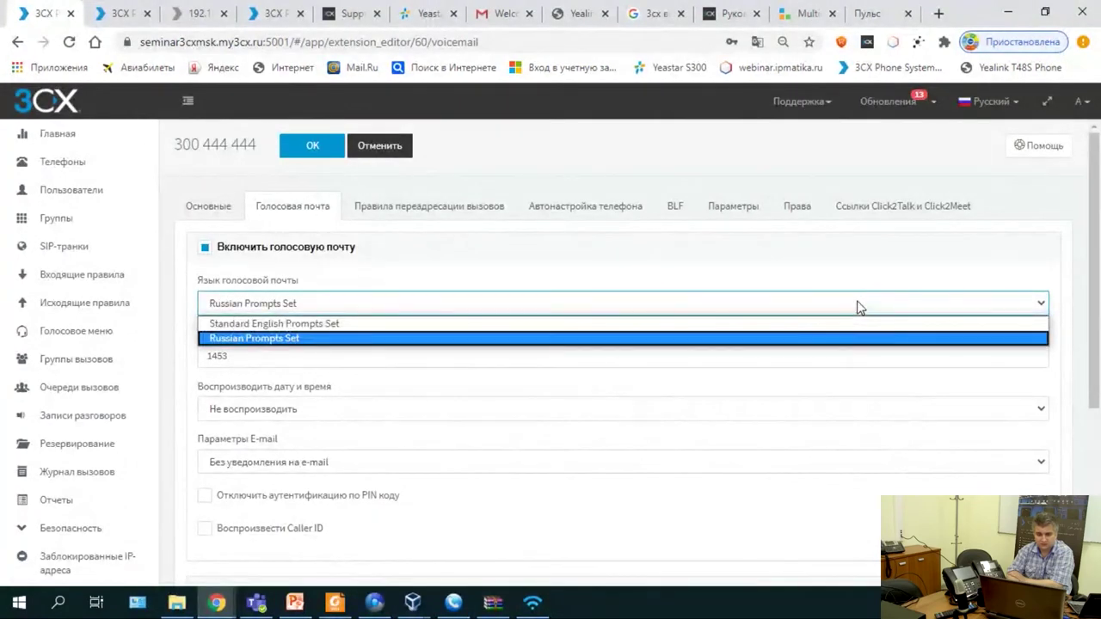
click(858, 308)
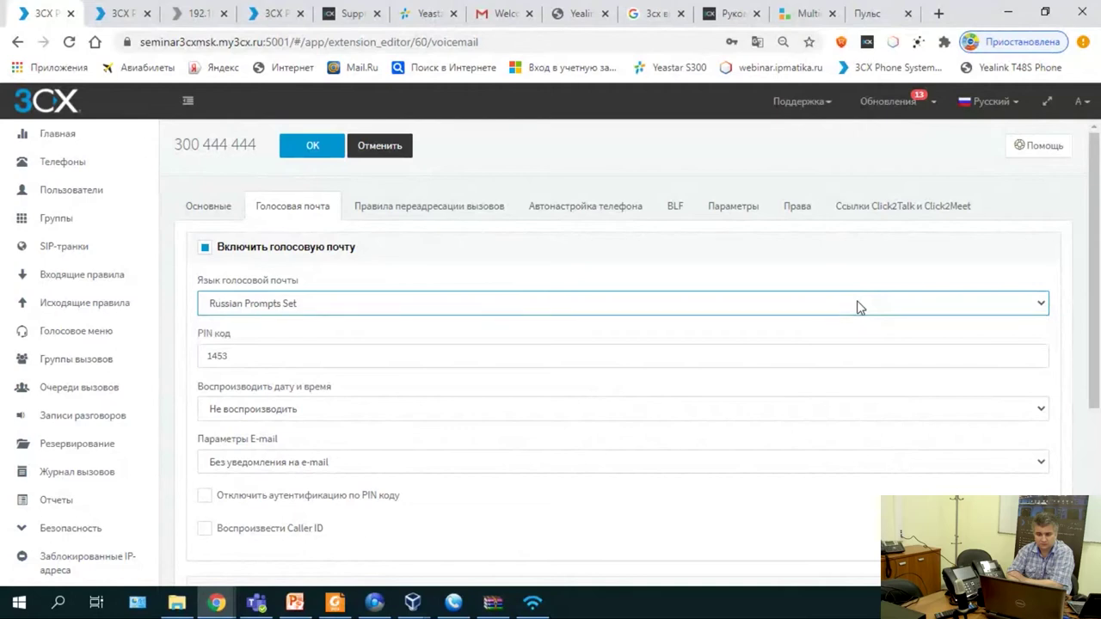
click(527, 308)
click(519, 276)
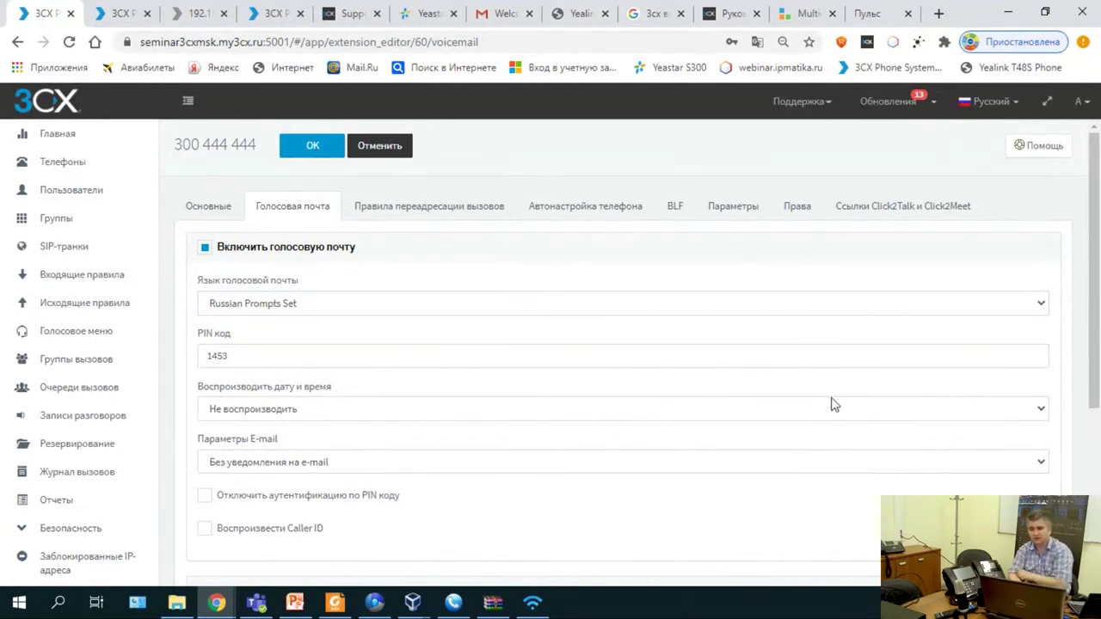
click(861, 306)
click(872, 279)
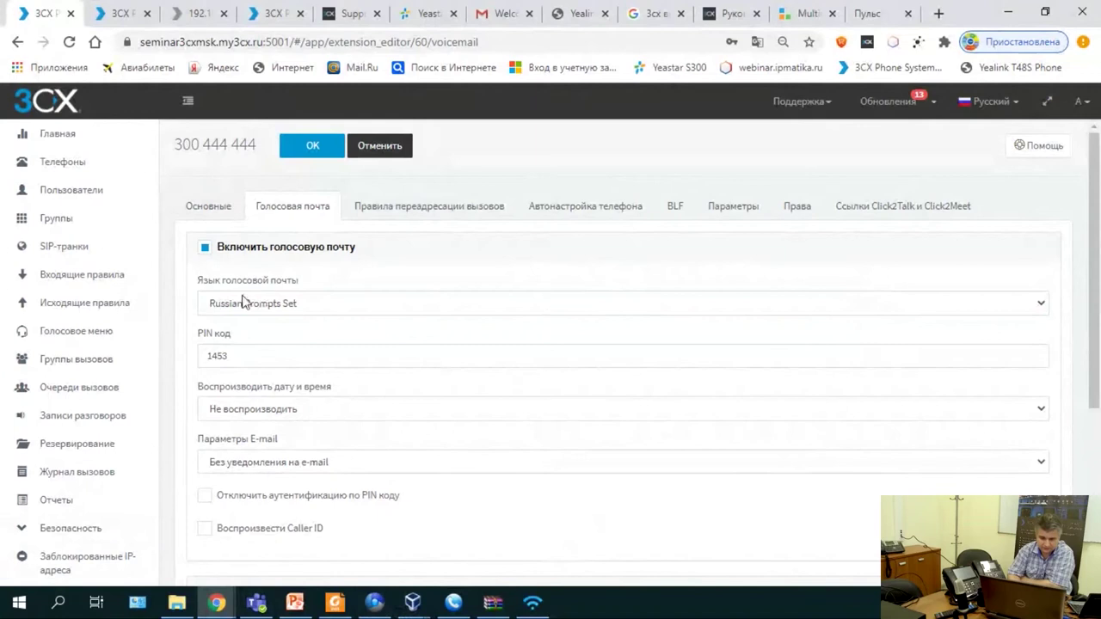
scroll(636, 394, down, 3)
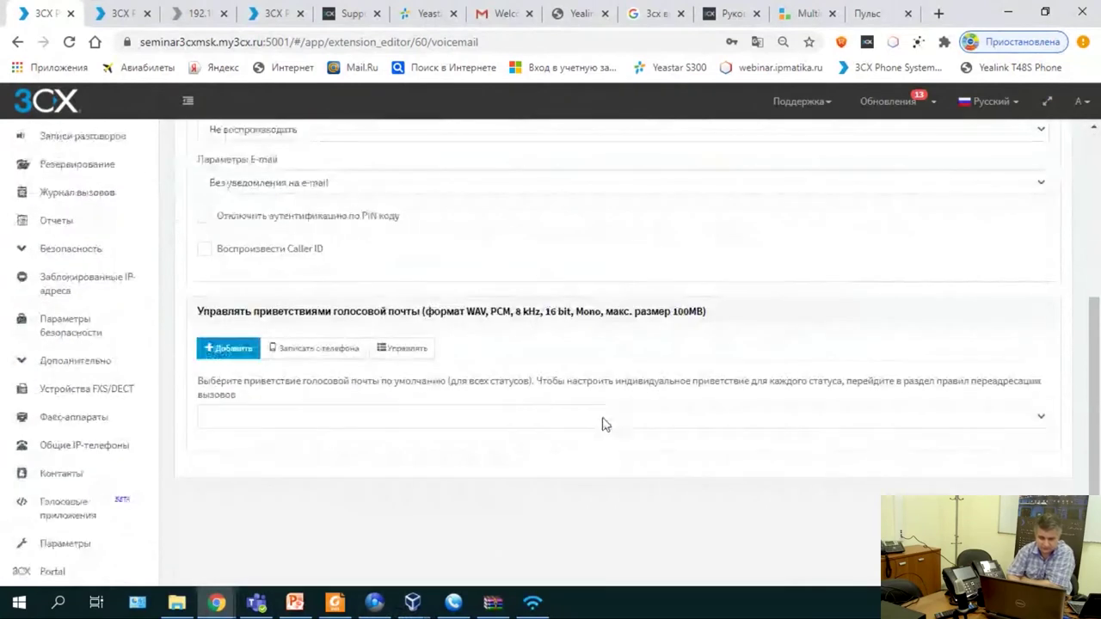
scroll(627, 457, up, 3)
scroll(626, 457, down, 3)
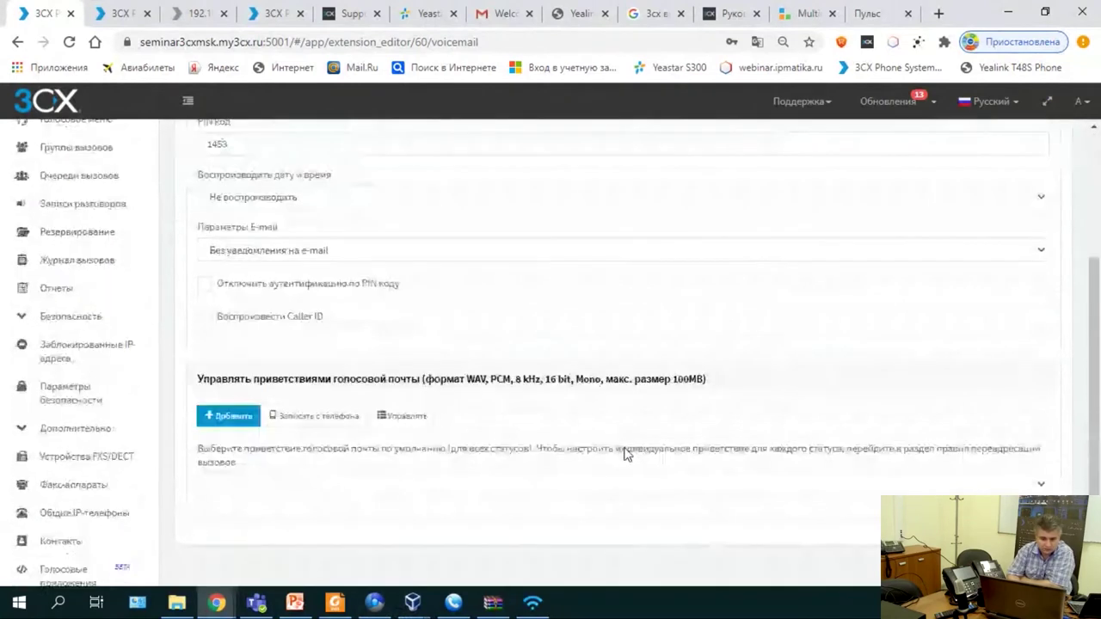
scroll(626, 455, up, 3)
click(255, 303)
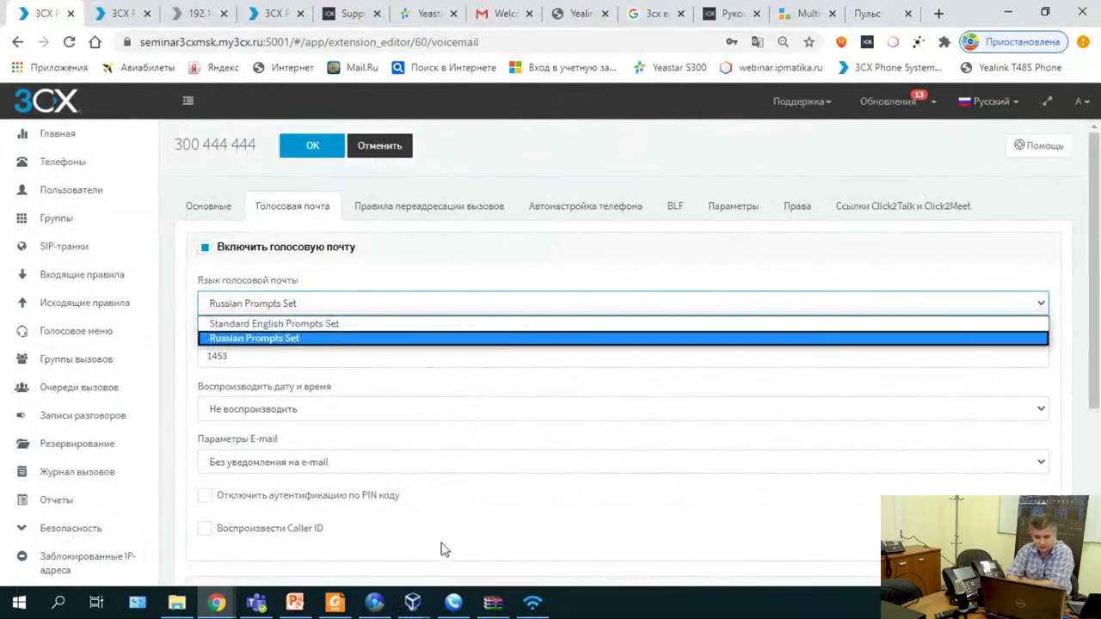
click(511, 293)
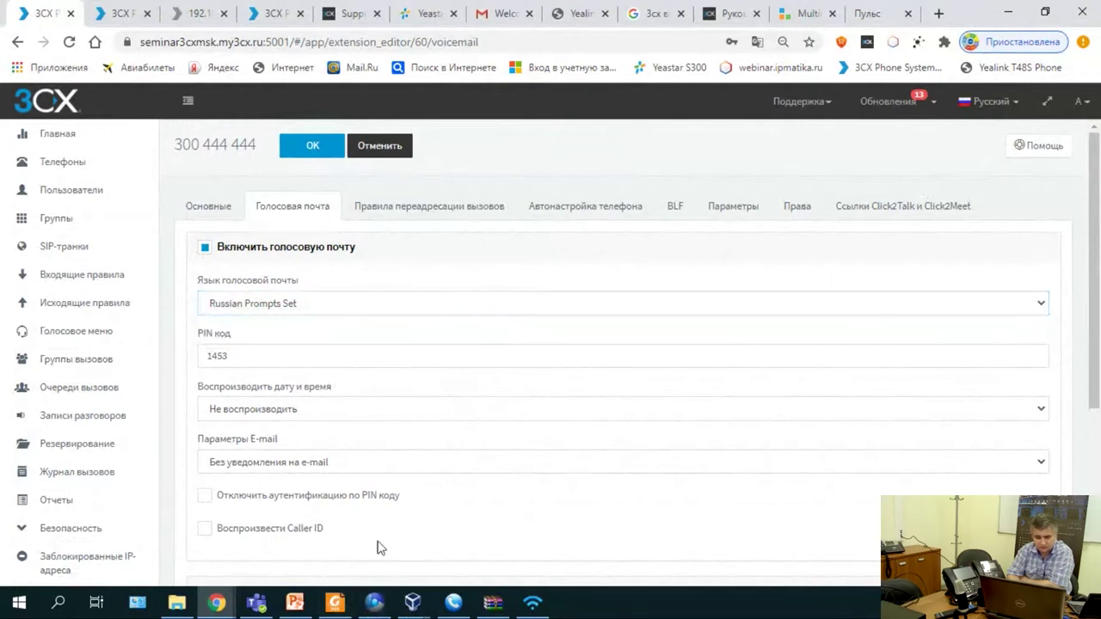
click(336, 602)
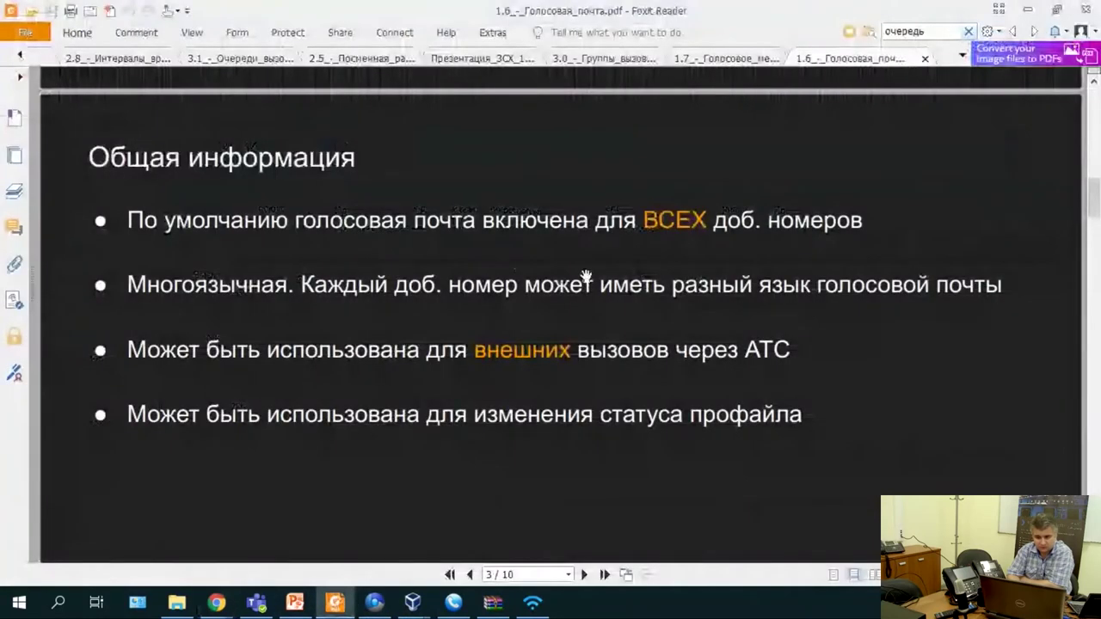
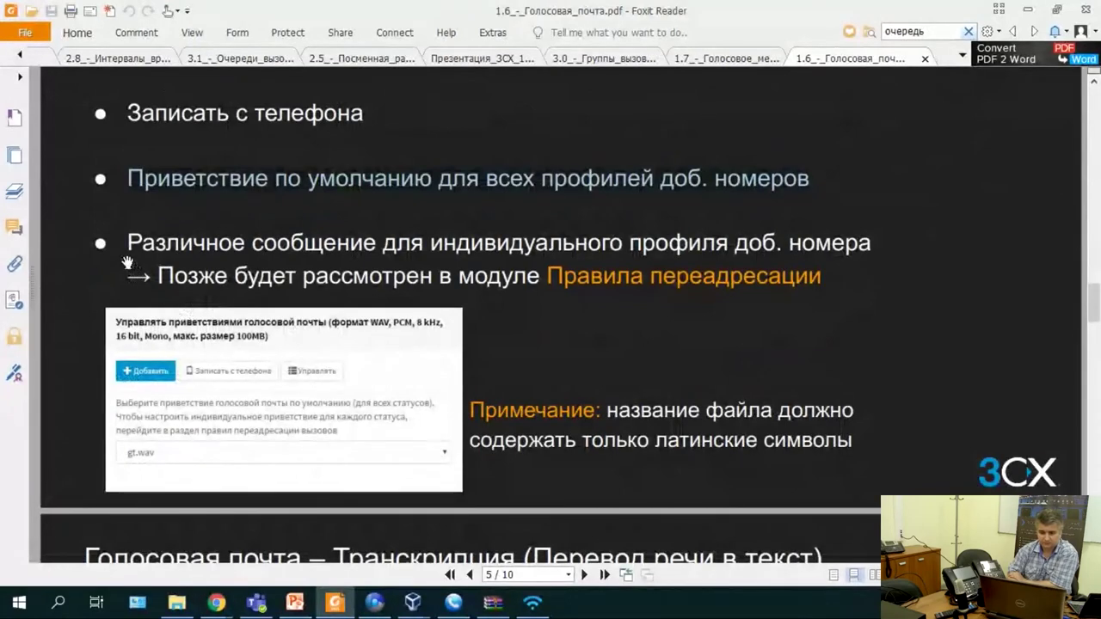
- Highlight the bullet about individual extension greetings, then scroll on to the page 6 transcription slide
drag(133, 242, 871, 282)
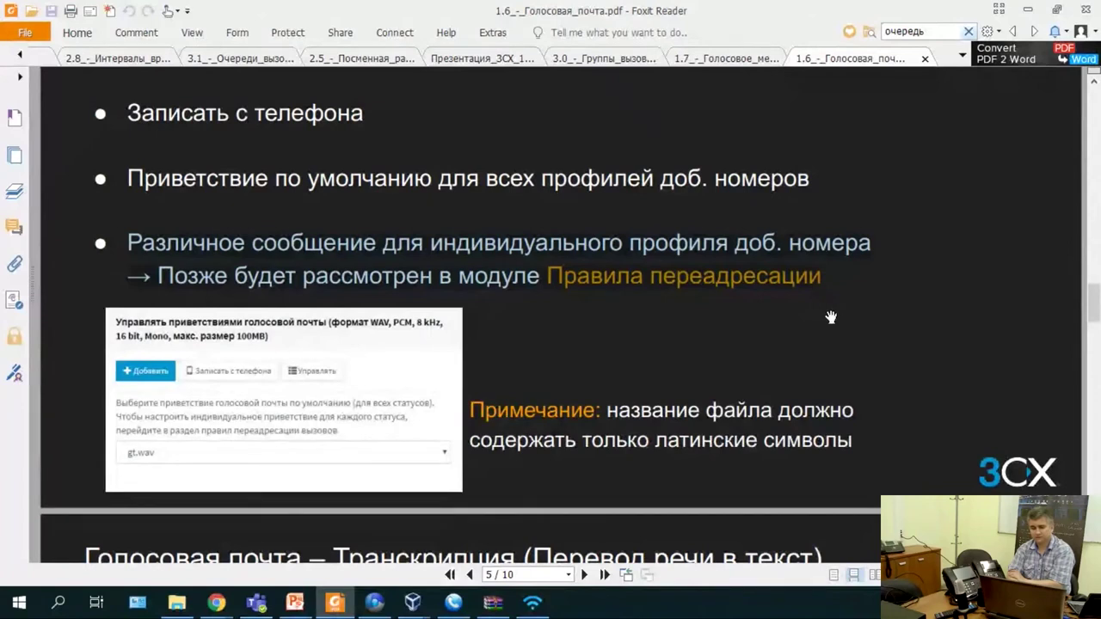
scroll(831, 318, down, 1)
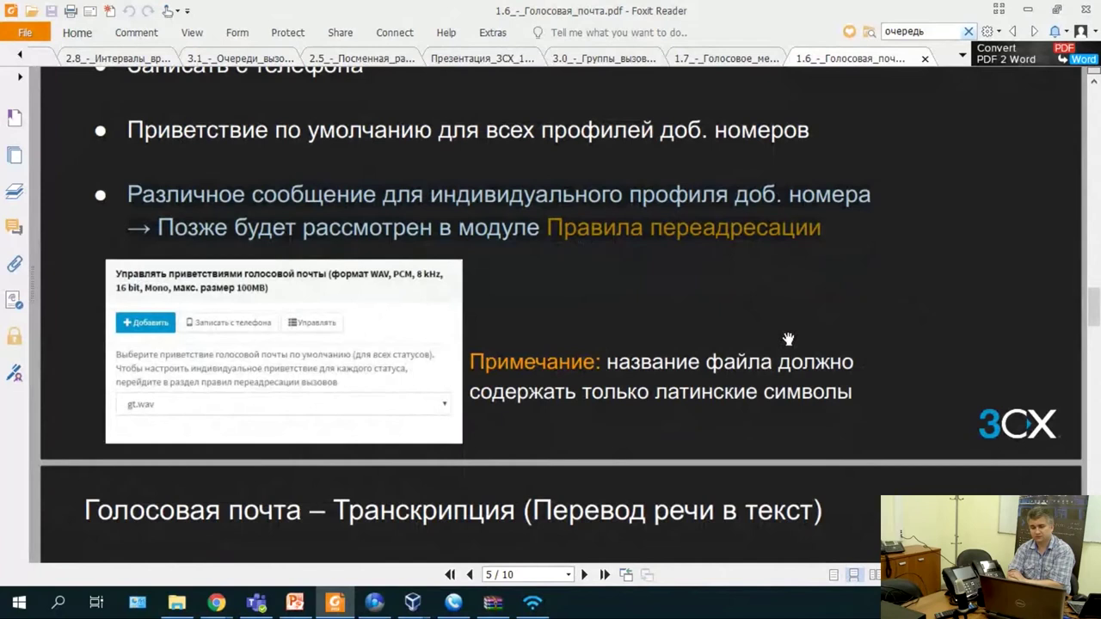
scroll(838, 353, down, 3)
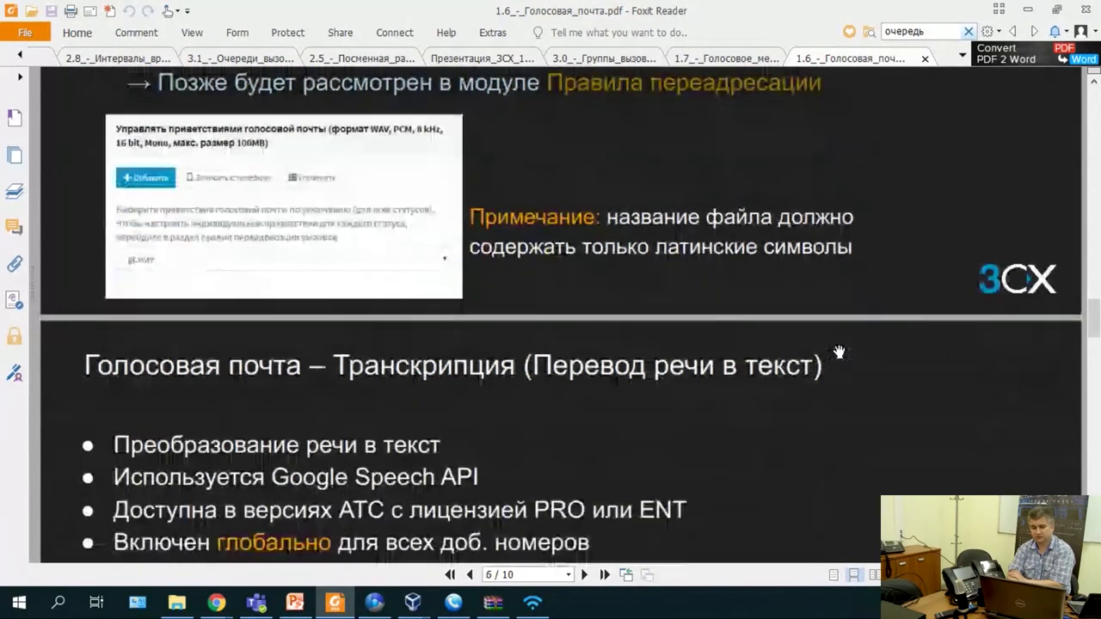
scroll(838, 352, down, 4)
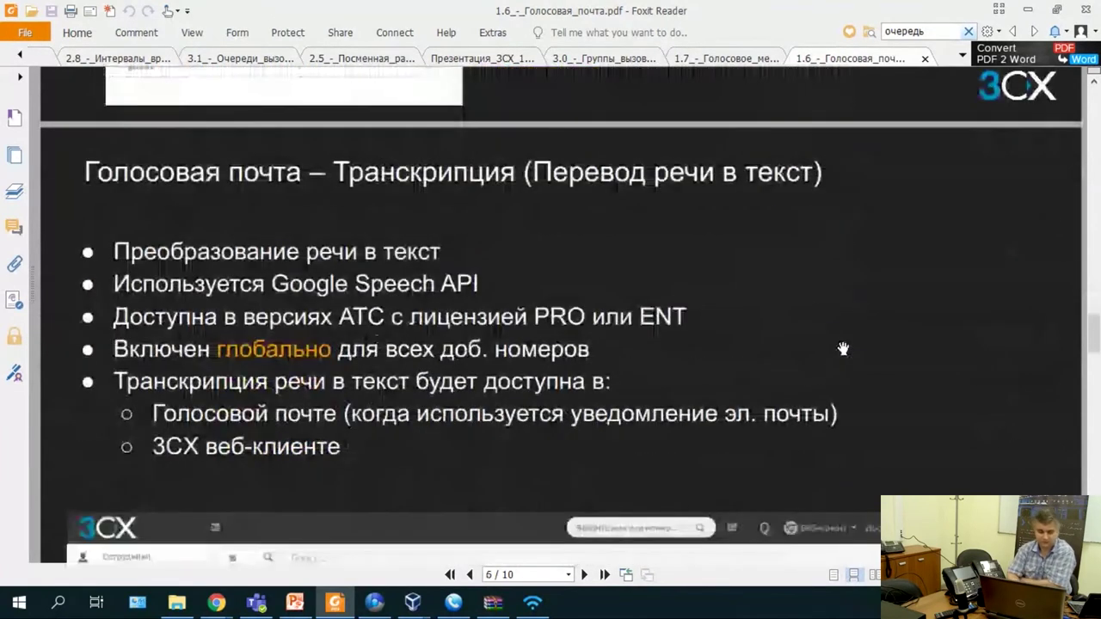
scroll(824, 364, down, 2)
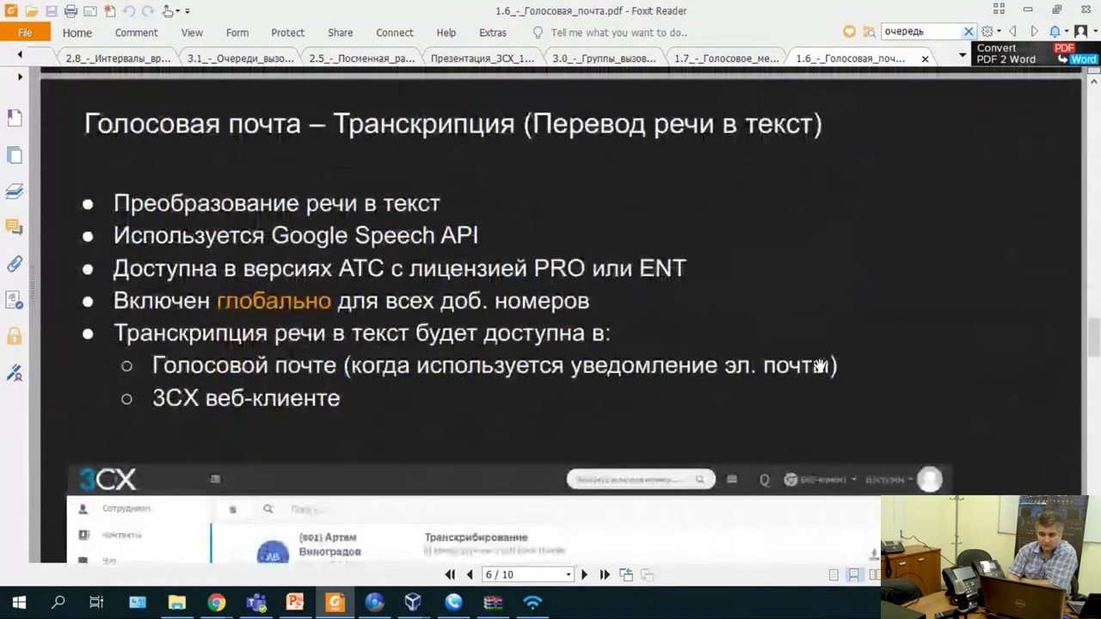
scroll(820, 365, down, 2)
scroll(819, 366, up, 2)
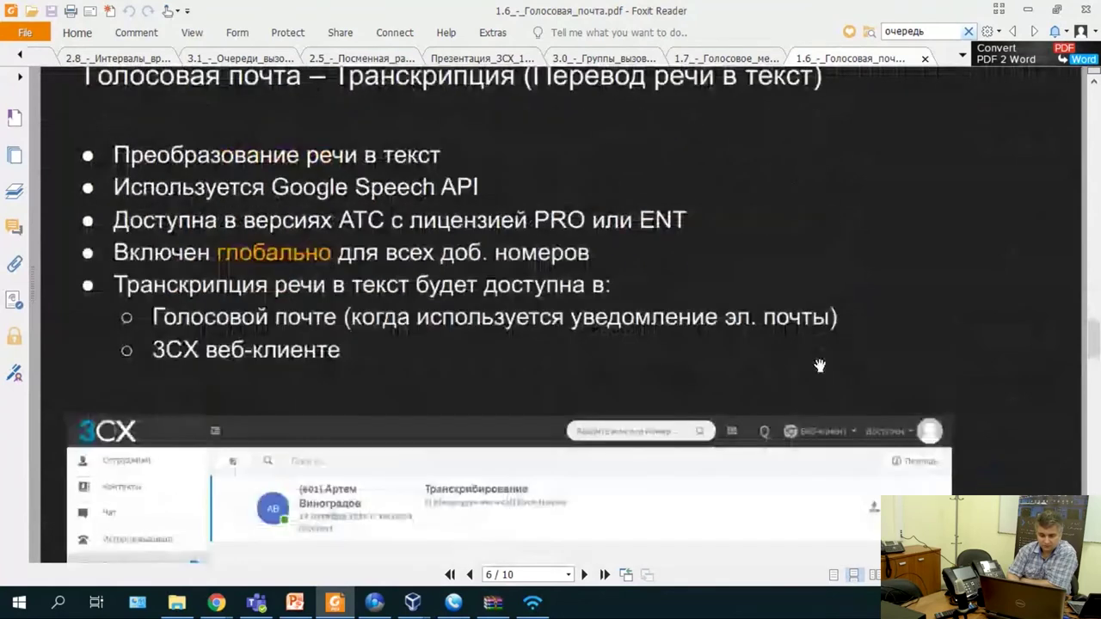
scroll(819, 365, up, 1)
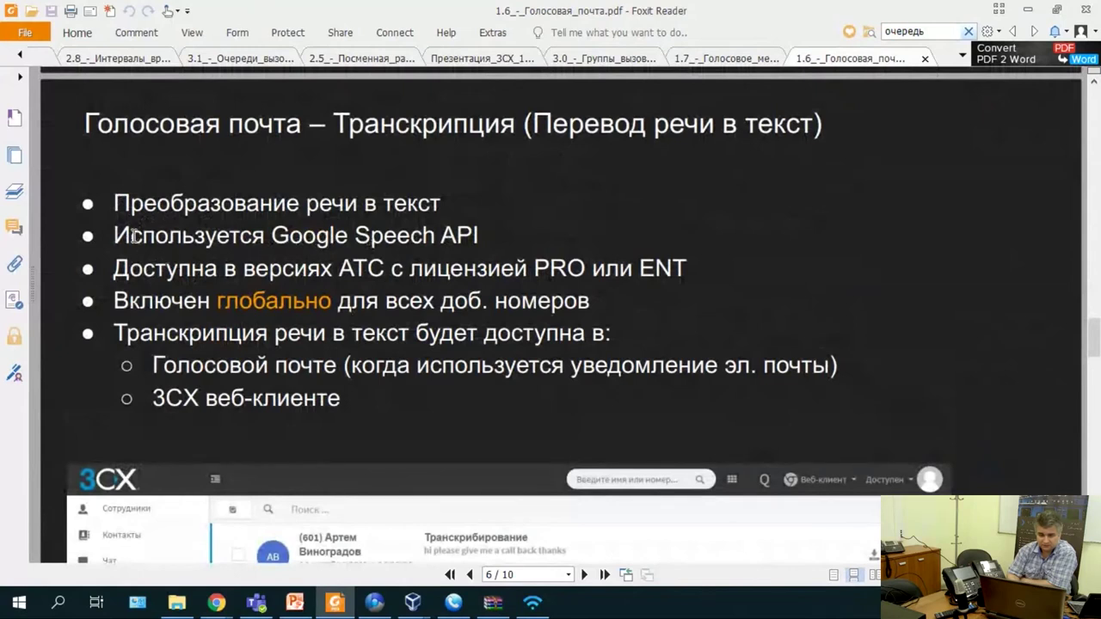
- Highlight the transcription bullets on the Google Speech API, PRO/ENT licences and global enabling
drag(115, 233, 484, 251)
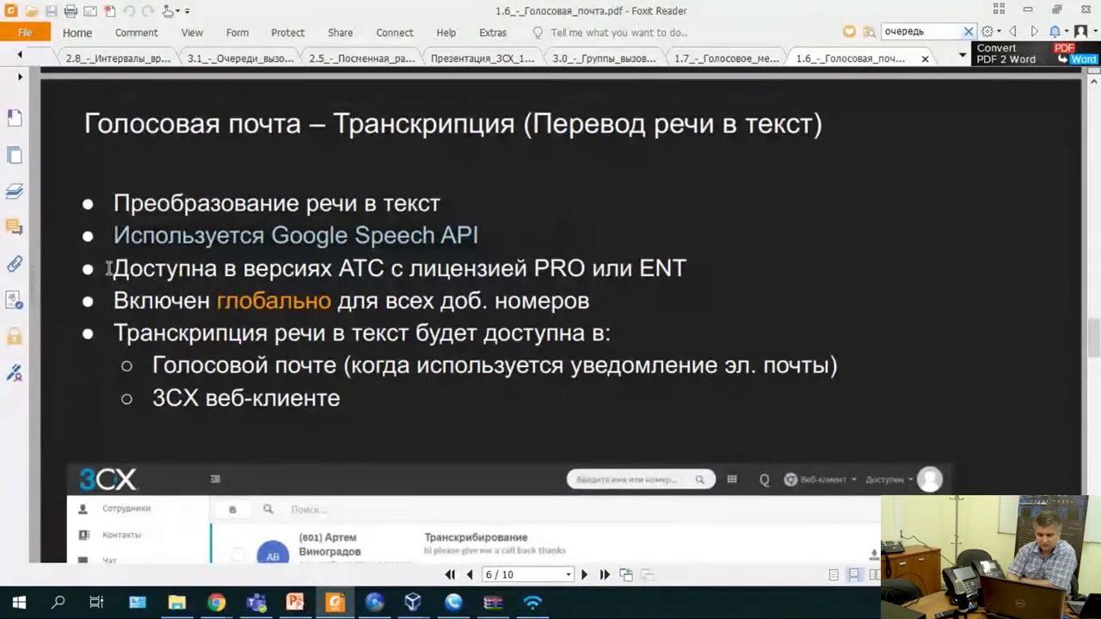
drag(107, 269, 704, 277)
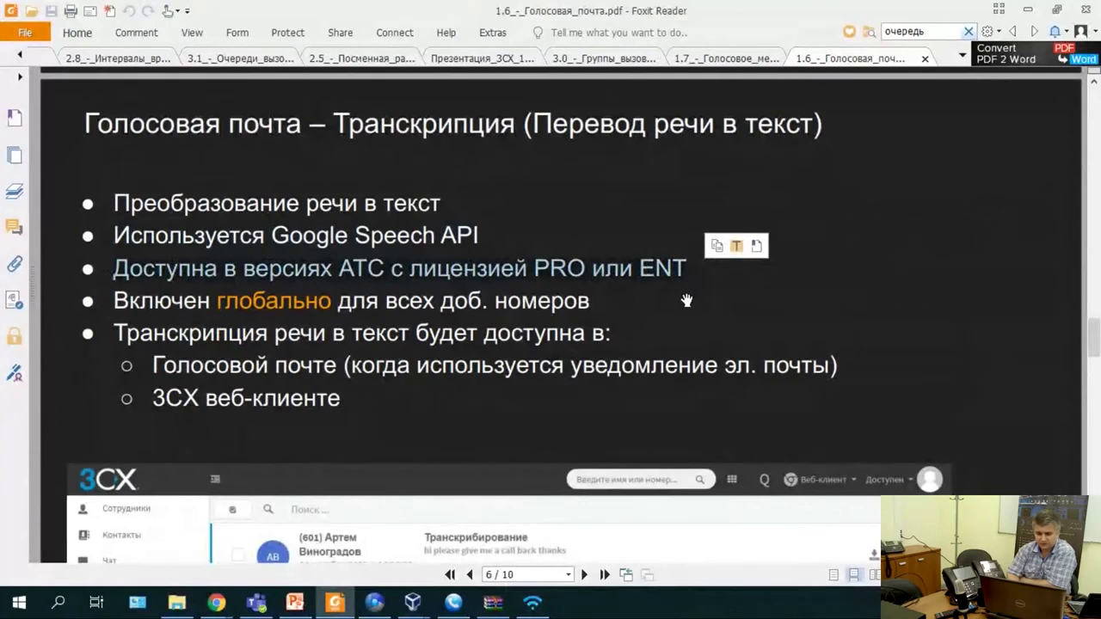
scroll(686, 300, down, 1)
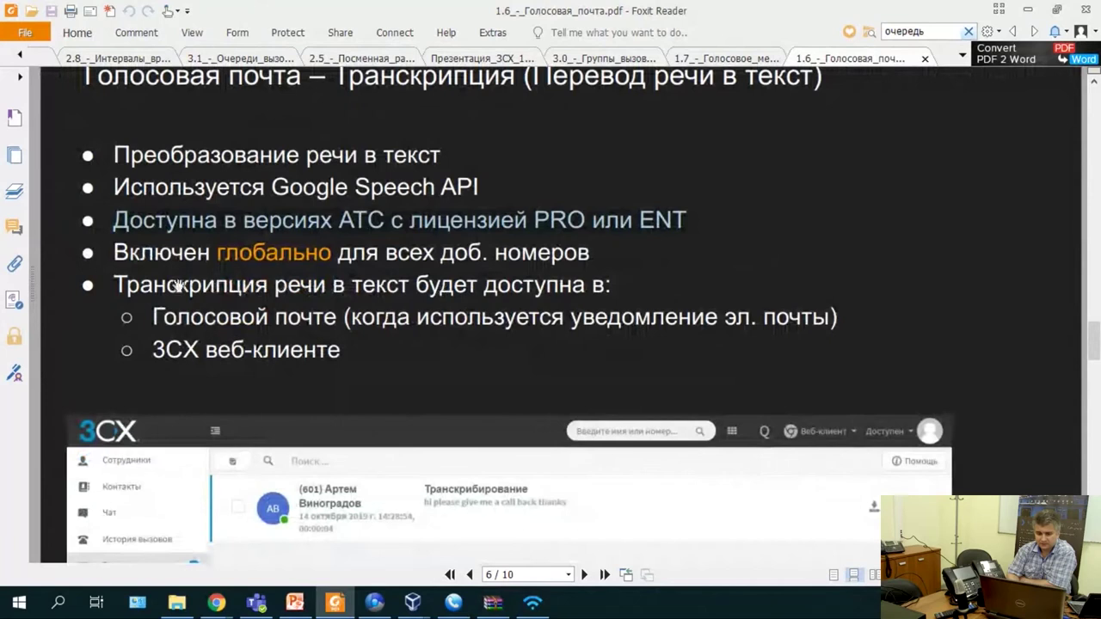
drag(118, 243, 648, 264)
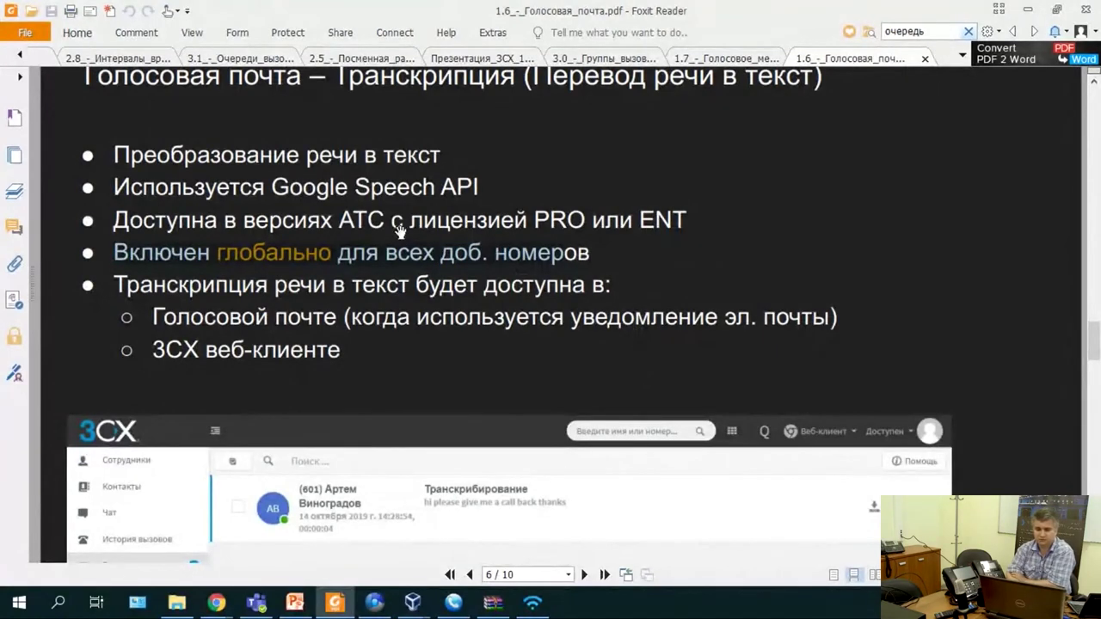
scroll(398, 230, up, 1)
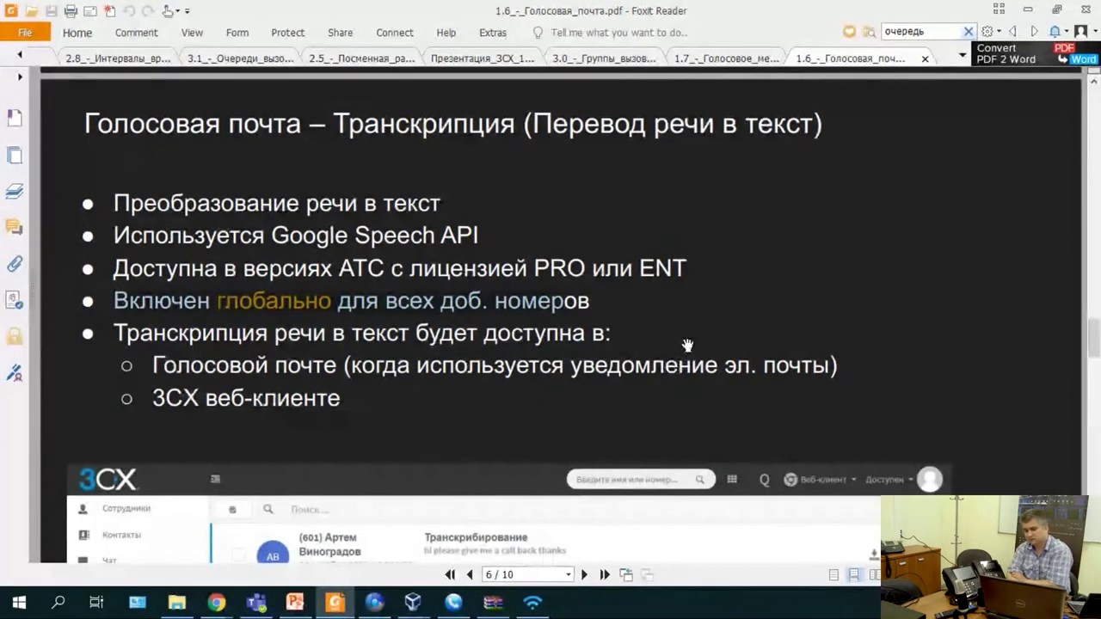
scroll(687, 345, down, 1)
scroll(687, 345, down, 7)
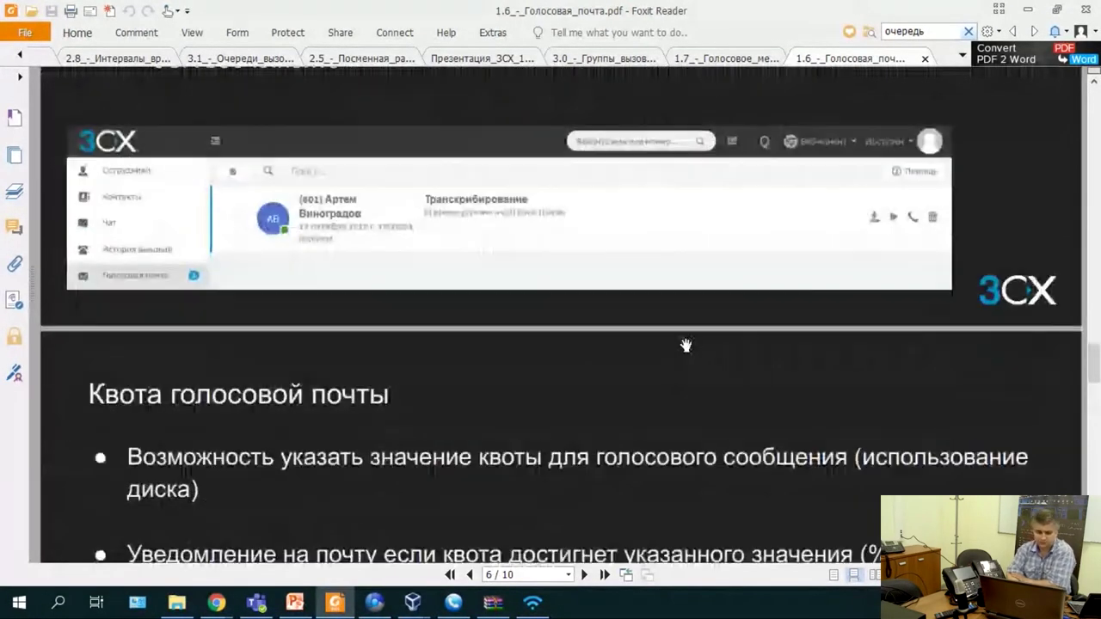
- Scroll through the page 7 voicemail quota slide down to the page 8 security slide
scroll(685, 346, down, 4)
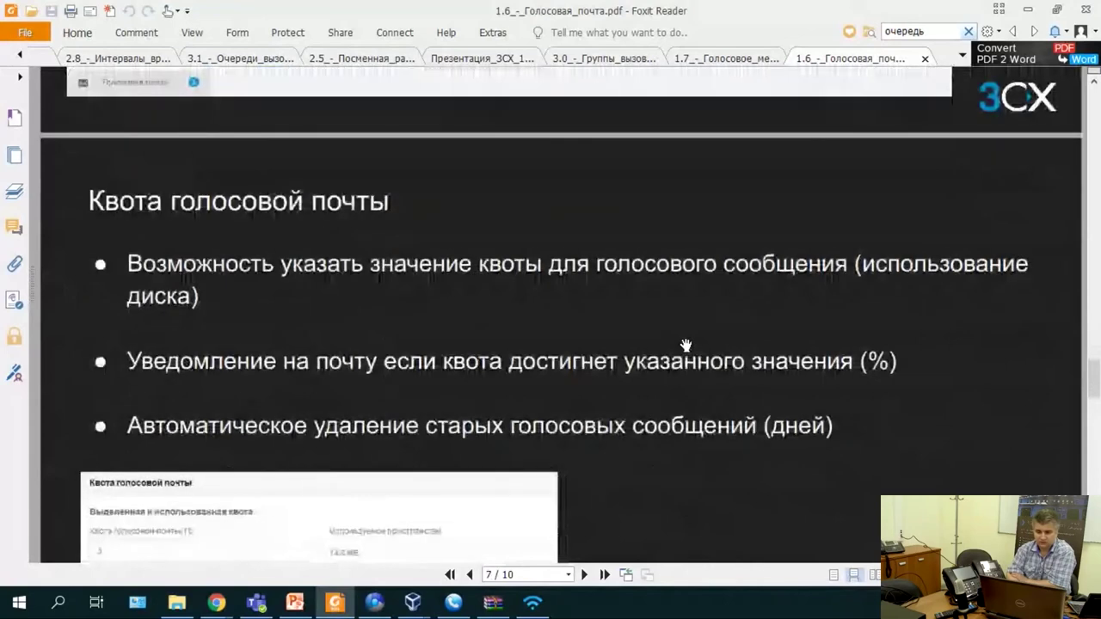
scroll(682, 346, down, 3)
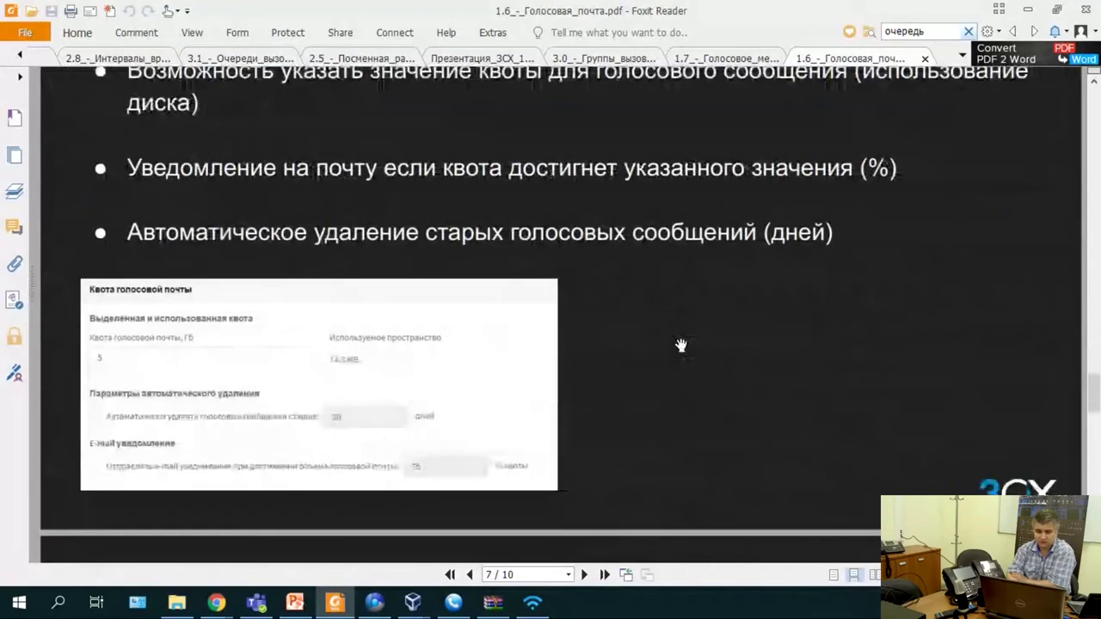
scroll(680, 345, up, 1)
scroll(680, 346, up, 2)
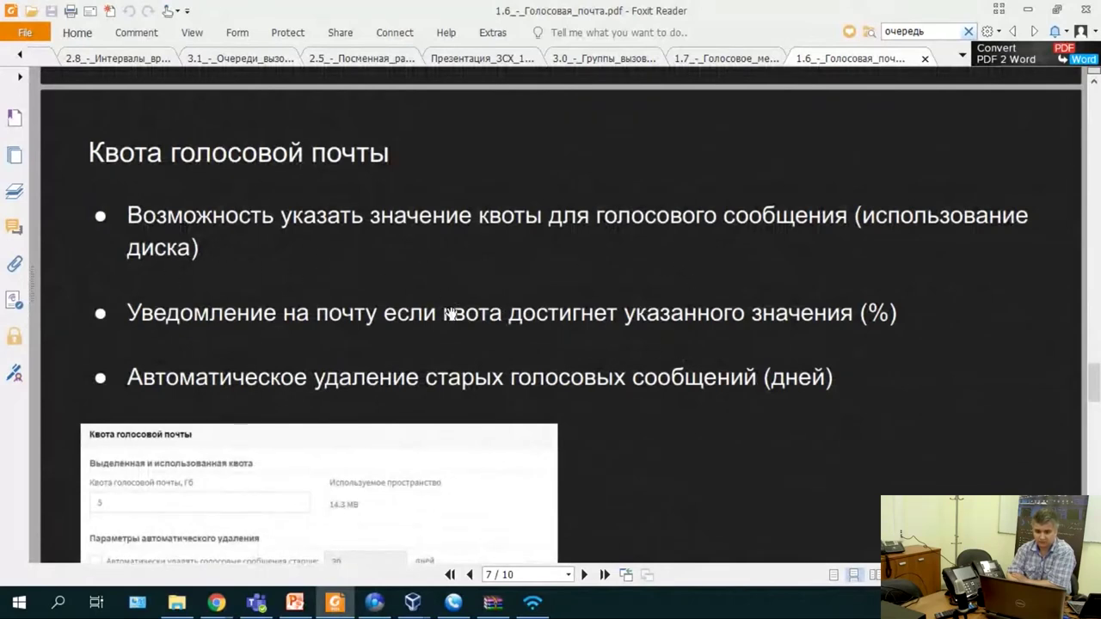
scroll(804, 280, down, 2)
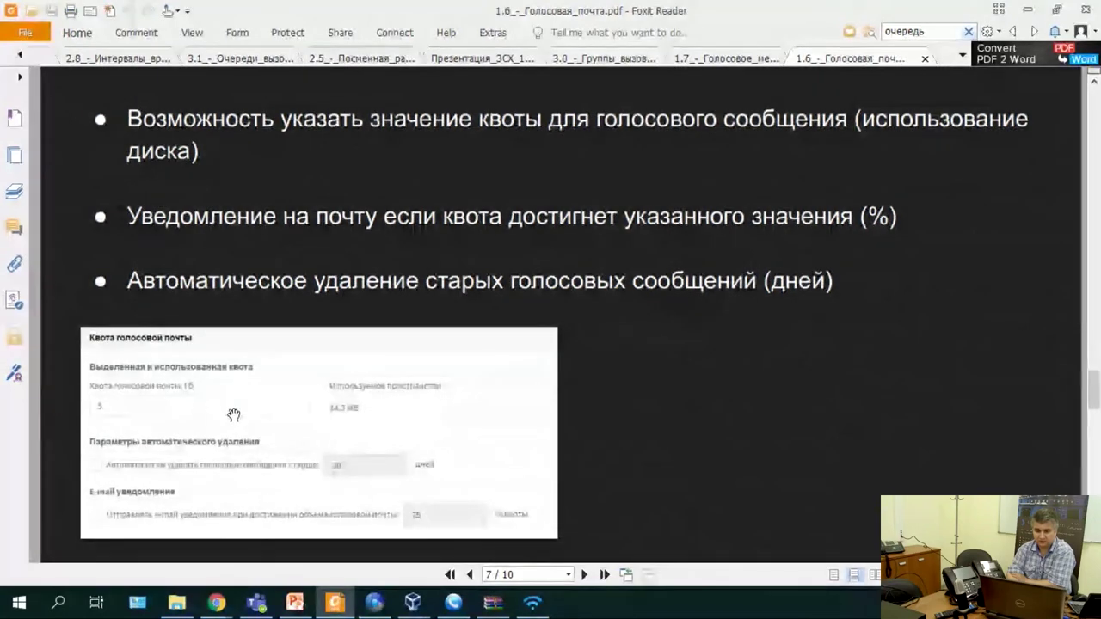
scroll(432, 415, up, 3)
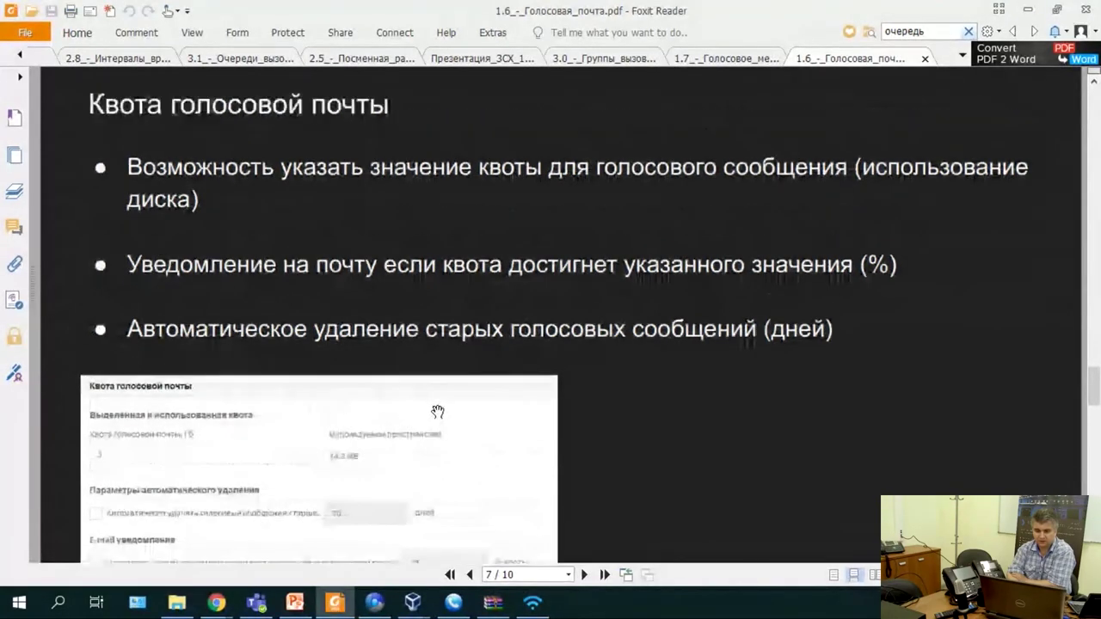
scroll(439, 410, down, 3)
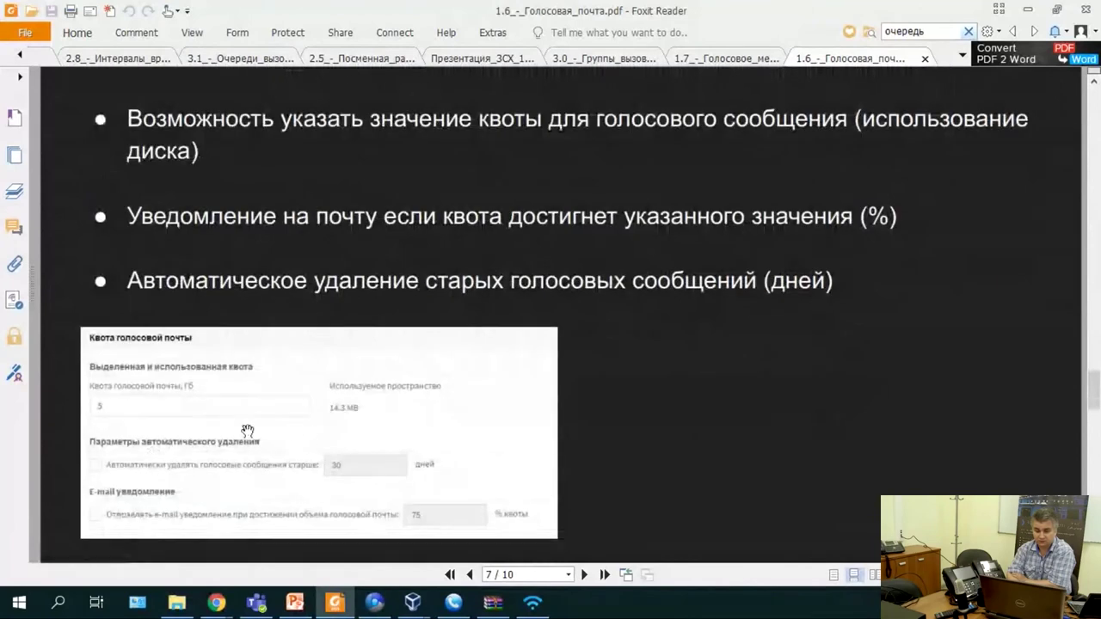
scroll(728, 337, up, 1)
scroll(728, 337, down, 2)
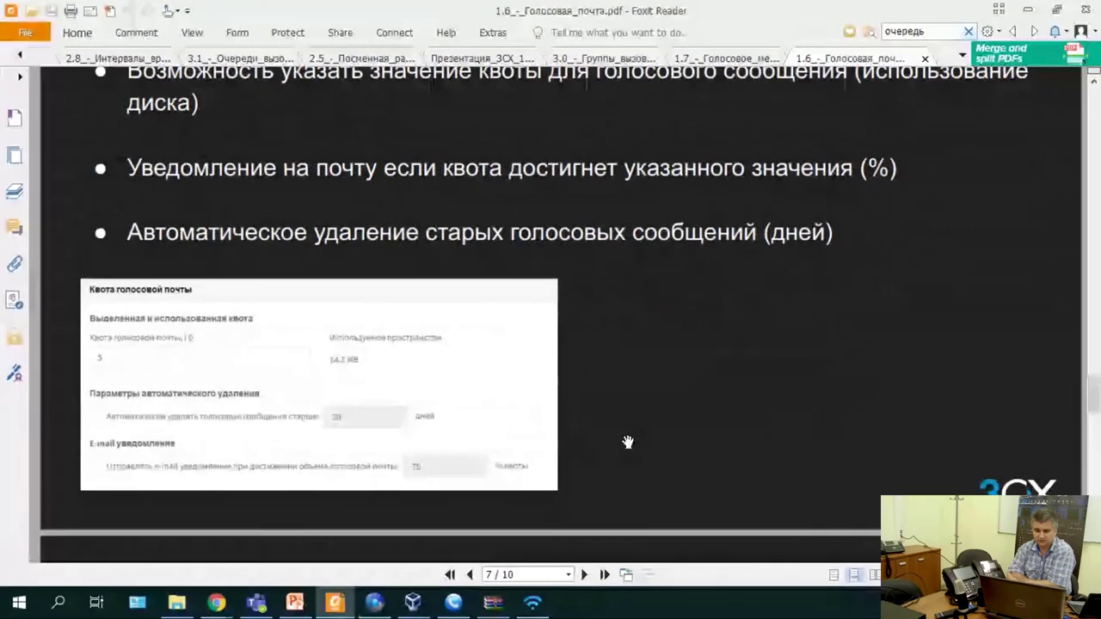
scroll(627, 442, up, 1)
scroll(402, 406, down, 2)
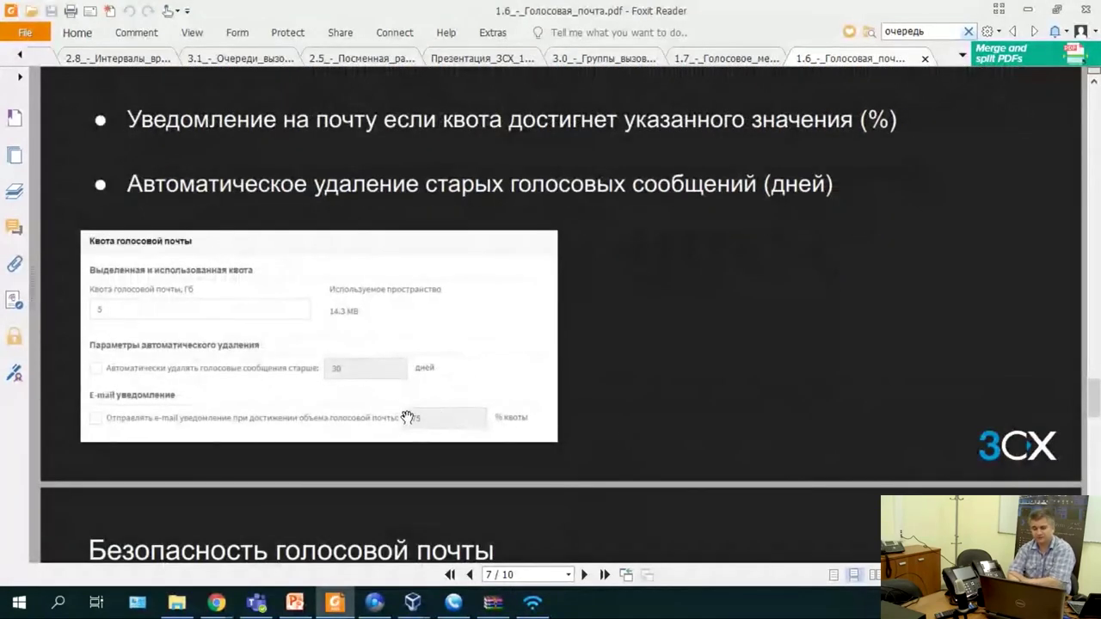
scroll(402, 416, down, 3)
scroll(405, 413, down, 4)
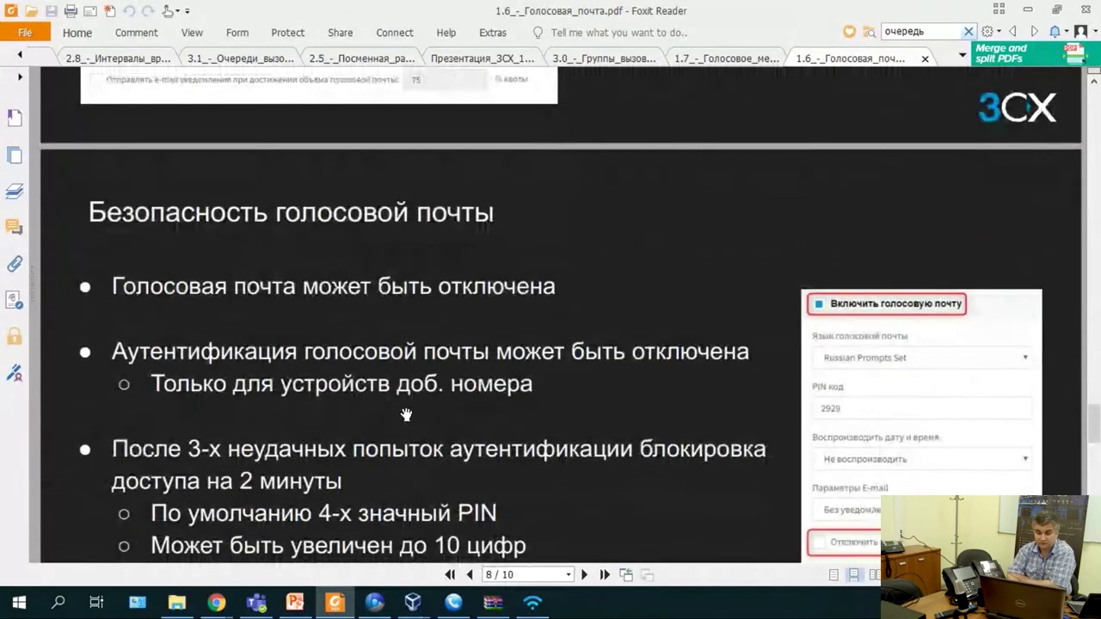
- Highlight page 8's bullet about blocked external calls and continue toward the backup slide
scroll(406, 416, down, 1)
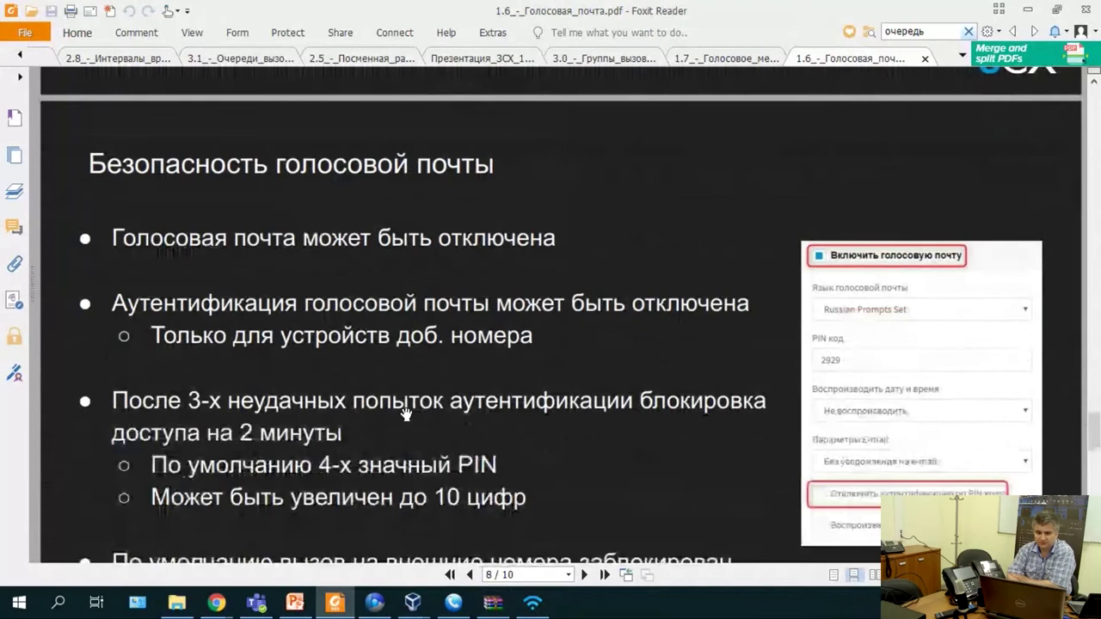
scroll(406, 416, down, 1)
scroll(405, 416, down, 1)
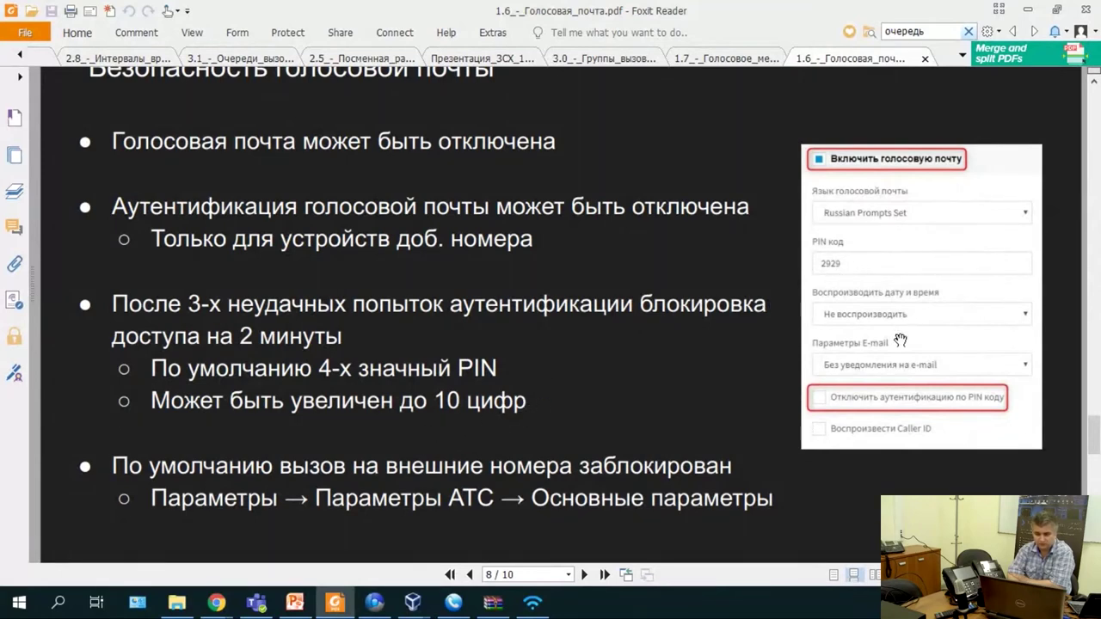
scroll(899, 341, down, 1)
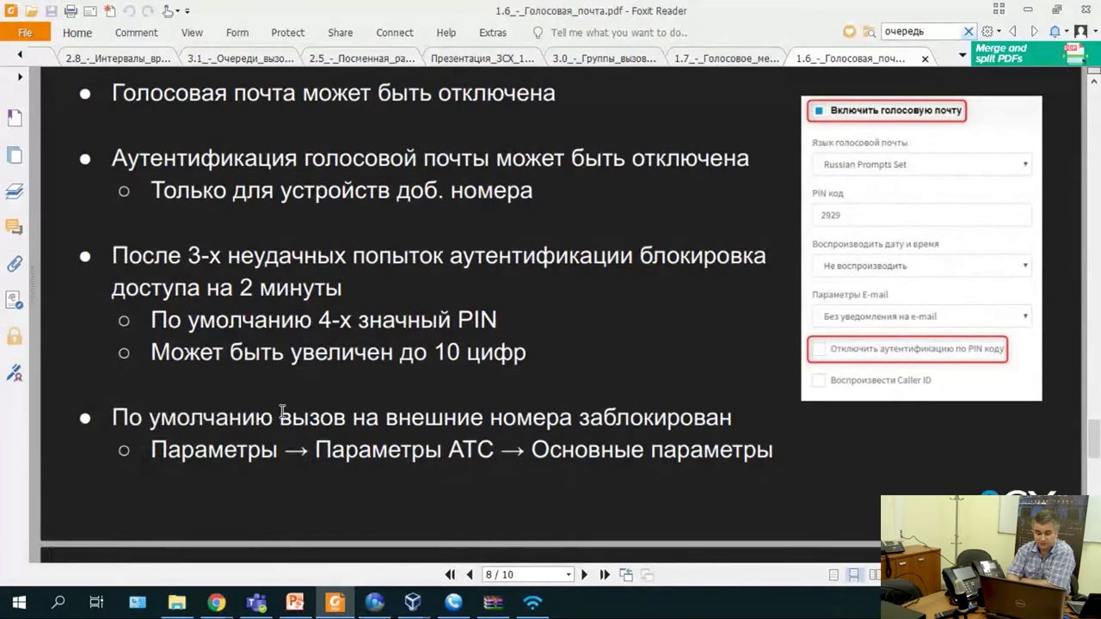
drag(303, 411, 733, 420)
scroll(733, 419, down, 3)
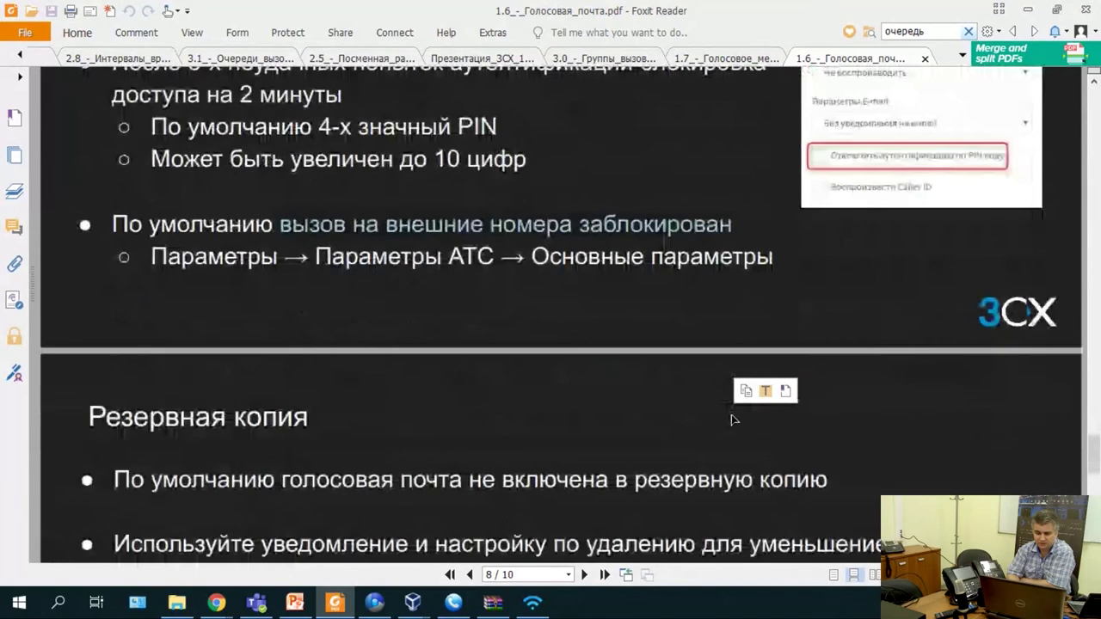
- Scroll back to the page 7 quota slide, then switch to the 3CX management browser window
scroll(733, 420, down, 3)
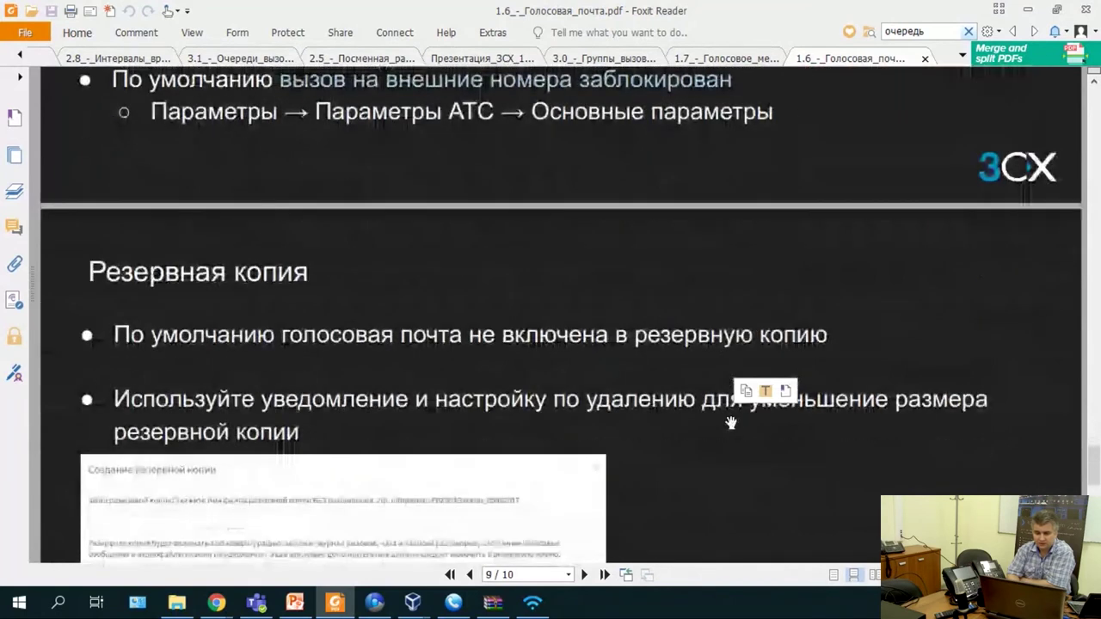
scroll(731, 422, down, 3)
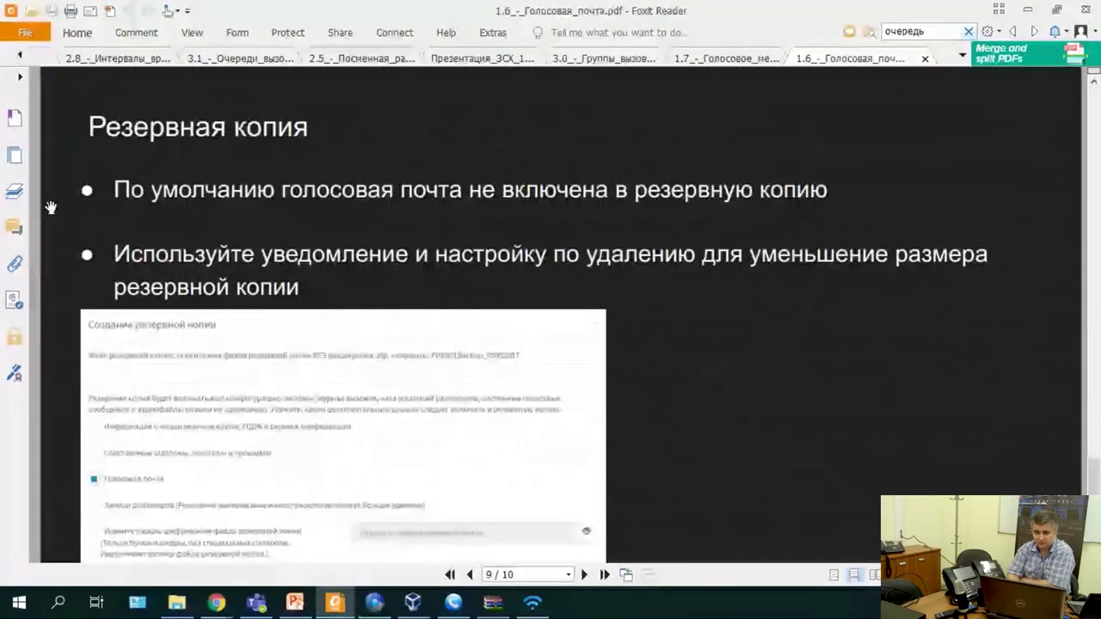
scroll(697, 242, down, 1)
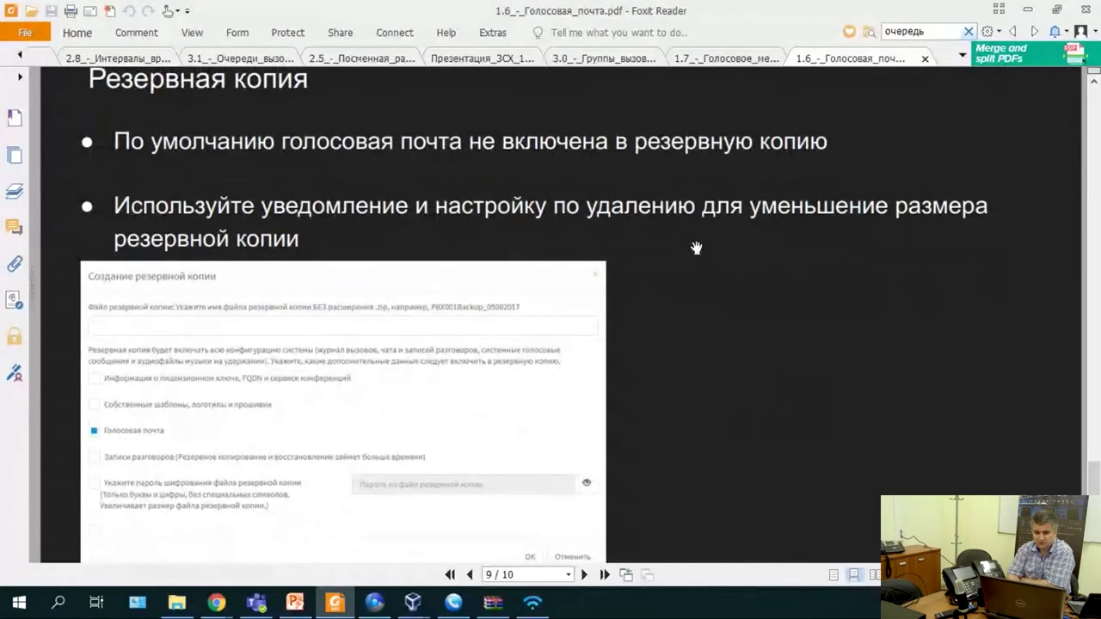
scroll(697, 247, down, 2)
scroll(697, 247, up, 1)
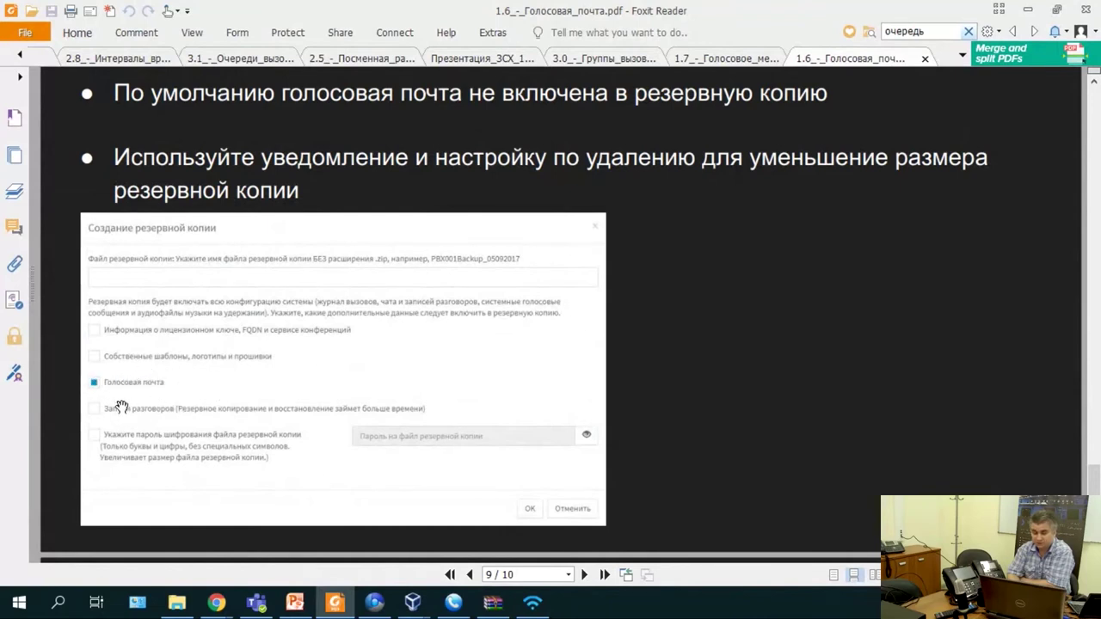
scroll(213, 398, down, 5)
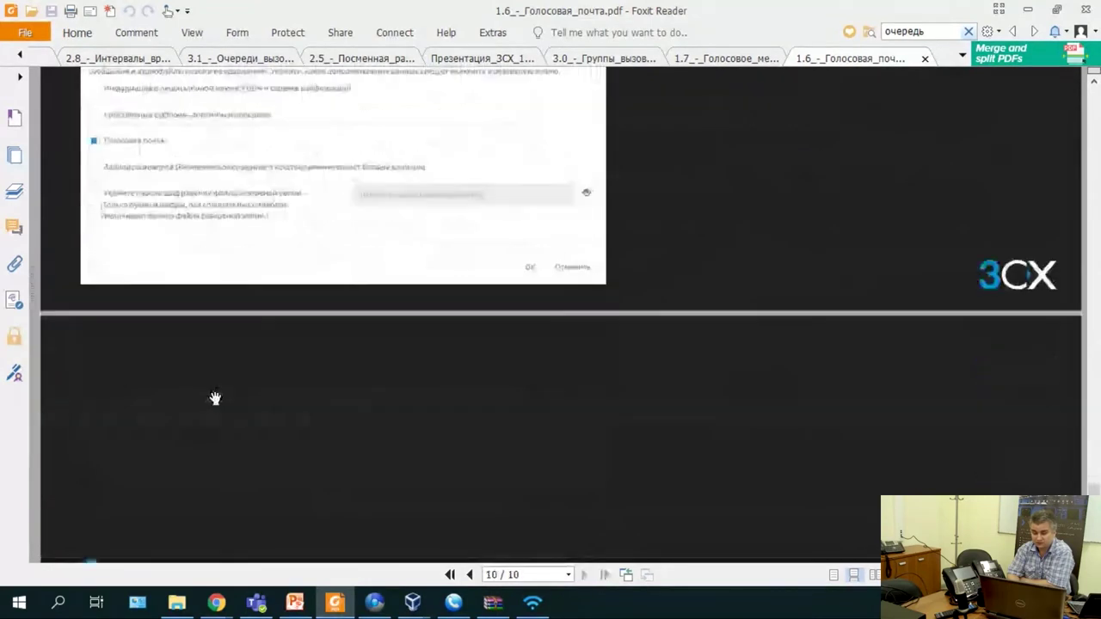
scroll(215, 399, up, 15)
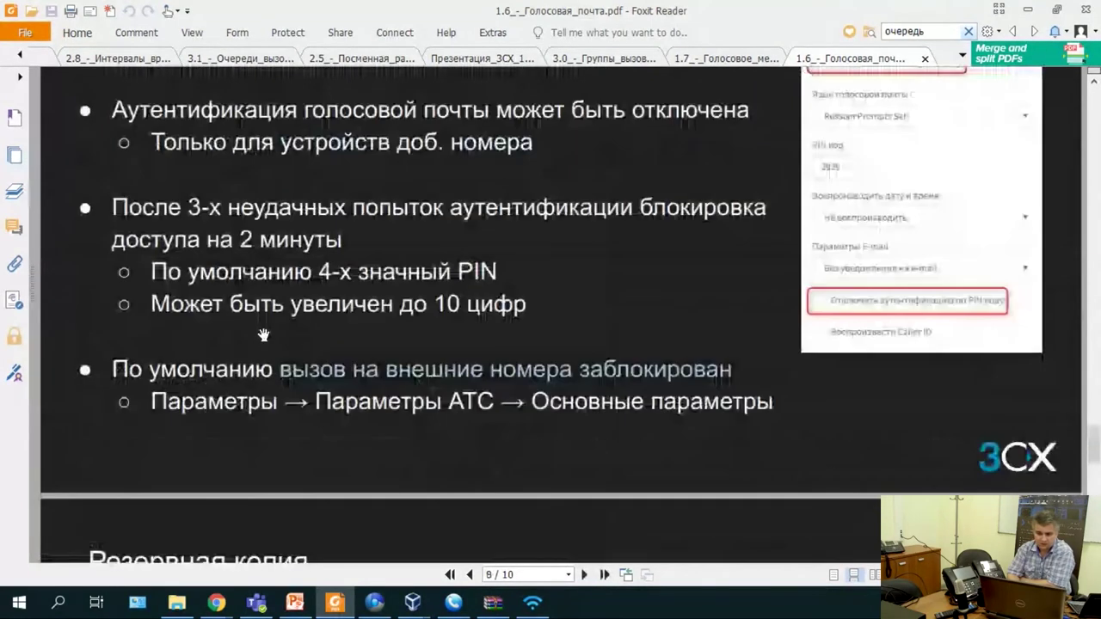
scroll(263, 334, up, 12)
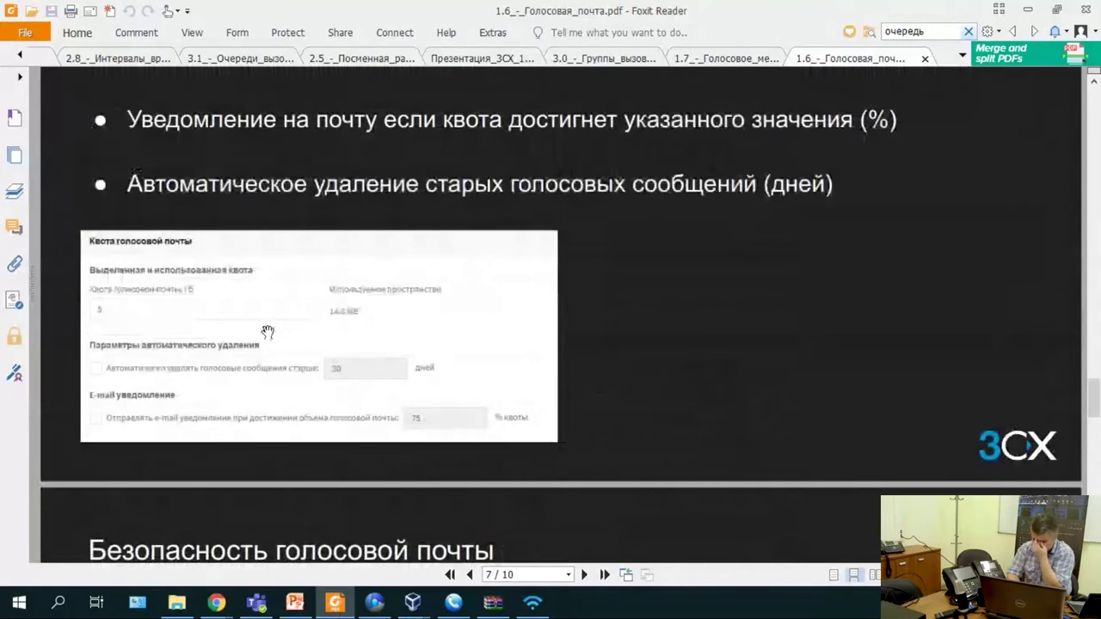
mouse_move(218, 604)
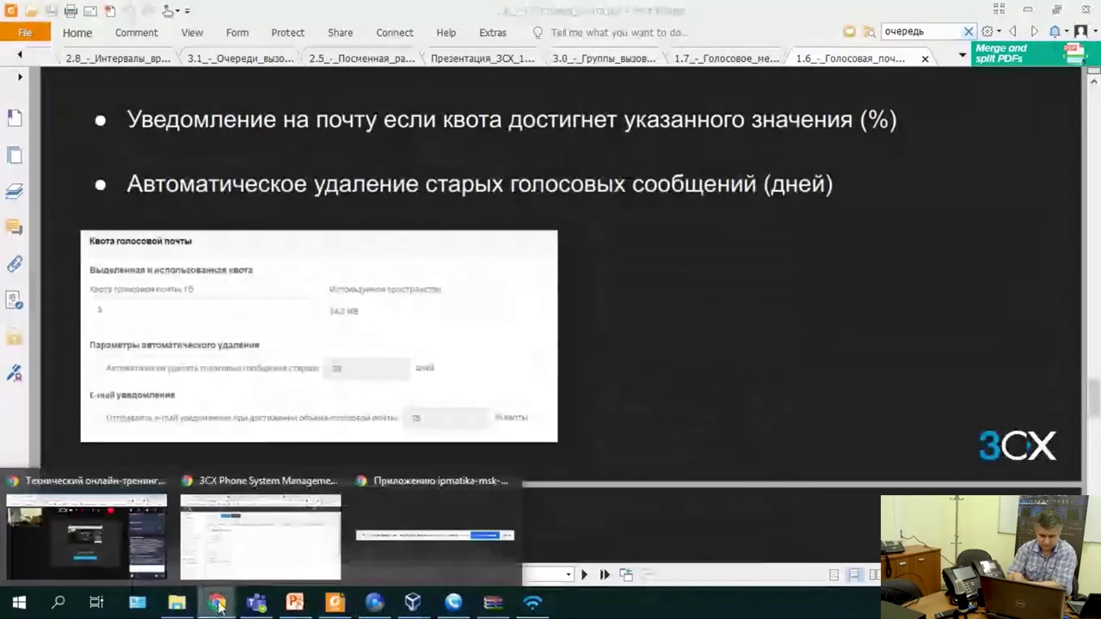
click(240, 530)
- Review extension 300's voicemail language choices, leaving the Russian prompts unchanged
scroll(480, 344, down, 1)
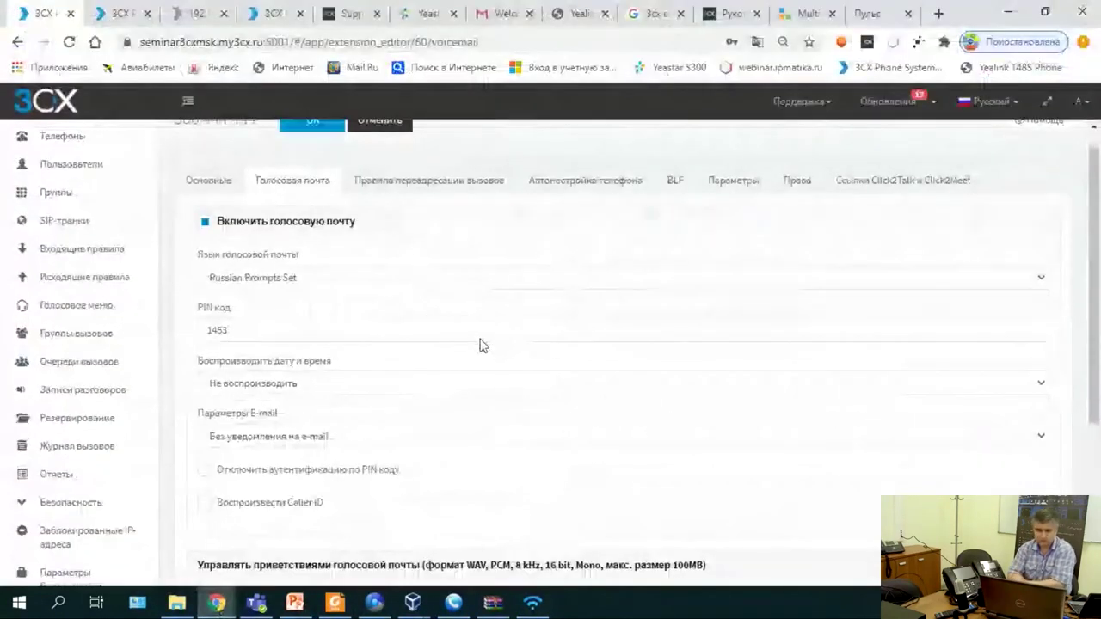
scroll(481, 346, down, 3)
scroll(484, 352, up, 4)
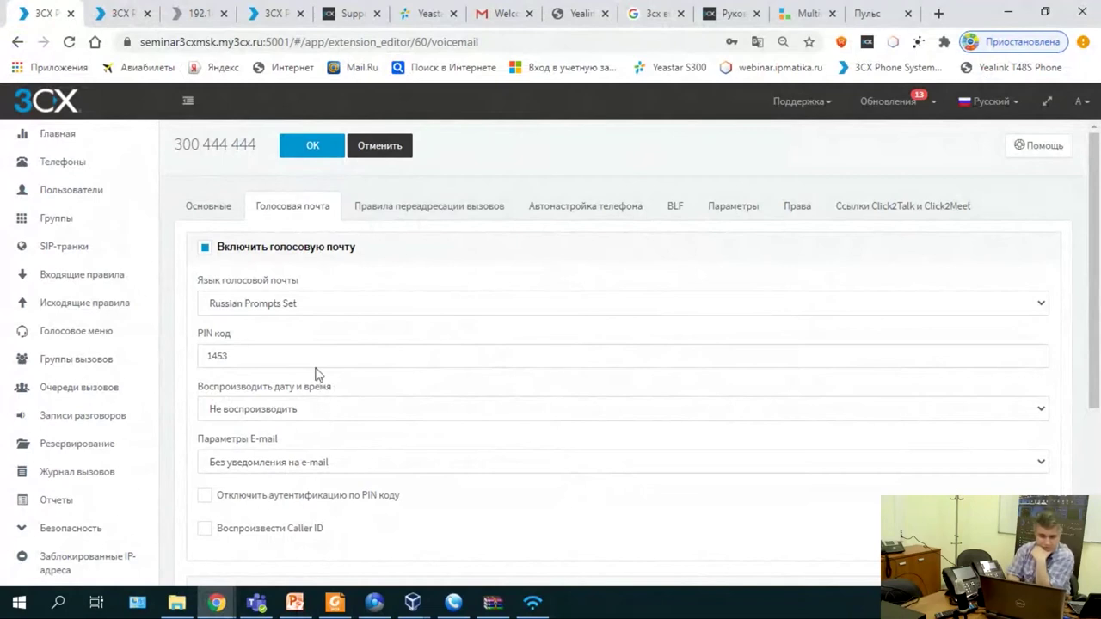
click(334, 306)
click(341, 303)
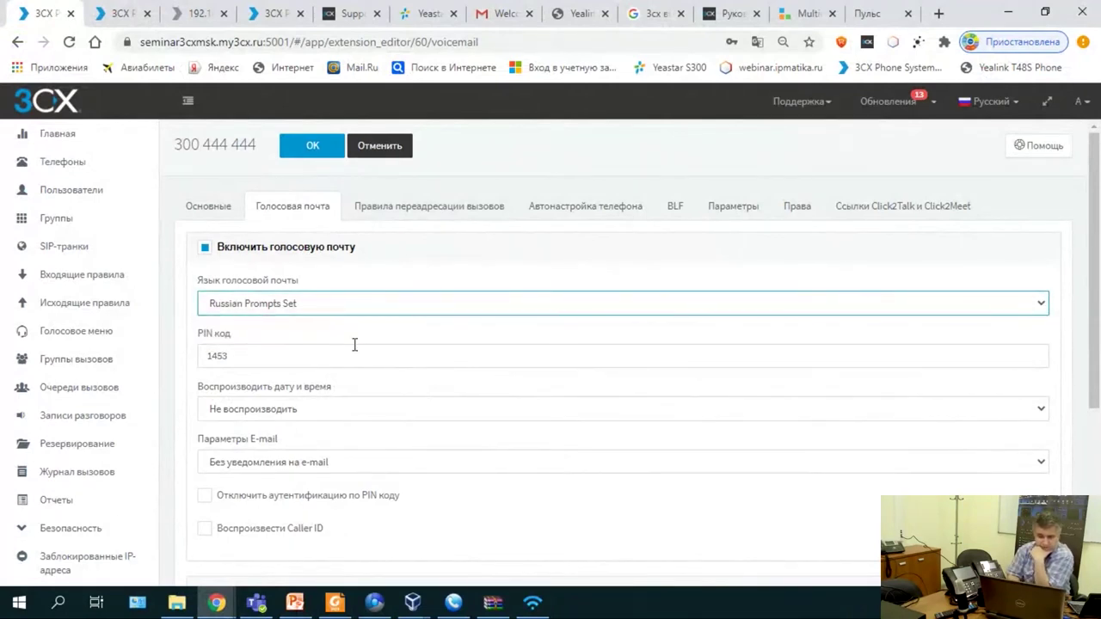
- Change extension 300's no-answer forwarding timeout from 20 to 5 seconds, then open extension 306
scroll(354, 344, down, 2)
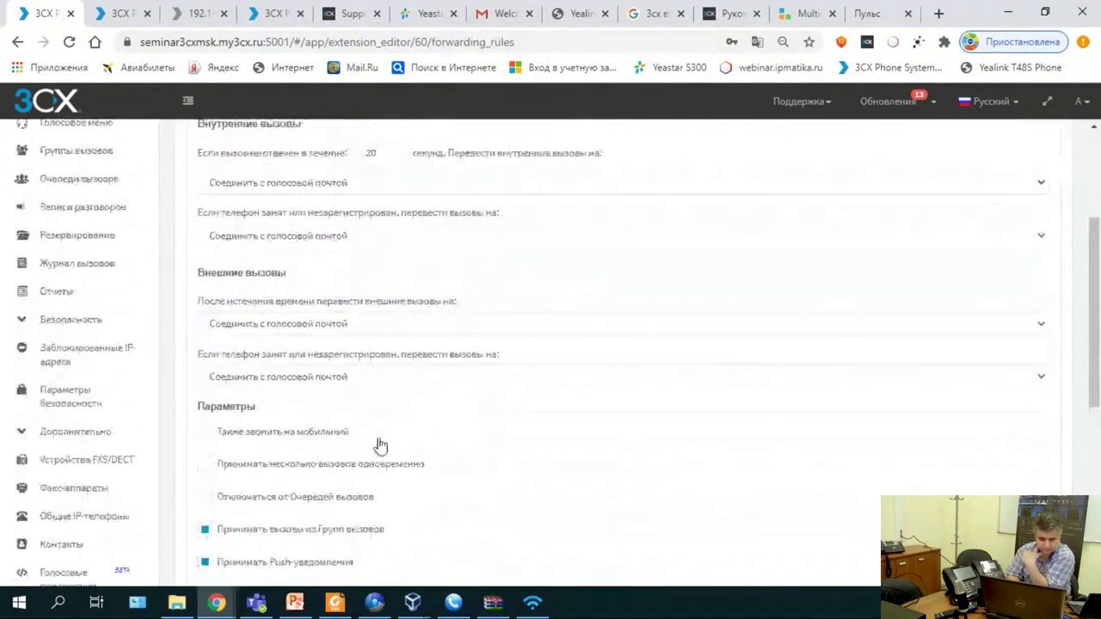
scroll(381, 444, up, 3)
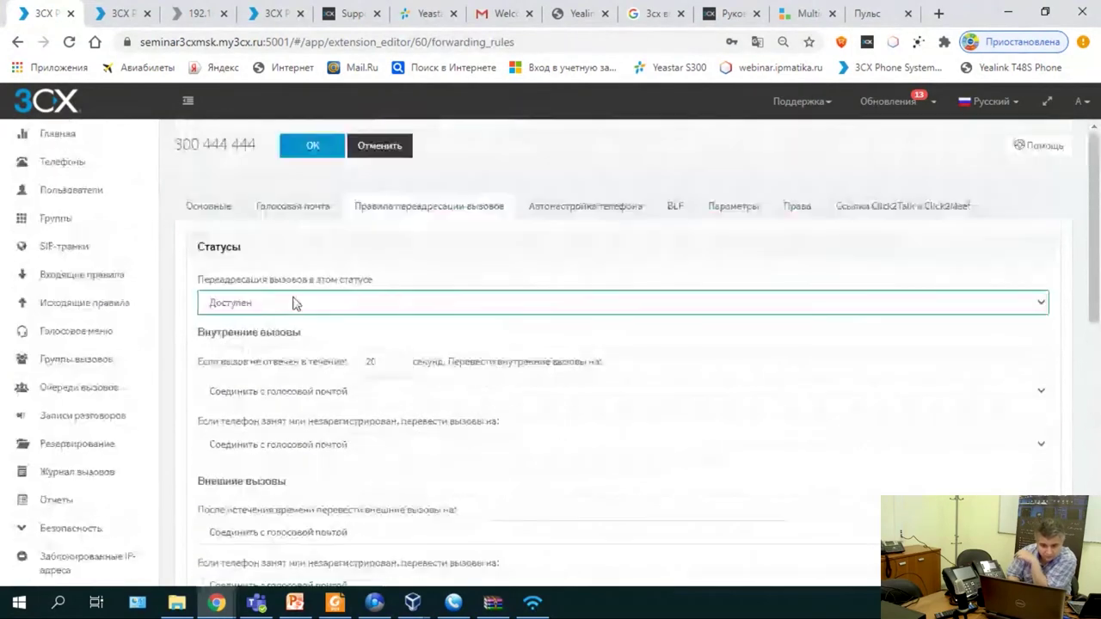
scroll(352, 450, down, 1)
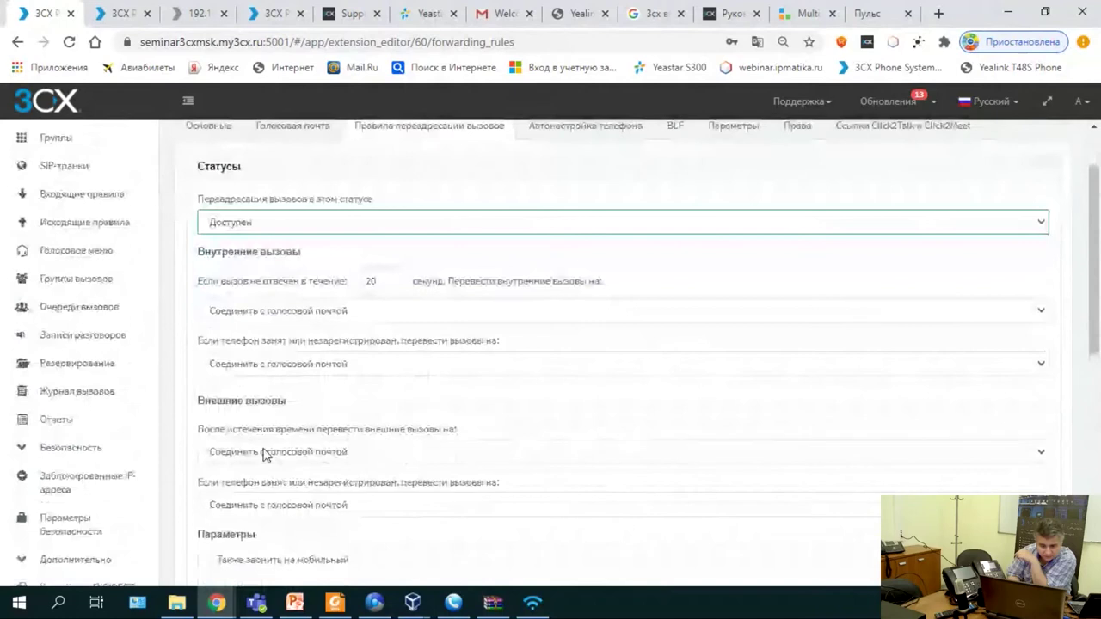
double_click(399, 284)
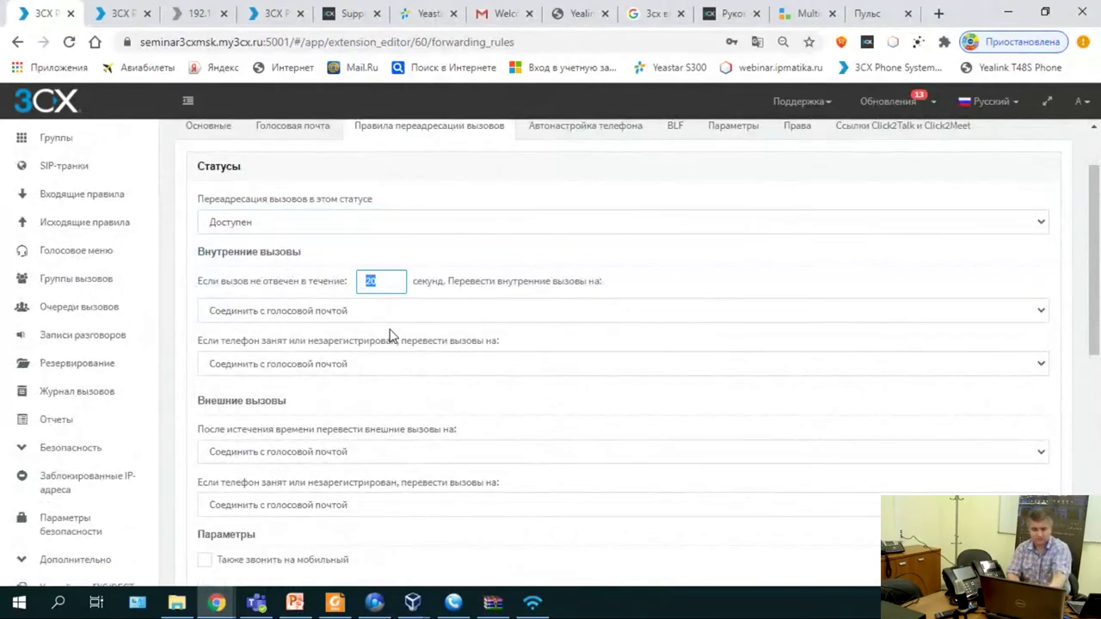
text(5)
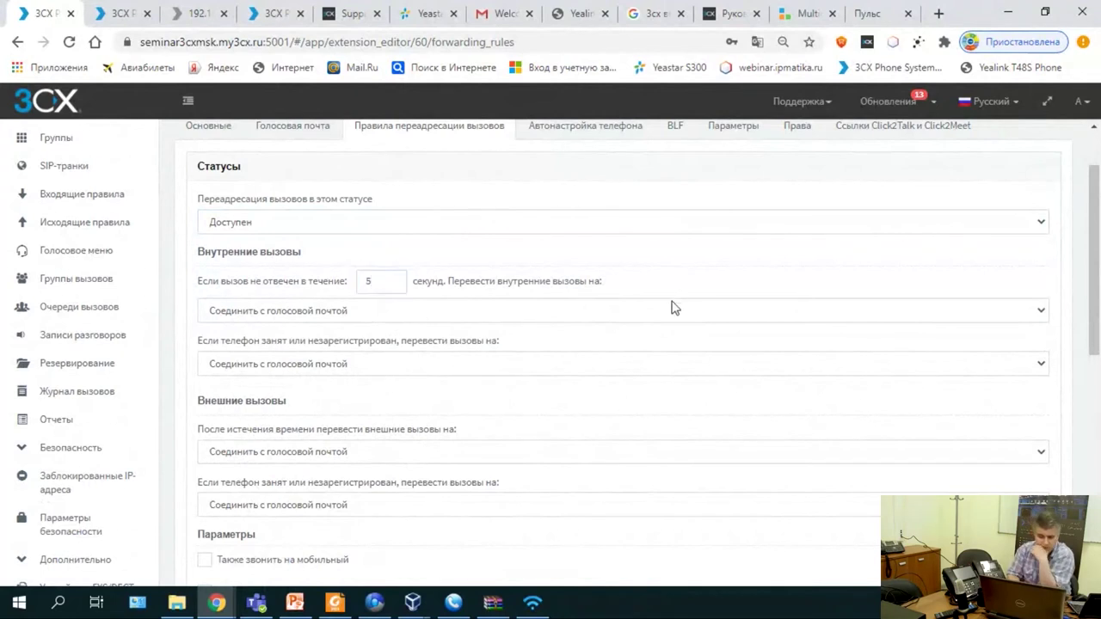
scroll(517, 354, down, 2)
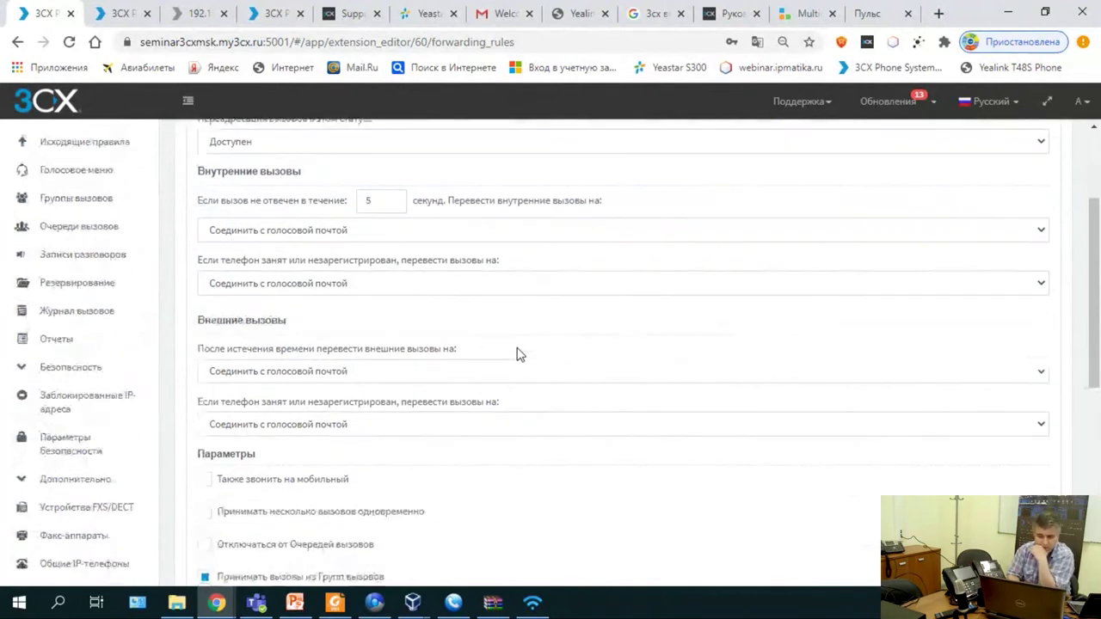
scroll(517, 354, down, 2)
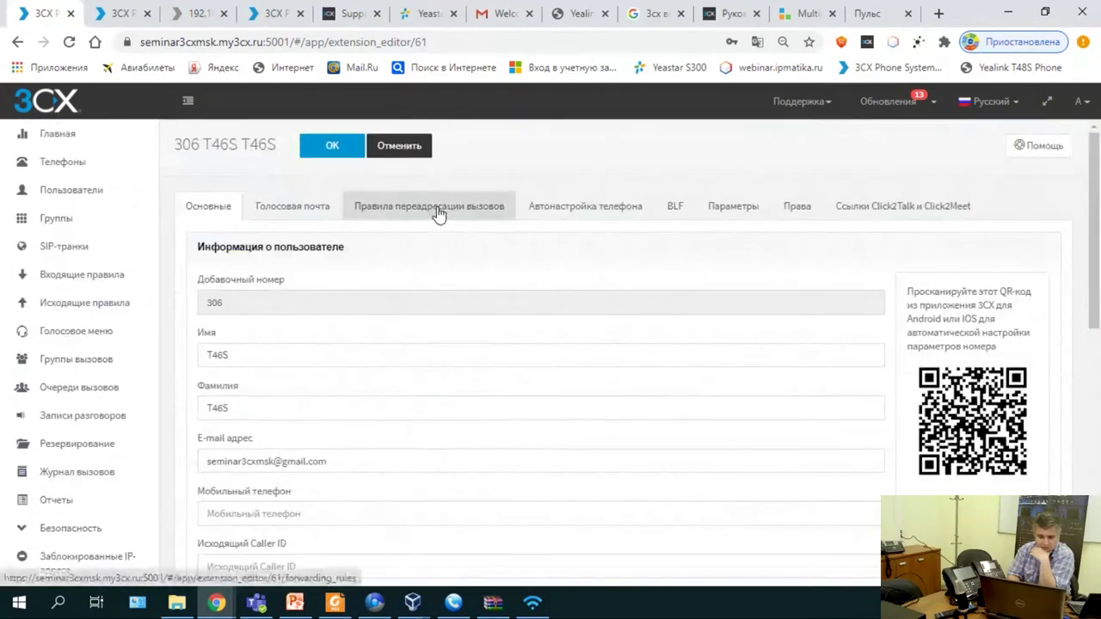
click(436, 214)
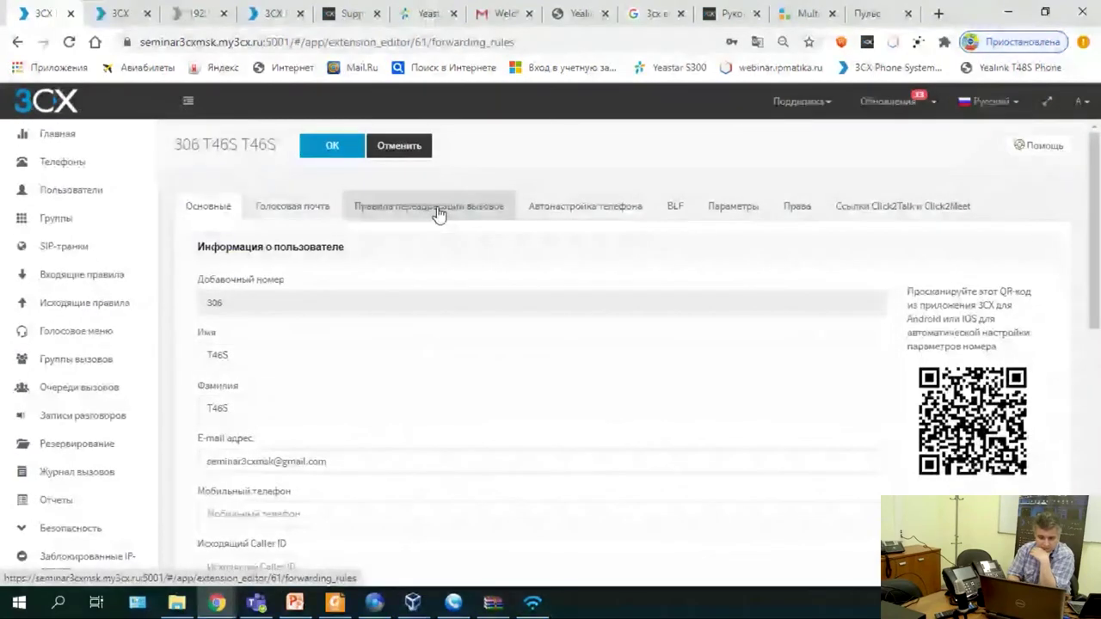
- Set extension 306's no-answer forwarding timeout to 5 seconds and save it with OK
drag(401, 361, 342, 364)
text(5)
click(334, 148)
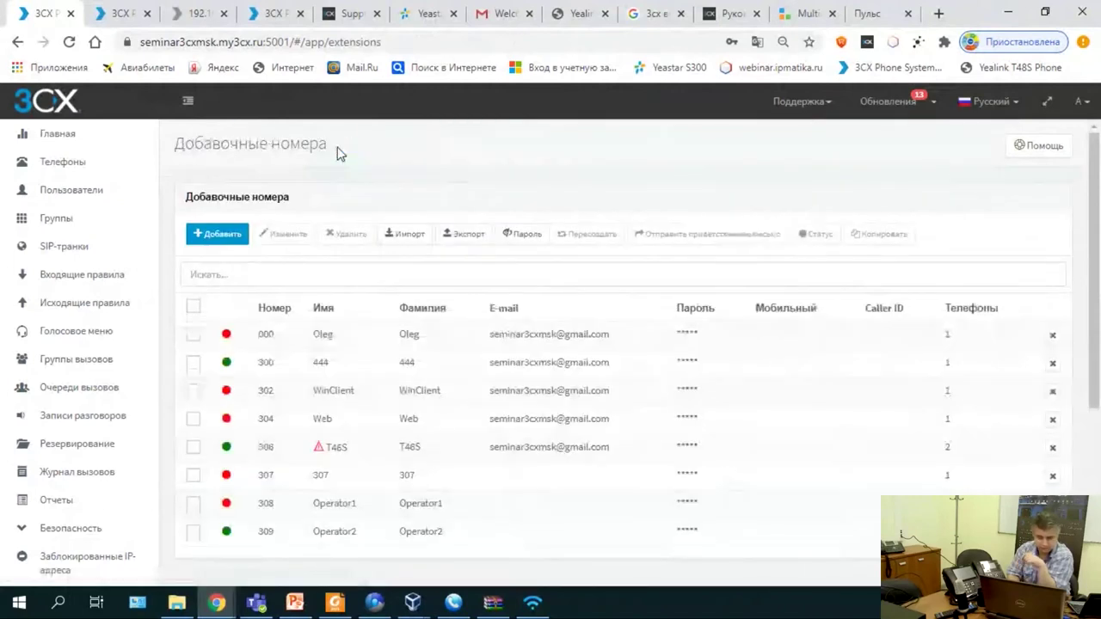
scroll(401, 388, down, 3)
scroll(401, 388, up, 3)
- Open extension 306's voicemail settings, select its PIN, and bring up the 3CX desktop client
double_click(401, 388)
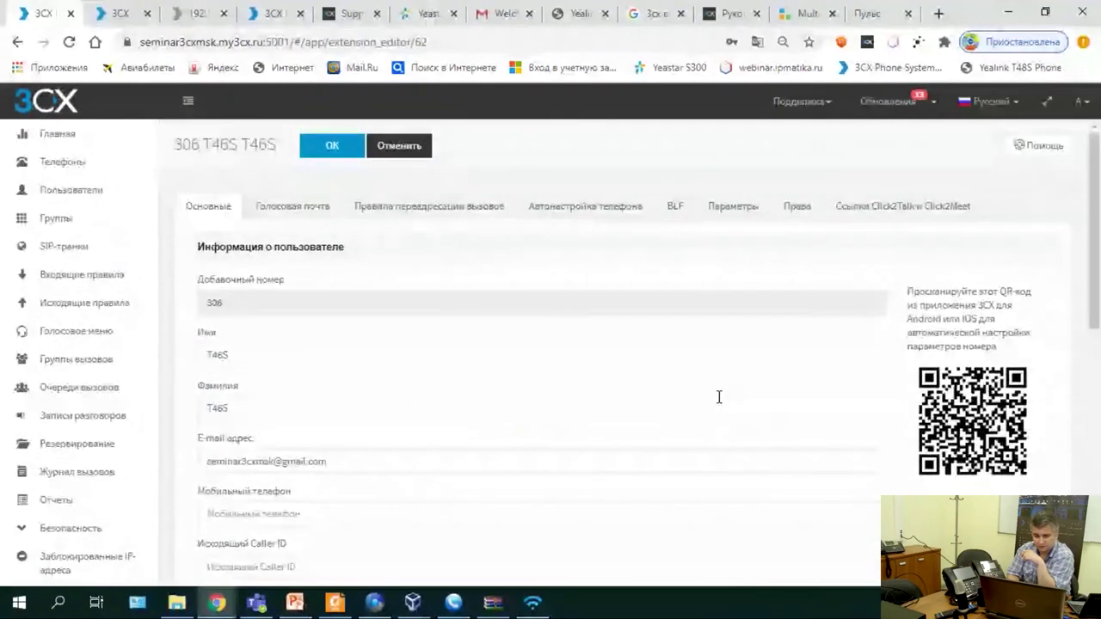
click(267, 206)
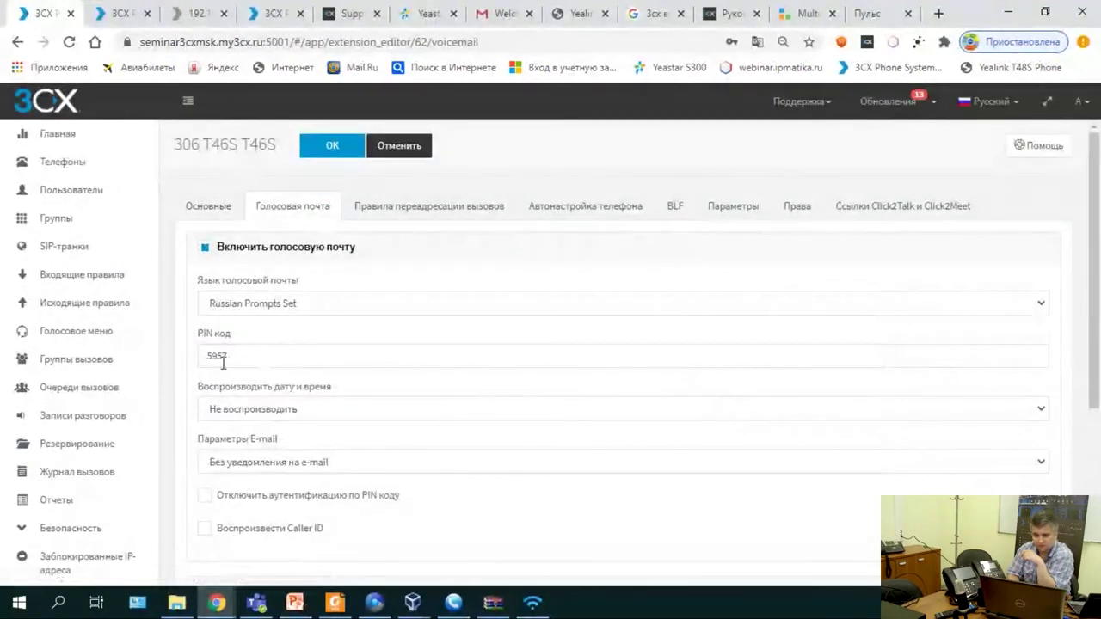
drag(259, 354, 205, 353)
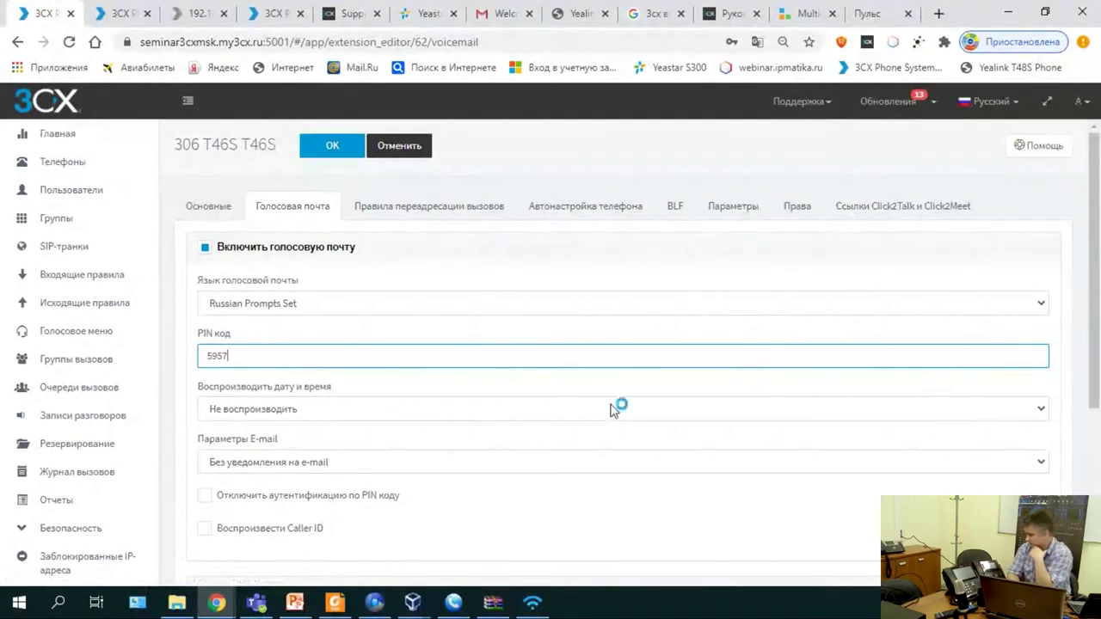
scroll(617, 469, down, 2)
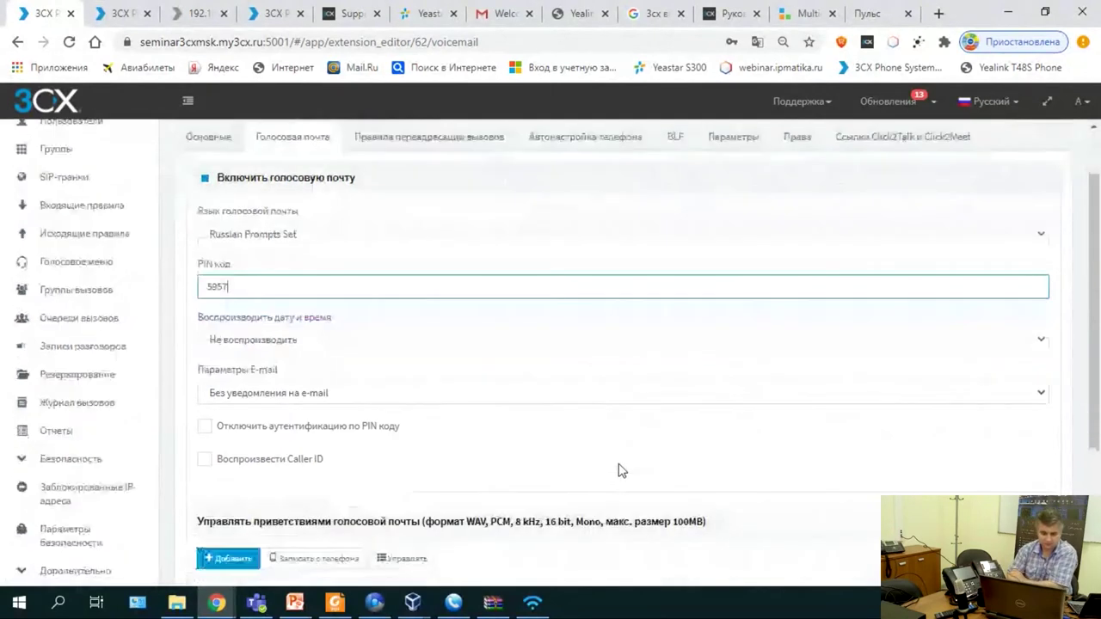
scroll(621, 470, down, 2)
scroll(621, 470, up, 4)
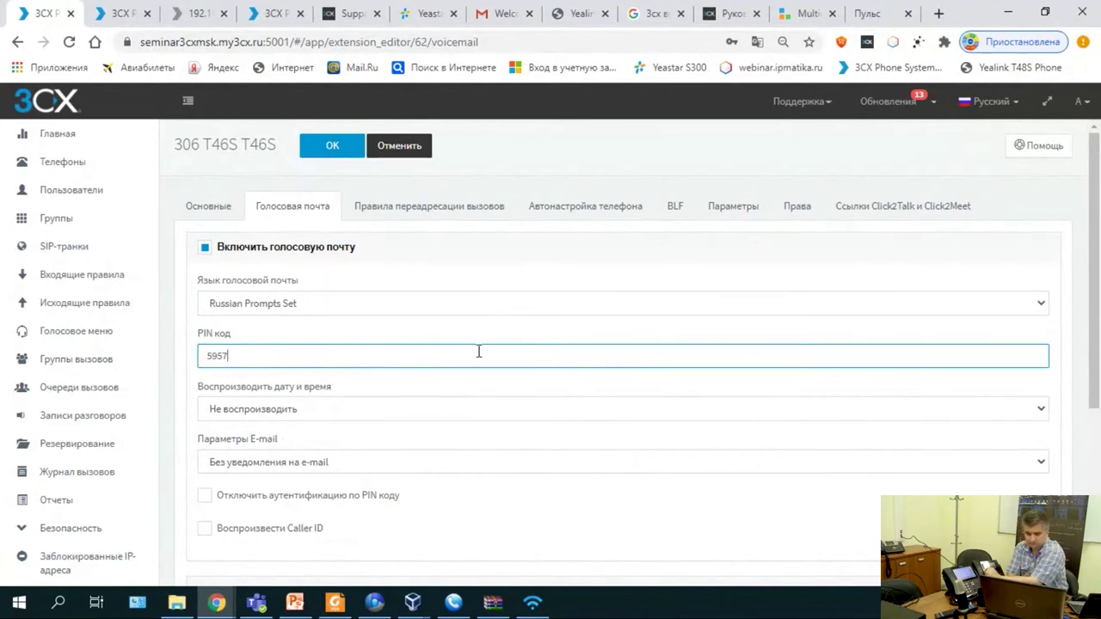
click(533, 602)
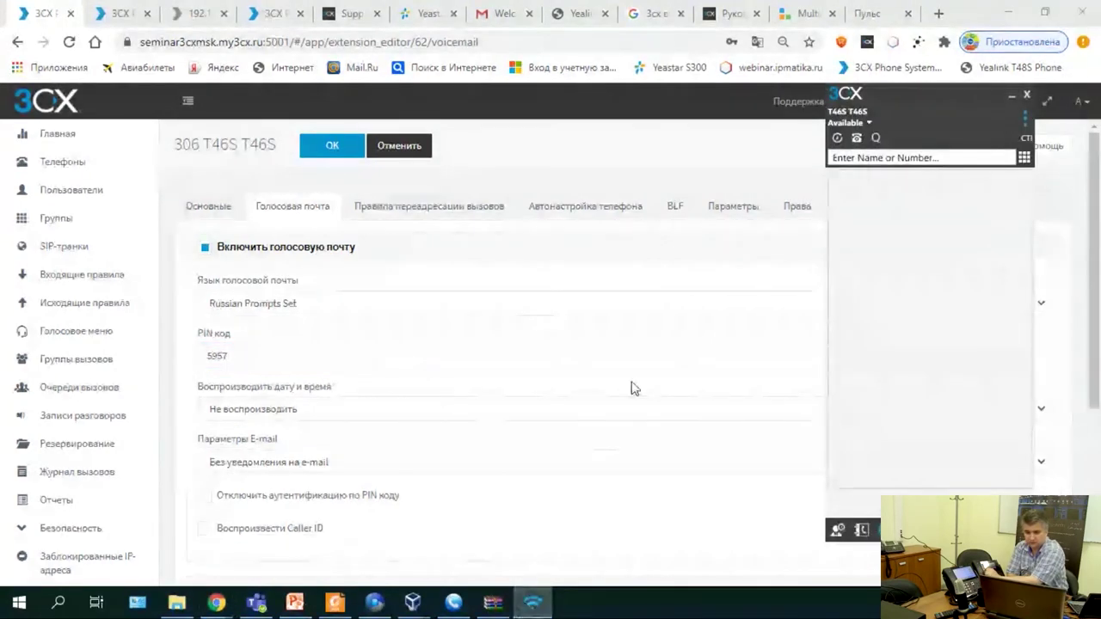
- In the Web Client, play the voicemail on the phone, answer, allow the microphone, dismiss the error
click(373, 605)
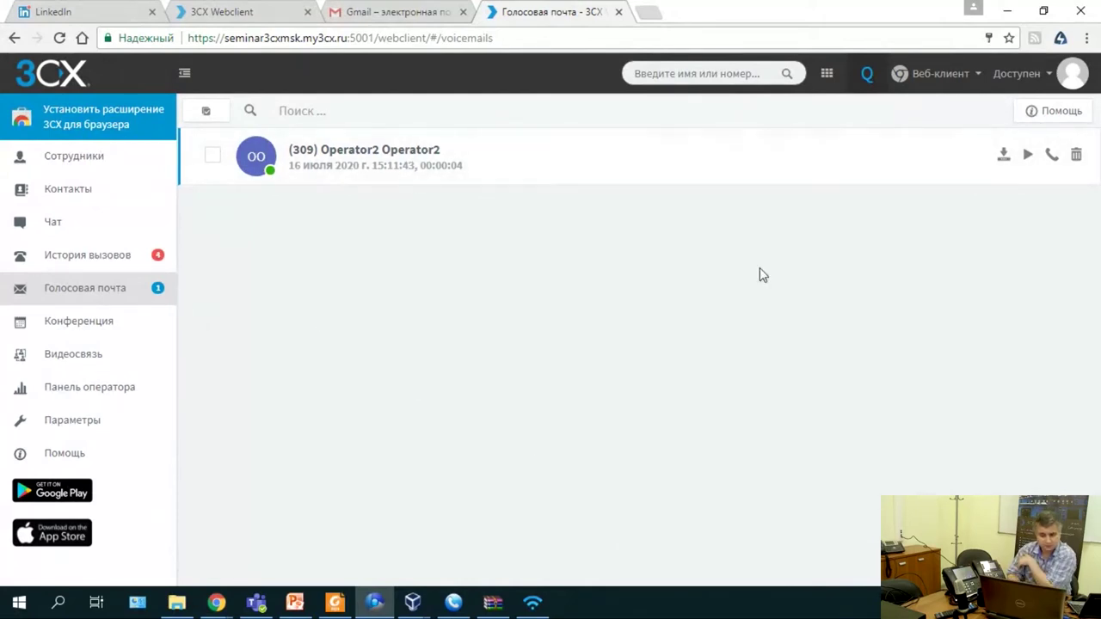
click(1031, 157)
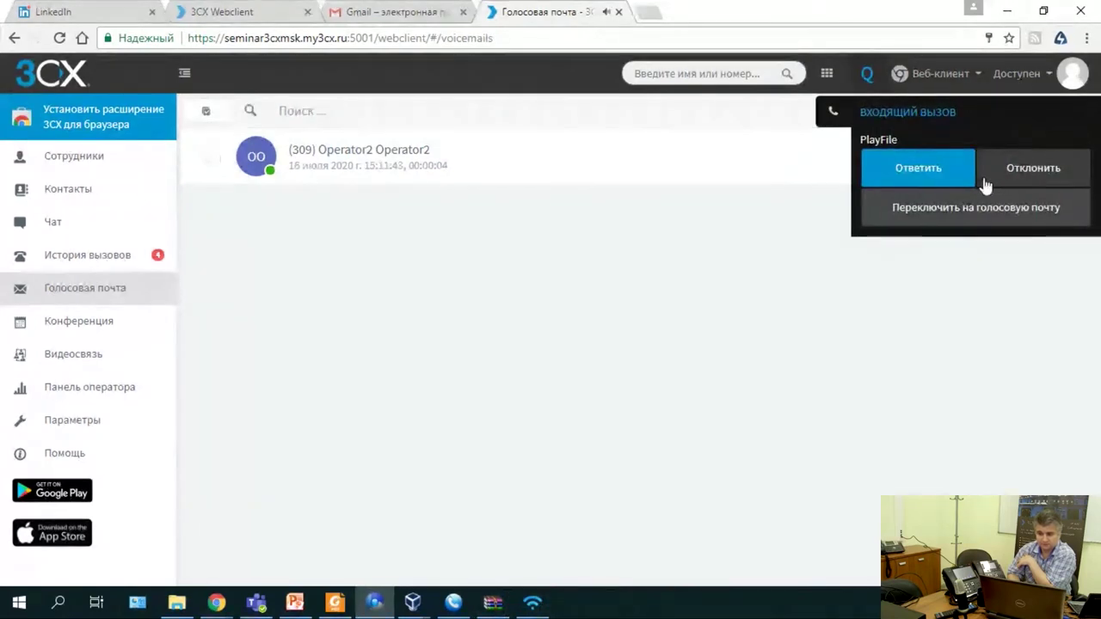
click(932, 172)
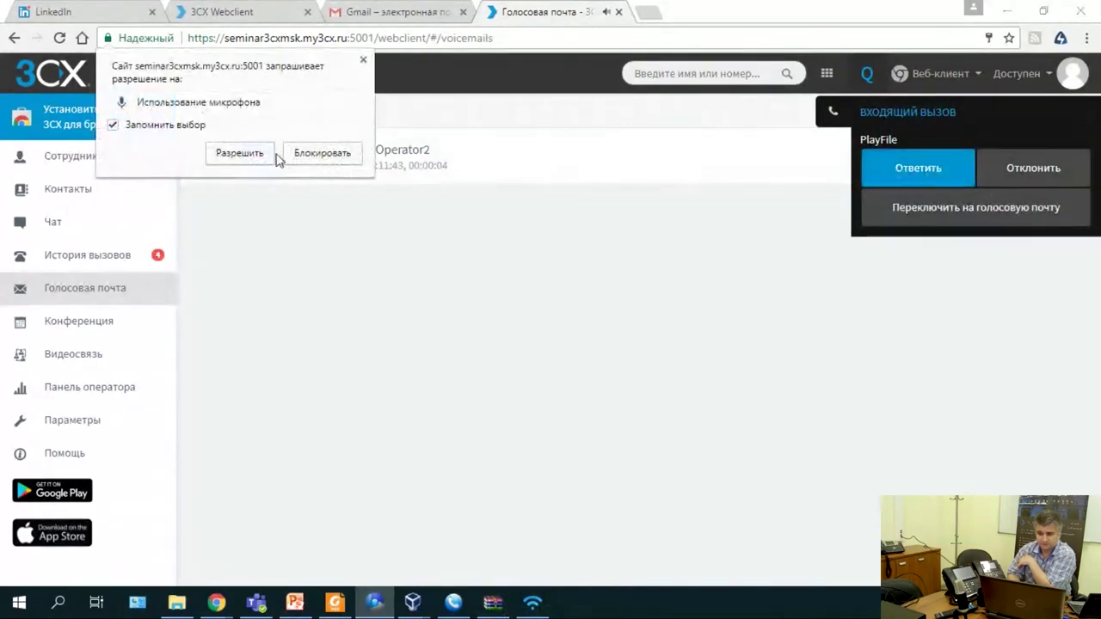
click(258, 155)
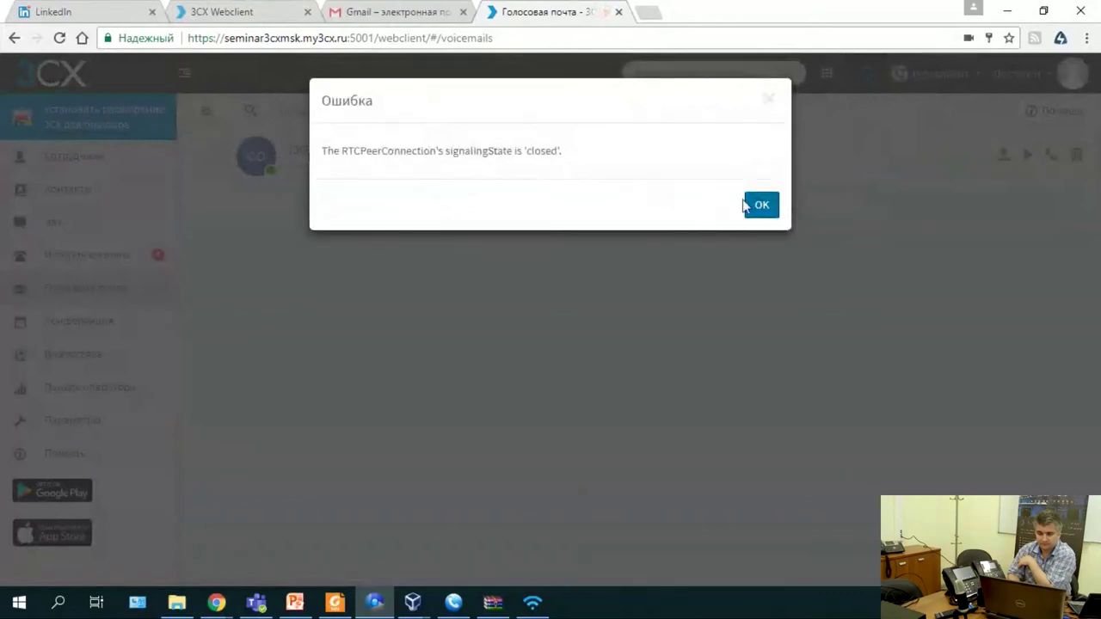
click(760, 205)
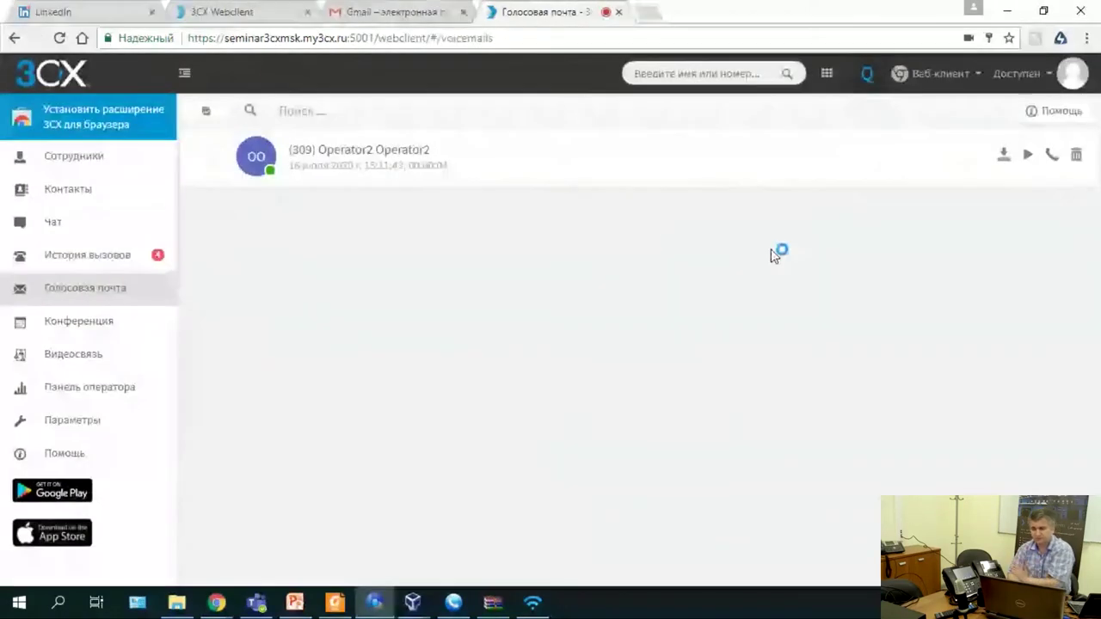
- From the 3CX client popup, try playing the Operator2 voicemail and declining its desk-phone playback call
click(533, 602)
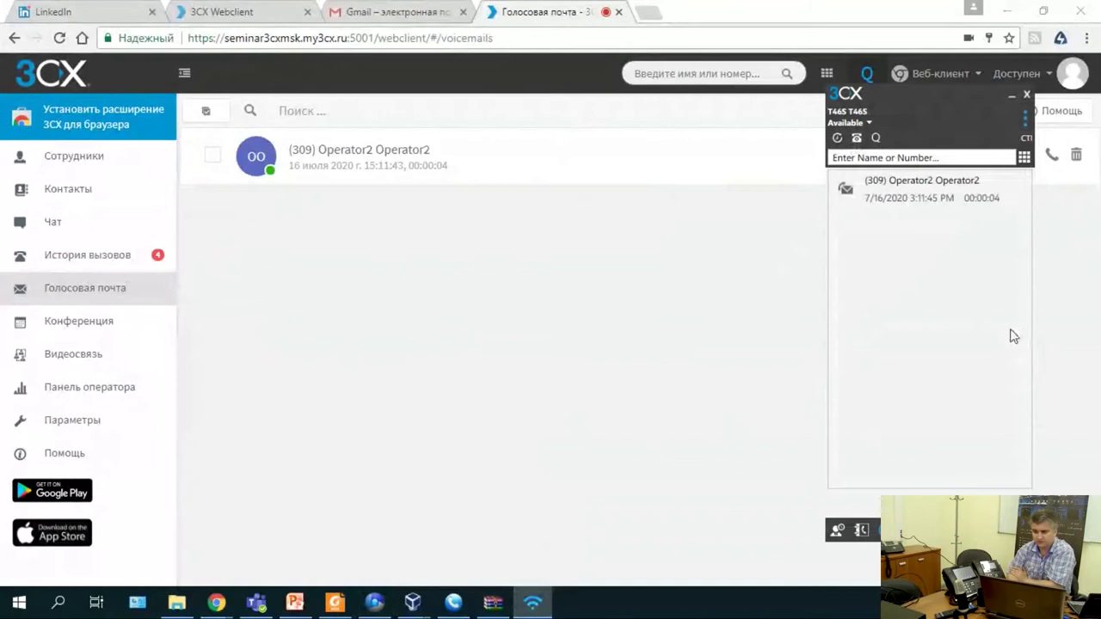
click(930, 199)
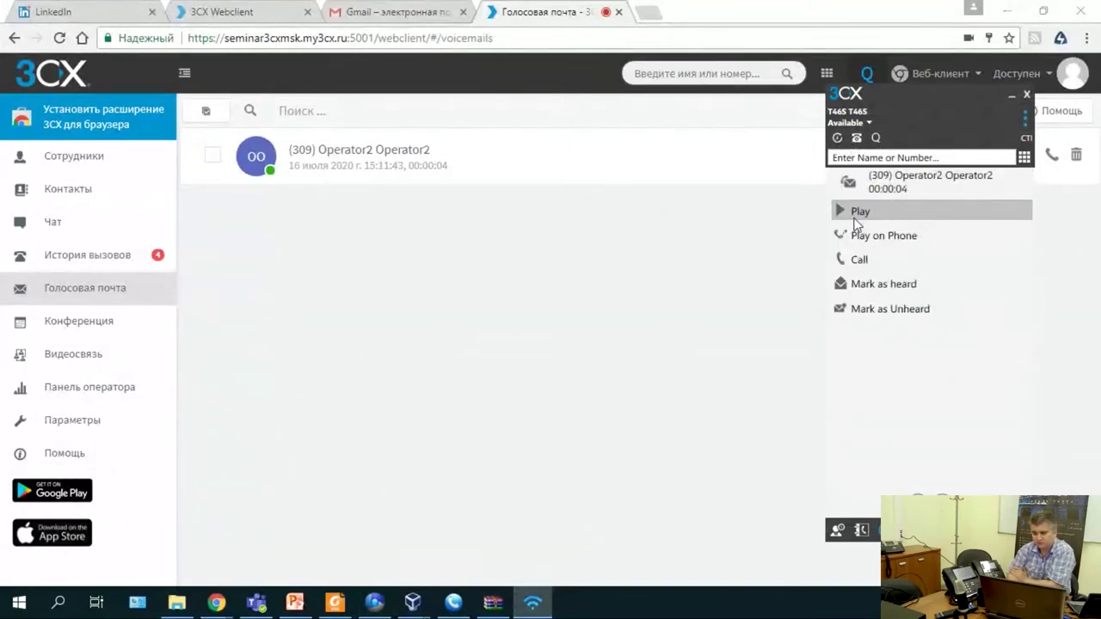
click(858, 224)
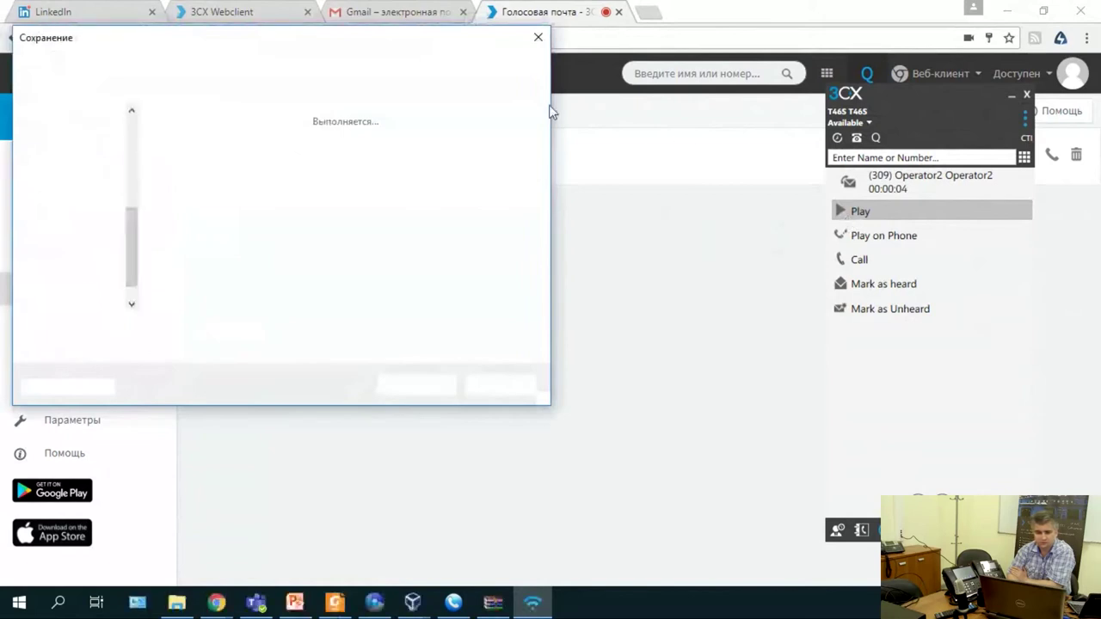
click(536, 39)
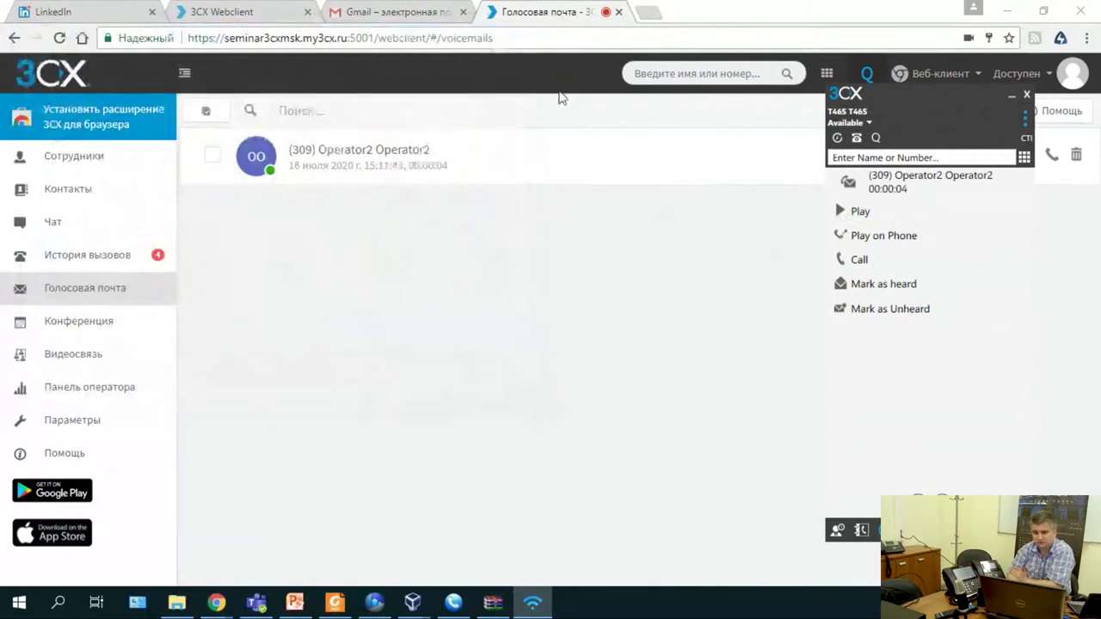
click(870, 237)
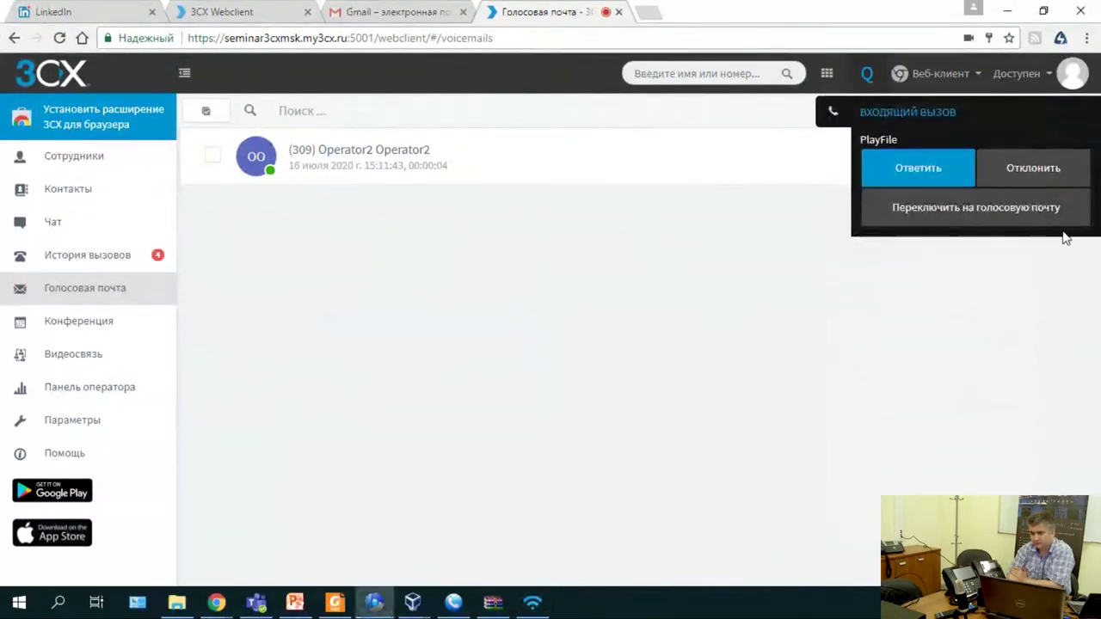
click(1028, 175)
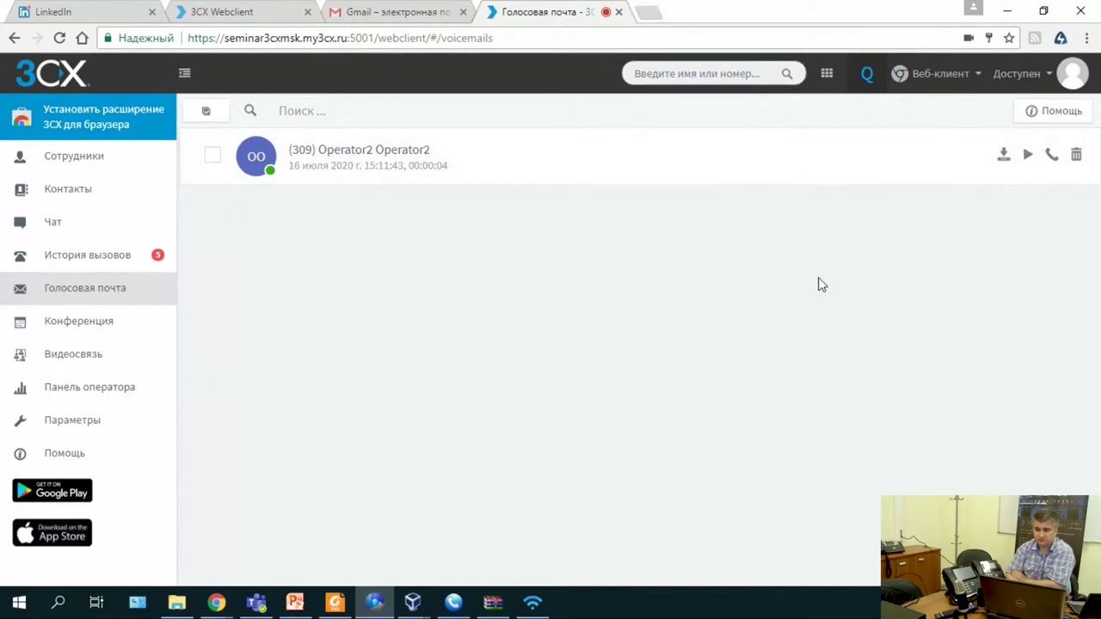
click(532, 602)
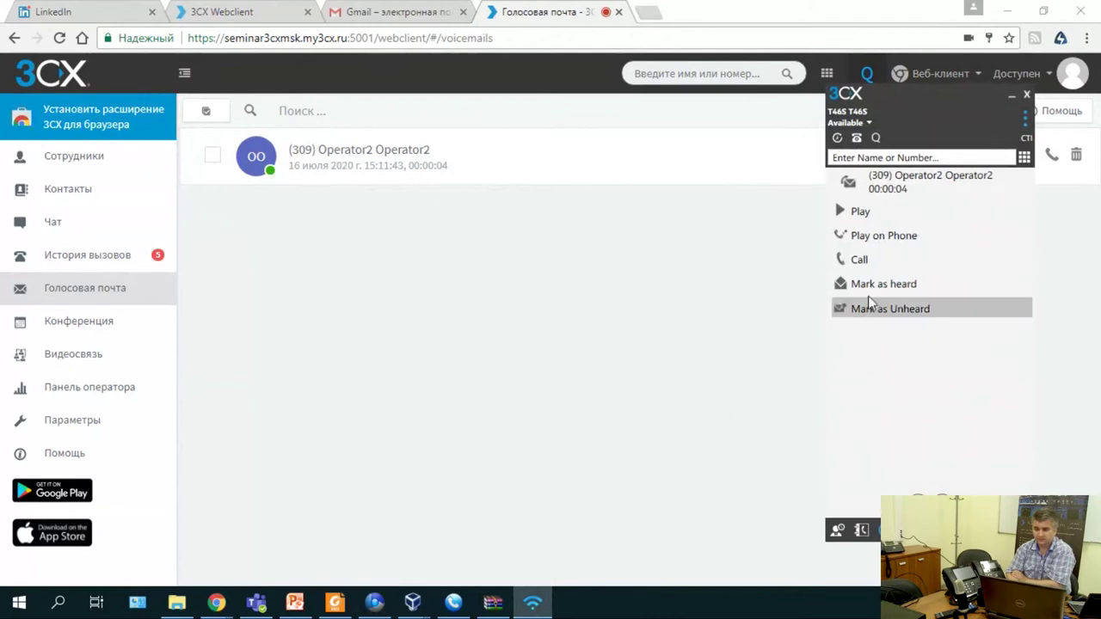
- Call Operator2 at 309 from the voicemail via the 309 softphone, hang up, return to the console
click(866, 260)
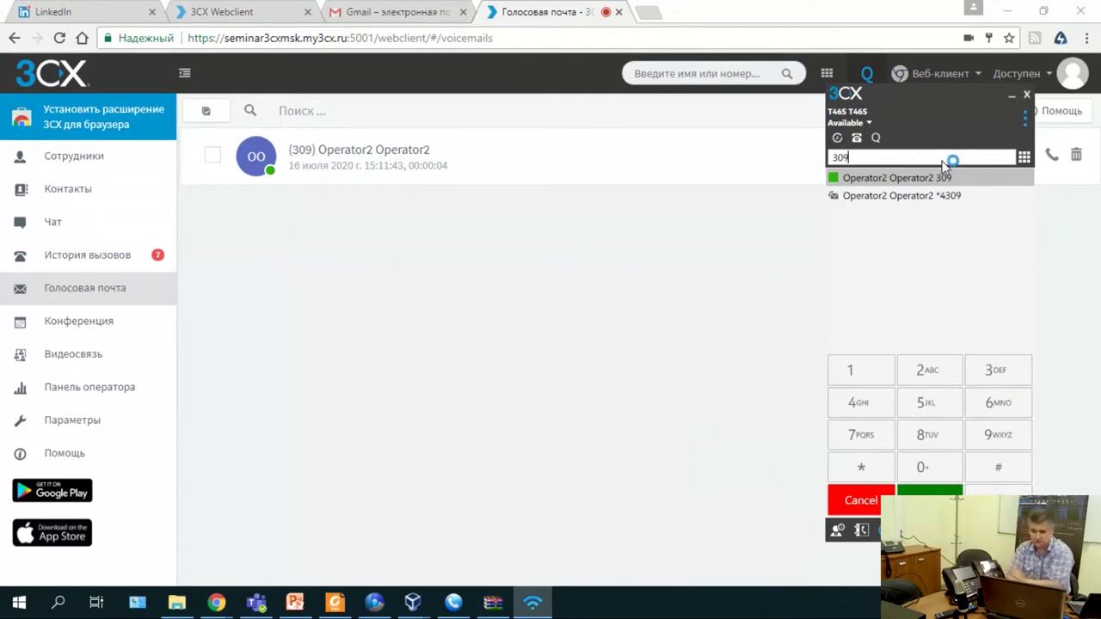
click(872, 135)
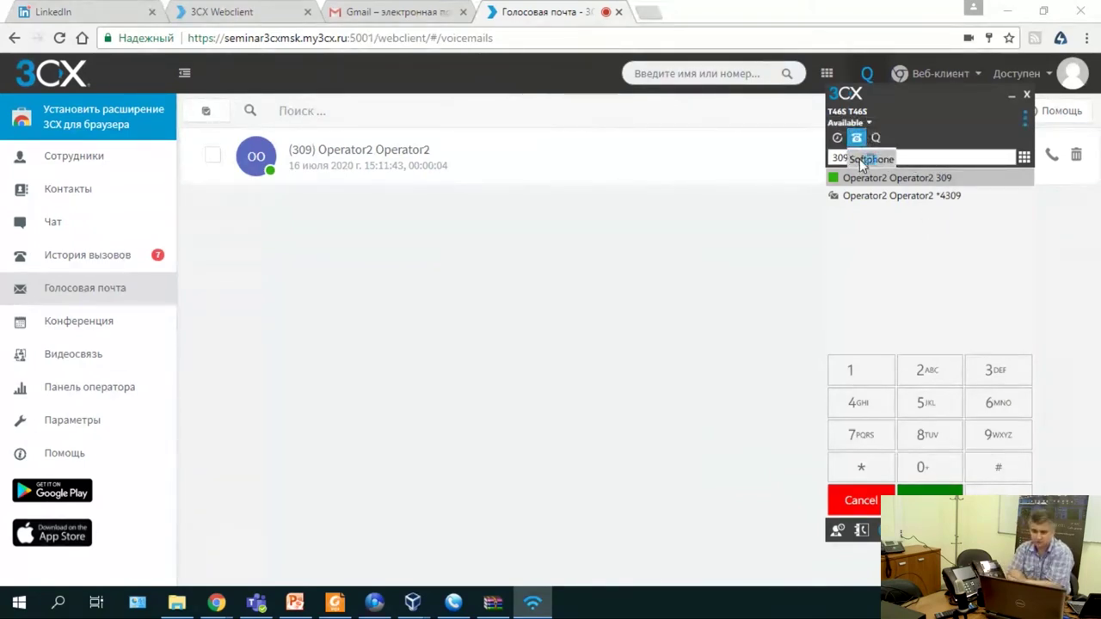
click(859, 158)
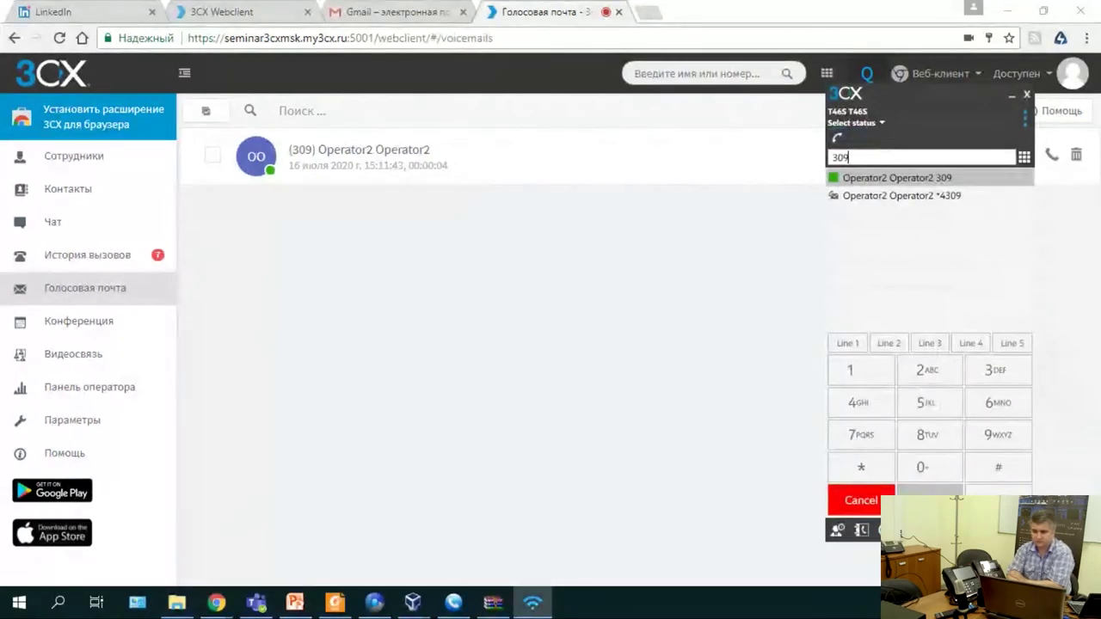
click(918, 178)
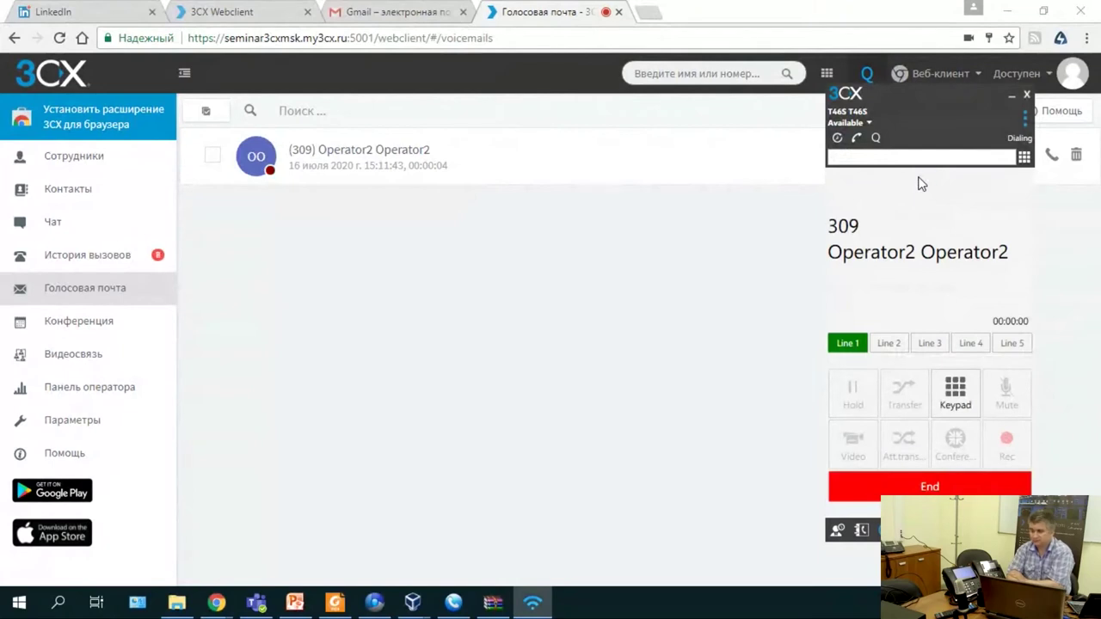
click(908, 486)
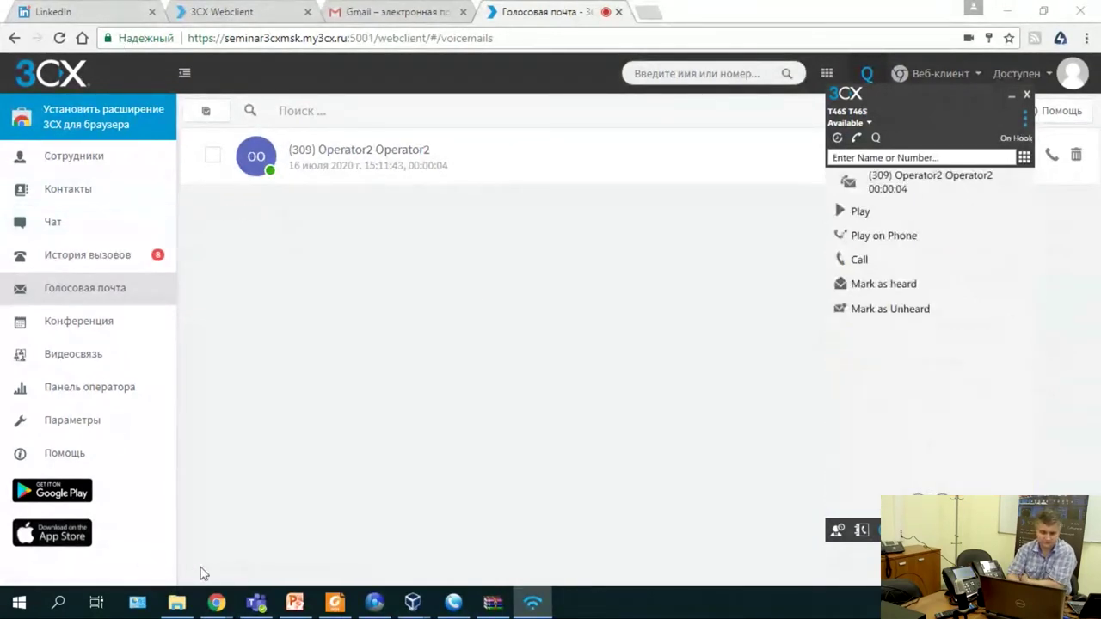
mouse_move(216, 602)
click(273, 542)
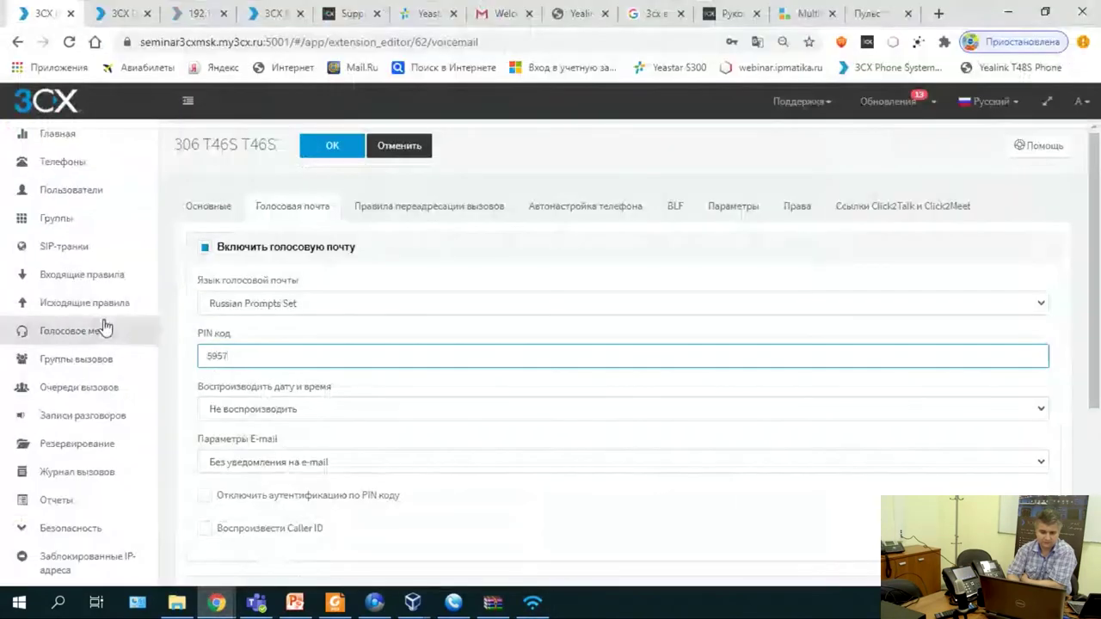
- Set extension 309 Operator2's no-answer forwarding timeout from 20 to 5 seconds, save, and open the 3CX client panel
click(73, 201)
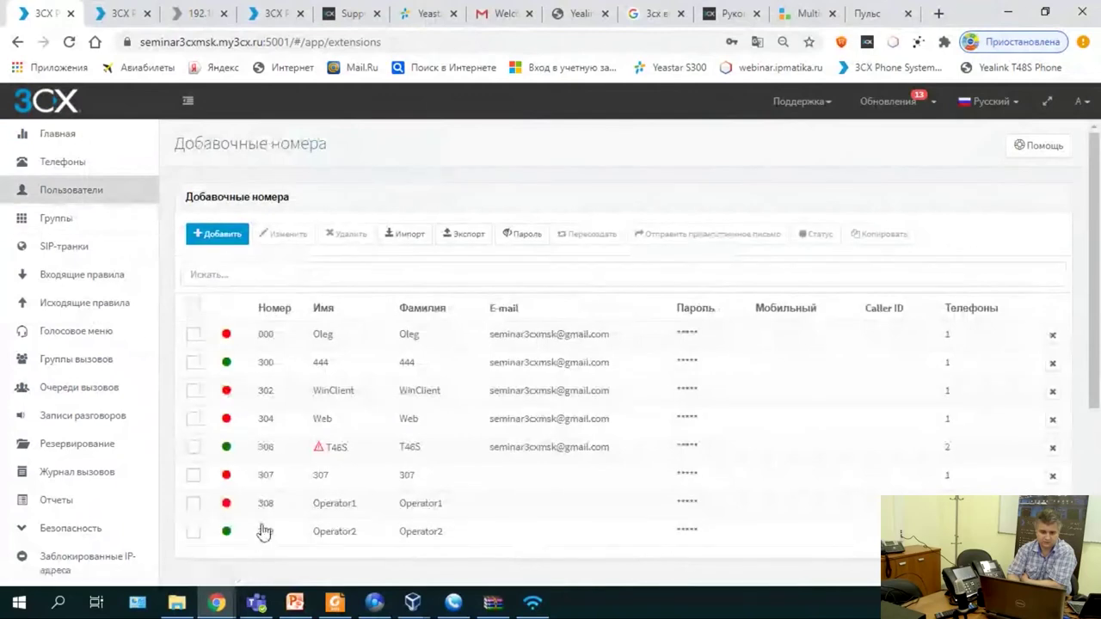
click(264, 532)
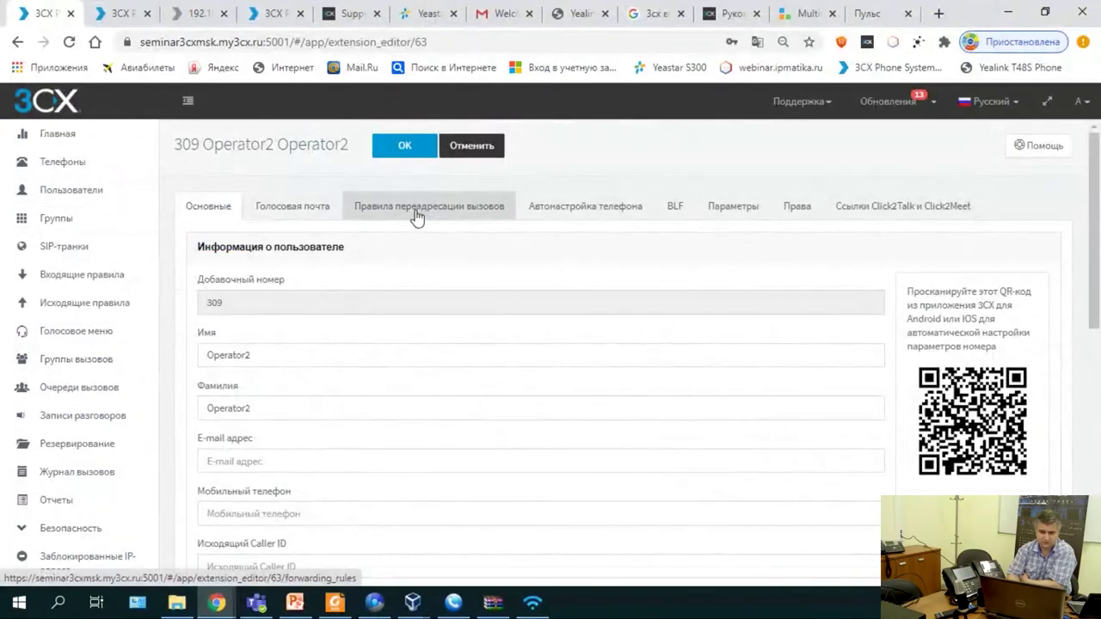
click(292, 208)
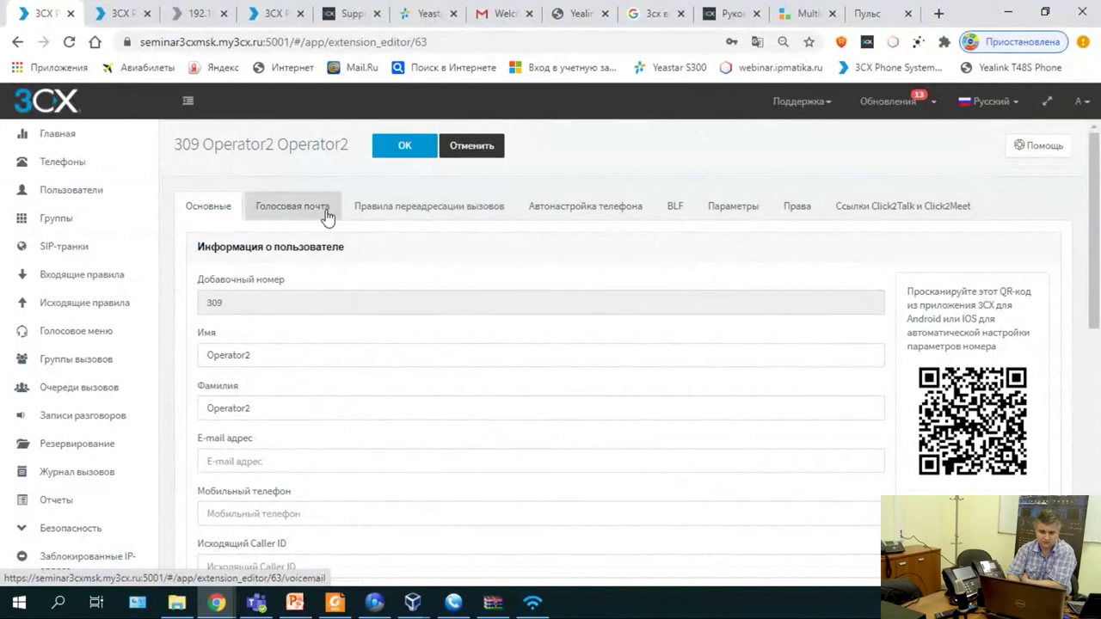
click(397, 212)
double_click(387, 359)
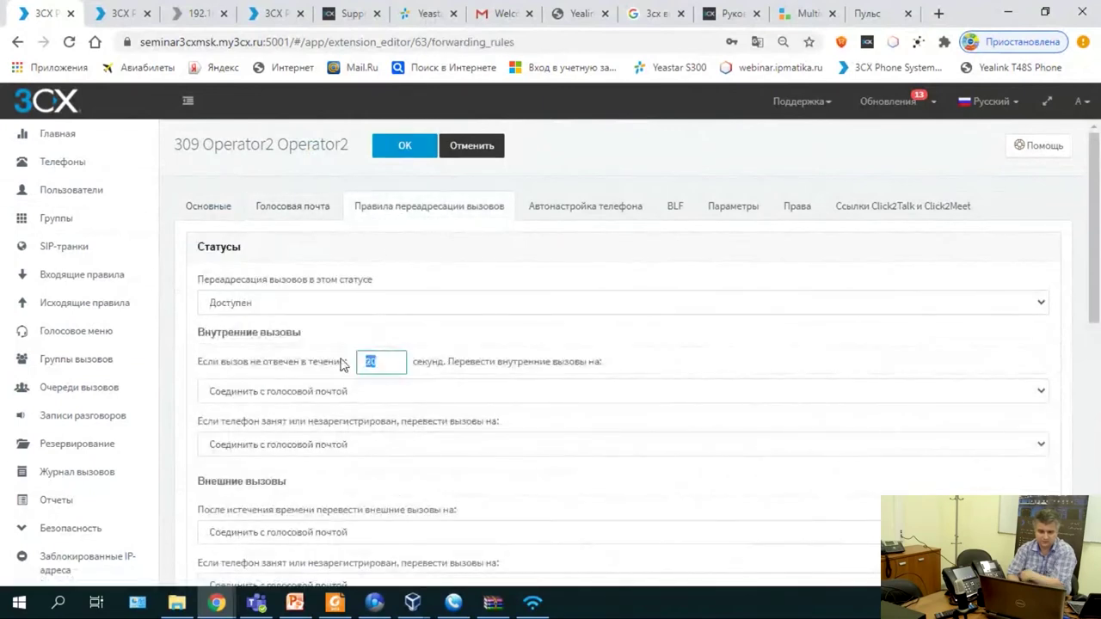
text(5)
click(409, 159)
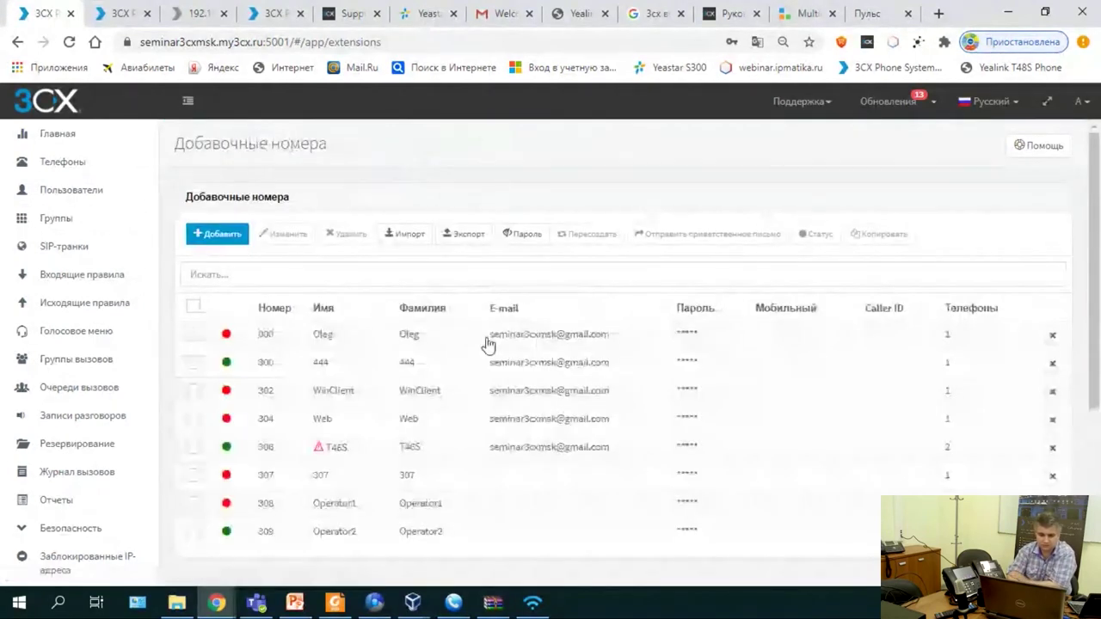
click(533, 602)
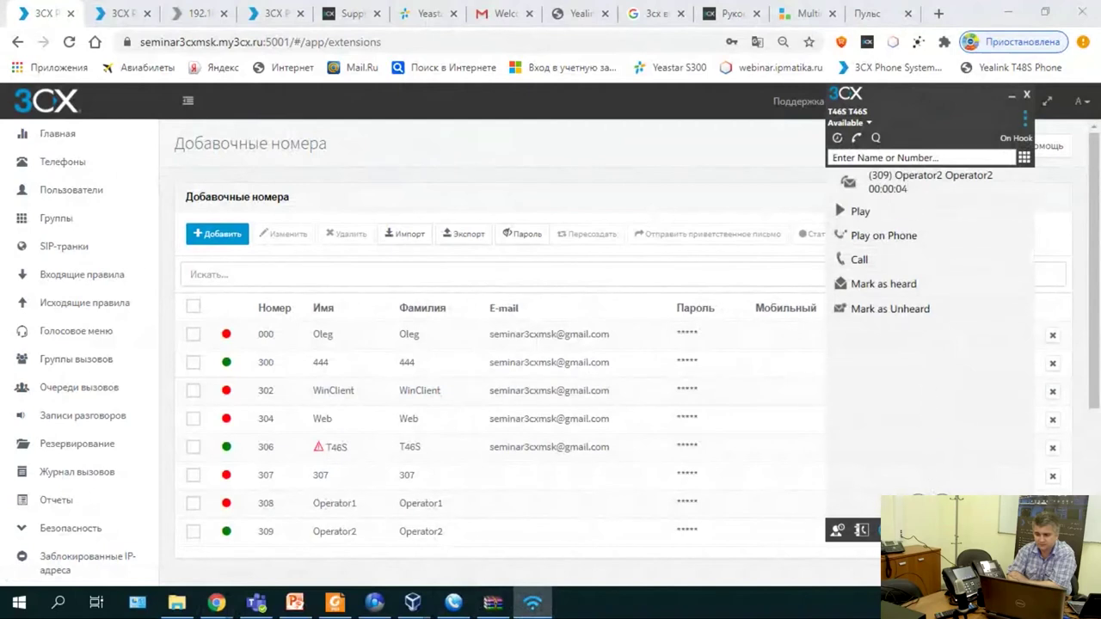
click(921, 379)
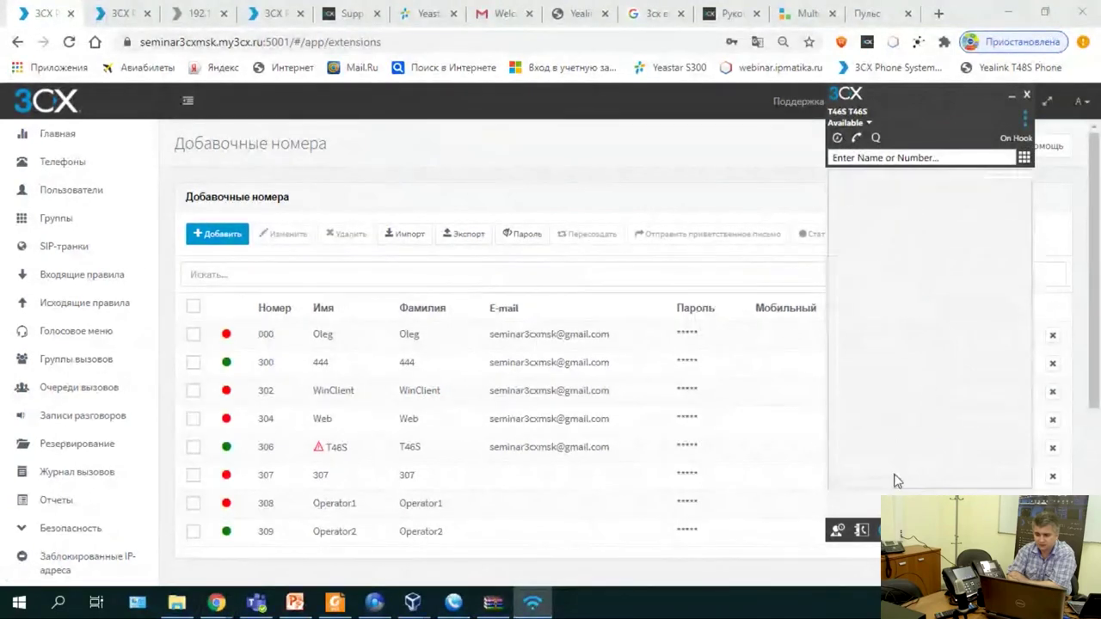
- Dial extension 309 on the Web Client dial pad and place the call
click(1024, 157)
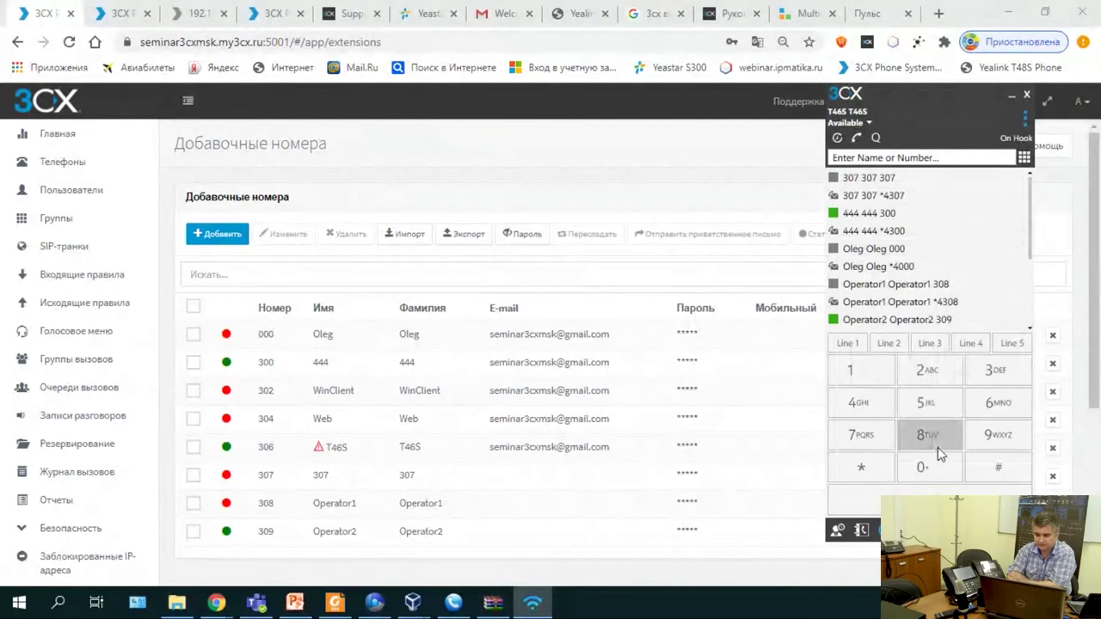
click(998, 370)
click(922, 467)
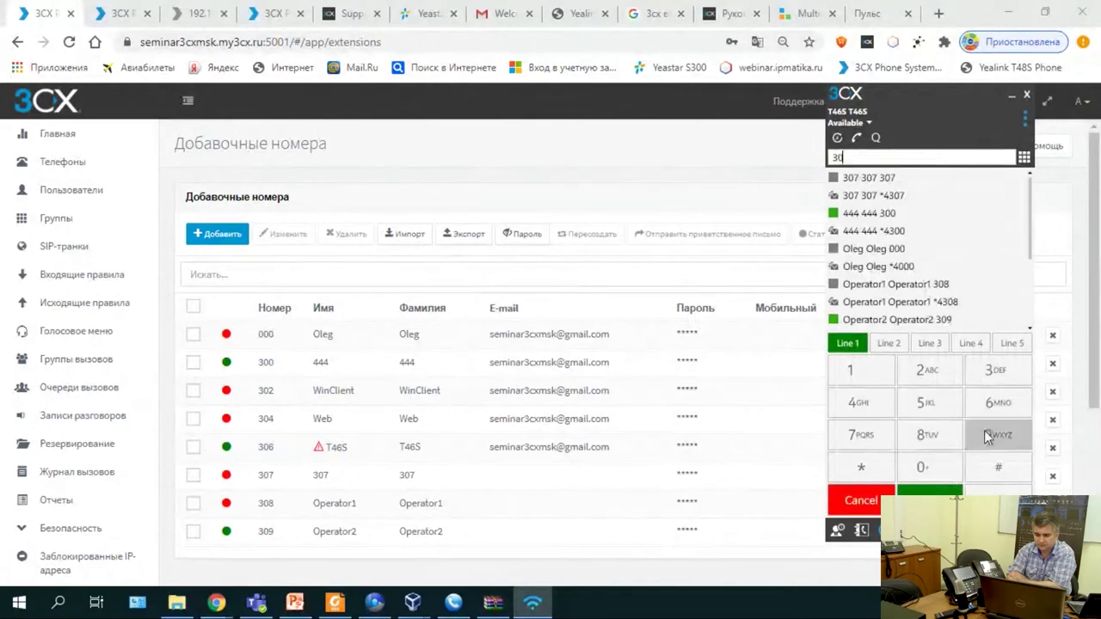
click(996, 434)
click(938, 499)
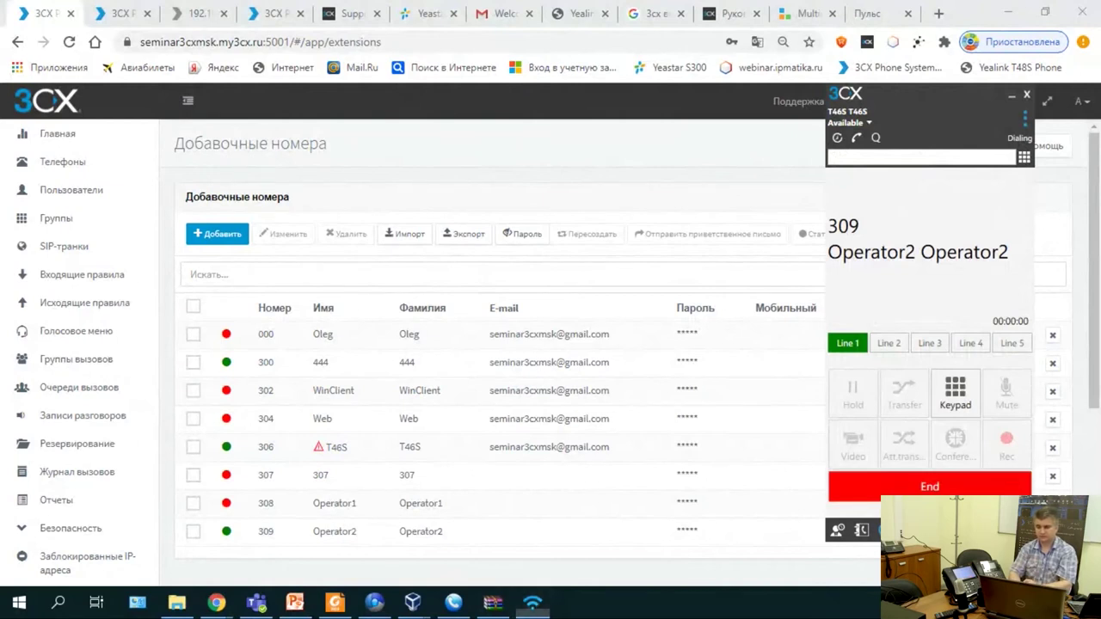
- During the call, send the # and 0 tones from the keypad, then move the client panel aside
click(871, 511)
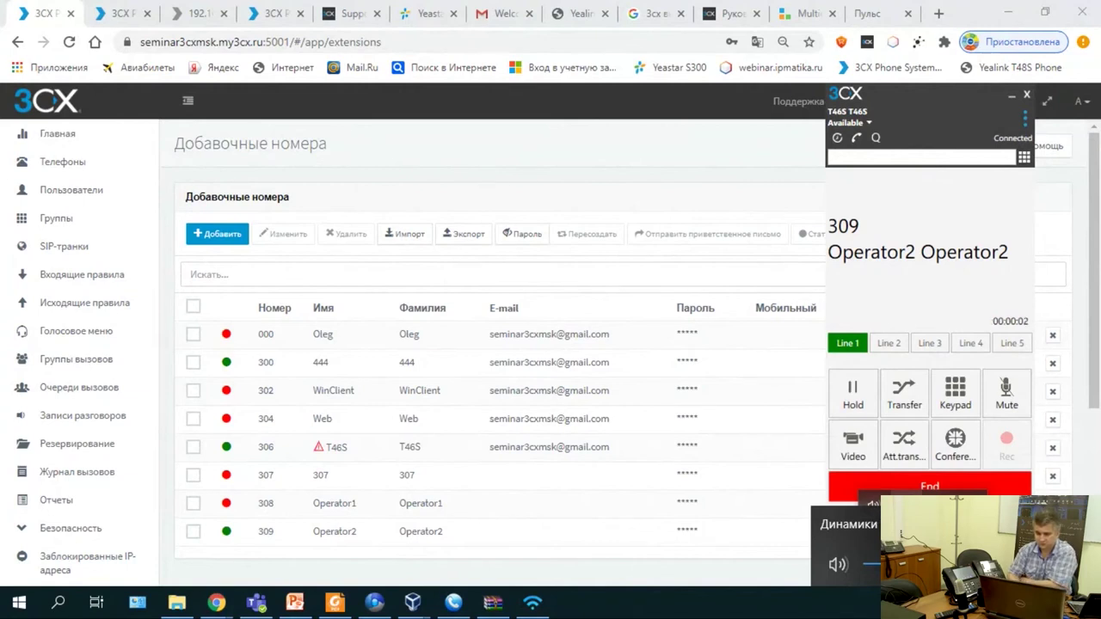
click(958, 391)
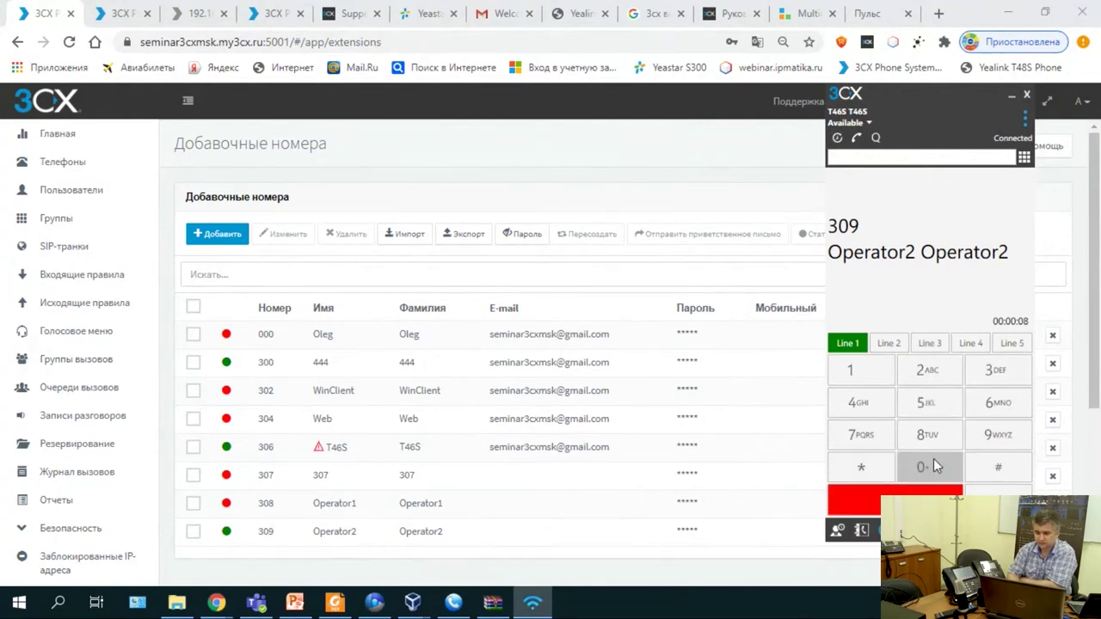
click(1010, 469)
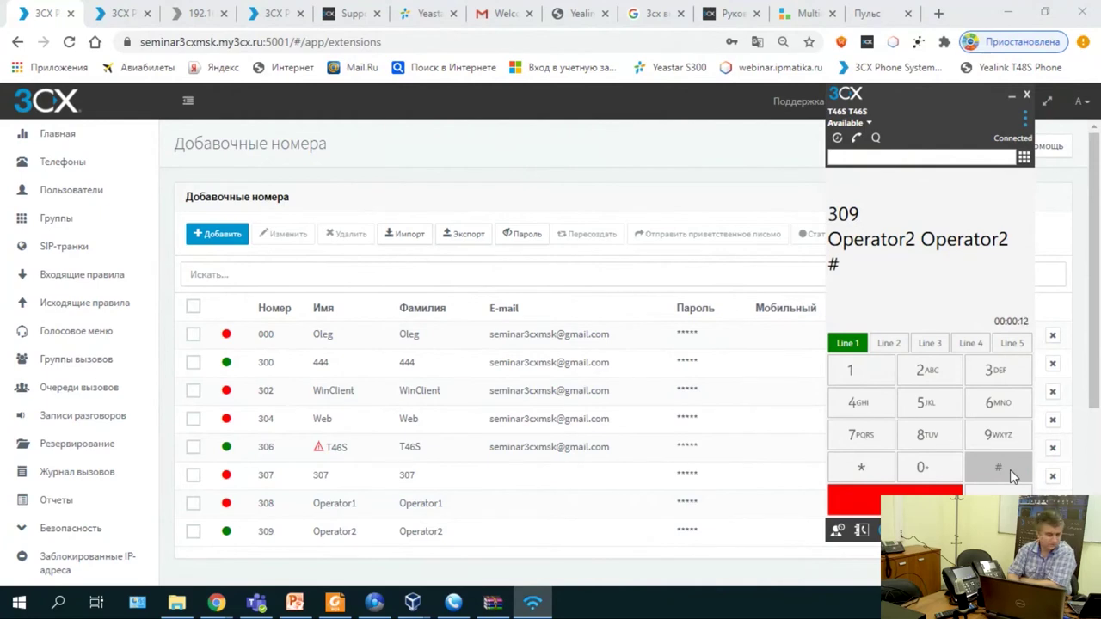
click(935, 464)
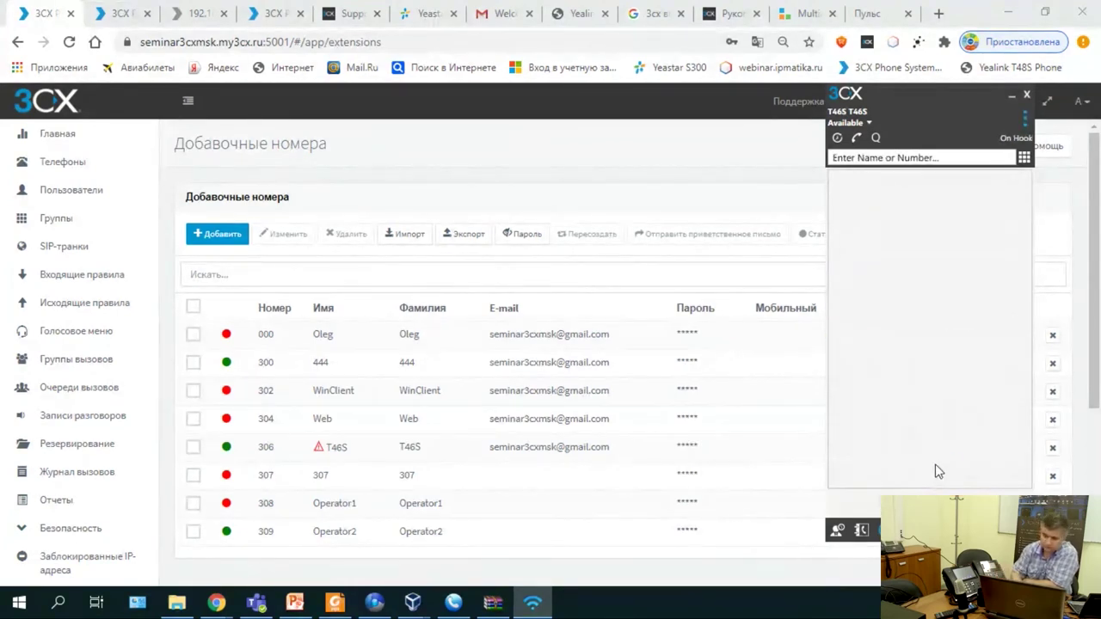
drag(922, 108, 943, 62)
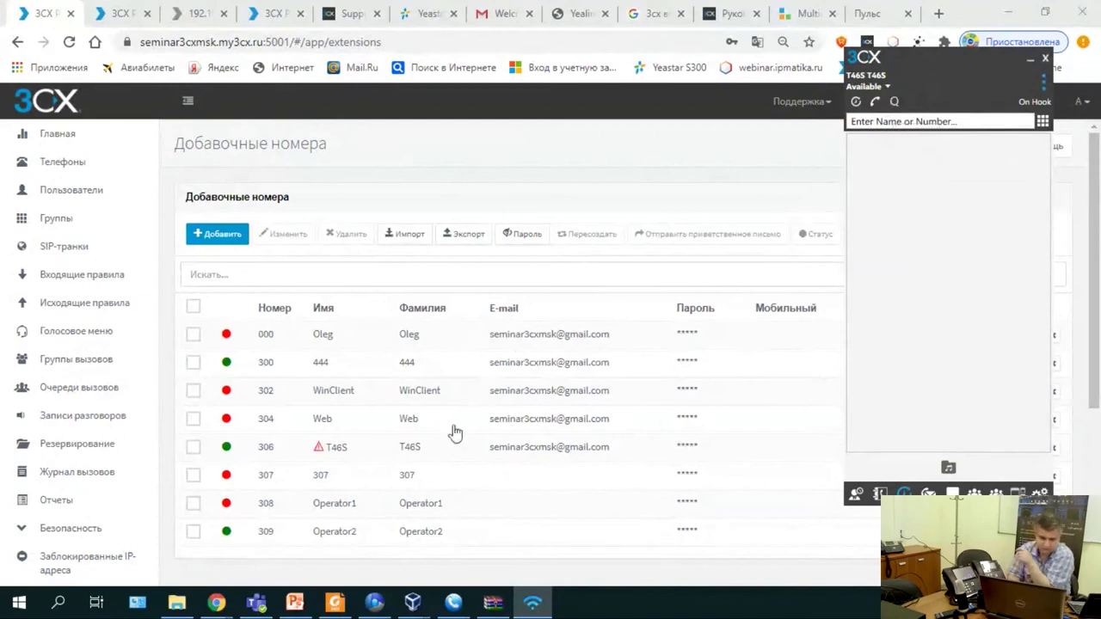
- Open extension 309 Operator2's settings from the Extensions list
click(284, 534)
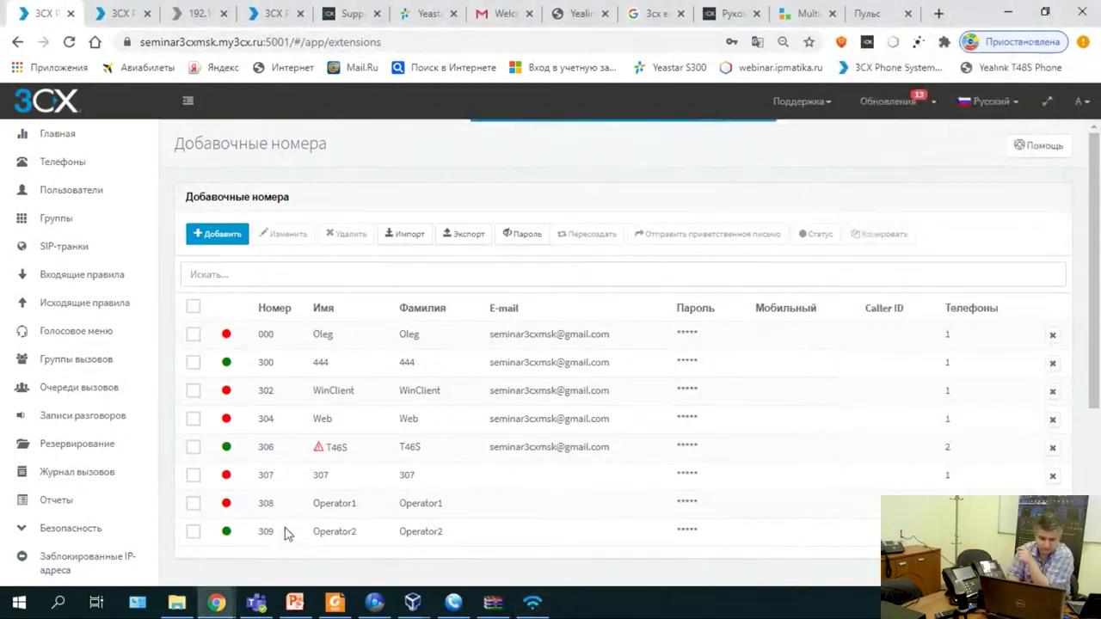
double_click(283, 530)
scroll(540, 444, down, 4)
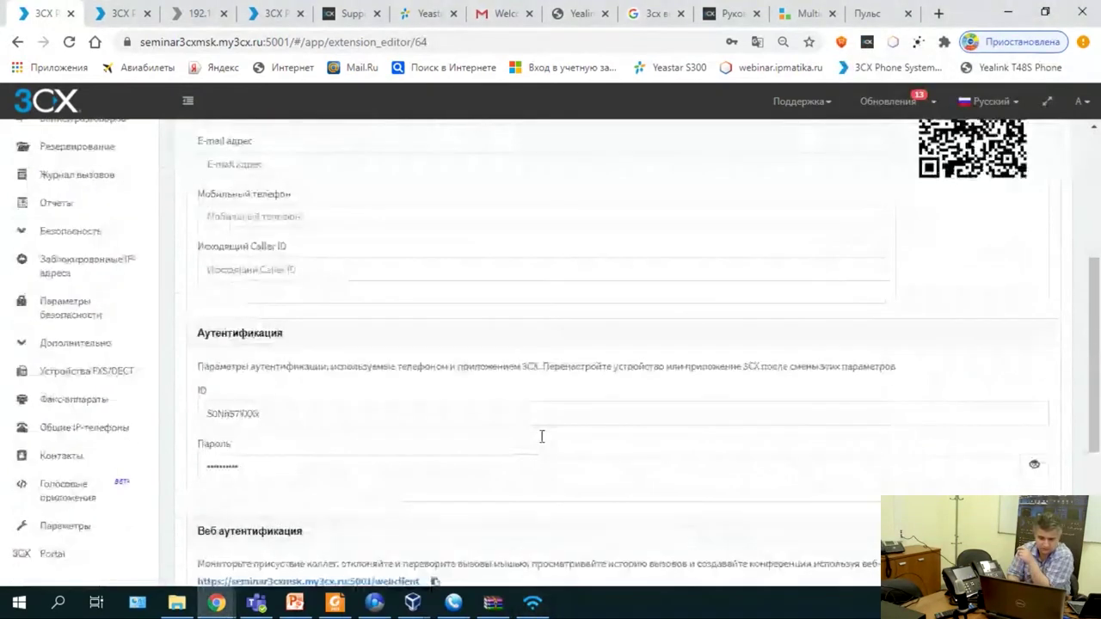
scroll(540, 444, up, 4)
scroll(262, 396, down, 6)
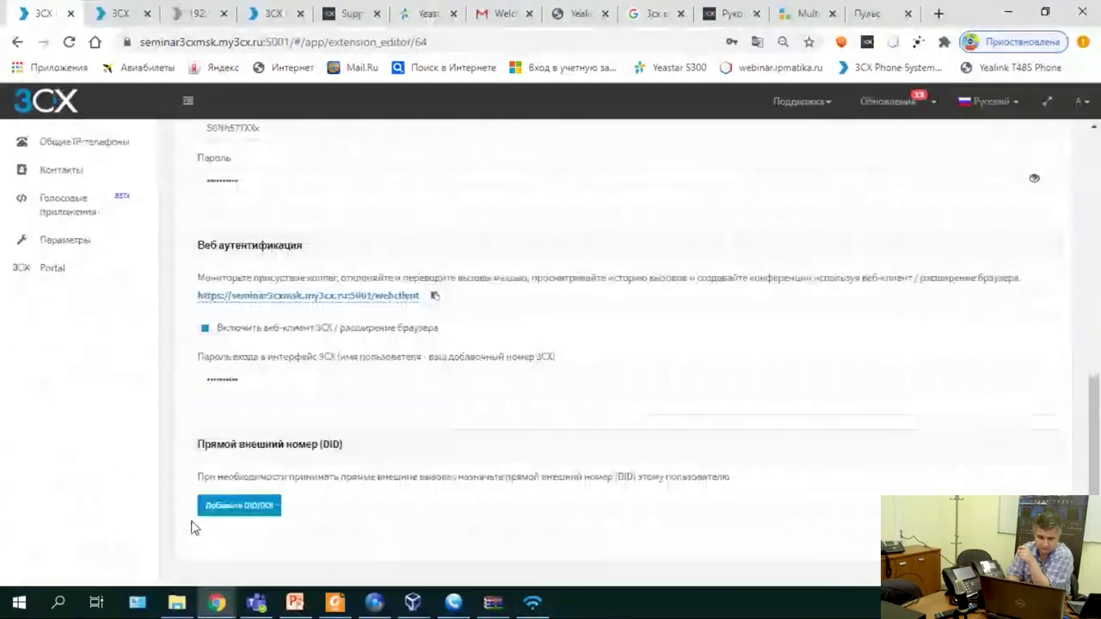
- Open the Settings section in a new tab and go to Dial Codes
right_click(76, 247)
click(115, 255)
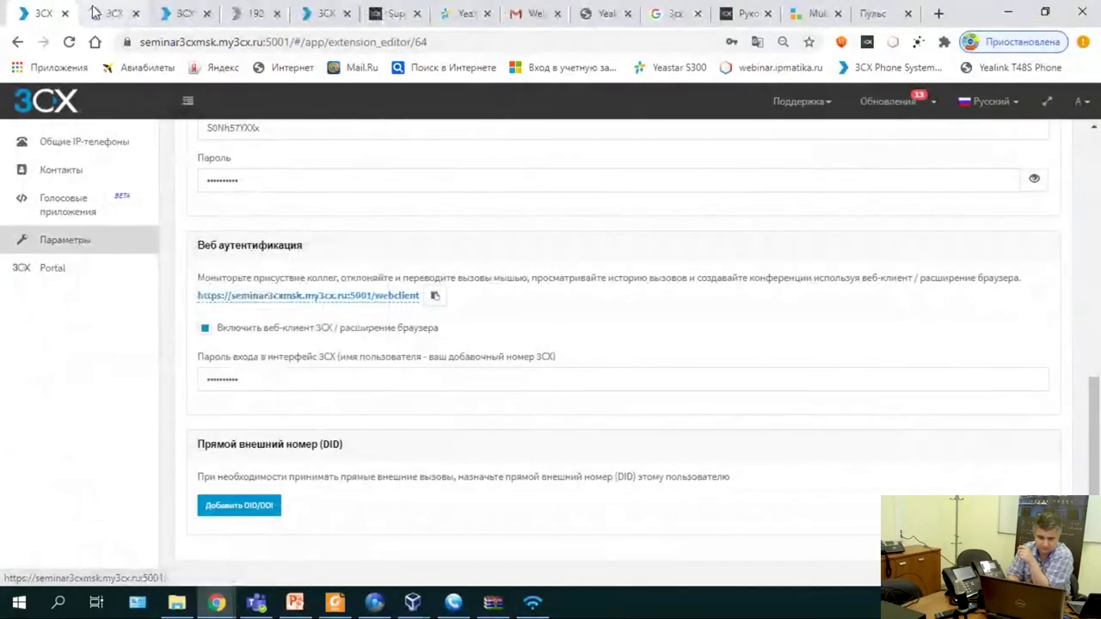
click(108, 17)
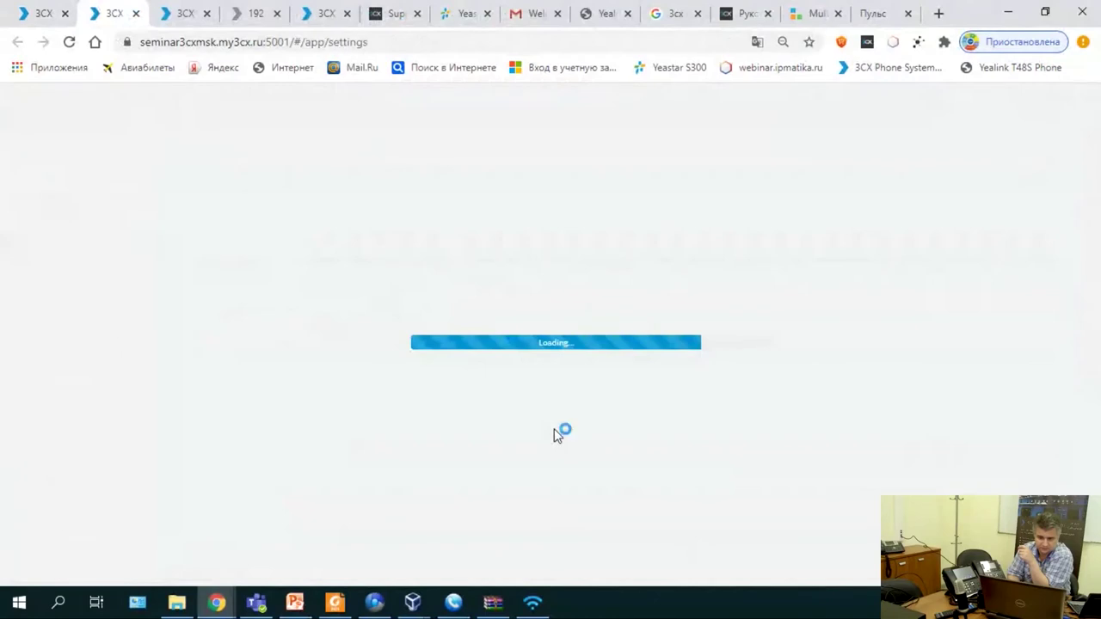
scroll(555, 437, down, 3)
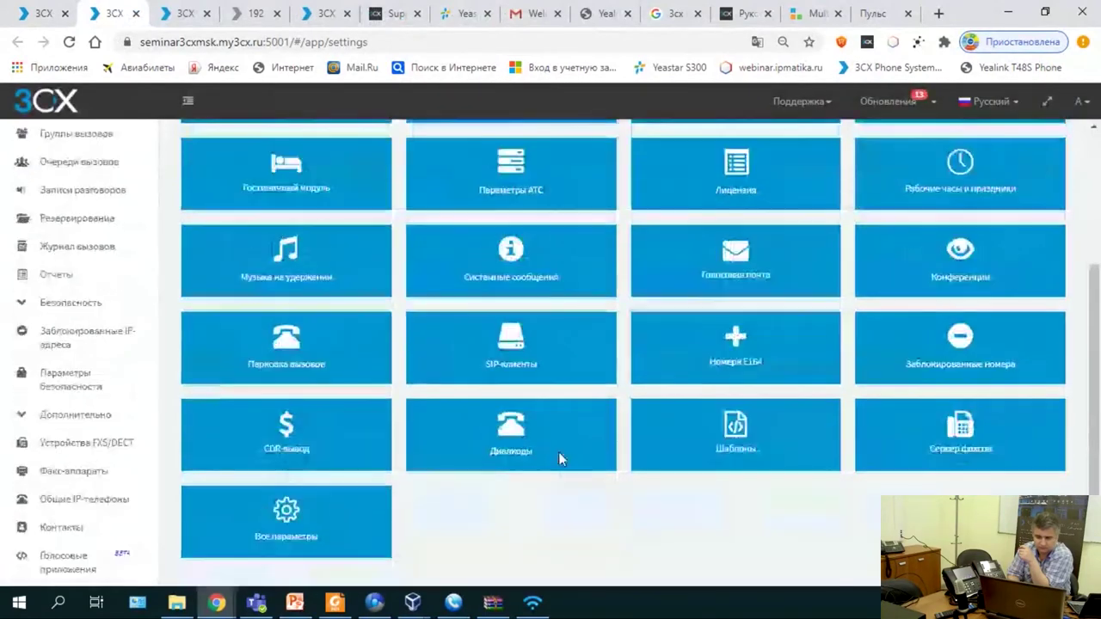
click(536, 420)
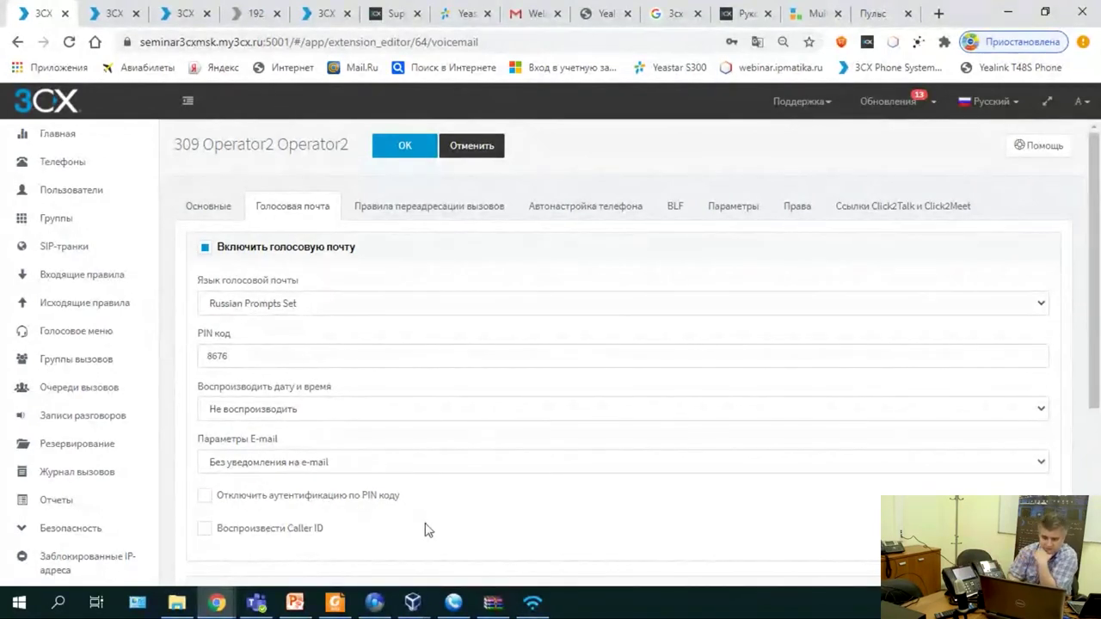
- Turn off PIN authentication for extension 309's voicemail and save
scroll(442, 525, down, 3)
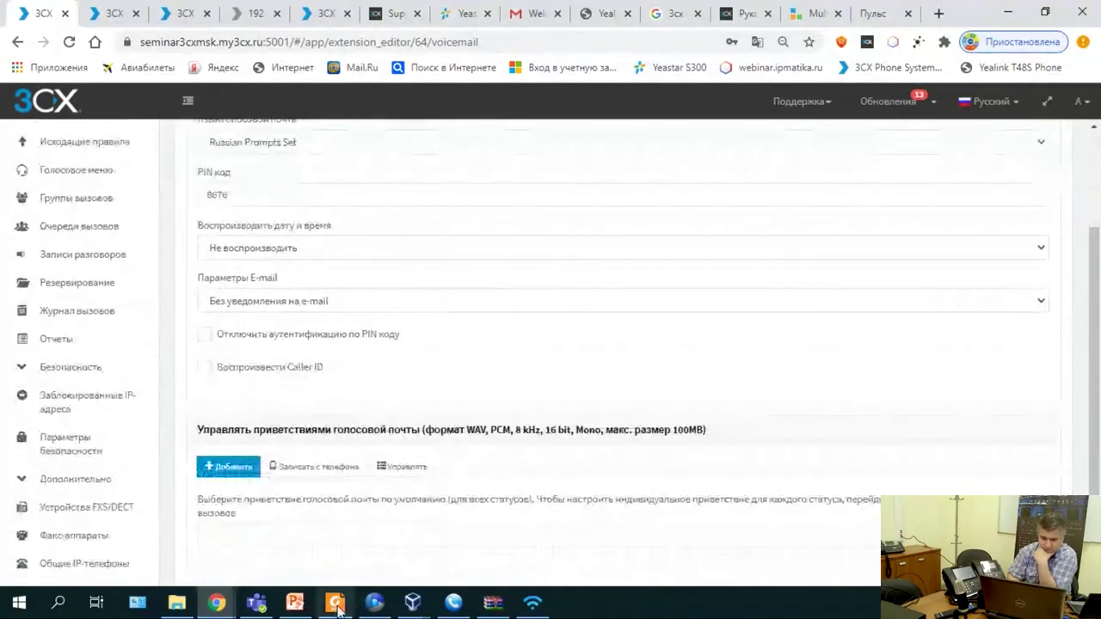
click(334, 603)
key(alt+Tab)
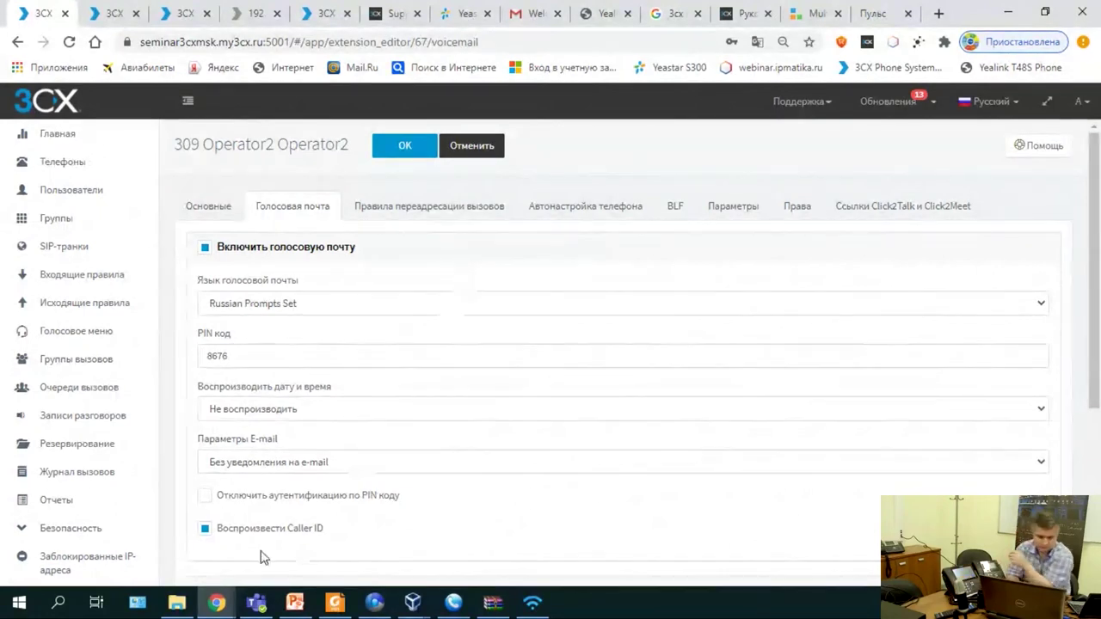
click(208, 495)
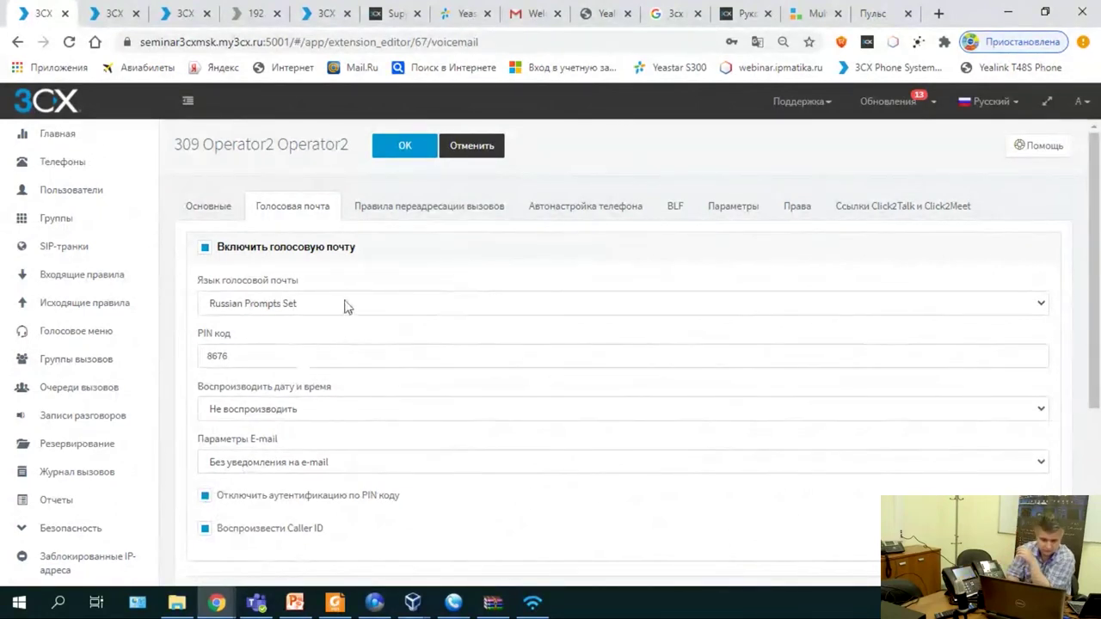
click(413, 157)
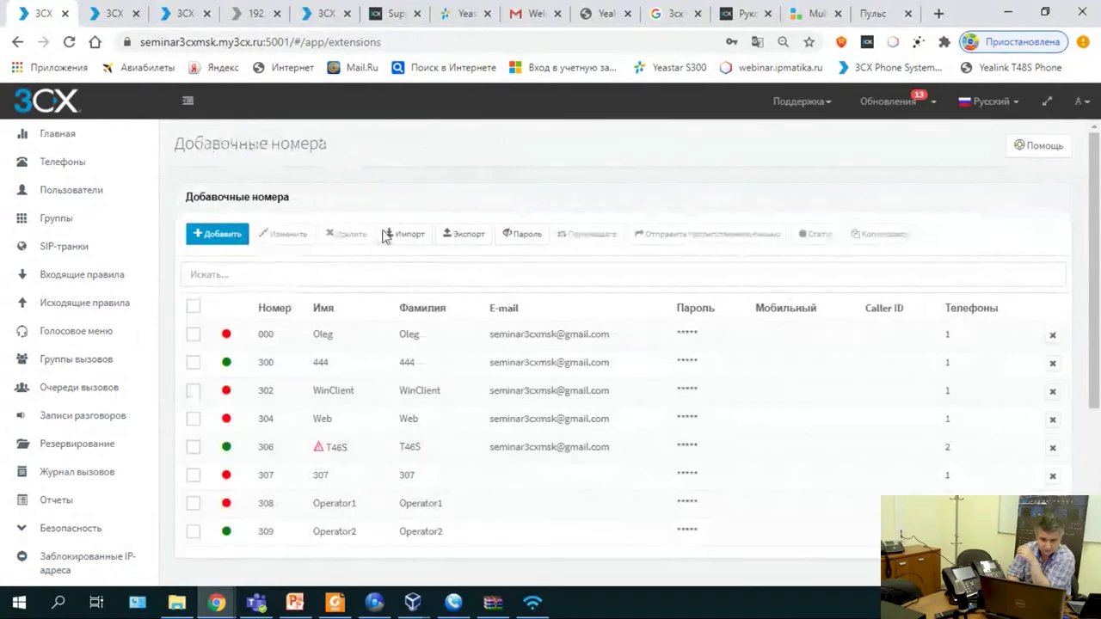
- Reopen extension 309 Operator2 and review its Голосовая почта settings with Russian Prompts Set
double_click(289, 542)
scroll(437, 453, down, 4)
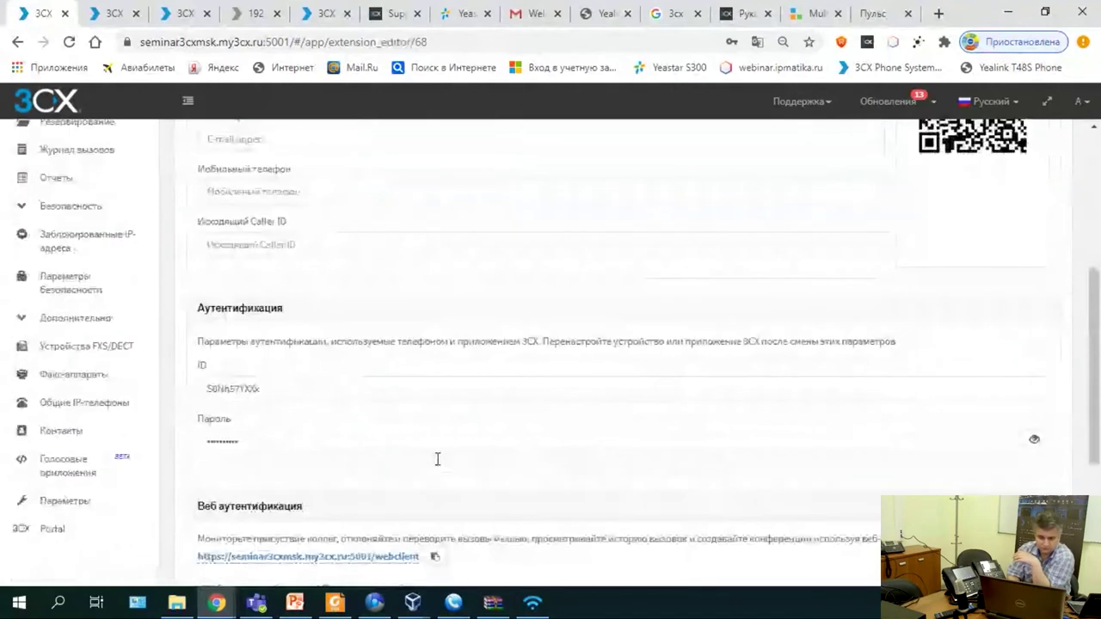
scroll(437, 459, up, 5)
click(340, 209)
scroll(636, 421, down, 5)
scroll(641, 438, up, 3)
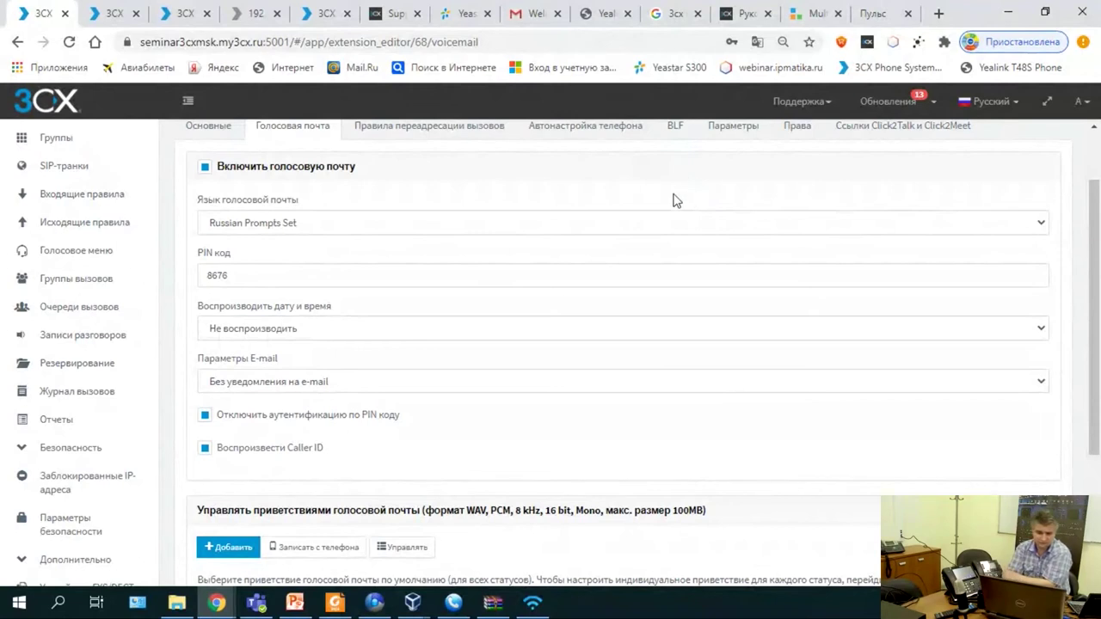
scroll(674, 197, down, 1)
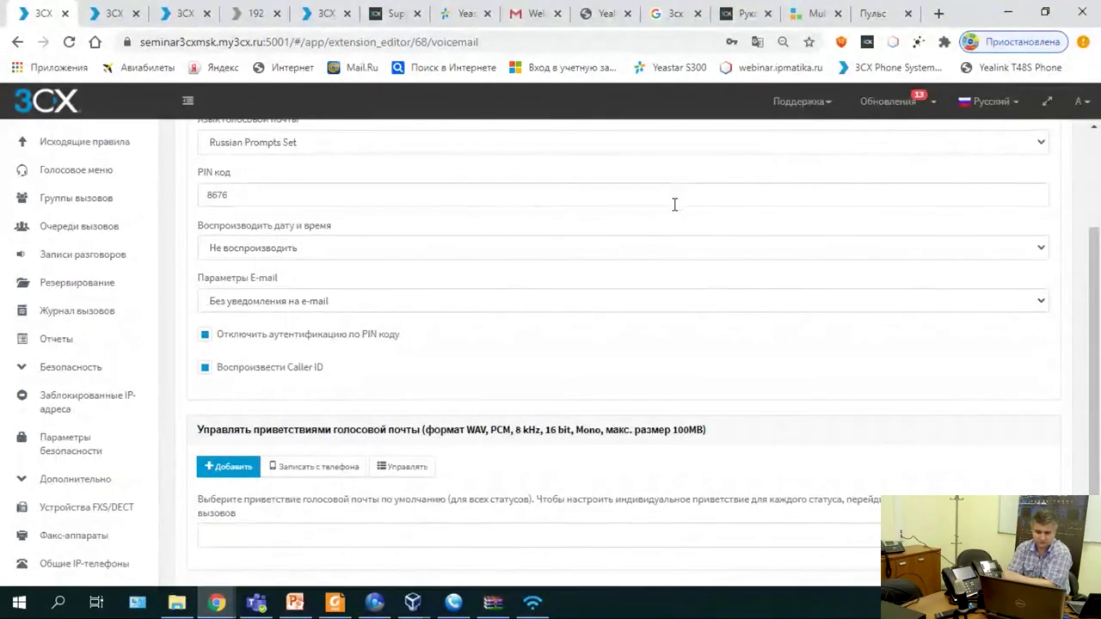
scroll(675, 201, up, 2)
scroll(675, 212, down, 3)
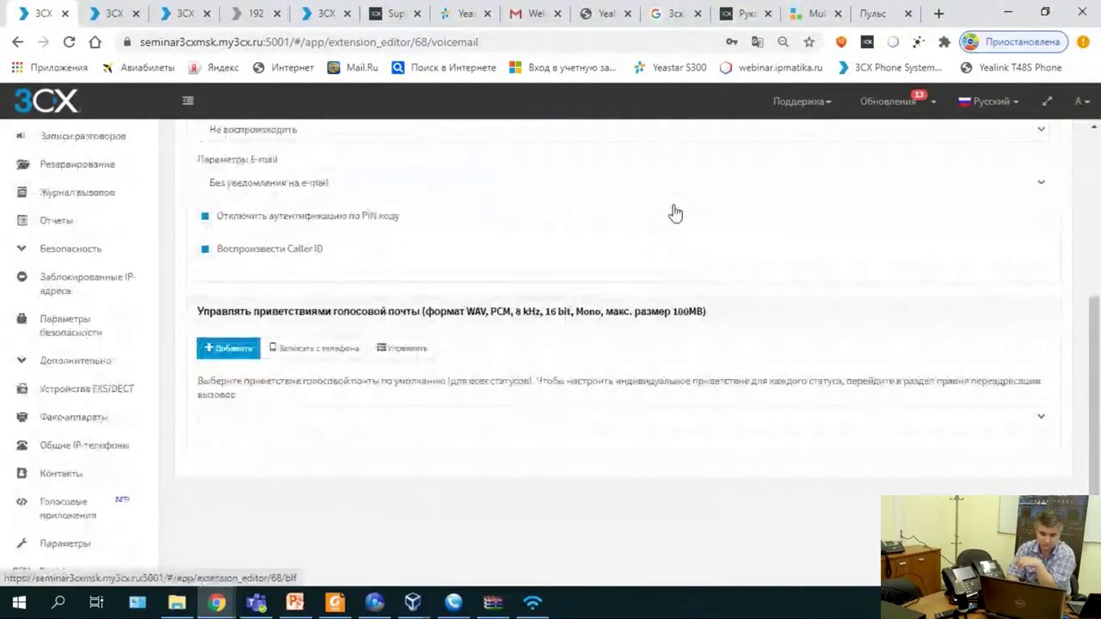
scroll(674, 211, up, 2)
key(alt+Tab)
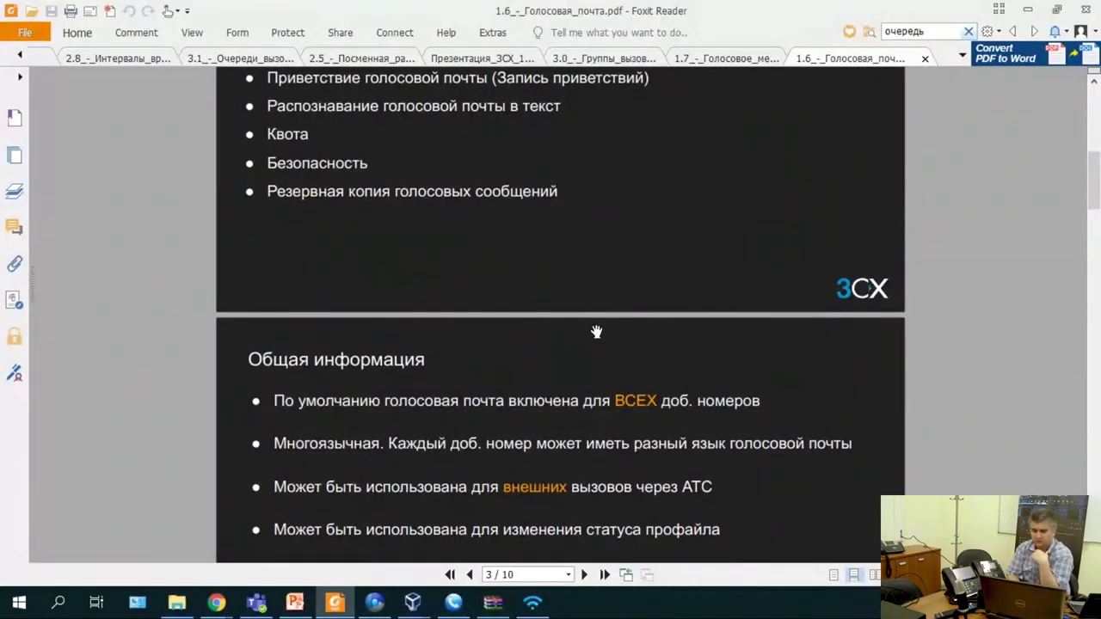
- Read the voicemail PDF from page 2 to the notifications slide on page 4, then return to 3CX
scroll(596, 327, down, 2)
scroll(596, 330, up, 3)
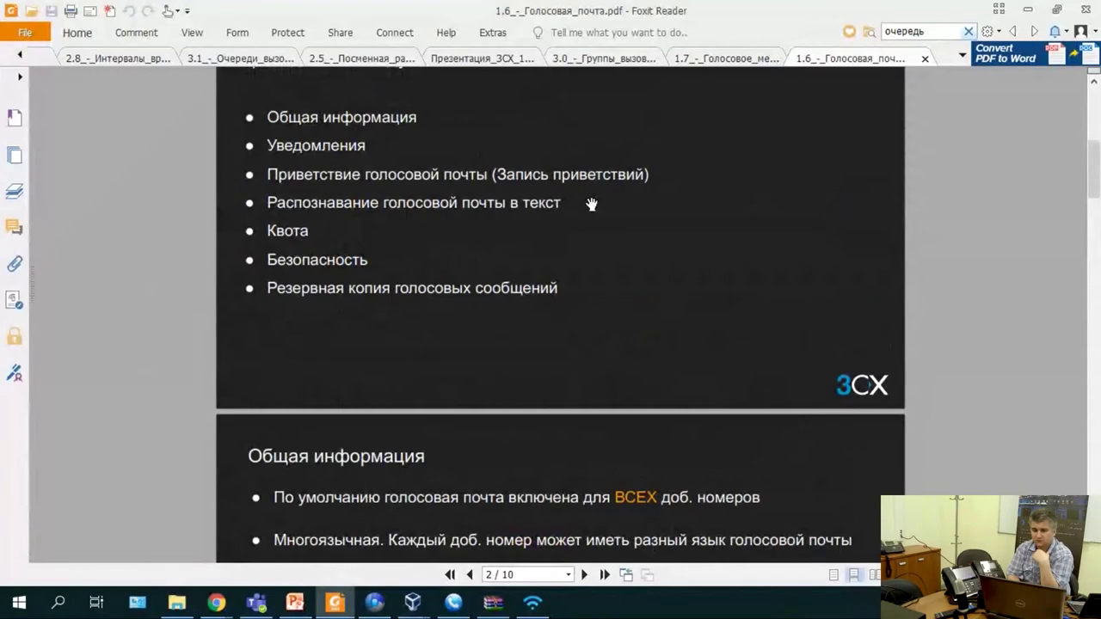
scroll(538, 277, down, 6)
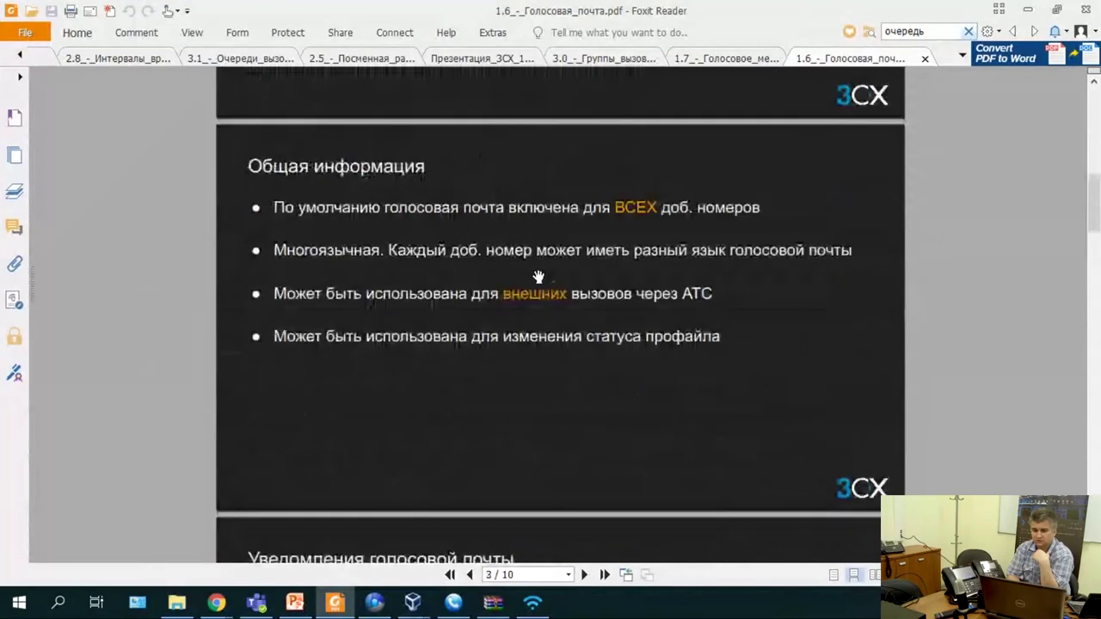
scroll(538, 277, down, 1)
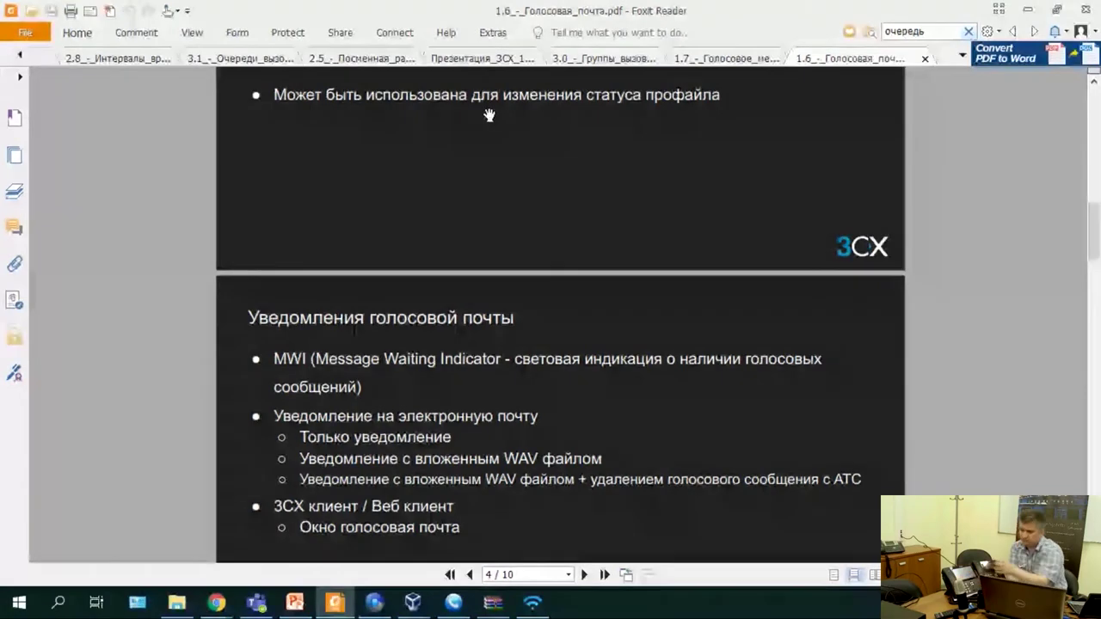
scroll(525, 344, down, 1)
key(alt+Tab)
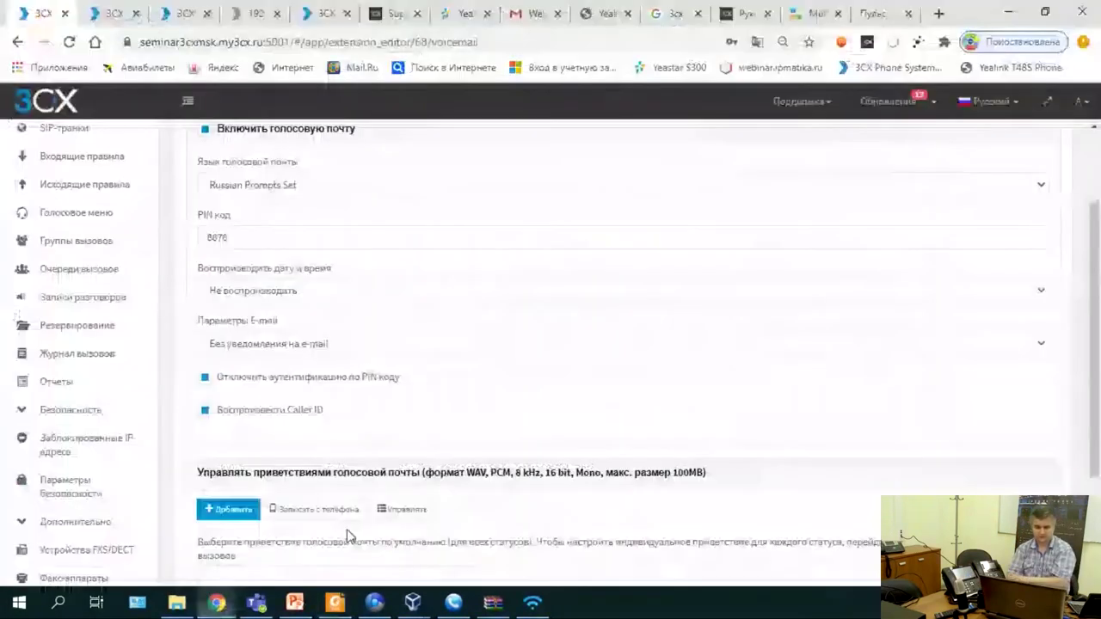
- Close the Yealink multicast image tab and the blank new tab, returning to the Google results
scroll(490, 330, up, 2)
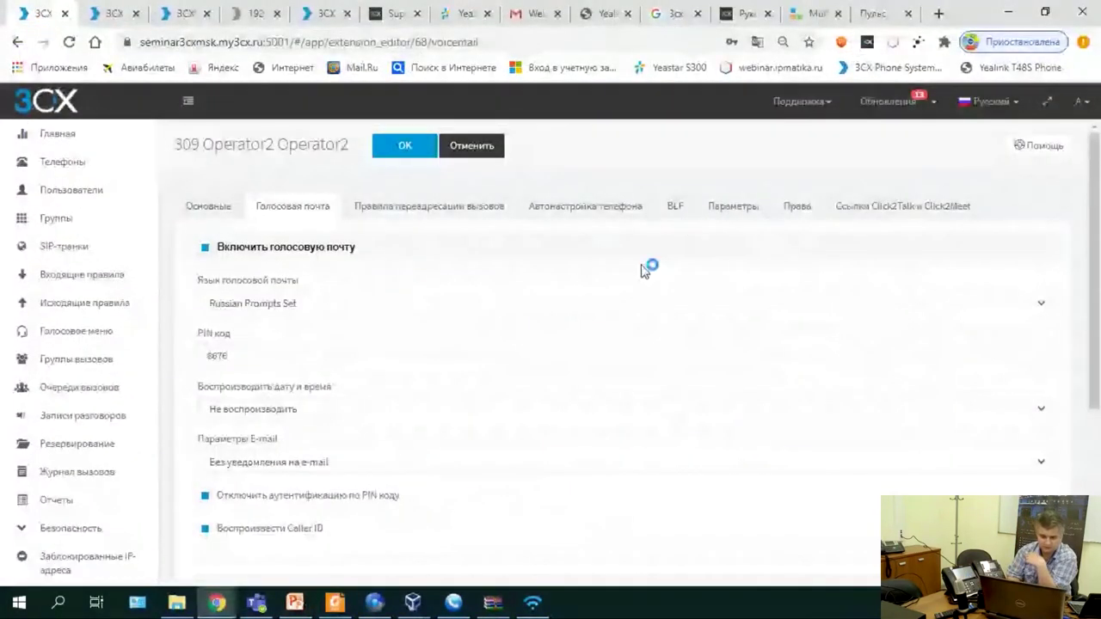
click(817, 19)
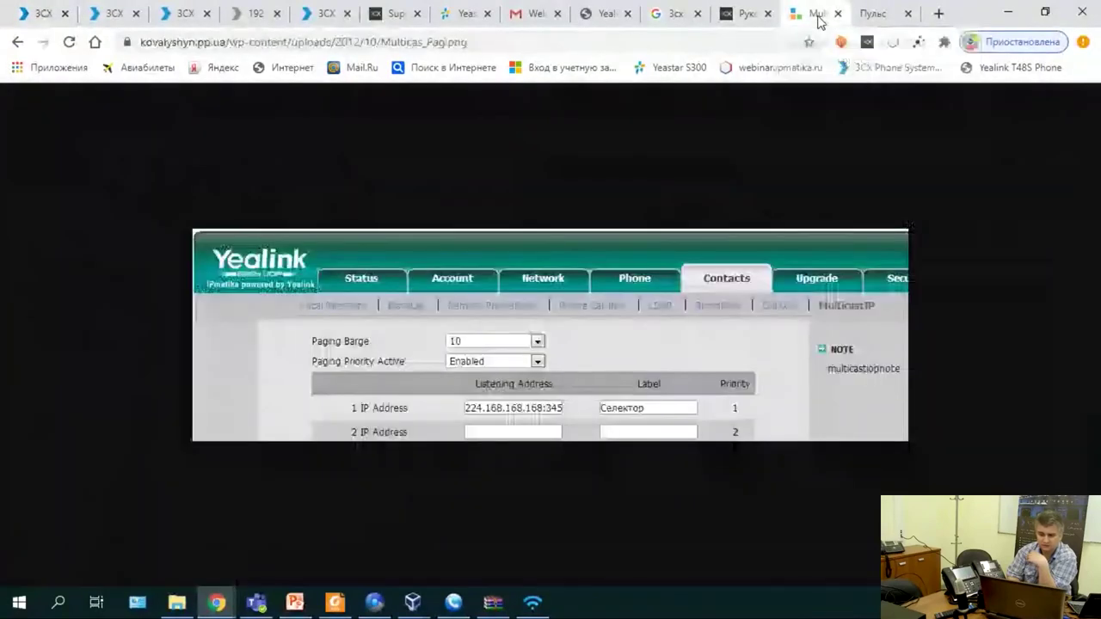
click(836, 14)
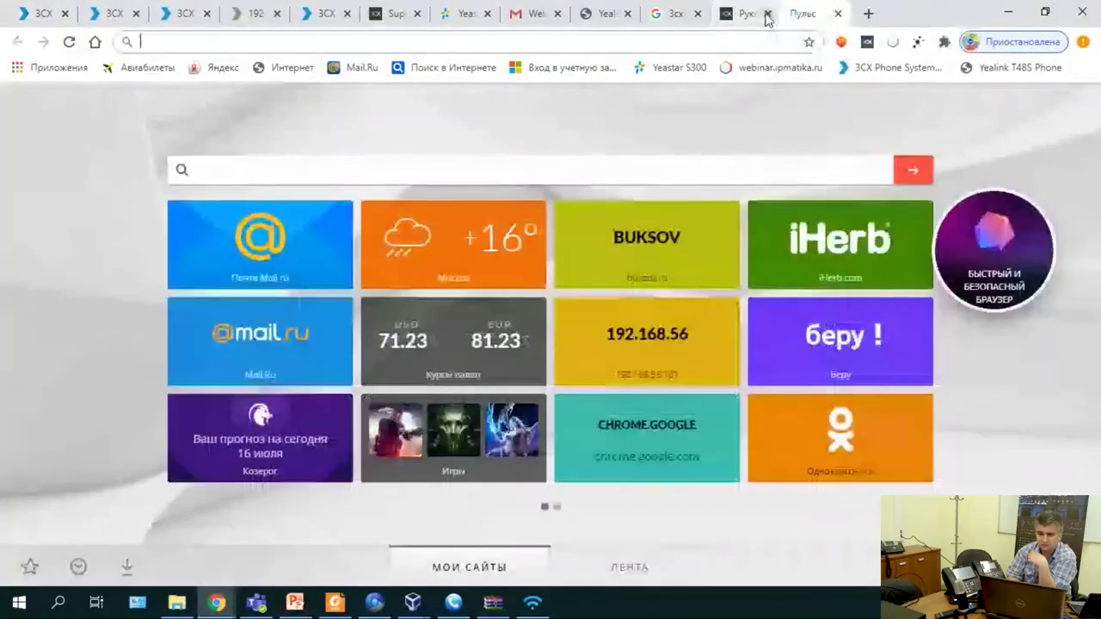
click(837, 14)
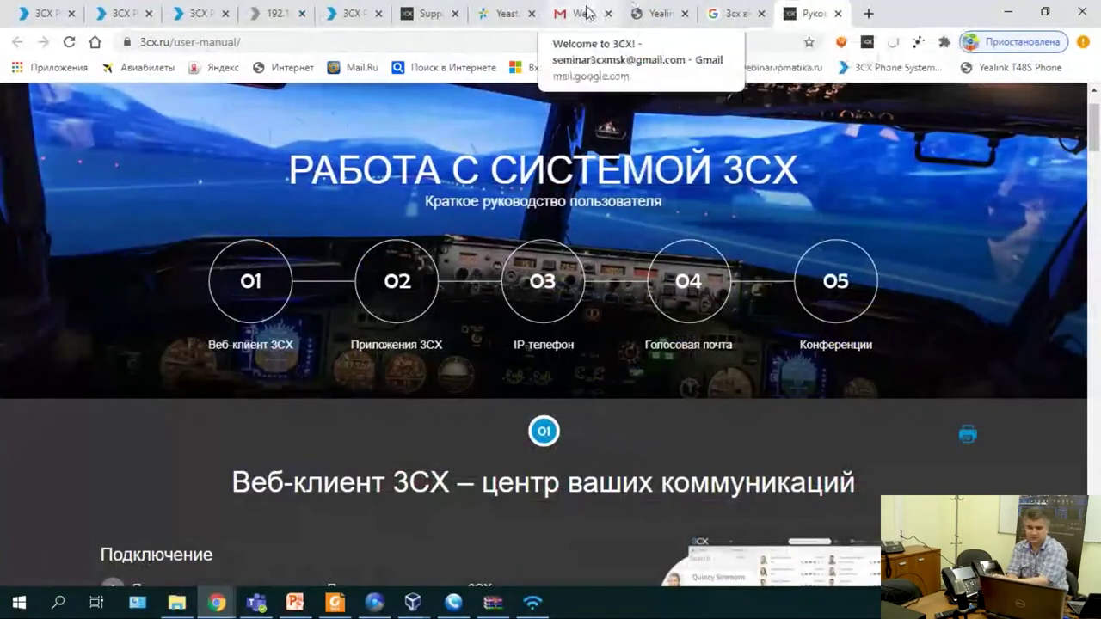
click(731, 14)
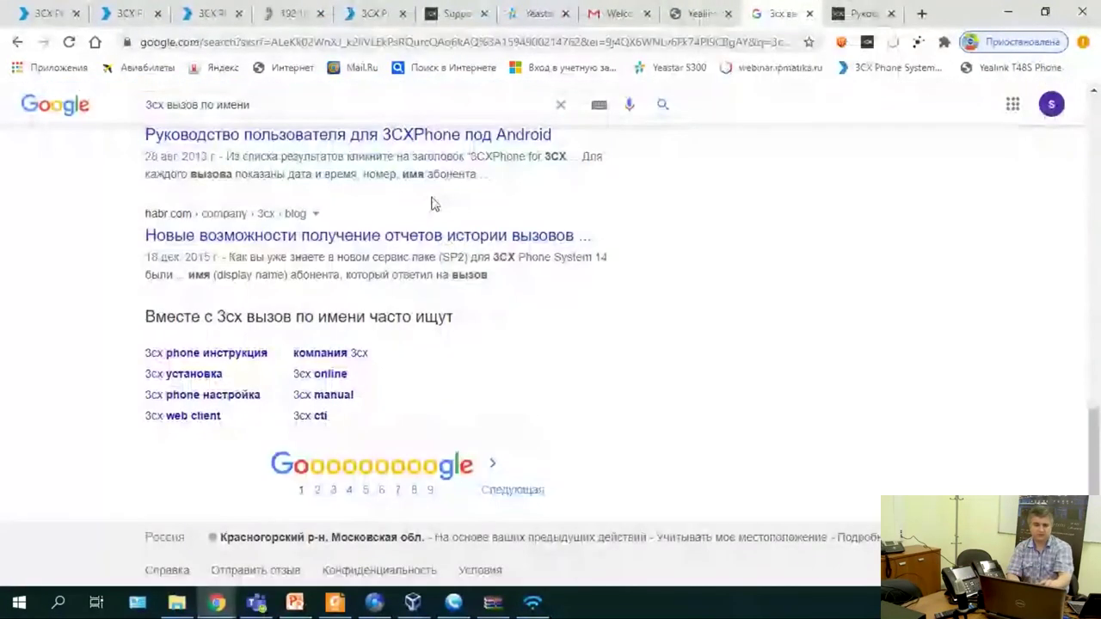
- Search Google for «3сх стар код голосовой почты» using the suggestions
scroll(433, 204, up, 5)
drag(251, 104, 167, 105)
text(ста)
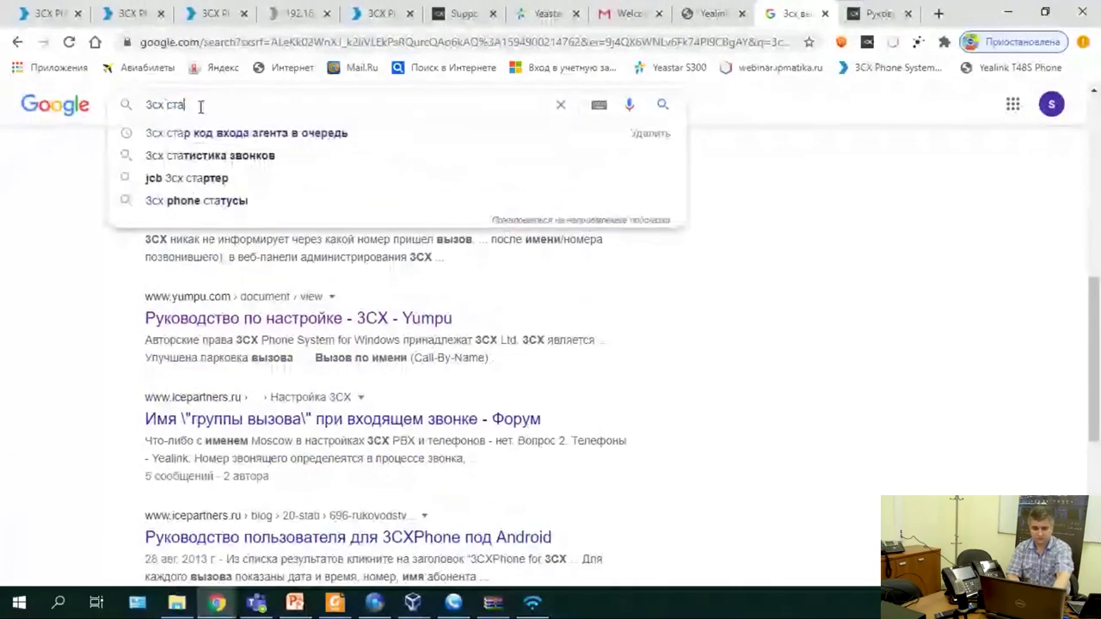
click(213, 129)
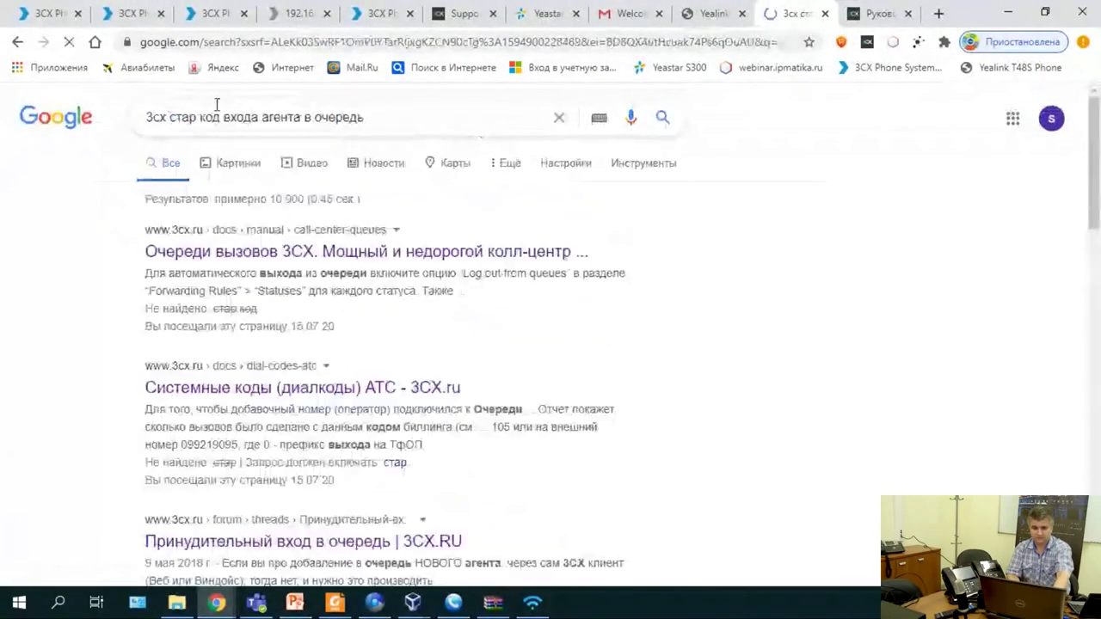
drag(222, 117, 525, 115)
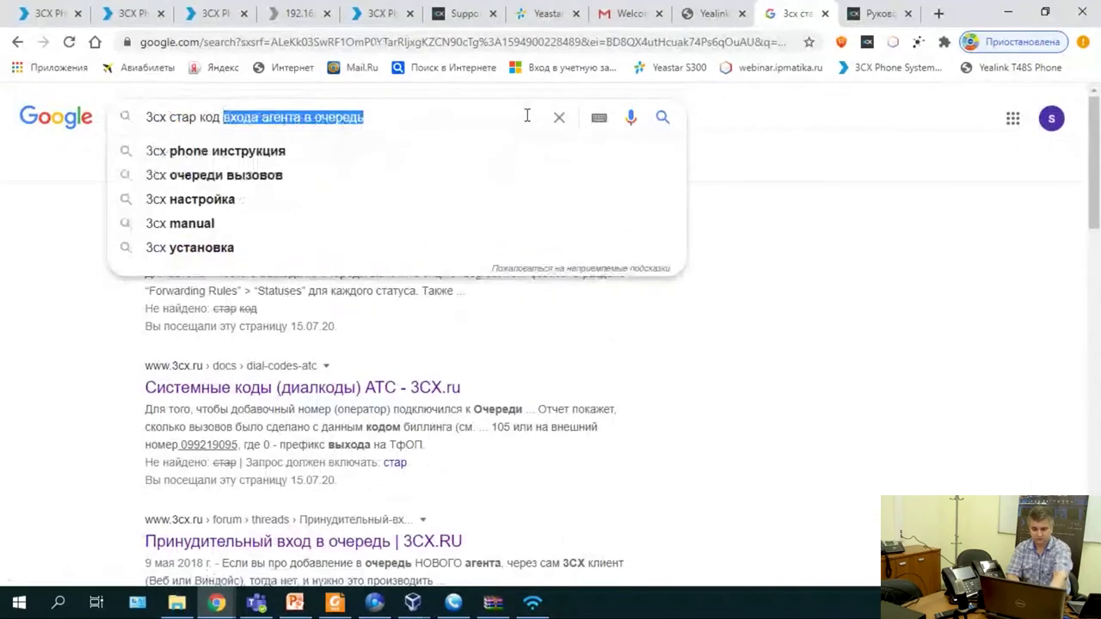
text(голо)
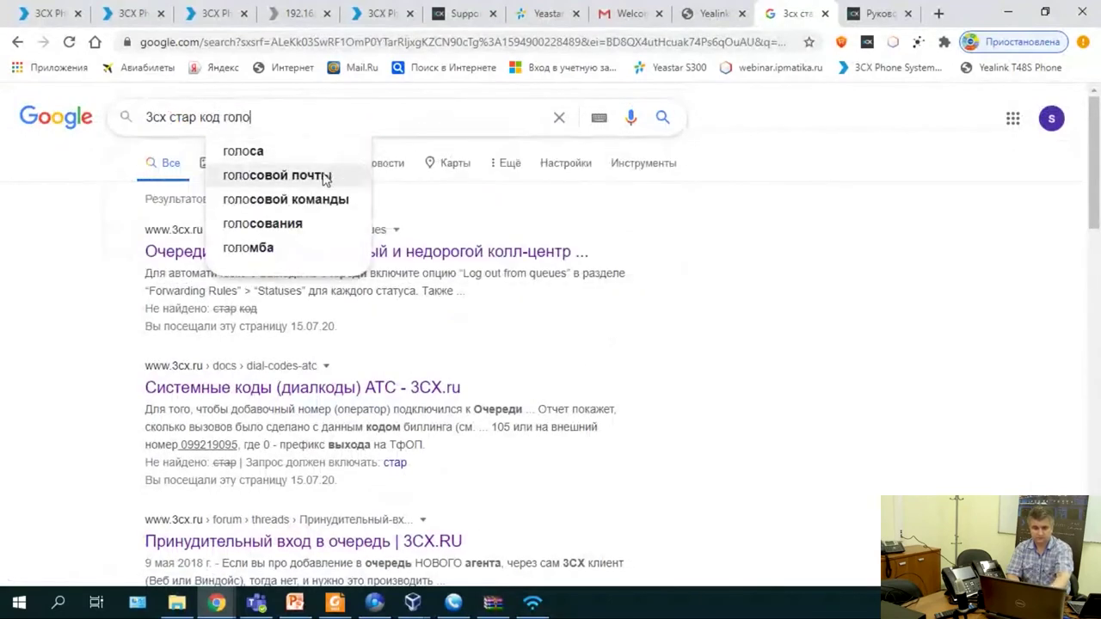
click(320, 175)
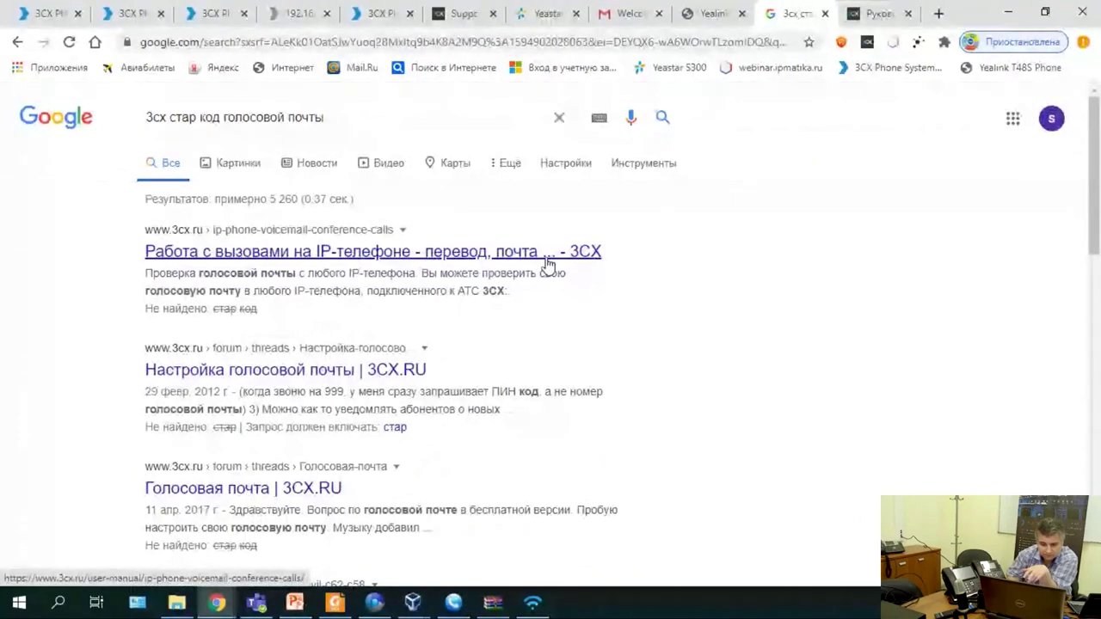
- Open the first 3CX result in a background tab
right_click(548, 262)
click(576, 273)
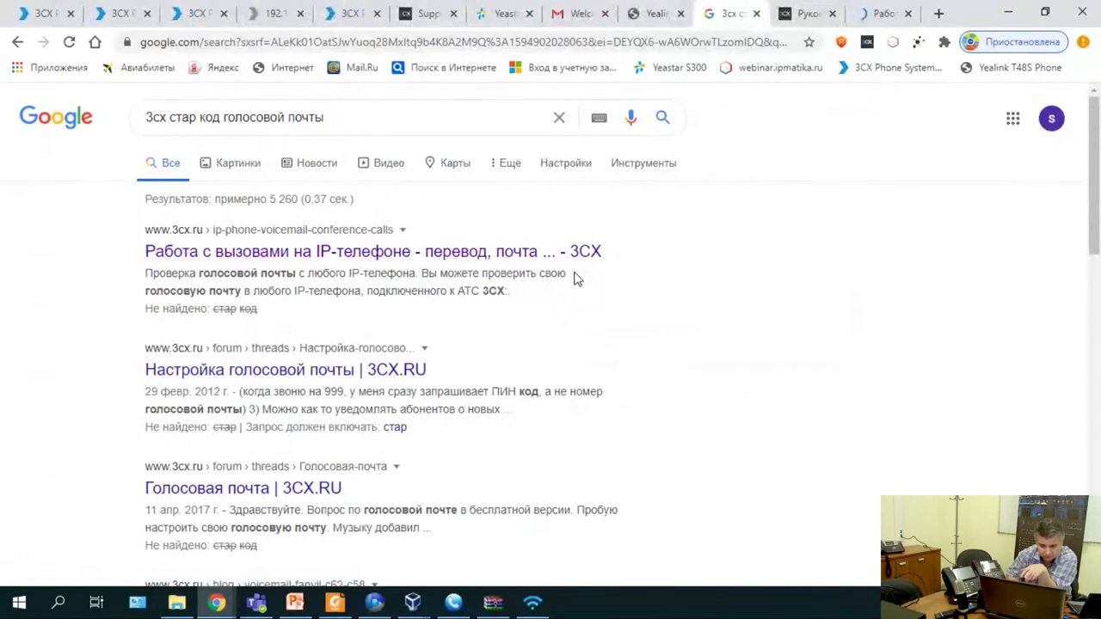
scroll(576, 278, down, 1)
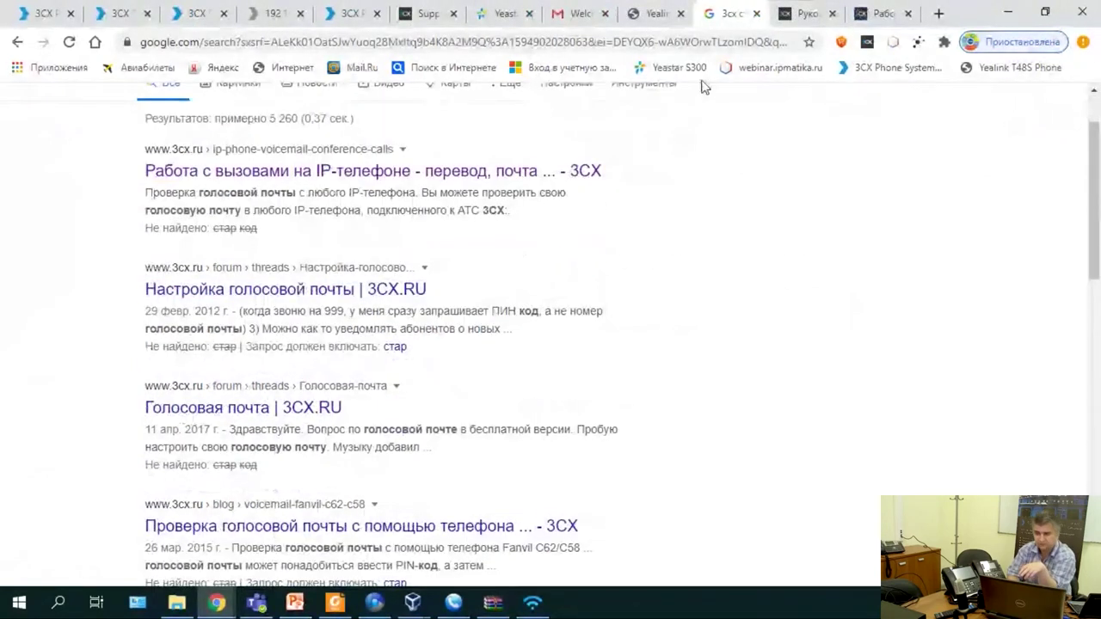
- Minimize Chrome and read the greeting-recording and transcription slides on pages 4–6 of the voicemail PDF
click(1022, 16)
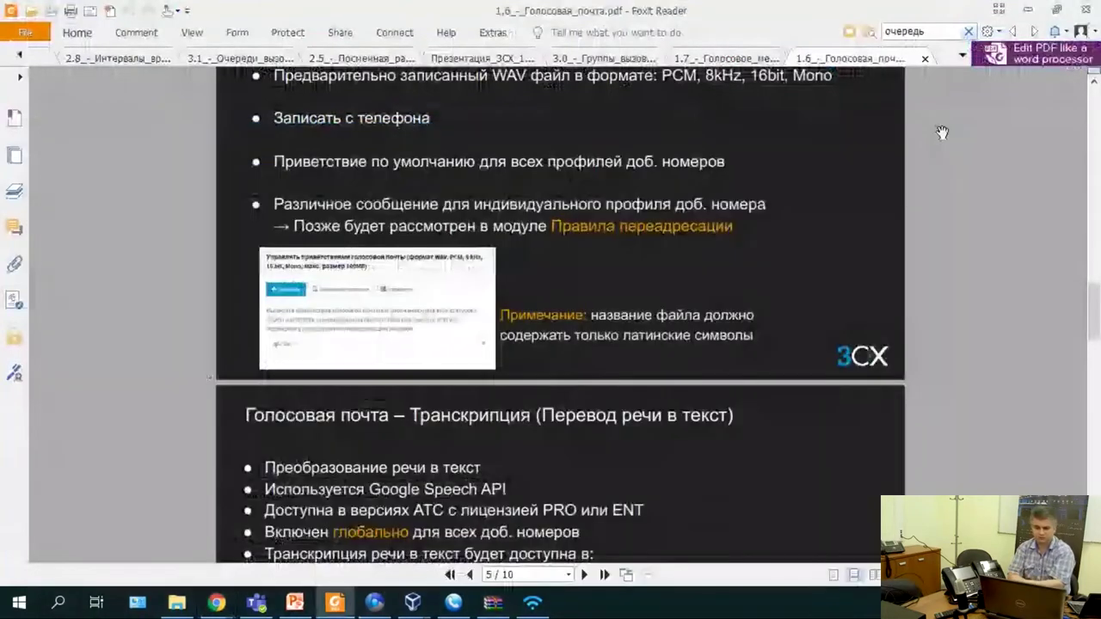
click(891, 28)
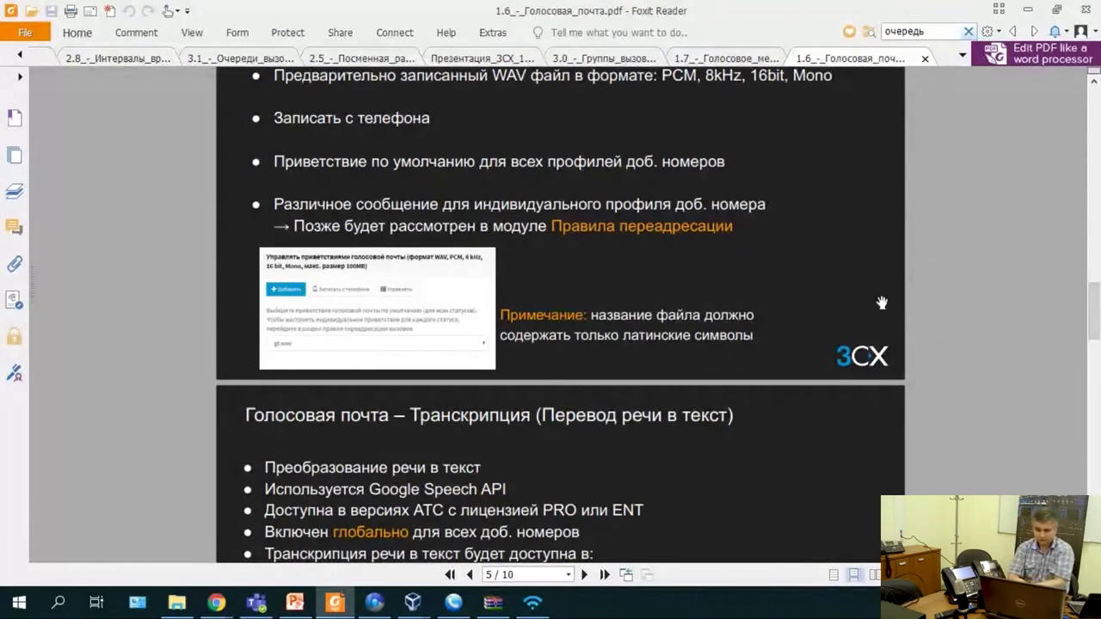
scroll(838, 317, down, 5)
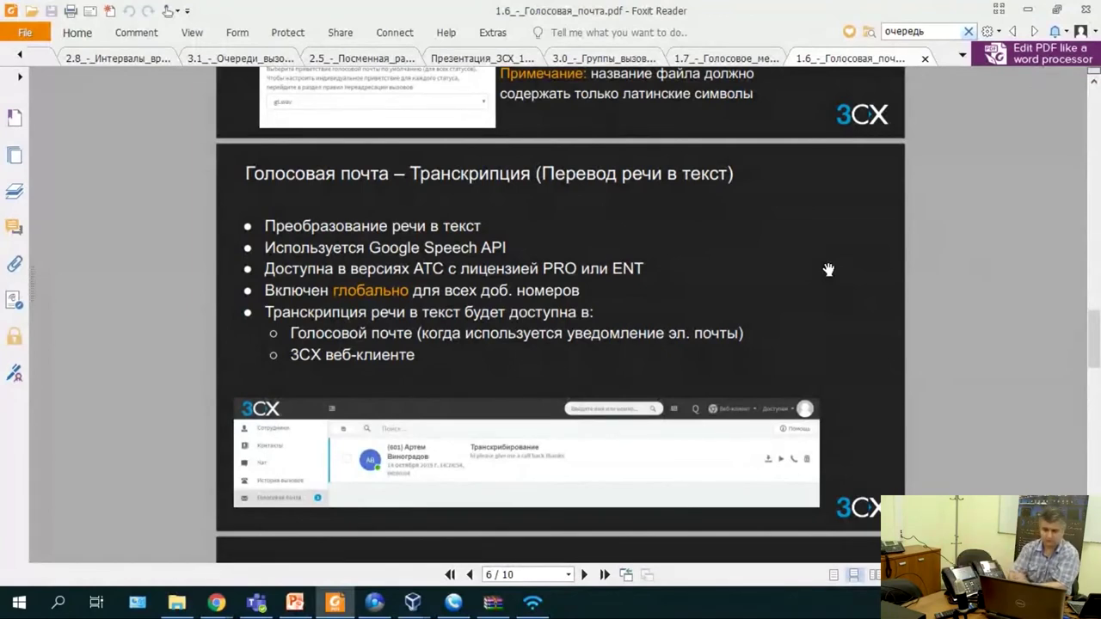
scroll(994, 300, up, 12)
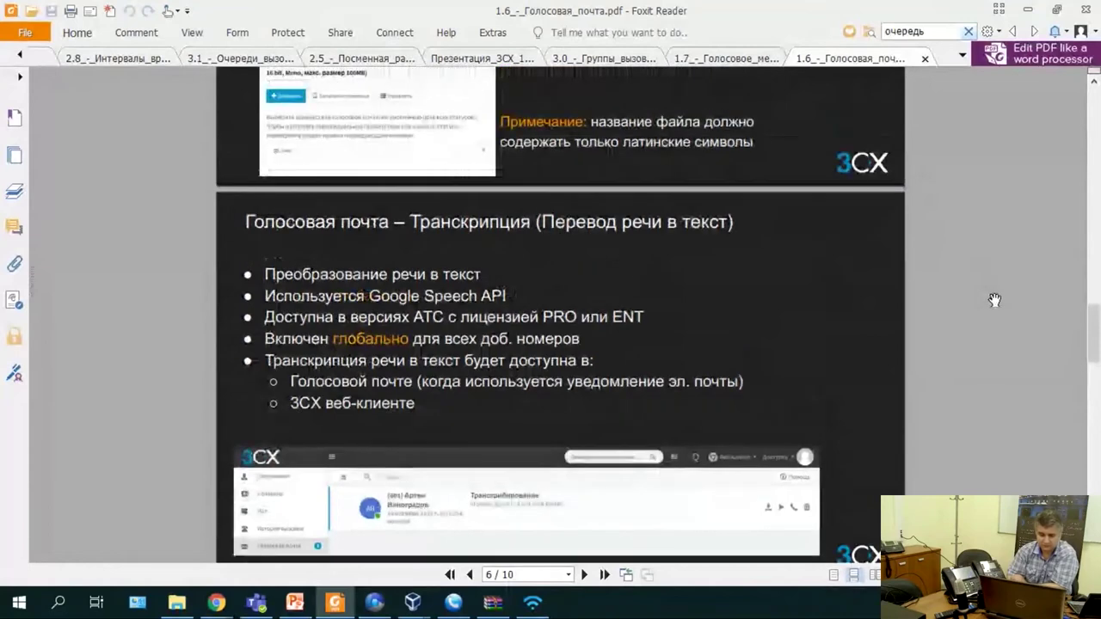
scroll(995, 300, up, 8)
scroll(994, 300, down, 8)
scroll(994, 300, down, 11)
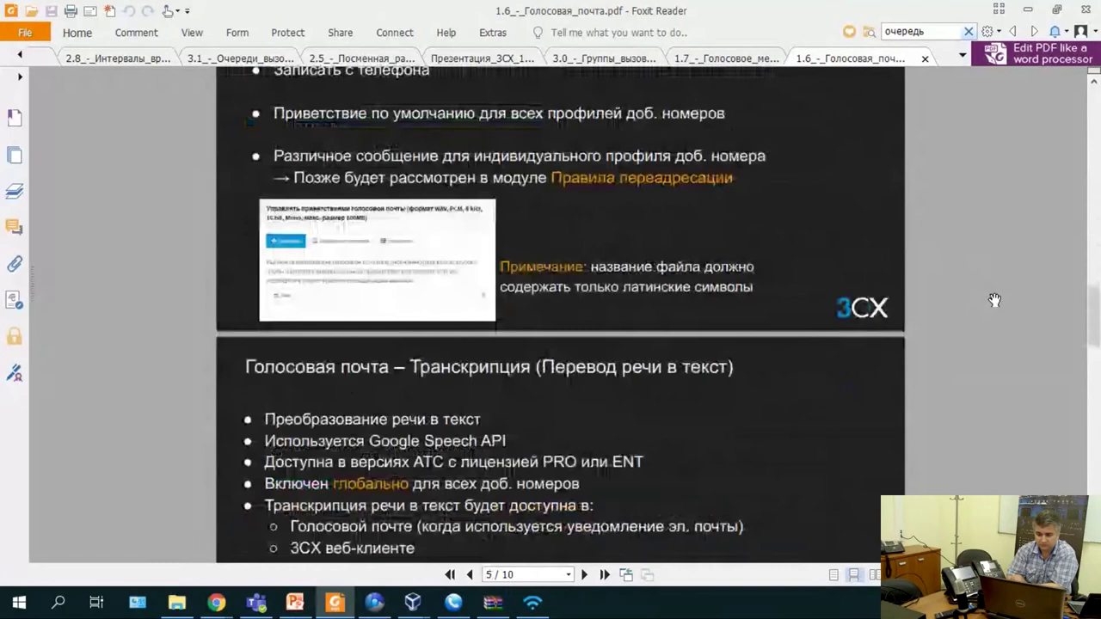
scroll(994, 300, down, 5)
scroll(994, 301, up, 8)
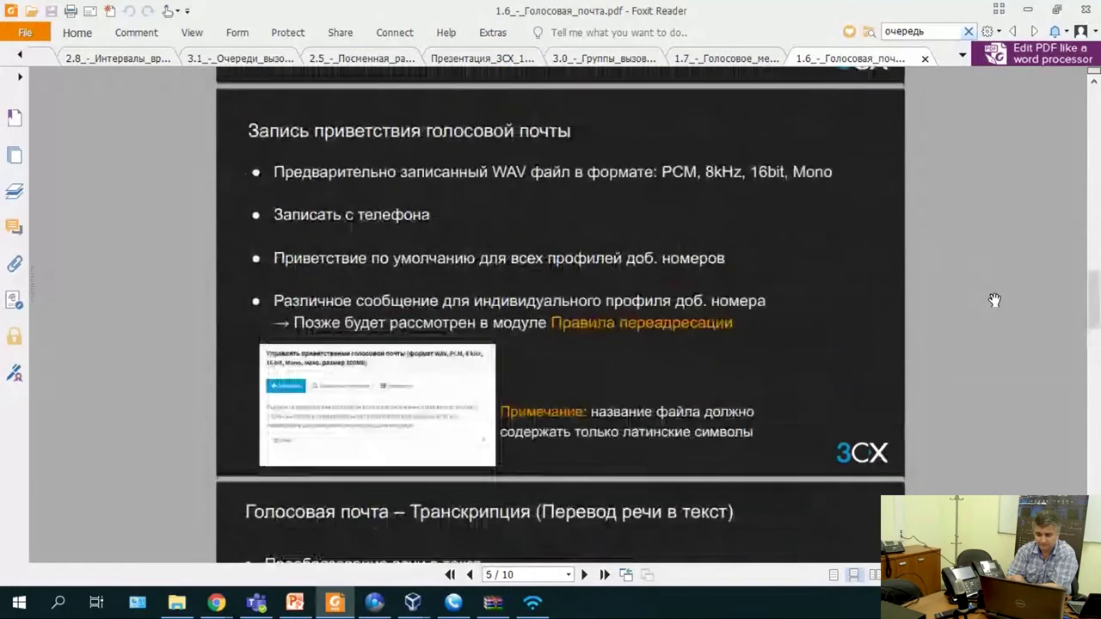
scroll(994, 300, down, 5)
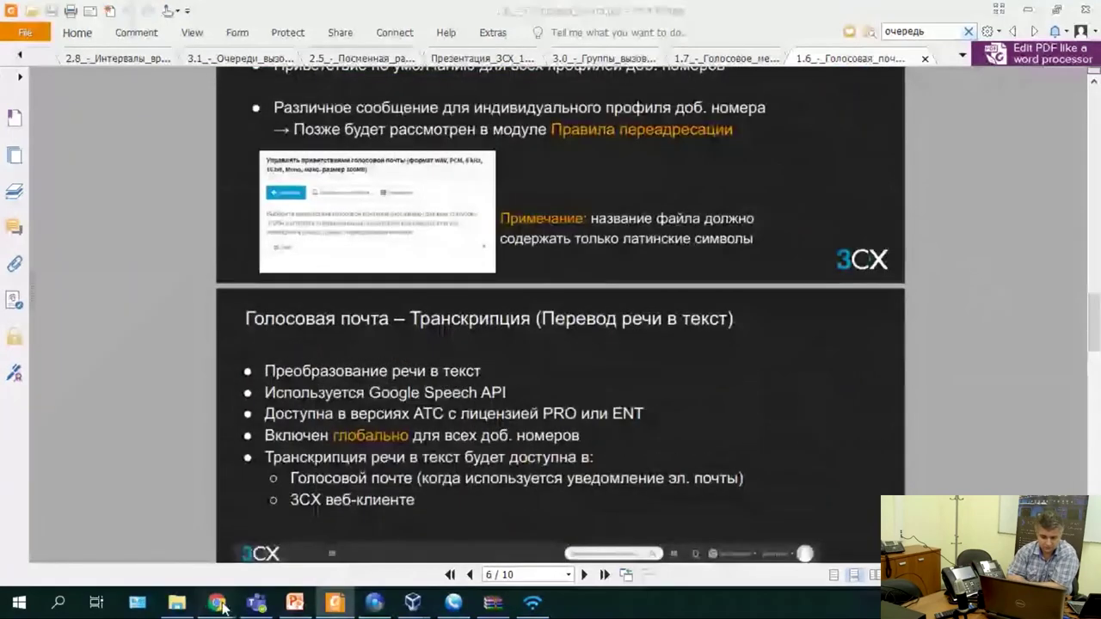
mouse_move(221, 606)
click(226, 550)
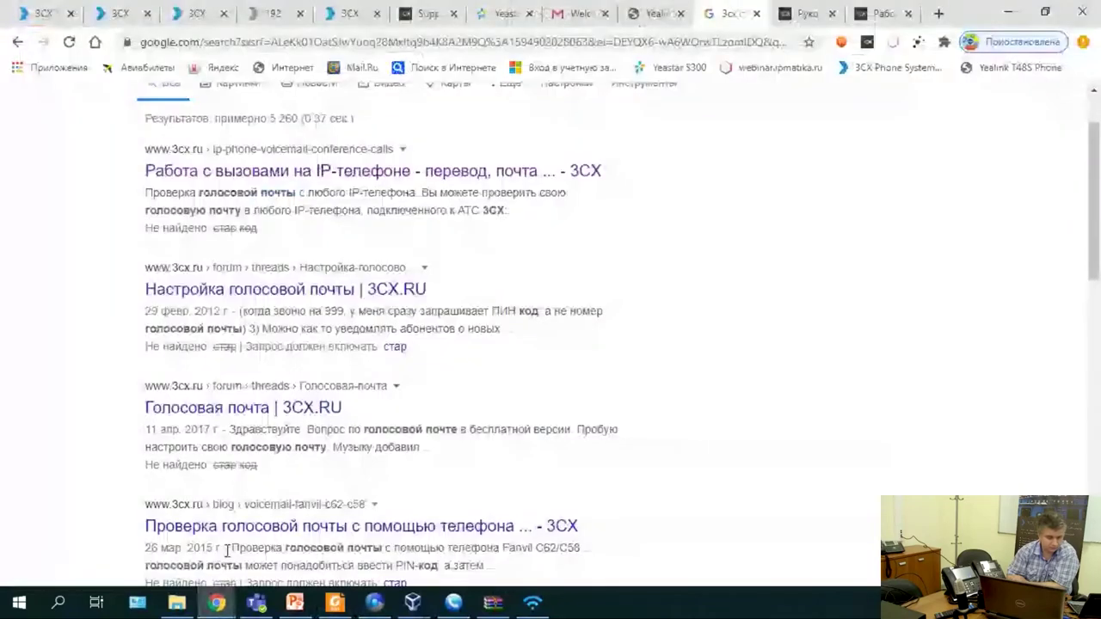
- Close the 3cx.ru voicemail article tab and scroll the '3сх вызов из голосовой почты' results
scroll(477, 413, up, 2)
click(102, 13)
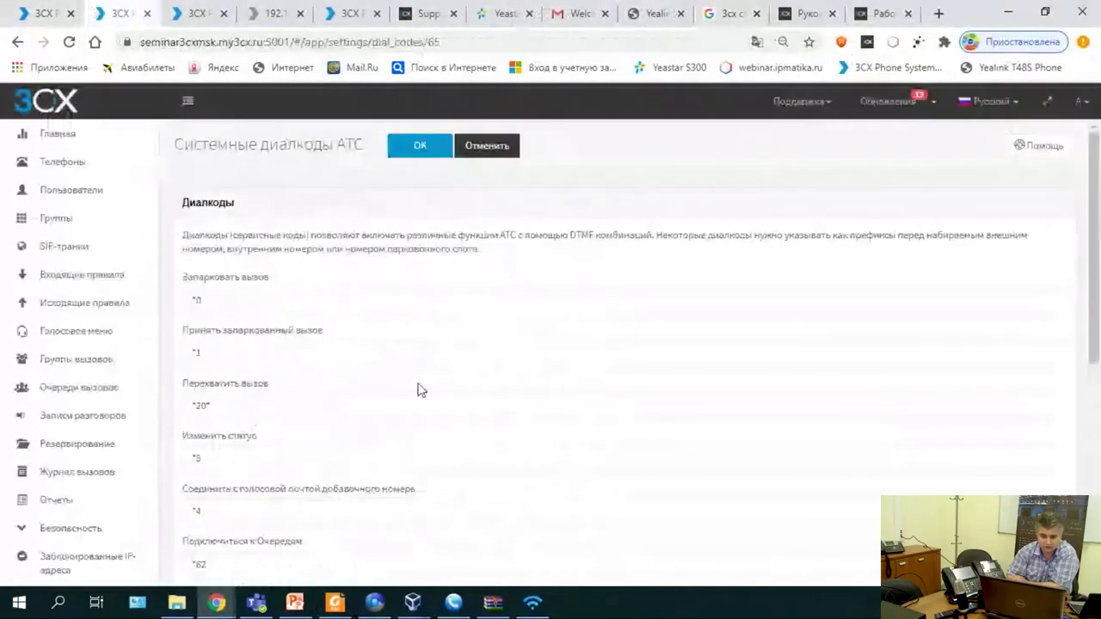
key(ctrl+9)
scroll(817, 235, up, 3)
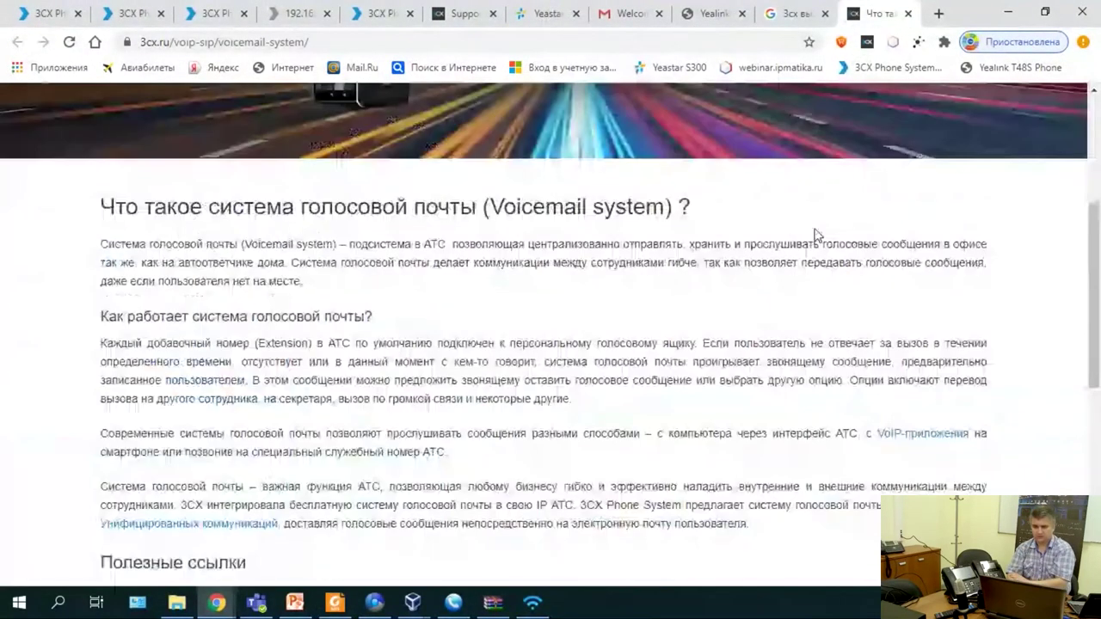
scroll(817, 235, down, 1)
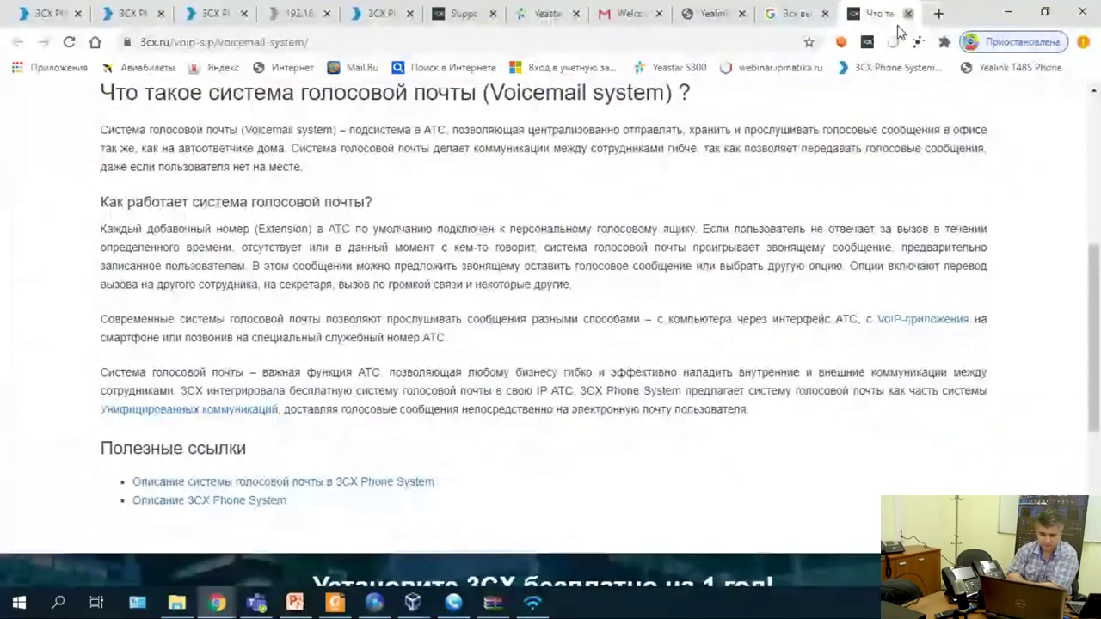
click(907, 14)
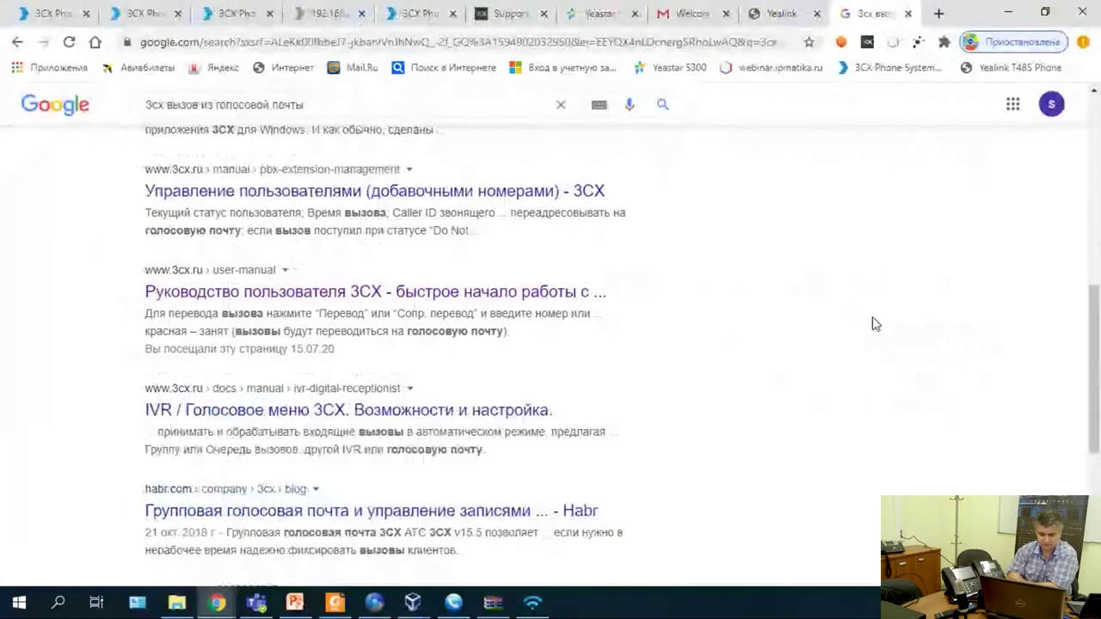
scroll(871, 318, down, 1)
scroll(863, 303, down, 2)
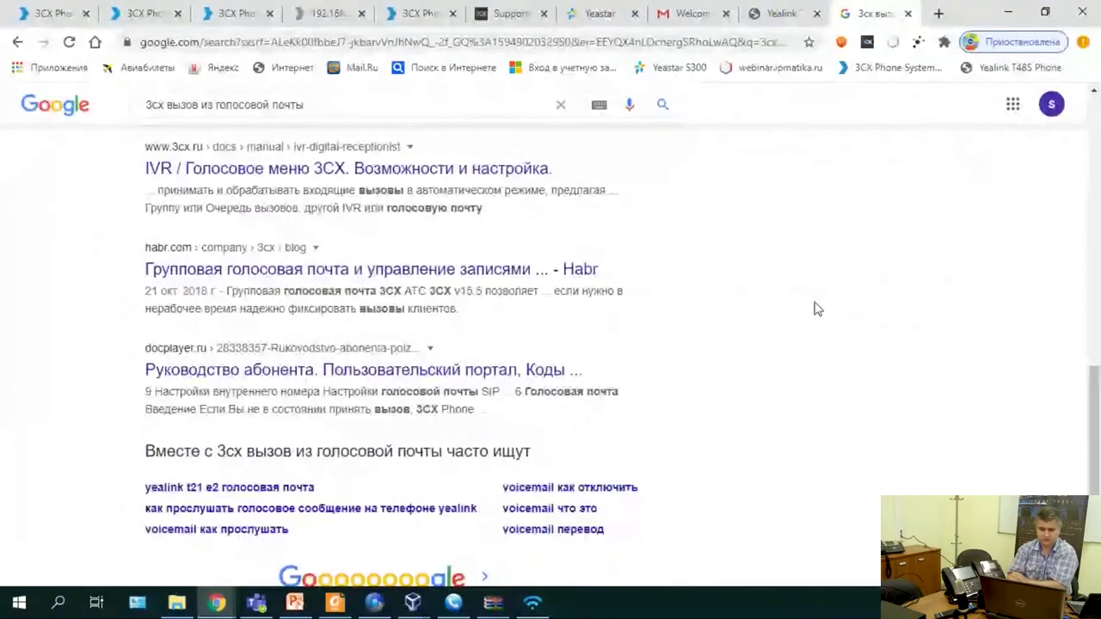
scroll(856, 291, down, 1)
scroll(860, 210, up, 2)
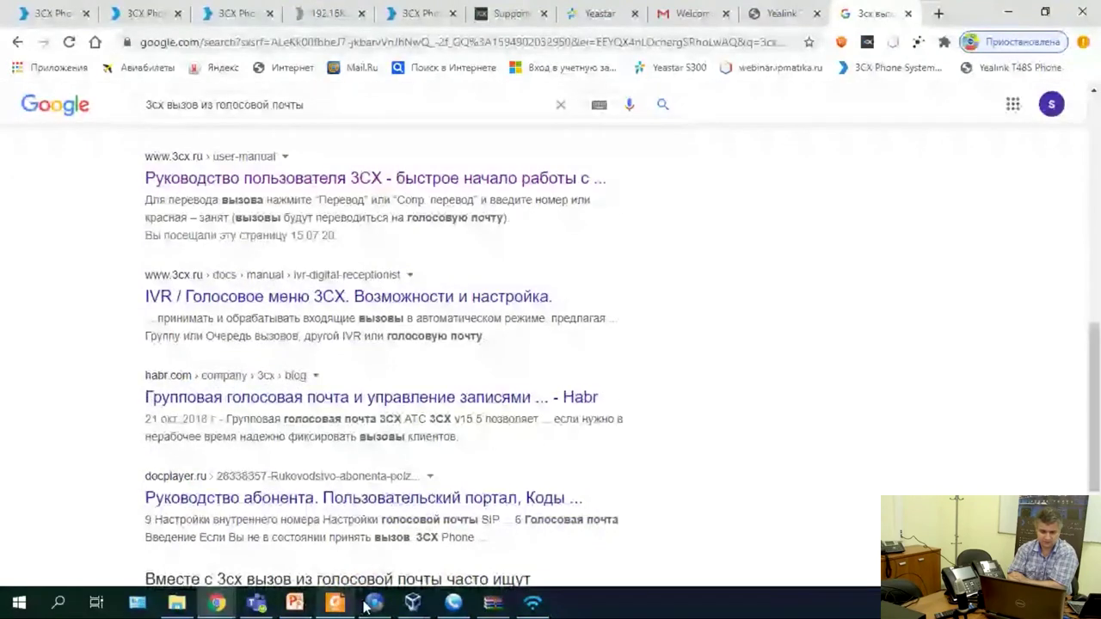
- Open extension 309's Права tab and look over its permission options
click(56, 13)
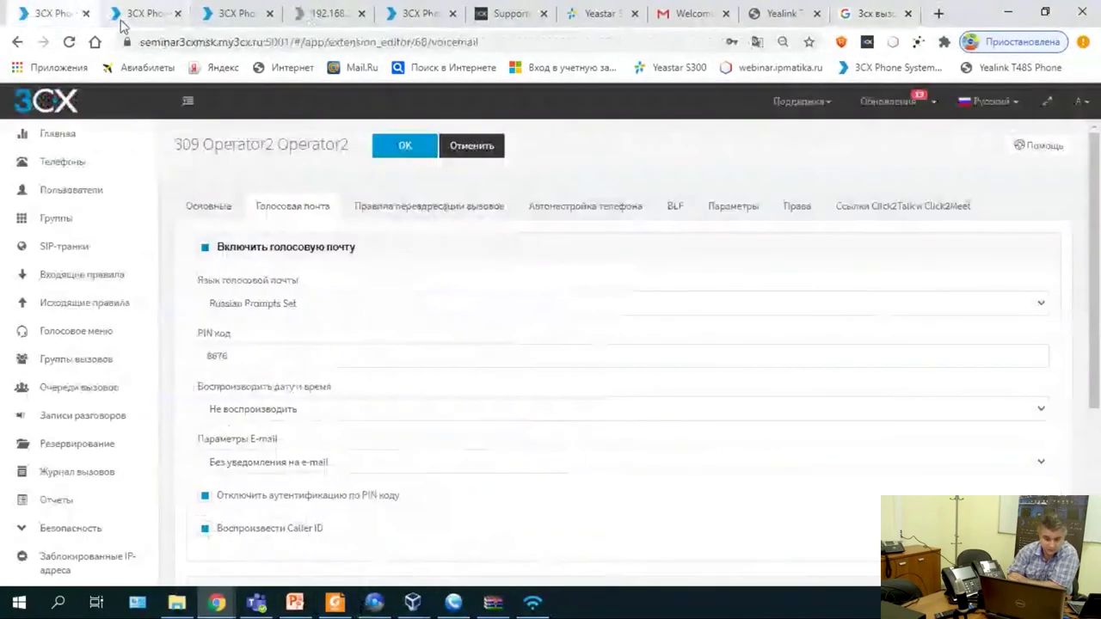
scroll(369, 487, down, 3)
scroll(480, 329, up, 3)
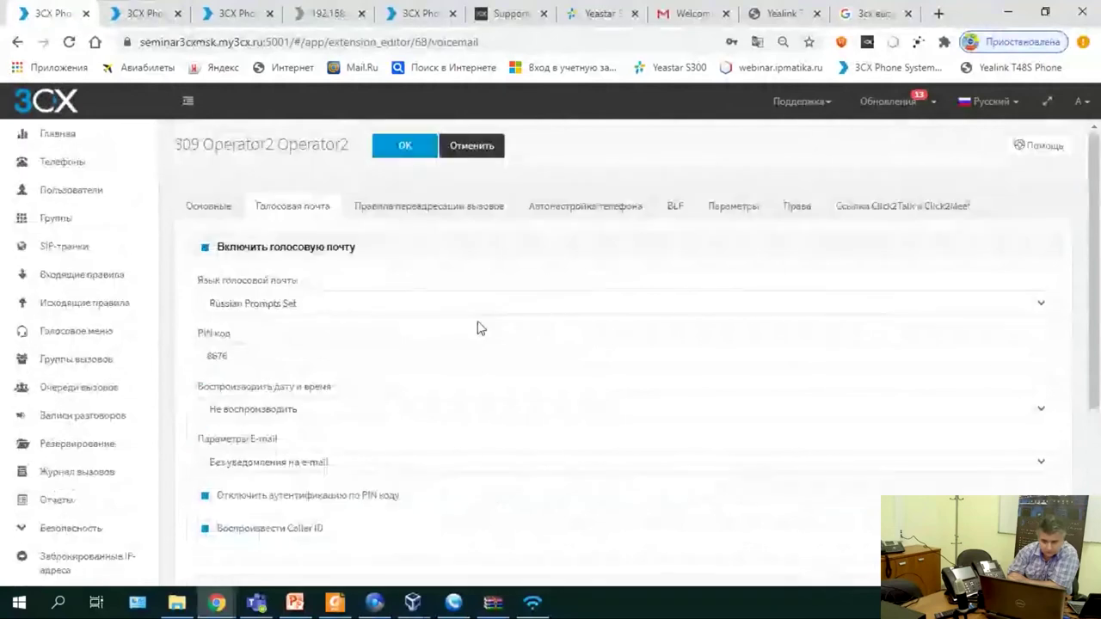
click(795, 207)
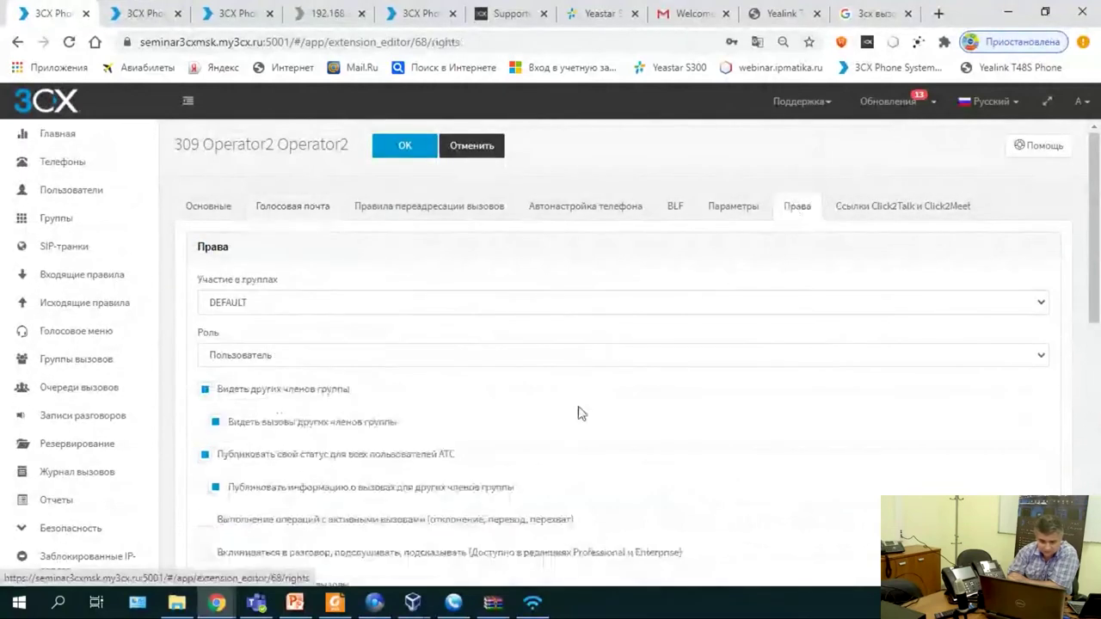
scroll(533, 494, down, 2)
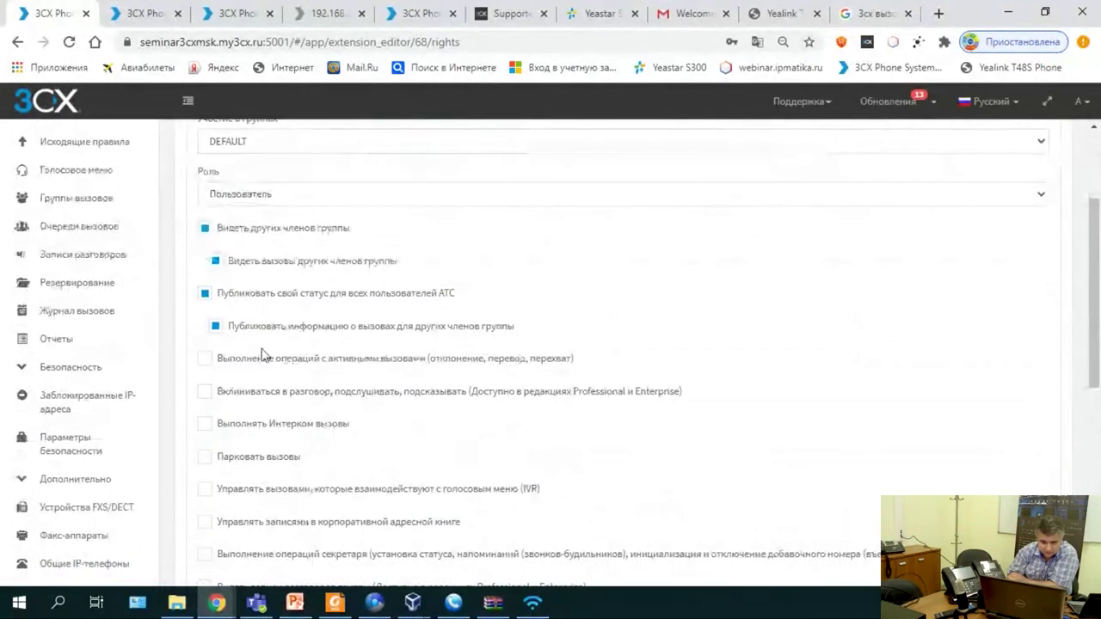
scroll(523, 366, up, 2)
scroll(520, 367, down, 3)
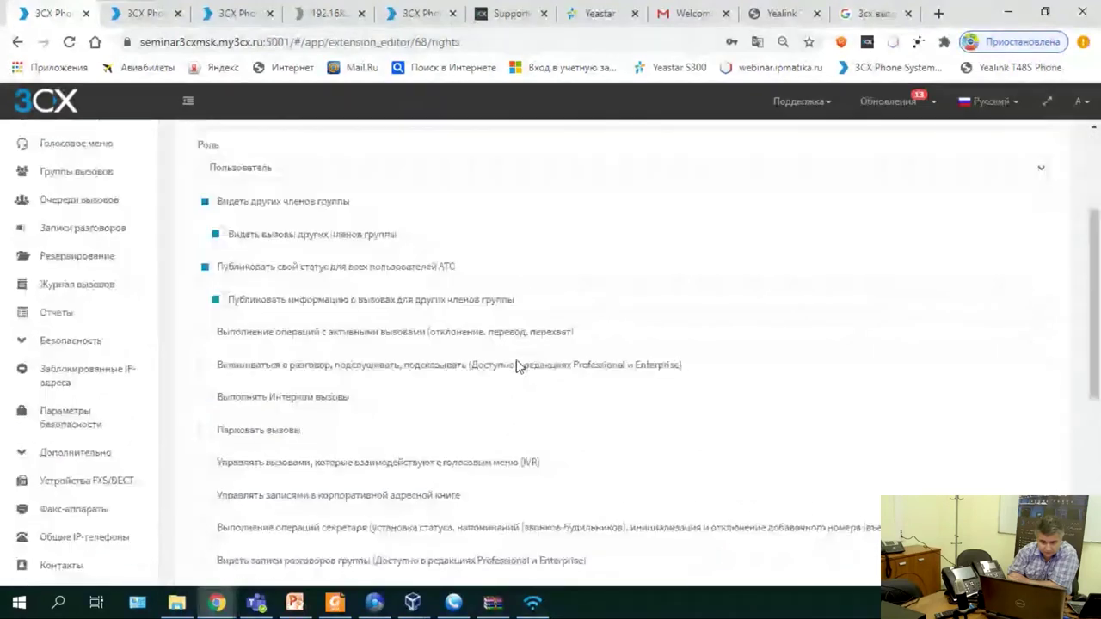
scroll(519, 366, down, 1)
scroll(519, 366, up, 3)
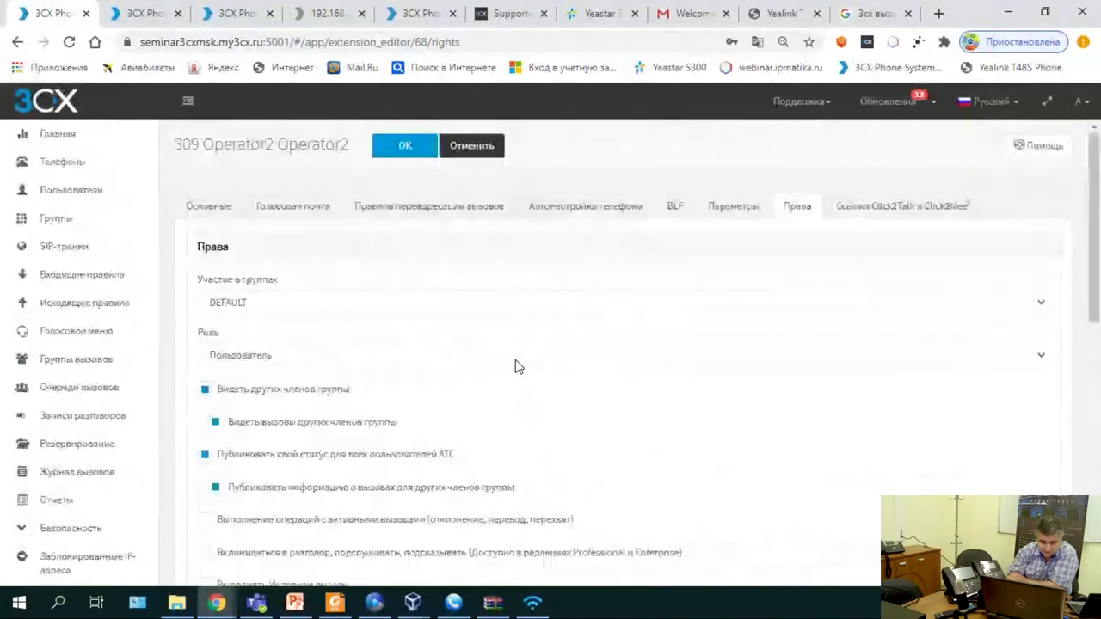
scroll(518, 367, down, 3)
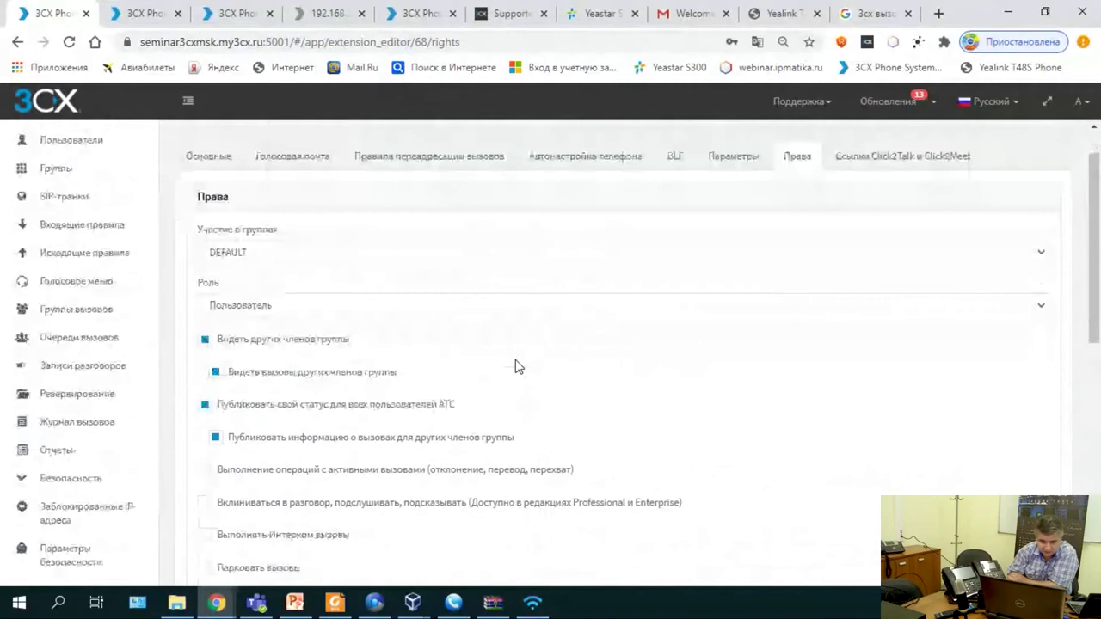
scroll(518, 366, down, 2)
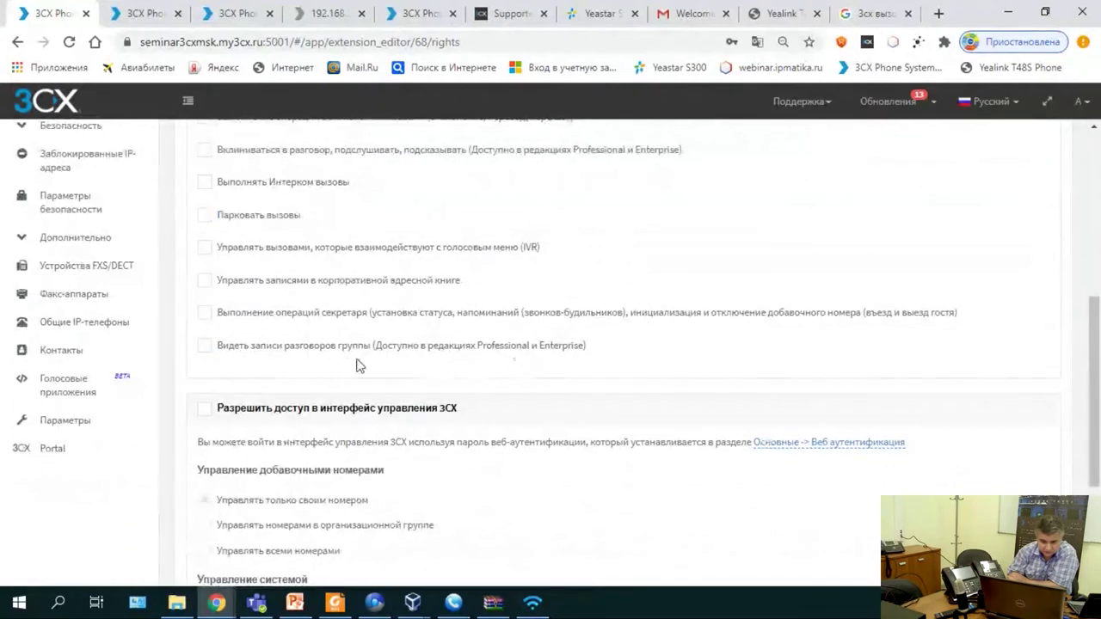
scroll(229, 347, up, 4)
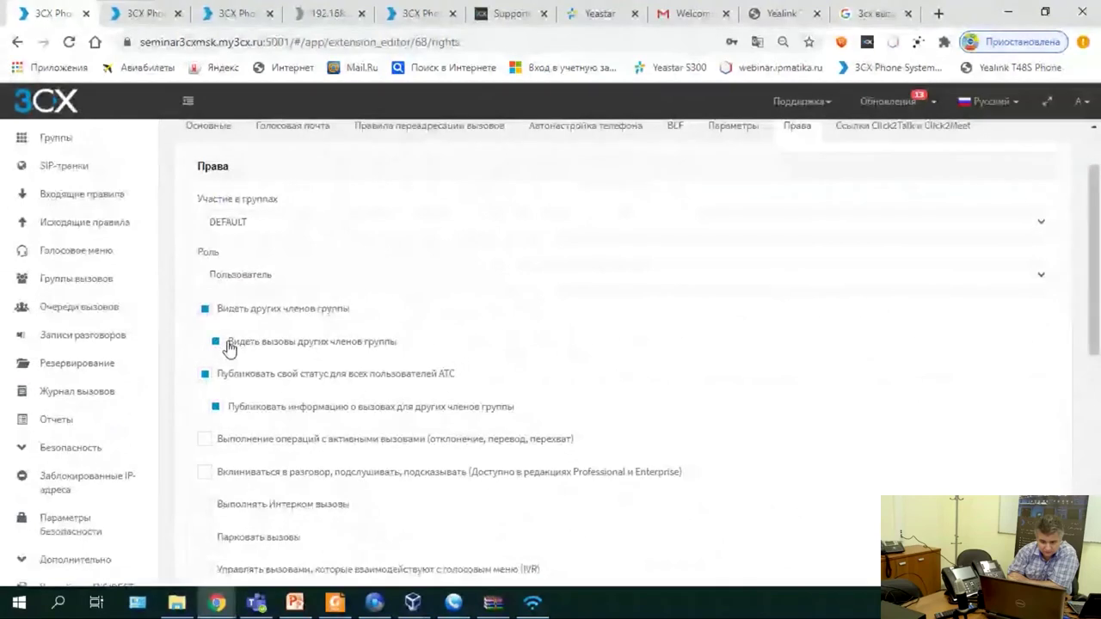
scroll(229, 347, down, 2)
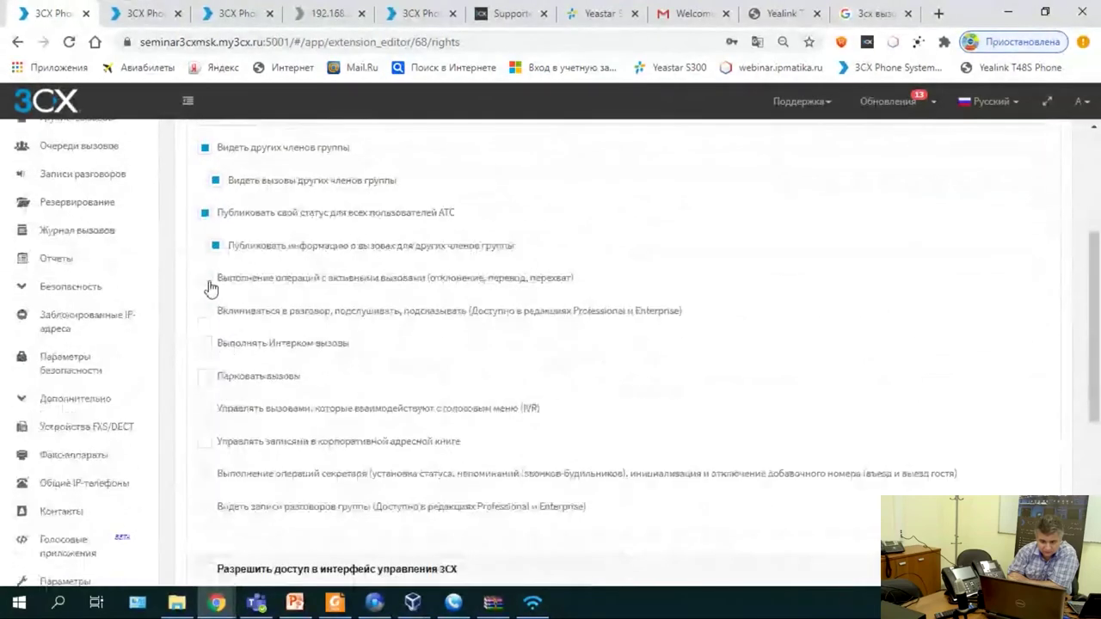
- Allow extension 309 intercom calls, call parking and group recordings, then save
click(206, 344)
click(206, 376)
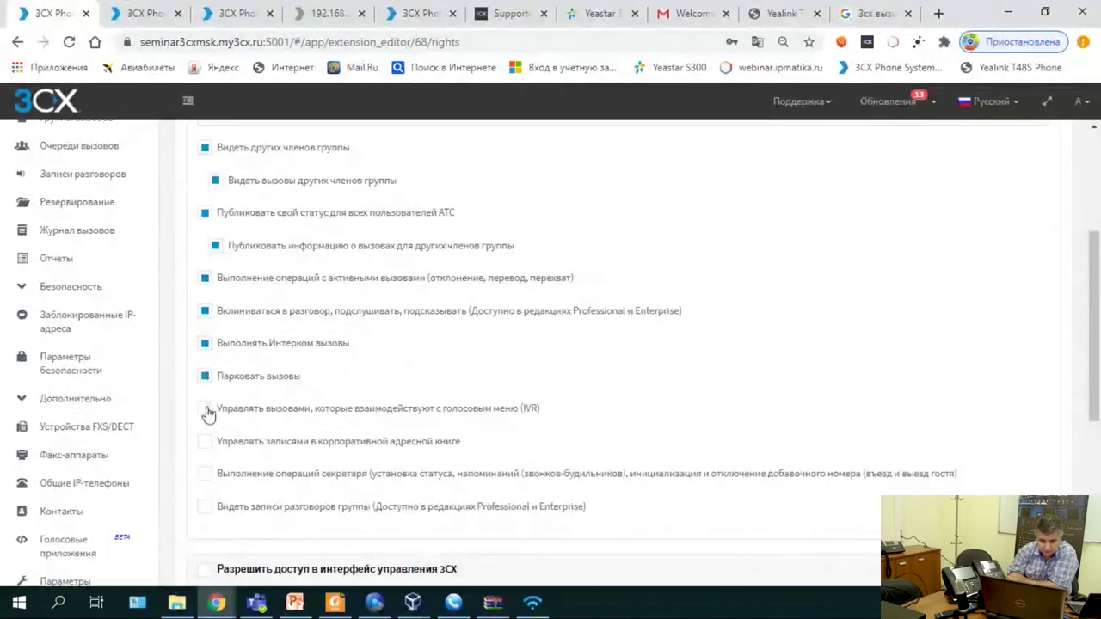
click(211, 509)
scroll(219, 468, down, 3)
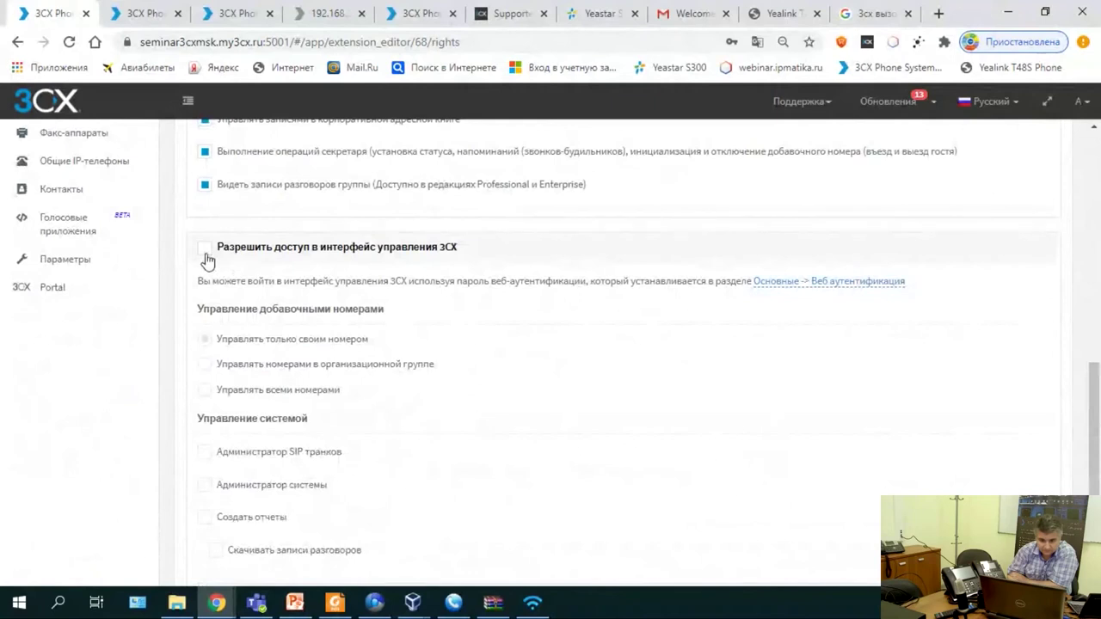
scroll(222, 315, down, 1)
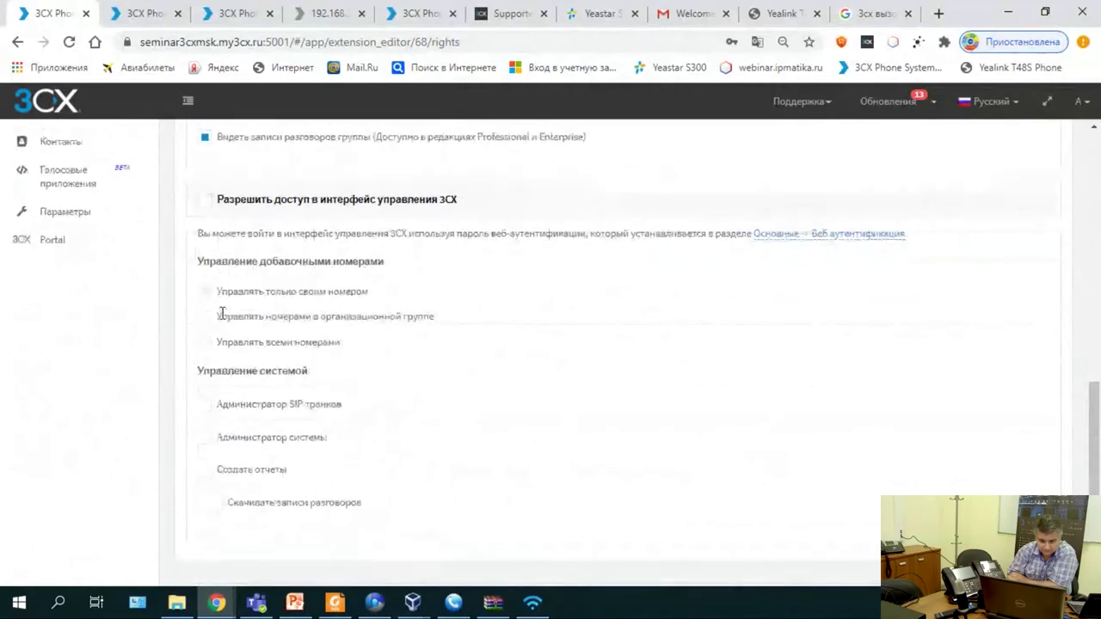
scroll(222, 318, up, 3)
scroll(222, 318, up, 10)
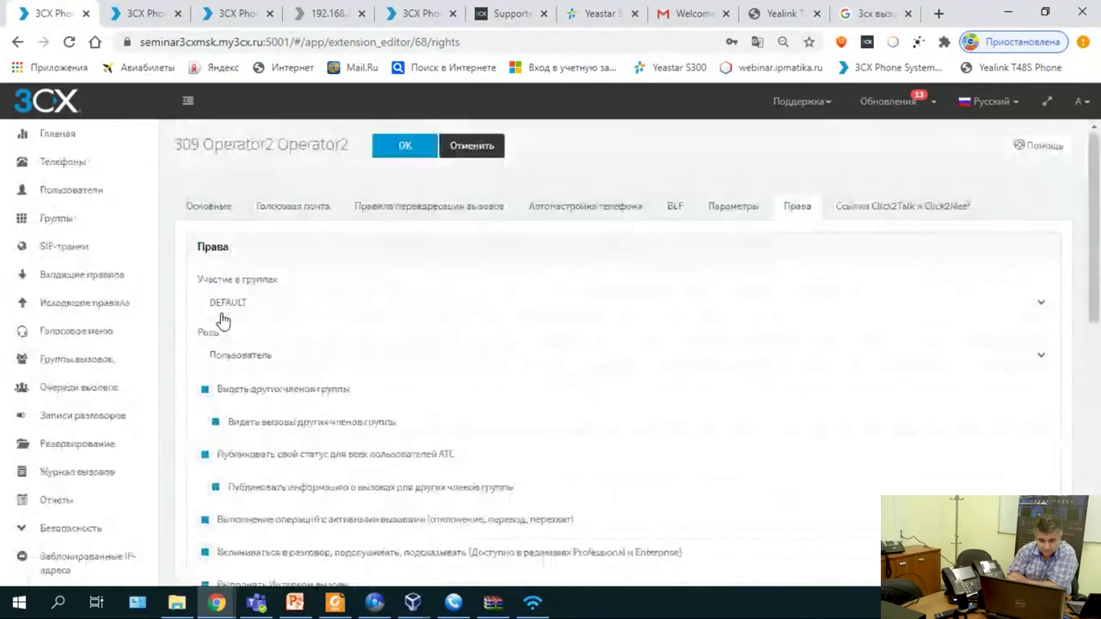
click(401, 147)
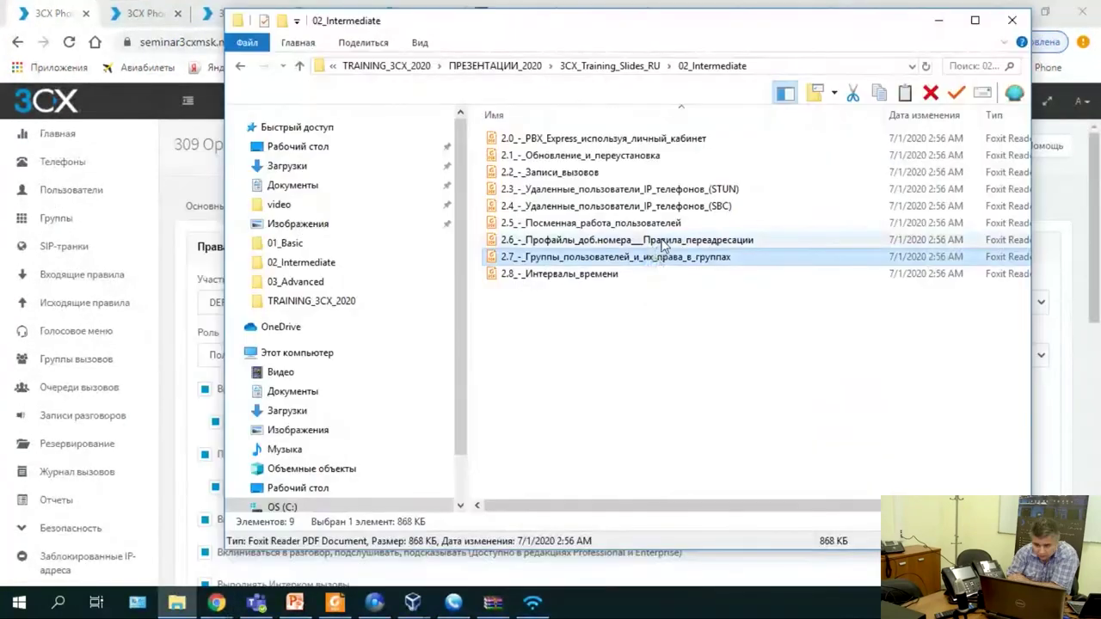
- Open the 2.7 groups and rights slide deck from the training folder
click(654, 241)
click(657, 258)
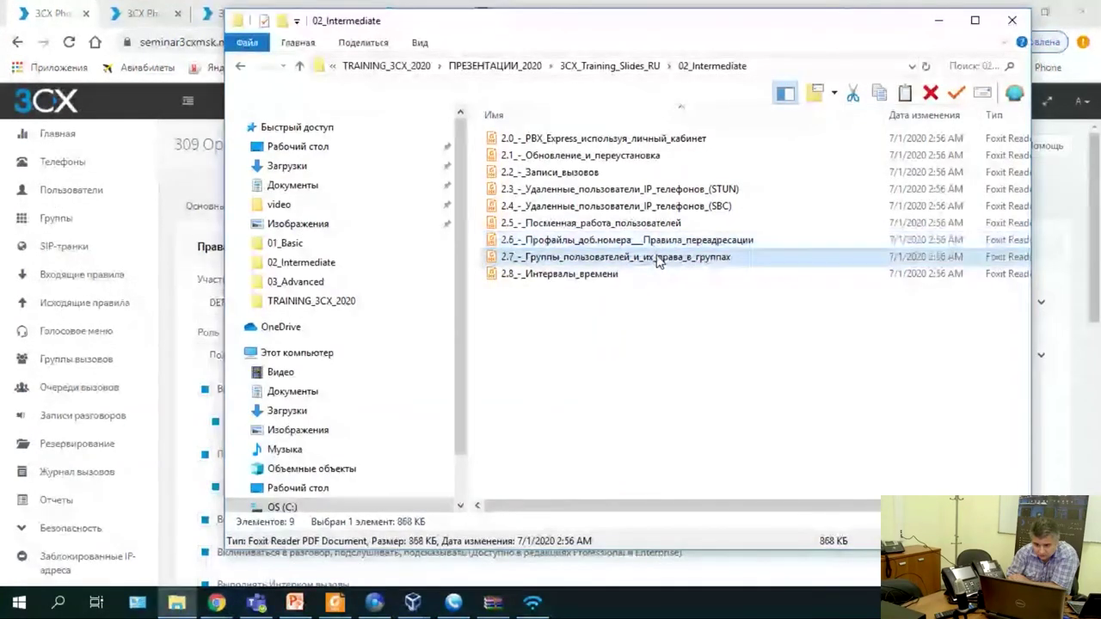
double_click(657, 258)
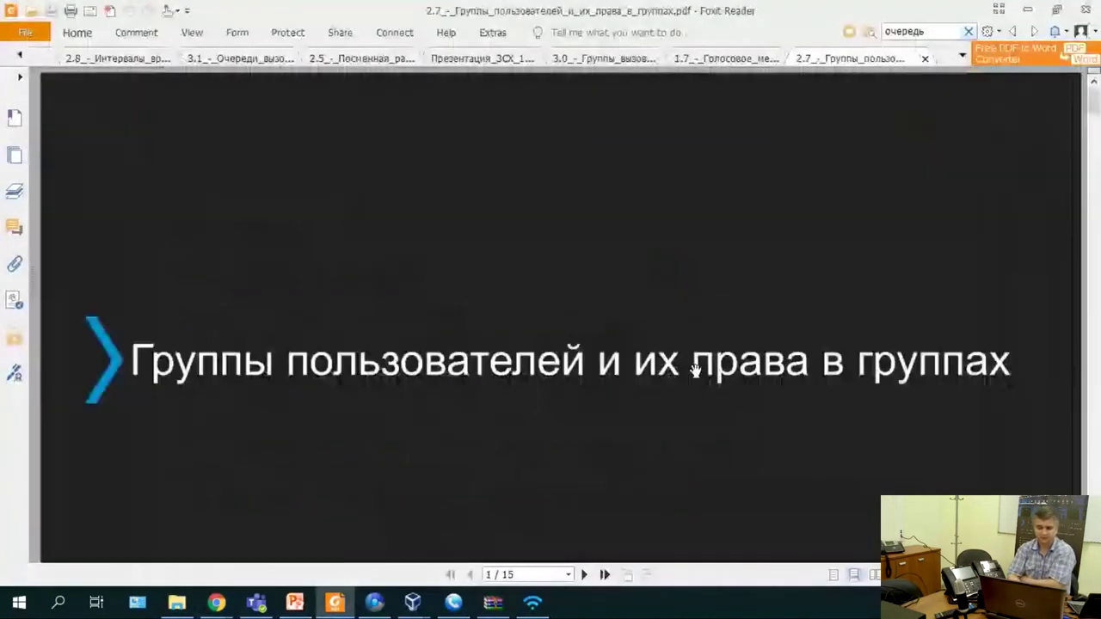
- Check the Groups page in the console, then advance the slide deck to page 3, Группы
scroll(697, 366, down, 4)
scroll(697, 366, up, 3)
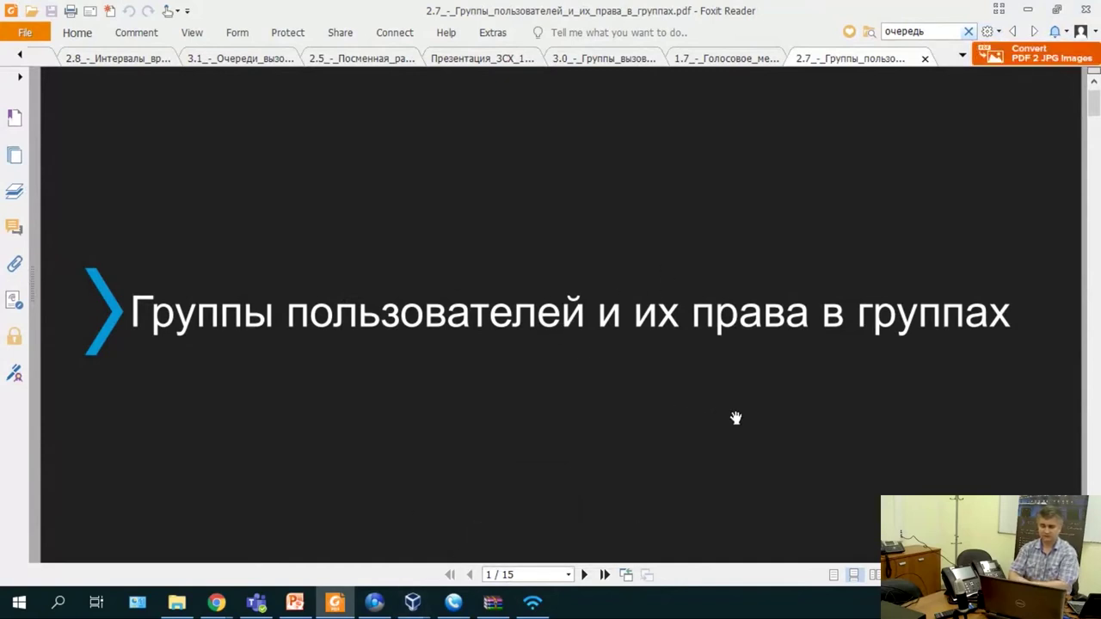
click(216, 602)
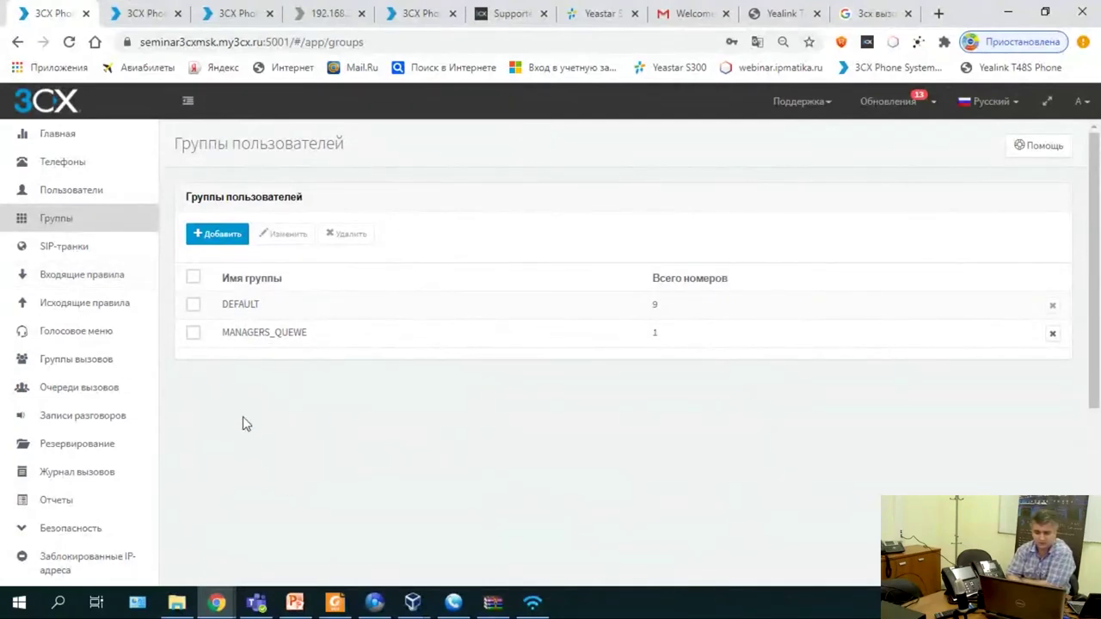
click(334, 604)
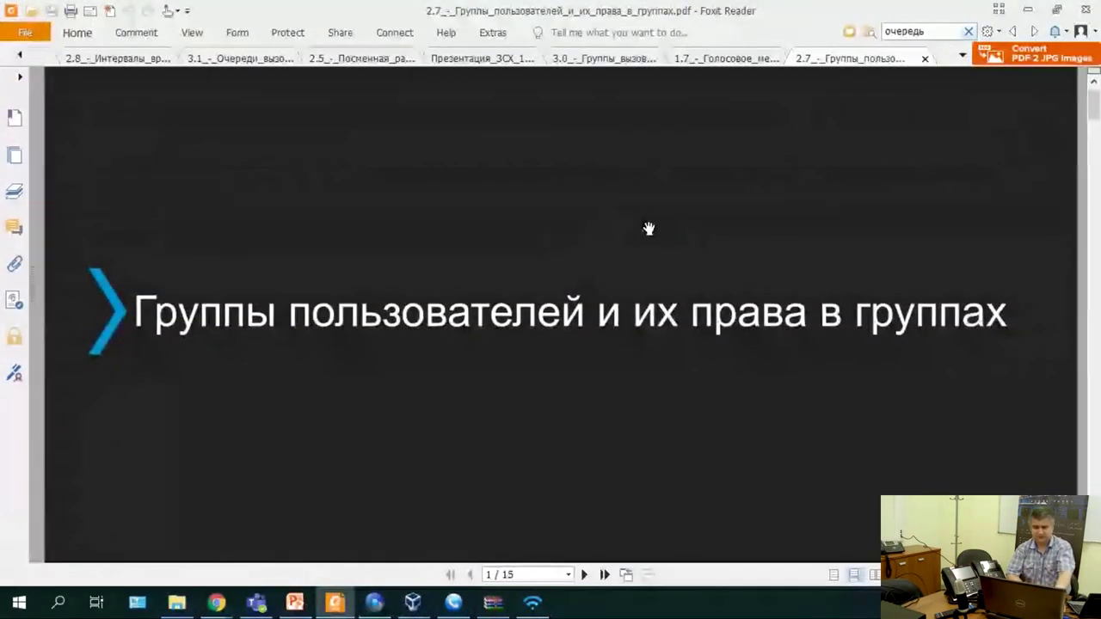
scroll(649, 229, down, 5)
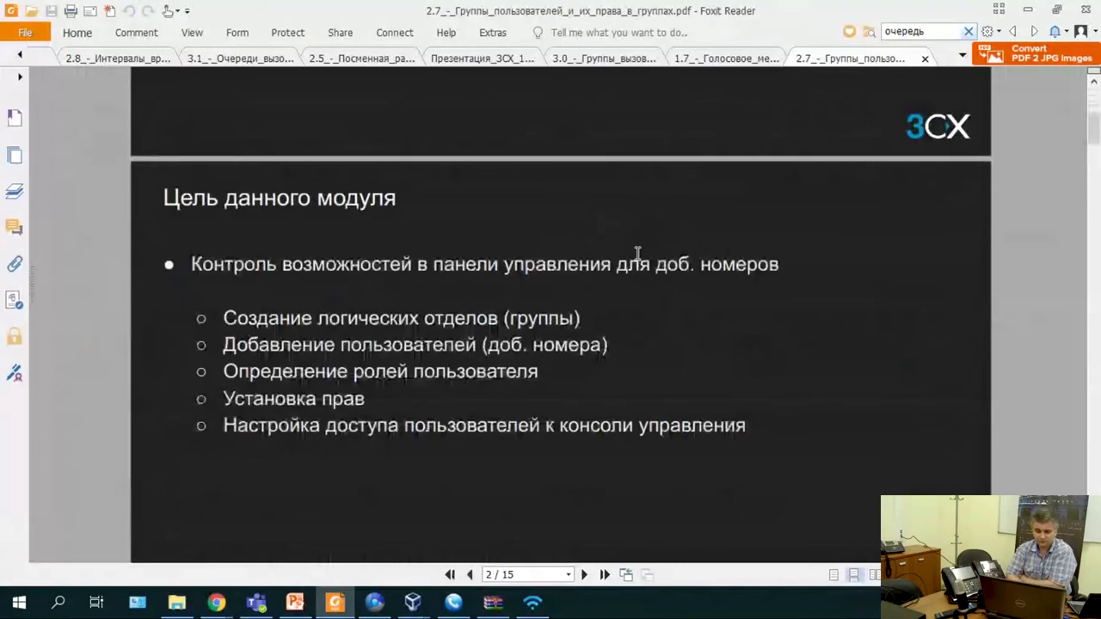
scroll(637, 253, down, 2)
scroll(637, 253, up, 1)
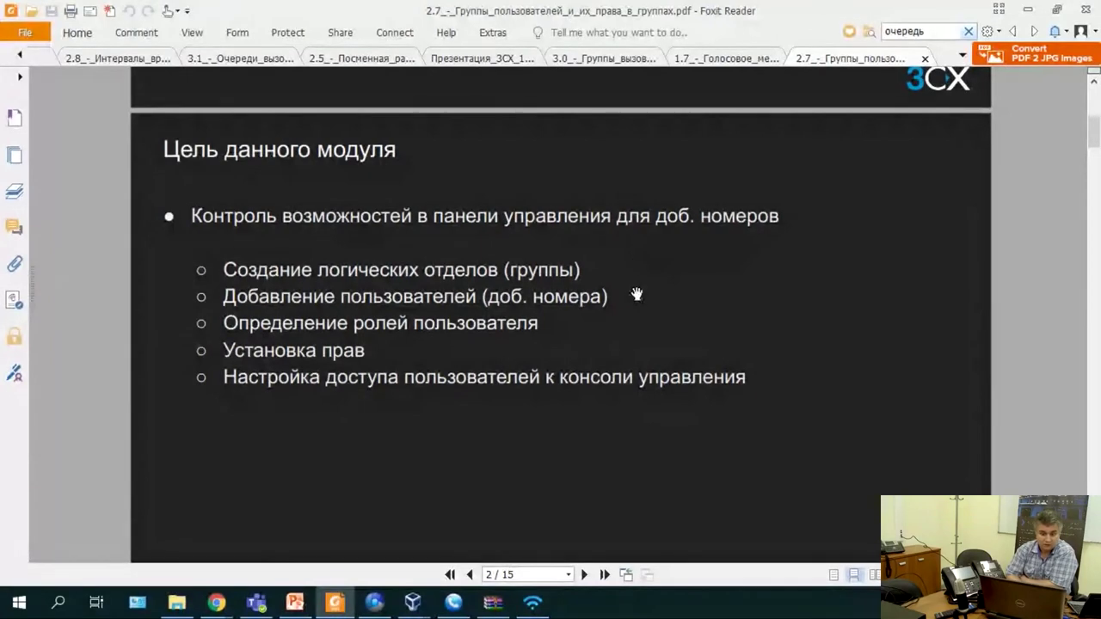
scroll(636, 295, down, 1)
scroll(637, 295, down, 6)
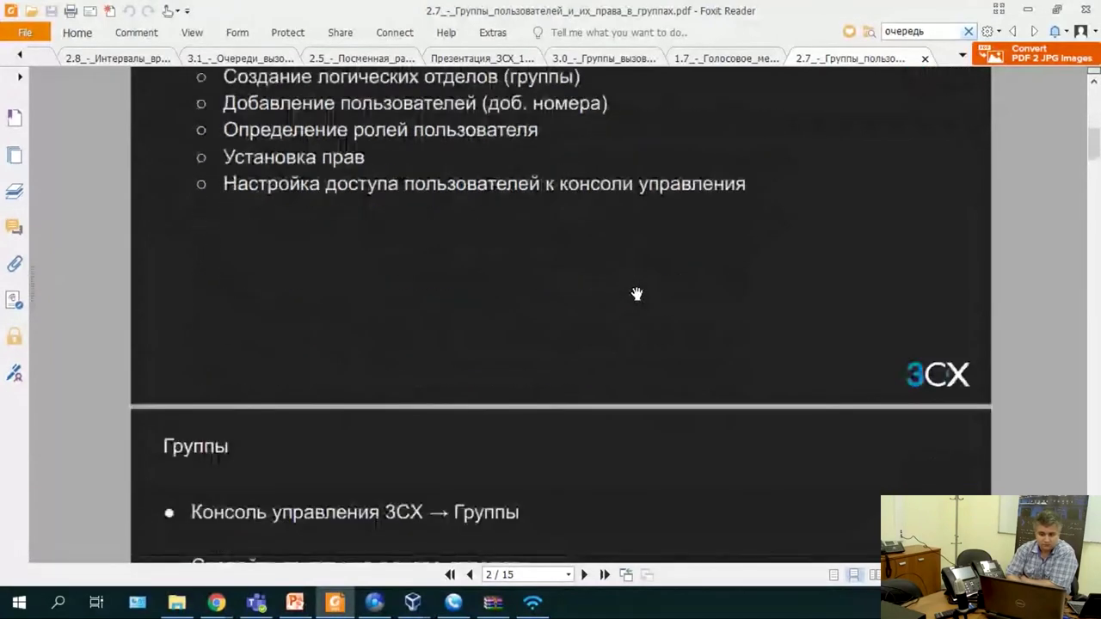
scroll(637, 294, down, 2)
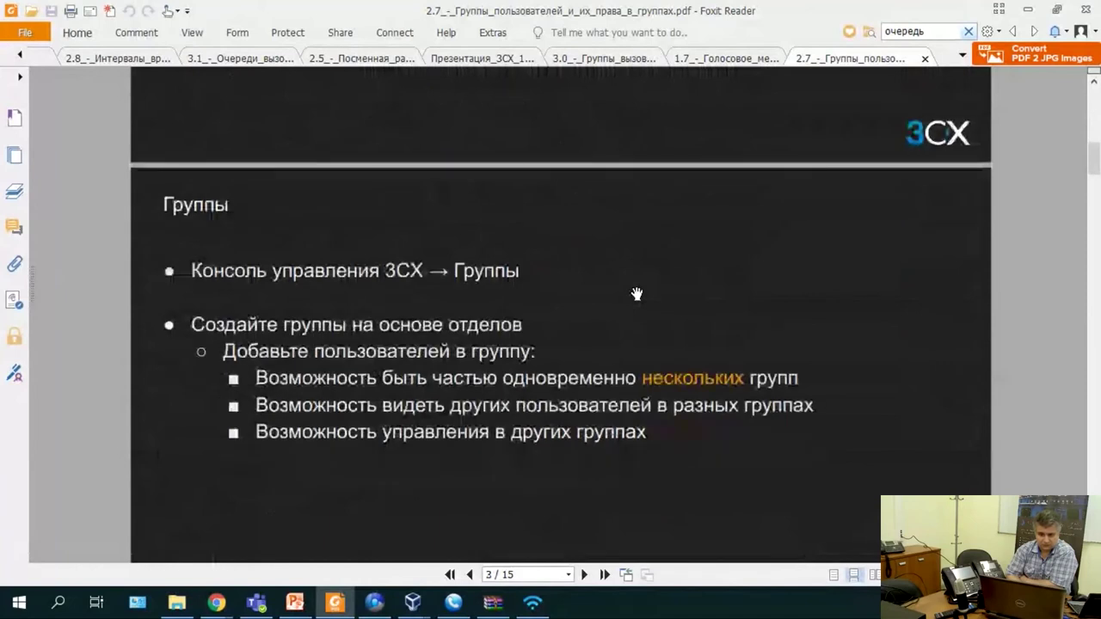
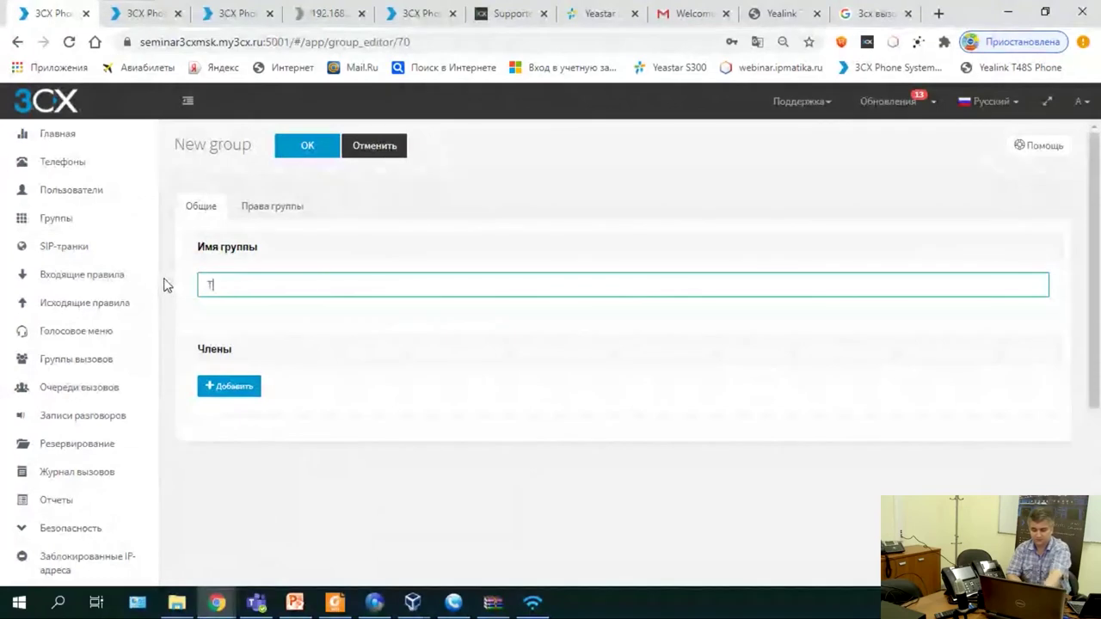
- Enter НОВАЯ_ГРУППА as the group name and tick extensions 300, 302, 304, 306, 307 and 309 as members
key(BackSpace)
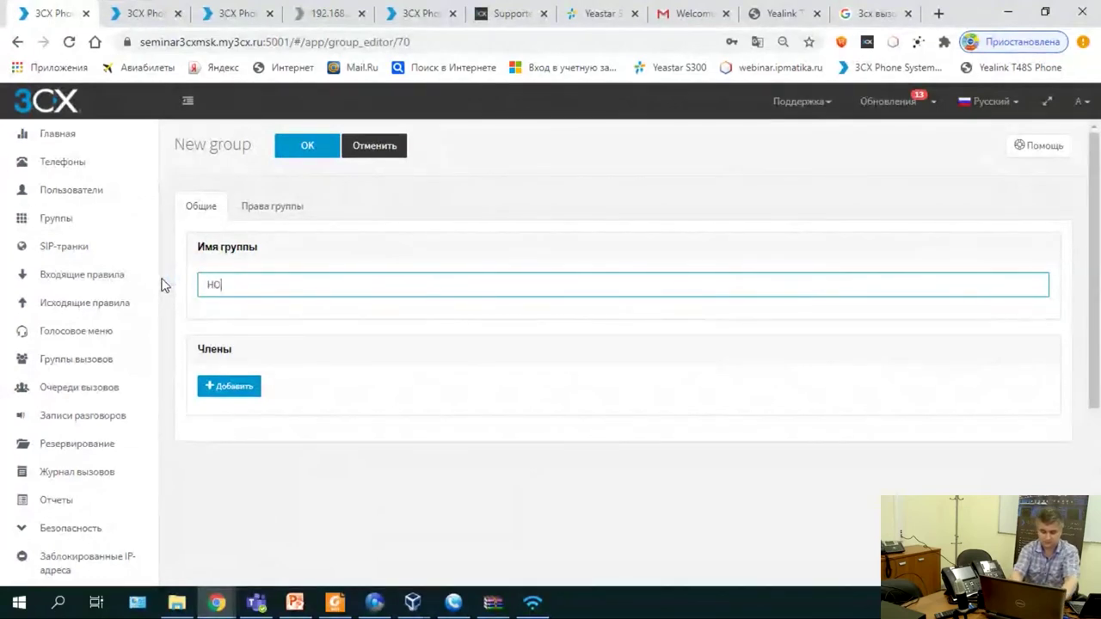
text(НОВАЯ_)
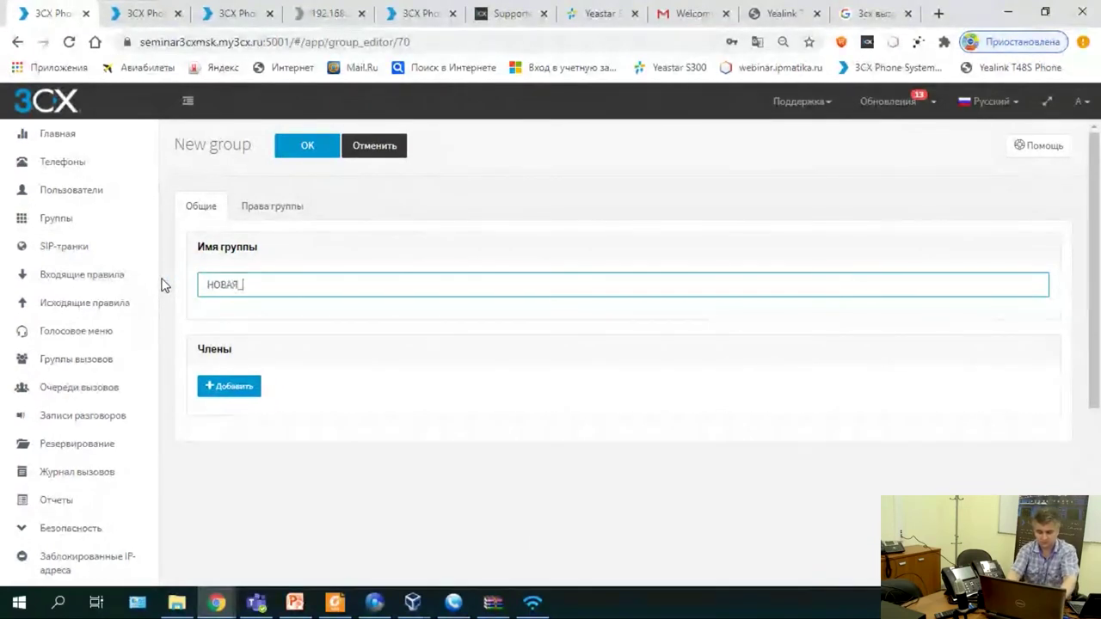
text(ГРУППА)
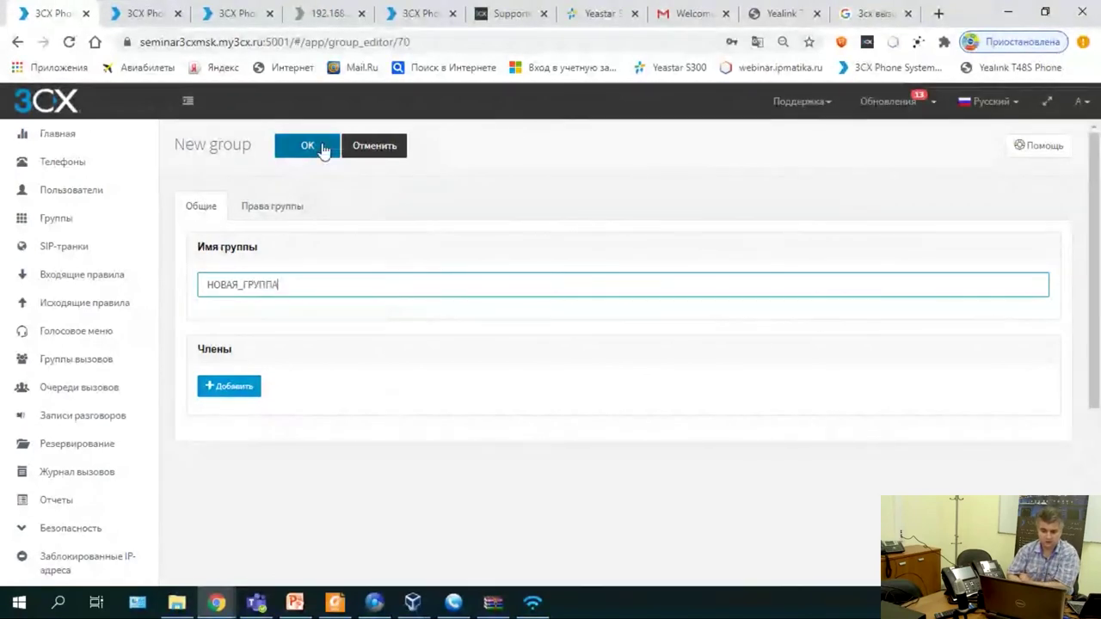
click(250, 391)
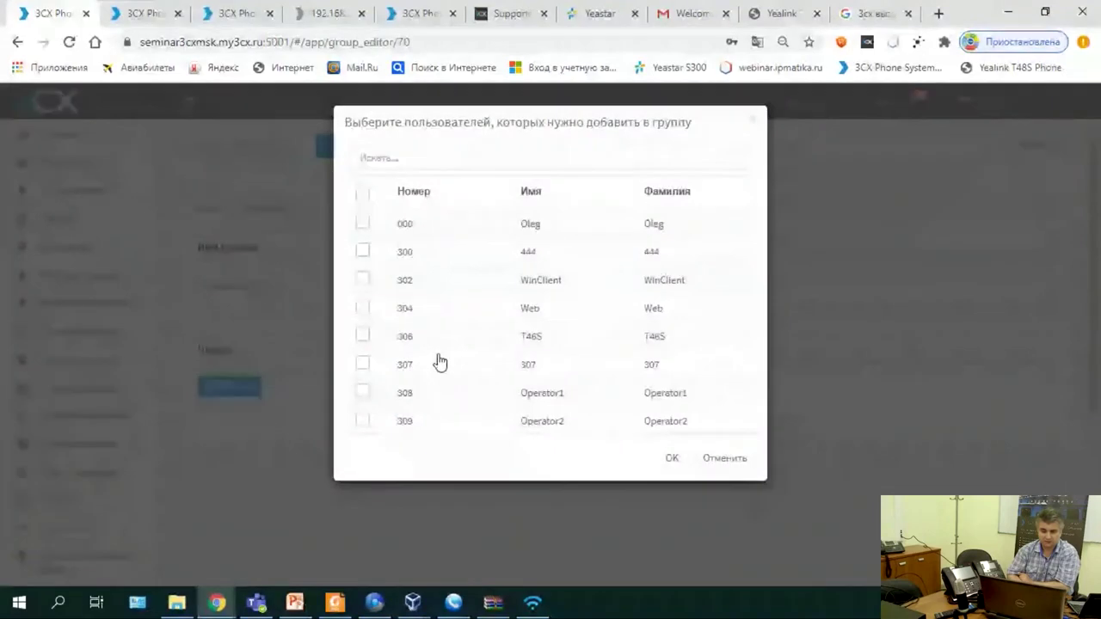
click(362, 251)
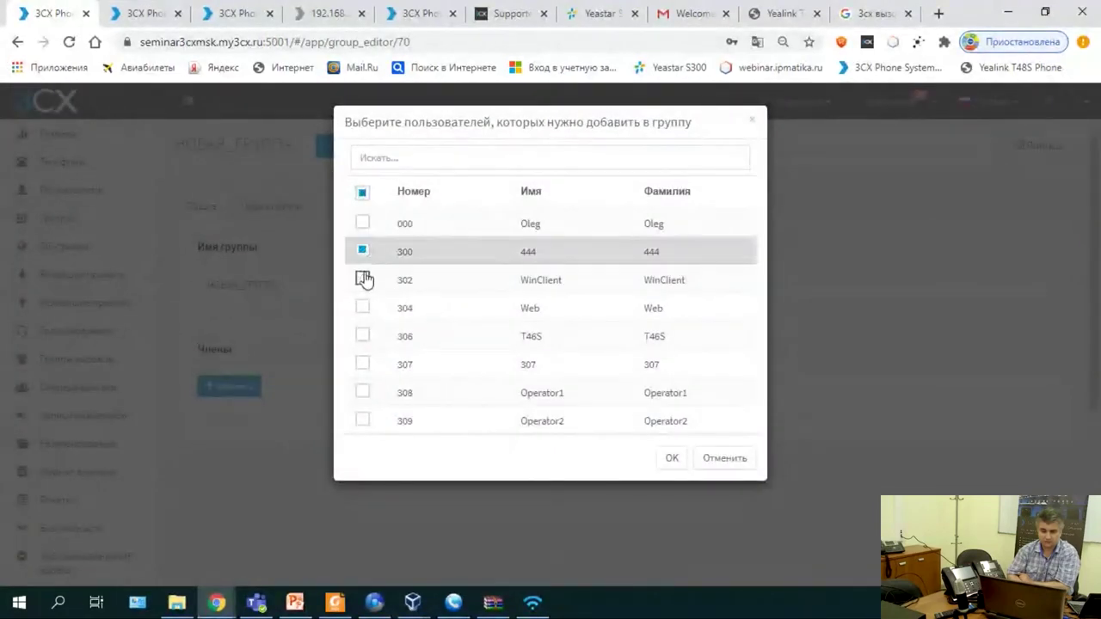
click(362, 280)
click(362, 308)
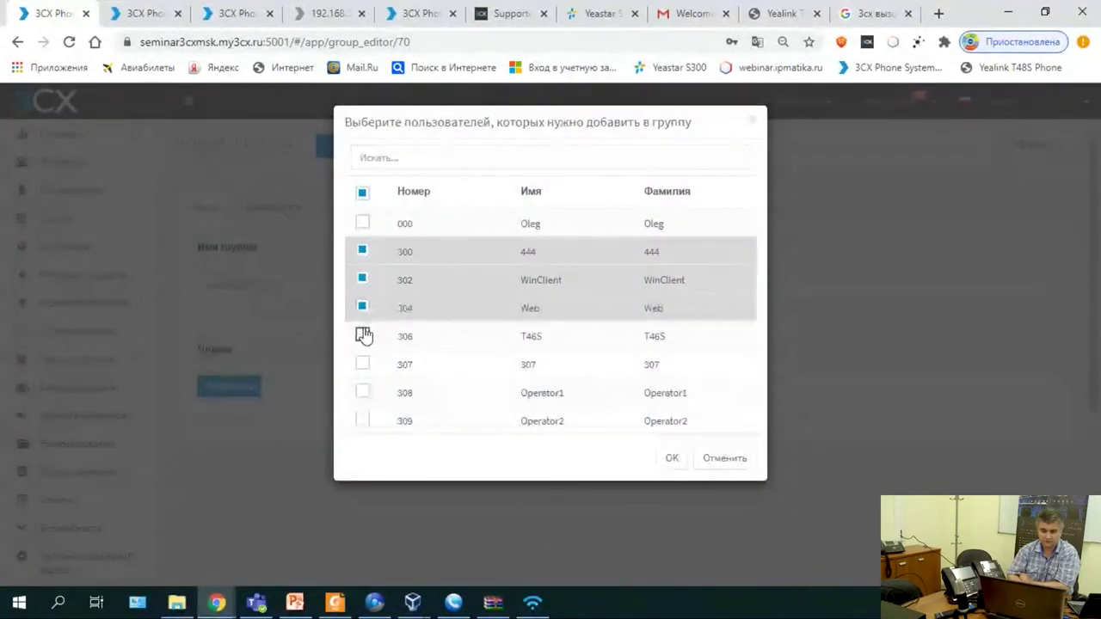
click(362, 336)
click(362, 364)
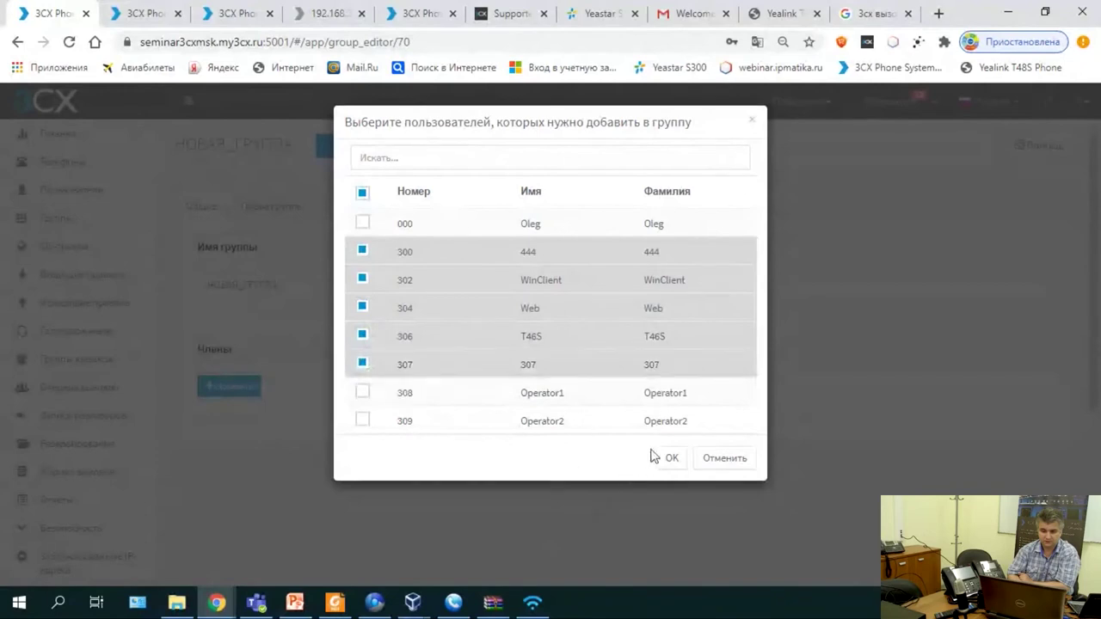
click(362, 421)
click(675, 458)
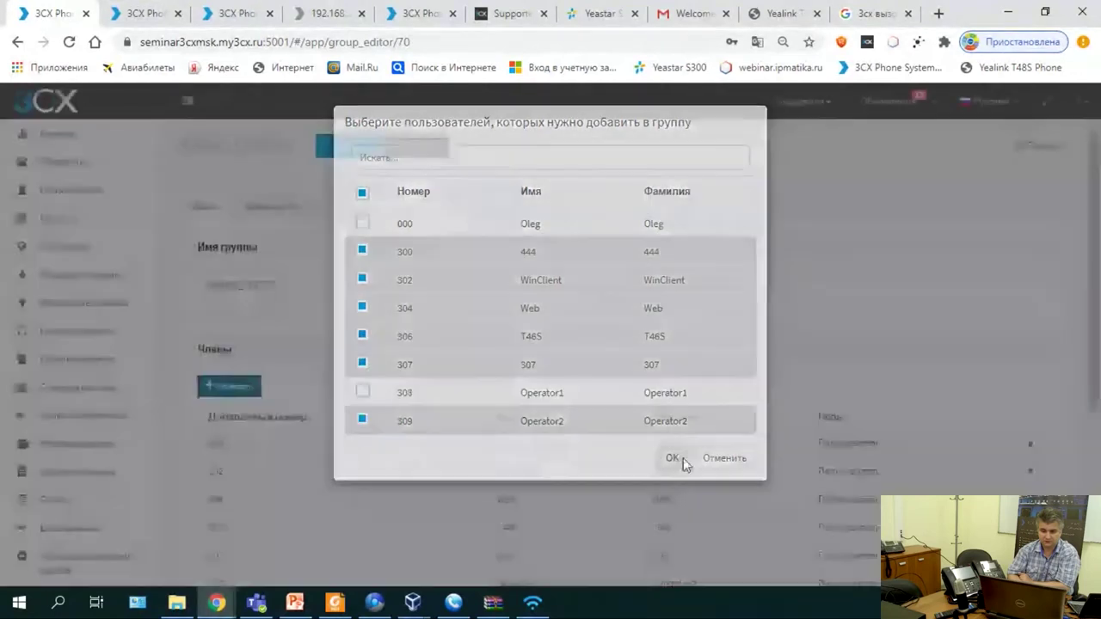
scroll(590, 456, down, 3)
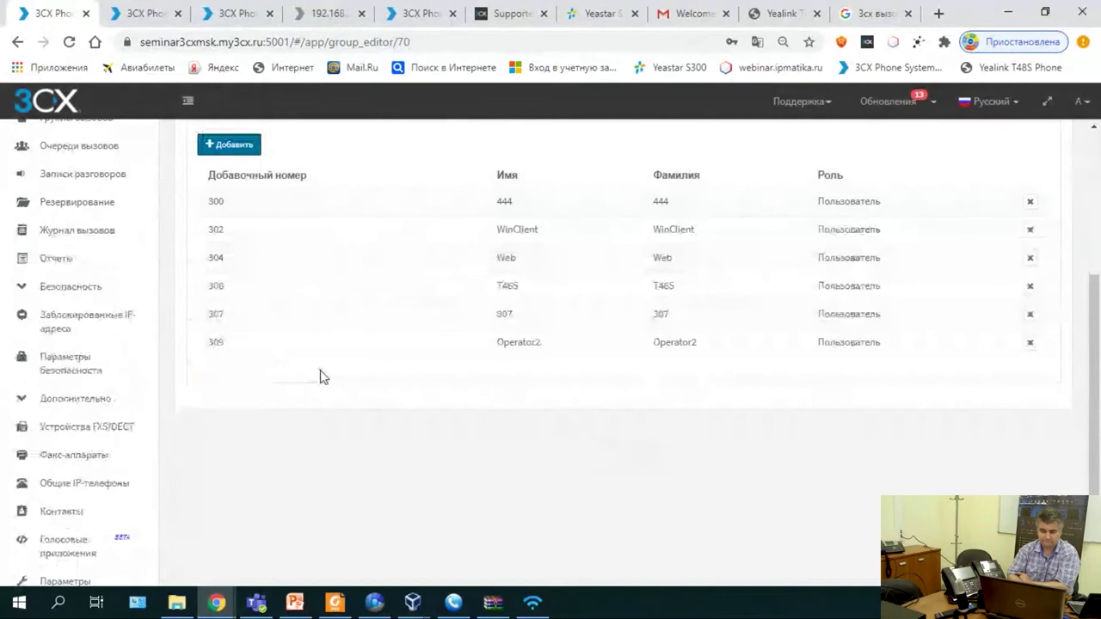
scroll(899, 375, up, 3)
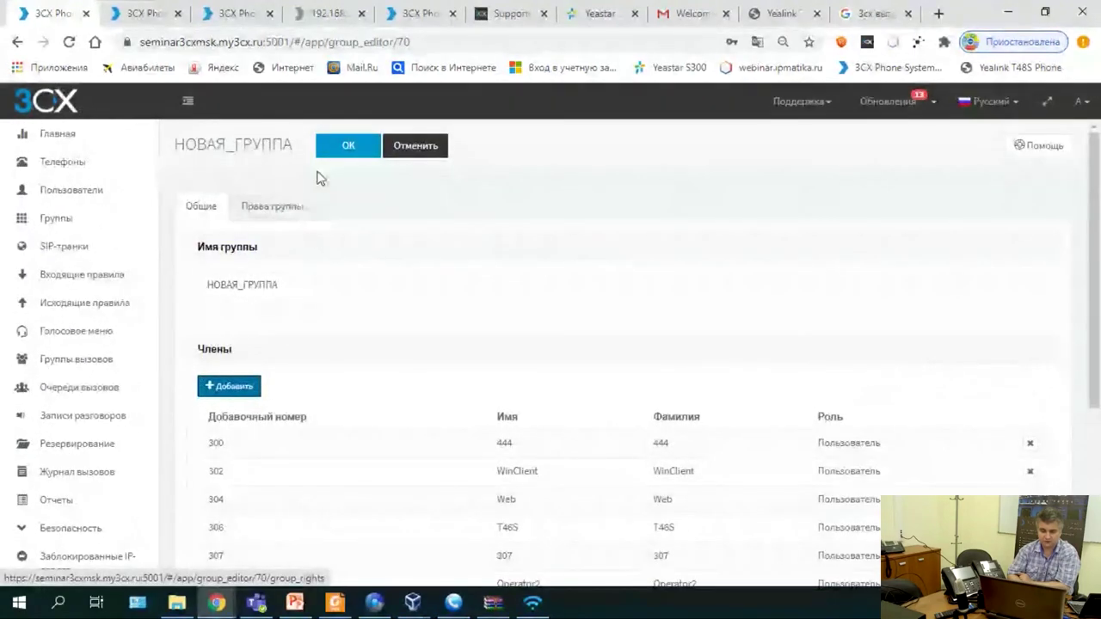
- Look through the manager and user rights on Права группы, then save НОВАЯ_ГРУППА
click(296, 211)
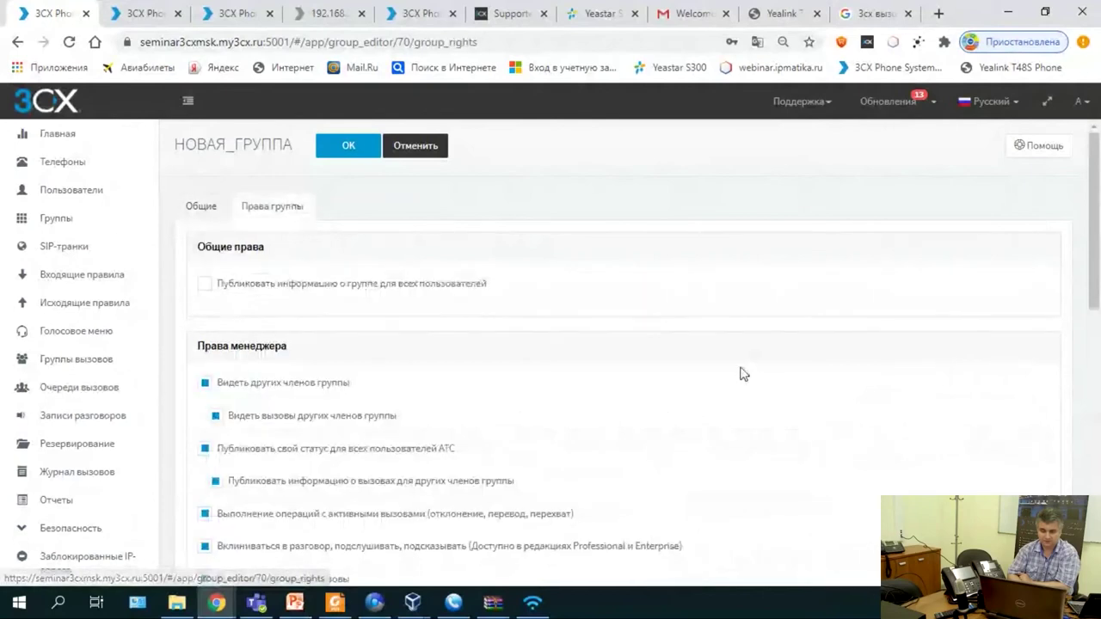
scroll(742, 374, down, 7)
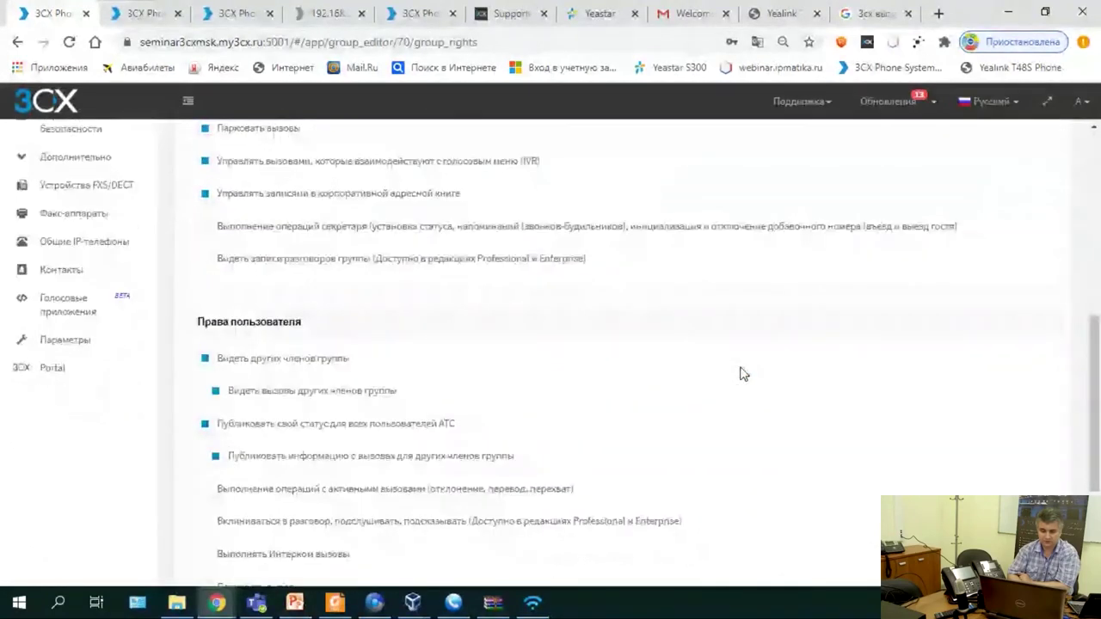
scroll(742, 373, up, 9)
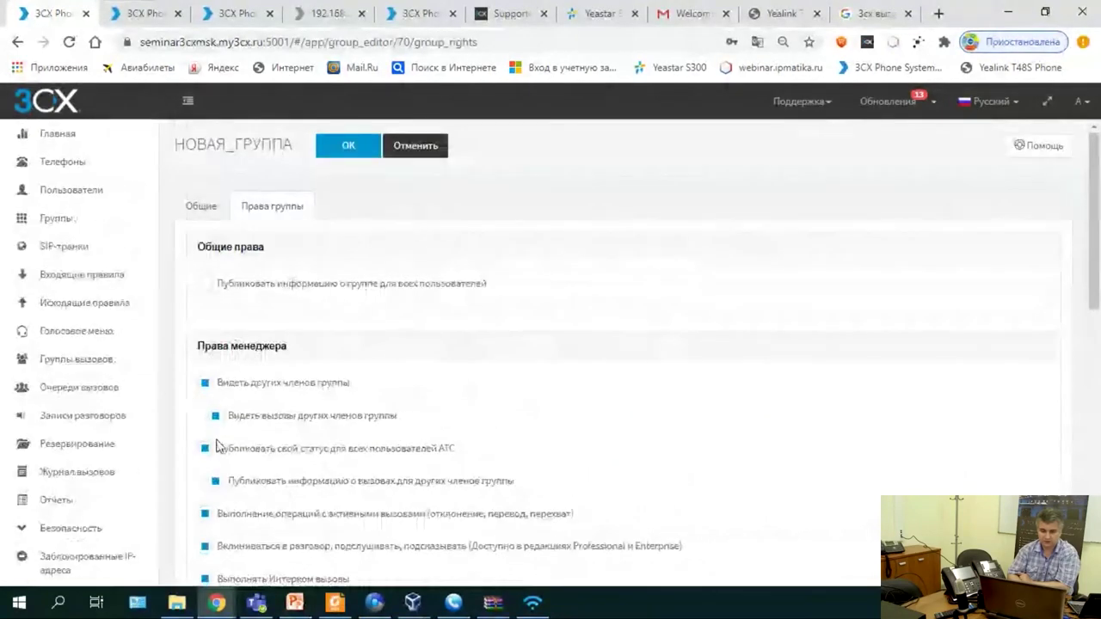
scroll(384, 402, down, 7)
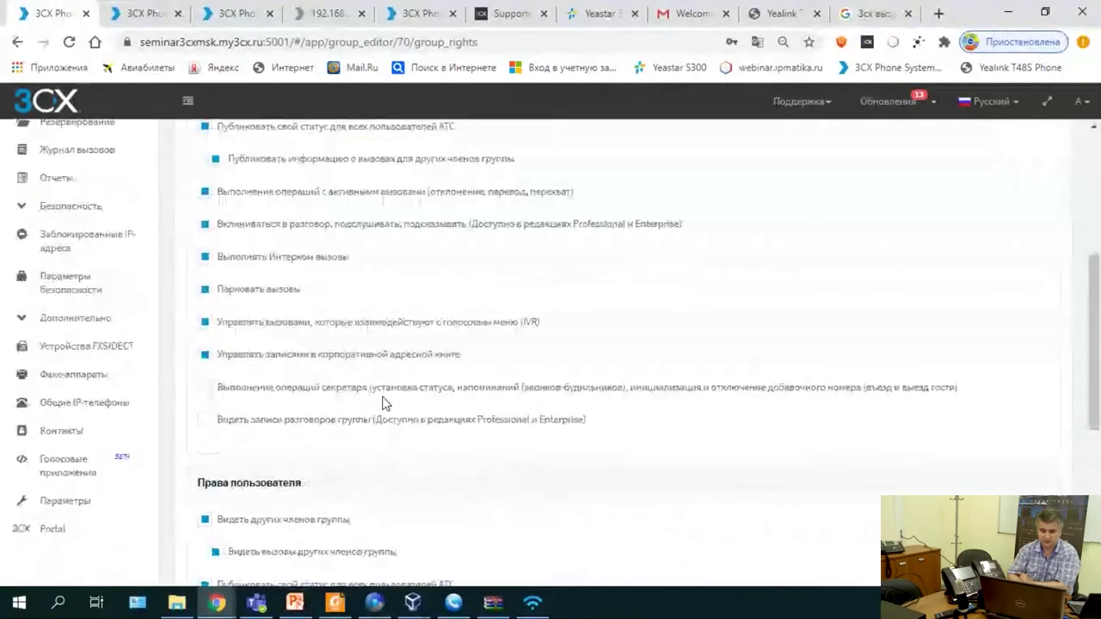
scroll(348, 485, down, 2)
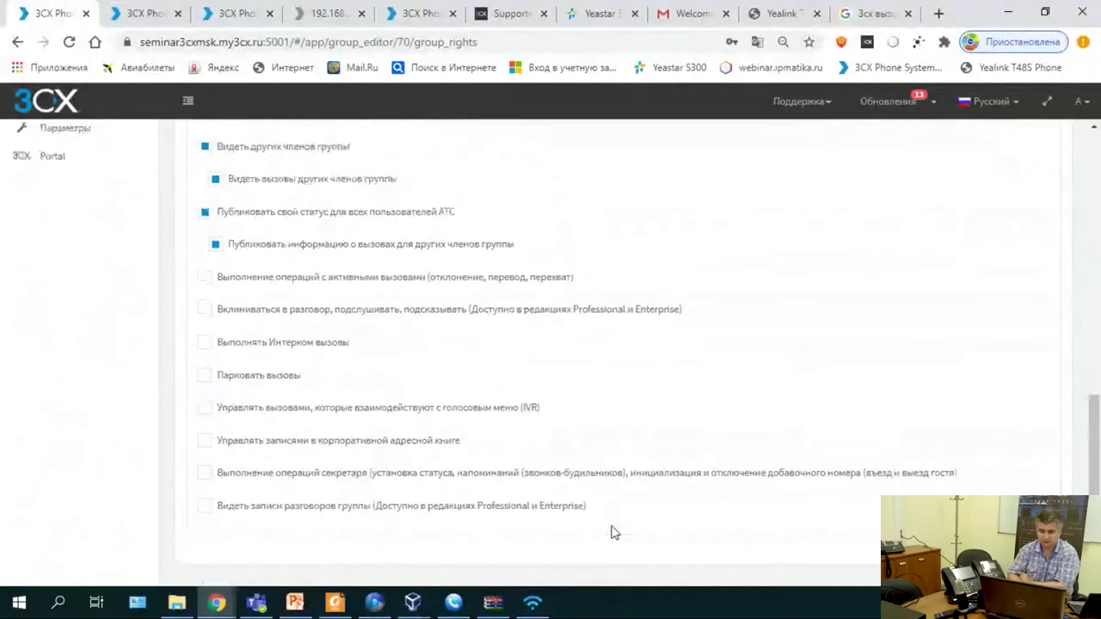
scroll(612, 530, up, 5)
scroll(614, 525, up, 1)
scroll(628, 499, down, 1)
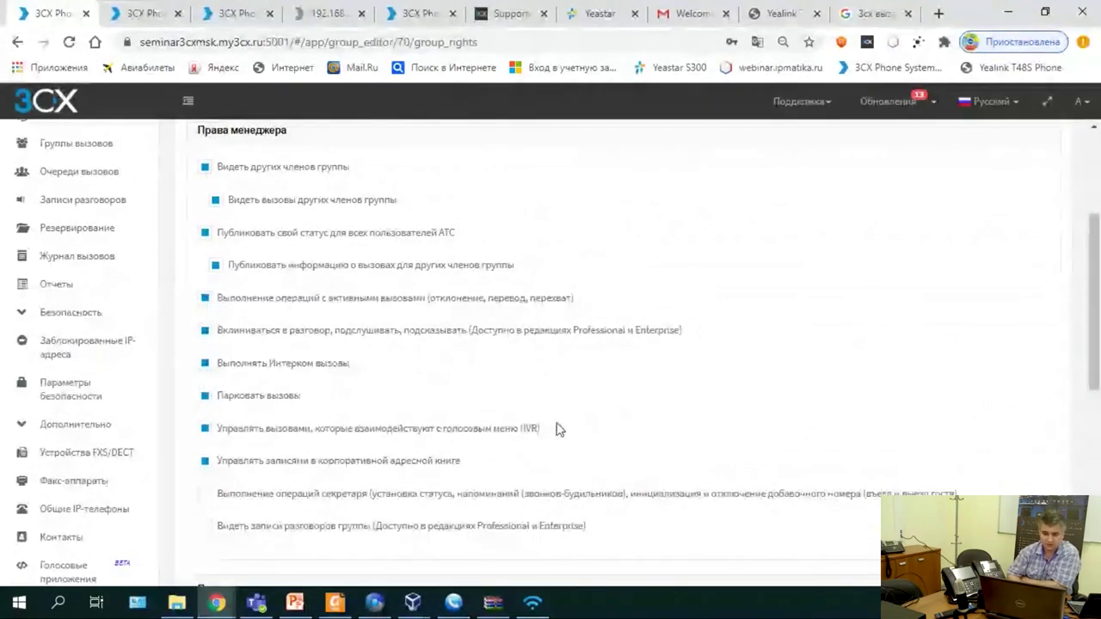
scroll(556, 425, up, 2)
scroll(555, 425, up, 1)
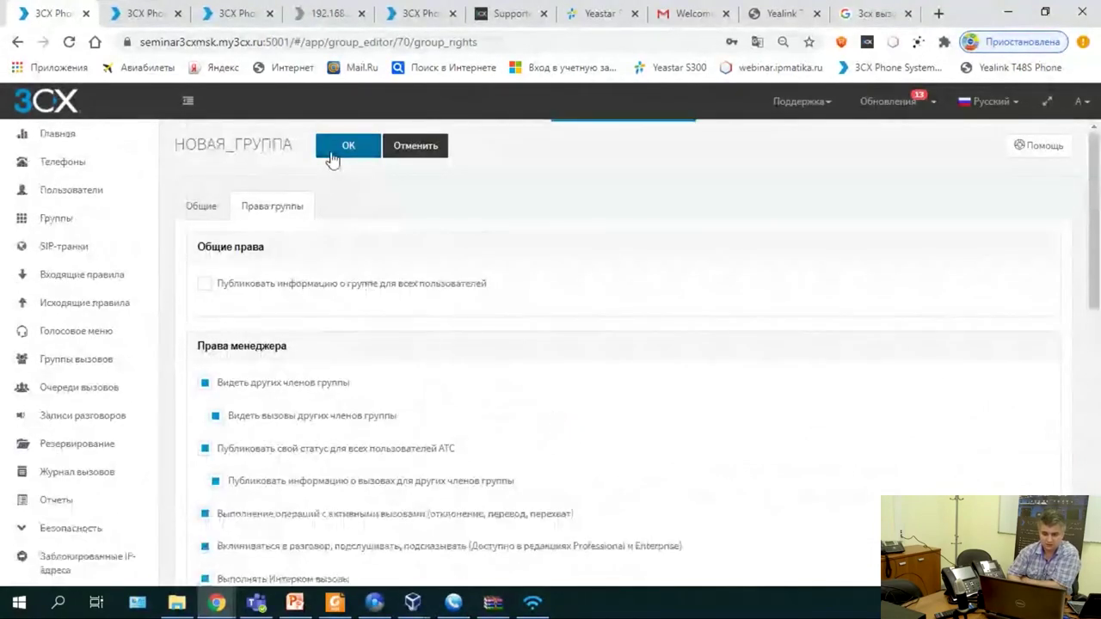
click(344, 144)
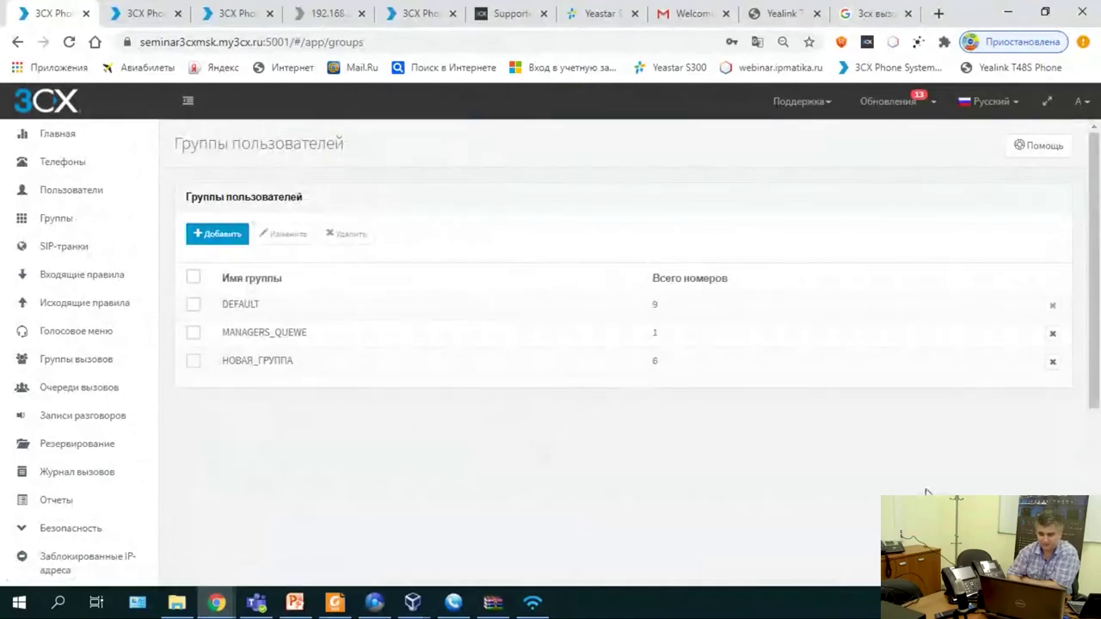
- Reopen НОВАЯ_ГРУППА and look over its members and group rights
double_click(275, 370)
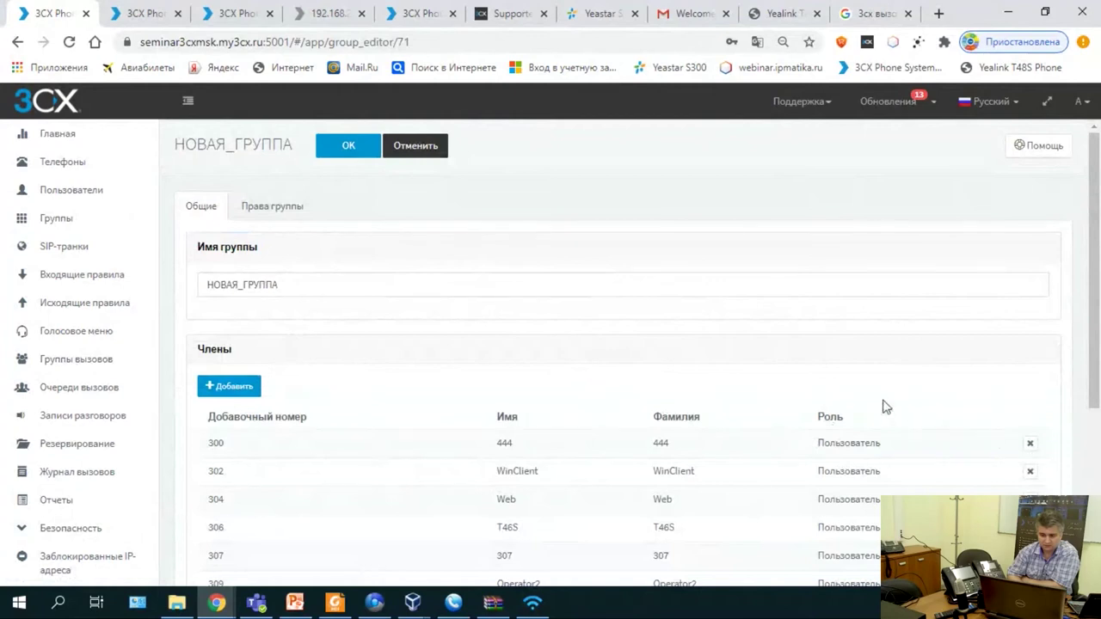
scroll(884, 482, down, 2)
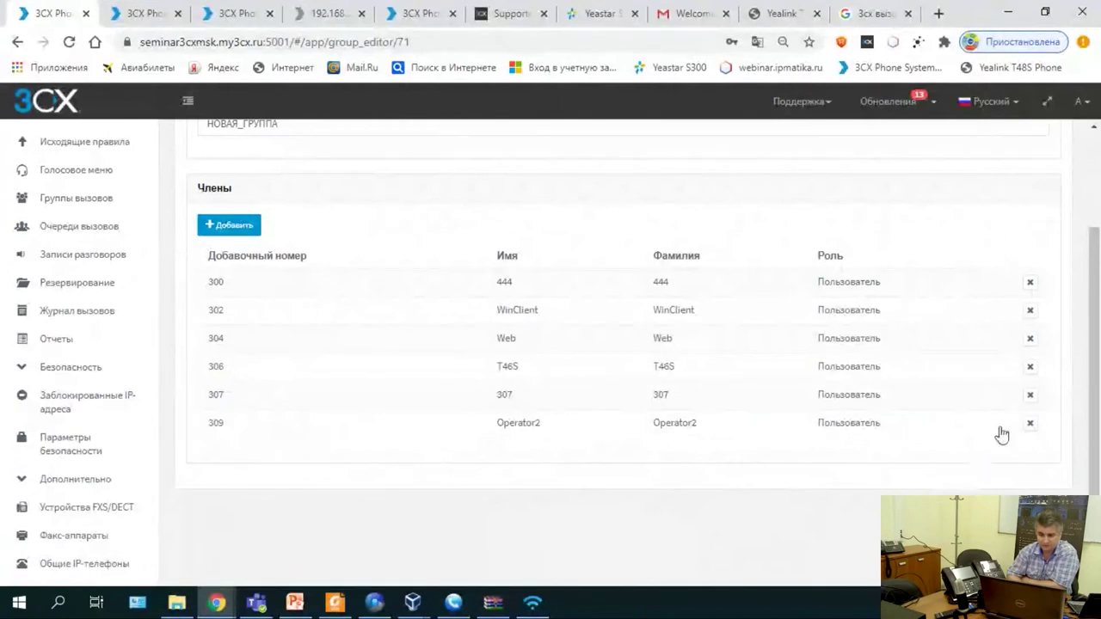
scroll(534, 344, up, 2)
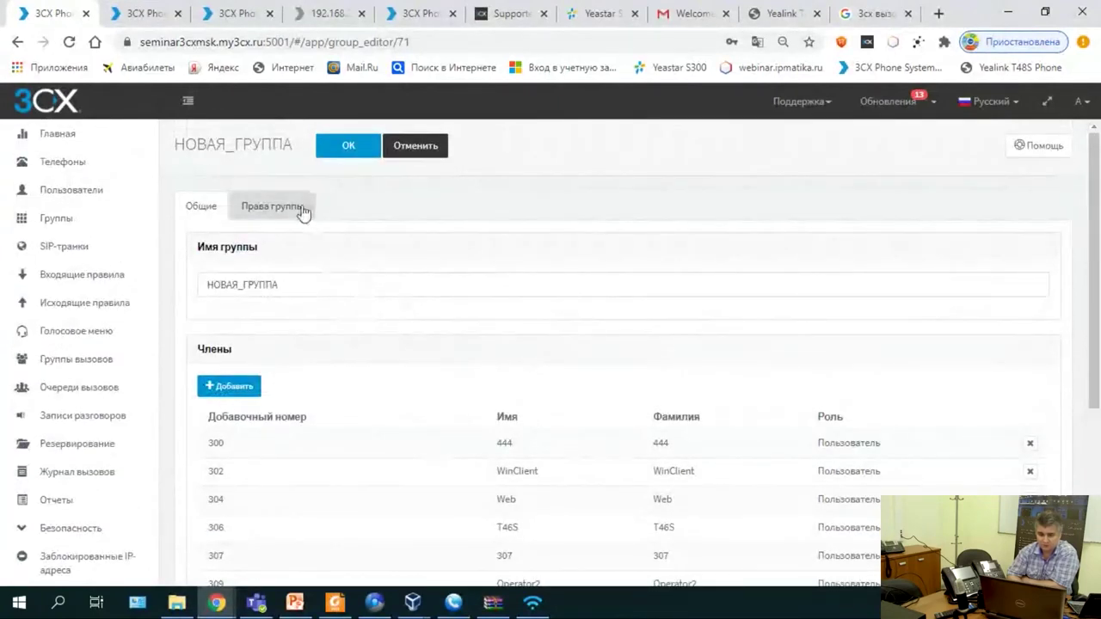
click(296, 209)
scroll(482, 484, down, 5)
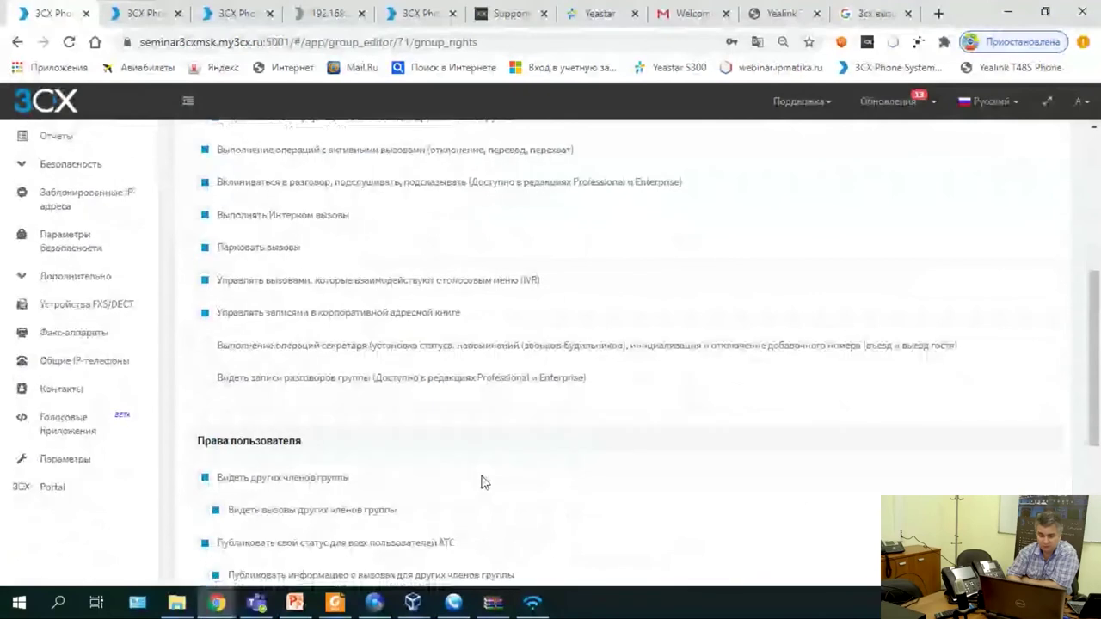
scroll(482, 484, down, 2)
scroll(494, 469, up, 1)
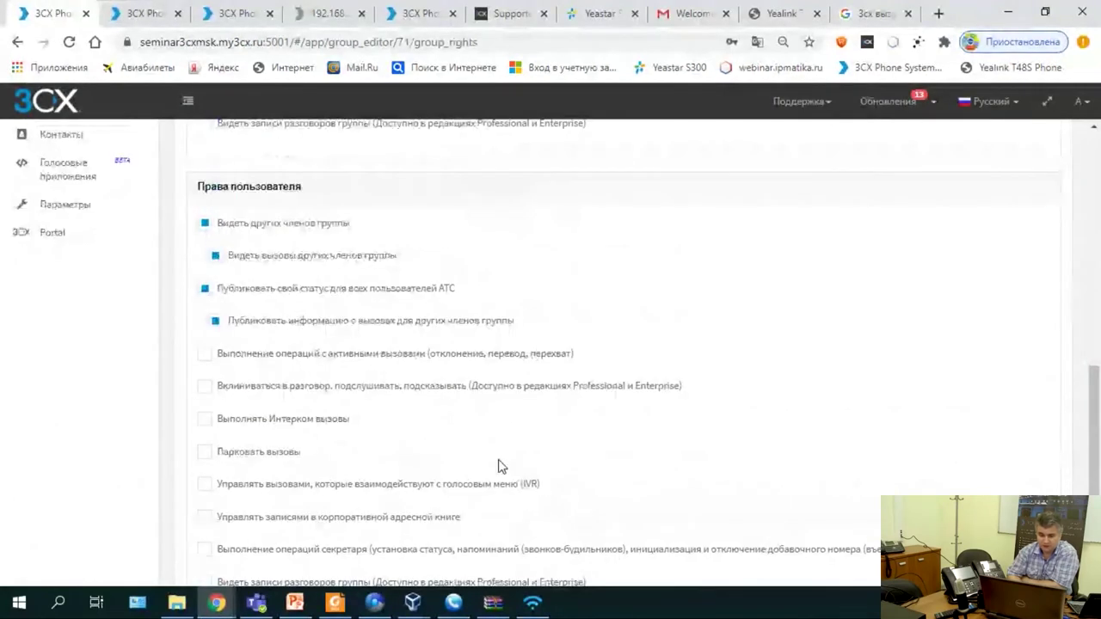
scroll(499, 465, down, 1)
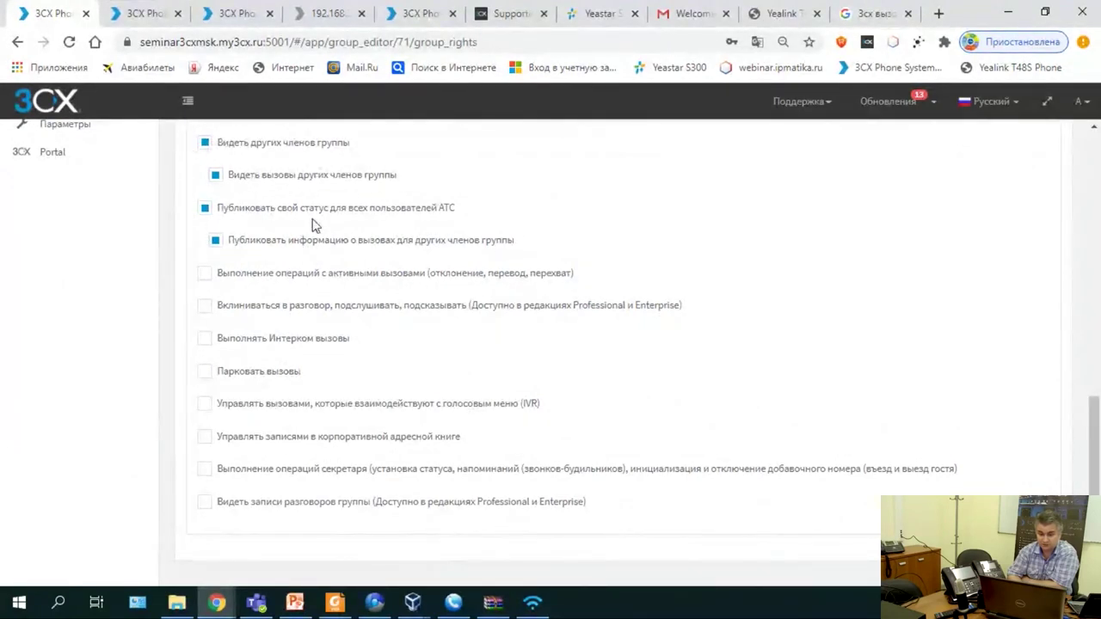
scroll(339, 266, up, 1)
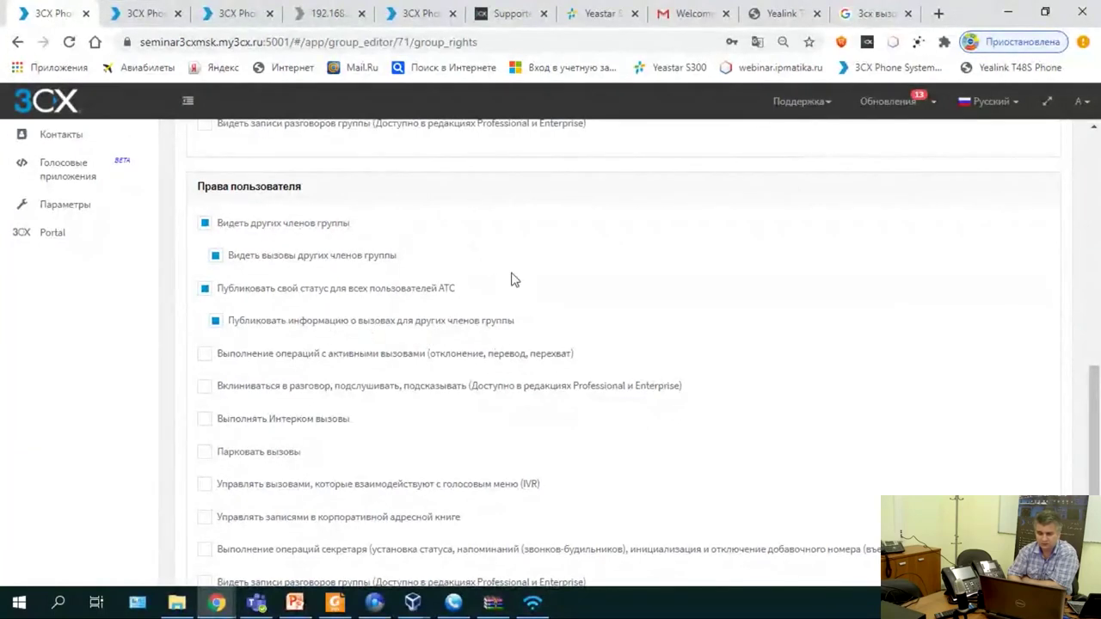
scroll(511, 280, up, 9)
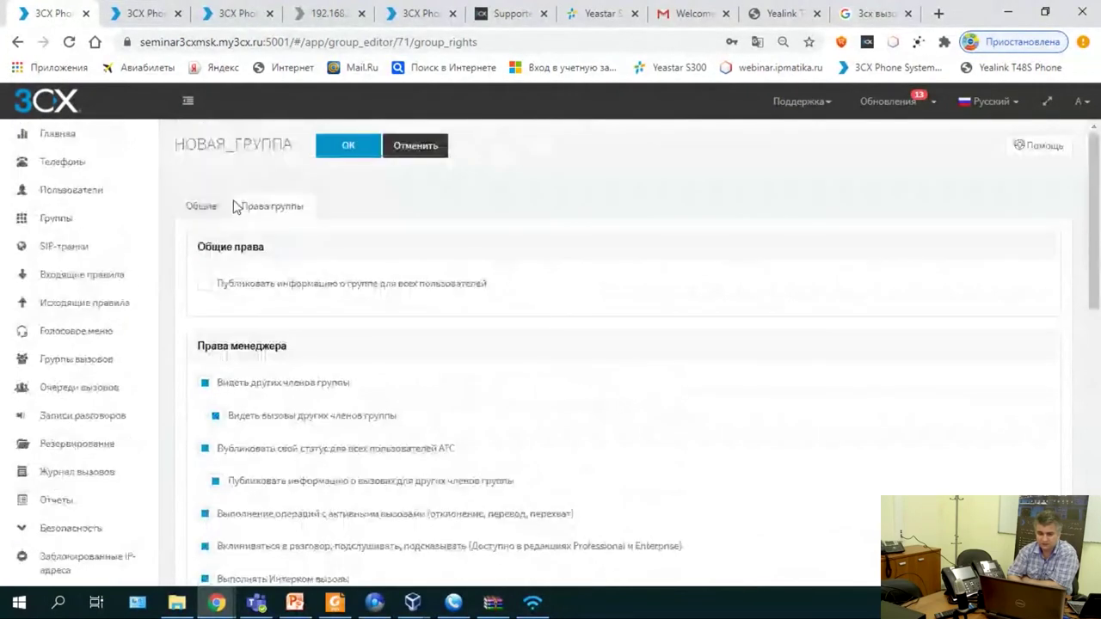
- Add Operator1 (extension 308) to the group's members and check the updated members table
click(226, 207)
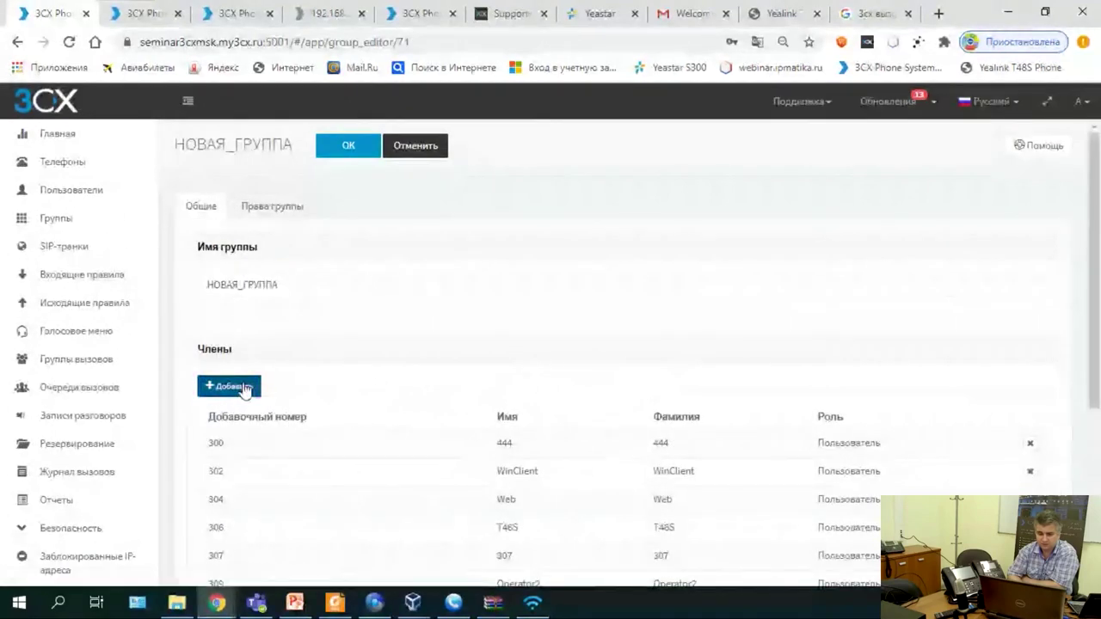
click(246, 389)
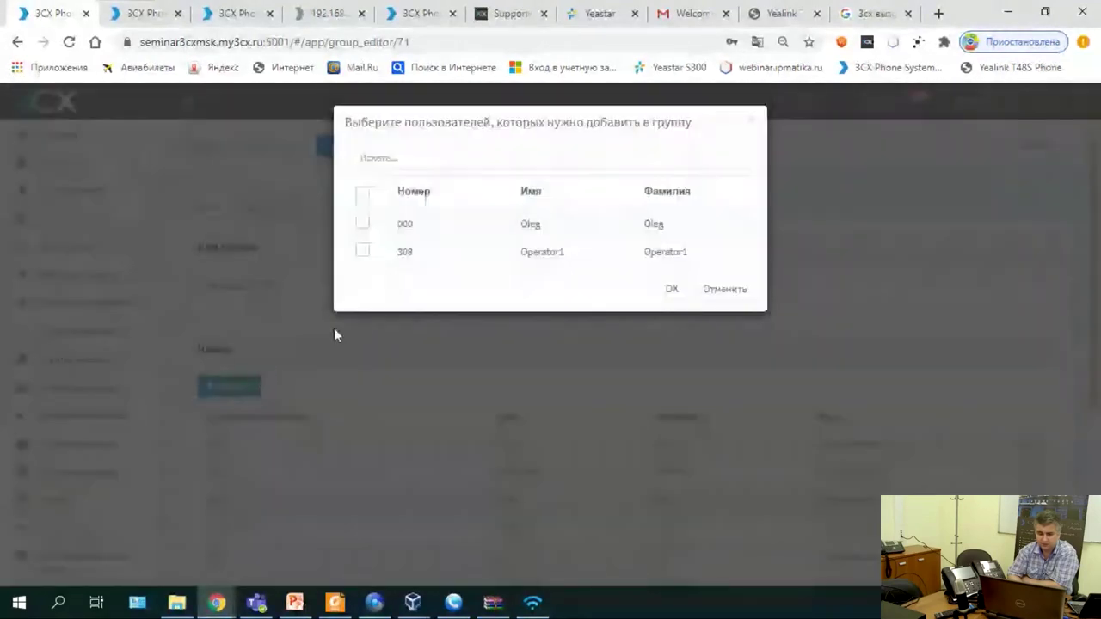
click(363, 251)
click(674, 293)
scroll(651, 344, down, 2)
scroll(649, 356, up, 1)
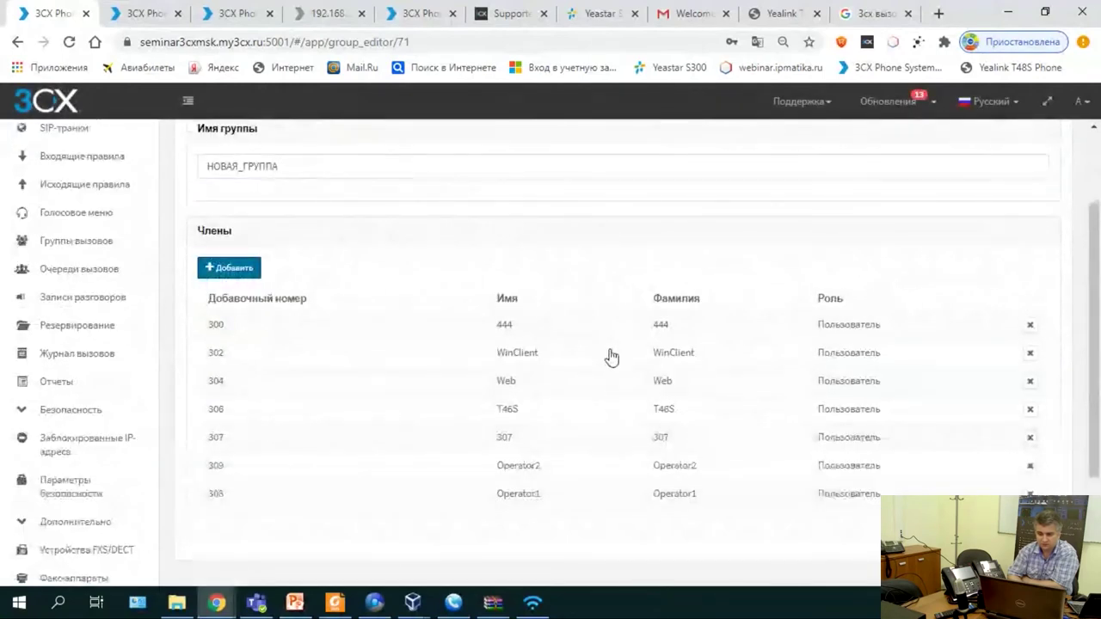
scroll(588, 362, down, 2)
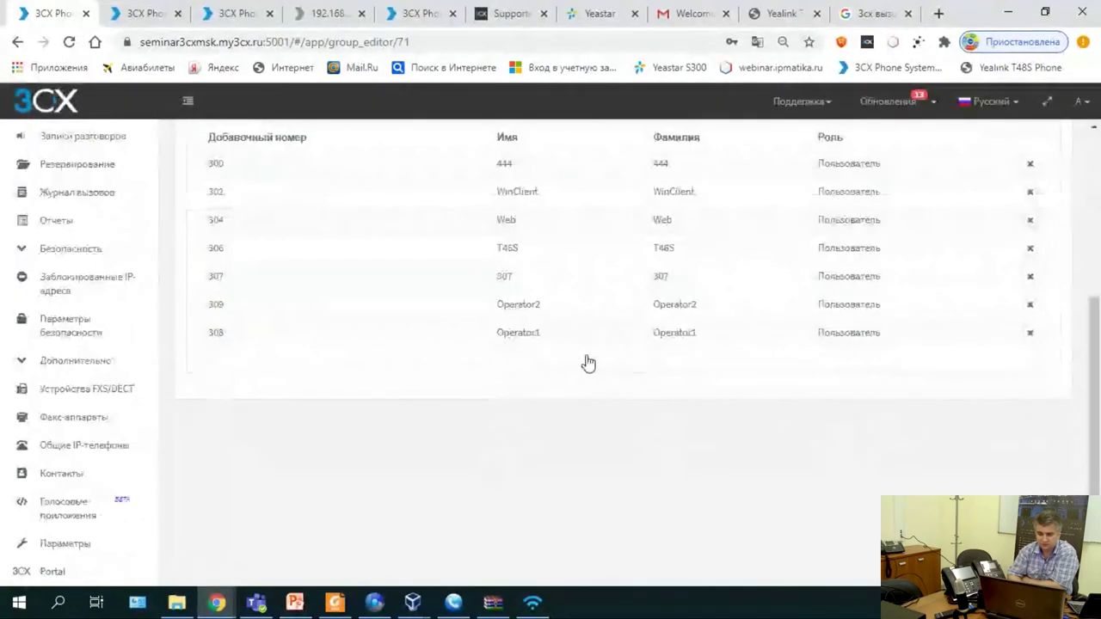
scroll(588, 362, up, 2)
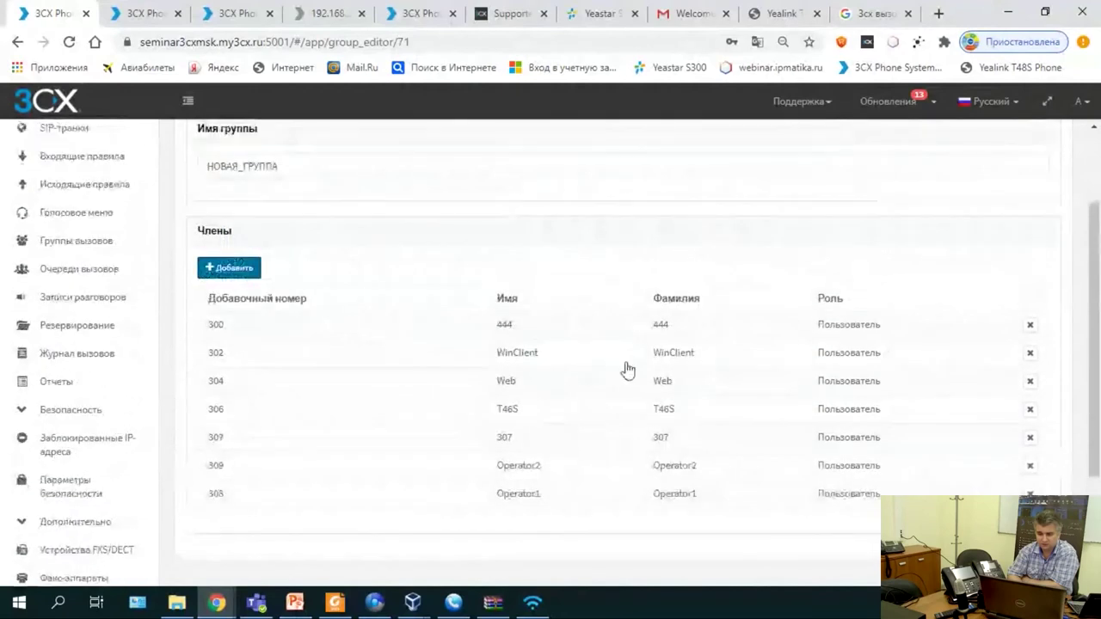
scroll(474, 335, up, 1)
scroll(474, 335, up, 1)
scroll(956, 470, down, 2)
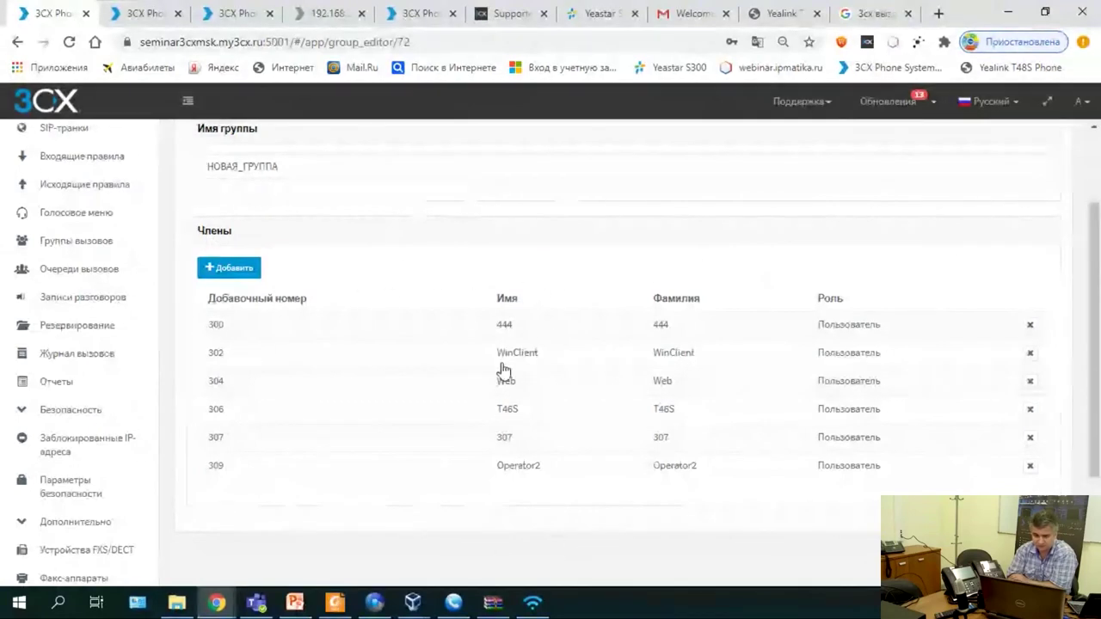
- Scroll through the group's Права менеджера and Права пользователя, then show the Пользователи extensions list
scroll(396, 310, up, 2)
click(284, 212)
scroll(381, 369, down, 5)
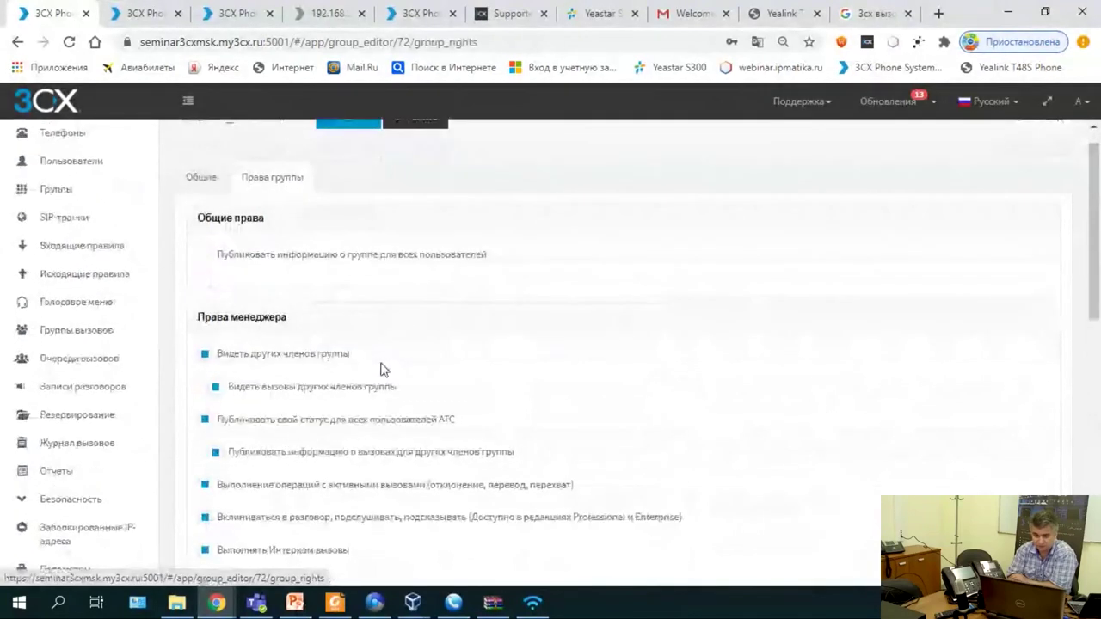
scroll(243, 516, down, 3)
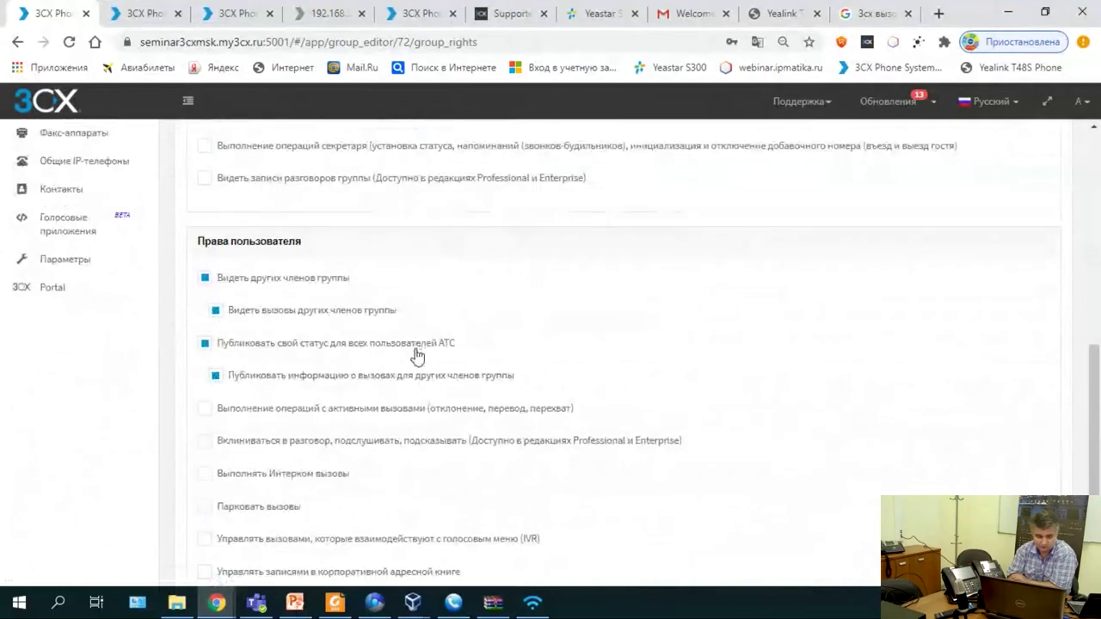
scroll(417, 356, up, 8)
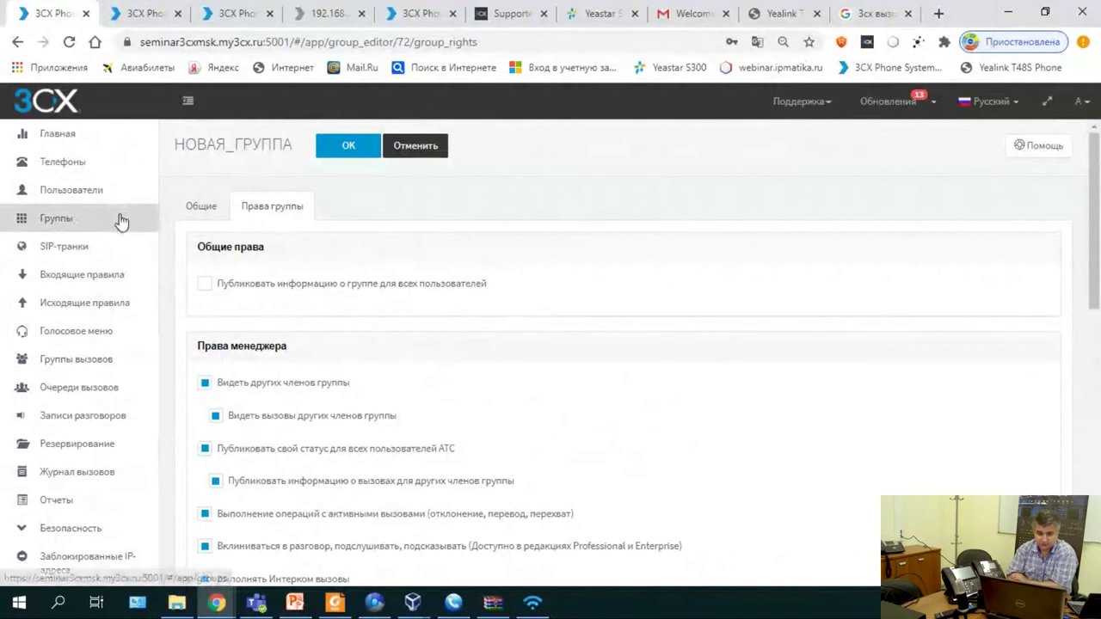
click(91, 195)
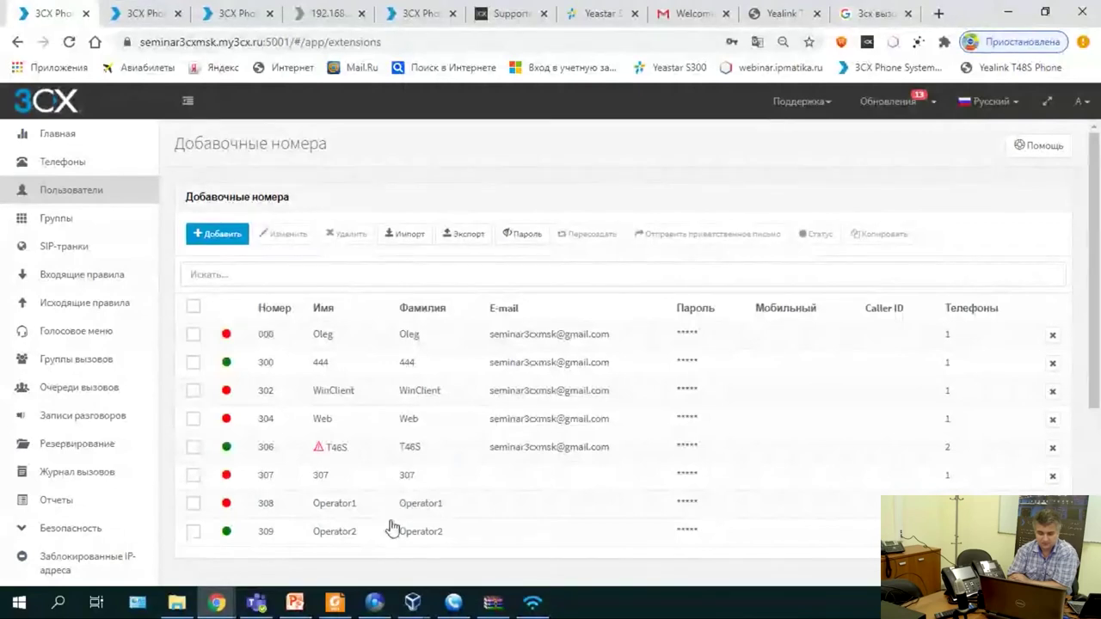
double_click(343, 534)
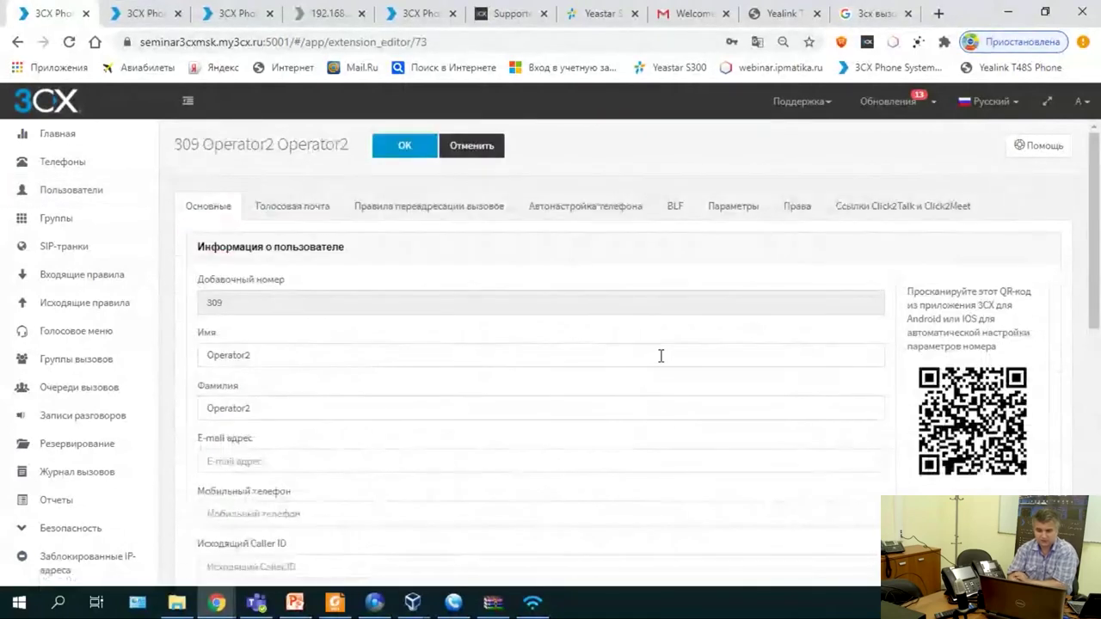
click(797, 207)
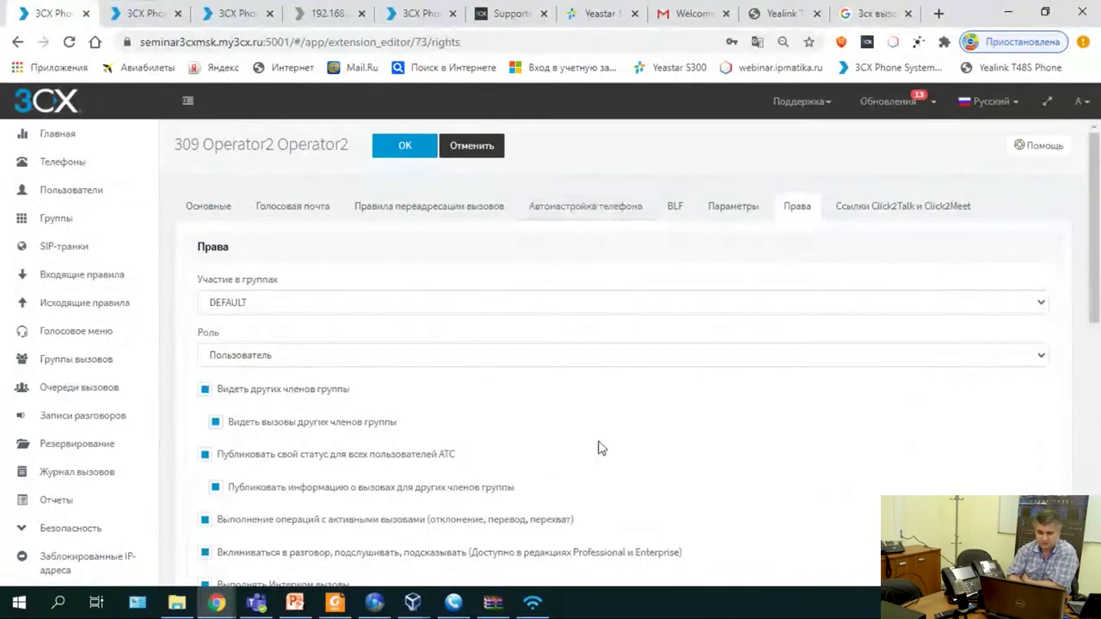
scroll(597, 446, down, 2)
scroll(396, 413, down, 3)
scroll(430, 361, up, 5)
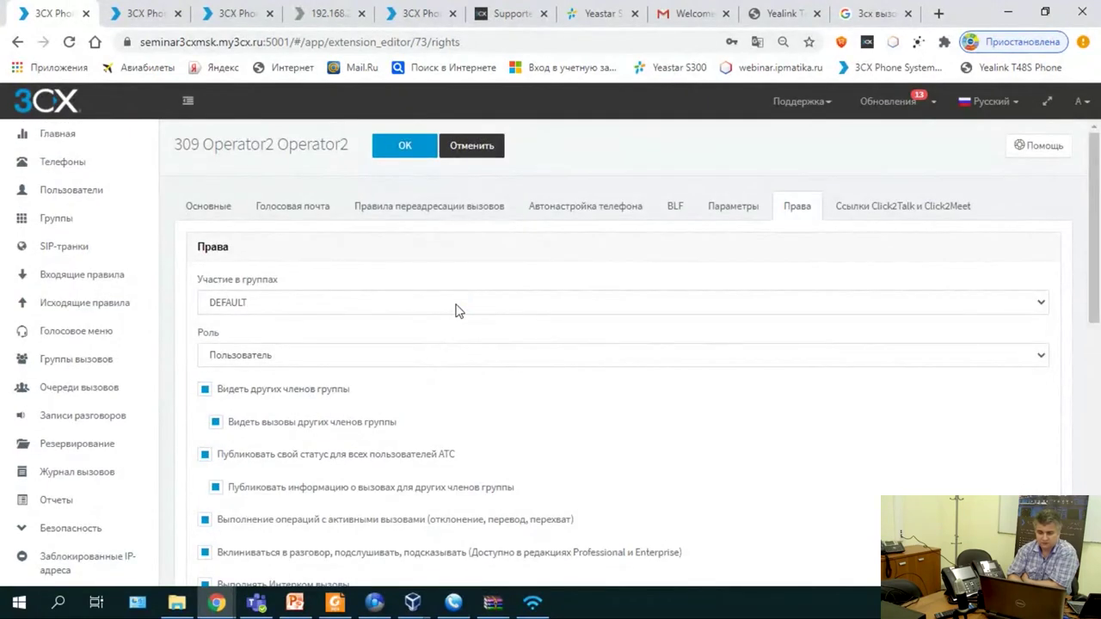
click(457, 311)
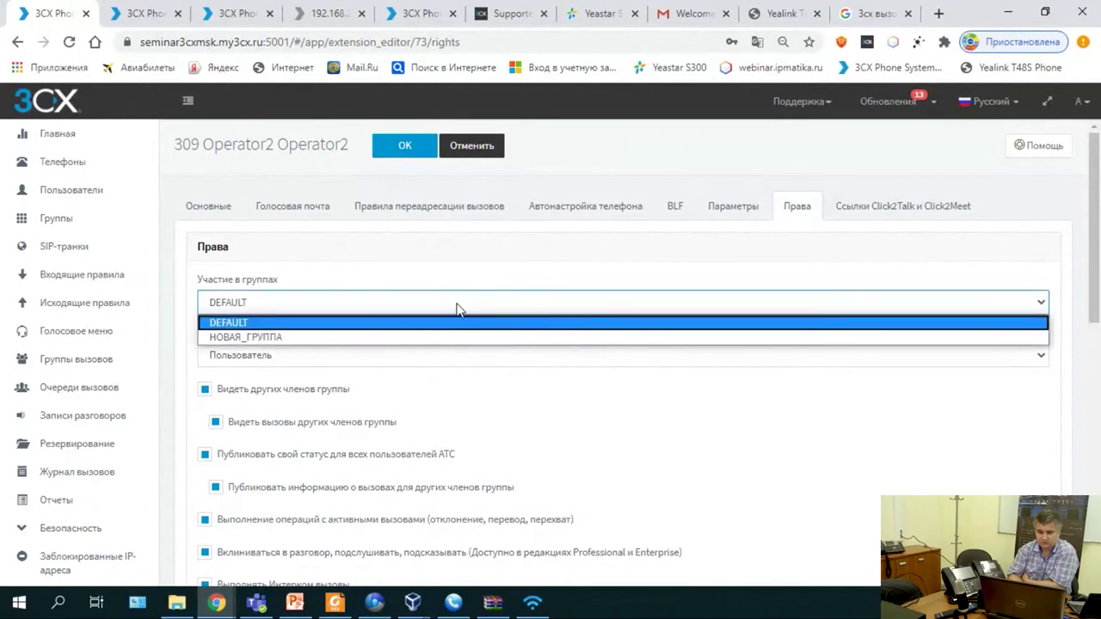
click(457, 311)
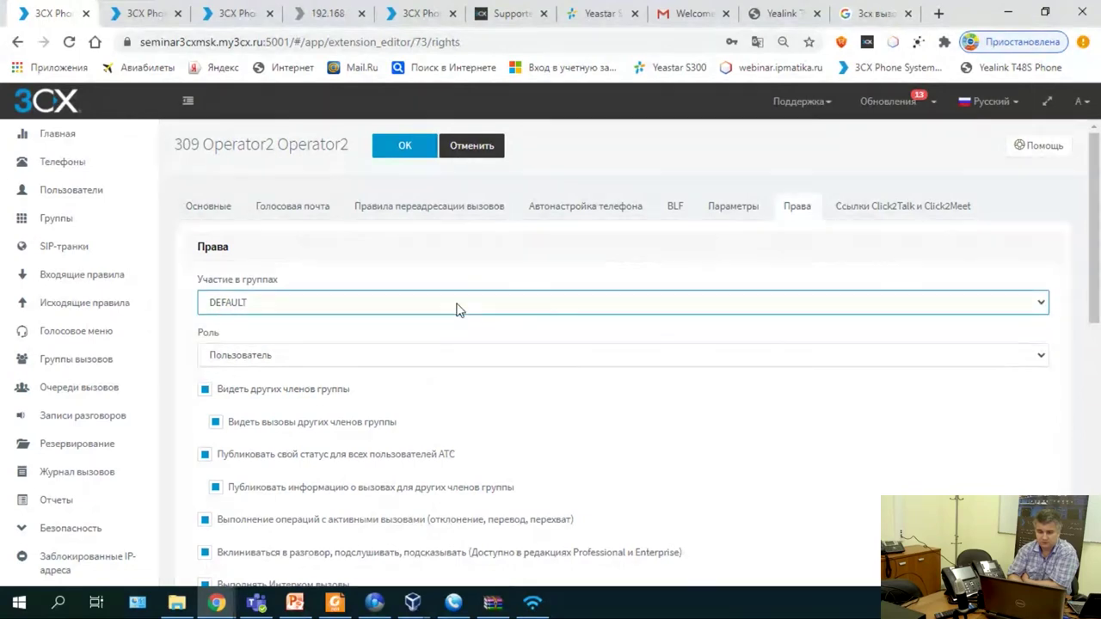
click(461, 362)
click(459, 389)
click(457, 361)
click(455, 376)
scroll(454, 388, down, 2)
scroll(454, 389, down, 1)
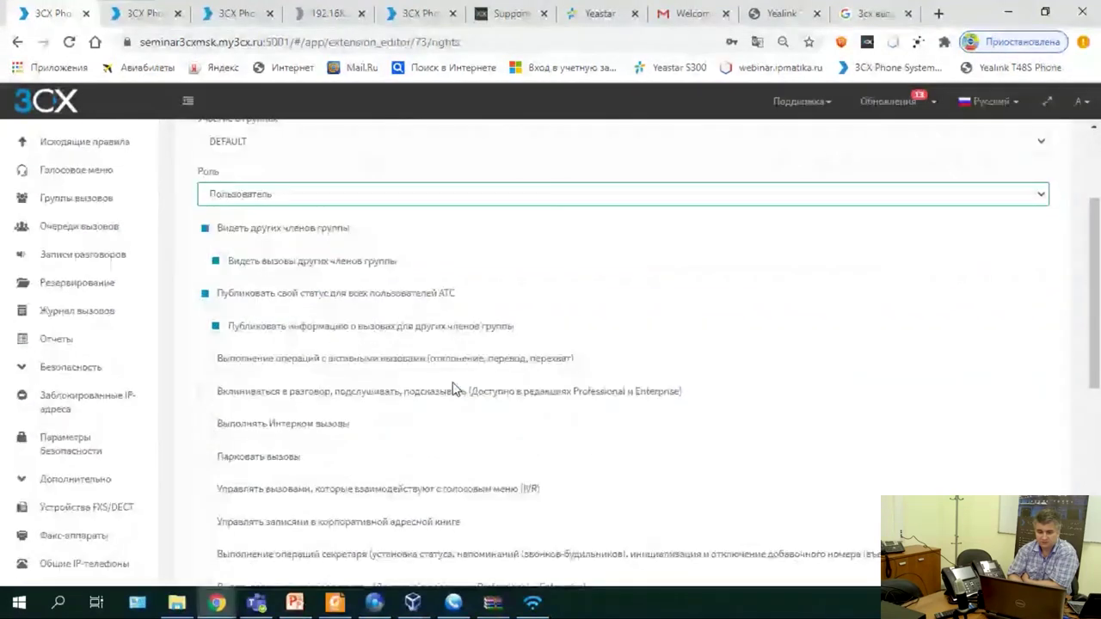
scroll(455, 389, down, 5)
scroll(454, 388, up, 5)
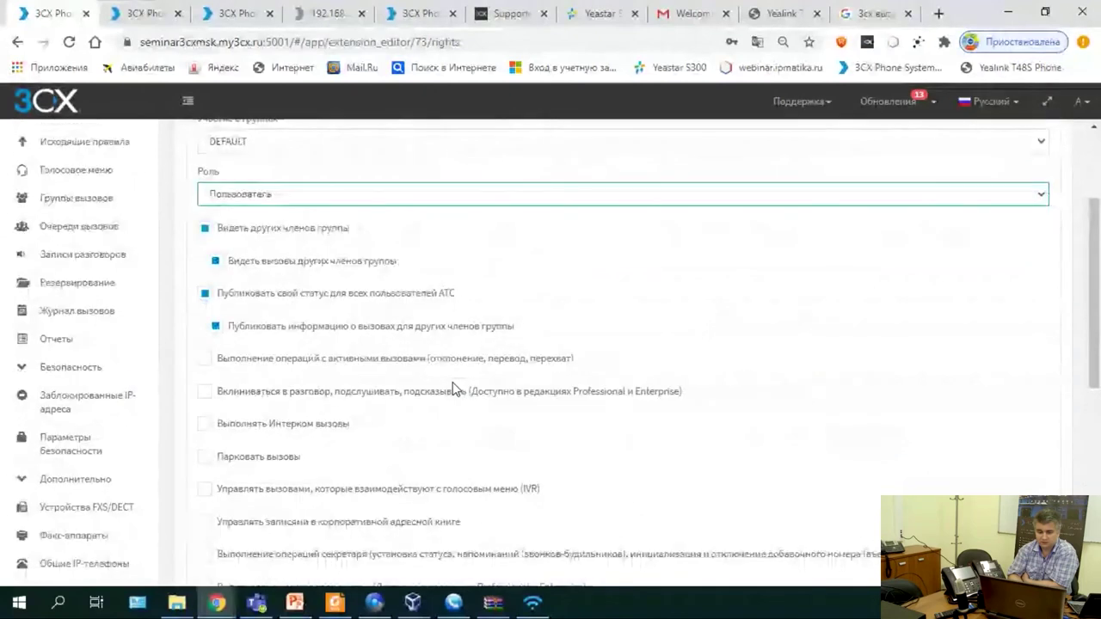
scroll(452, 387, down, 2)
scroll(453, 387, up, 2)
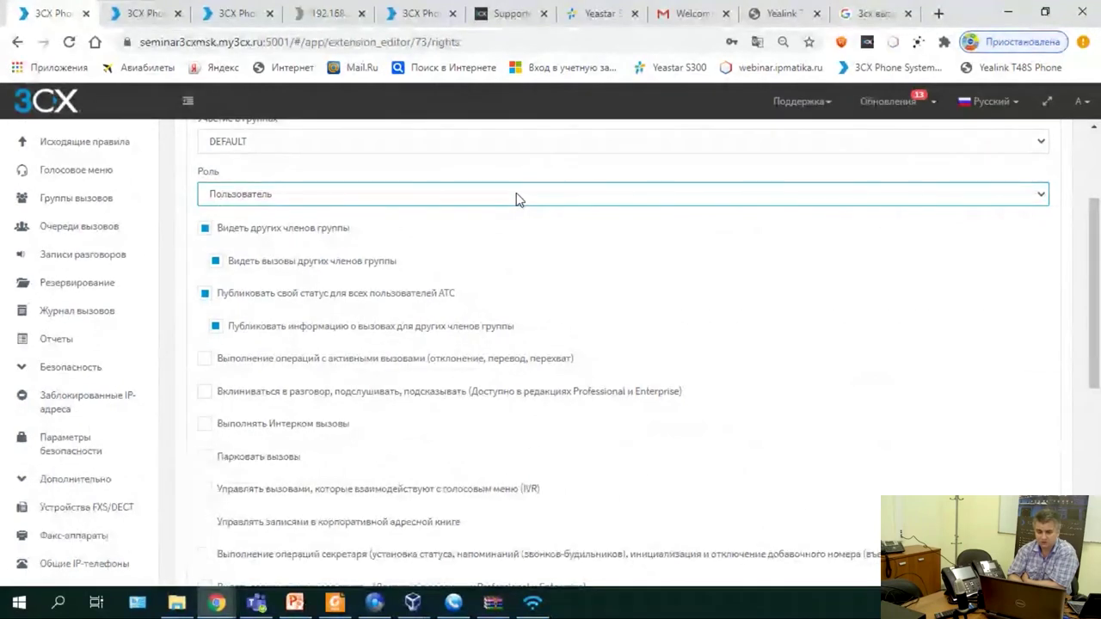
click(516, 198)
click(504, 228)
click(511, 203)
click(511, 215)
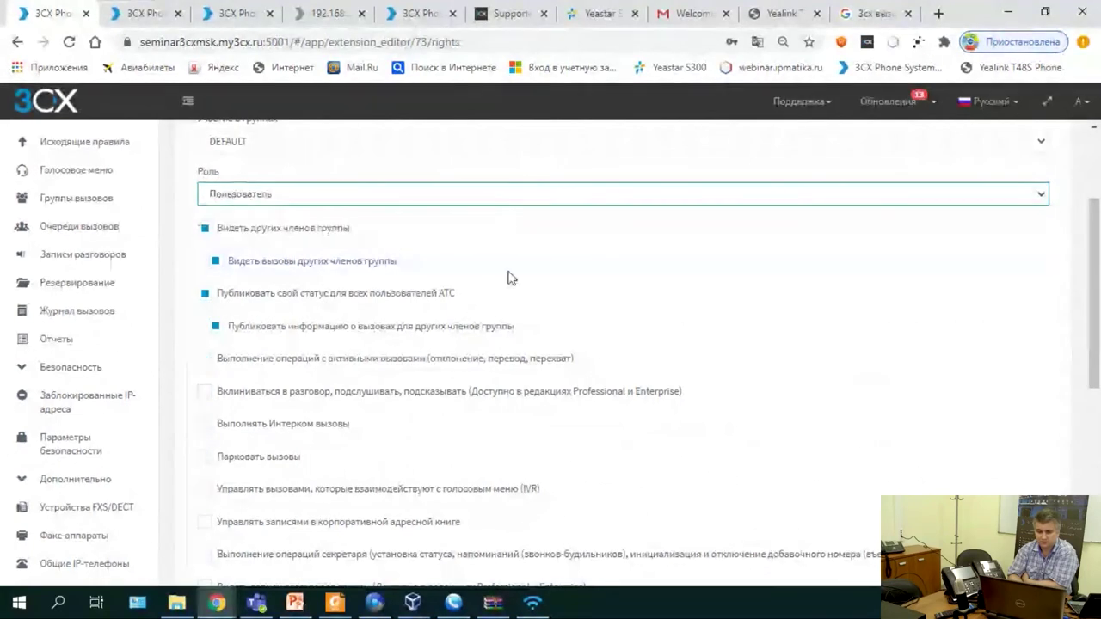
scroll(509, 292, up, 4)
scroll(509, 318, down, 5)
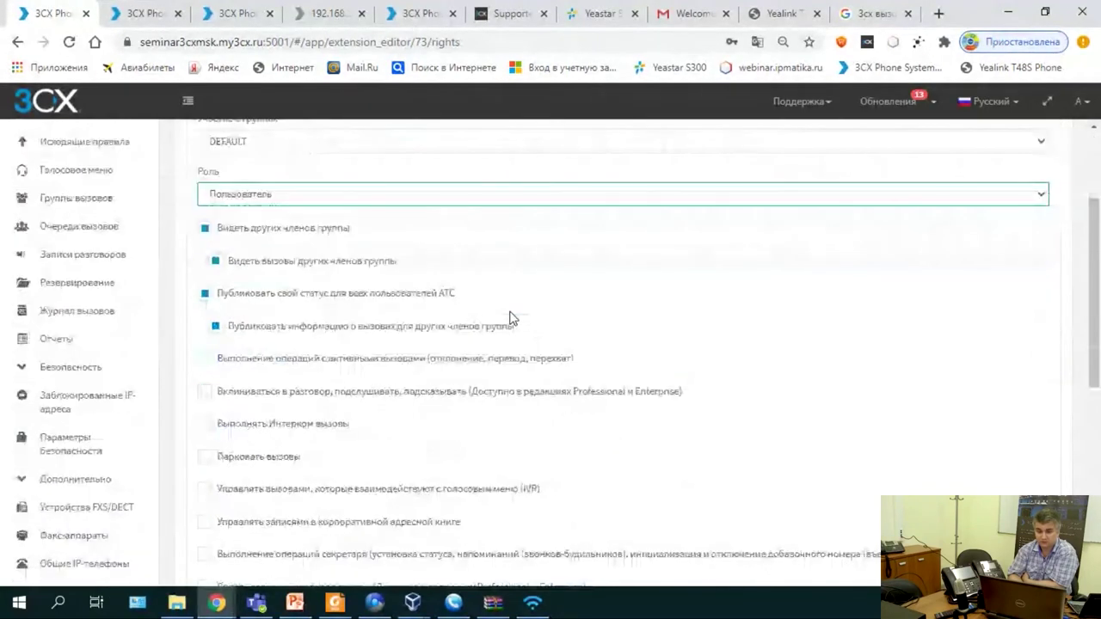
scroll(509, 319, up, 2)
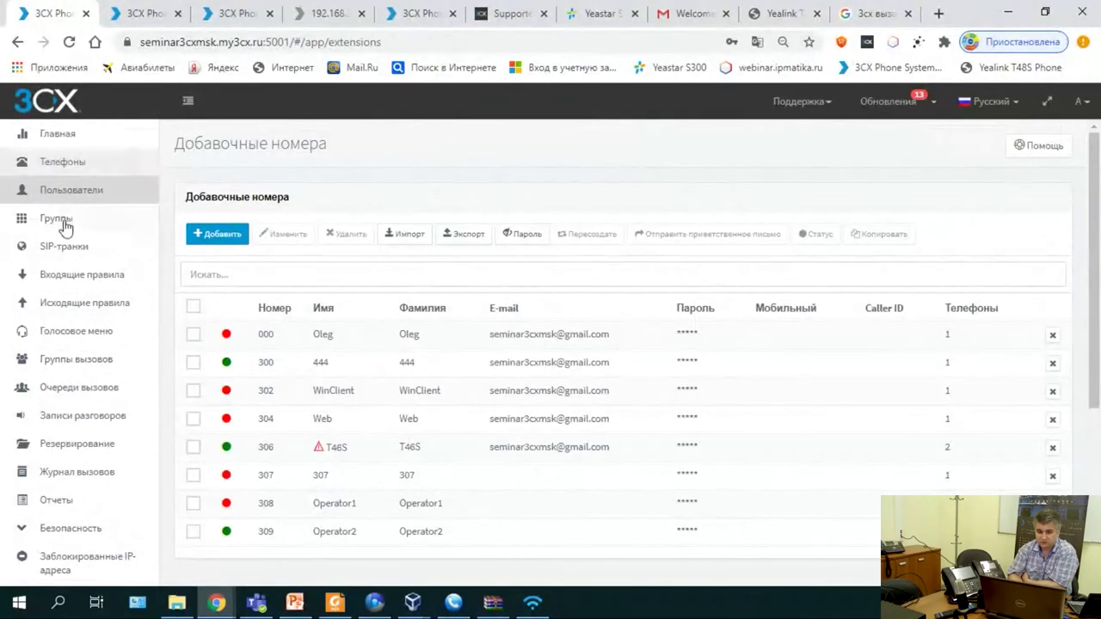
- Remove the 308 member from НОВАЯ_ГРУППА and save the group
click(62, 225)
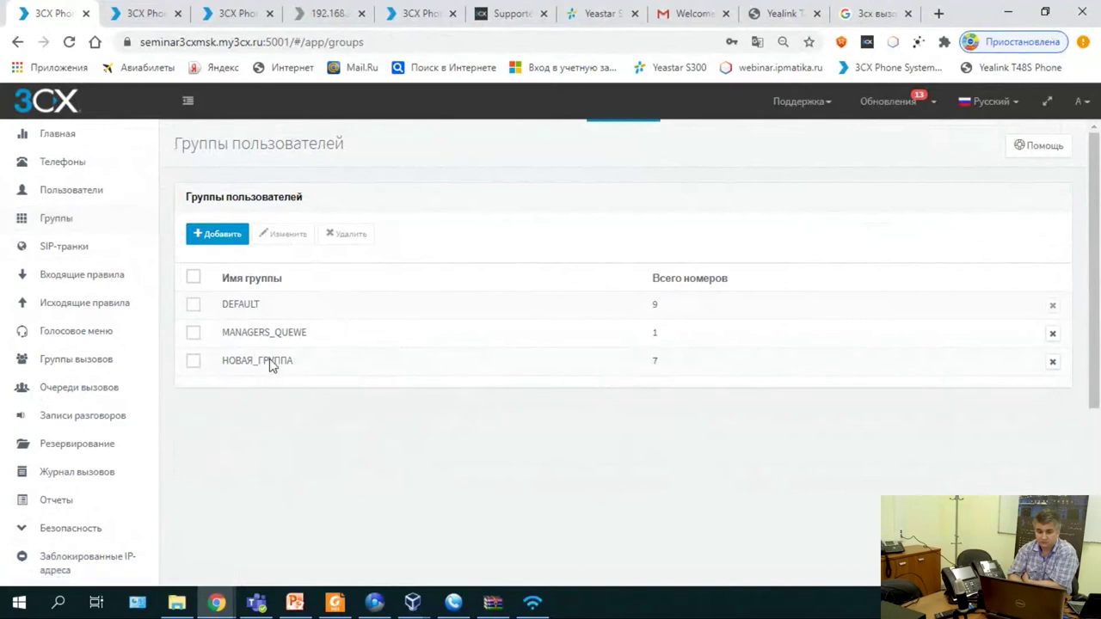
double_click(266, 363)
scroll(550, 396, down, 3)
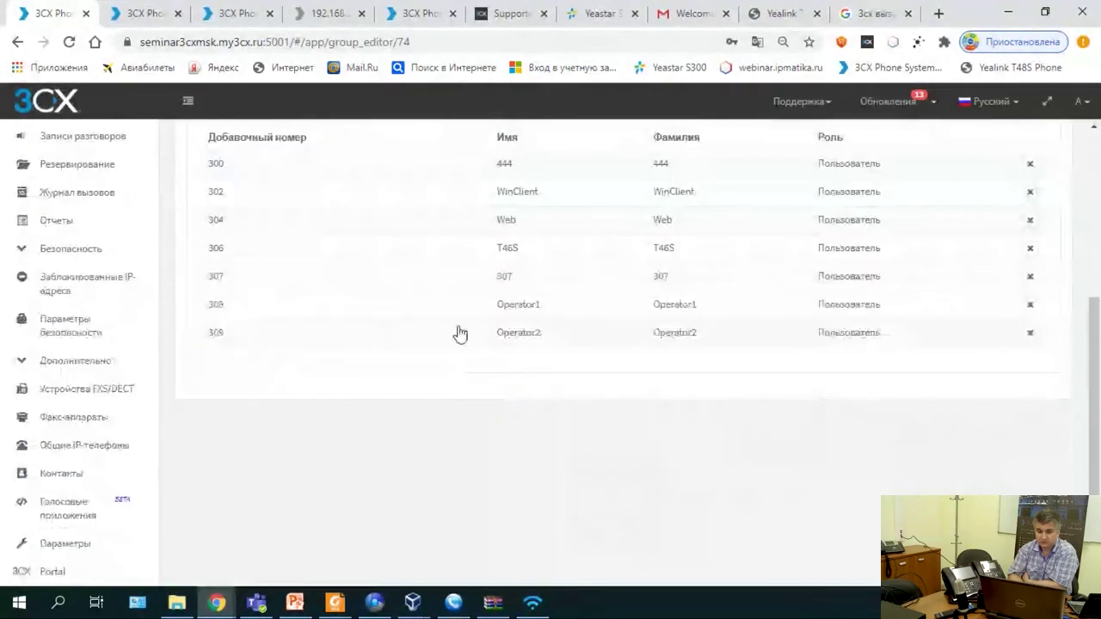
click(1030, 306)
scroll(757, 324, up, 3)
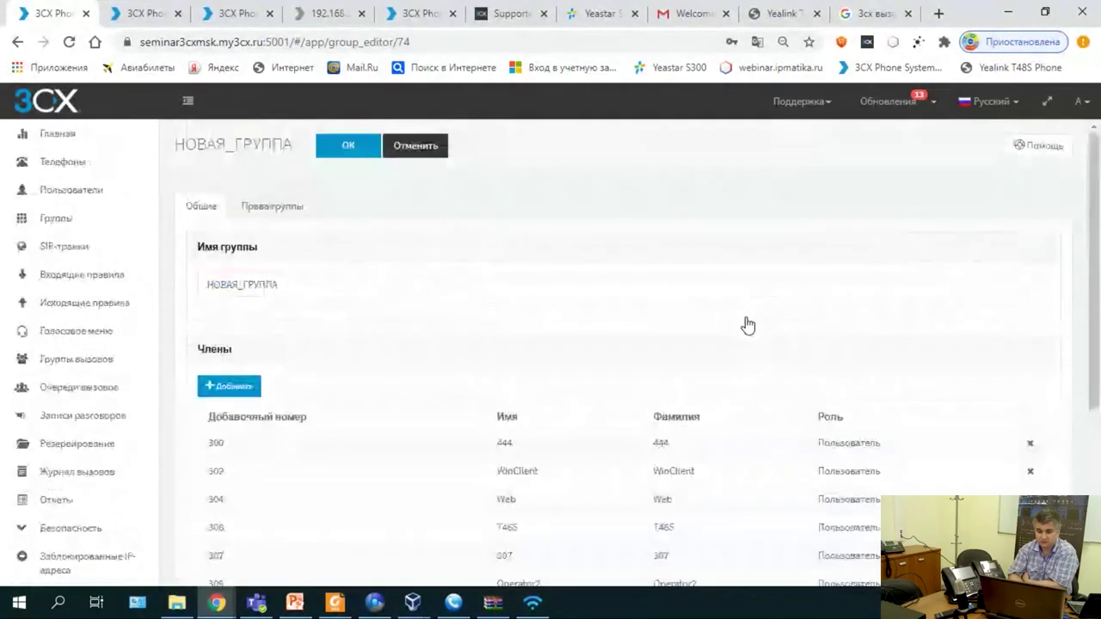
click(341, 145)
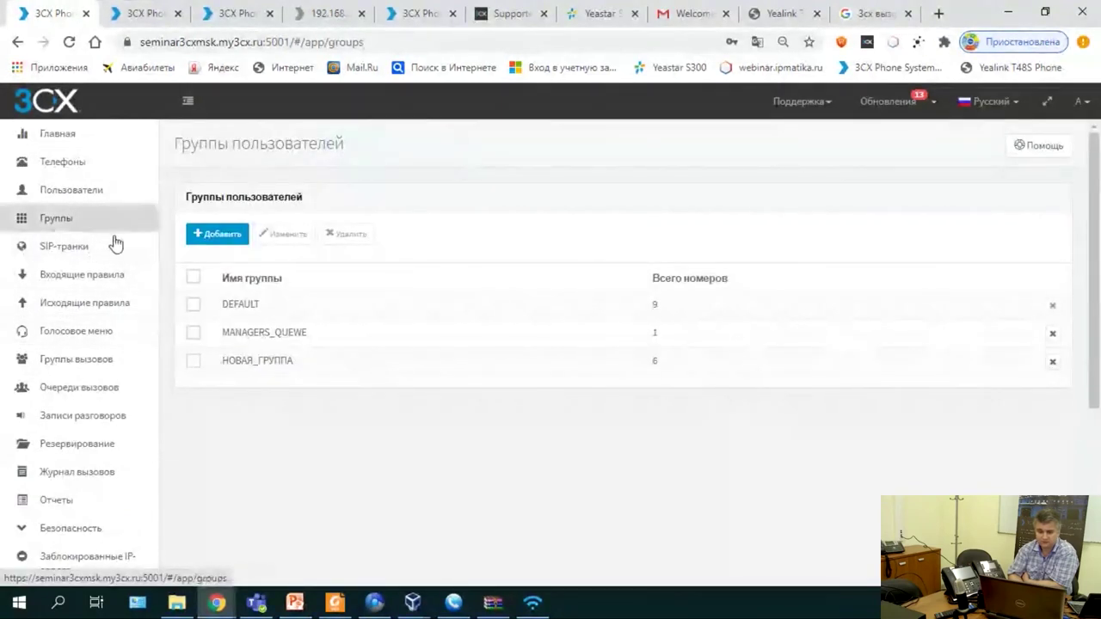
- Re-add Operator1 (308) to НОВАЯ_ГРУППА, save it, and show the extensions list
click(271, 368)
click(228, 386)
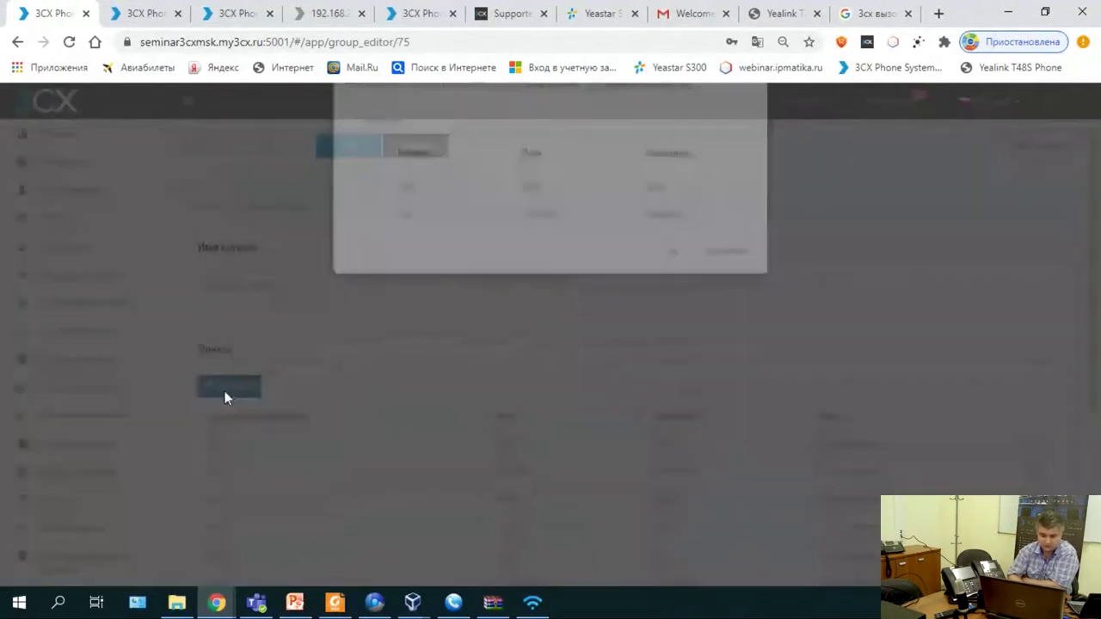
click(362, 251)
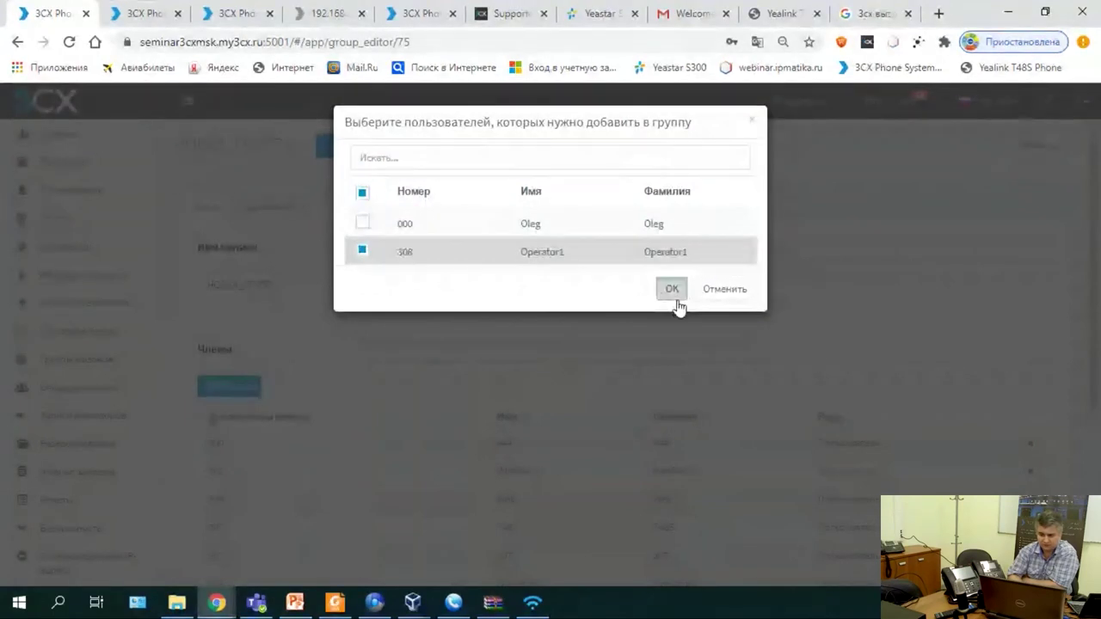
click(675, 295)
scroll(749, 477, down, 3)
scroll(750, 478, up, 3)
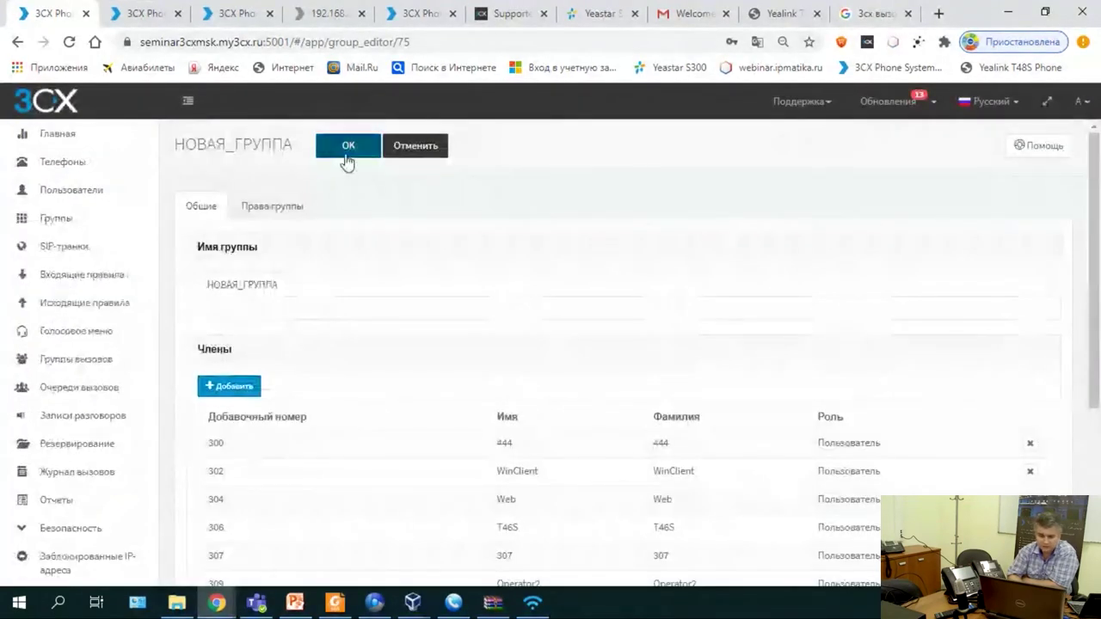
click(347, 144)
click(92, 191)
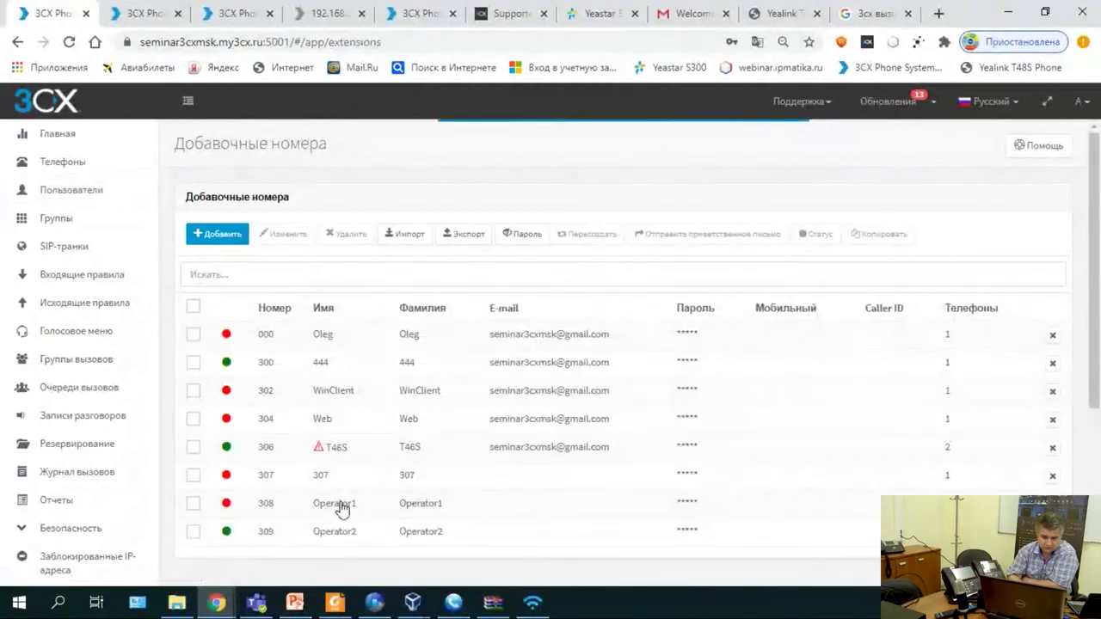
- On extension 308 Operator1's Права tab, set Участие в группах to НОВАЯ_ГРУППА
double_click(339, 504)
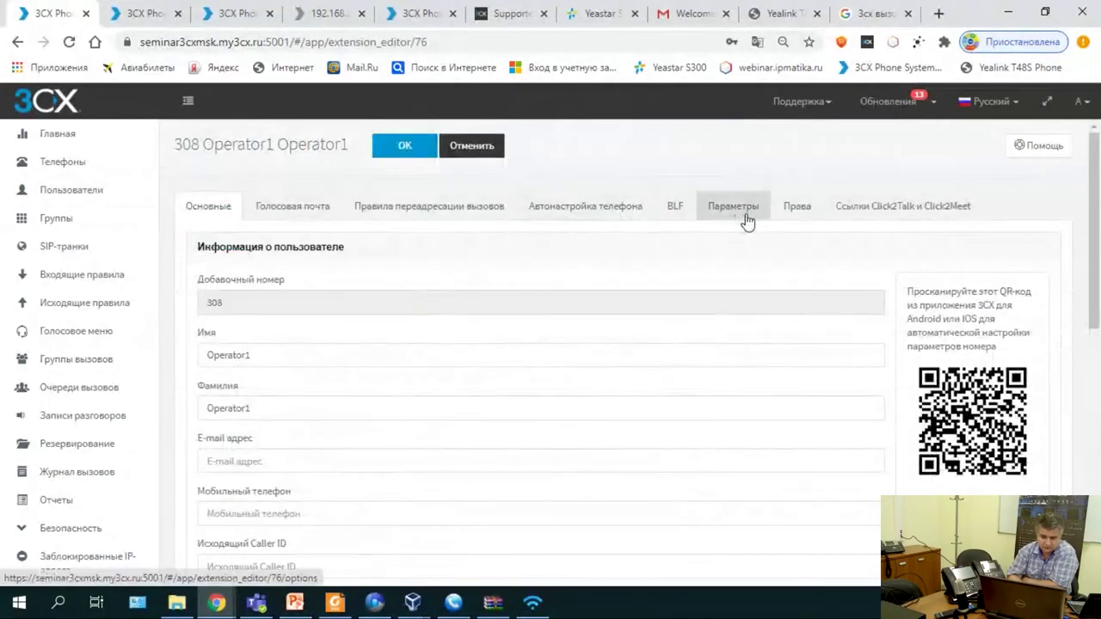
click(740, 213)
click(796, 211)
scroll(652, 392, down, 2)
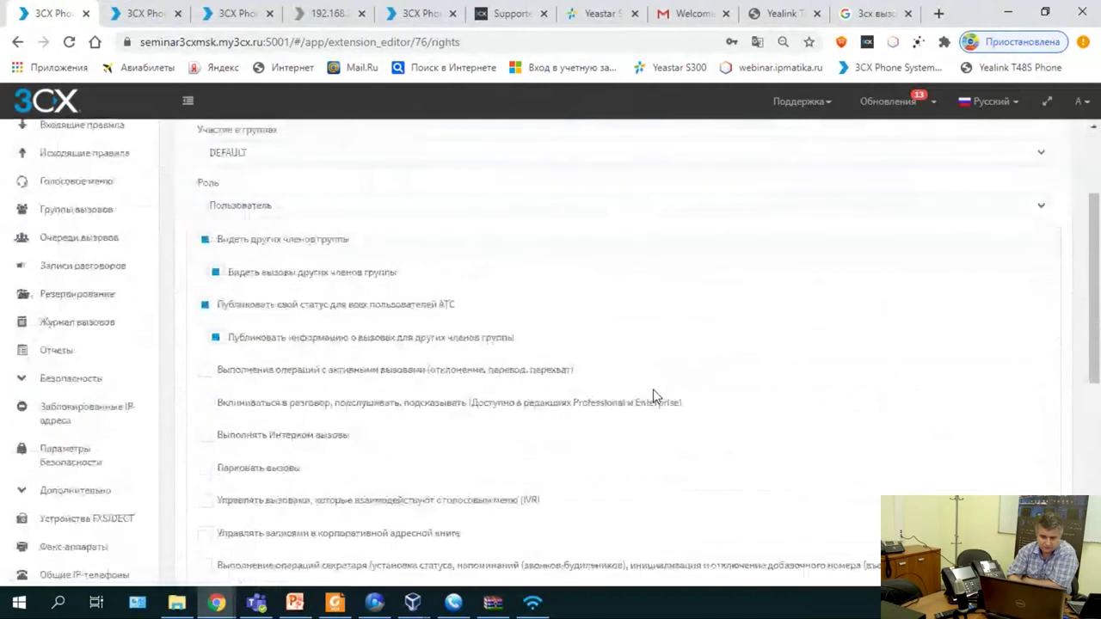
scroll(653, 389, up, 1)
click(290, 223)
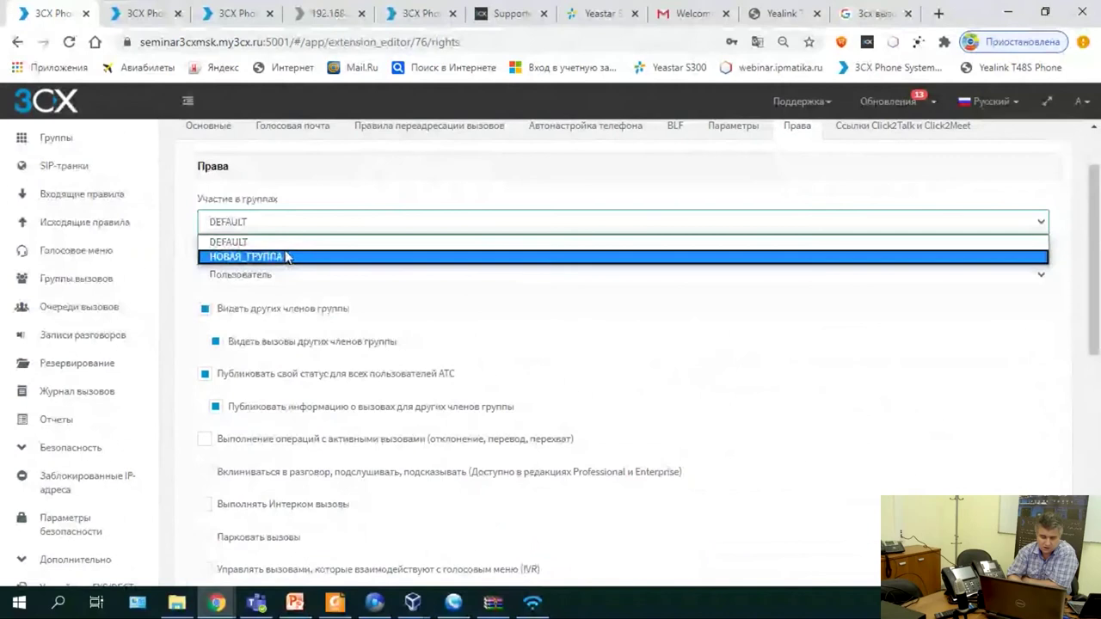
double_click(290, 253)
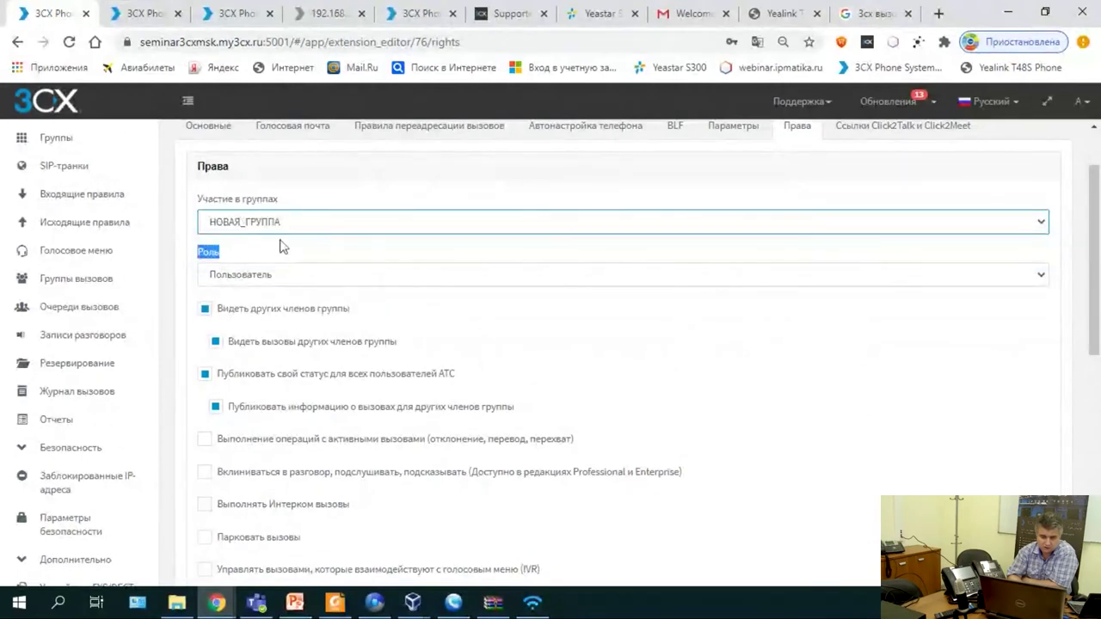
- Give Operator1 the Менеджер role, save the extension, and go to the Группы list
click(560, 275)
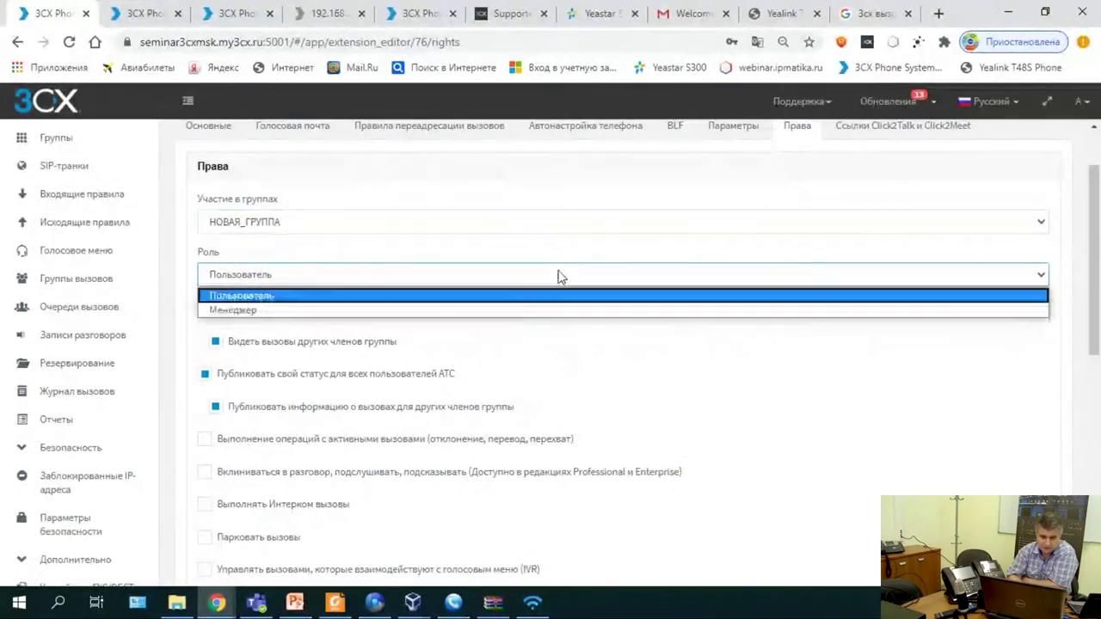
click(516, 311)
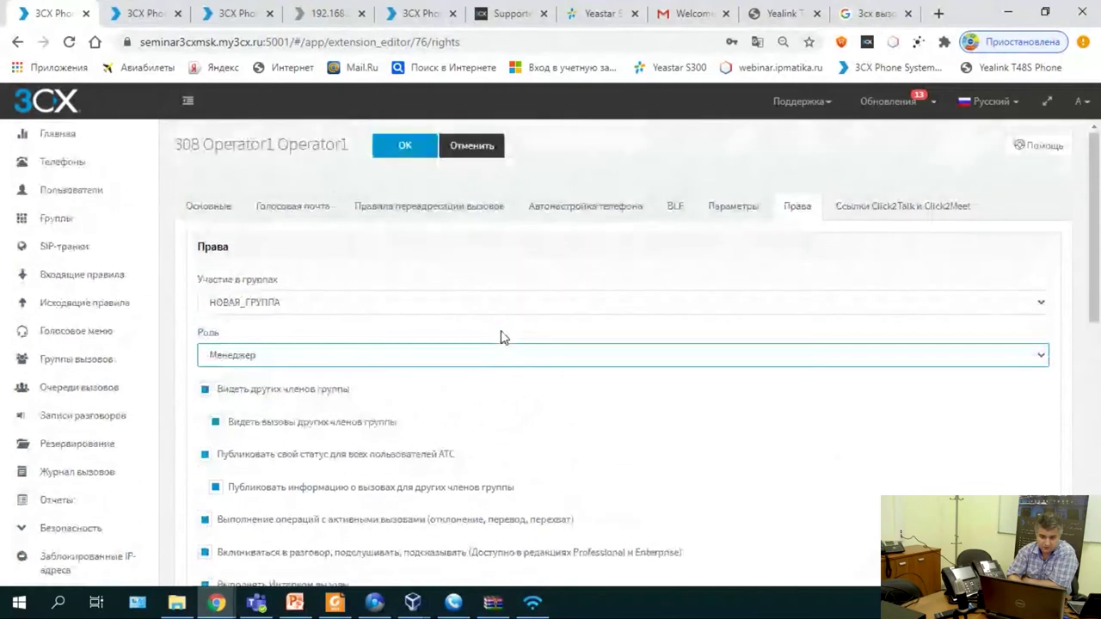
scroll(503, 337, down, 4)
scroll(503, 337, down, 1)
scroll(409, 400, up, 3)
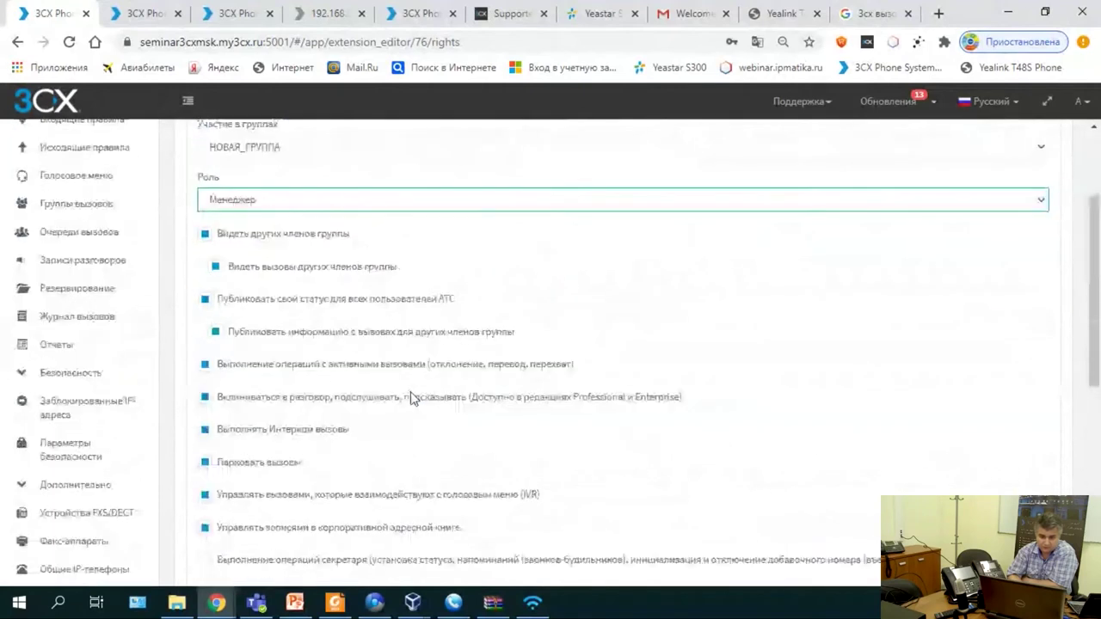
scroll(416, 379, up, 2)
click(401, 146)
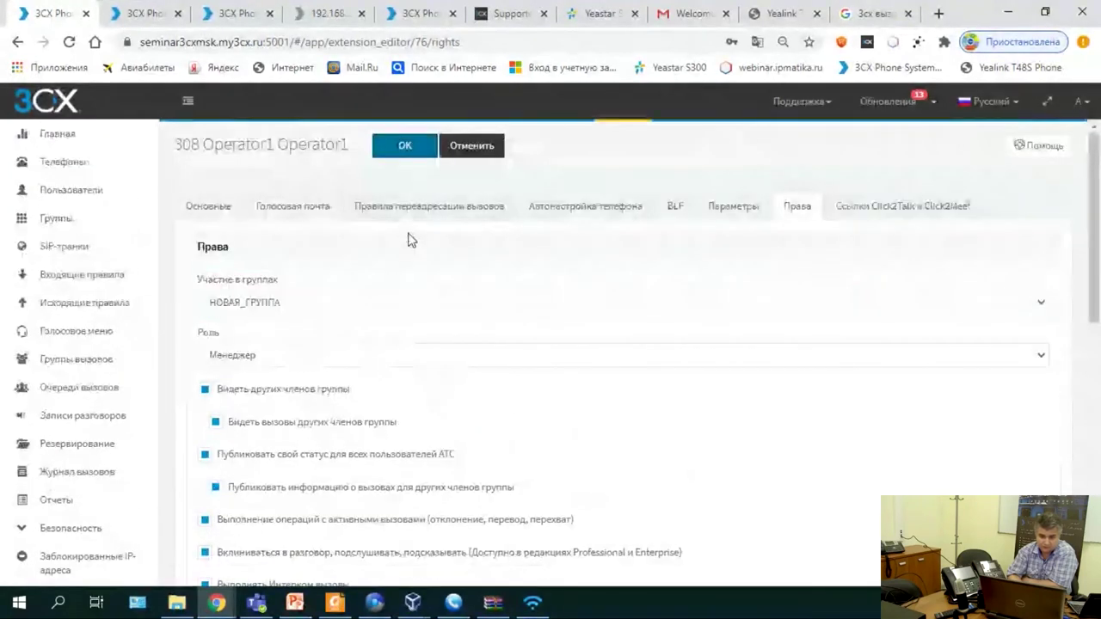
click(55, 218)
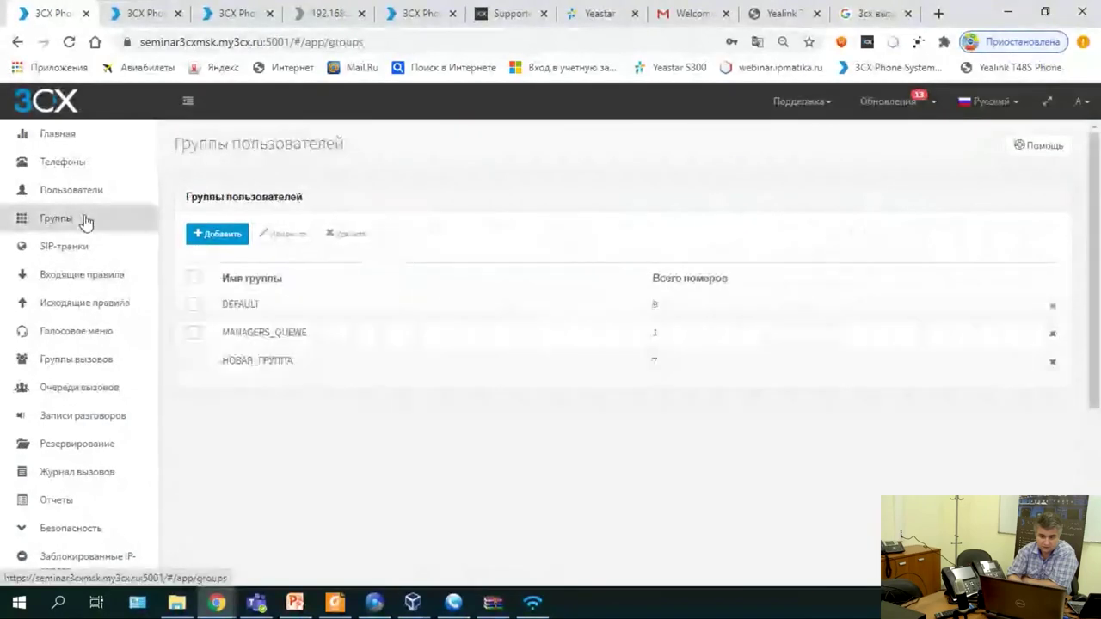
- Open НОВАЯ_ГРУППА and verify 308 Operator1 appears as Менеджер among seven members
double_click(326, 367)
scroll(505, 415, down, 3)
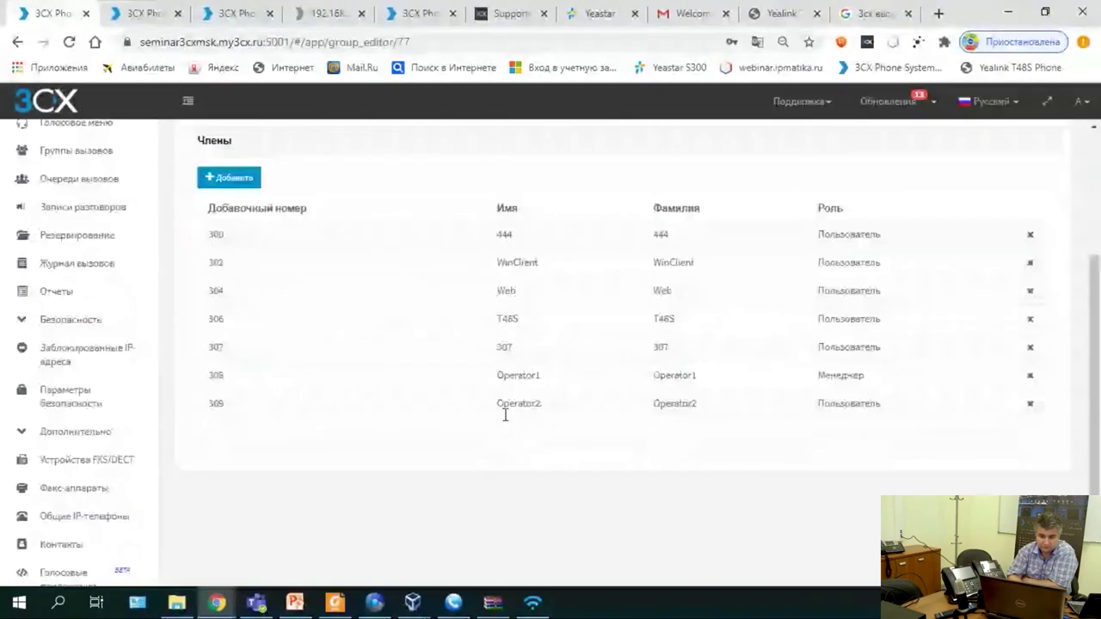
scroll(505, 416, down, 1)
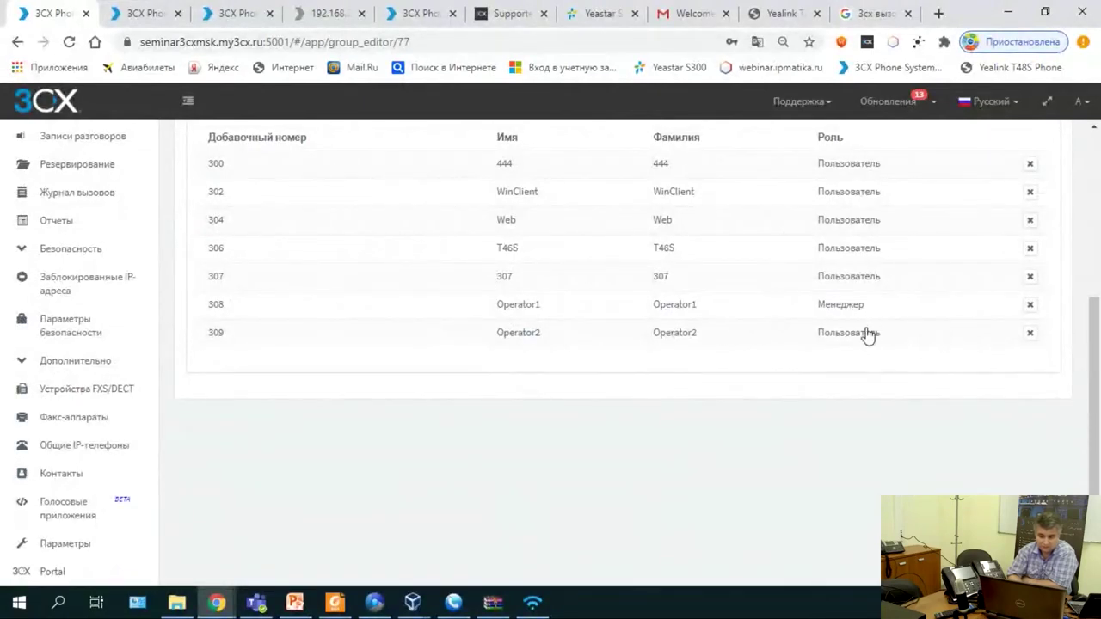
scroll(864, 340, up, 5)
scroll(852, 364, down, 3)
scroll(852, 365, up, 2)
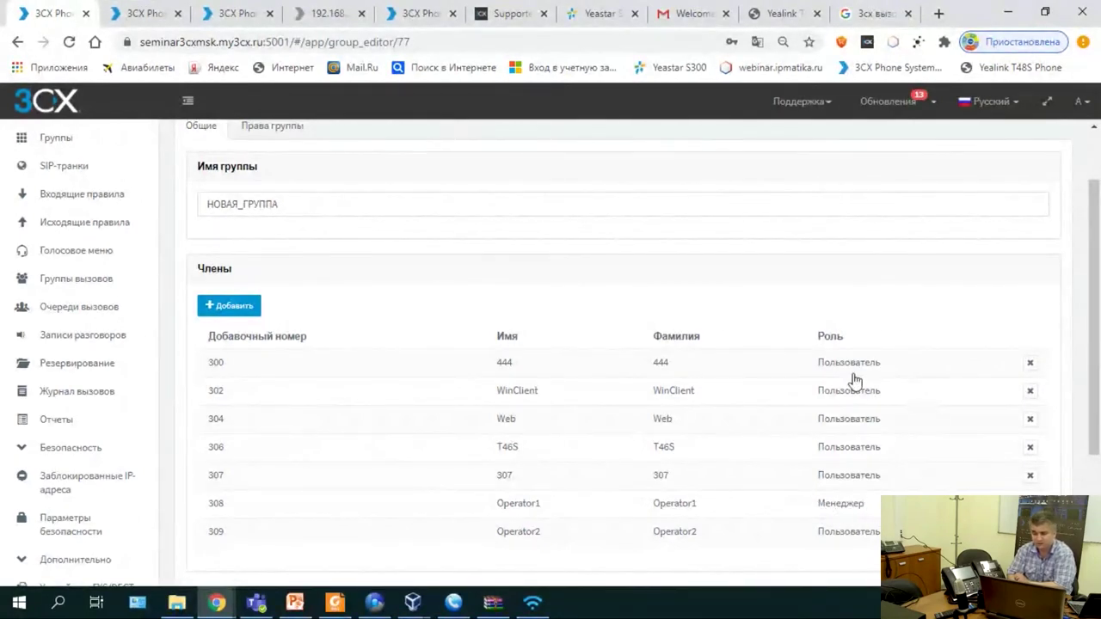
- Visit Группы вызовов, then return to Группы and open НОВАЯ_ГРУППА's rights settings
click(96, 281)
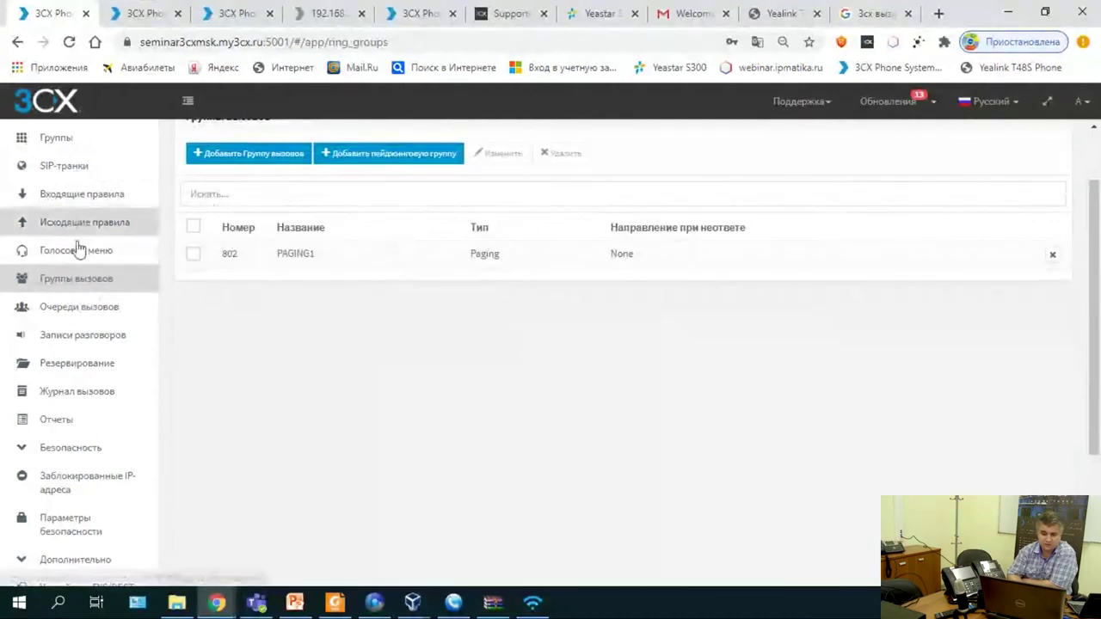
click(75, 146)
click(257, 279)
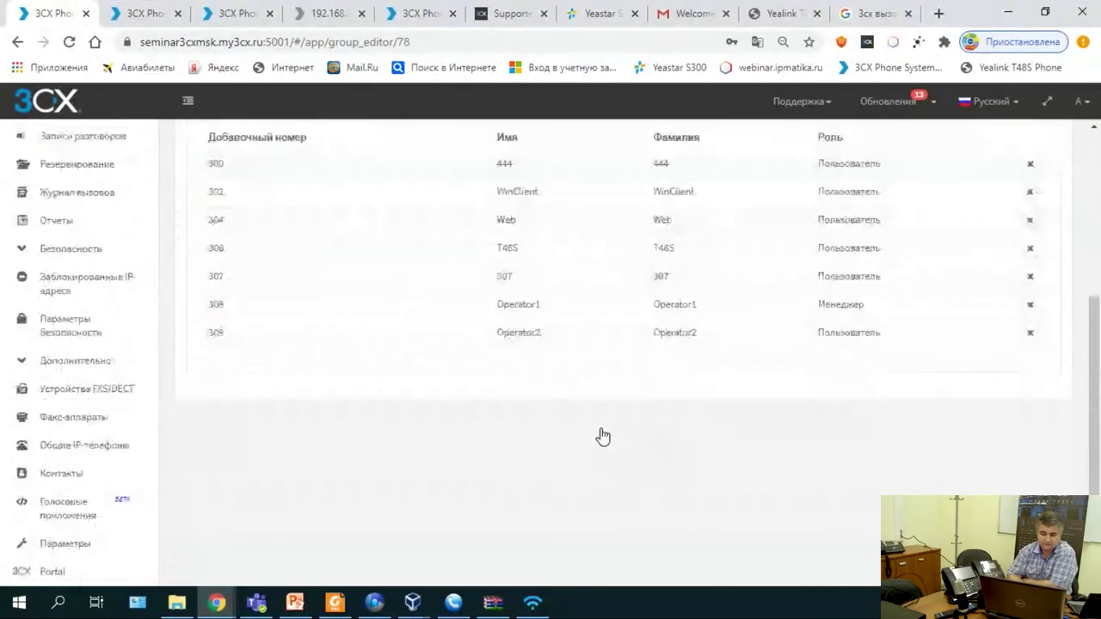
scroll(594, 430, up, 10)
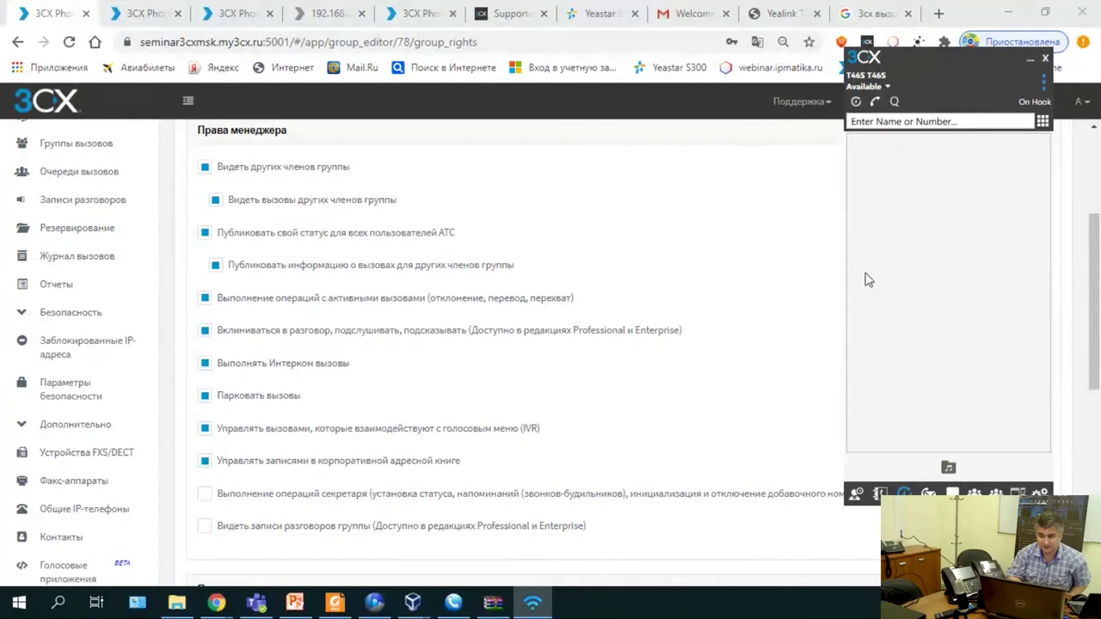
click(1044, 81)
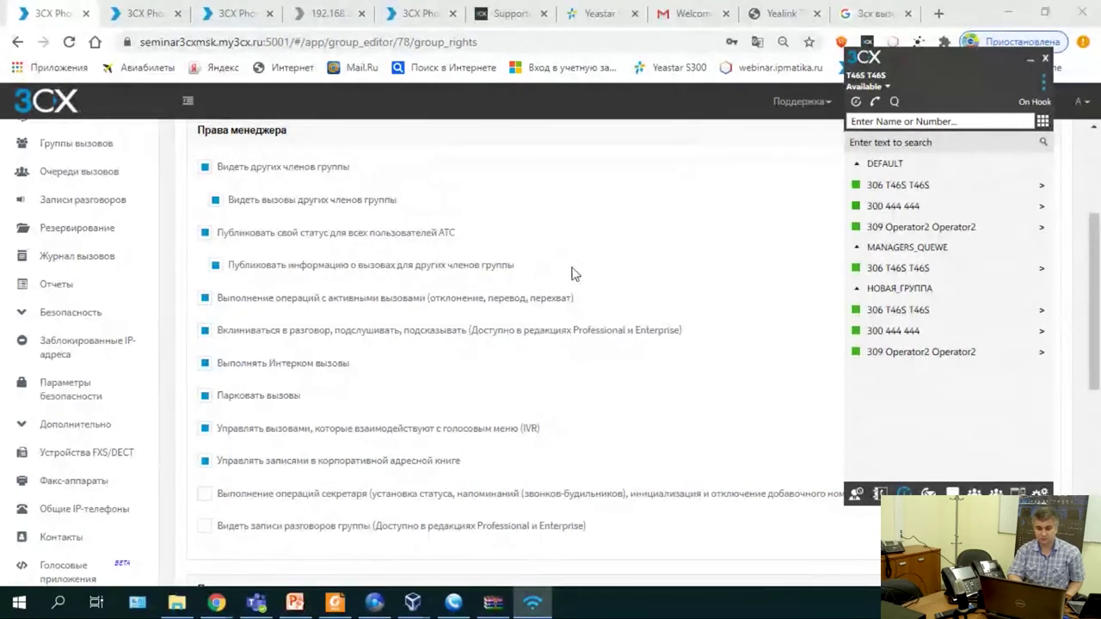
scroll(575, 278, down, 1)
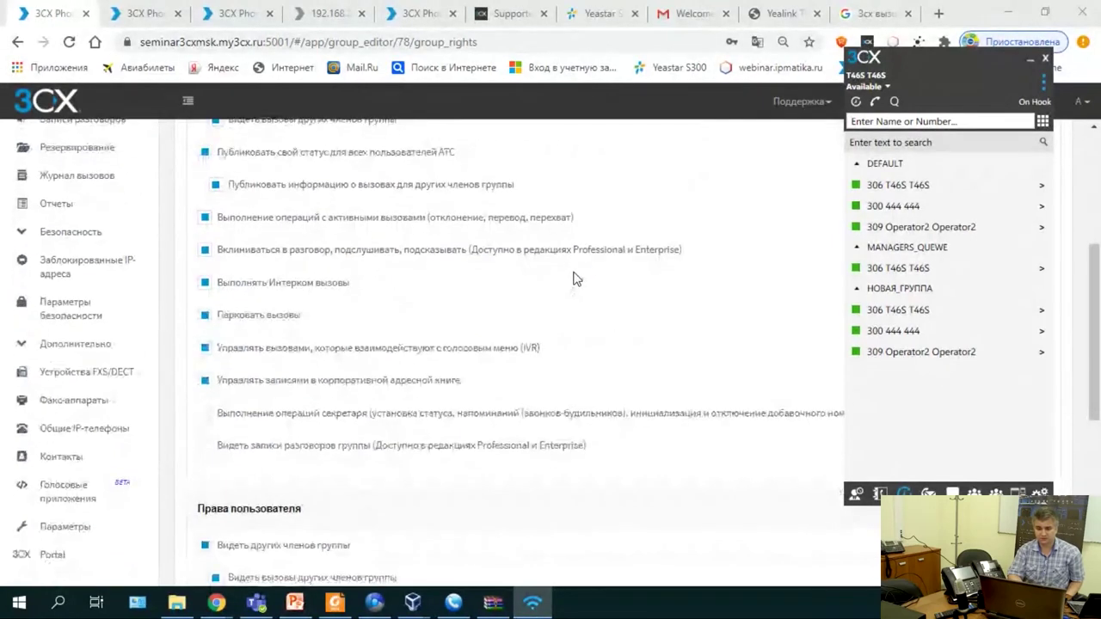
click(730, 320)
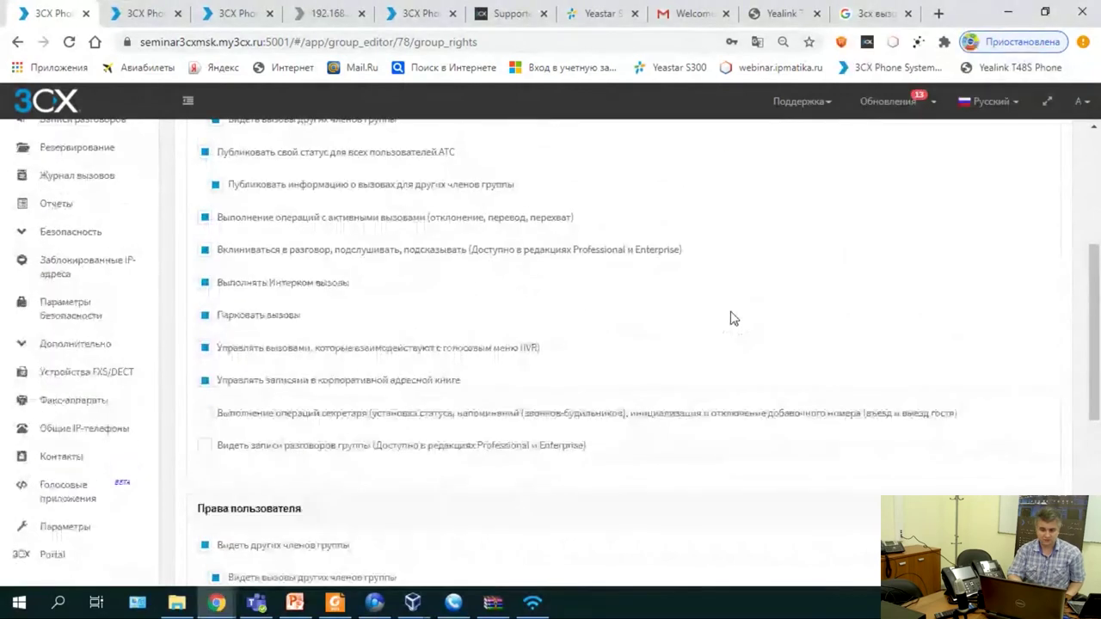
scroll(204, 266, up, 1)
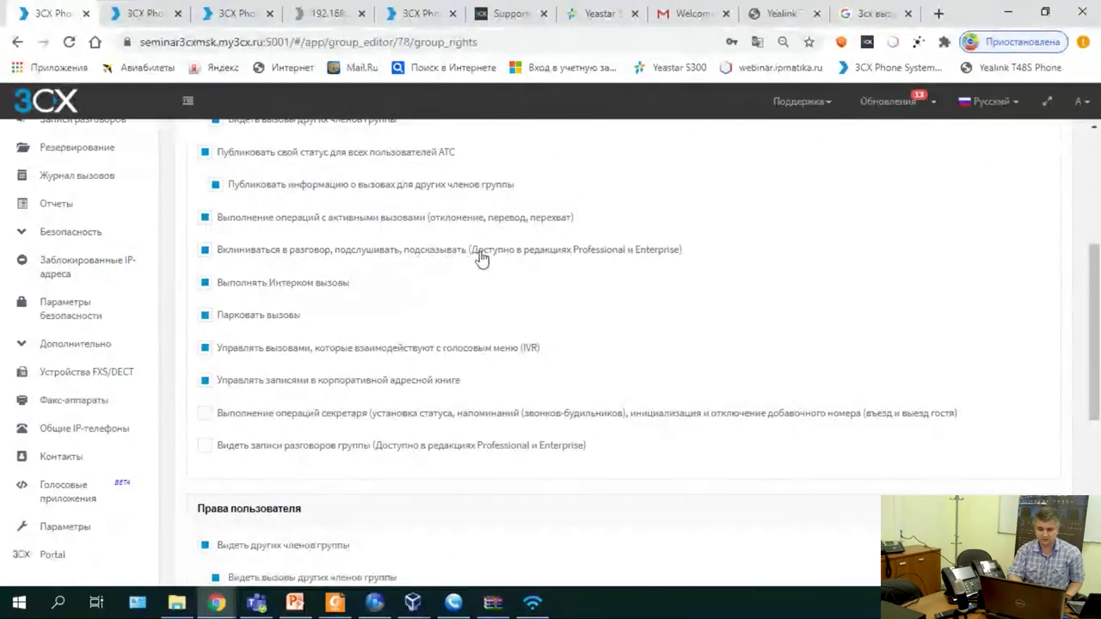
scroll(407, 267, up, 2)
scroll(407, 268, down, 1)
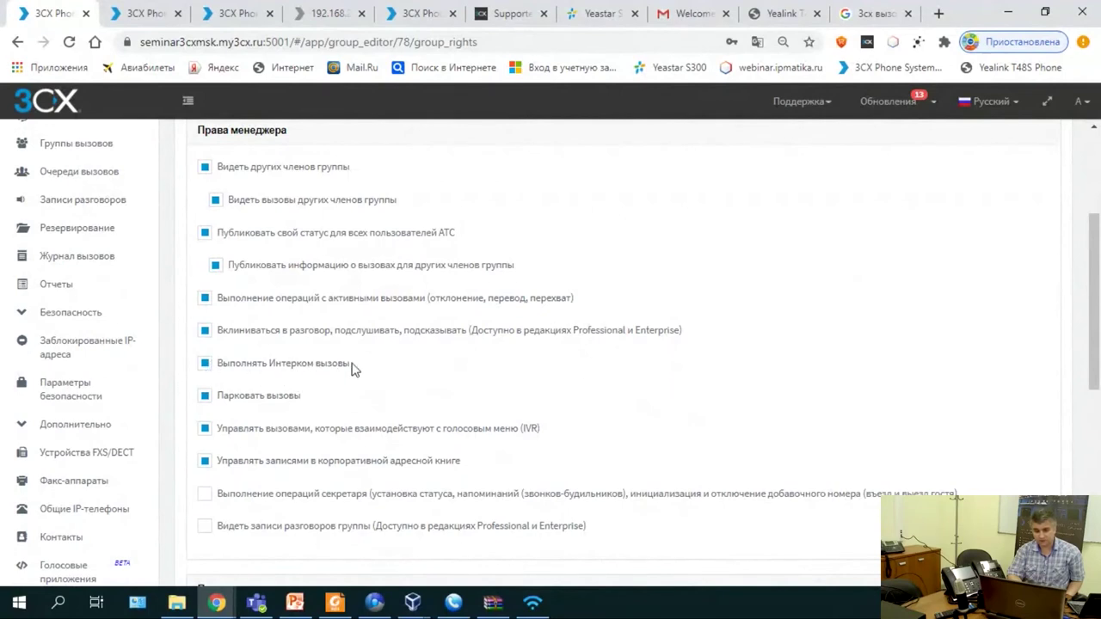
scroll(359, 363, down, 1)
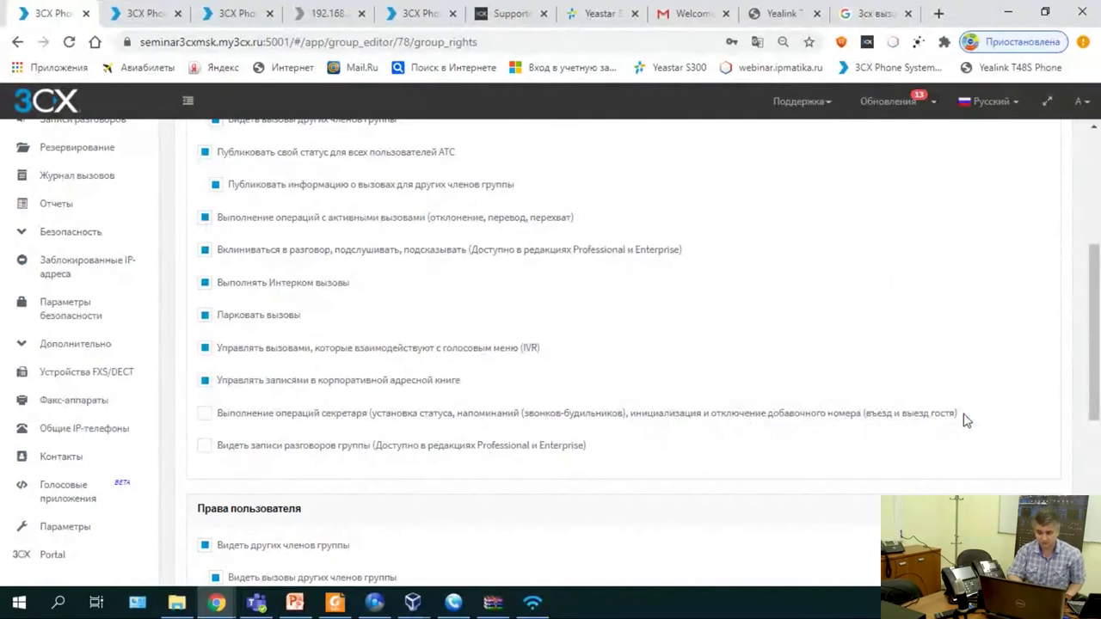
scroll(961, 420, down, 1)
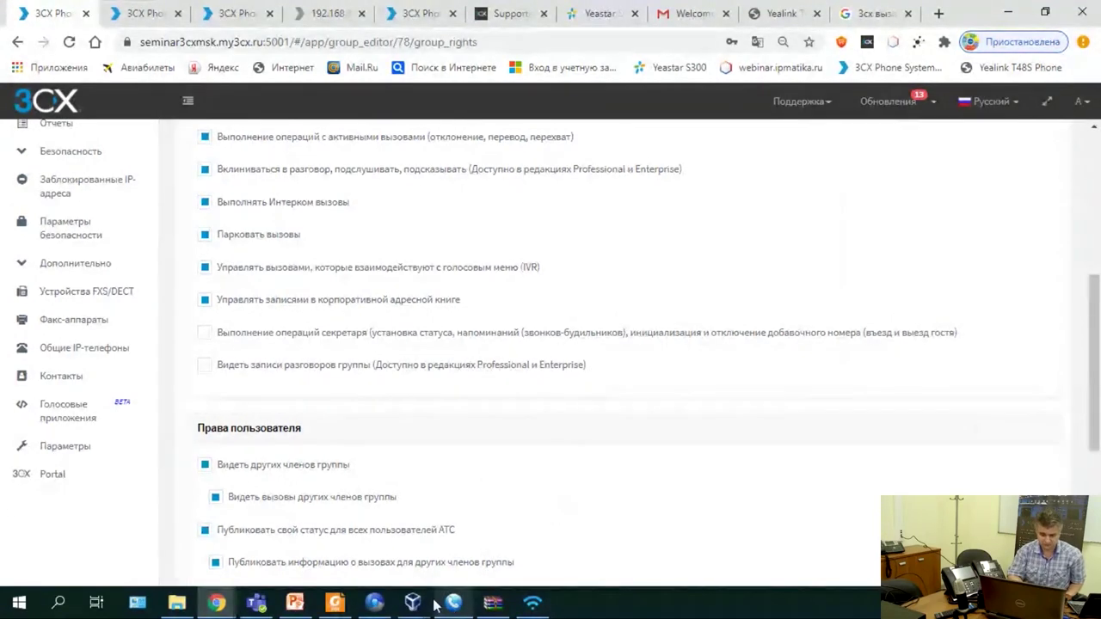
click(376, 603)
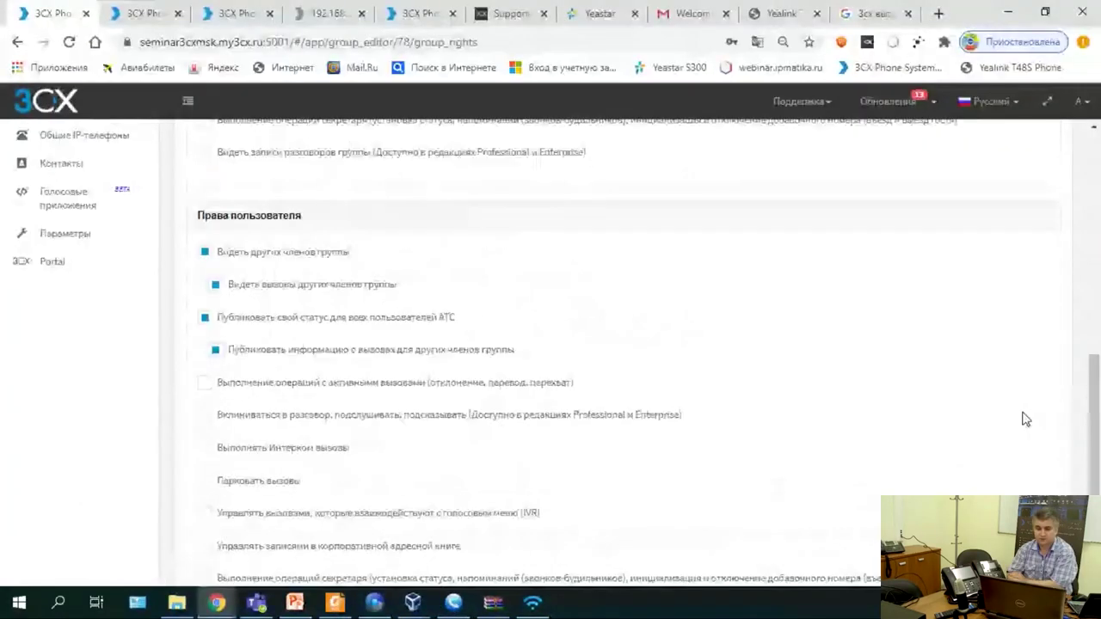
scroll(1024, 419, up, 3)
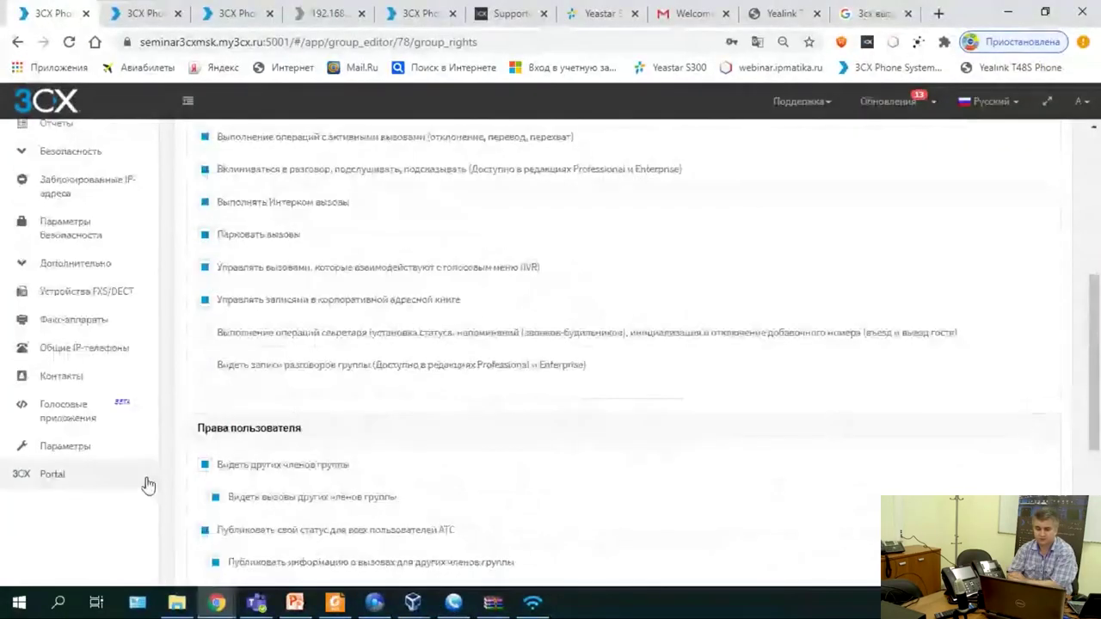
scroll(417, 426, down, 1)
scroll(405, 427, up, 3)
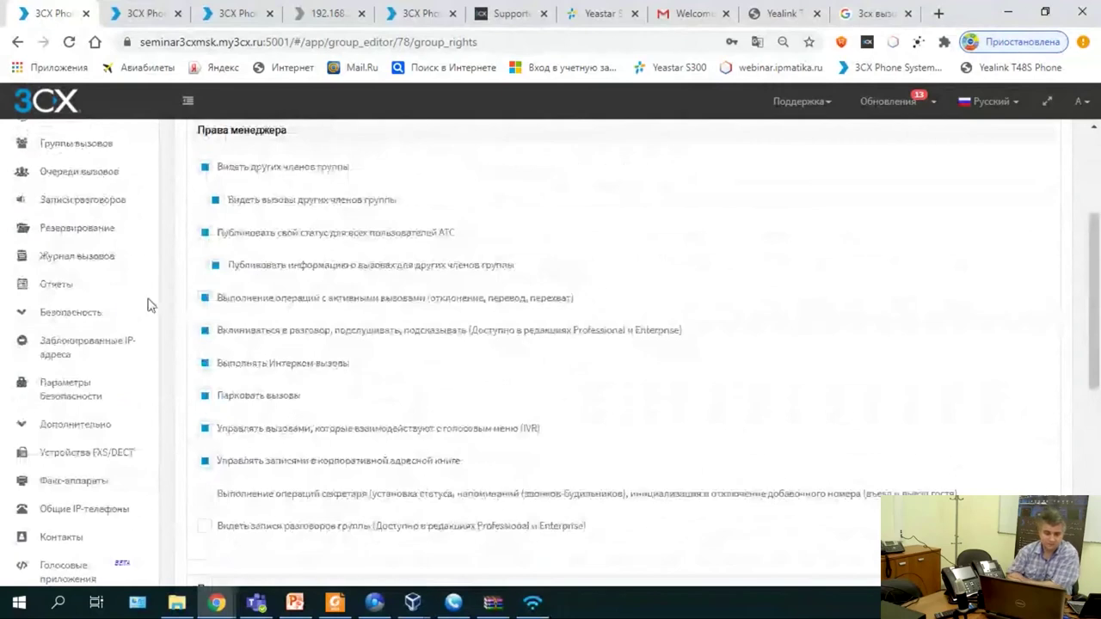
- Browse call queues and extension 308, then open extension 309 Operator2 for editing
click(98, 173)
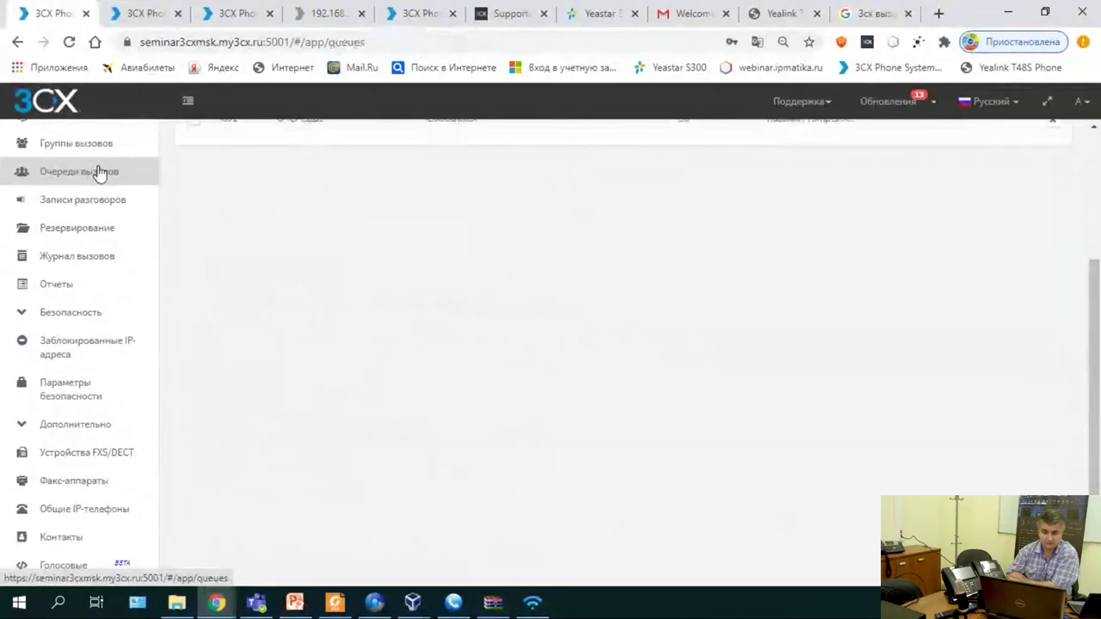
scroll(95, 199, up, 5)
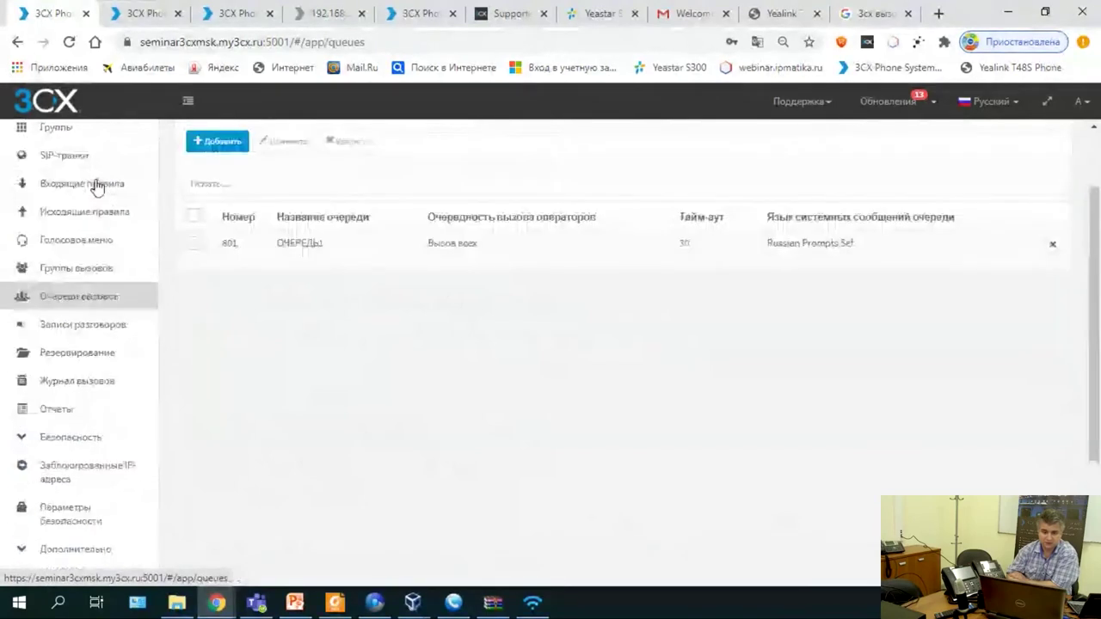
click(86, 198)
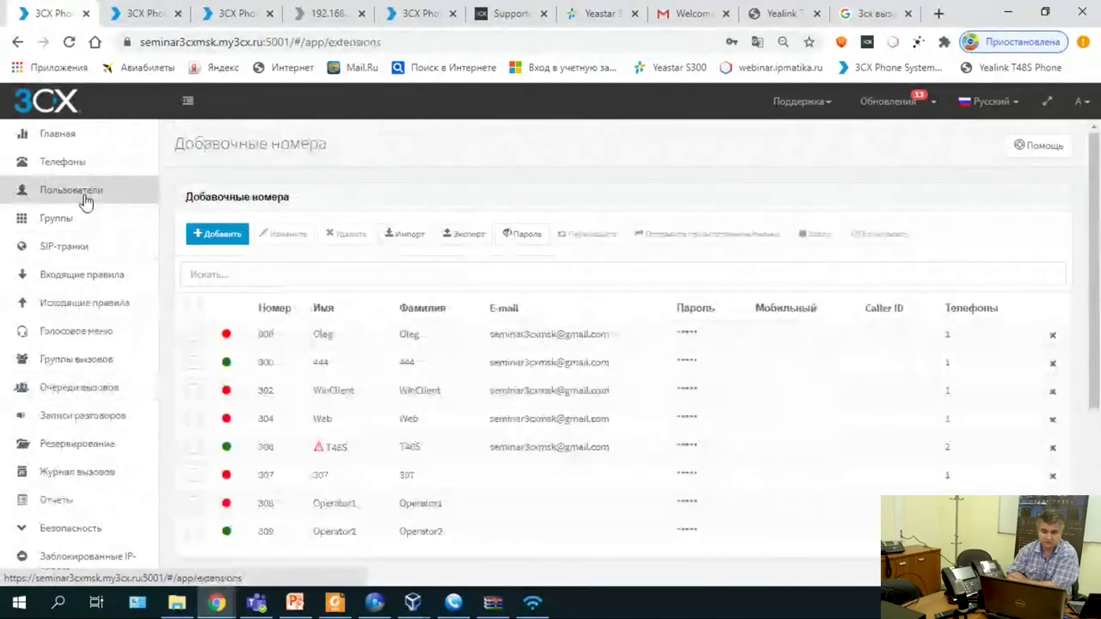
double_click(332, 505)
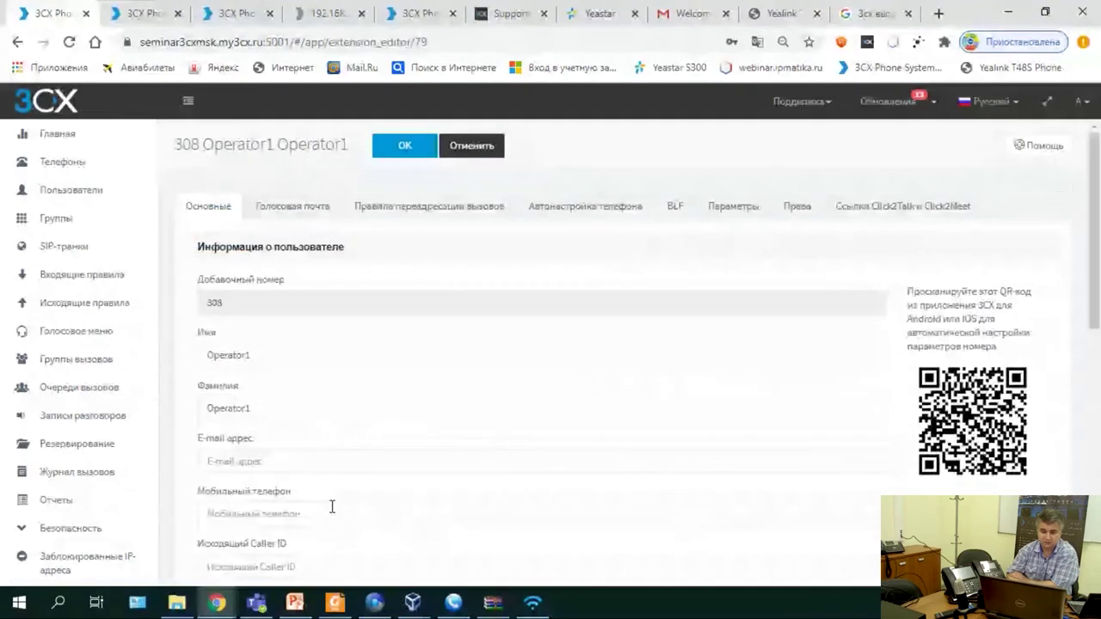
click(15, 42)
double_click(332, 539)
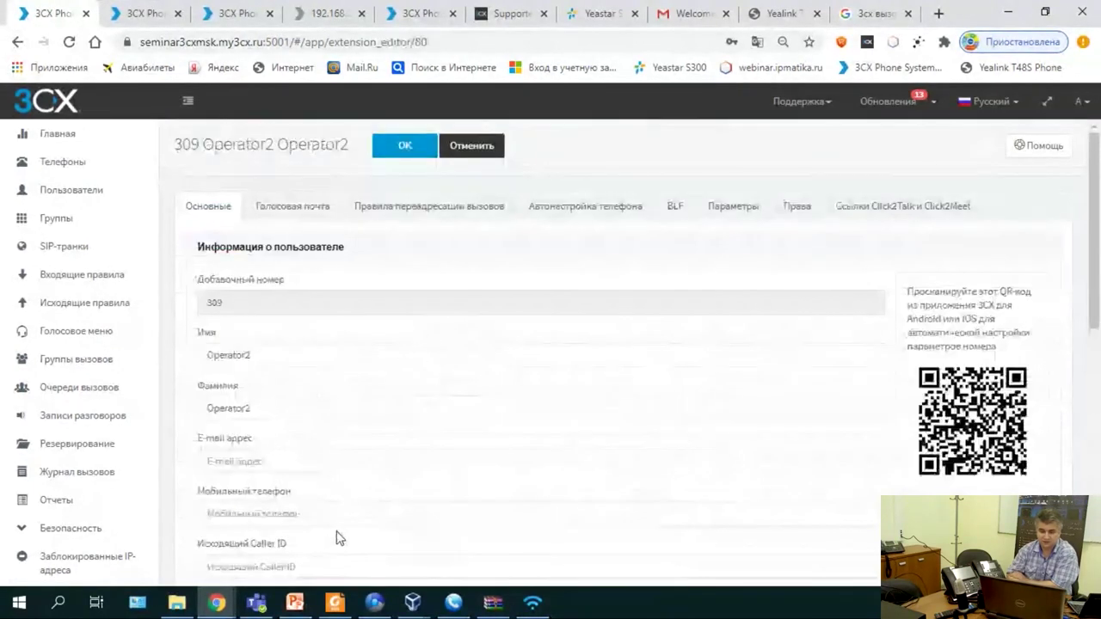
- On Operator2's Права tab, try НОВАЯ_ГРУППА membership, then leave Operator2 in DEFAULT
click(797, 208)
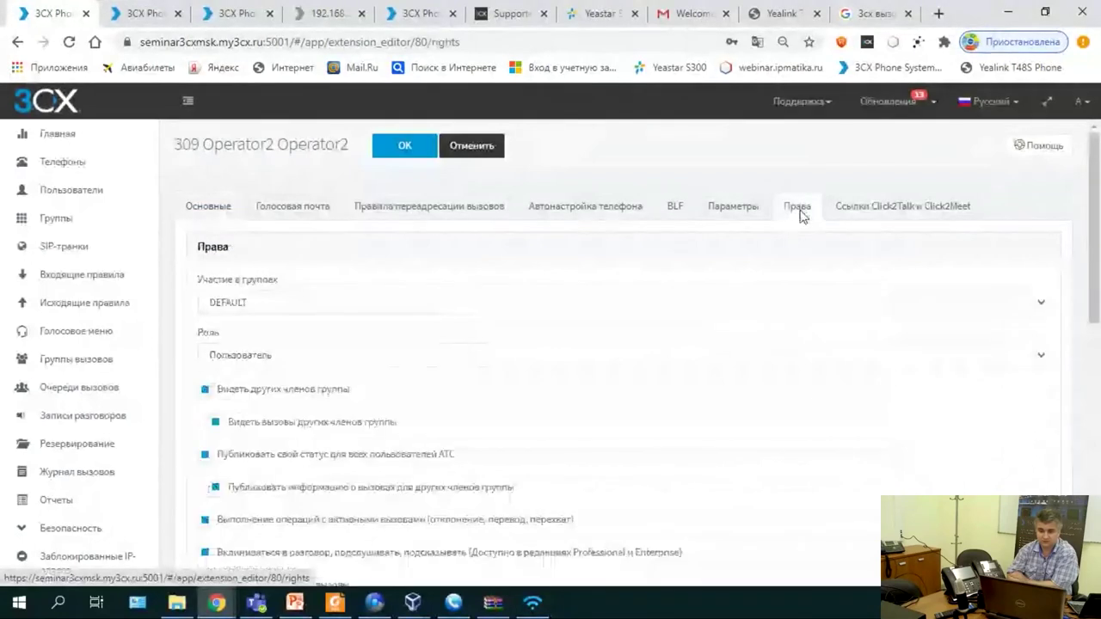
click(585, 305)
click(574, 311)
click(577, 310)
click(572, 337)
click(575, 312)
click(573, 321)
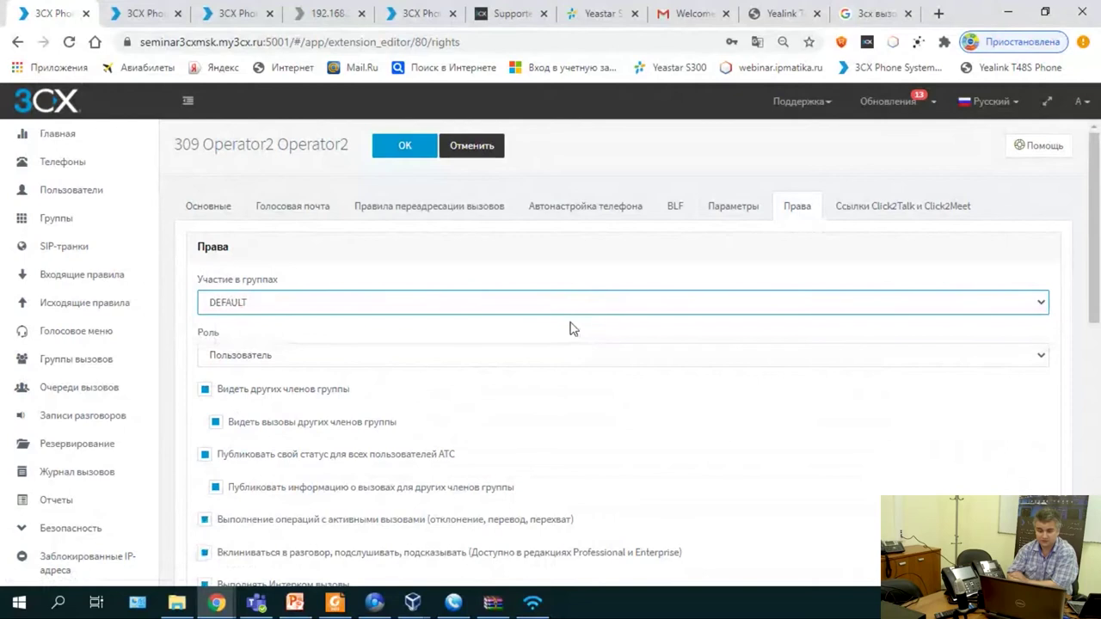
scroll(641, 391, down, 3)
scroll(645, 394, down, 4)
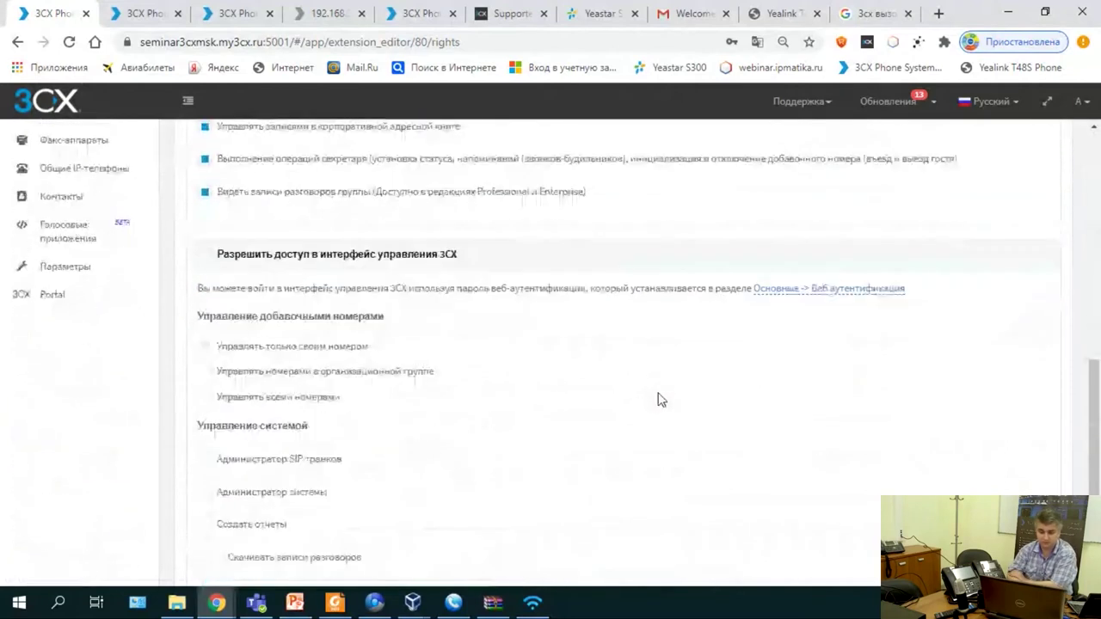
scroll(659, 396, up, 7)
scroll(418, 362, down, 2)
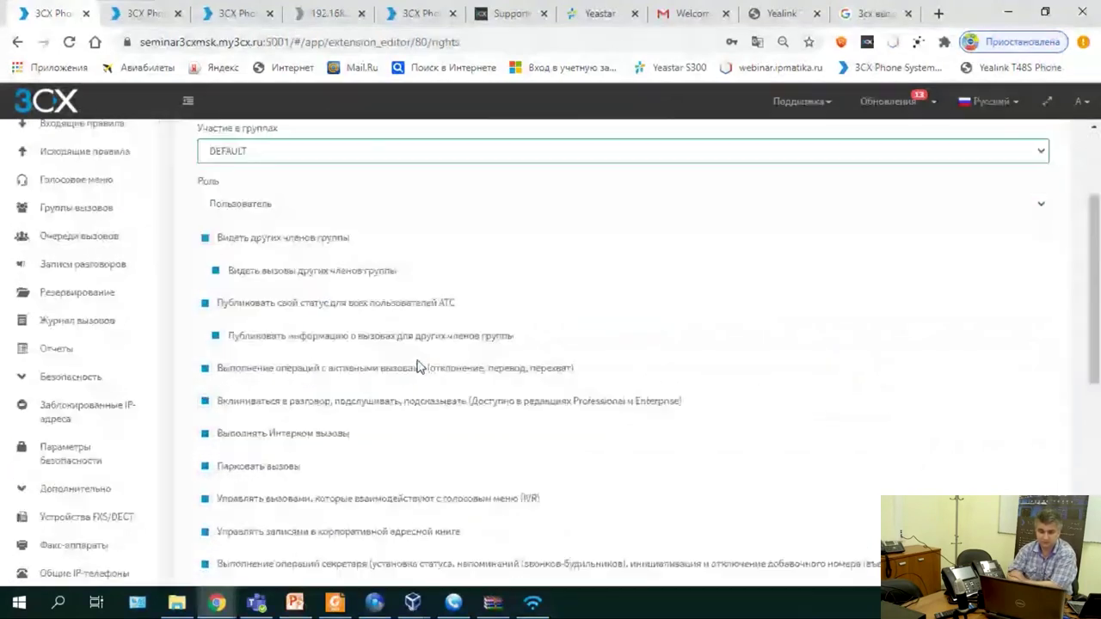
scroll(418, 365, down, 4)
scroll(418, 366, up, 5)
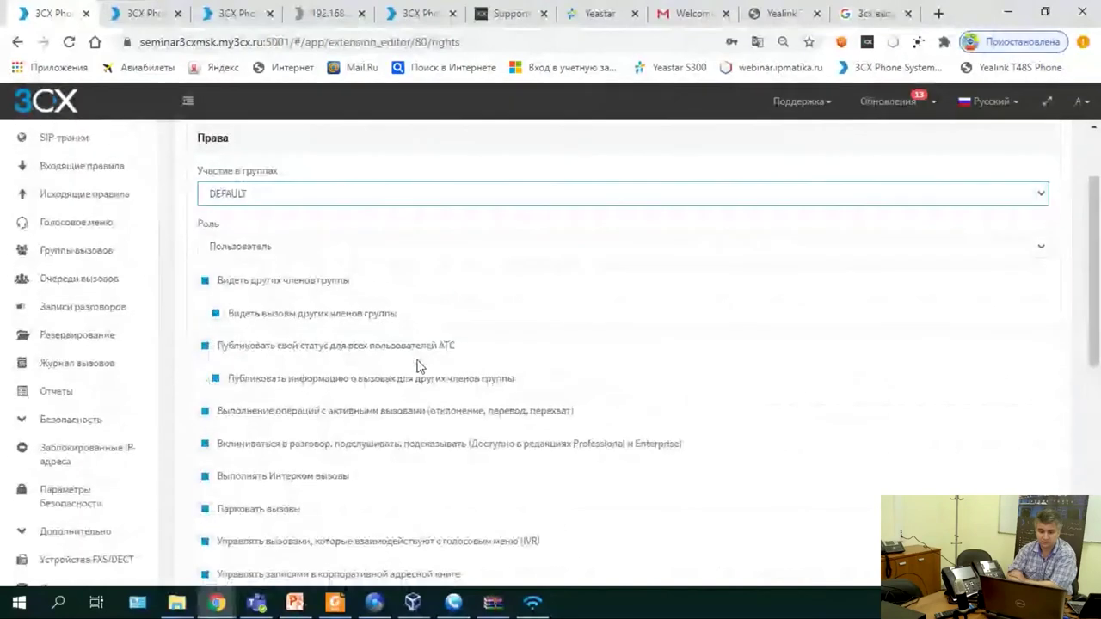
scroll(418, 366, down, 1)
- Switch Operator2's role between Менеджер and Пользователь, finally leaving it as Менеджер
click(412, 196)
click(393, 234)
click(404, 203)
click(405, 215)
click(418, 197)
click(403, 227)
click(413, 197)
click(408, 216)
click(348, 195)
click(336, 228)
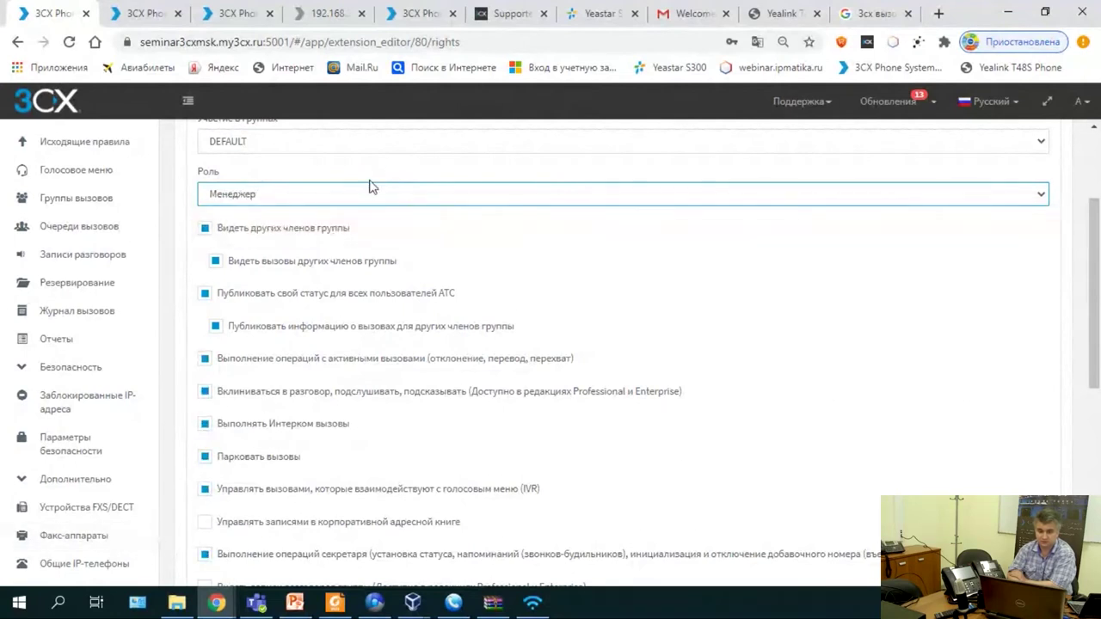
click(384, 141)
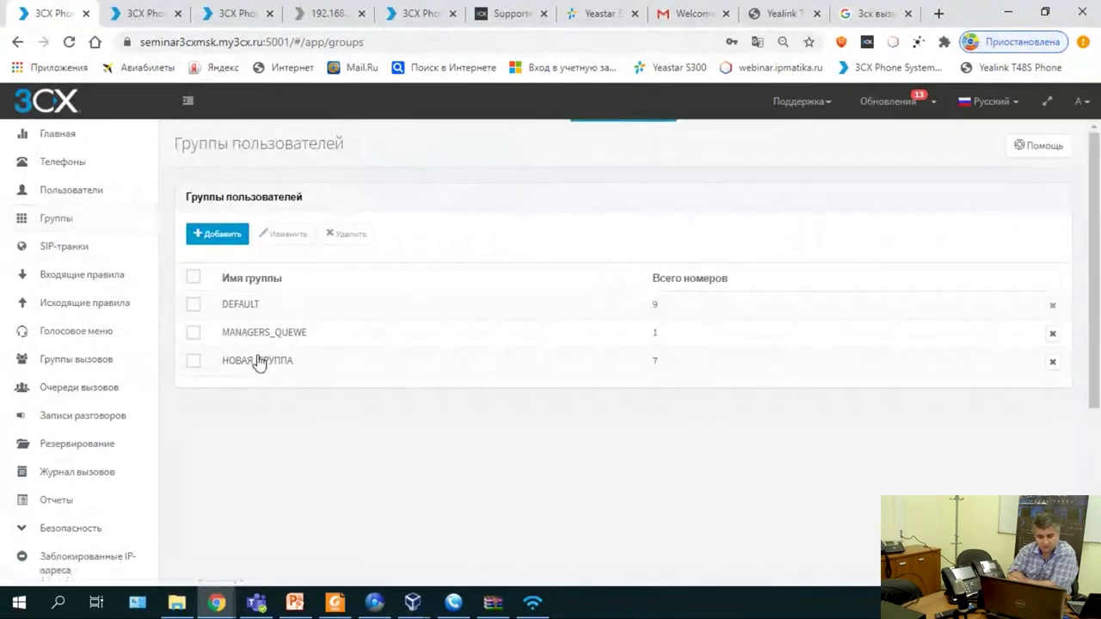
- Tick the active-call and barge-in rights on НОВАЯ_ГРУППА's Права группы, save, and open Пользователи
click(258, 361)
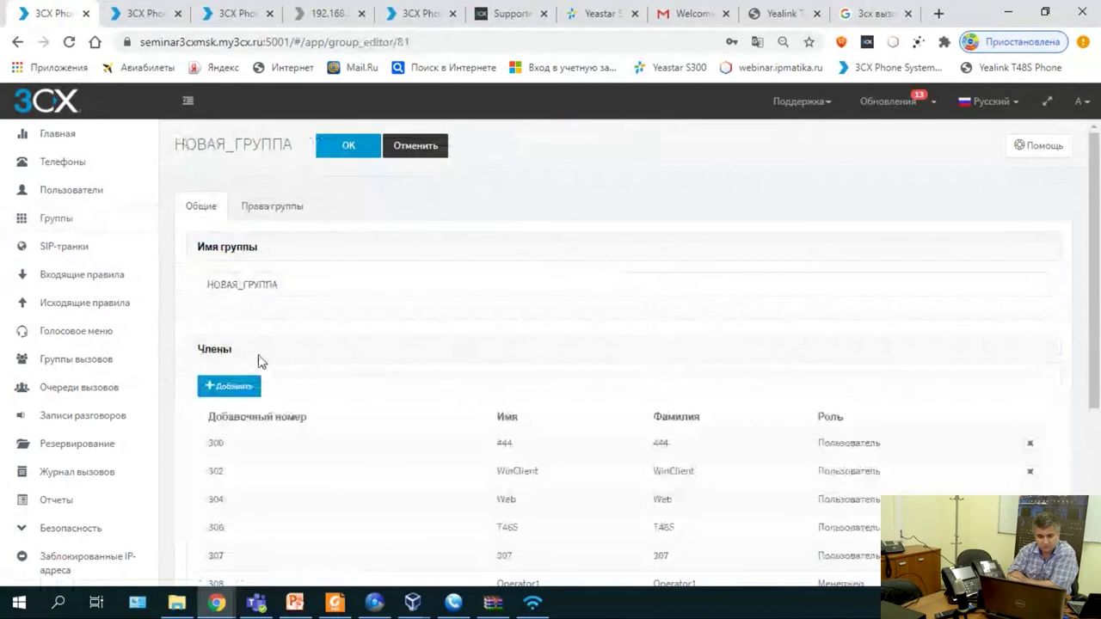
click(283, 216)
scroll(622, 381, down, 5)
scroll(622, 381, down, 2)
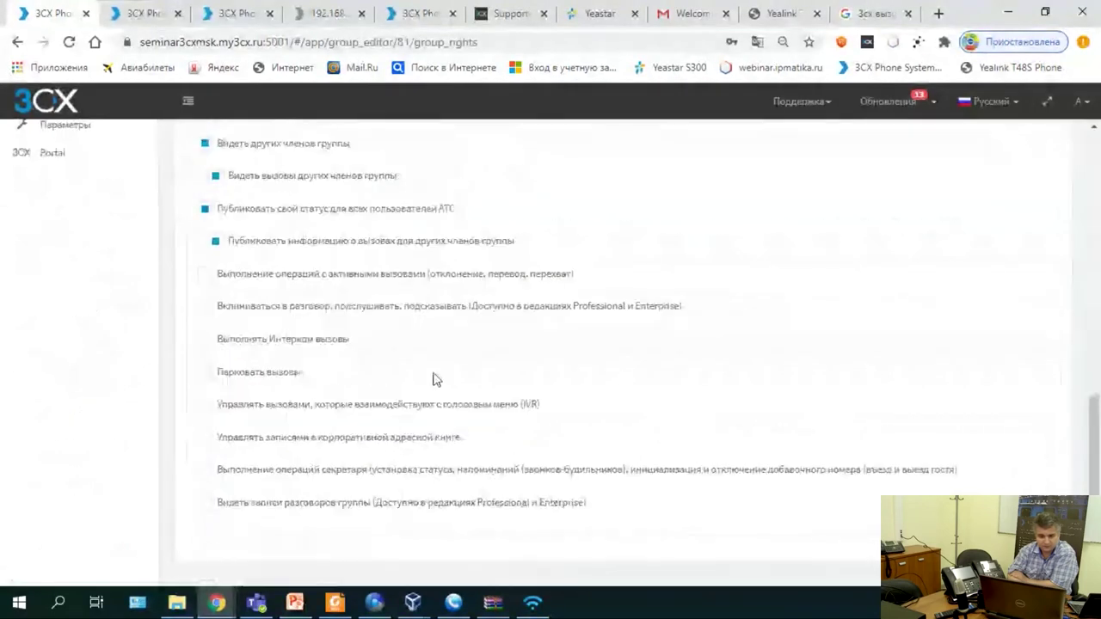
click(204, 273)
click(205, 307)
scroll(311, 362, up, 10)
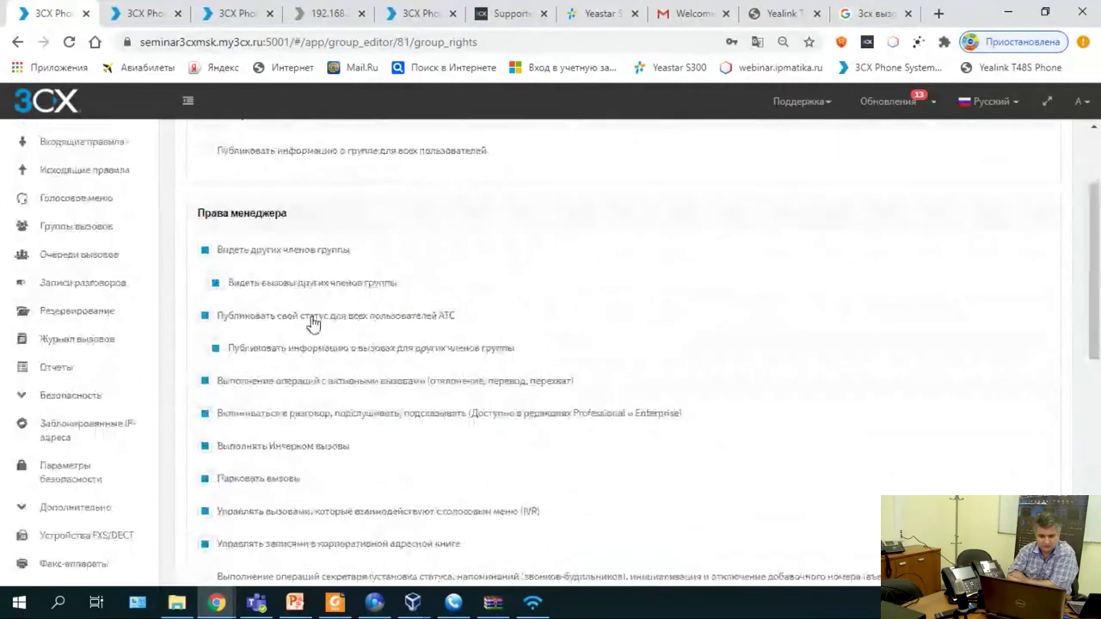
click(349, 147)
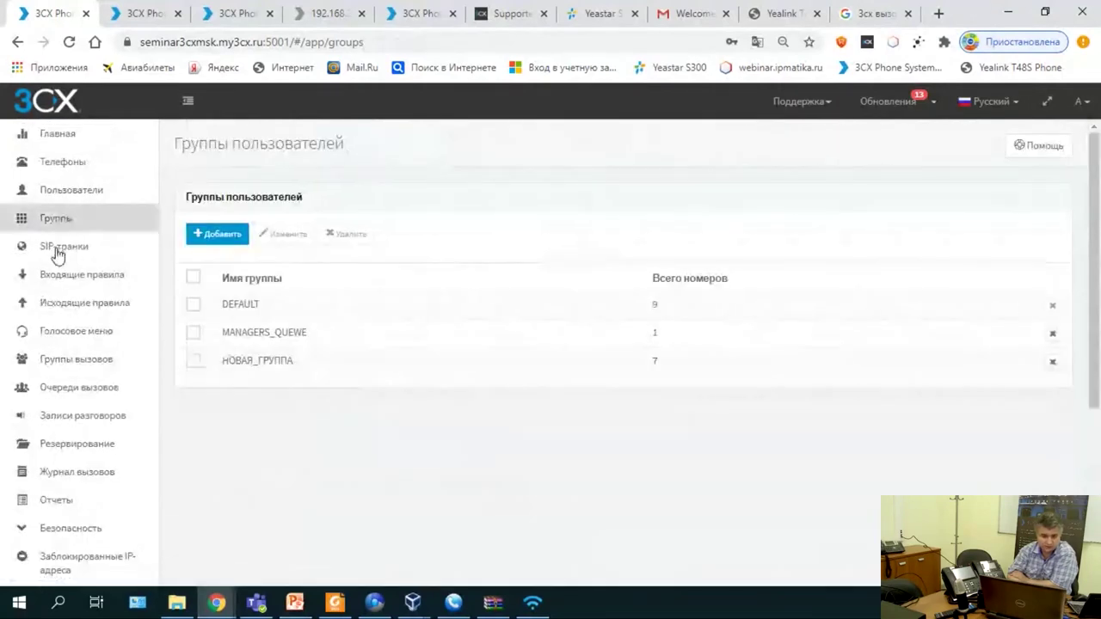
click(94, 199)
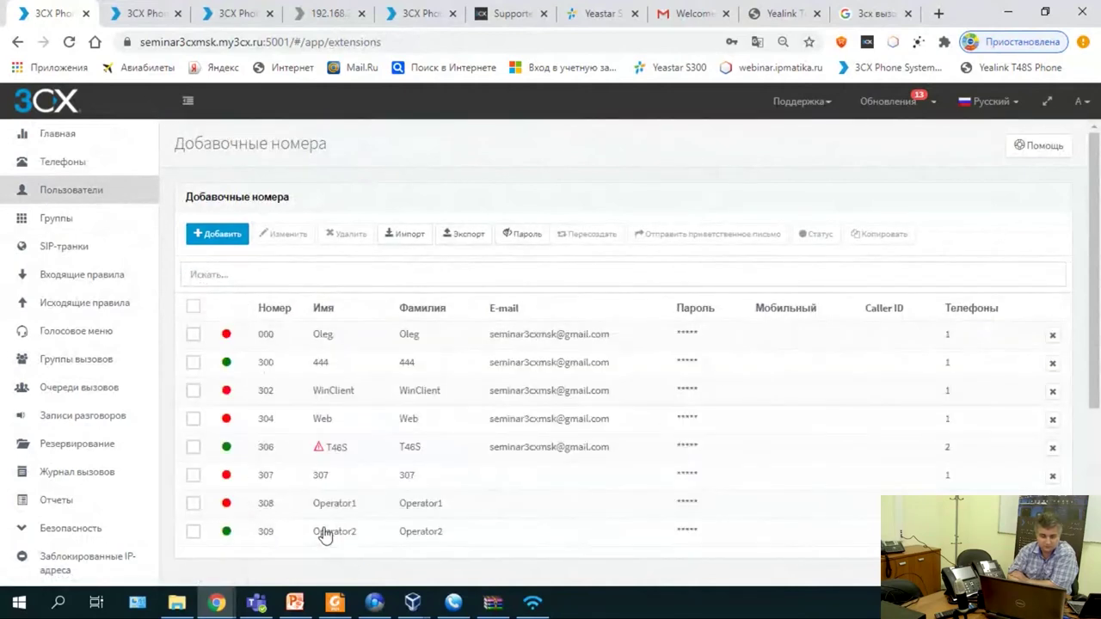
- Open extension 308 Operator1 and put it into НОВАЯ_ГРУППА
double_click(332, 507)
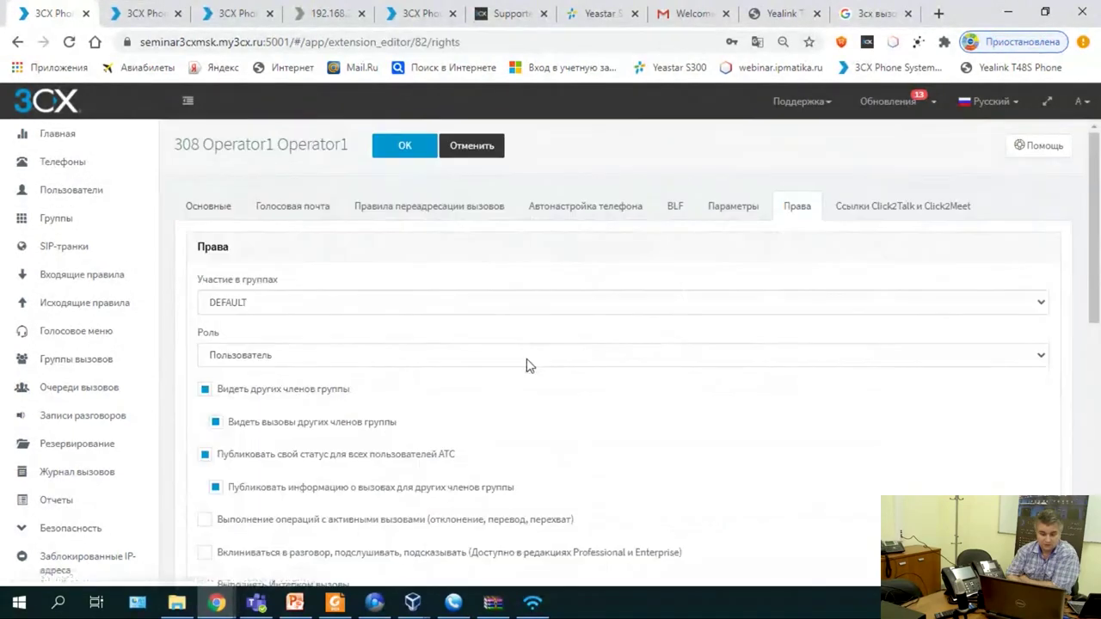
click(406, 302)
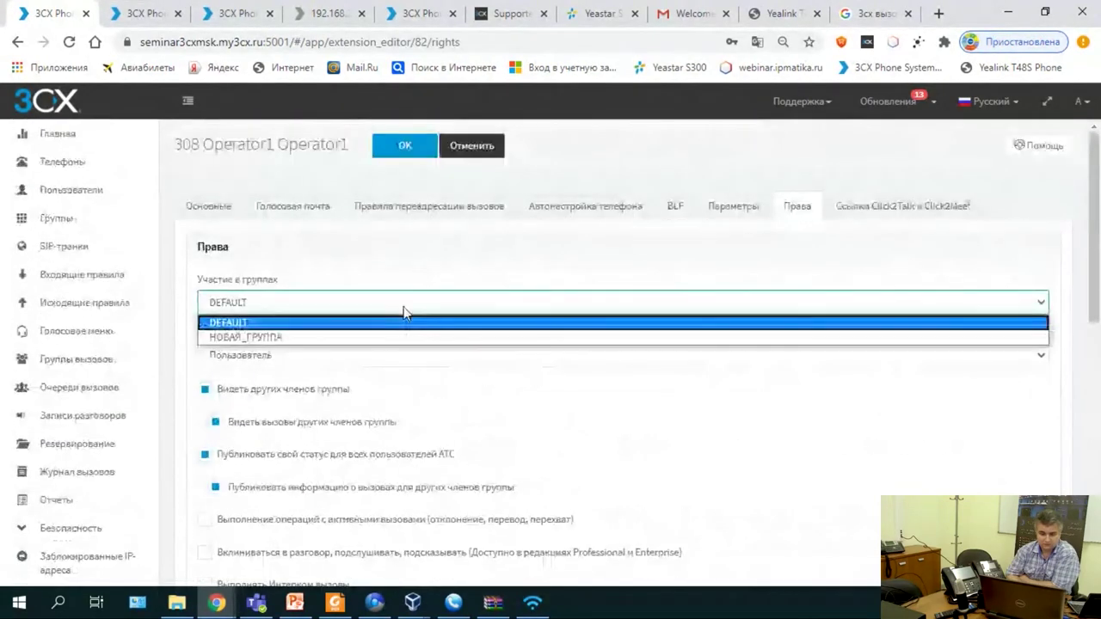
click(387, 338)
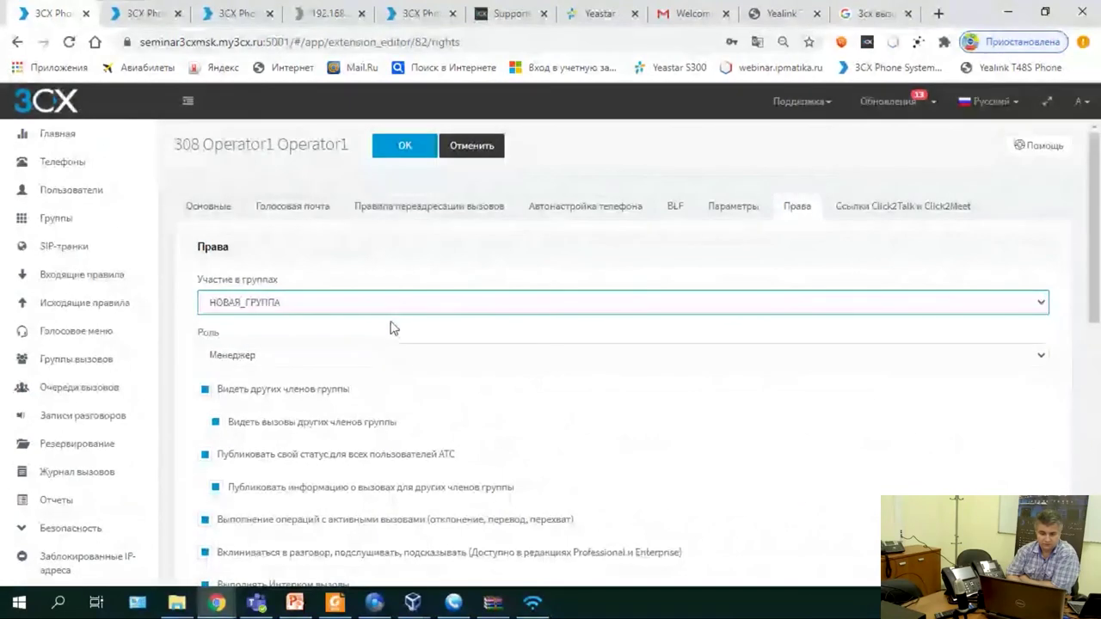
scroll(392, 328, down, 3)
scroll(393, 315, up, 1)
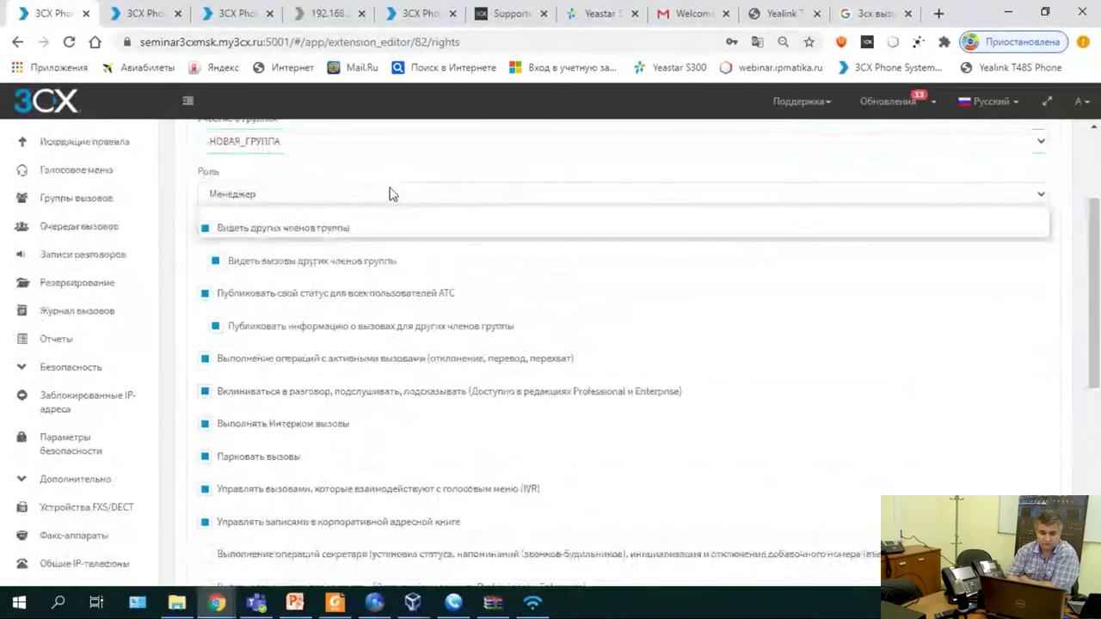
- Switch Operator1's role between Менеджер and Пользователь, leaving it as Пользователь
click(382, 213)
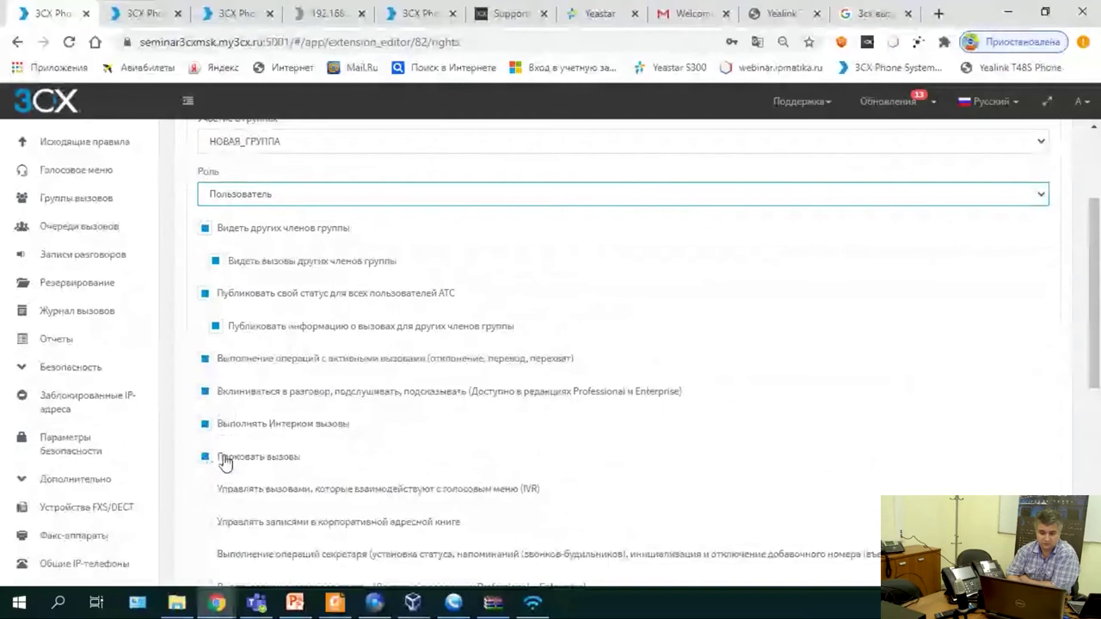
click(347, 199)
click(325, 231)
click(348, 200)
click(348, 213)
- Toggle Operator1 between НОВАЯ_ГРУППА and DEFAULT, leaving it in DEFAULT, and review its rights
click(372, 143)
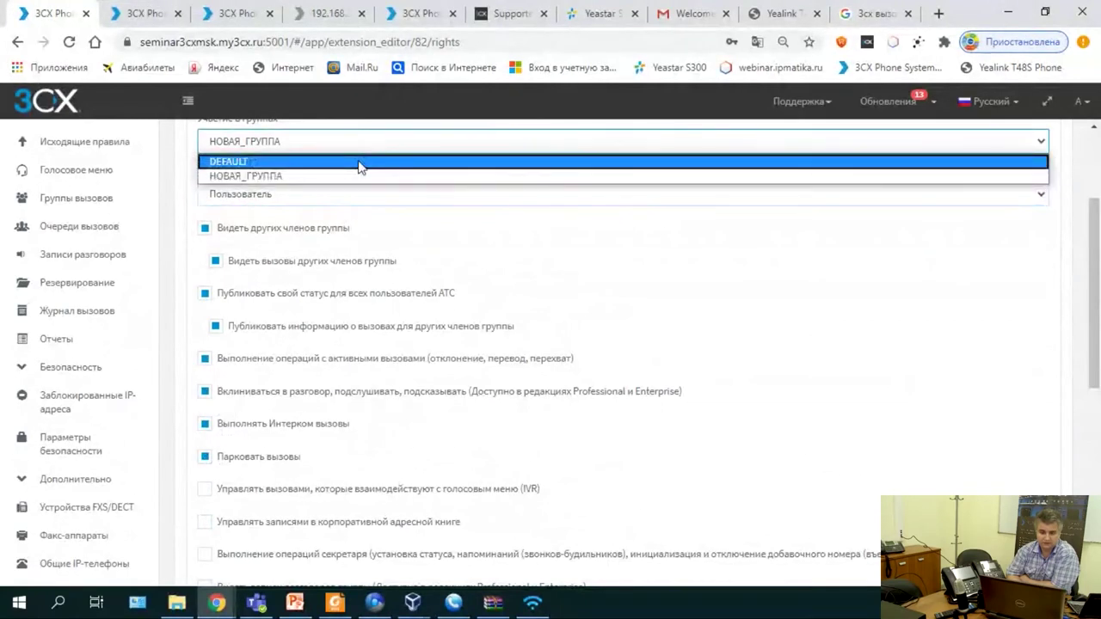
click(360, 164)
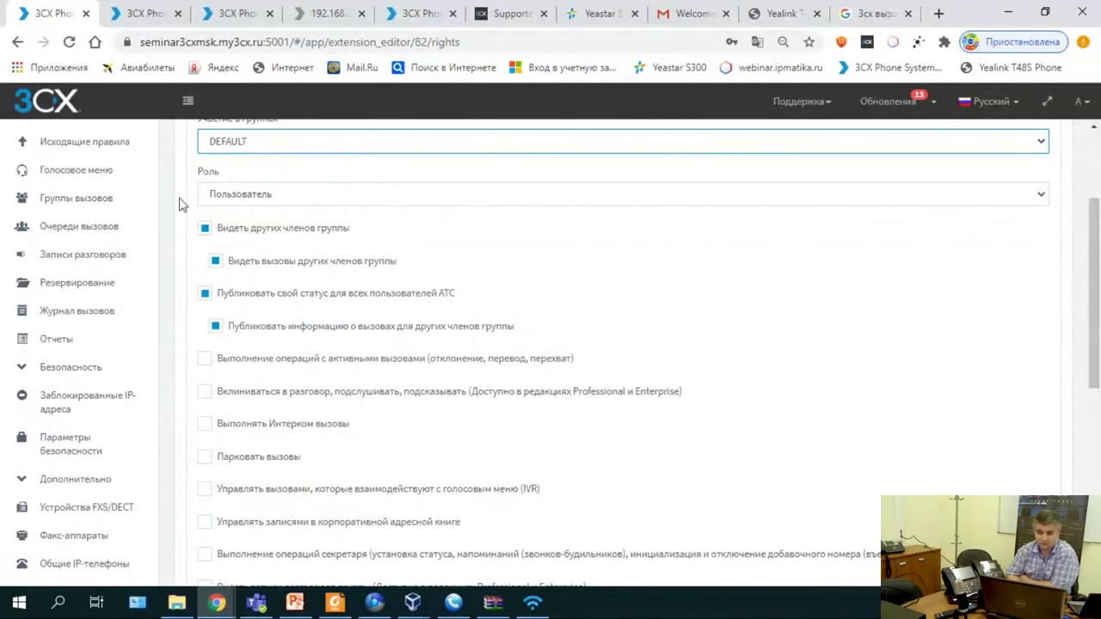
click(499, 144)
click(484, 176)
click(487, 151)
click(480, 163)
click(482, 145)
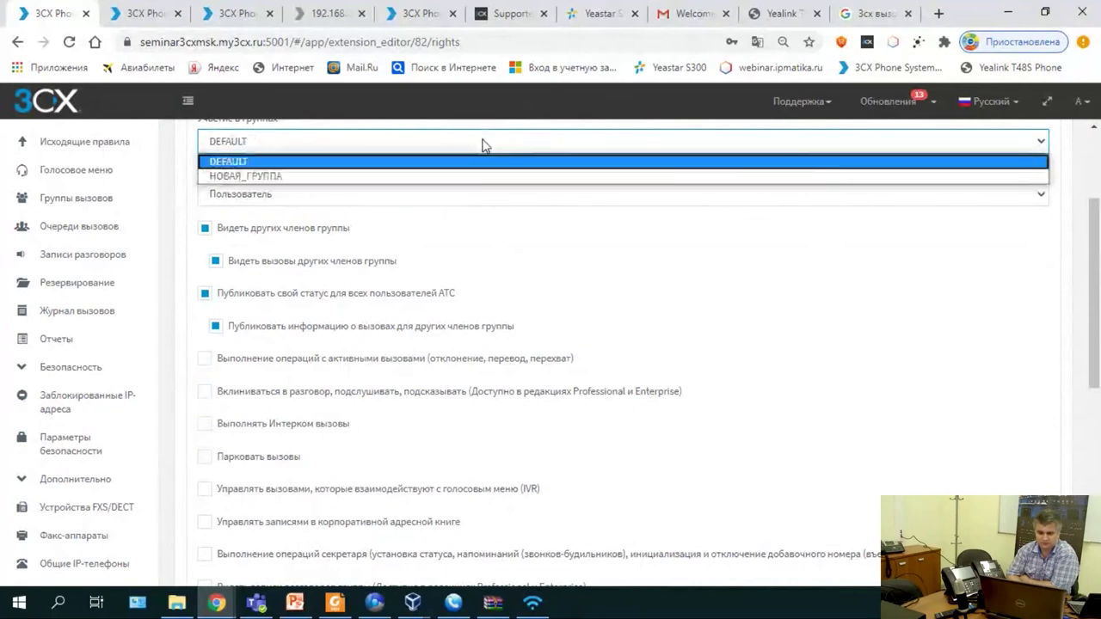
click(475, 176)
click(496, 146)
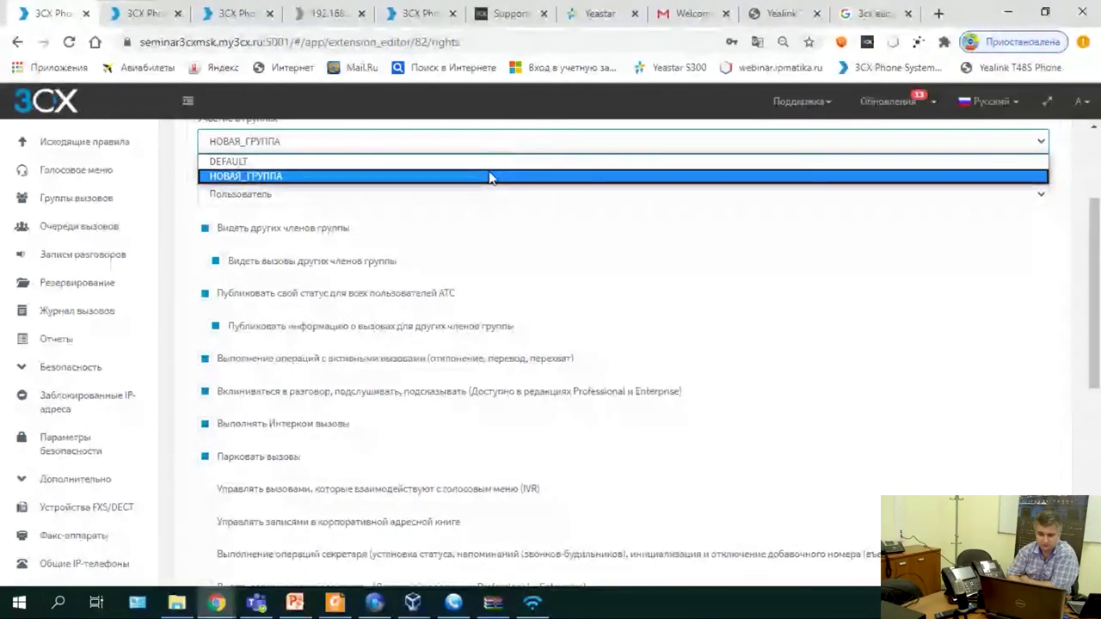
click(489, 162)
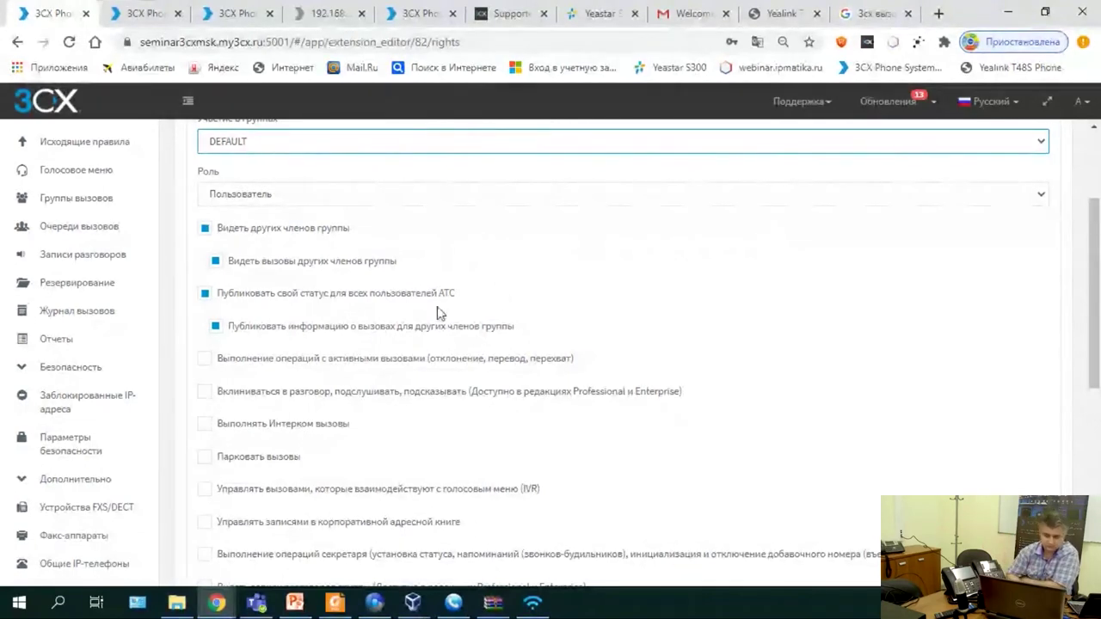
scroll(688, 315, up, 2)
scroll(688, 315, down, 3)
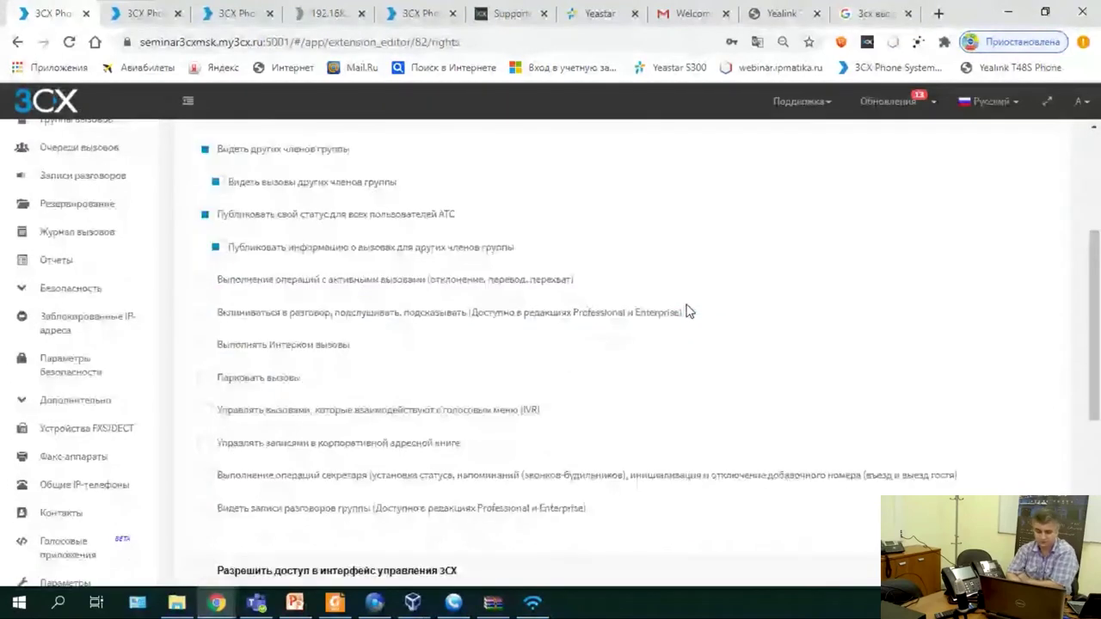
- Read PDF slides 3–6 on group and extension rights, then return to the 3CX extensions list
click(334, 602)
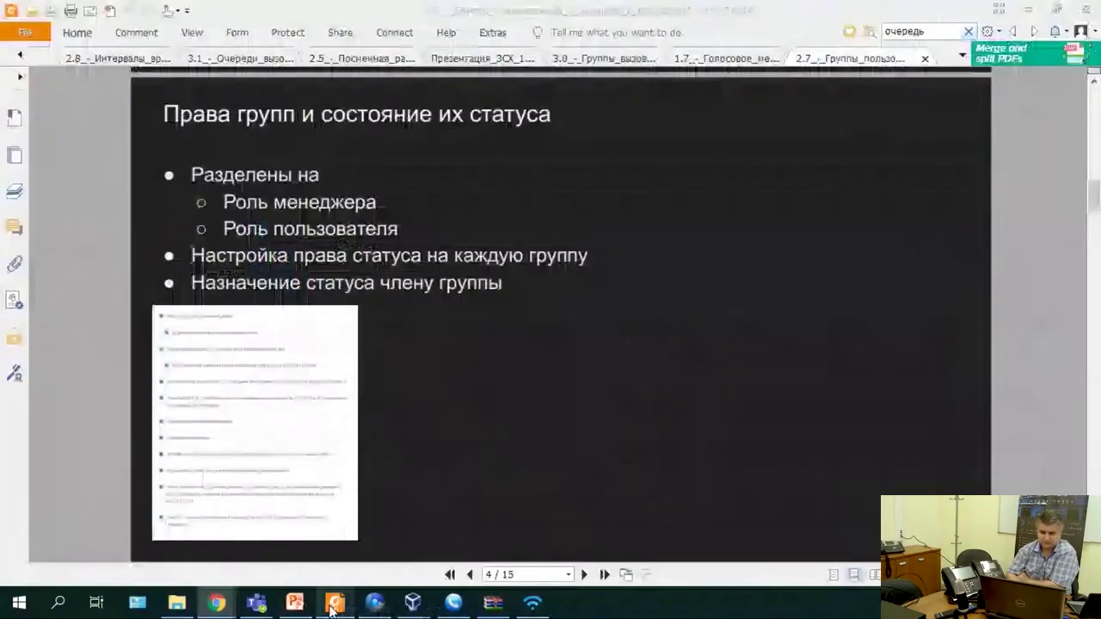
scroll(538, 388, up, 6)
scroll(544, 397, down, 3)
scroll(541, 486, down, 9)
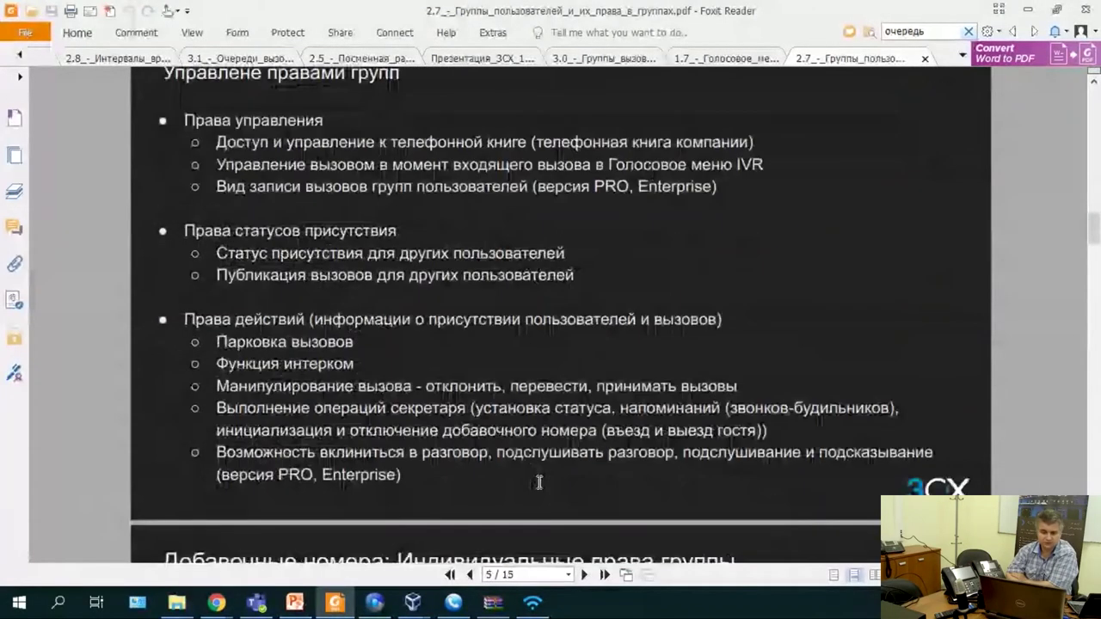
scroll(539, 482, up, 1)
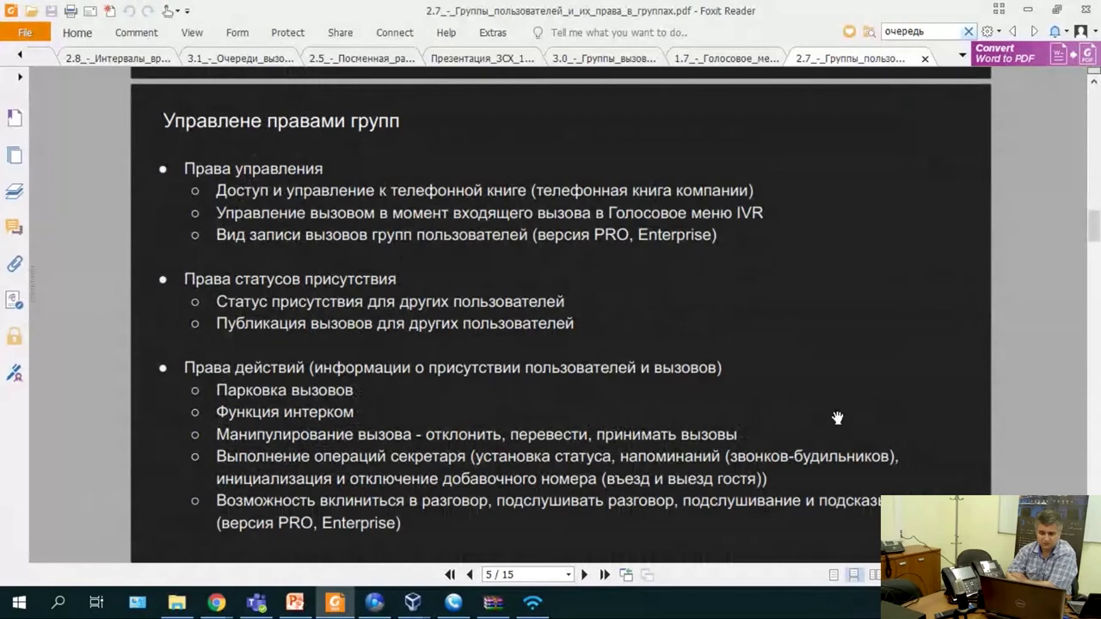
scroll(836, 418, down, 1)
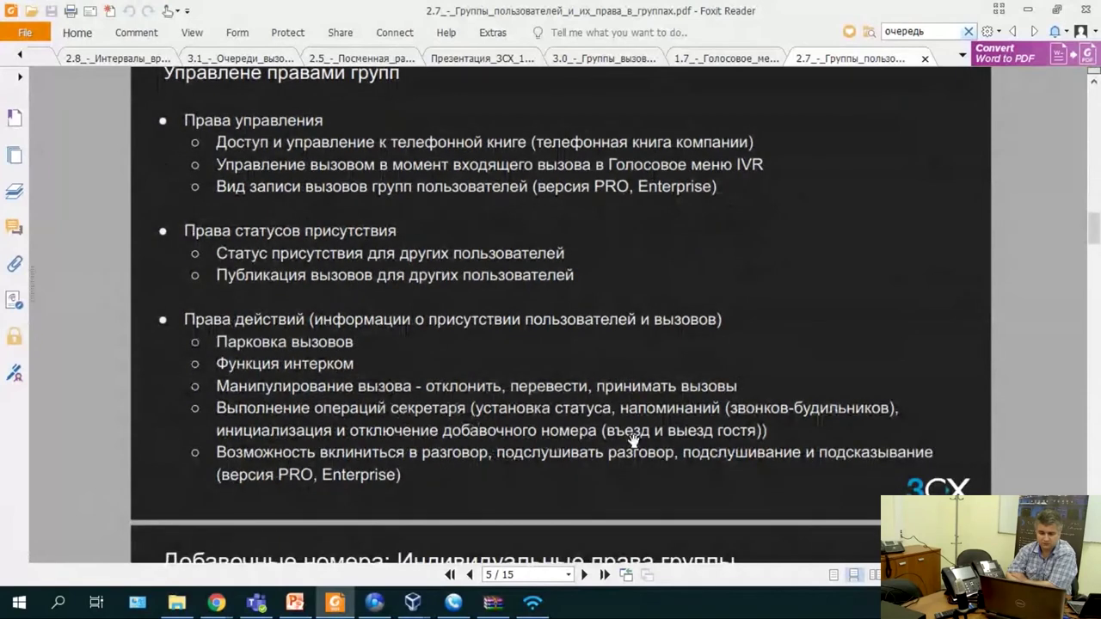
scroll(634, 440, down, 7)
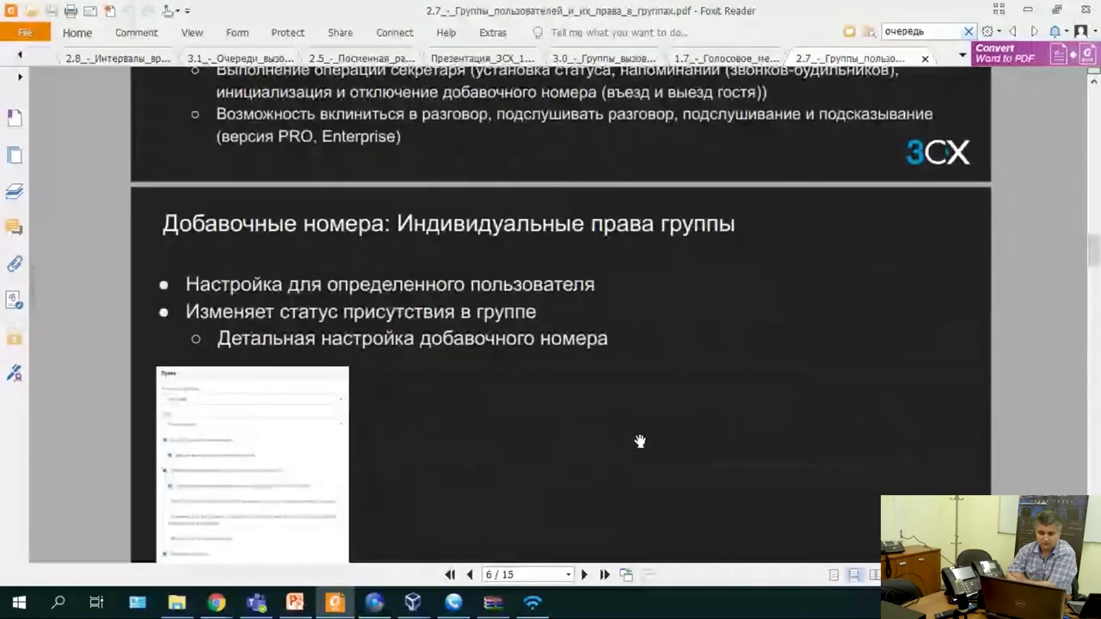
scroll(640, 442, down, 2)
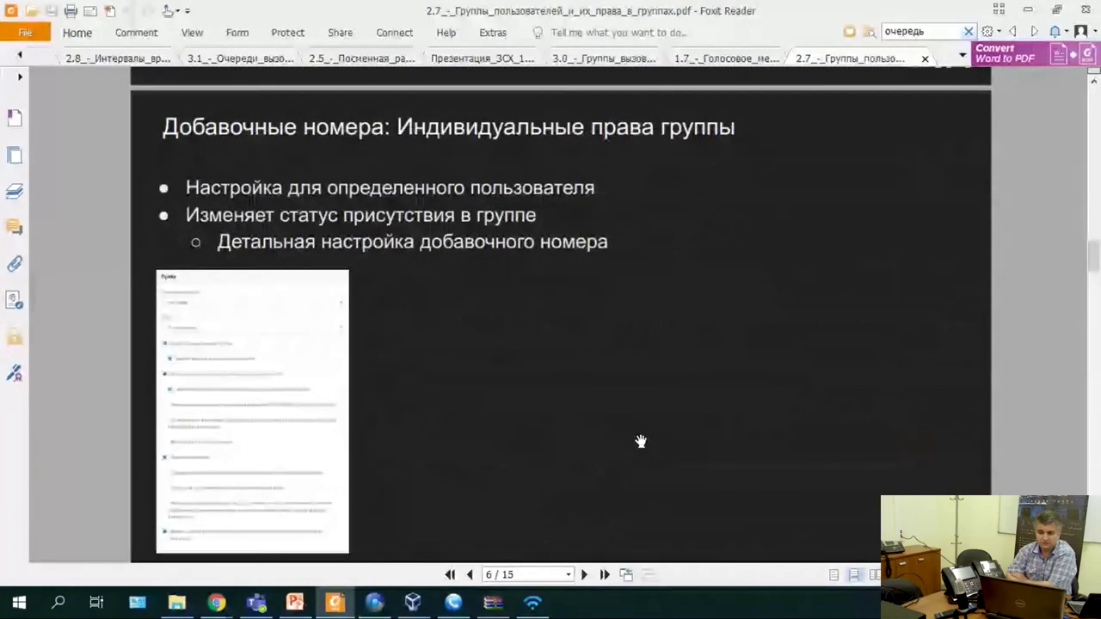
scroll(706, 153, down, 1)
scroll(707, 153, up, 1)
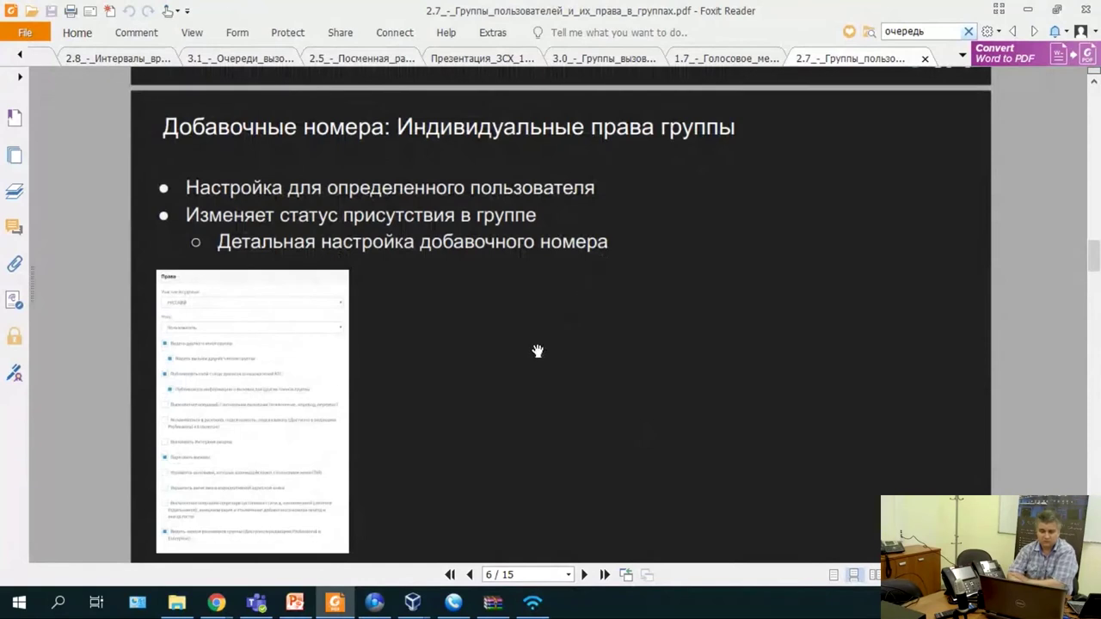
scroll(554, 313, down, 1)
scroll(555, 313, down, 3)
scroll(550, 319, up, 4)
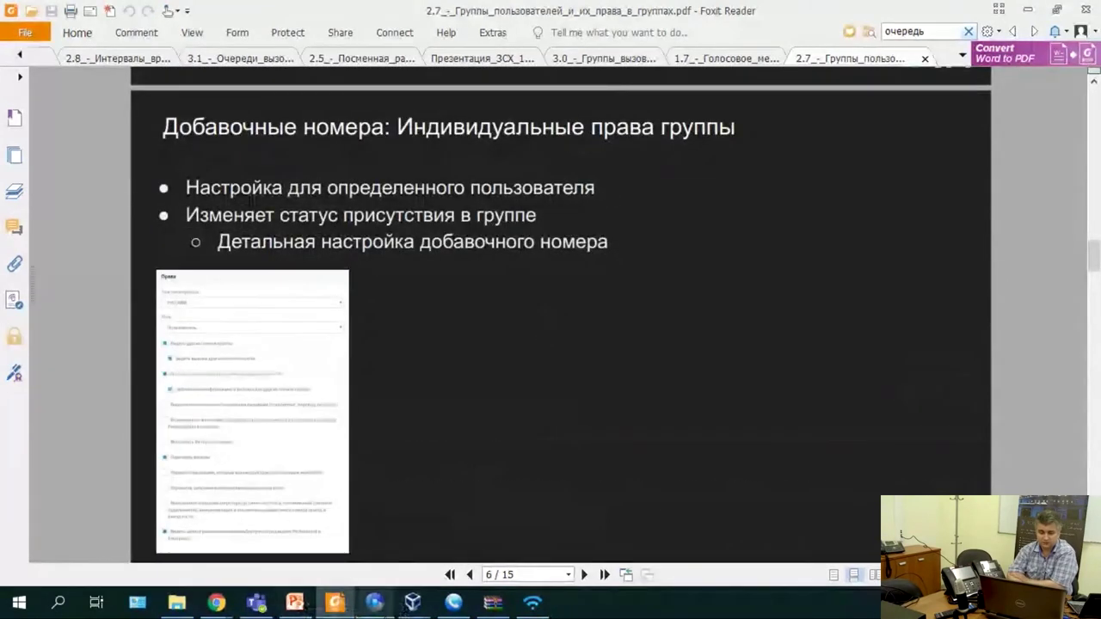
mouse_move(219, 606)
click(238, 545)
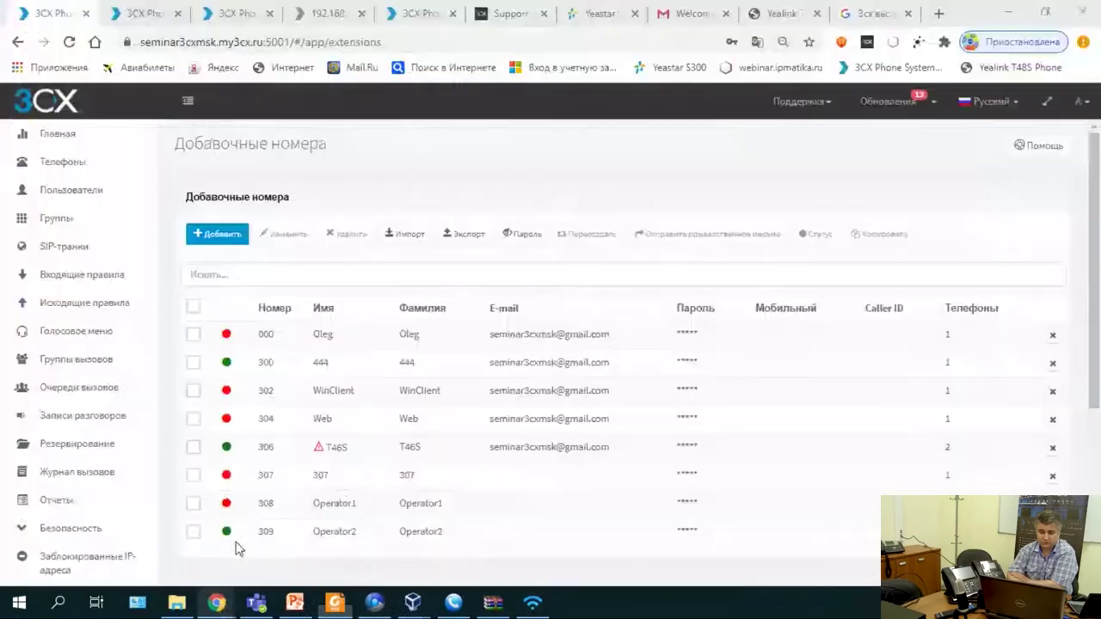
- Open extension 309 Operator2's rights and make it a member of НОВАЯ_ГРУППА
double_click(327, 531)
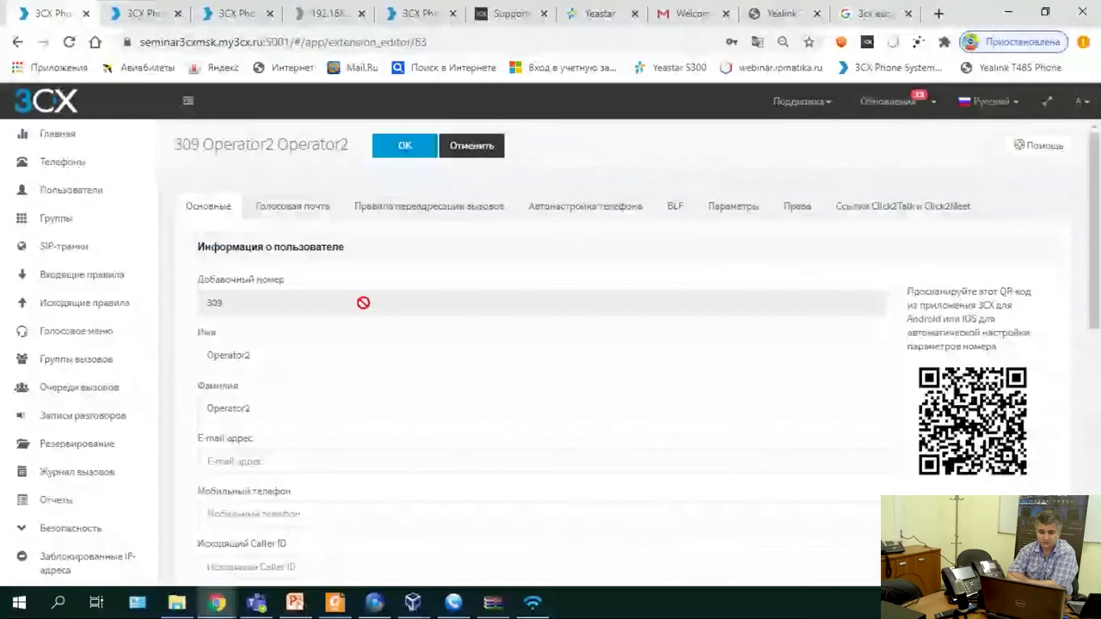
click(788, 215)
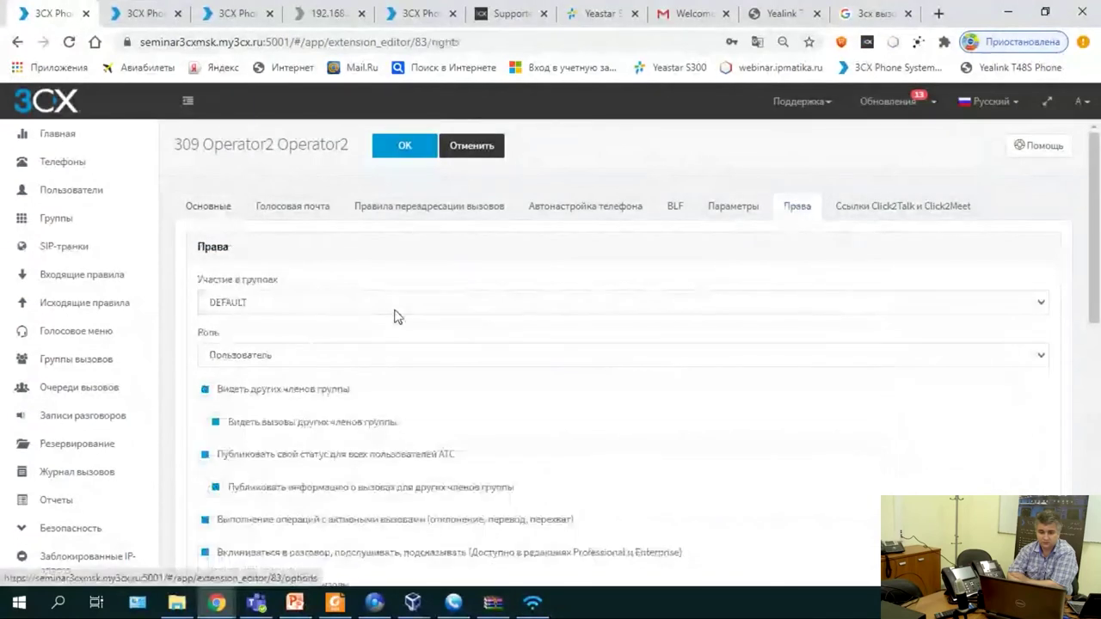
click(393, 301)
key(Escape)
scroll(364, 482, down, 2)
scroll(365, 482, down, 5)
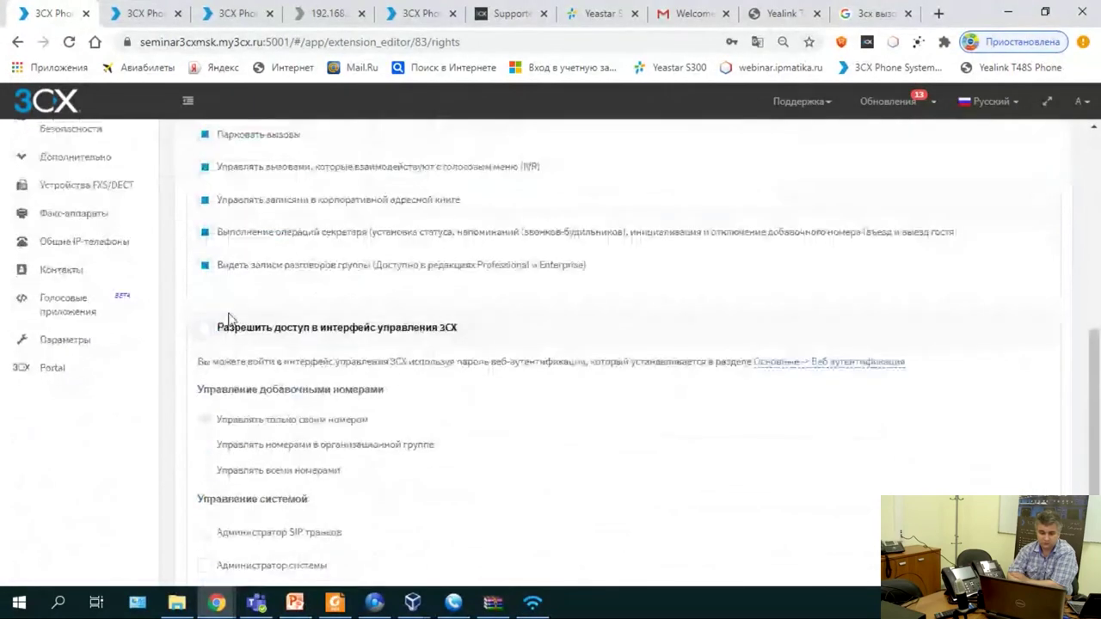
scroll(233, 315, up, 6)
click(264, 303)
click(264, 336)
- Toggle Operator2's rights for managing company address book entries and handling IVR calls
scroll(279, 356, down, 2)
scroll(278, 356, down, 5)
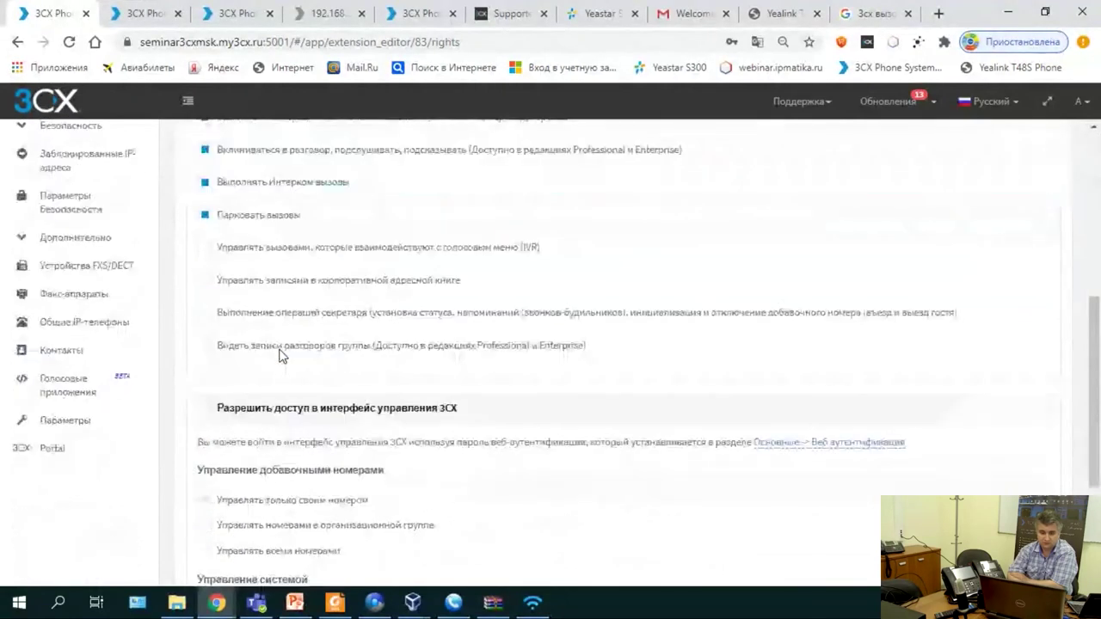
scroll(258, 348, up, 2)
click(206, 360)
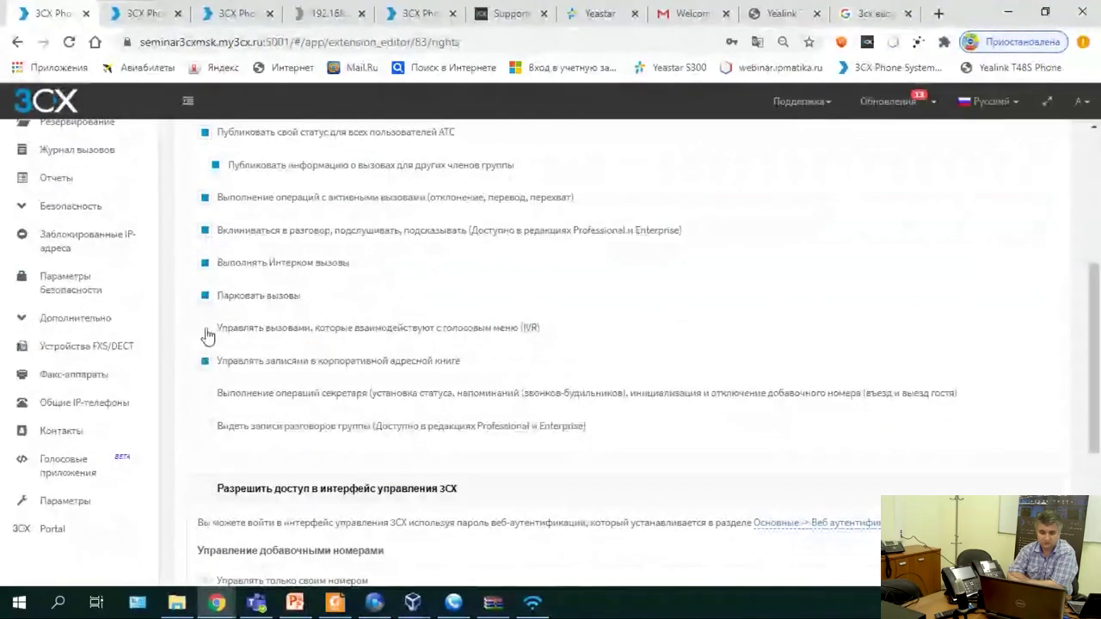
scroll(311, 361, up, 5)
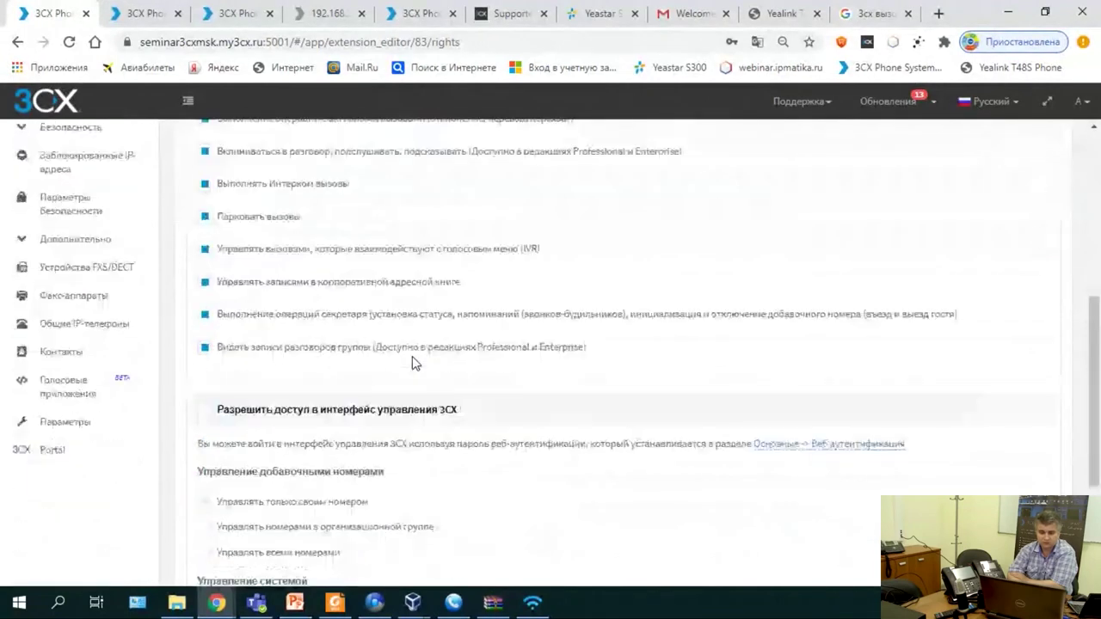
scroll(412, 356, up, 8)
scroll(405, 439, down, 5)
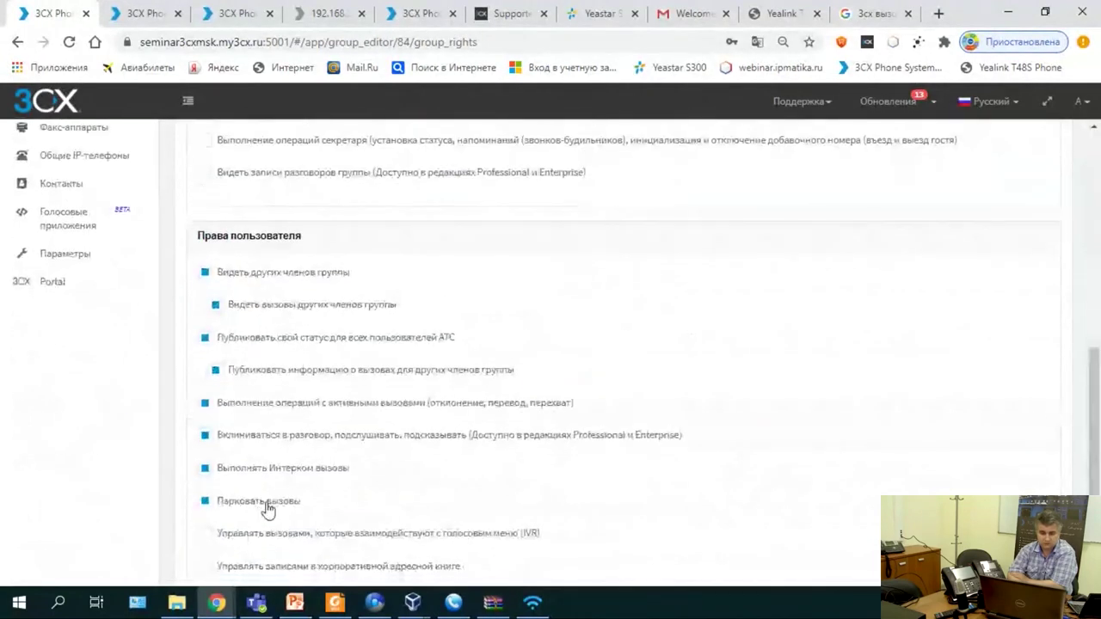
scroll(266, 508, down, 2)
click(255, 430)
click(225, 401)
scroll(250, 315, up, 2)
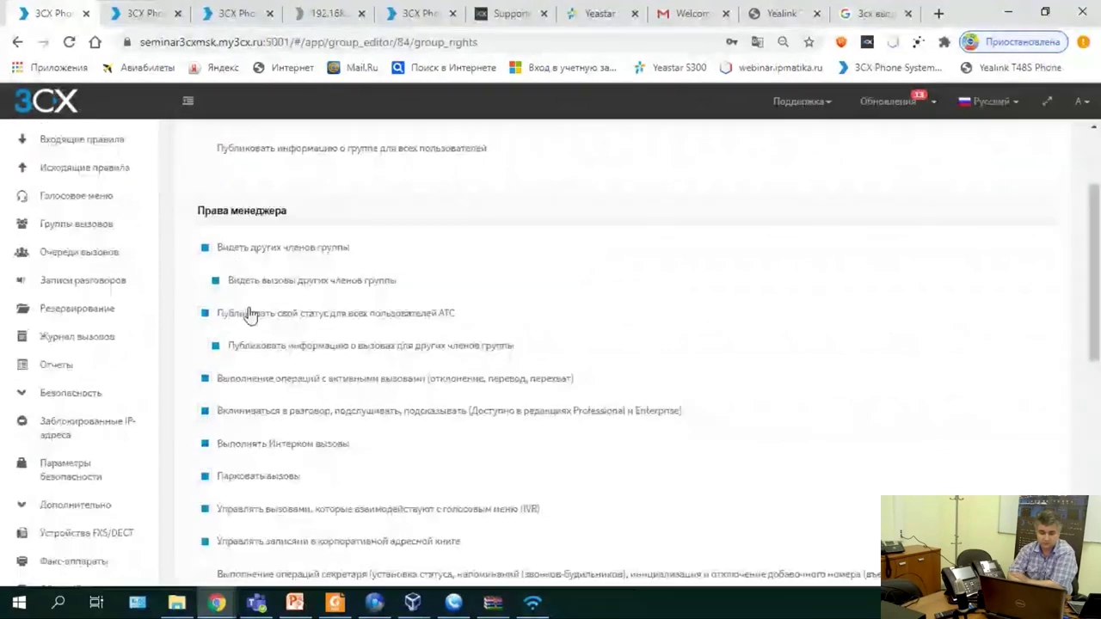
scroll(232, 267, up, 2)
- Check НОВАЯ_ГРУППА's member list, then reopen Operator2's rights before returning to the slides
click(216, 214)
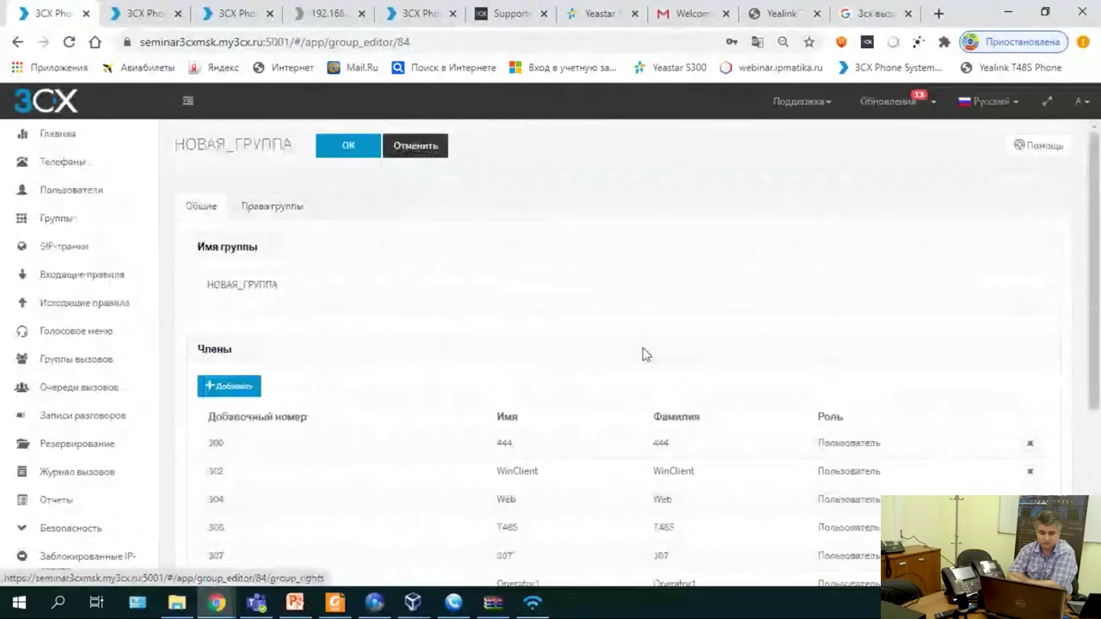
scroll(784, 416, down, 2)
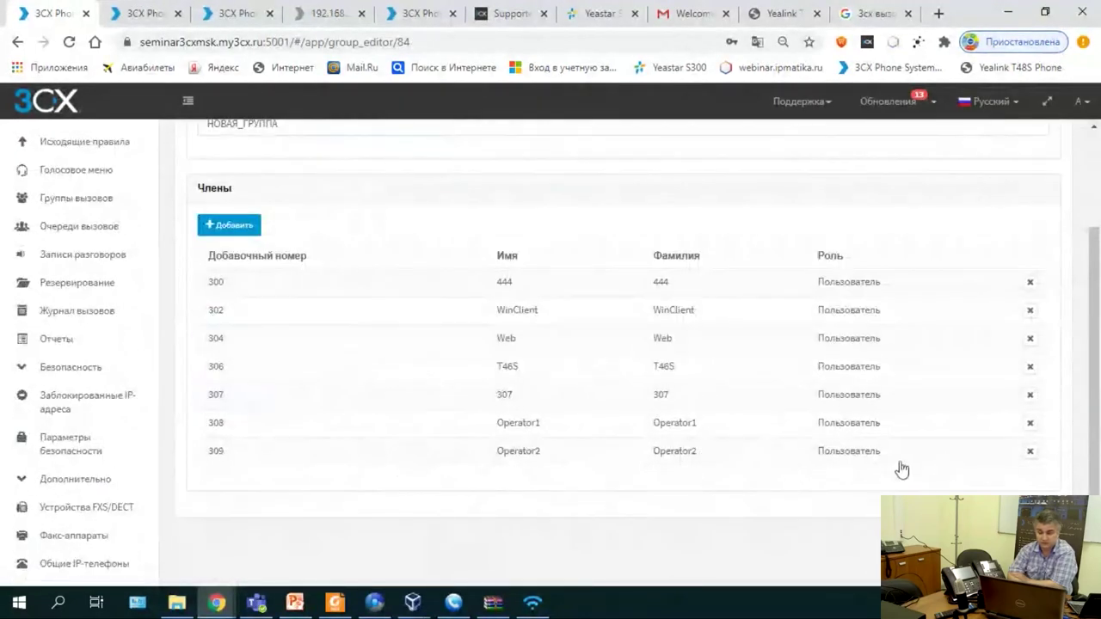
scroll(505, 454, up, 2)
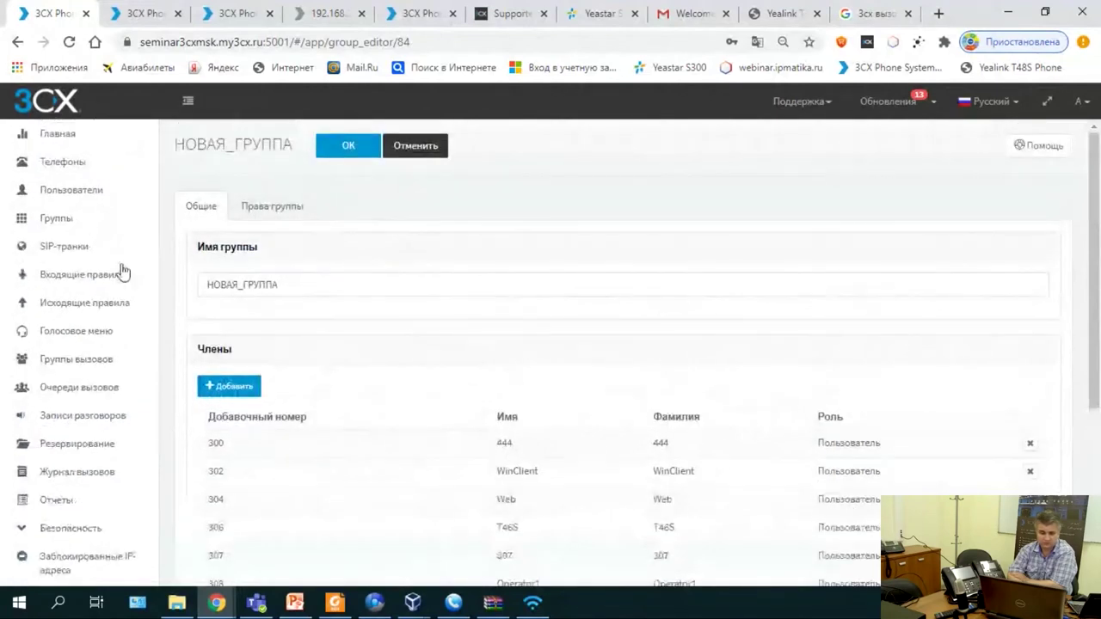
click(91, 187)
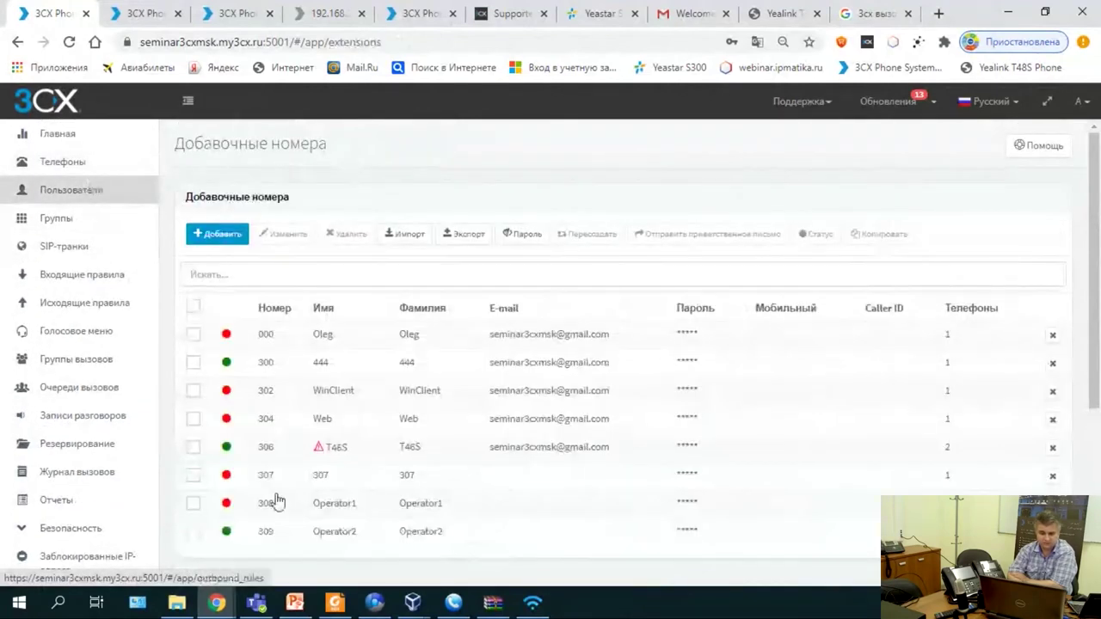
double_click(278, 540)
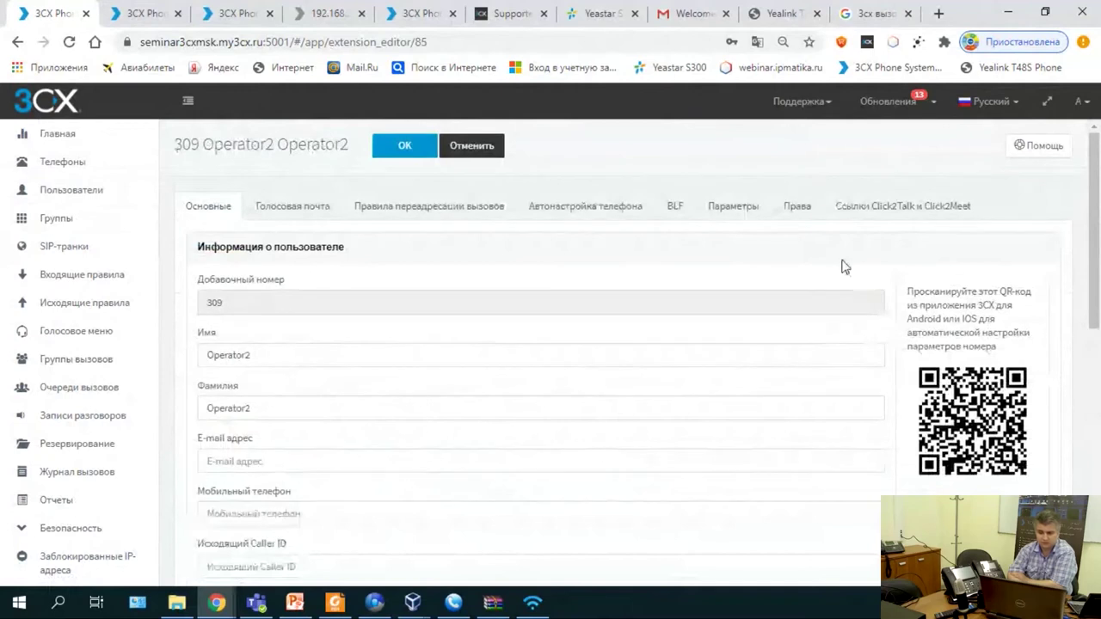
click(794, 209)
scroll(765, 423, down, 5)
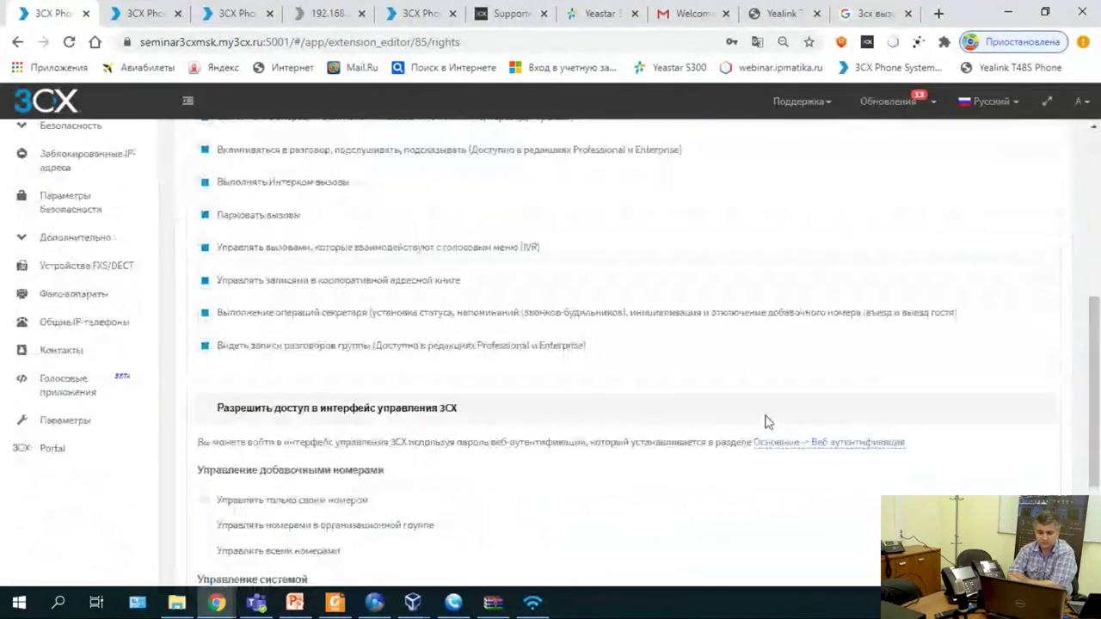
key(alt+Tab)
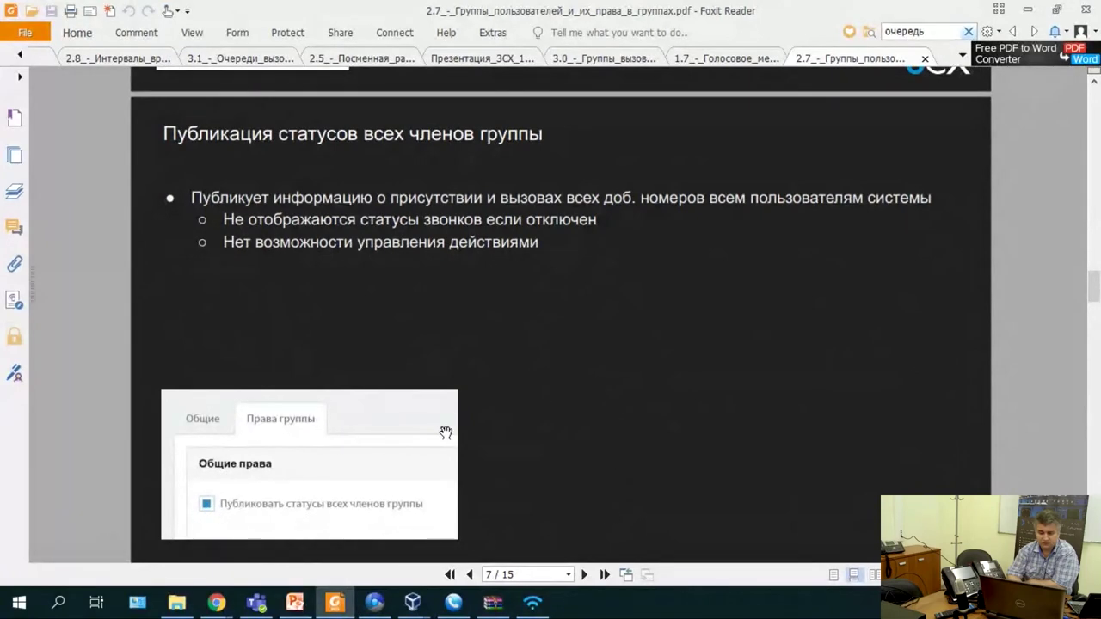
- Scroll the PDF from slide 7 to slide 8, the Group A and Group B example
scroll(445, 438, up, 2)
scroll(484, 413, down, 10)
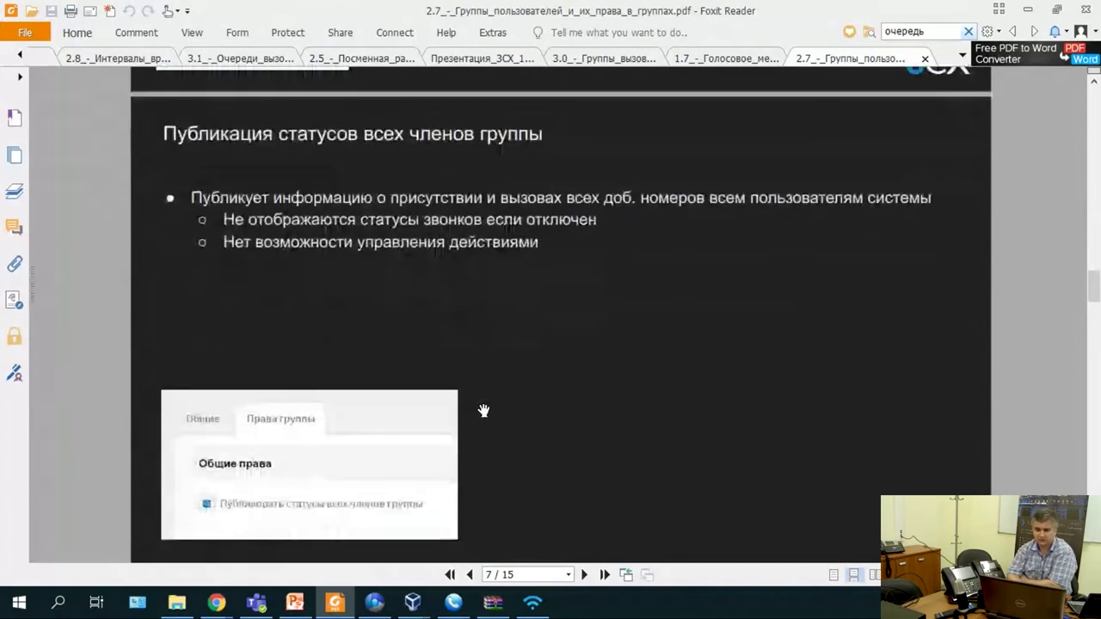
scroll(476, 444, down, 1)
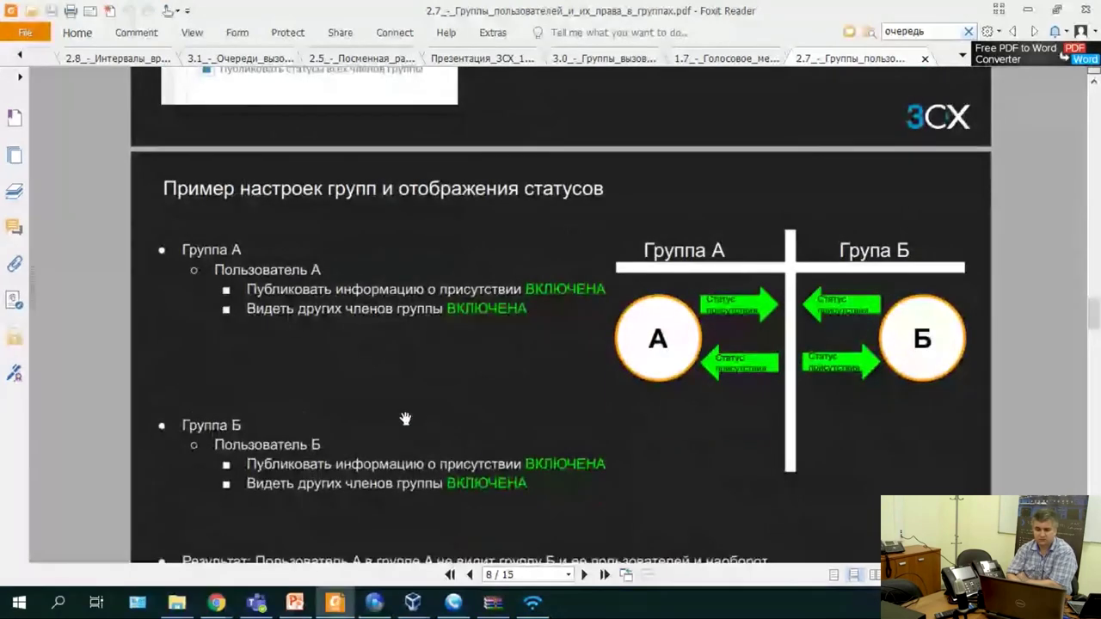
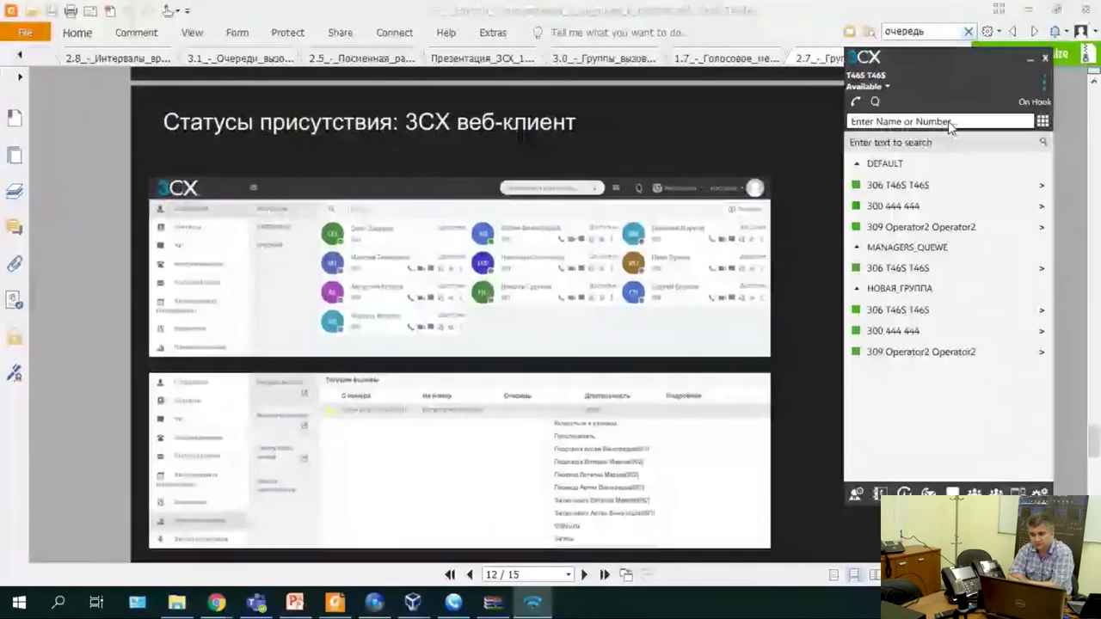
- Leave the presence-status slide and show the web client's Сотрудники list of all staff
click(781, 380)
scroll(436, 386, down, 6)
scroll(436, 386, up, 5)
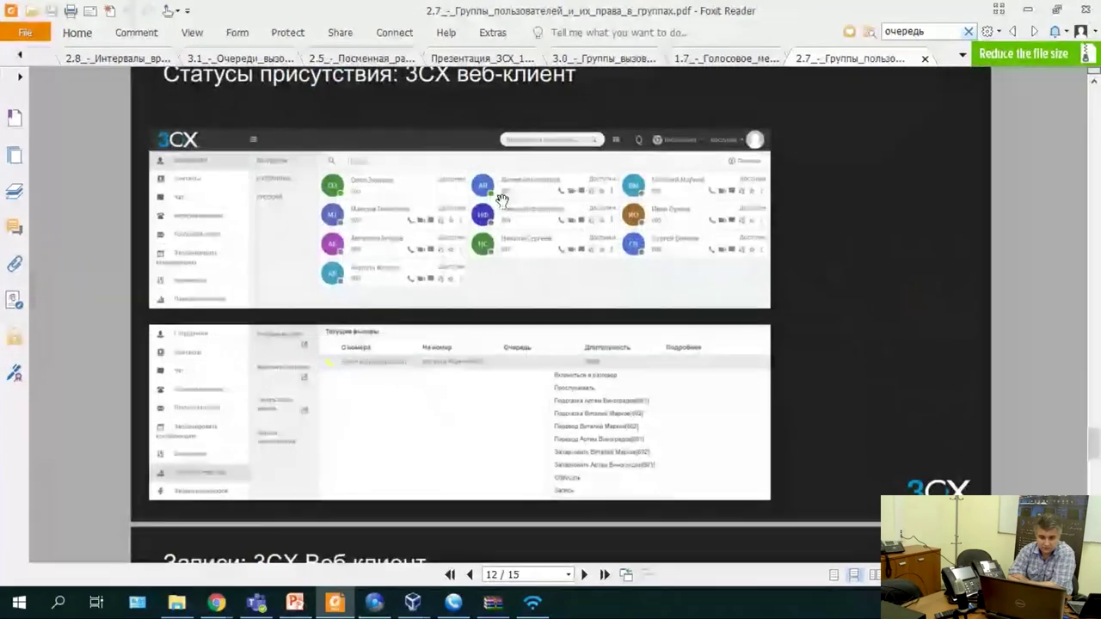
key(alt+Tab)
click(80, 165)
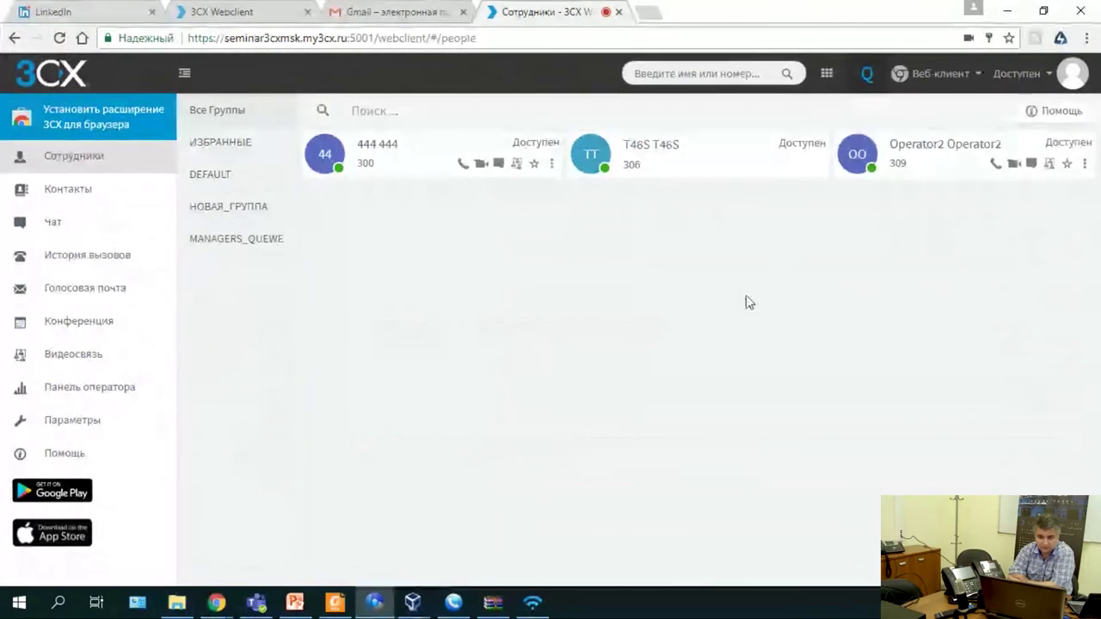
- Browse the ИЗБРАННЫЕ, DEFAULT, НОВАЯ_ГРУППА and MANAGERS_QUEWE groups, then return to the presence-status slide
click(230, 141)
click(217, 176)
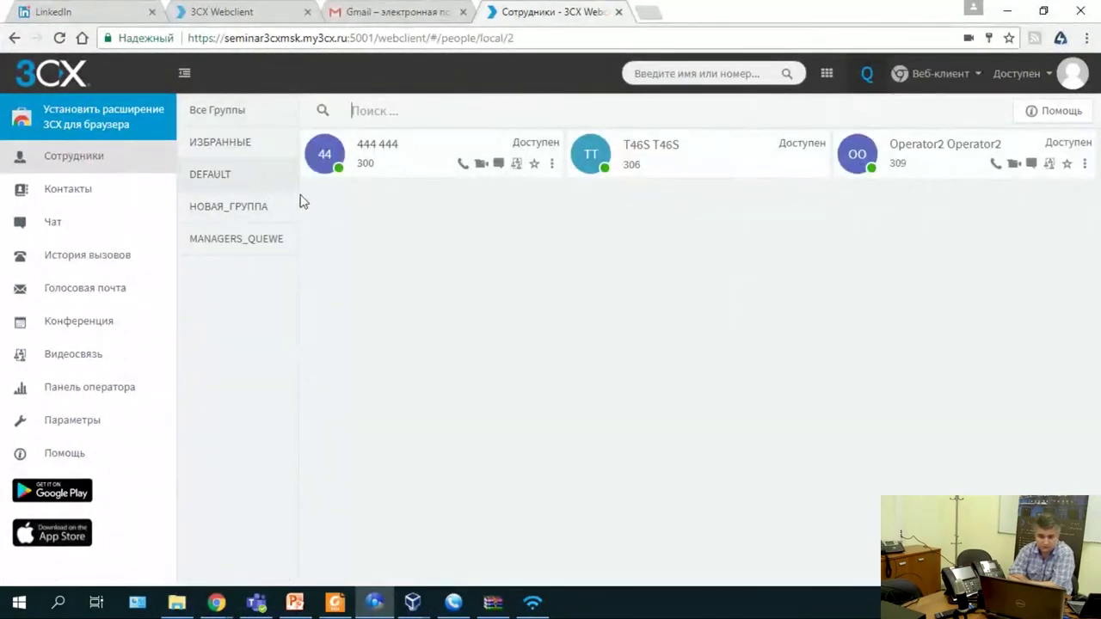
click(238, 210)
click(239, 242)
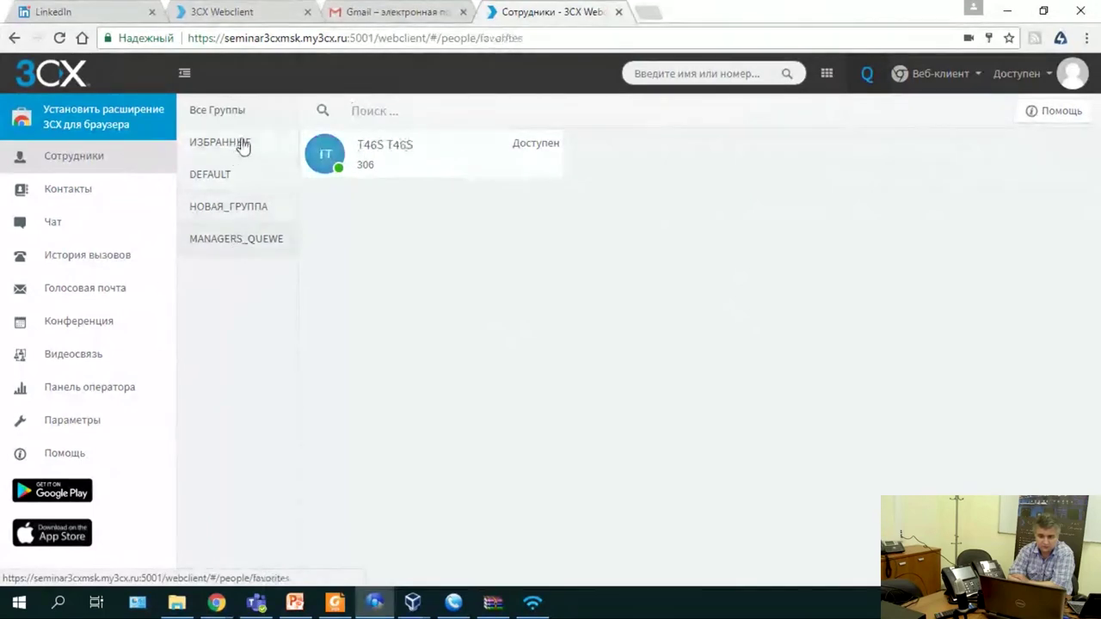
click(241, 142)
click(247, 115)
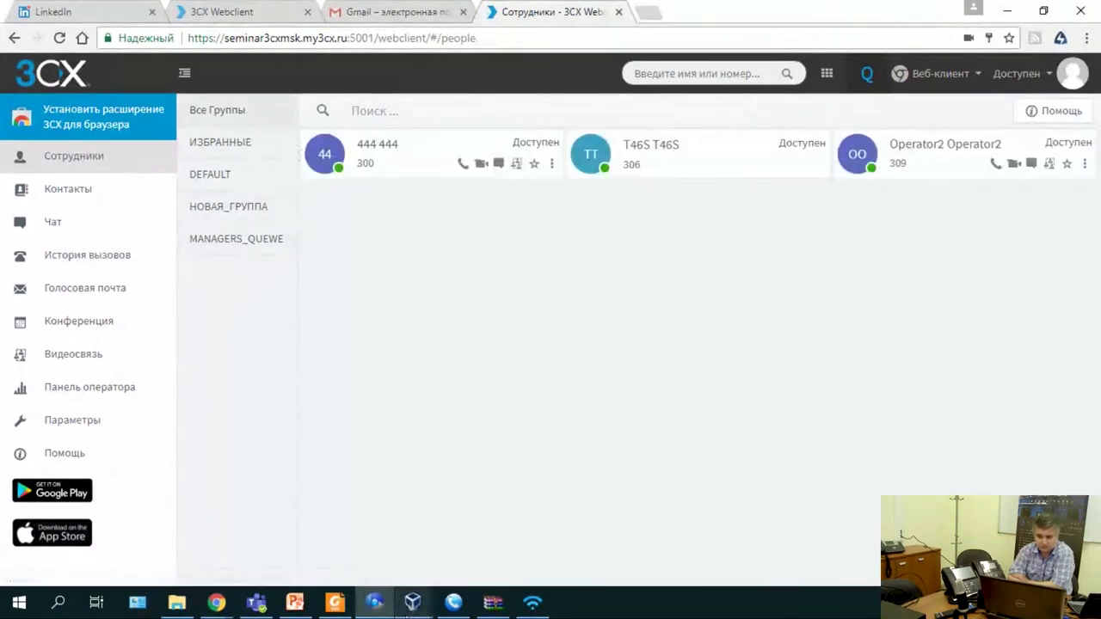
click(347, 609)
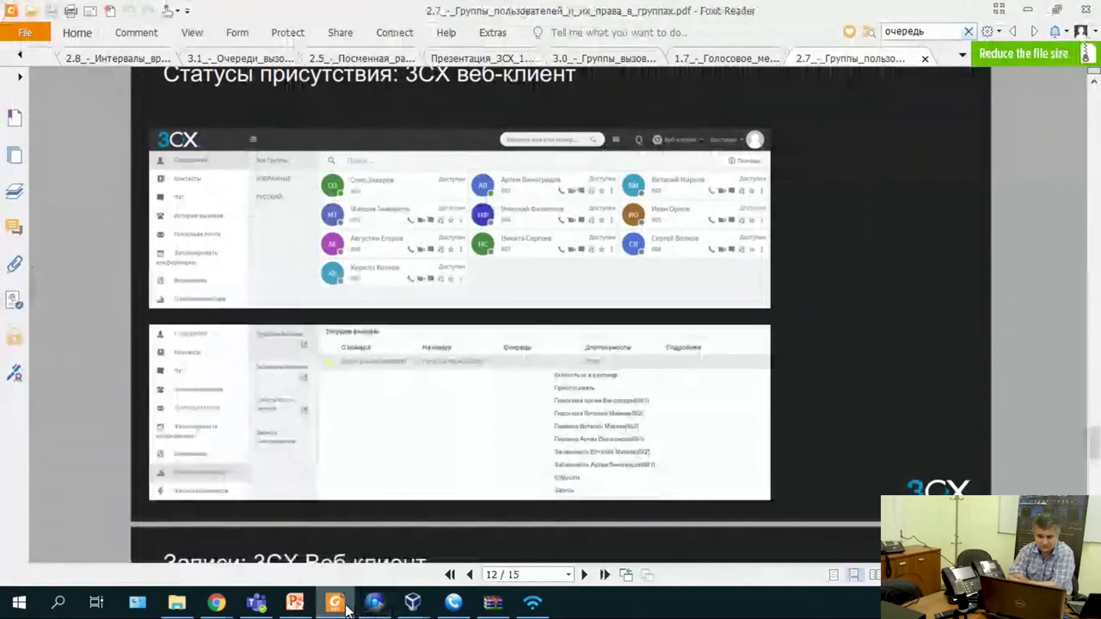
- Advance to slide 13 on web-client call recordings, then show extension 309's Права page
click(346, 608)
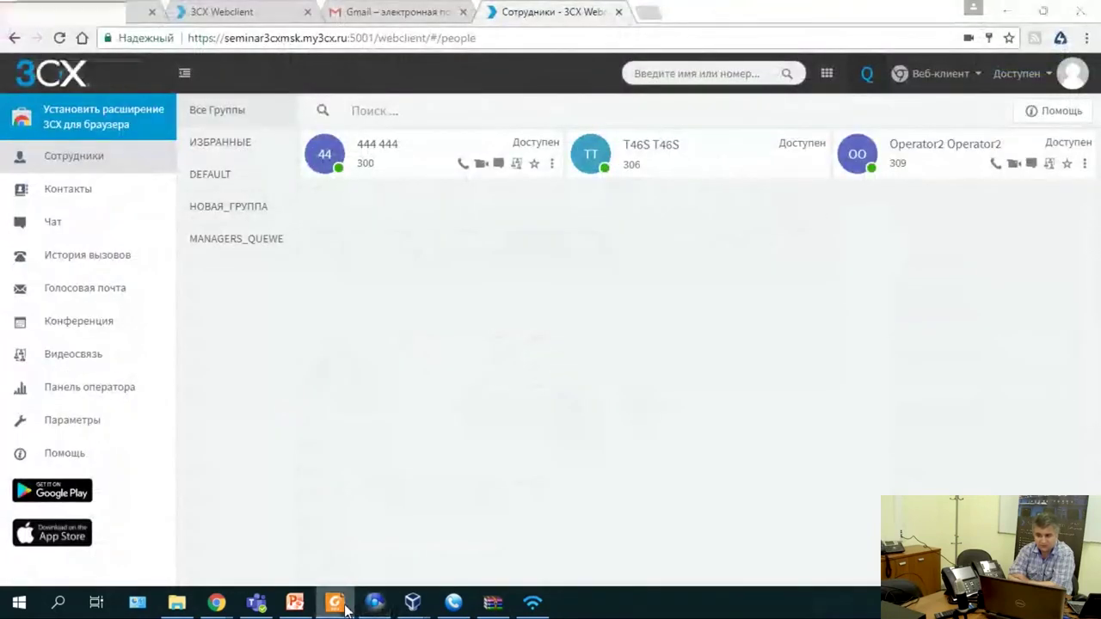
click(347, 608)
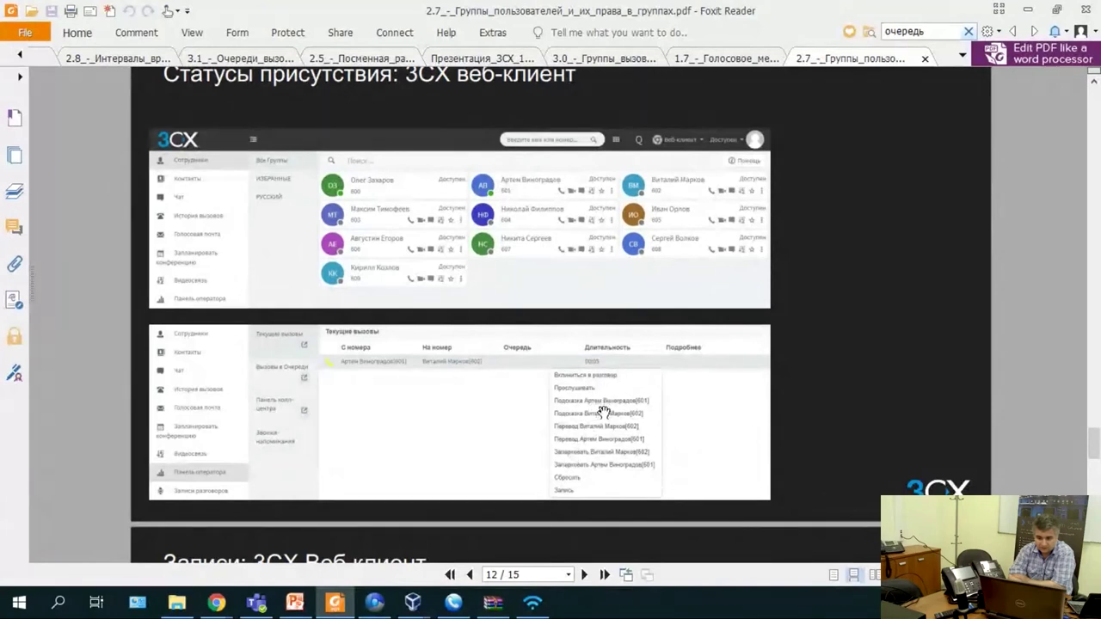
scroll(595, 443, up, 1)
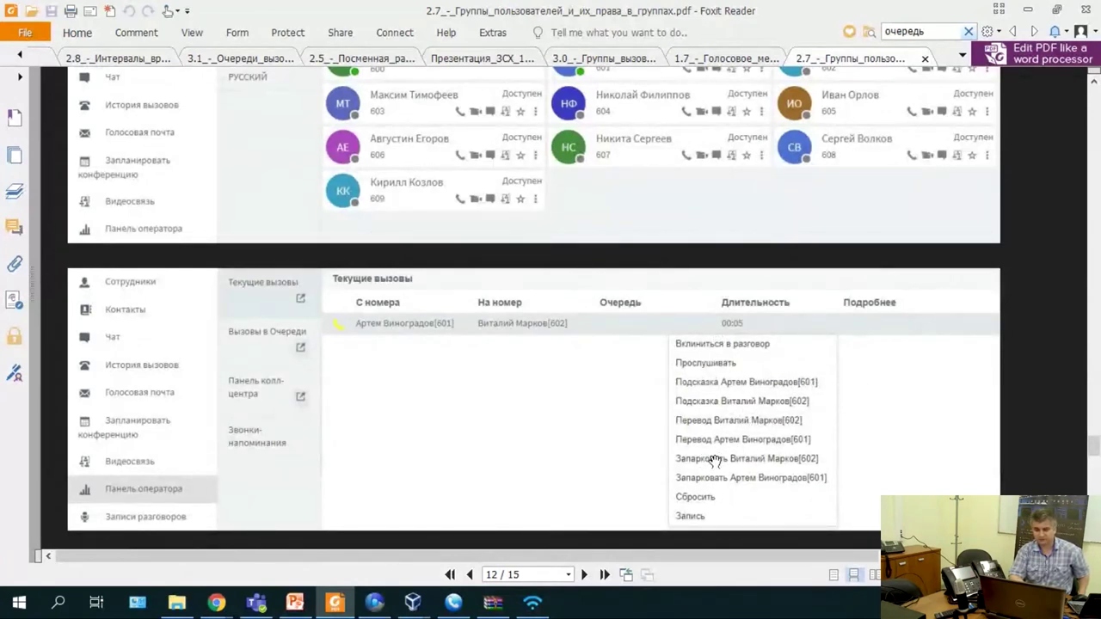
scroll(729, 378, down, 6)
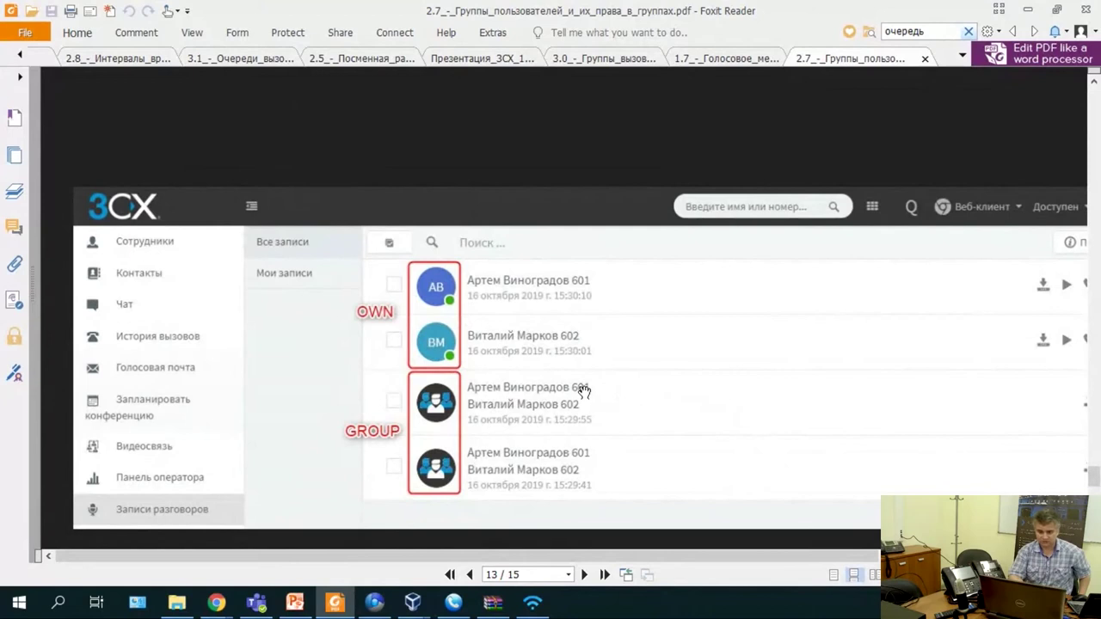
key(alt+Tab)
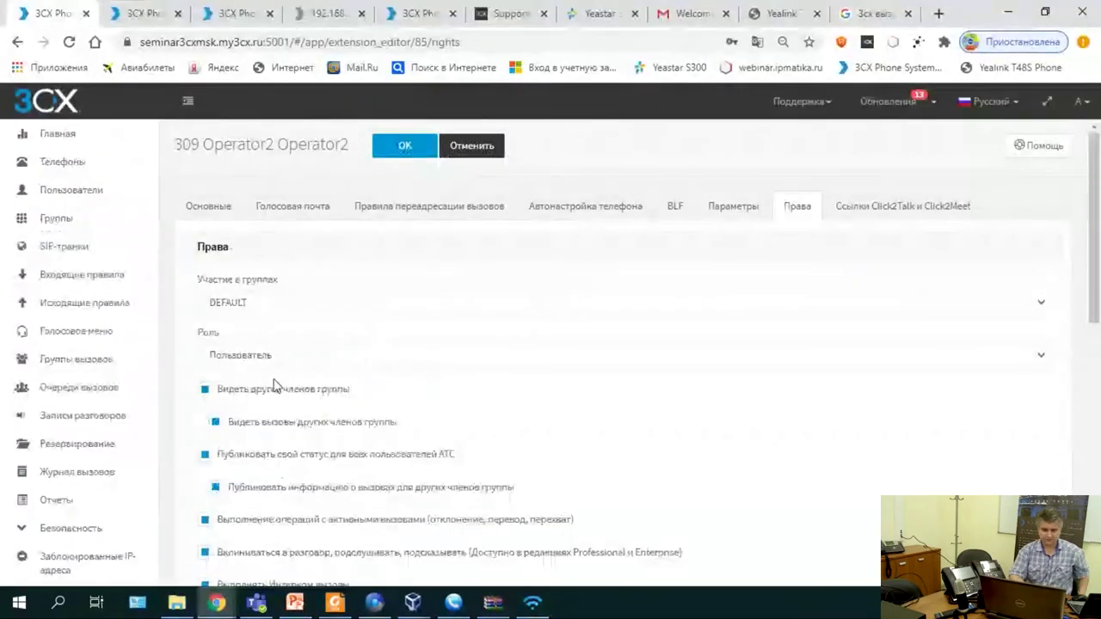
- Open the Записи разговоров settings and confirm the local recordings folder
click(150, 12)
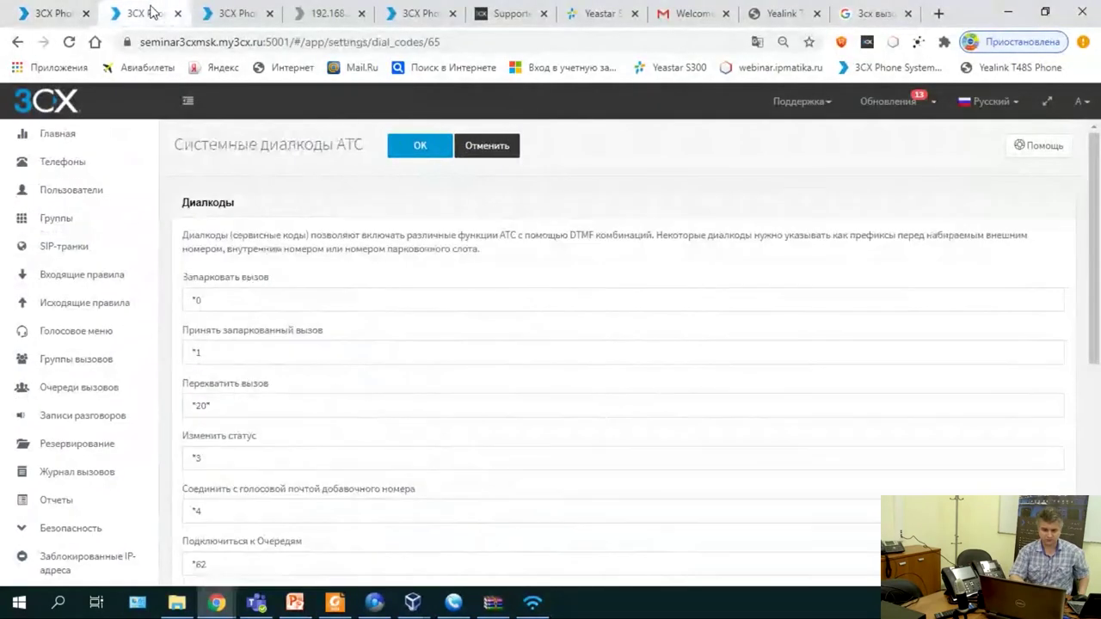
click(84, 13)
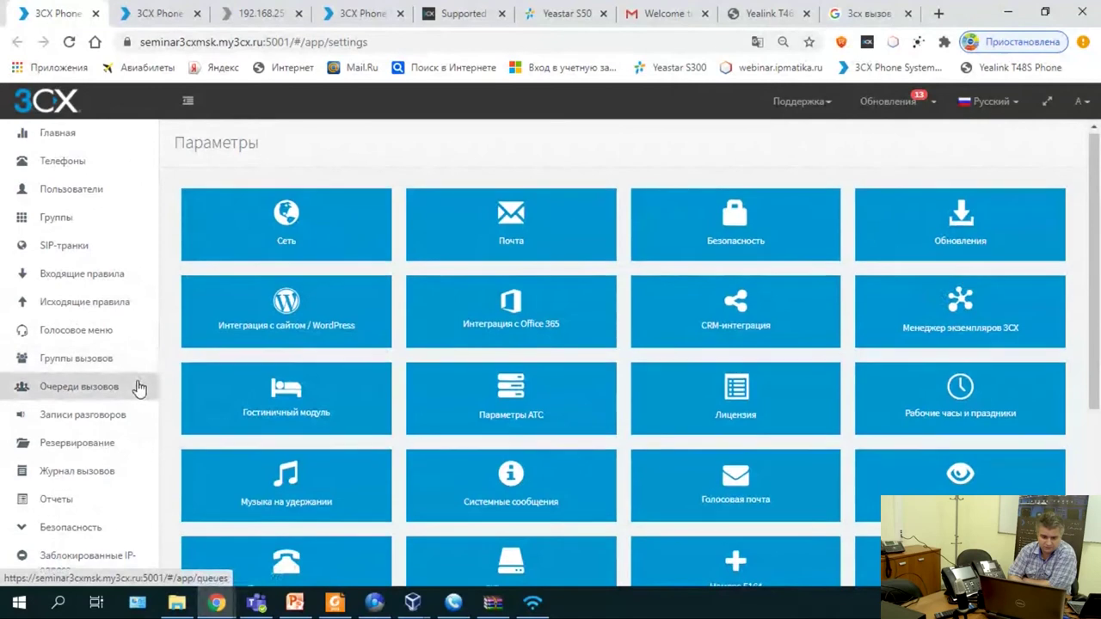
scroll(112, 323, down, 2)
click(111, 335)
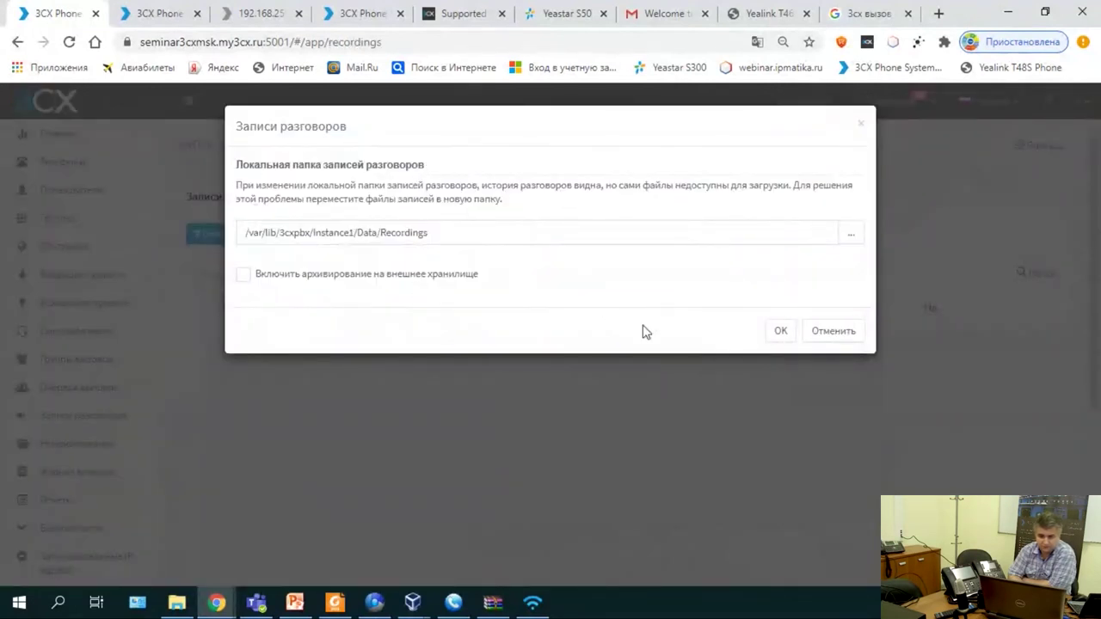
click(778, 332)
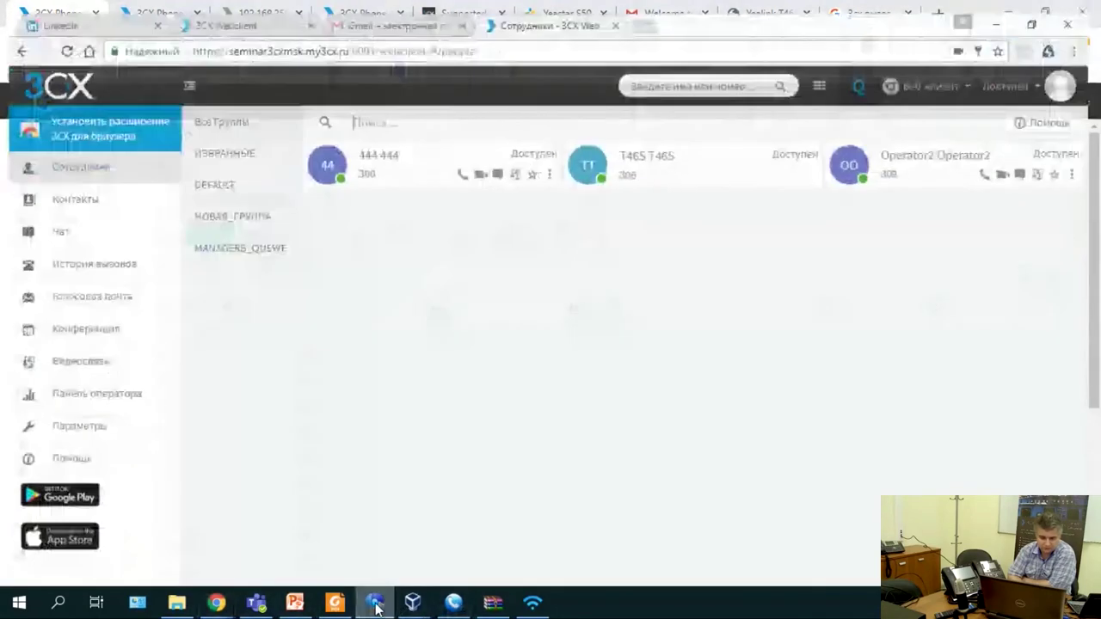
- Reload the 3CX web client page in the browser
click(374, 602)
click(59, 38)
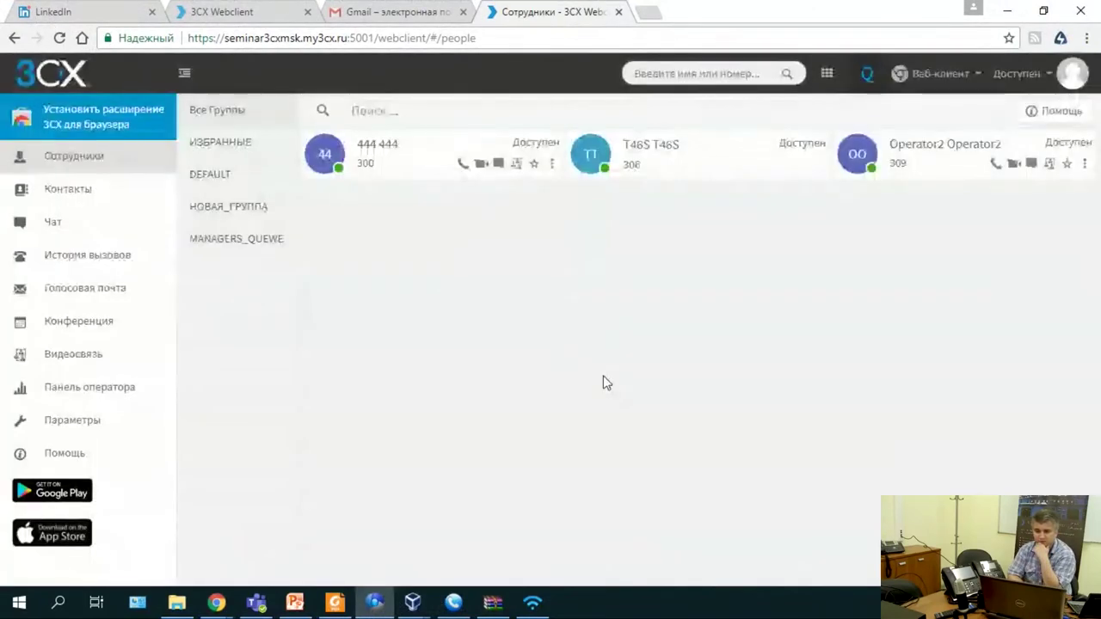
click(493, 606)
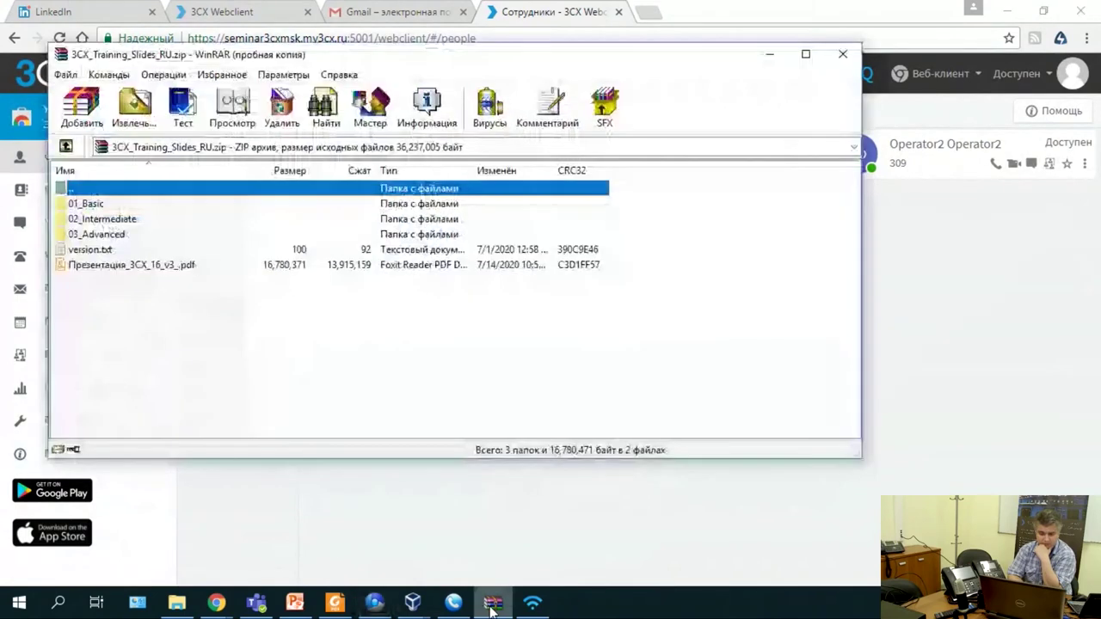
click(493, 606)
click(374, 602)
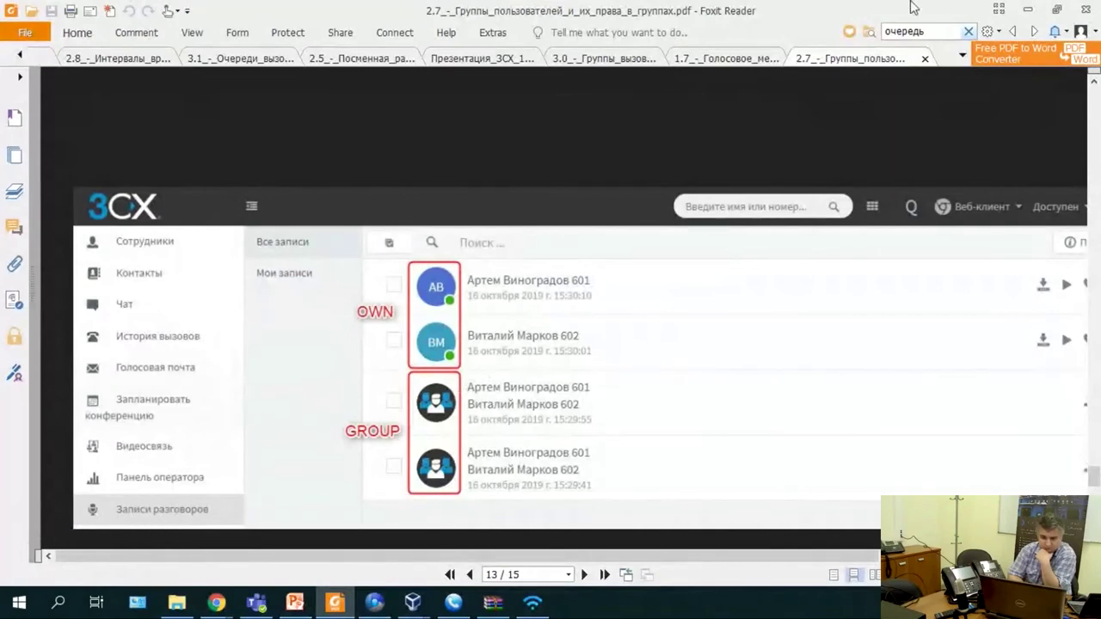
click(1027, 9)
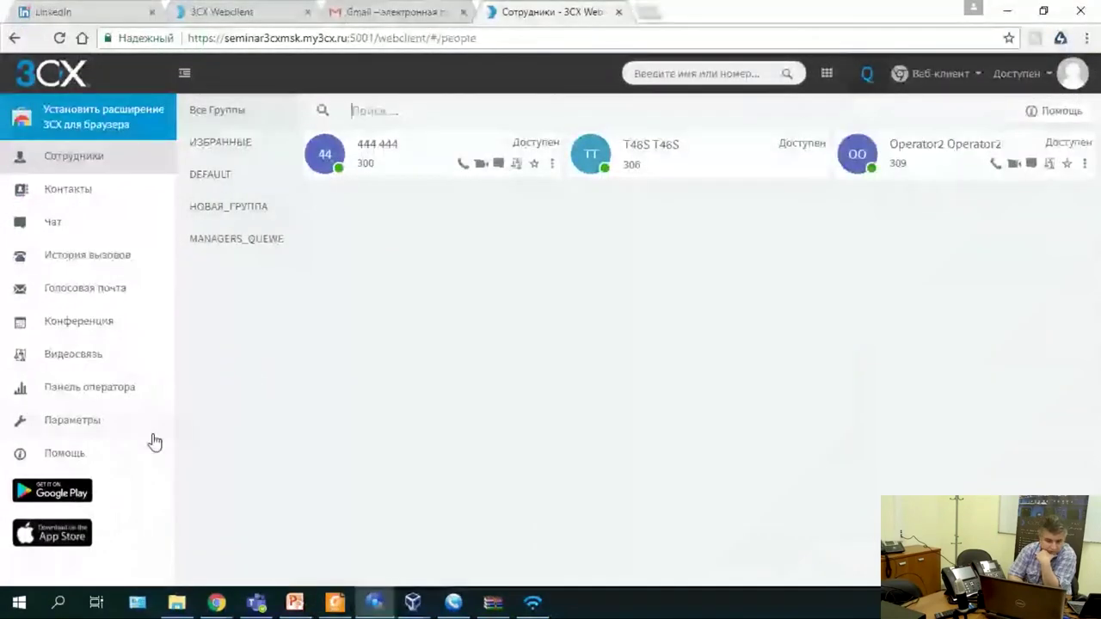
- Compare the Панель оператора agent statuses with the Параметры user settings, then return to slide 14
click(92, 394)
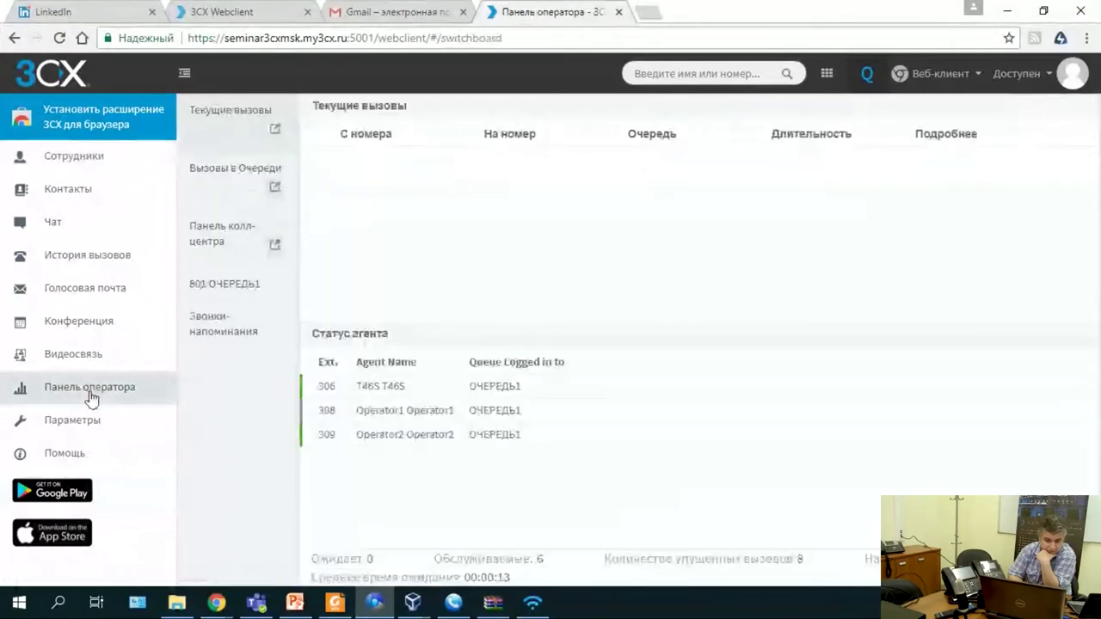
click(89, 419)
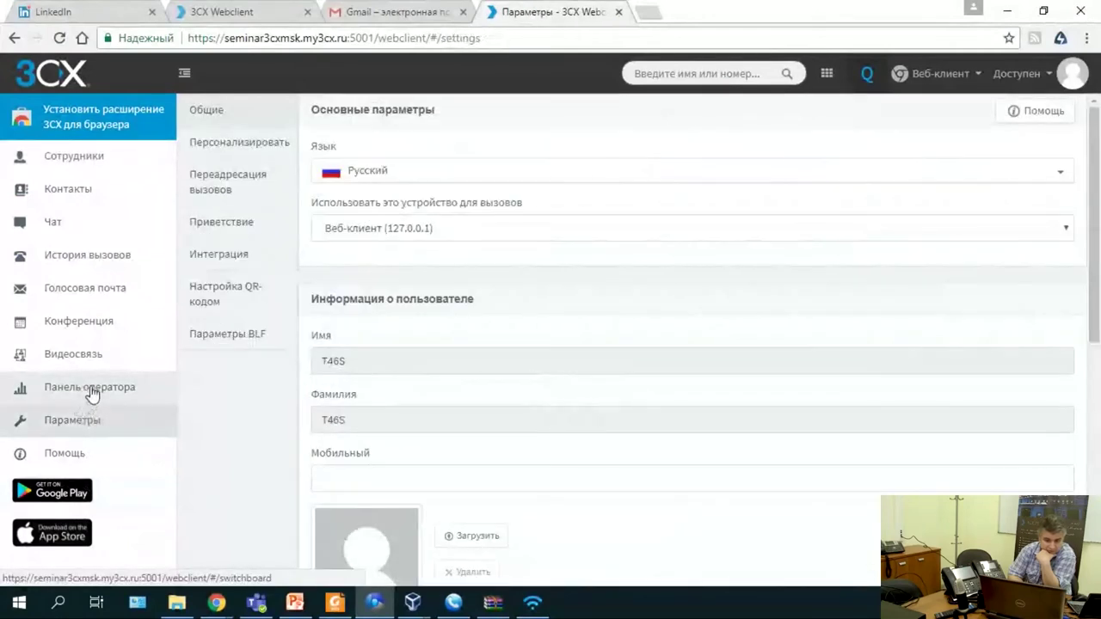
click(92, 394)
click(86, 420)
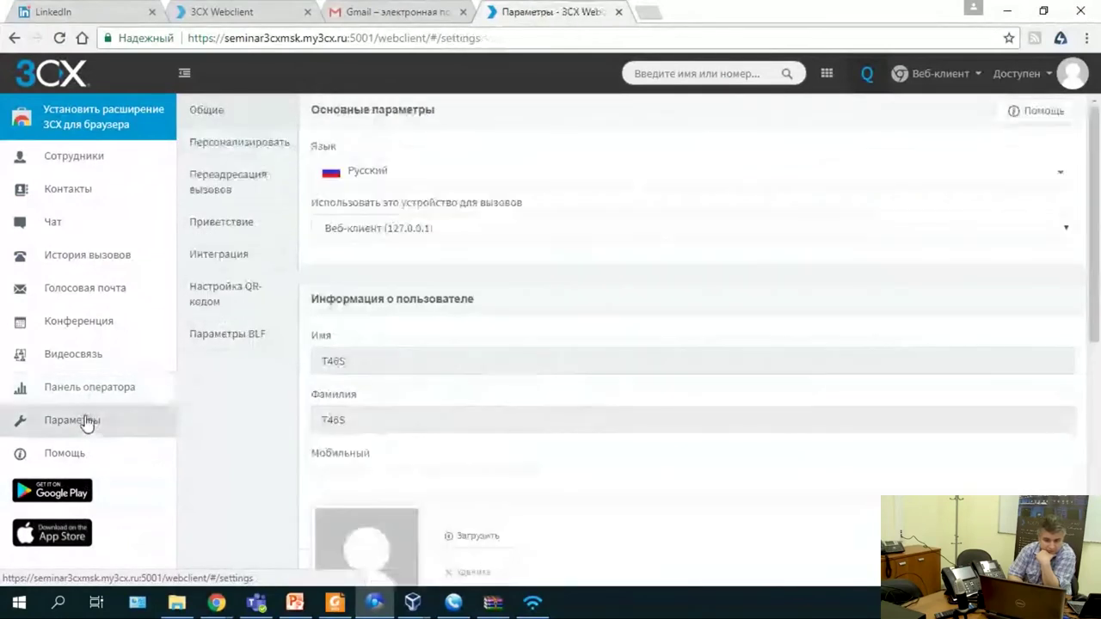
click(96, 393)
click(89, 420)
click(95, 392)
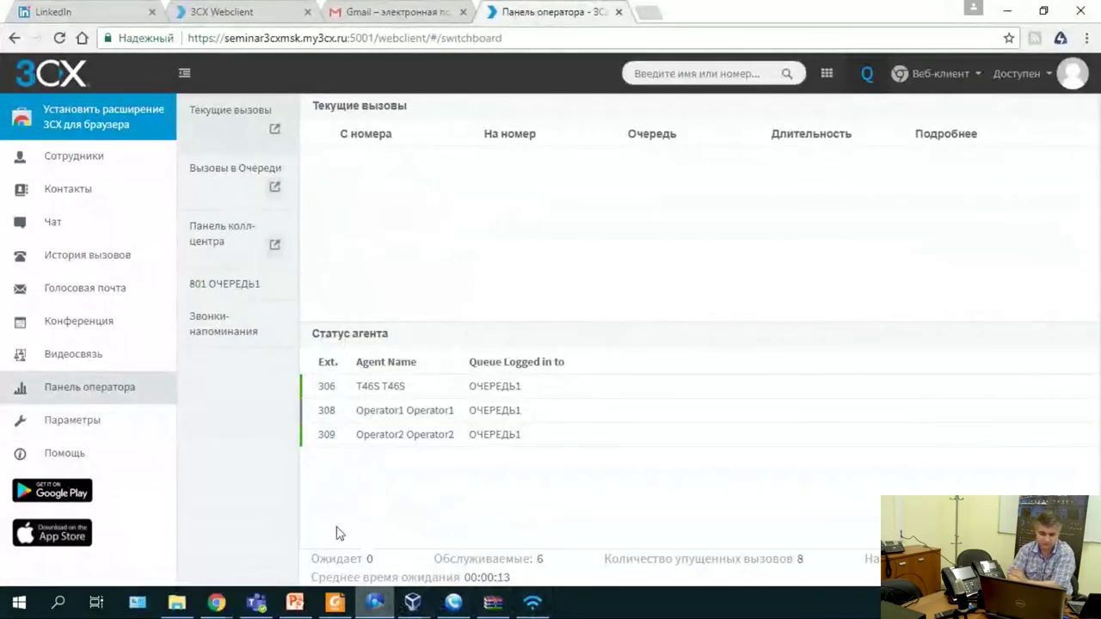
click(380, 607)
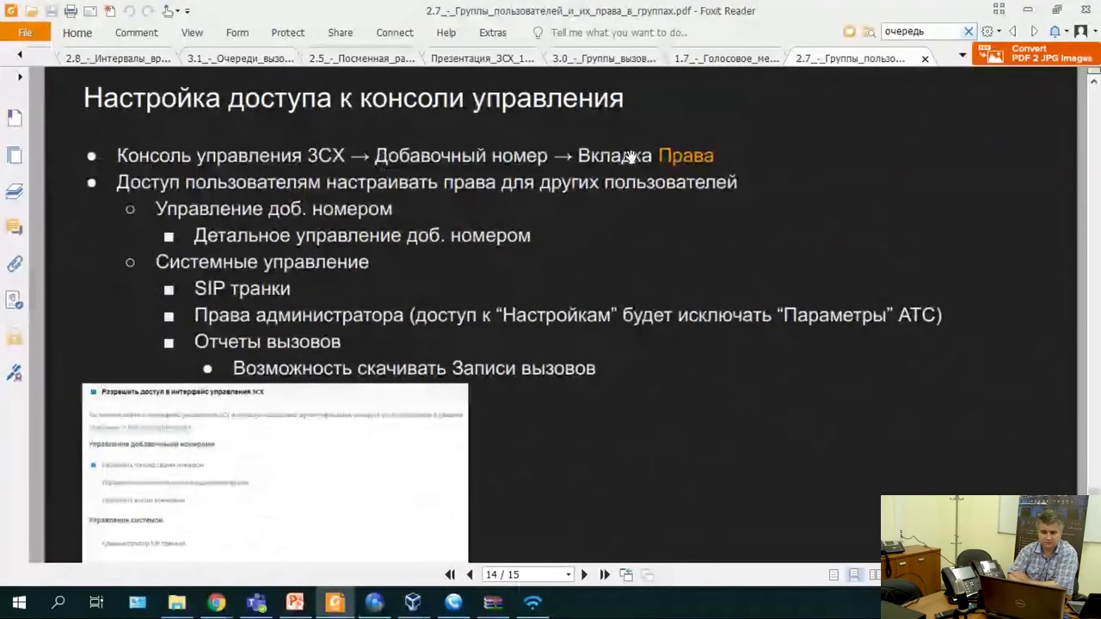
- Highlight slide 14's line on letting users set others' rights, then show the console's Записи разговоров page
drag(121, 176, 763, 239)
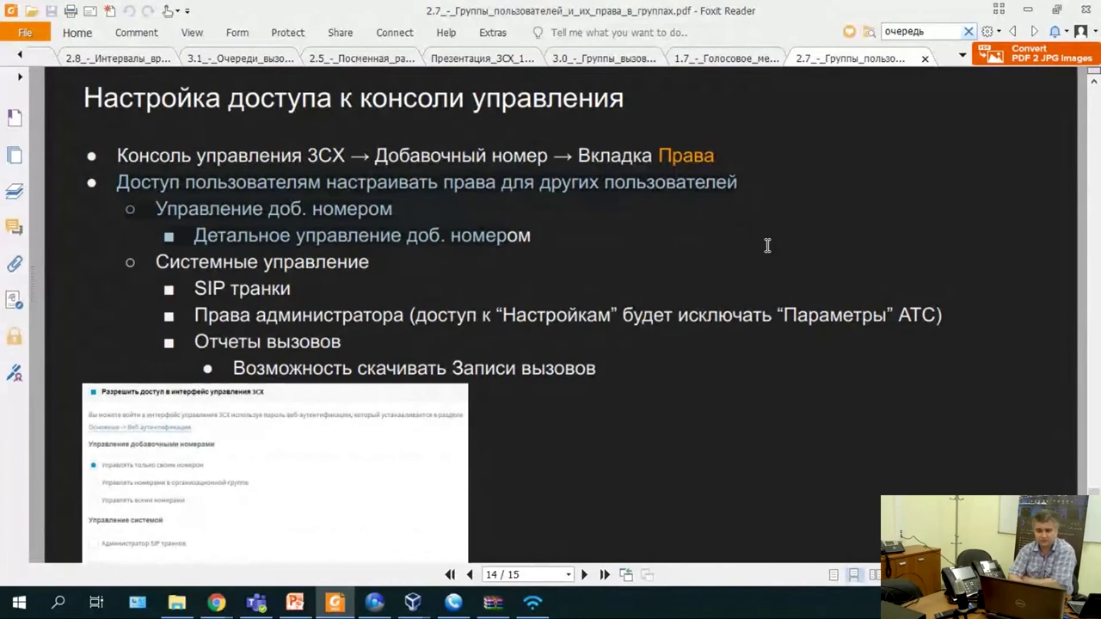
click(766, 245)
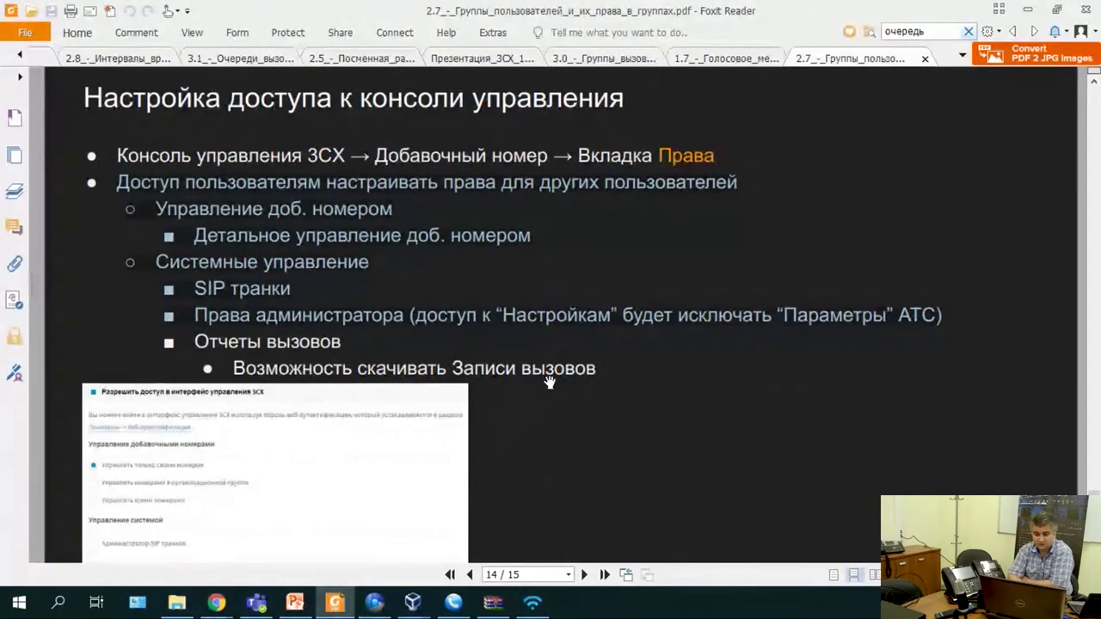
scroll(549, 382, down, 3)
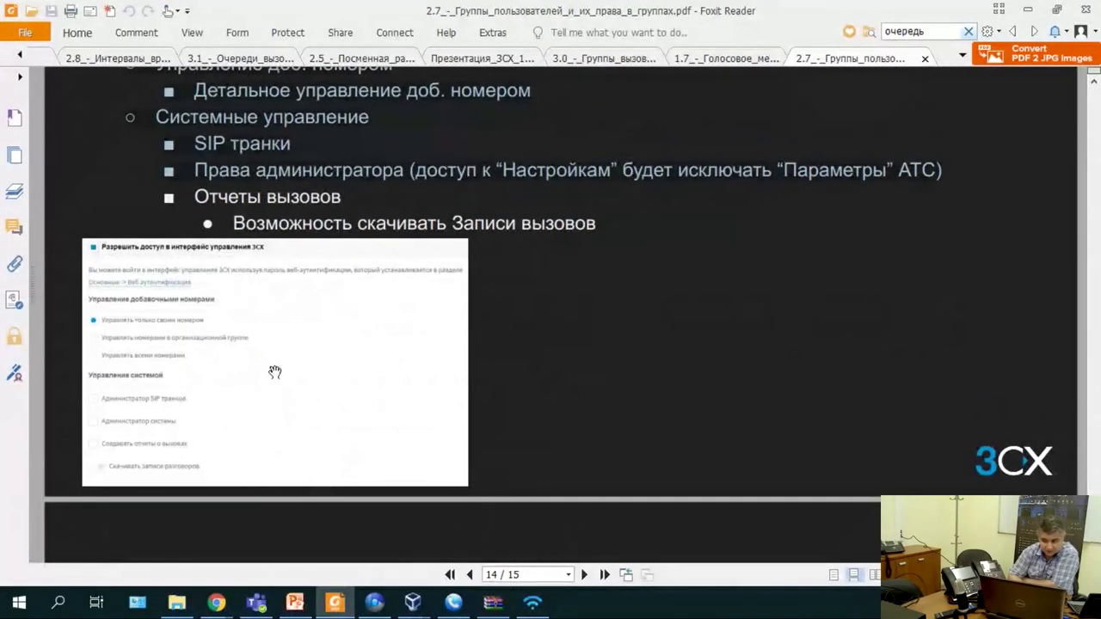
scroll(288, 358, down, 6)
scroll(288, 357, up, 7)
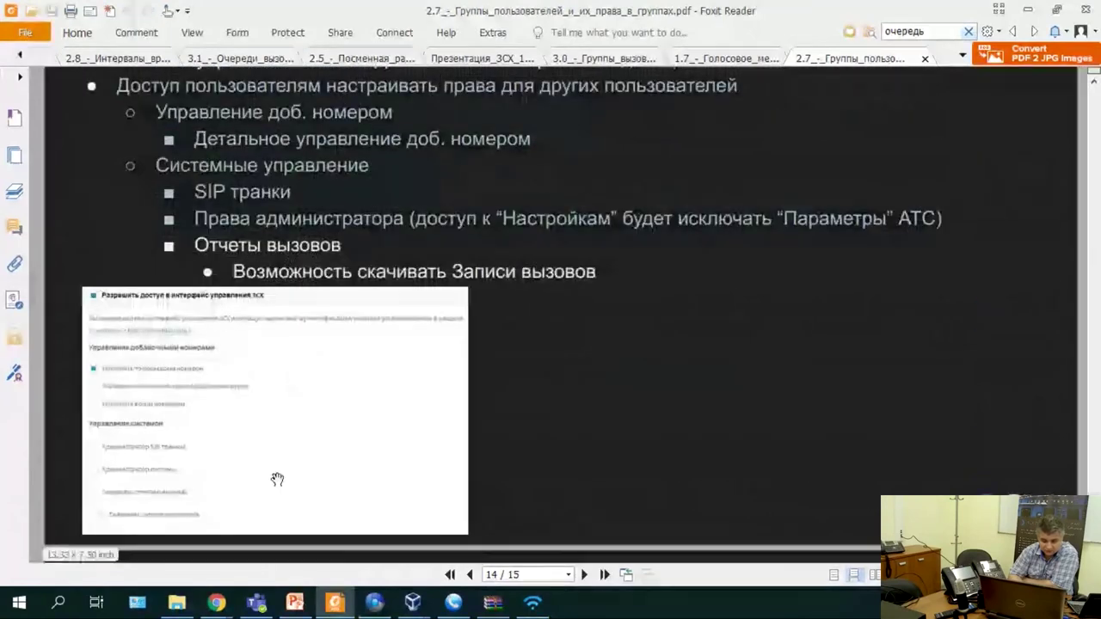
mouse_move(215, 601)
click(258, 528)
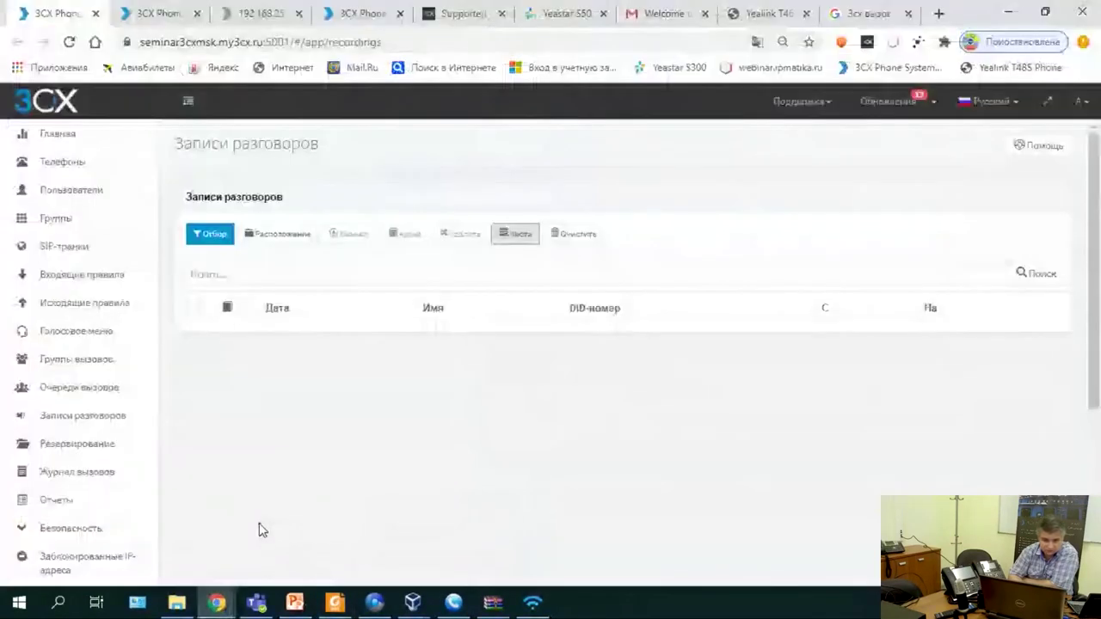
- Open extension 308 Operator1's Права tab and review its management-console access section
click(91, 191)
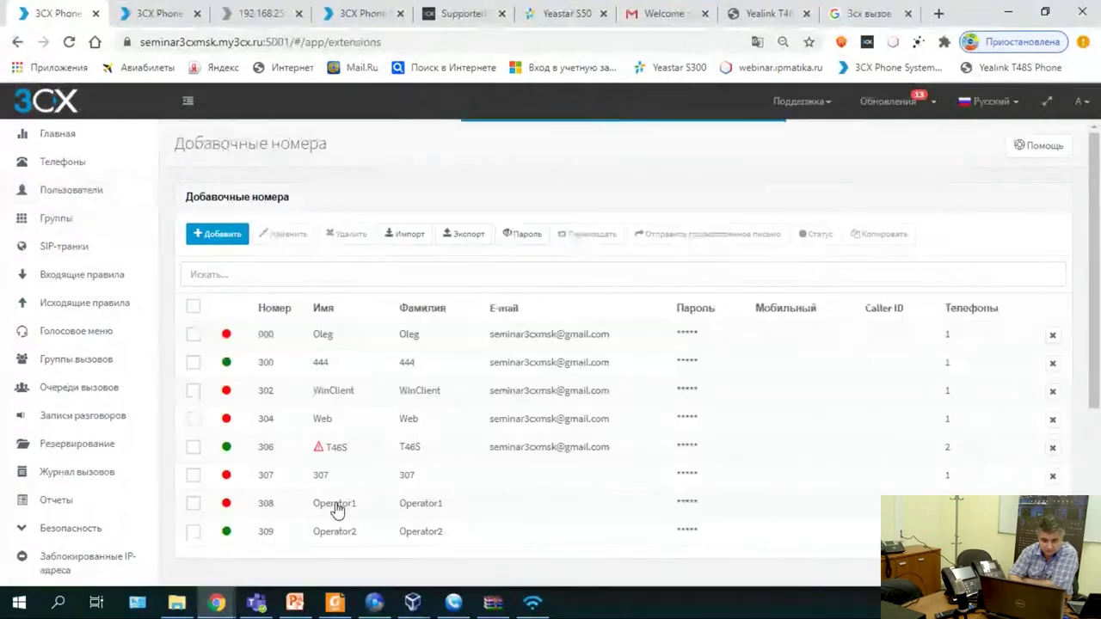
double_click(338, 505)
scroll(645, 352, down, 3)
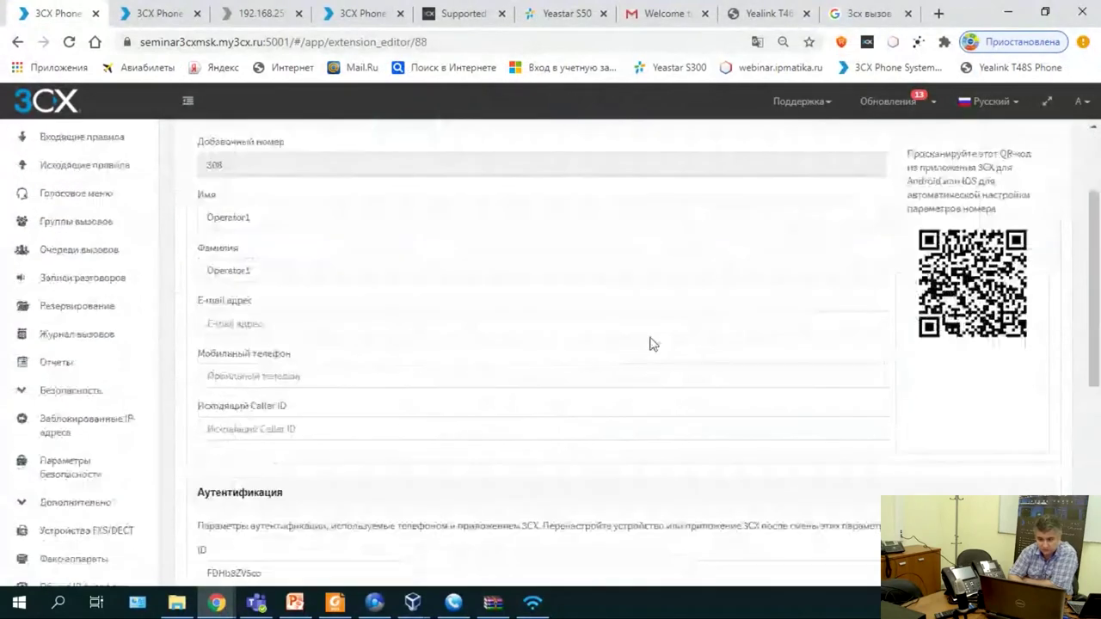
click(796, 212)
scroll(718, 315, down, 10)
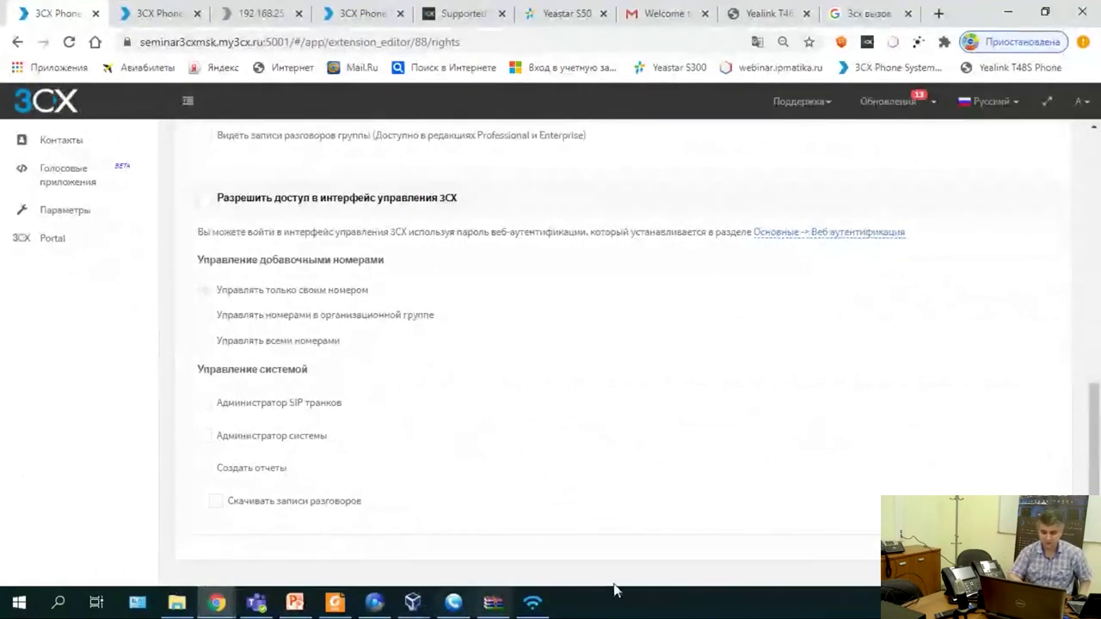
scroll(594, 245, up, 10)
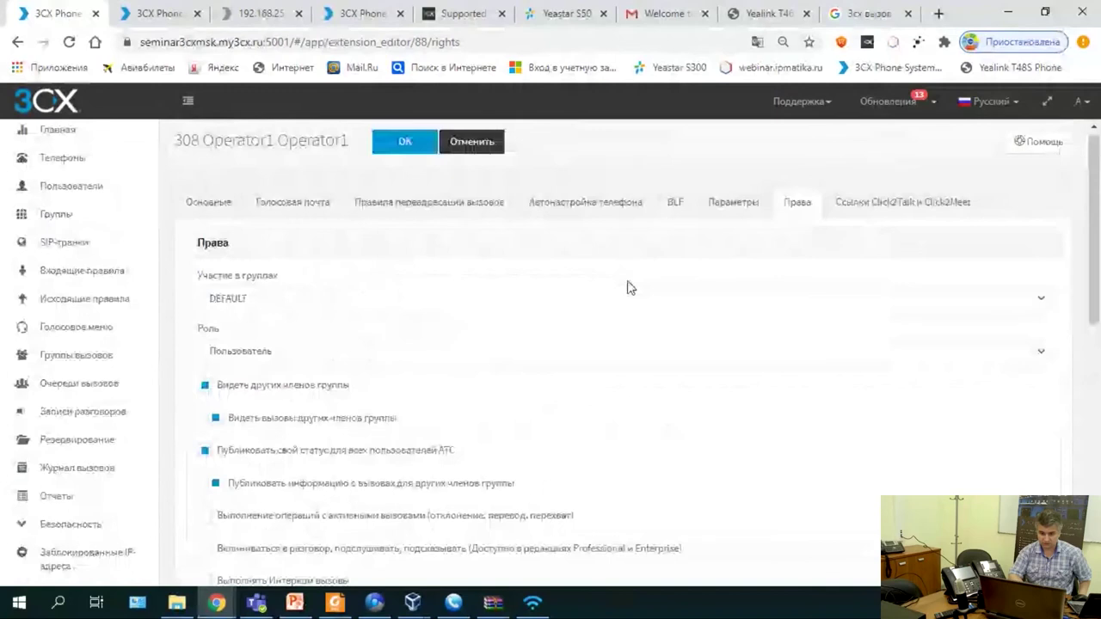
scroll(454, 430, down, 8)
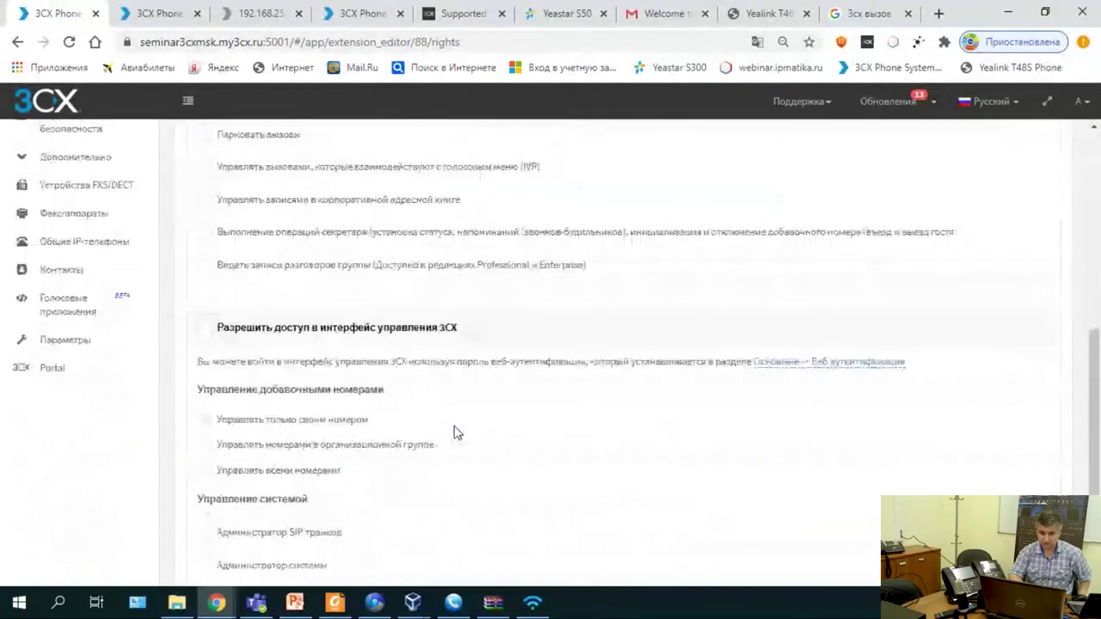
scroll(647, 499, down, 2)
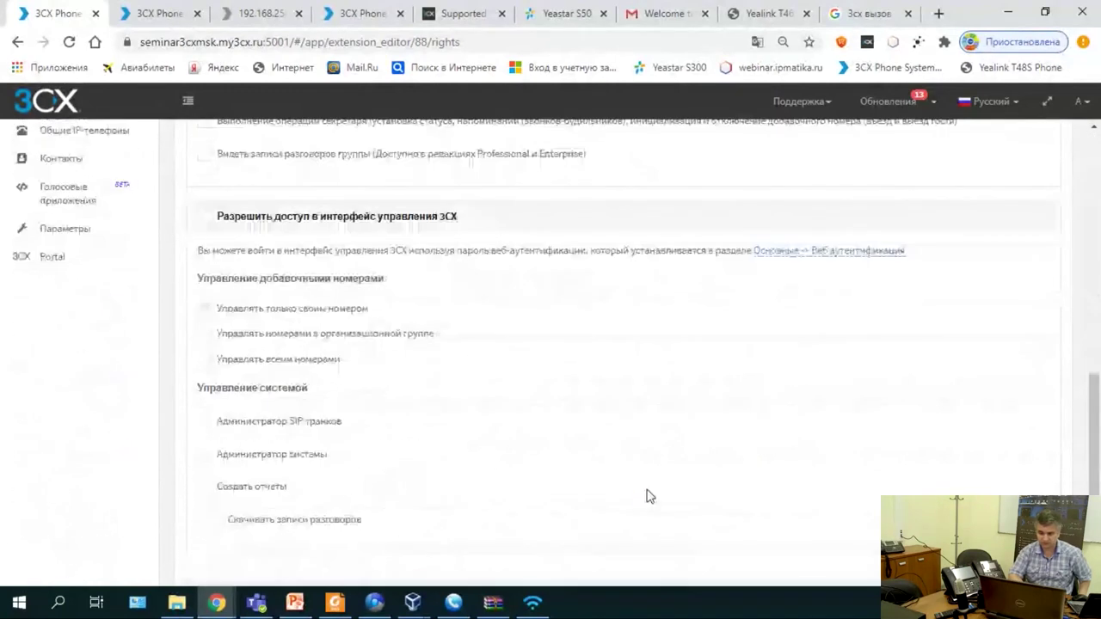
click(335, 602)
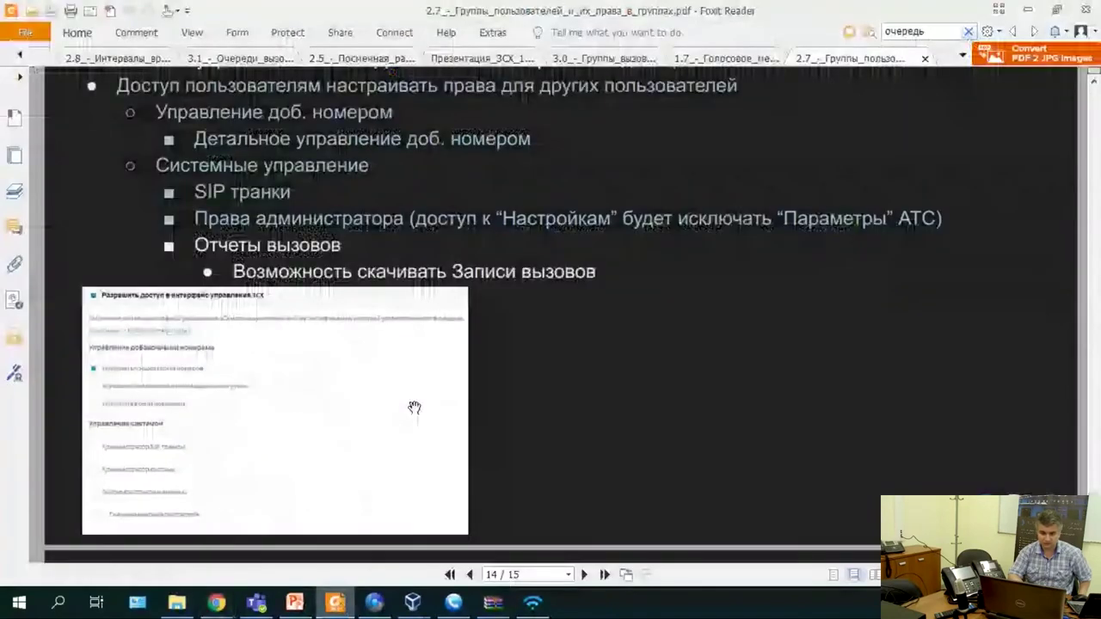
- Scroll back to slide 13 and forward to slide 14, then minimize the slides
scroll(414, 408, up, 10)
scroll(521, 293, up, 3)
scroll(494, 241, down, 5)
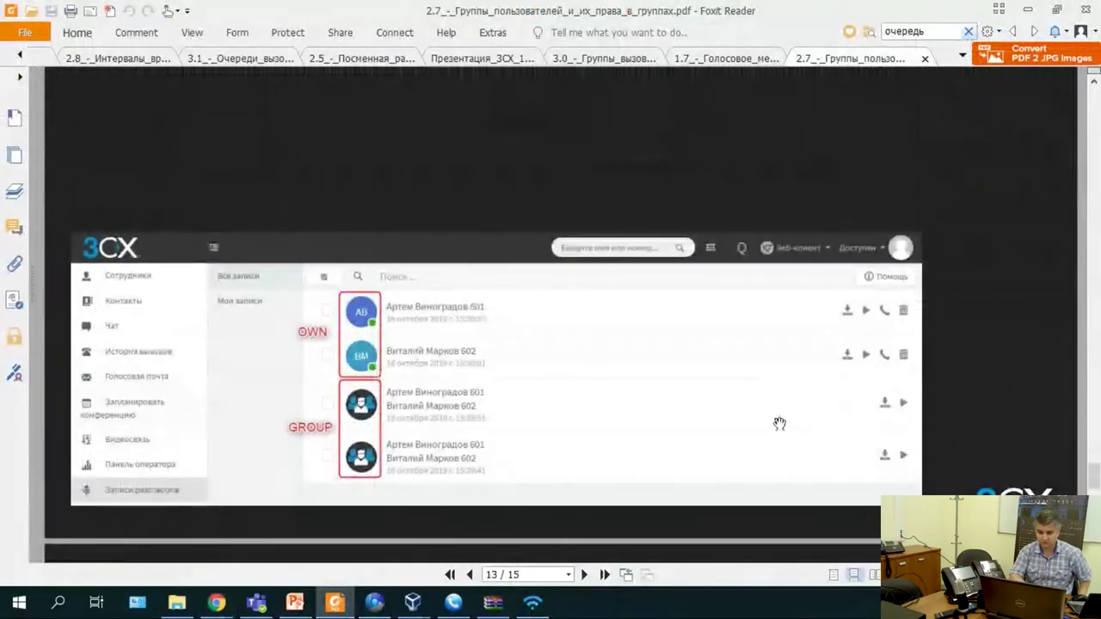
scroll(501, 387, down, 5)
scroll(501, 386, down, 4)
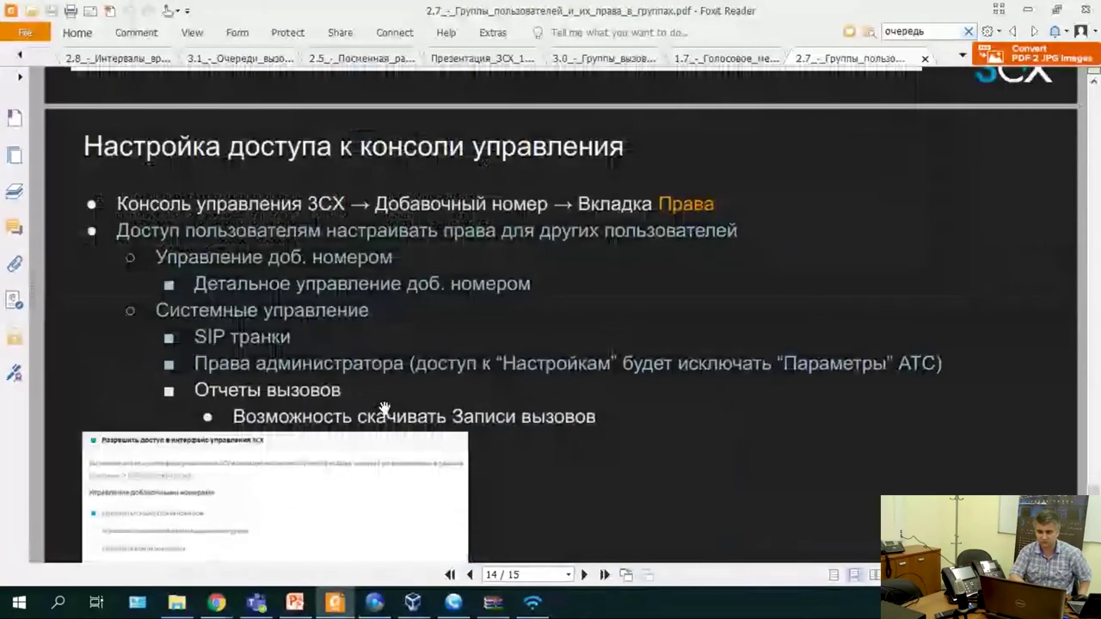
click(1028, 9)
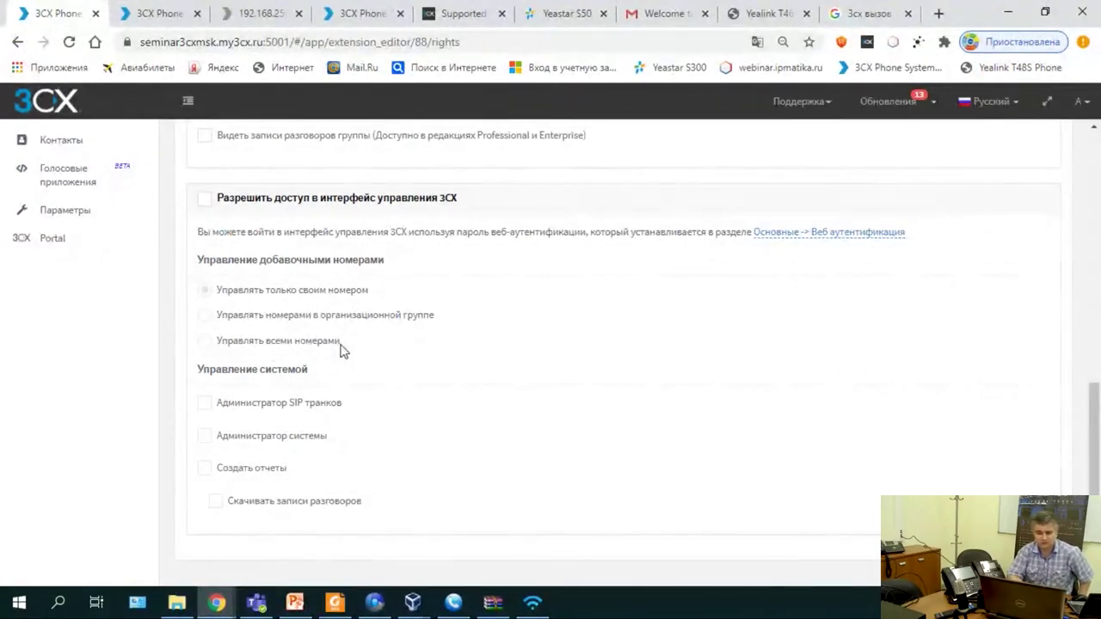
- Allow extension 308 to manage numbers in its organizational group and save
scroll(315, 346, up, 2)
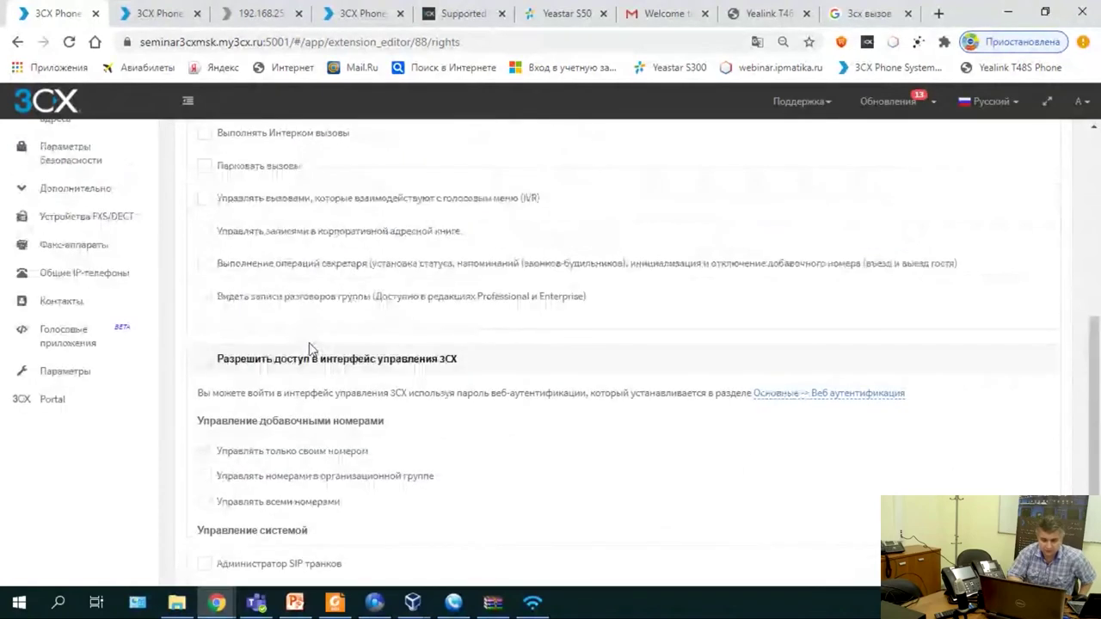
scroll(311, 347, up, 5)
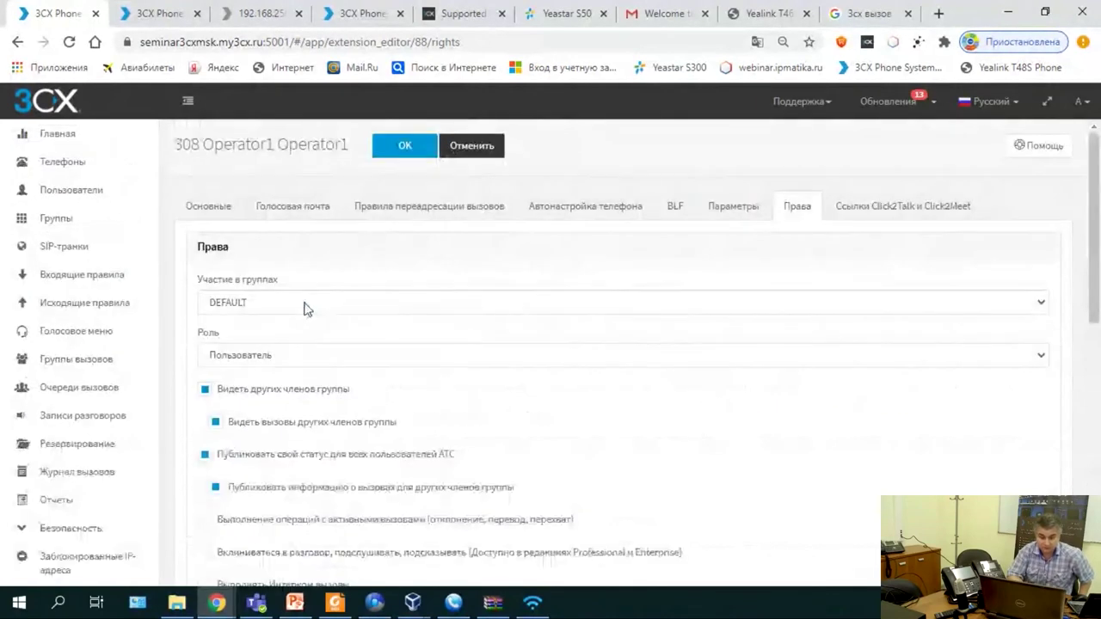
scroll(332, 409, down, 7)
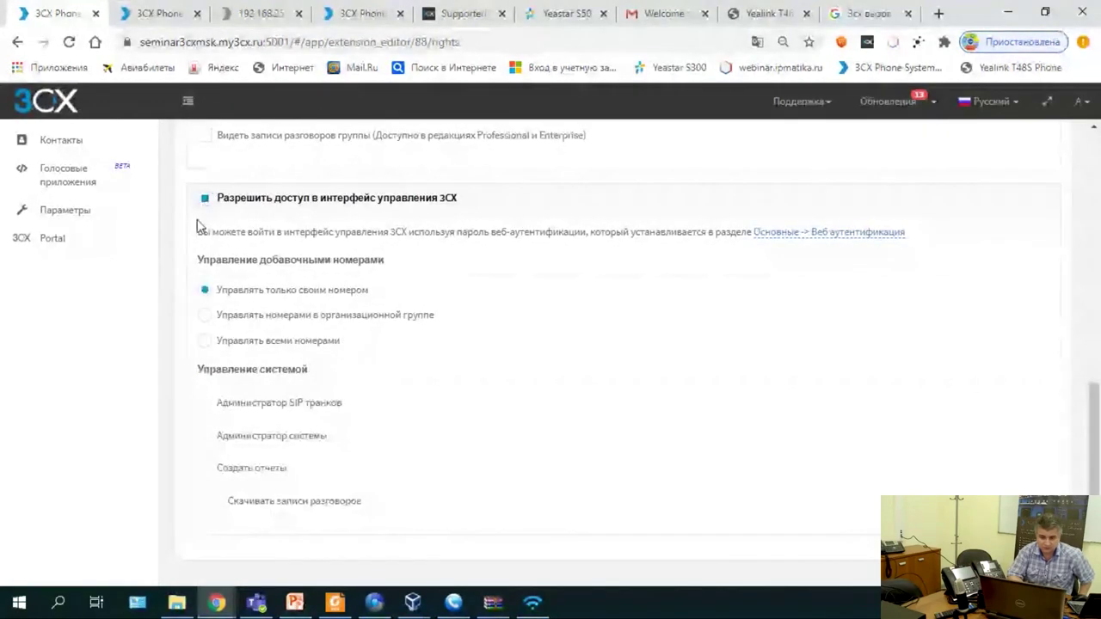
click(208, 318)
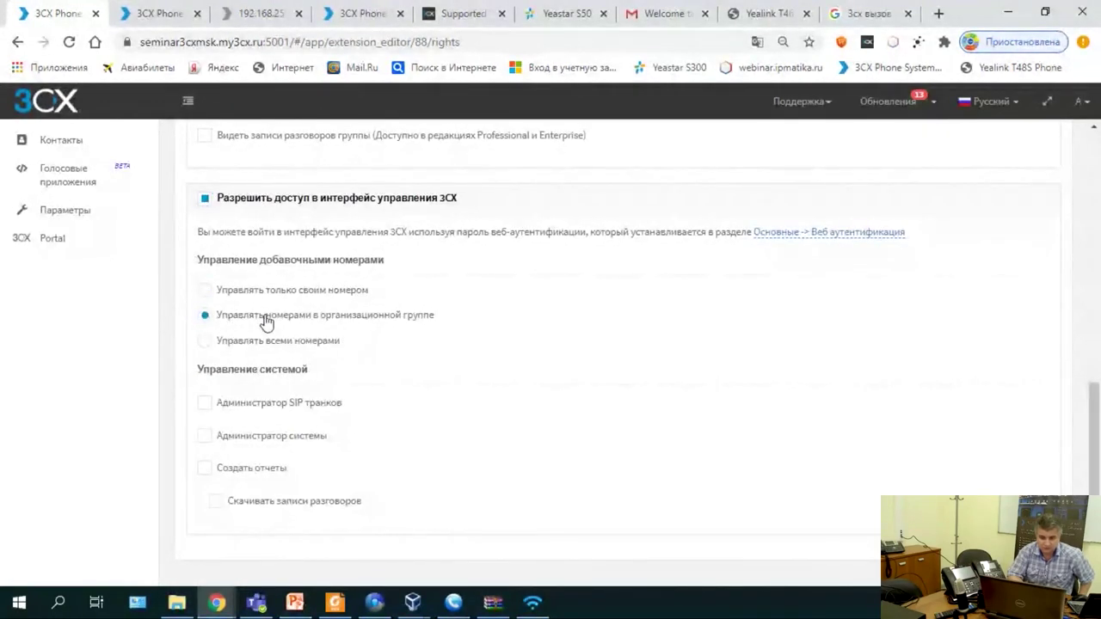
scroll(265, 319, up, 8)
click(404, 145)
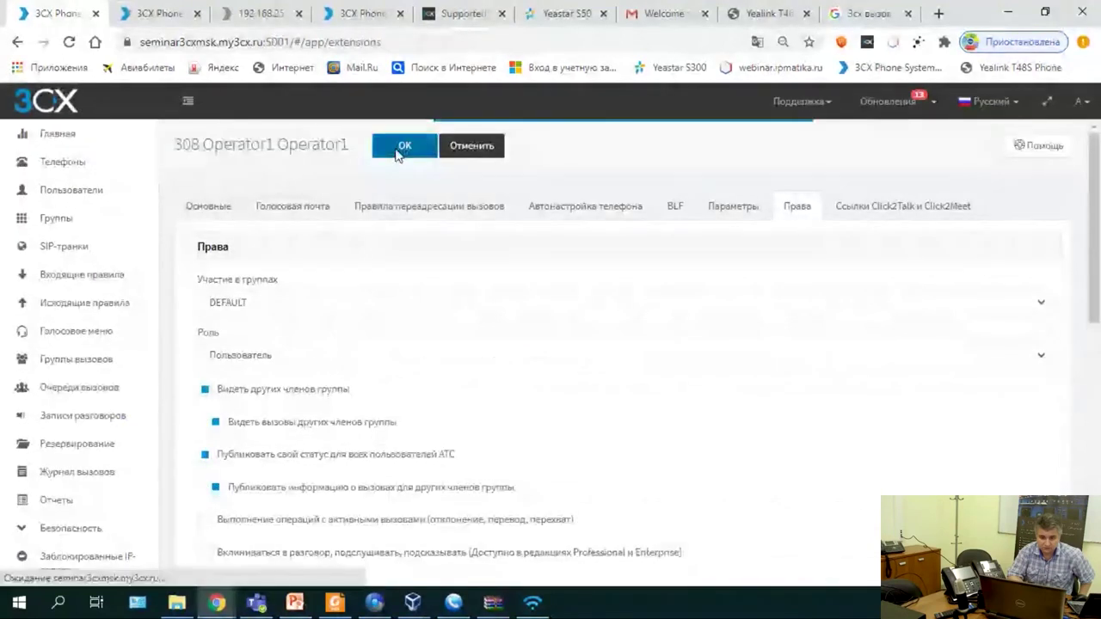
- Tick Разрешить доступ on extension 309 Operator2's Права tab and save
scroll(413, 315, down, 5)
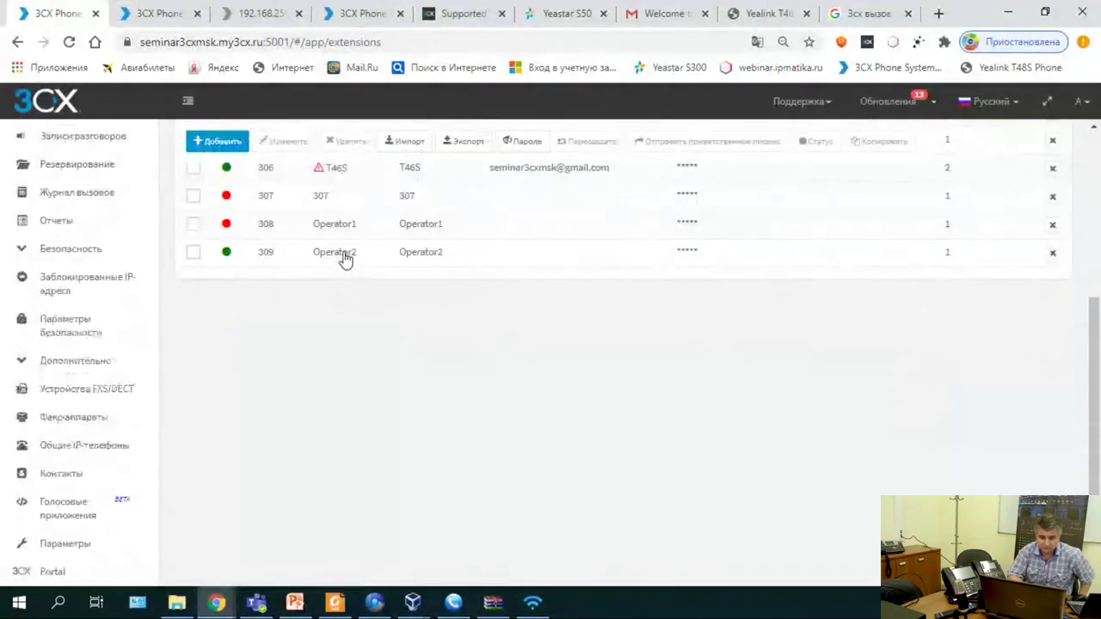
click(344, 256)
scroll(344, 258, down, 10)
scroll(344, 258, up, 10)
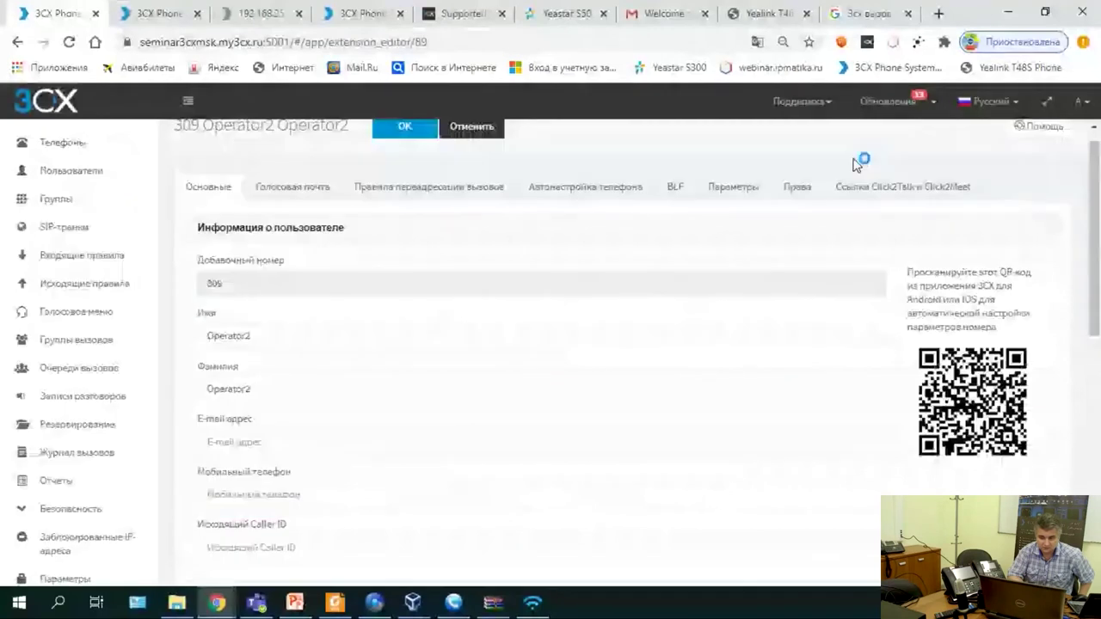
click(798, 181)
scroll(699, 288, down, 10)
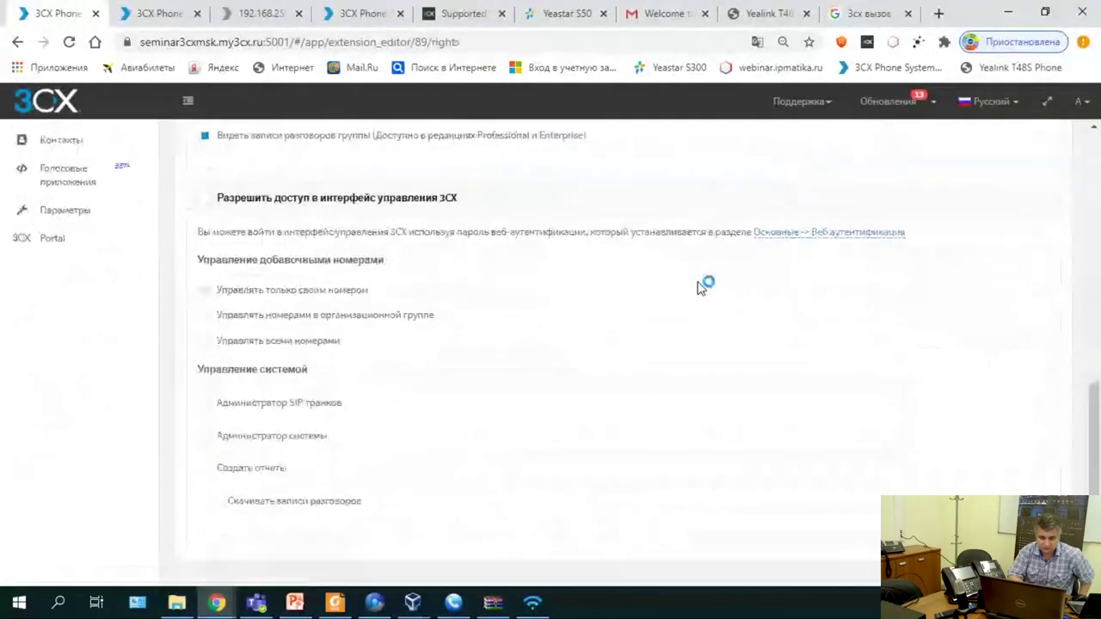
scroll(699, 288, up, 10)
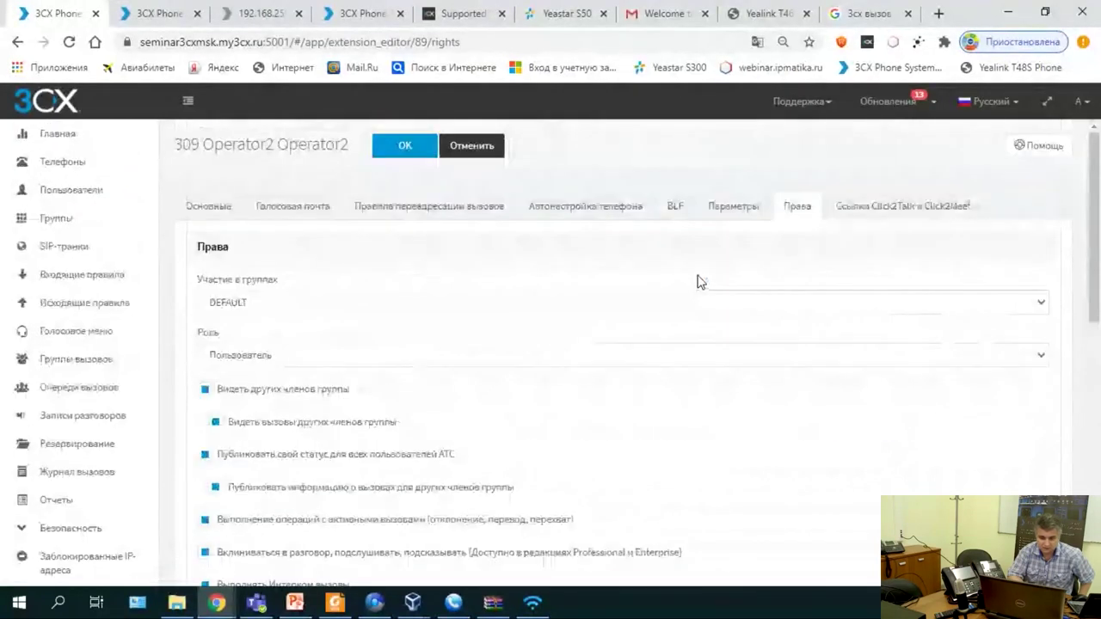
scroll(699, 284, down, 8)
click(203, 332)
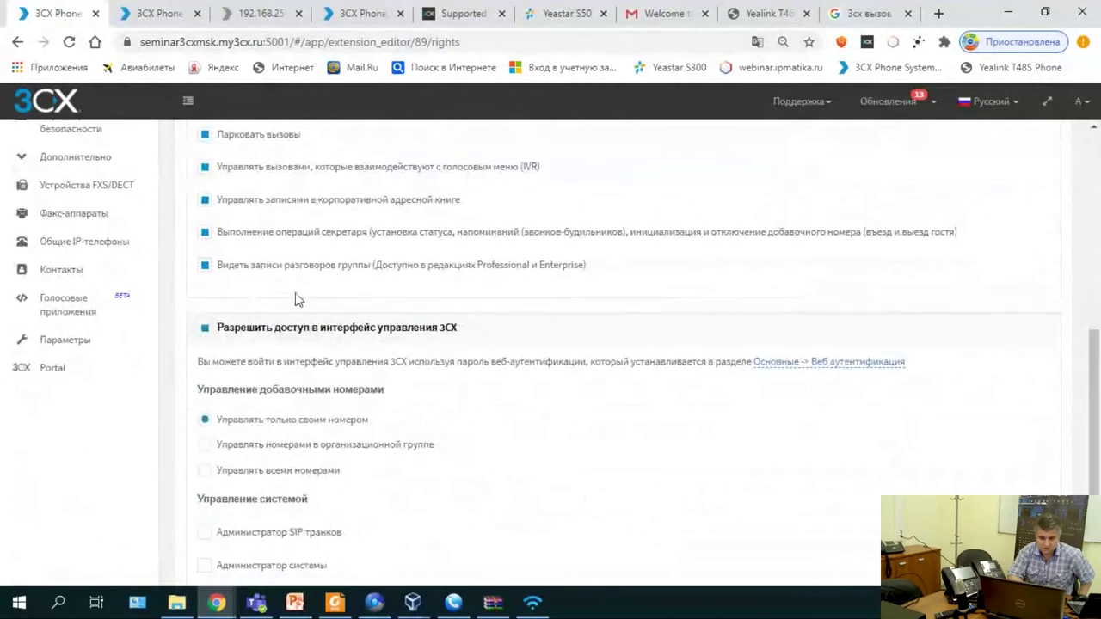
scroll(397, 272, up, 10)
scroll(397, 258, down, 1)
scroll(399, 197, up, 2)
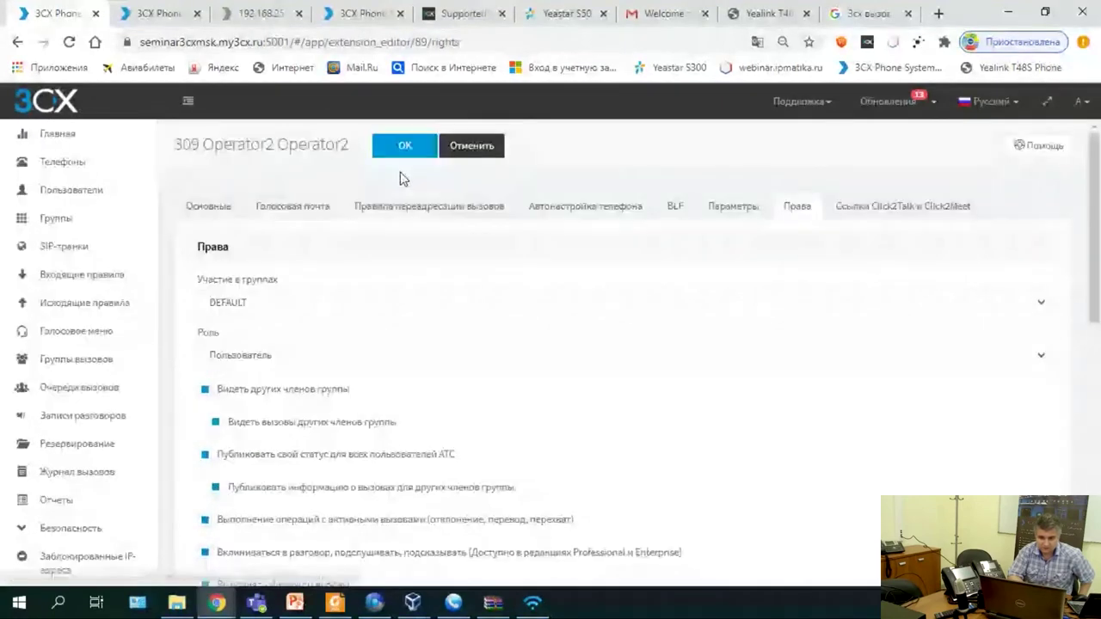
click(405, 145)
- Set another extension's Участие в группах to НОВАЯ_ГРУППА and save its rights
click(321, 537)
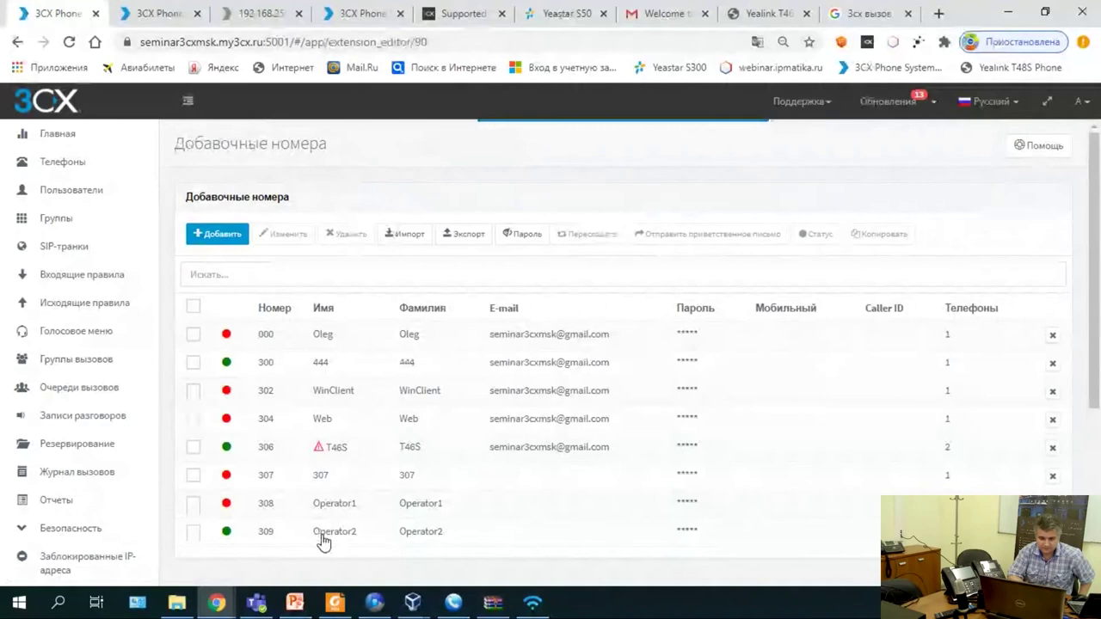
click(796, 206)
scroll(777, 225, down, 10)
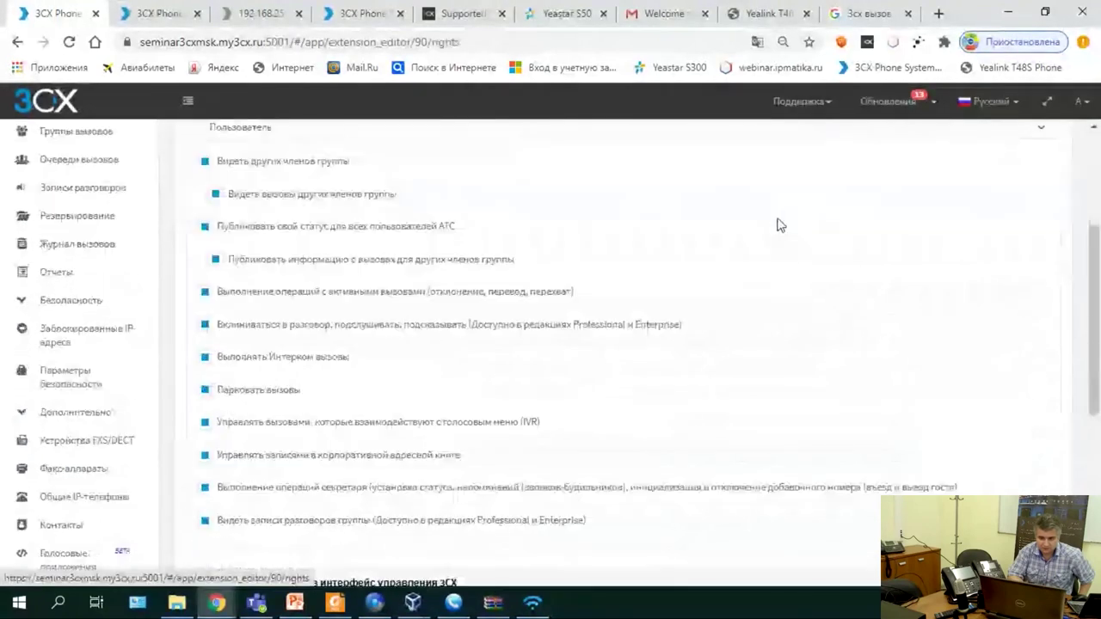
scroll(770, 230, up, 10)
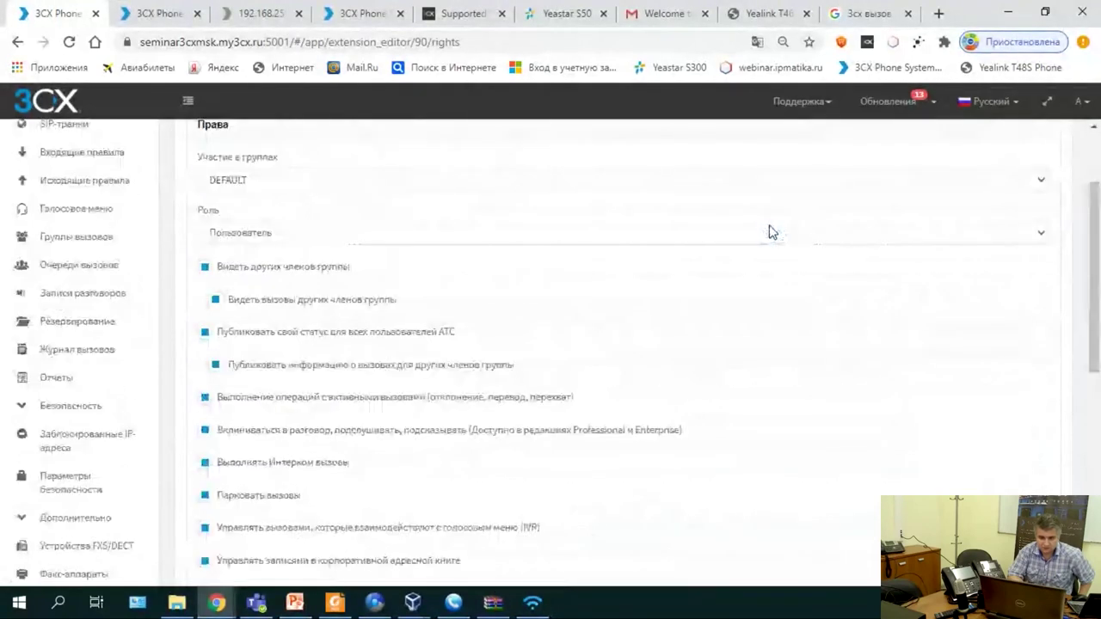
click(594, 302)
click(539, 340)
scroll(558, 353, down, 10)
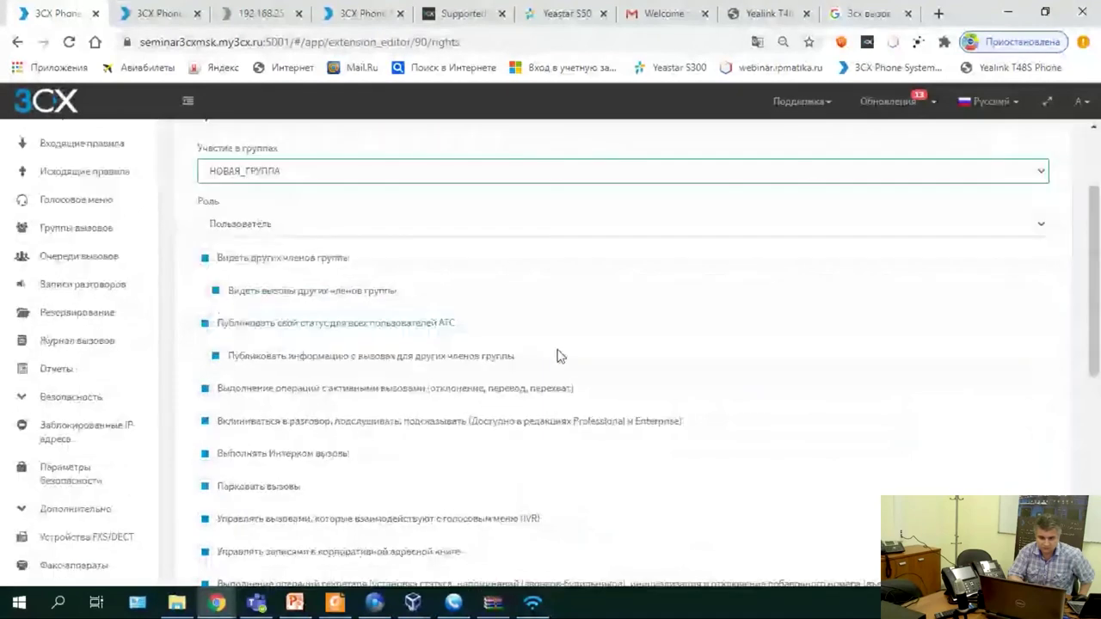
scroll(558, 355, up, 10)
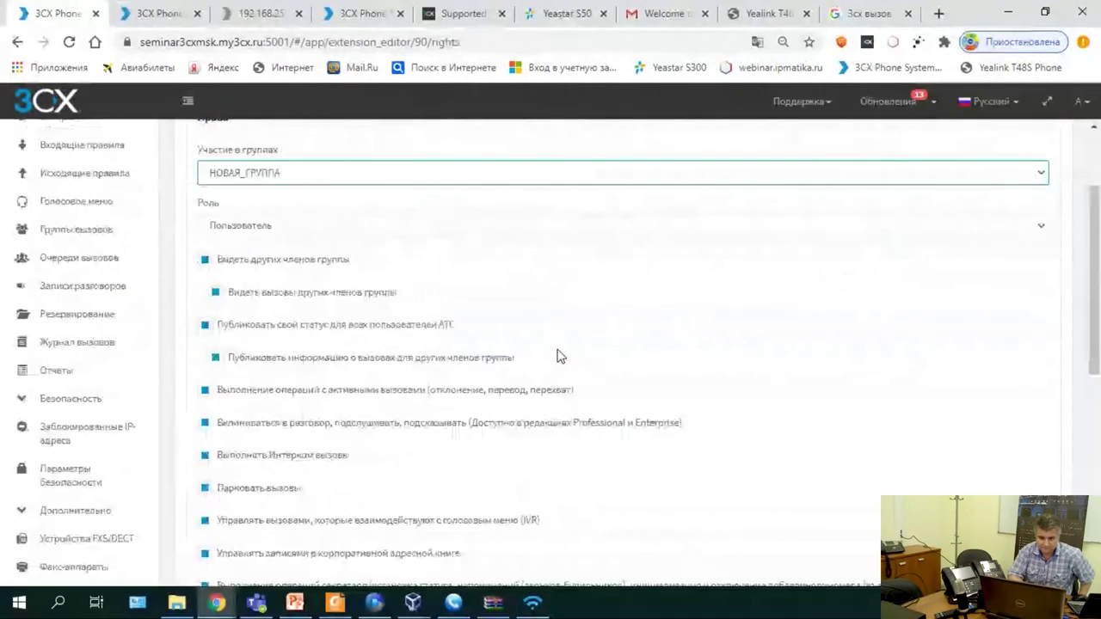
click(539, 177)
click(529, 191)
click(525, 176)
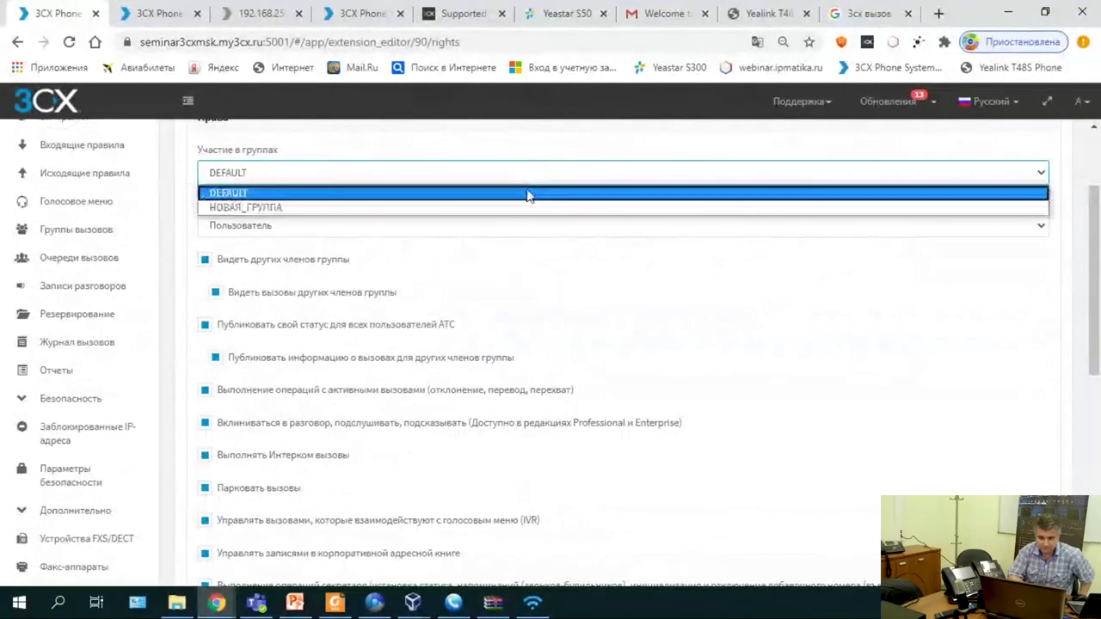
click(528, 210)
scroll(593, 301, down, 10)
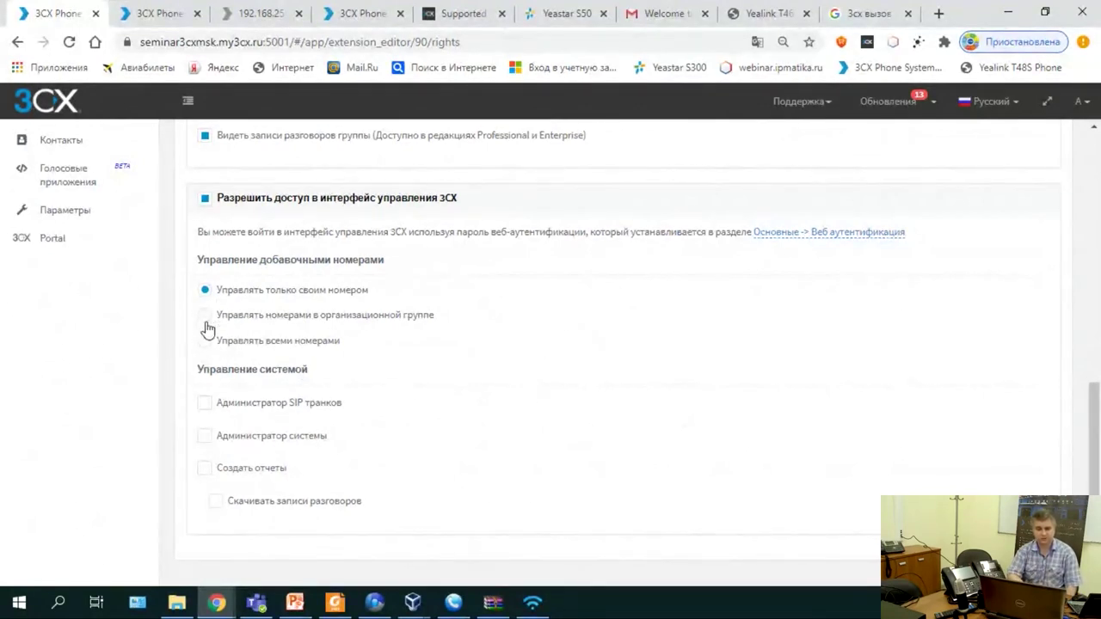
scroll(391, 368, up, 10)
click(403, 147)
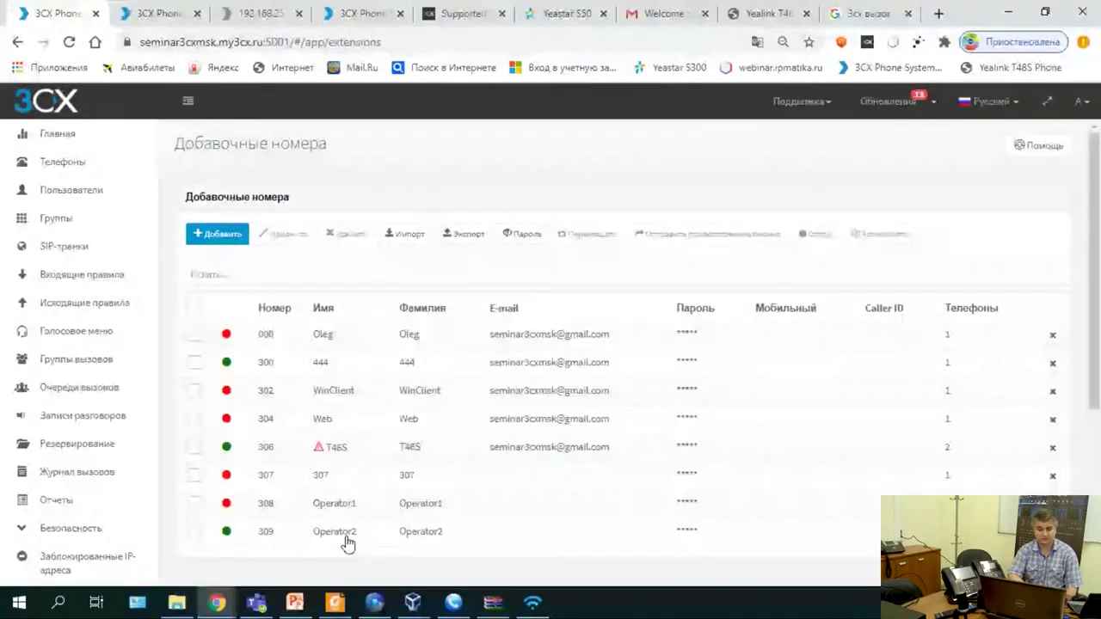
- Open extension 309 Operator2's Права tab and look through its rights
double_click(351, 535)
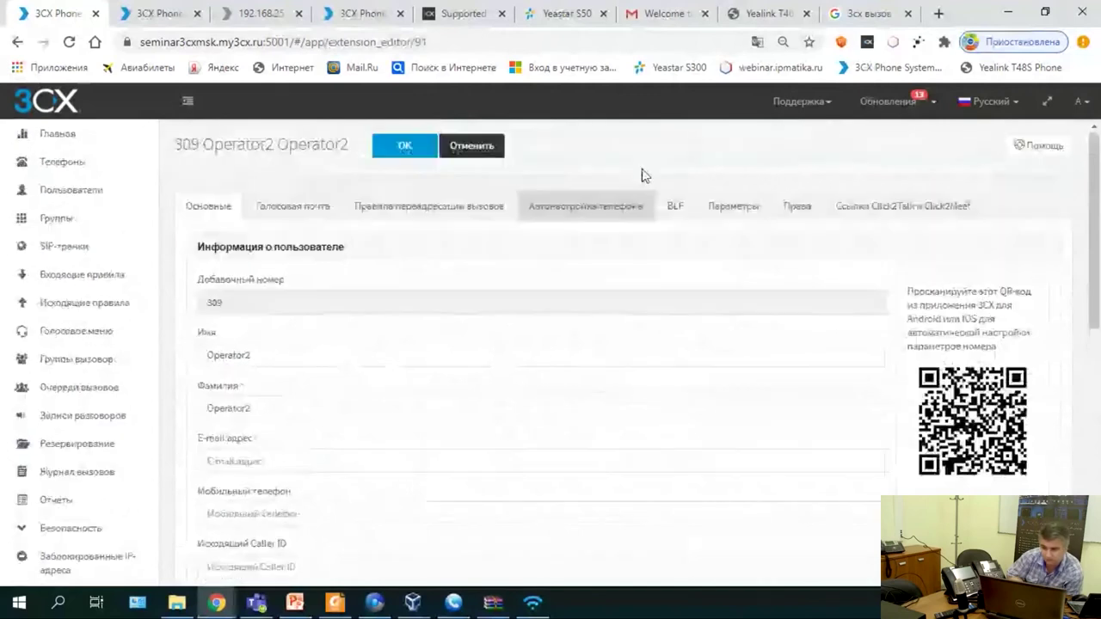
click(783, 211)
scroll(537, 381, down, 6)
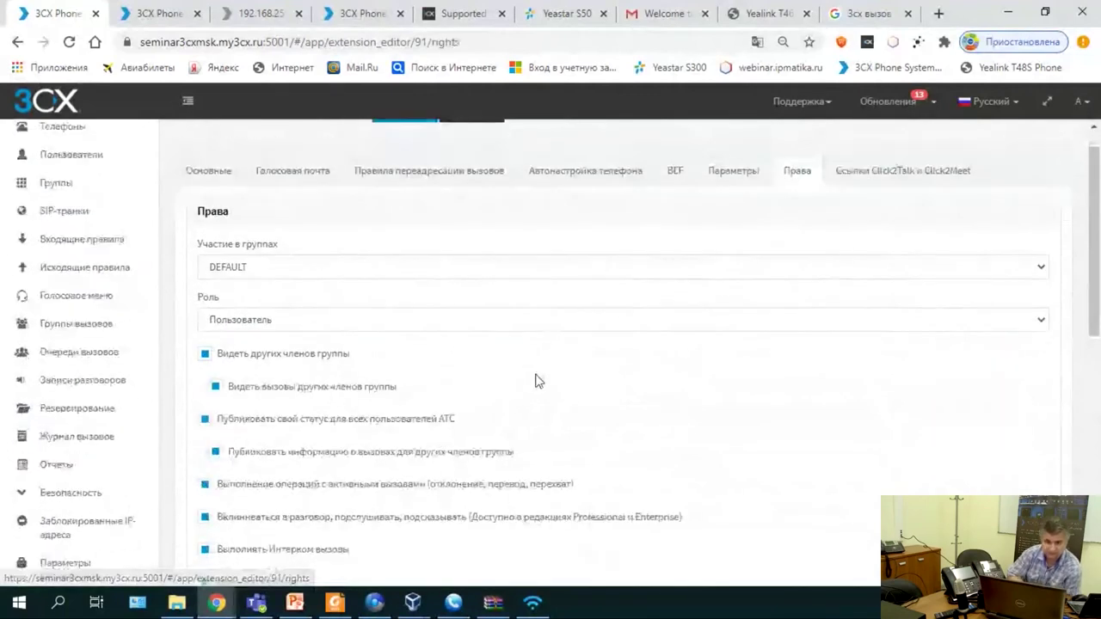
scroll(474, 232, up, 5)
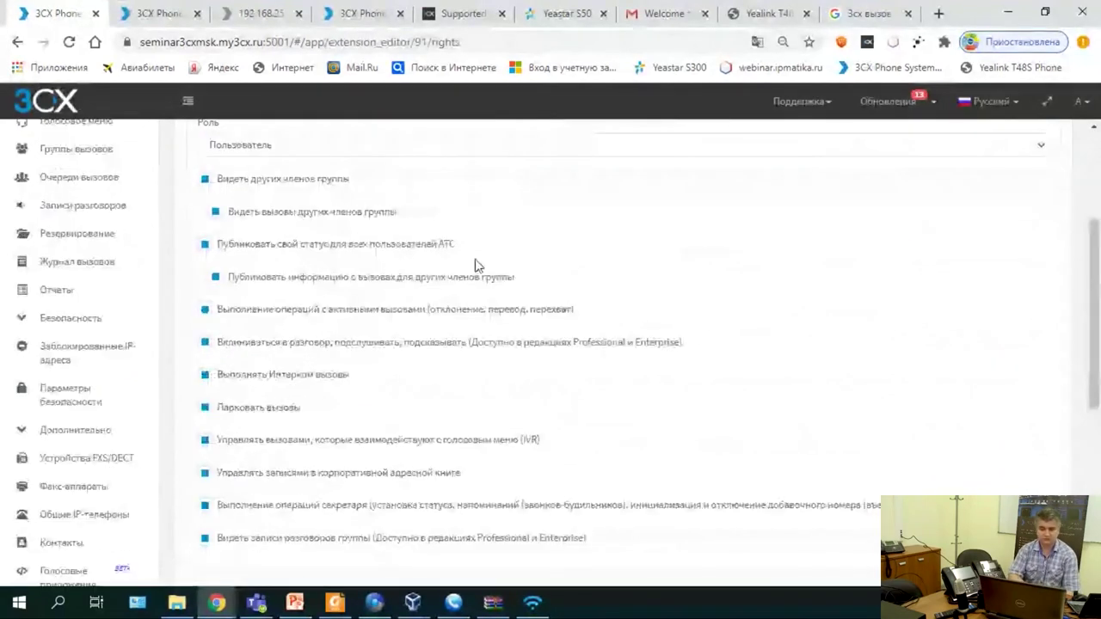
scroll(293, 206, up, 2)
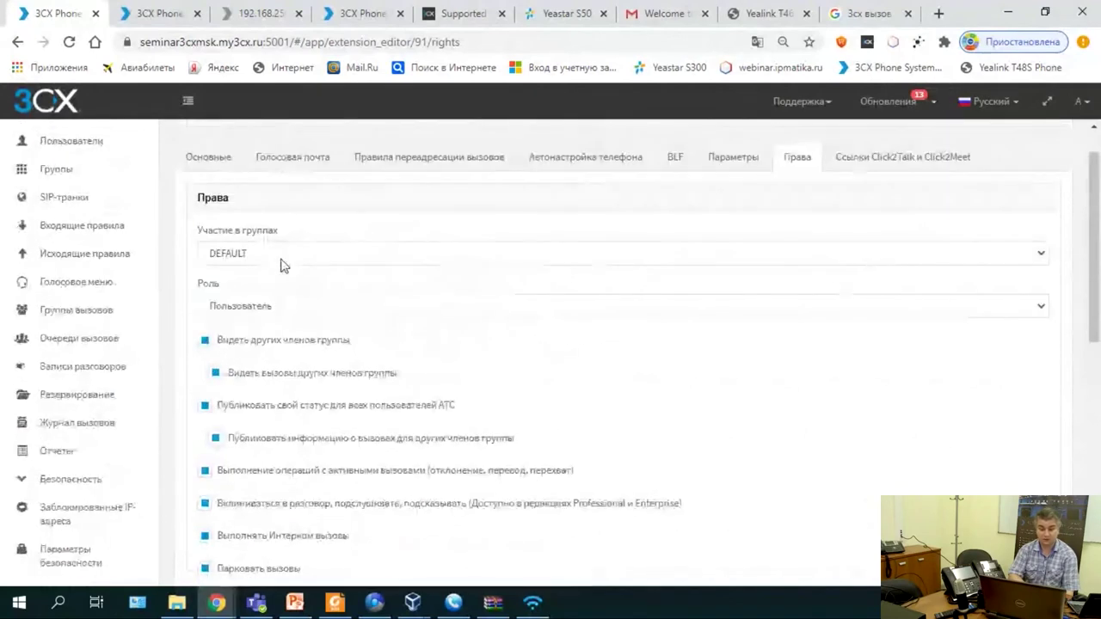
scroll(344, 288, down, 7)
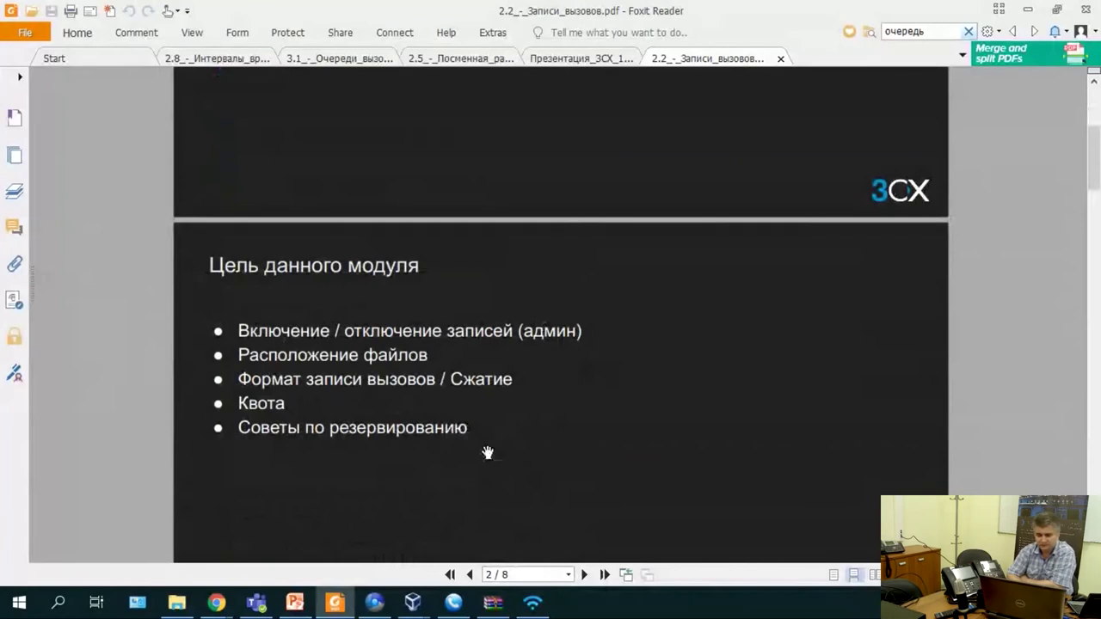
- Move to slide 3 'Управление записями вызовов' and highlight the first bullet's phrase about admin permission
scroll(488, 454, down, 1)
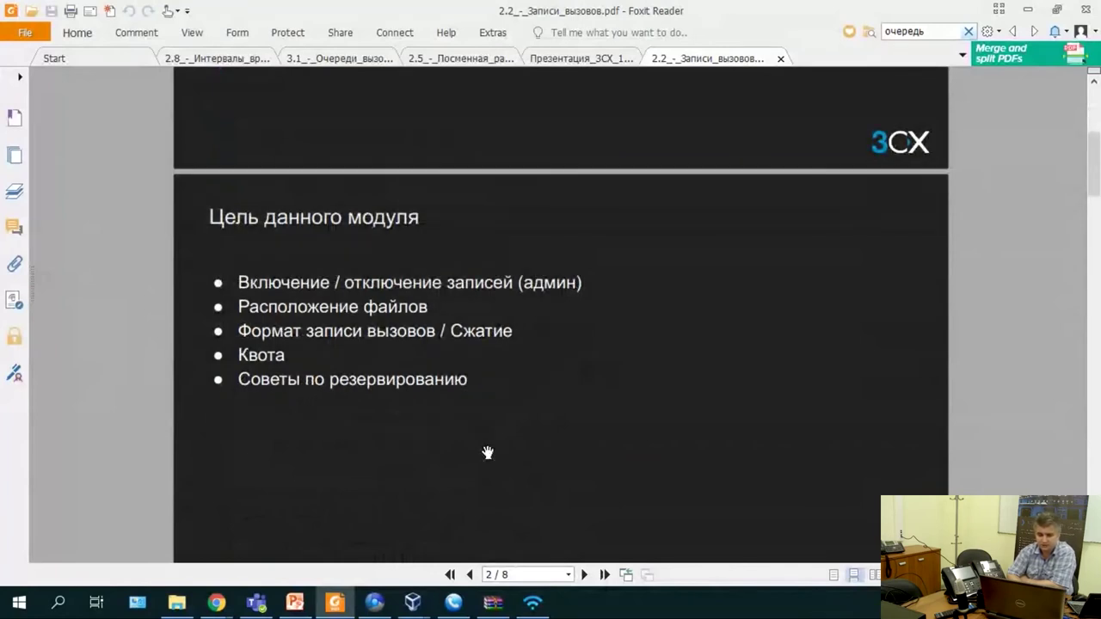
scroll(488, 453, down, 1)
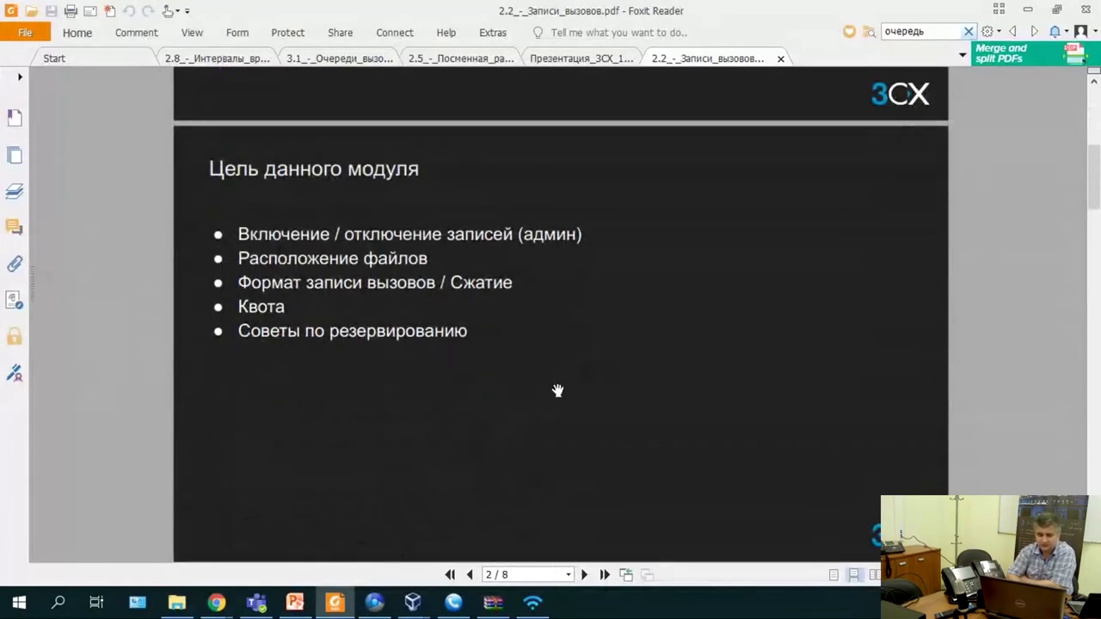
scroll(558, 390, down, 8)
scroll(561, 383, up, 5)
scroll(561, 383, down, 7)
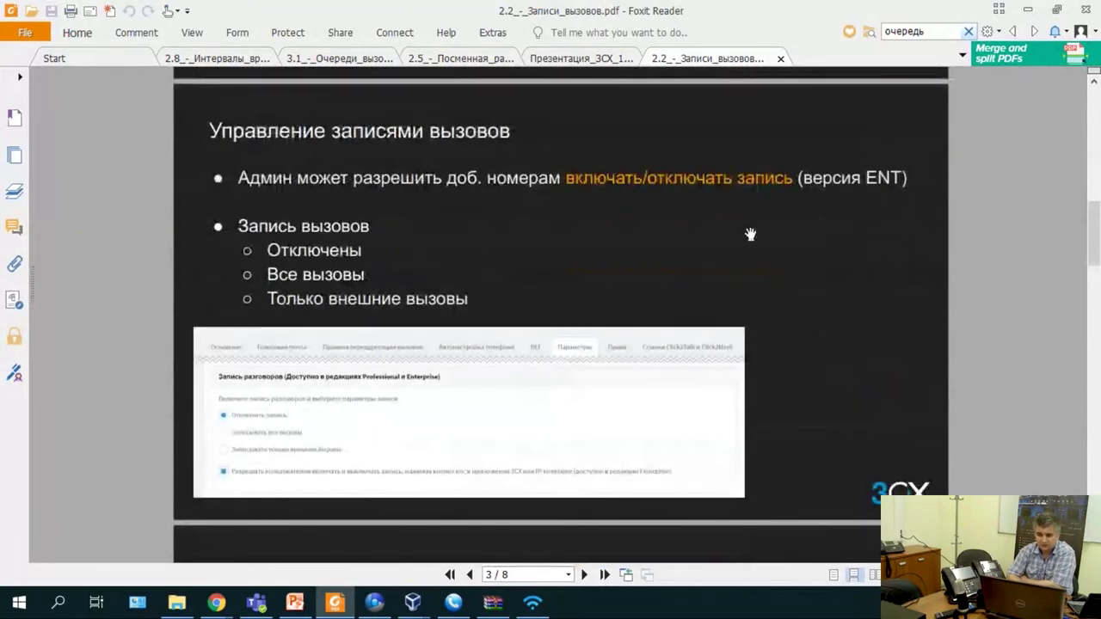
drag(240, 179, 786, 185)
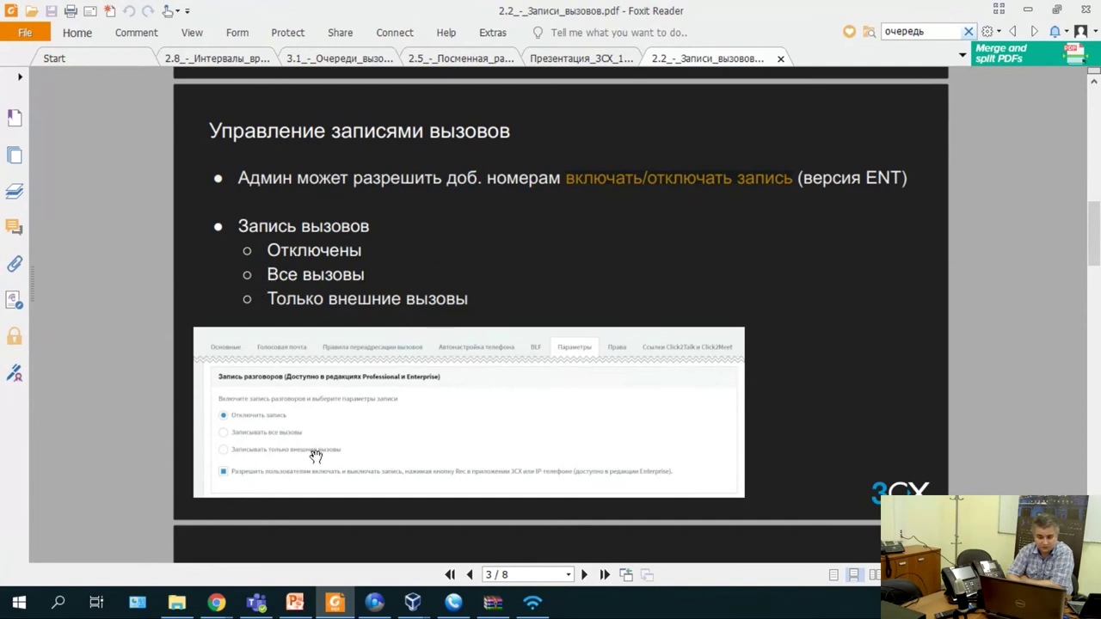
- Show extension 309's Параметры at Запись разговоров, set to Отключить запись, briefly checking the 3CX client
click(216, 602)
click(731, 205)
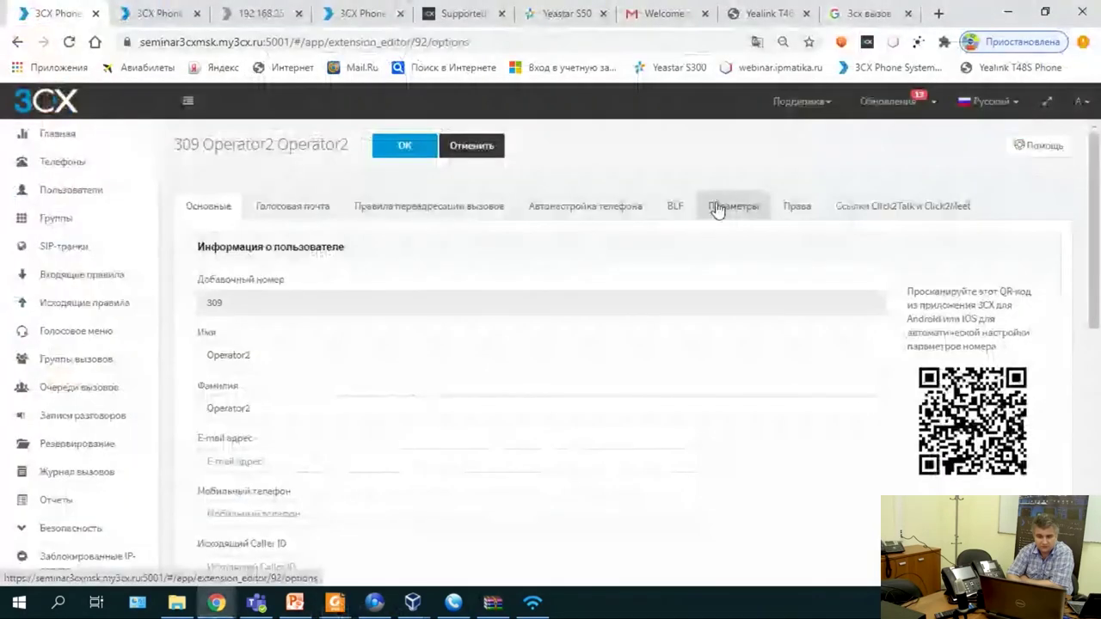
scroll(596, 396, down, 2)
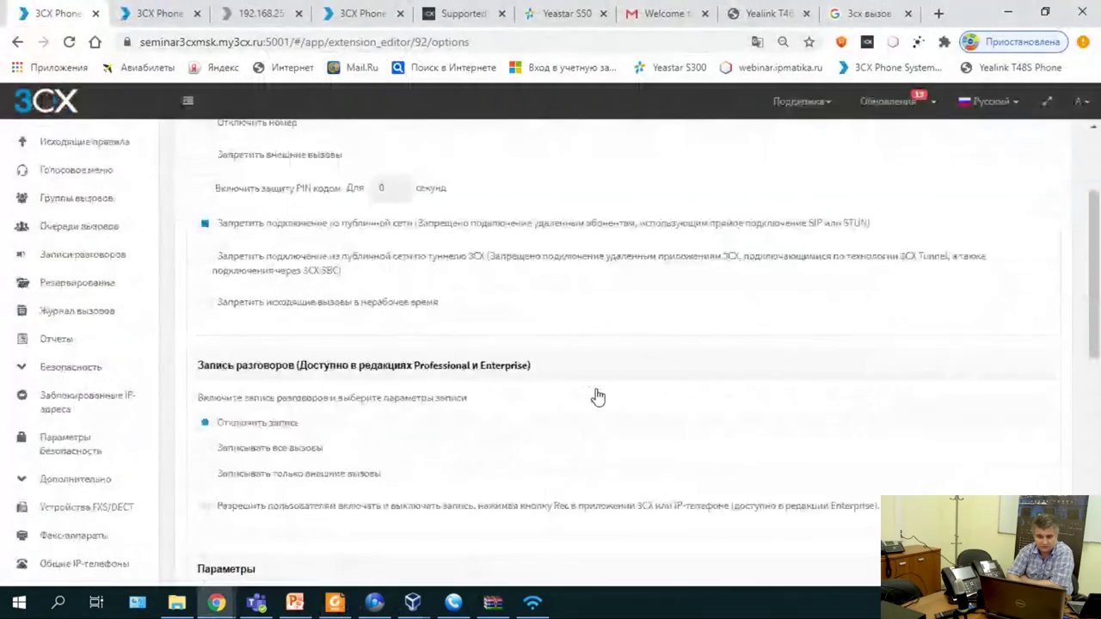
scroll(597, 396, down, 2)
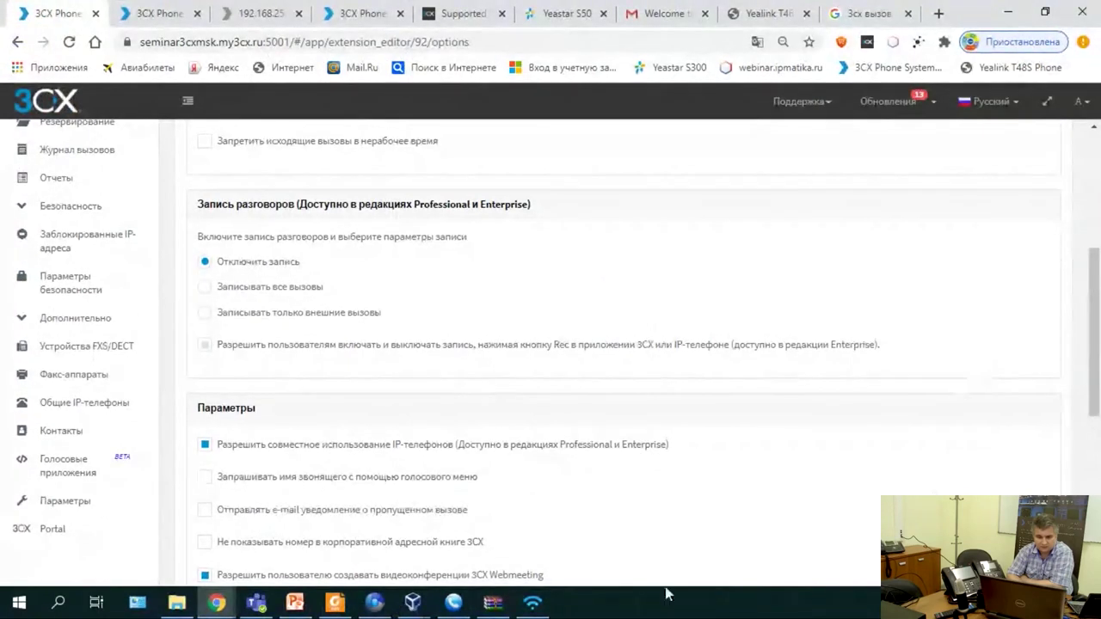
click(533, 602)
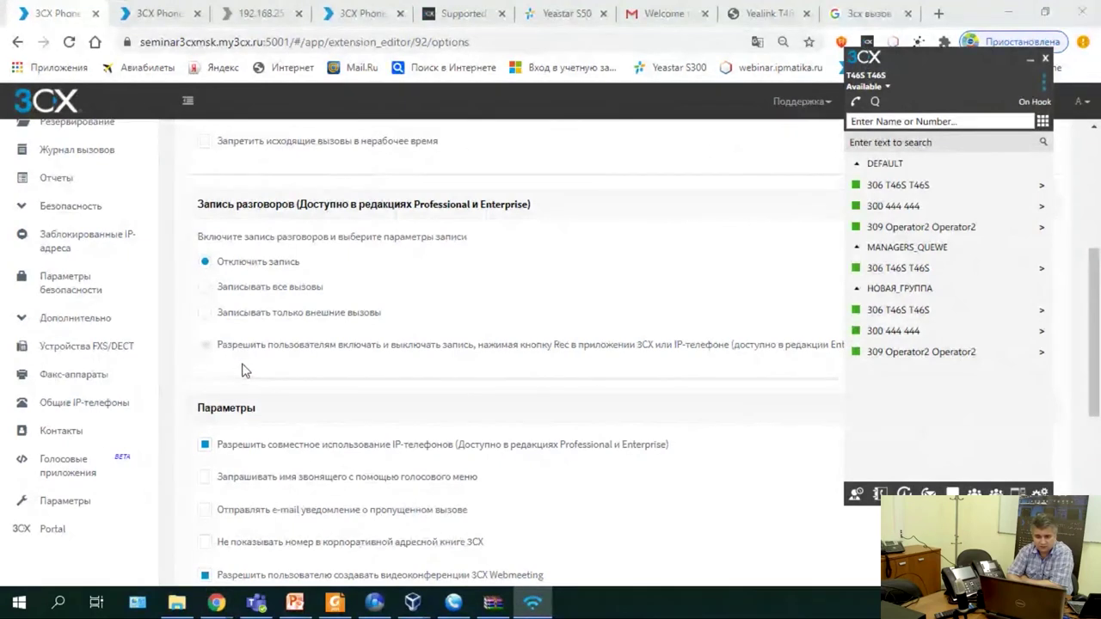
click(240, 368)
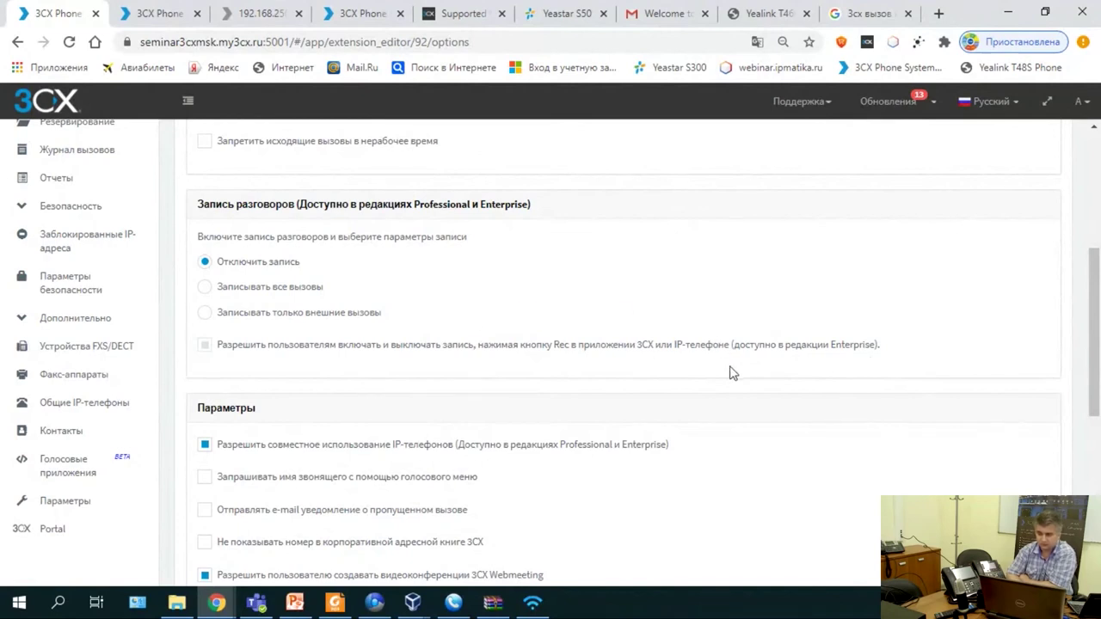
- Back in the PDF, advance to page 4 of 8, 'Расположение файлов', on supported local storage
scroll(747, 376, down, 3)
key(alt+Tab)
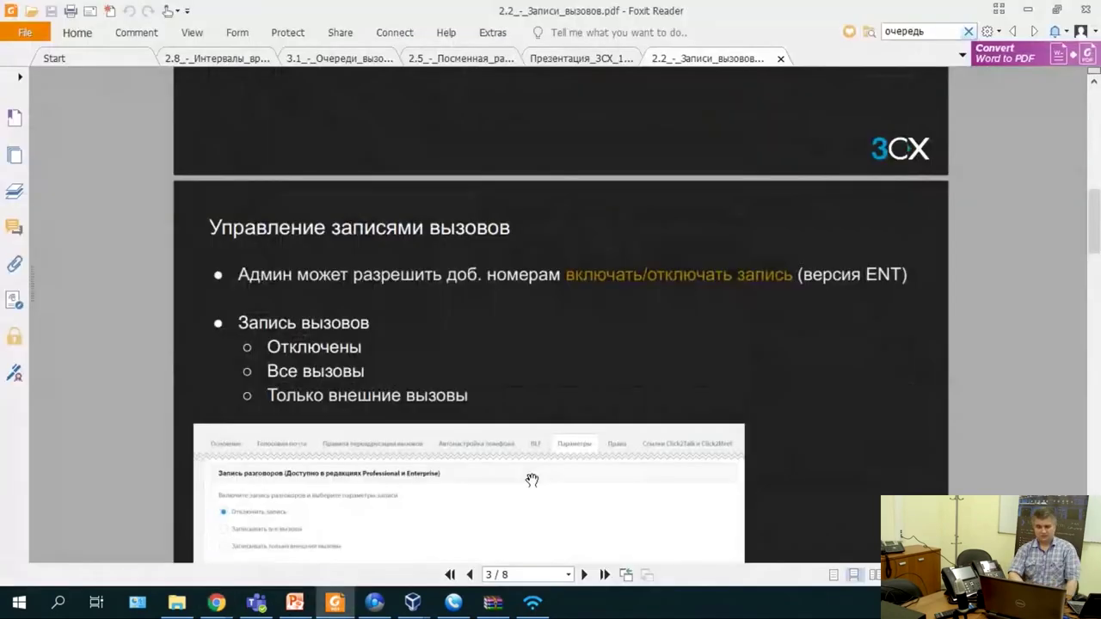
scroll(532, 479, up, 2)
scroll(571, 347, down, 5)
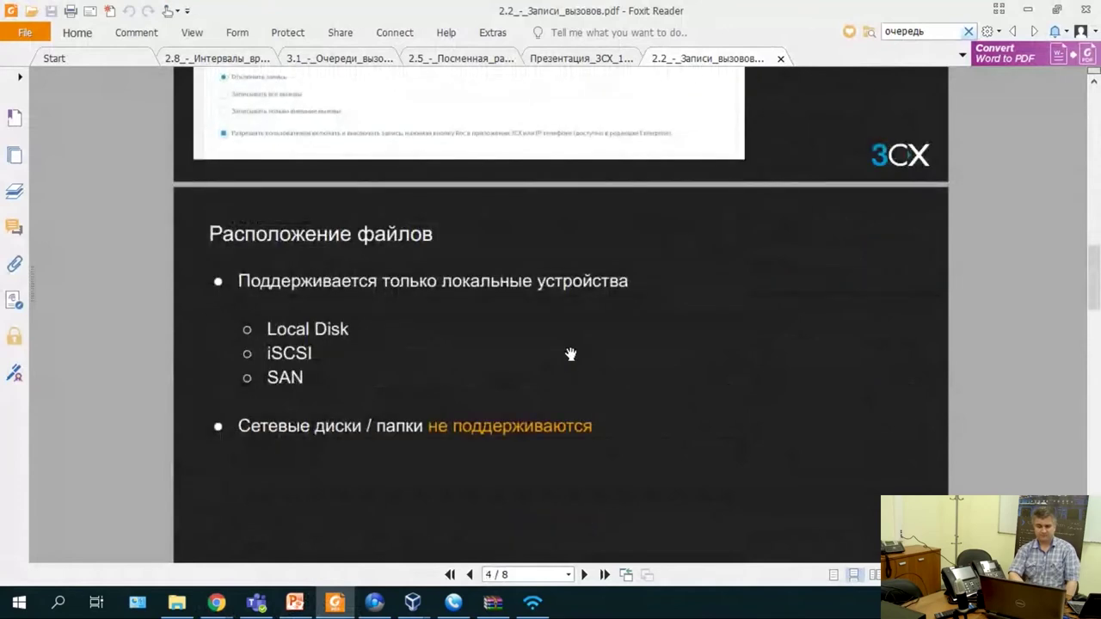
scroll(442, 397, up, 3)
scroll(444, 378, down, 4)
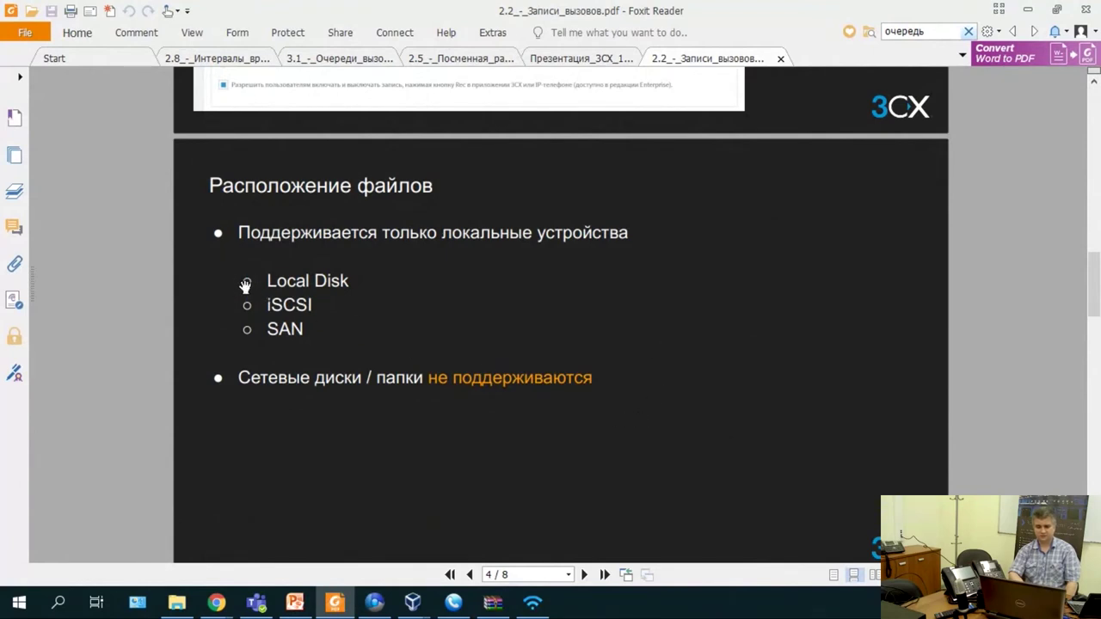
scroll(279, 354, down, 1)
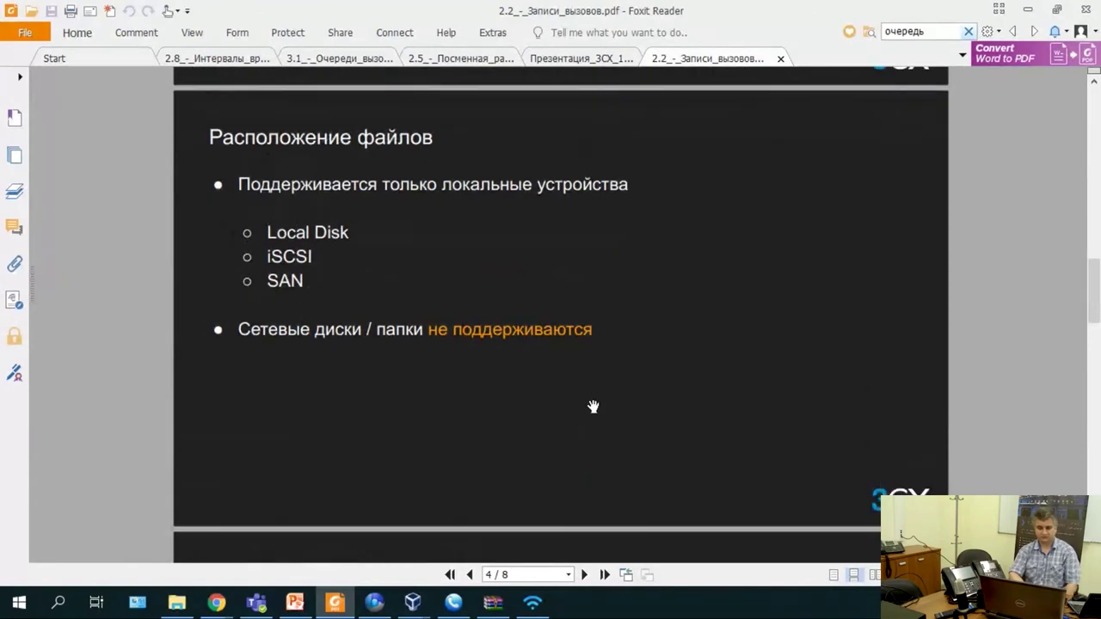
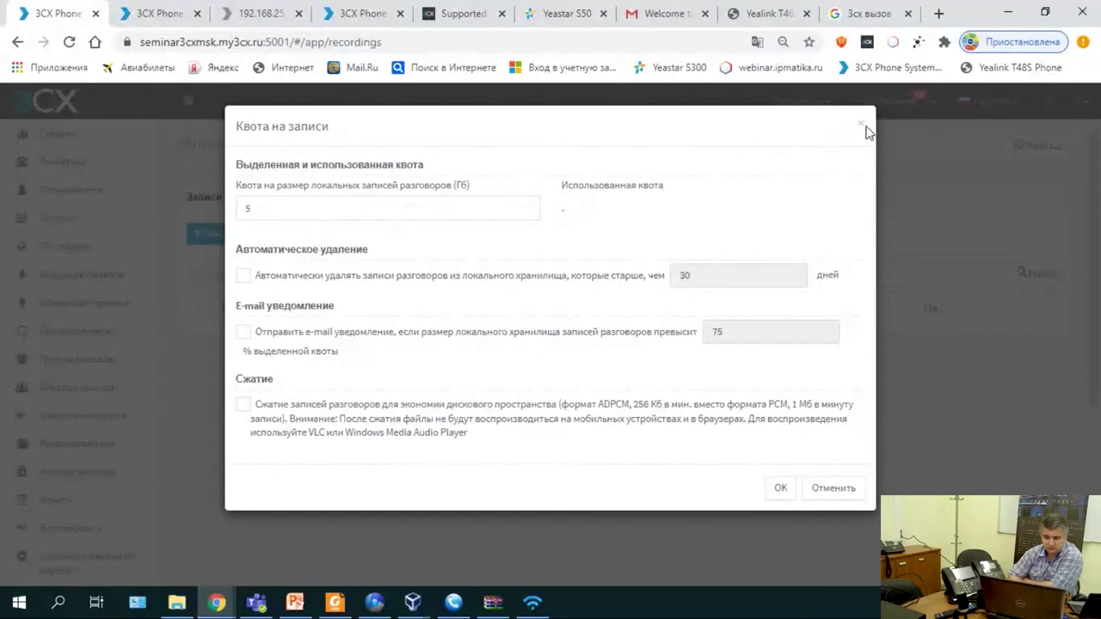
- Close the quota dialog and enable archiving of recordings to external storage in Расположение
click(861, 128)
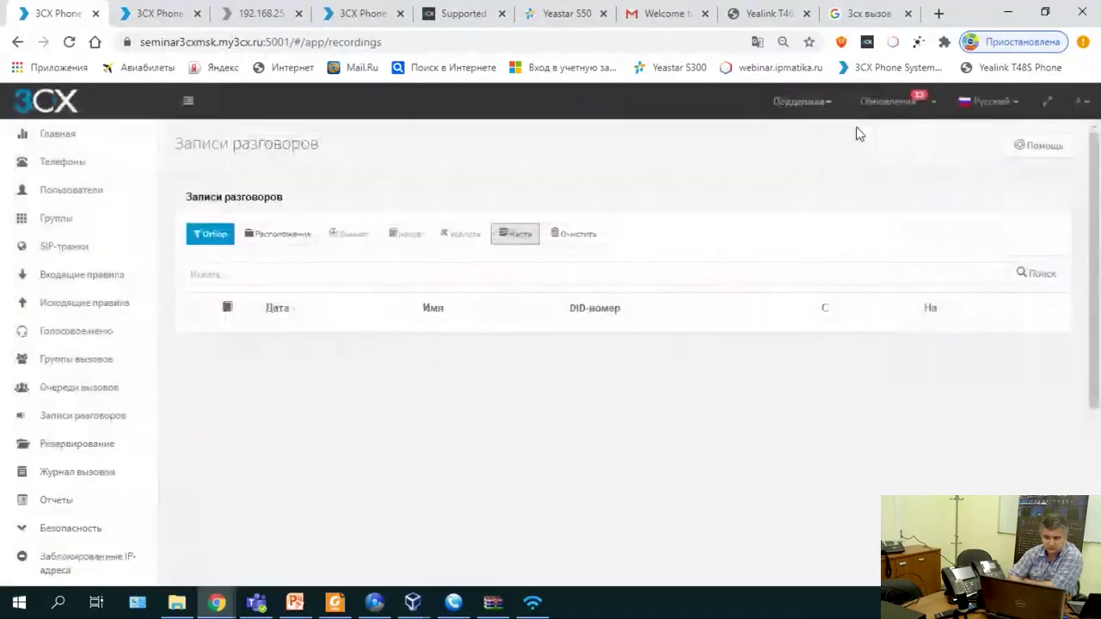
click(301, 237)
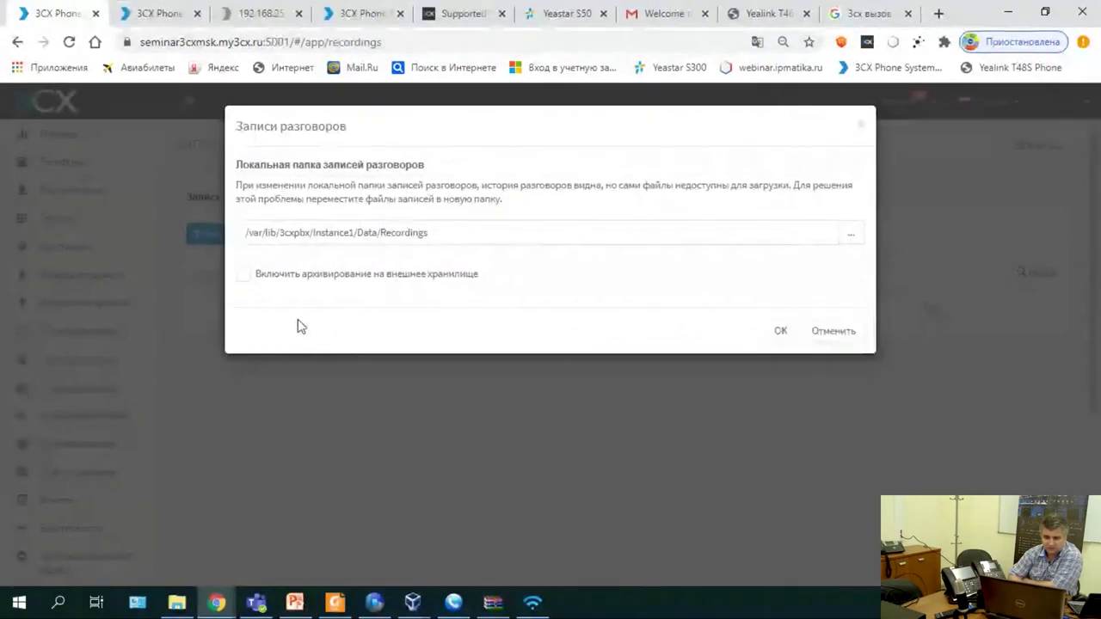
click(240, 275)
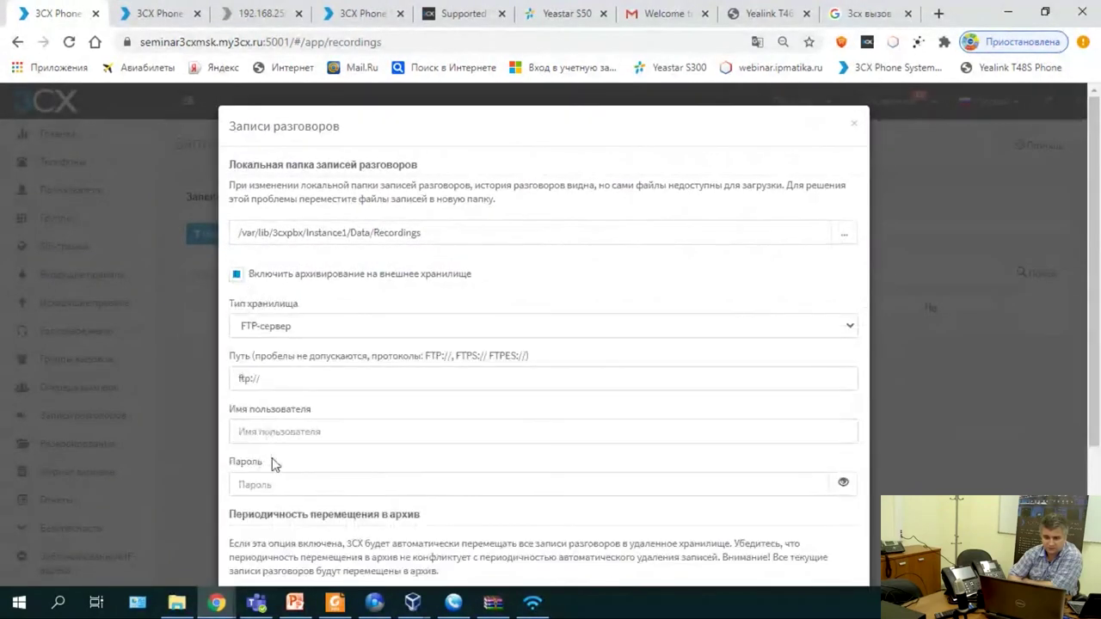
- Select parts of the local folder path /var/lib/3cxpbx/Instance1/Data/Recordings
scroll(278, 462, down, 1)
scroll(311, 370, up, 1)
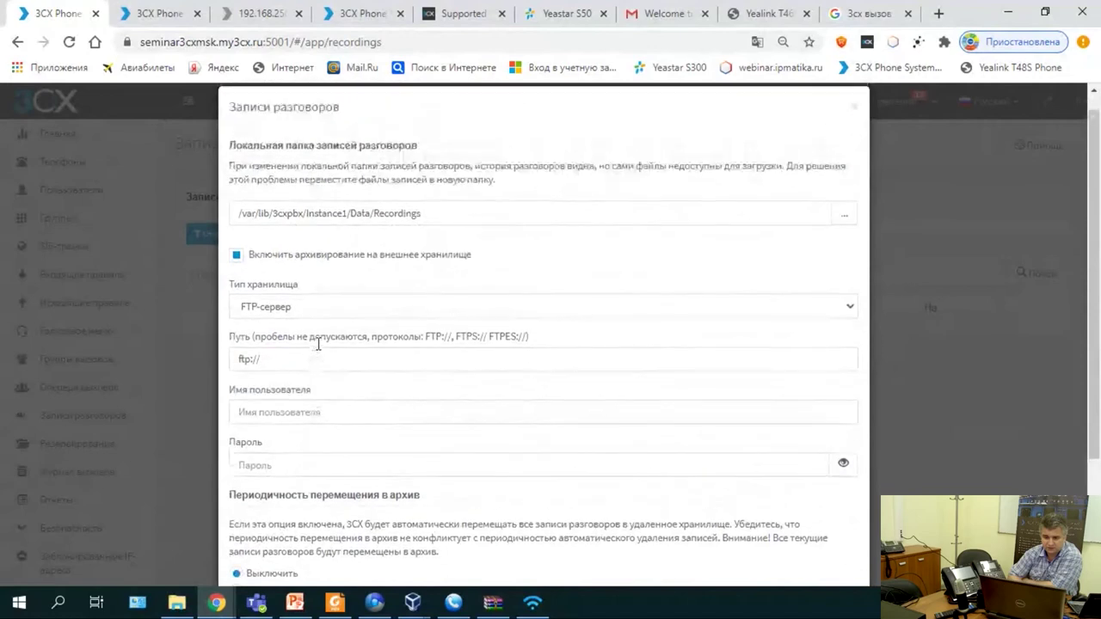
drag(239, 232, 417, 237)
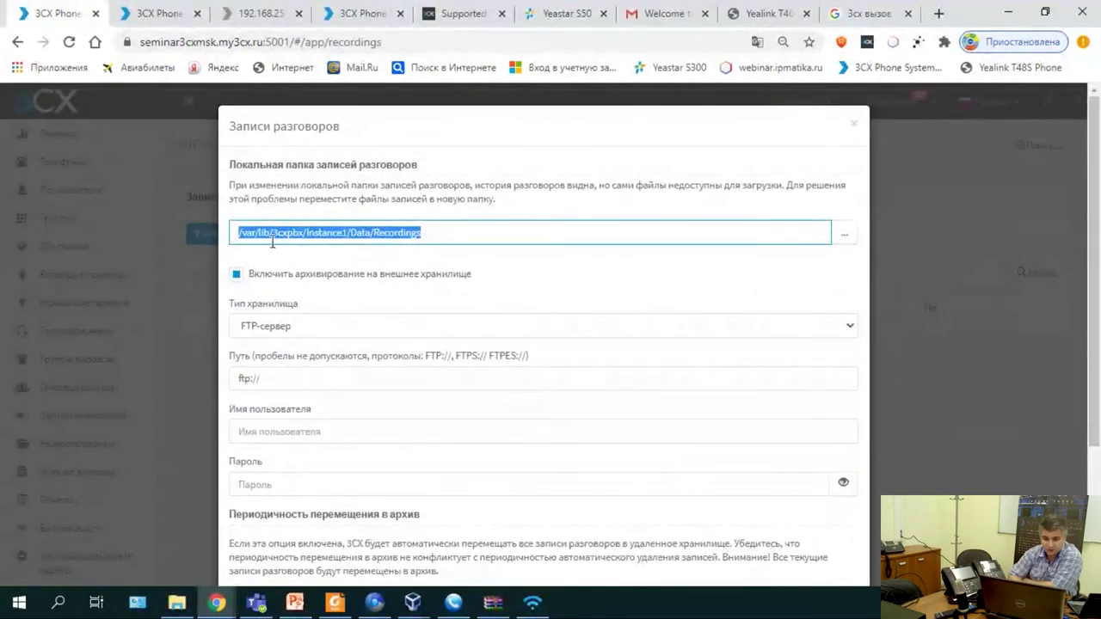
click(272, 240)
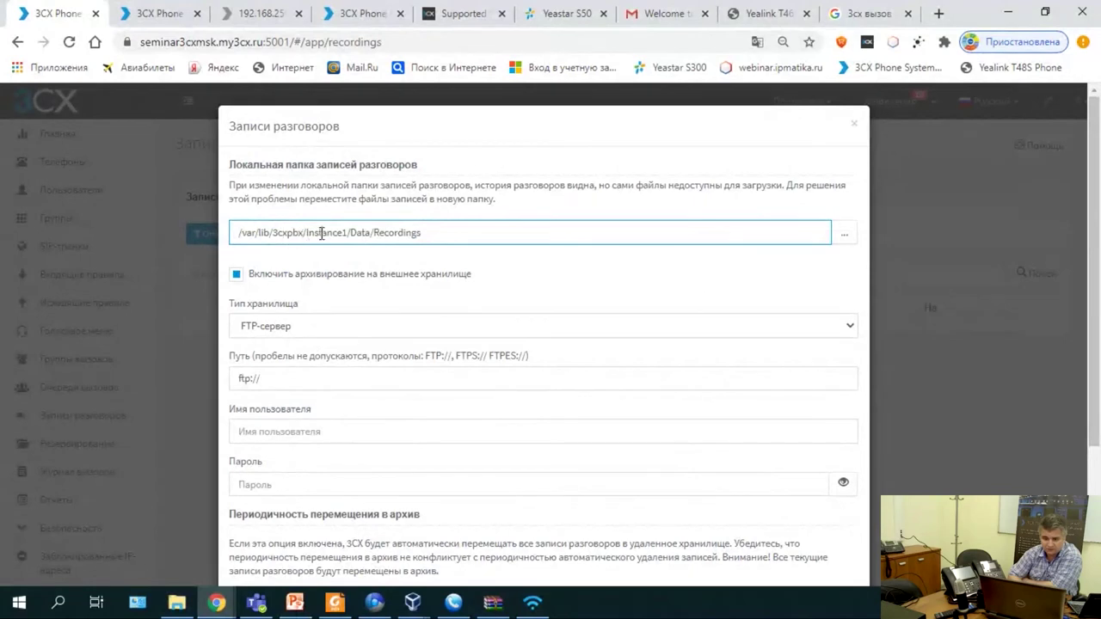
double_click(383, 234)
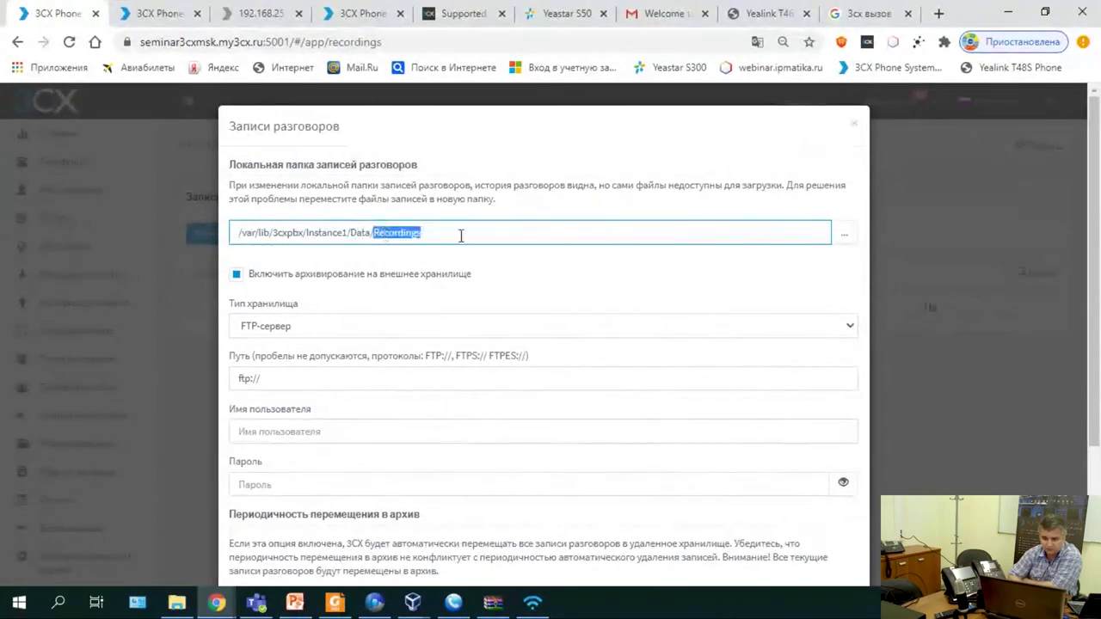
drag(489, 232, 258, 225)
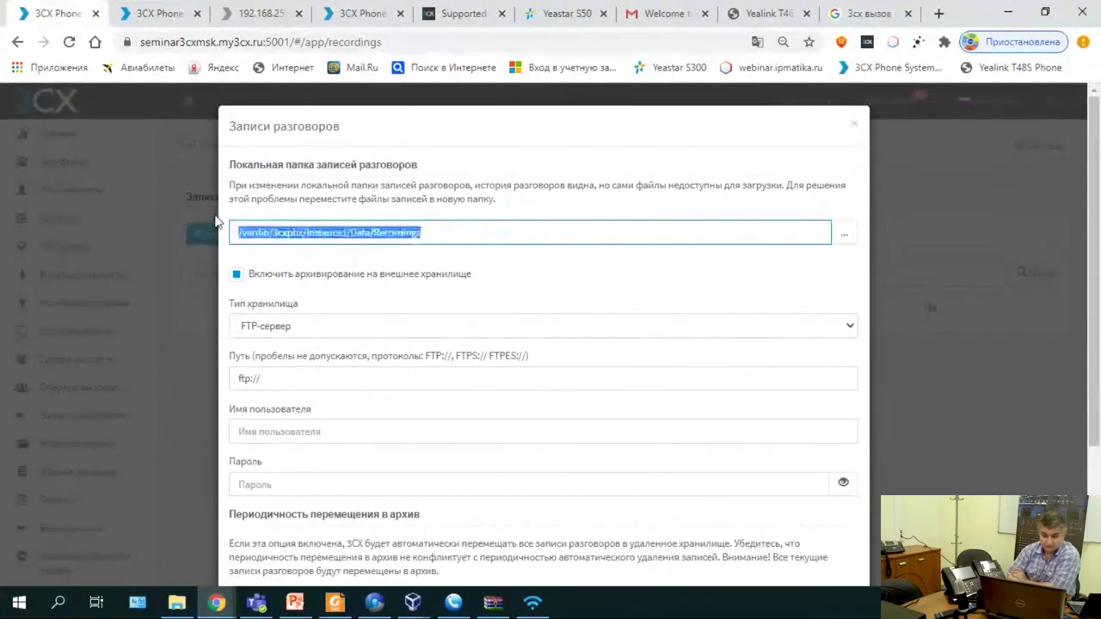
double_click(356, 233)
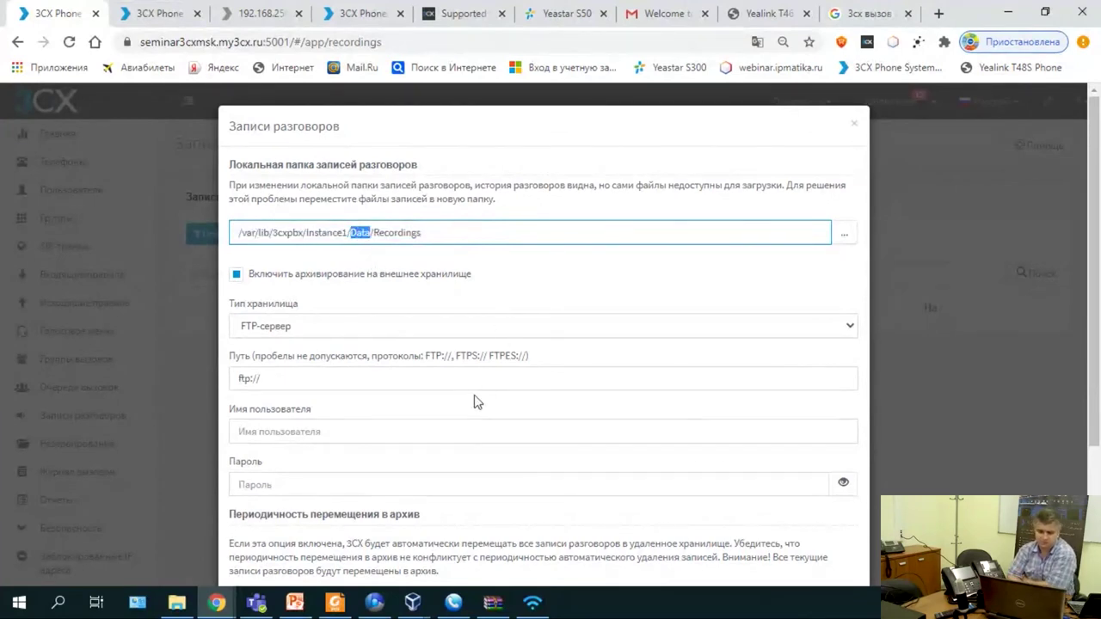
click(843, 233)
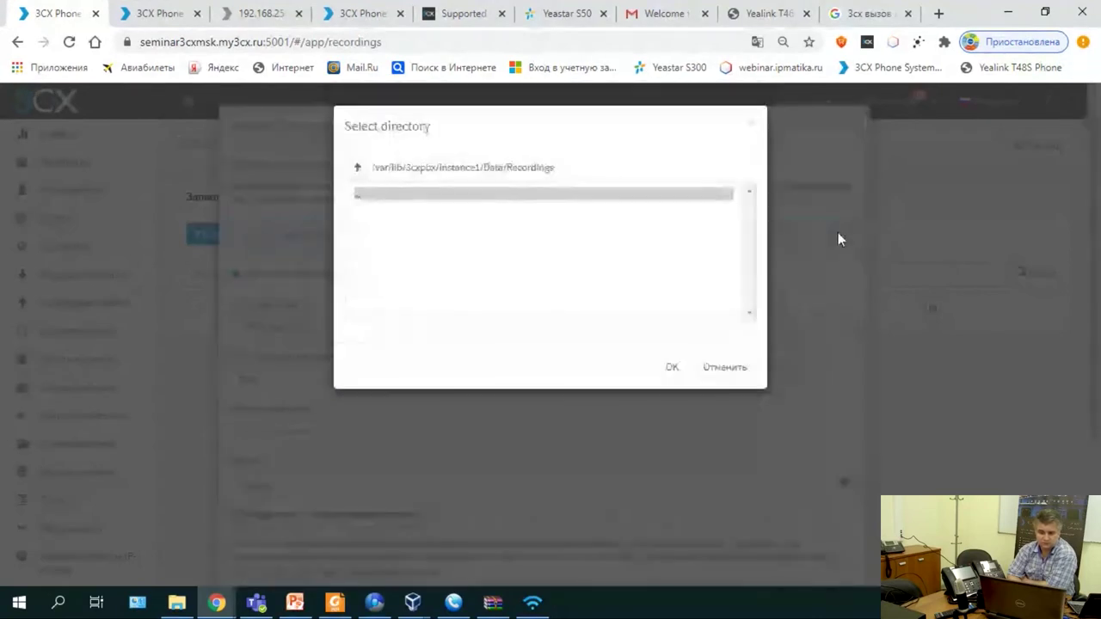
click(754, 130)
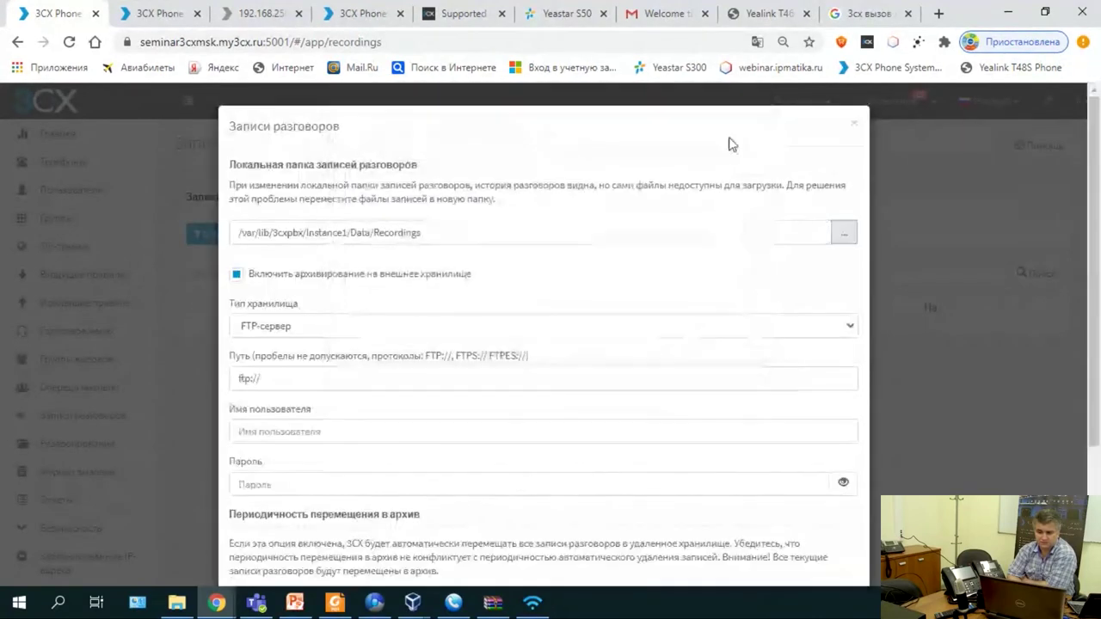
click(844, 233)
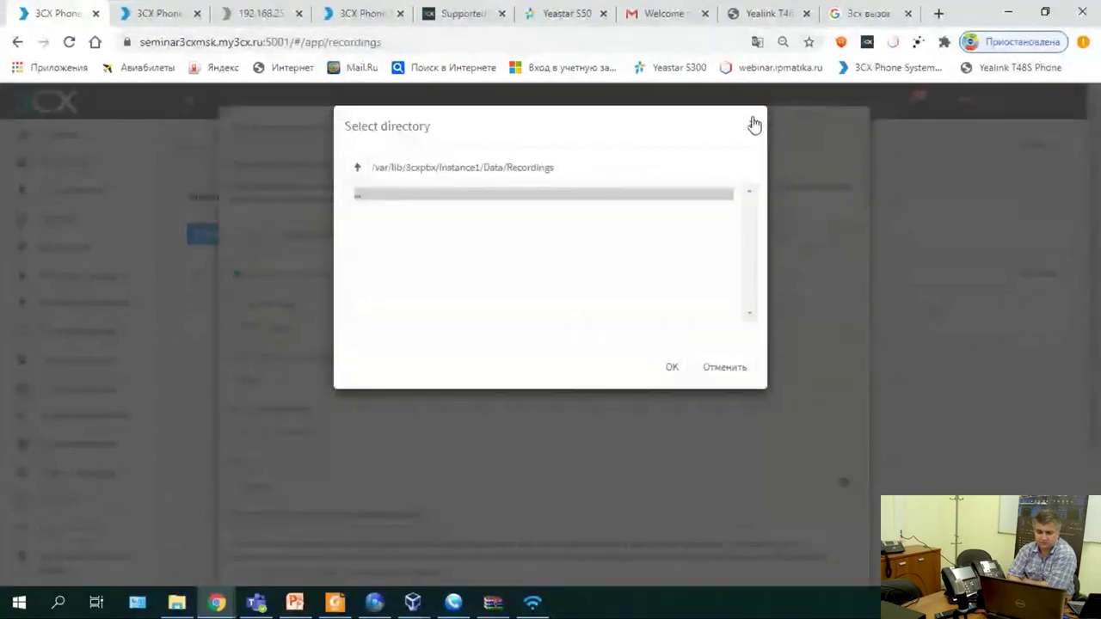
click(752, 123)
scroll(449, 370, down, 1)
scroll(449, 370, down, 3)
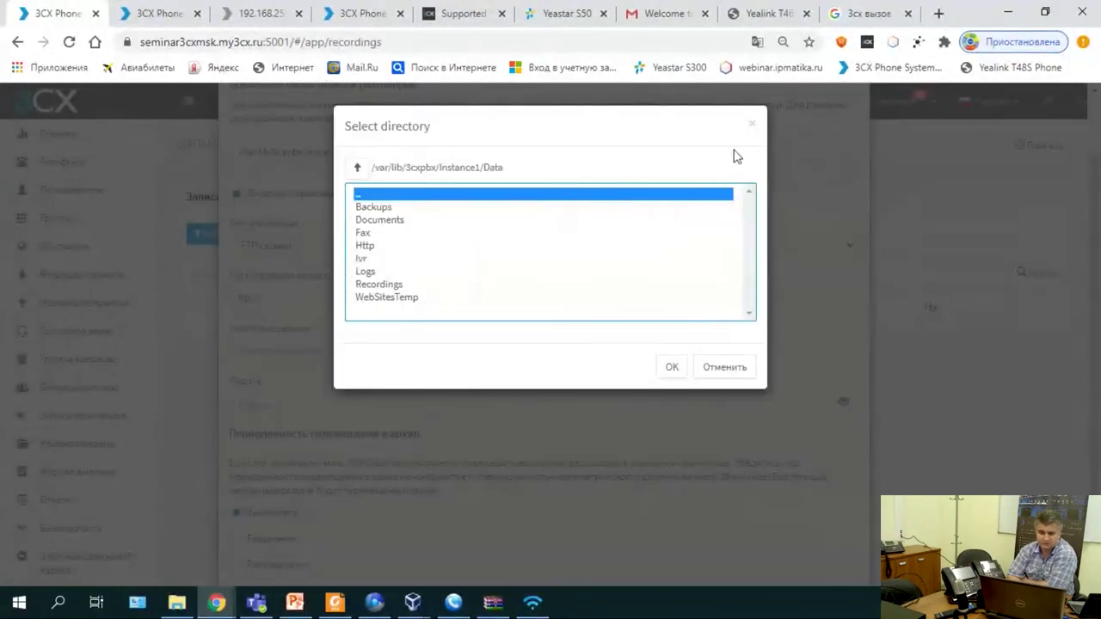
click(754, 129)
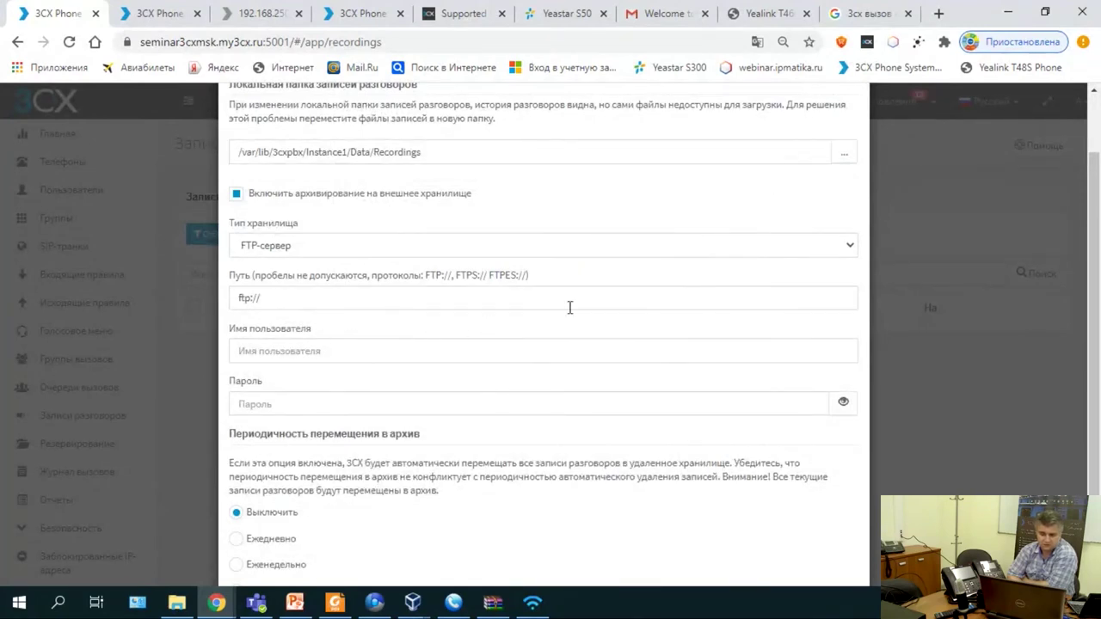
- Set the archive storage type to 'SFTP - передача файлов по SSH'
click(355, 257)
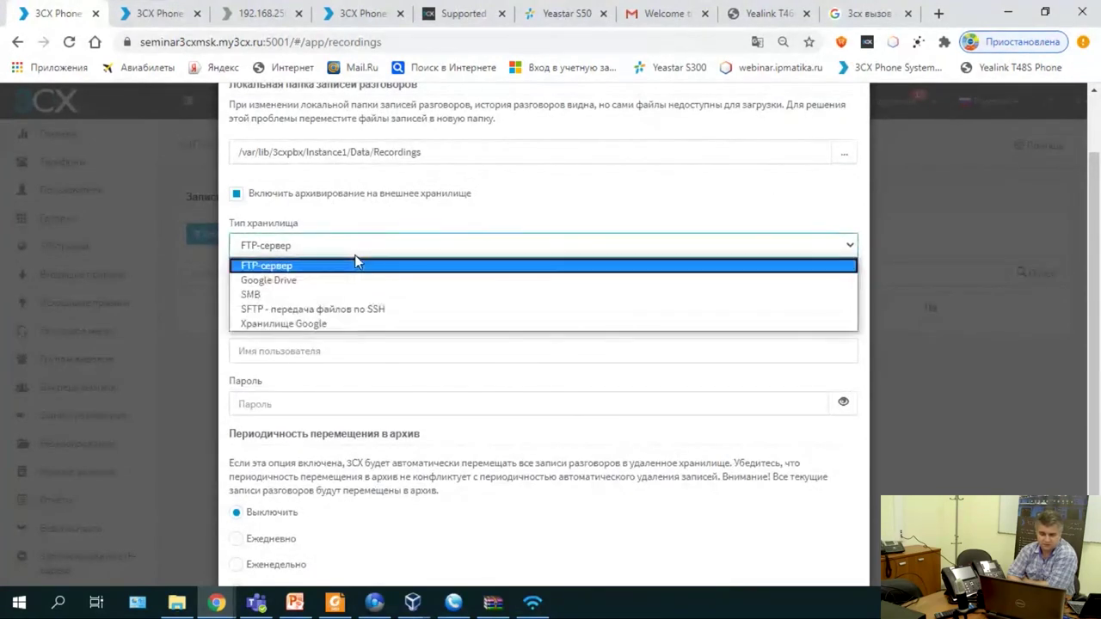
click(342, 311)
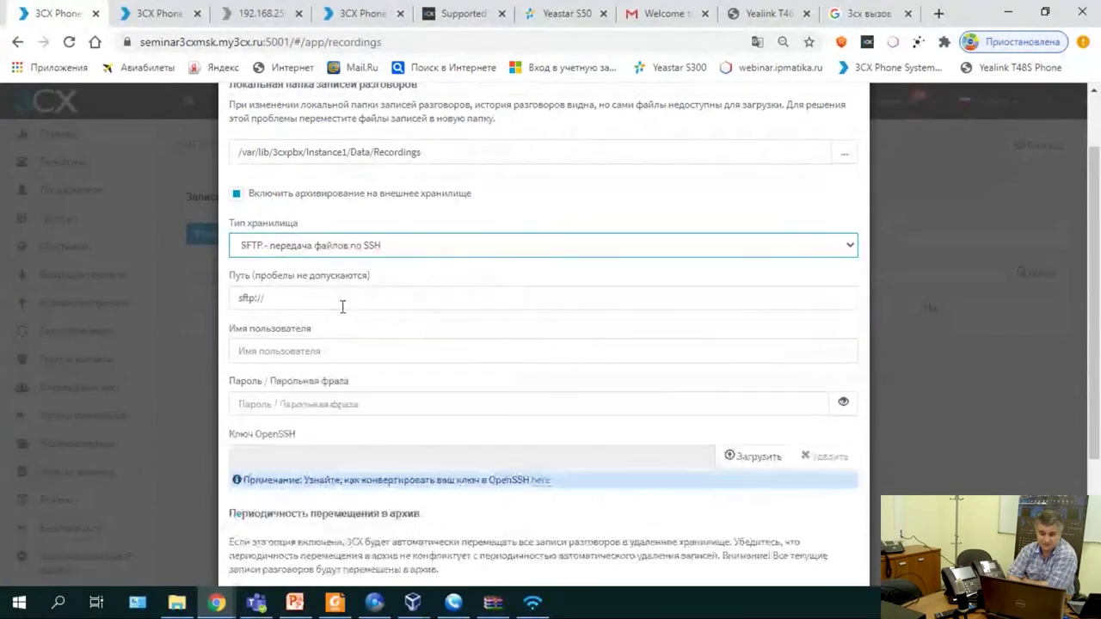
click(386, 252)
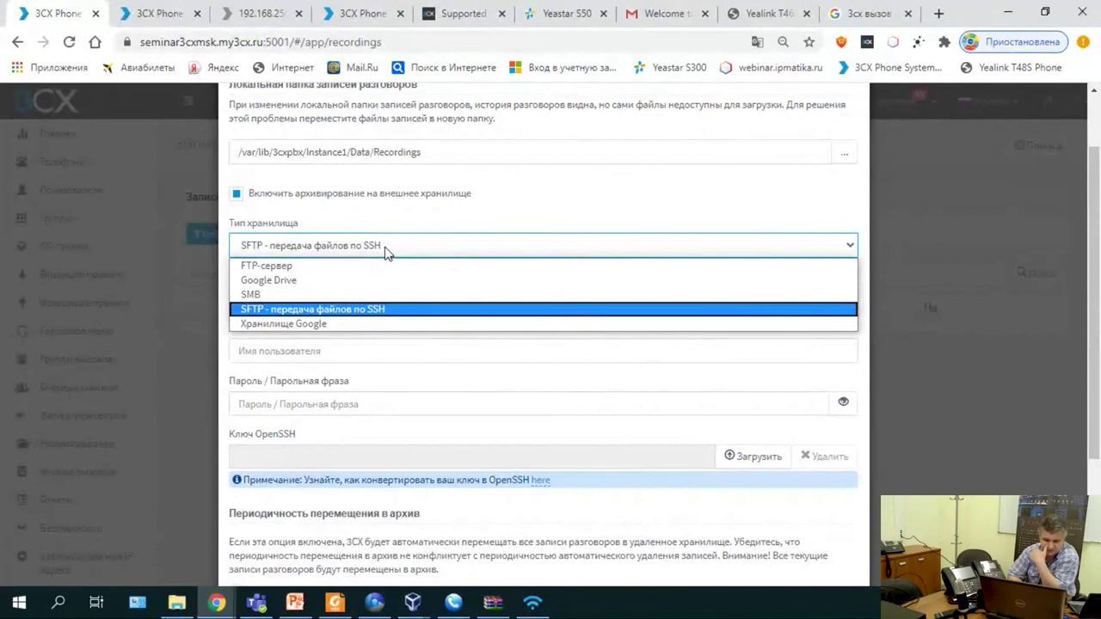
click(375, 308)
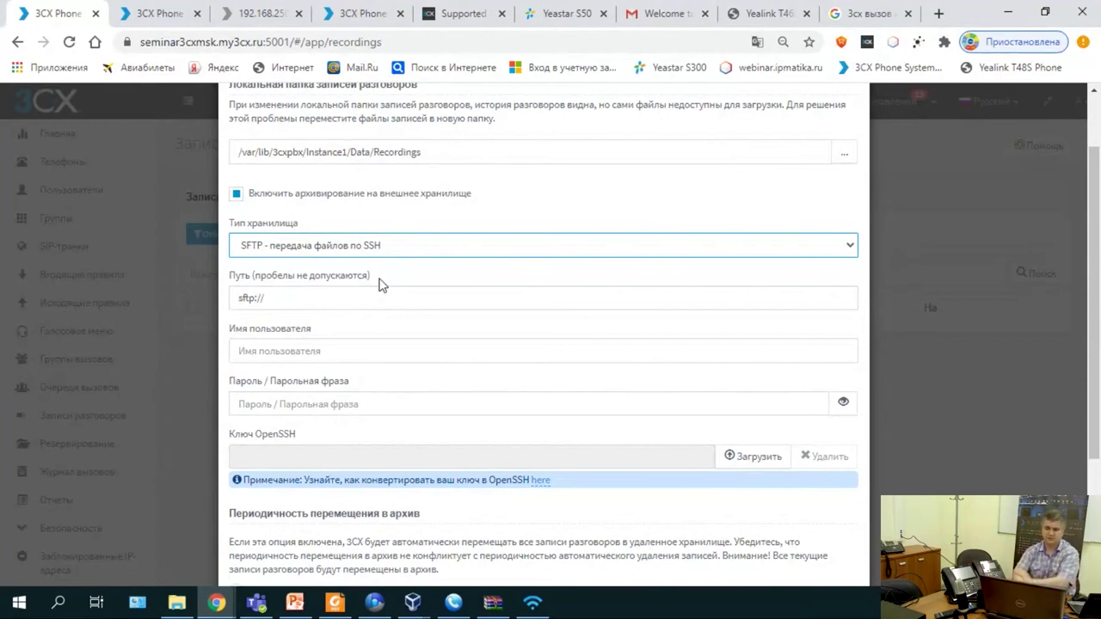
click(430, 298)
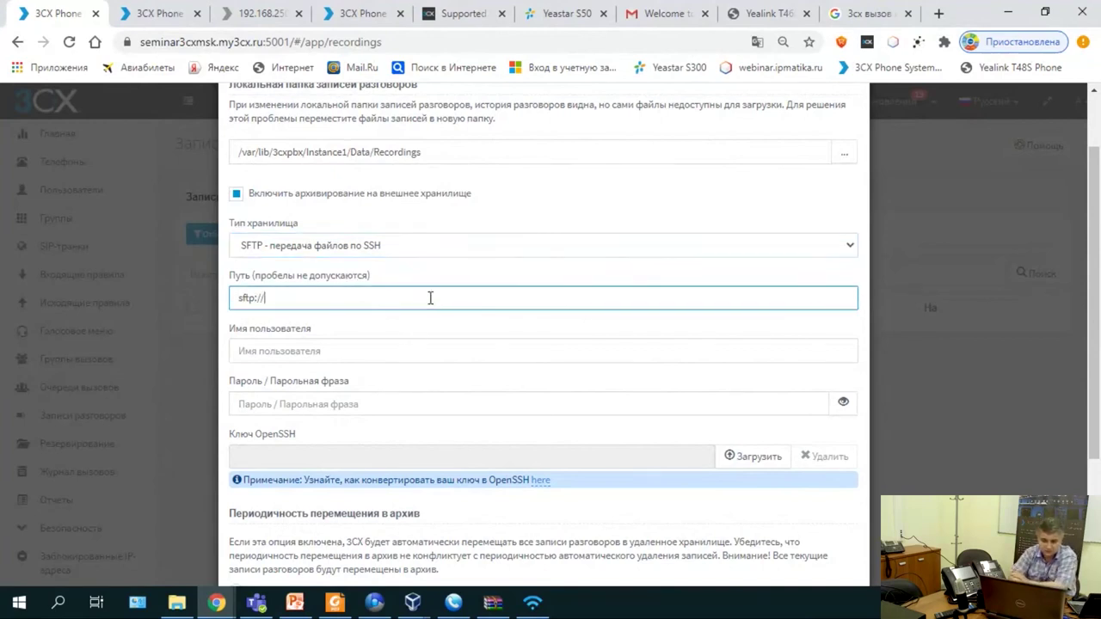
scroll(392, 450, down, 1)
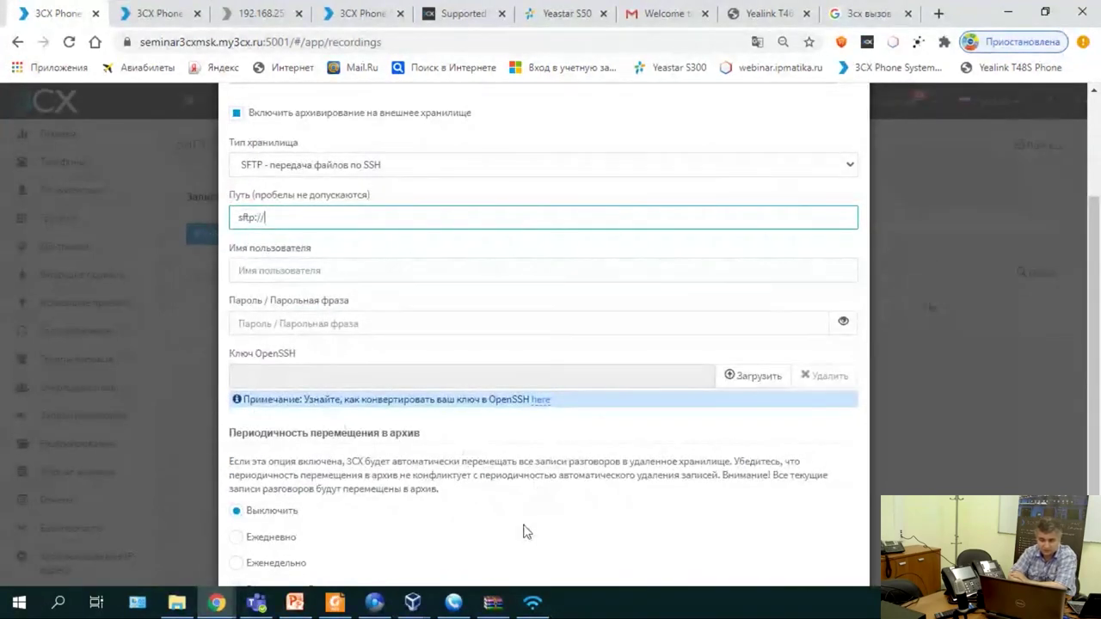
scroll(523, 531, down, 1)
scroll(521, 530, up, 1)
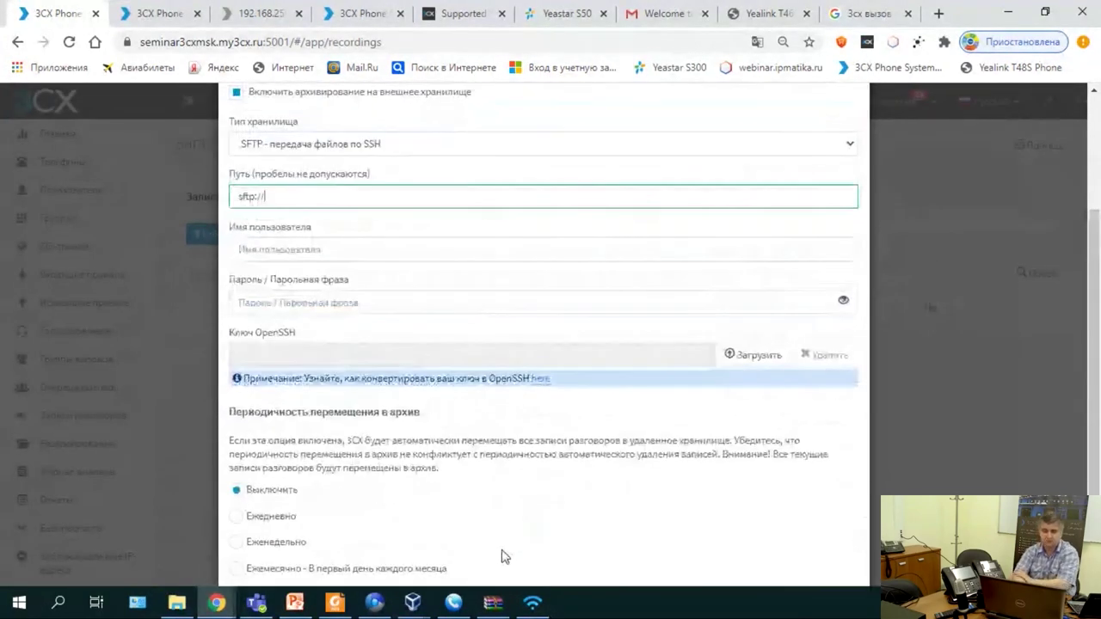
scroll(473, 387, down, 1)
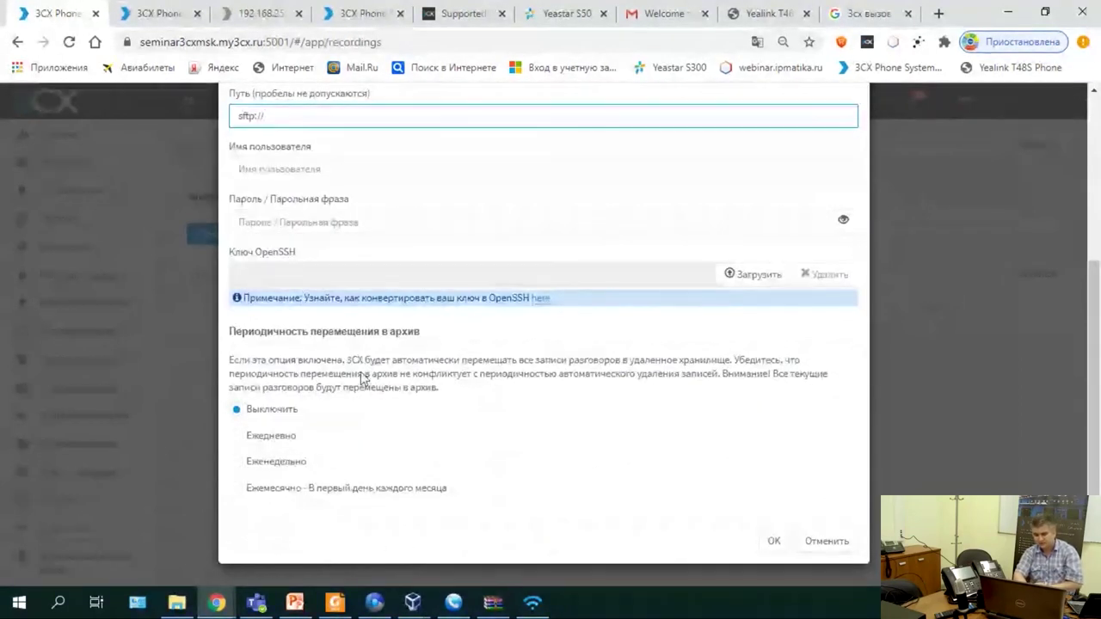
- Set the archive frequency to Ежемесячно and return to the SFTP path field
click(238, 463)
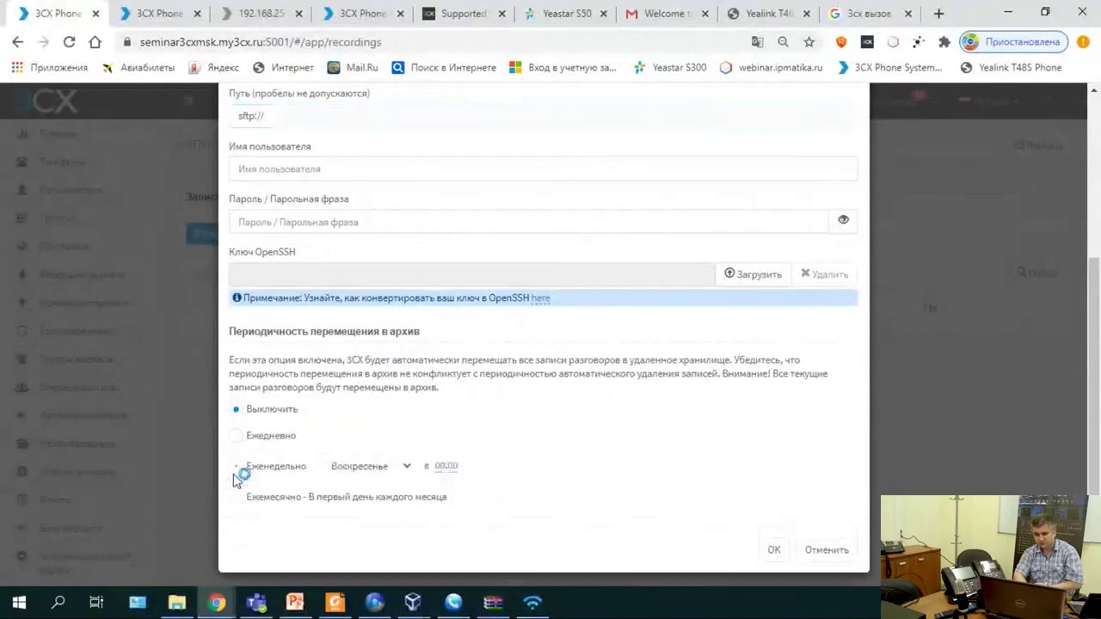
click(238, 437)
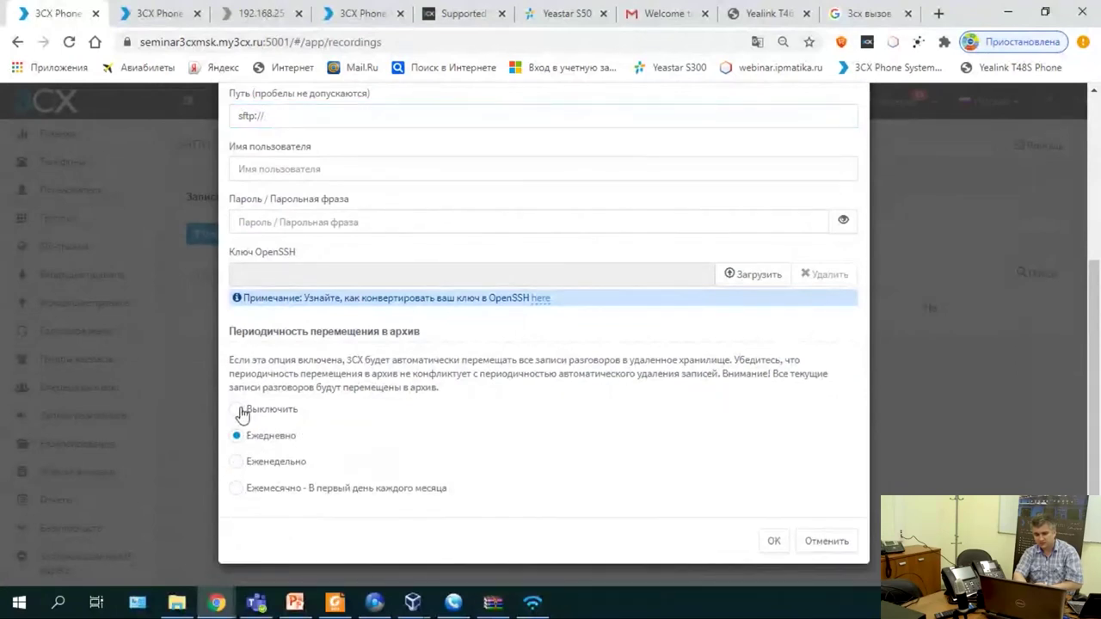
double_click(240, 437)
click(239, 491)
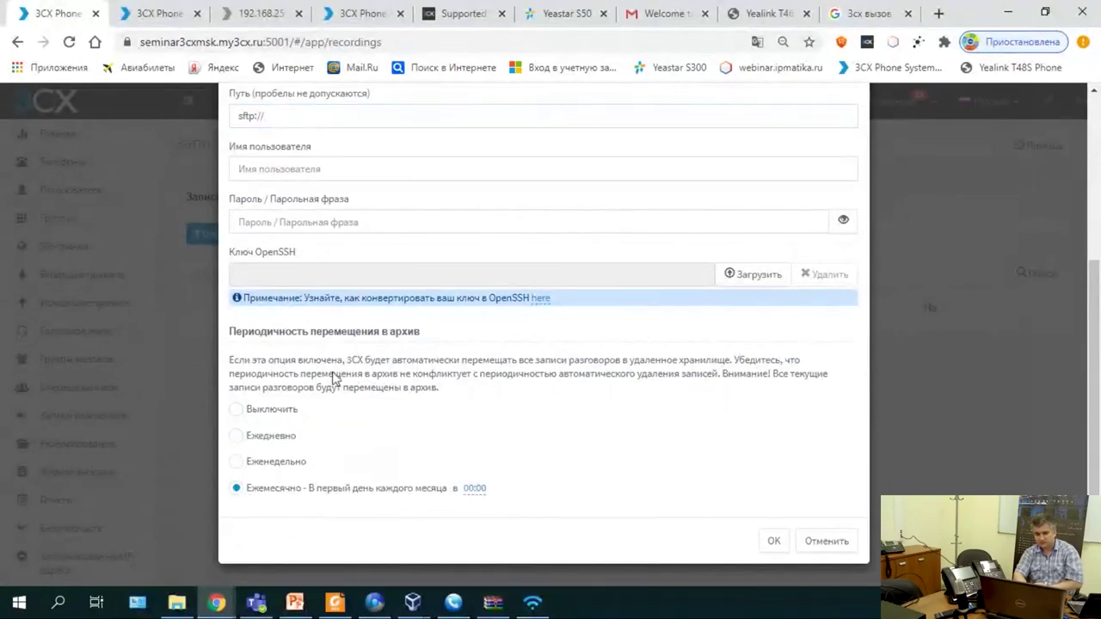
scroll(336, 373, up, 5)
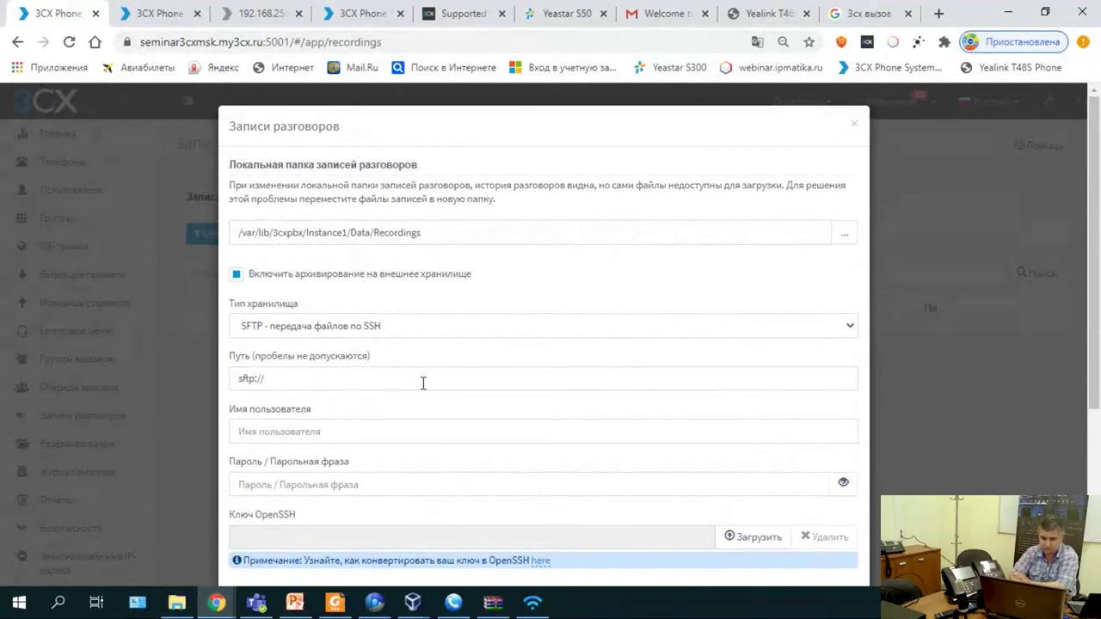
click(272, 385)
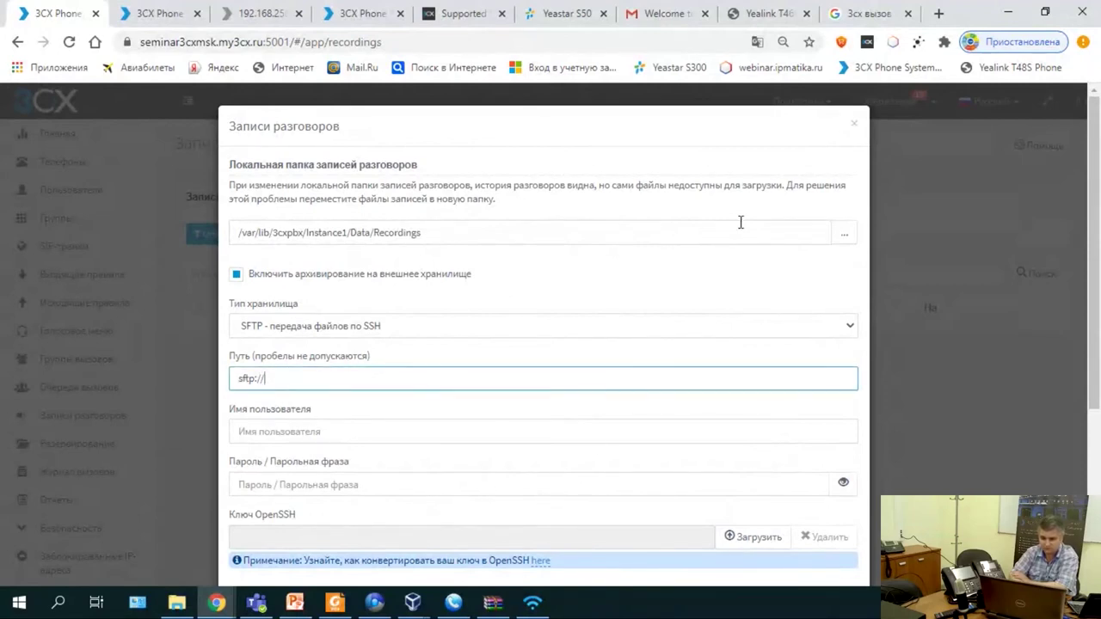
- Close the recordings settings and open the 2.1_-_Обновление_и_переустановка slides in Foxit Reader
click(857, 126)
key(alt+Tab)
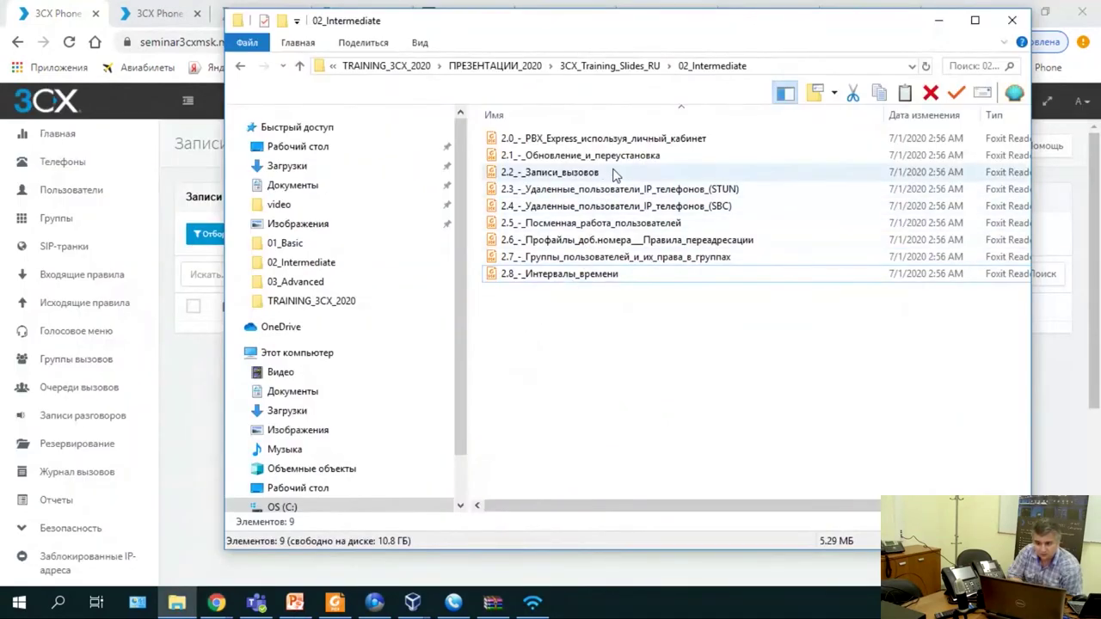
double_click(626, 160)
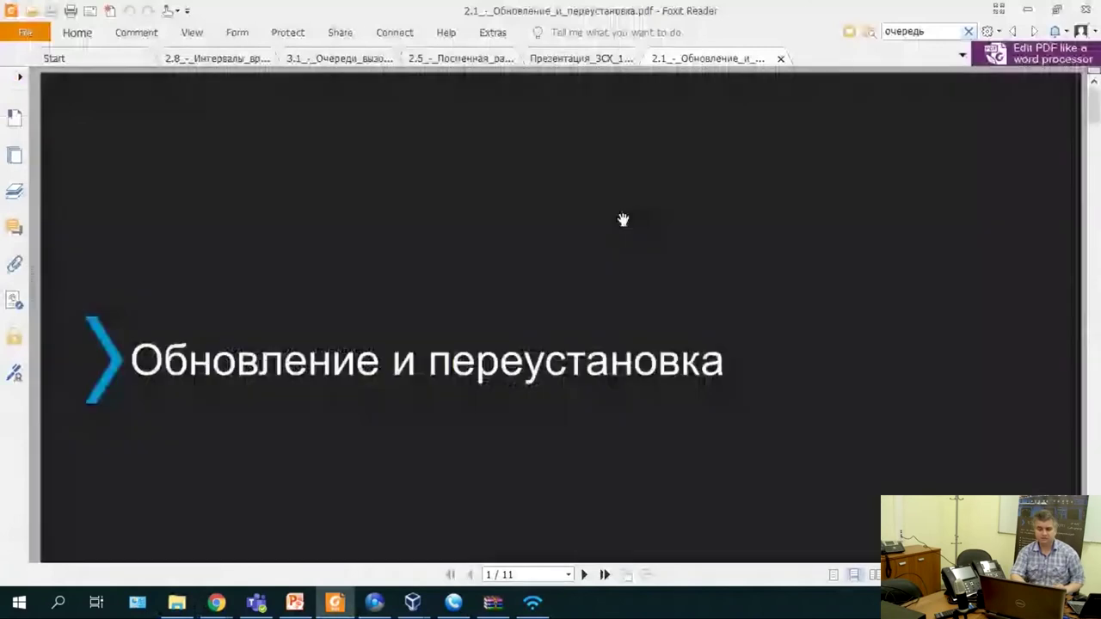
- Scroll to the slide on 3CX backup use cases, then return to the 3CX console
scroll(628, 250, down, 5)
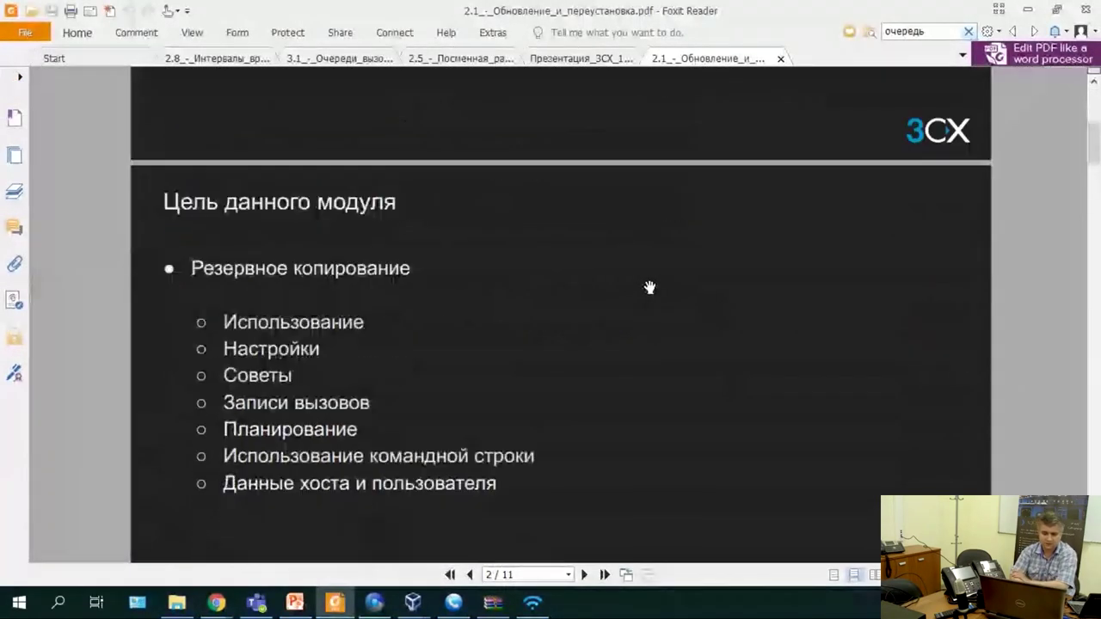
scroll(649, 287, down, 4)
scroll(481, 249, up, 1)
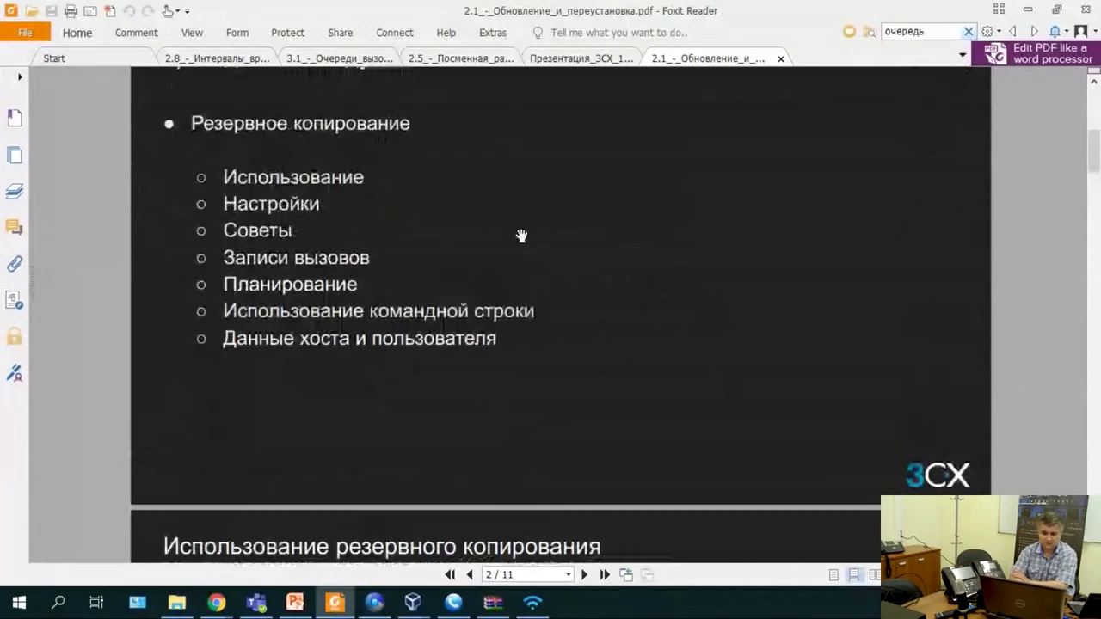
scroll(521, 236, up, 1)
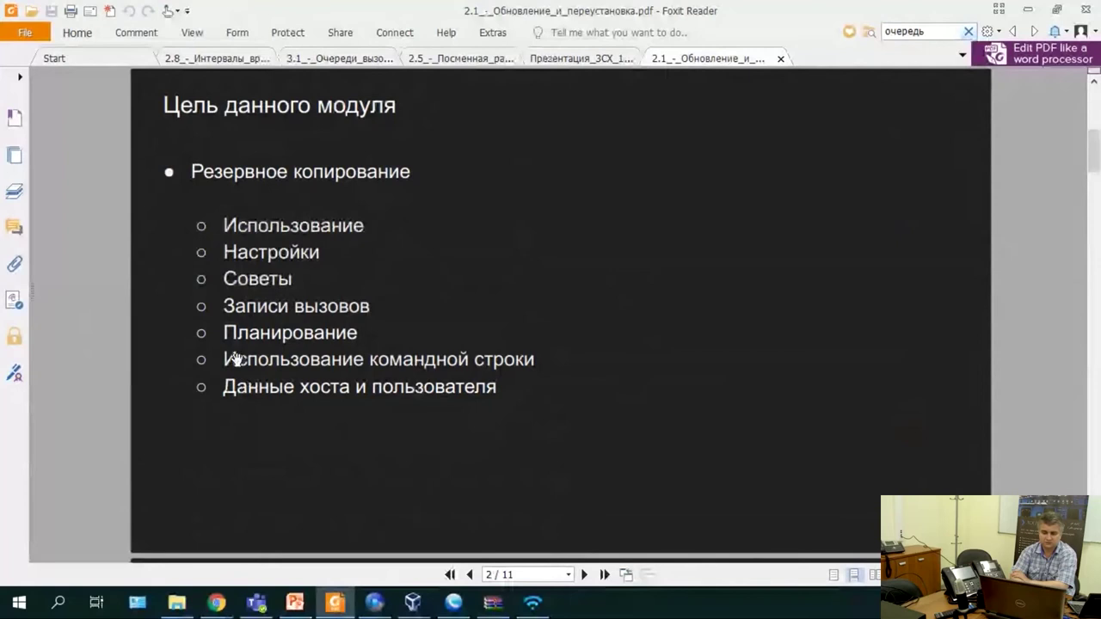
scroll(515, 461, down, 8)
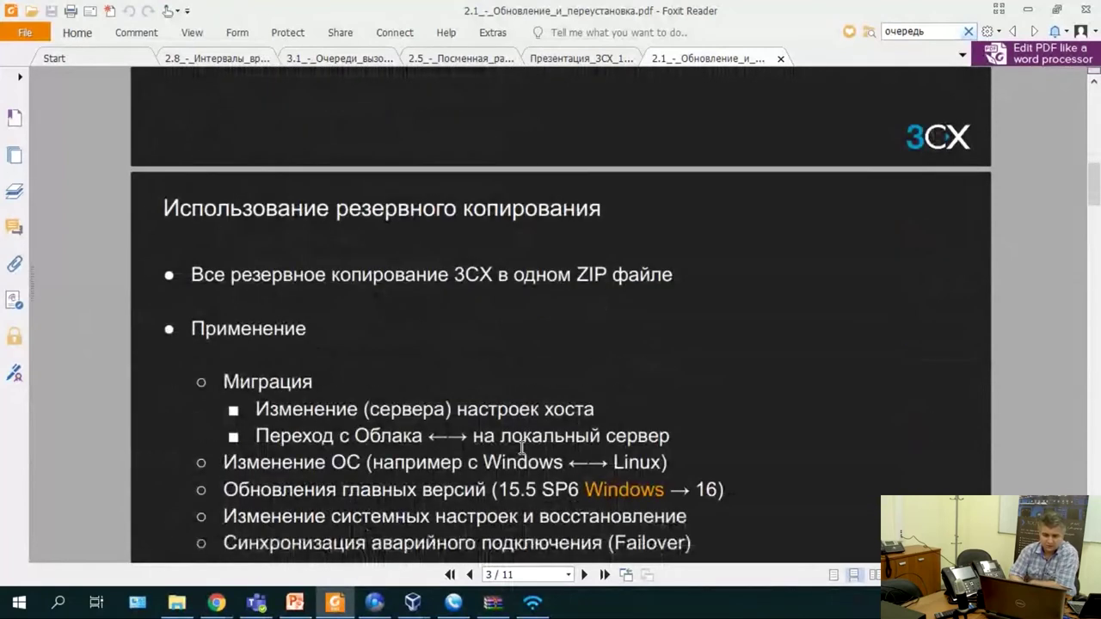
scroll(521, 448, down, 2)
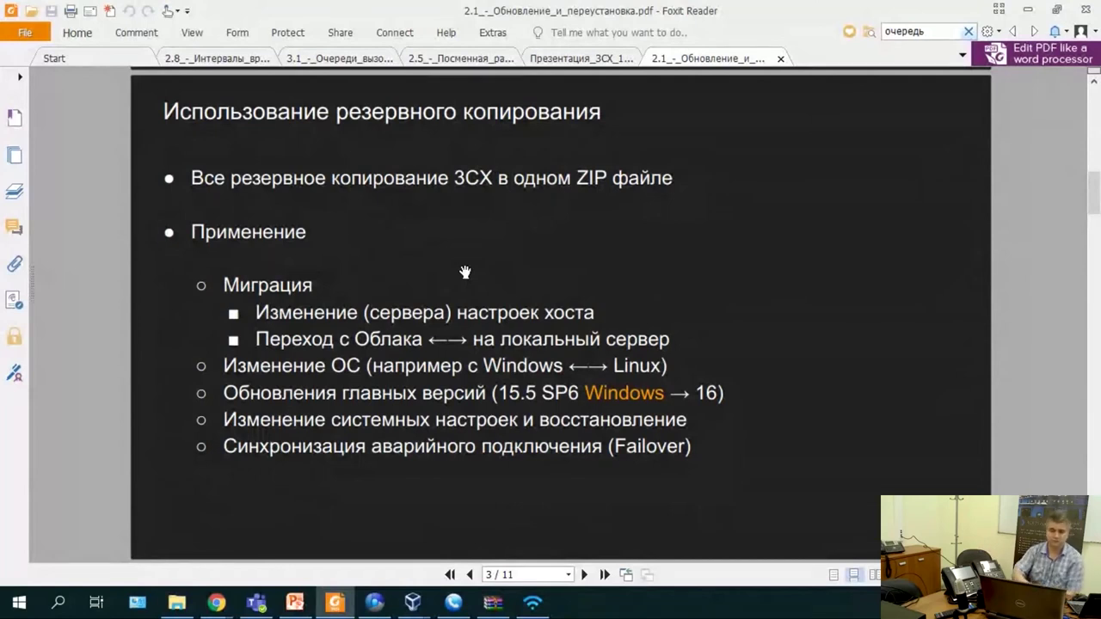
mouse_move(216, 602)
click(226, 534)
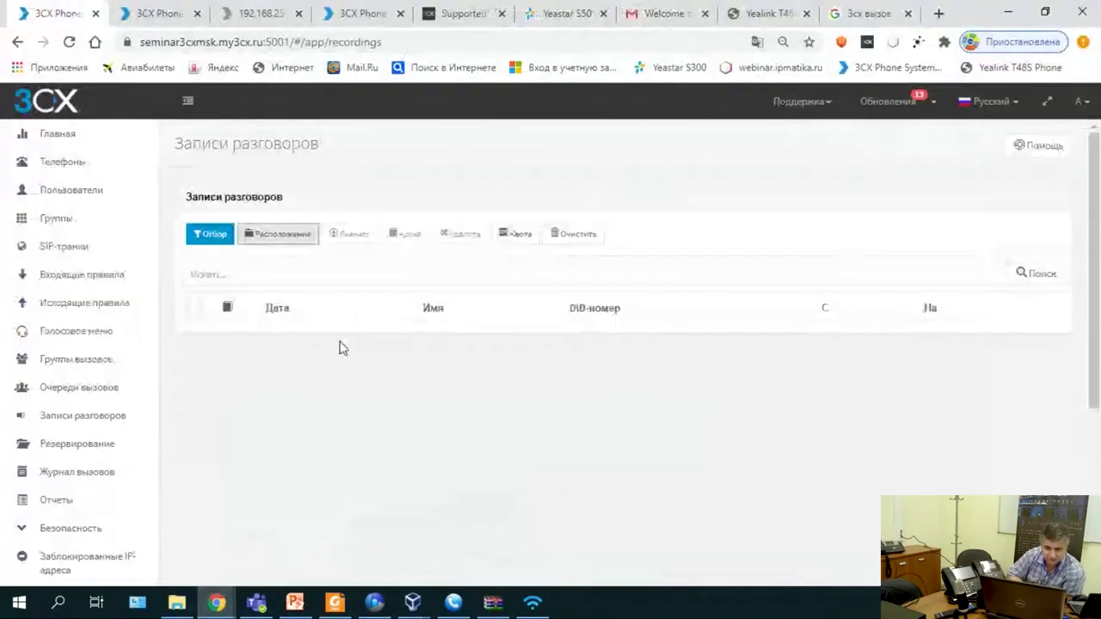
- Check the other 3CX tab, then open the Резервирование page from the first tab
click(353, 12)
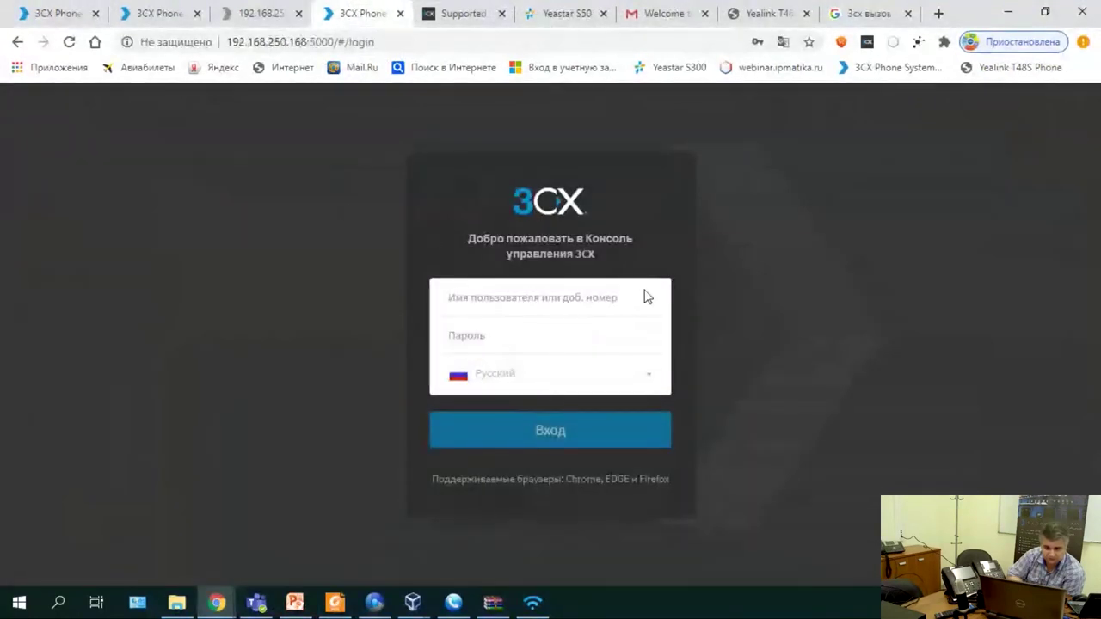
click(69, 17)
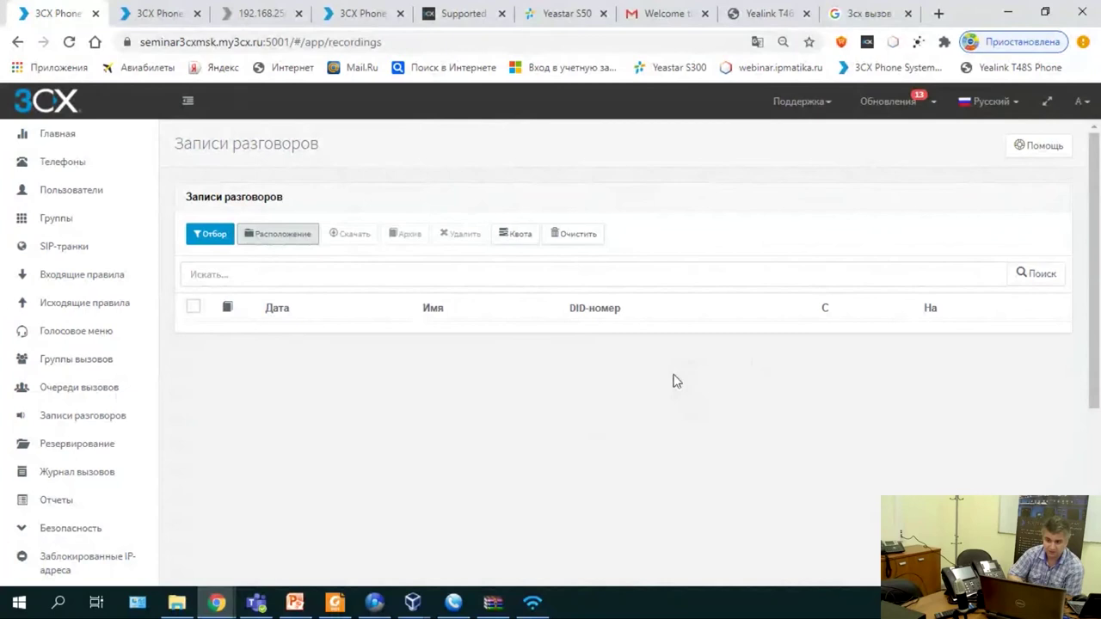
scroll(662, 379, down, 3)
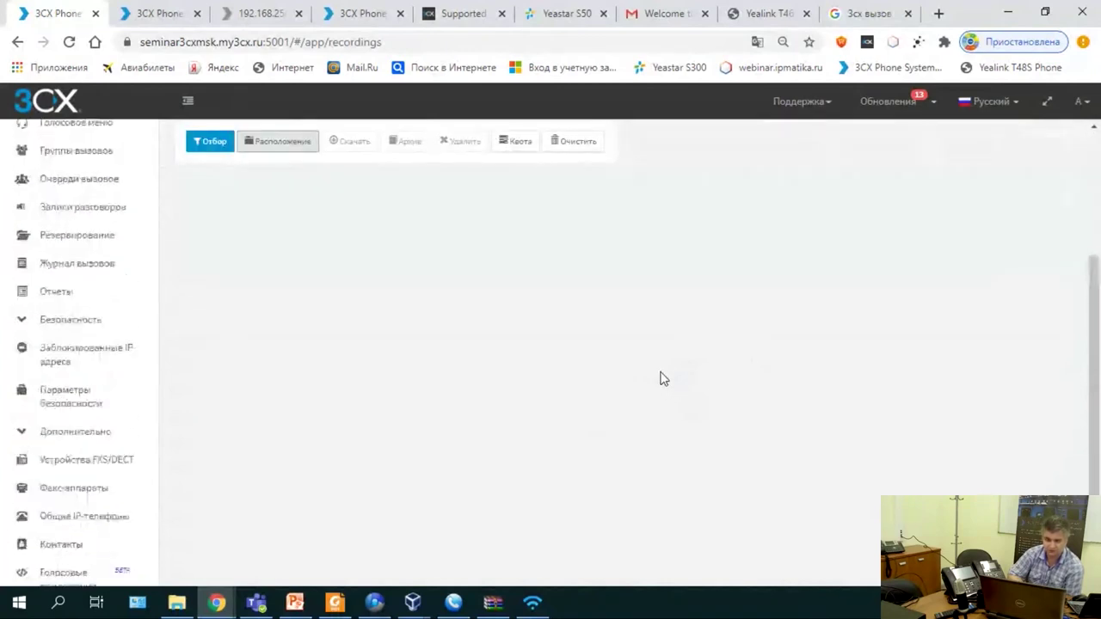
scroll(662, 379, up, 3)
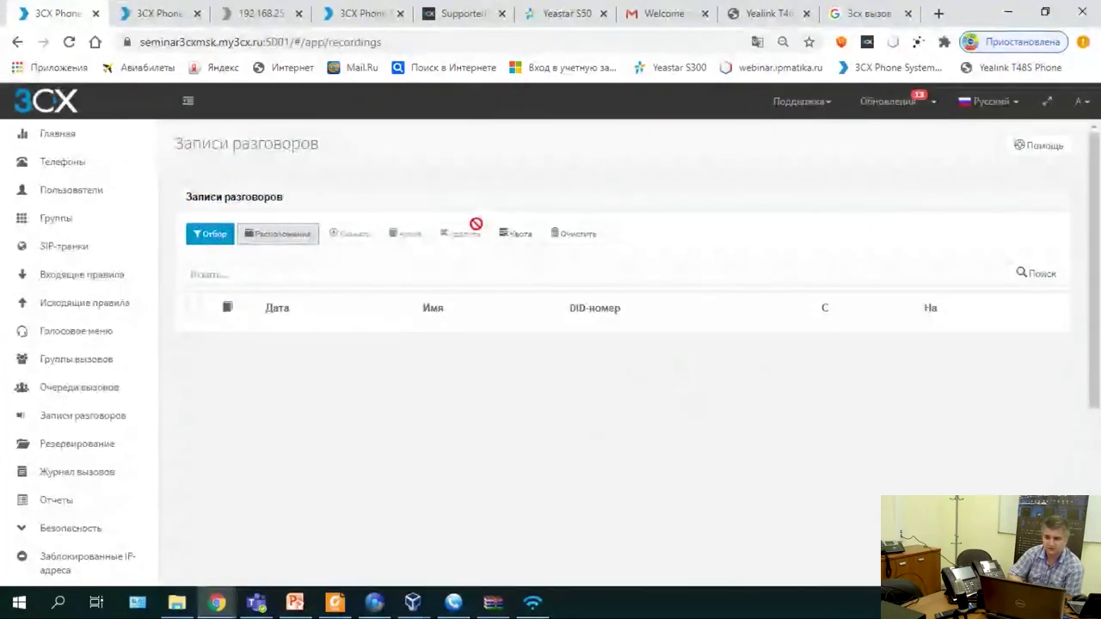
click(108, 446)
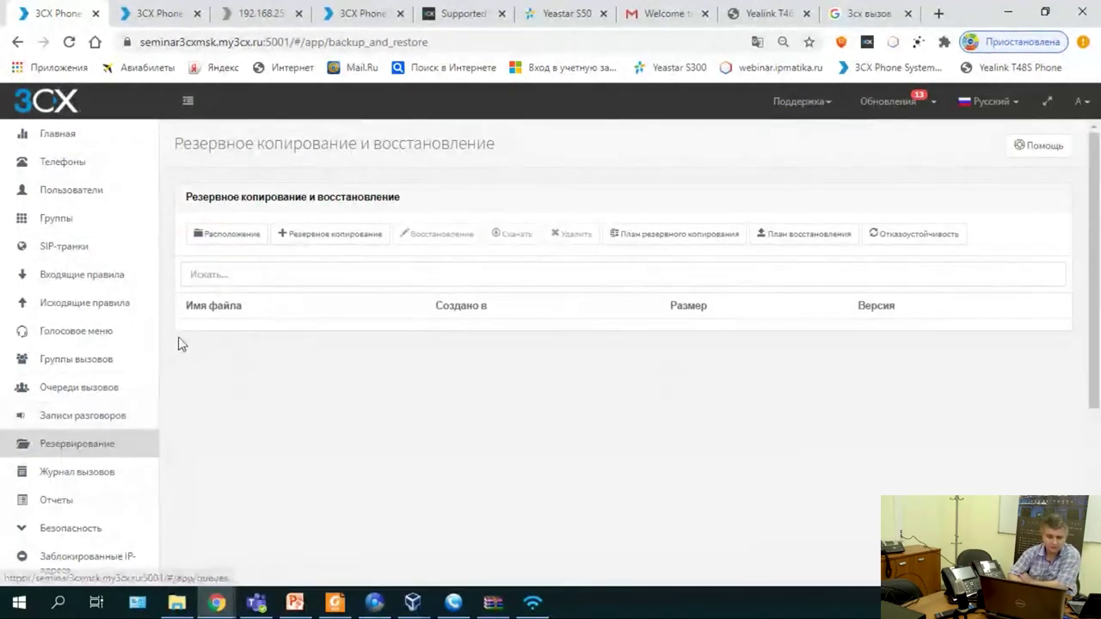
- Keep the backup storage location on Локальный диск, then open the create-backup form
click(217, 235)
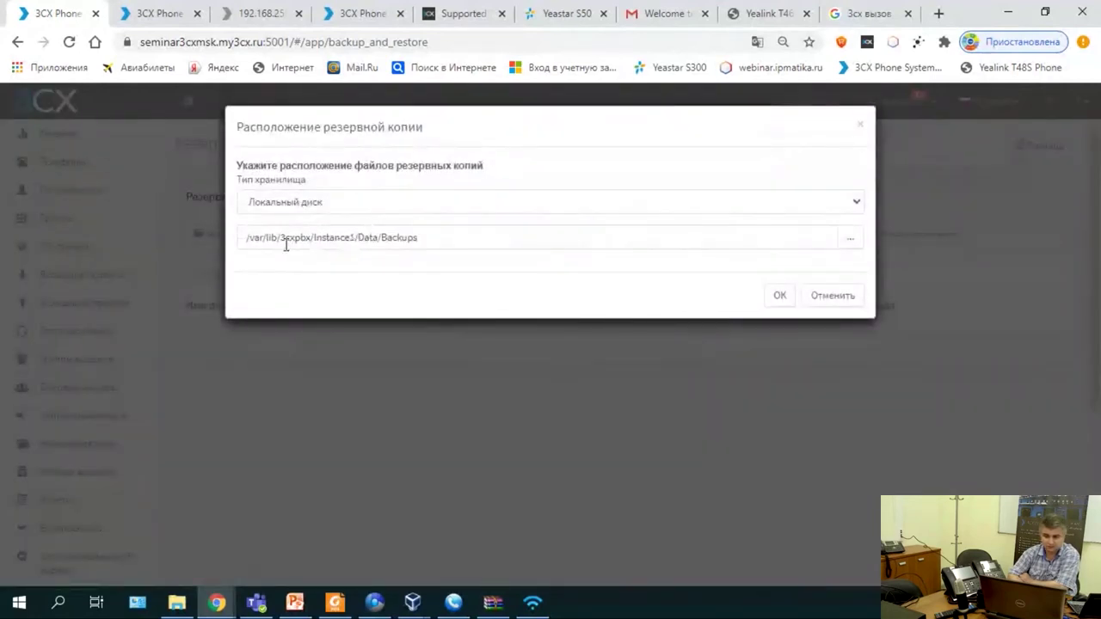
click(858, 205)
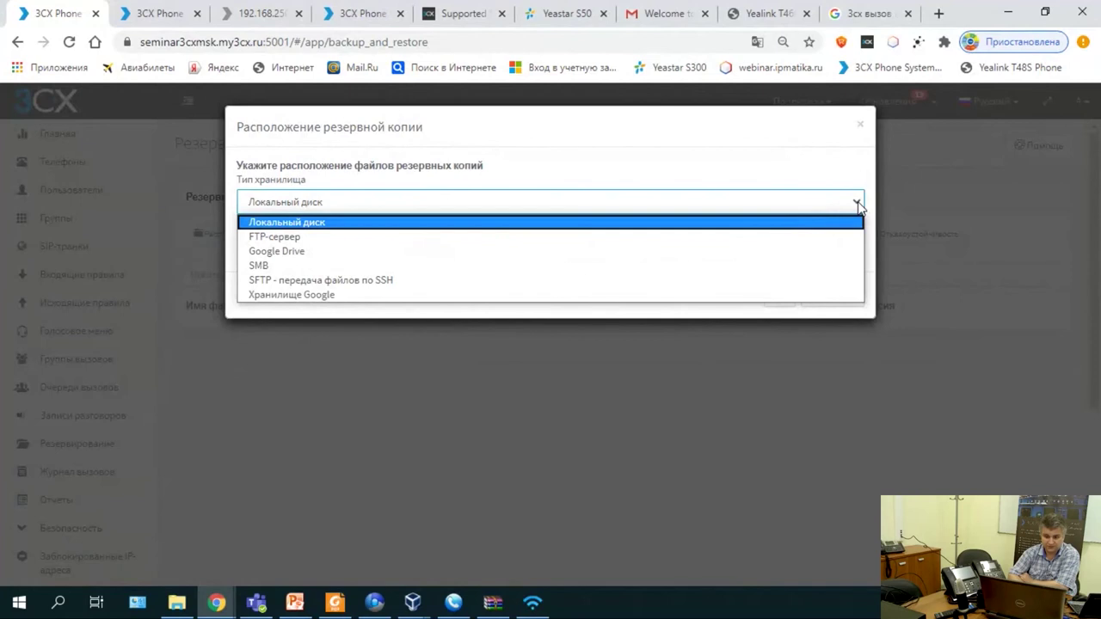
click(858, 204)
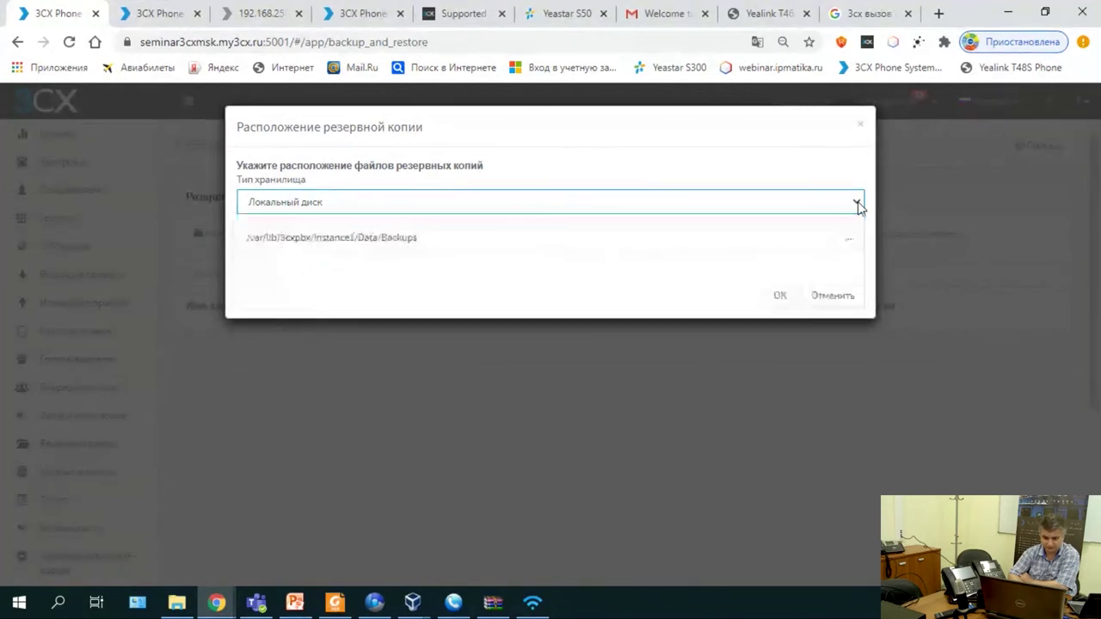
click(859, 129)
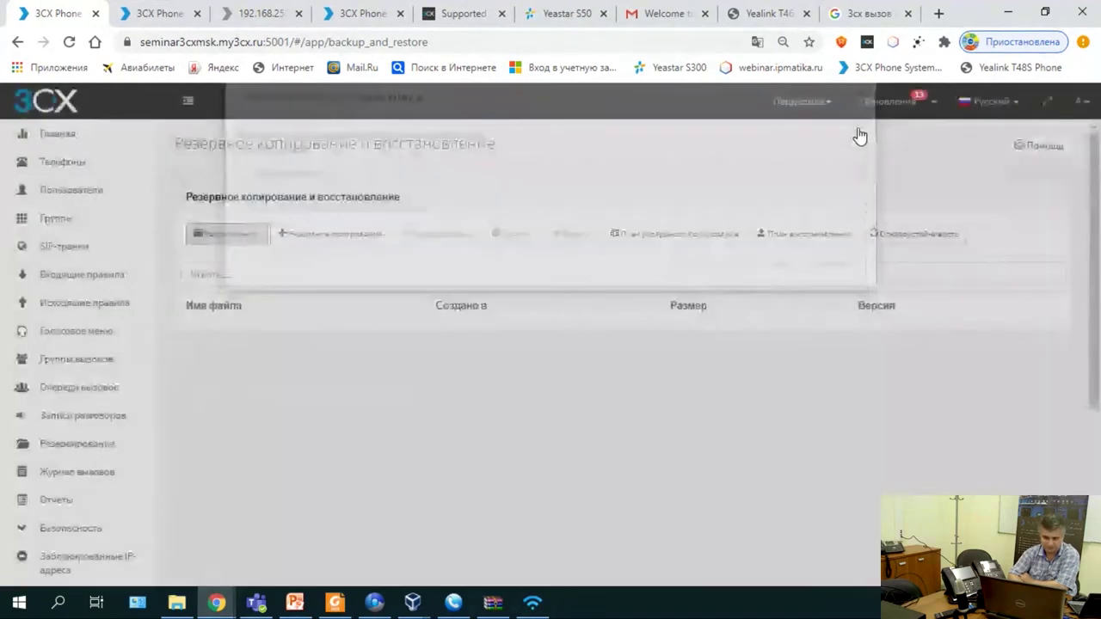
click(350, 239)
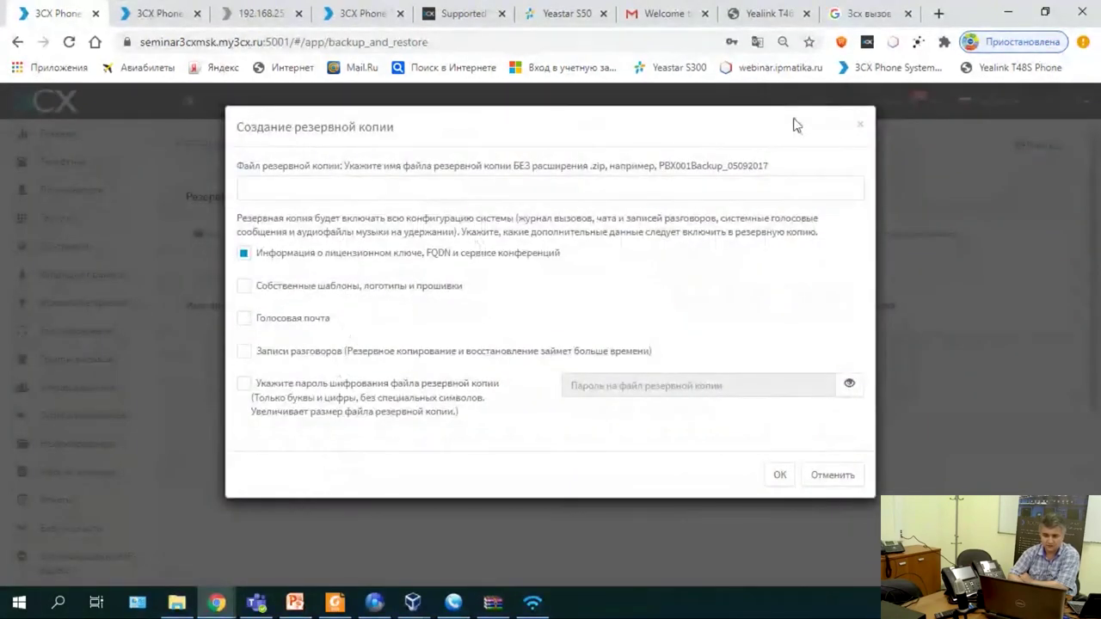
- Name the new backup TEST and untick the licence key, FQDN and conferencing option
click(862, 127)
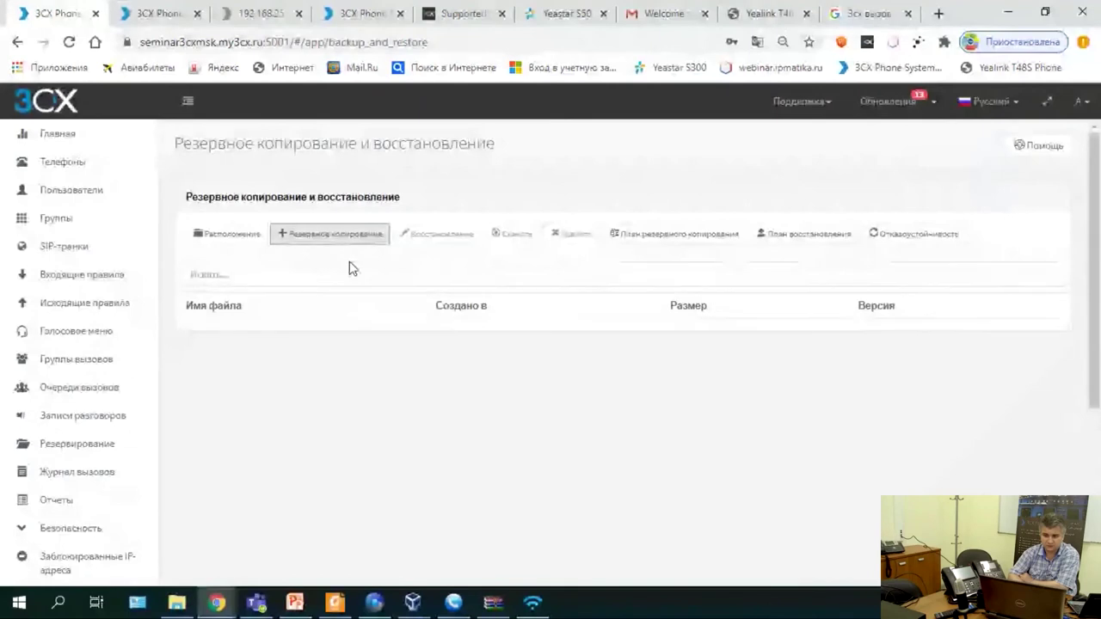
click(336, 235)
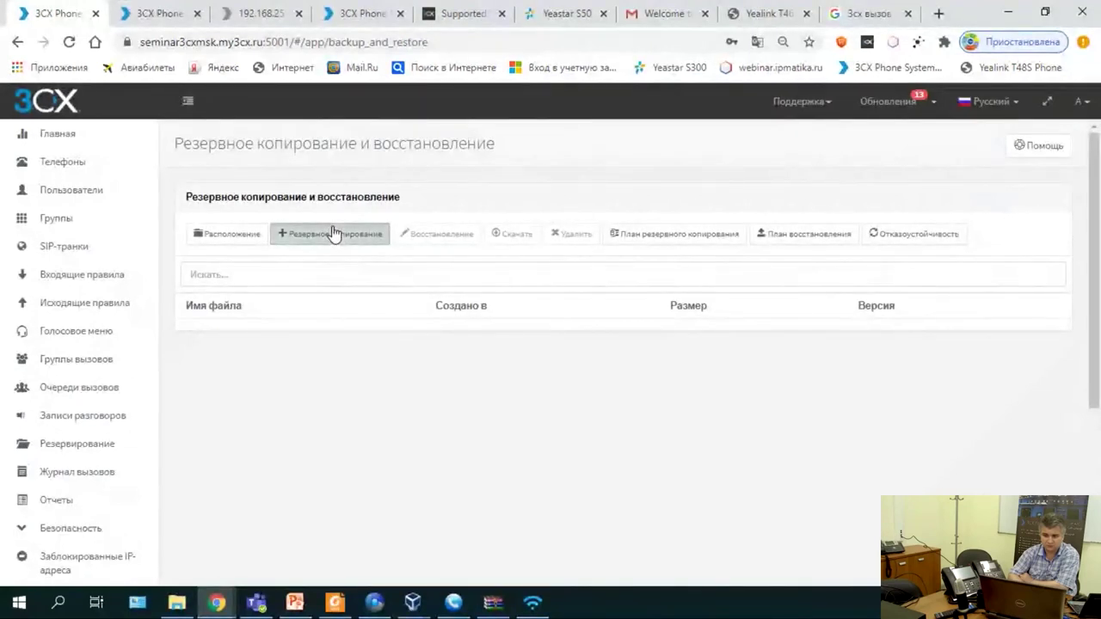
text(ЕУЫЕ)
key(BackSpace)
key(BackSpace)
key(BackSpace)
key(BackSpace)
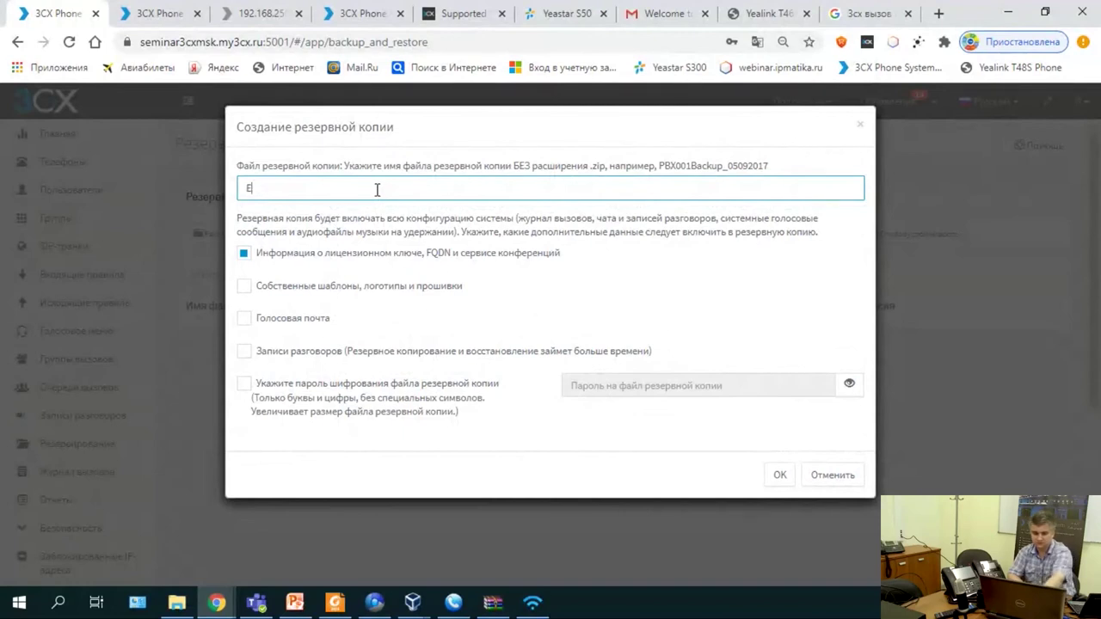
text(TEST)
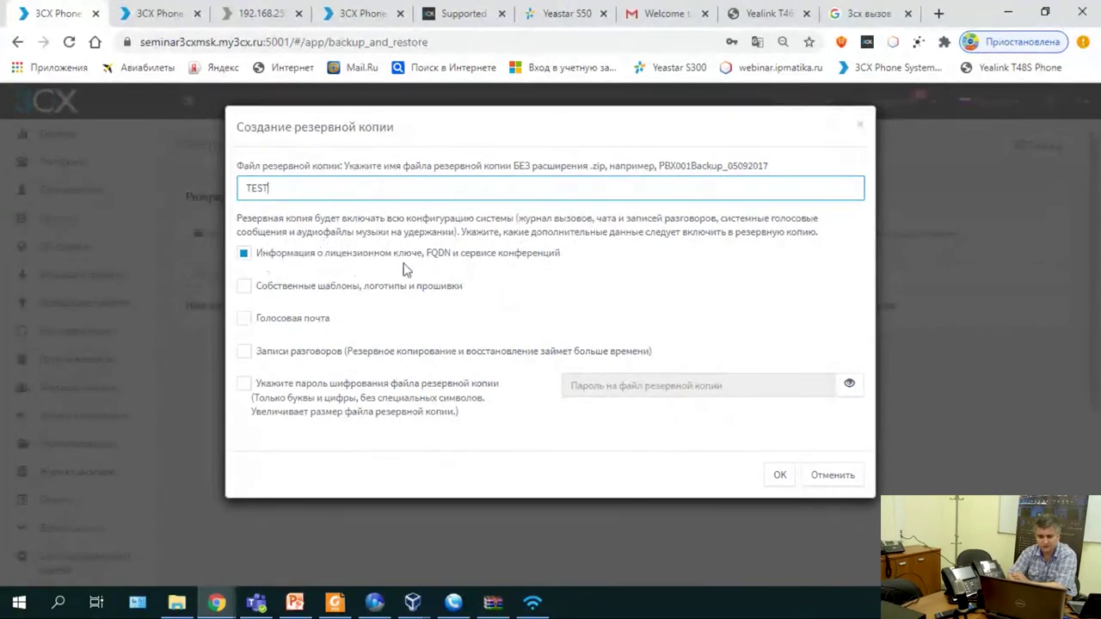
click(245, 256)
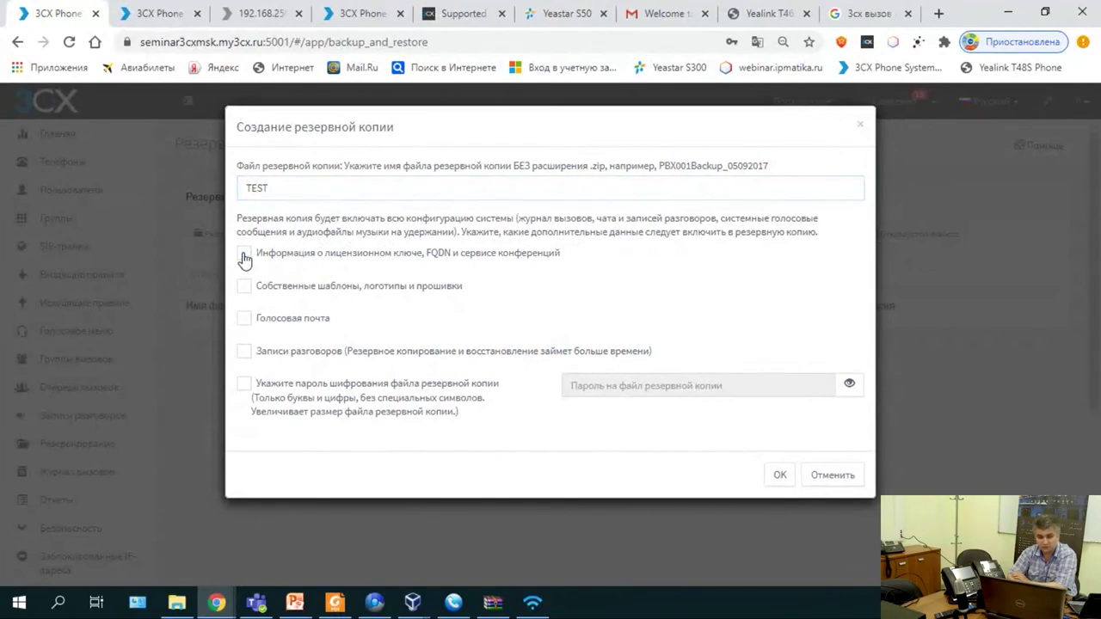
- Launch the TEST backup with no extras and dismiss the Резервное копирование начато notice
click(244, 255)
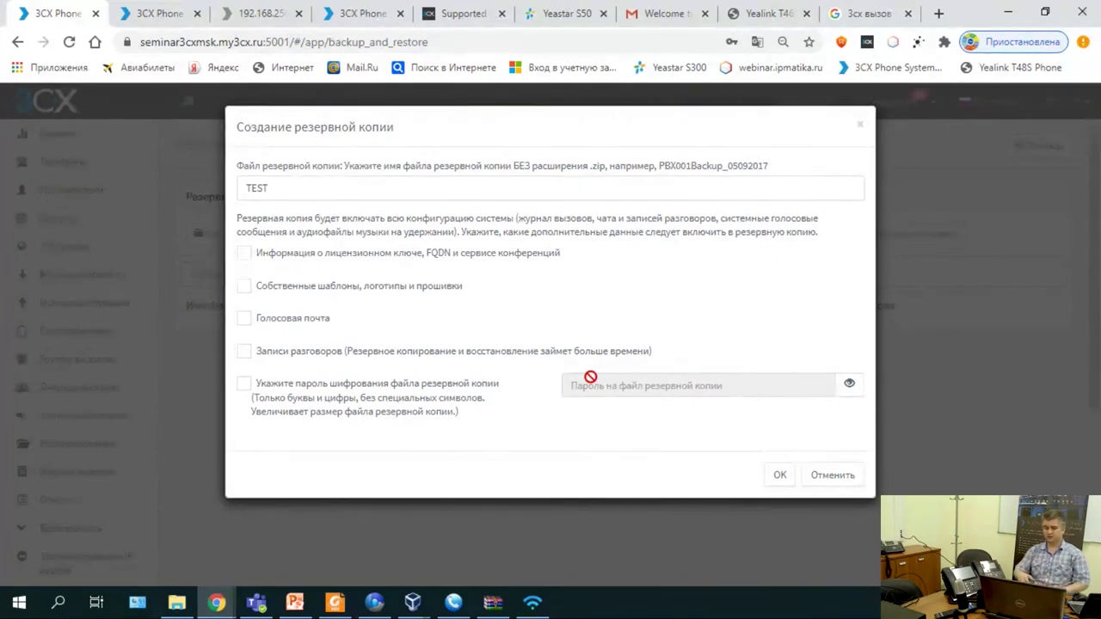
click(795, 485)
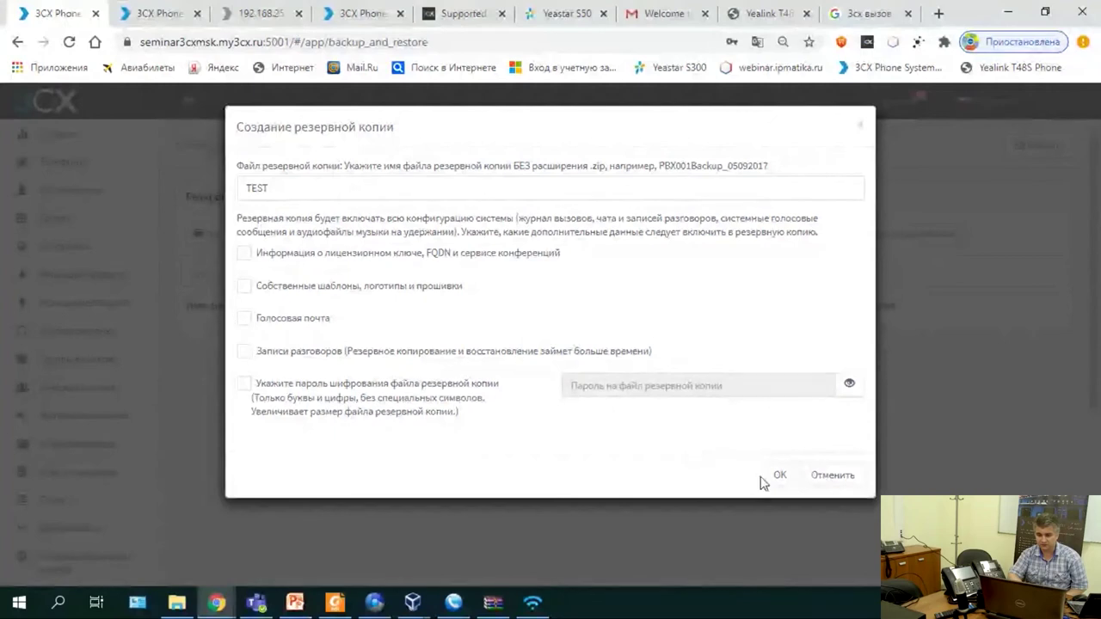
click(782, 479)
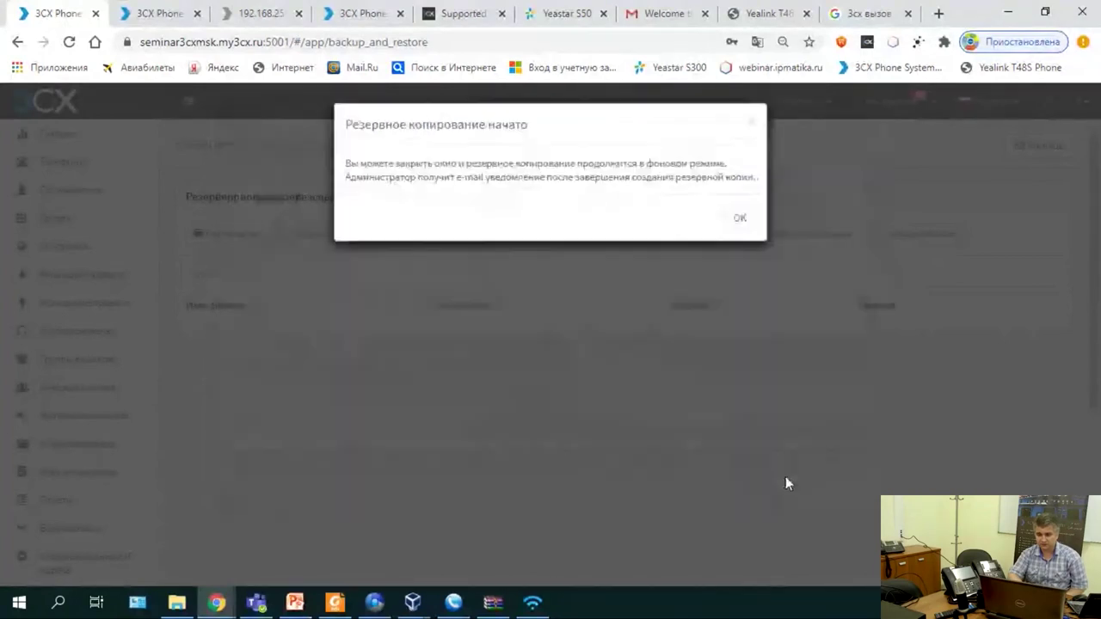
click(738, 226)
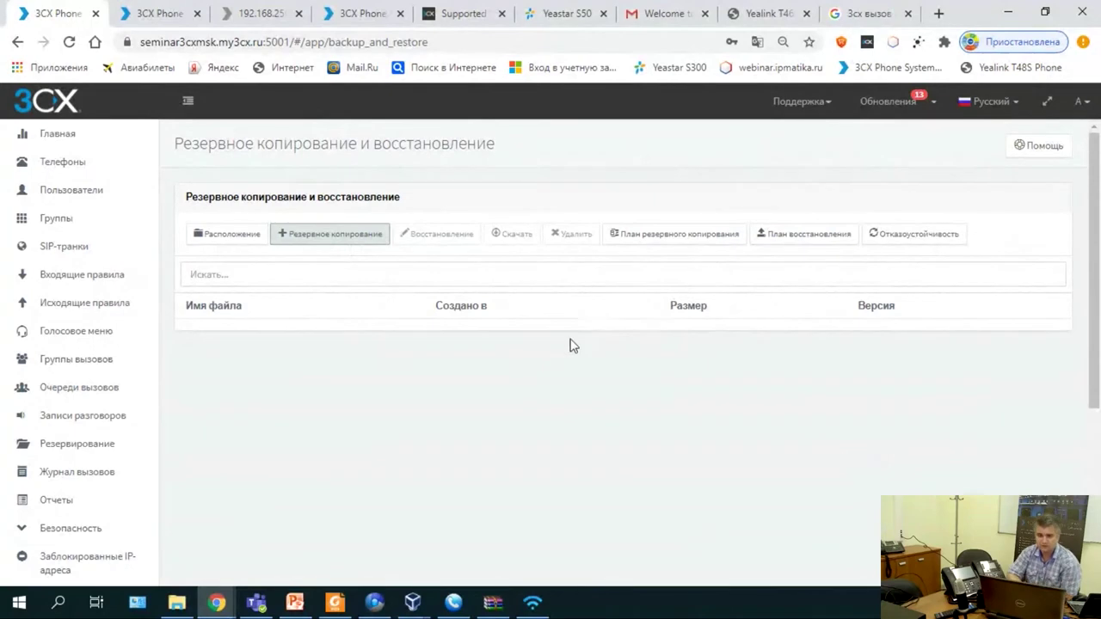
- Reload the page and select the new TEST.zip backup (12.5 MB) in the list
click(68, 41)
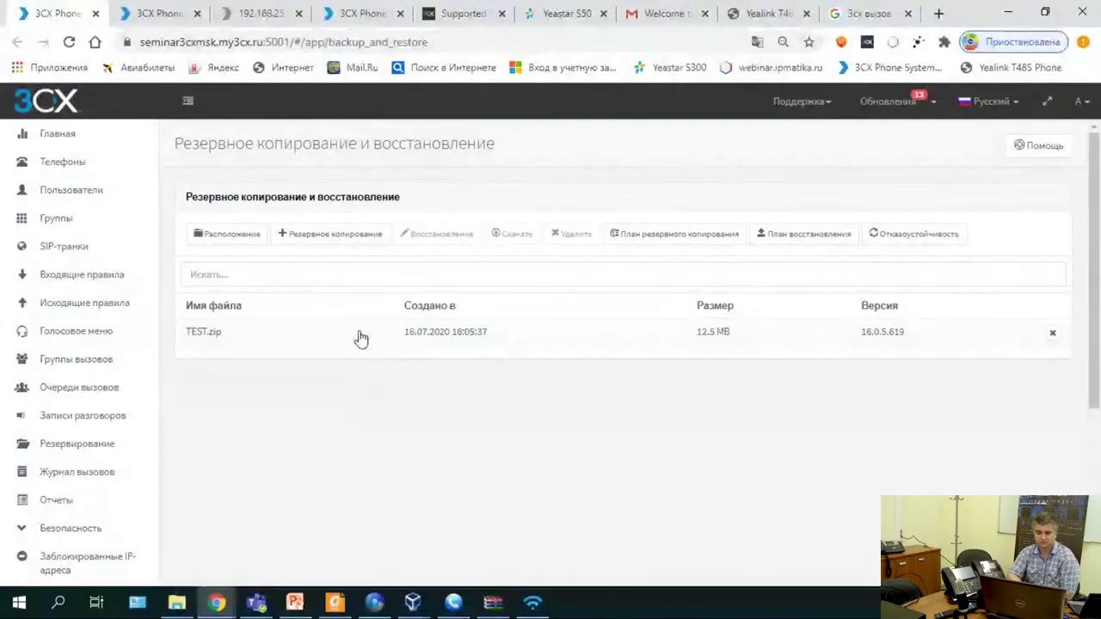
click(899, 338)
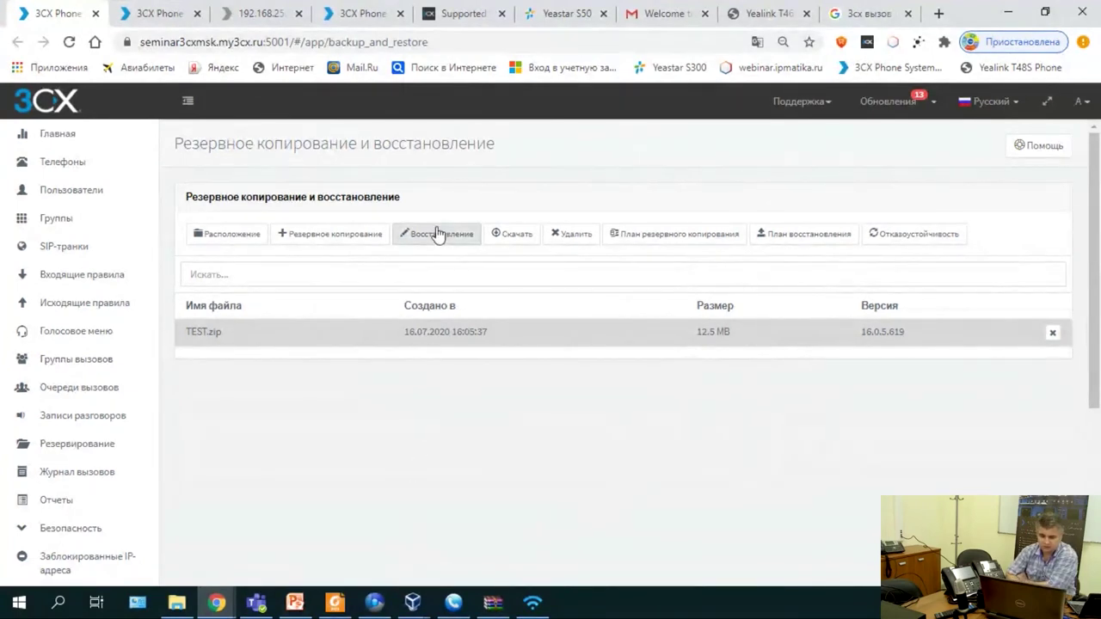
click(694, 244)
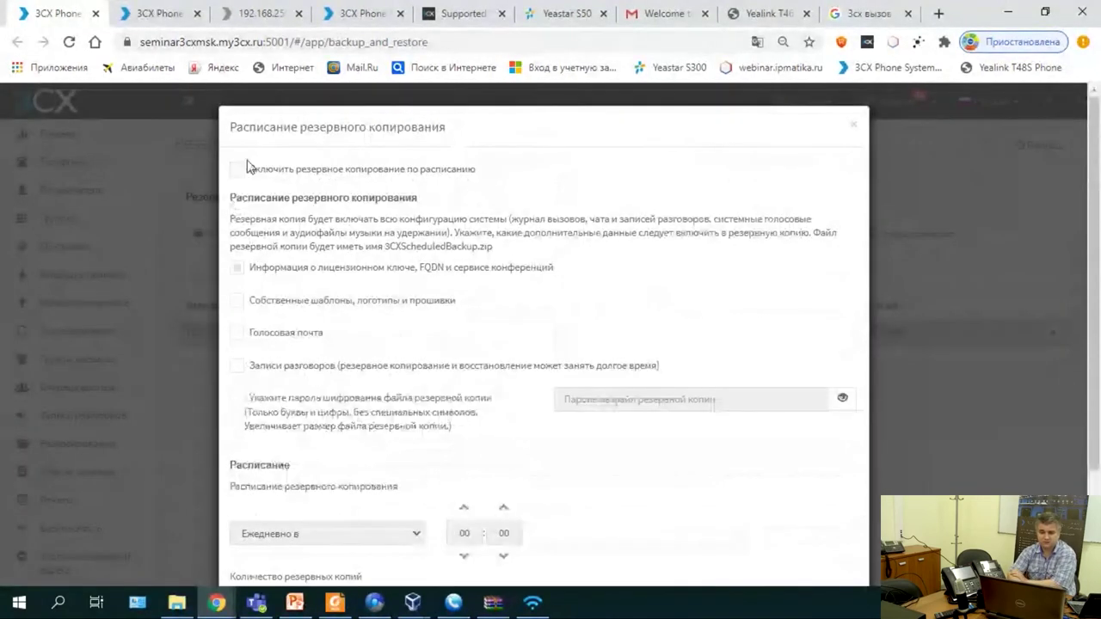
click(240, 171)
scroll(482, 422, down, 2)
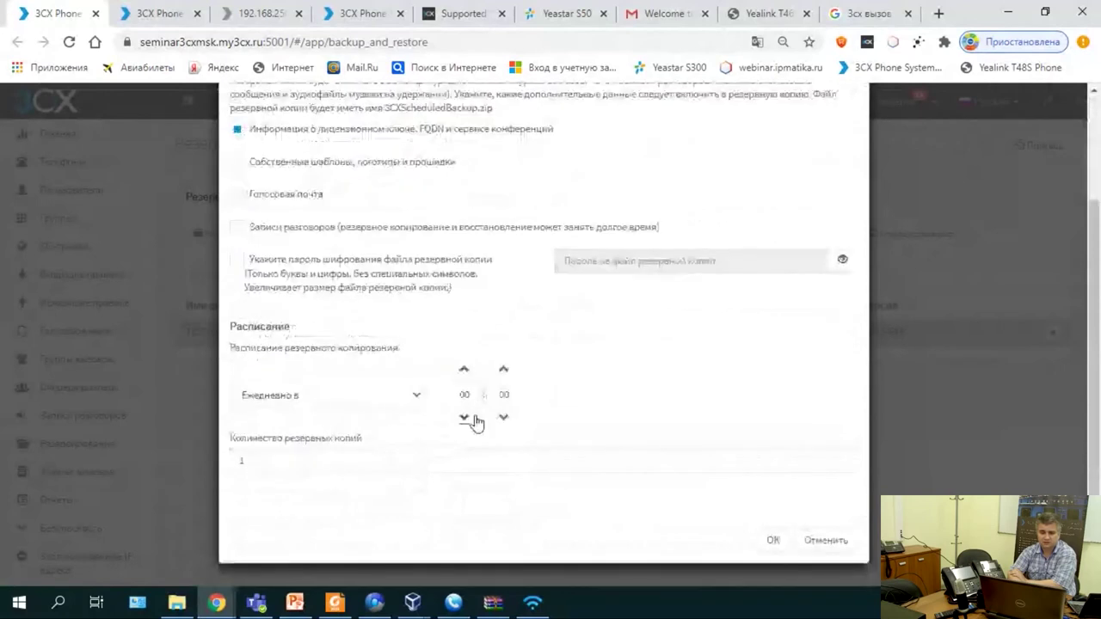
click(419, 398)
click(384, 430)
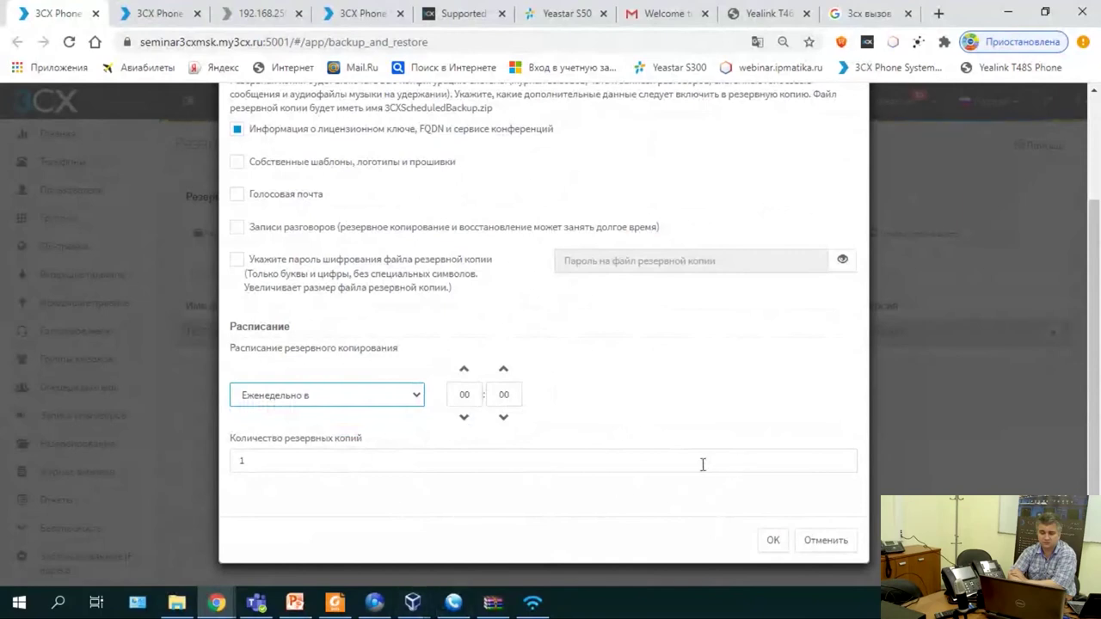
scroll(590, 487, up, 3)
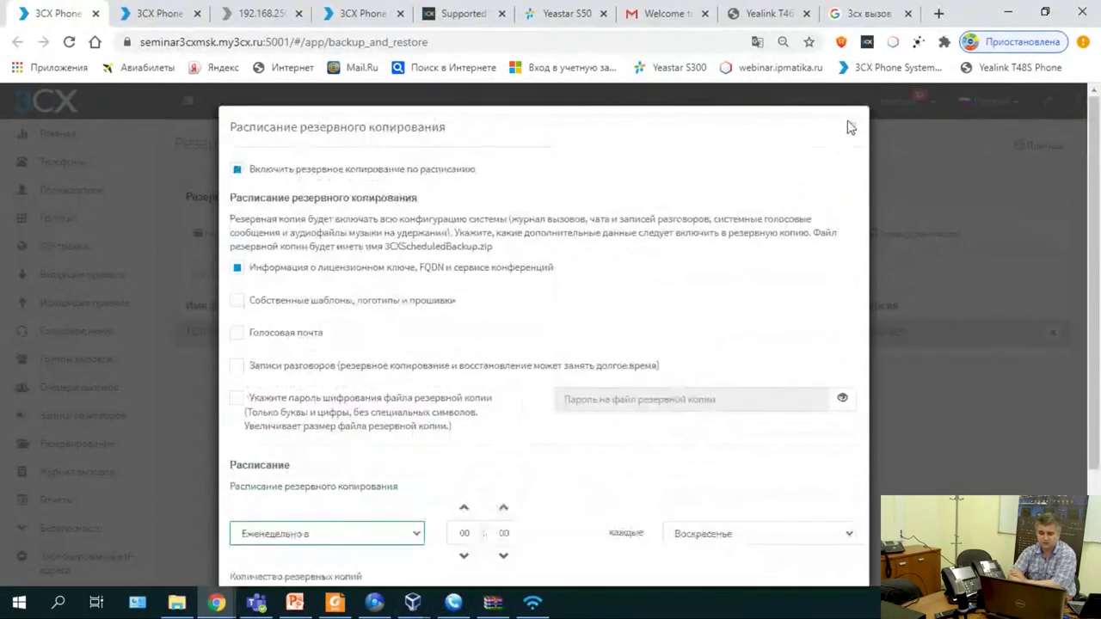
scroll(610, 432, down, 3)
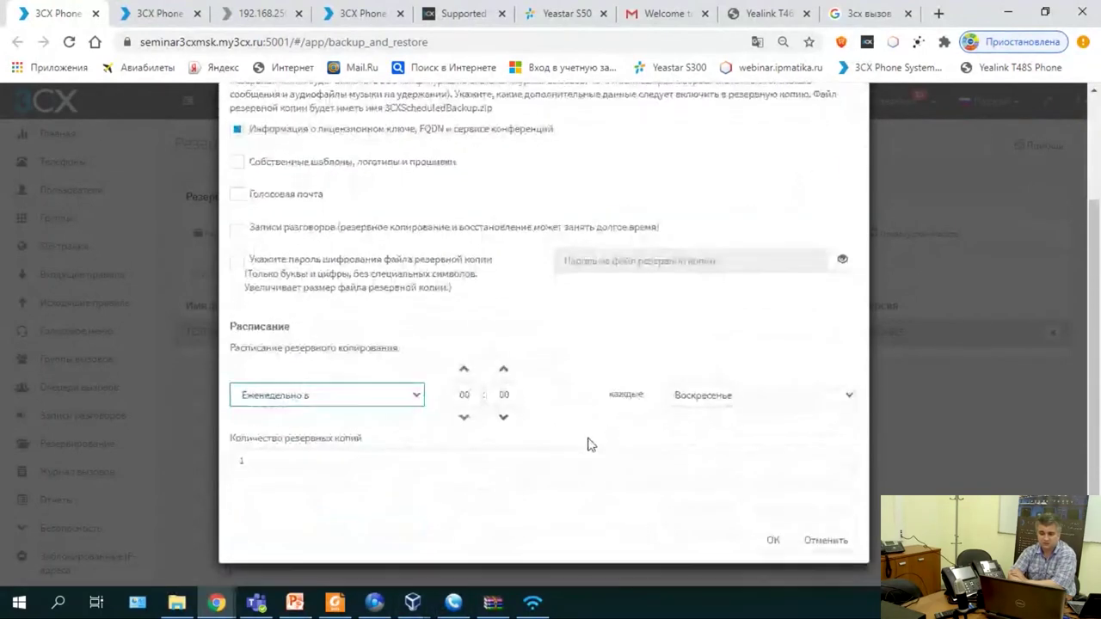
click(742, 401)
click(744, 401)
scroll(759, 354, up, 3)
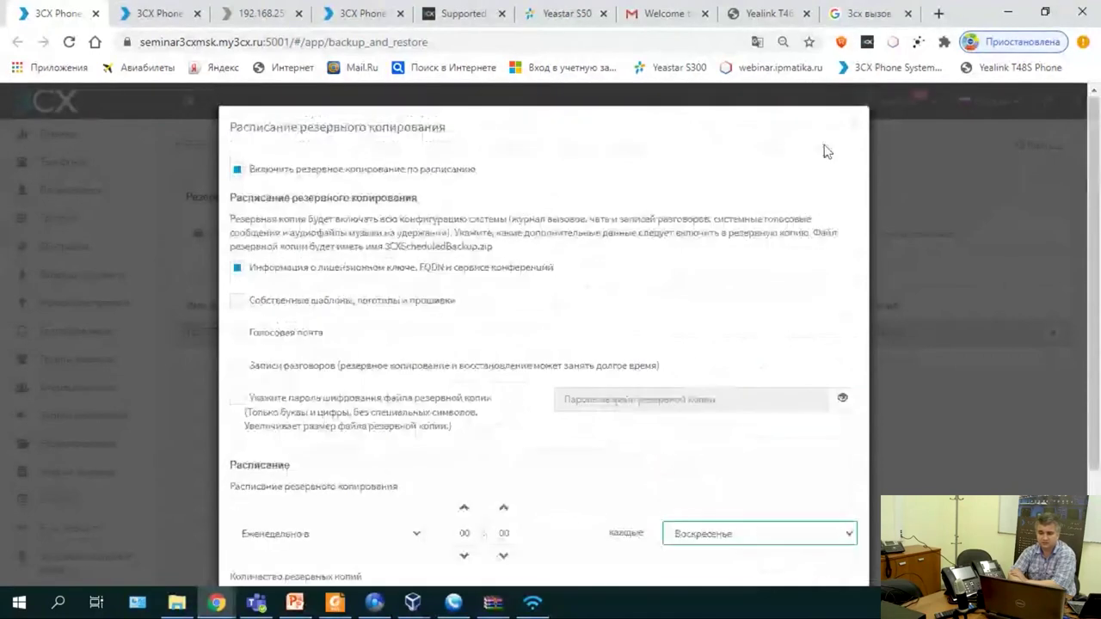
click(851, 129)
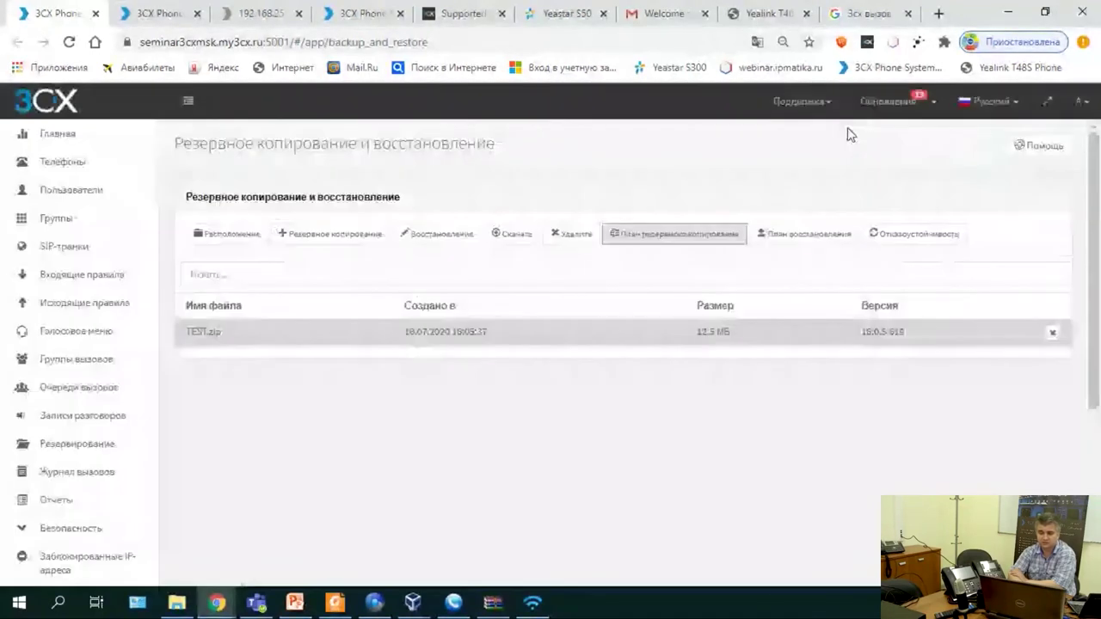
click(815, 234)
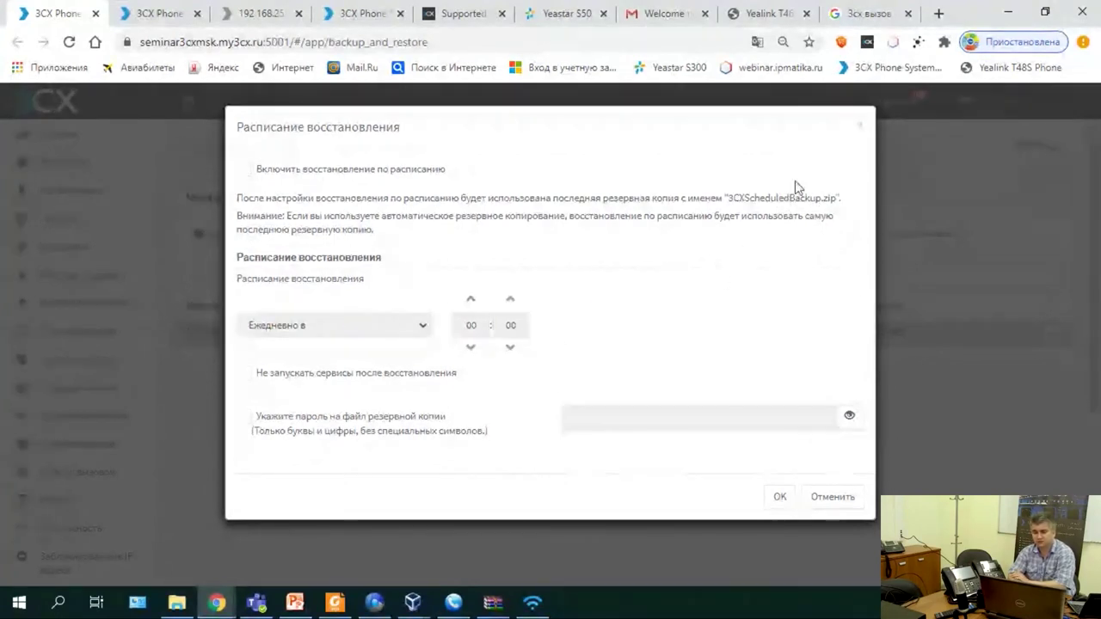
click(861, 129)
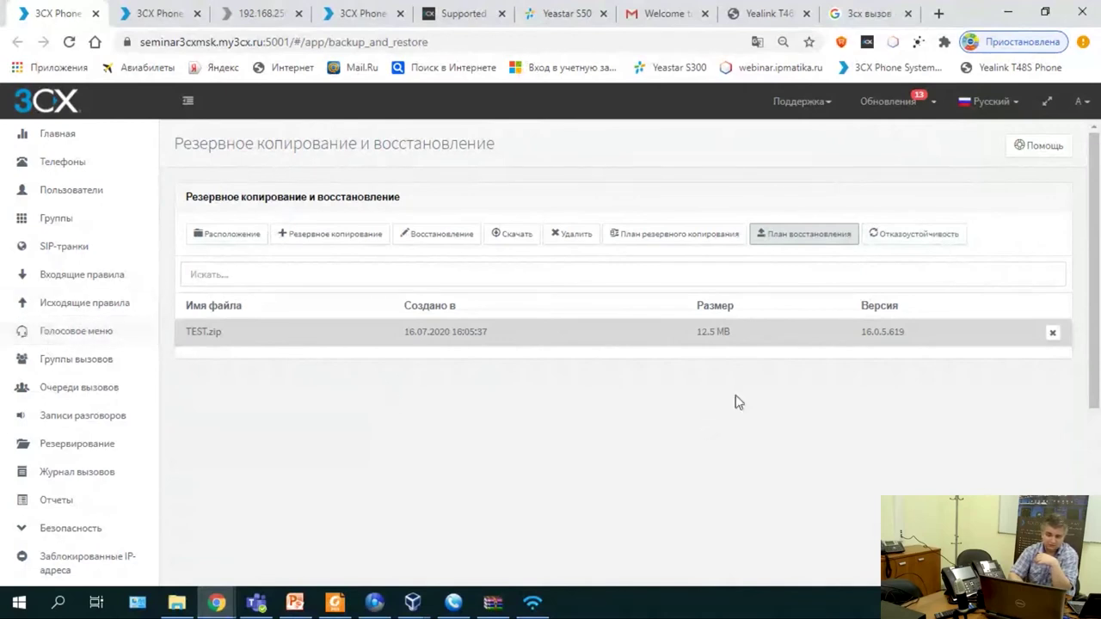
- Open the Отказоустойчивость dialog and scroll through its service tests and switchover conditions
click(901, 234)
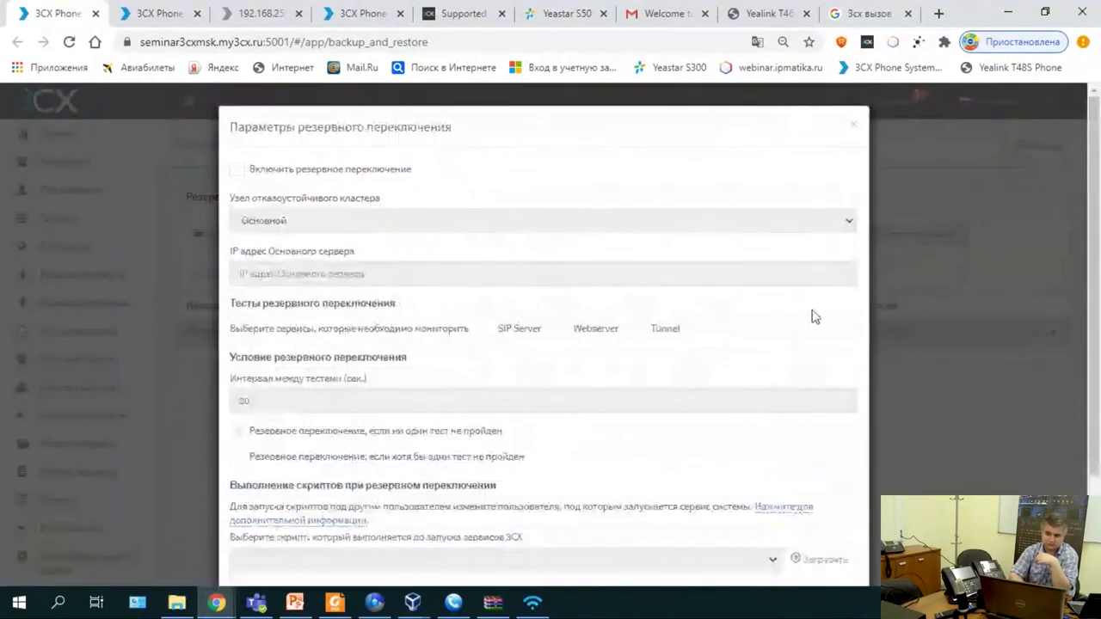
scroll(774, 380, down, 2)
scroll(774, 378, up, 2)
scroll(774, 378, down, 2)
scroll(774, 383, up, 3)
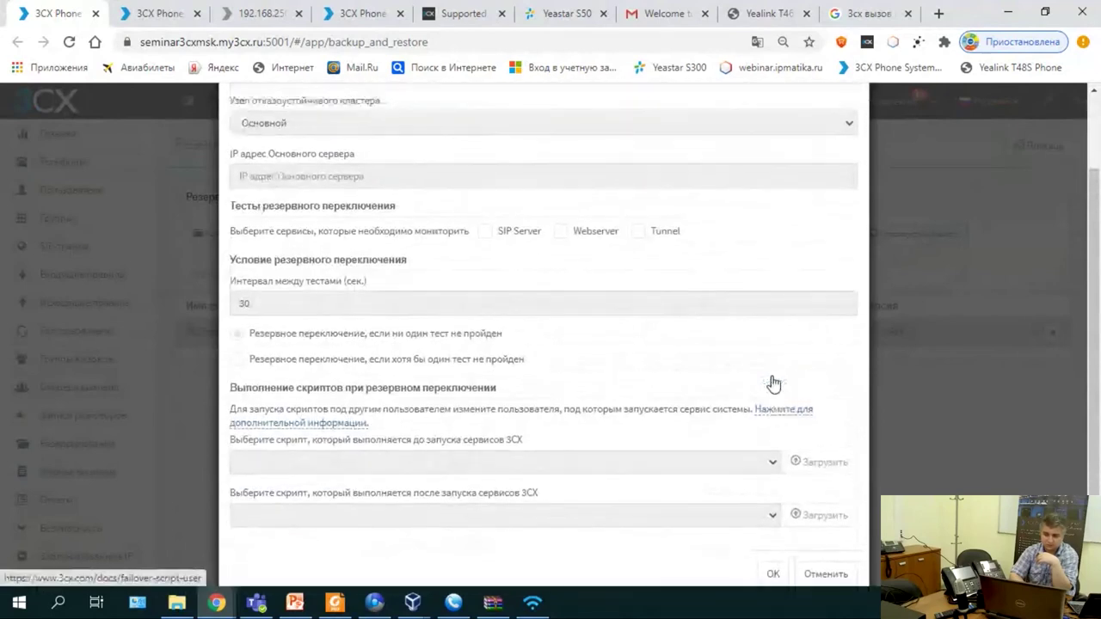
scroll(774, 383, down, 2)
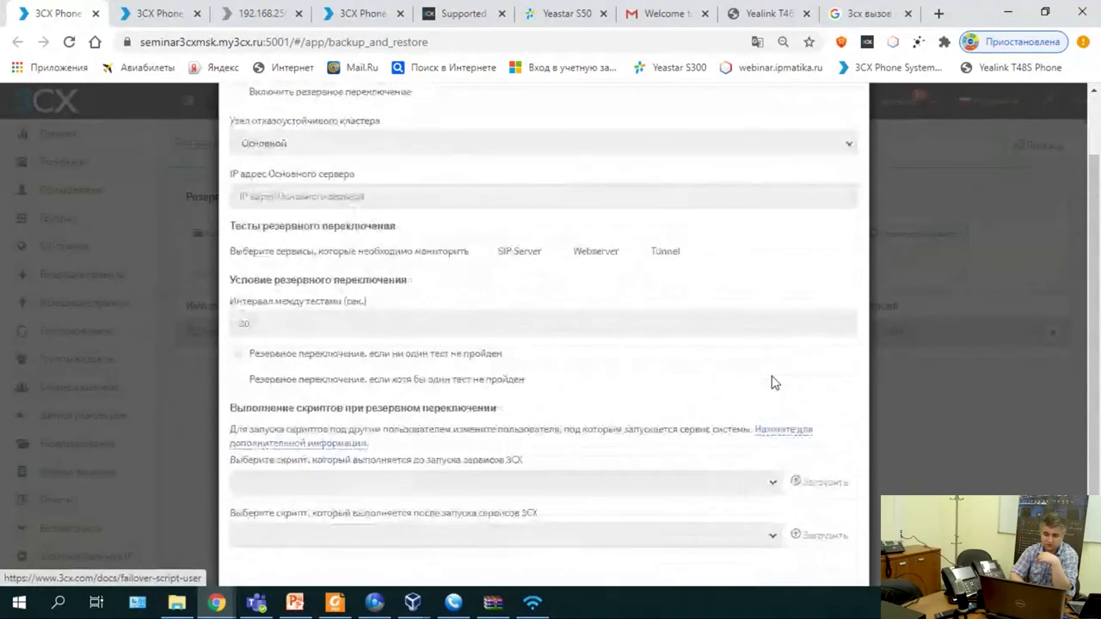
scroll(774, 383, up, 2)
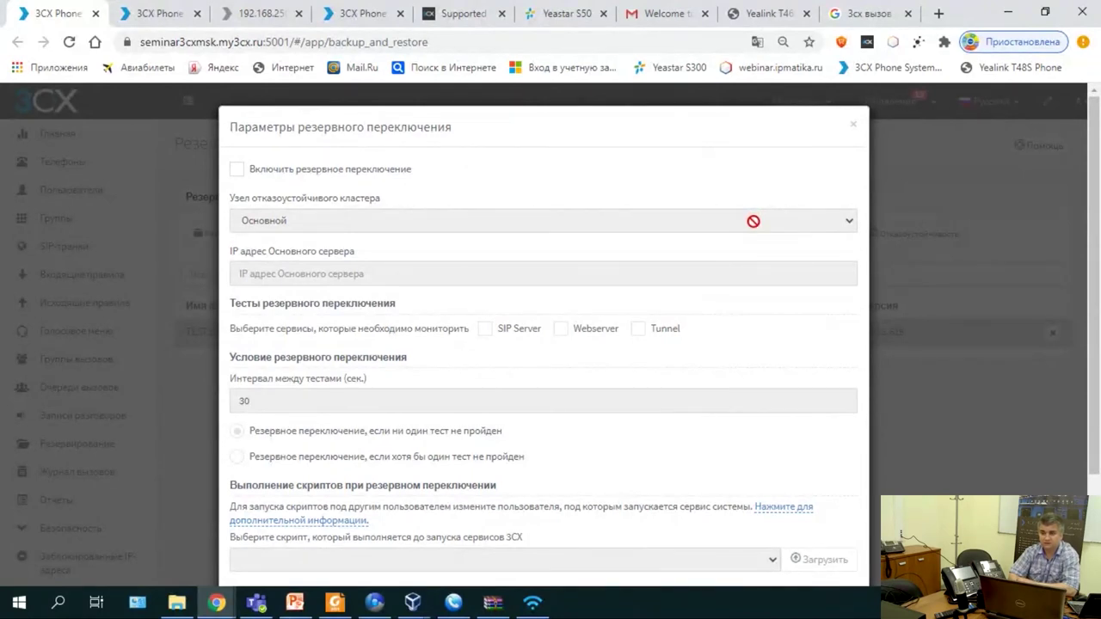
scroll(752, 221, down, 2)
scroll(755, 227, up, 2)
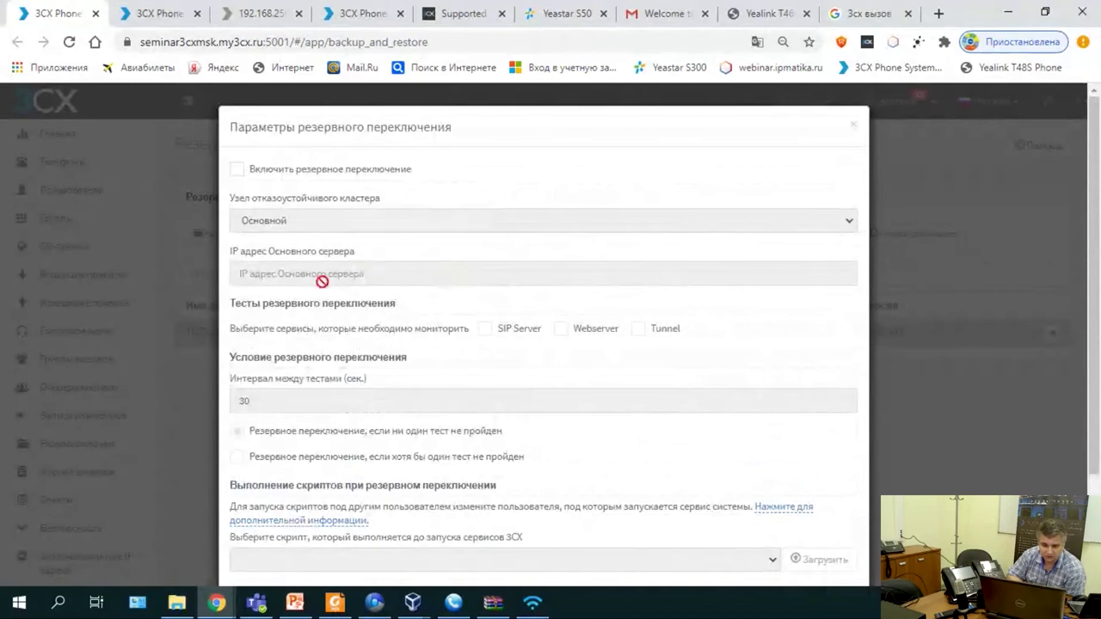
- Highlight the Тесты резервного переключения heading and scroll through the failover conditions and scripts
mouse_move(234, 301)
mouse_down()
mouse_move(394, 324)
mouse_move(422, 307)
mouse_move(233, 307)
mouse_up()
click(426, 307)
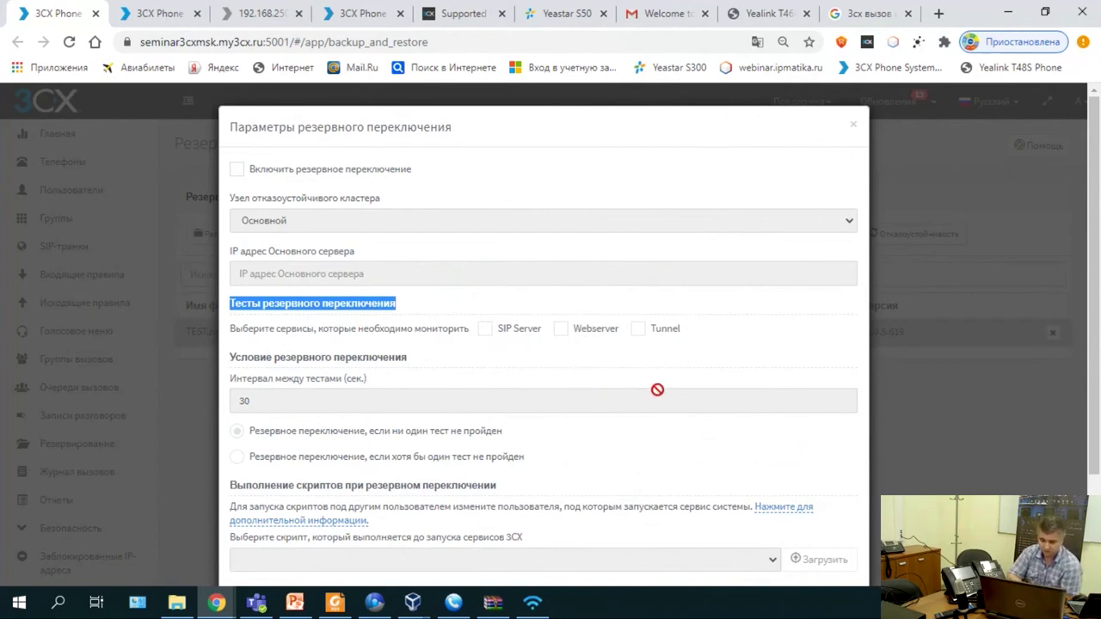
scroll(718, 398, down, 2)
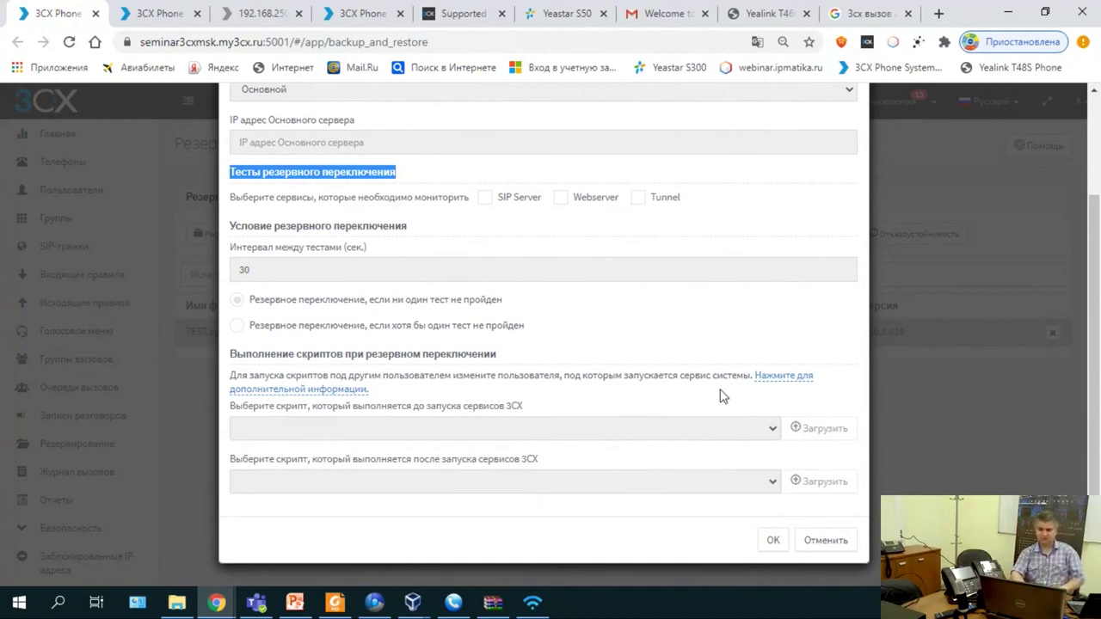
scroll(779, 243, up, 3)
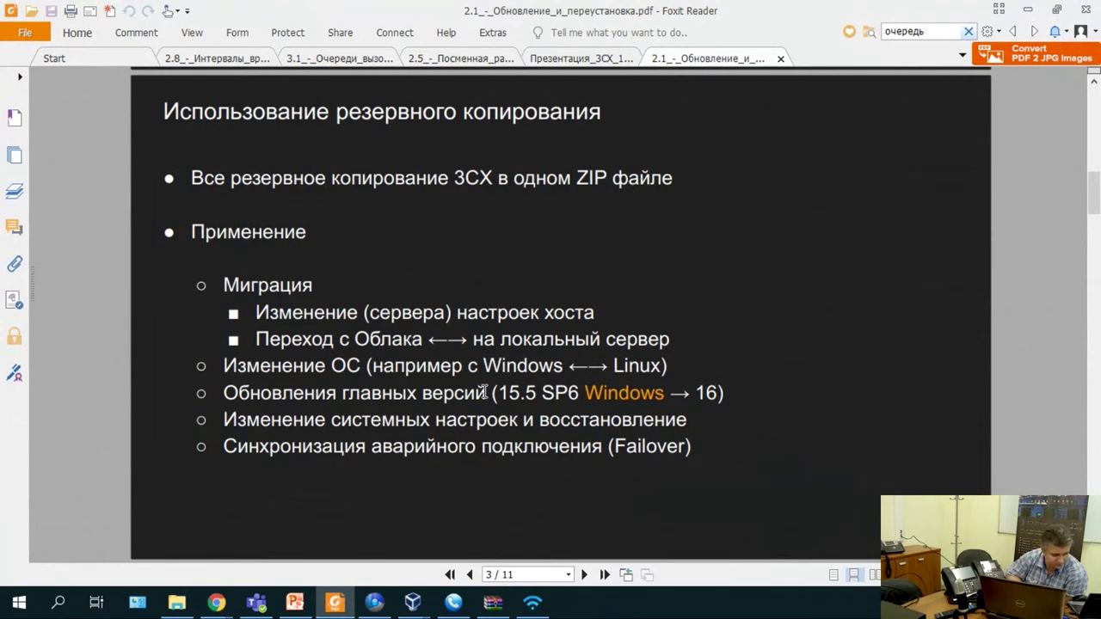
- Highlight the 15.5 SP6 Windows to version 16 upgrade text on slide 3
drag(501, 392, 711, 387)
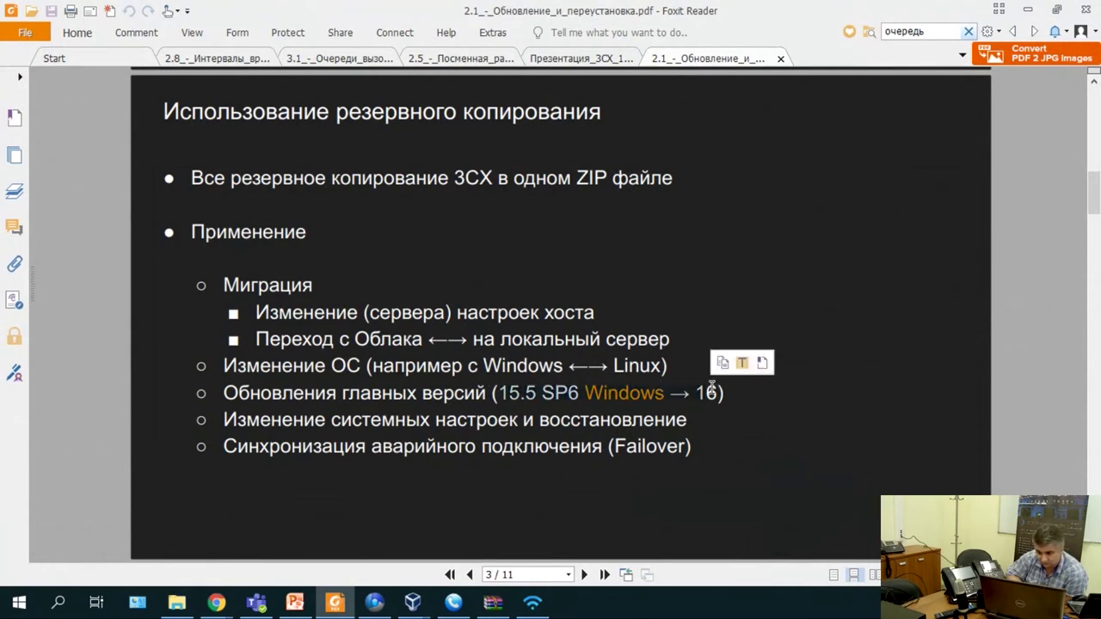
click(768, 443)
mouse_move(517, 388)
mouse_down()
mouse_move(717, 394)
mouse_move(494, 392)
mouse_move(503, 391)
mouse_up()
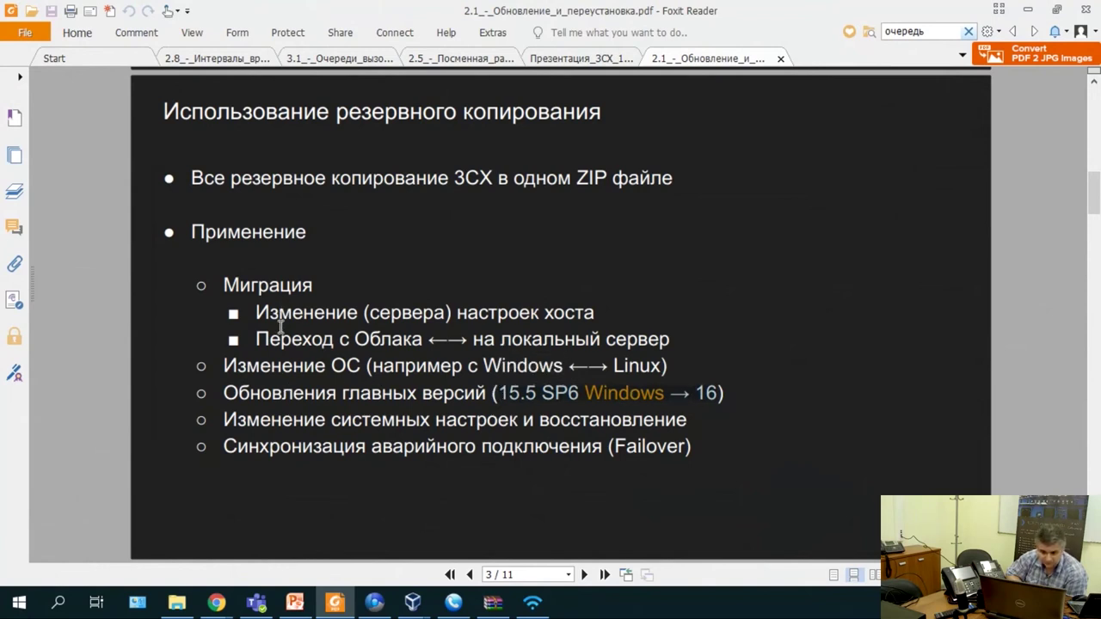
- Highlight the cloud-to-local migration, Windows-to-Linux OS change, and system settings restore lines
drag(258, 338, 687, 364)
drag(224, 364, 662, 361)
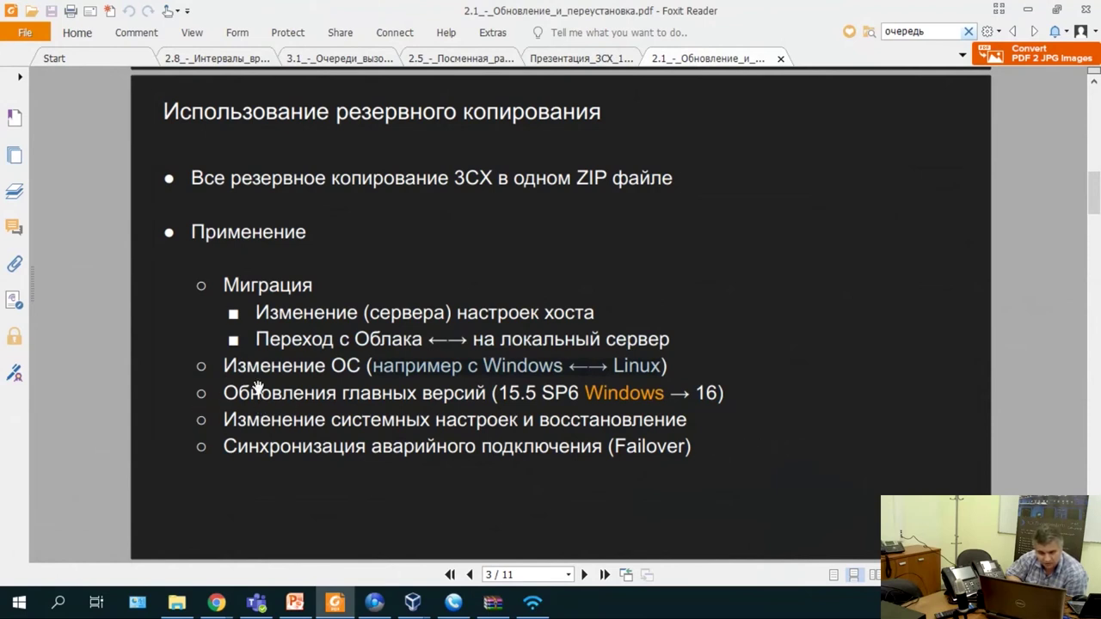
scroll(533, 387, down, 1)
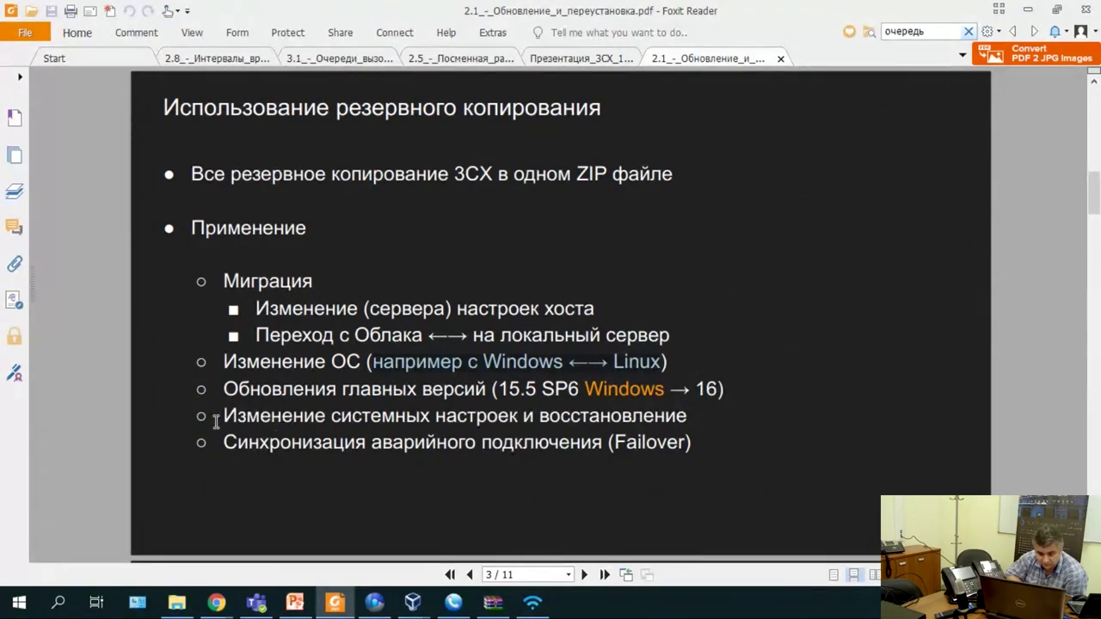
drag(218, 416, 688, 414)
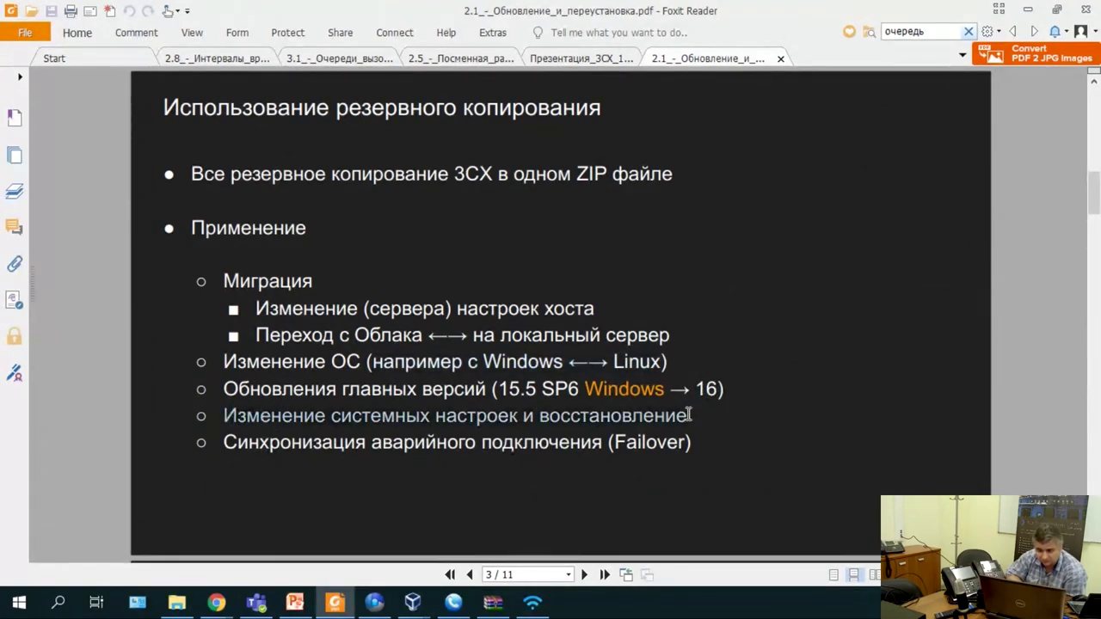